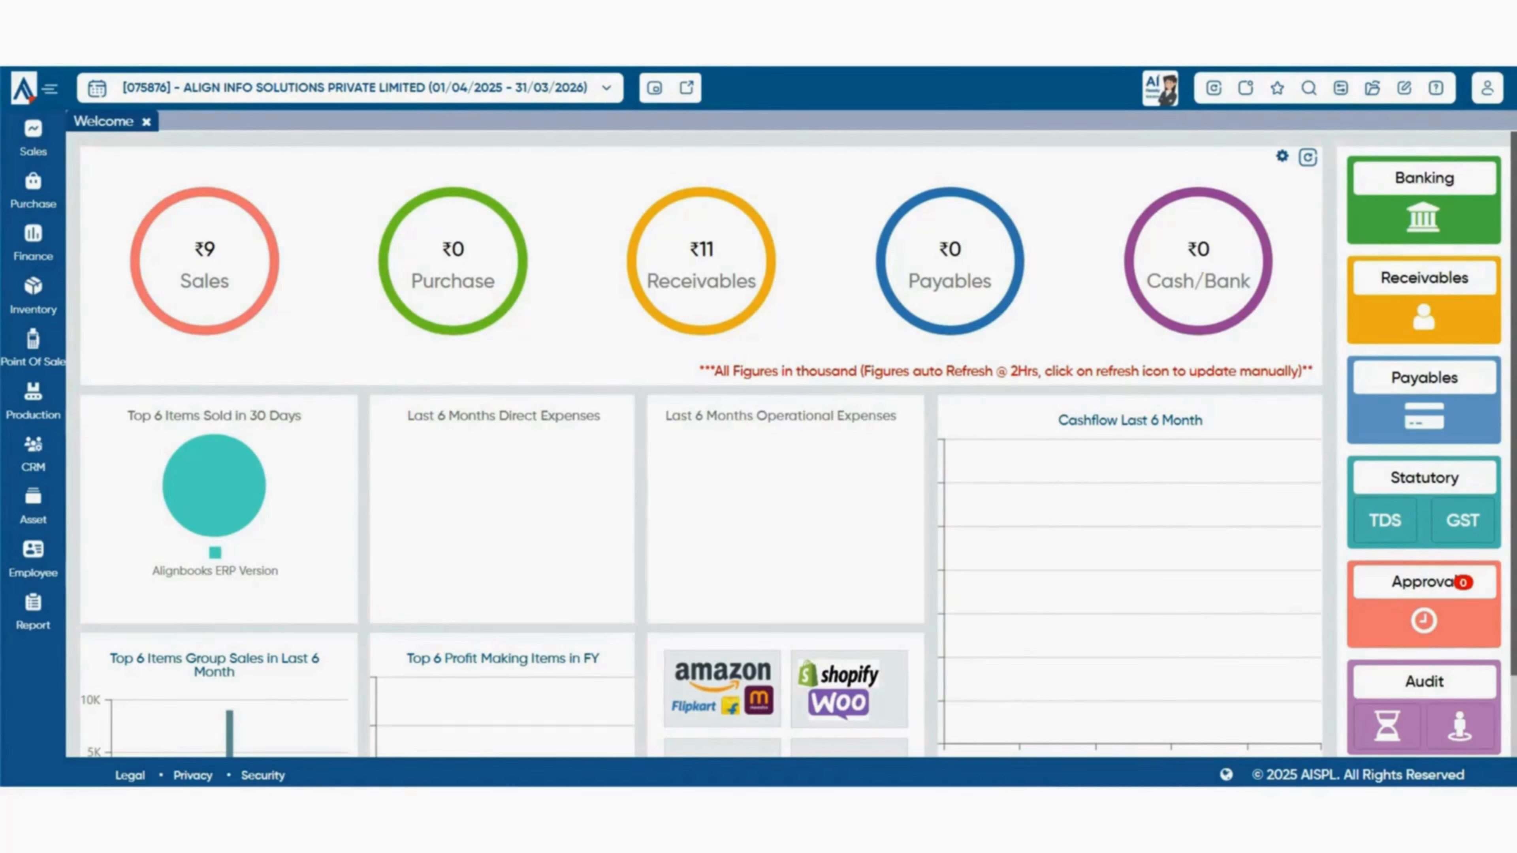
- Open Company Setup from the configuration panel to view the company's name, print name, code and logo
click(33, 191)
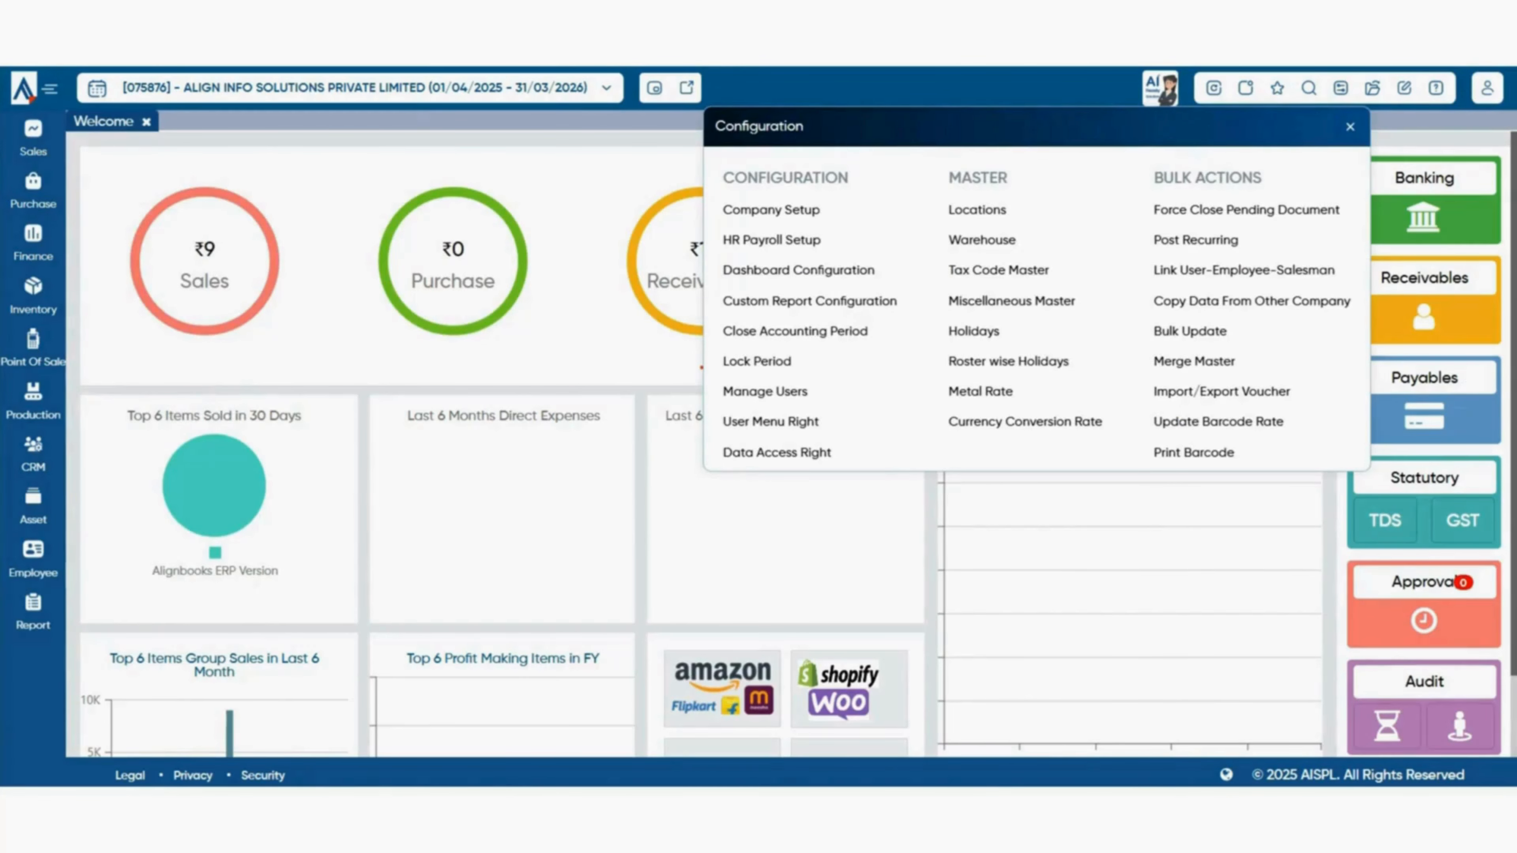
click(771, 209)
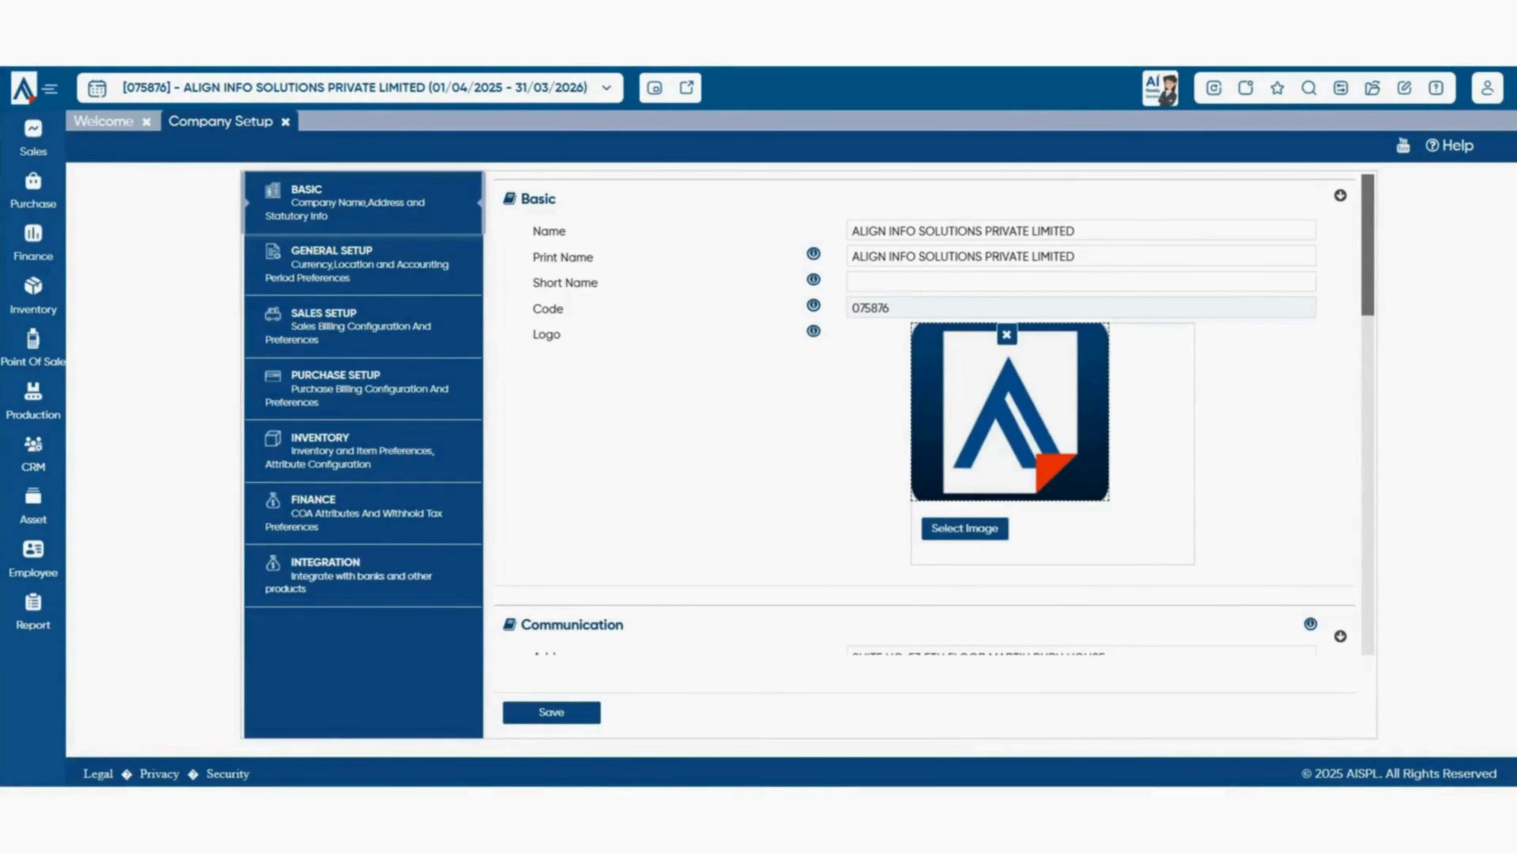
- Show the Purchase Setup preferences and keep the Vendor Label set to Vendor
click(363, 389)
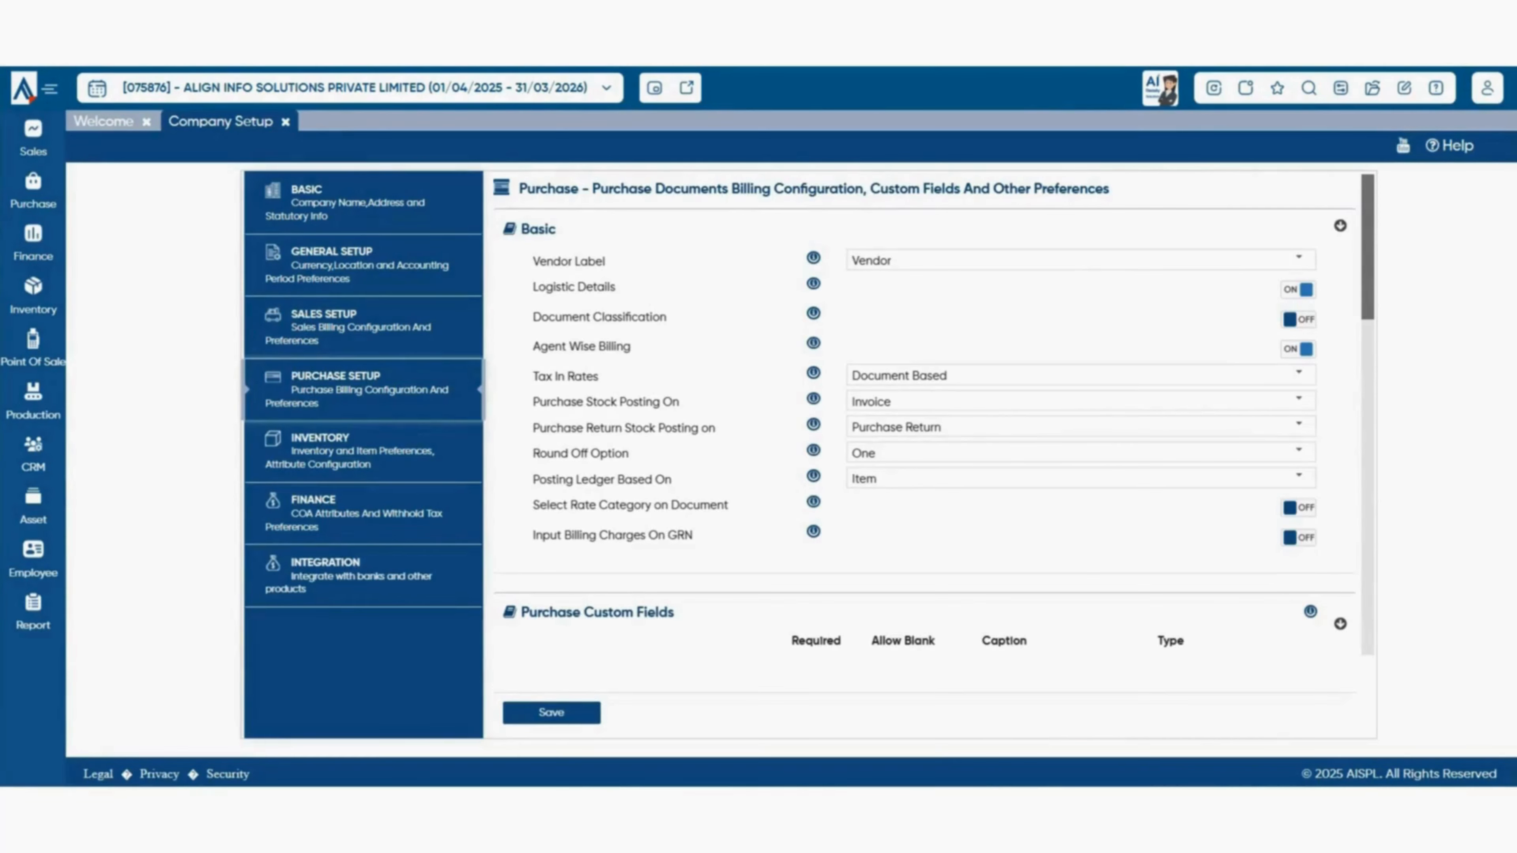
scroll(924, 418, down, 4)
scroll(924, 418, up, 4)
click(1298, 260)
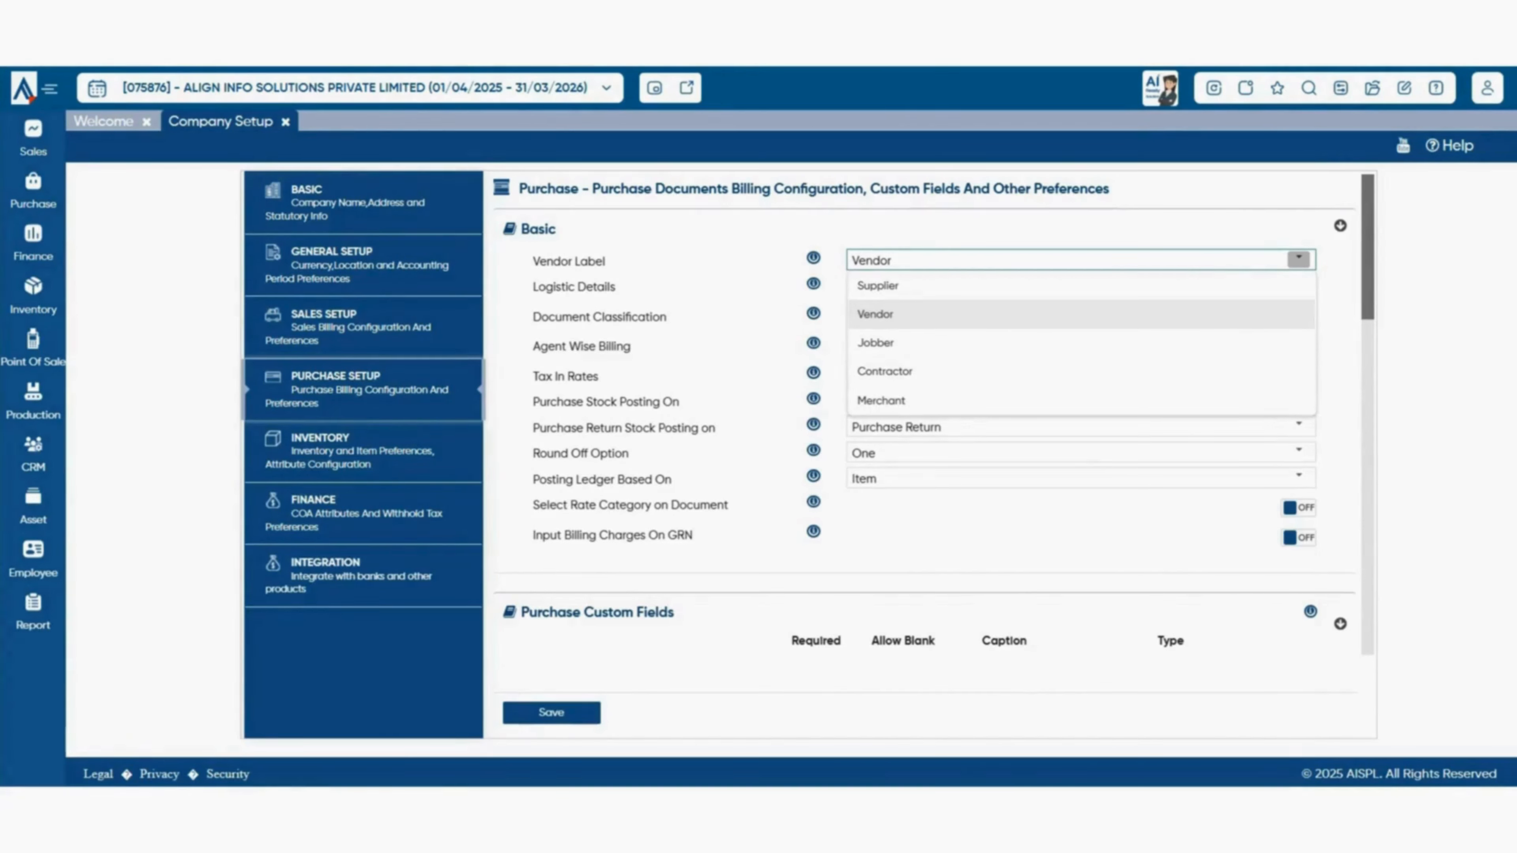
click(1081, 315)
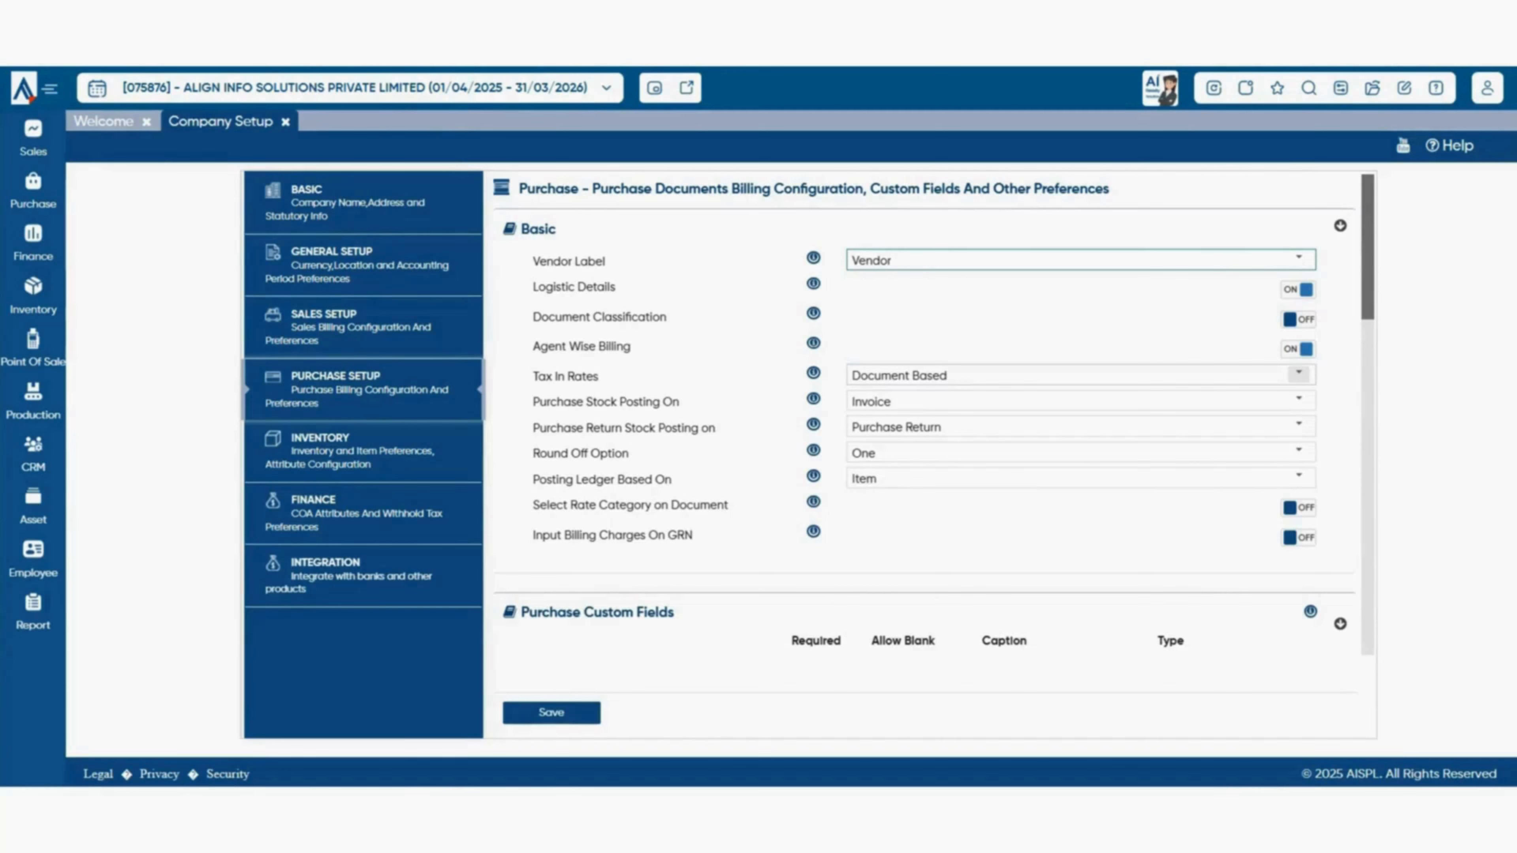
- Compare Tax In Rates choices with a new Purchase Bill's tax options, keeping Document Based
click(1298, 373)
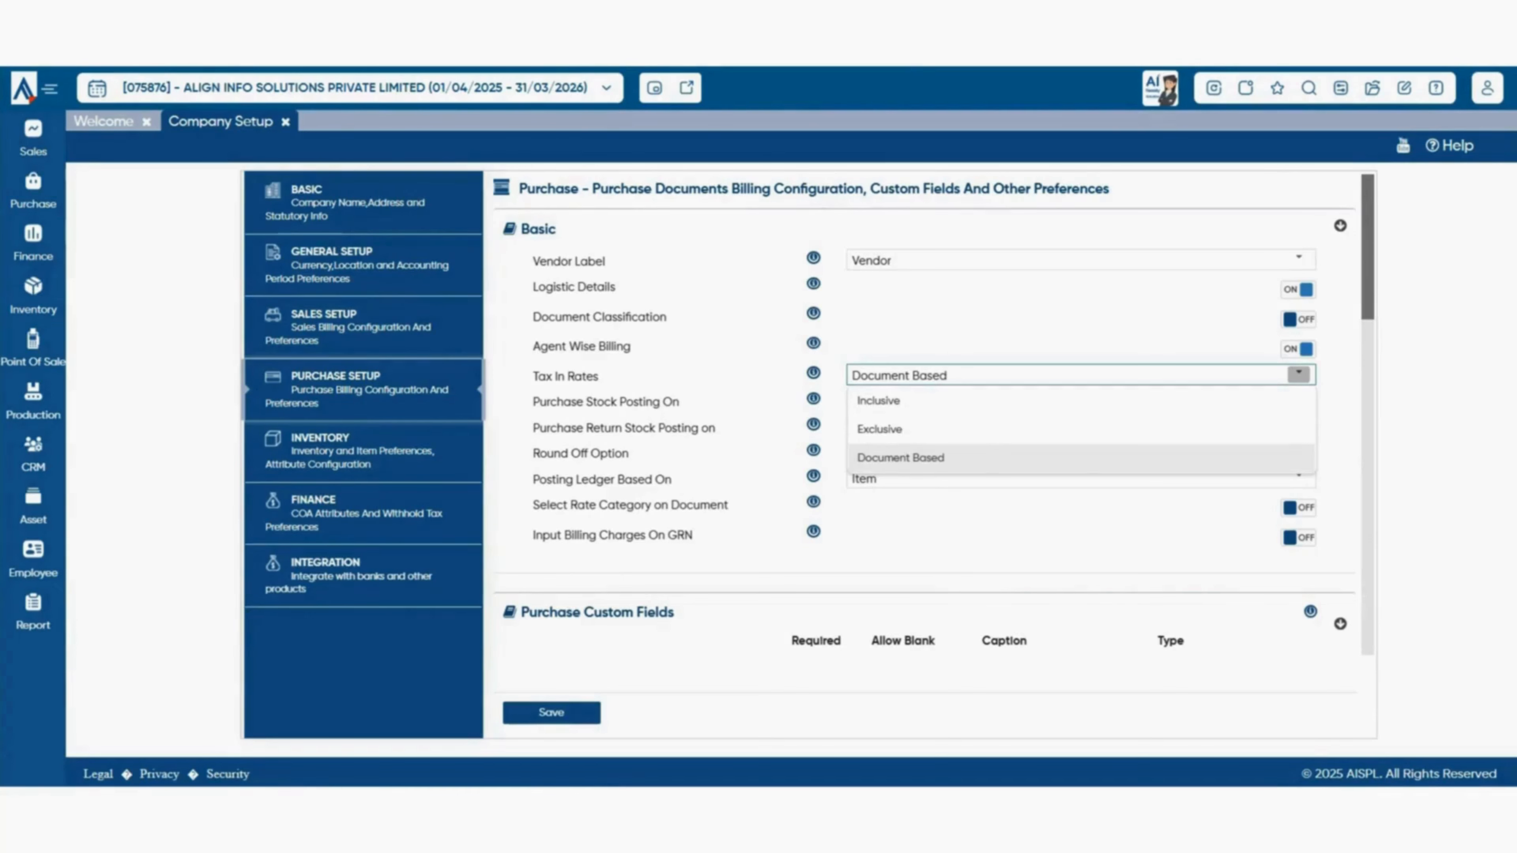
click(32, 192)
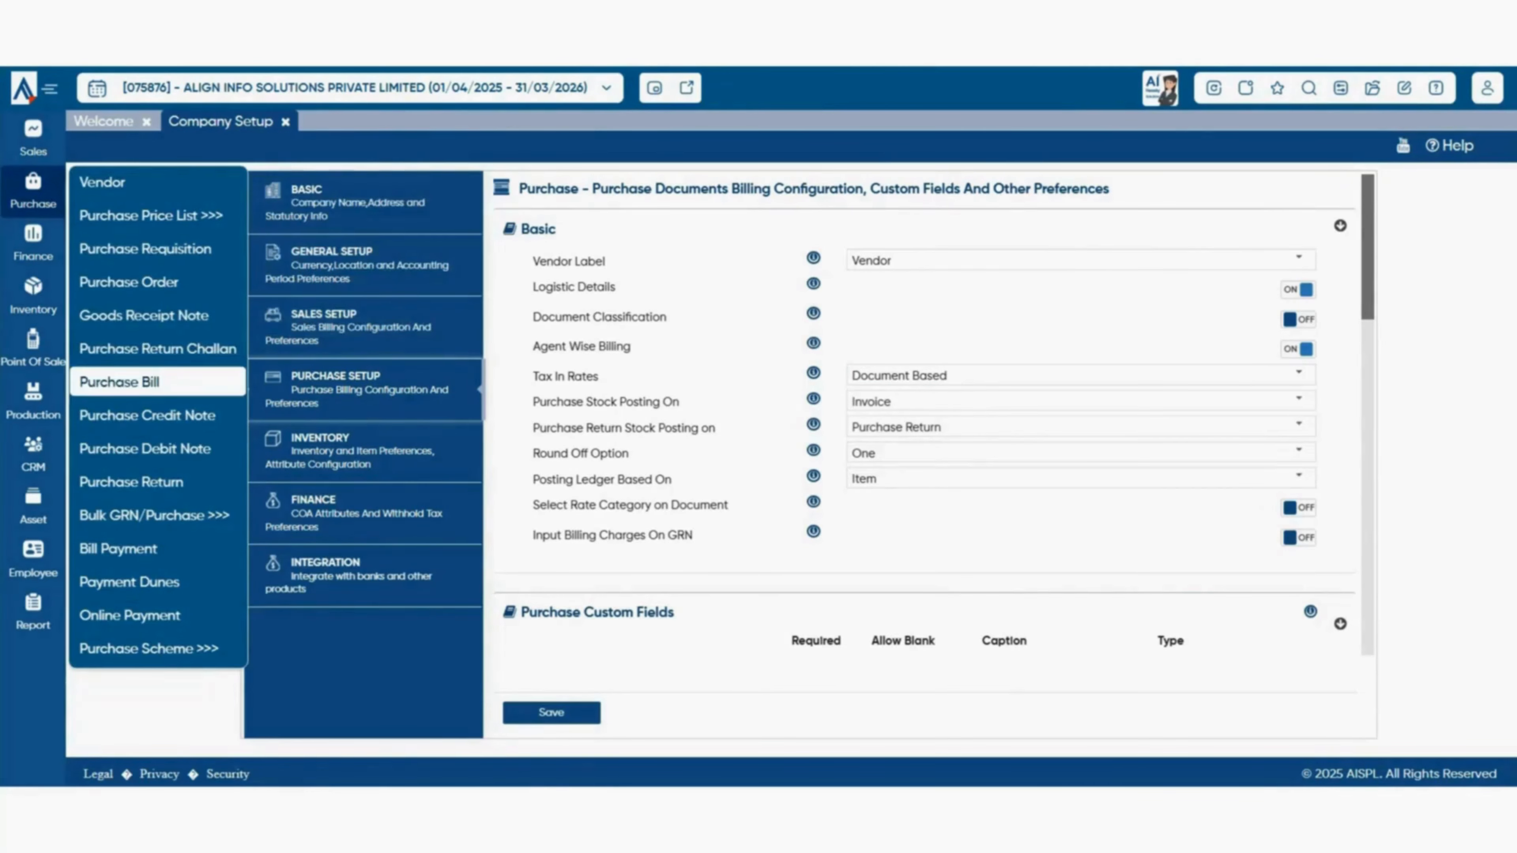
click(120, 383)
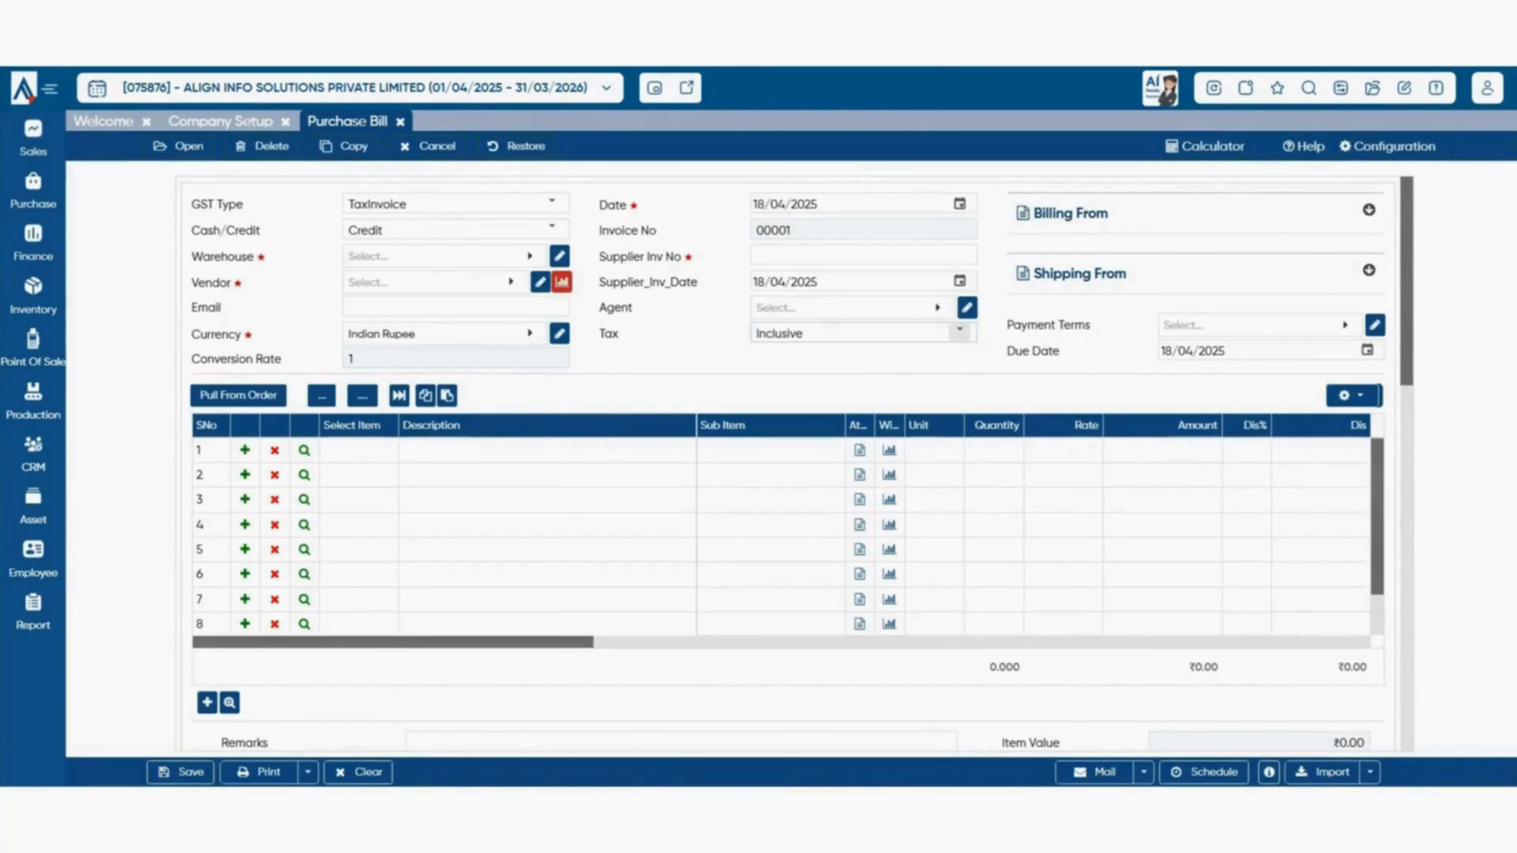
click(959, 332)
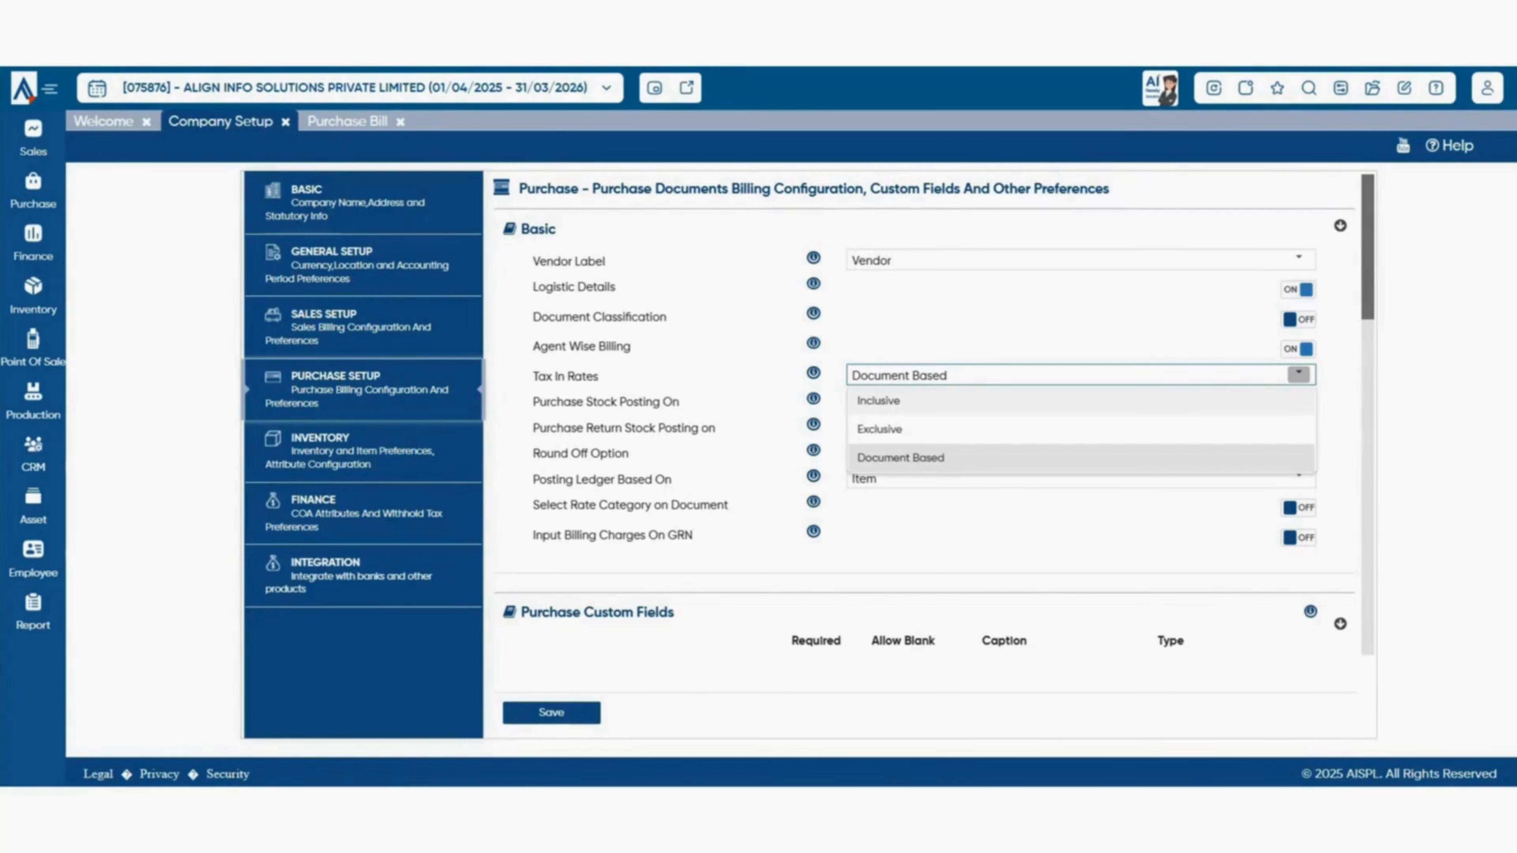
key(Escape)
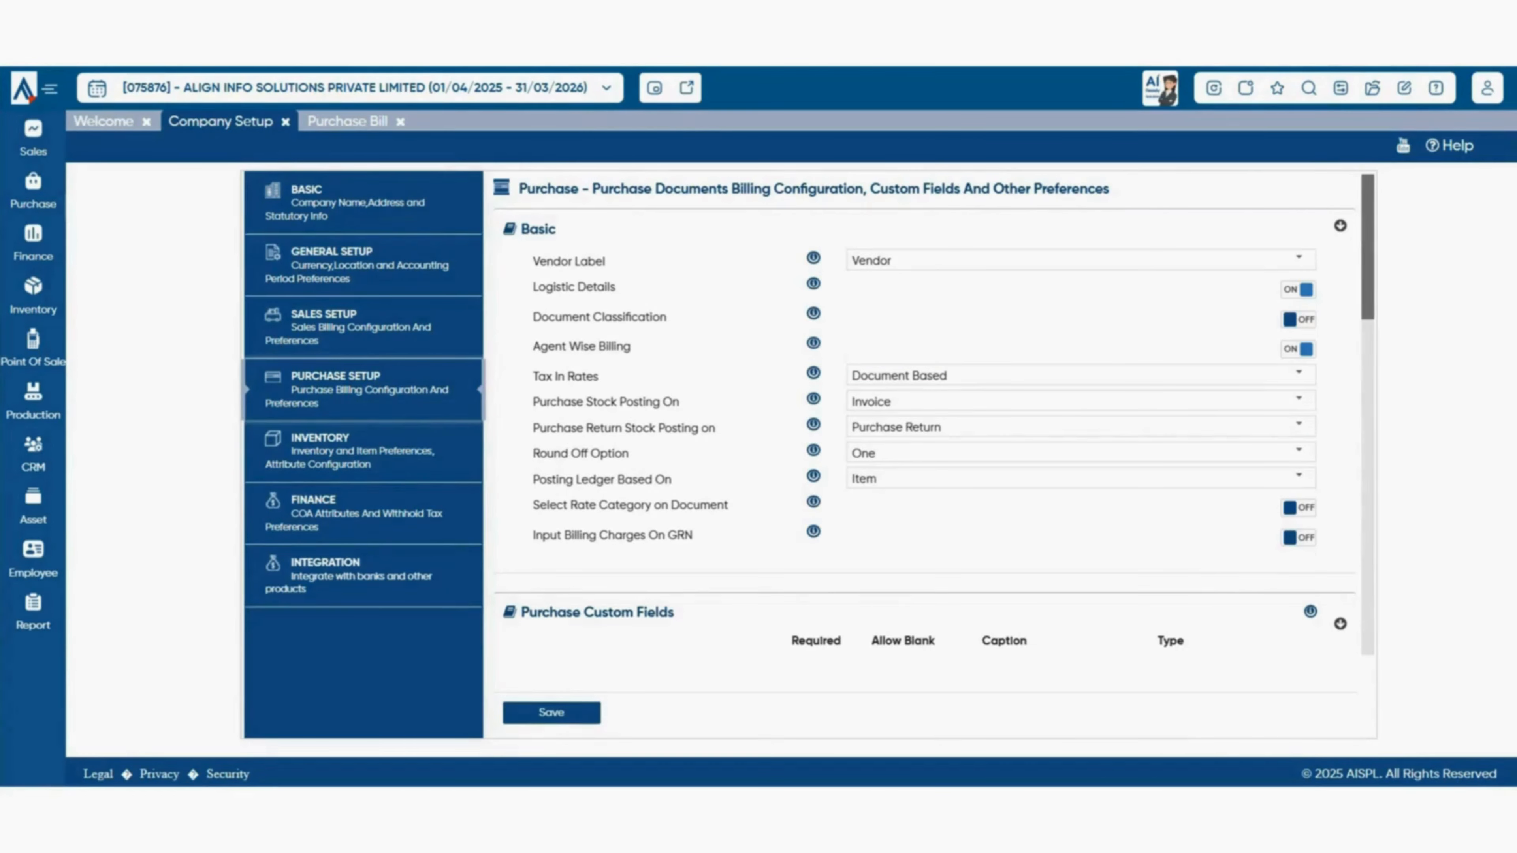
click(1299, 399)
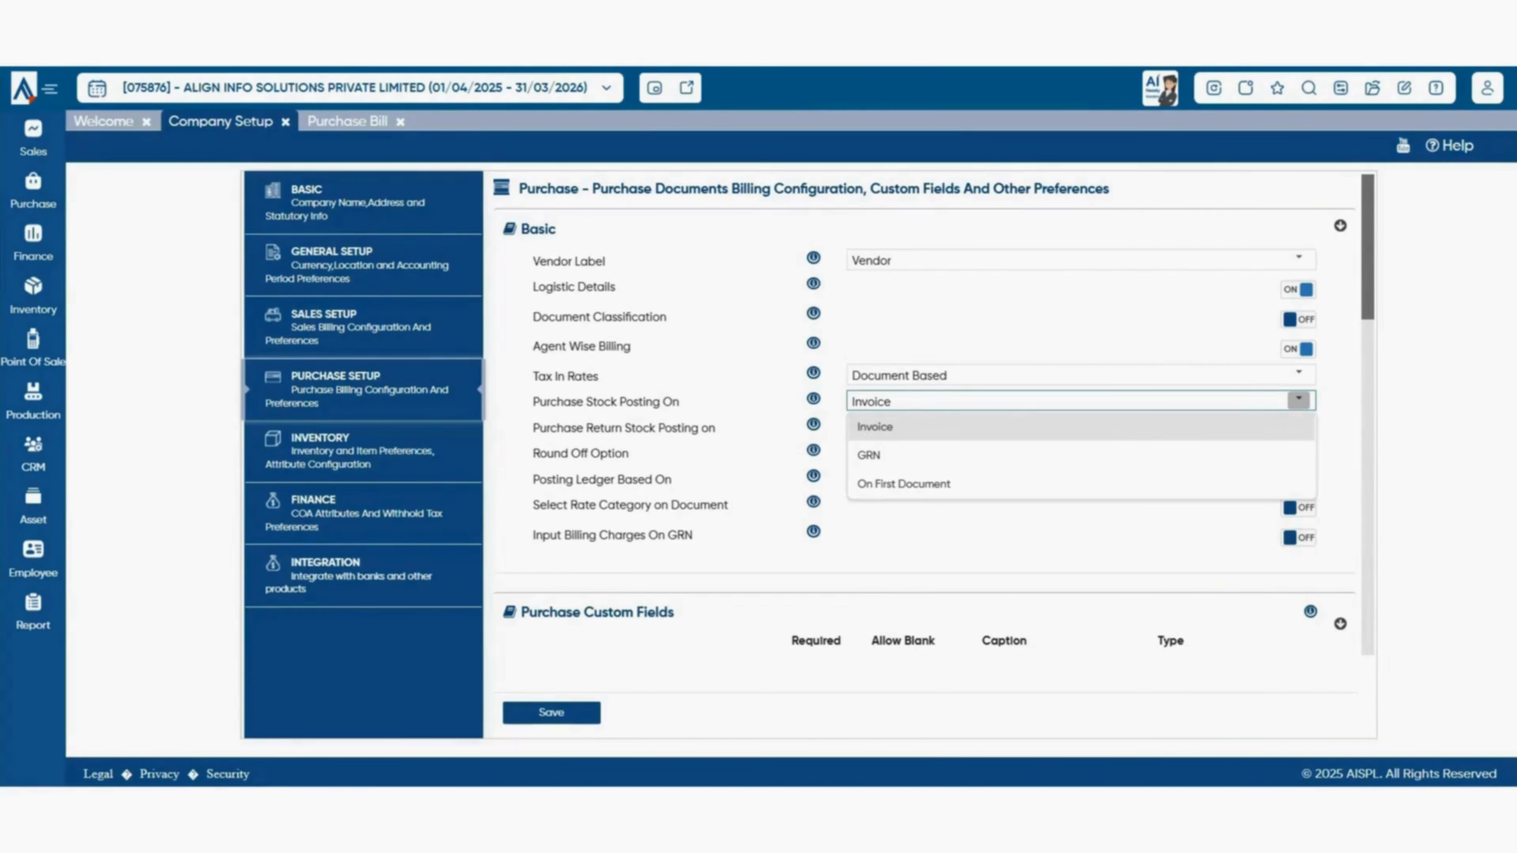
key(Escape)
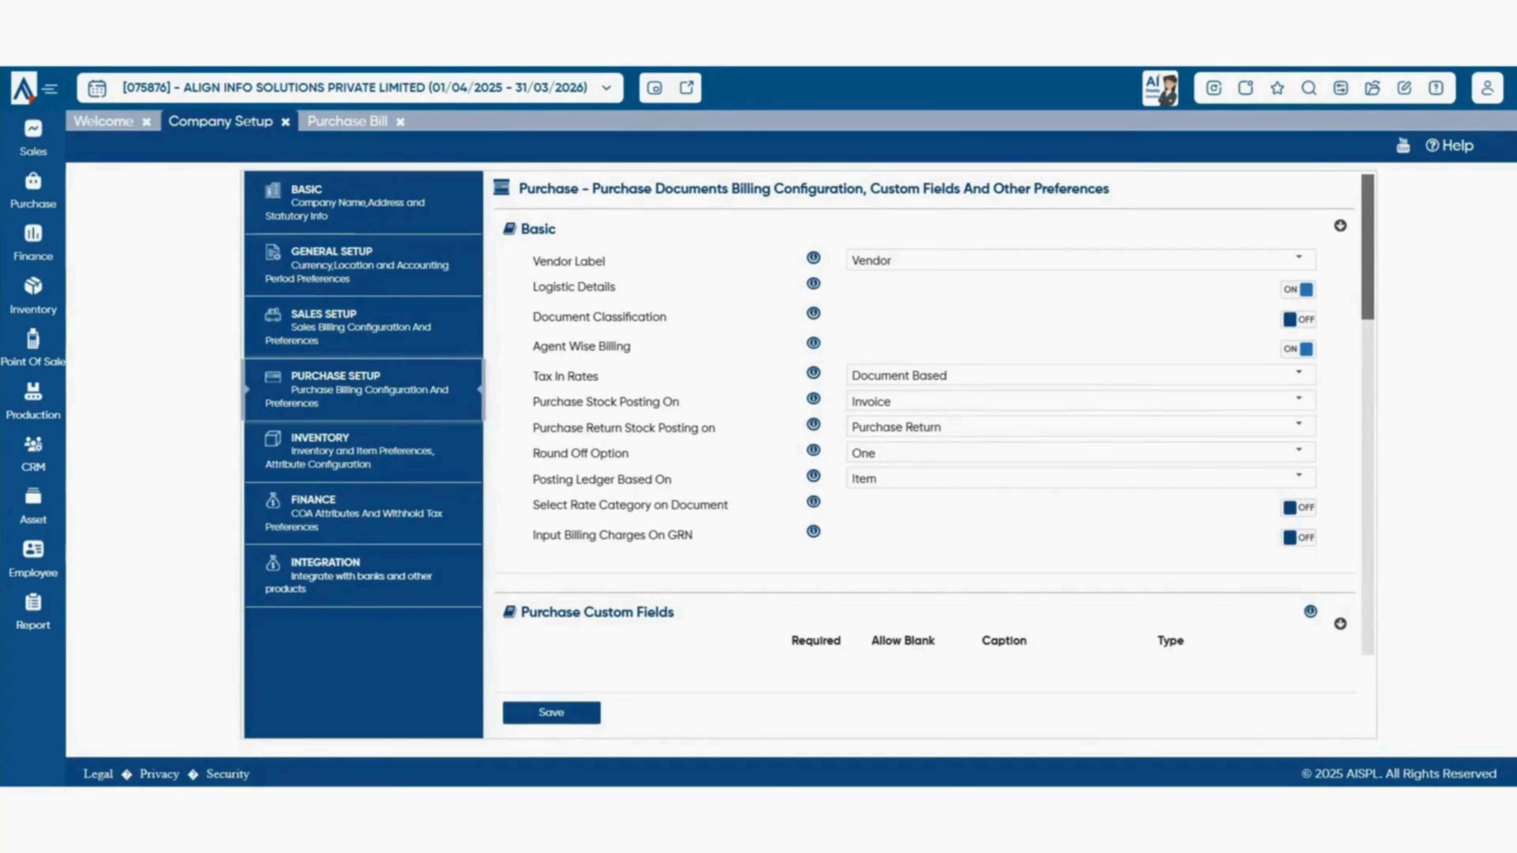
click(1298, 425)
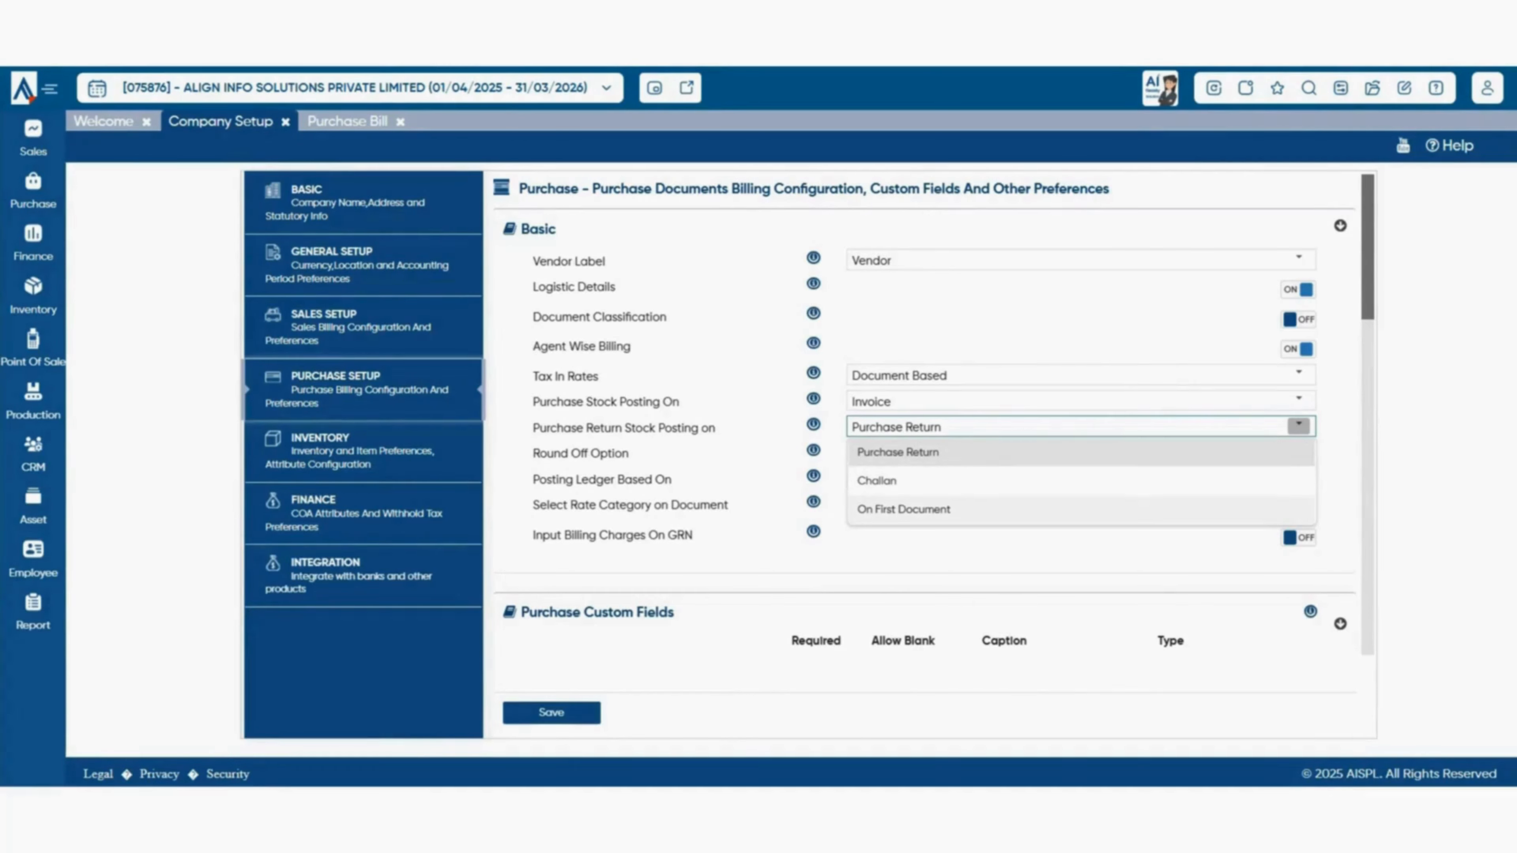
key(Escape)
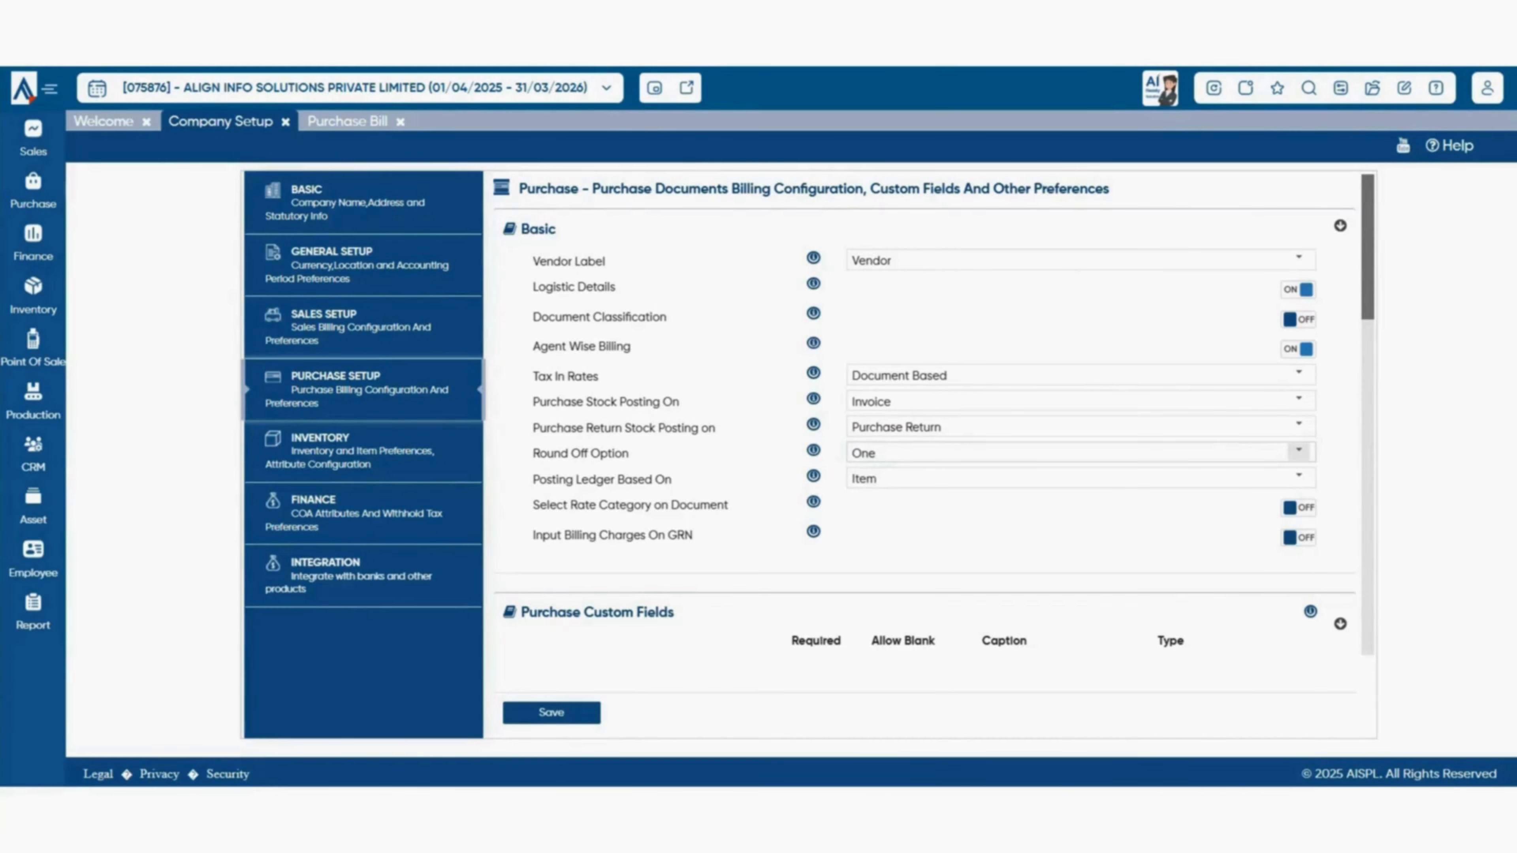
click(1298, 451)
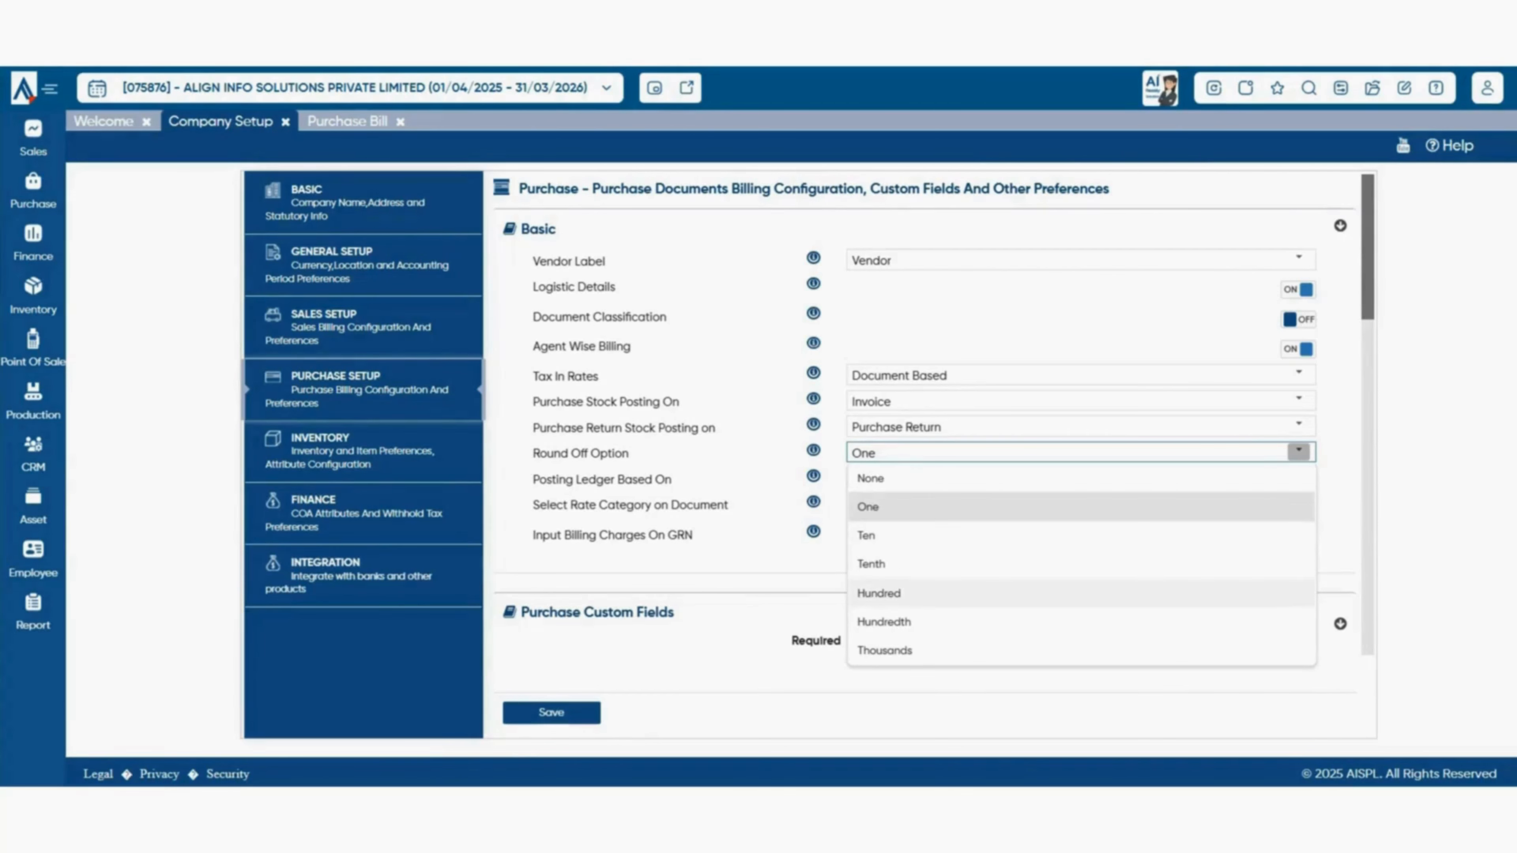
key(Escape)
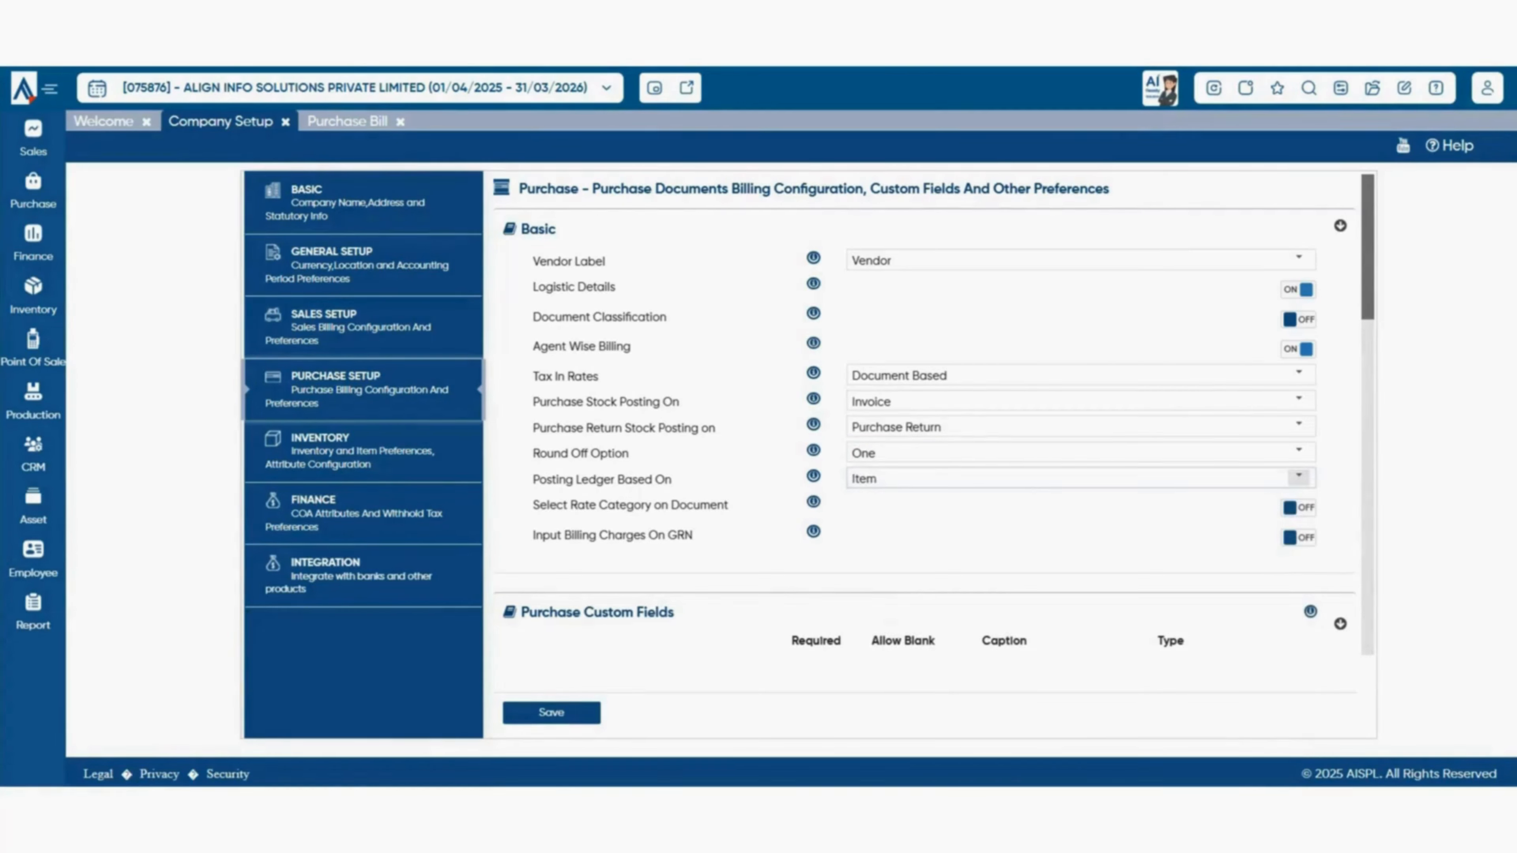
click(1299, 477)
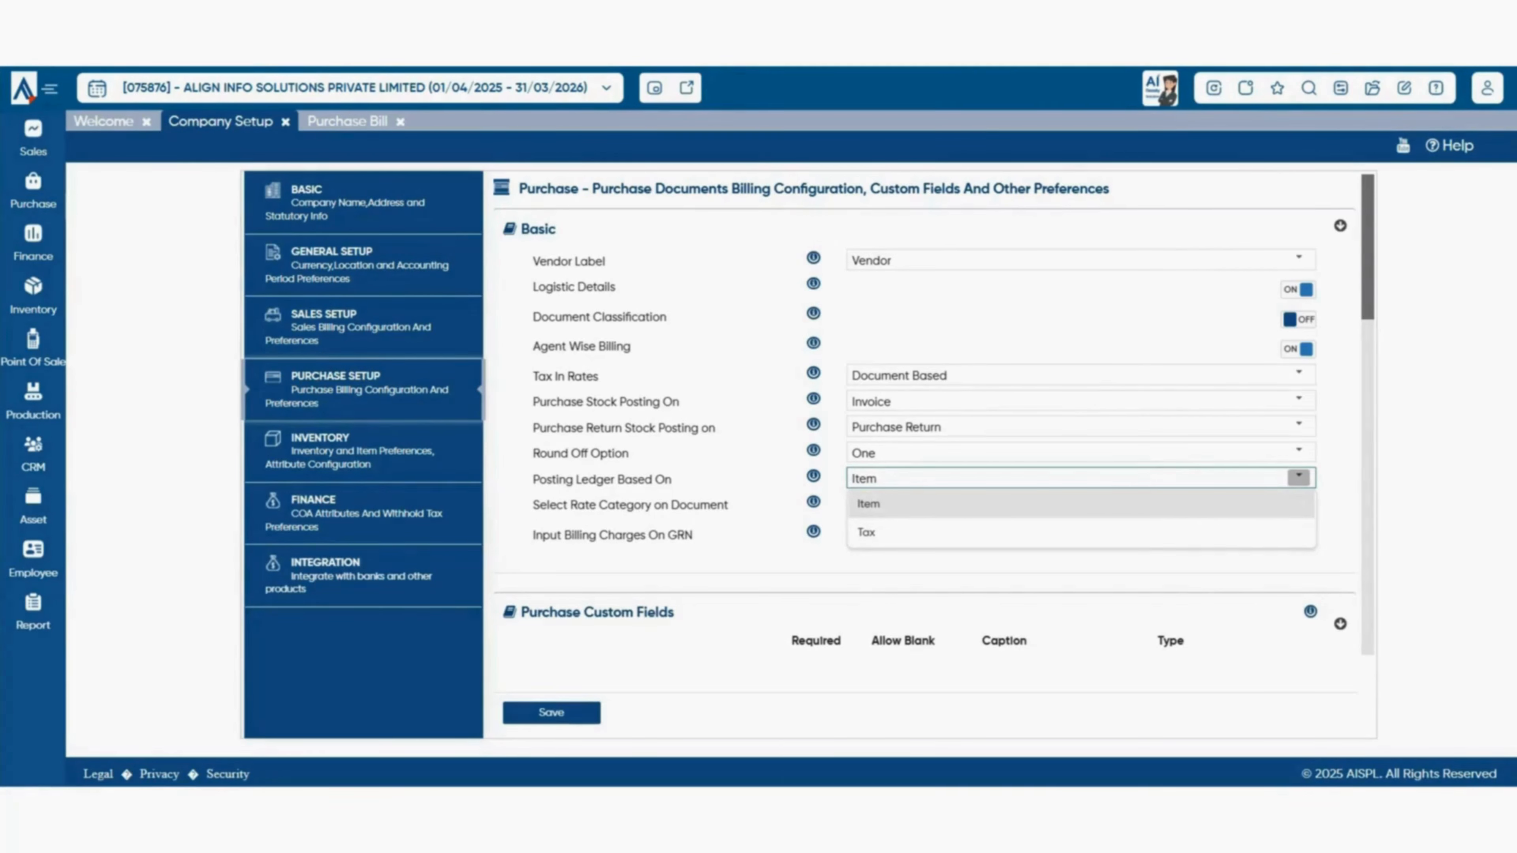
key(Escape)
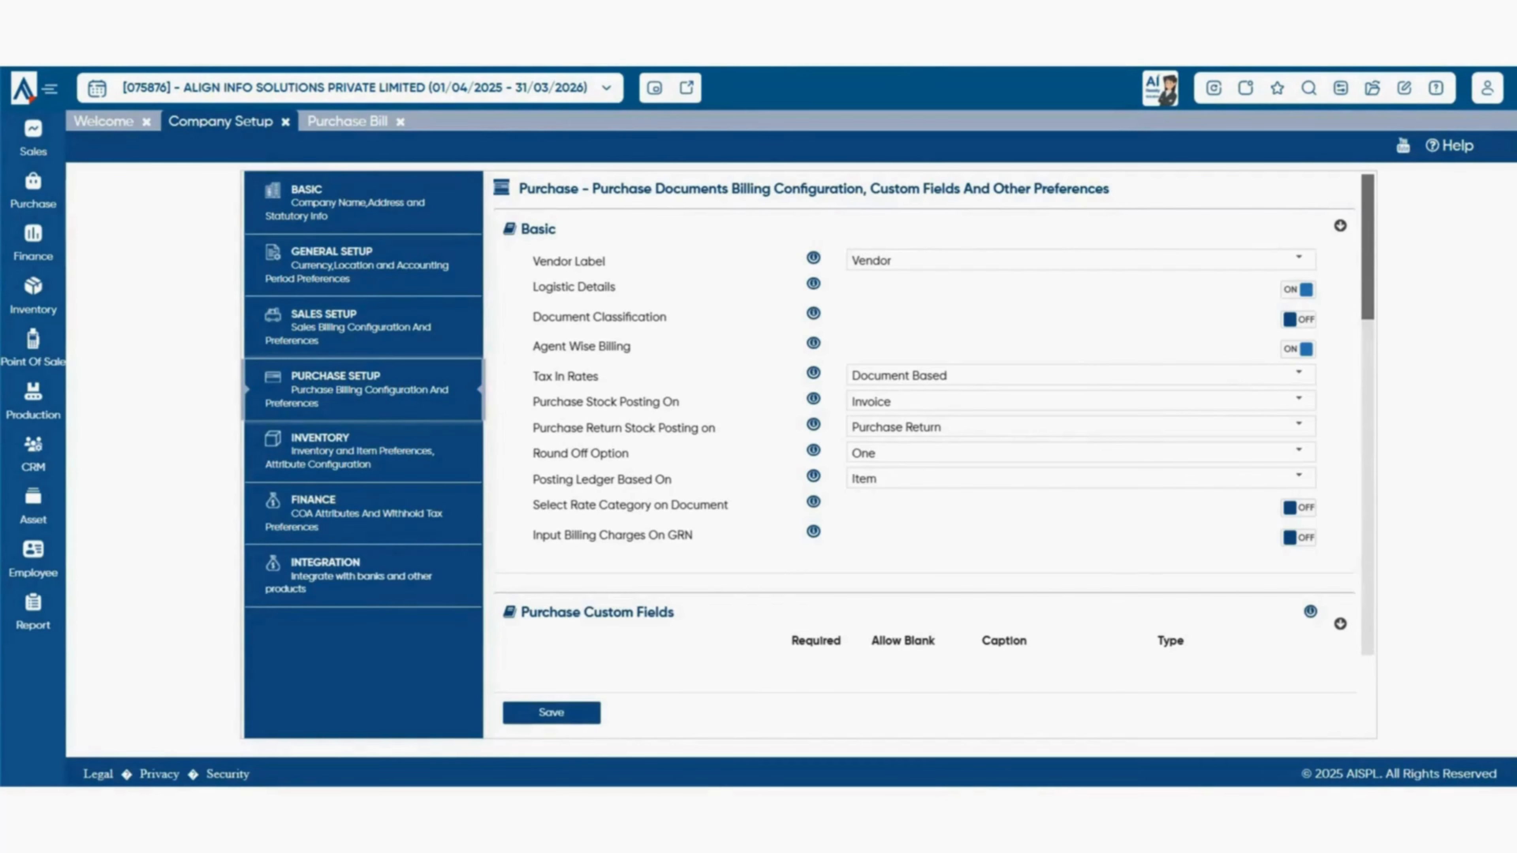
scroll(926, 418, down, 5)
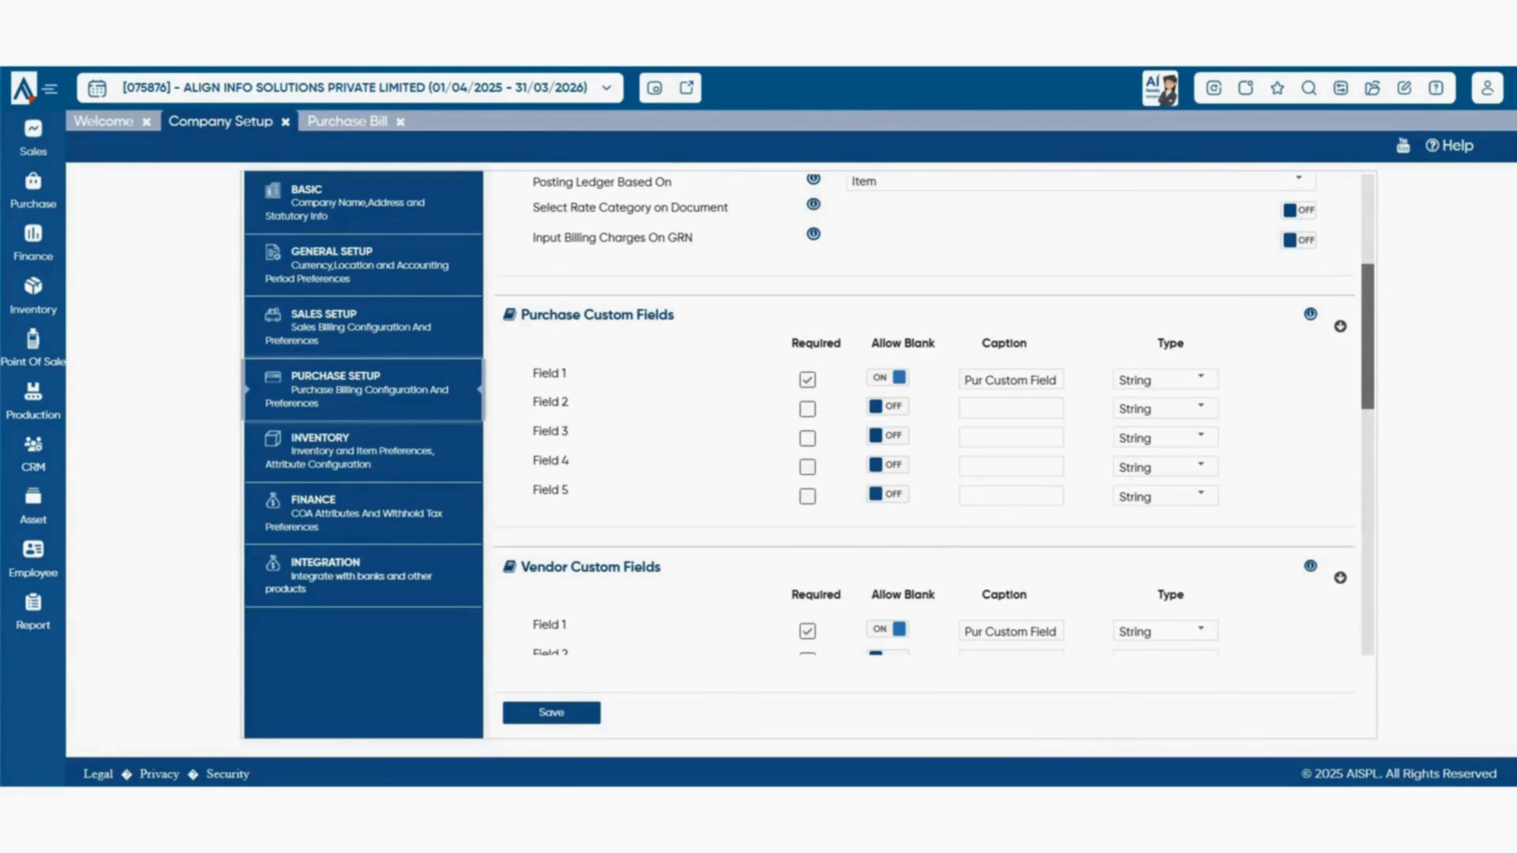
click(1017, 381)
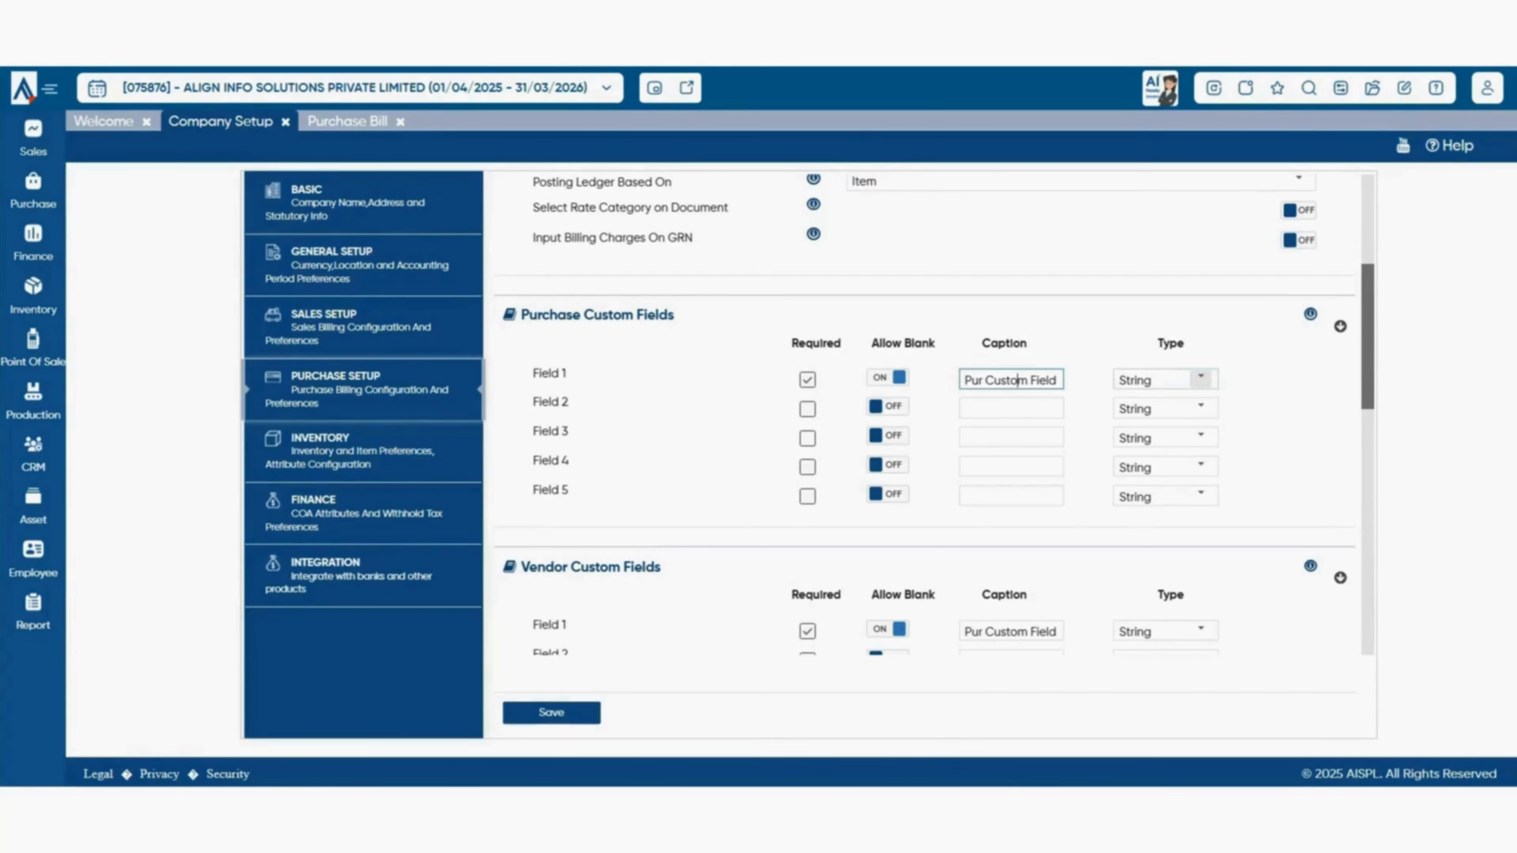
click(1201, 378)
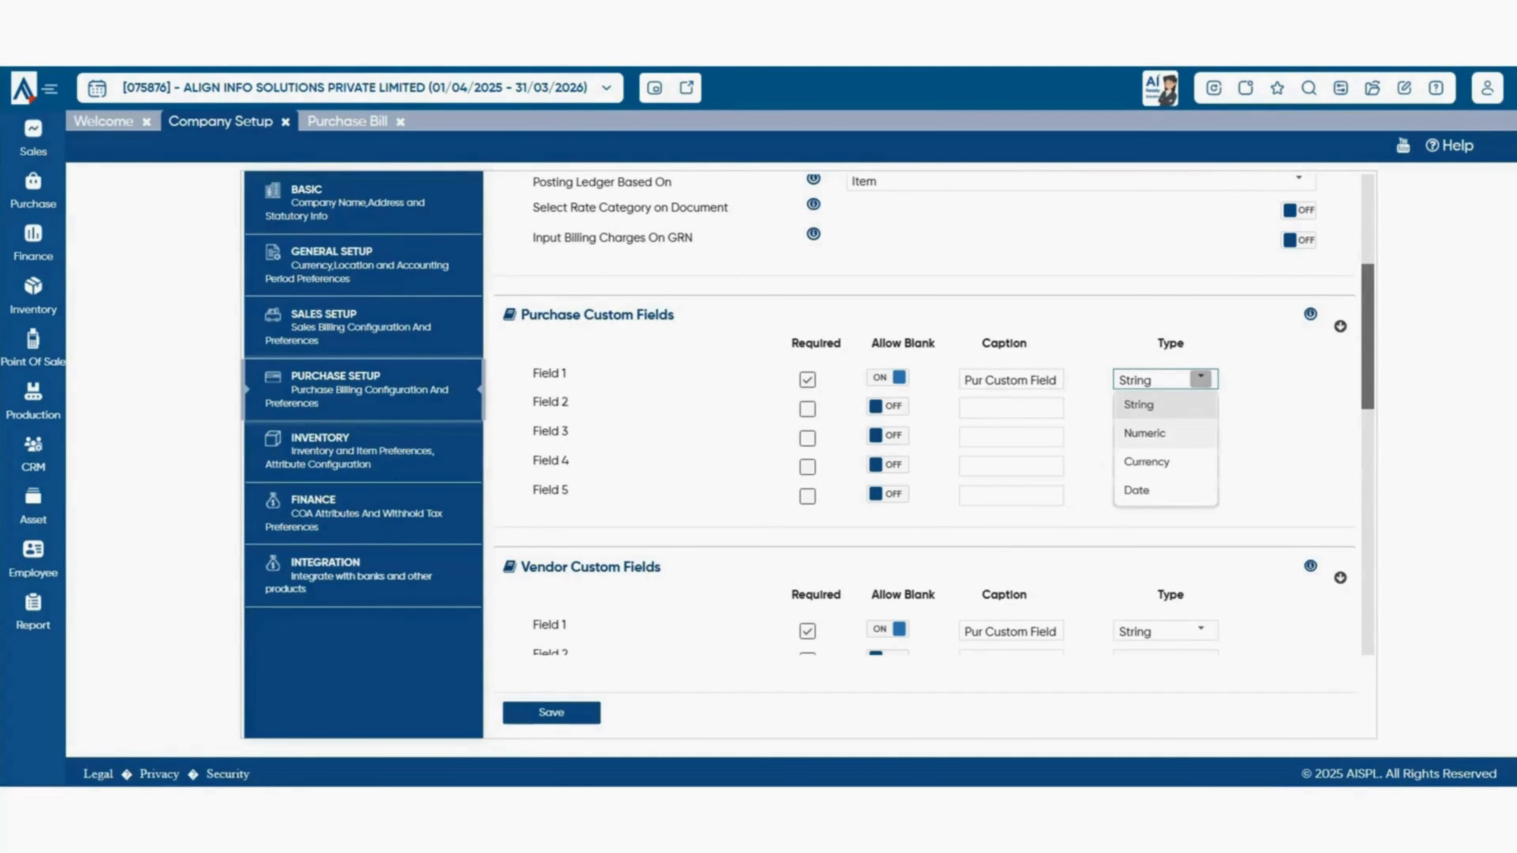
click(347, 122)
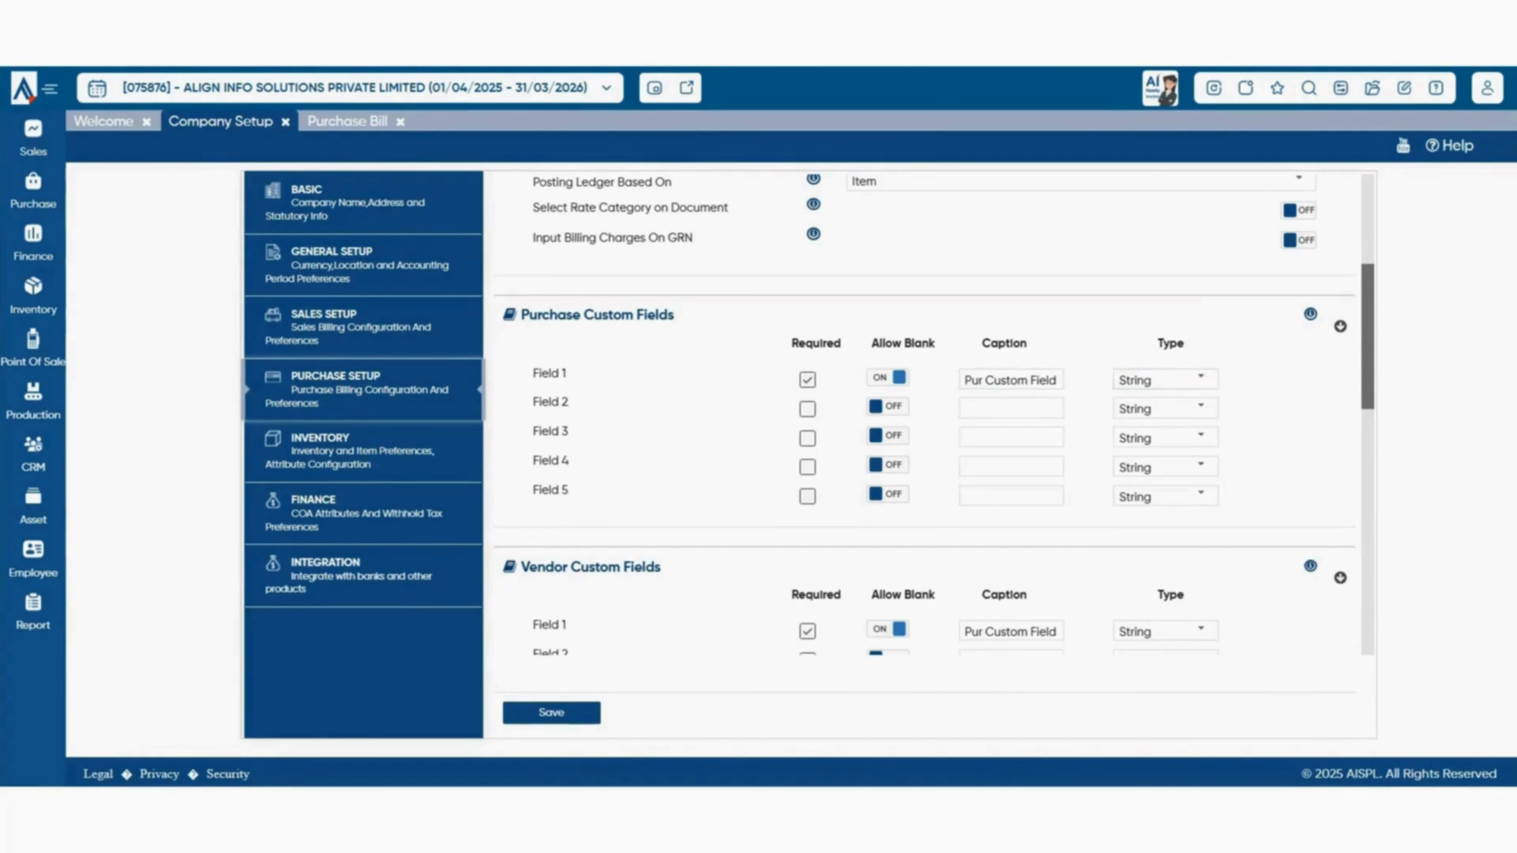
click(348, 121)
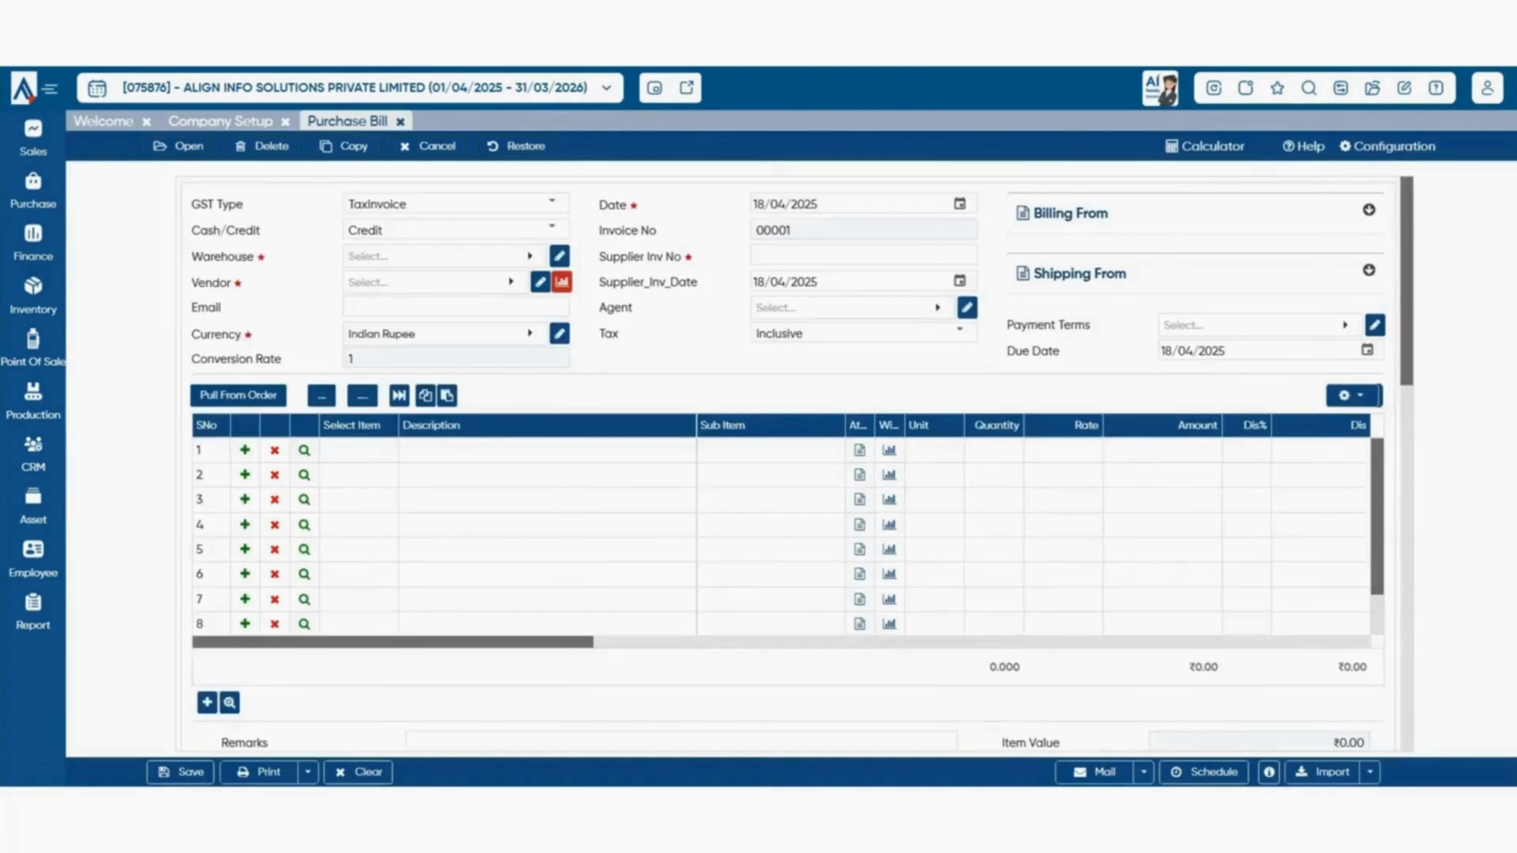
scroll(795, 463, down, 10)
drag(222, 318, 305, 318)
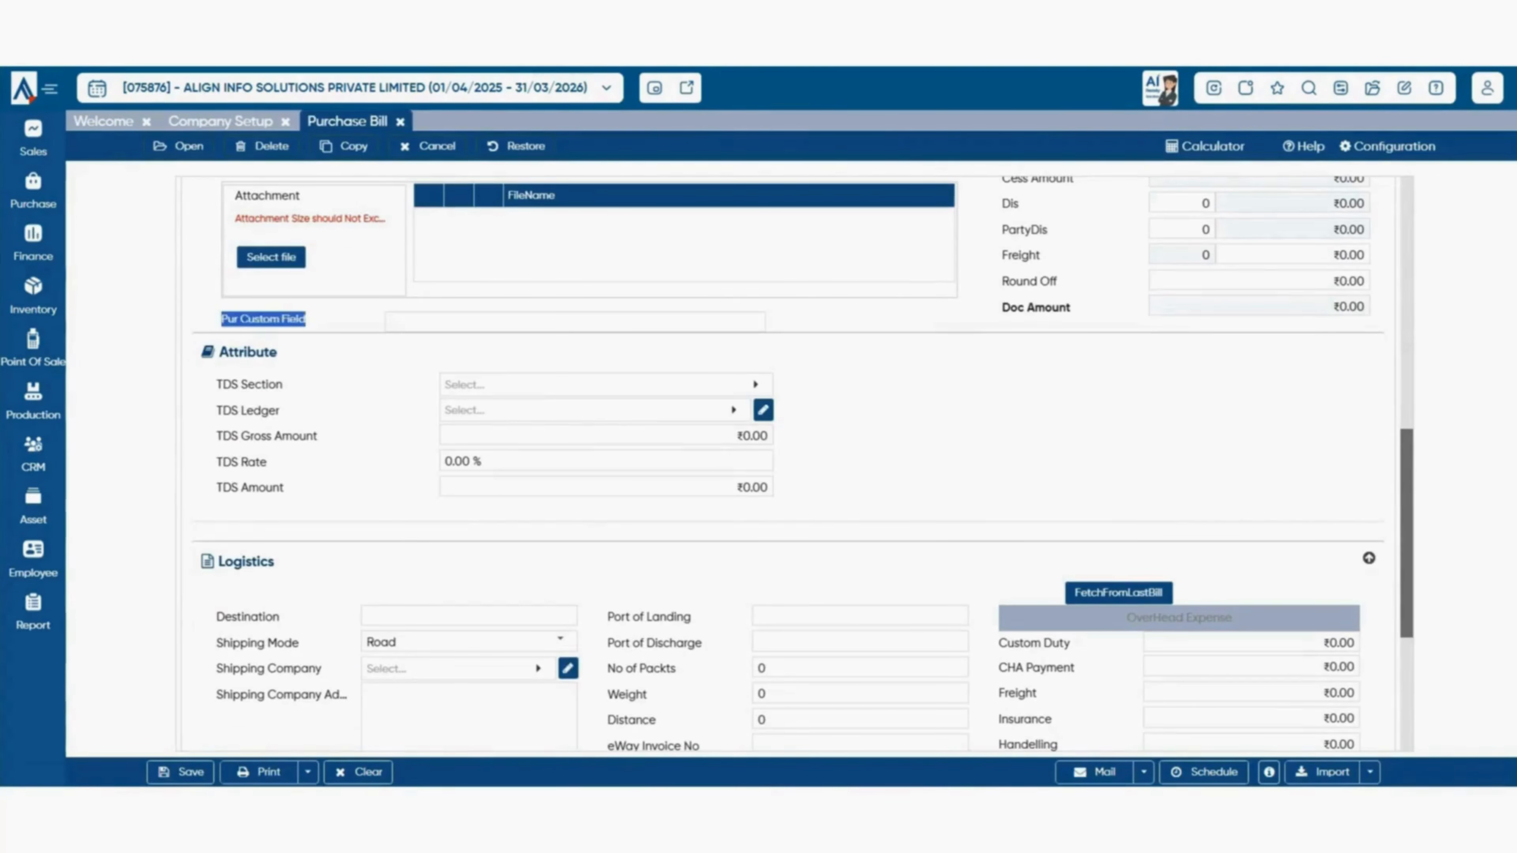
click(574, 321)
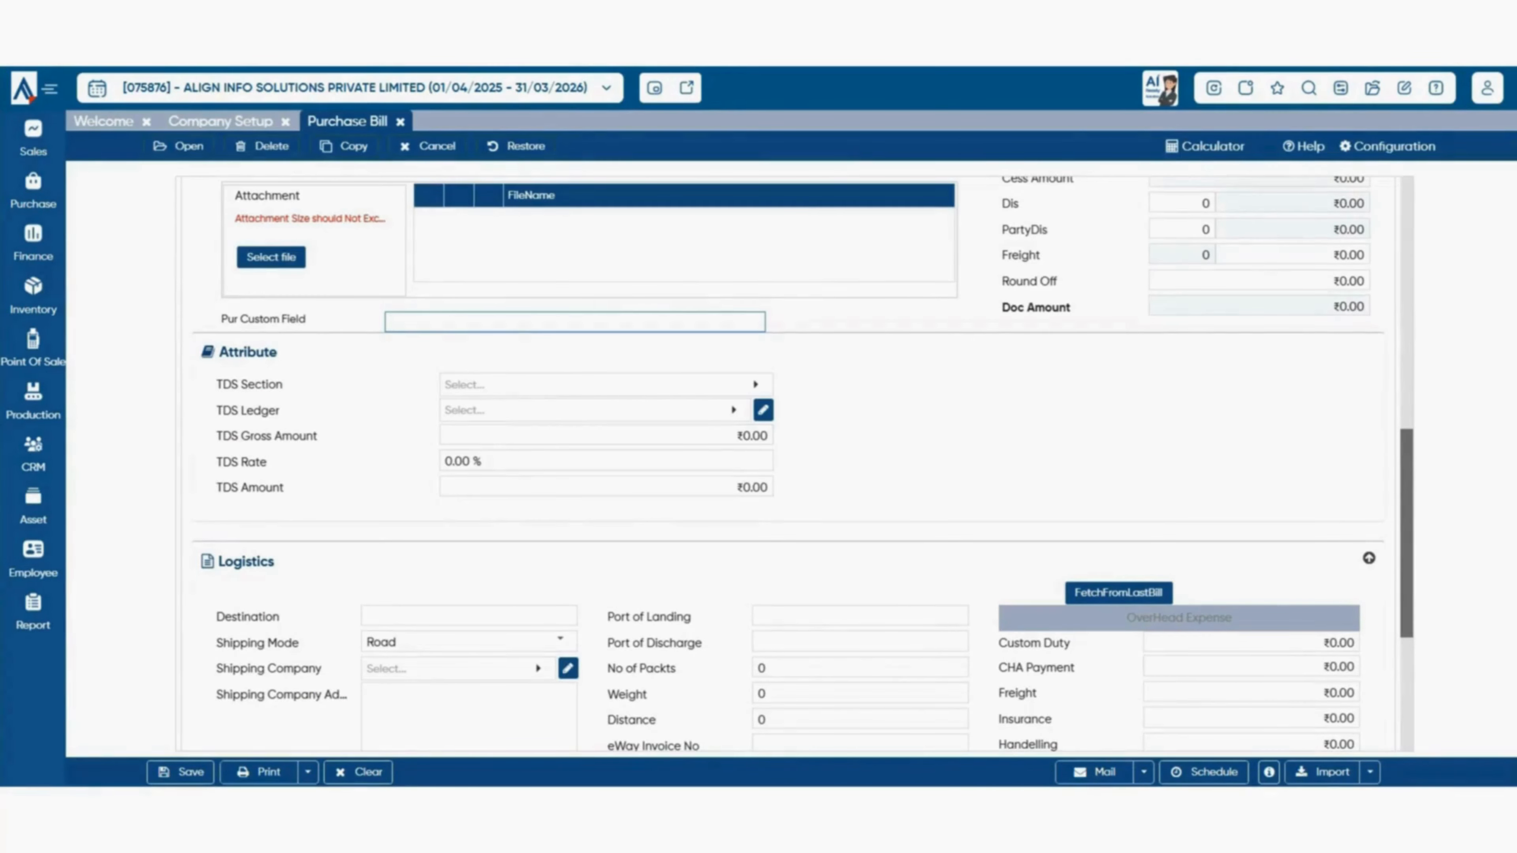
scroll(788, 311, up, 2)
click(220, 121)
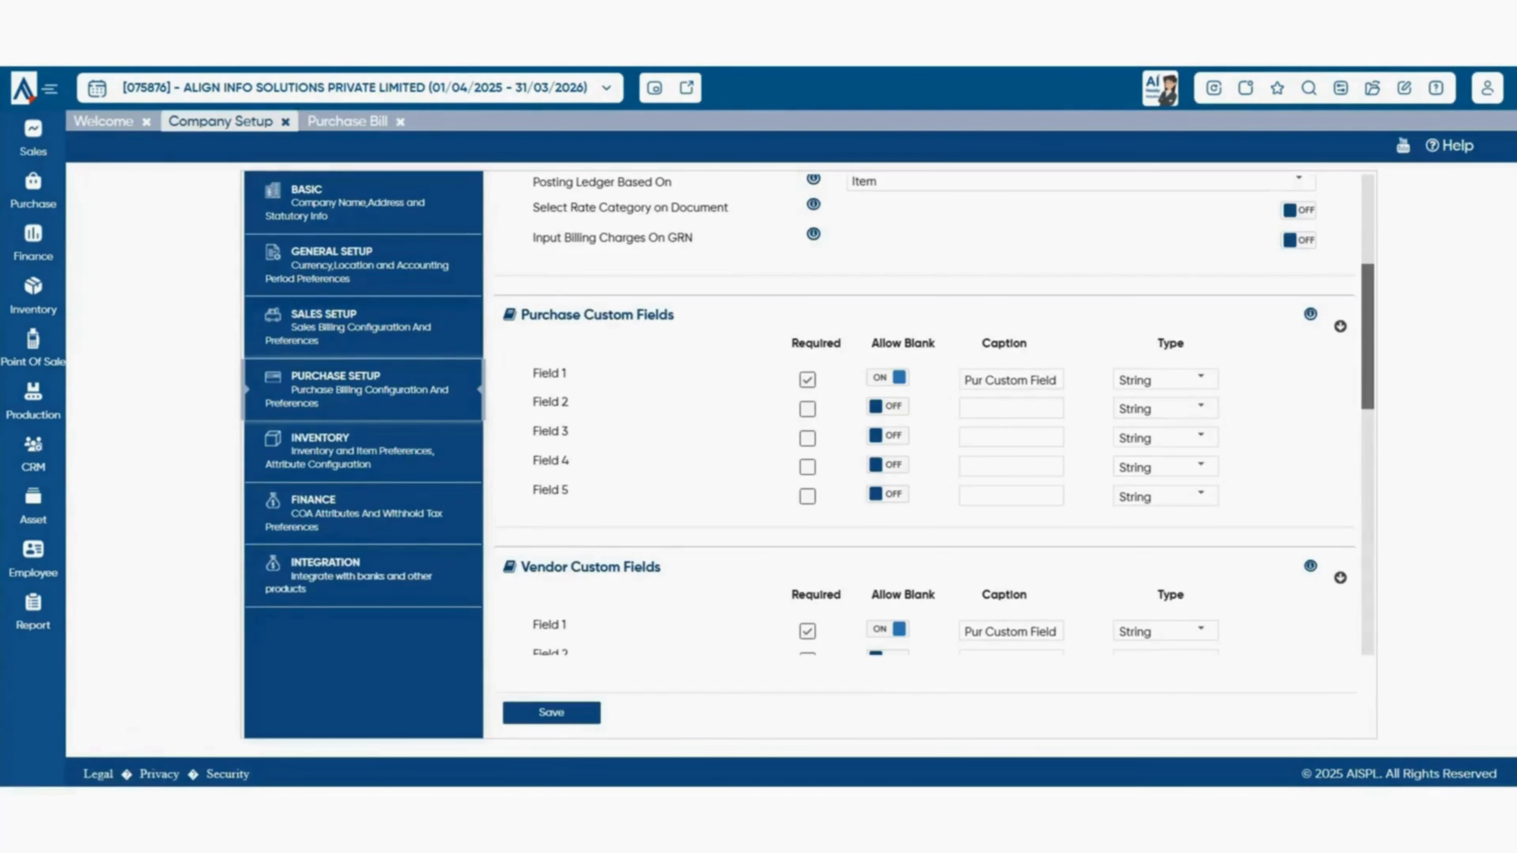
- Scroll Purchase Setup to the Vendor Custom Fields heading and dismiss the Purchase menu
scroll(934, 418, down, 3)
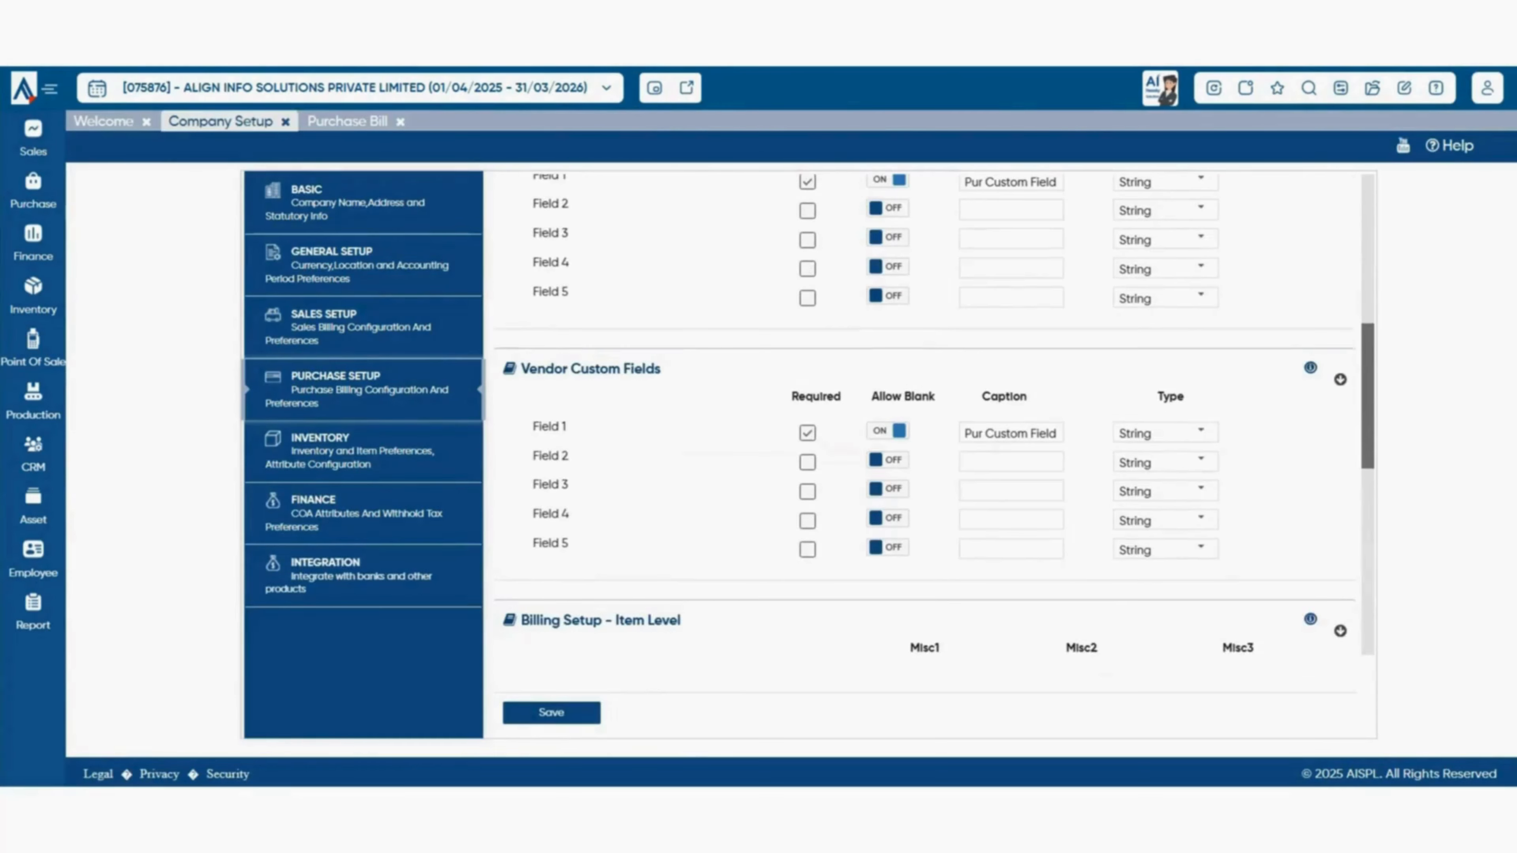
drag(521, 369, 661, 369)
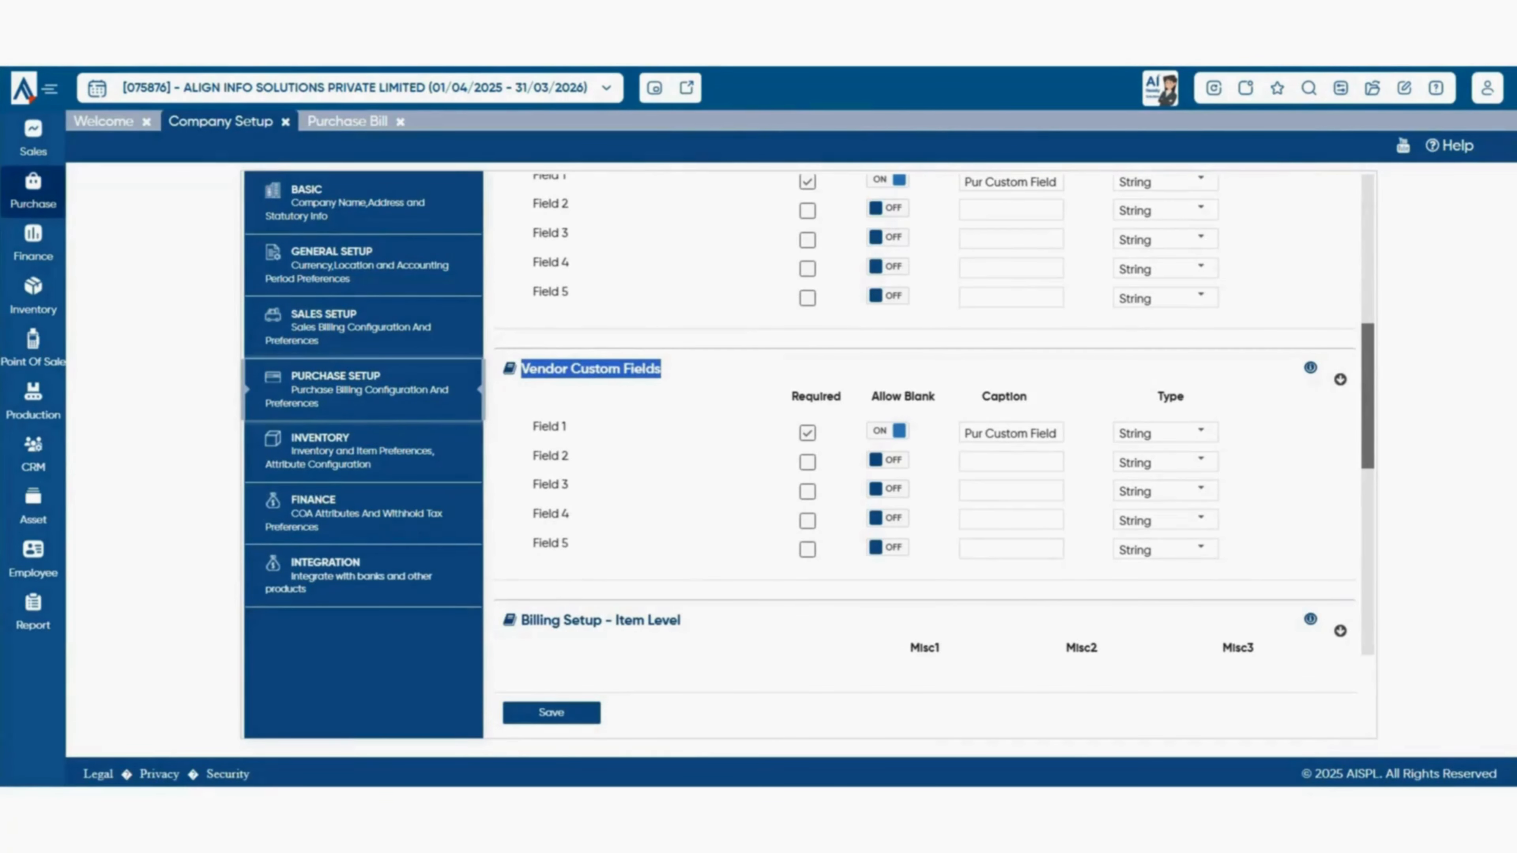
click(33, 192)
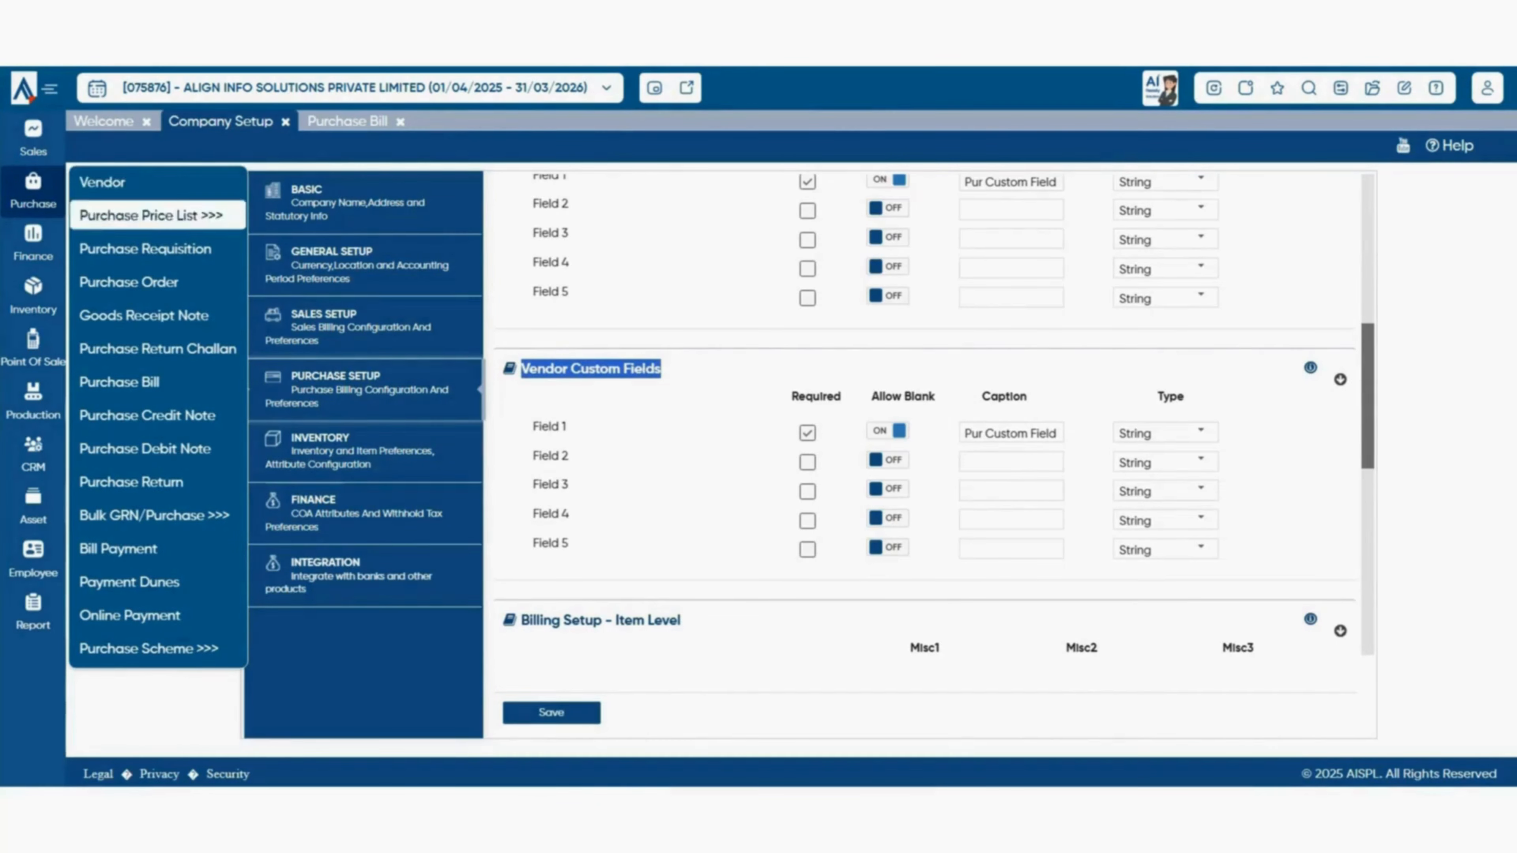
click(675, 269)
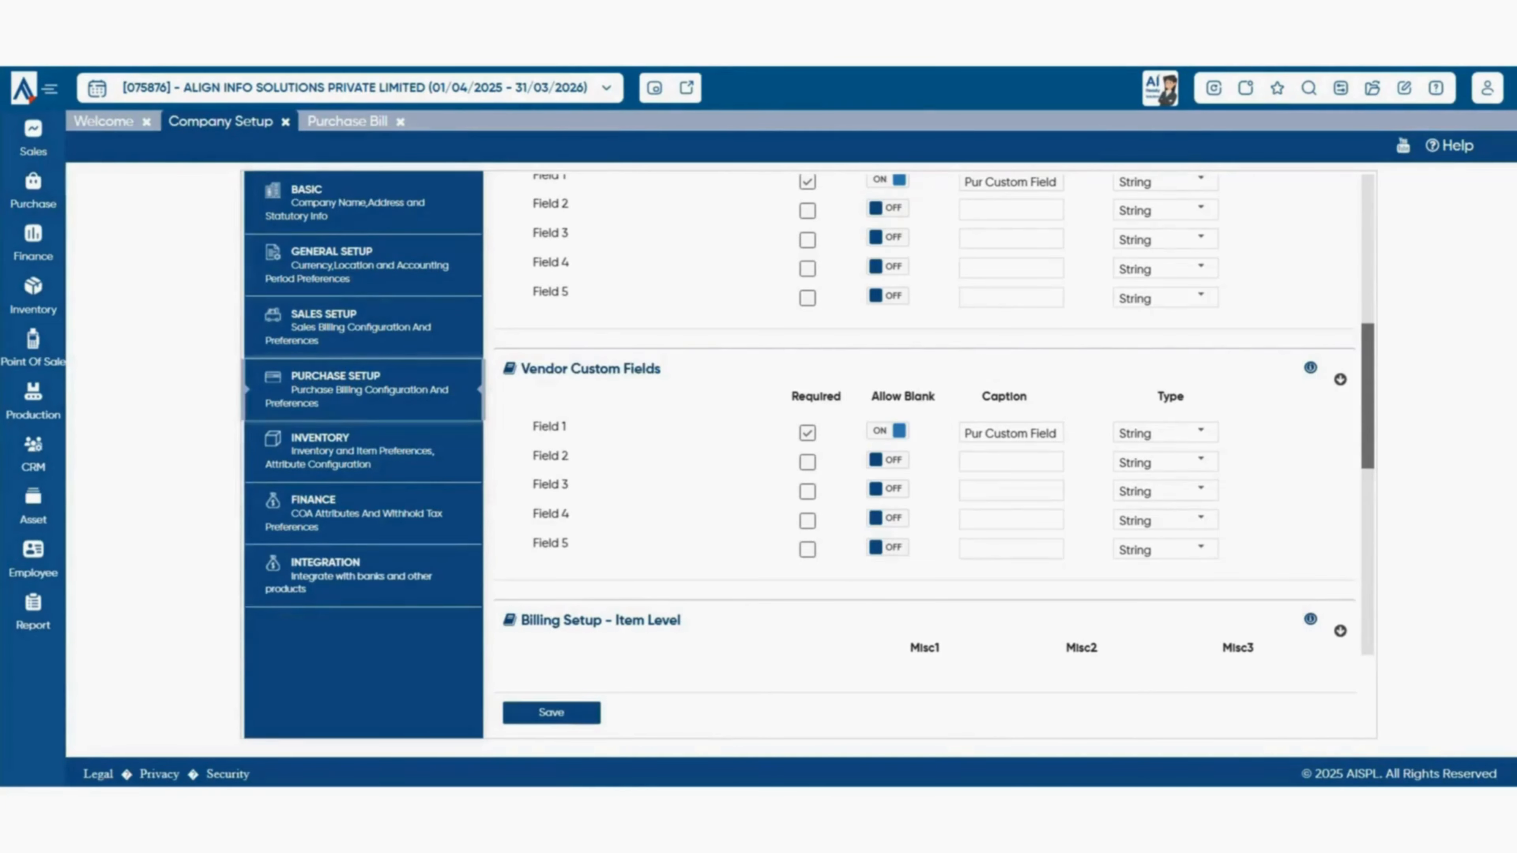
- Show the data type choices for vendor custom Field 1, captioned 'Pur Custom Field'
scroll(925, 418, down, 2)
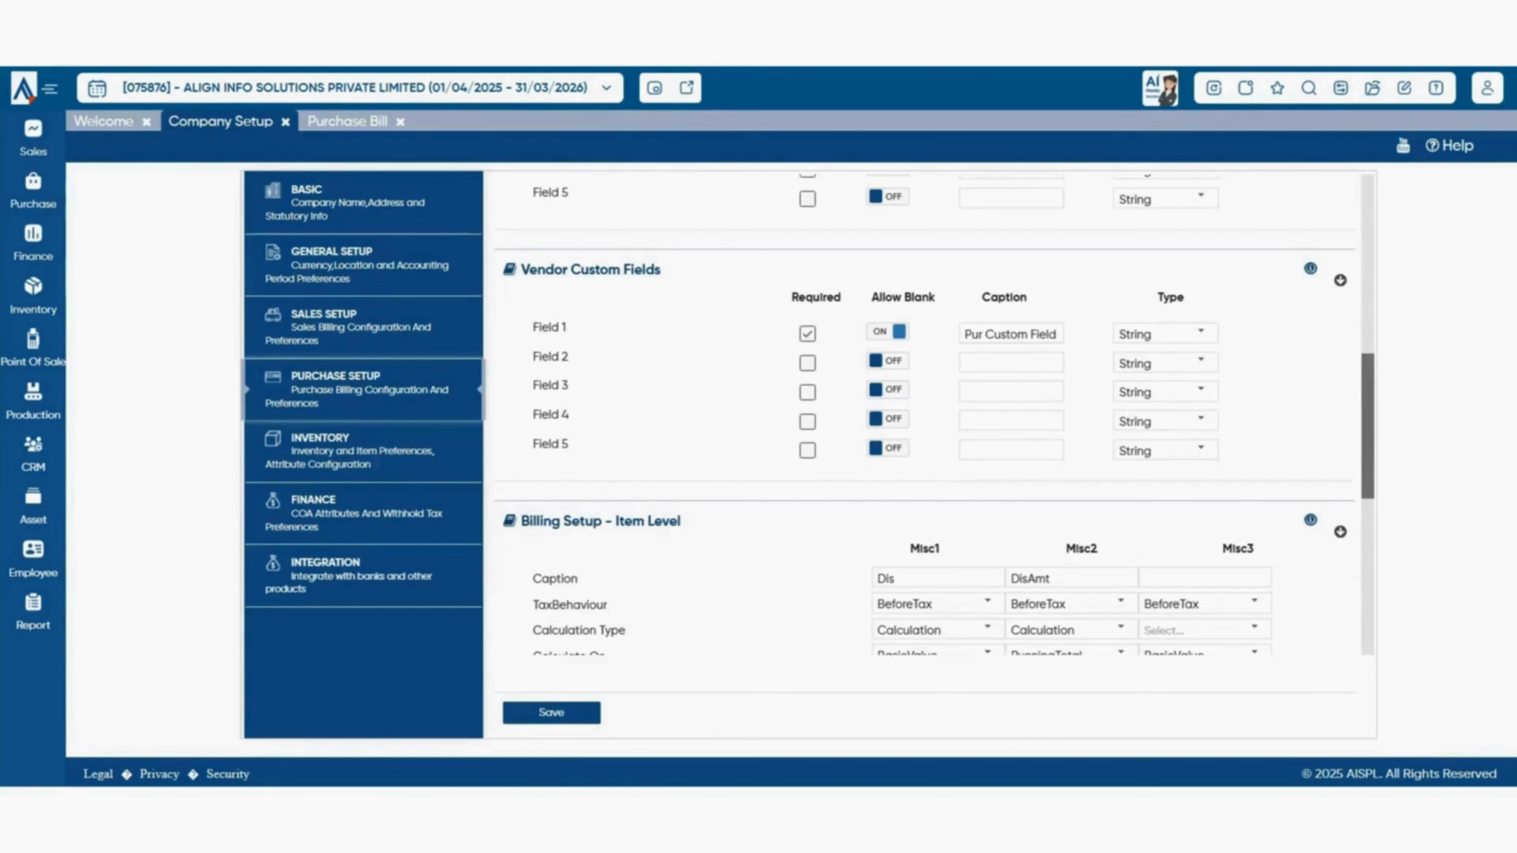
scroll(934, 415, up, 5)
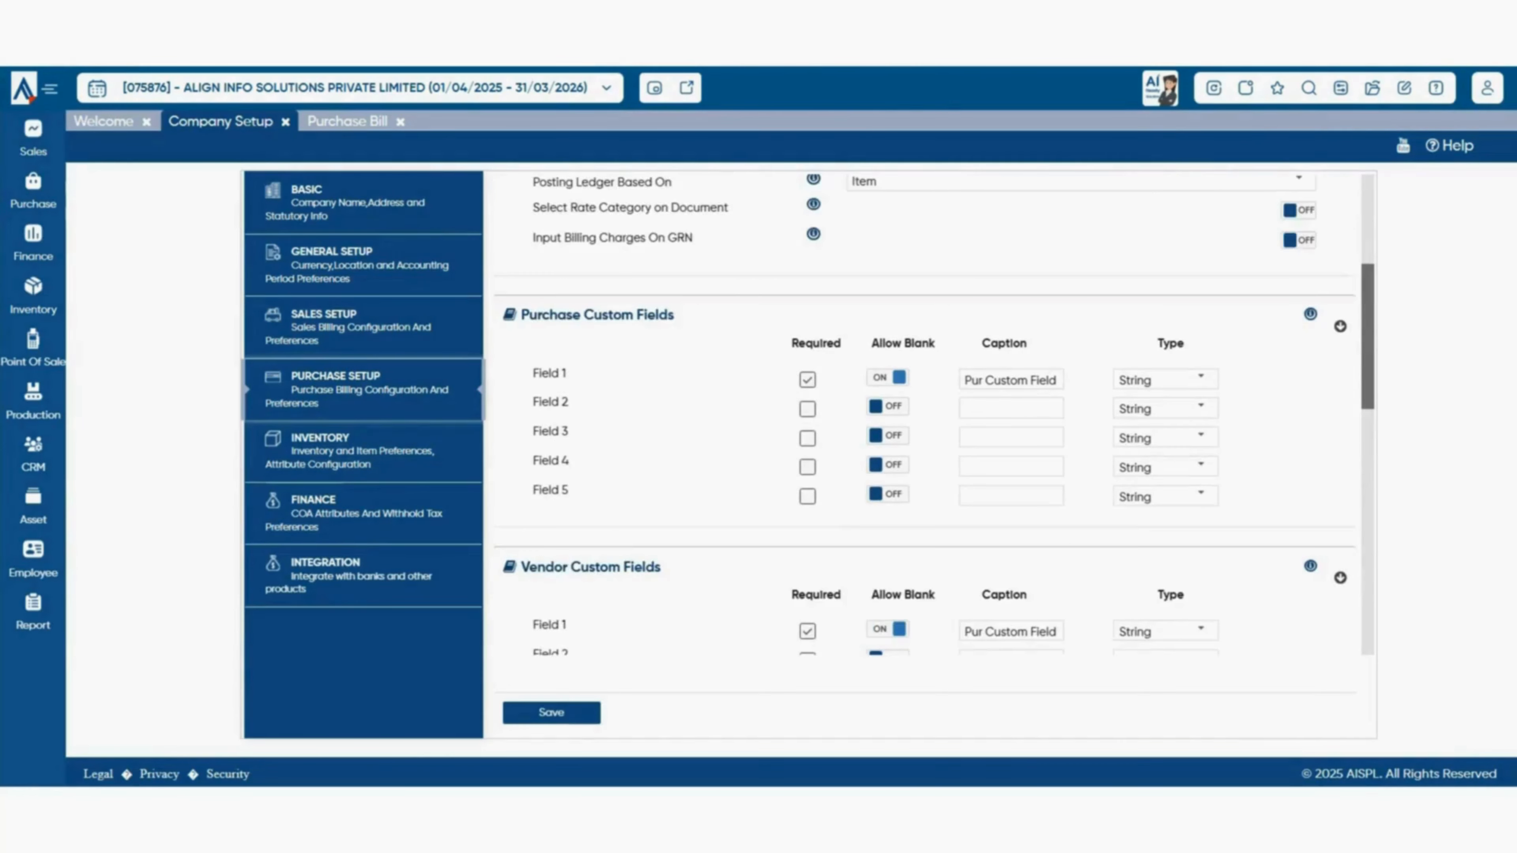
scroll(925, 419, down, 4)
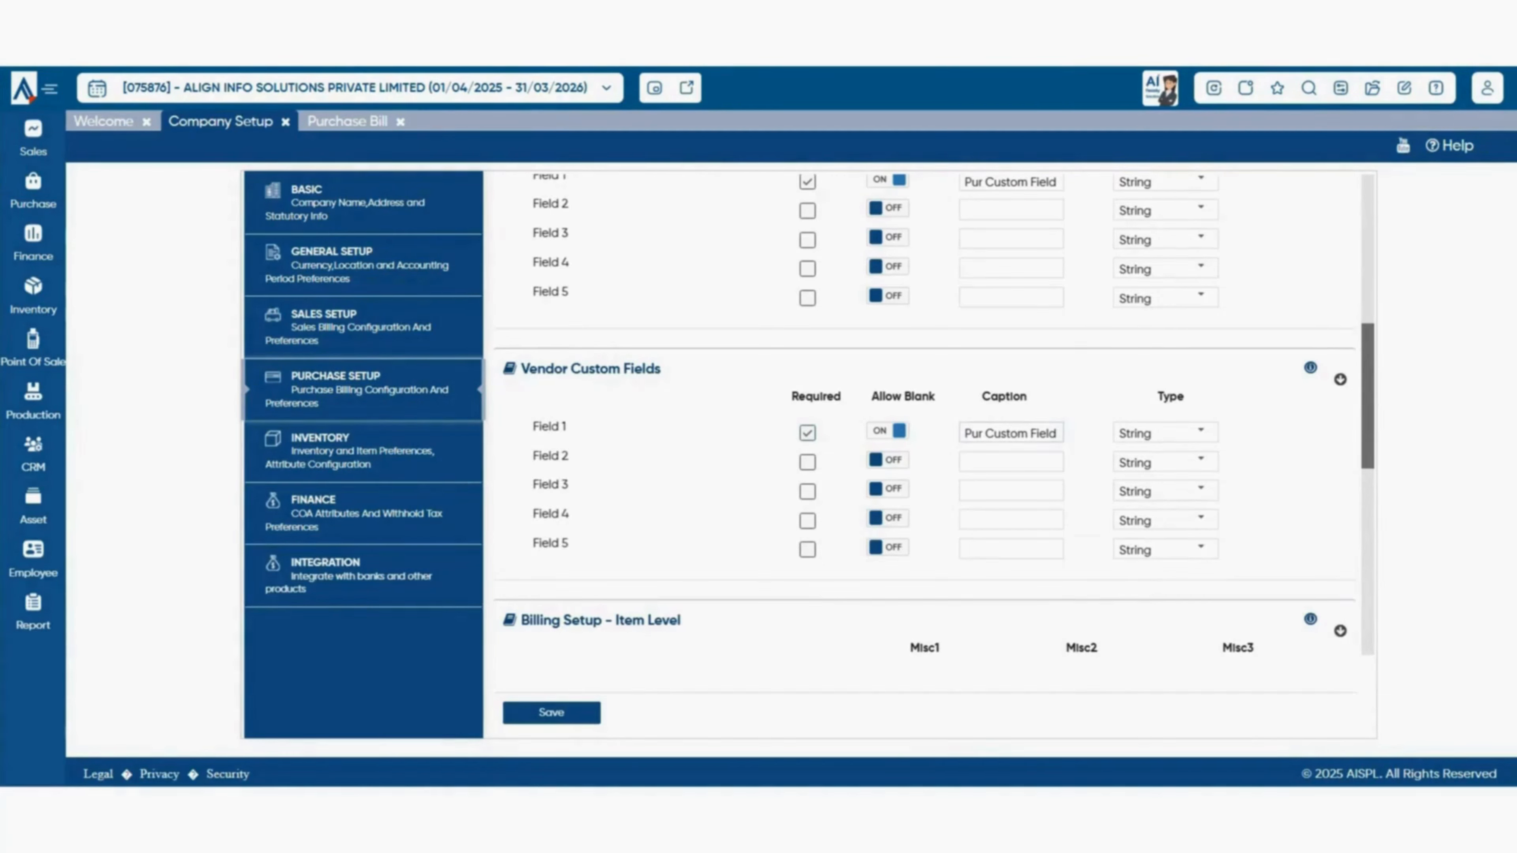
click(1017, 433)
click(1201, 431)
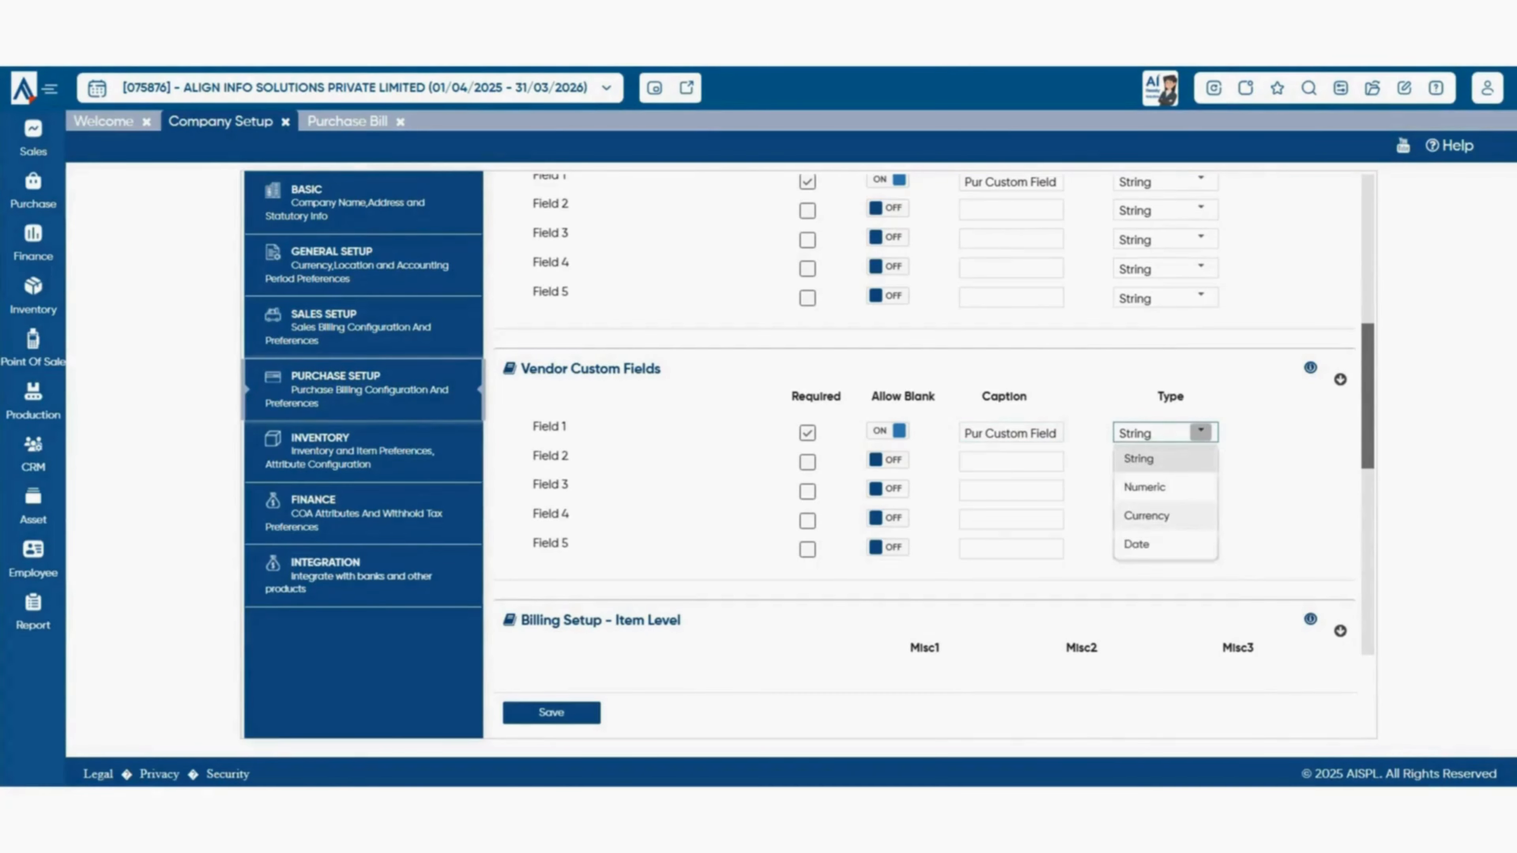
scroll(933, 414, down, 1)
scroll(934, 415, down, 5)
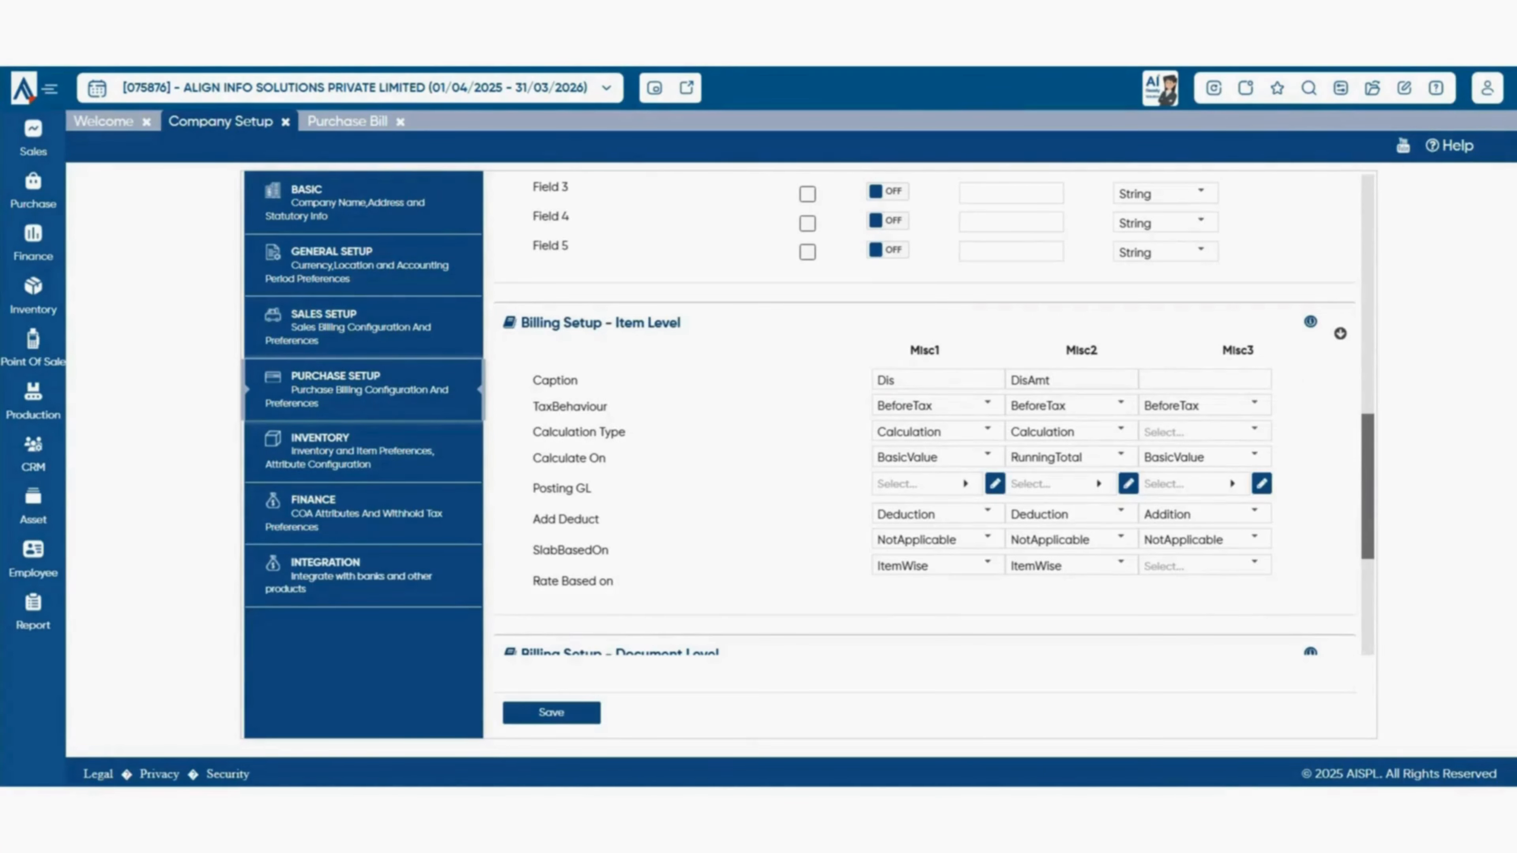
scroll(934, 415, down, 2)
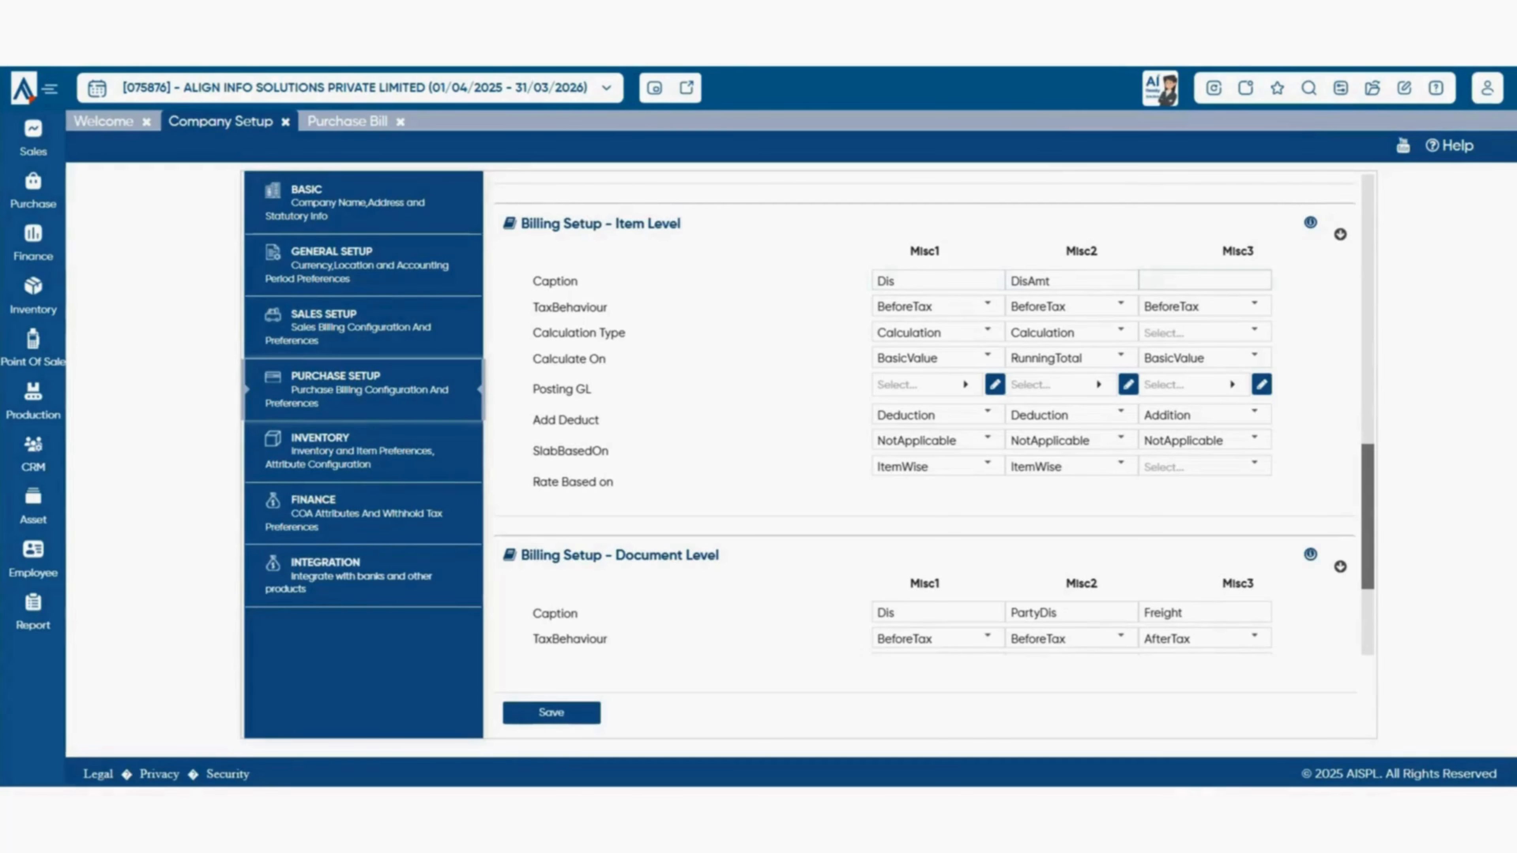
click(939, 281)
click(1075, 281)
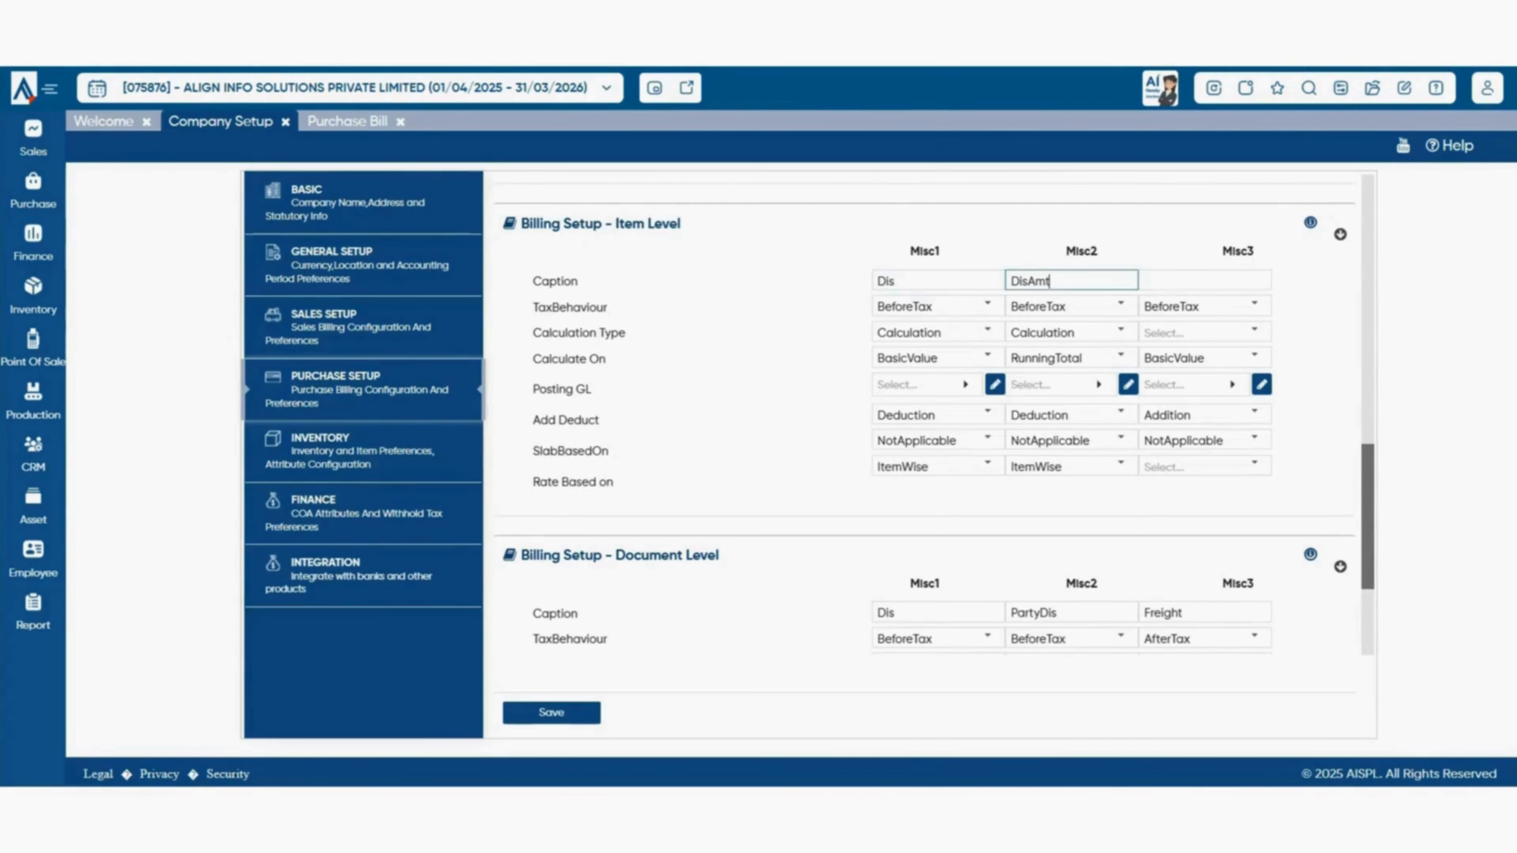
click(1185, 281)
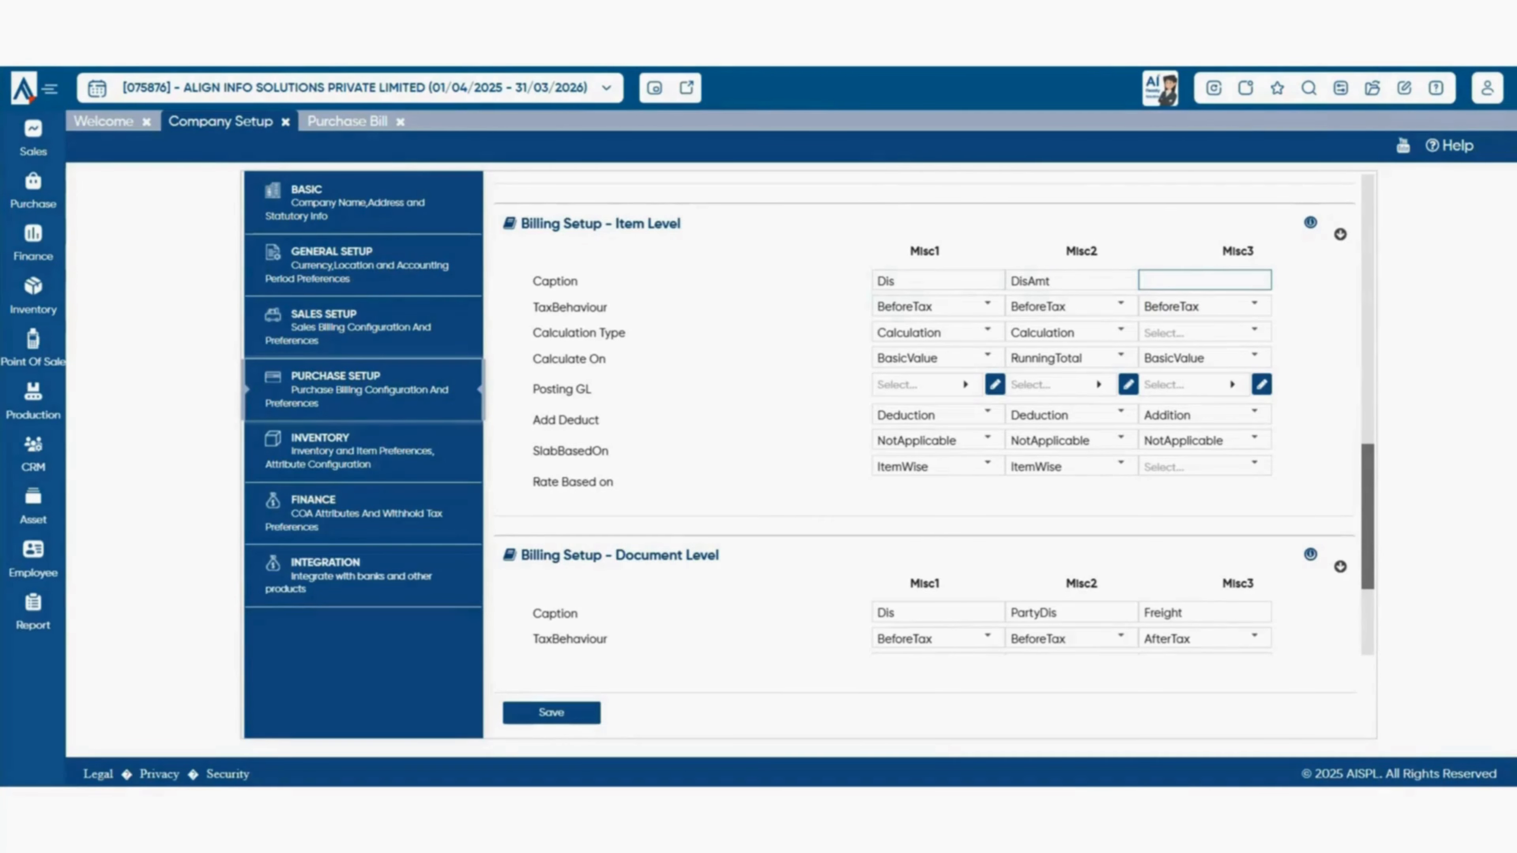
click(939, 280)
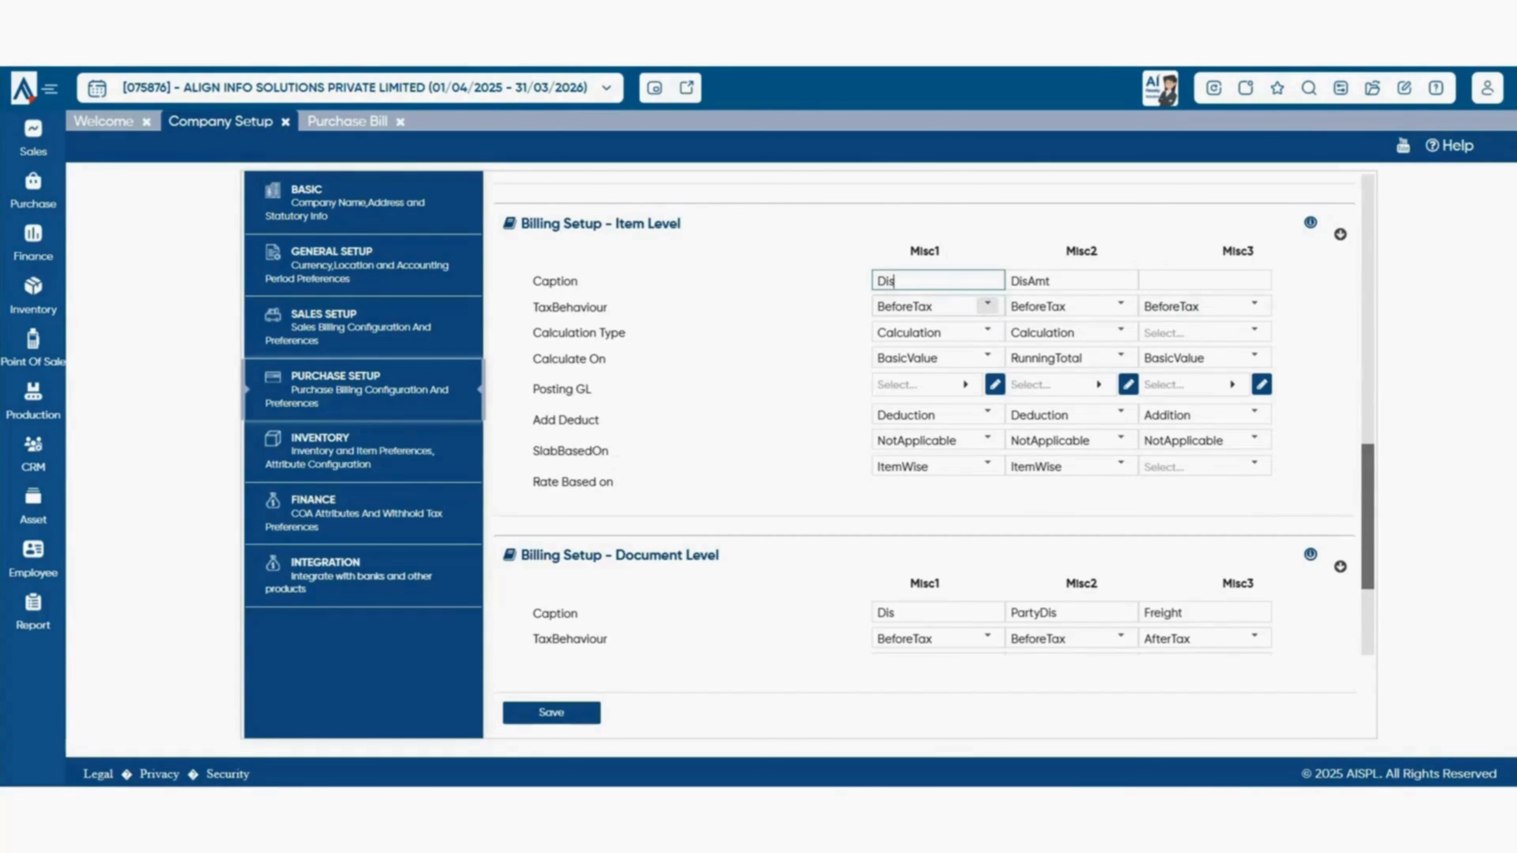
click(987, 305)
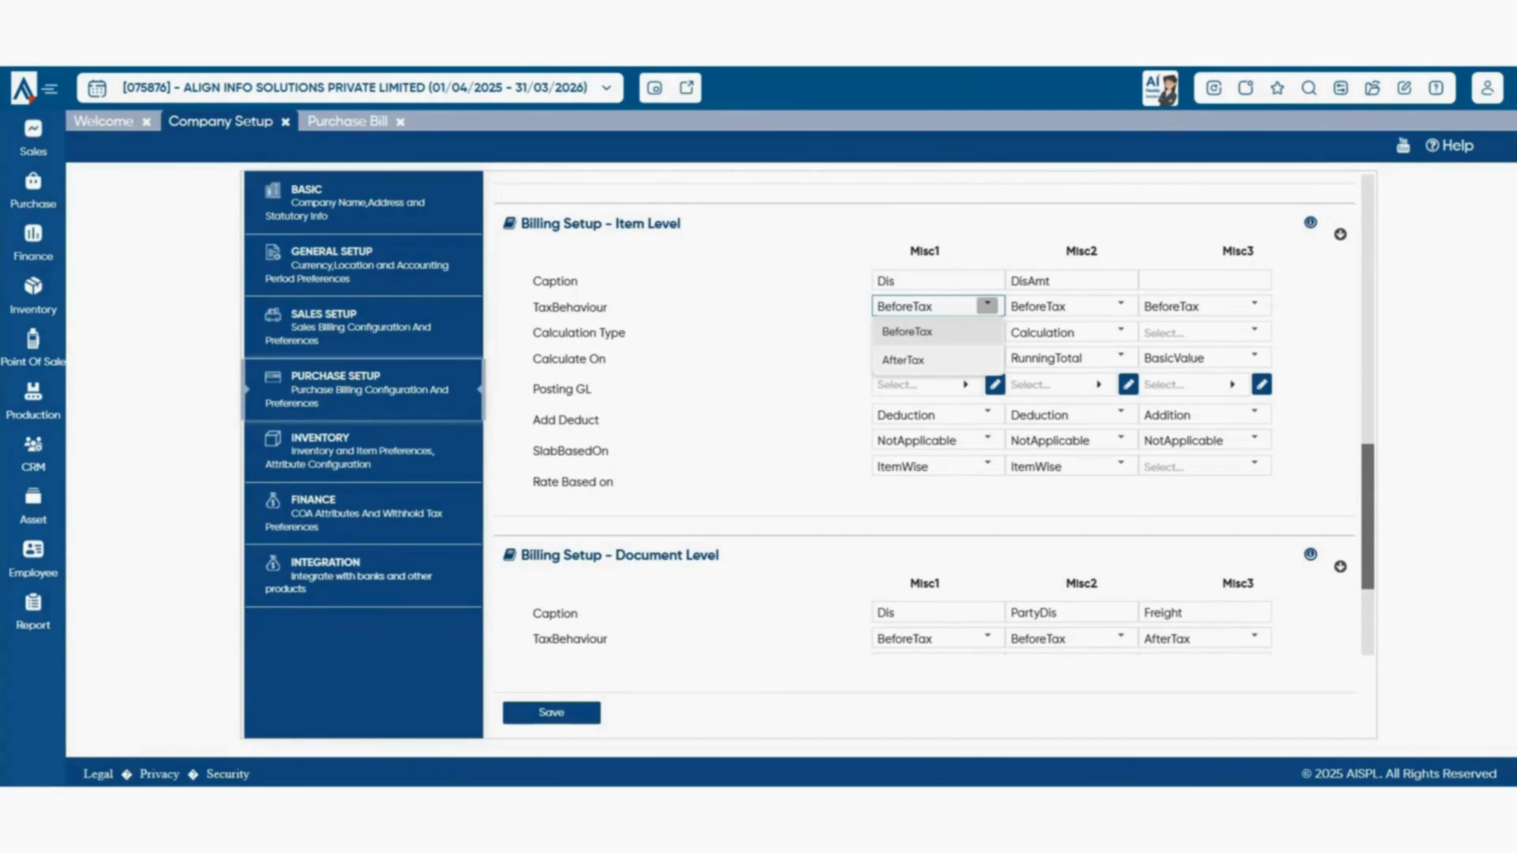
click(987, 304)
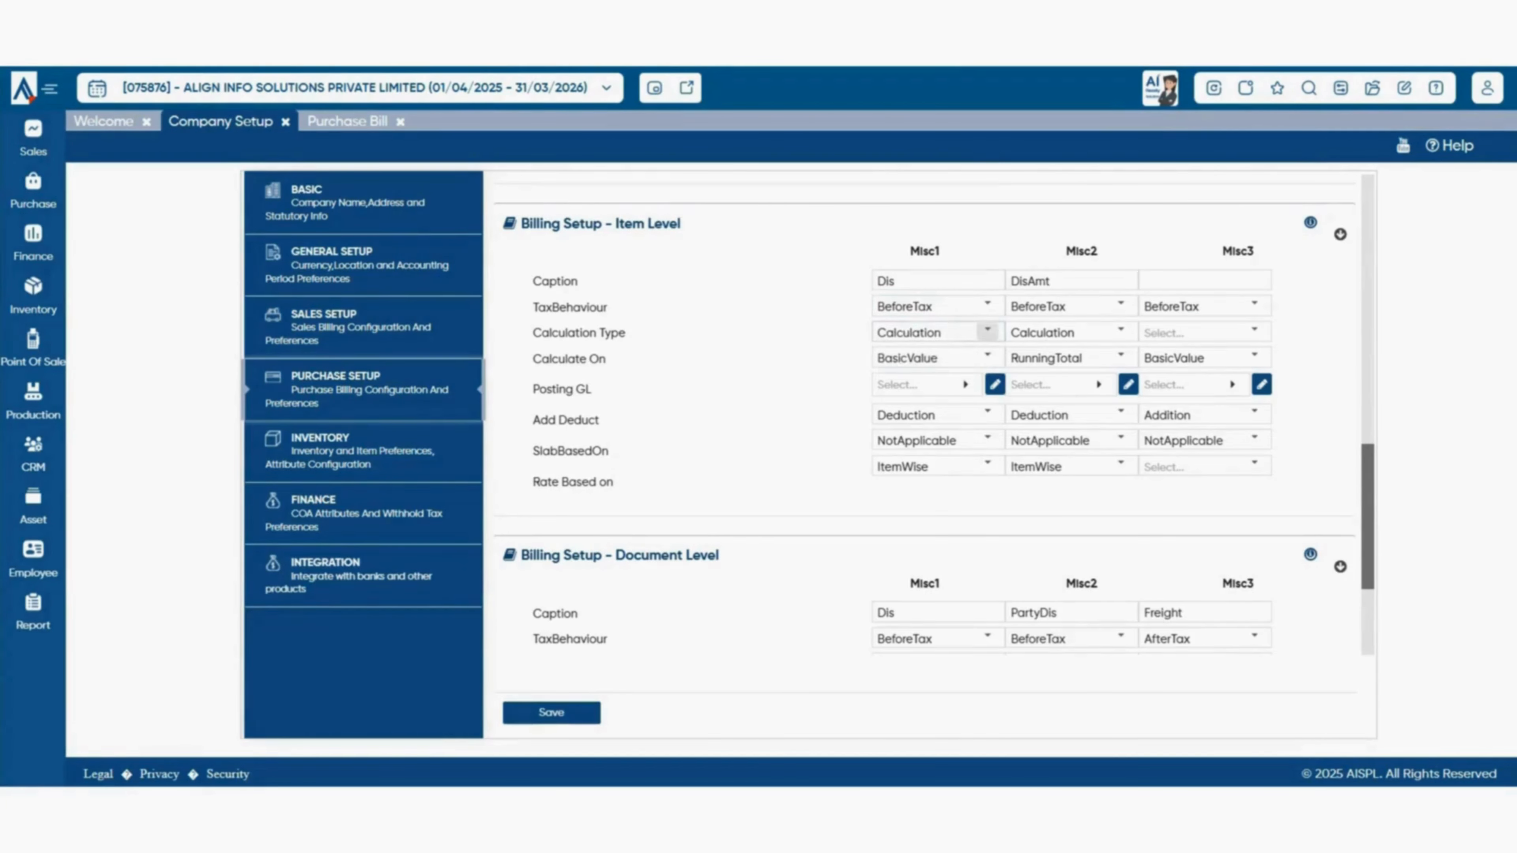
click(987, 331)
click(988, 385)
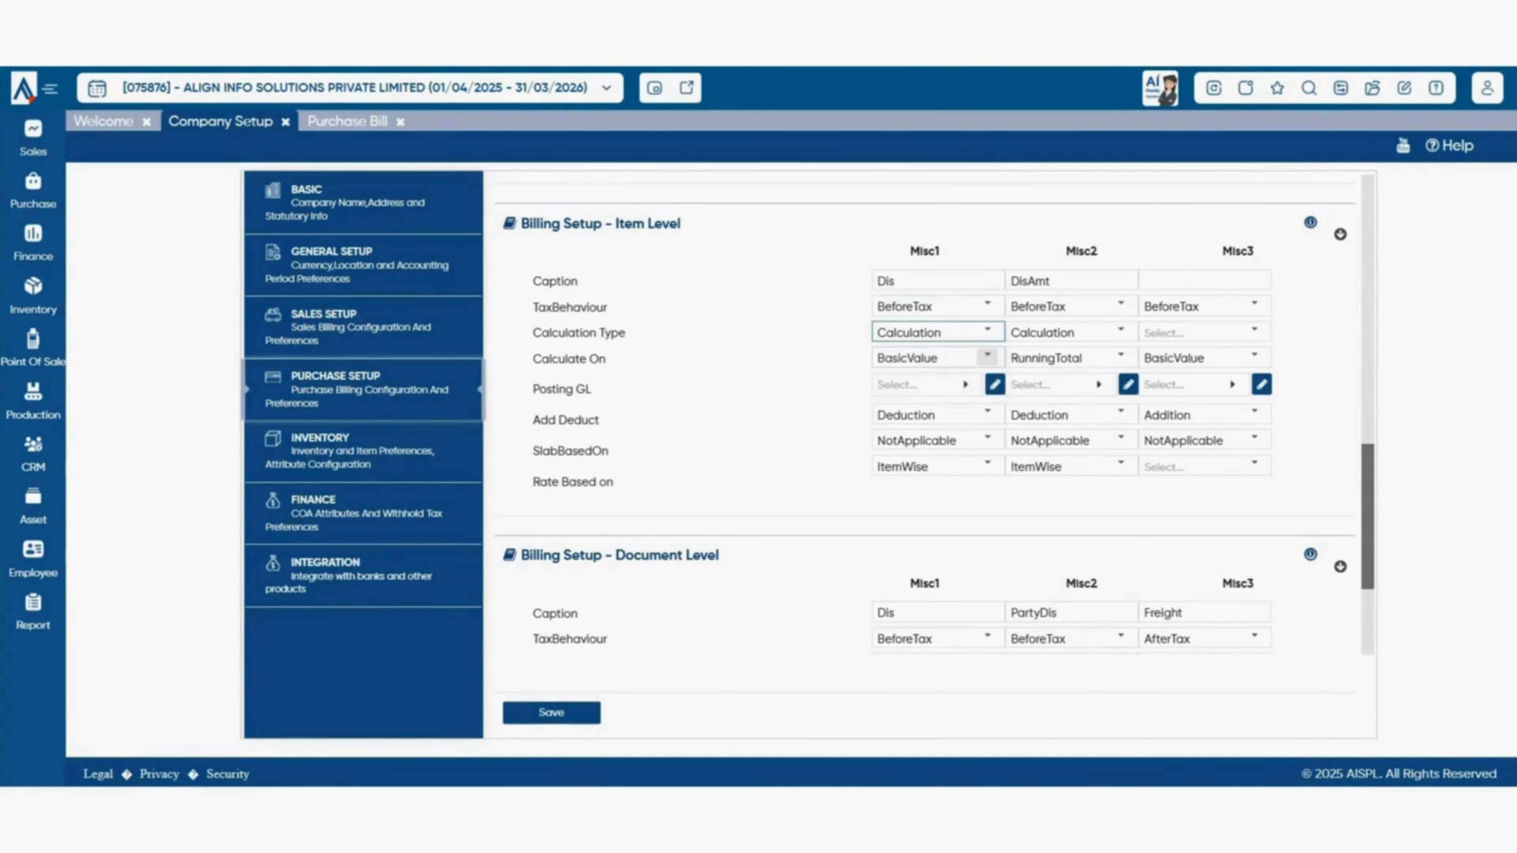
click(987, 357)
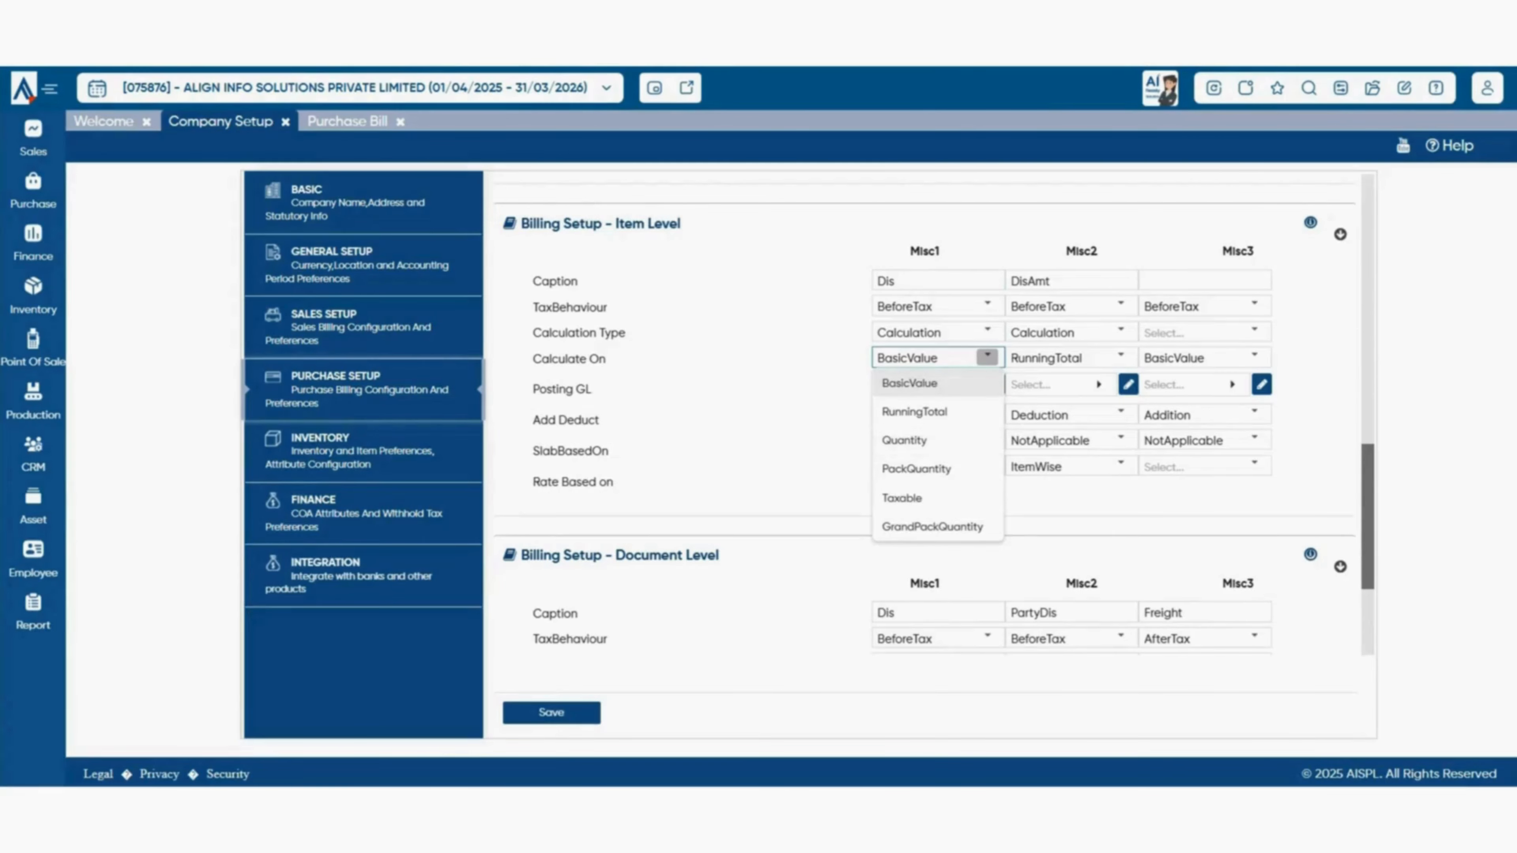
key(Escape)
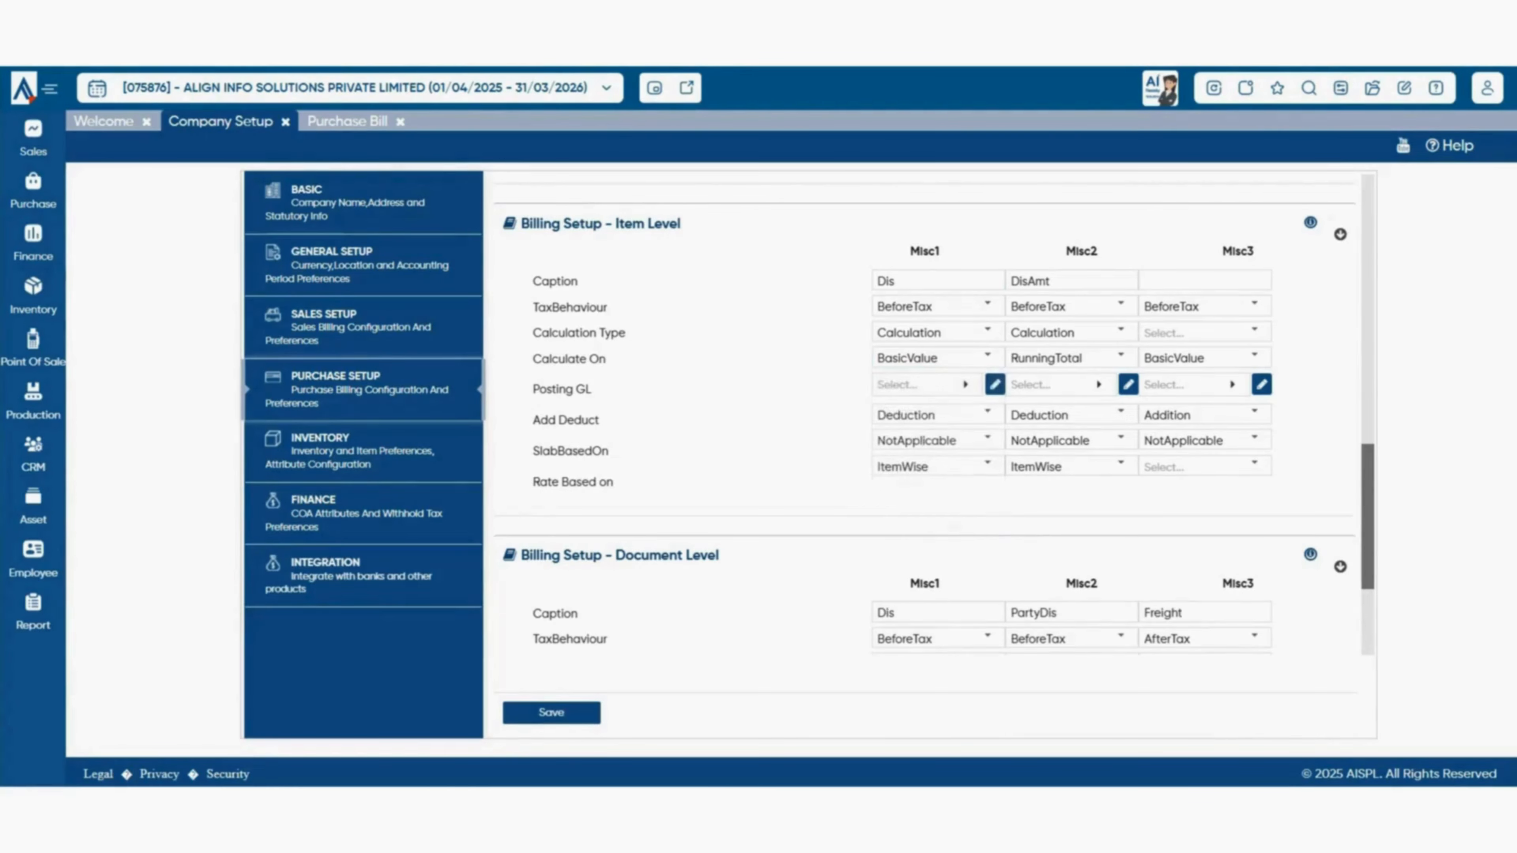
click(965, 385)
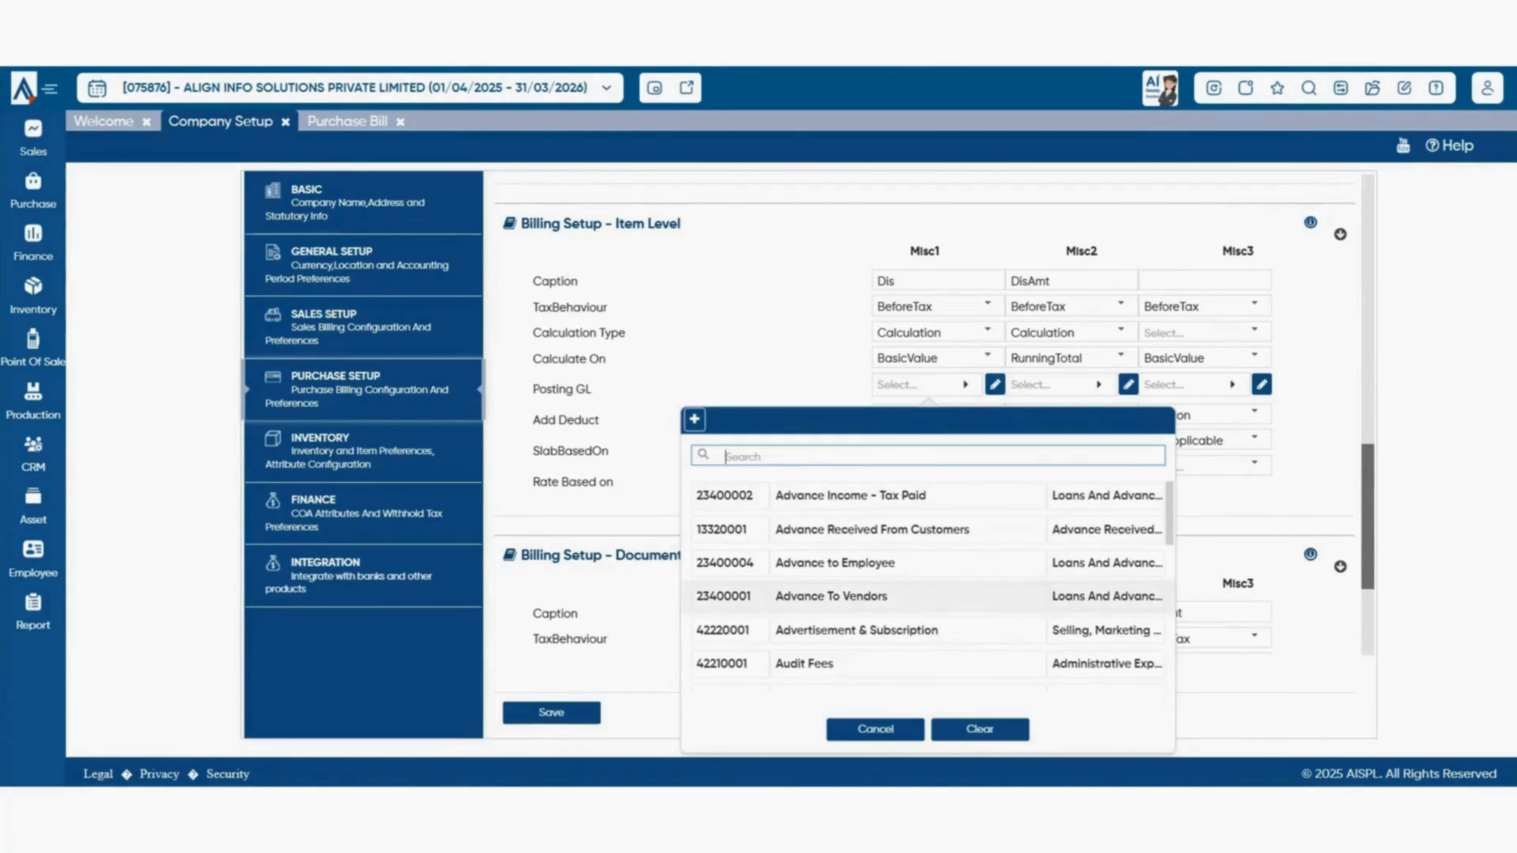
scroll(896, 606, down, 3)
scroll(925, 585, down, 5)
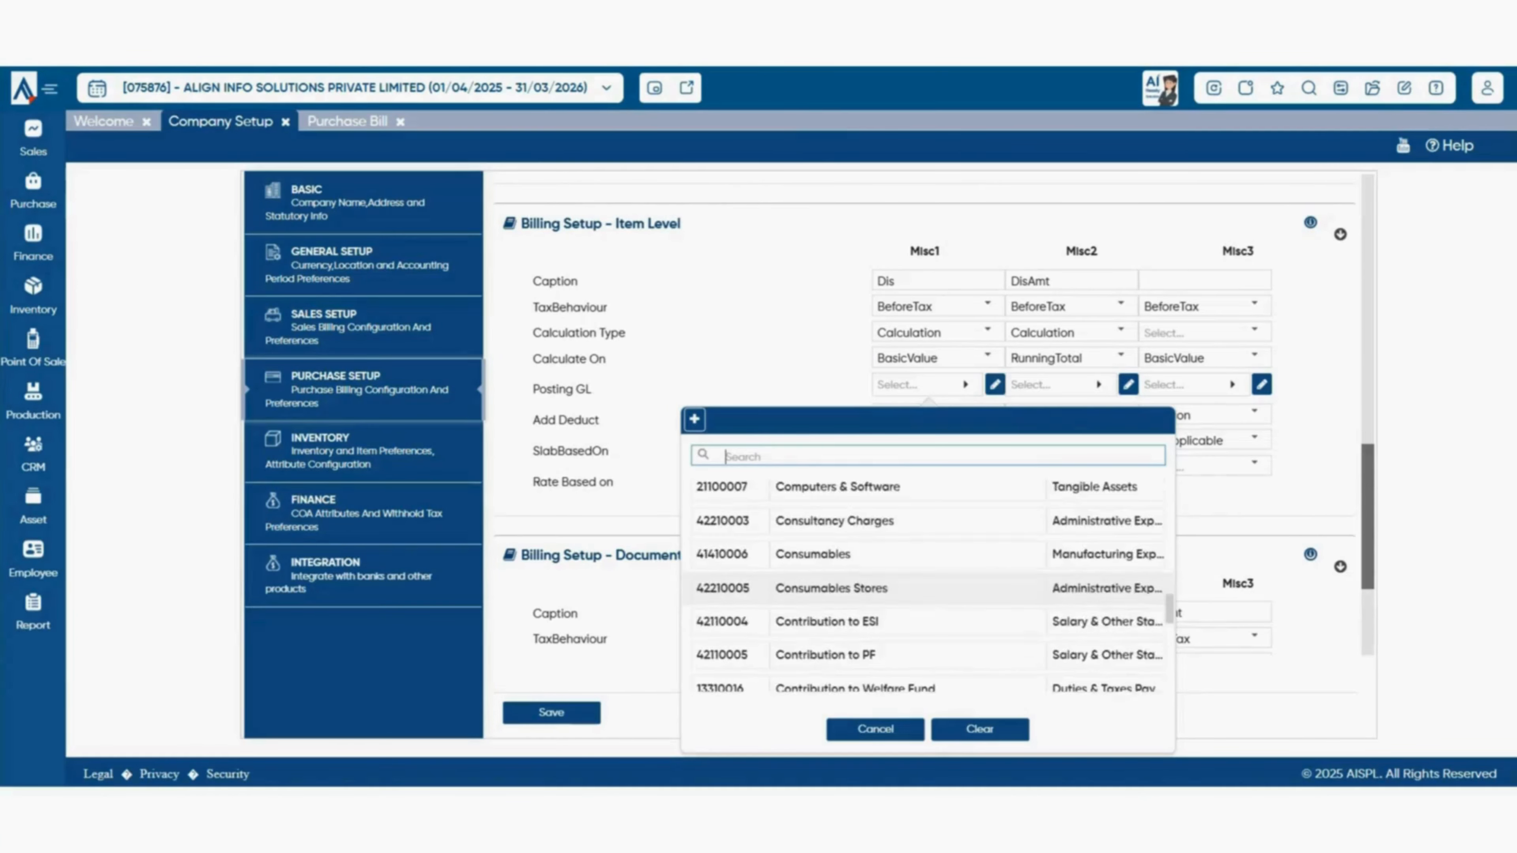
click(875, 729)
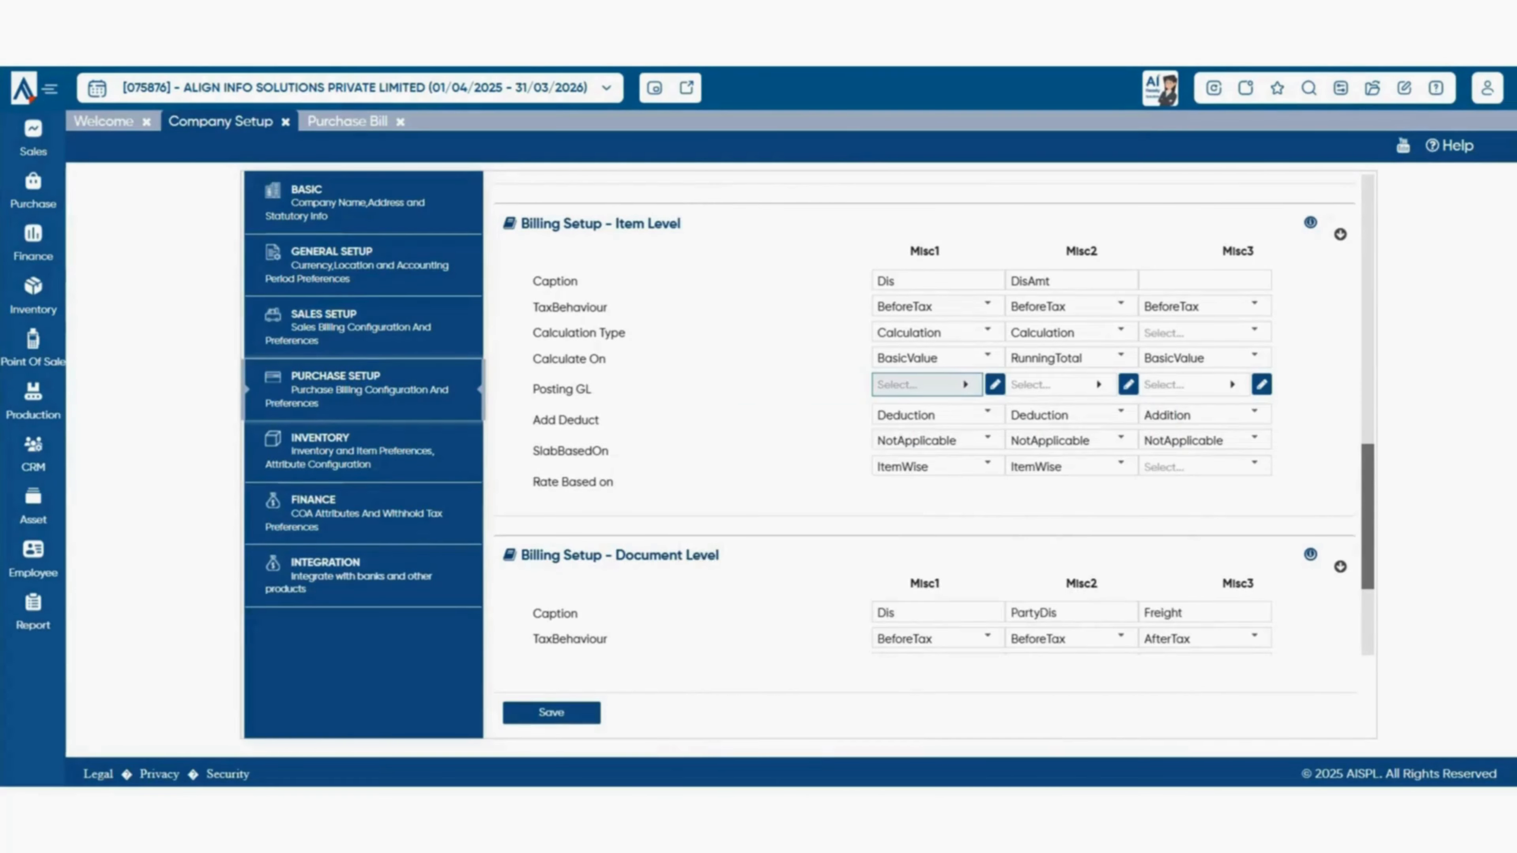
click(987, 413)
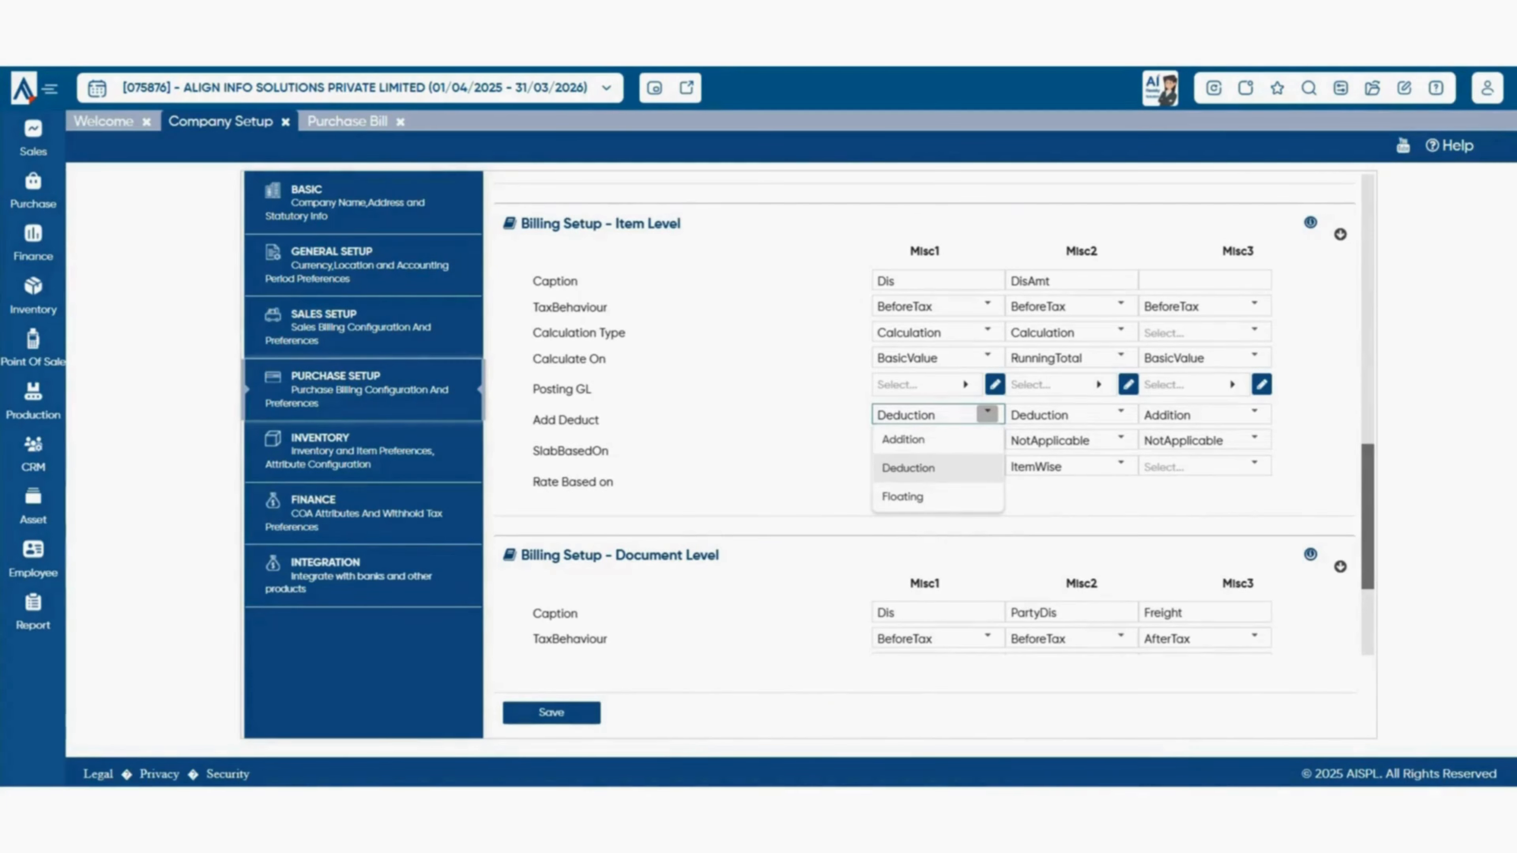
click(800, 493)
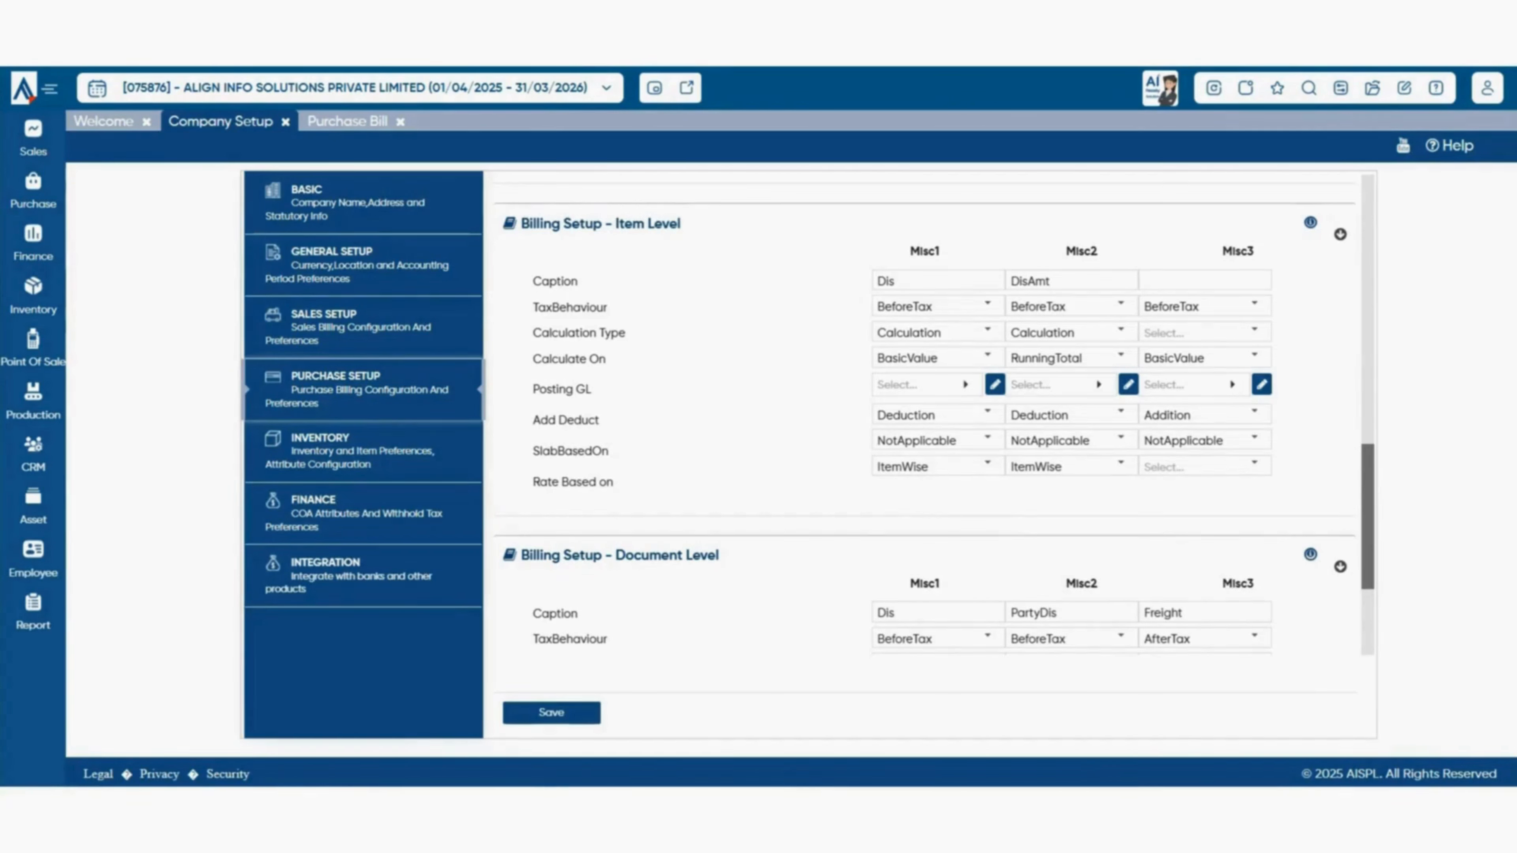
click(987, 440)
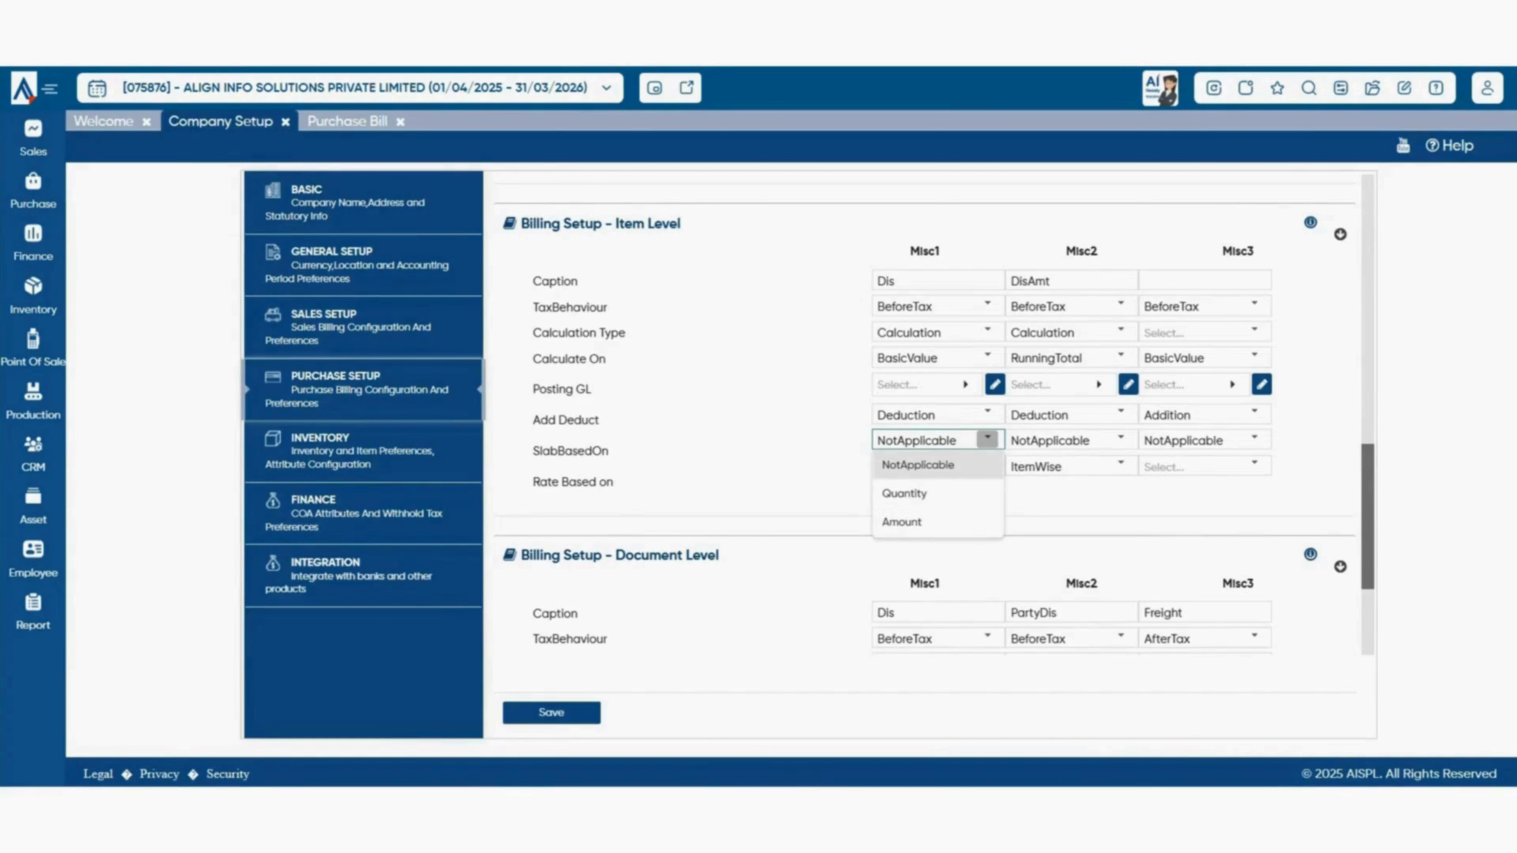
click(830, 508)
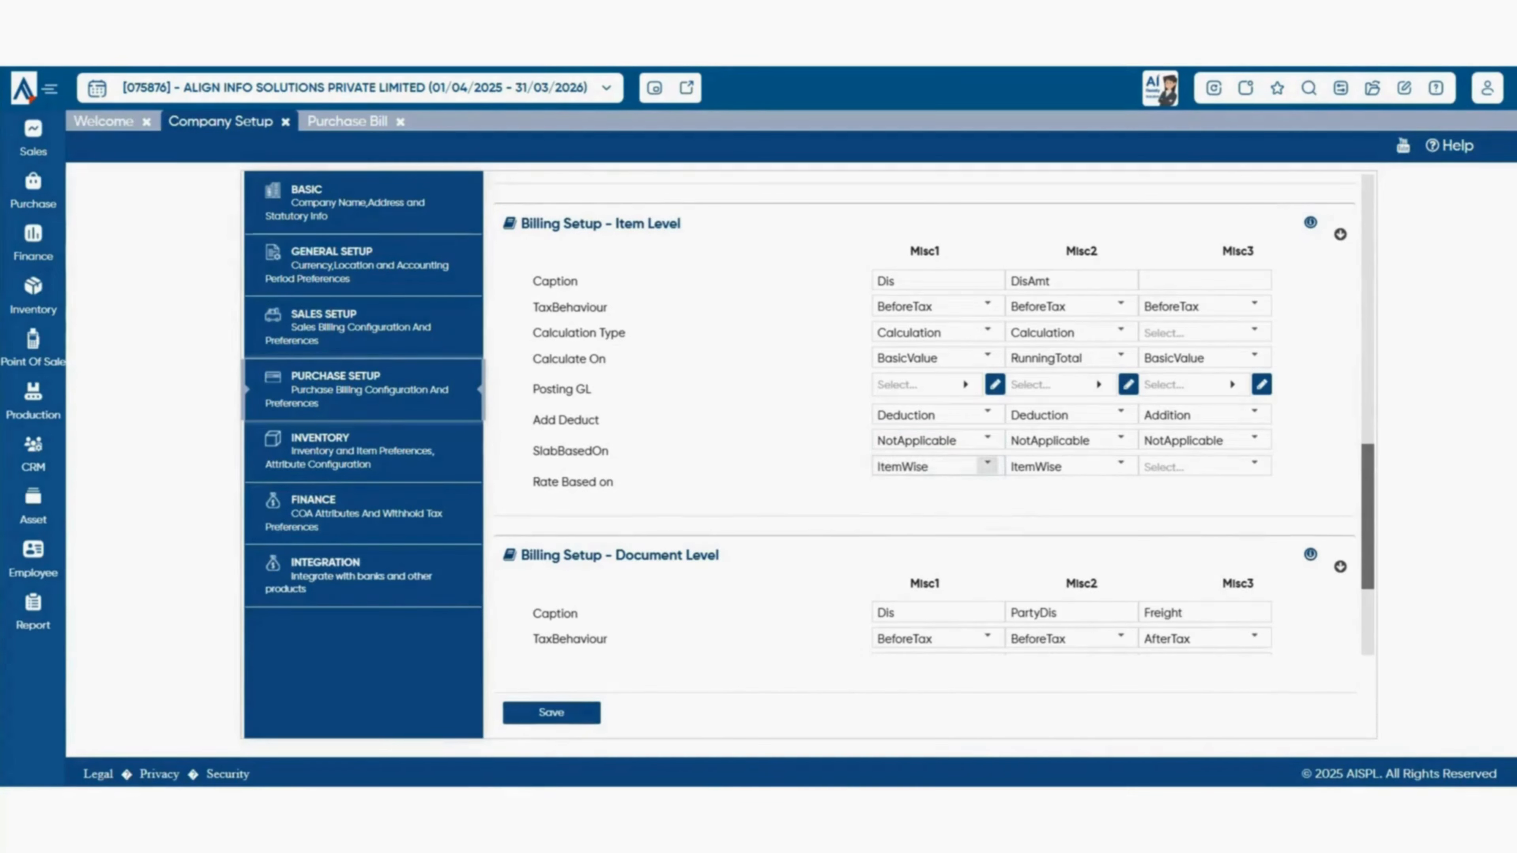
click(987, 464)
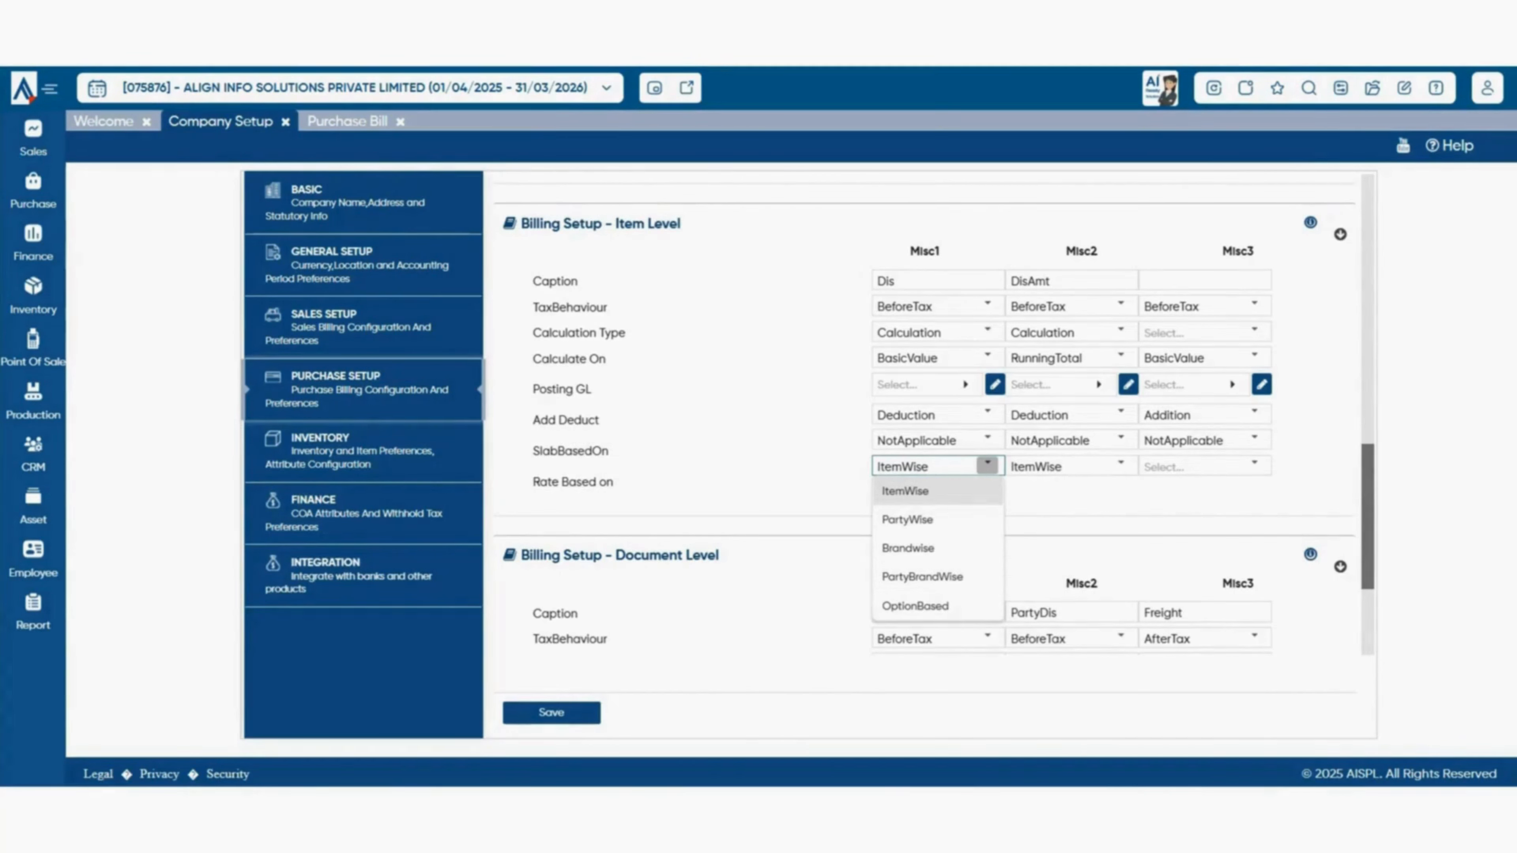
click(1045, 514)
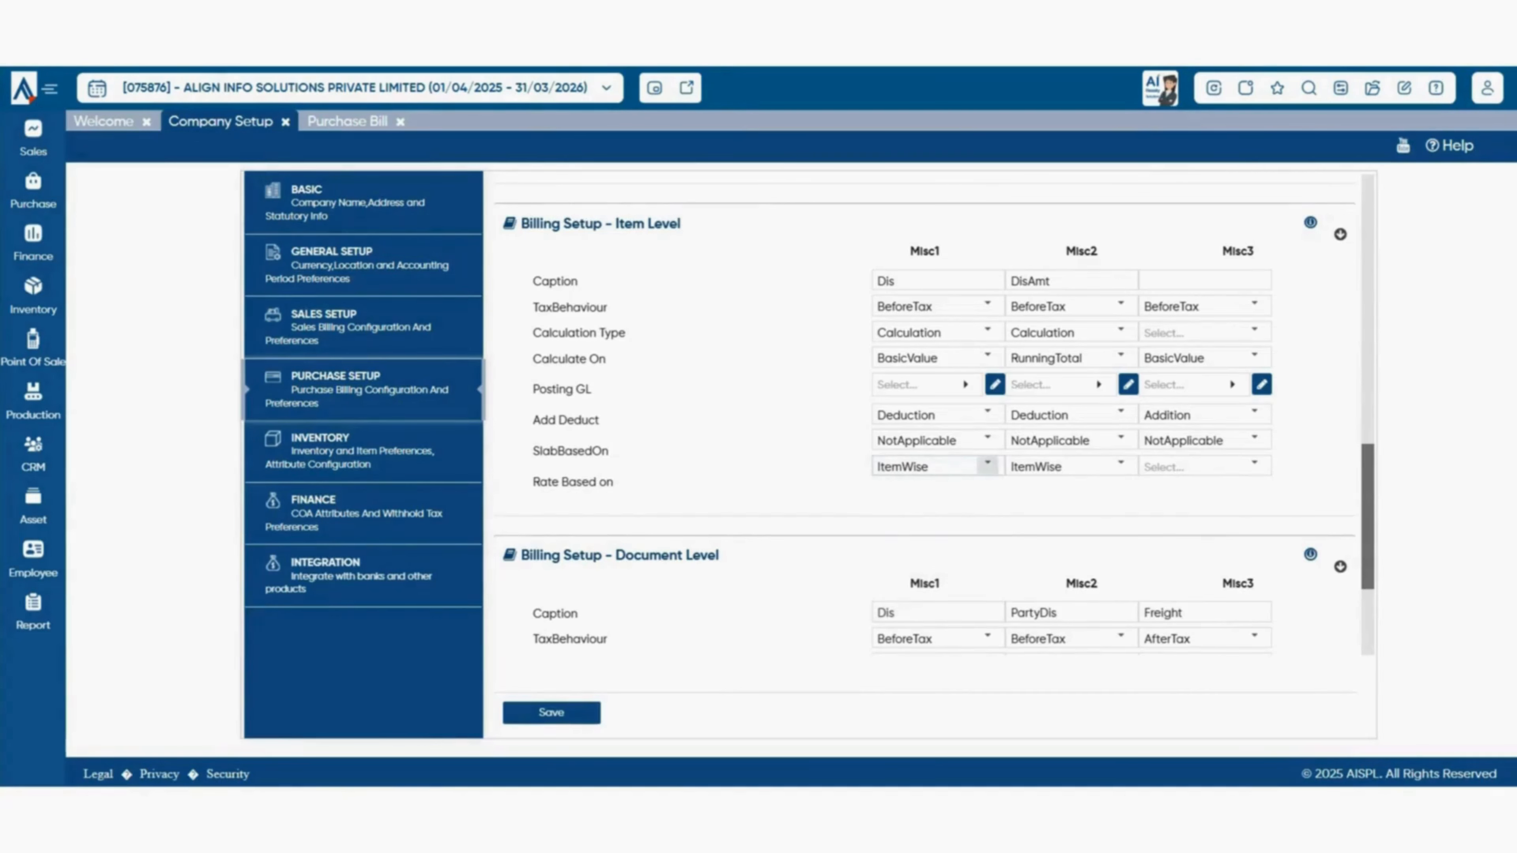
scroll(935, 413, down, 3)
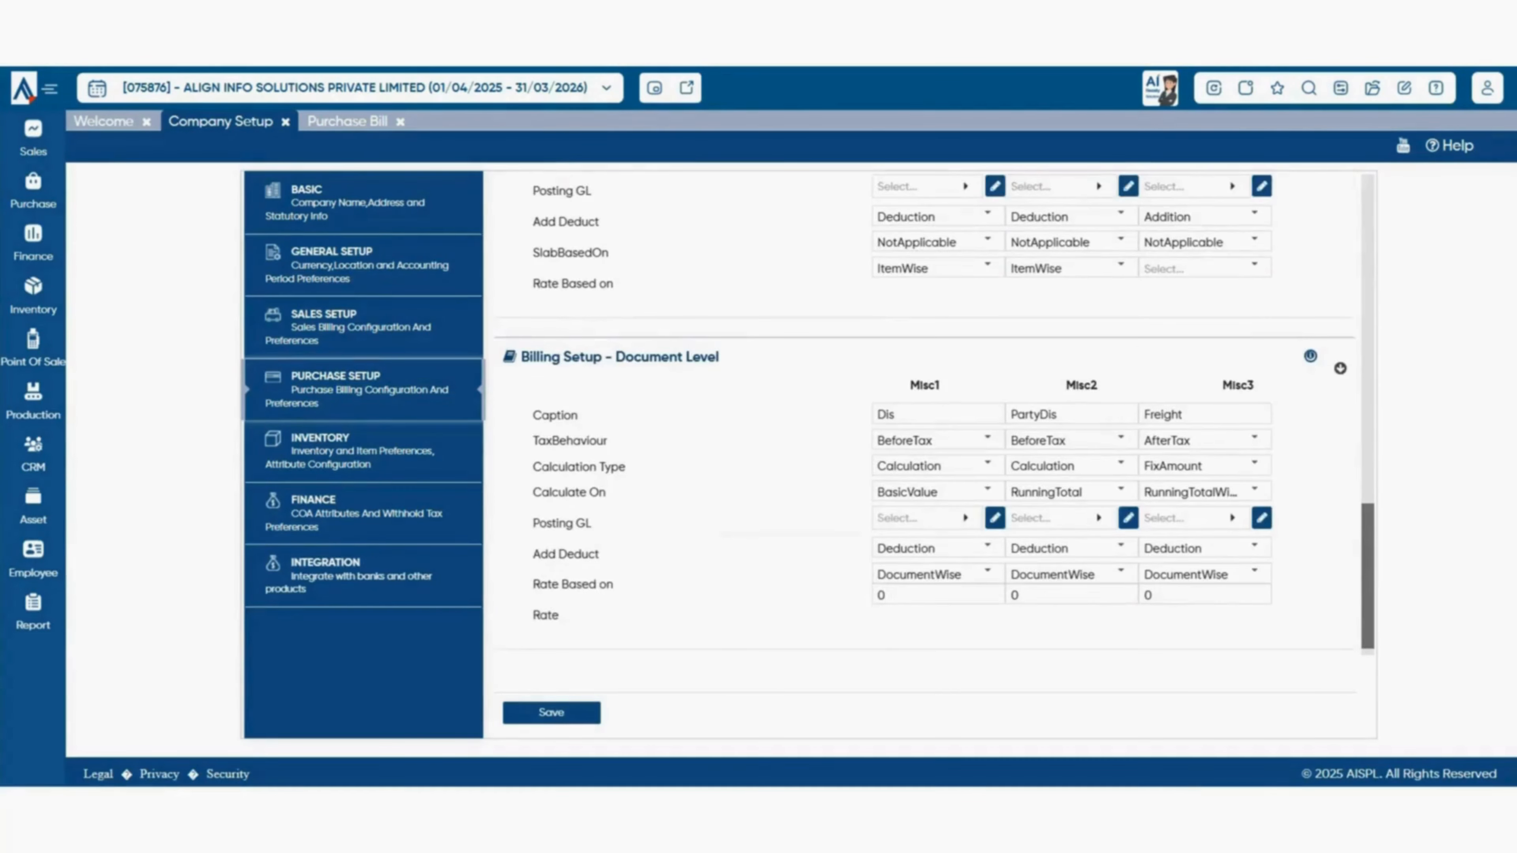
- Review the Item Level and Document Level sections of Purchase Setup
scroll(934, 418, down, 1)
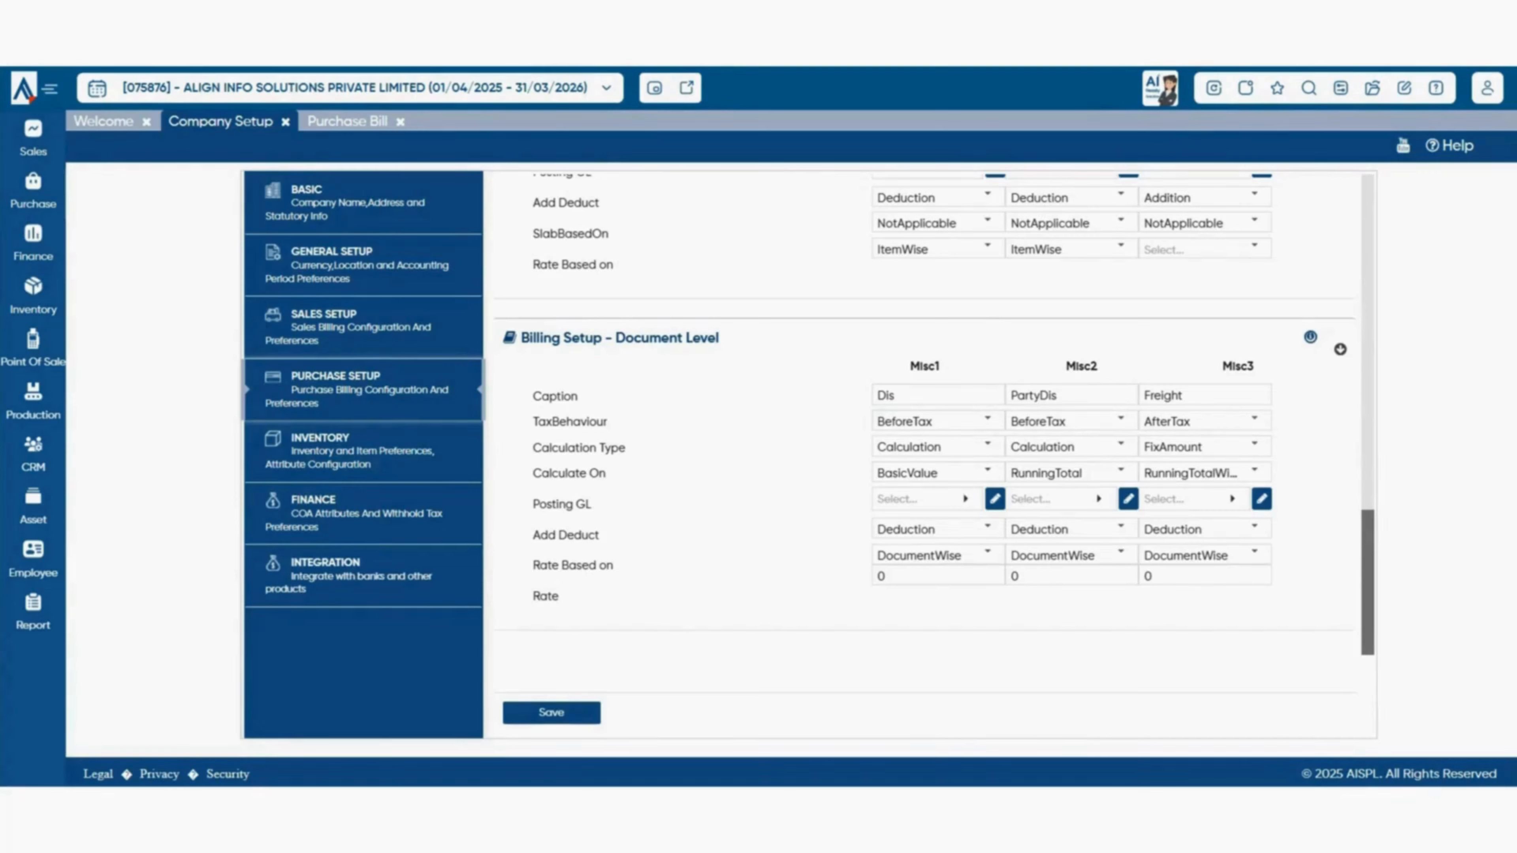
scroll(933, 420, up, 3)
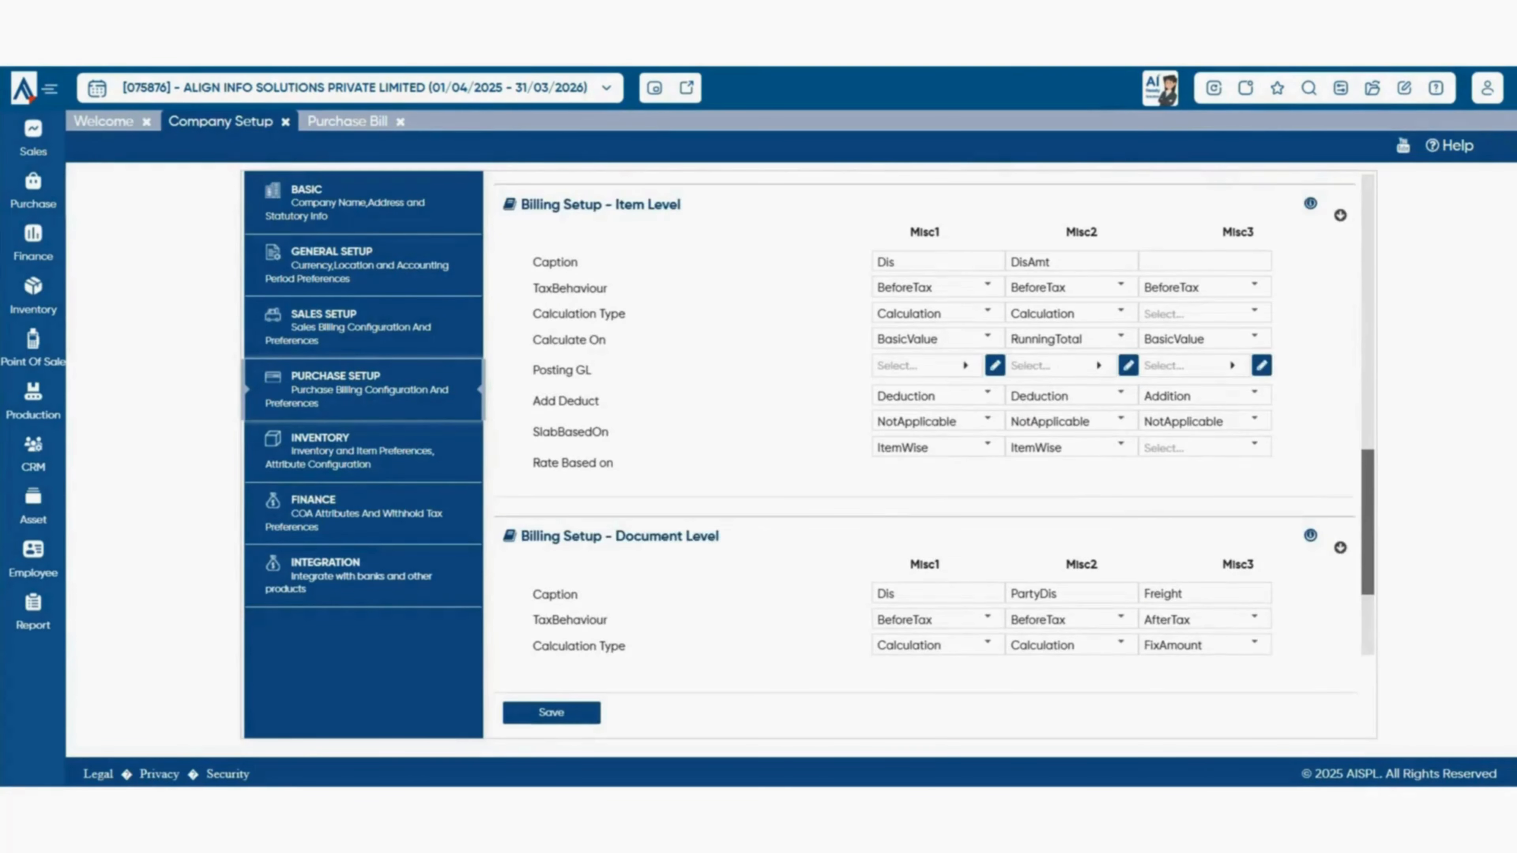
drag(613, 204, 680, 204)
scroll(926, 418, down, 2)
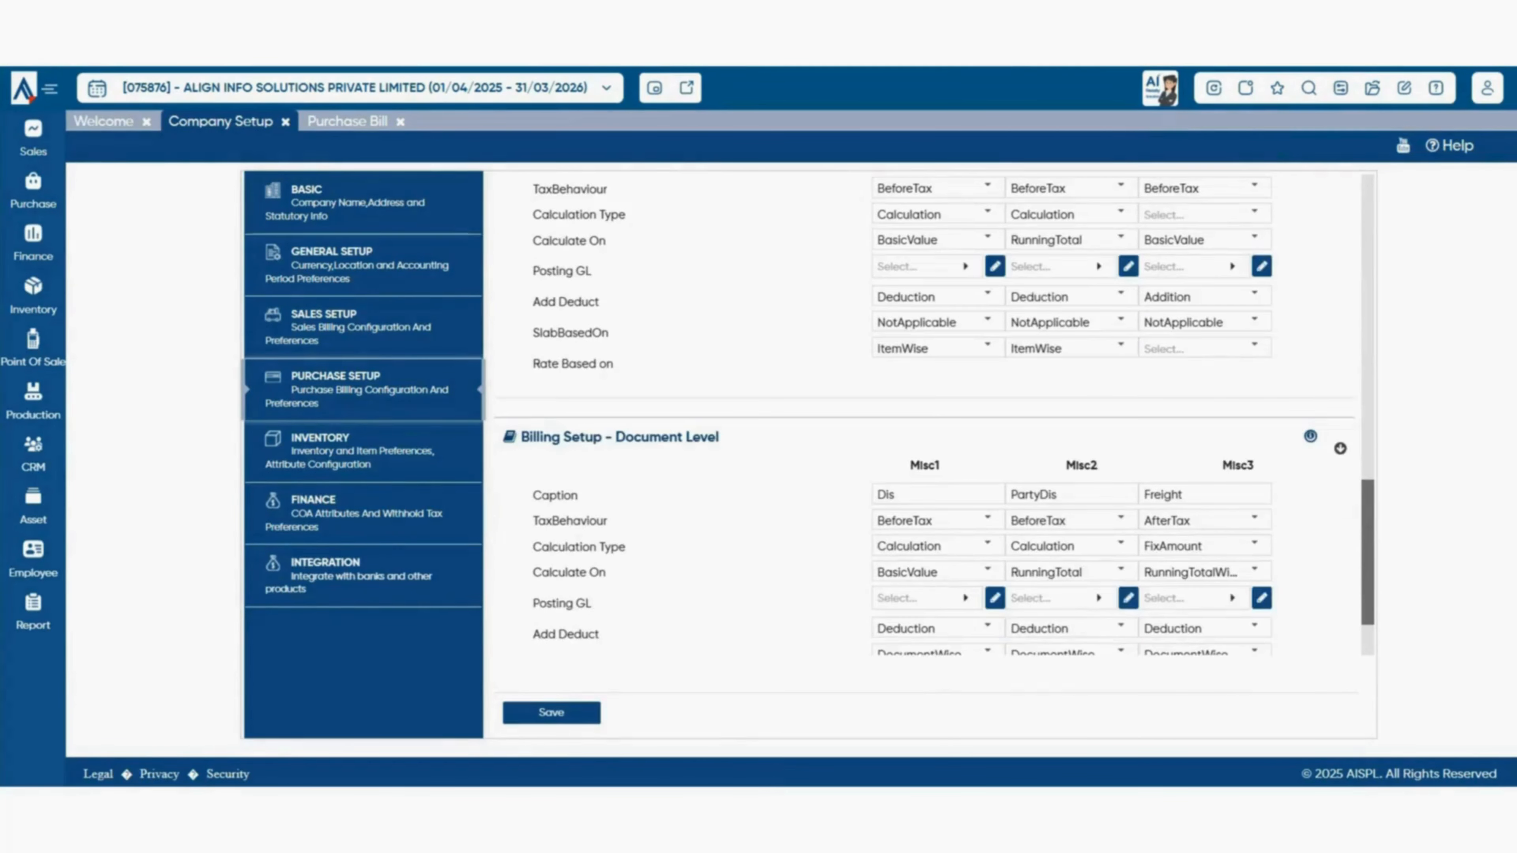
drag(521, 438, 720, 437)
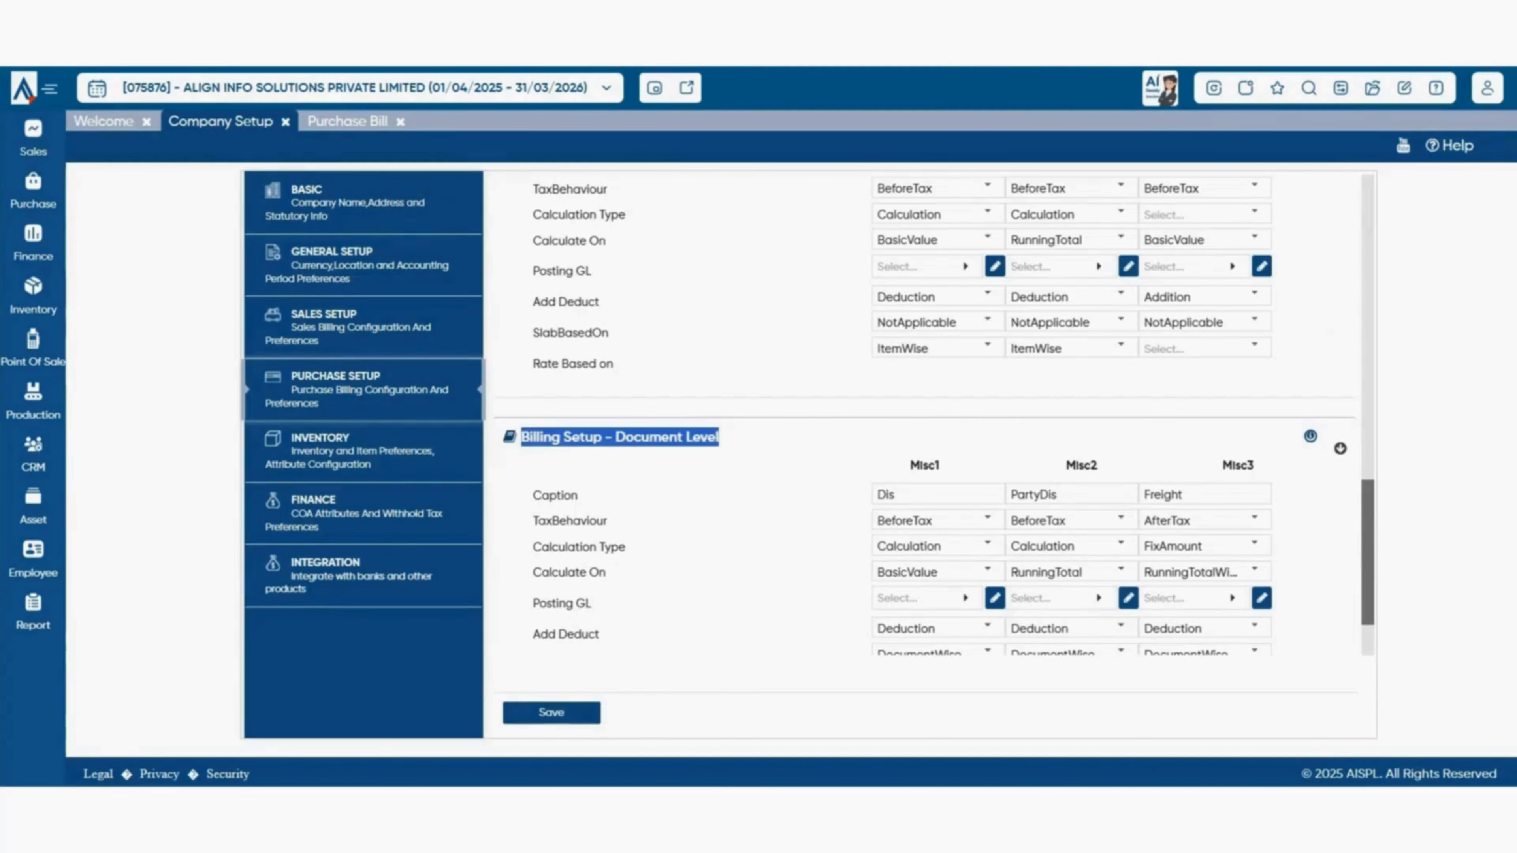
click(741, 441)
- Save the Purchase Setup settings and close Company Setup, returning to the dashboard
scroll(926, 418, down, 1)
scroll(925, 418, down, 2)
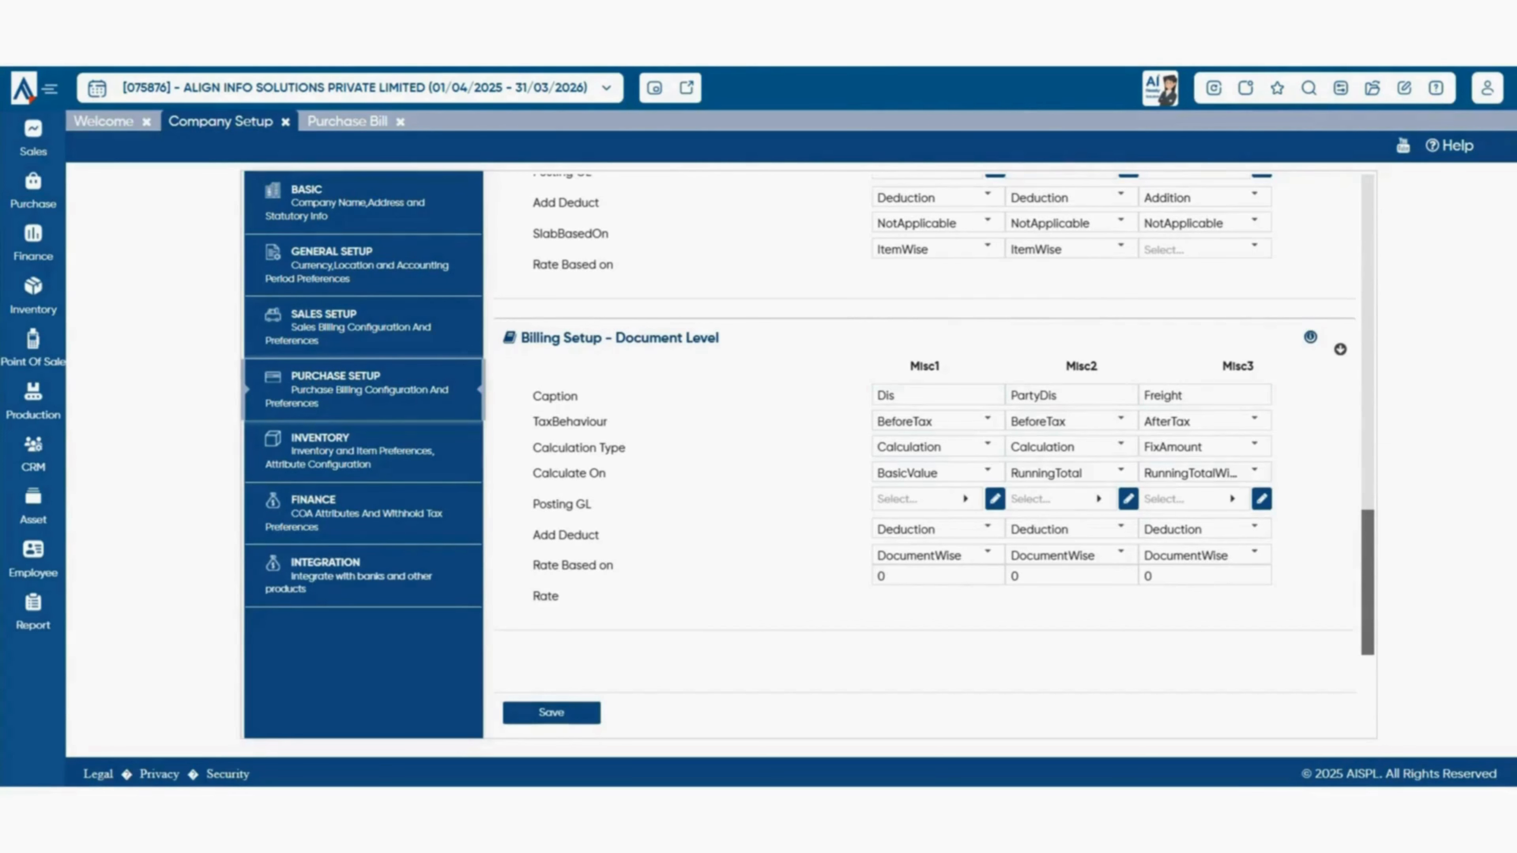
scroll(926, 448, up, 7)
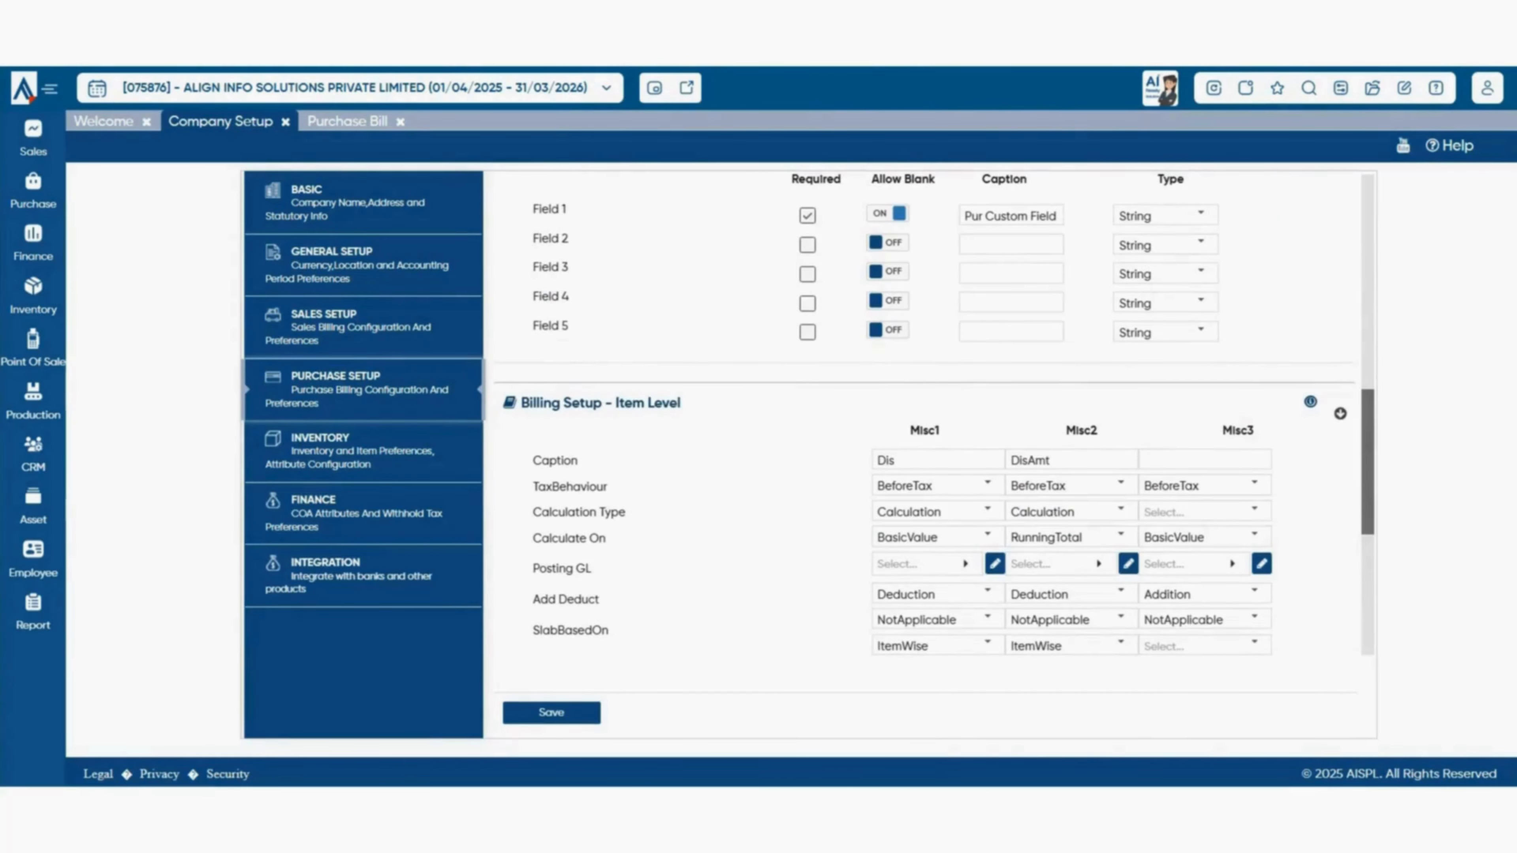
click(551, 713)
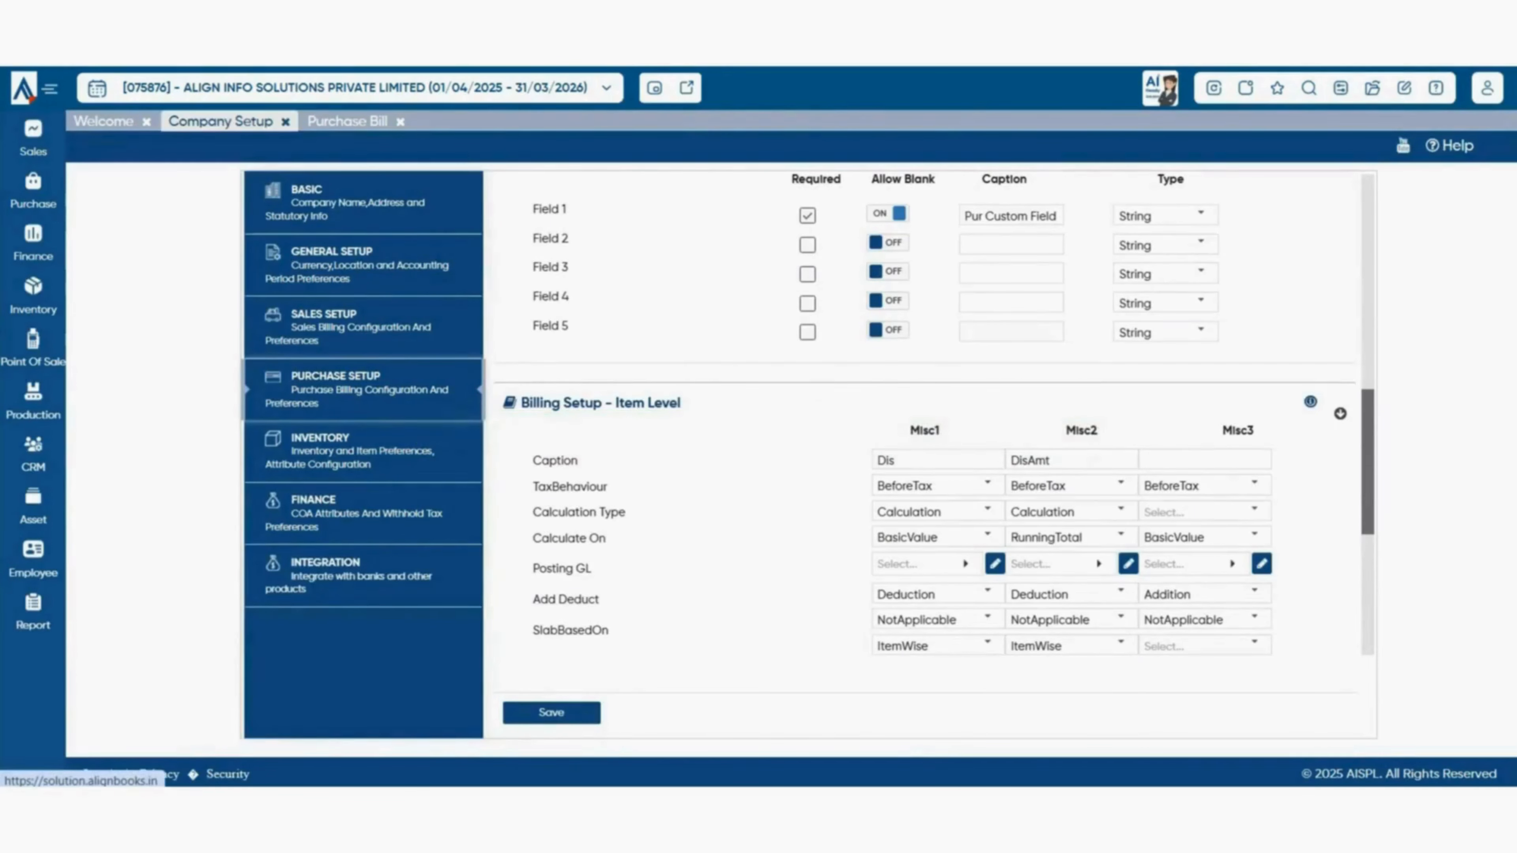
click(286, 123)
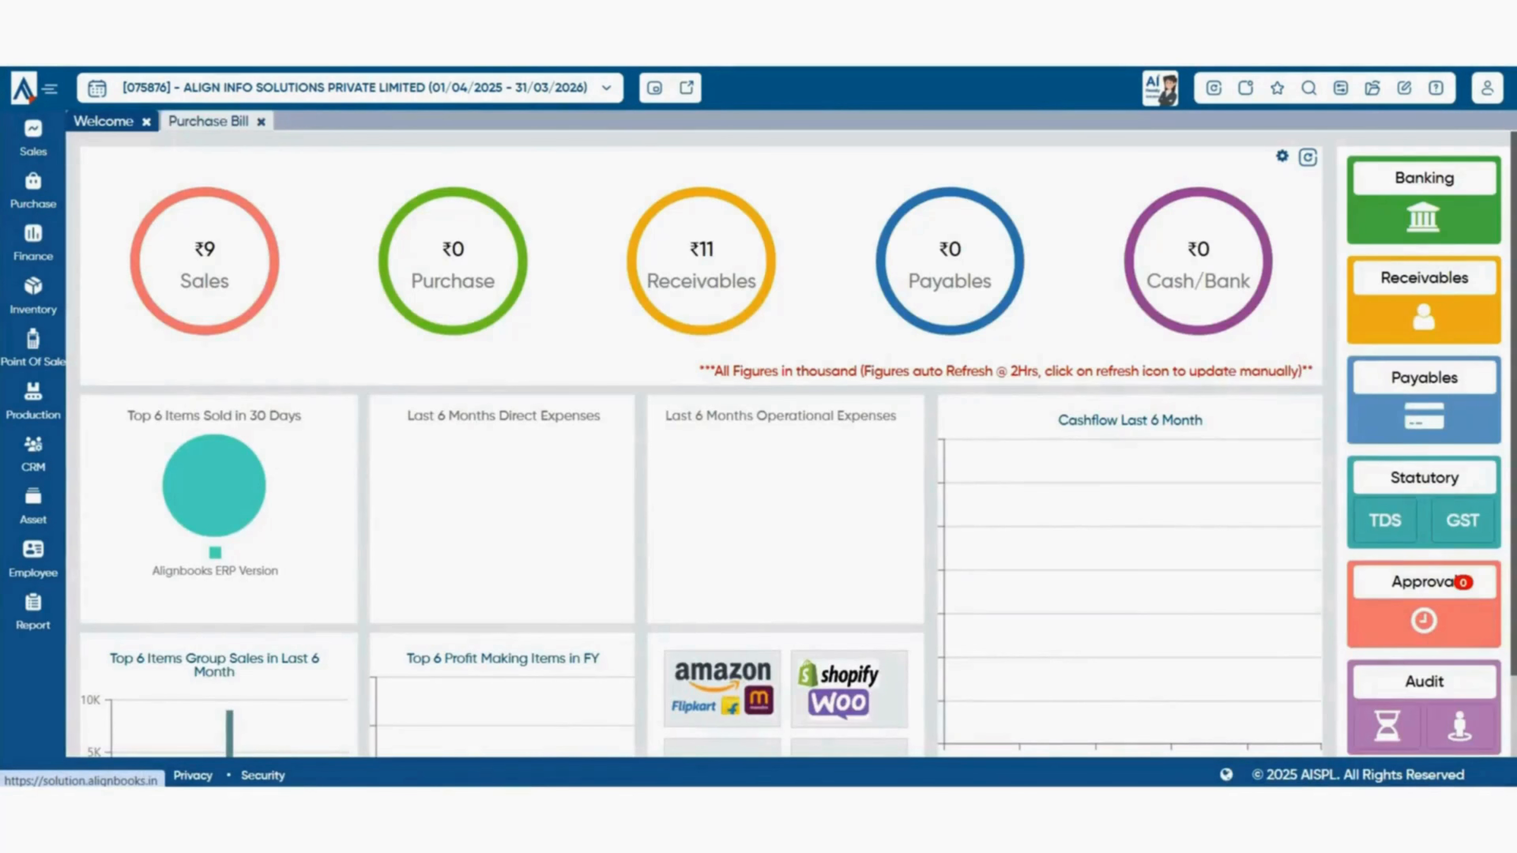
- Close the Purchase Bill and start a new vendor in Vendor Master, code 000004 under Sundry Trade Creditors
click(261, 122)
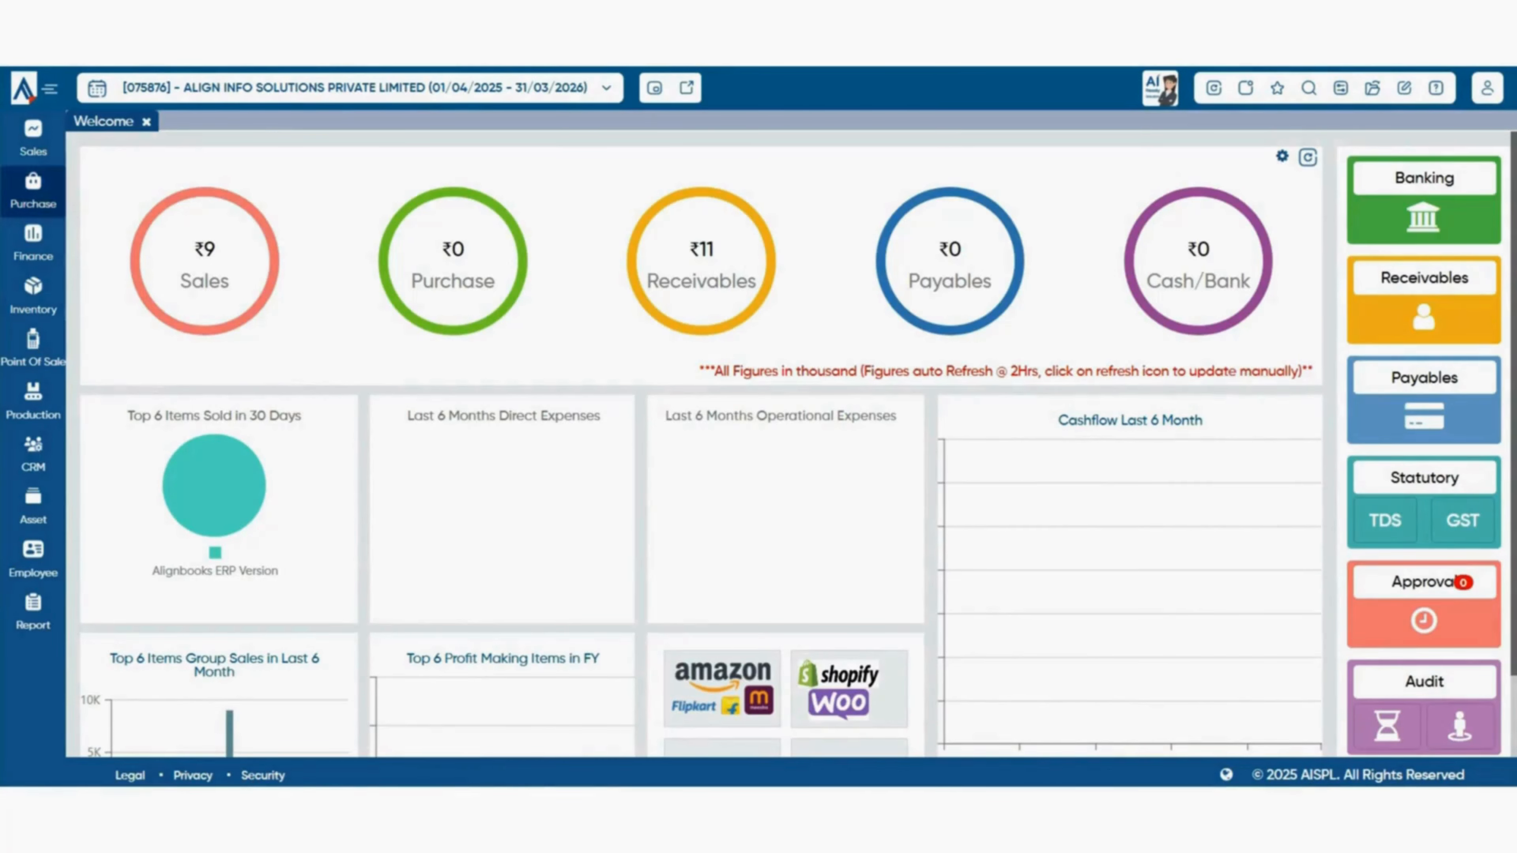
click(33, 191)
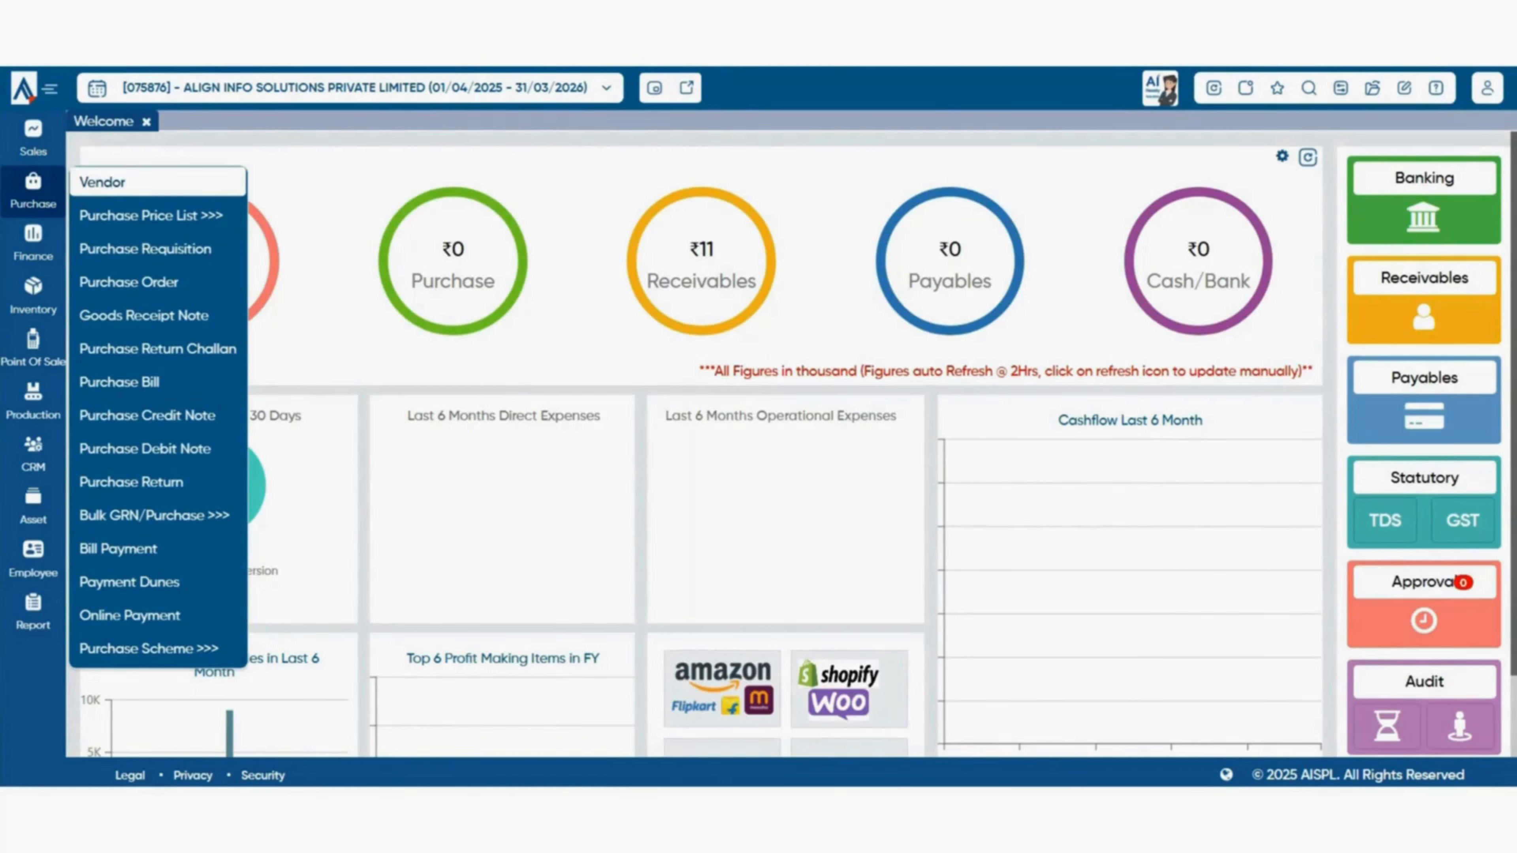
click(103, 181)
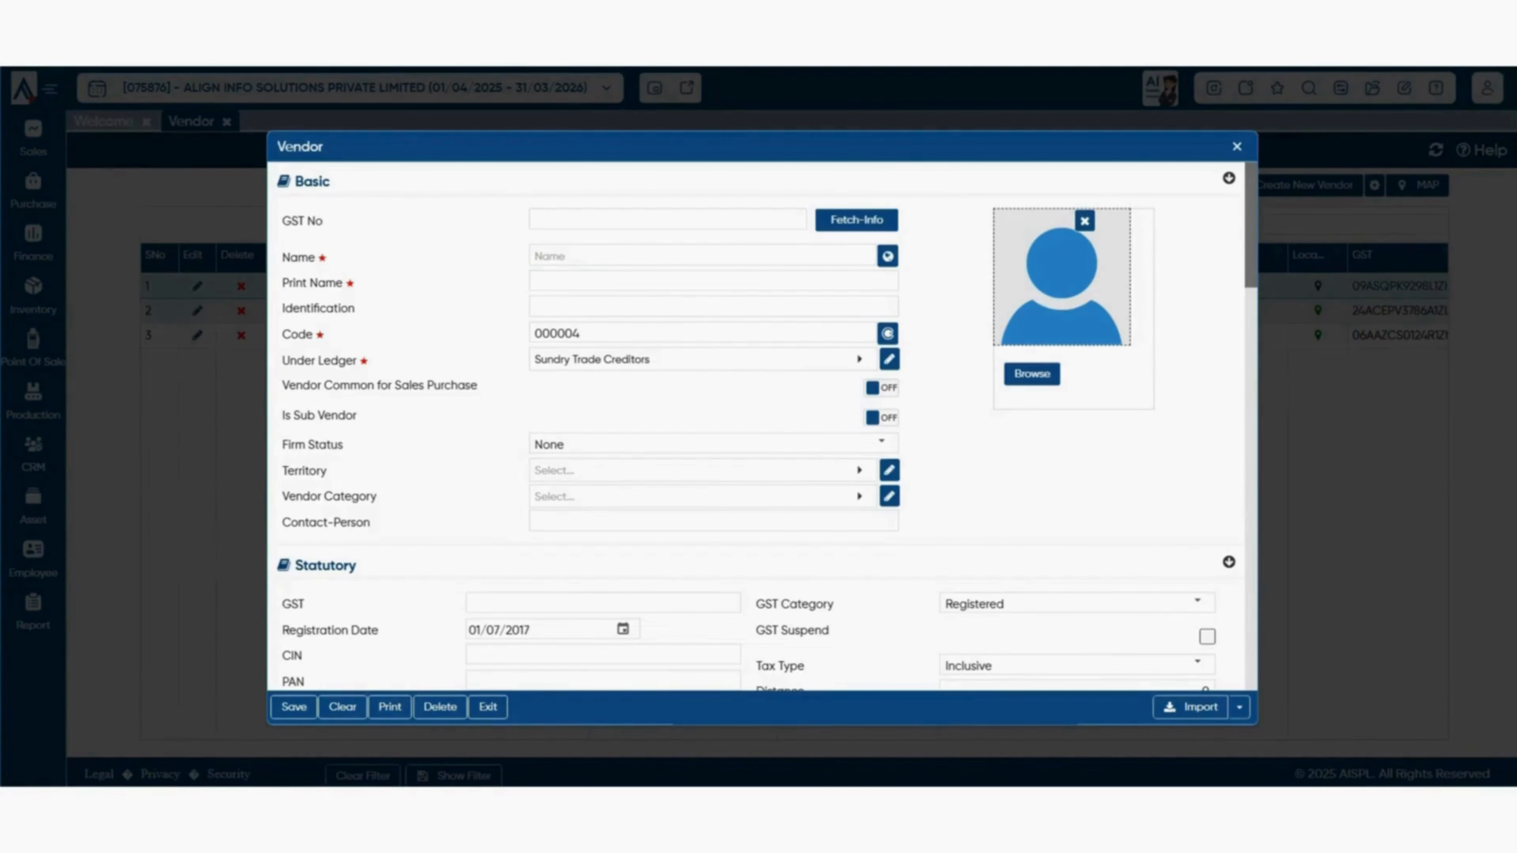
scroll(756, 426, down, 4)
scroll(757, 426, up, 4)
scroll(759, 427, down, 2)
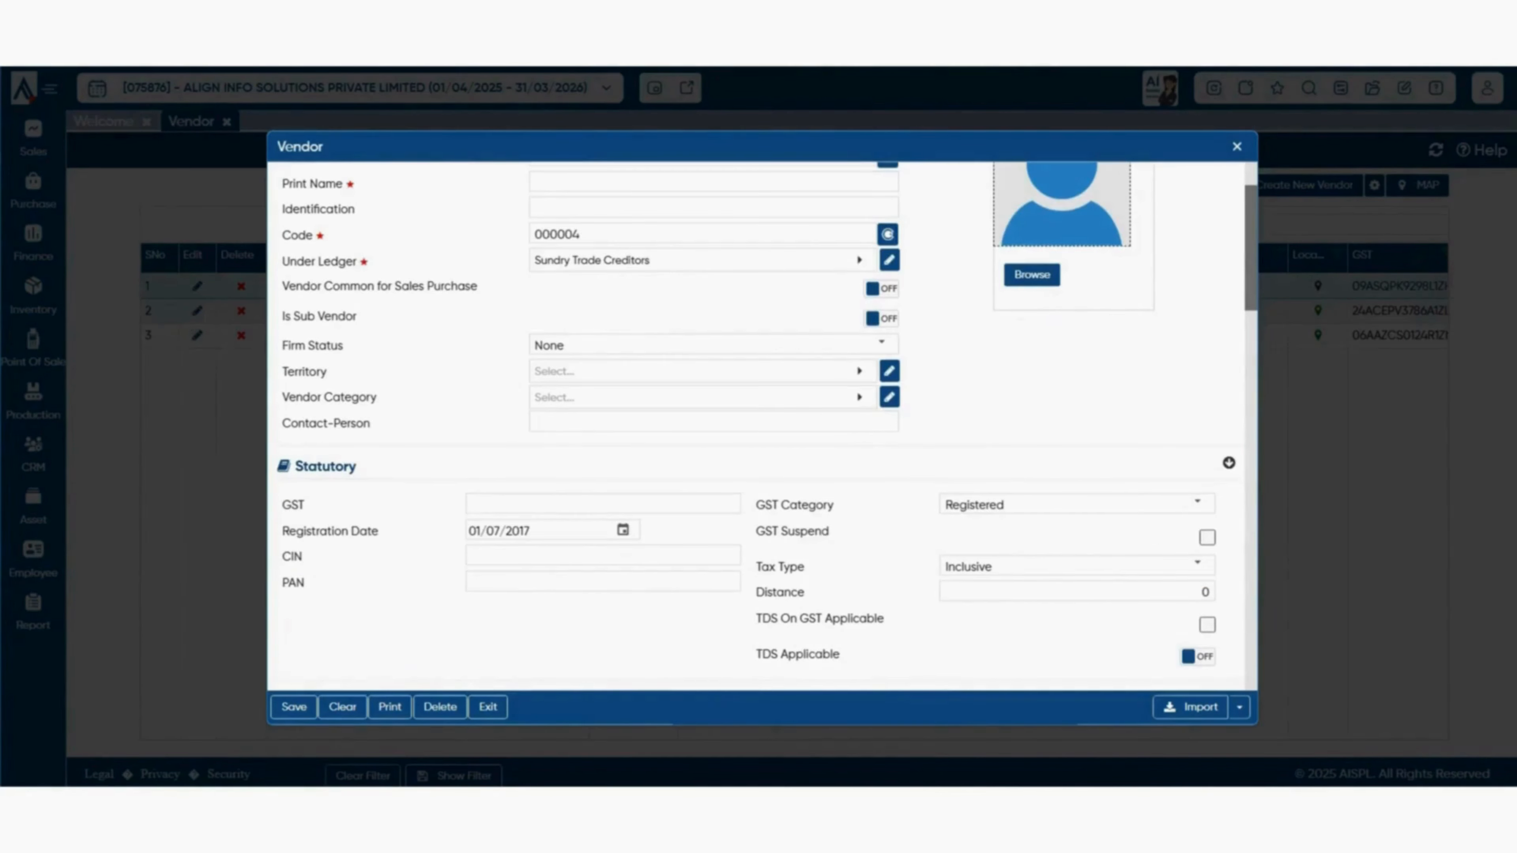
scroll(759, 427, down, 2)
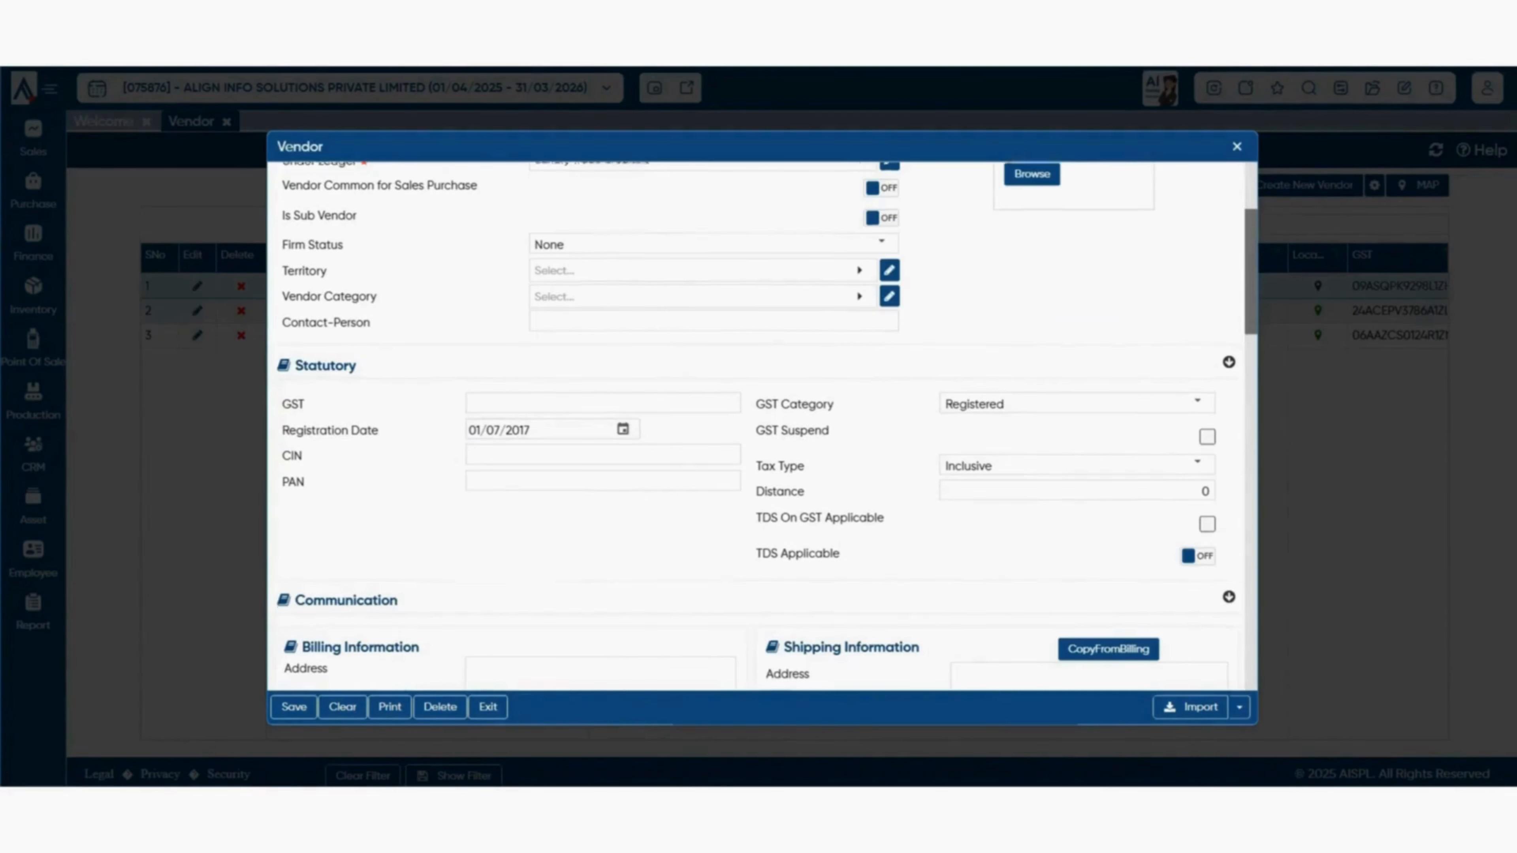
scroll(766, 427, down, 4)
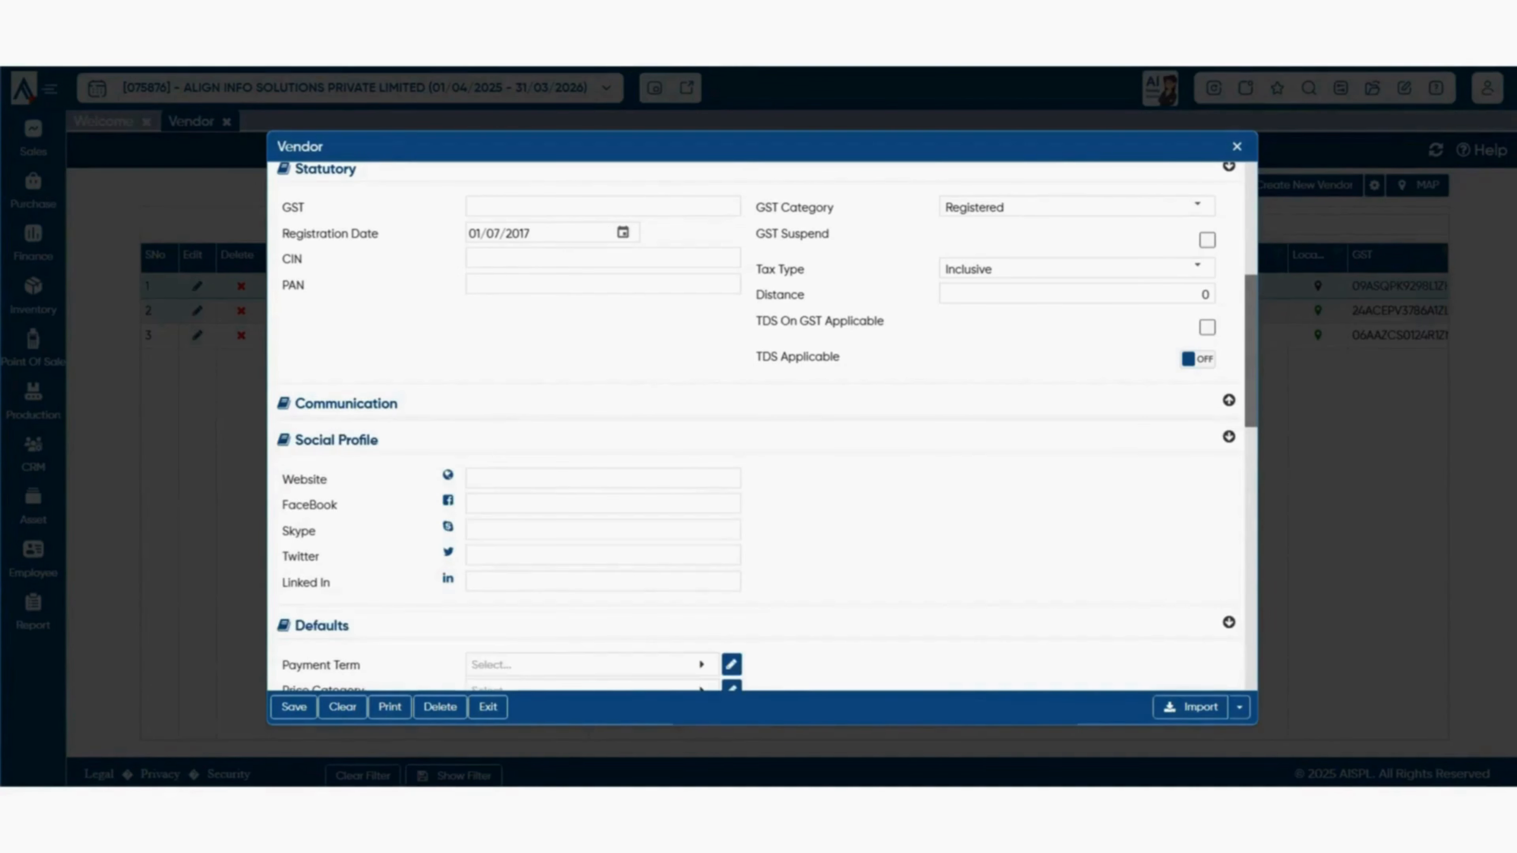
click(1228, 400)
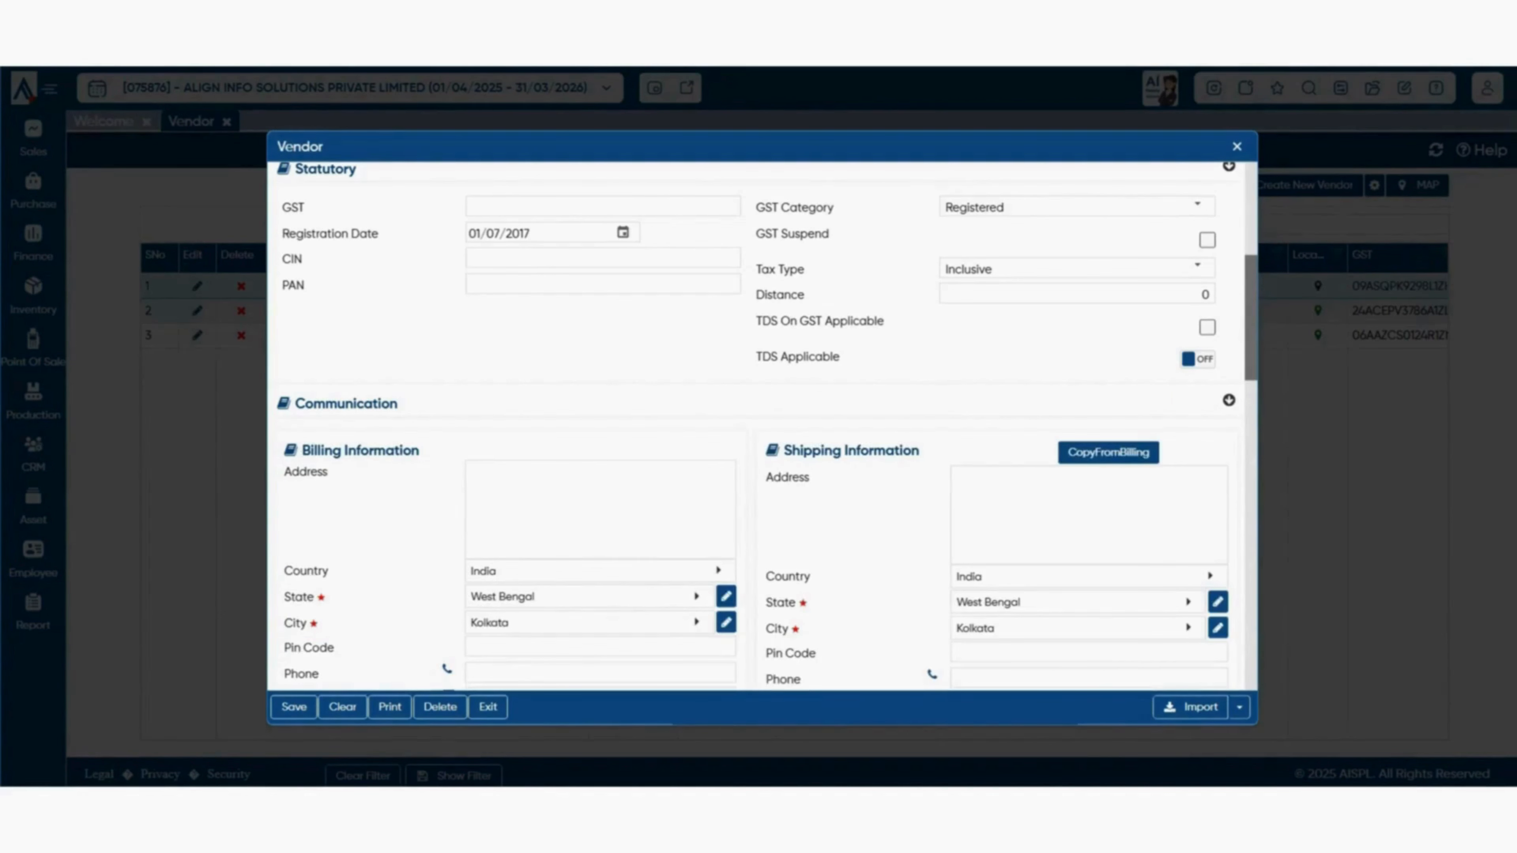
scroll(766, 427, down, 3)
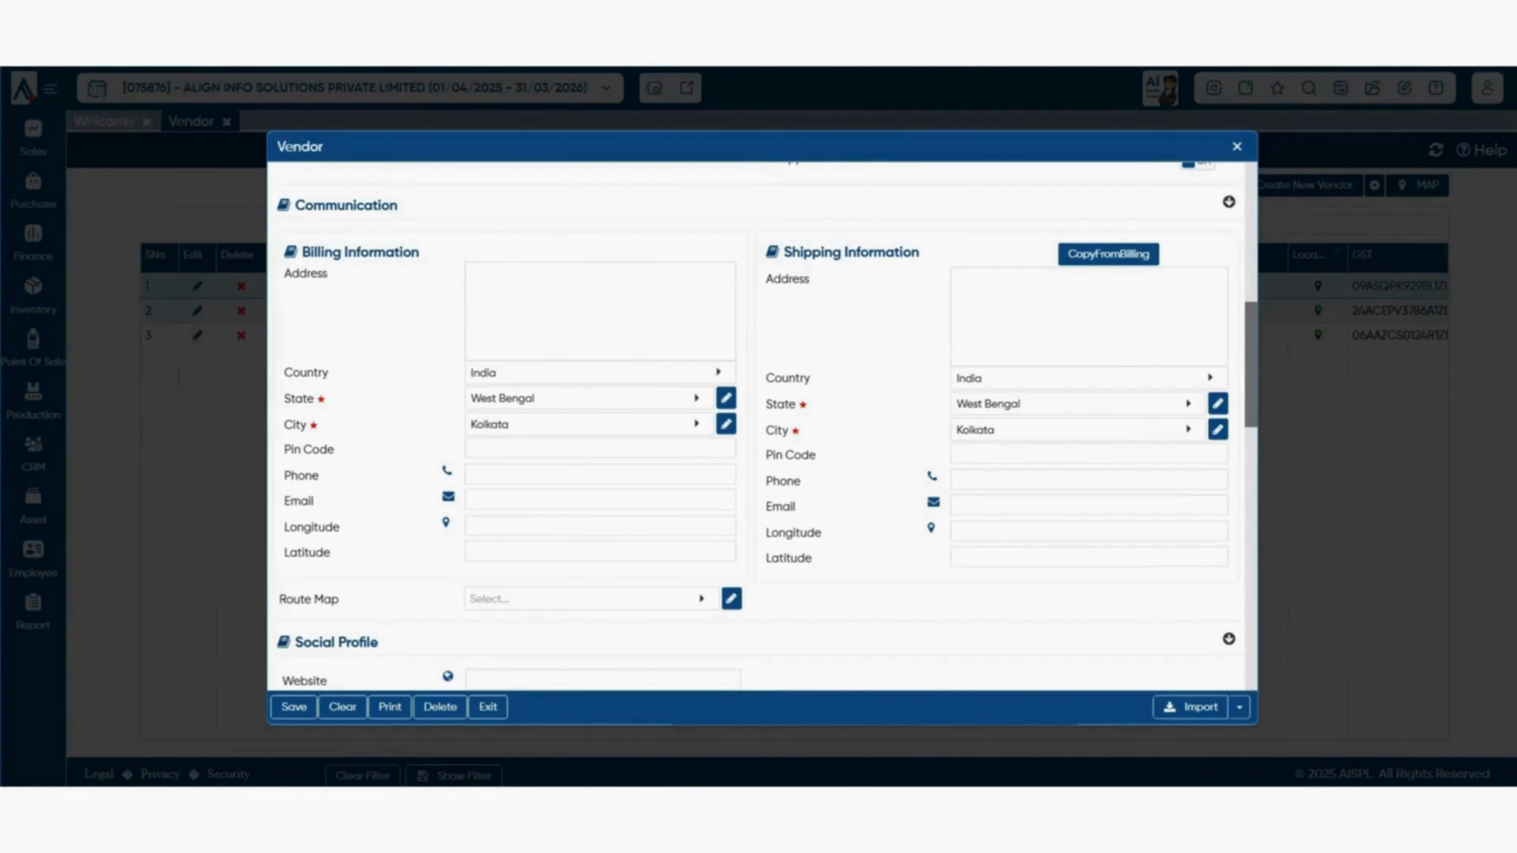
right_click(474, 325)
right_click(962, 296)
key(Escape)
scroll(962, 295, down, 2)
scroll(758, 427, down, 3)
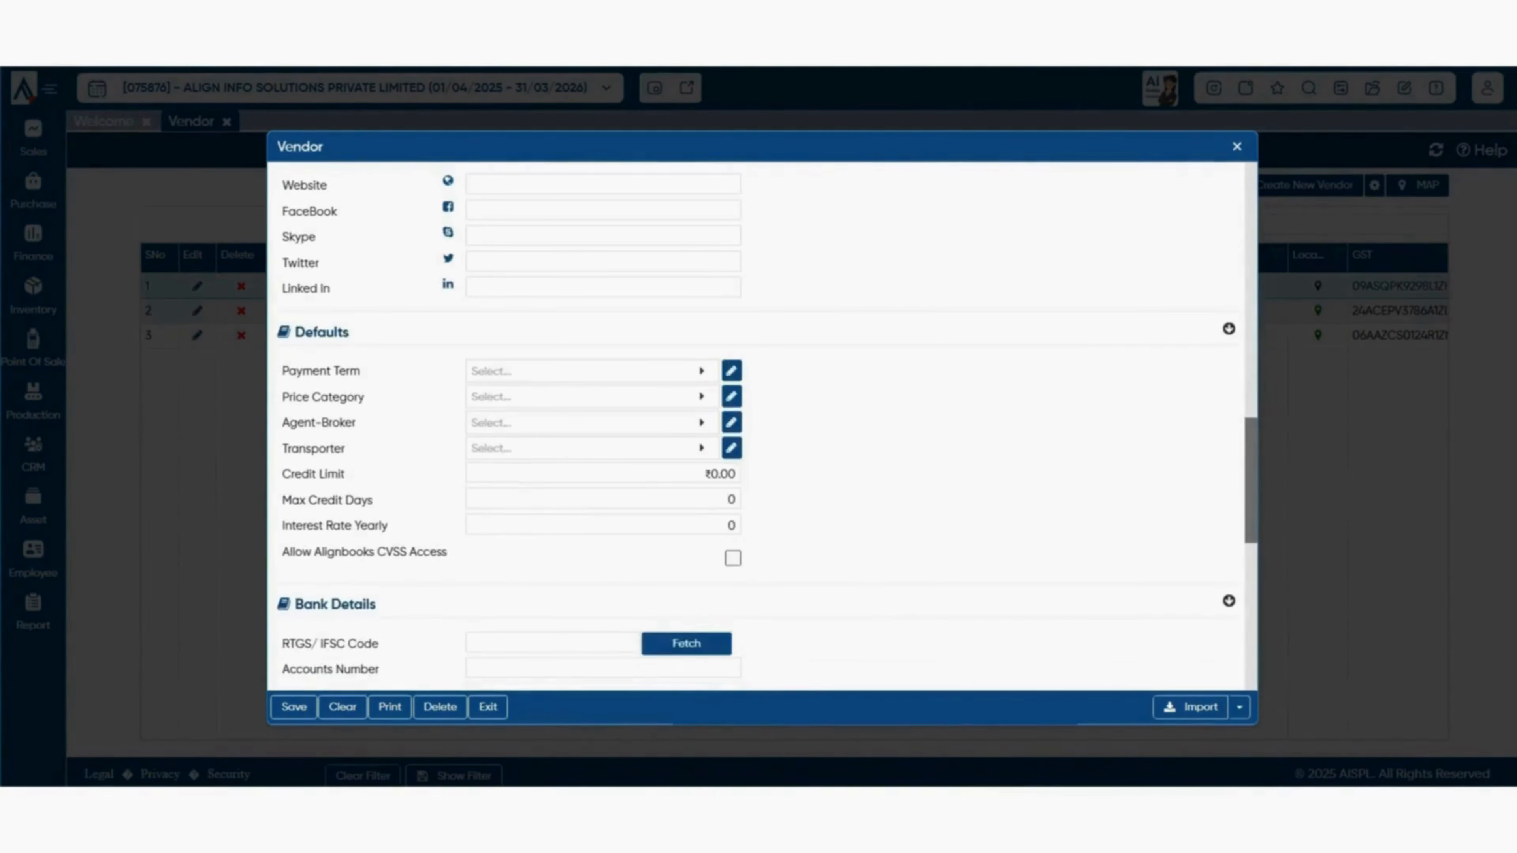
scroll(758, 427, up, 2)
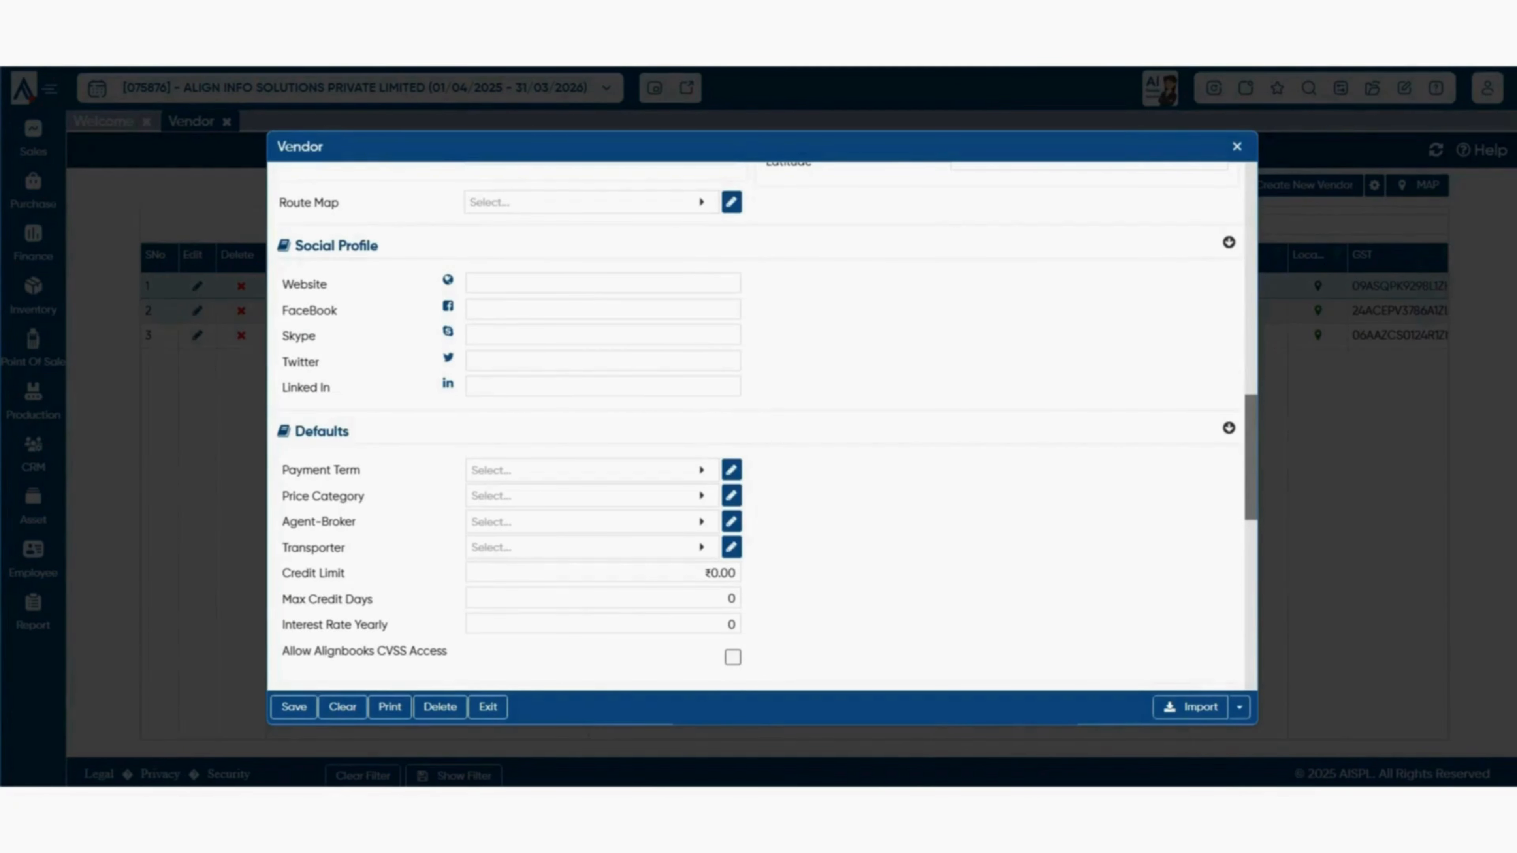
scroll(758, 427, down, 2)
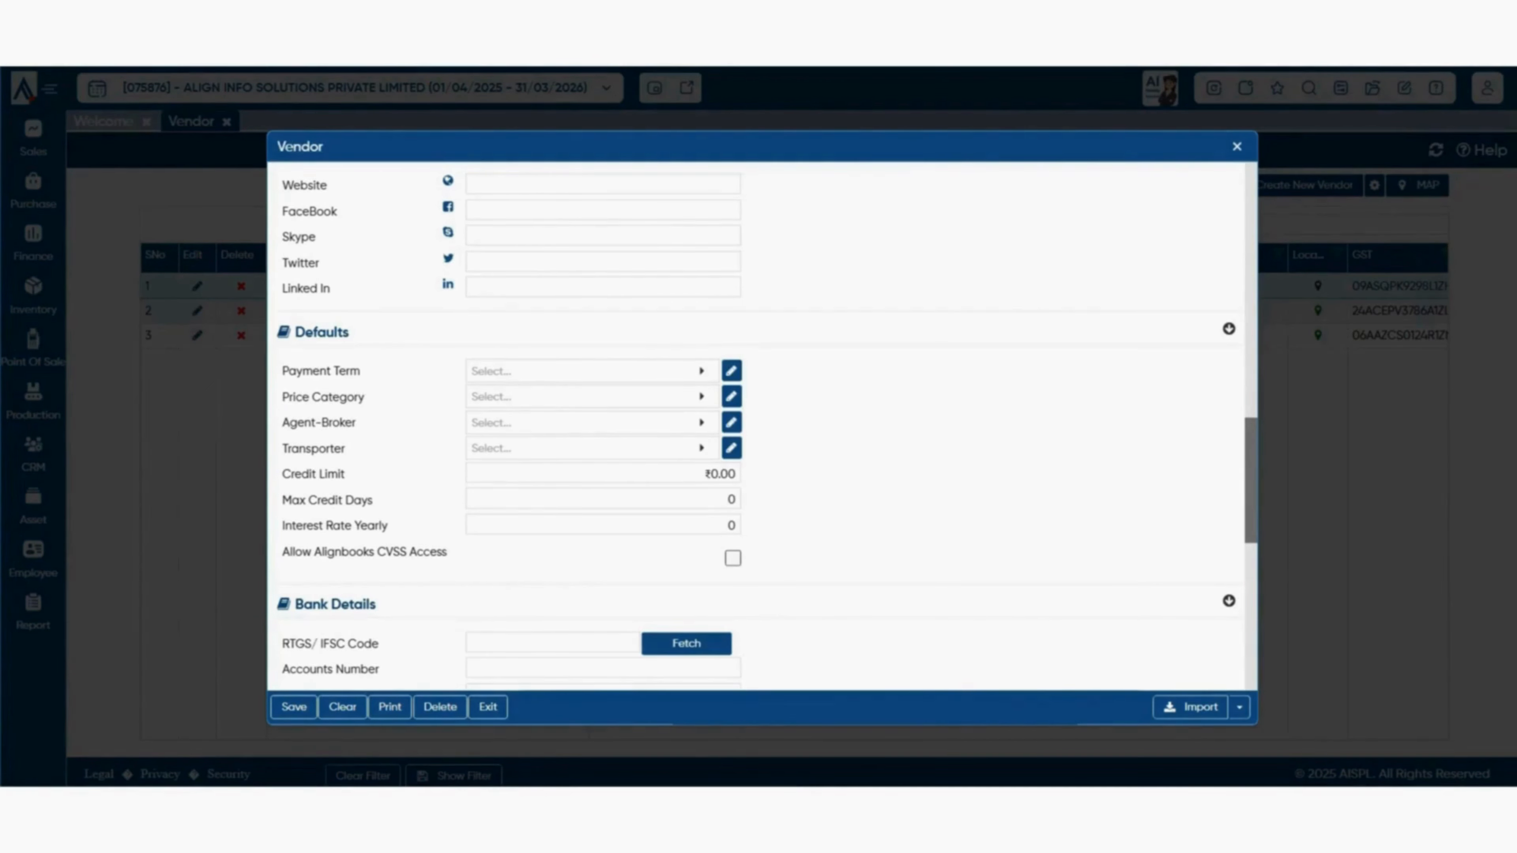
scroll(758, 430, down, 5)
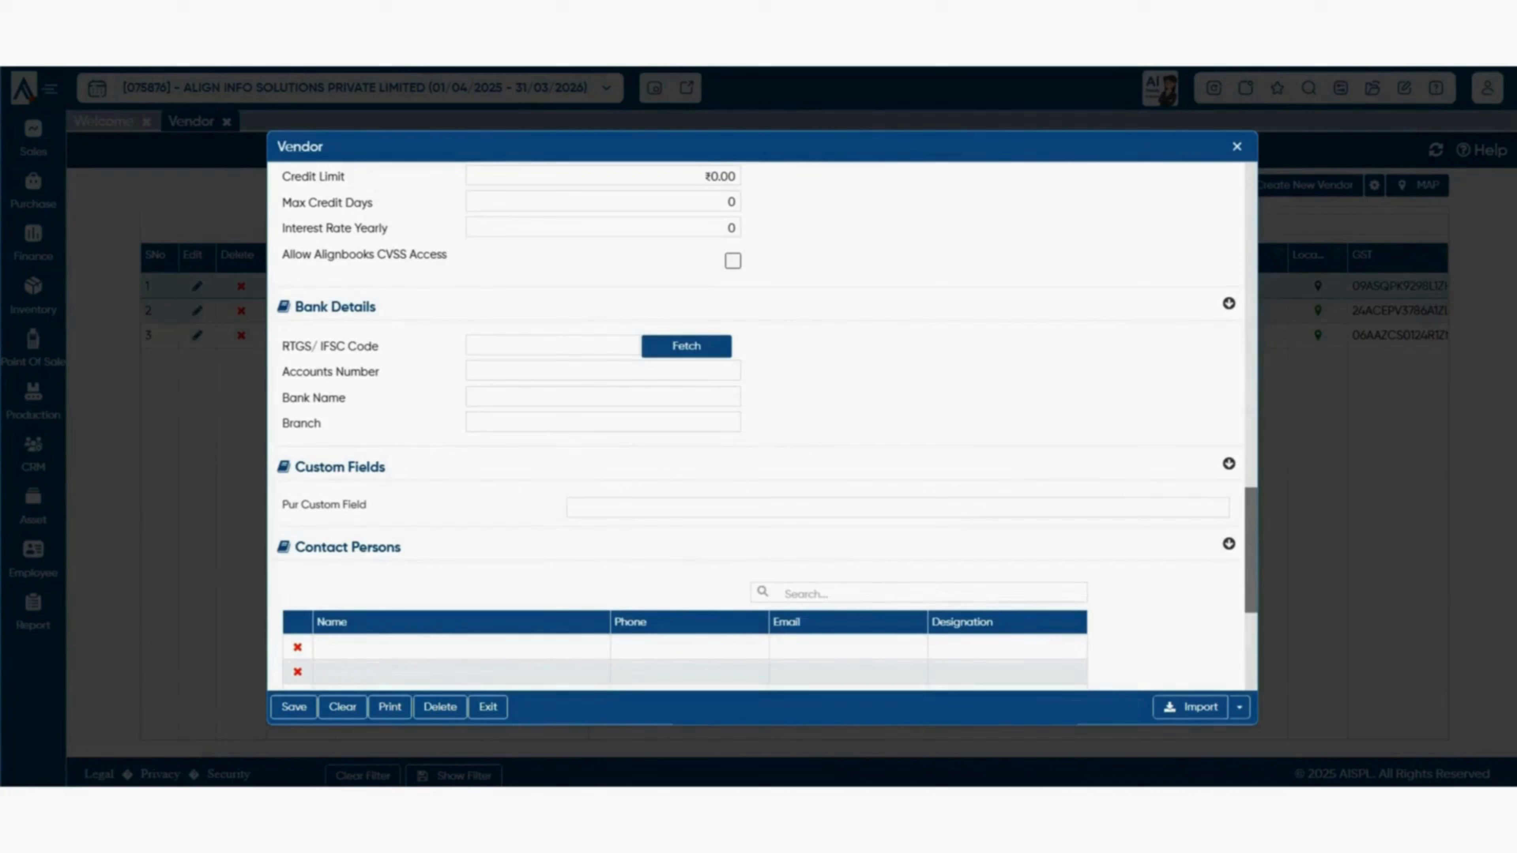
drag(295, 467, 386, 467)
click(386, 467)
drag(282, 505, 366, 505)
click(367, 505)
scroll(756, 427, down, 3)
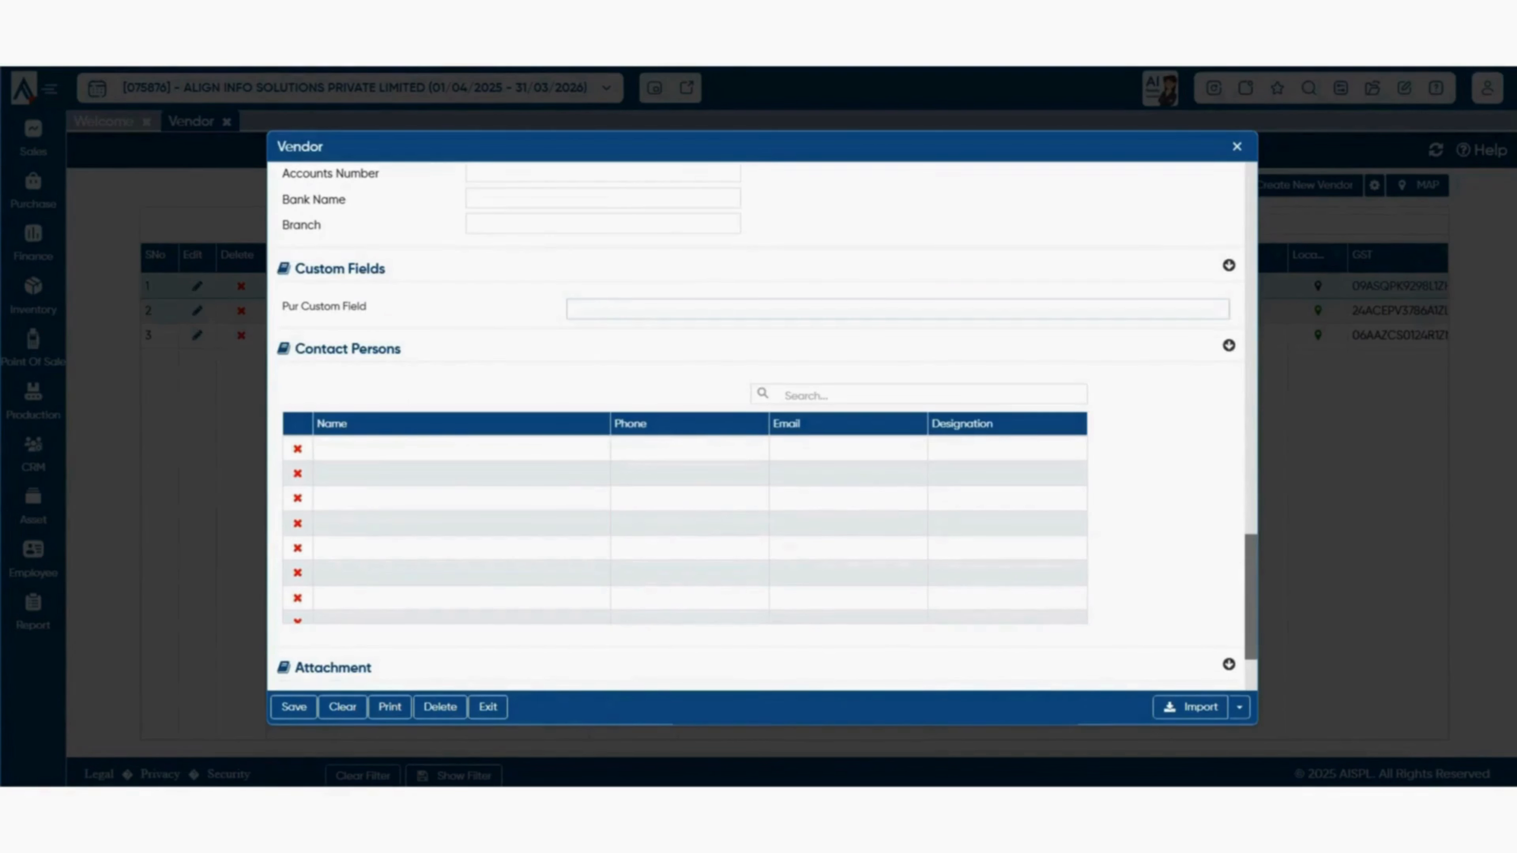
click(574, 309)
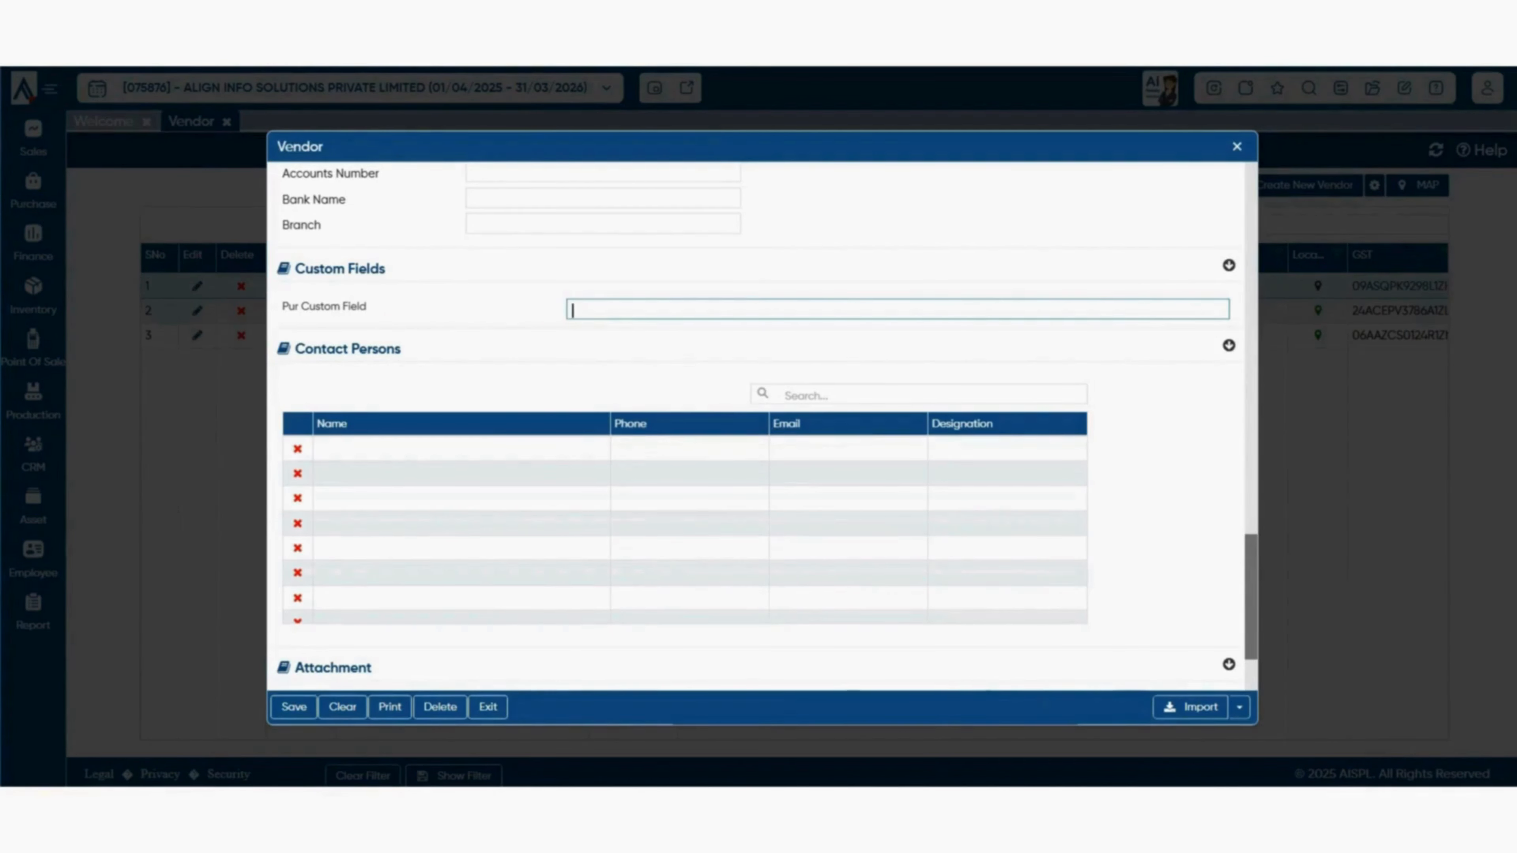
scroll(755, 418, down, 2)
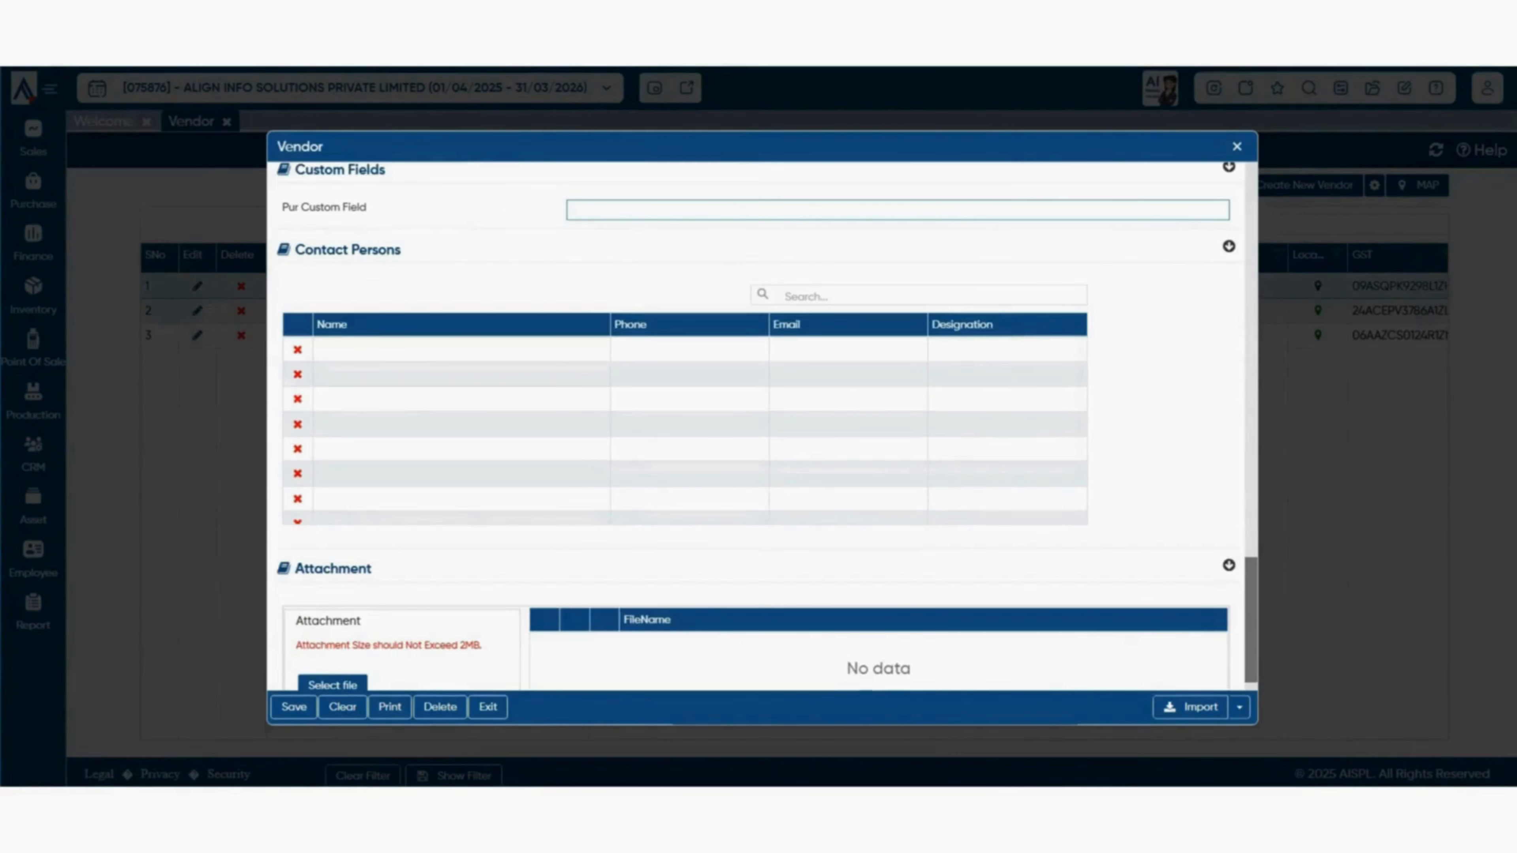
scroll(755, 418, down, 1)
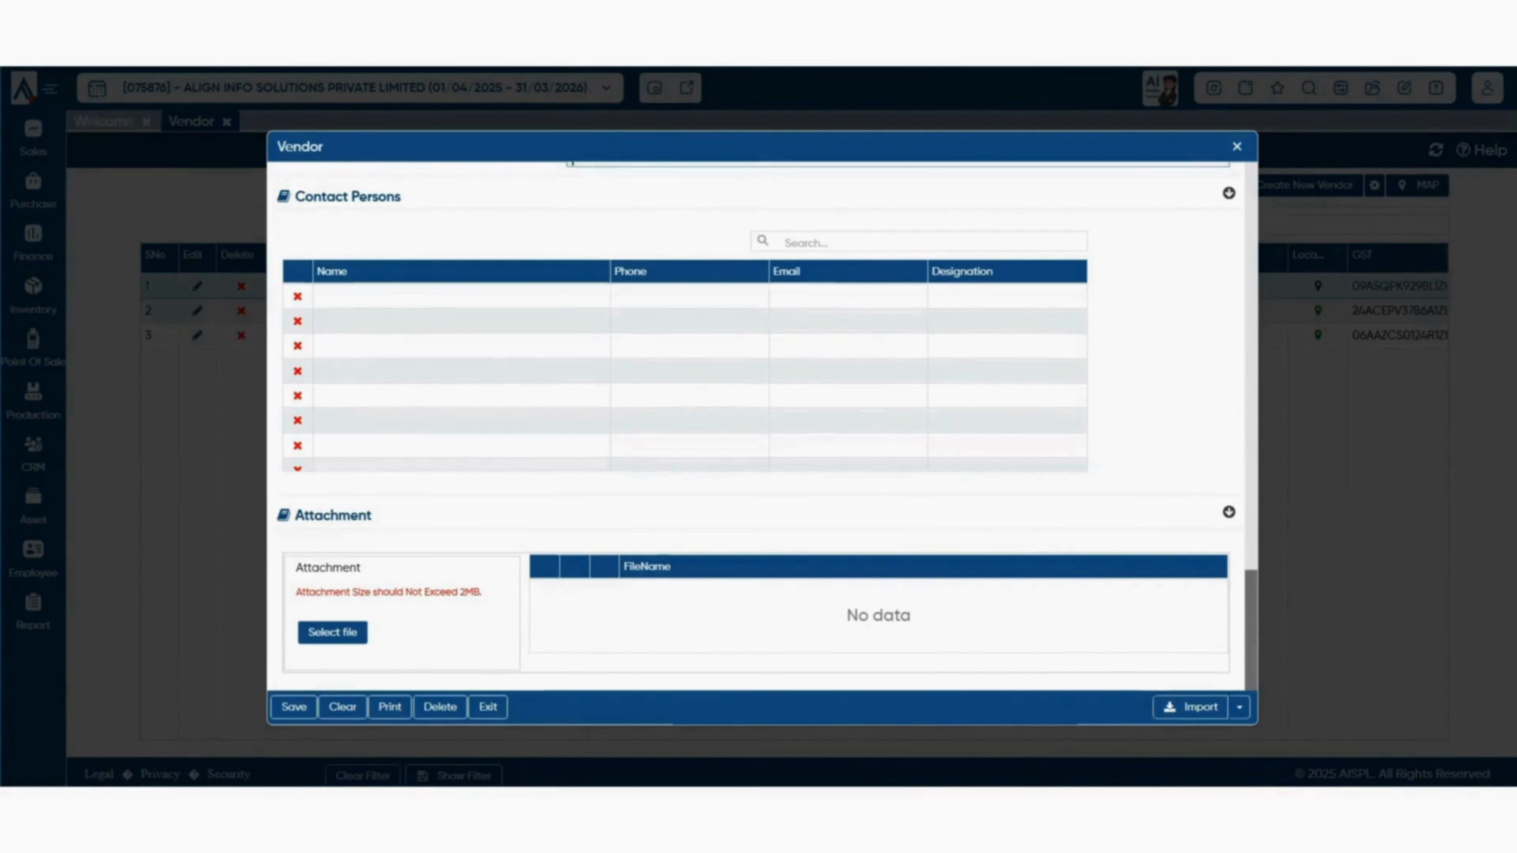
scroll(756, 422, up, 10)
scroll(756, 422, up, 6)
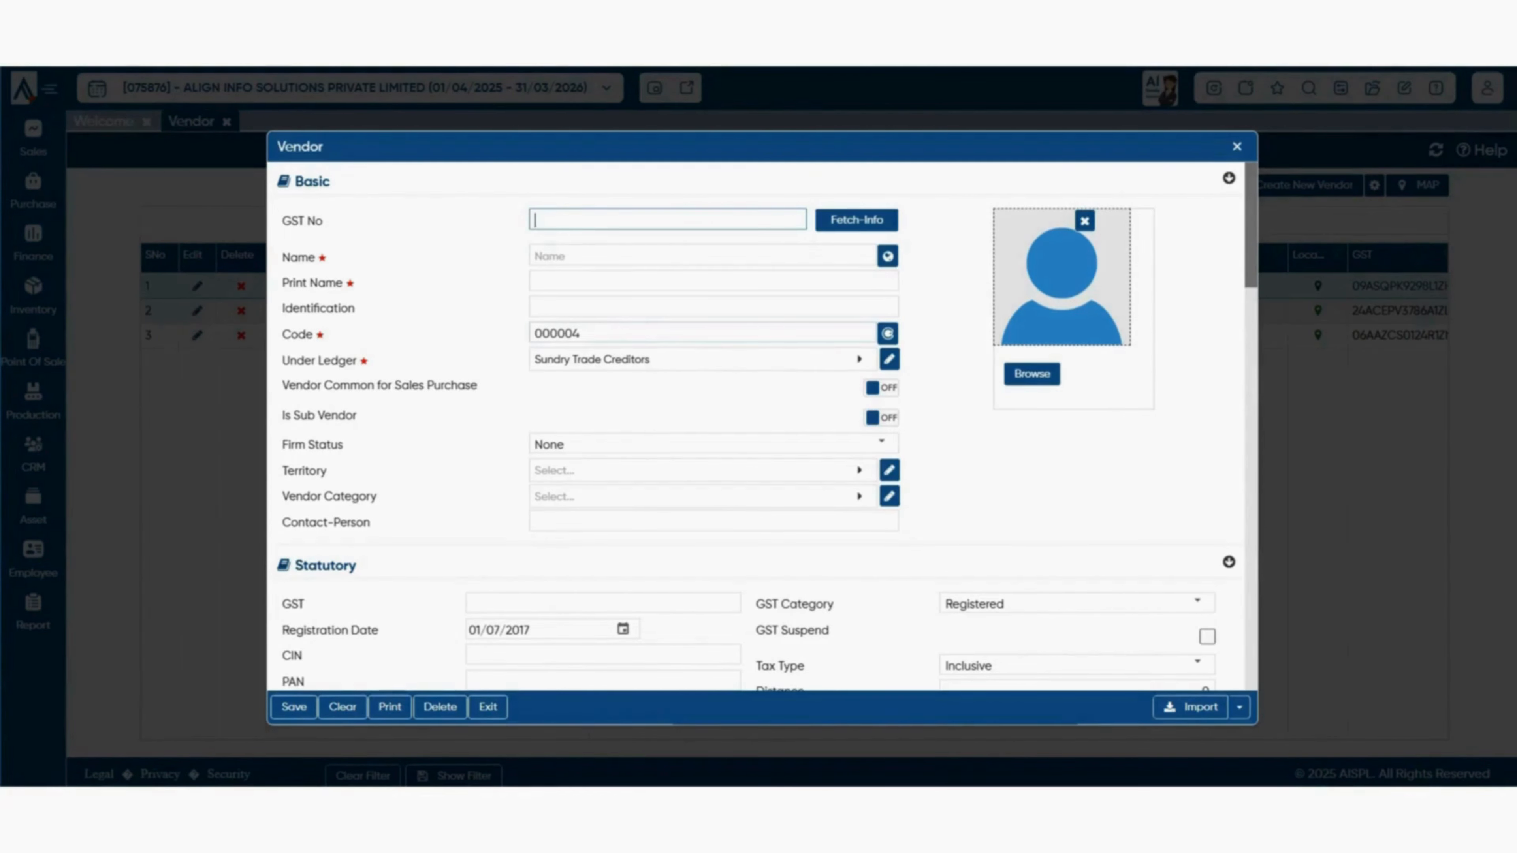
- Paste the GST number and fetch FIESTA TRAVELS's PAN, contact person and Uttar Pradesh addresses
click(857, 220)
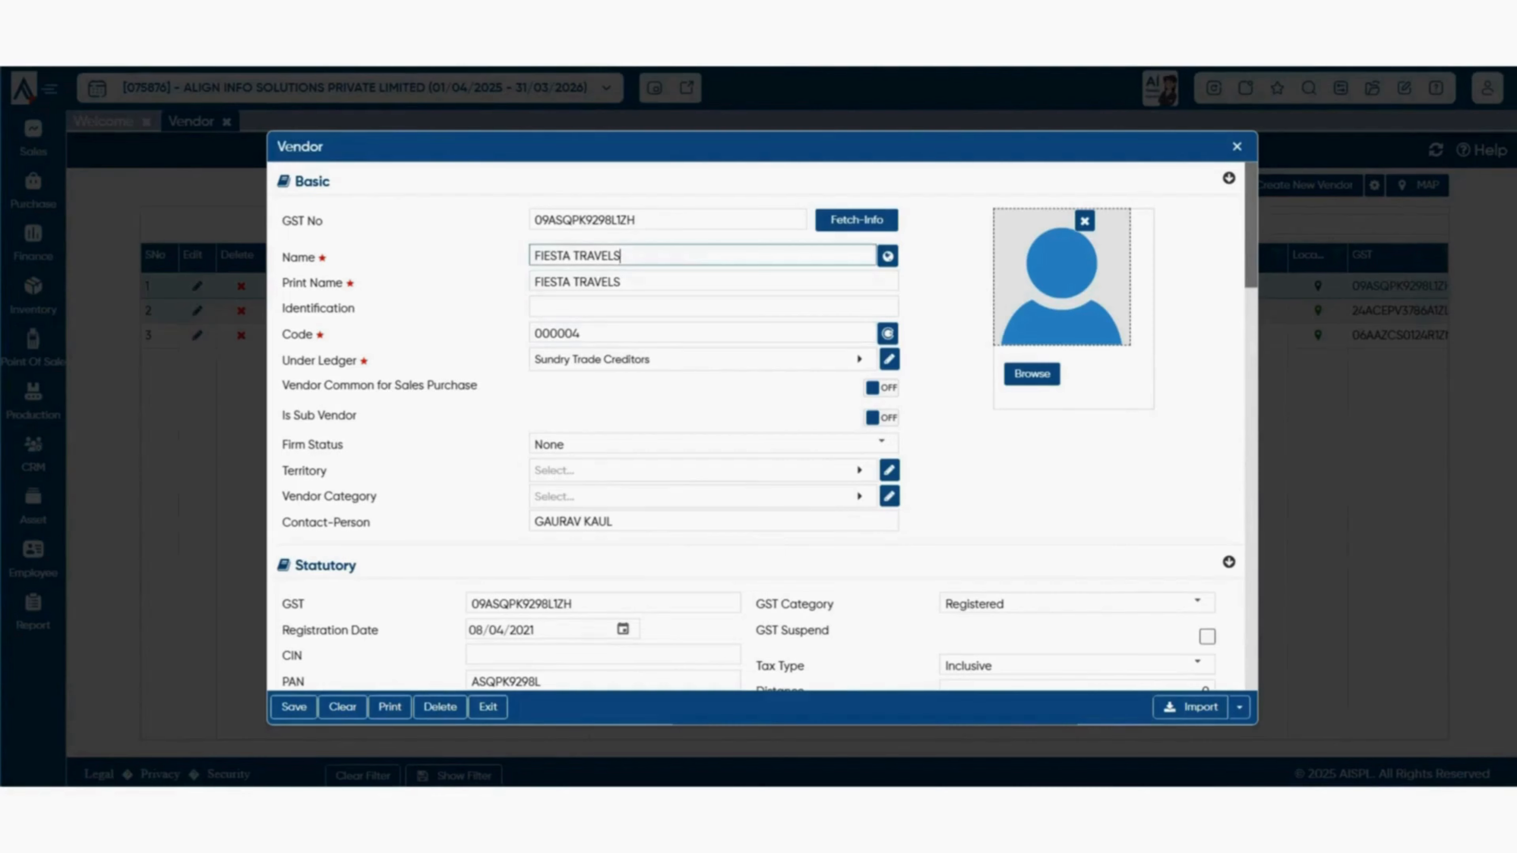
scroll(756, 425, down, 3)
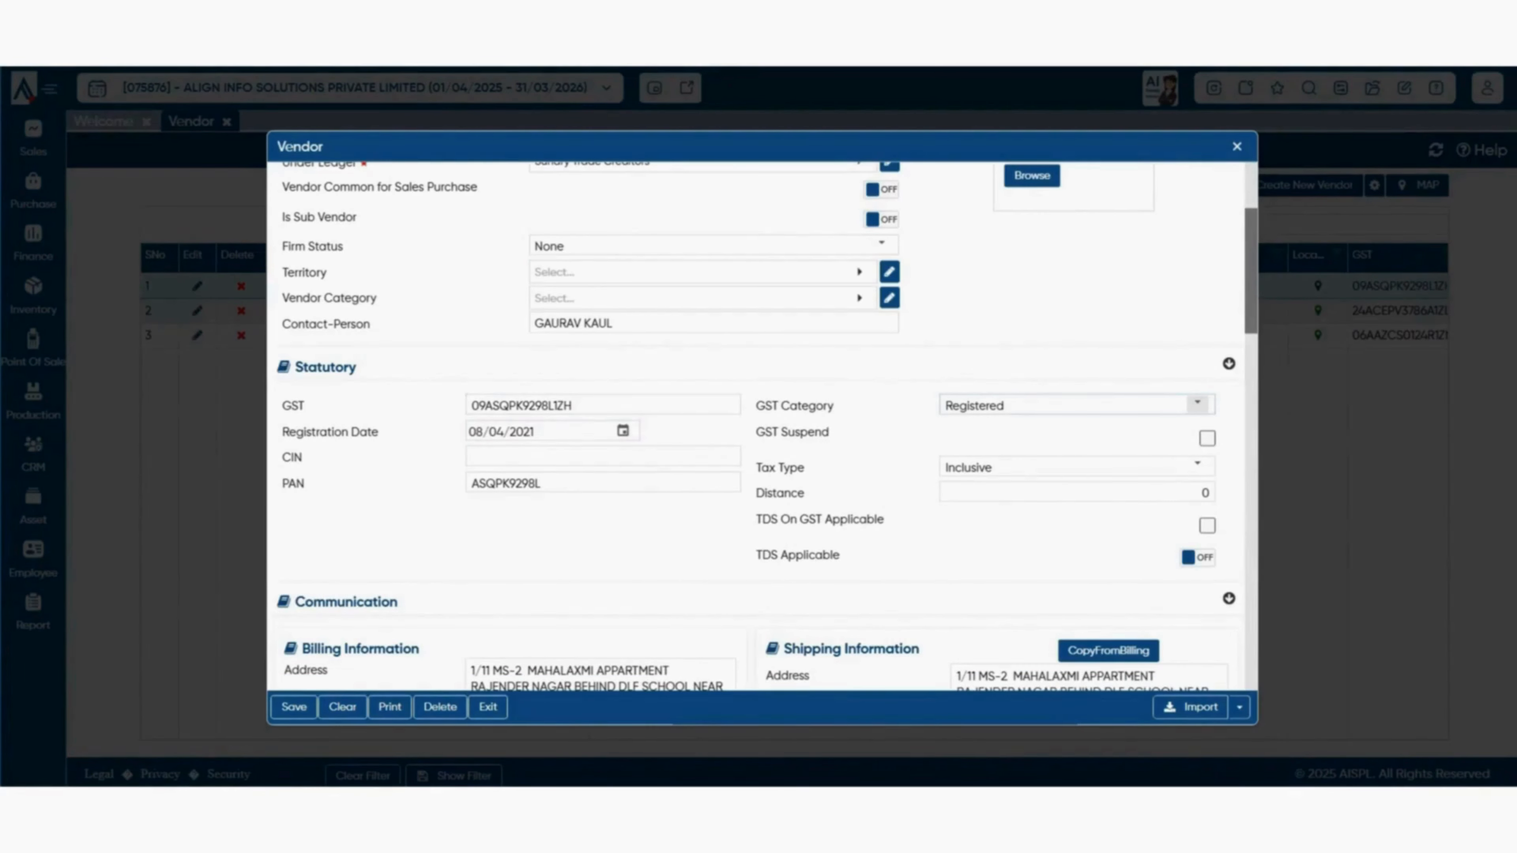
scroll(766, 427, down, 3)
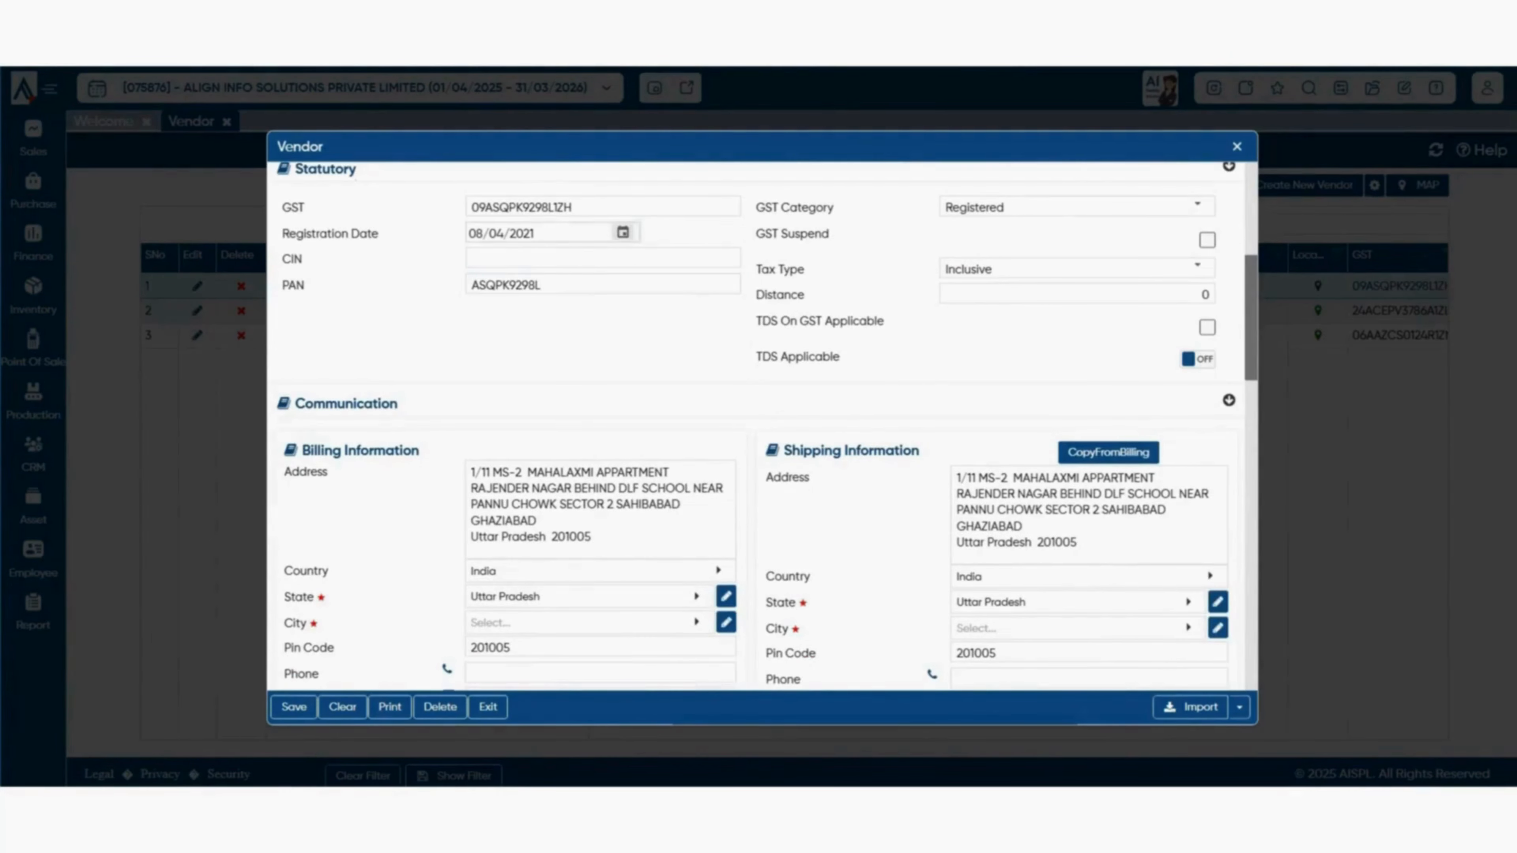
scroll(766, 427, down, 3)
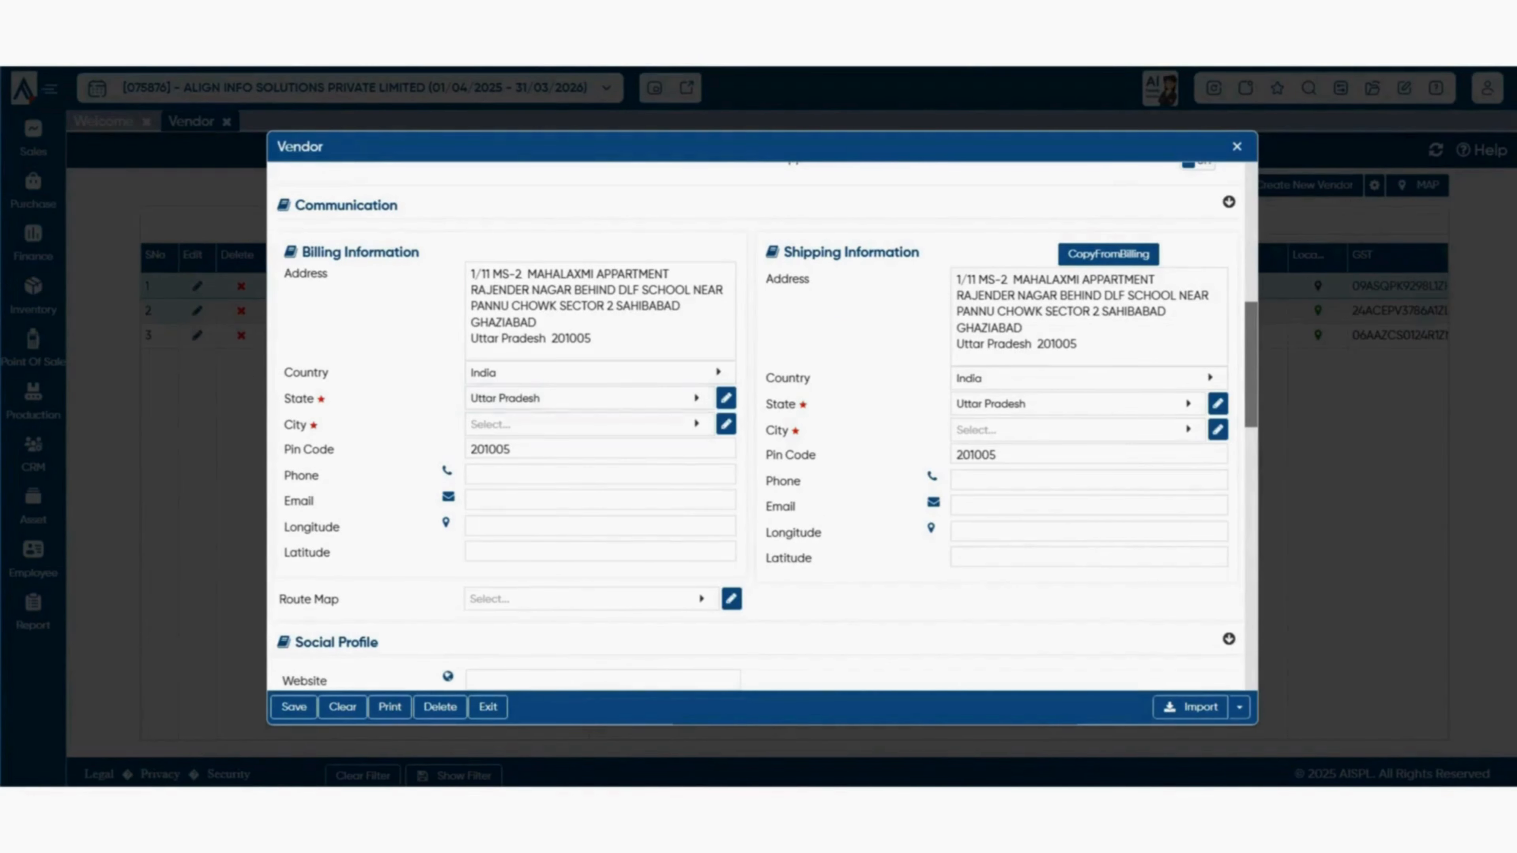
scroll(762, 427, down, 10)
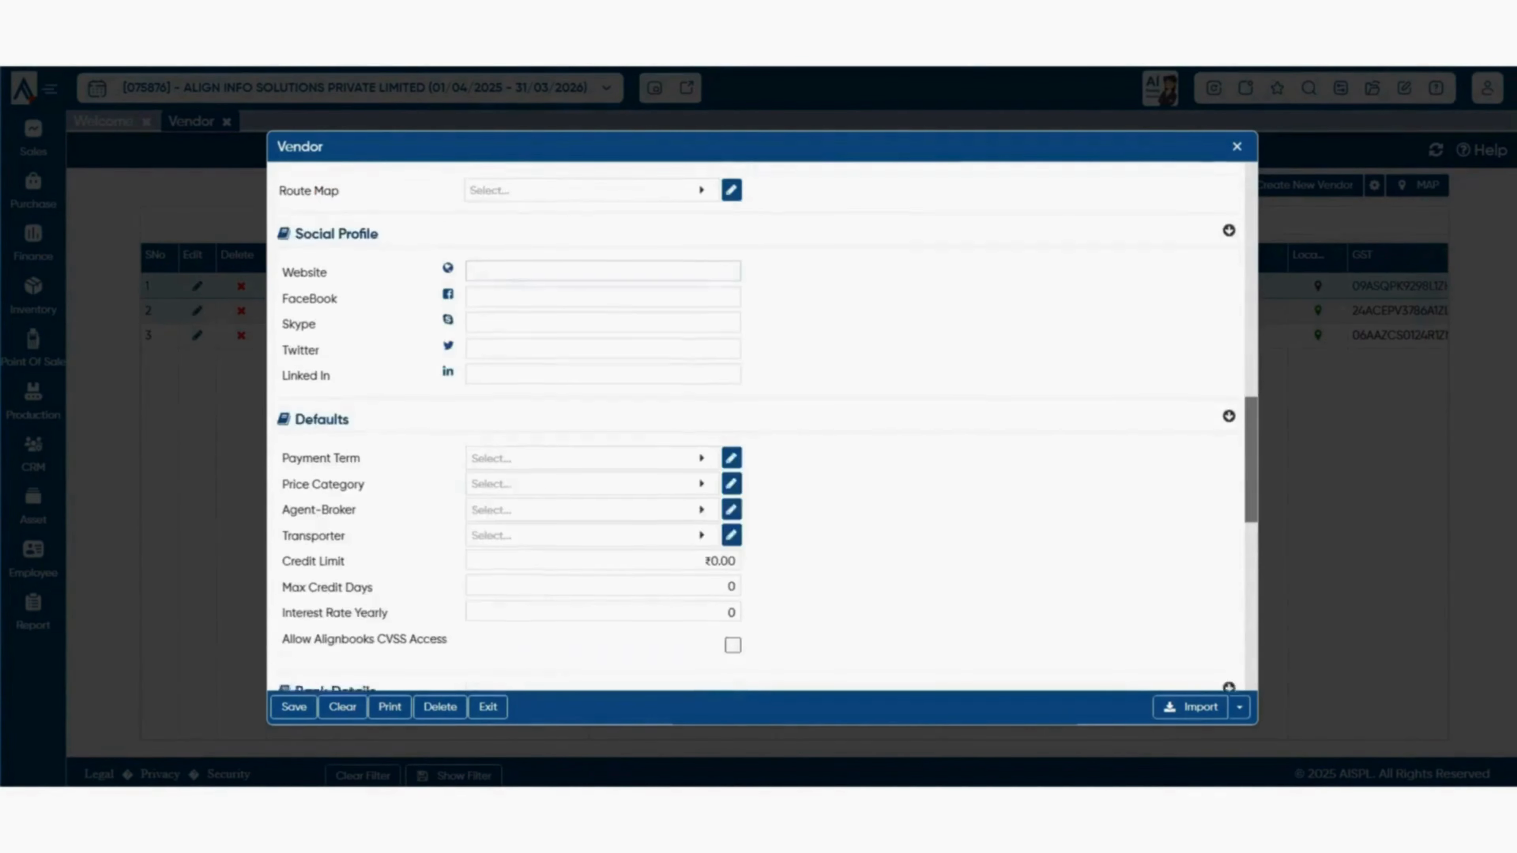
scroll(762, 427, up, 15)
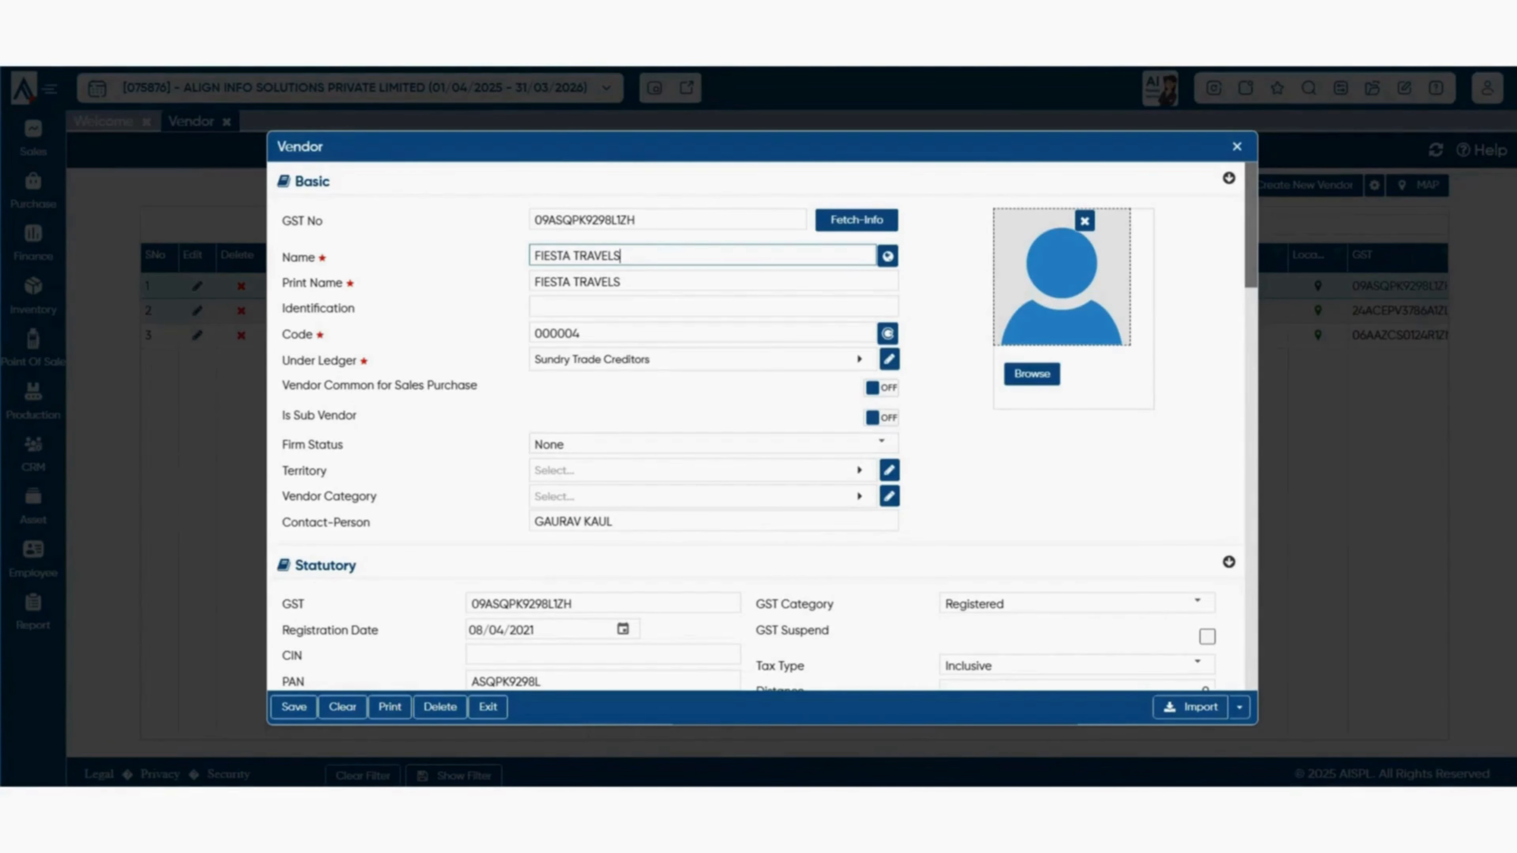
- Check the vendor name's language versions, then close the list back to the FIESTA TRAVELS form
click(887, 256)
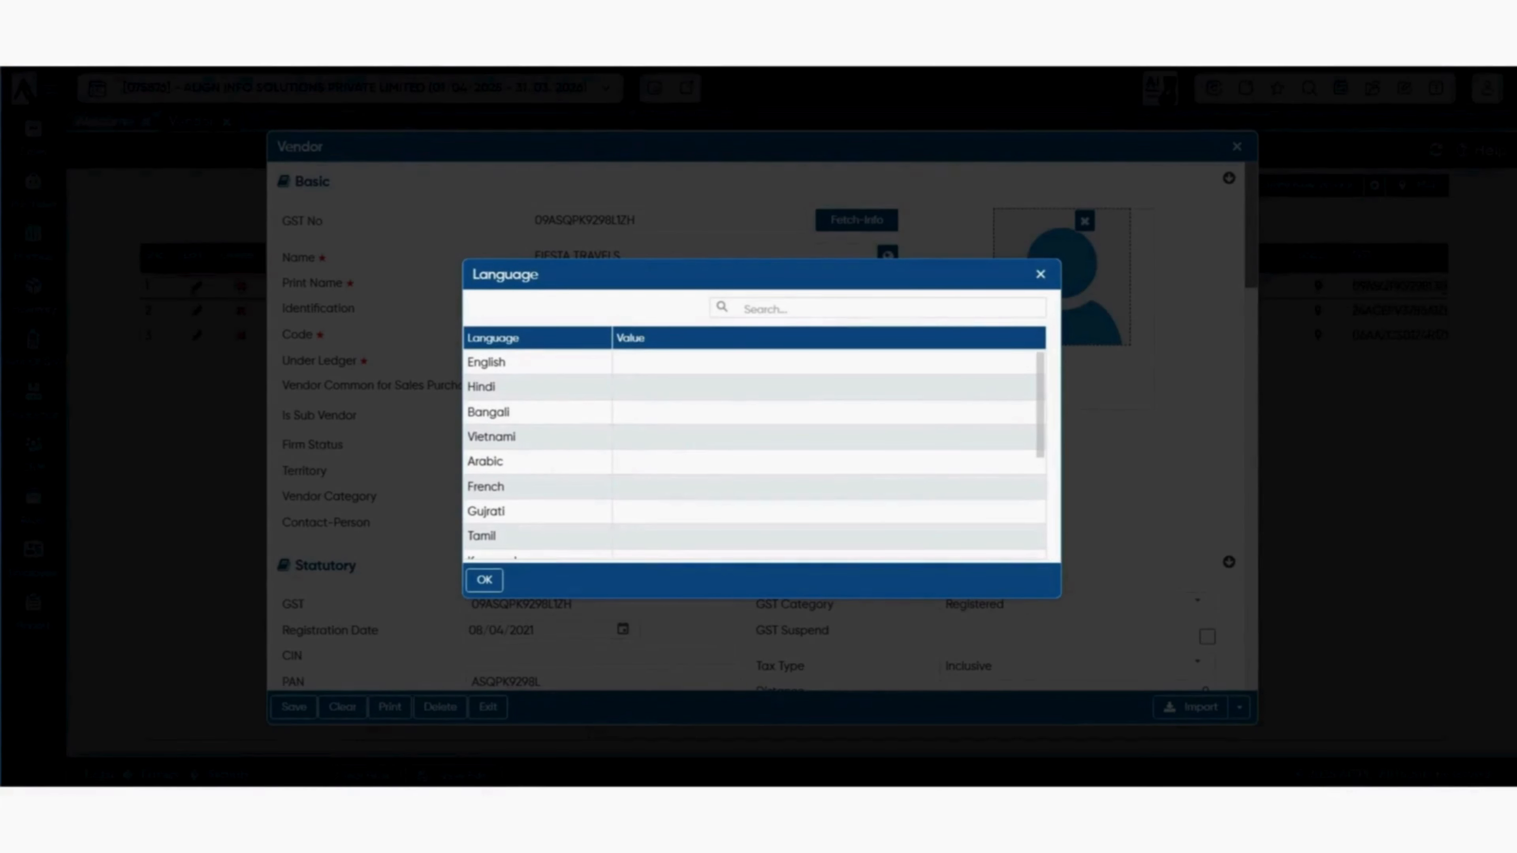
scroll(753, 454, down, 3)
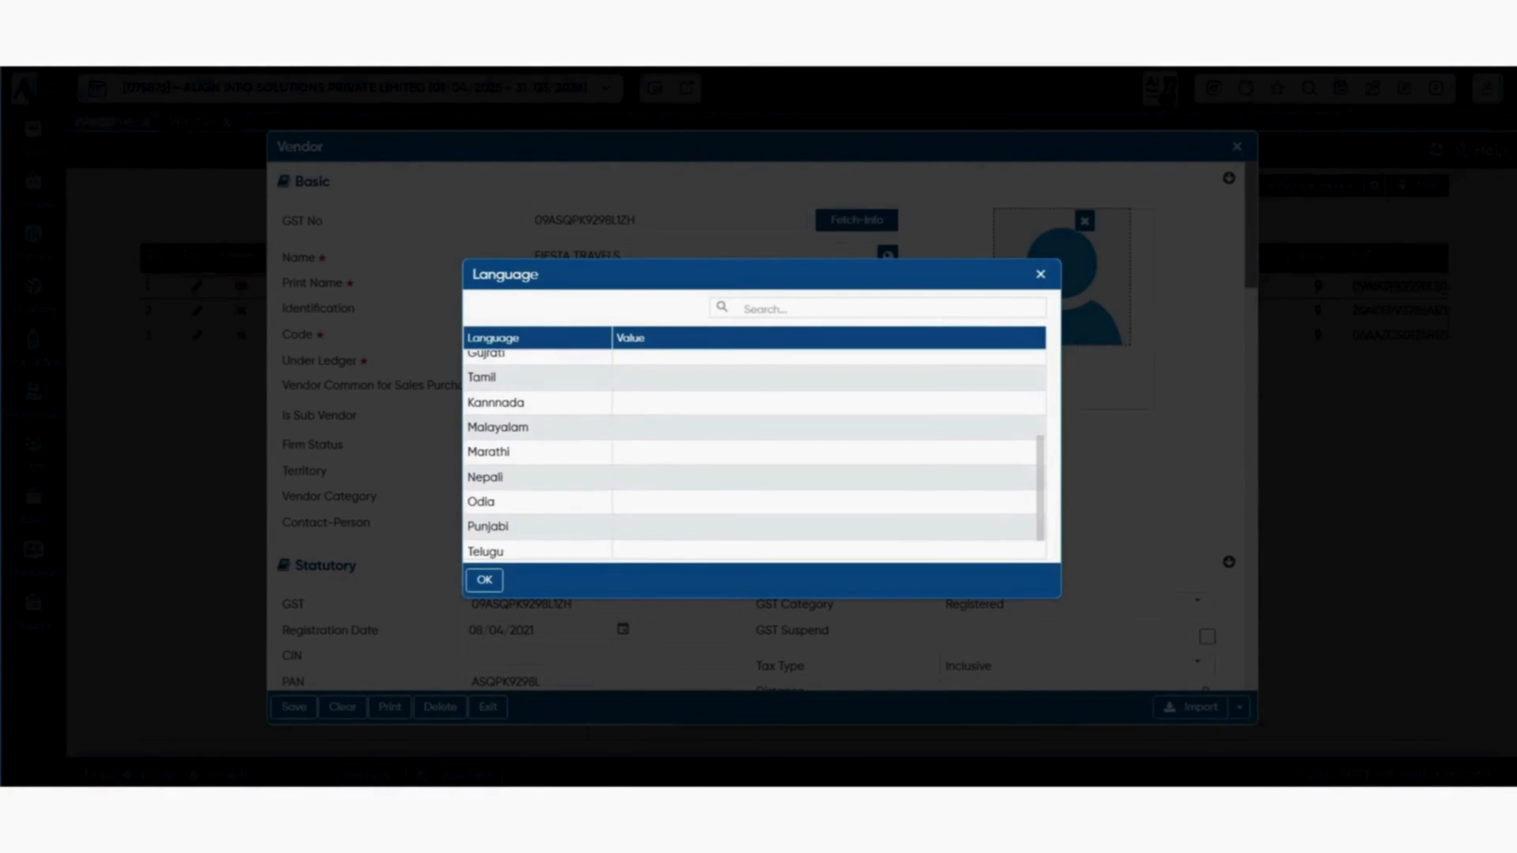
scroll(754, 454, down, 1)
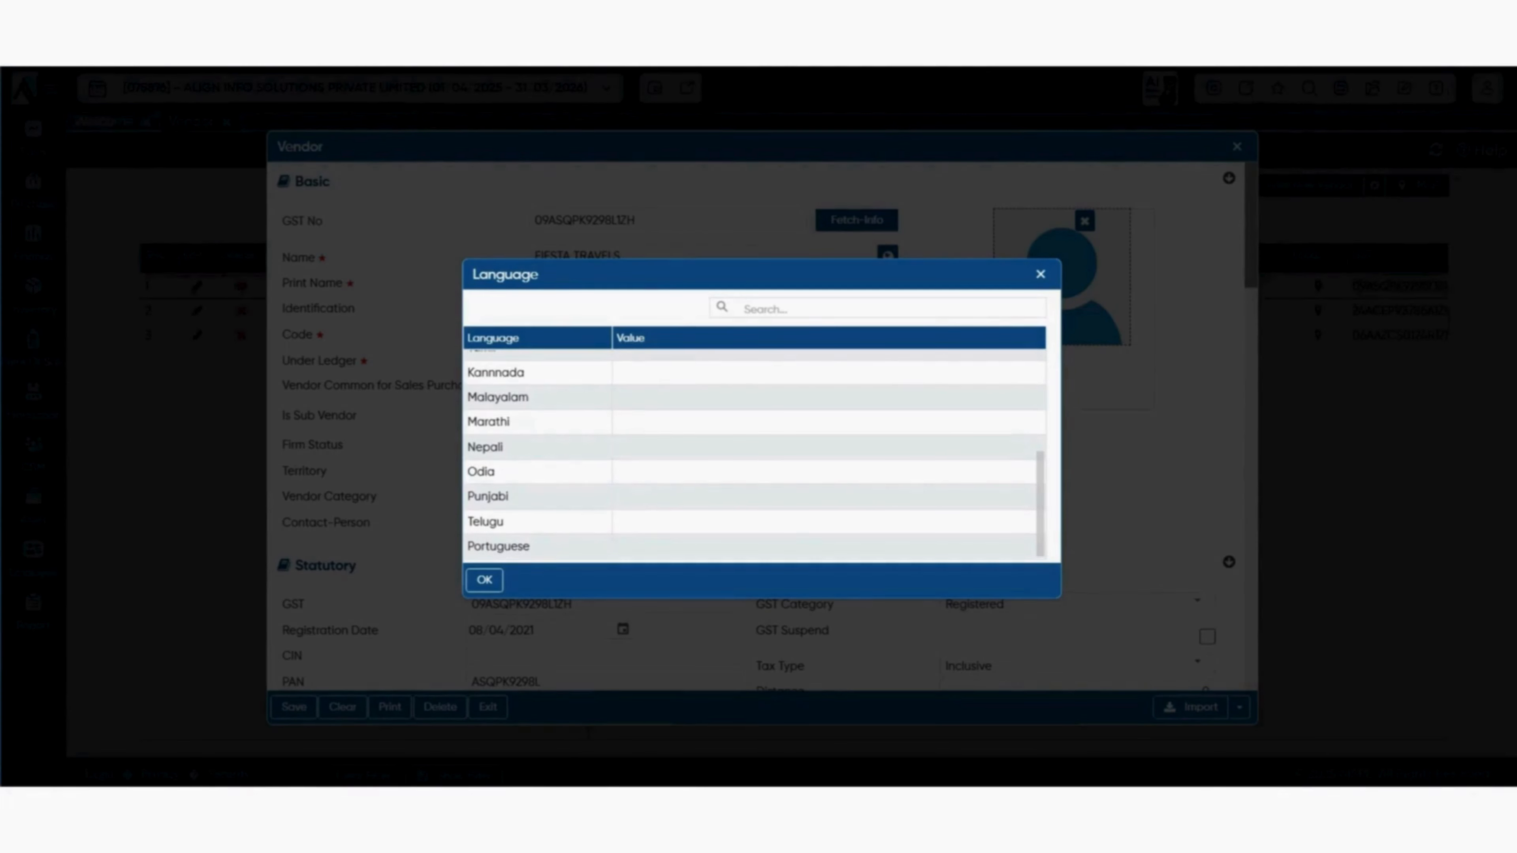
scroll(753, 454, up, 4)
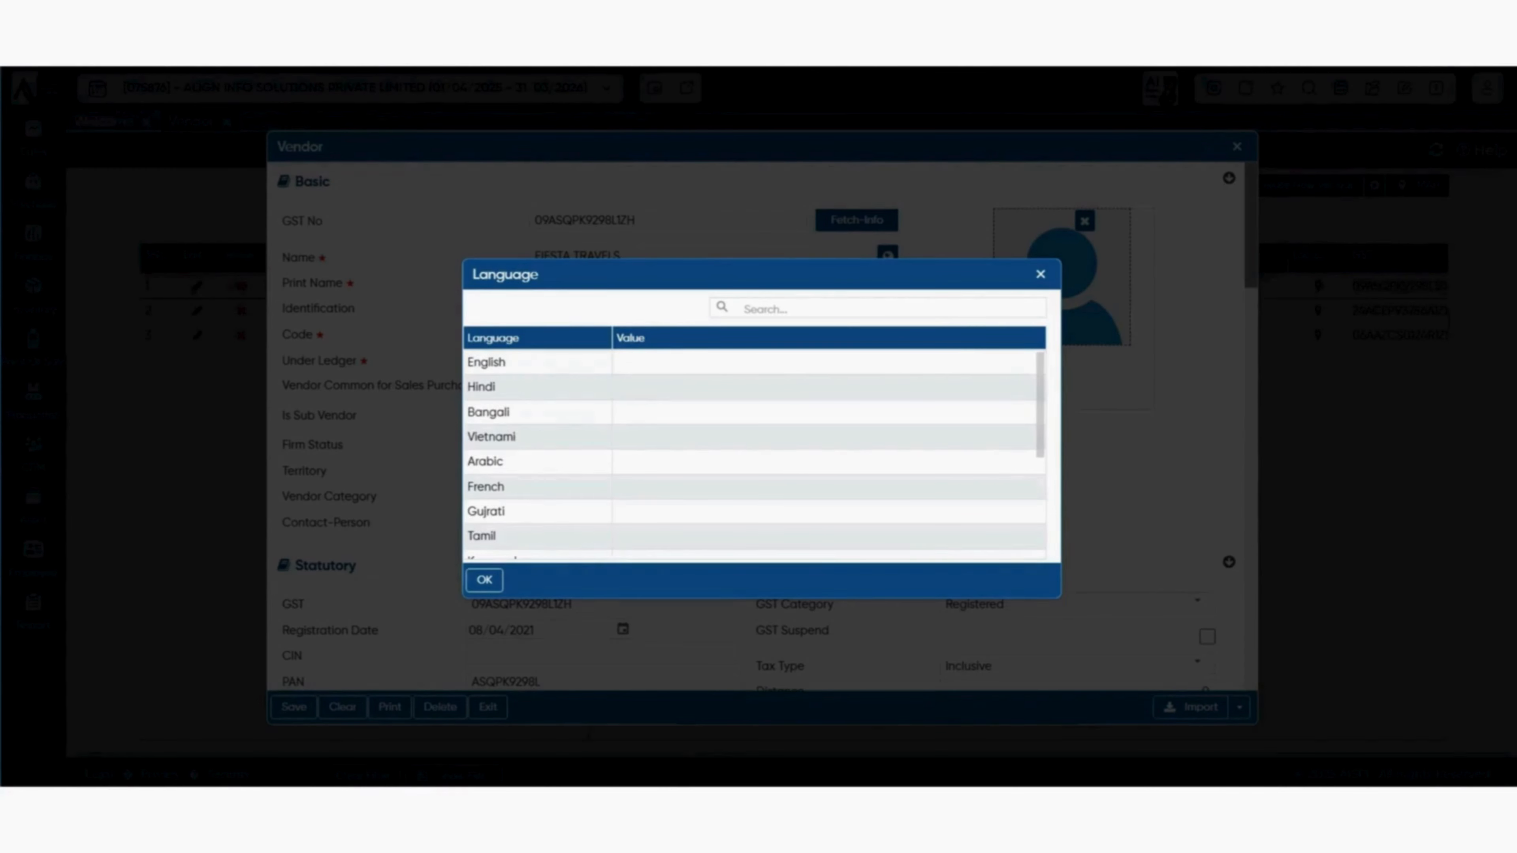
scroll(754, 454, down, 5)
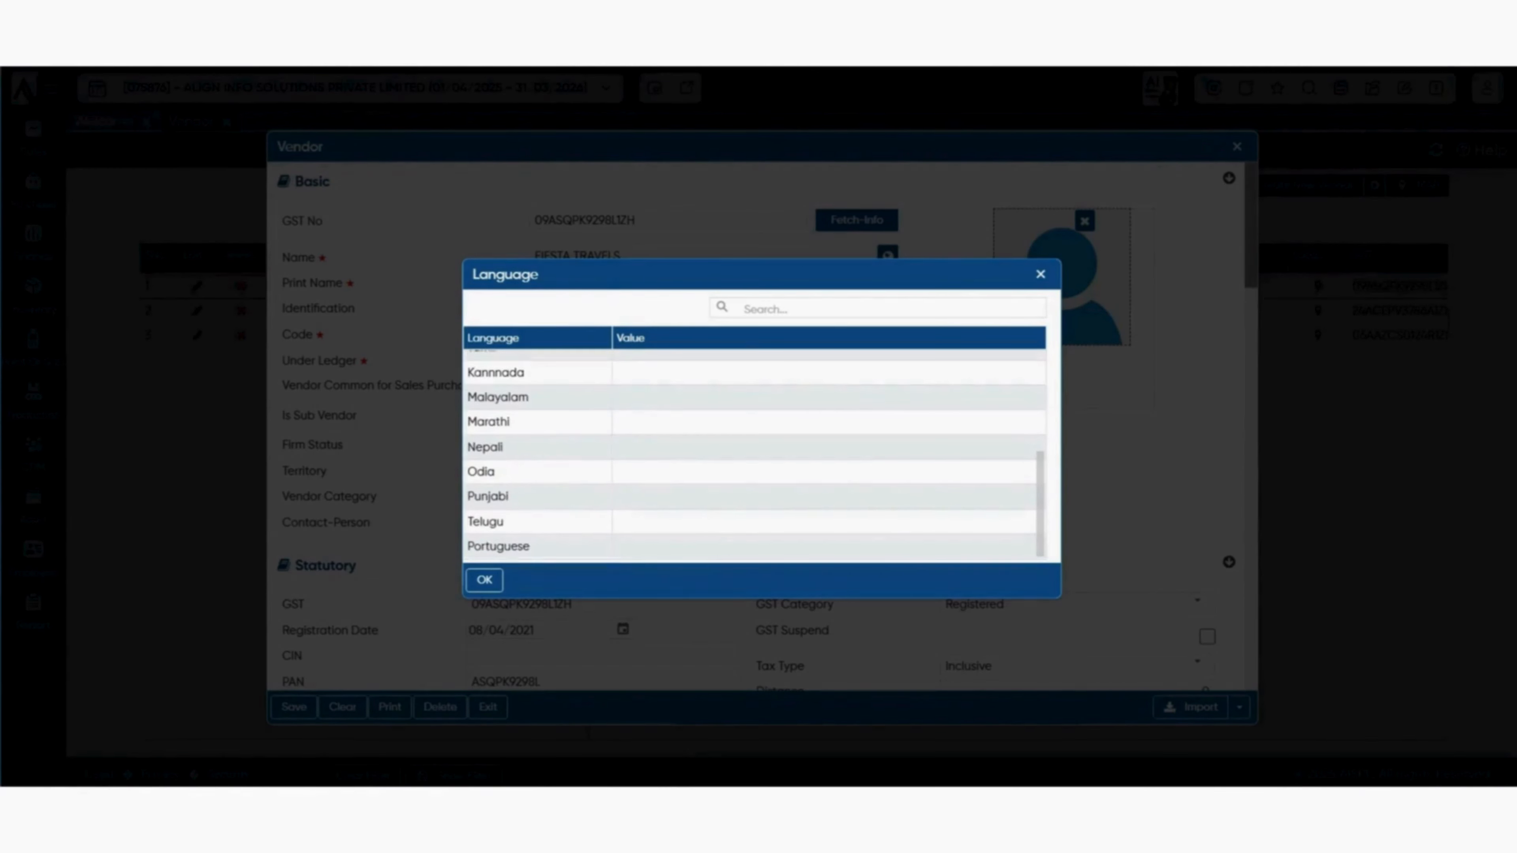
key(Escape)
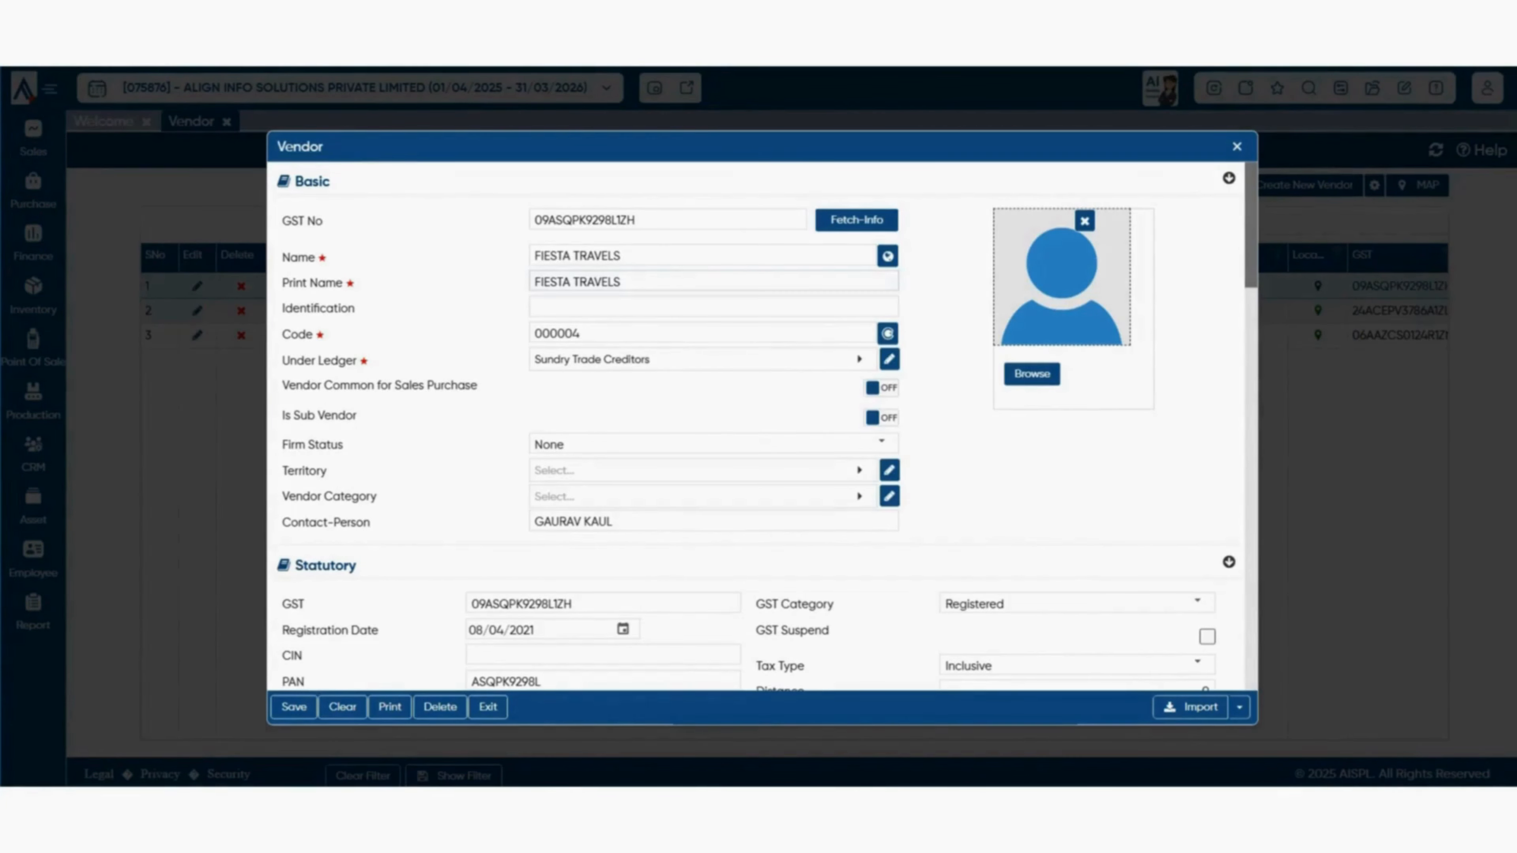
- Replace the vendor's print name FIESTA TRAVELS with 'fiesta'
drag(622, 281, 533, 281)
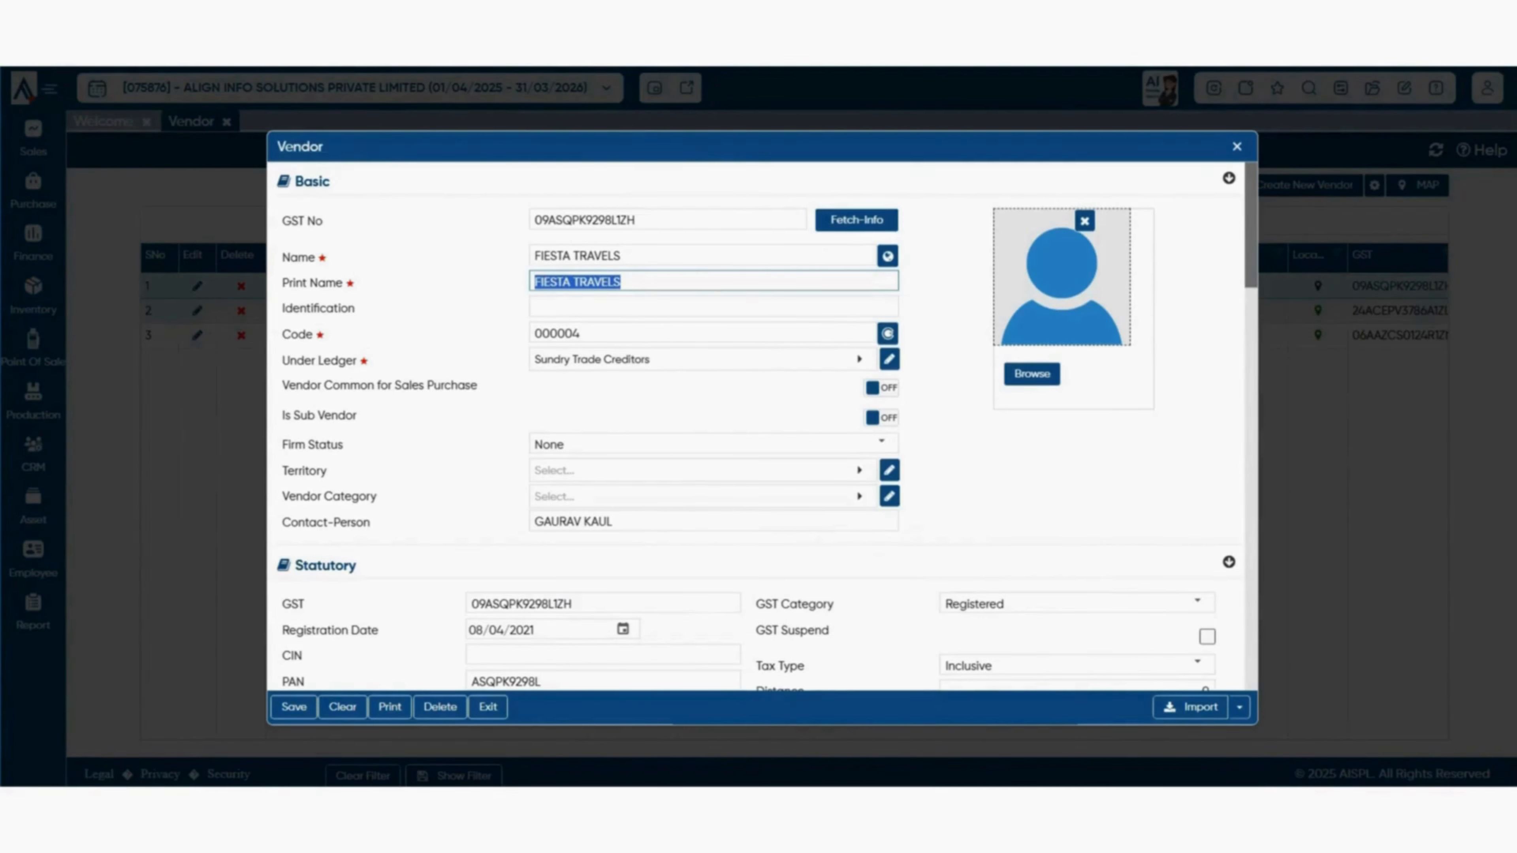
key(BackSpace)
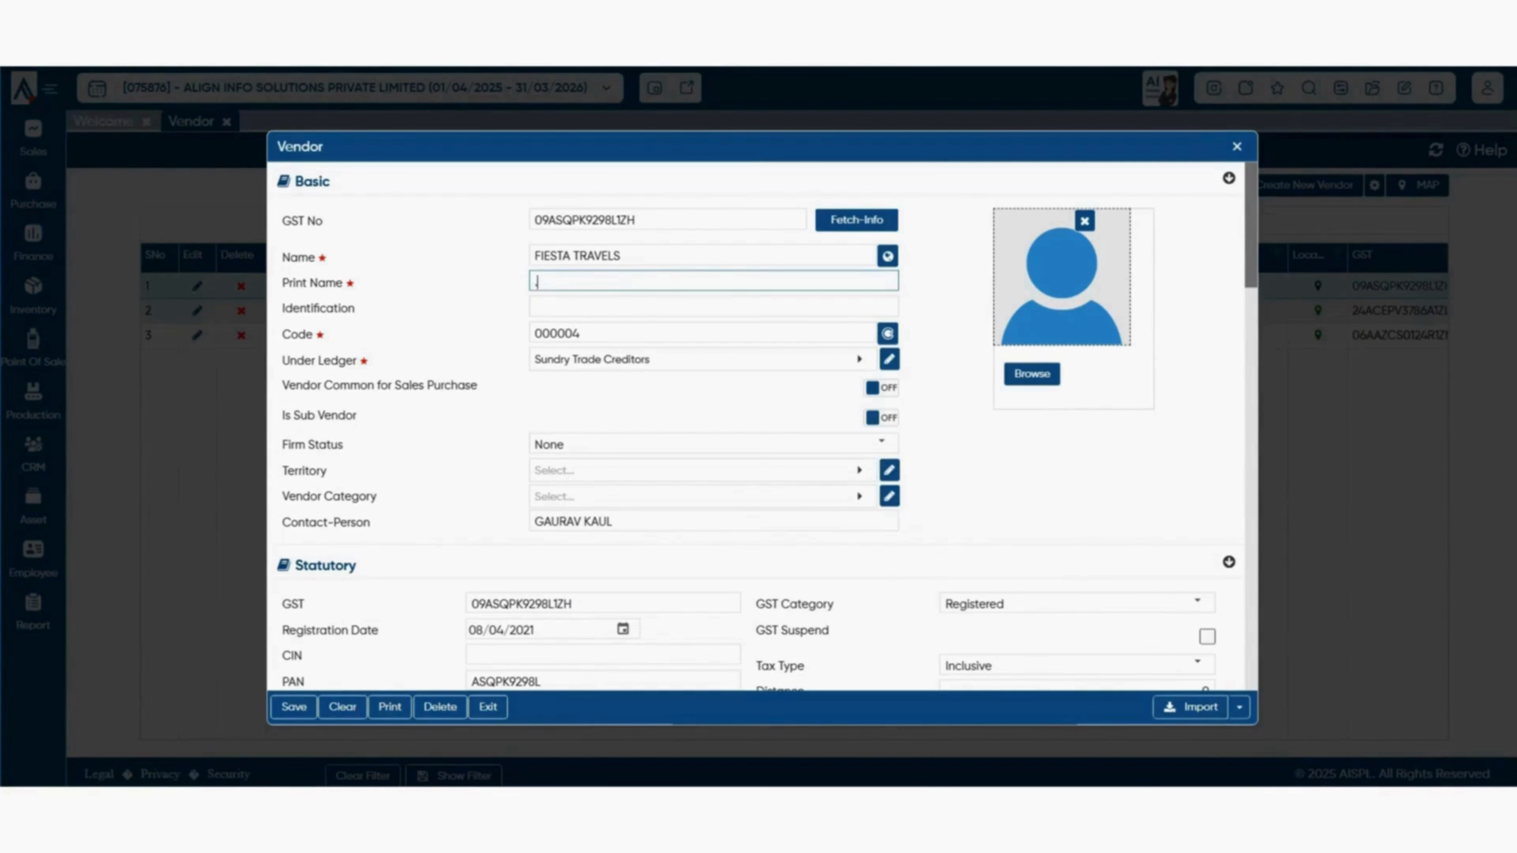
text(fiesta)
click(1015, 472)
double_click(549, 282)
click(1016, 472)
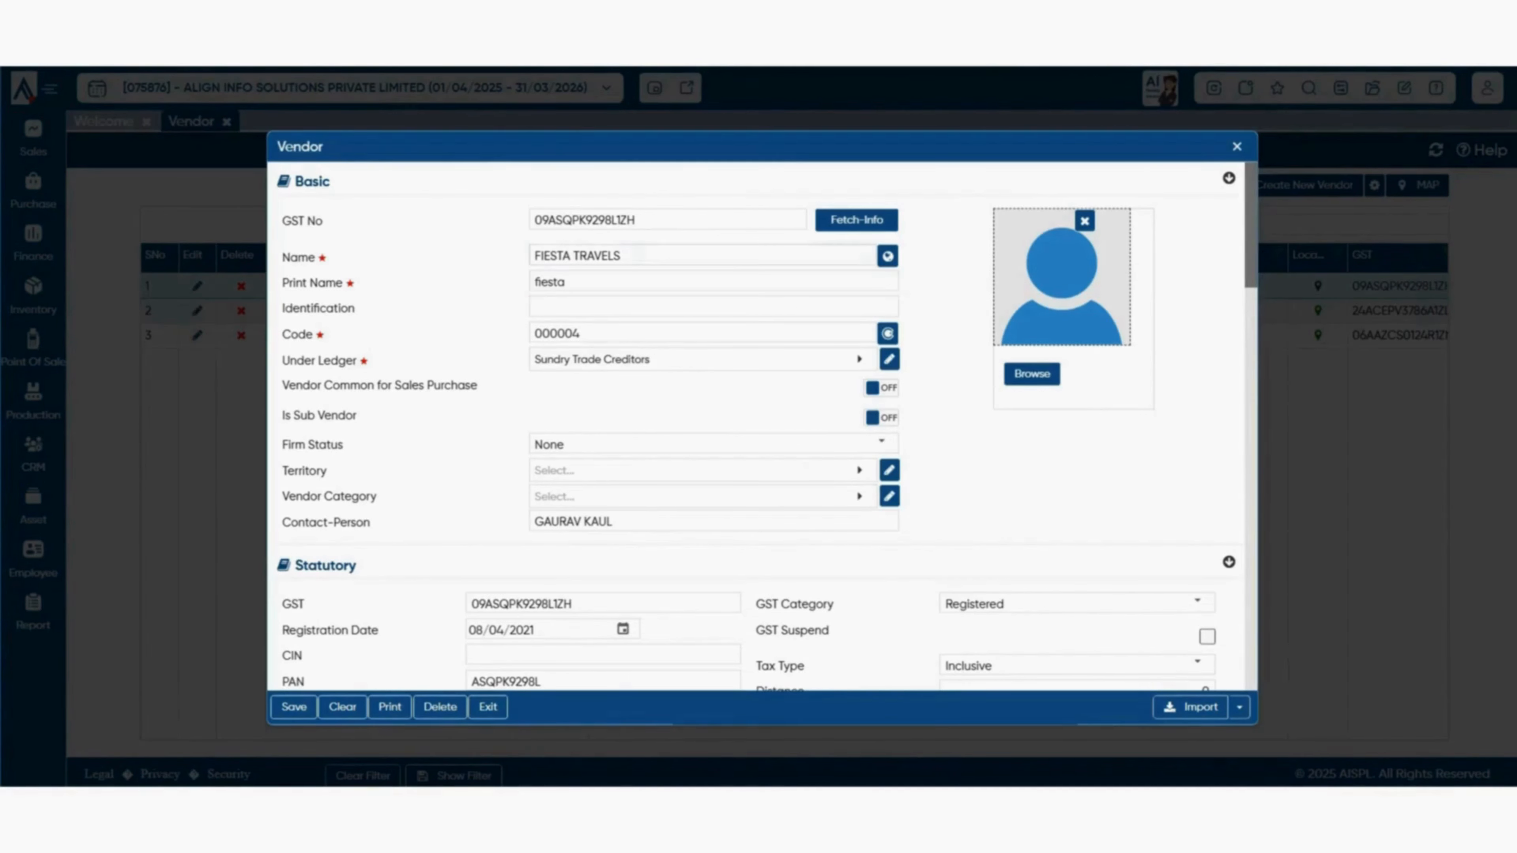
- Check the Name, Identification and Code fields and view the four creditor ledgers for Under Ledger
click(639, 256)
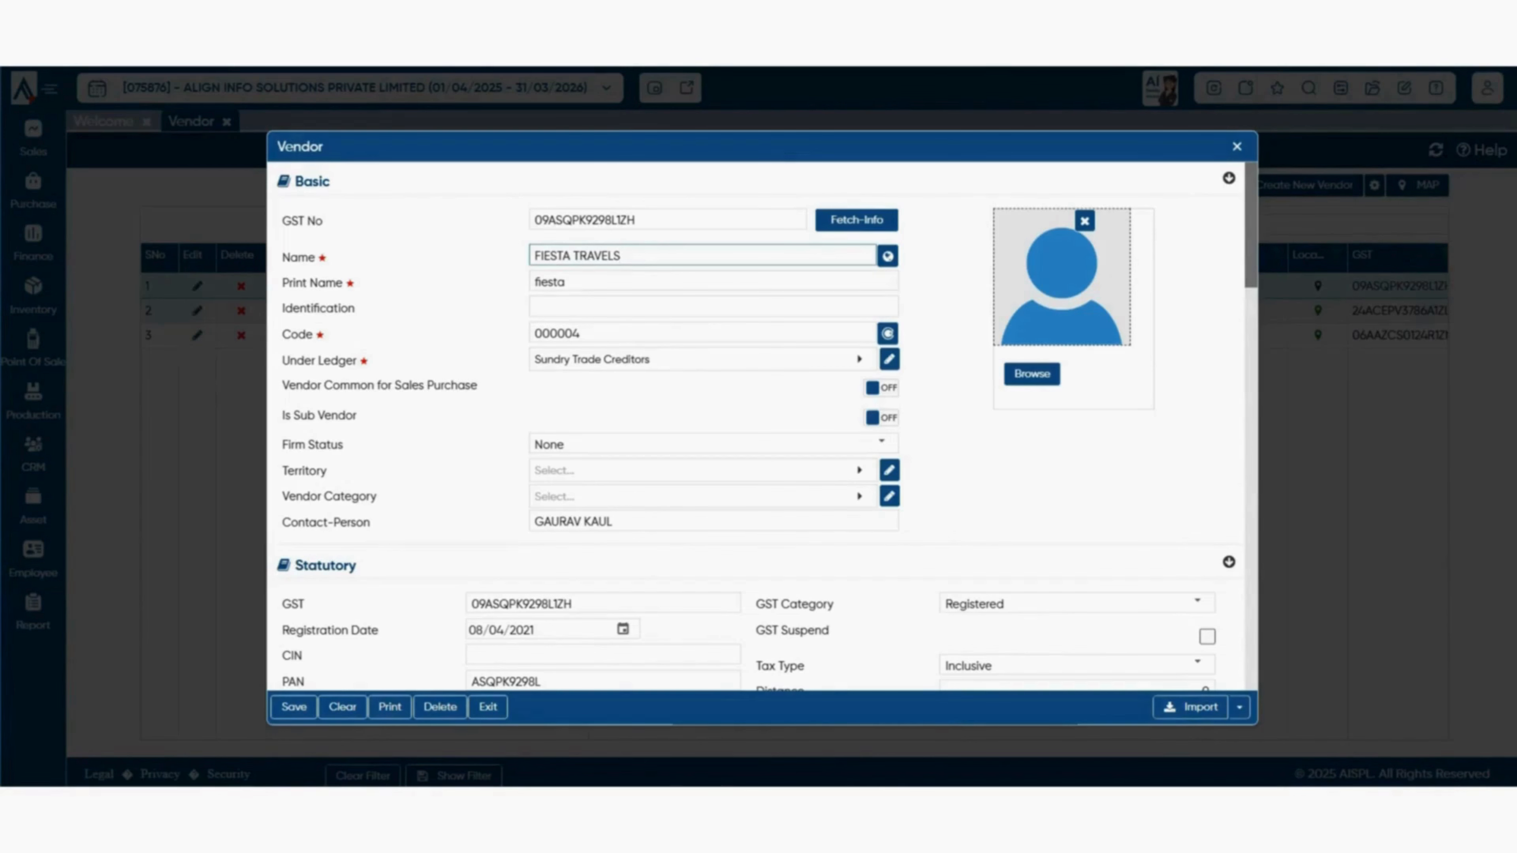
click(1015, 472)
click(713, 307)
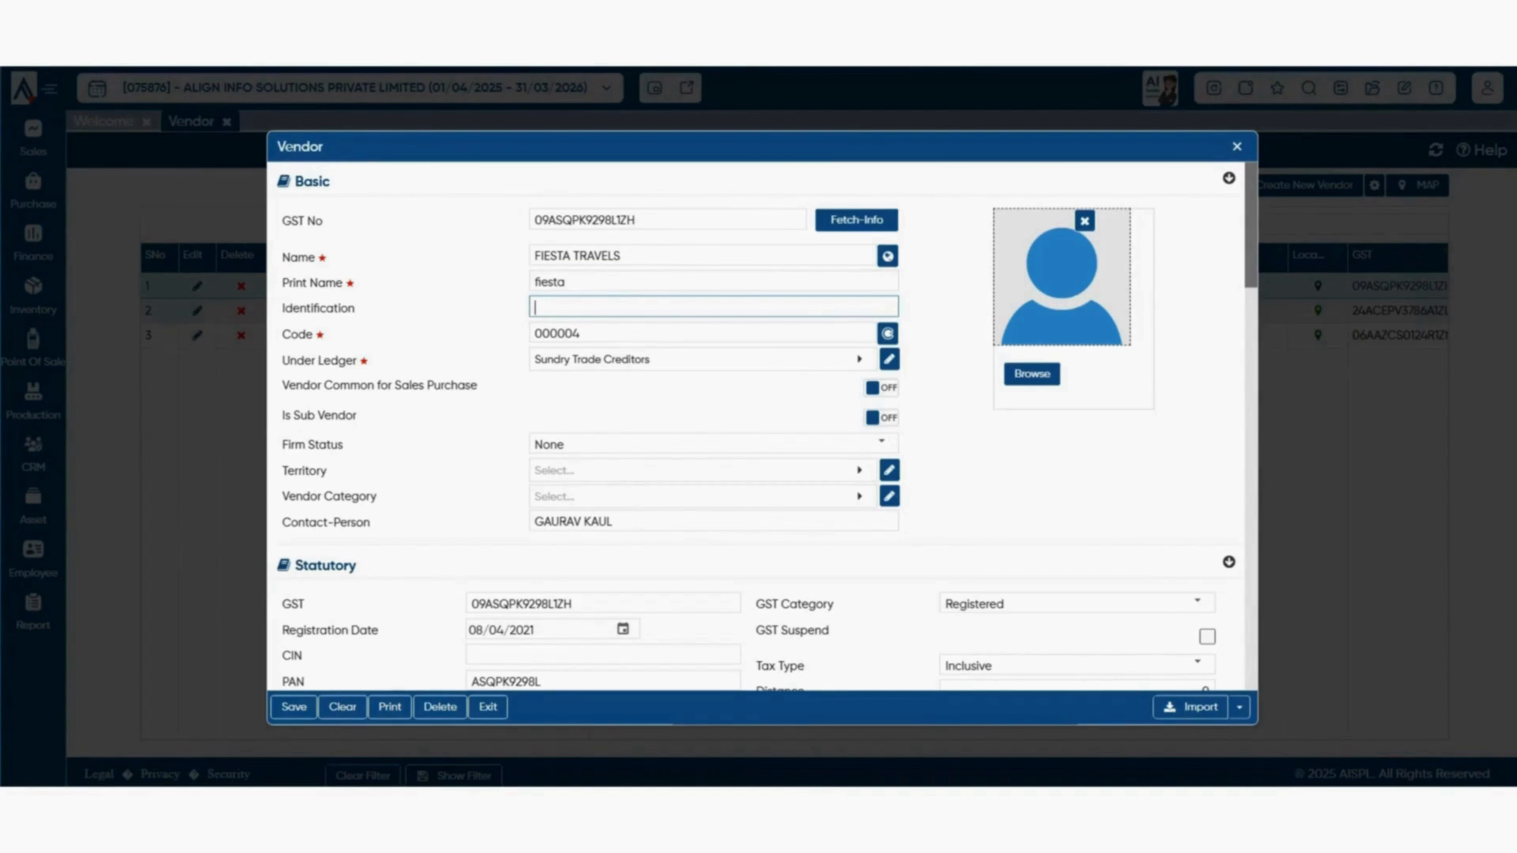
click(579, 333)
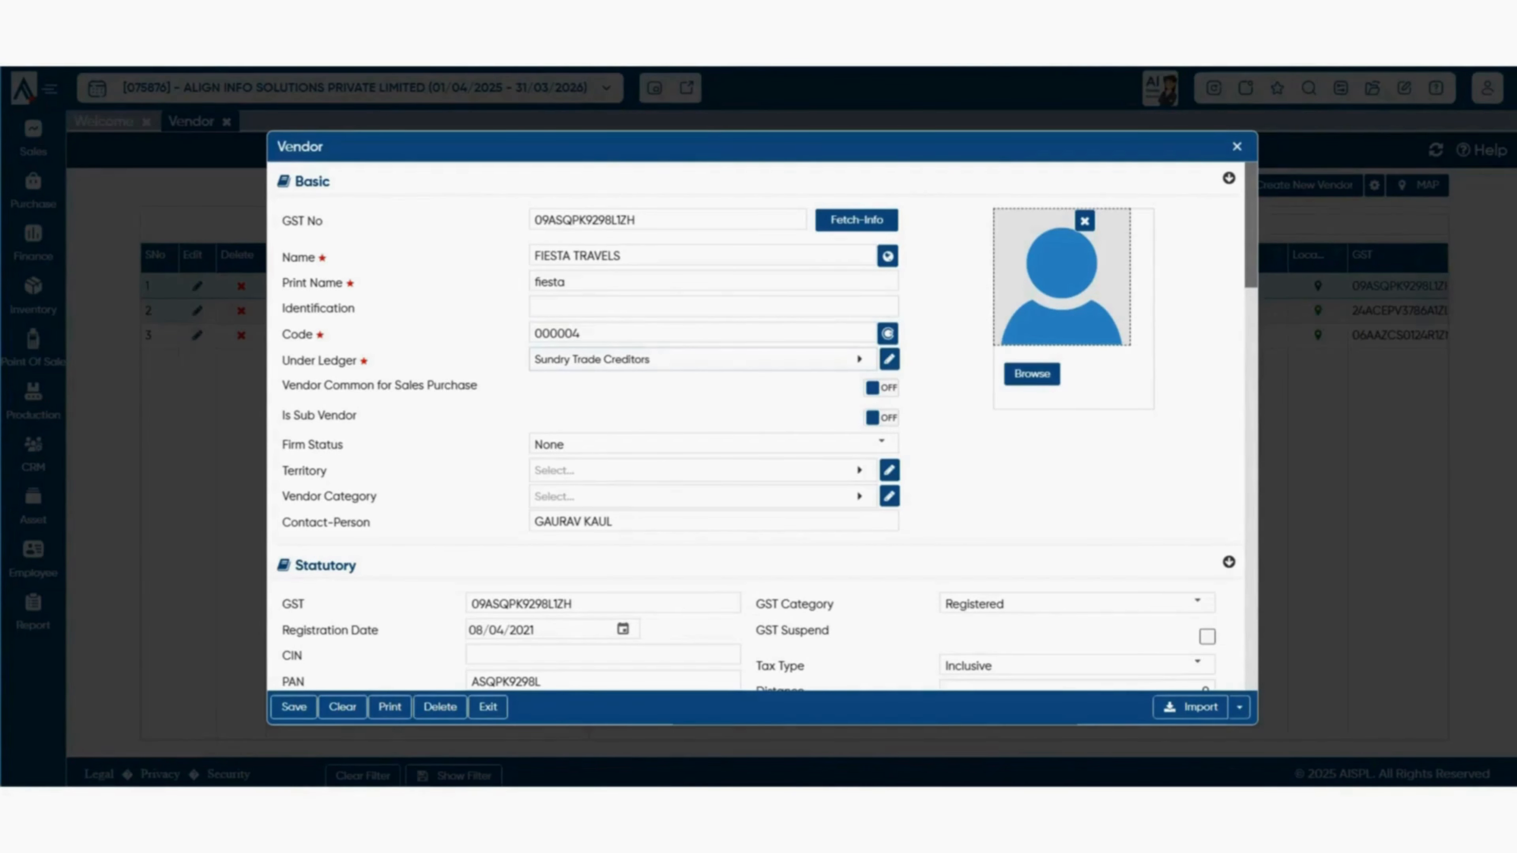
click(704, 359)
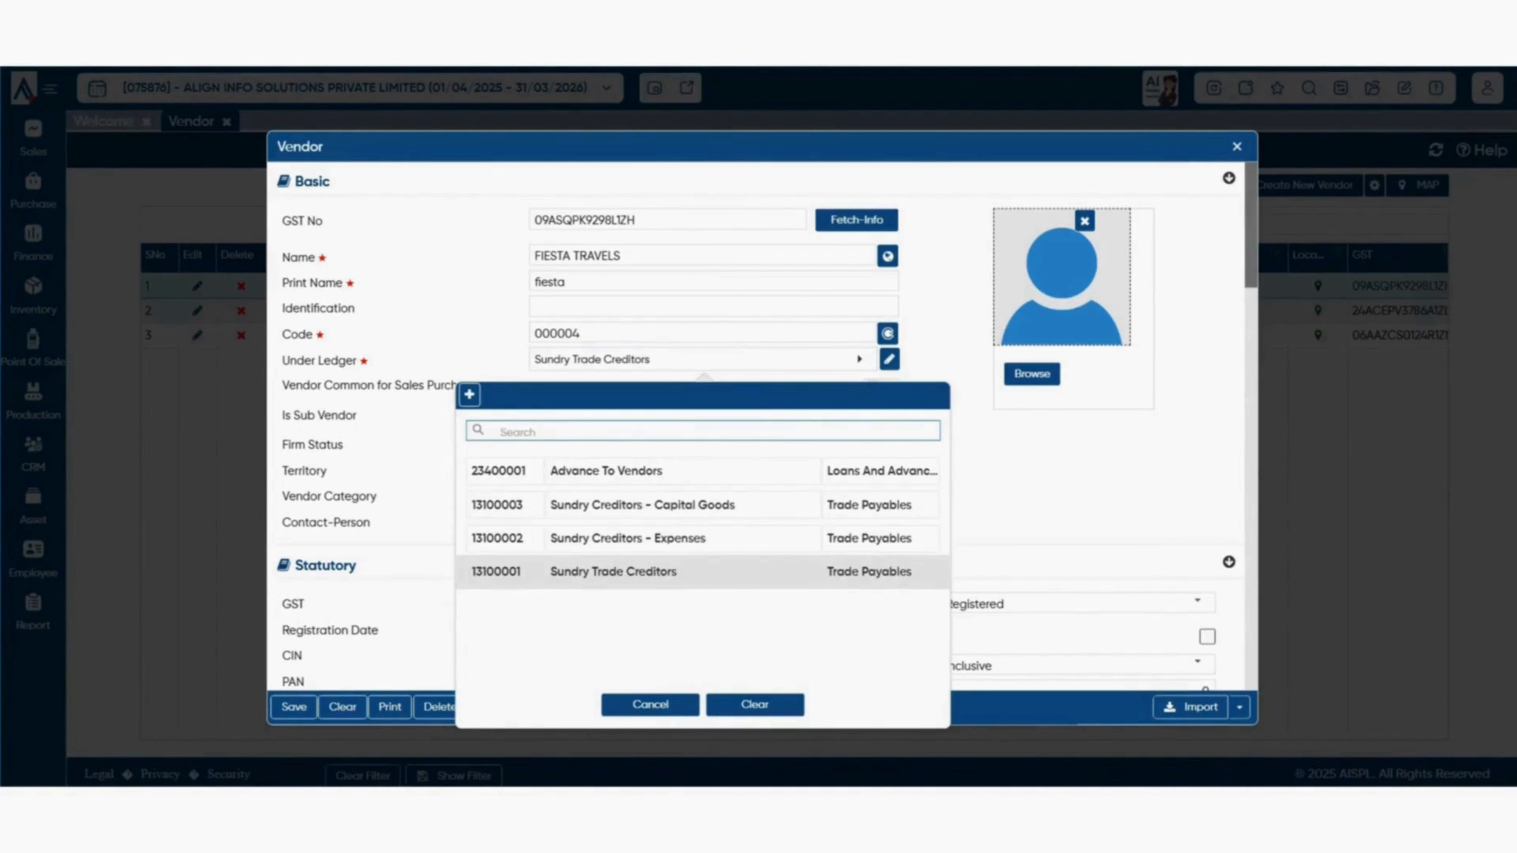
- Keep Sundry Trade Creditors as Under Ledger and leave Vendor Common for Sales Purchase off
key(Escape)
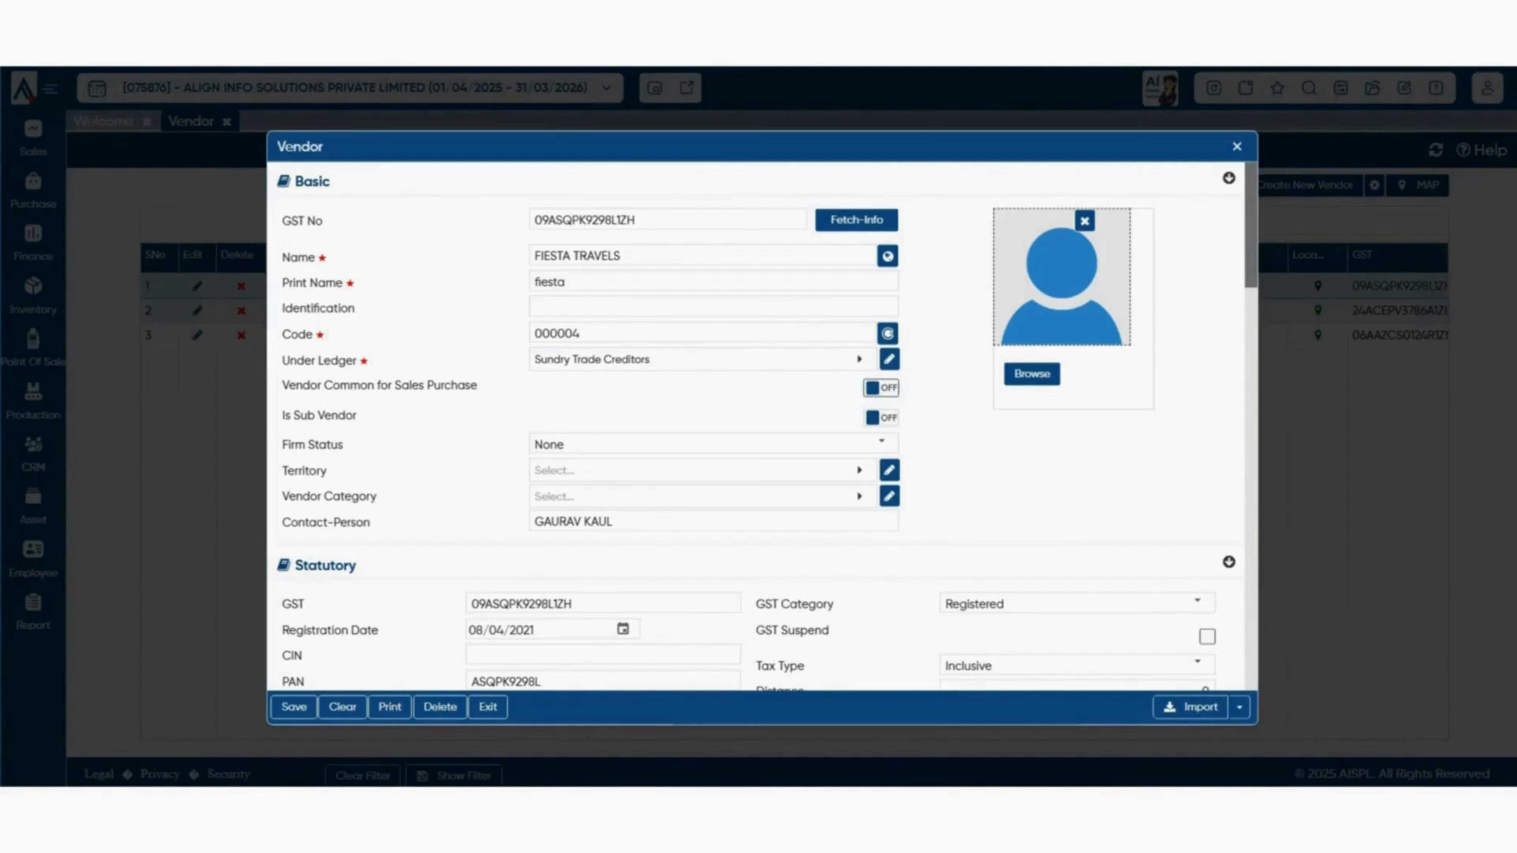
click(881, 388)
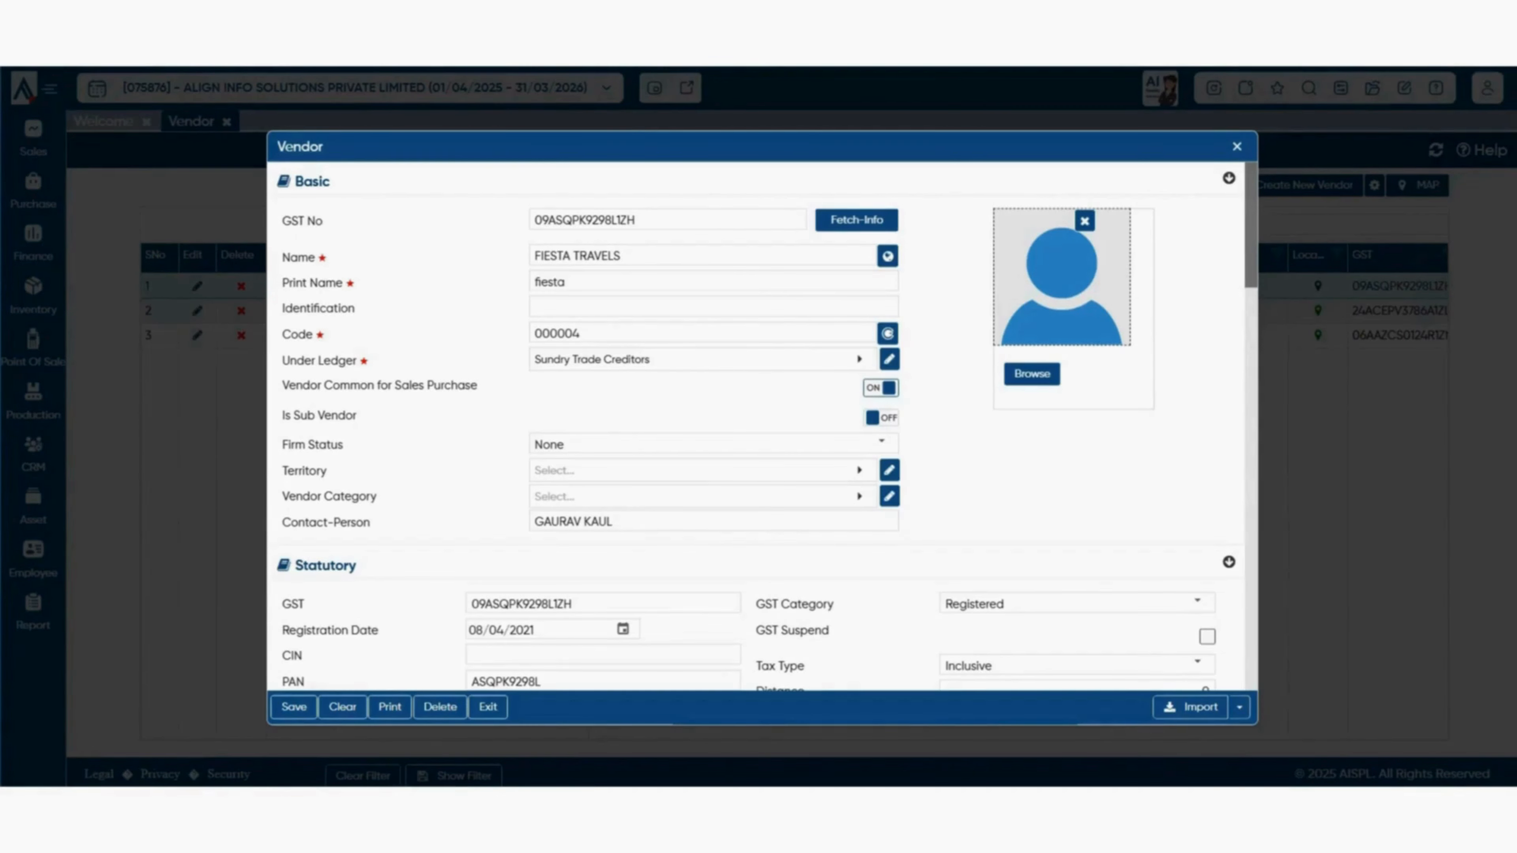
click(881, 388)
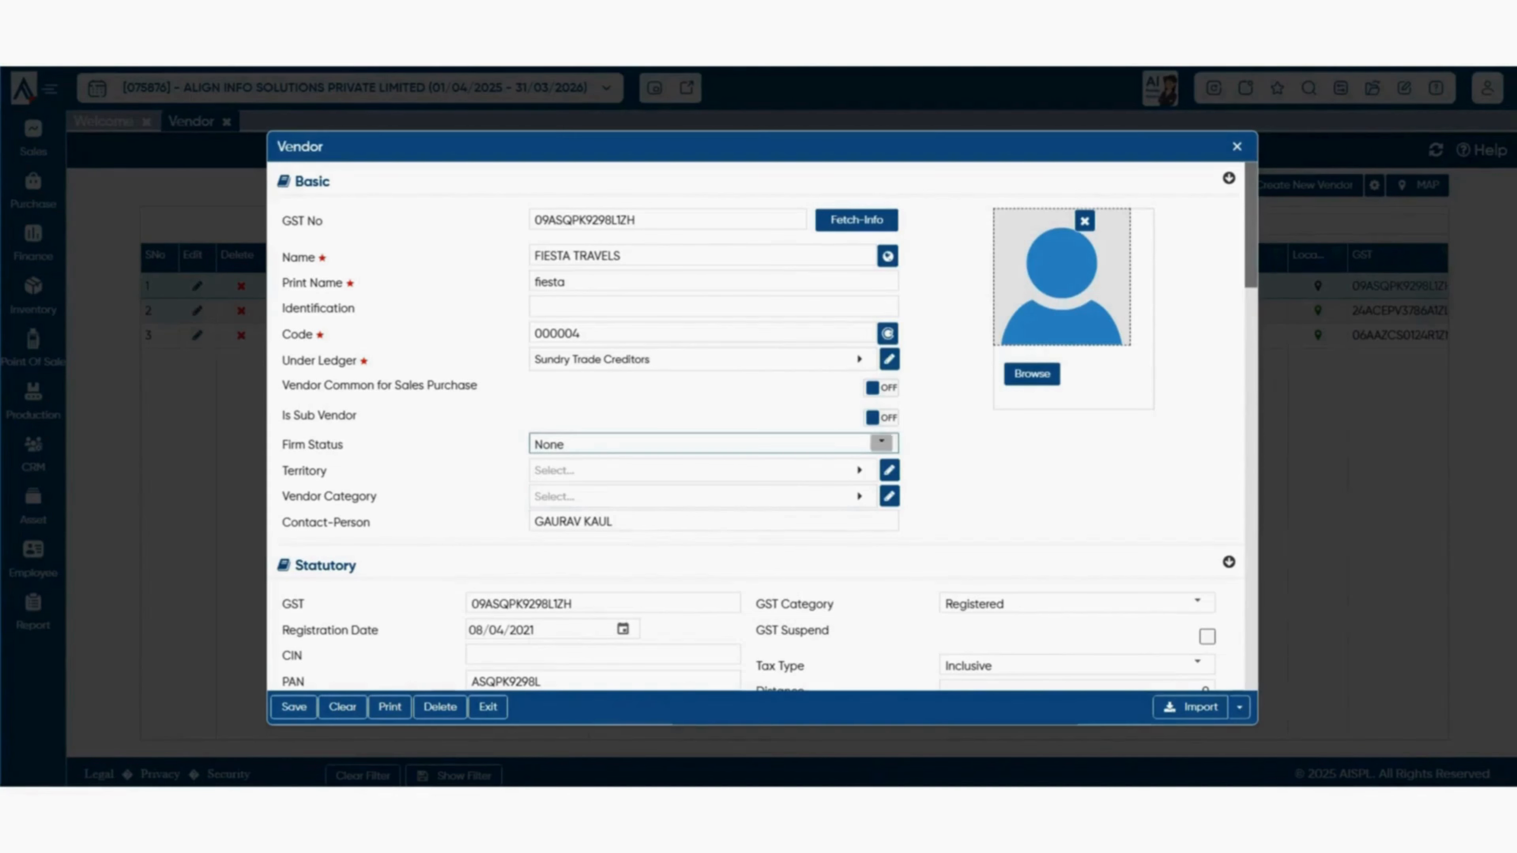
click(881, 442)
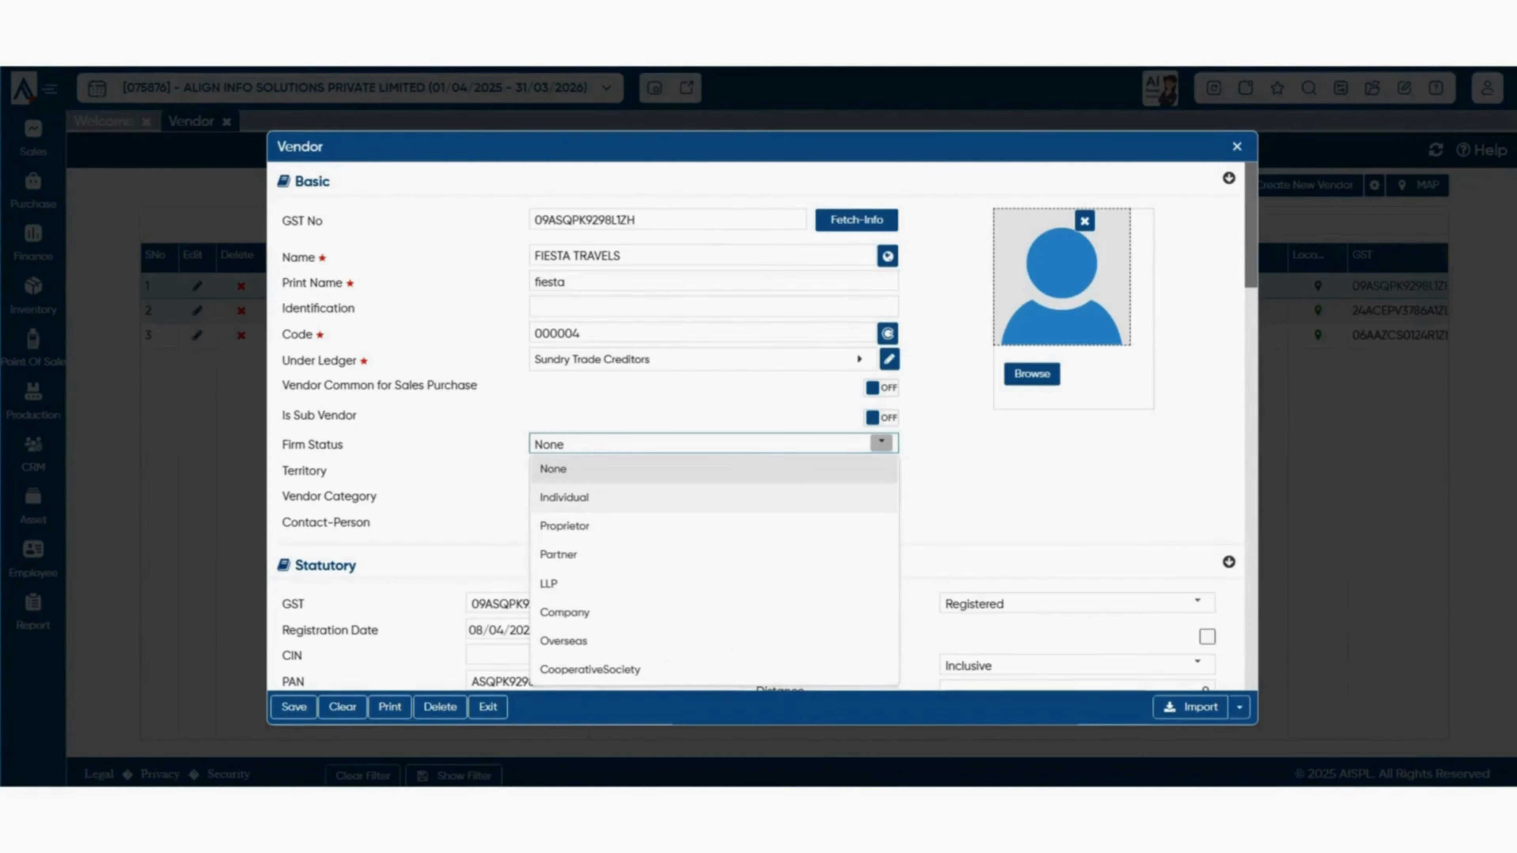
right_click(654, 505)
click(650, 502)
right_click(535, 505)
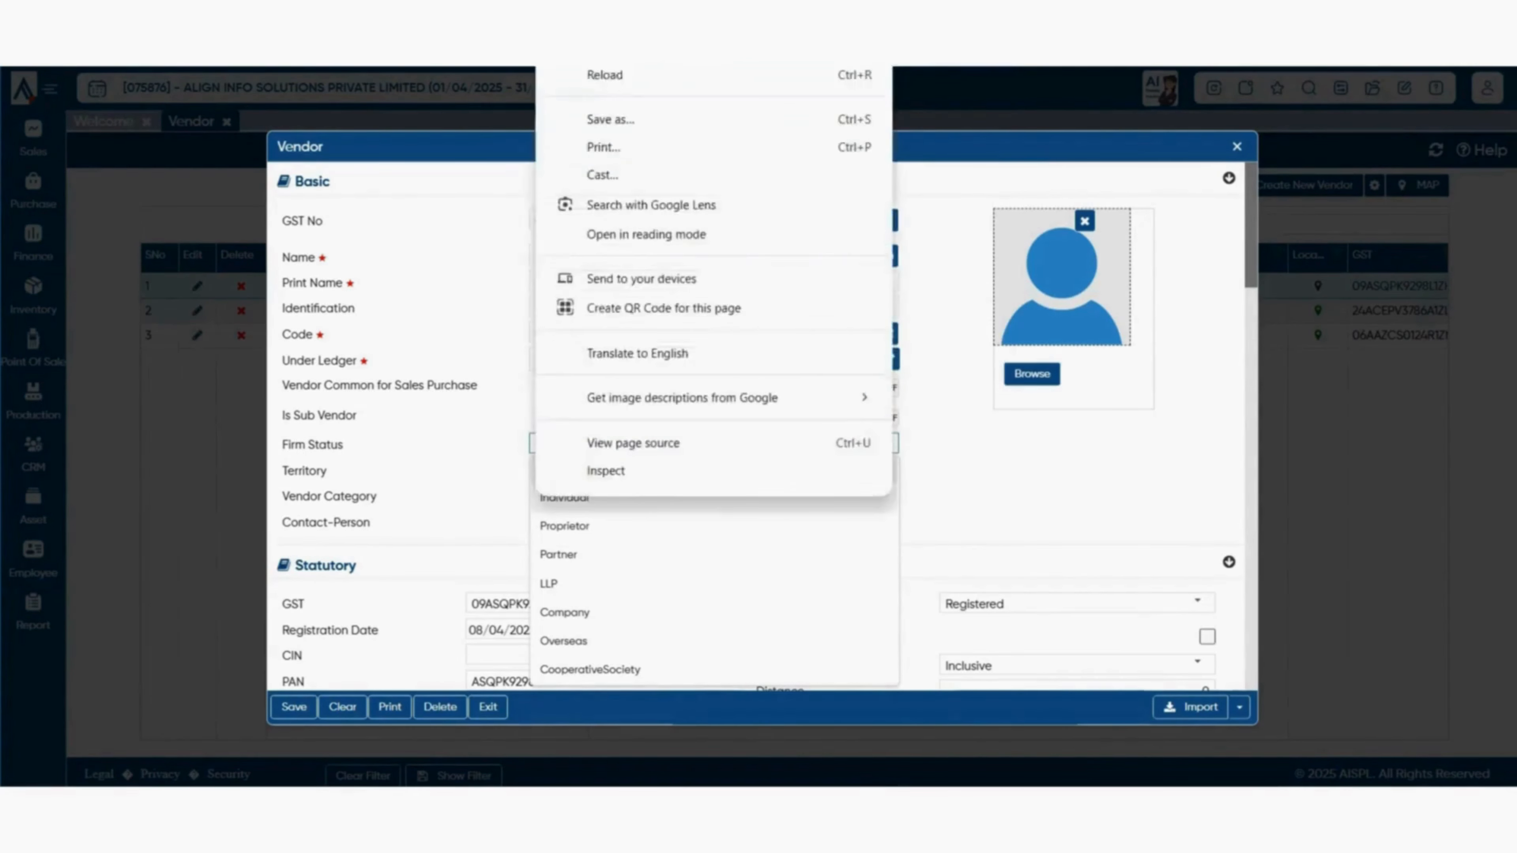
click(534, 505)
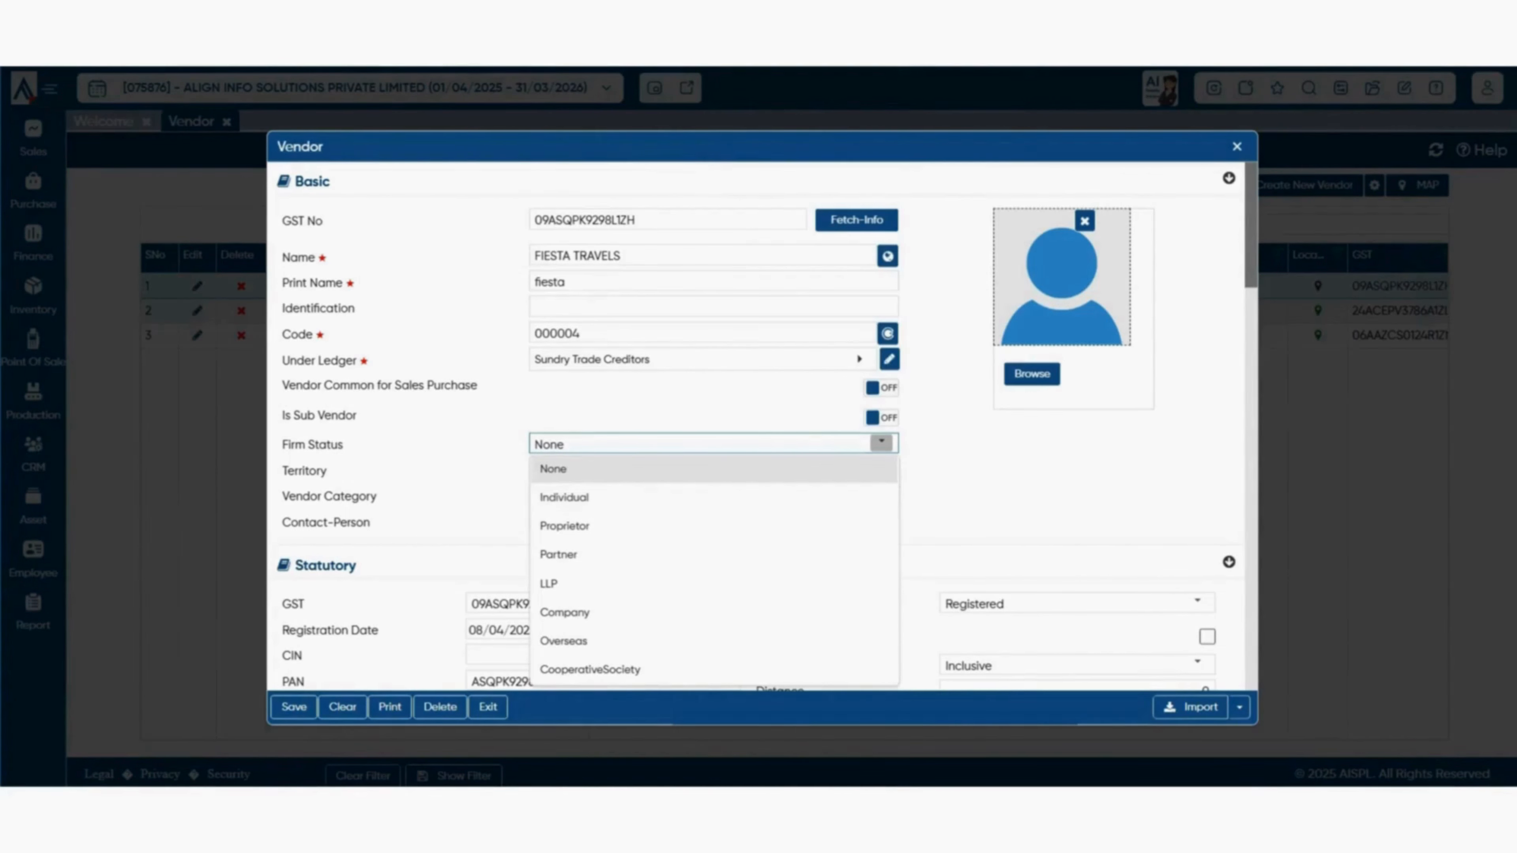
right_click(622, 554)
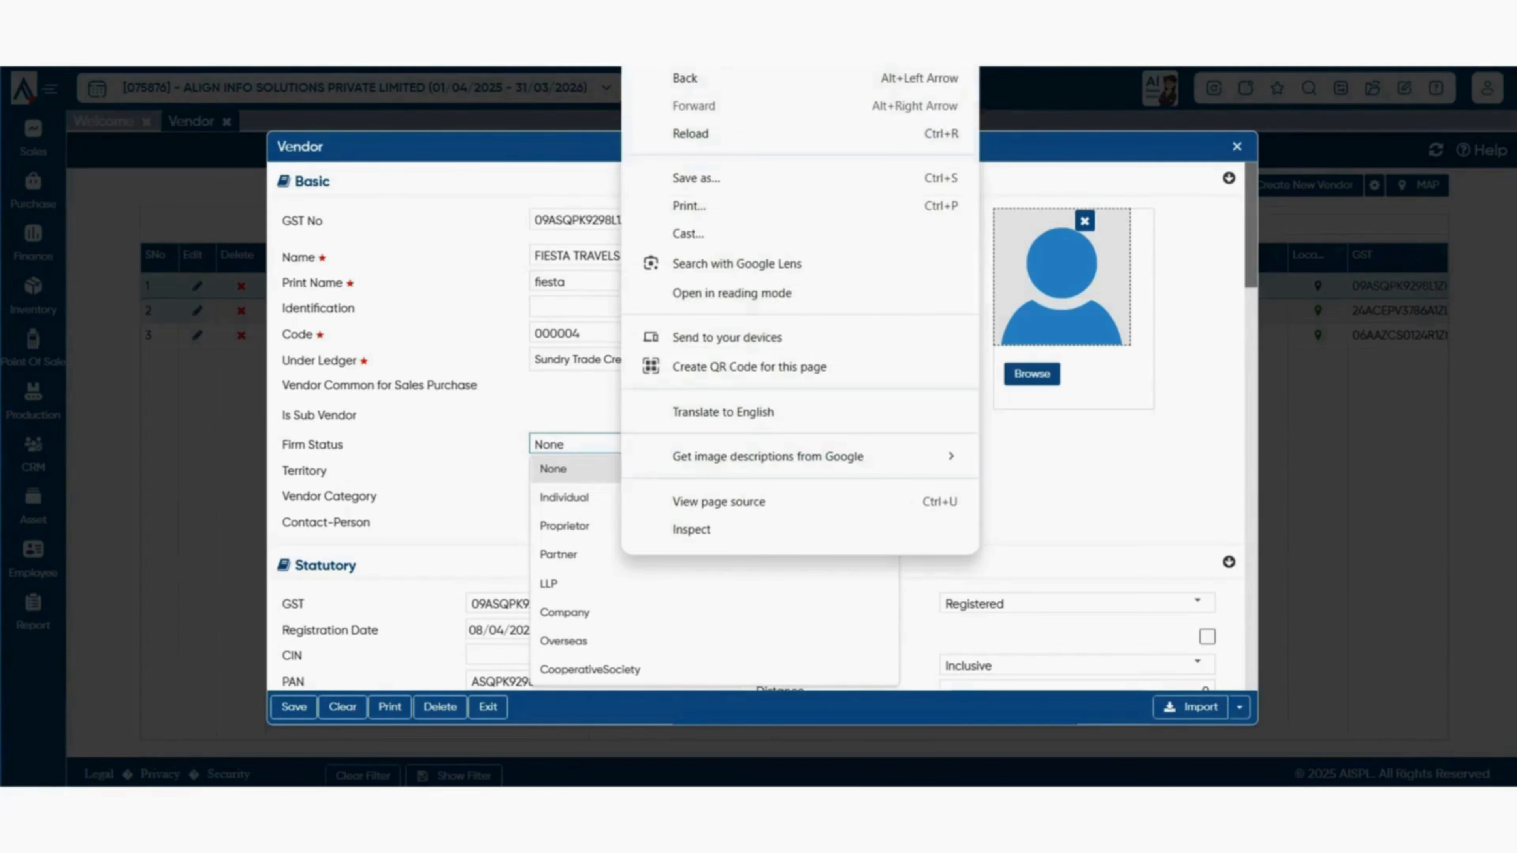
key(Escape)
key(Escape)
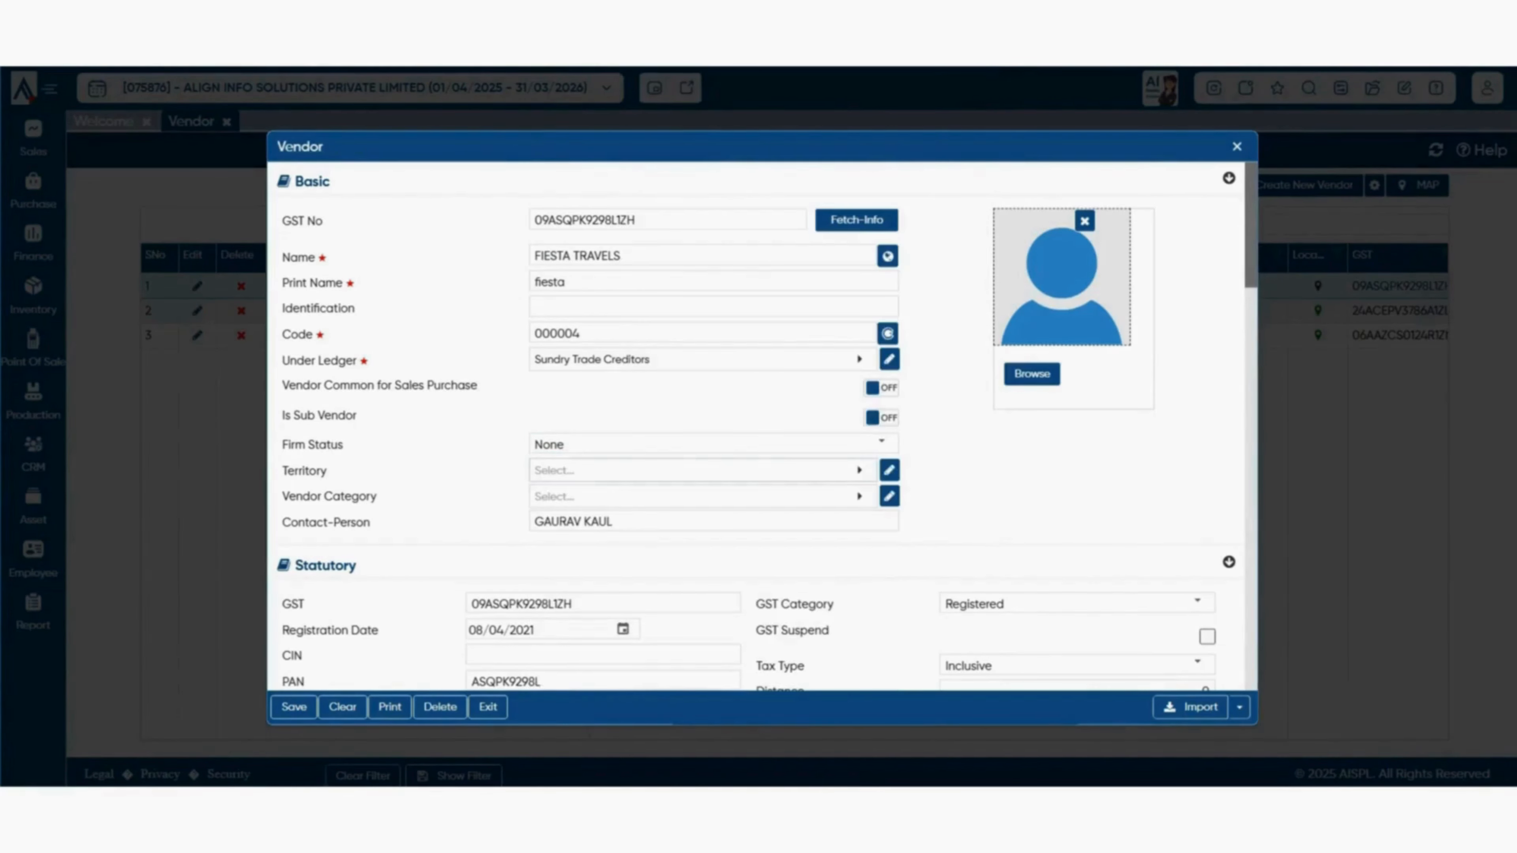
click(703, 471)
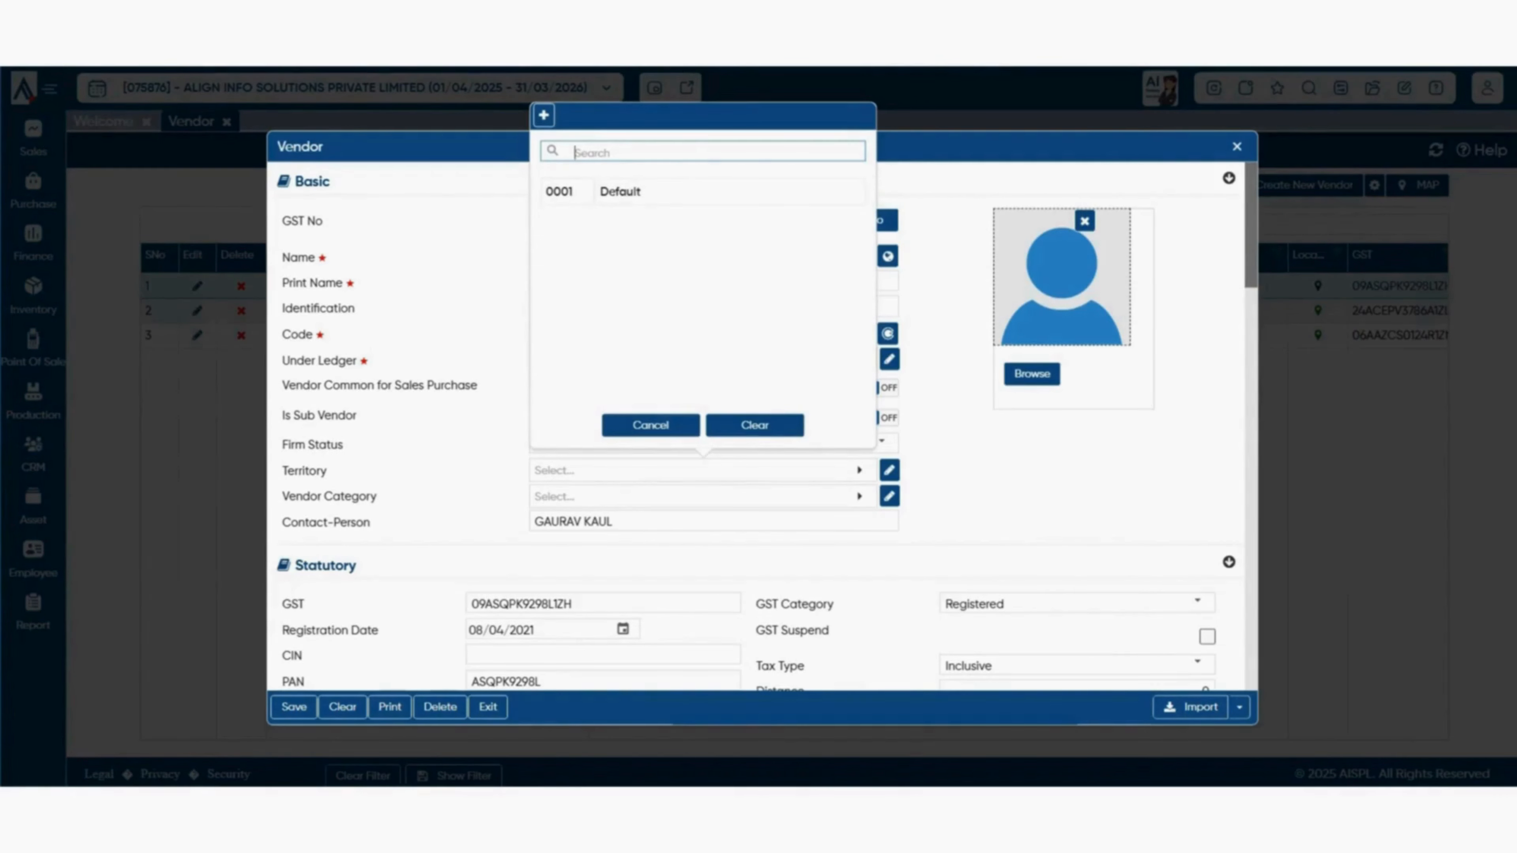
click(543, 116)
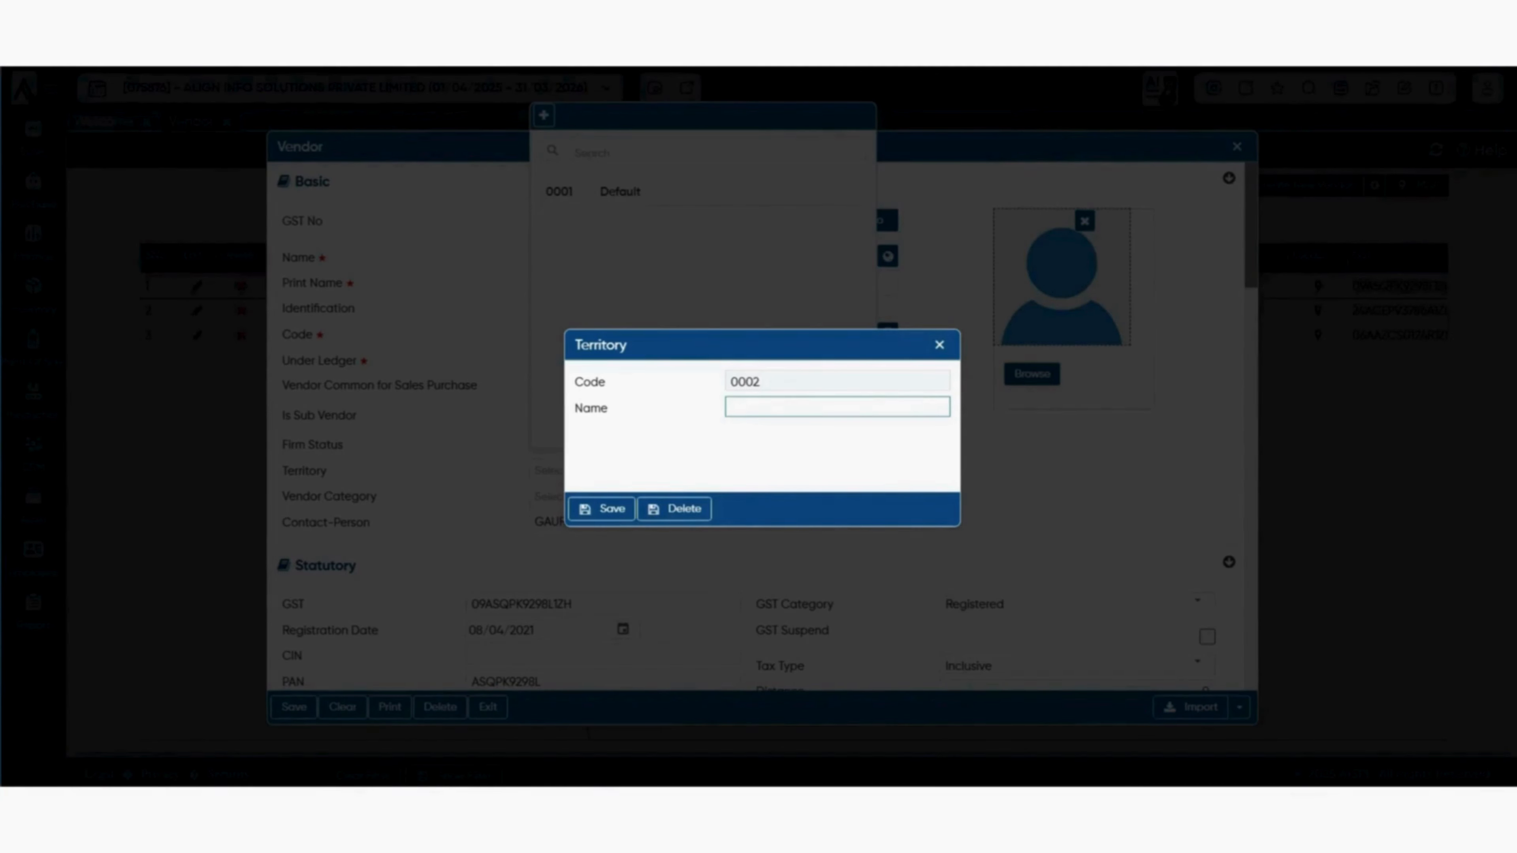
key(Escape)
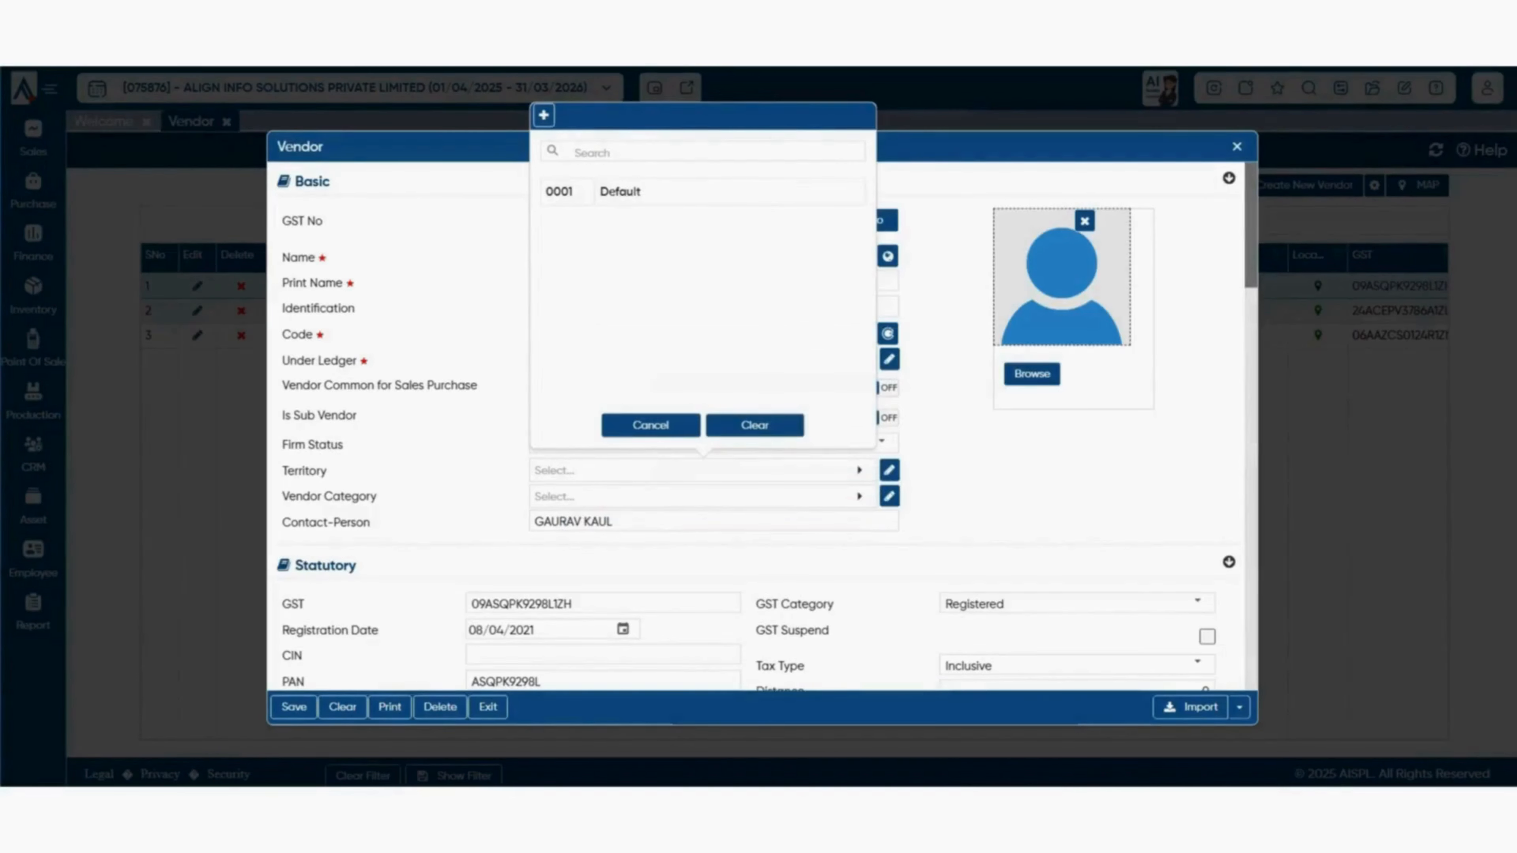
key(Escape)
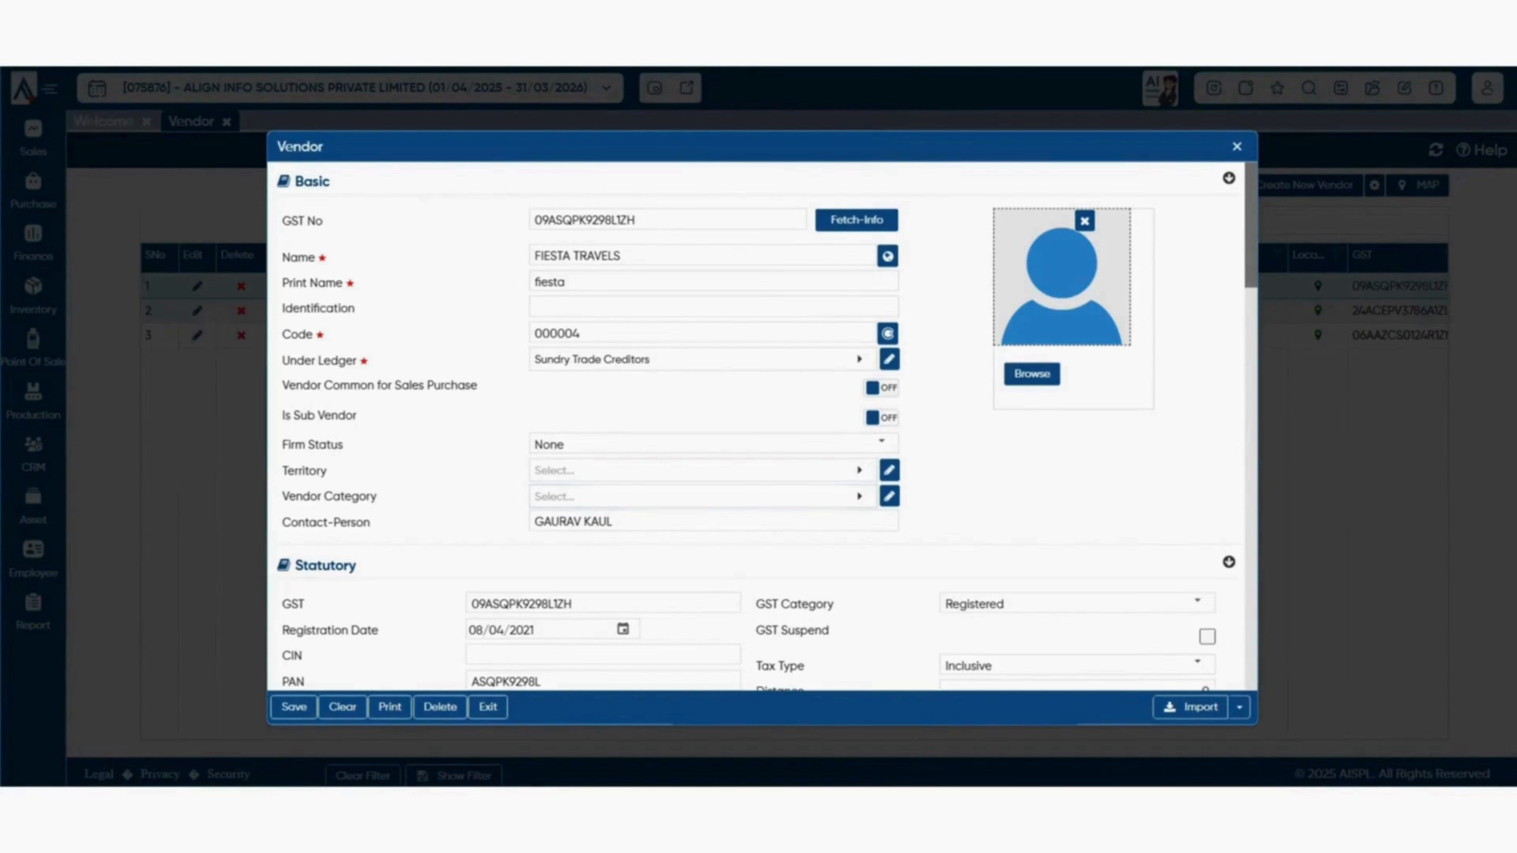
click(702, 496)
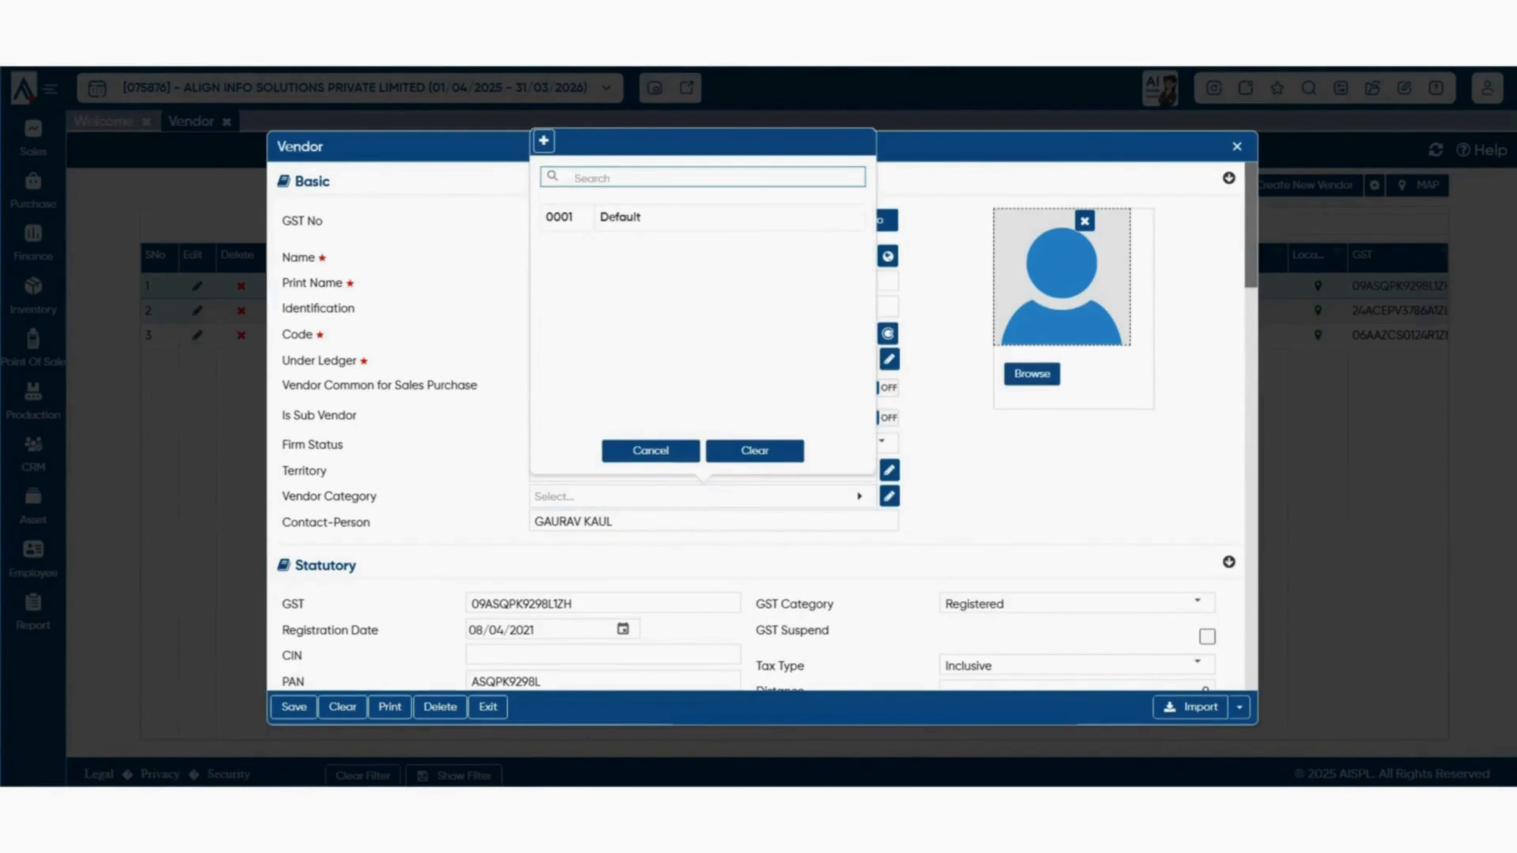
click(651, 451)
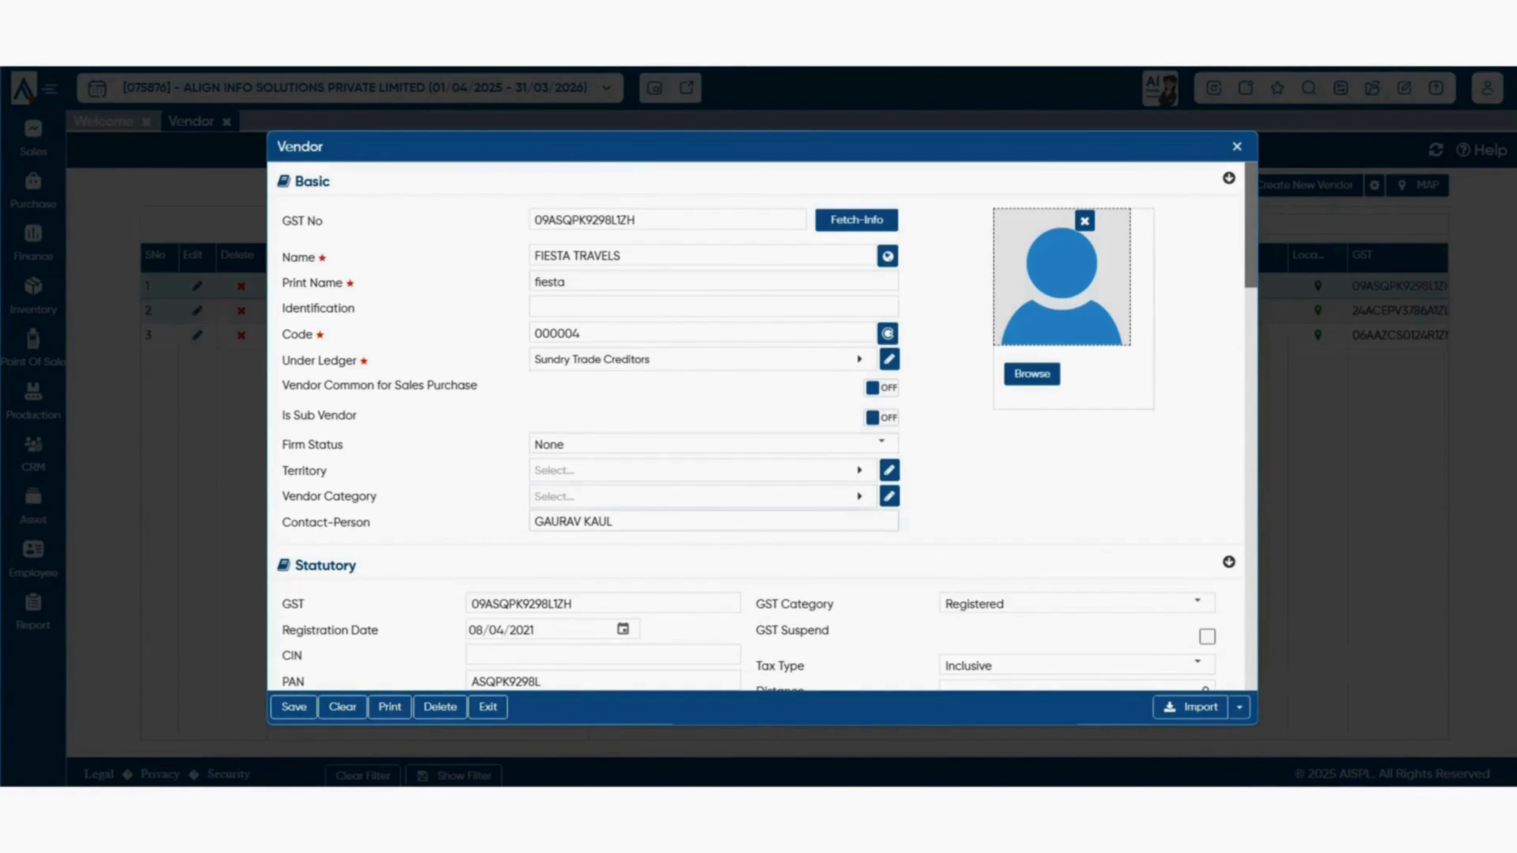
click(613, 522)
scroll(756, 427, down, 1)
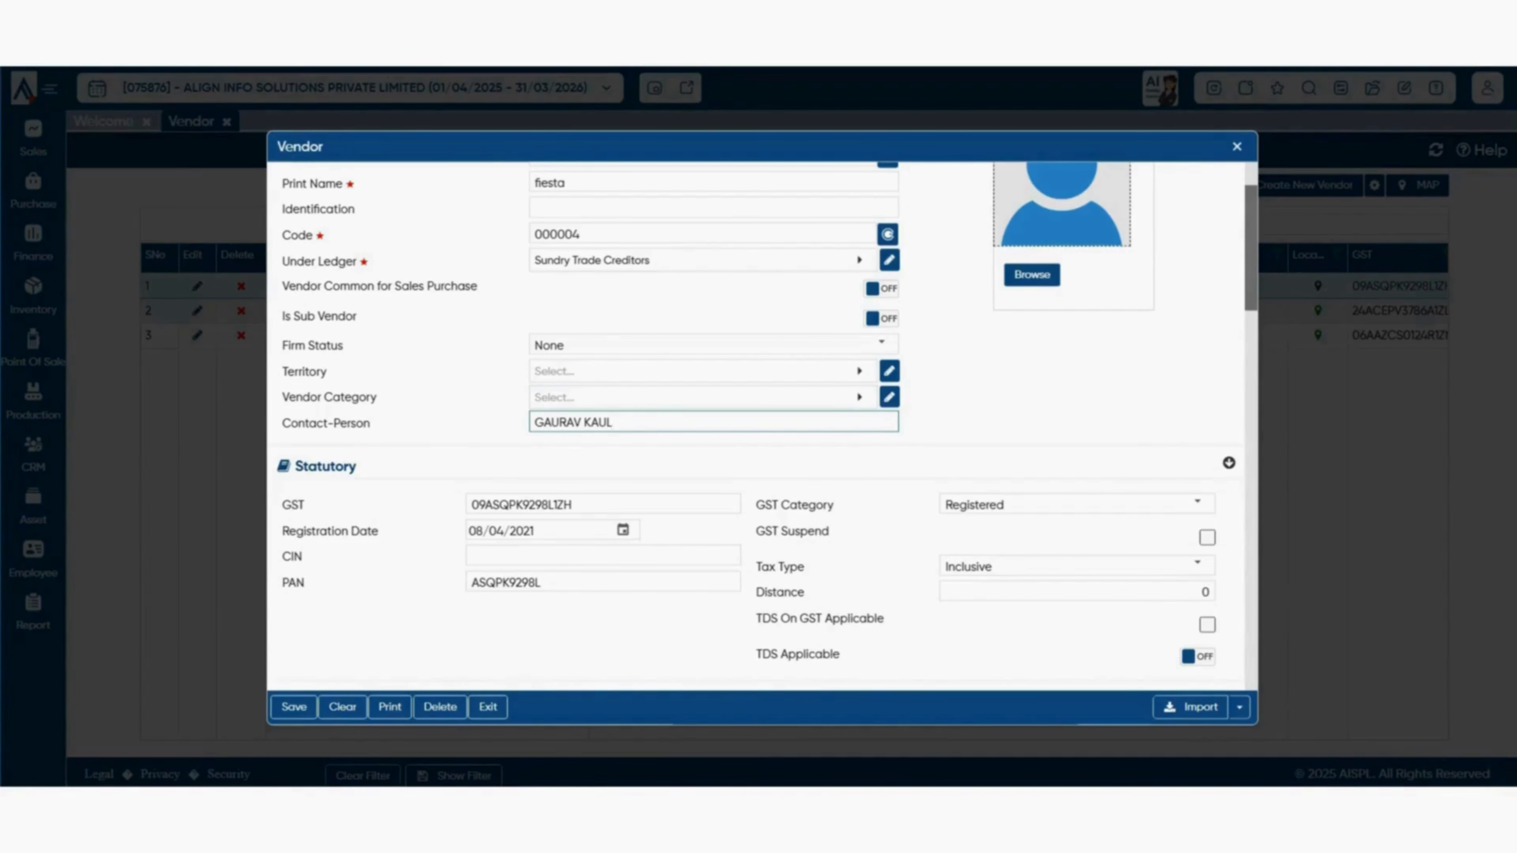
scroll(766, 427, up, 2)
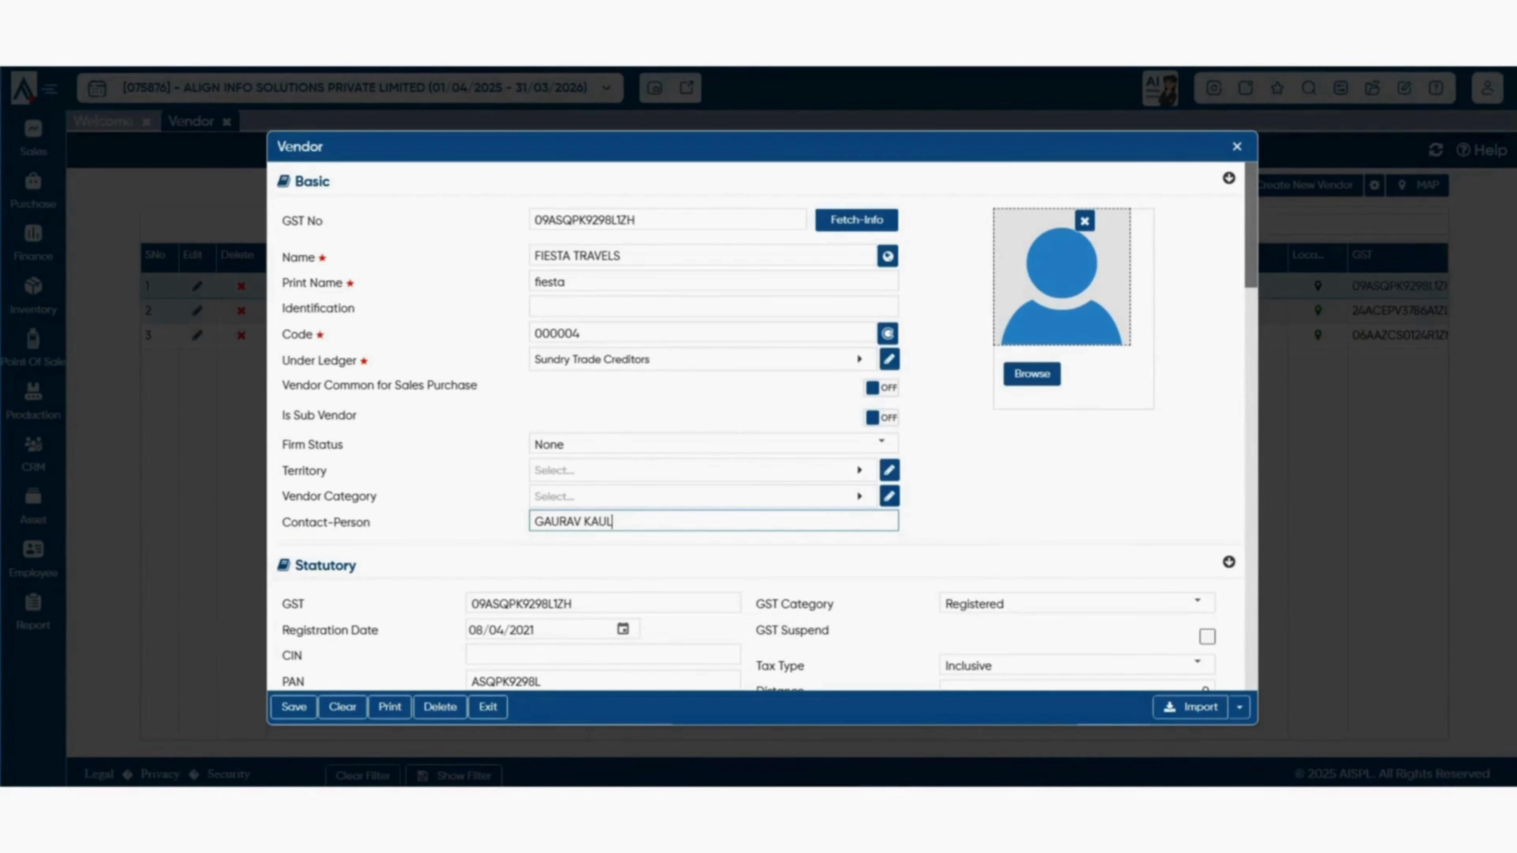
click(1032, 374)
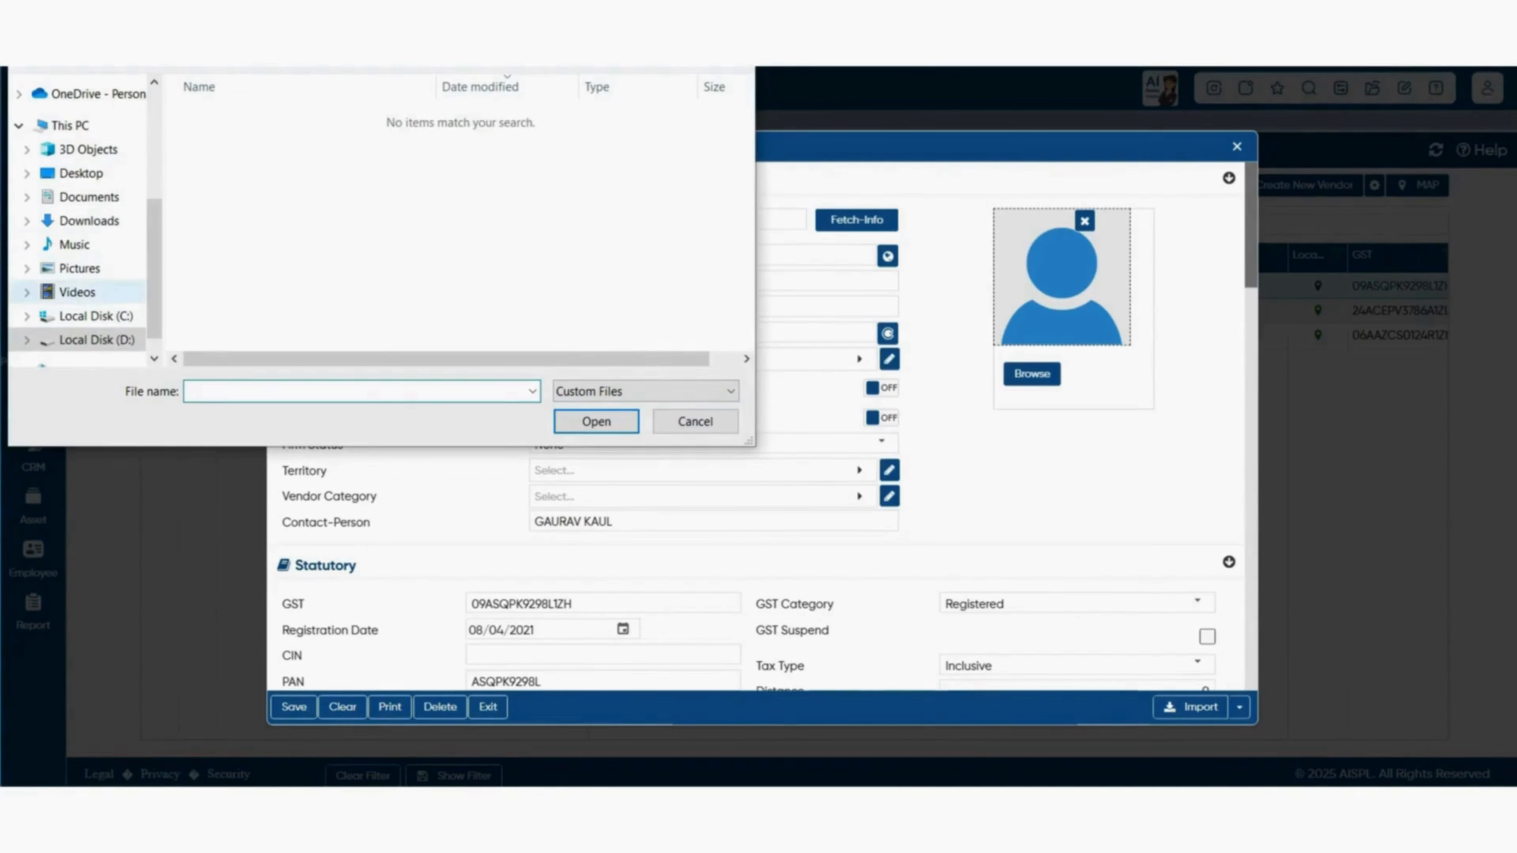
scroll(78, 291, down, 1)
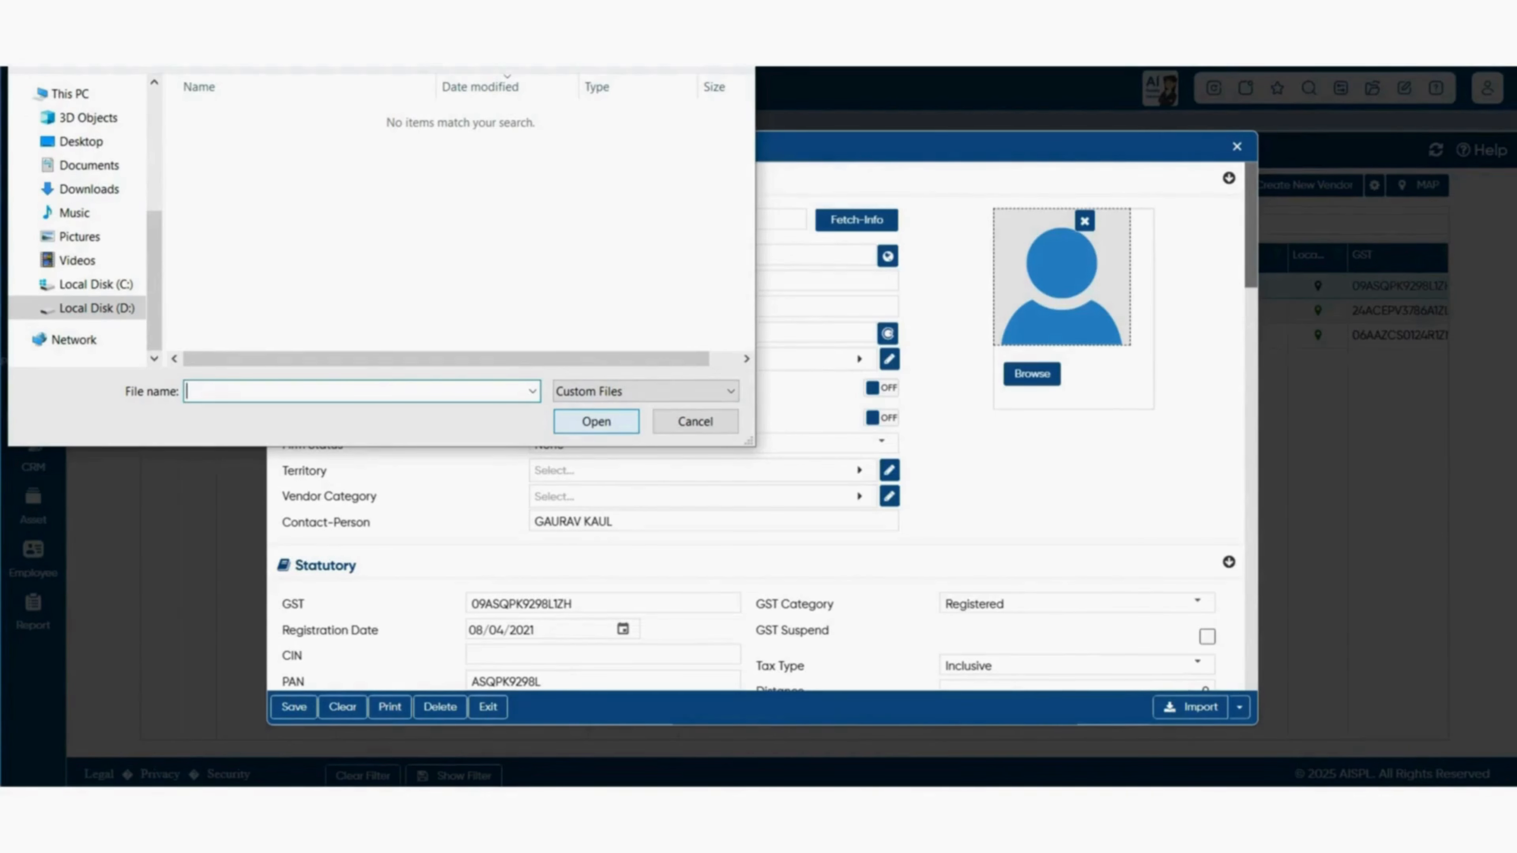
click(695, 421)
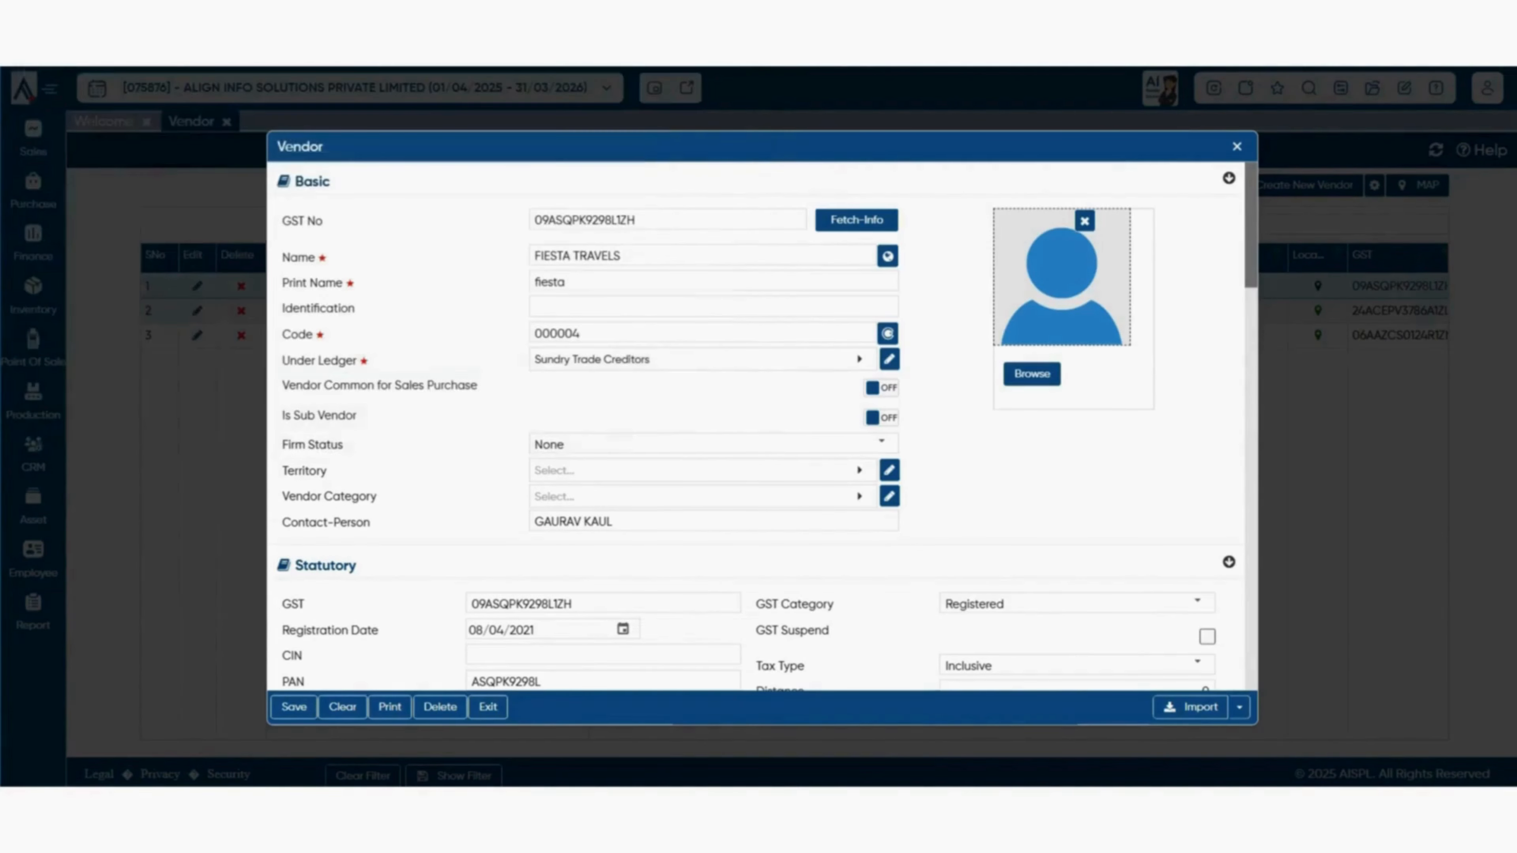
scroll(767, 427, down, 5)
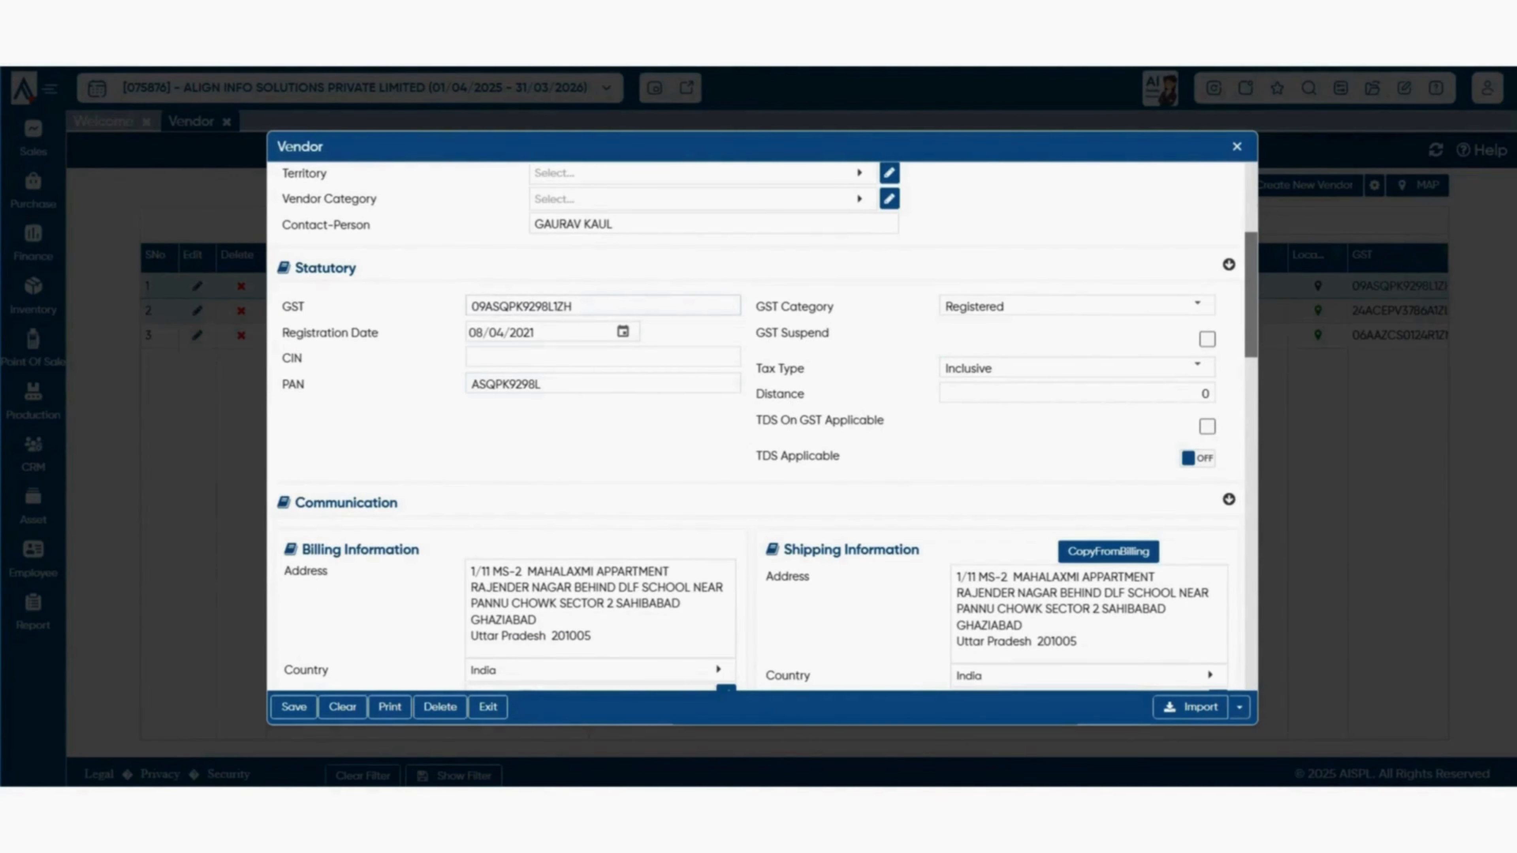
click(575, 306)
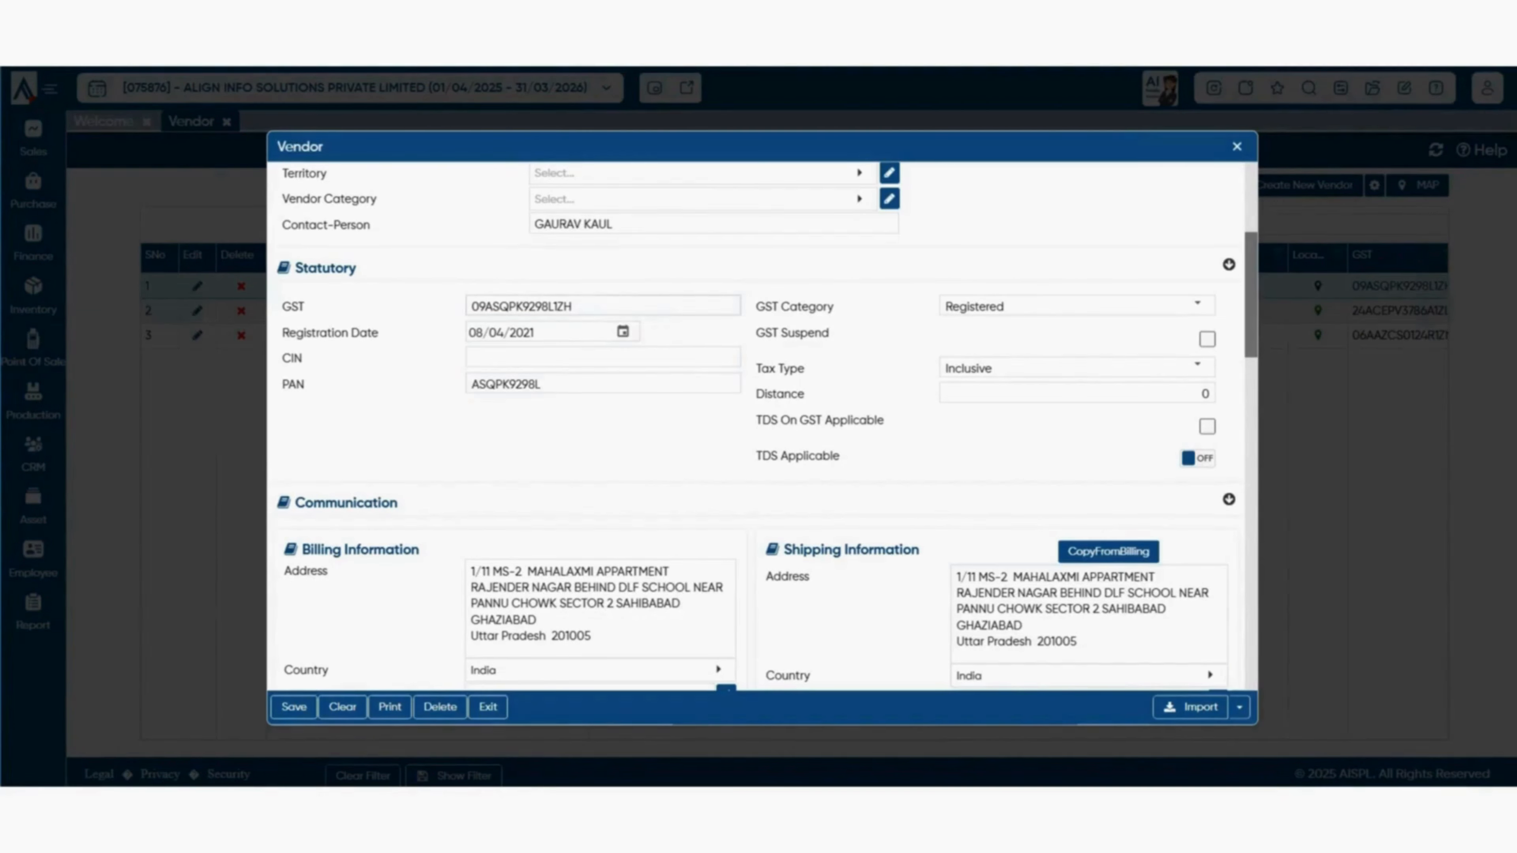
click(572, 307)
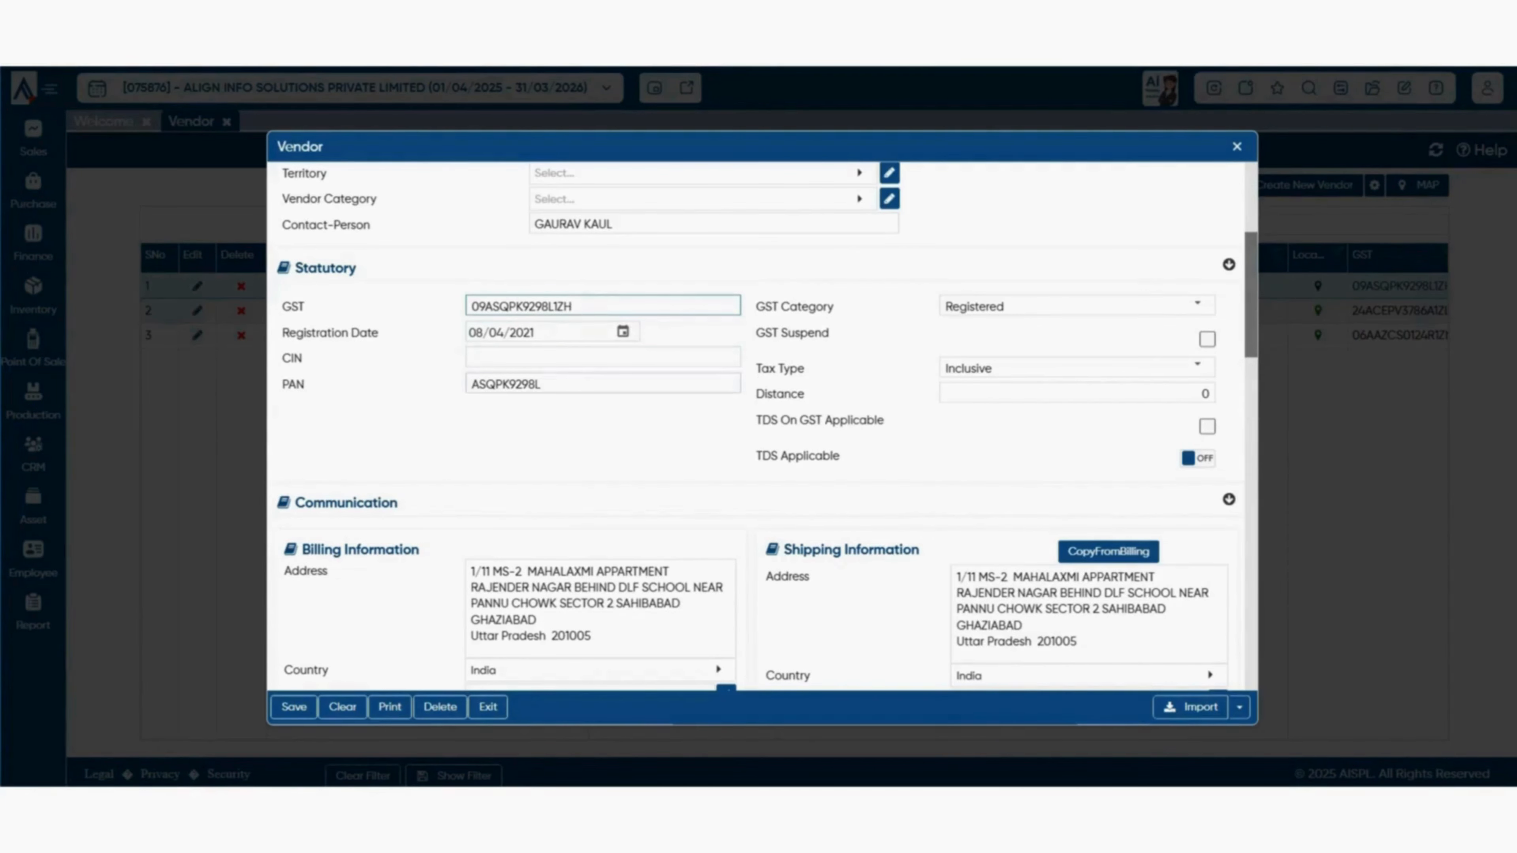
click(602, 384)
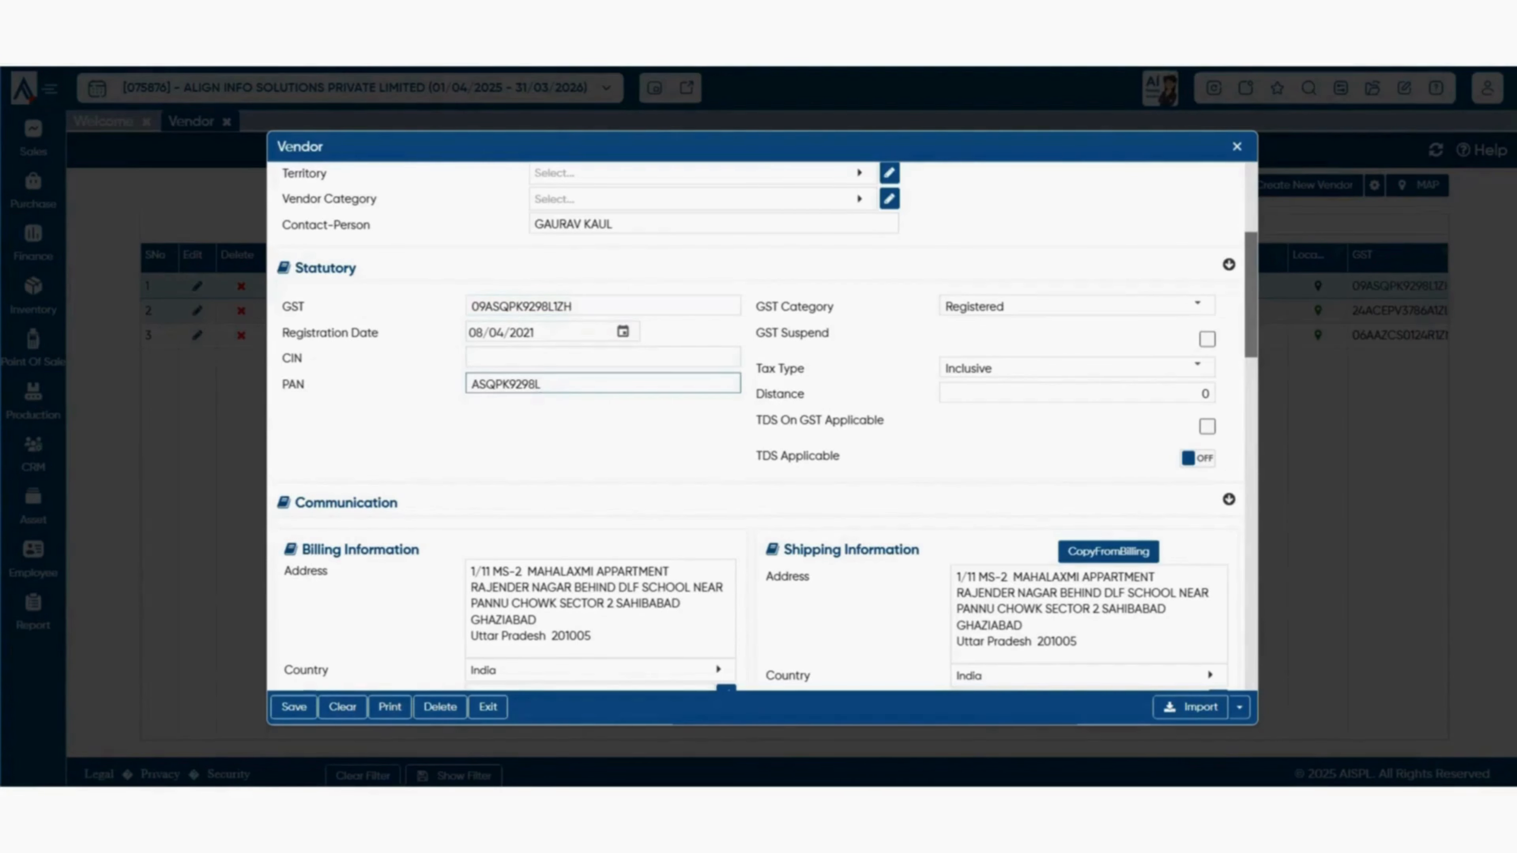
click(1197, 305)
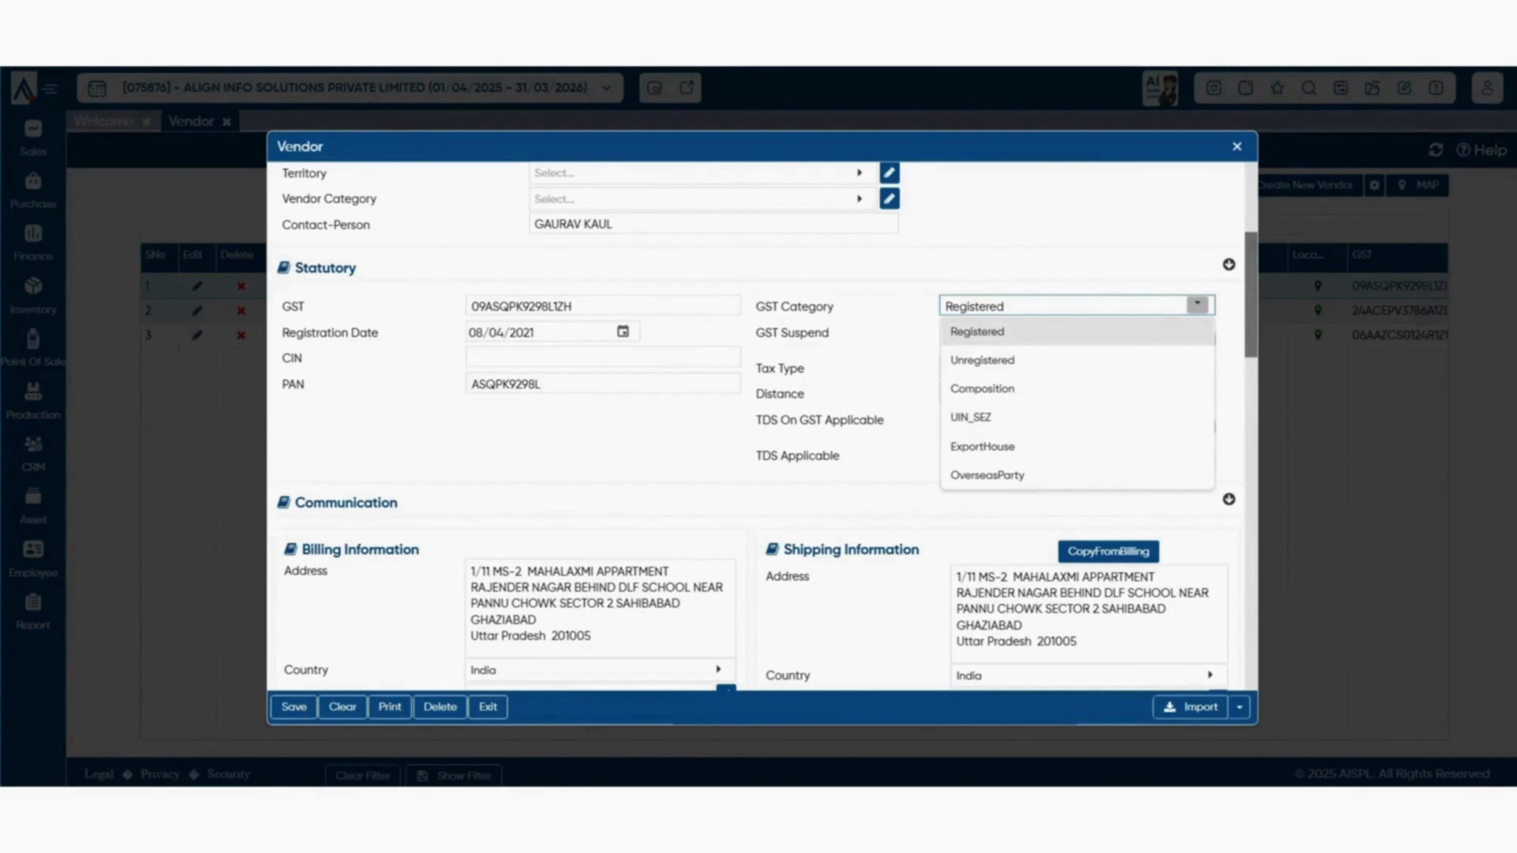
click(883, 472)
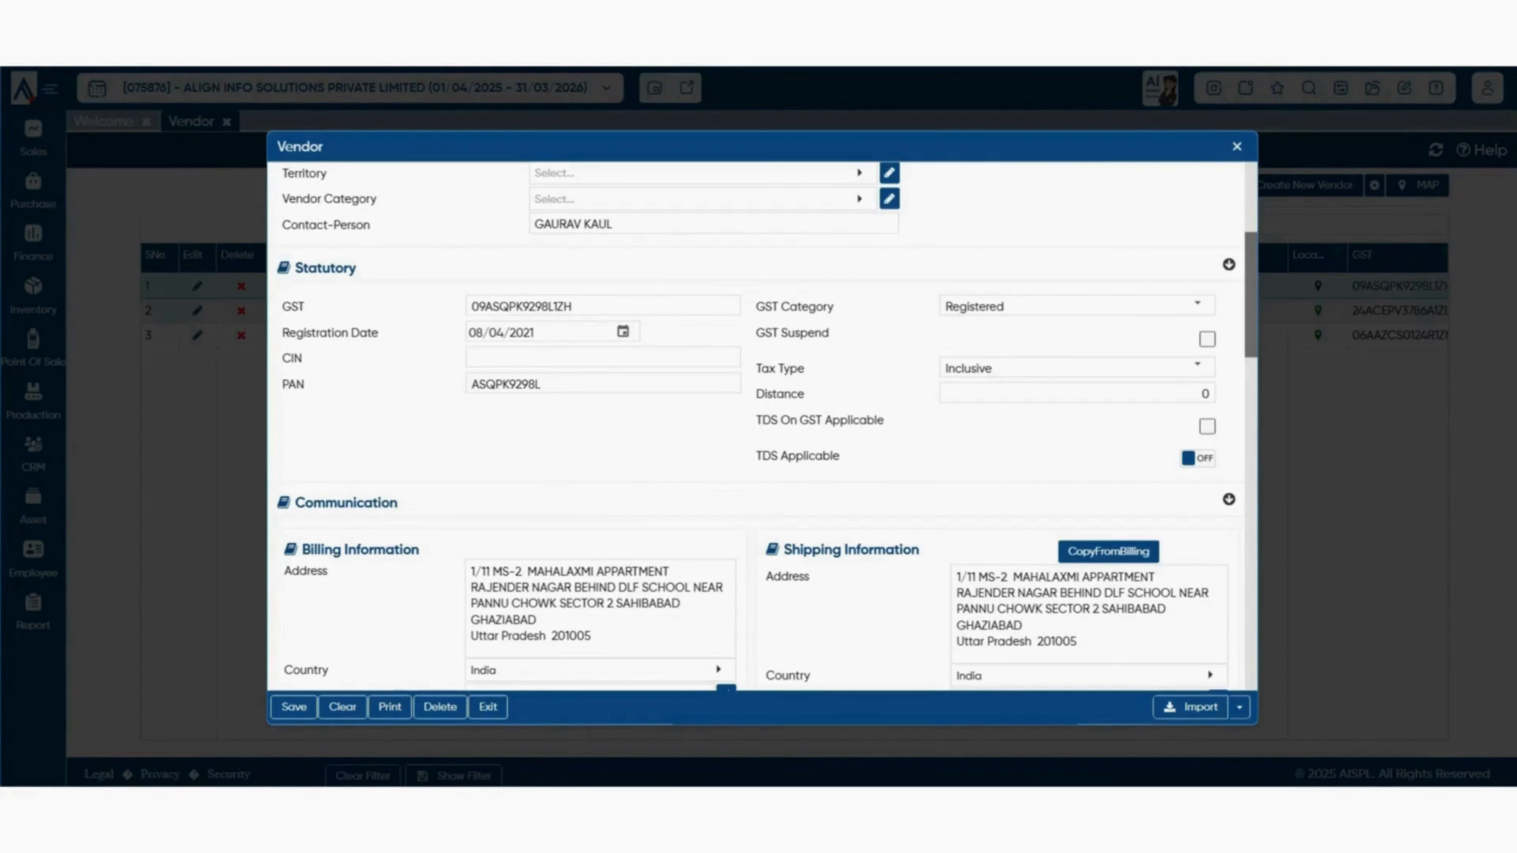
click(1197, 367)
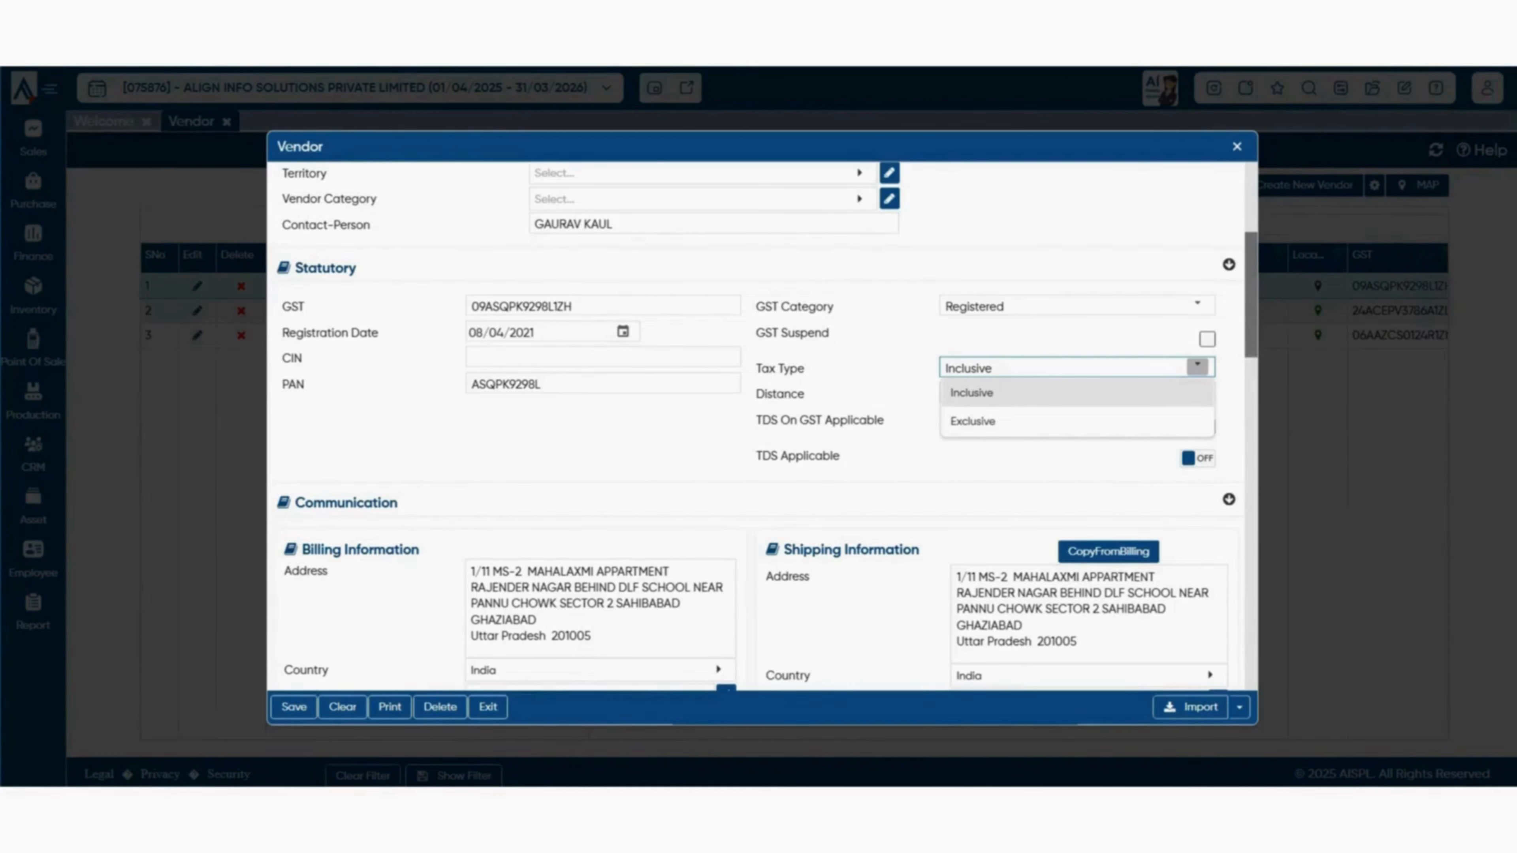
click(1204, 393)
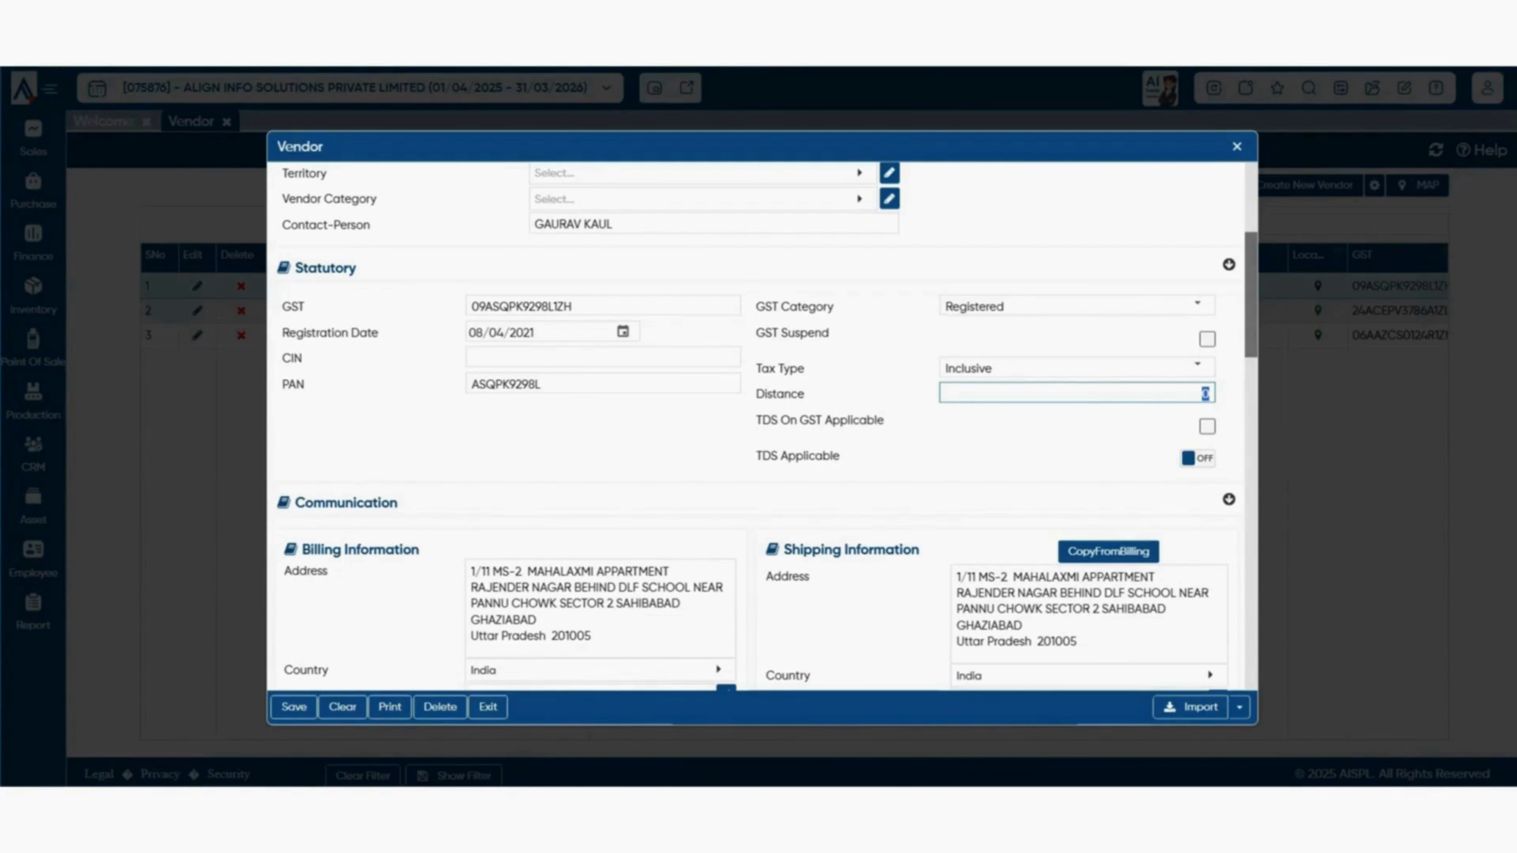
key(Tab)
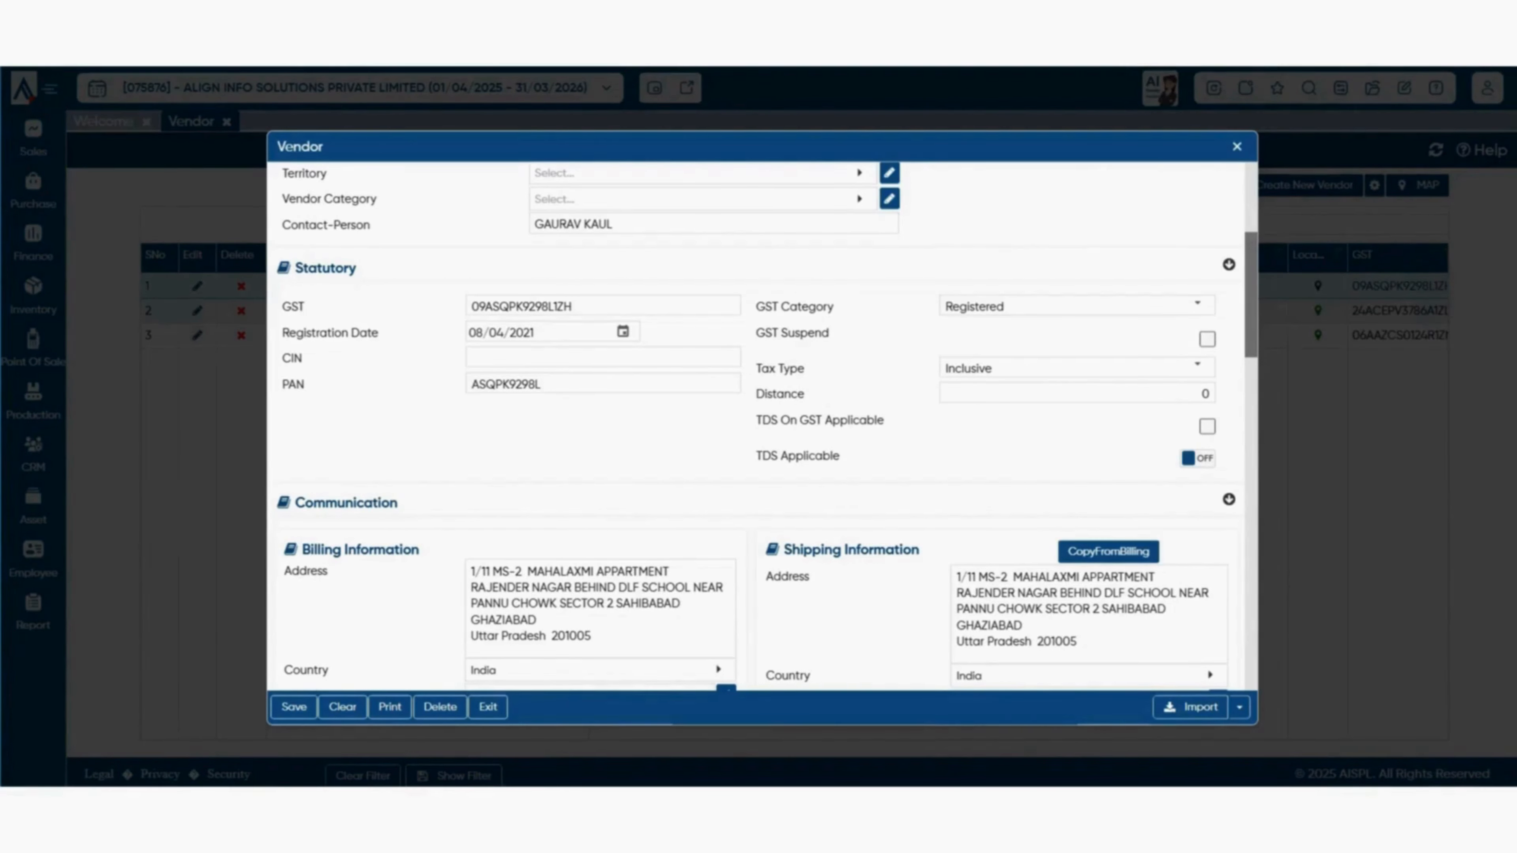
scroll(756, 426, down, 3)
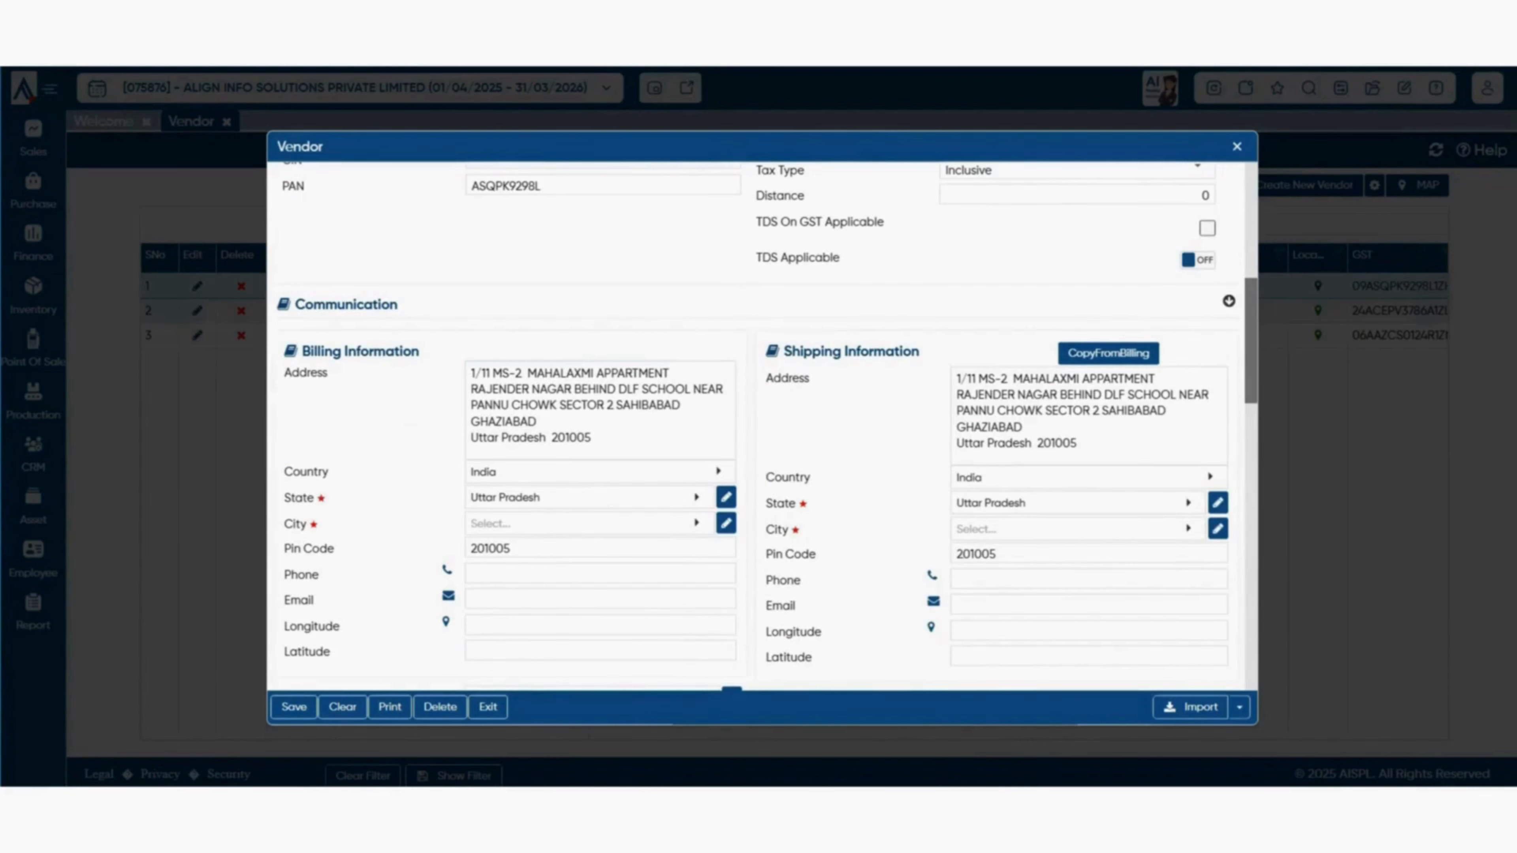
scroll(756, 427, down, 2)
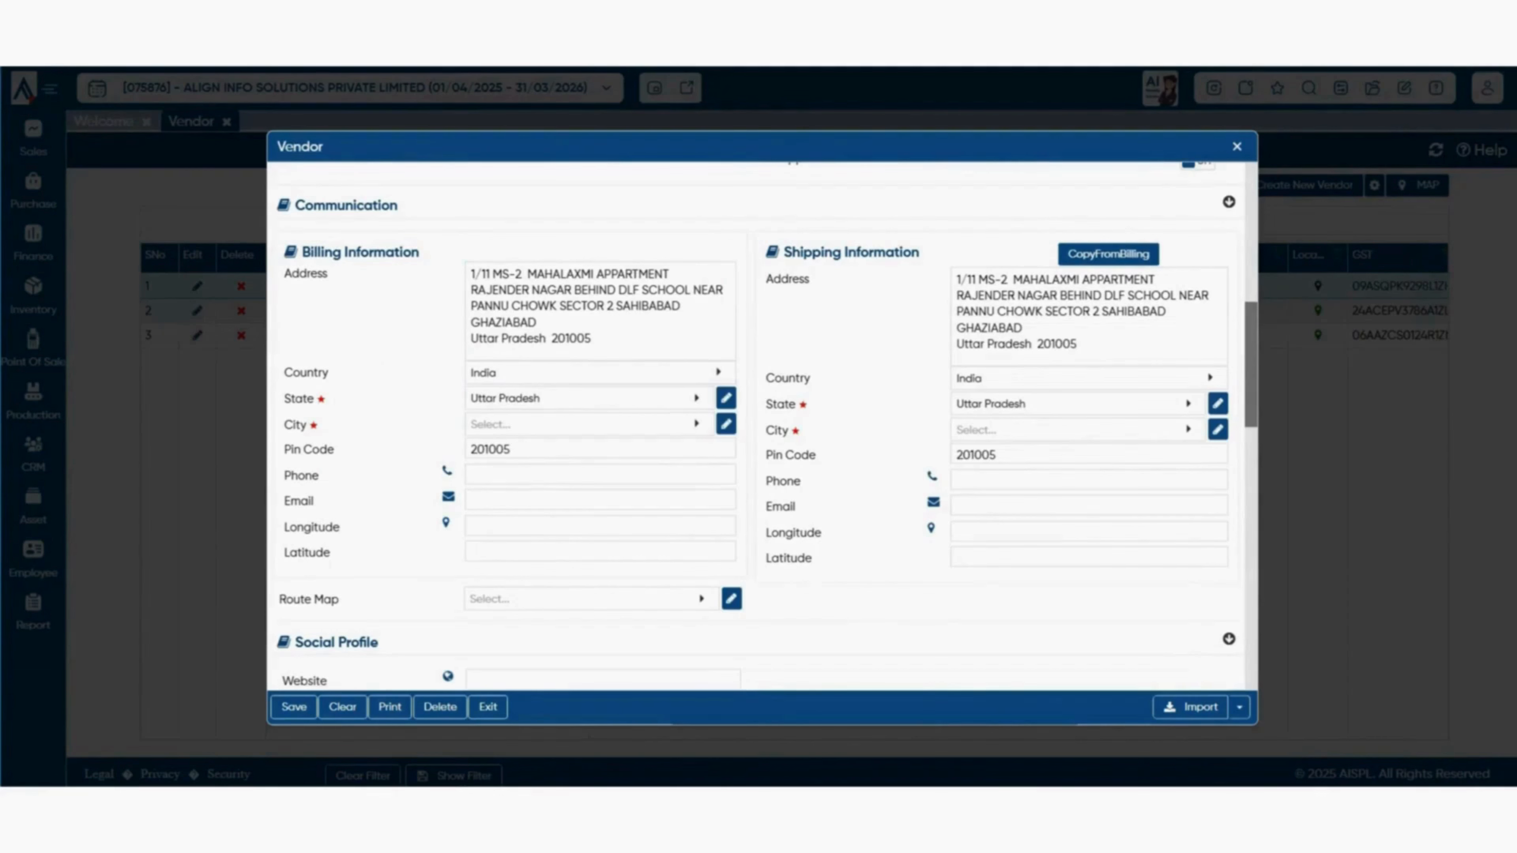
click(591, 339)
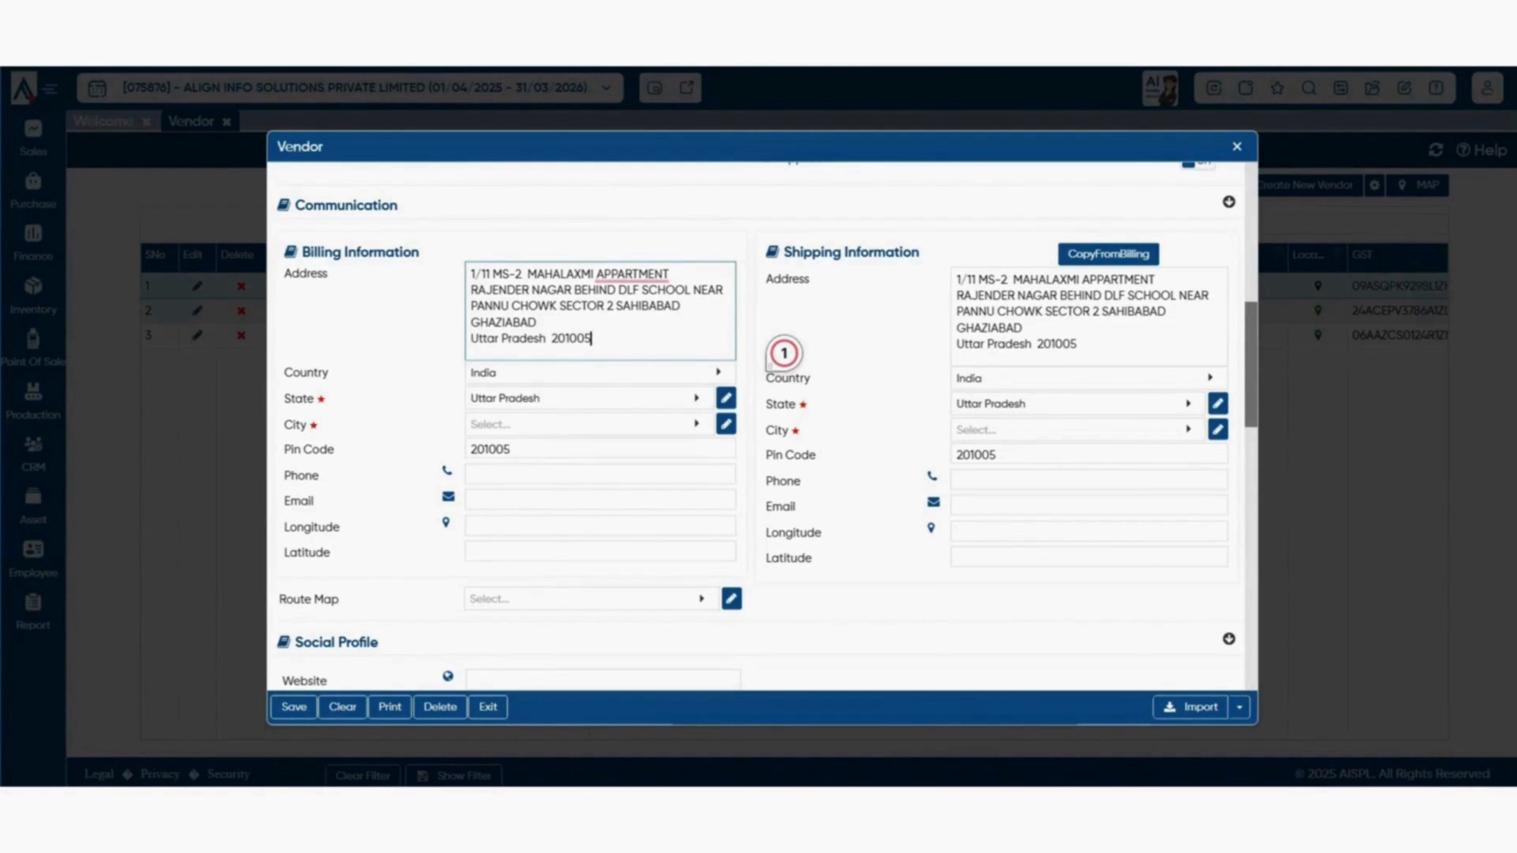
key(shift+Left)
key(shift+Left)
key(shift+Left)
key(shift+Up)
key(shift+Up)
key(shift+Up)
key(shift+Up)
key(shift+Home)
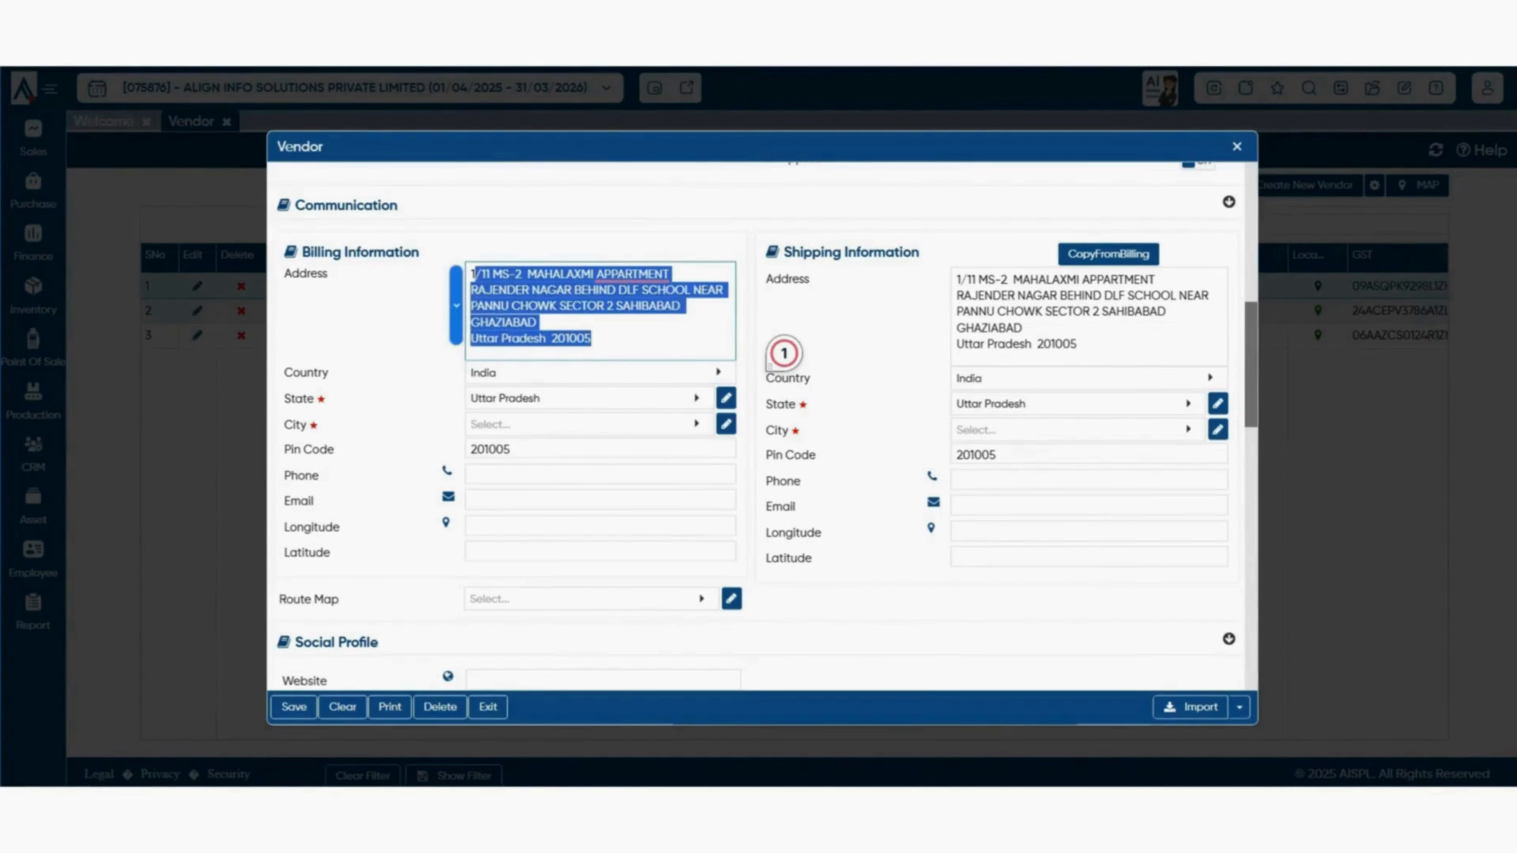
click(1079, 345)
drag(1079, 345, 957, 279)
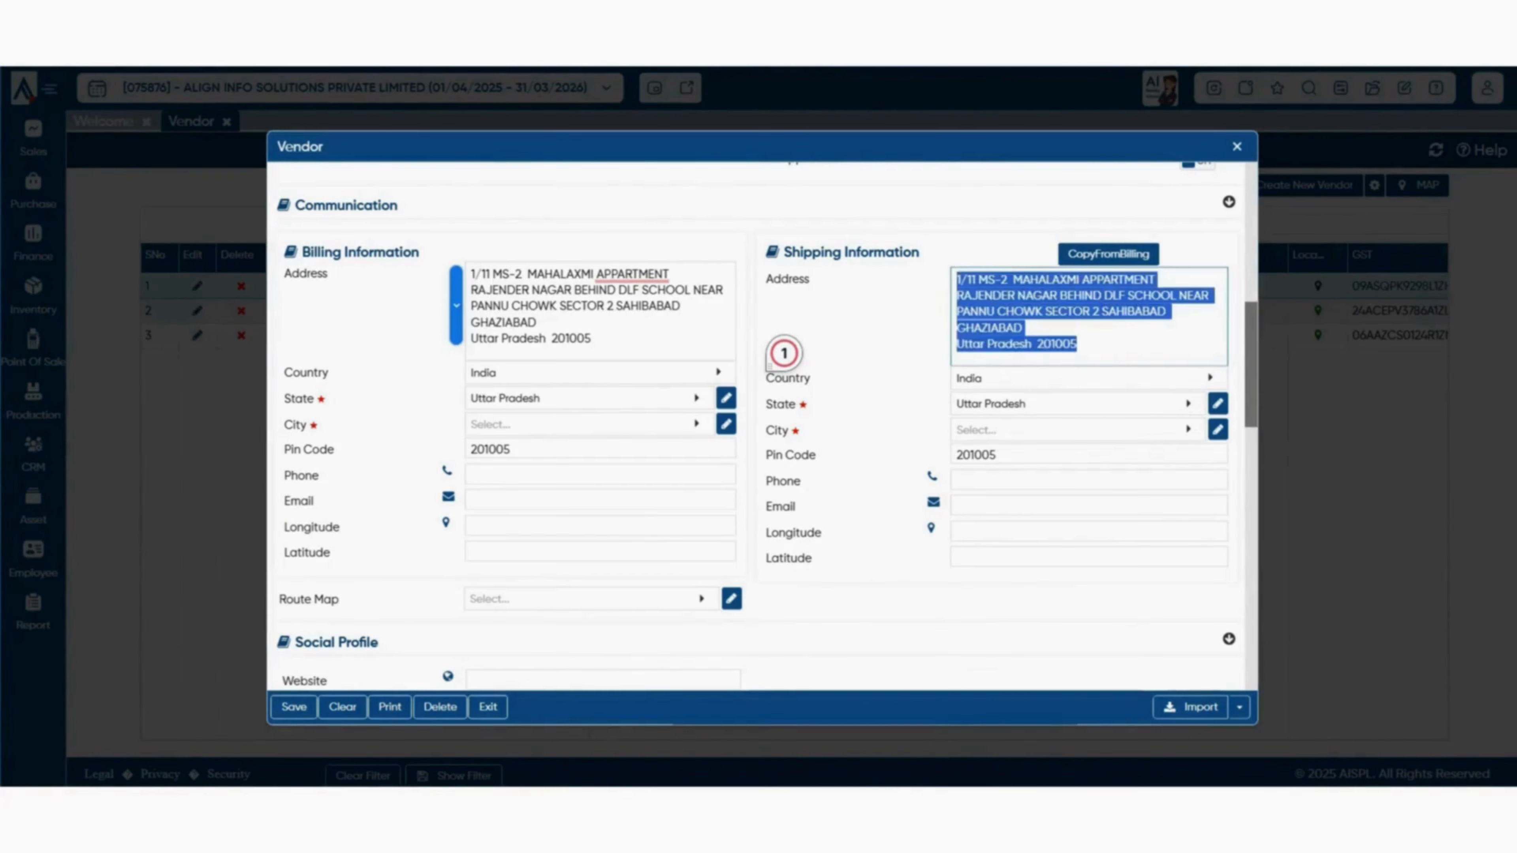
click(600, 339)
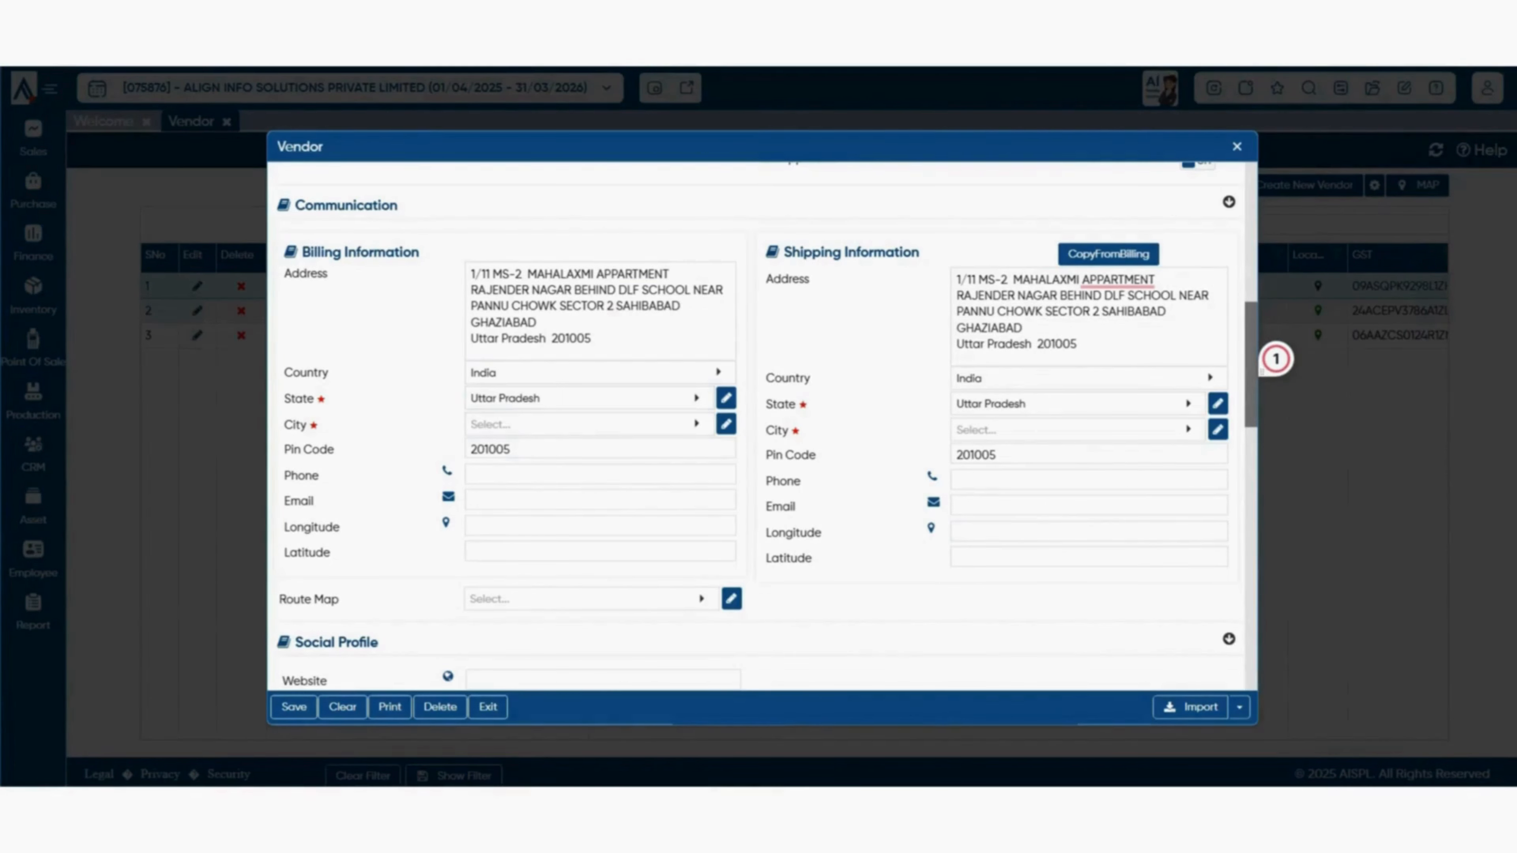
click(600, 475)
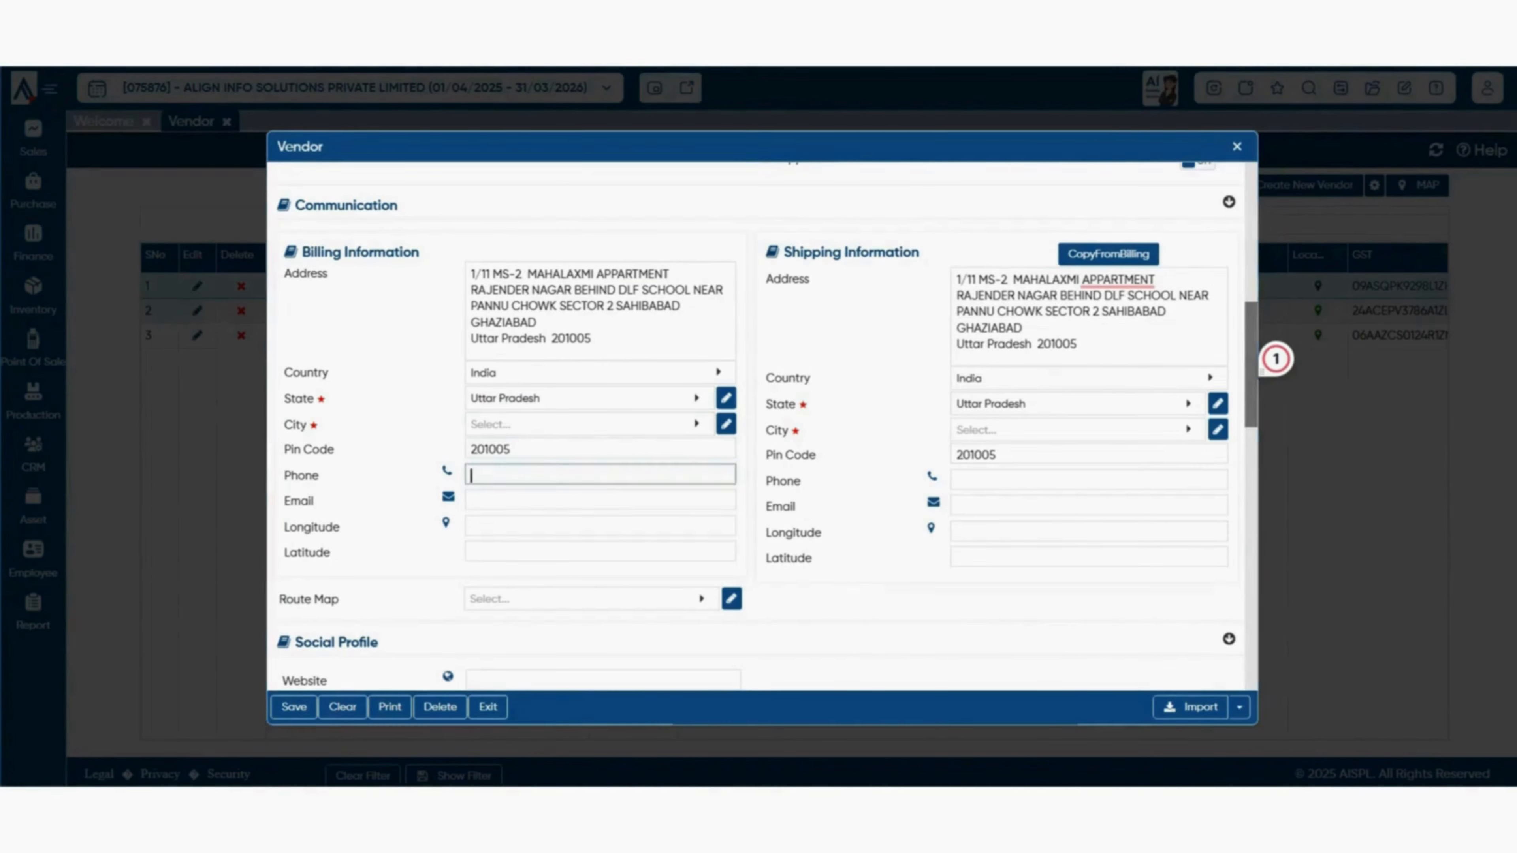
click(600, 500)
click(600, 525)
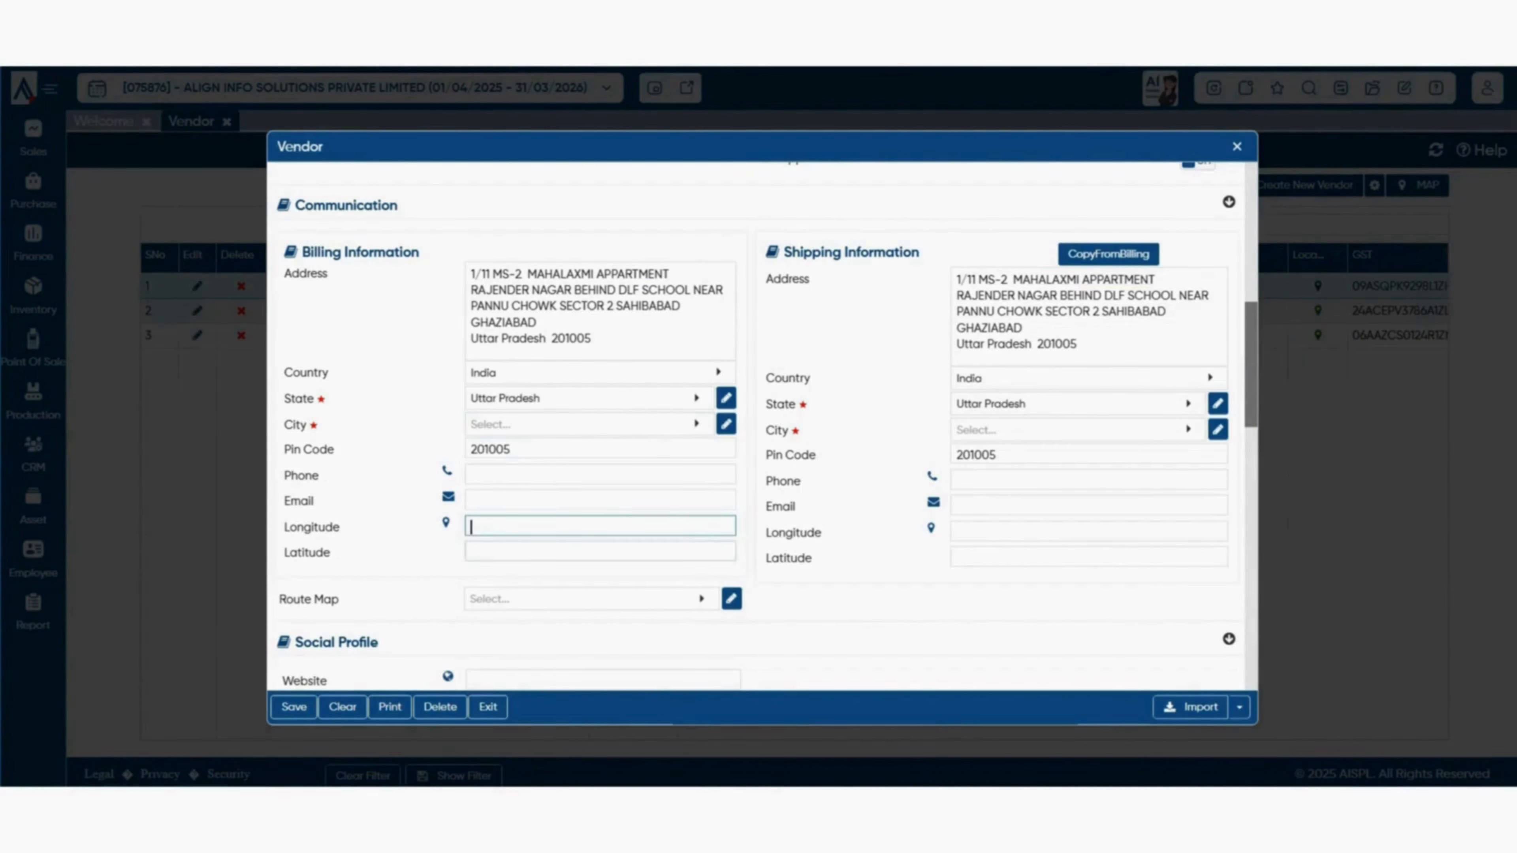
click(600, 551)
click(600, 526)
click(600, 551)
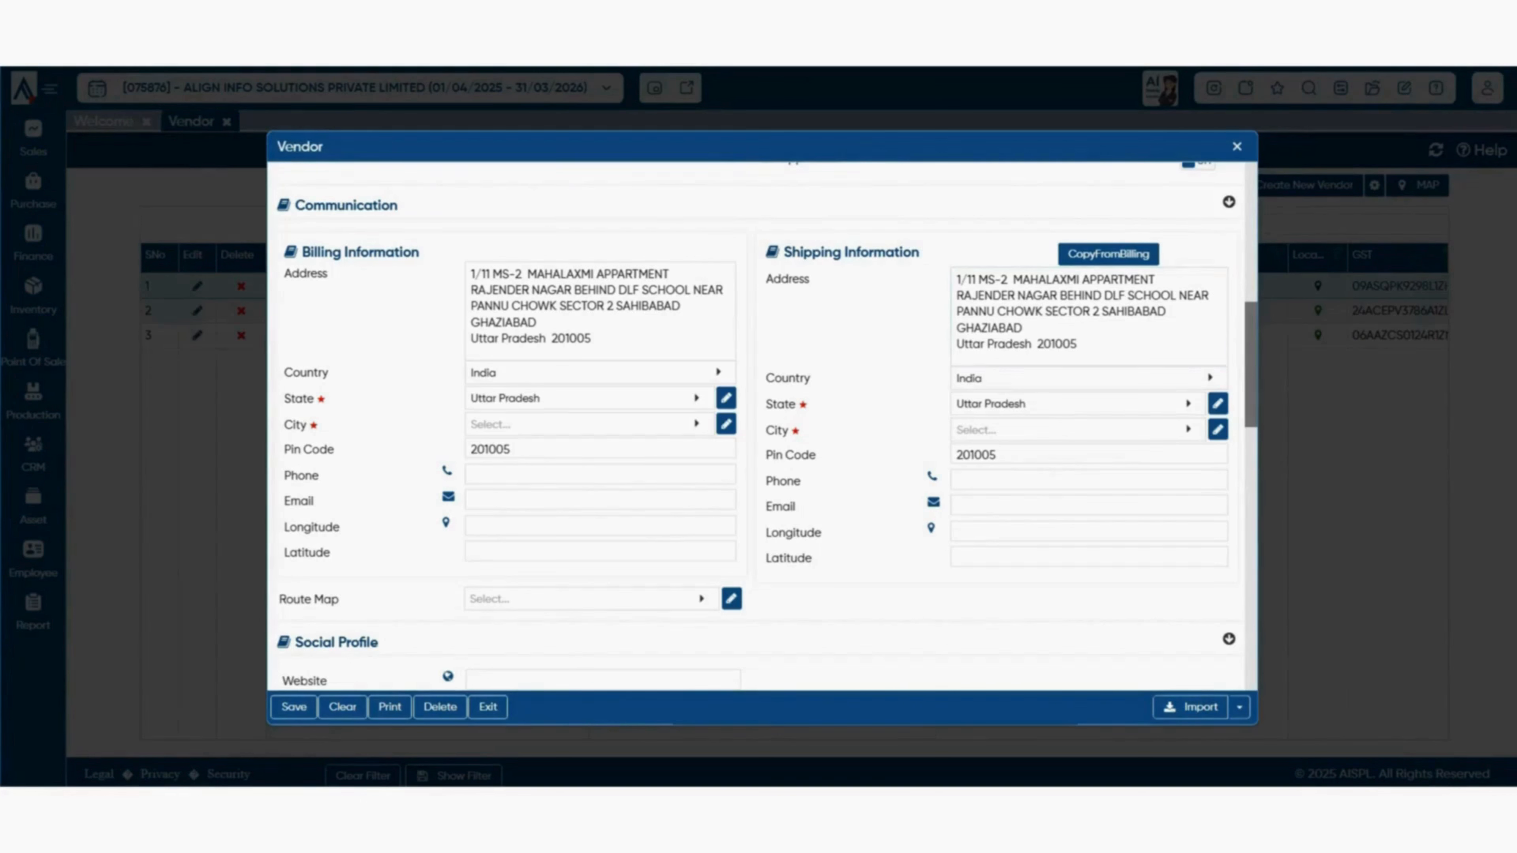
click(1077, 344)
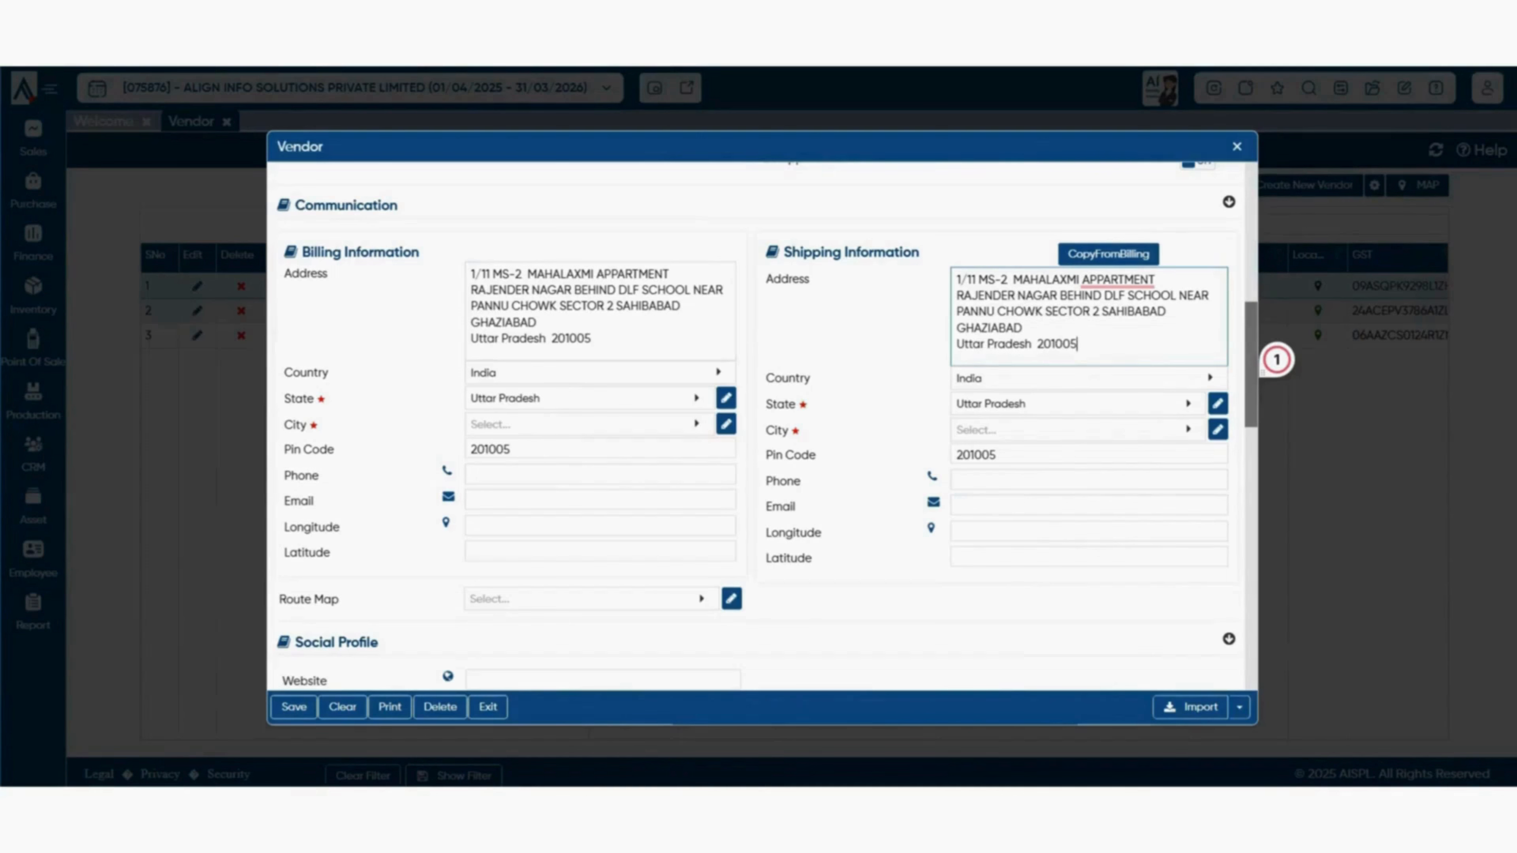
scroll(755, 418, down, 3)
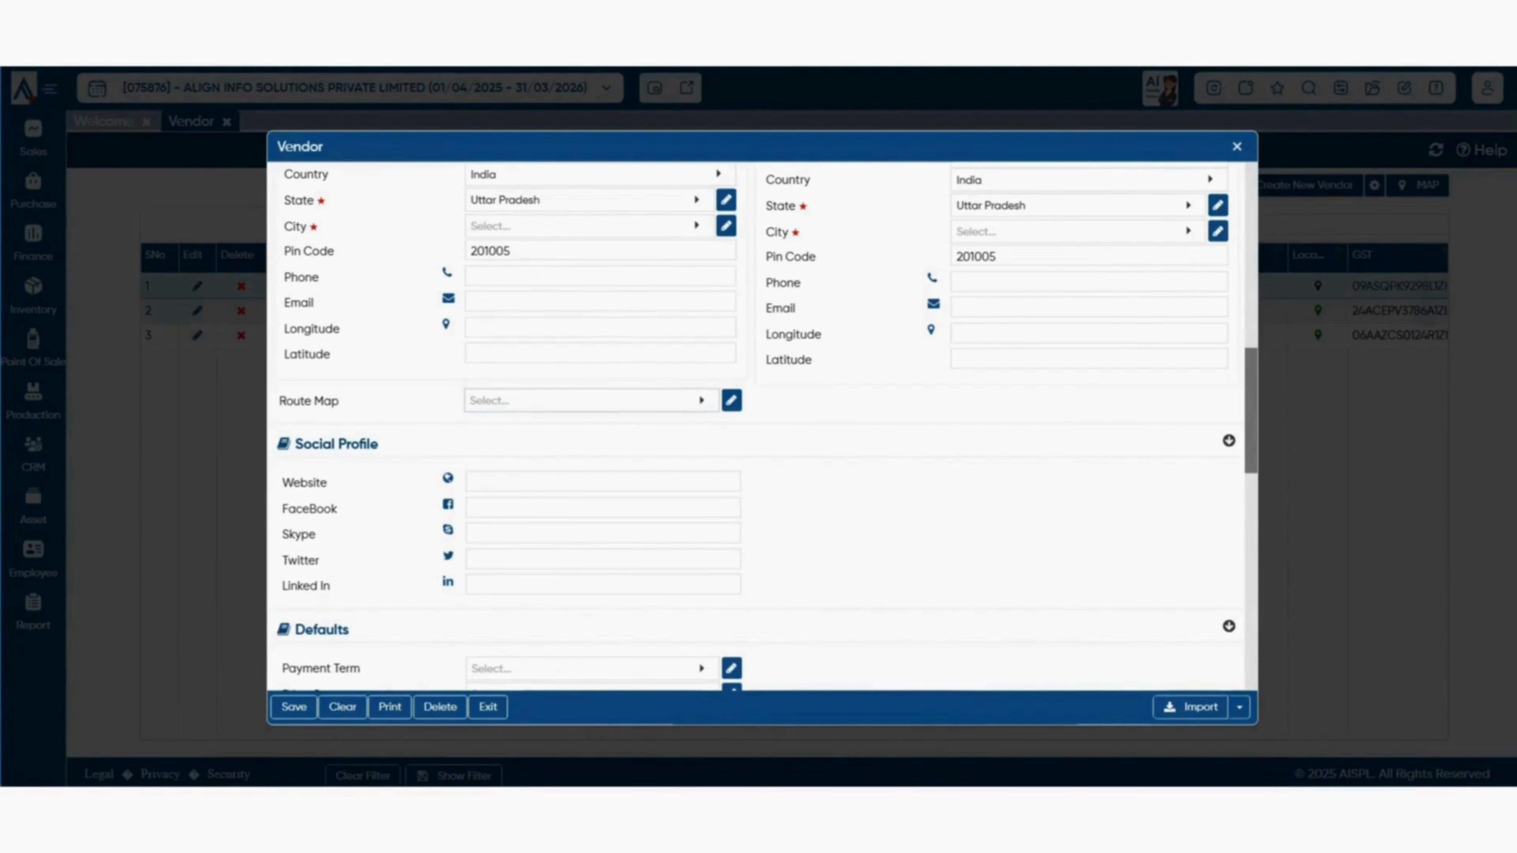
click(592, 400)
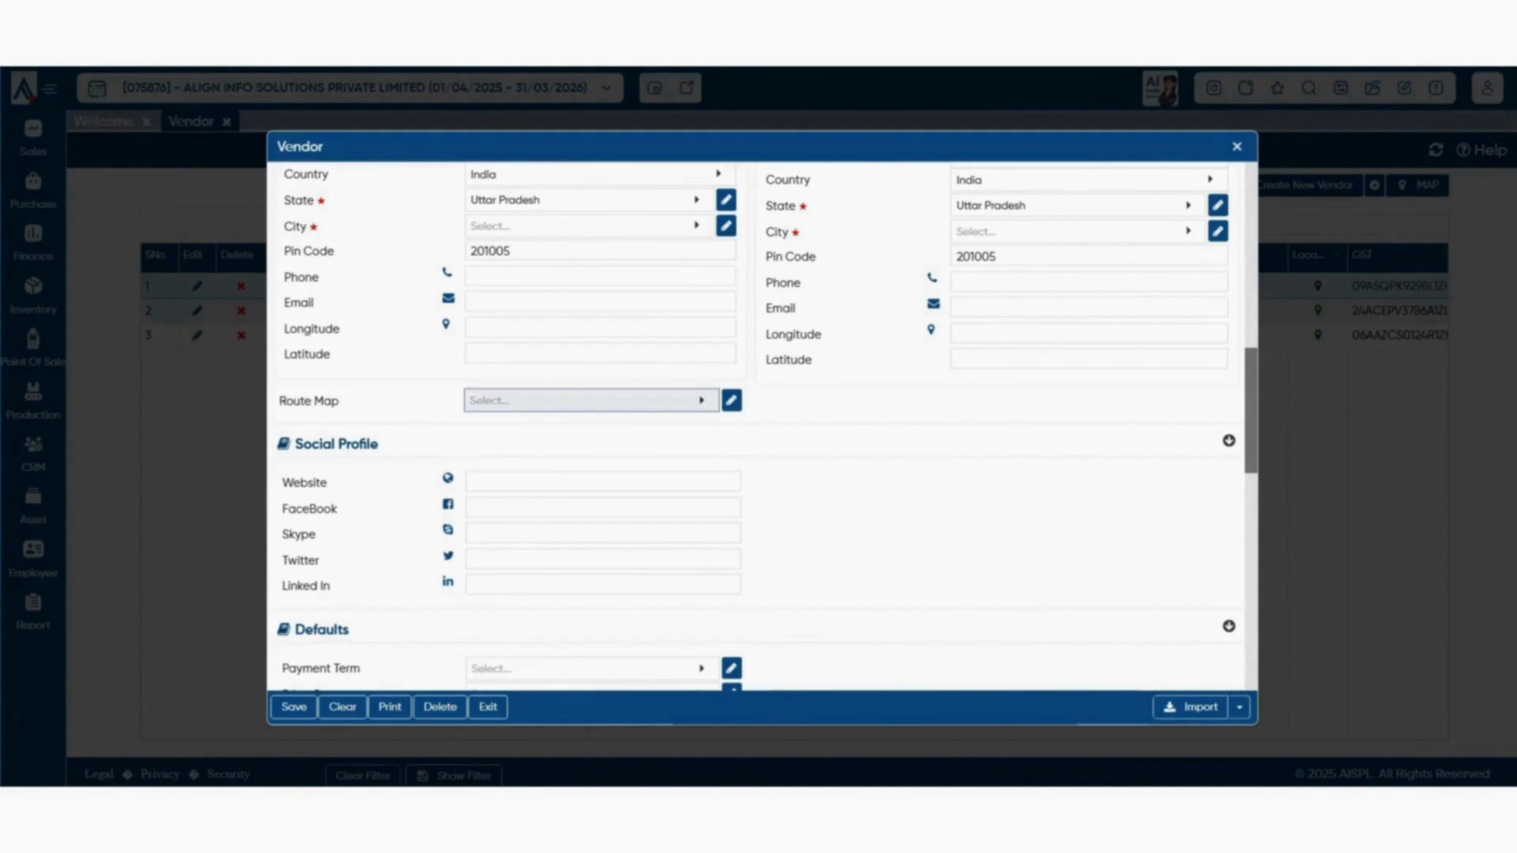
click(591, 400)
scroll(603, 382, down, 1)
click(603, 382)
click(603, 408)
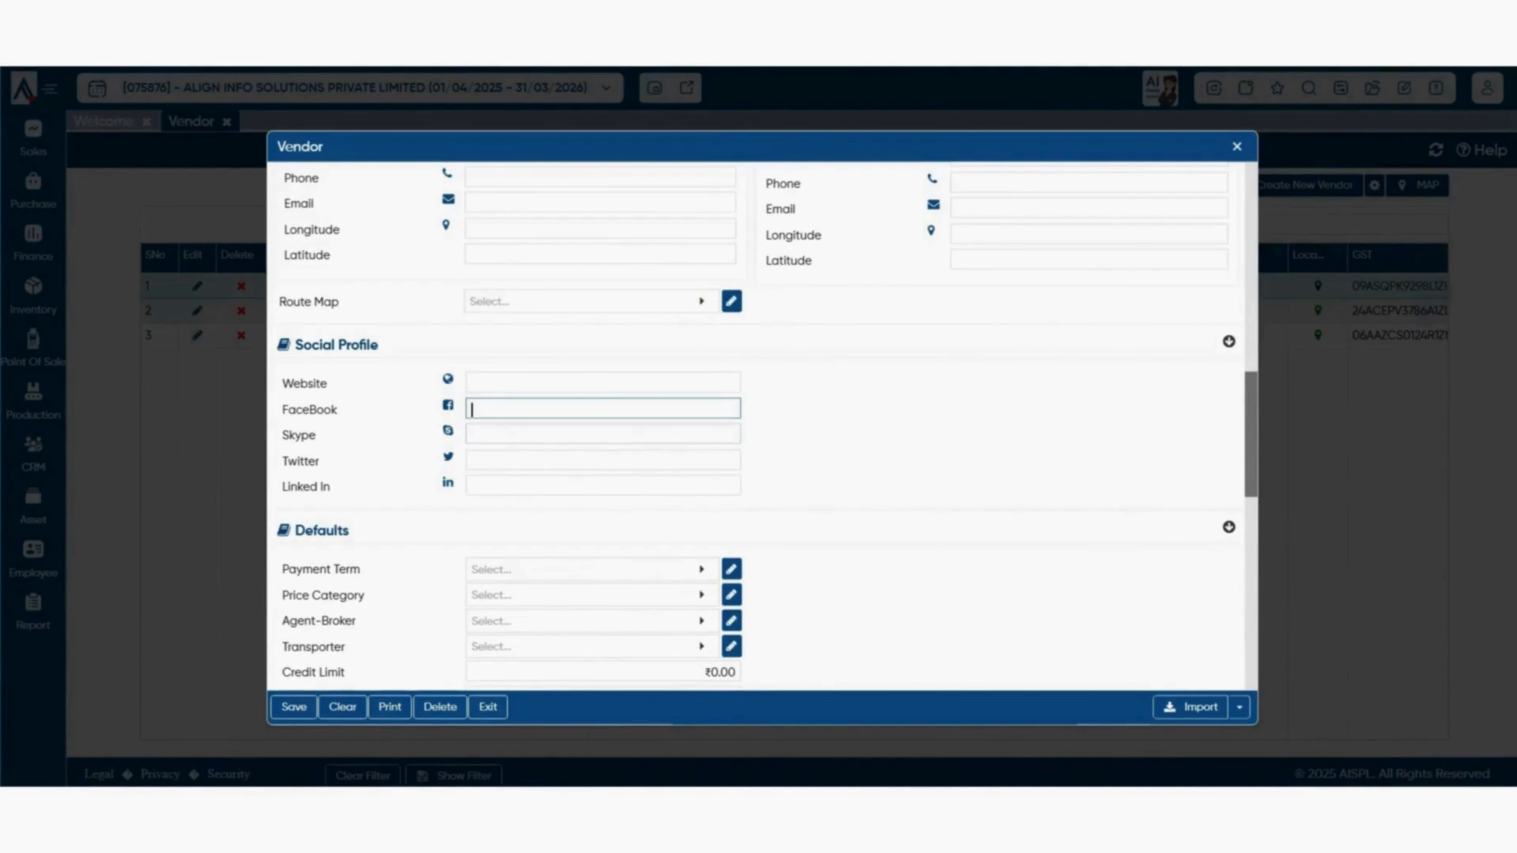
click(603, 434)
click(604, 460)
click(604, 485)
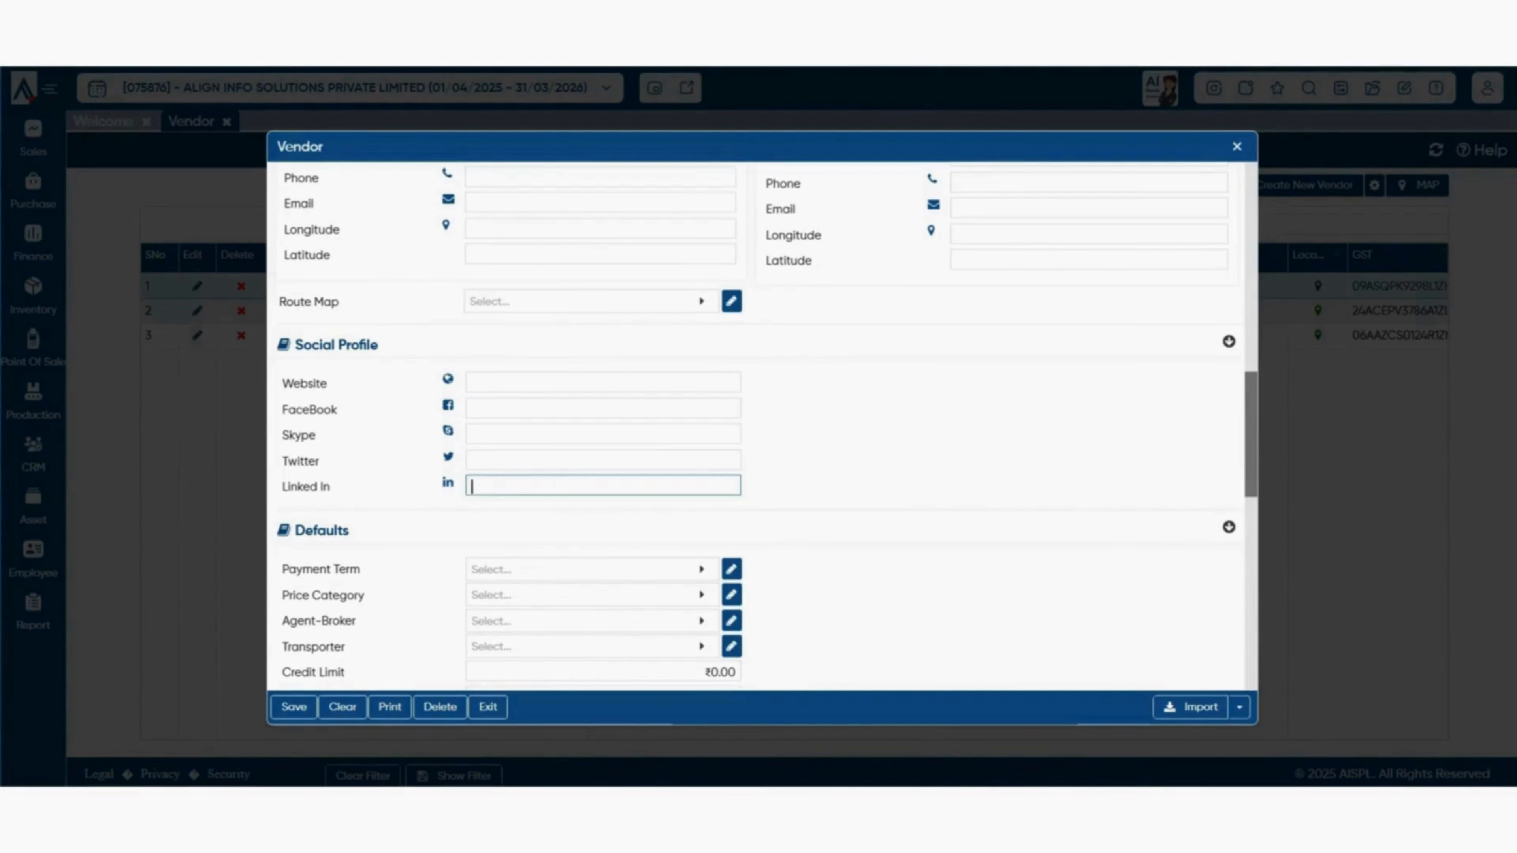
scroll(756, 428, down, 5)
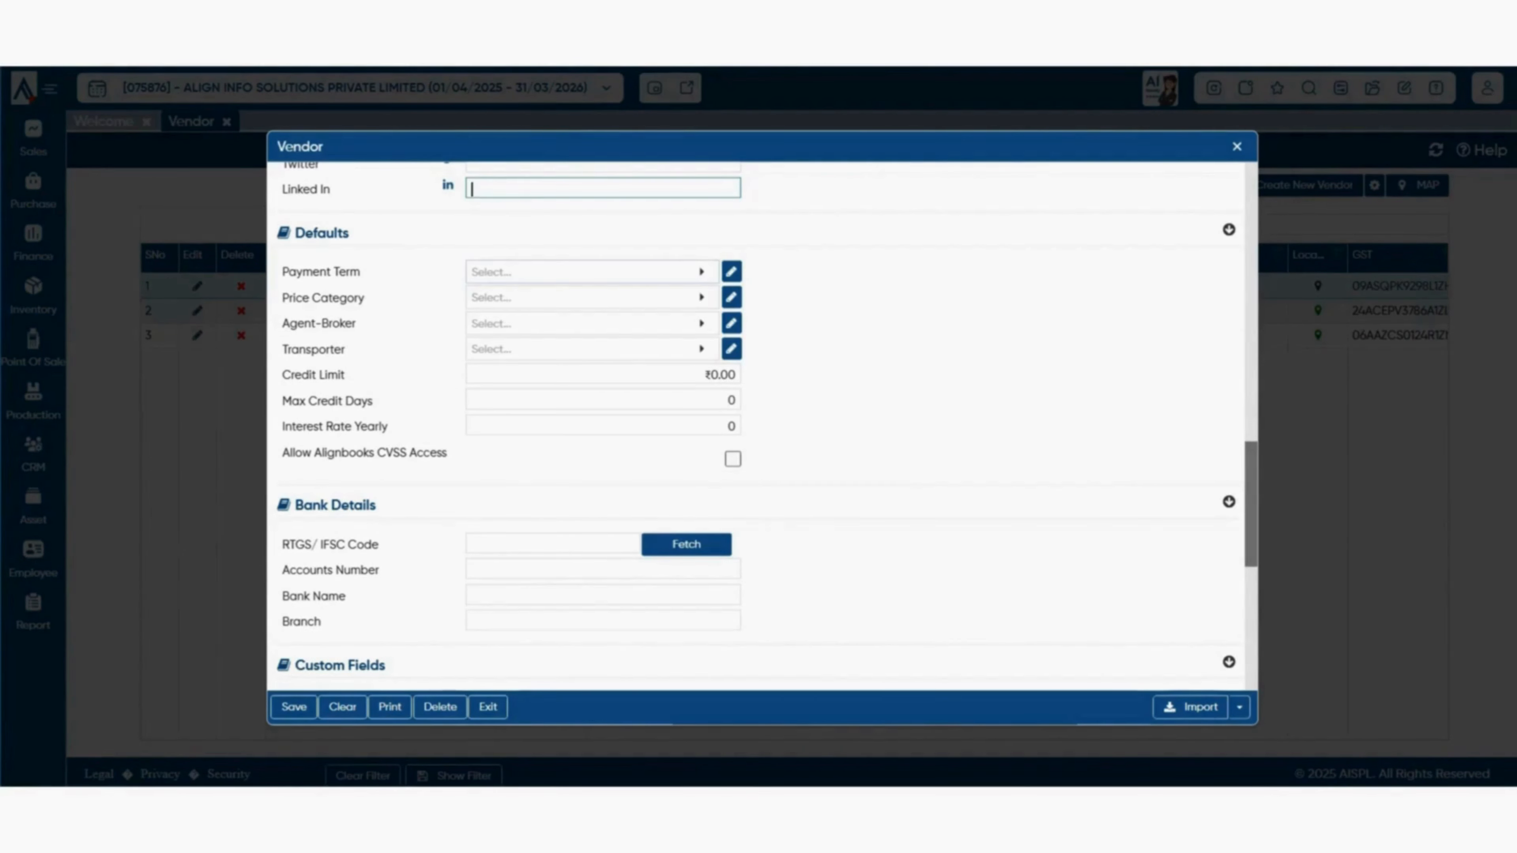
- Cancel the Payment Term, Price Category, Agent-Broker and Transporter lookups unselected, then move to Credit Limit
click(592, 272)
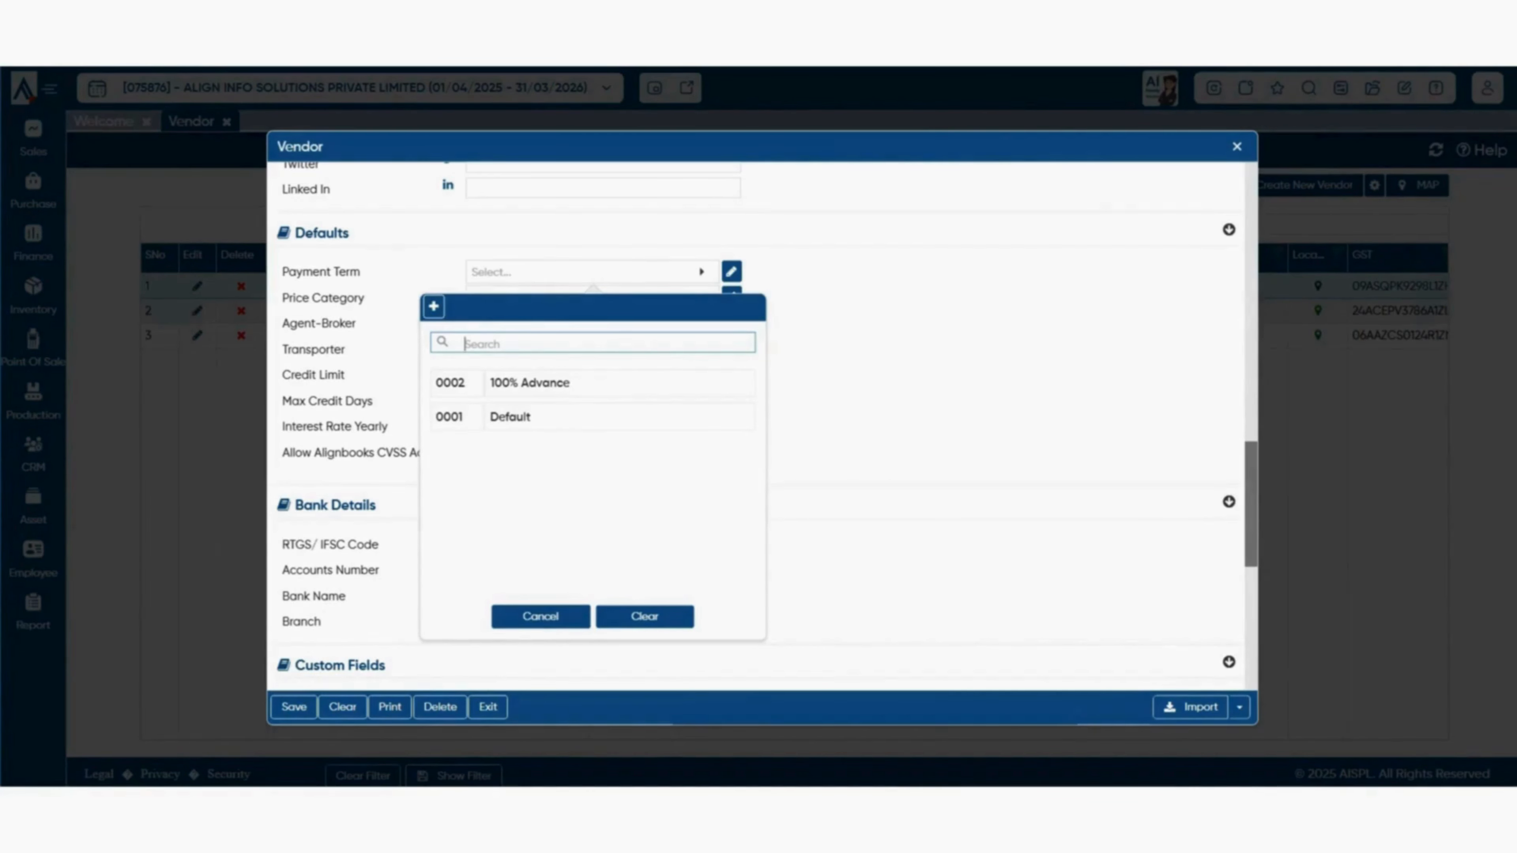
click(540, 617)
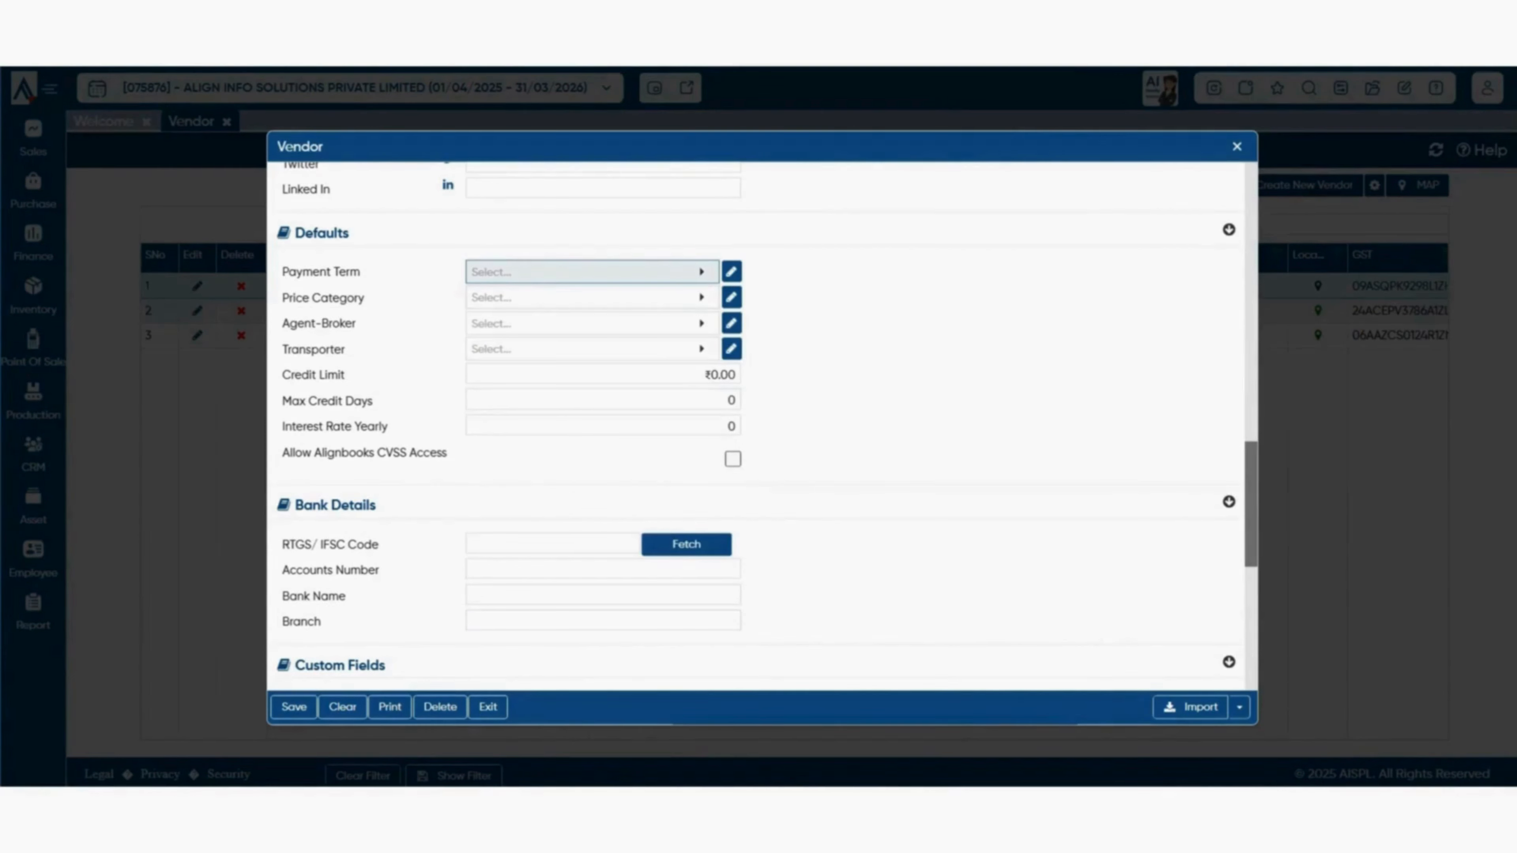
click(592, 297)
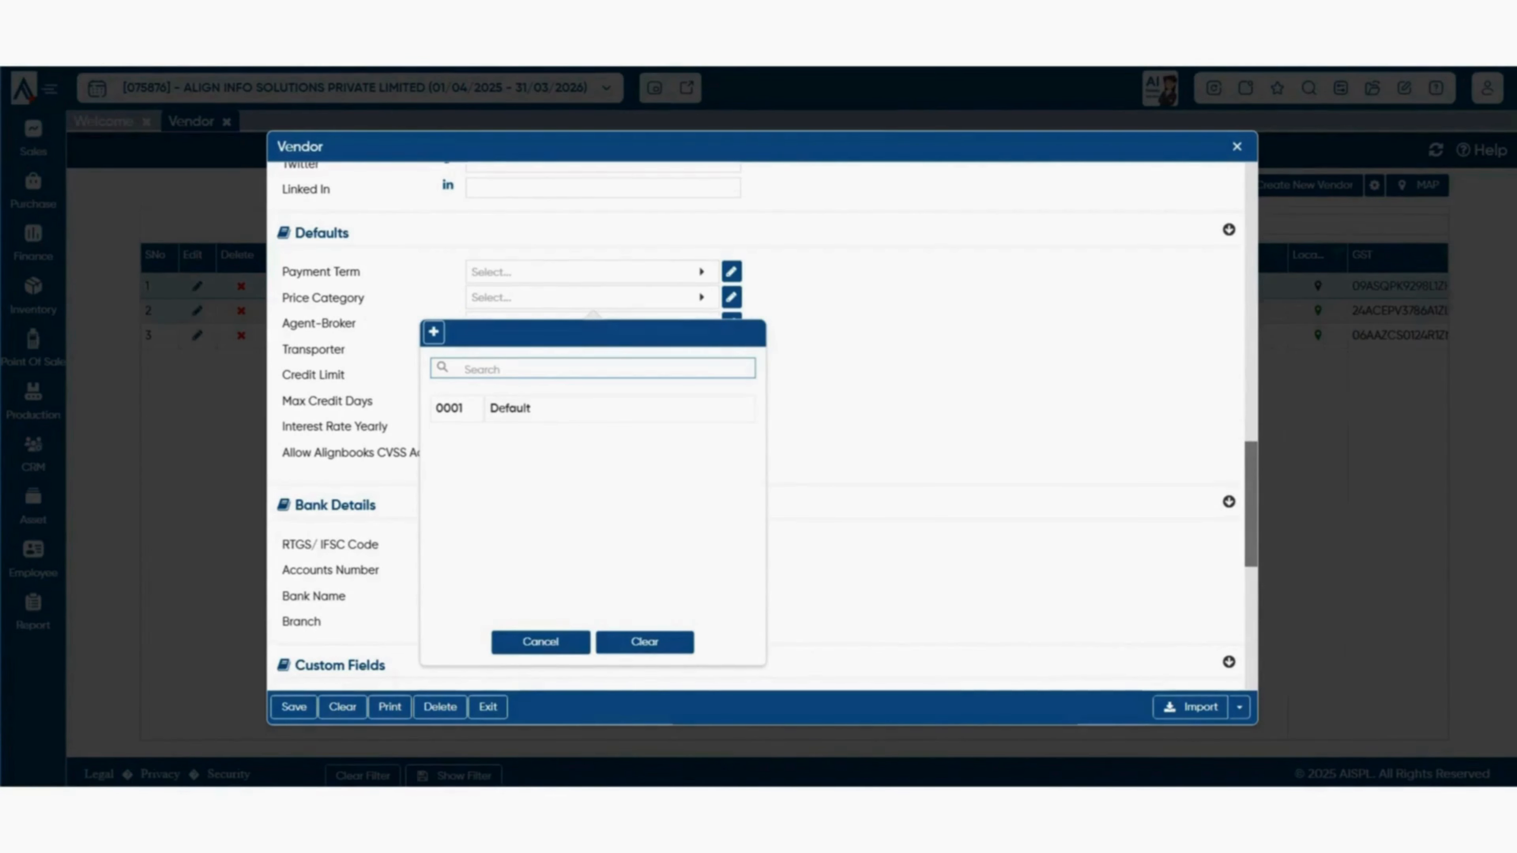
click(541, 643)
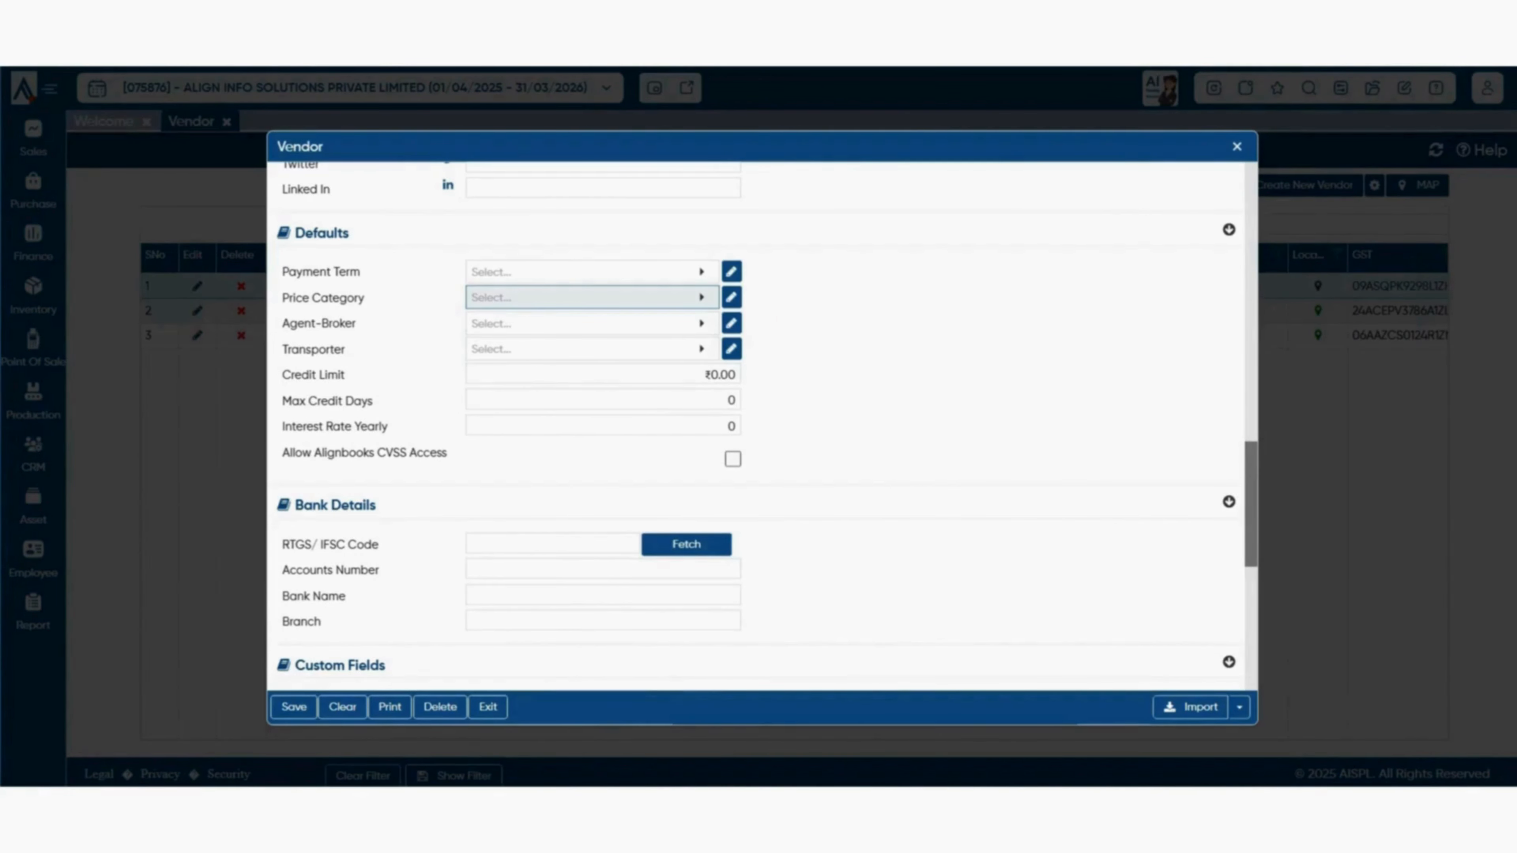
click(592, 323)
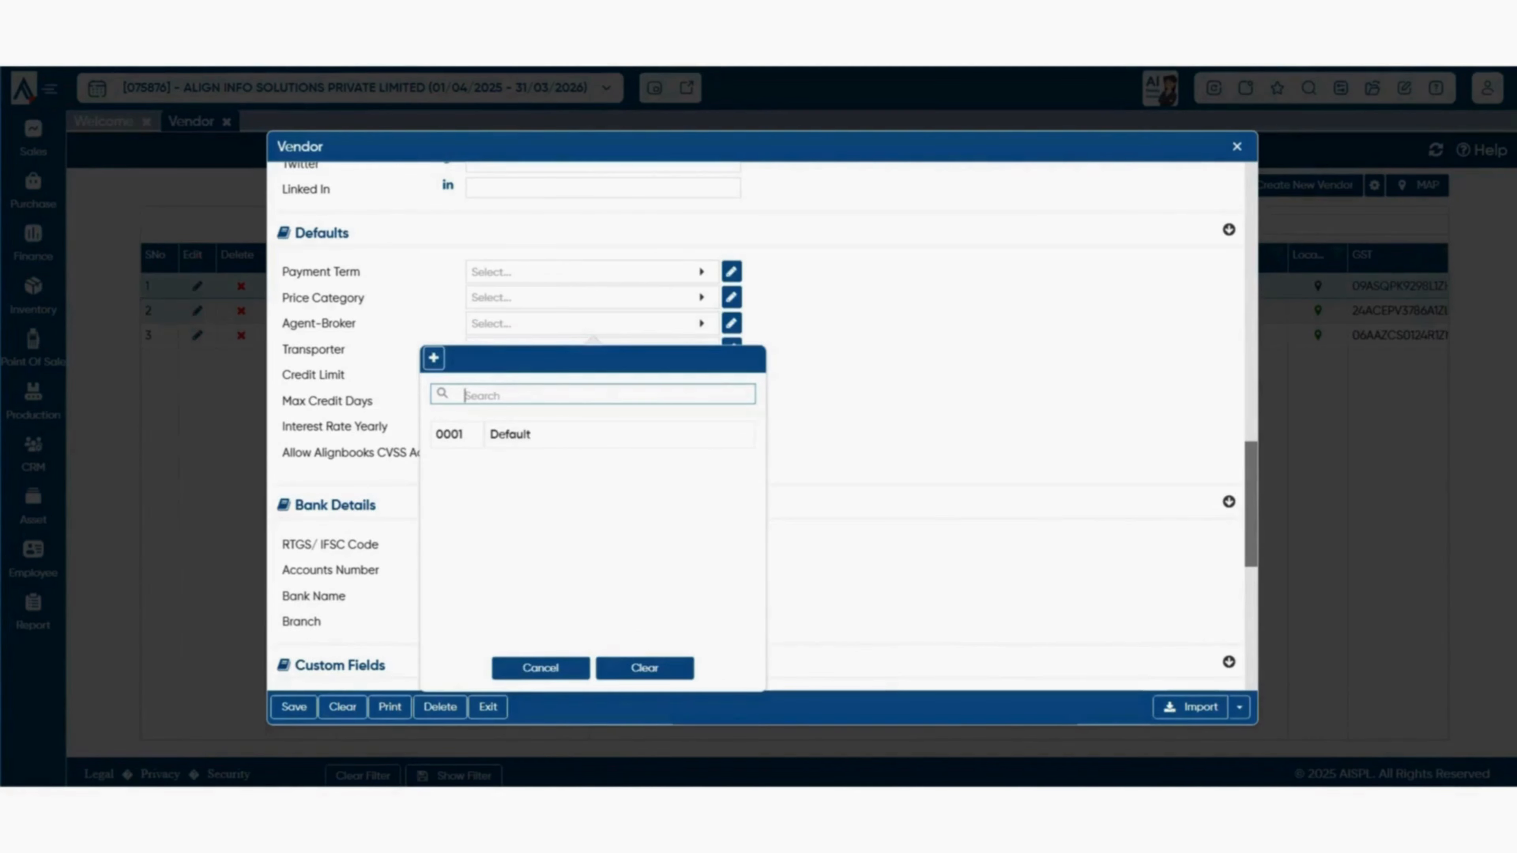
click(540, 668)
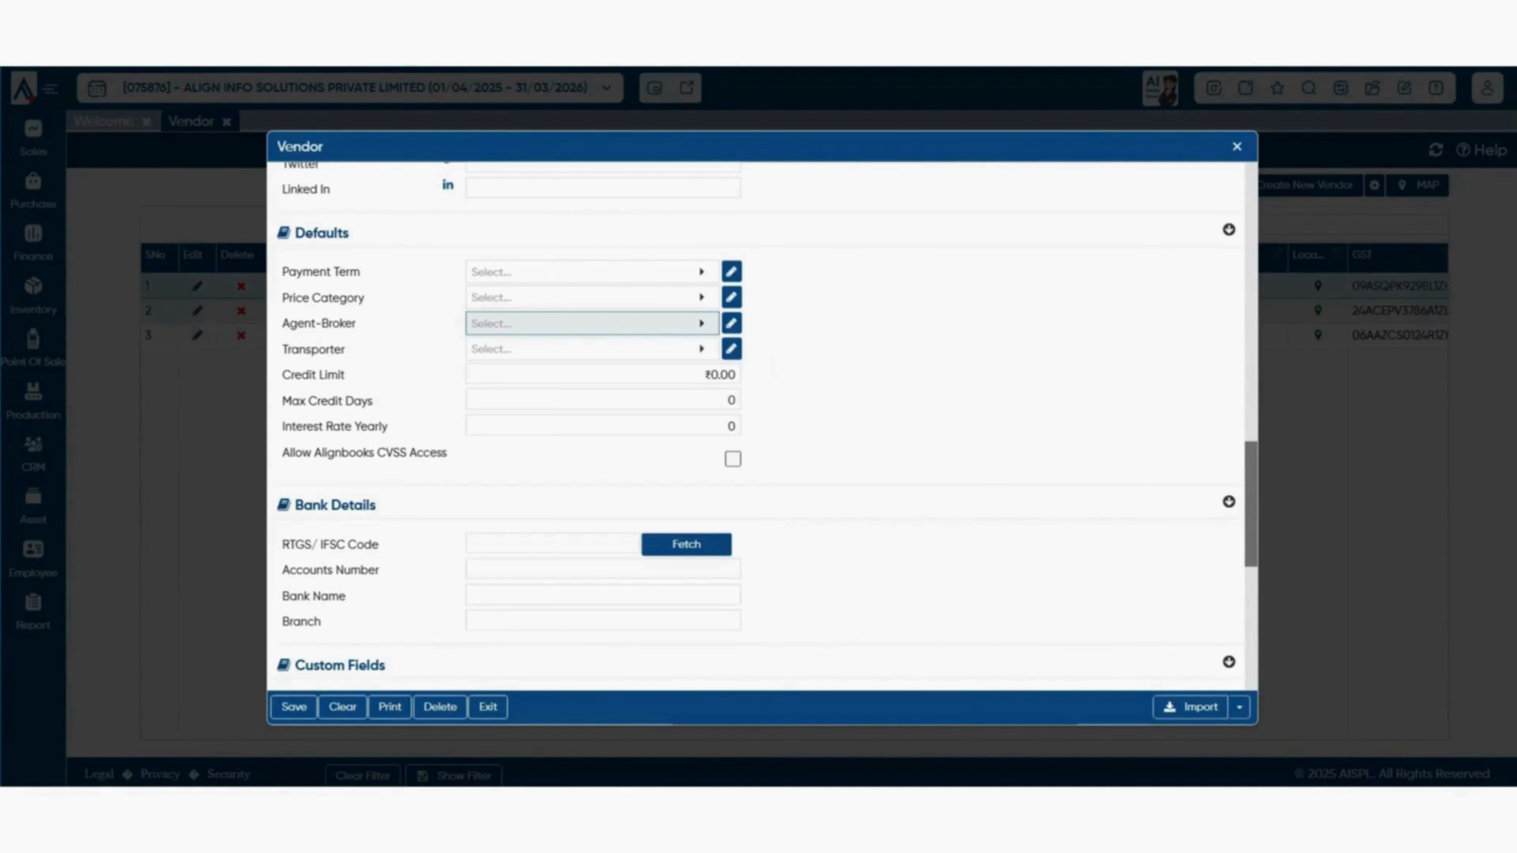
click(592, 323)
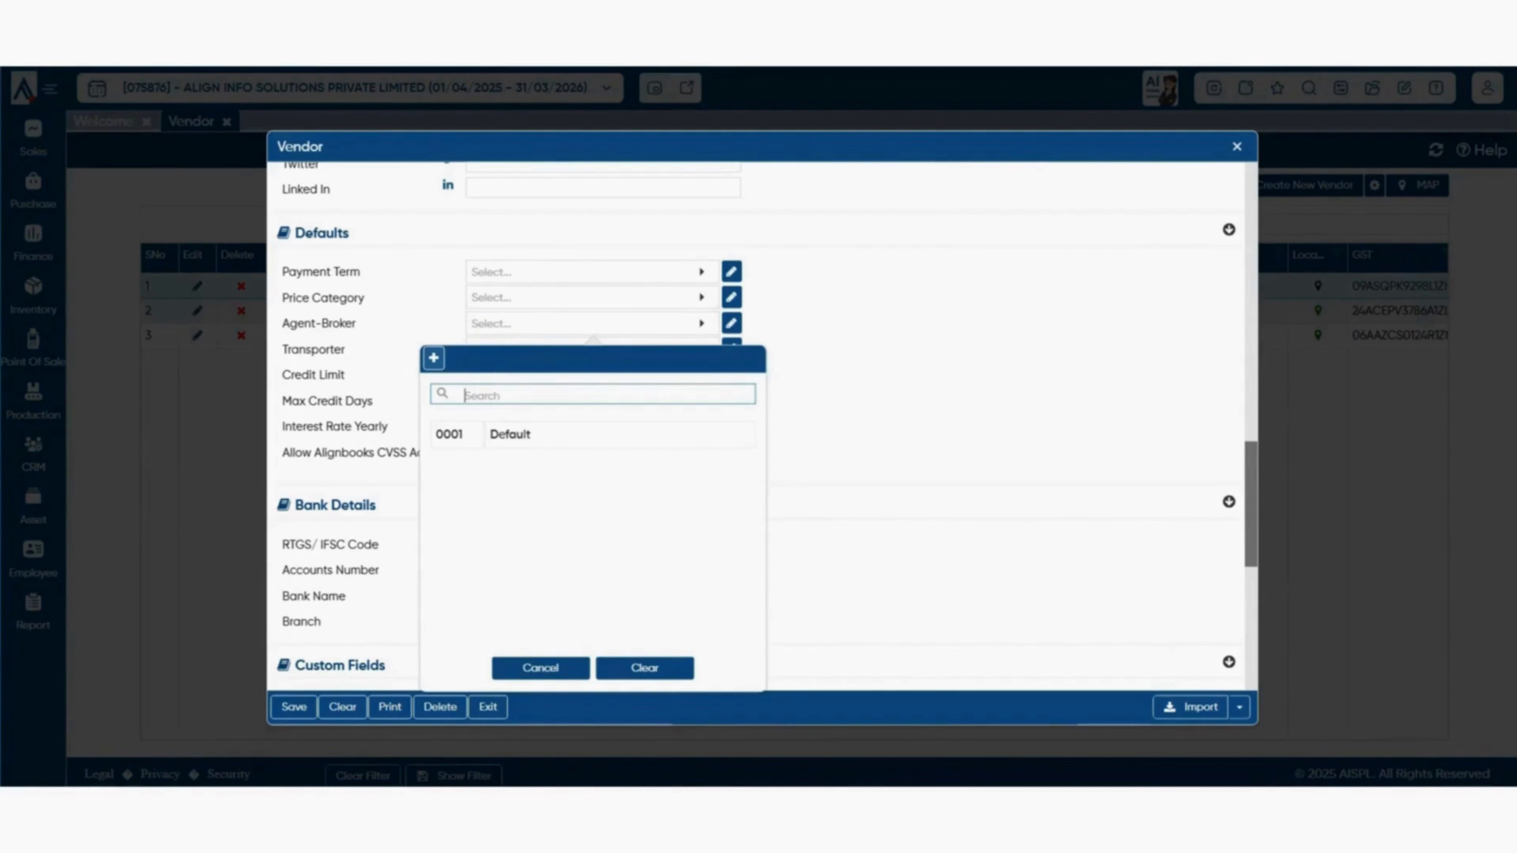
click(541, 668)
click(592, 348)
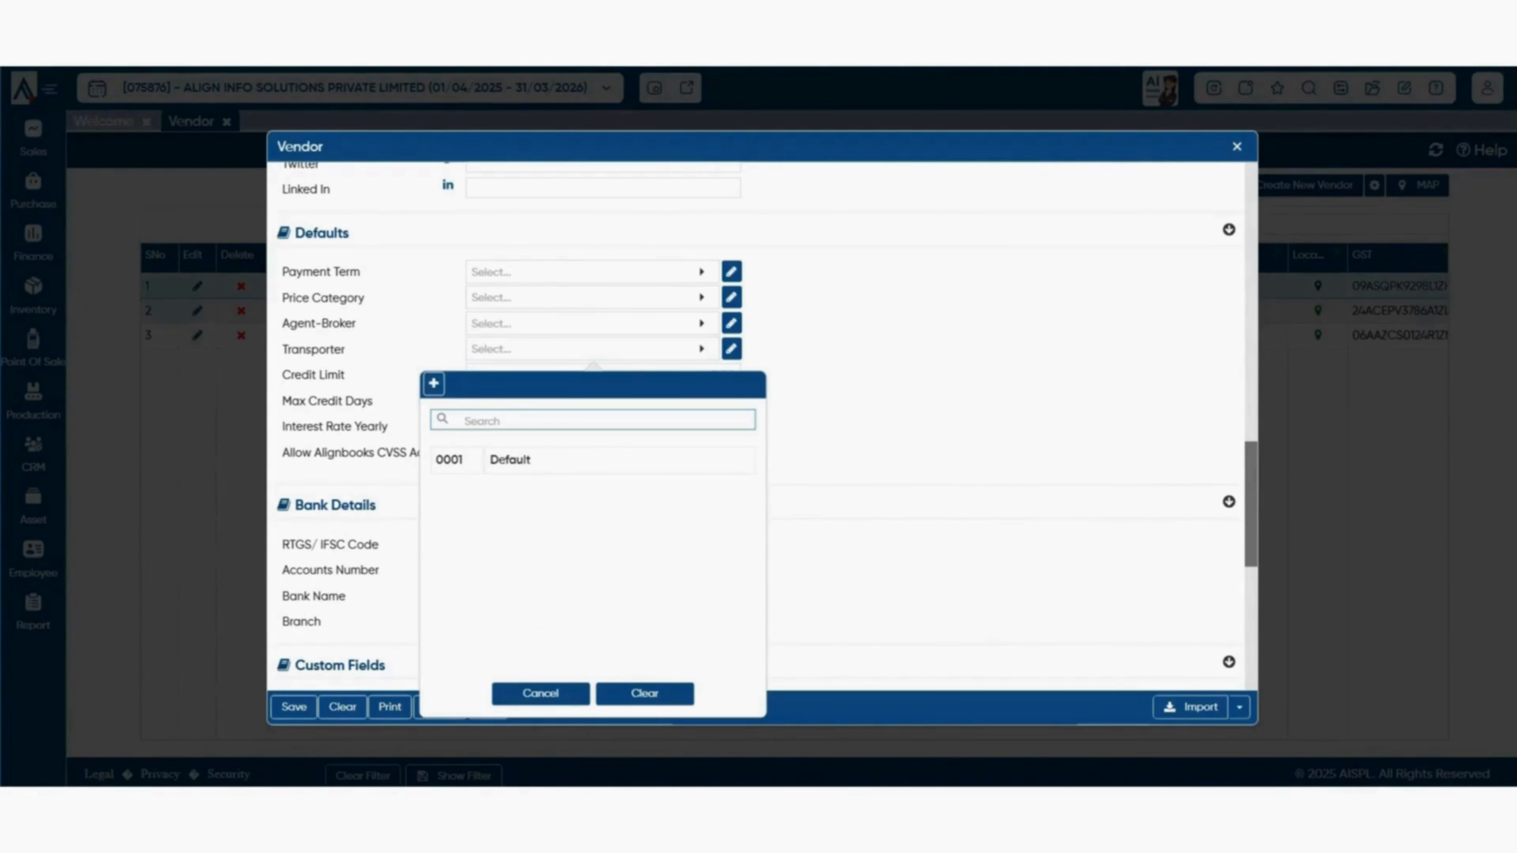
click(541, 694)
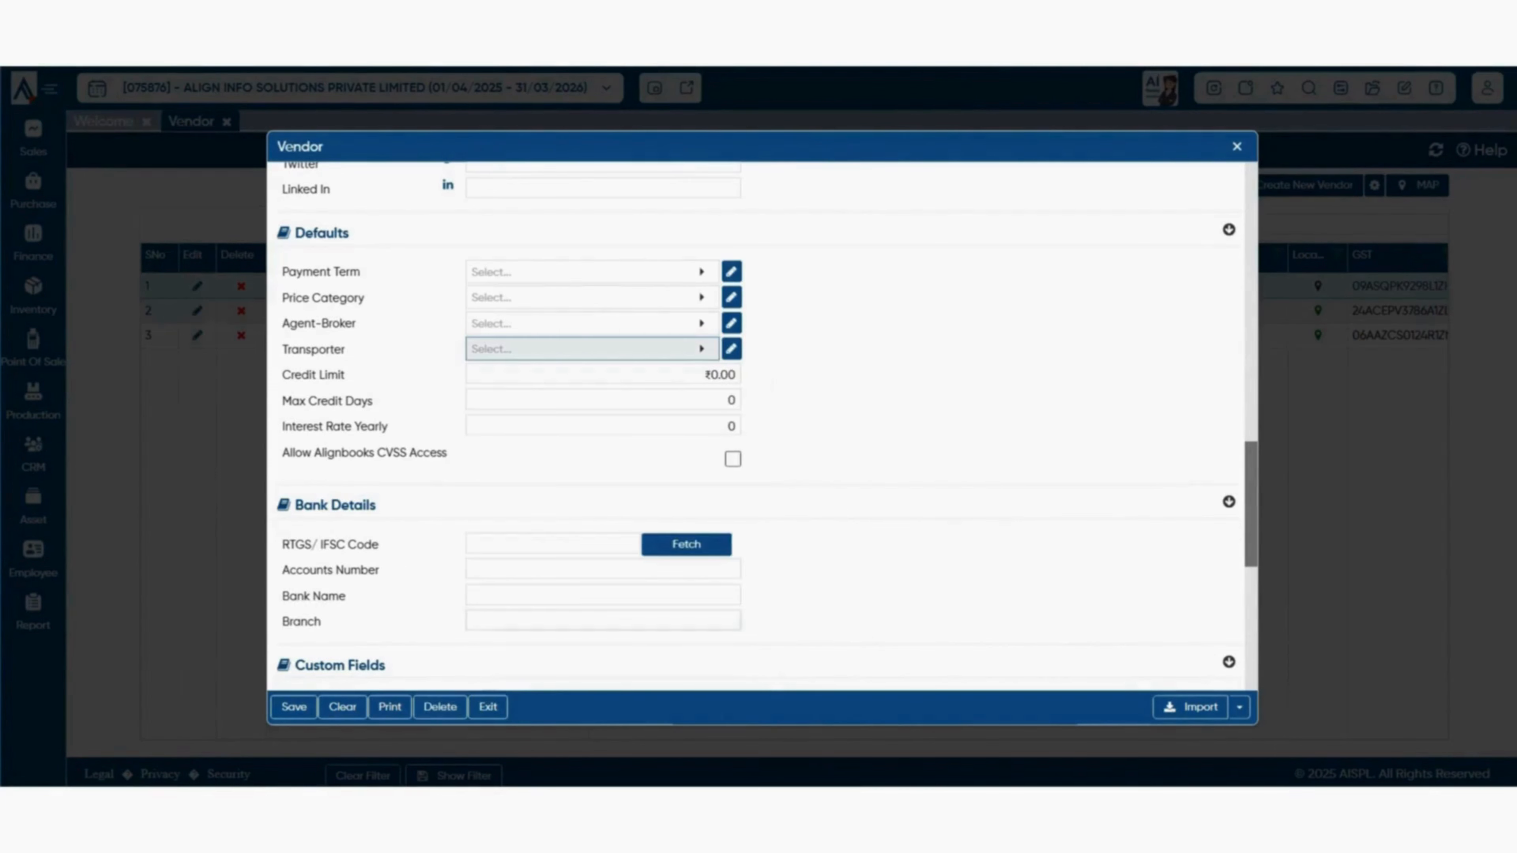
key(Tab)
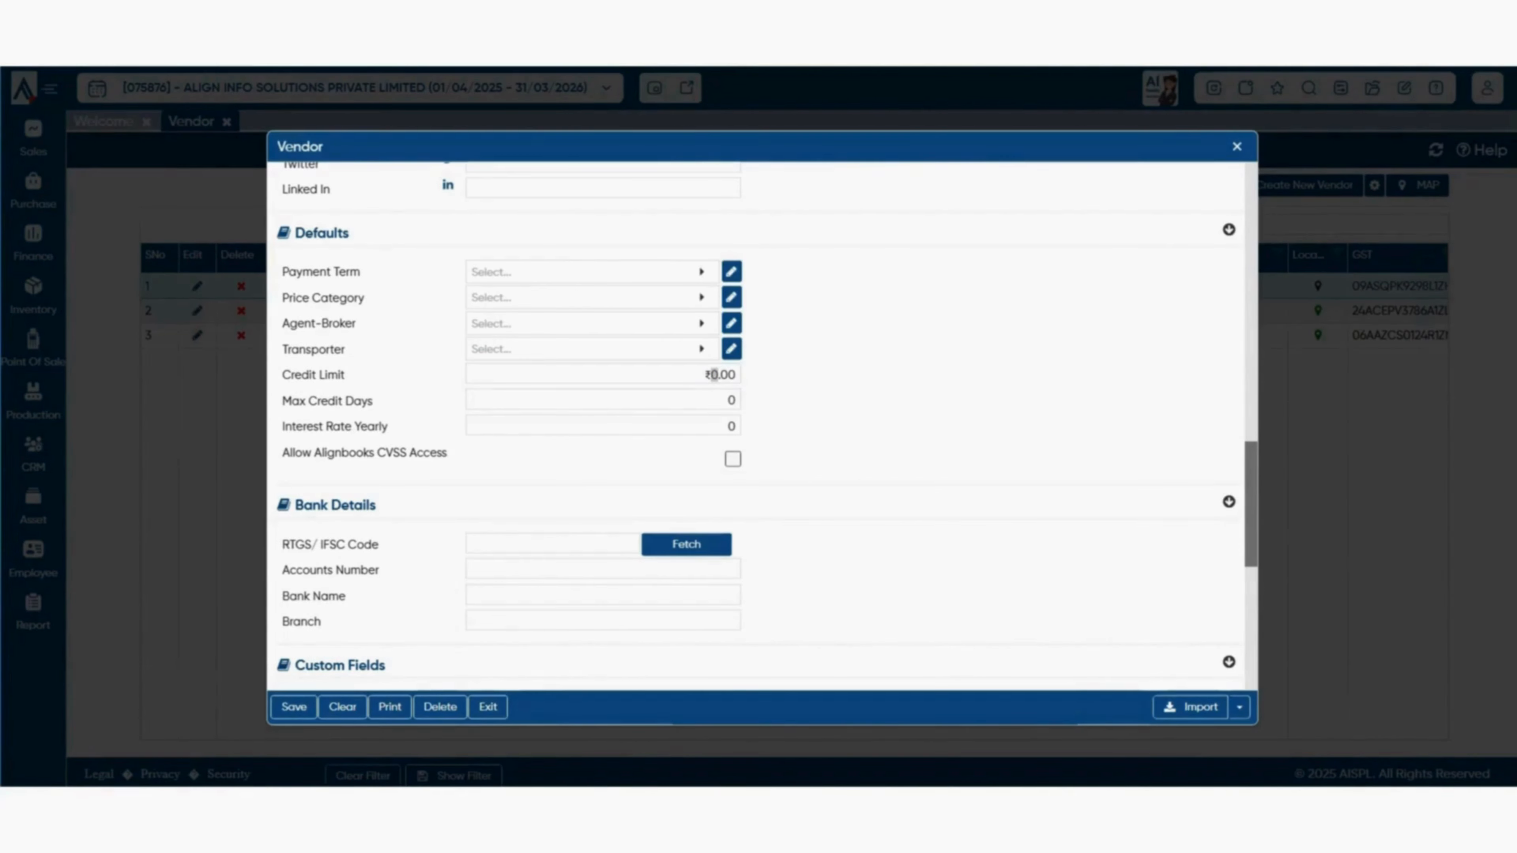
drag(282, 375, 443, 453)
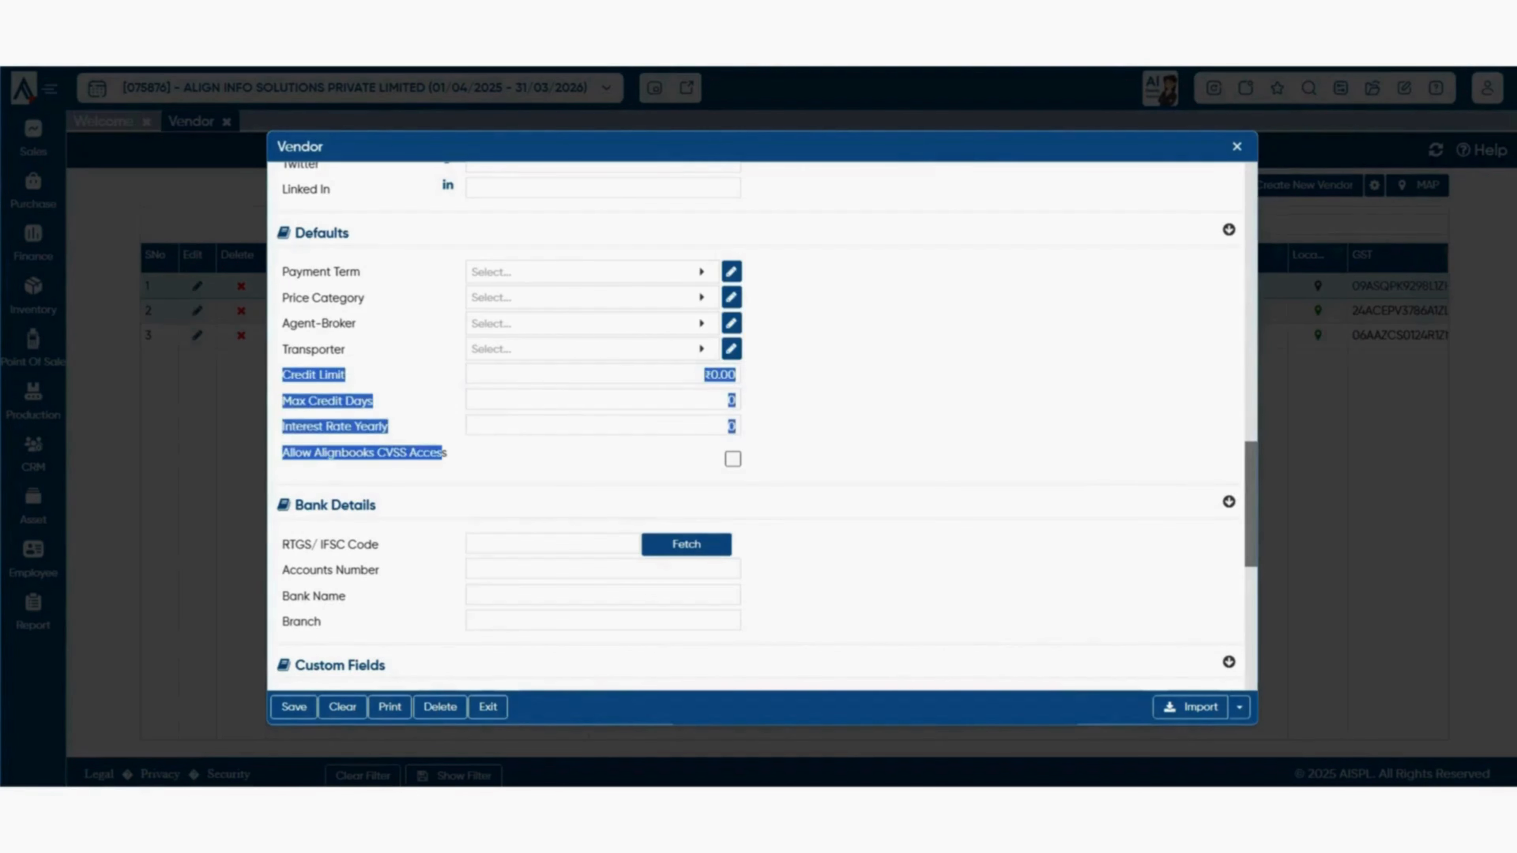
click(454, 457)
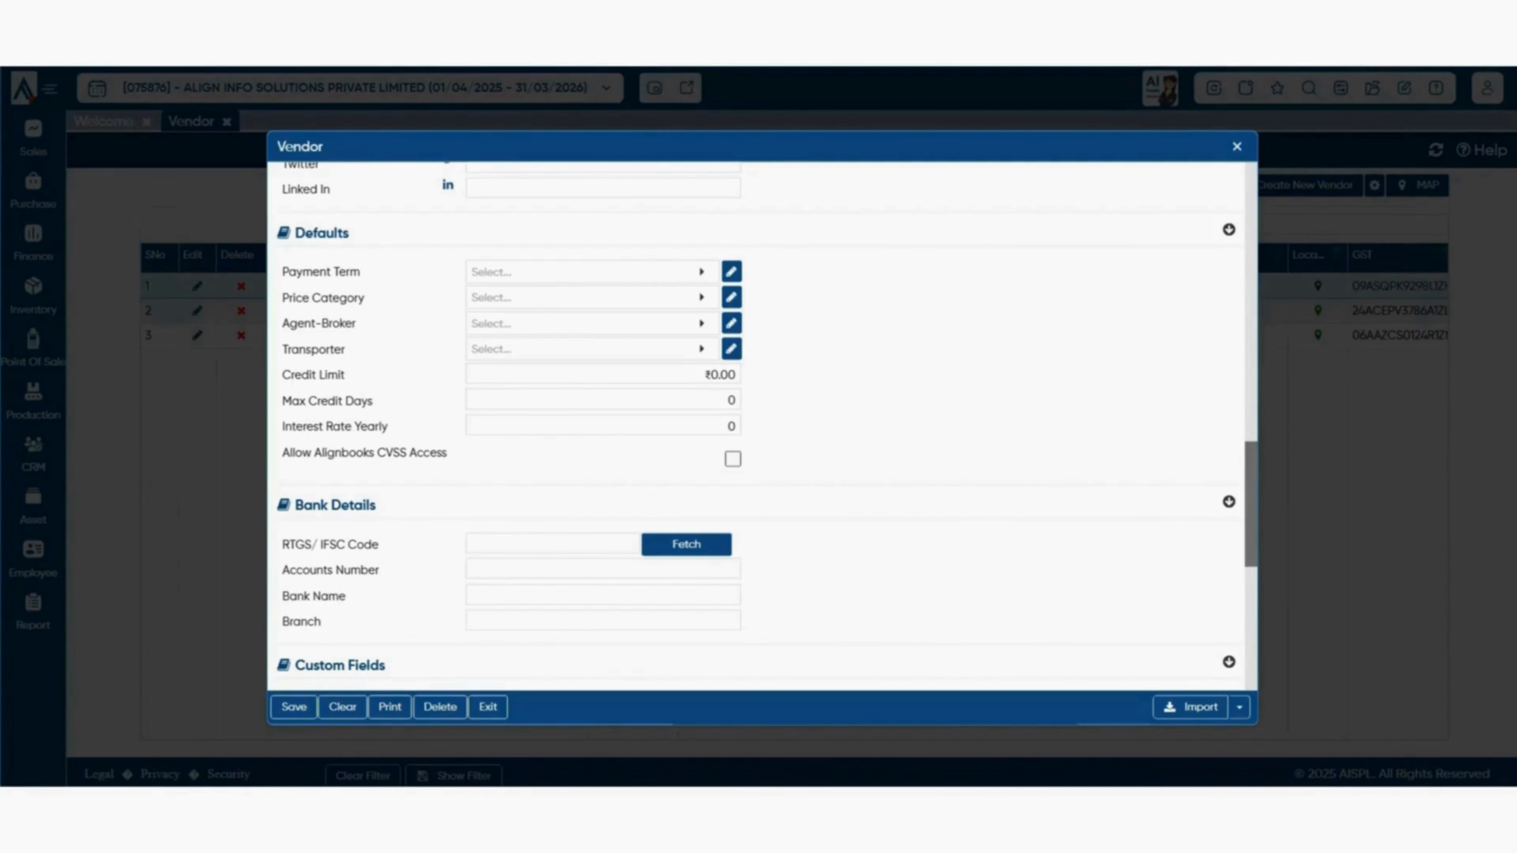
click(713, 374)
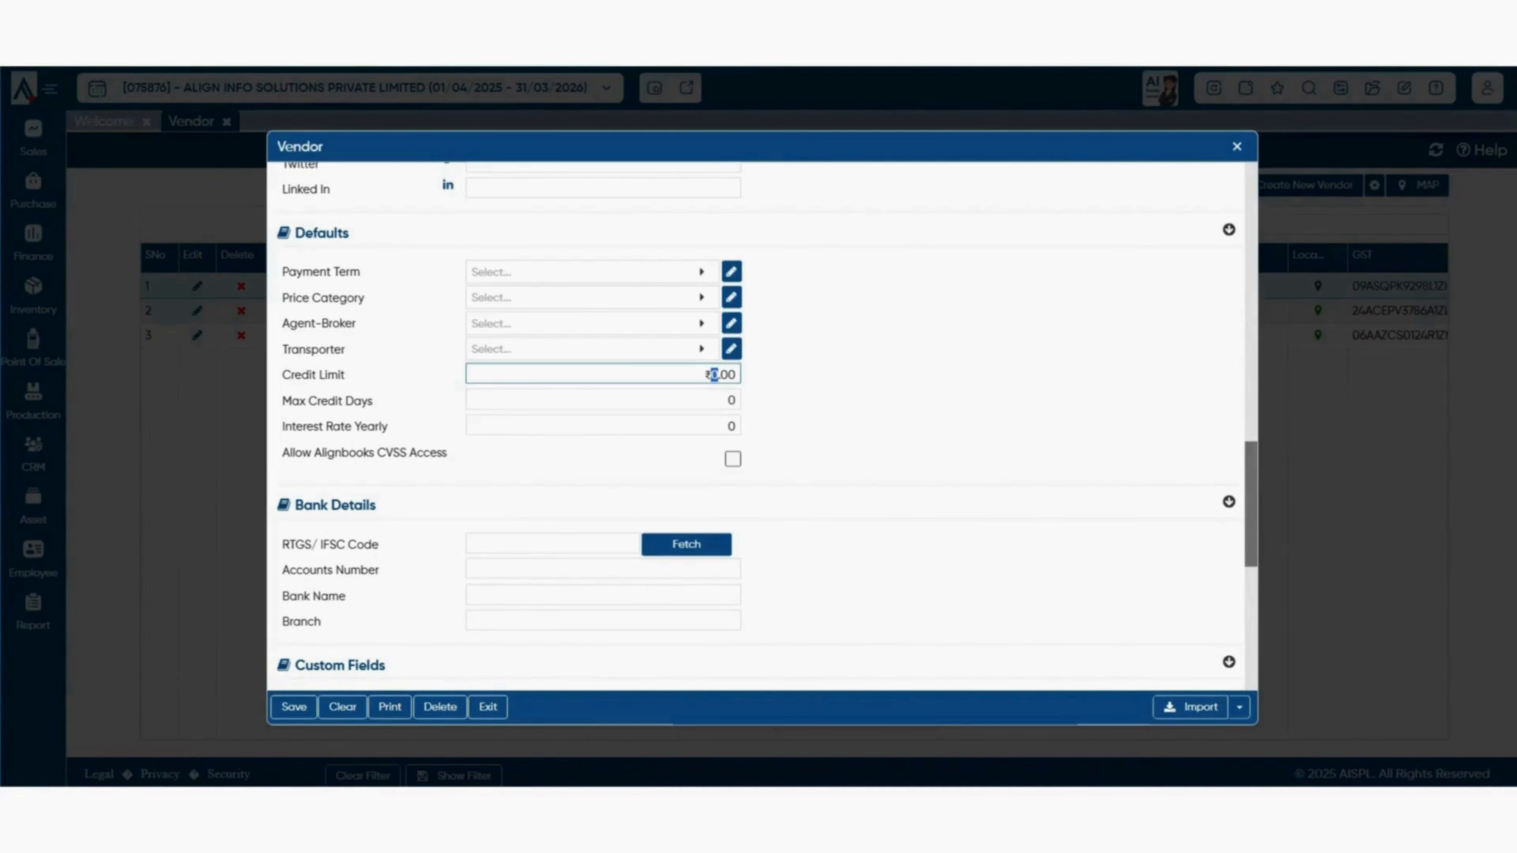
click(711, 375)
click(603, 400)
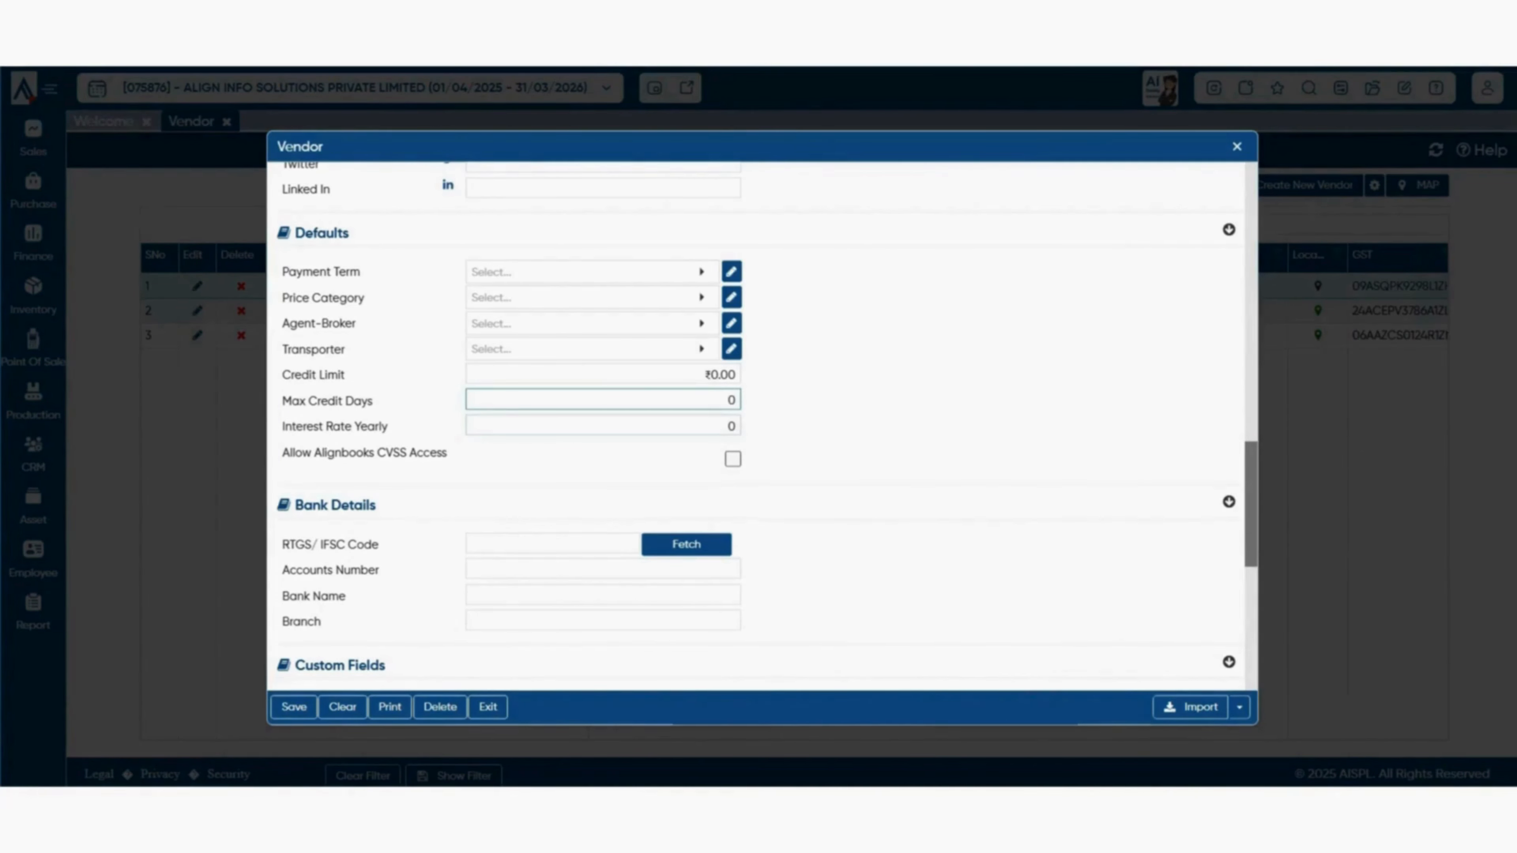
click(604, 425)
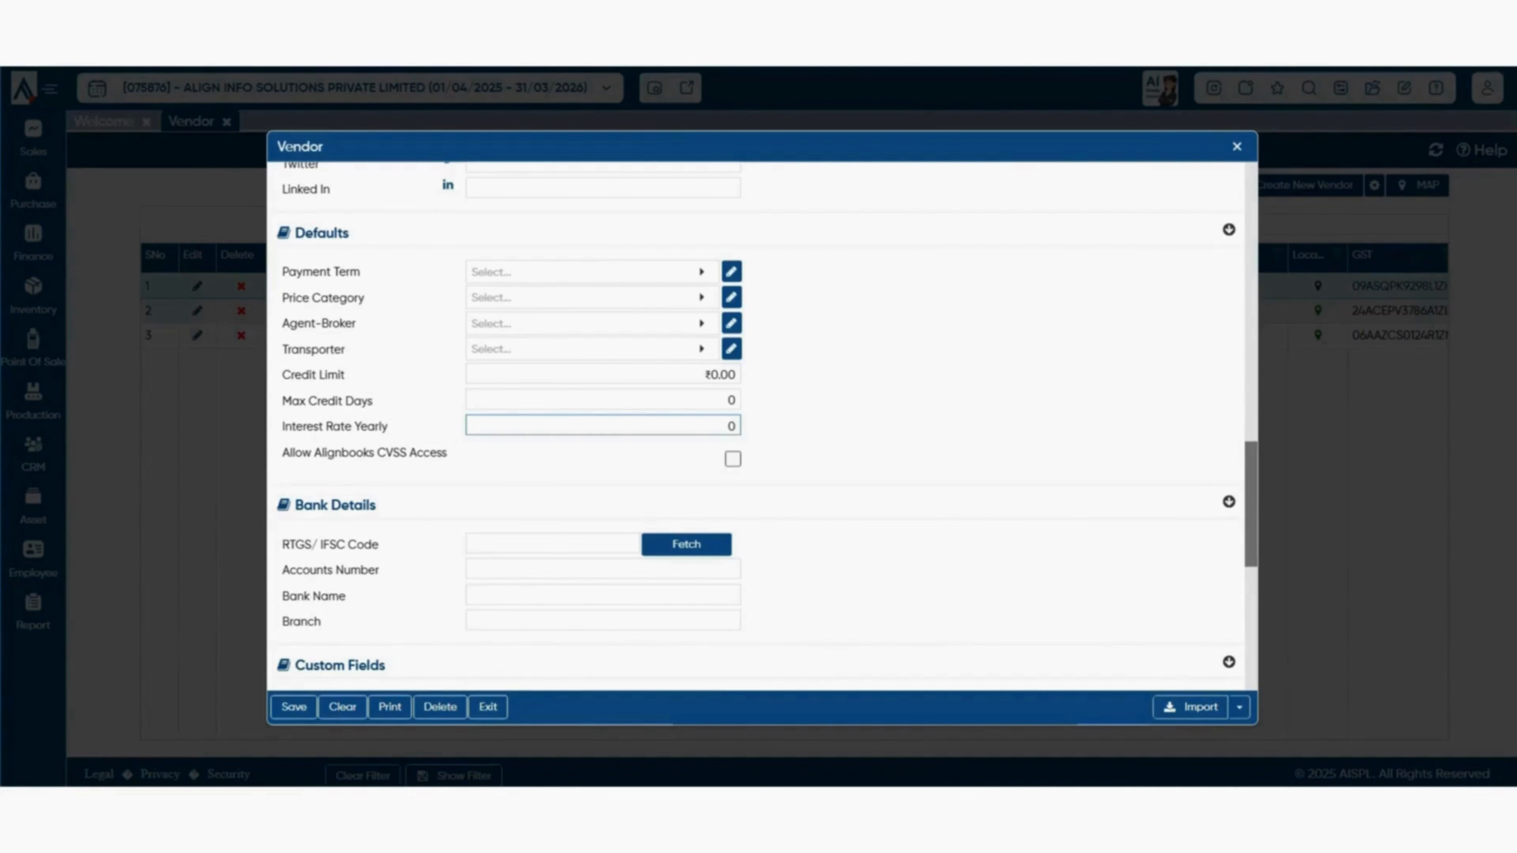
double_click(731, 425)
click(728, 425)
key(Tab)
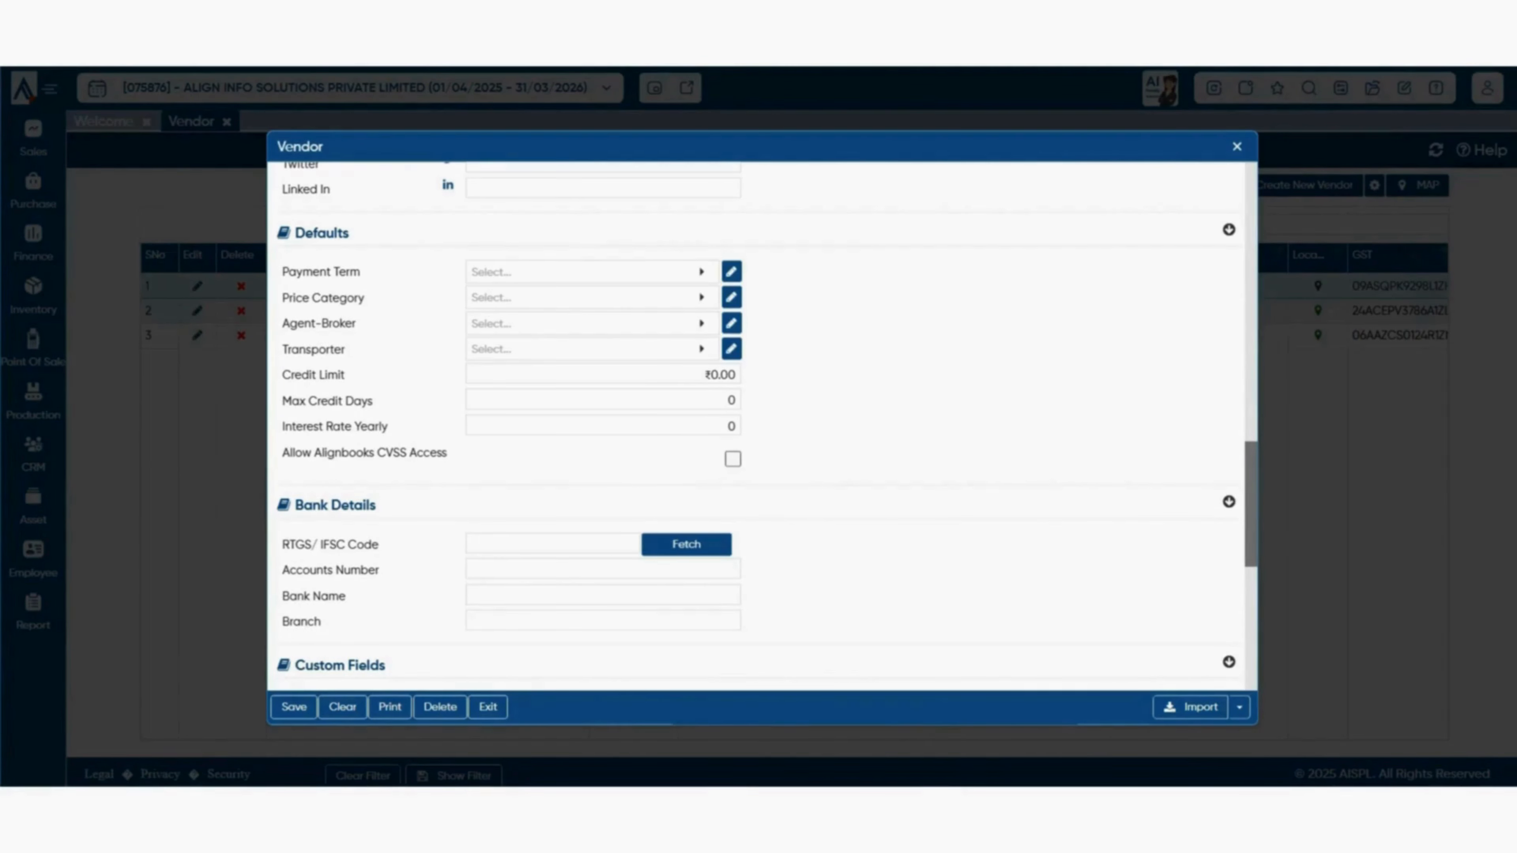
scroll(763, 426, up, 10)
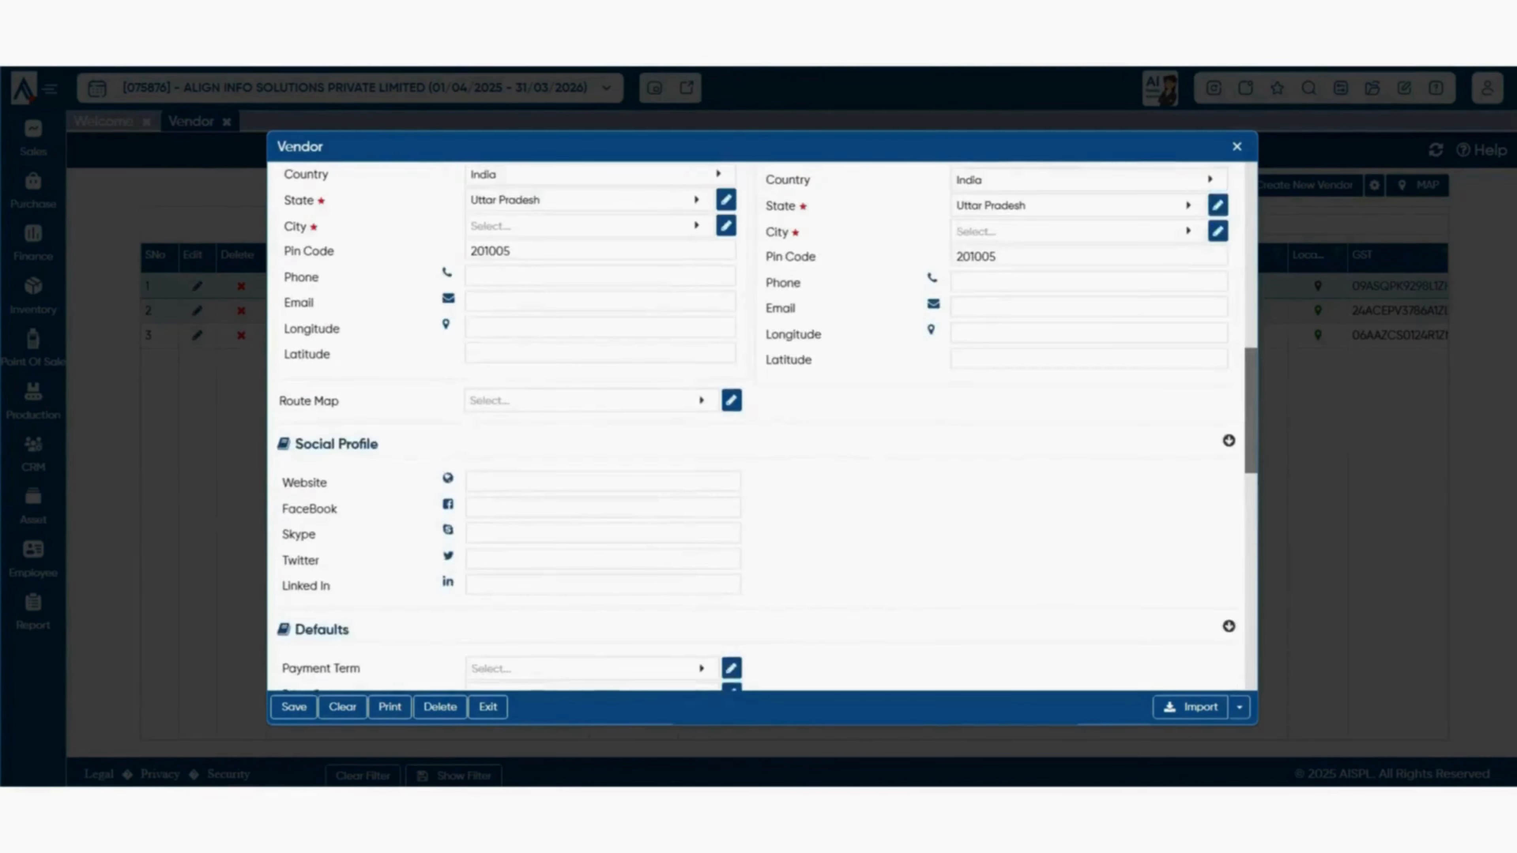
click(600, 500)
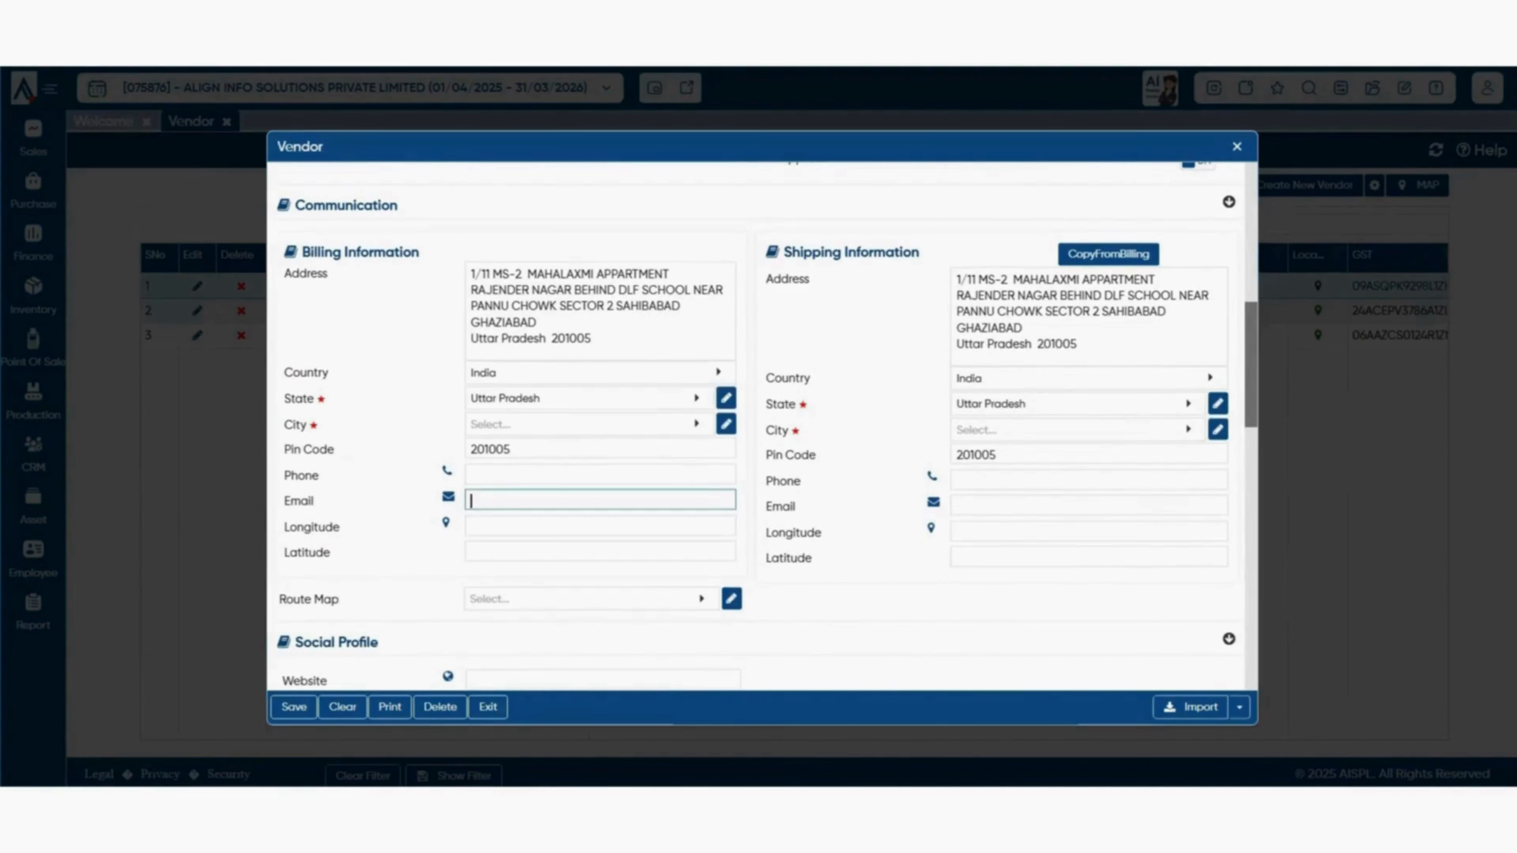
scroll(763, 427, down, 10)
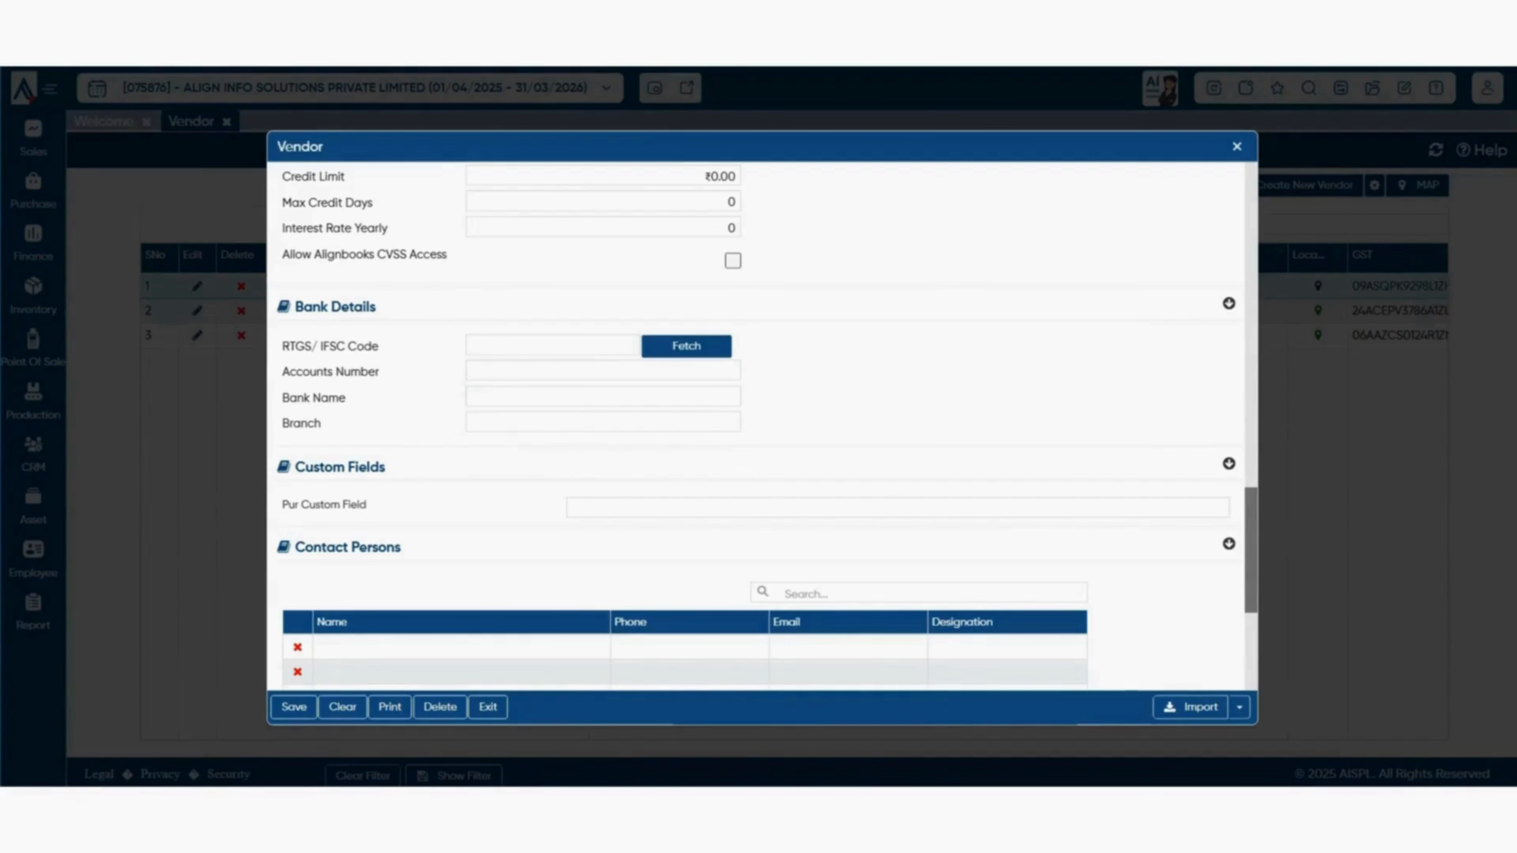
click(552, 345)
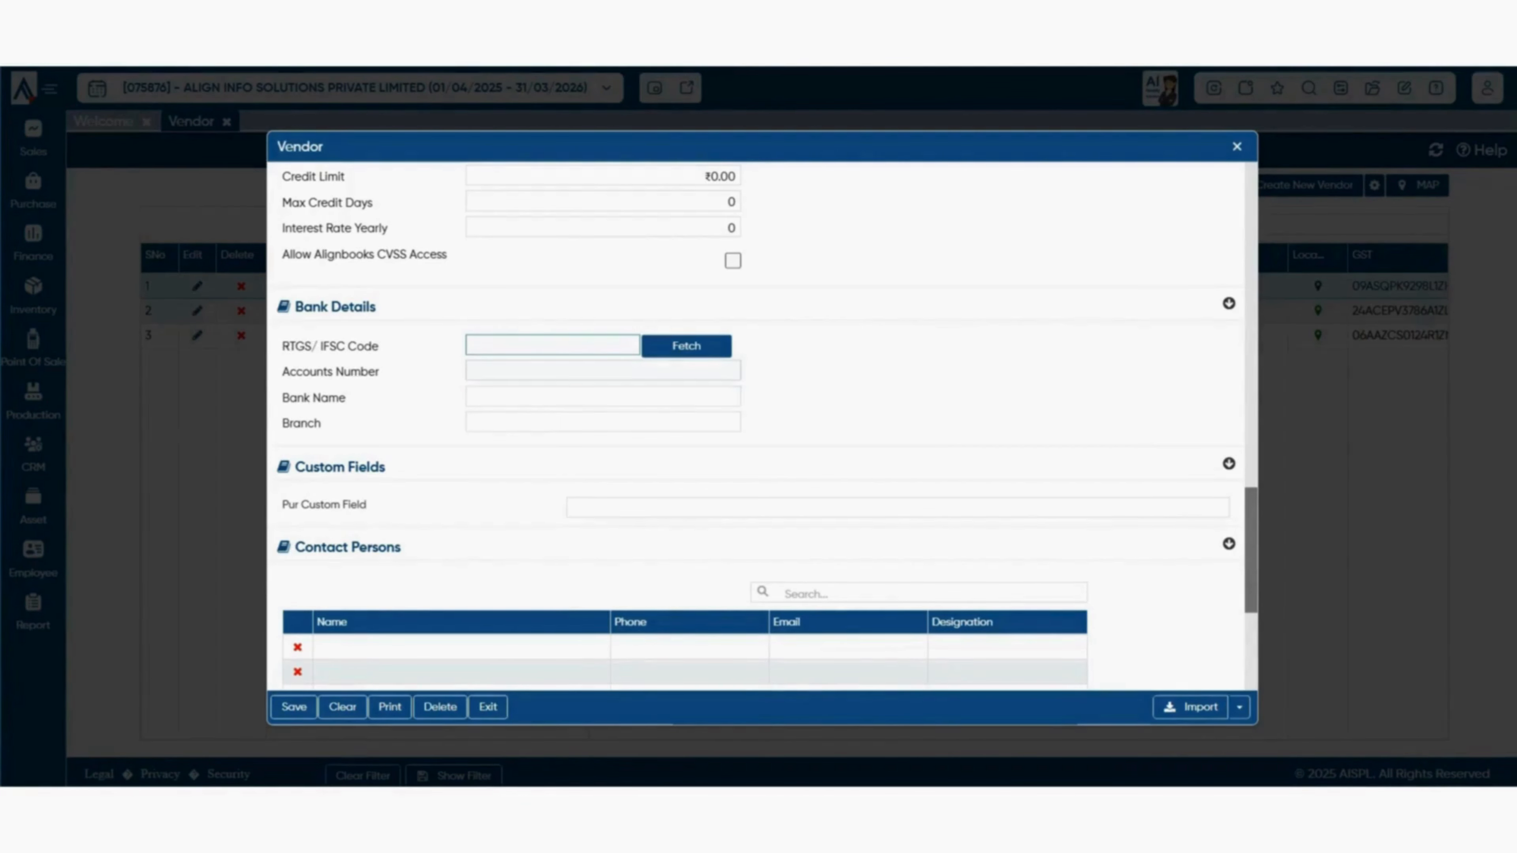
click(602, 371)
scroll(758, 418, down, 3)
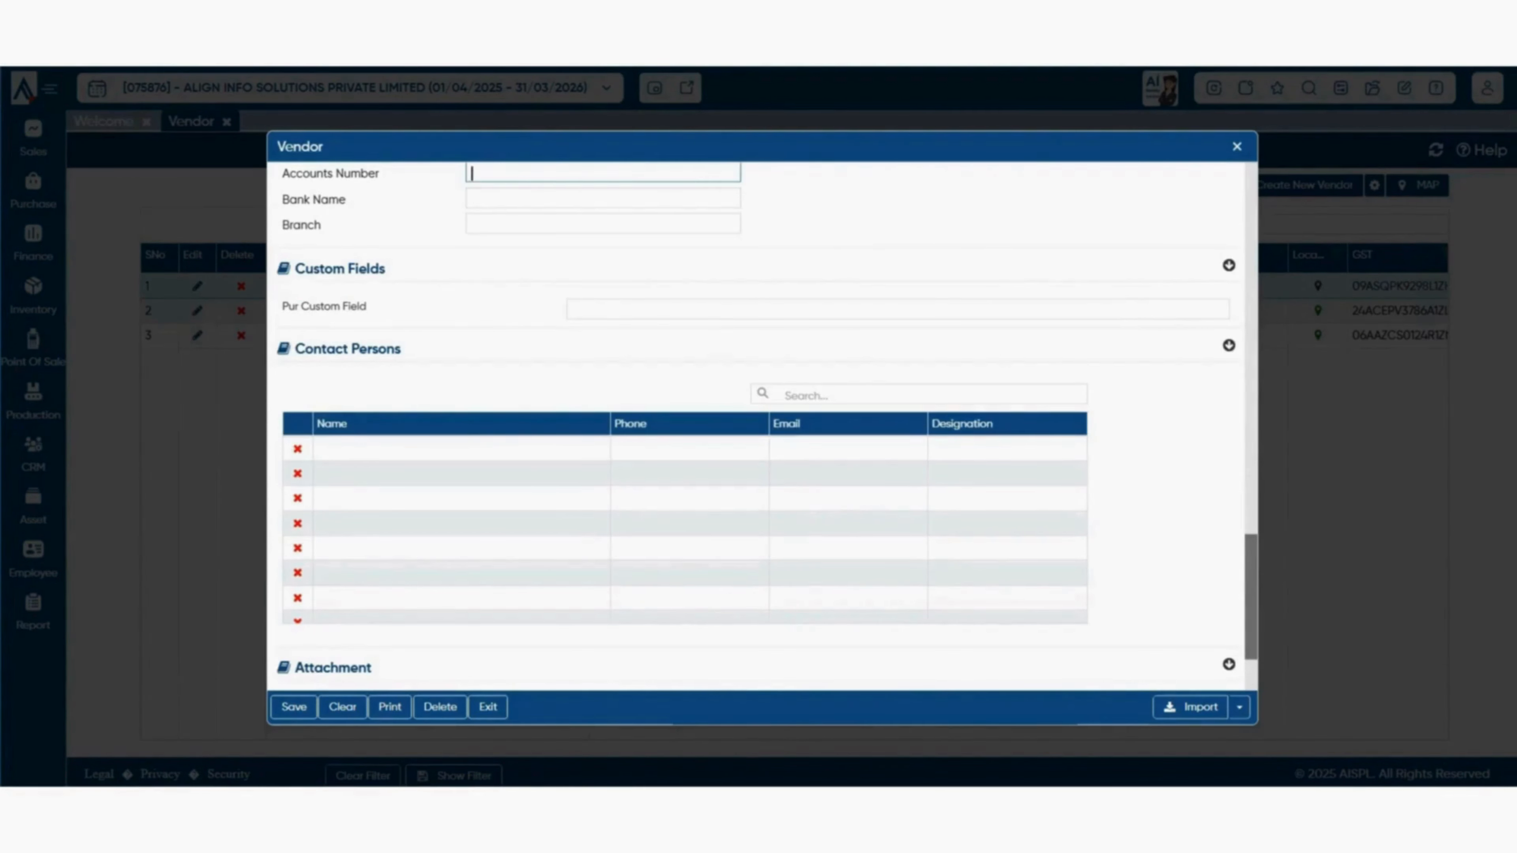
drag(283, 307, 367, 307)
click(383, 307)
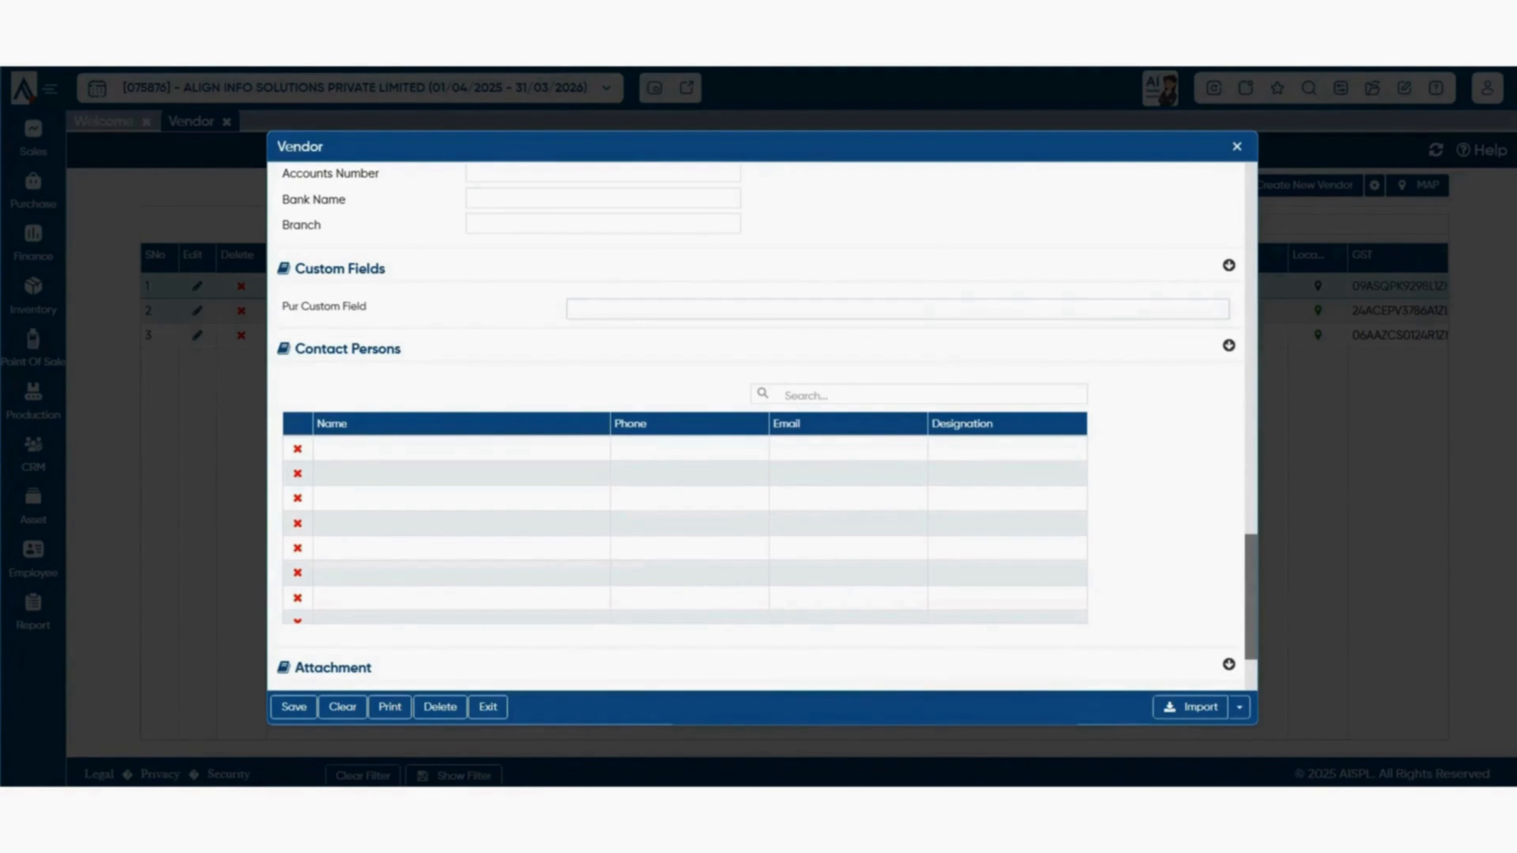
click(574, 310)
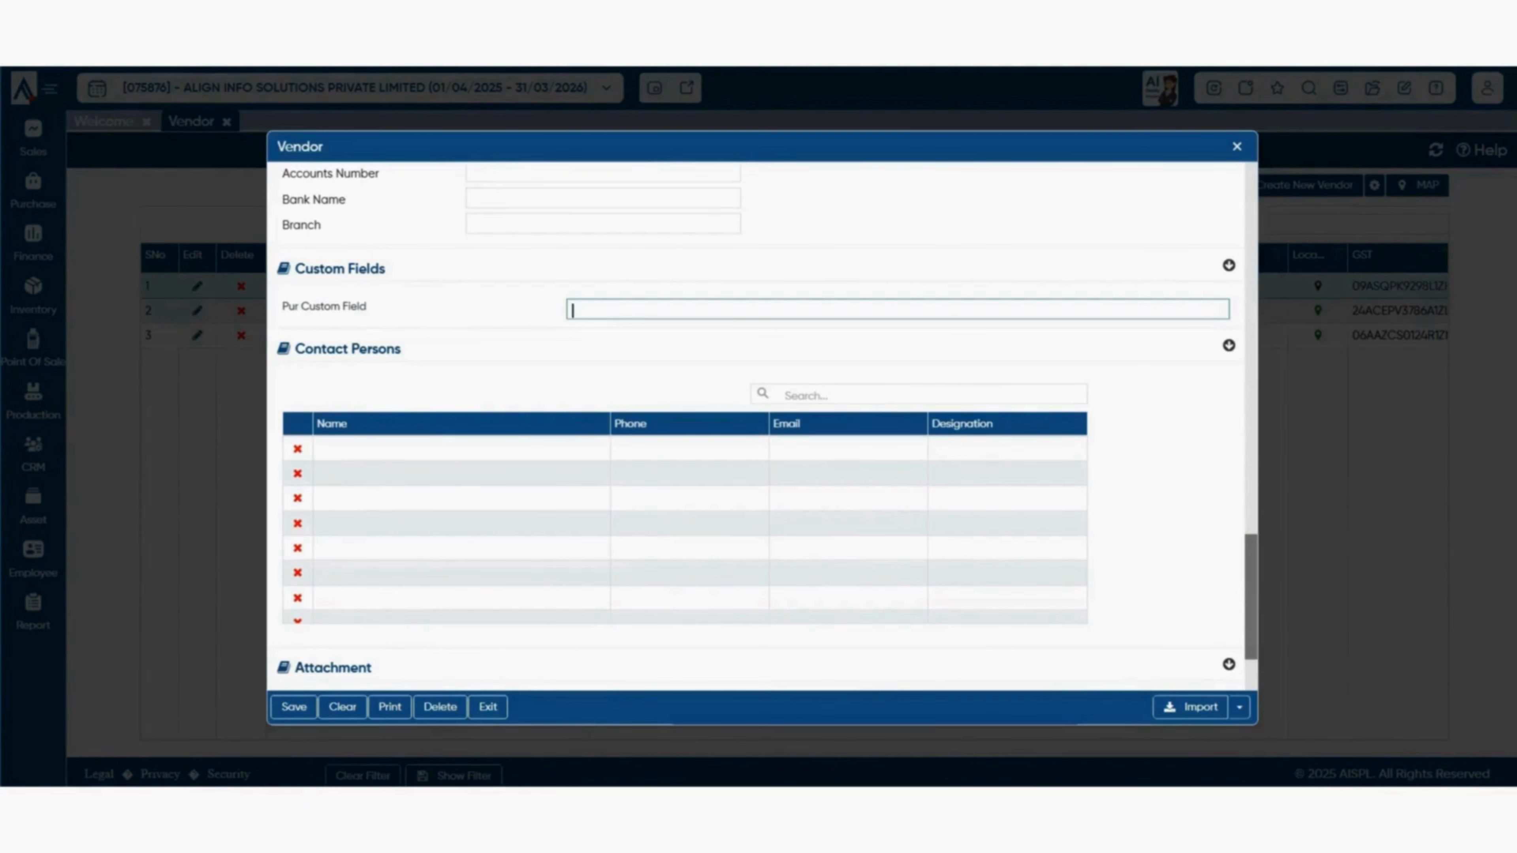
scroll(766, 430, down, 2)
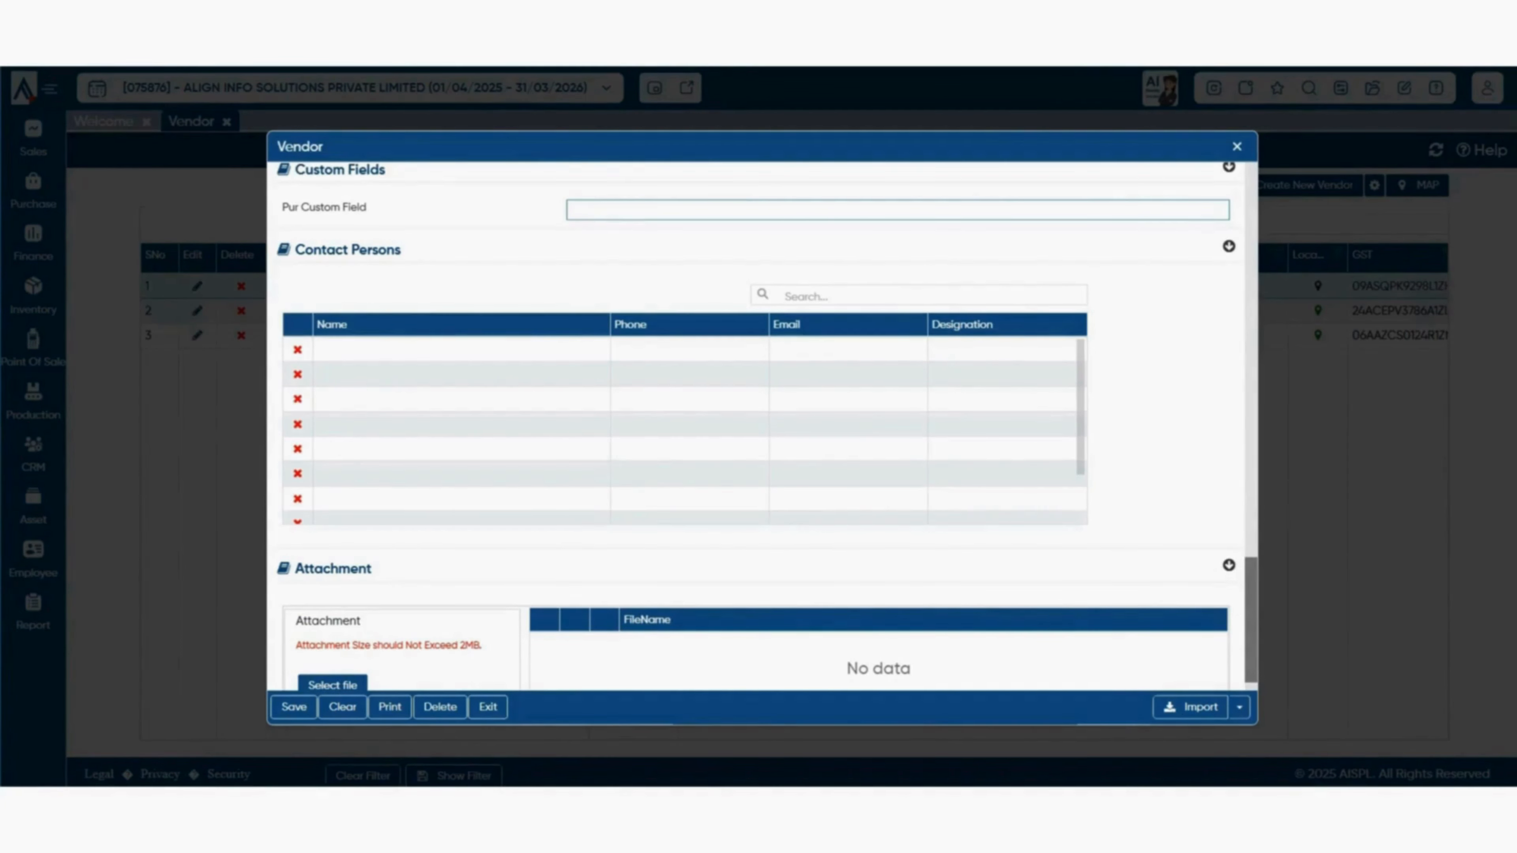
click(461, 349)
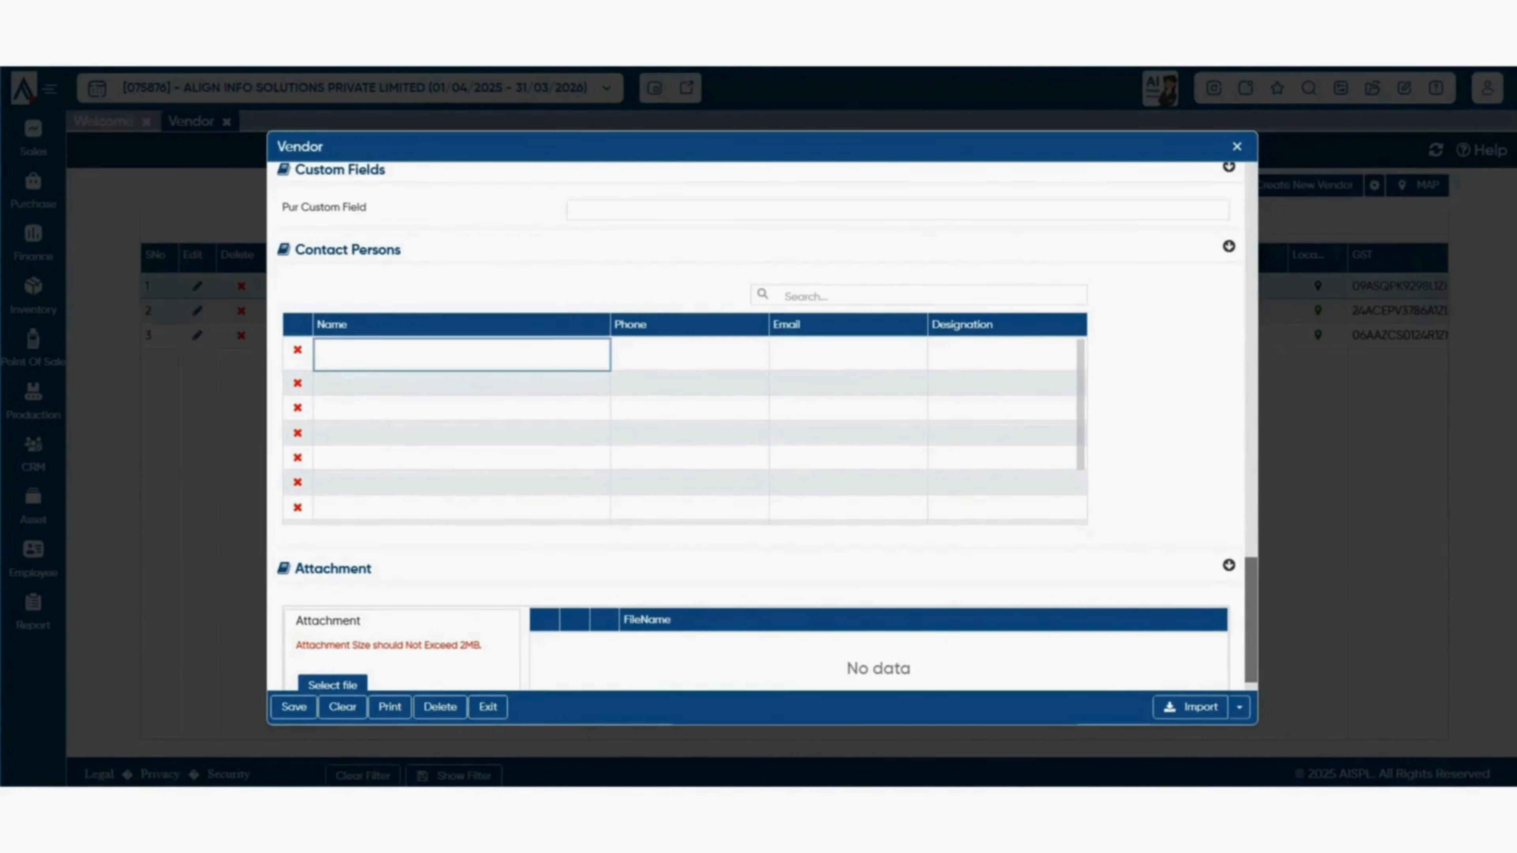
click(689, 355)
click(848, 354)
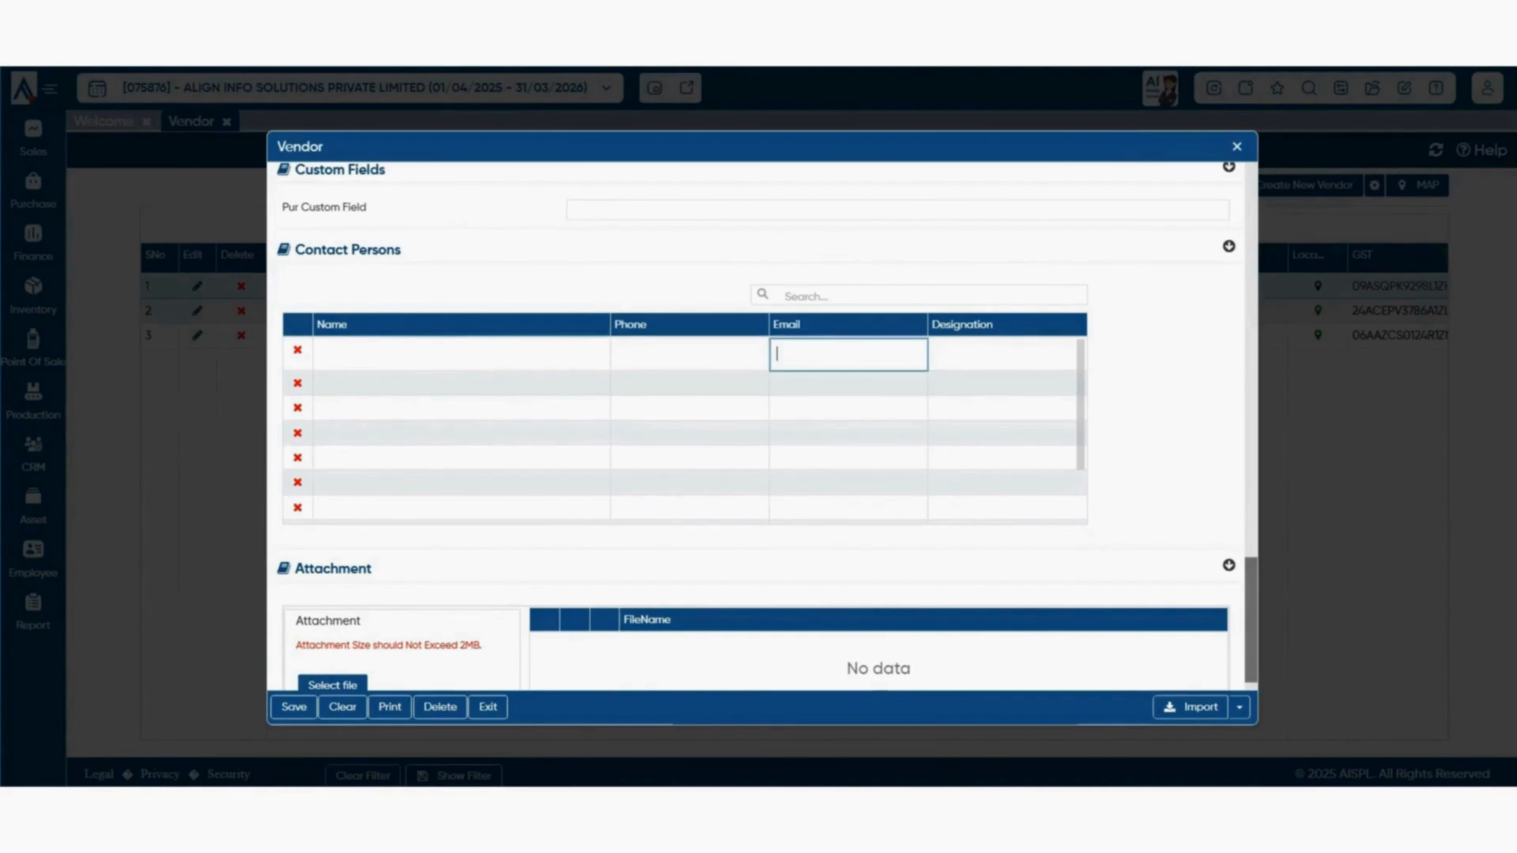
scroll(759, 418, down, 1)
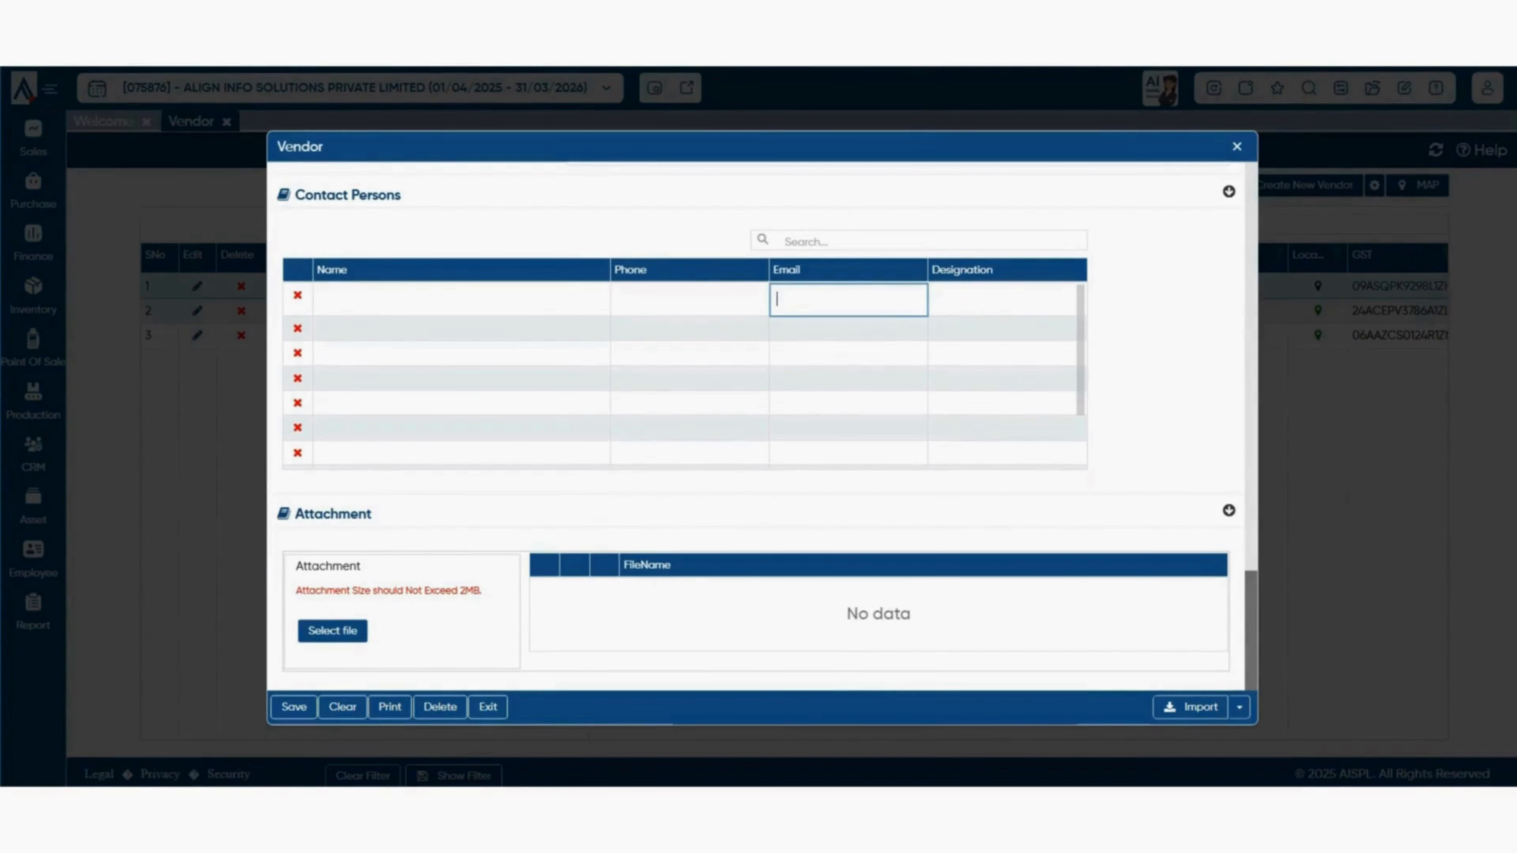
drag(295, 514, 372, 515)
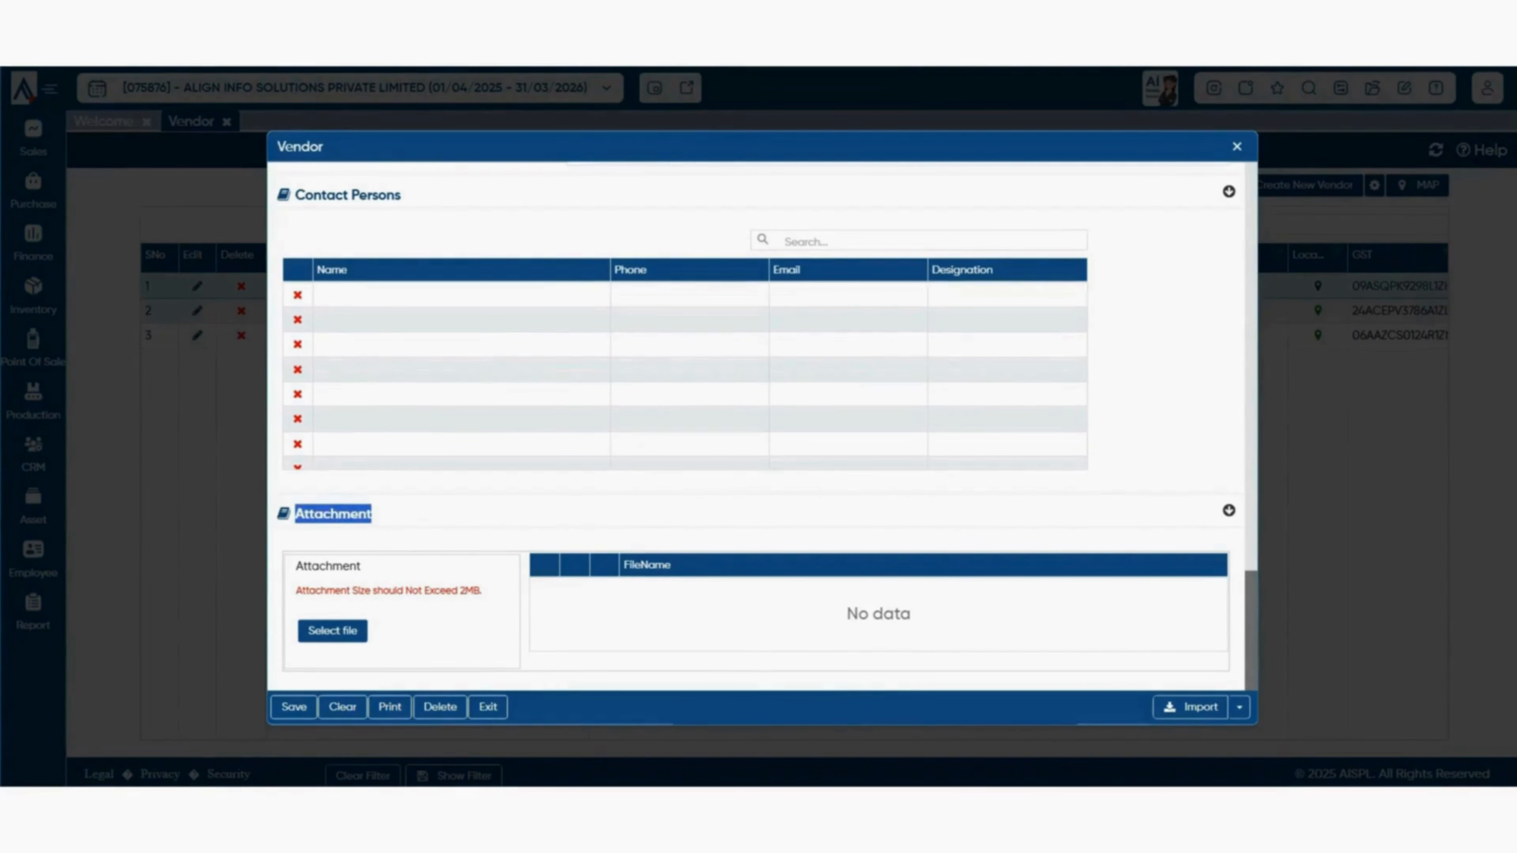
click(376, 514)
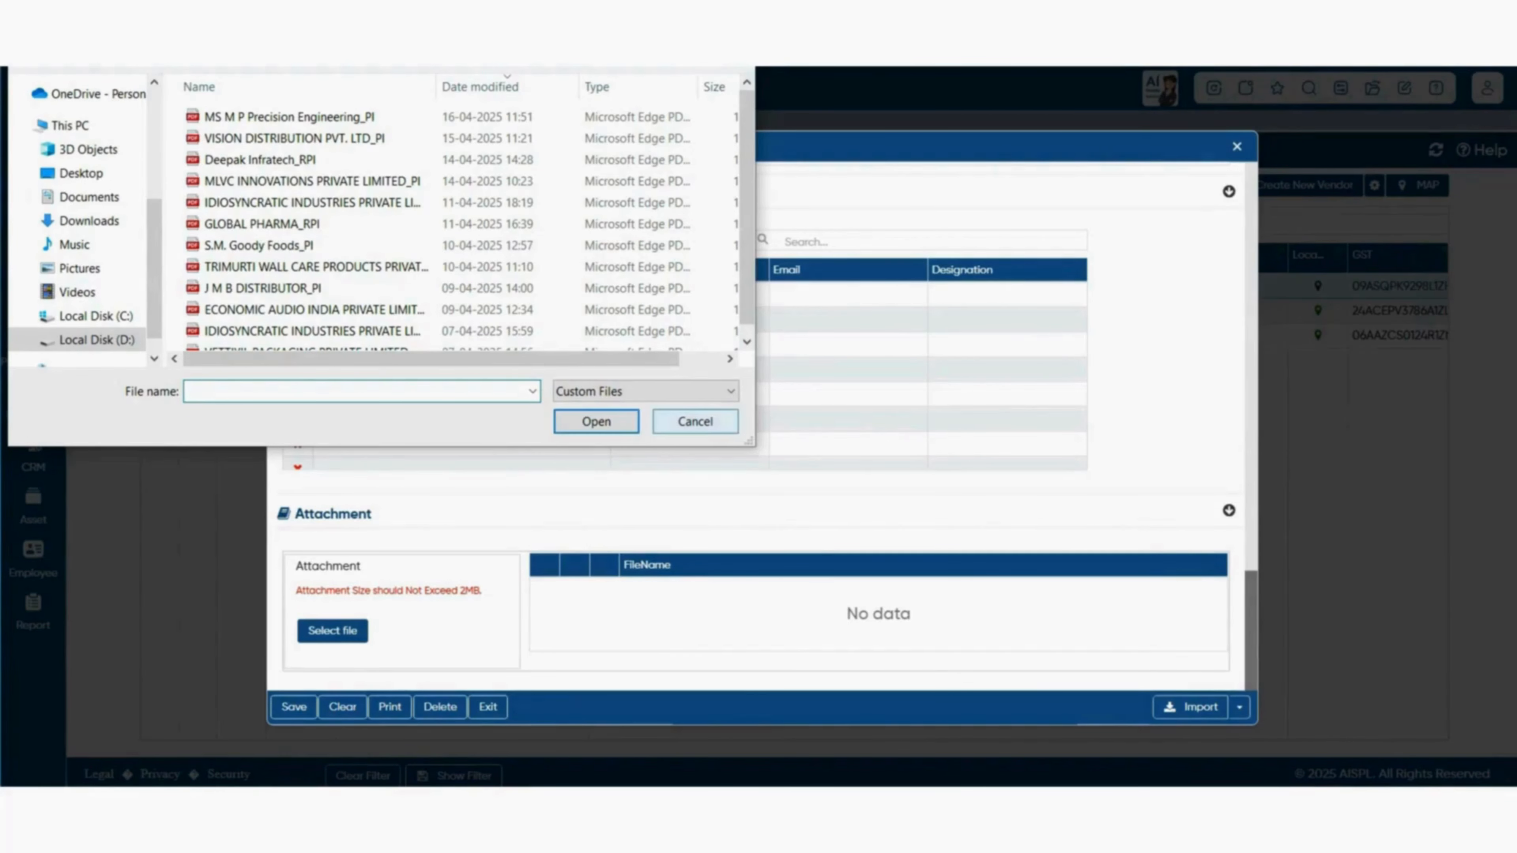
click(695, 422)
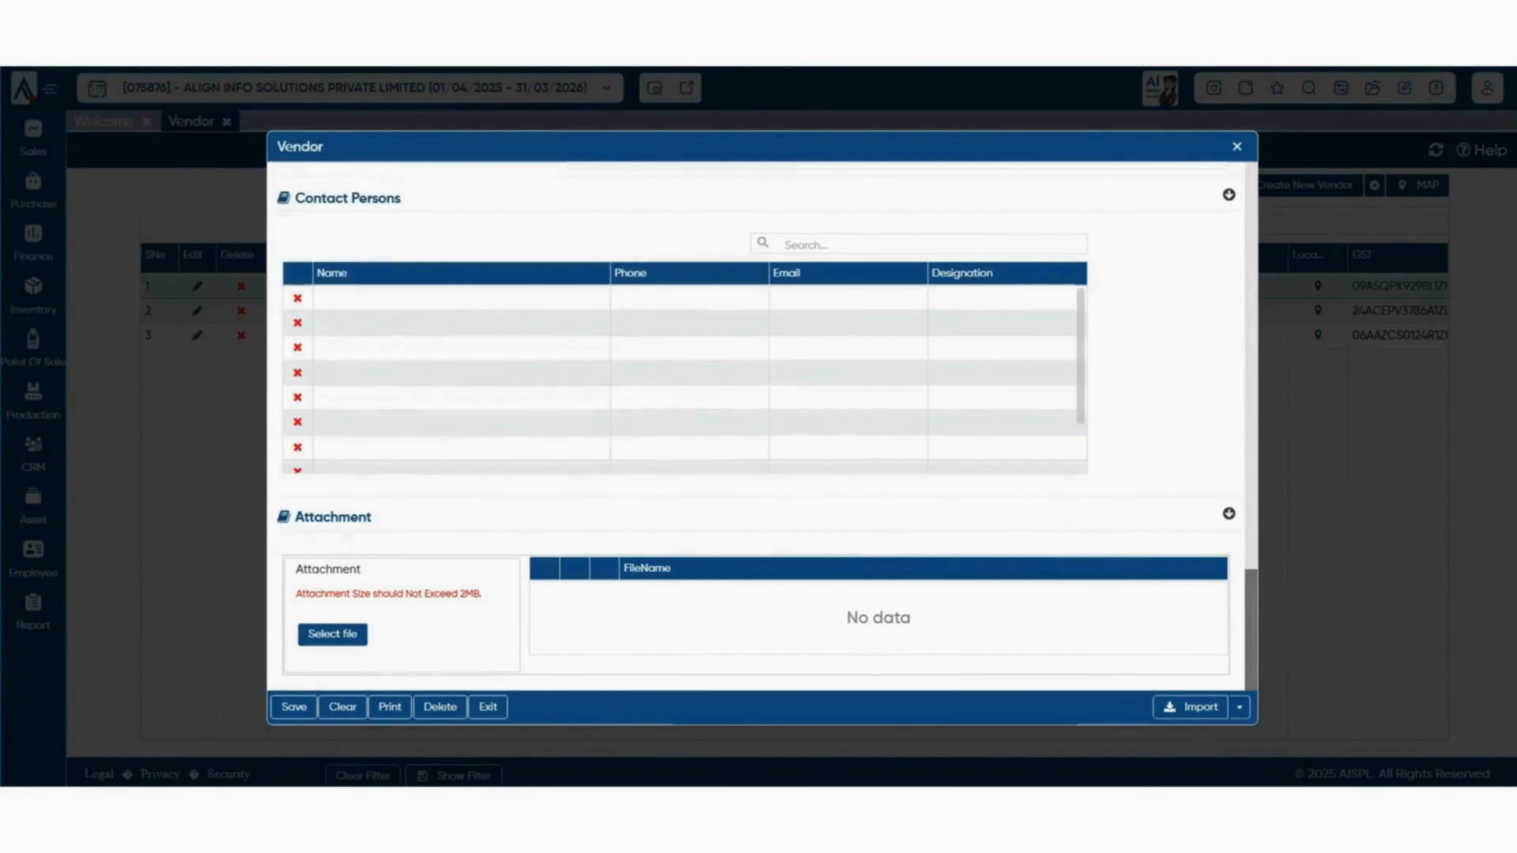
scroll(758, 418, up, 10)
- Return to the top of the vendor form and drop down the Import options
scroll(762, 427, up, 8)
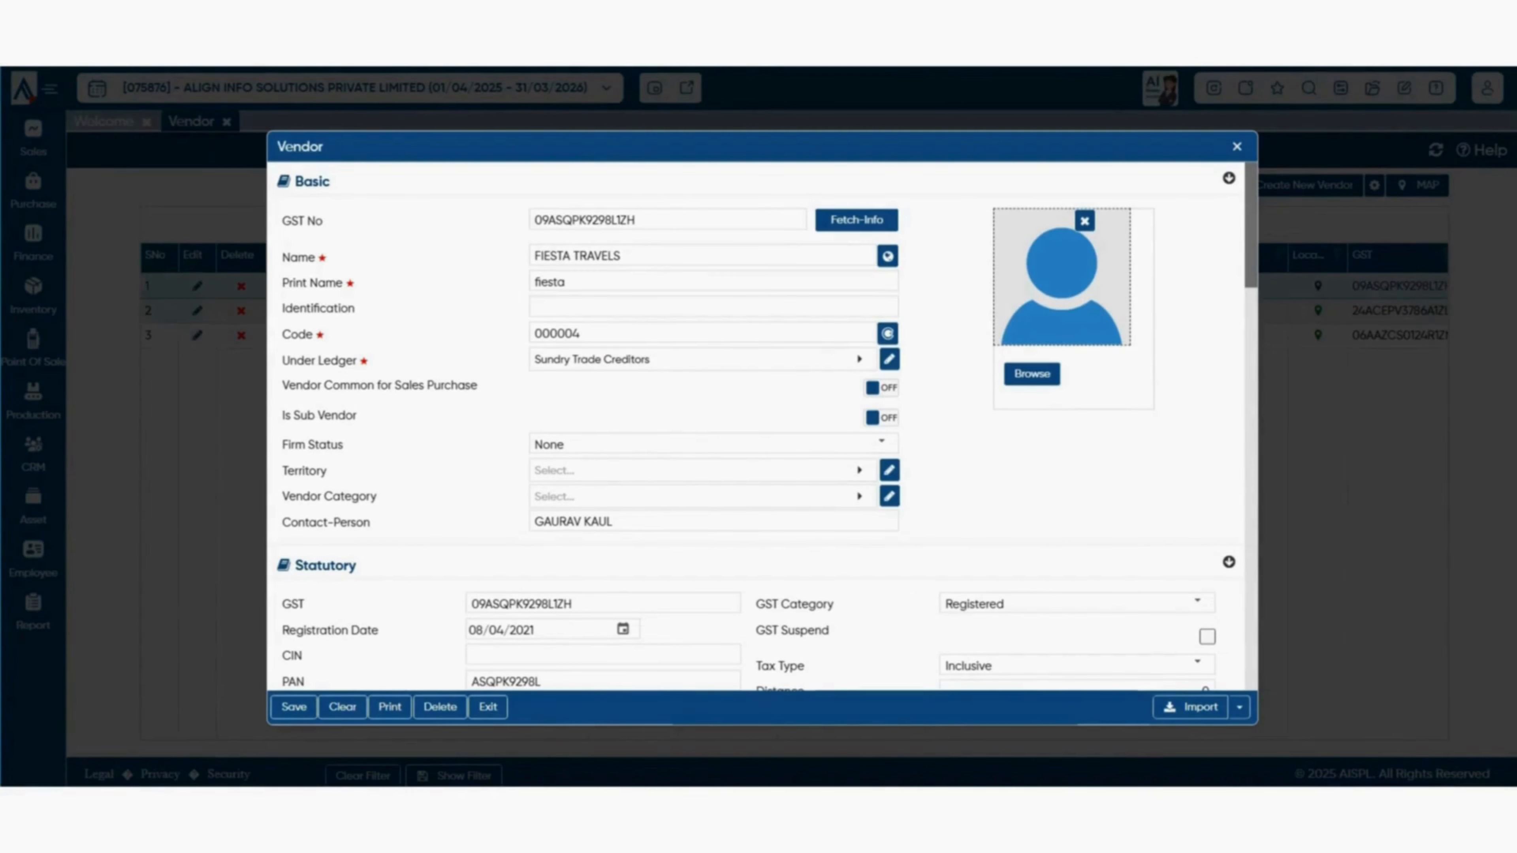
scroll(755, 418, down, 10)
scroll(755, 419, down, 10)
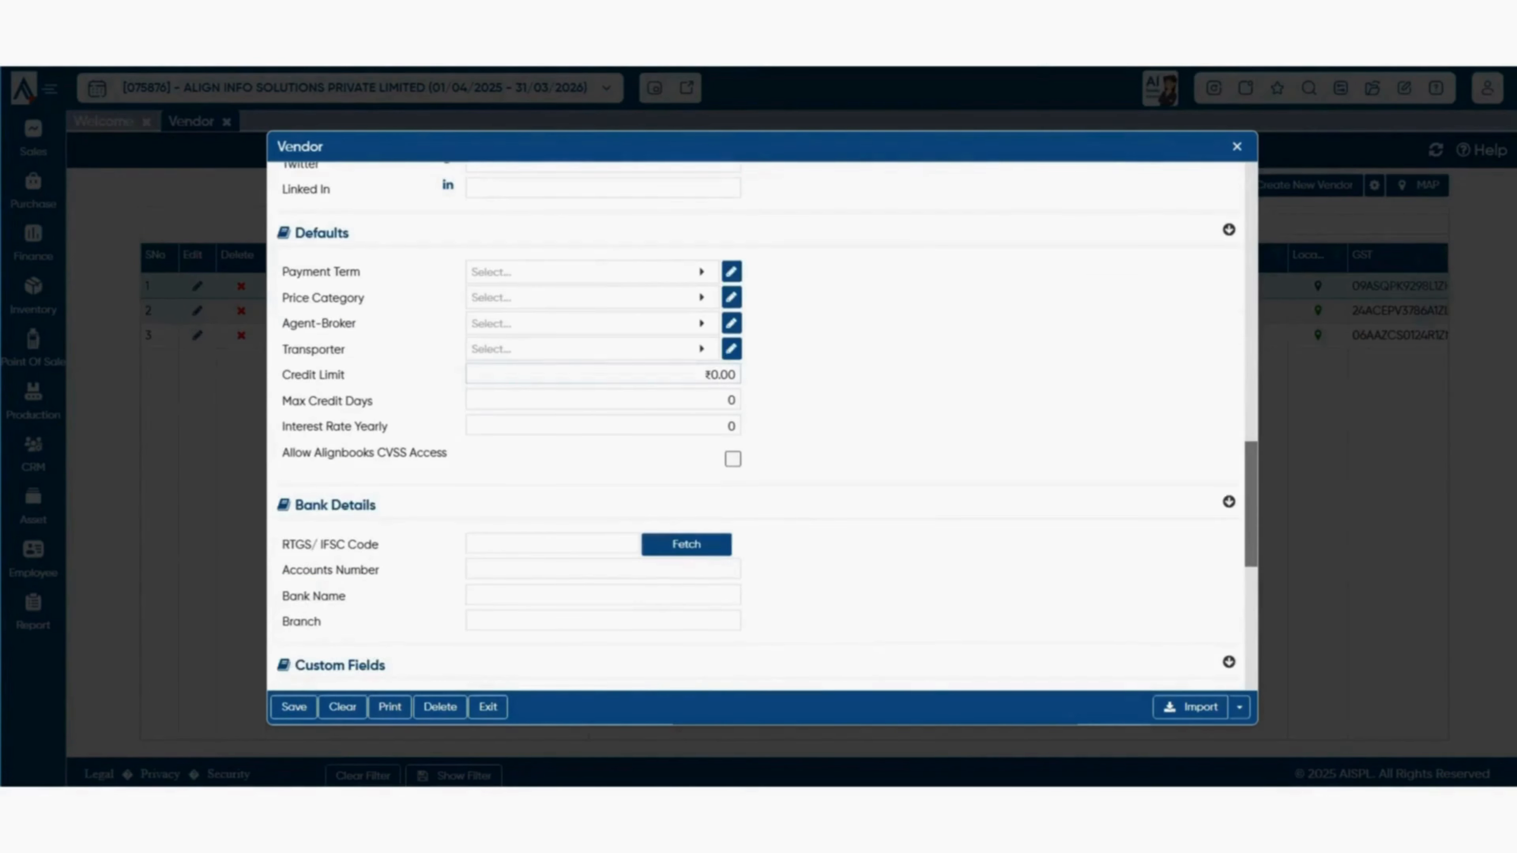
scroll(755, 418, up, 5)
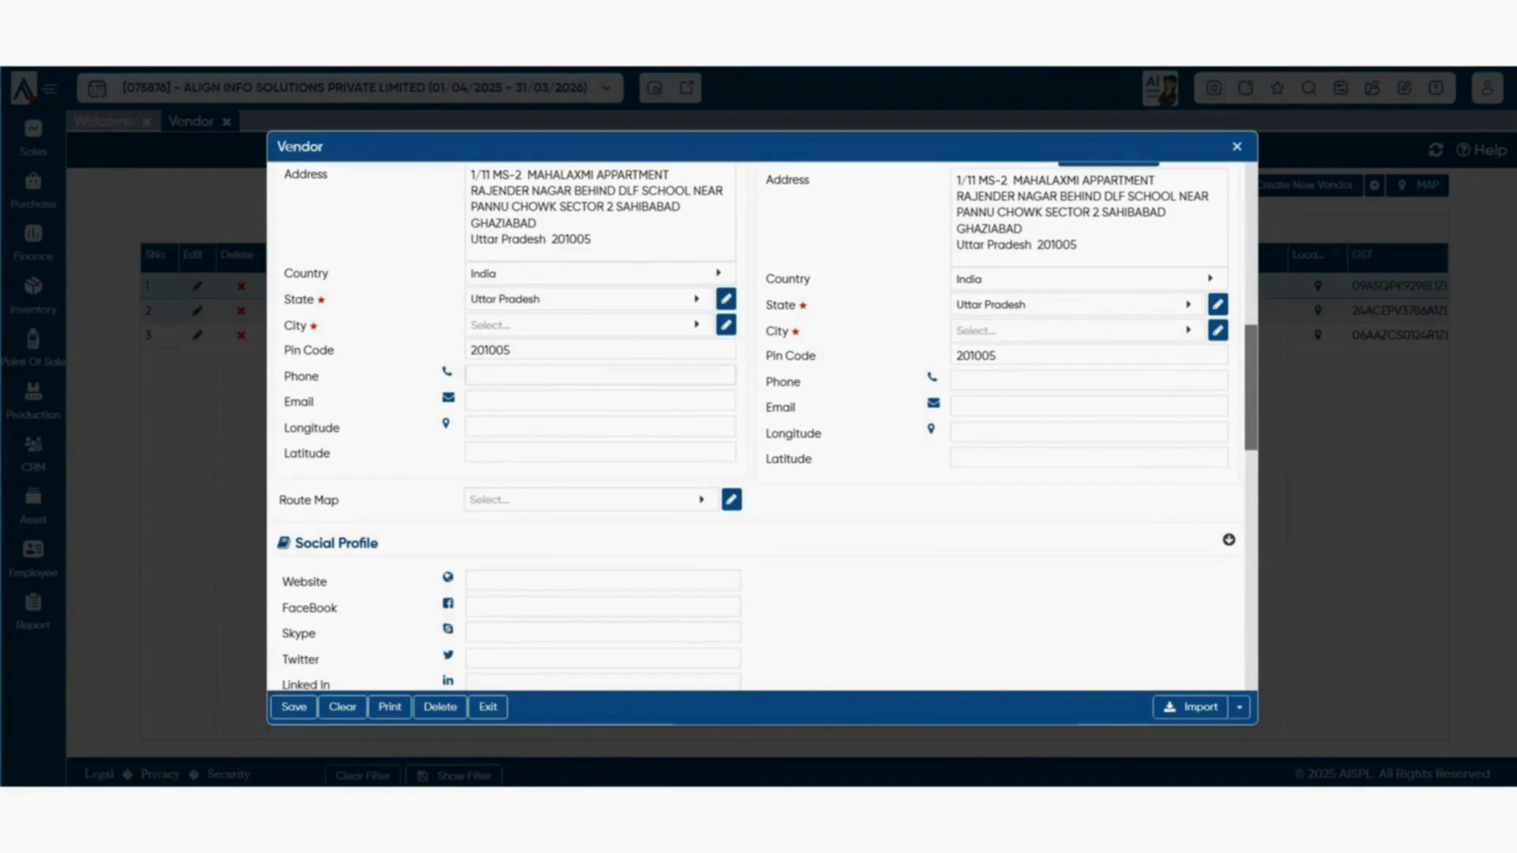
scroll(755, 419, up, 10)
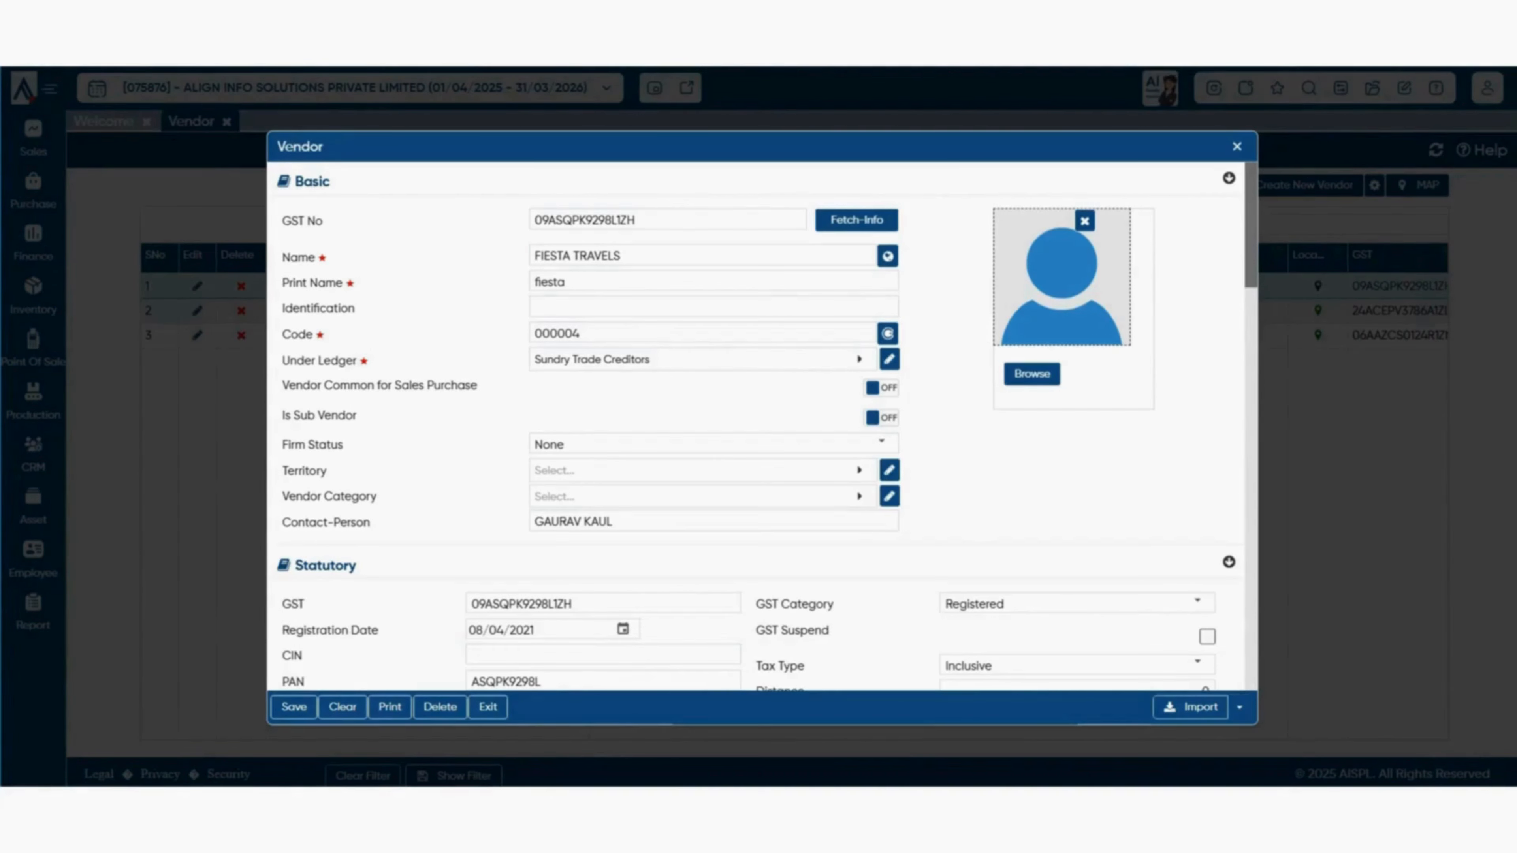
click(1239, 708)
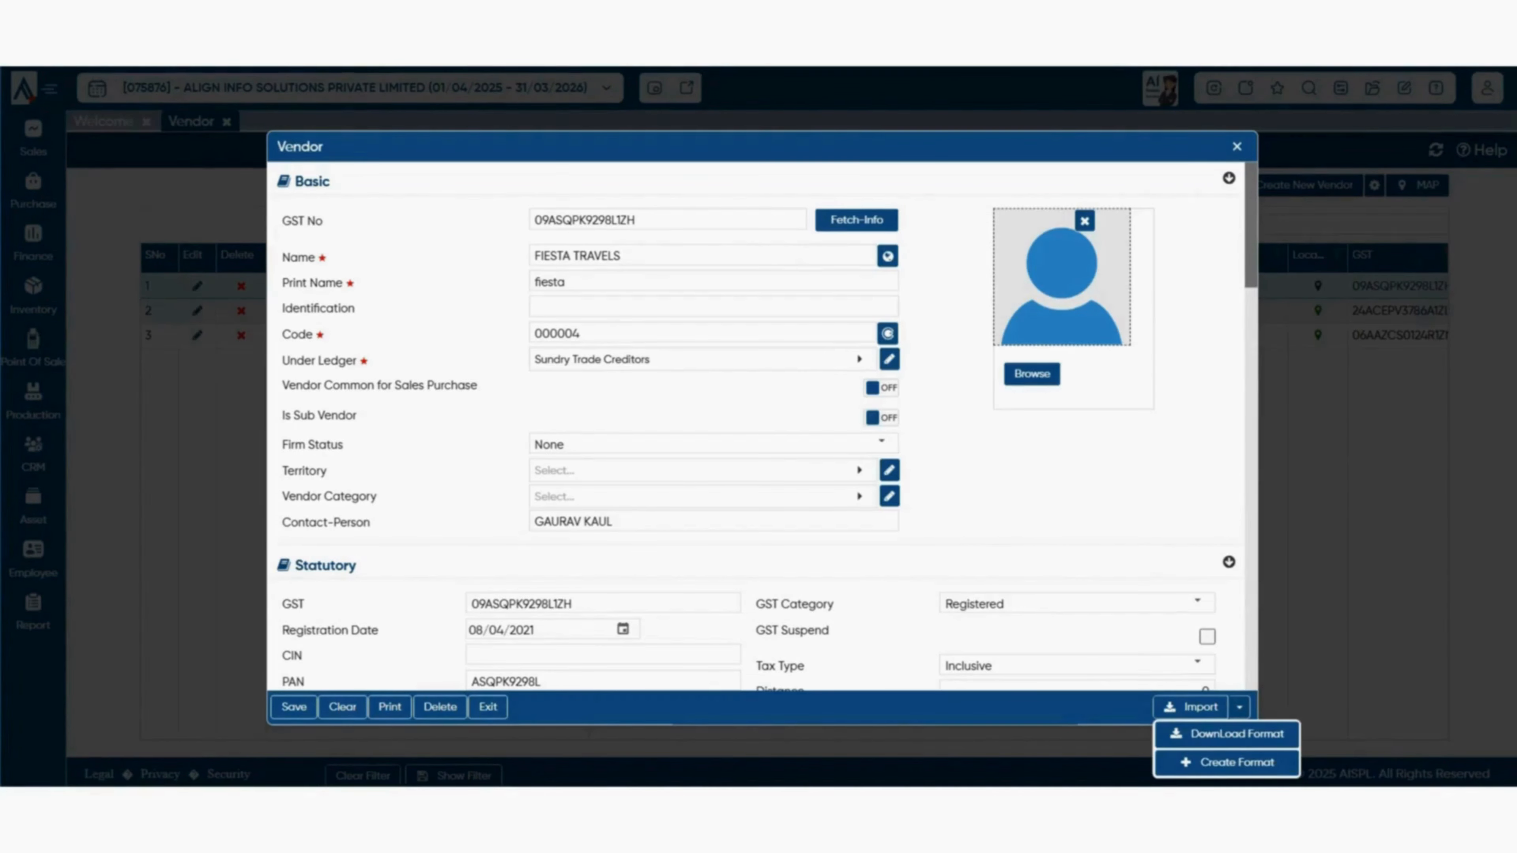
- Dismiss the Import Excel window, try a new import format mapping, then close it and the blank vendor form
click(1191, 707)
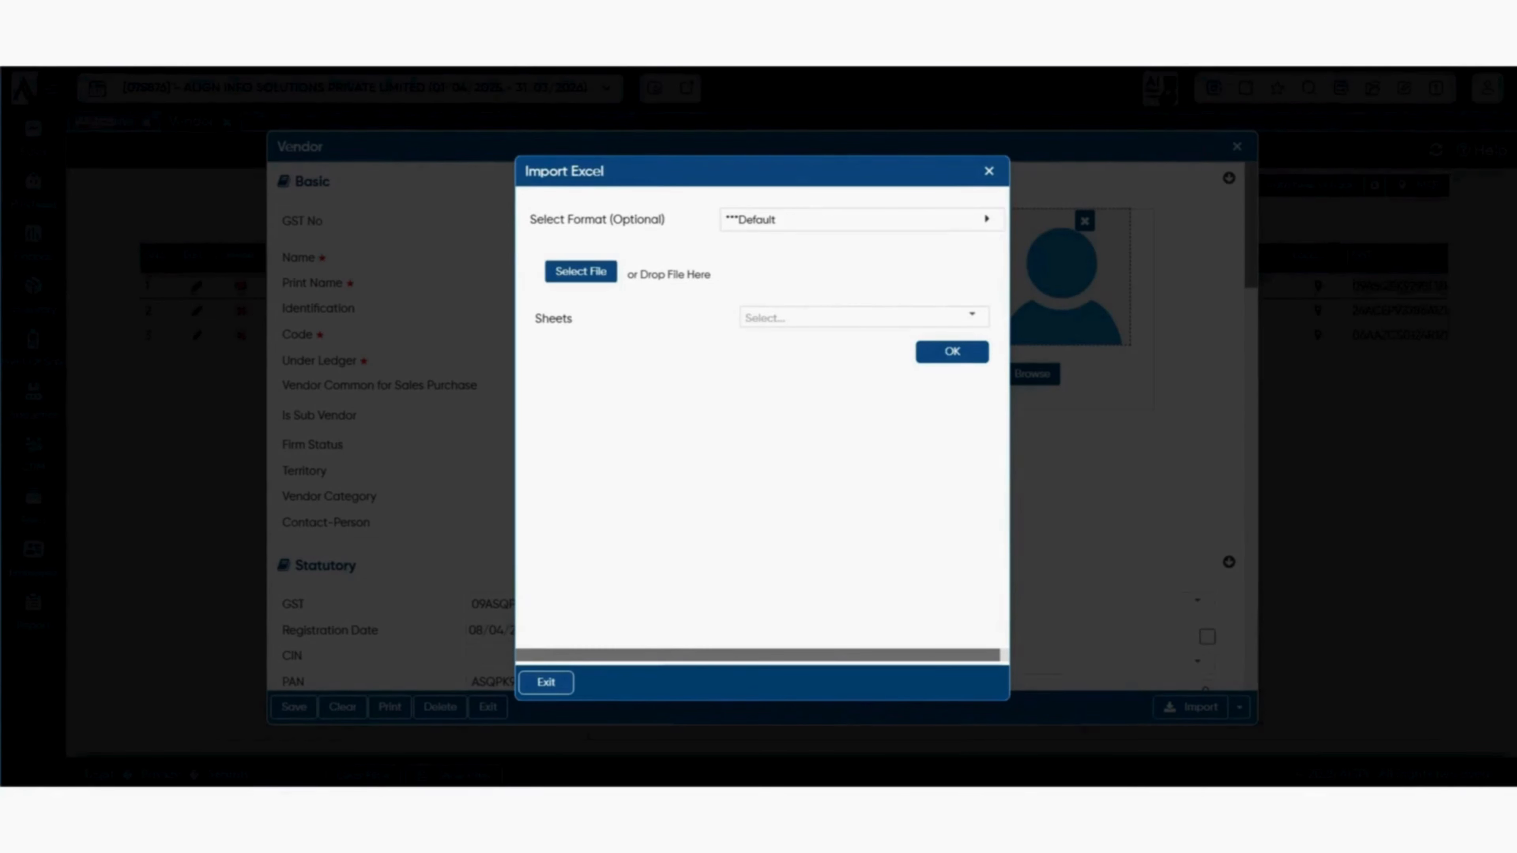
key(Escape)
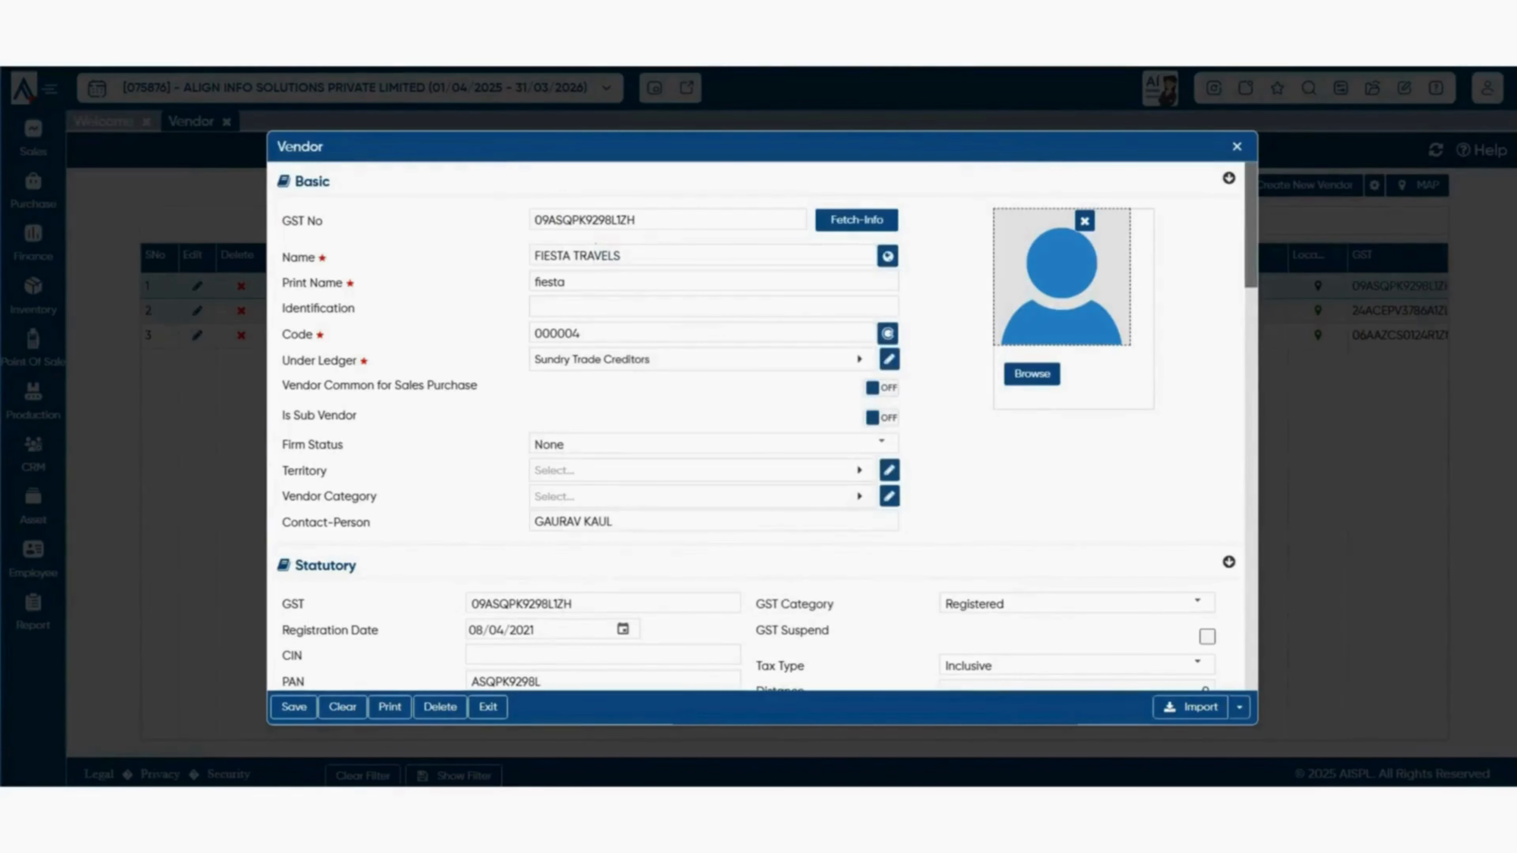
click(1239, 708)
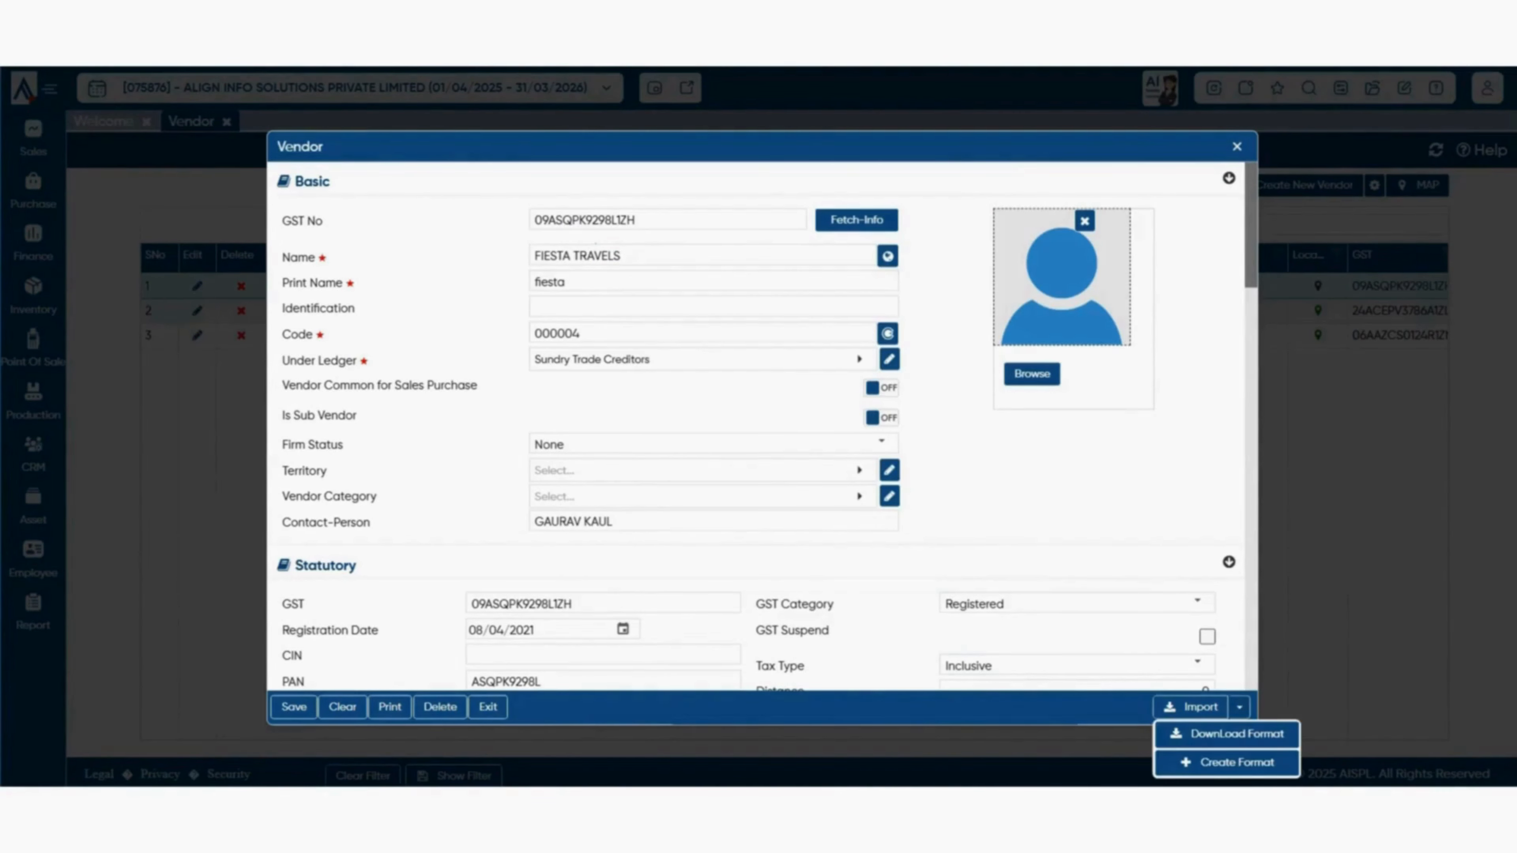
click(1237, 763)
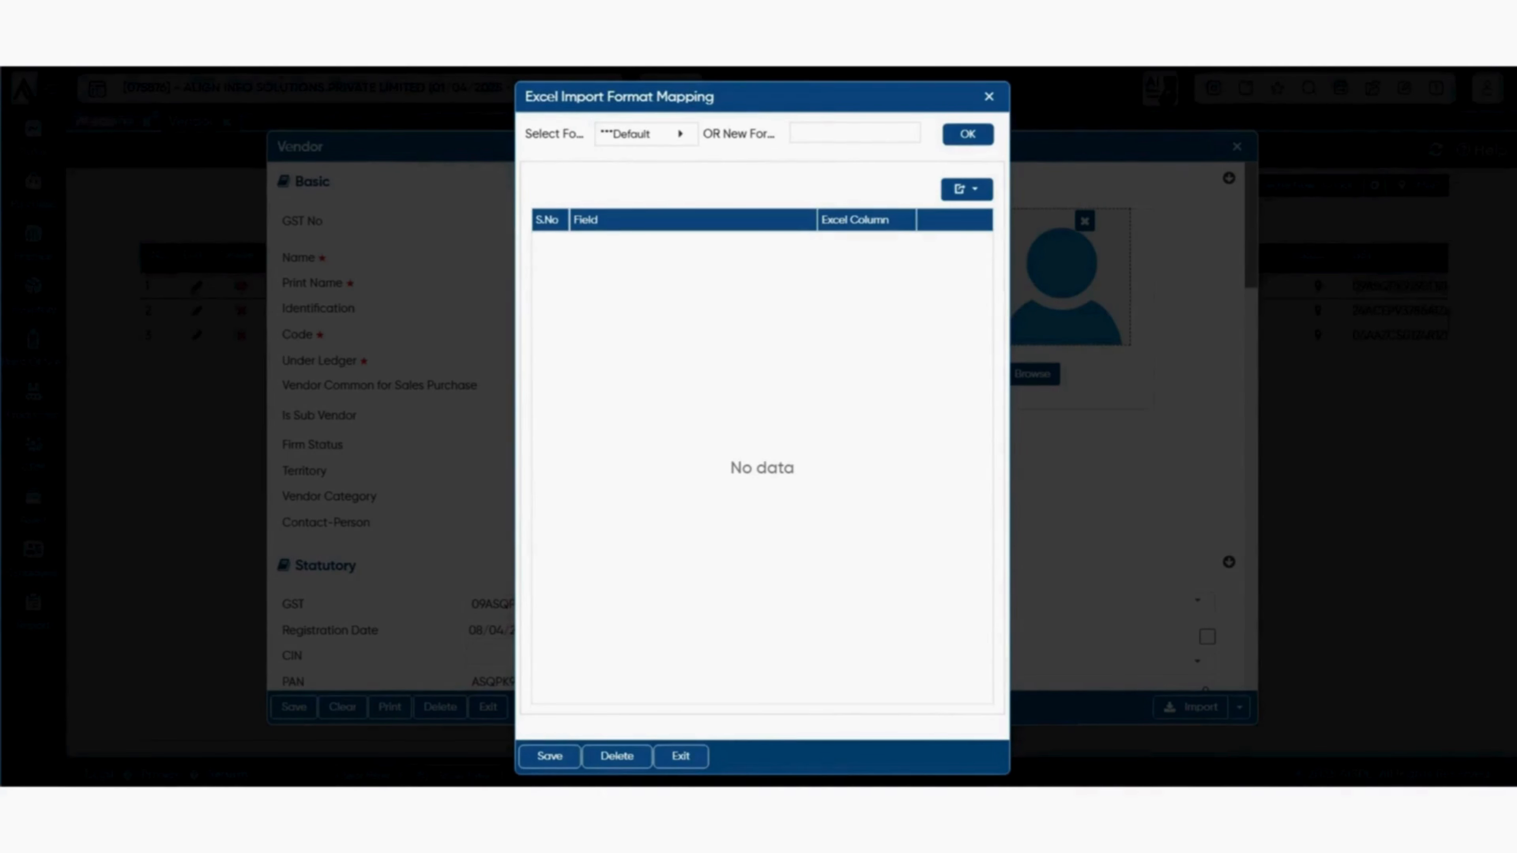
key(Escape)
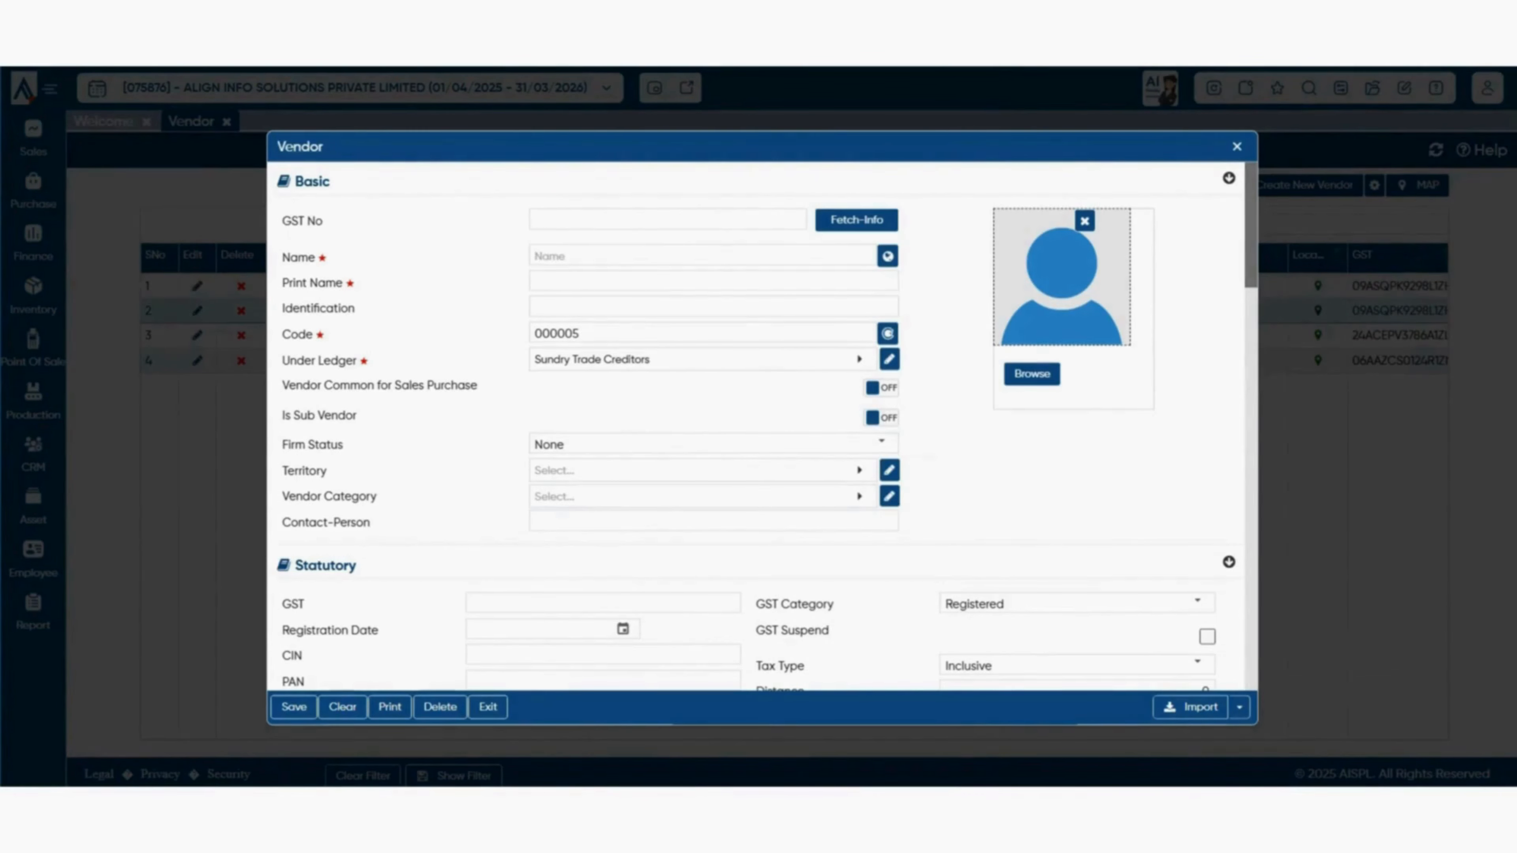
key(Escape)
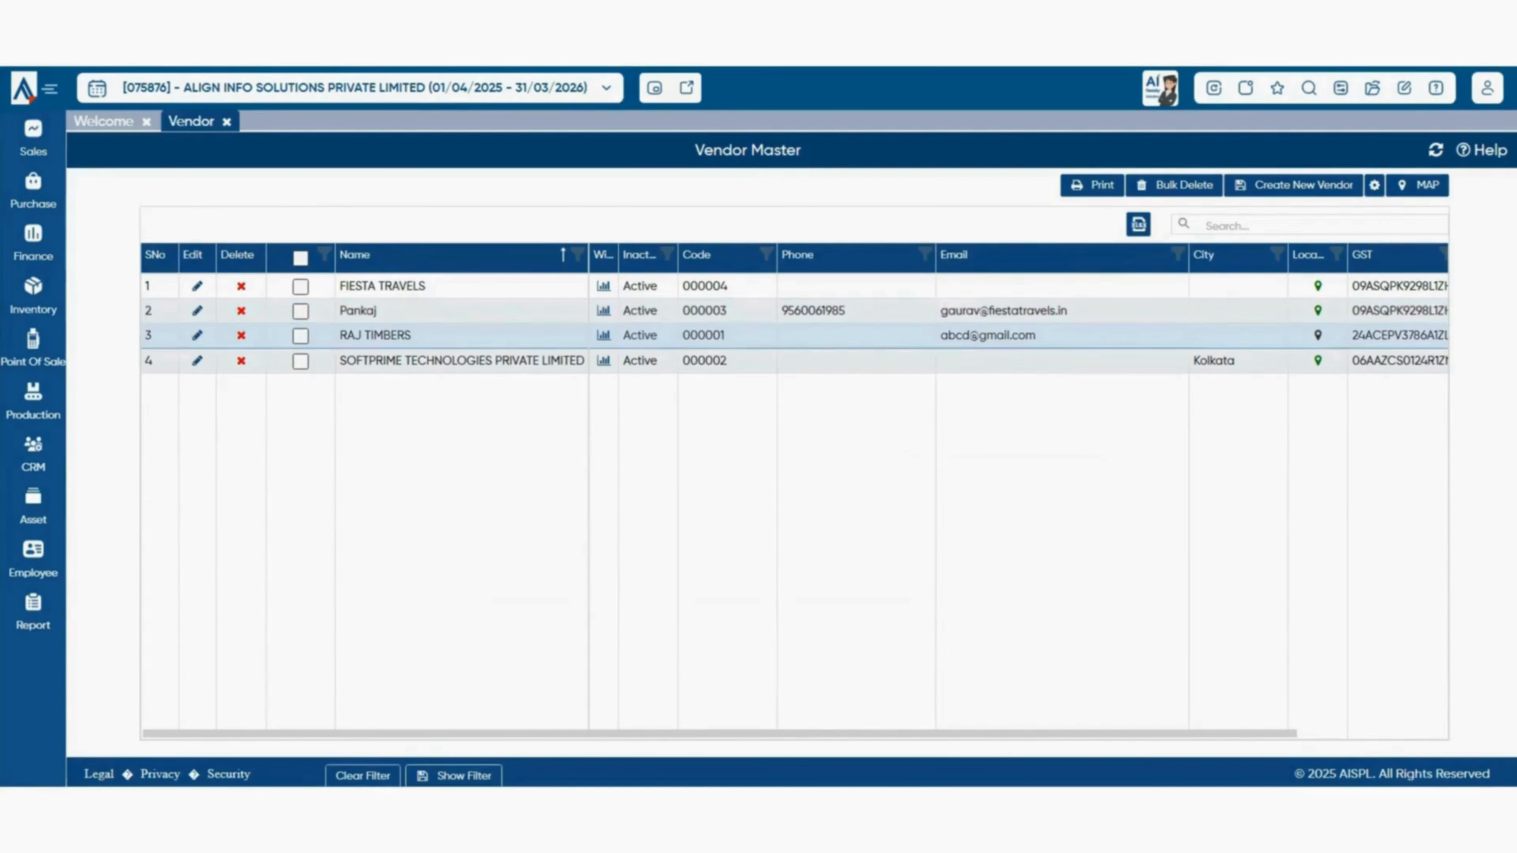
- Edit the RAJ TIMBERS vendor, review its form sections, and save it with Ctrl+S
click(197, 336)
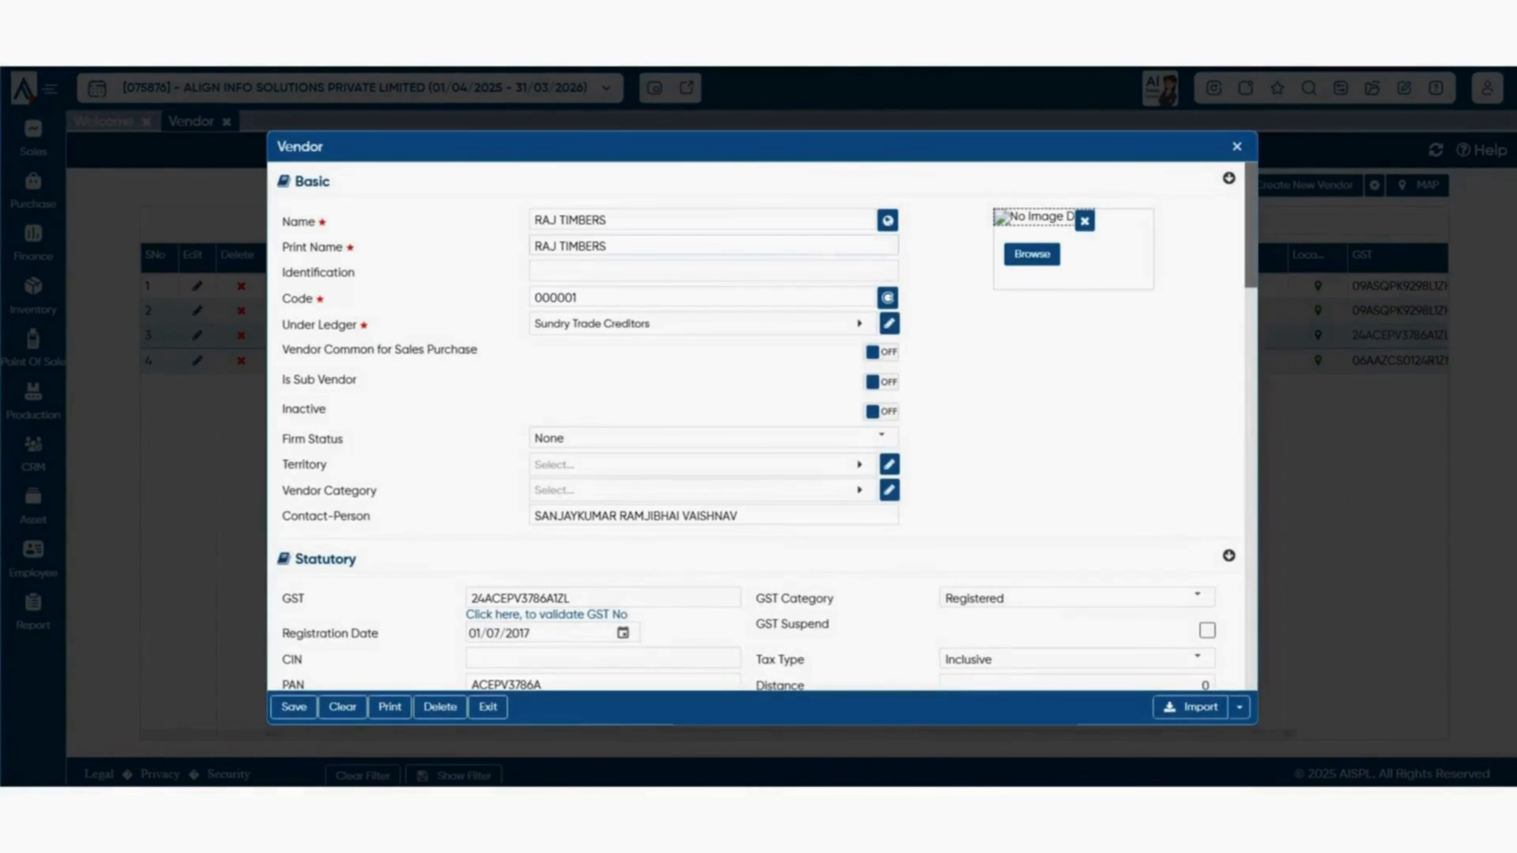
scroll(761, 427, down, 2)
scroll(762, 426, up, 2)
scroll(762, 427, down, 12)
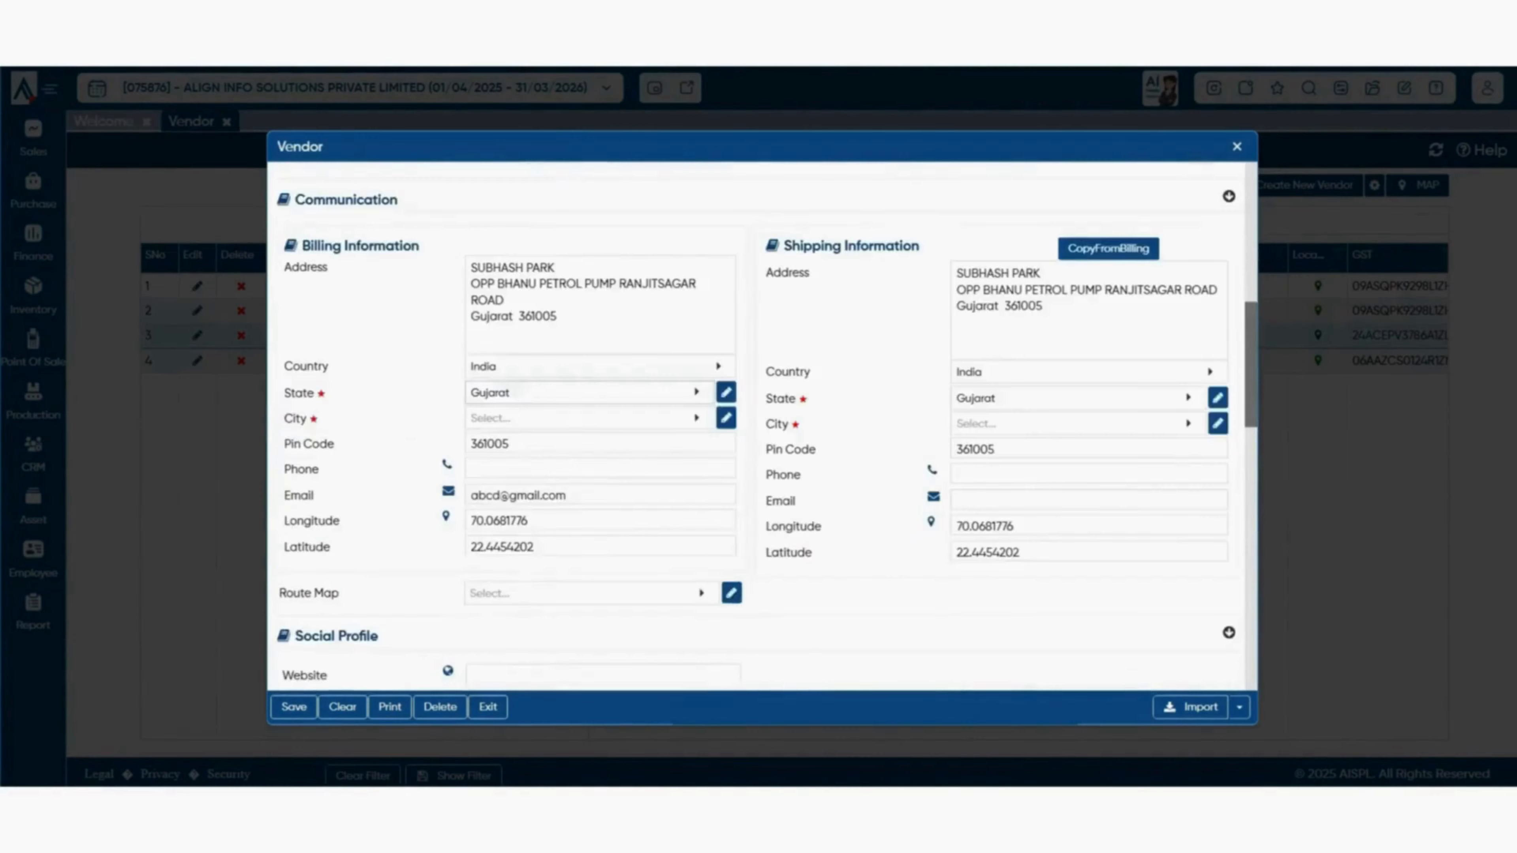
scroll(762, 427, down, 3)
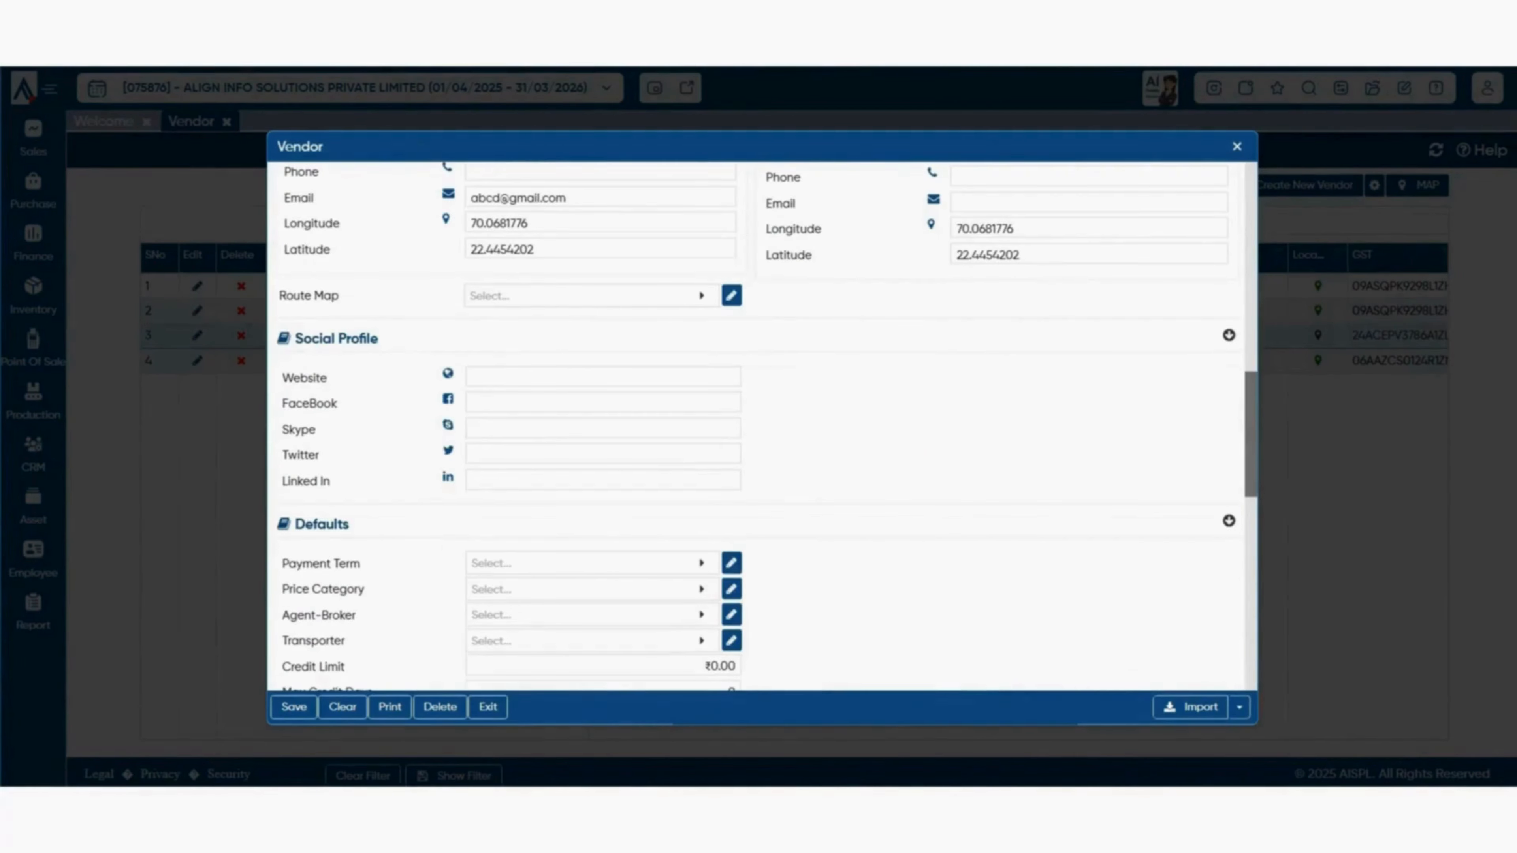
key(ctrl+s)
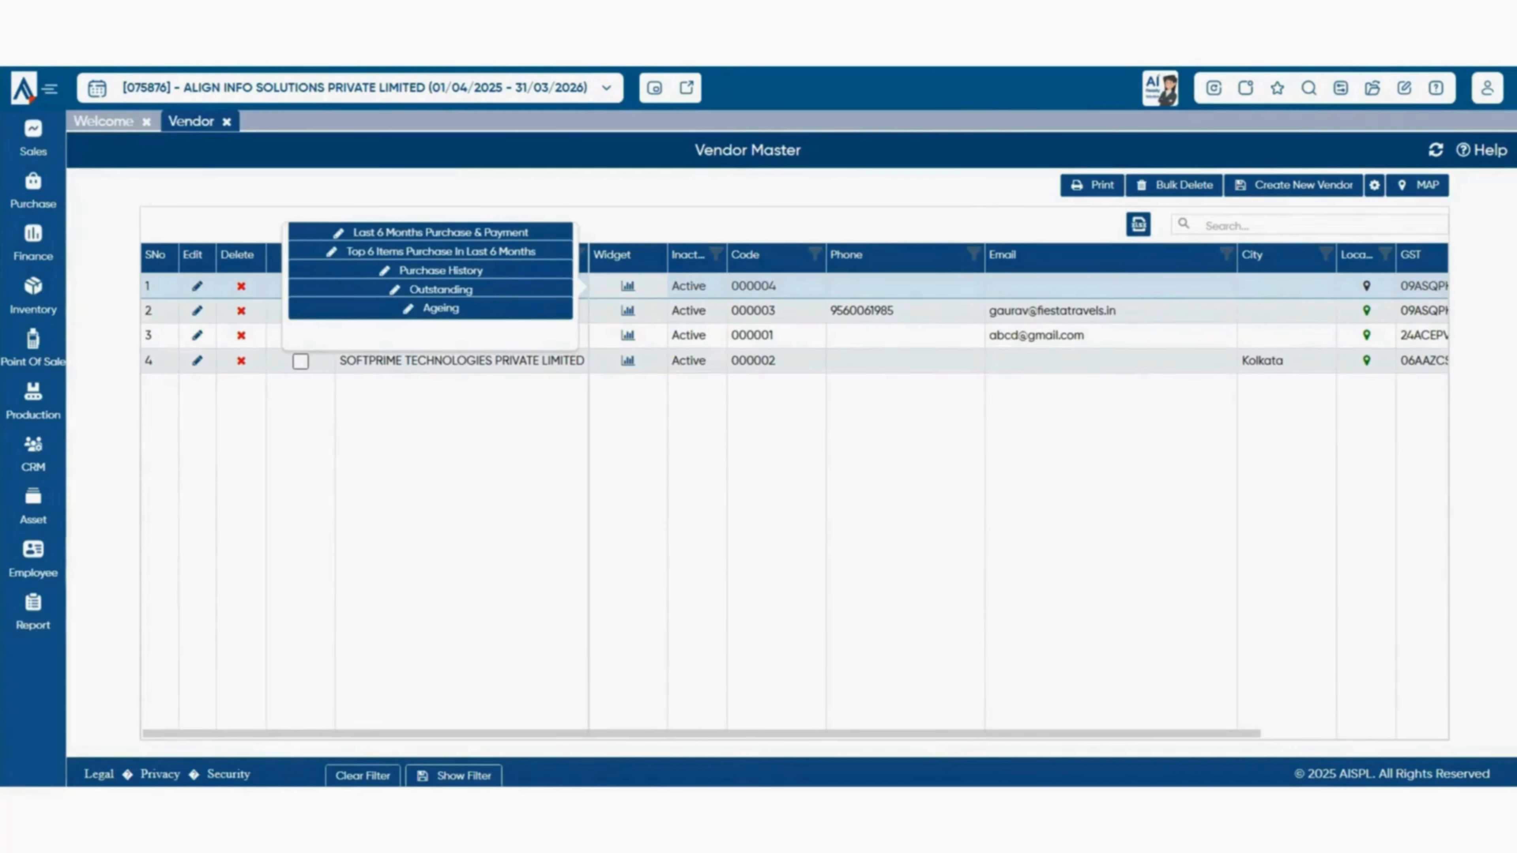
- Widen the Inactive and Location columns in the vendor grid and tick vendor rows
key(Escape)
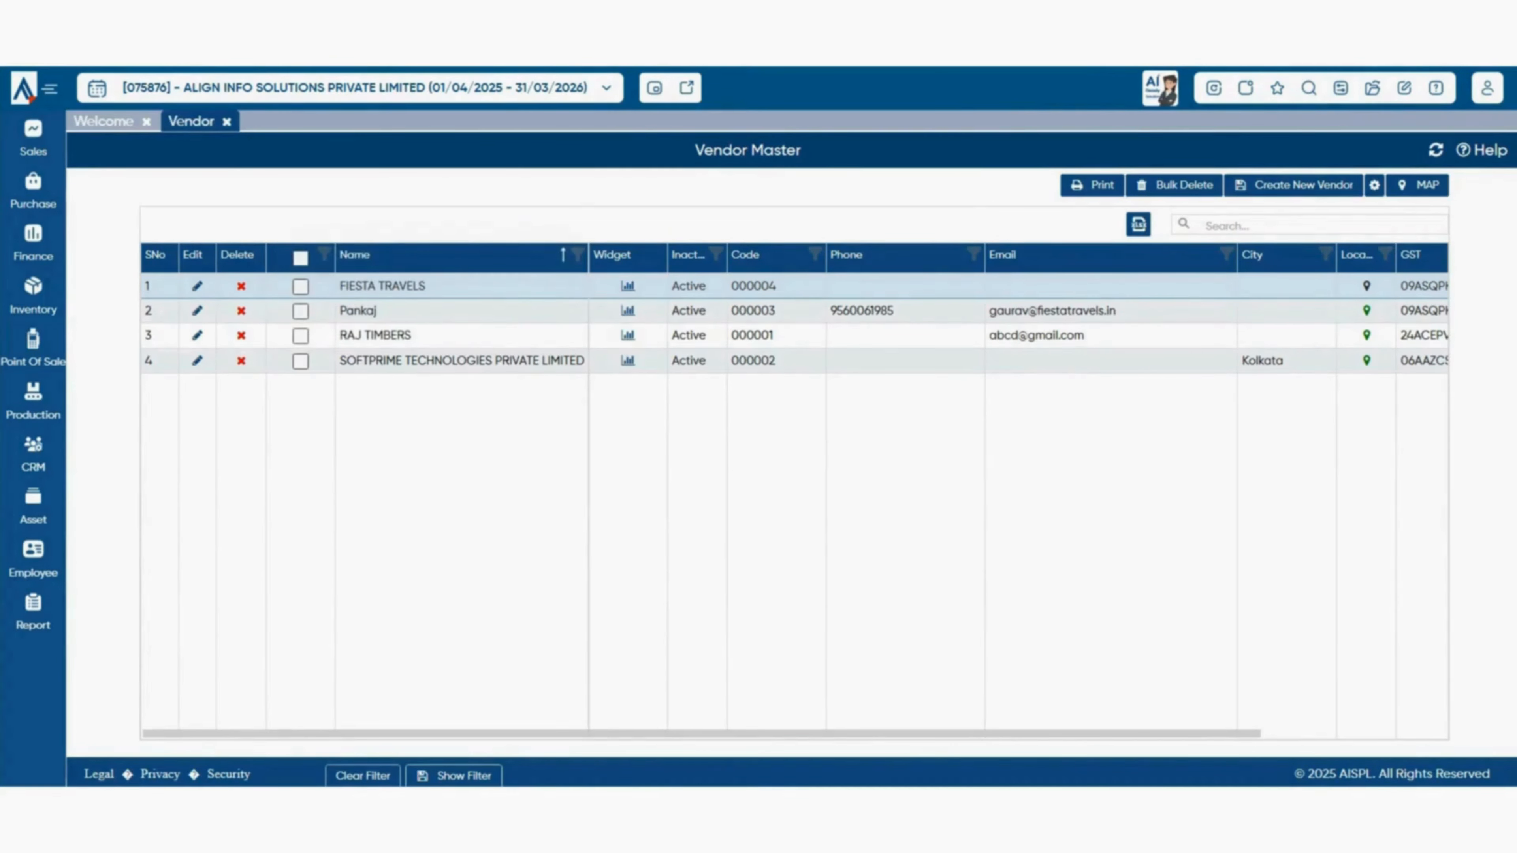
drag(727, 255, 768, 255)
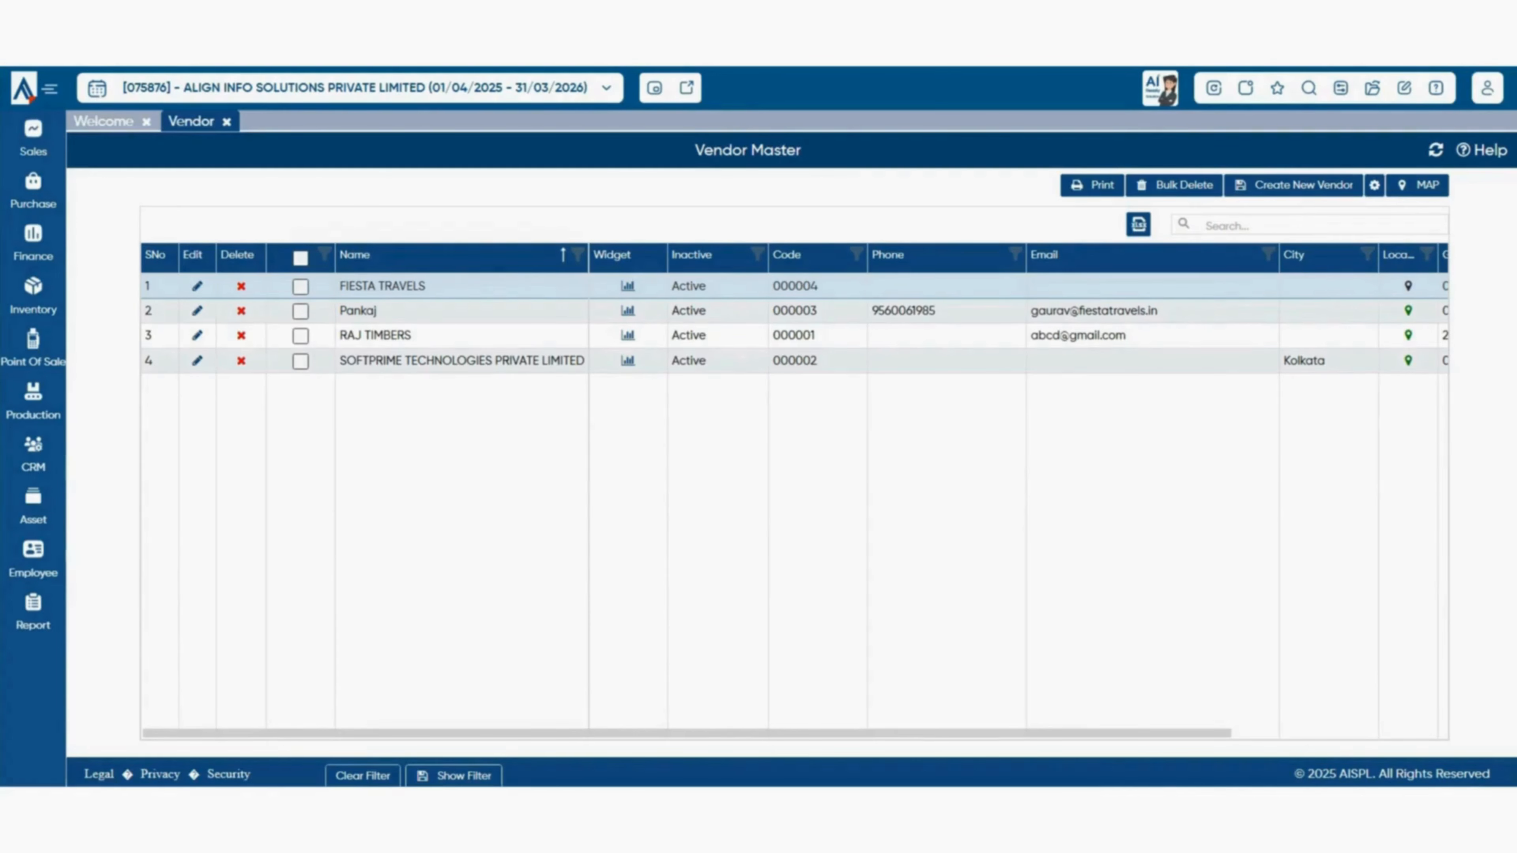
drag(687, 732, 902, 732)
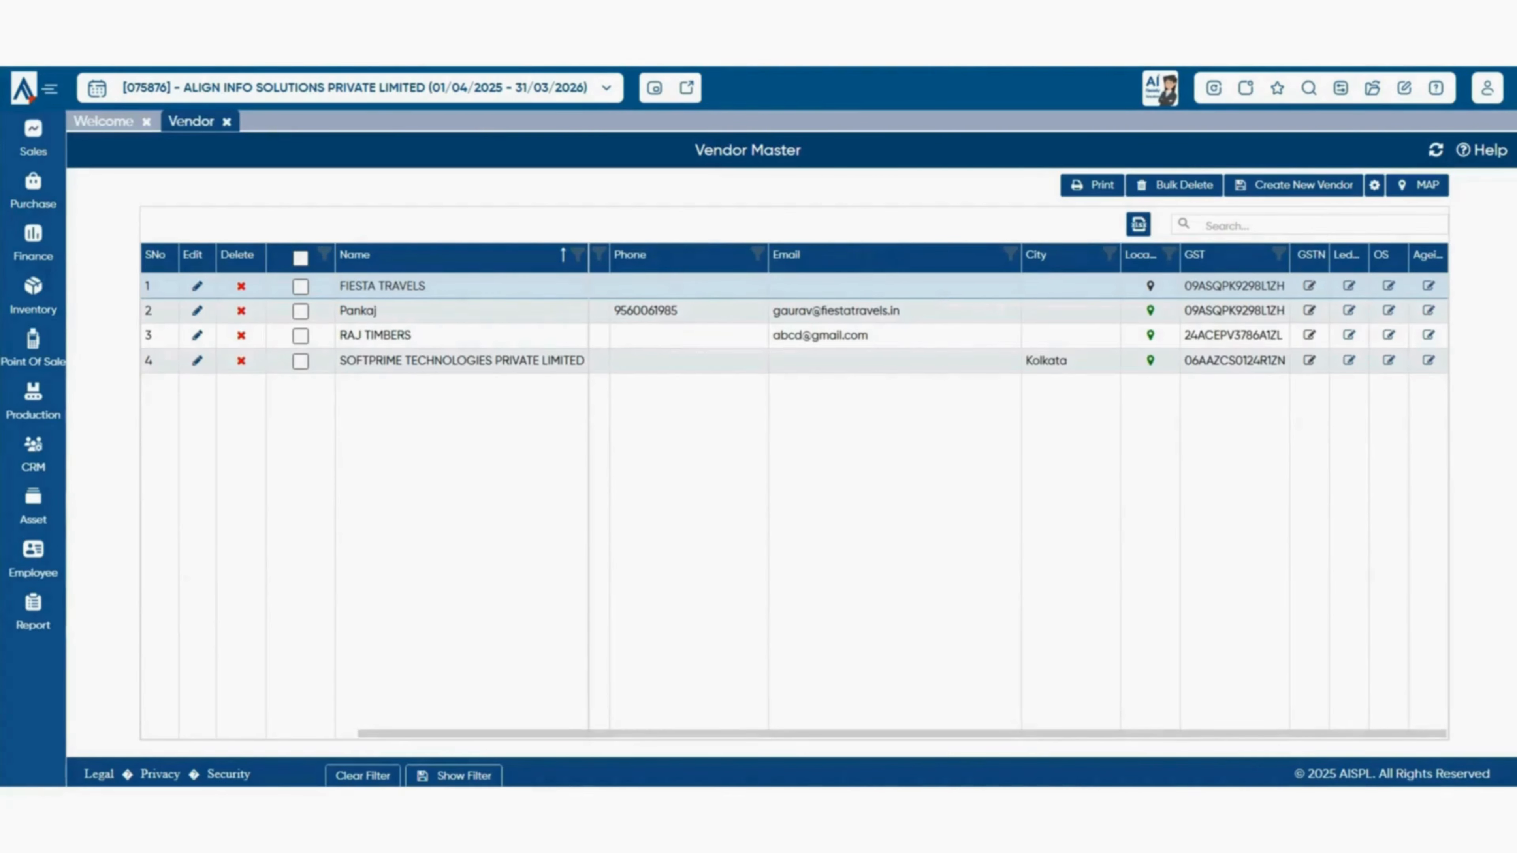
drag(1179, 255, 1224, 255)
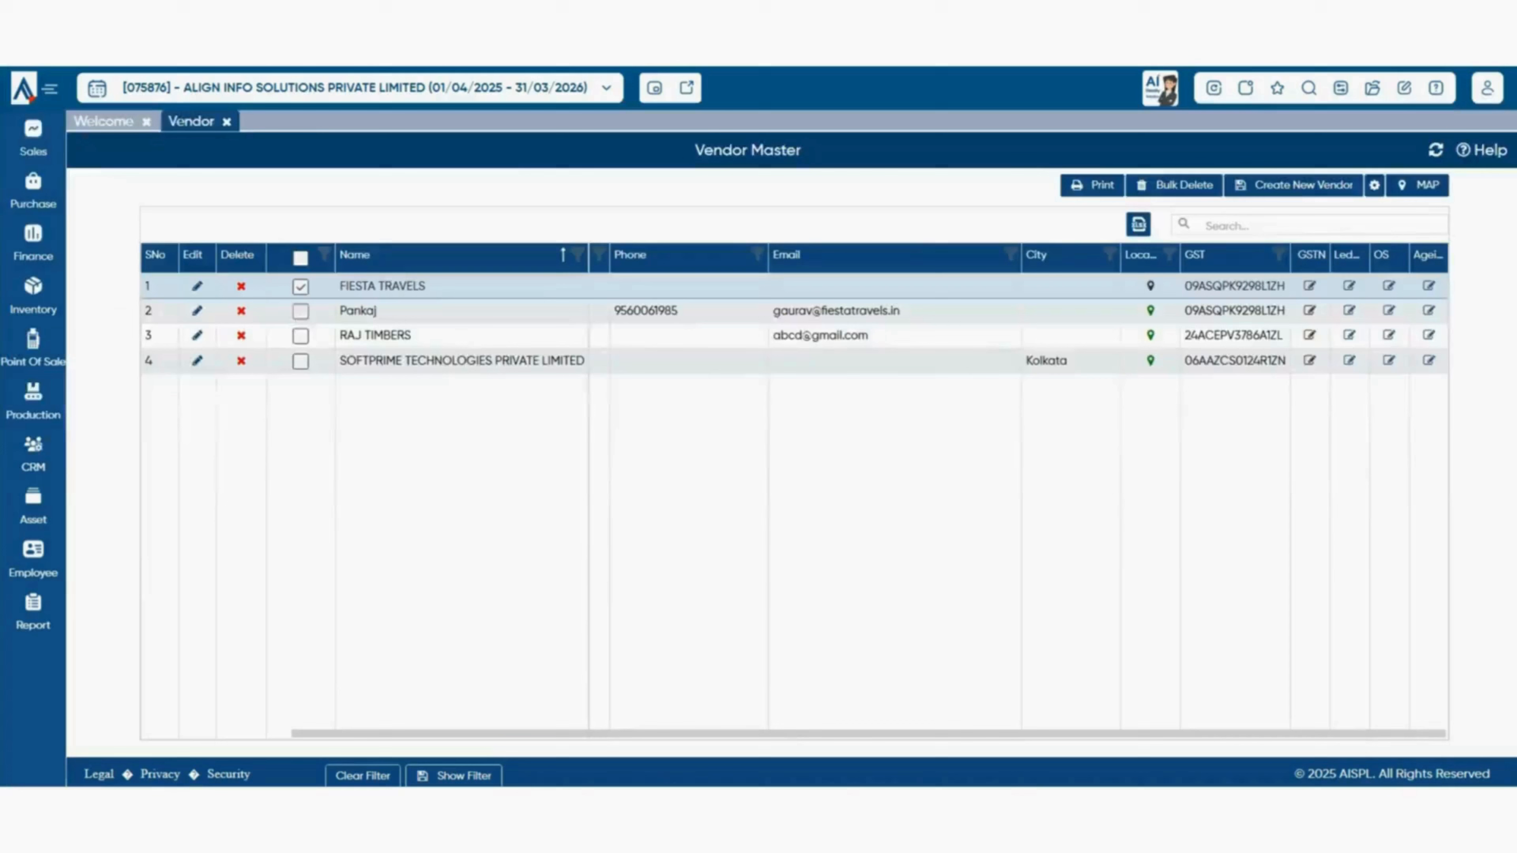
click(300, 311)
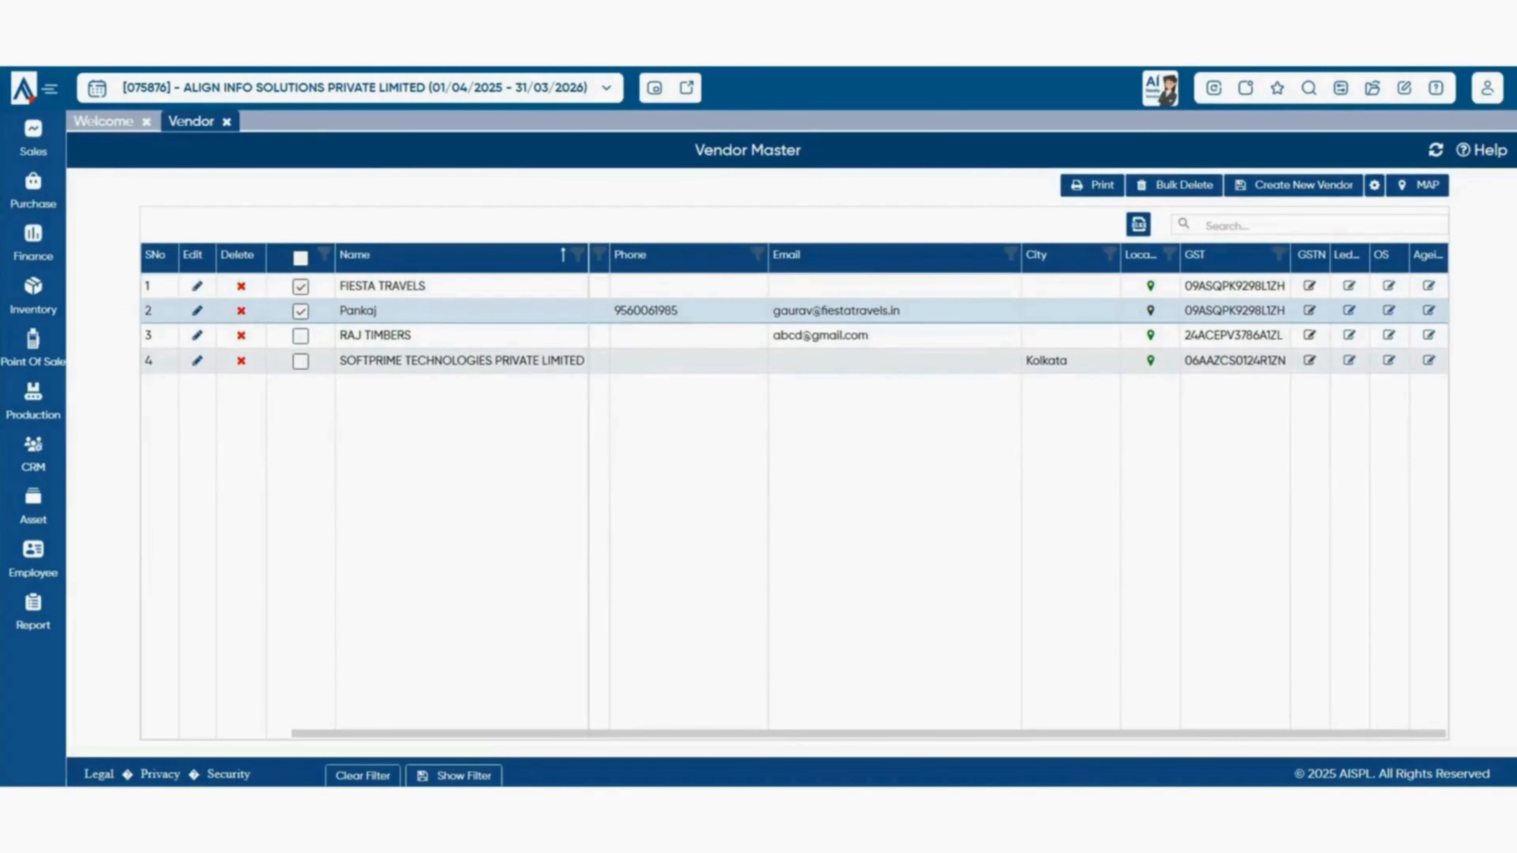
- Untick the FIESTA TRAVELS, Pankaj and RAJ TIMBERS rows so no vendor is selected
click(301, 335)
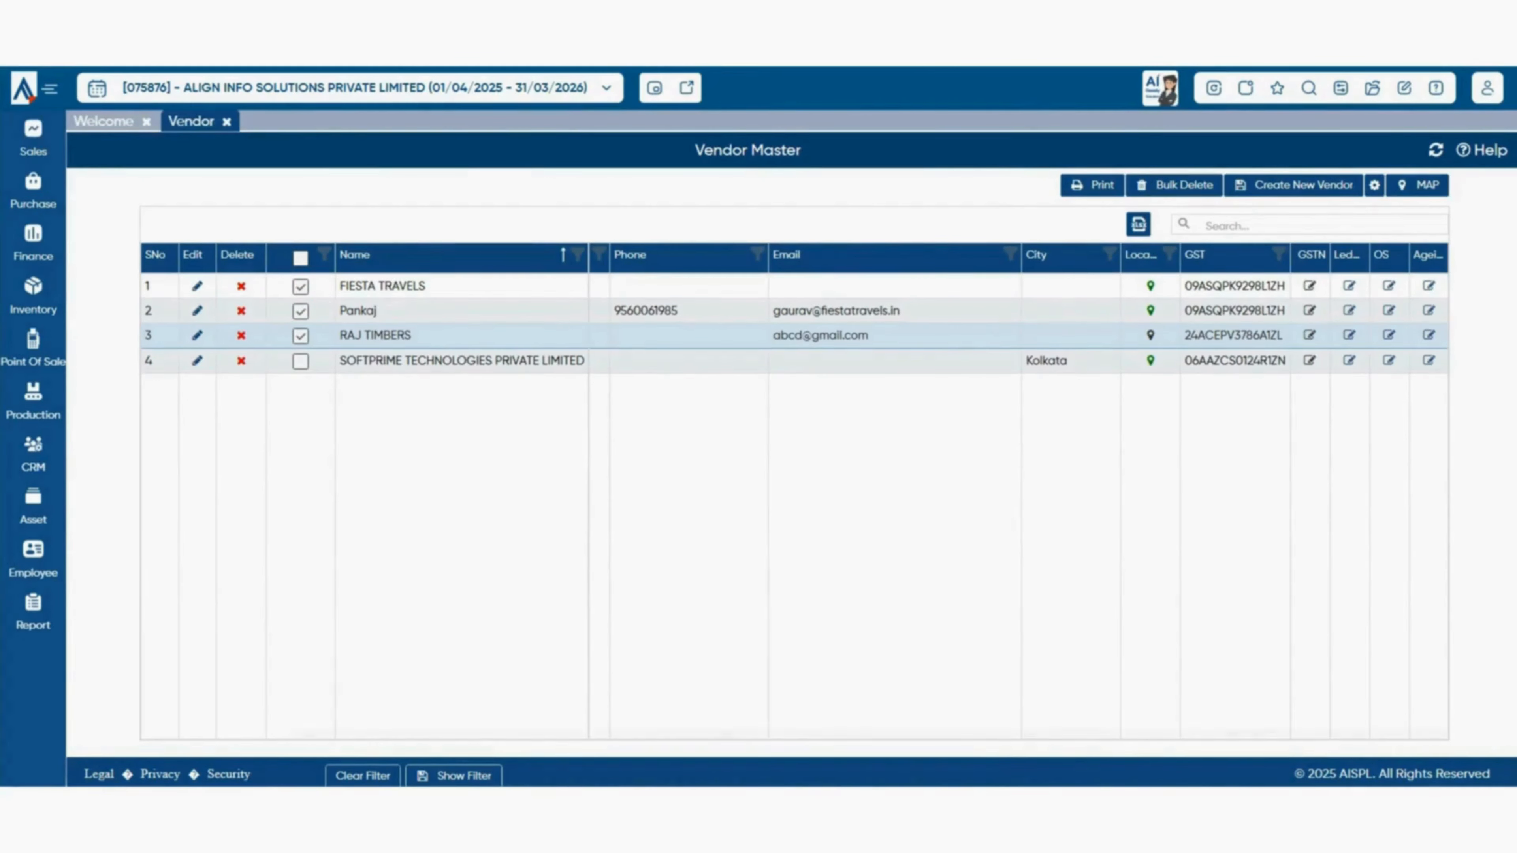
click(300, 286)
click(300, 311)
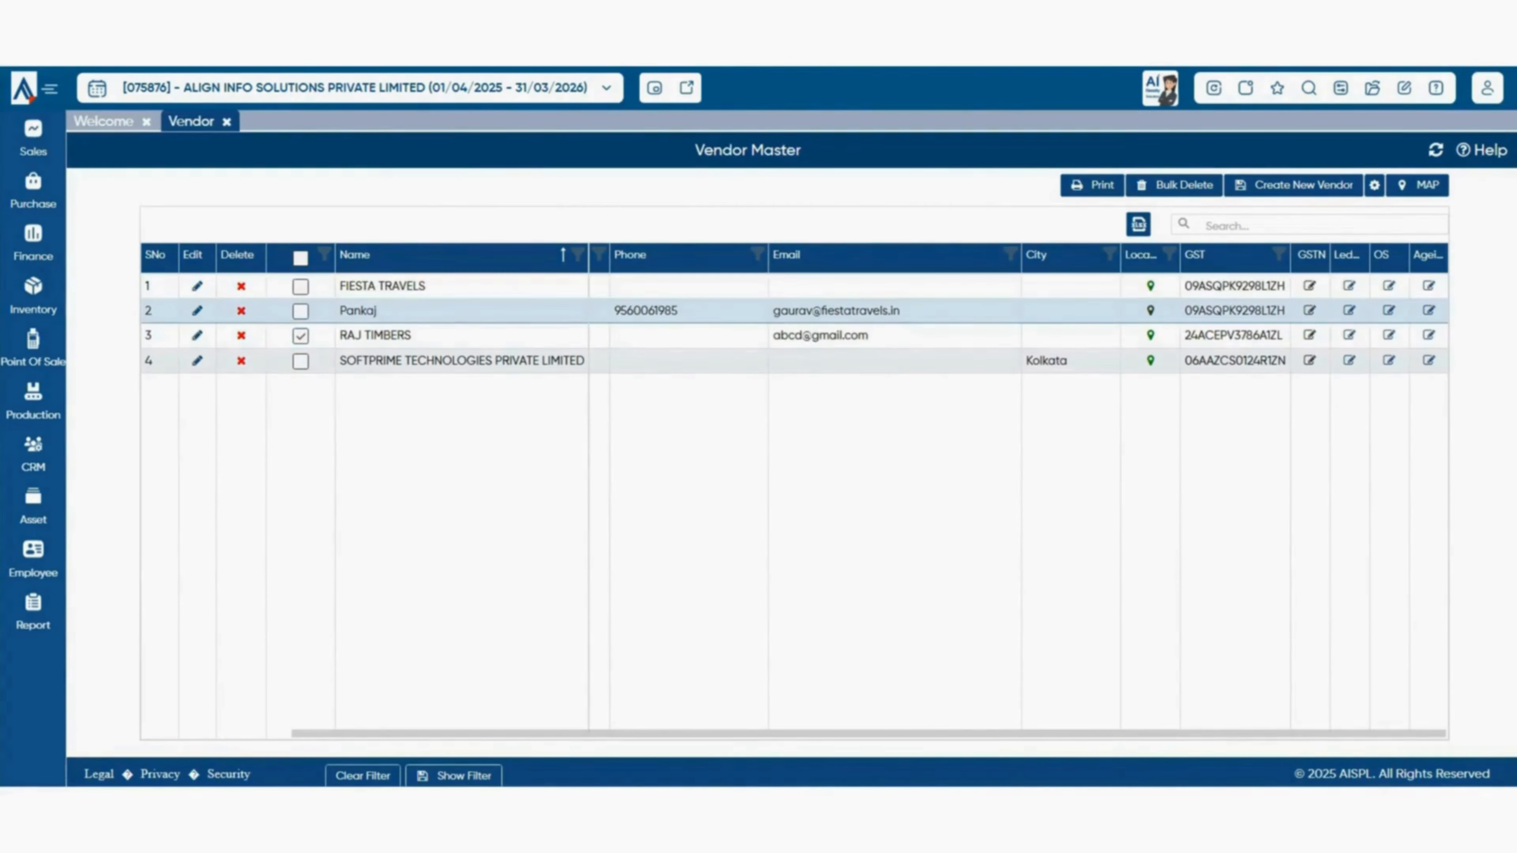
click(301, 336)
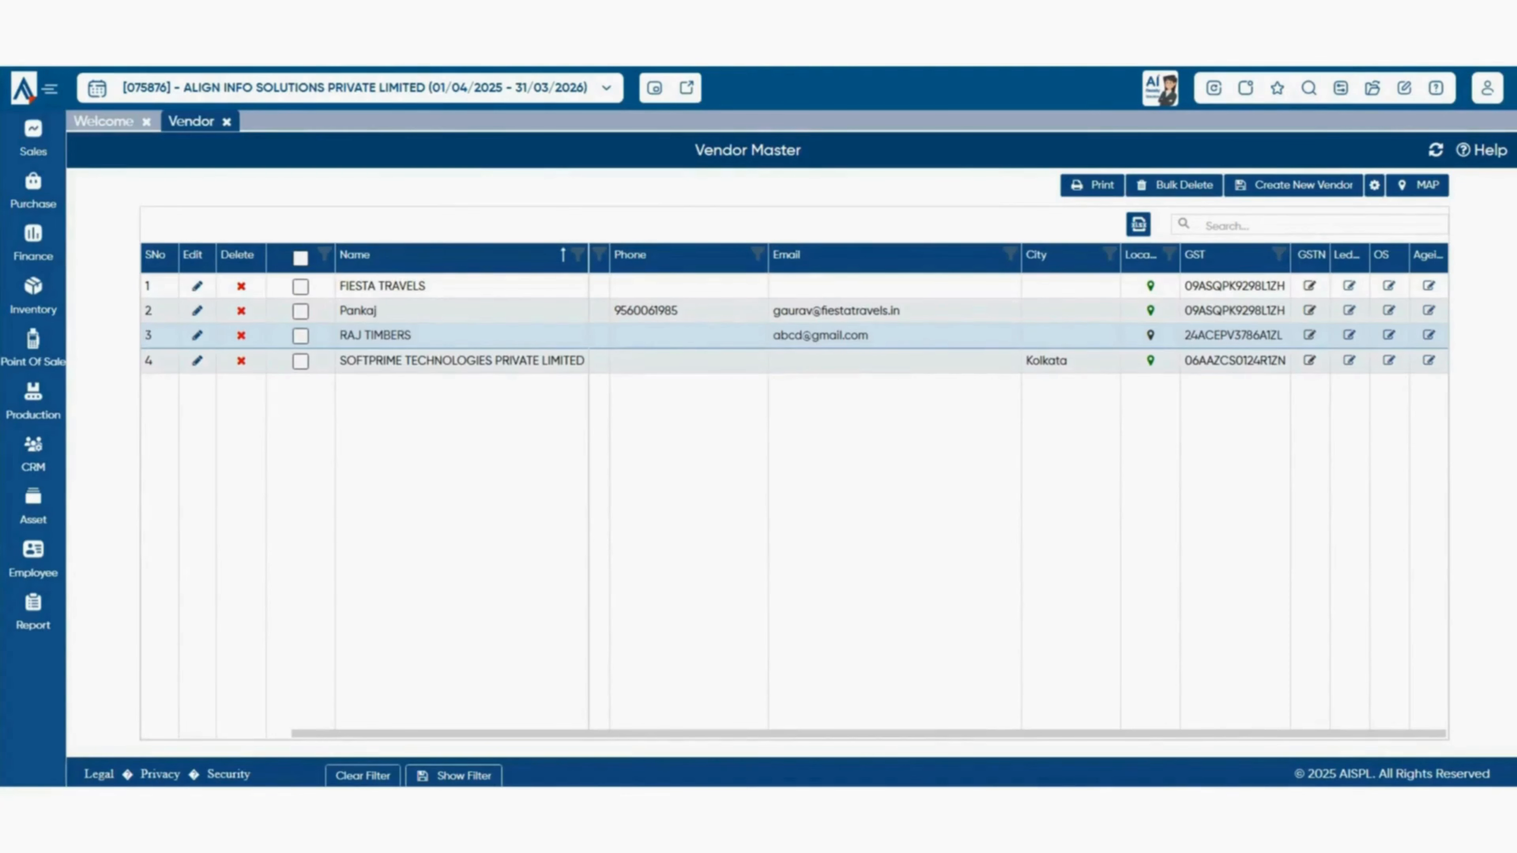
- Toggle the per-column filter row on and off, leaving (All), then bring up the Name filter list
click(454, 776)
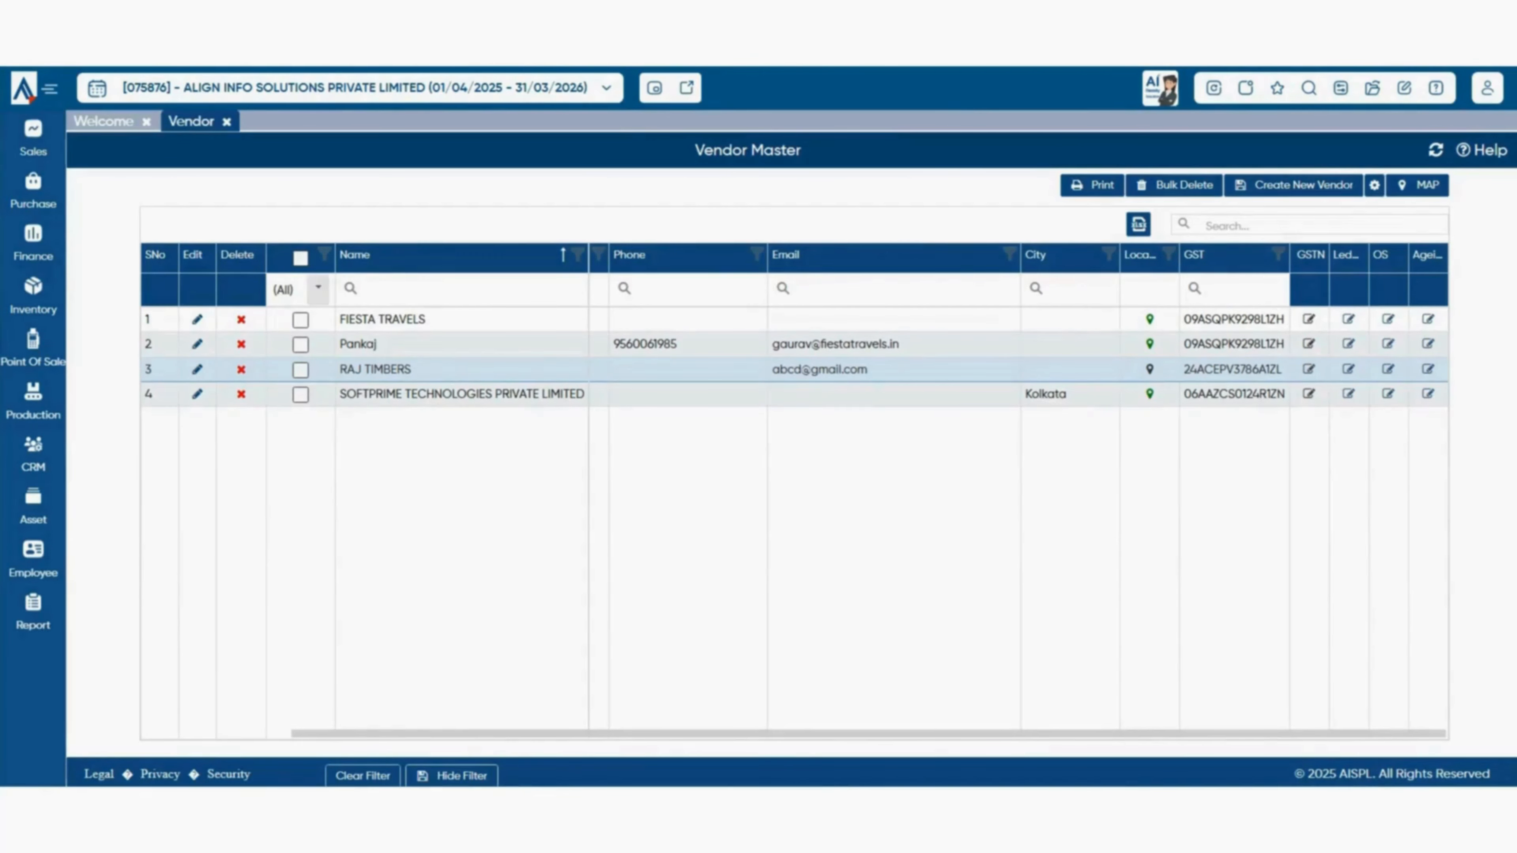
click(318, 288)
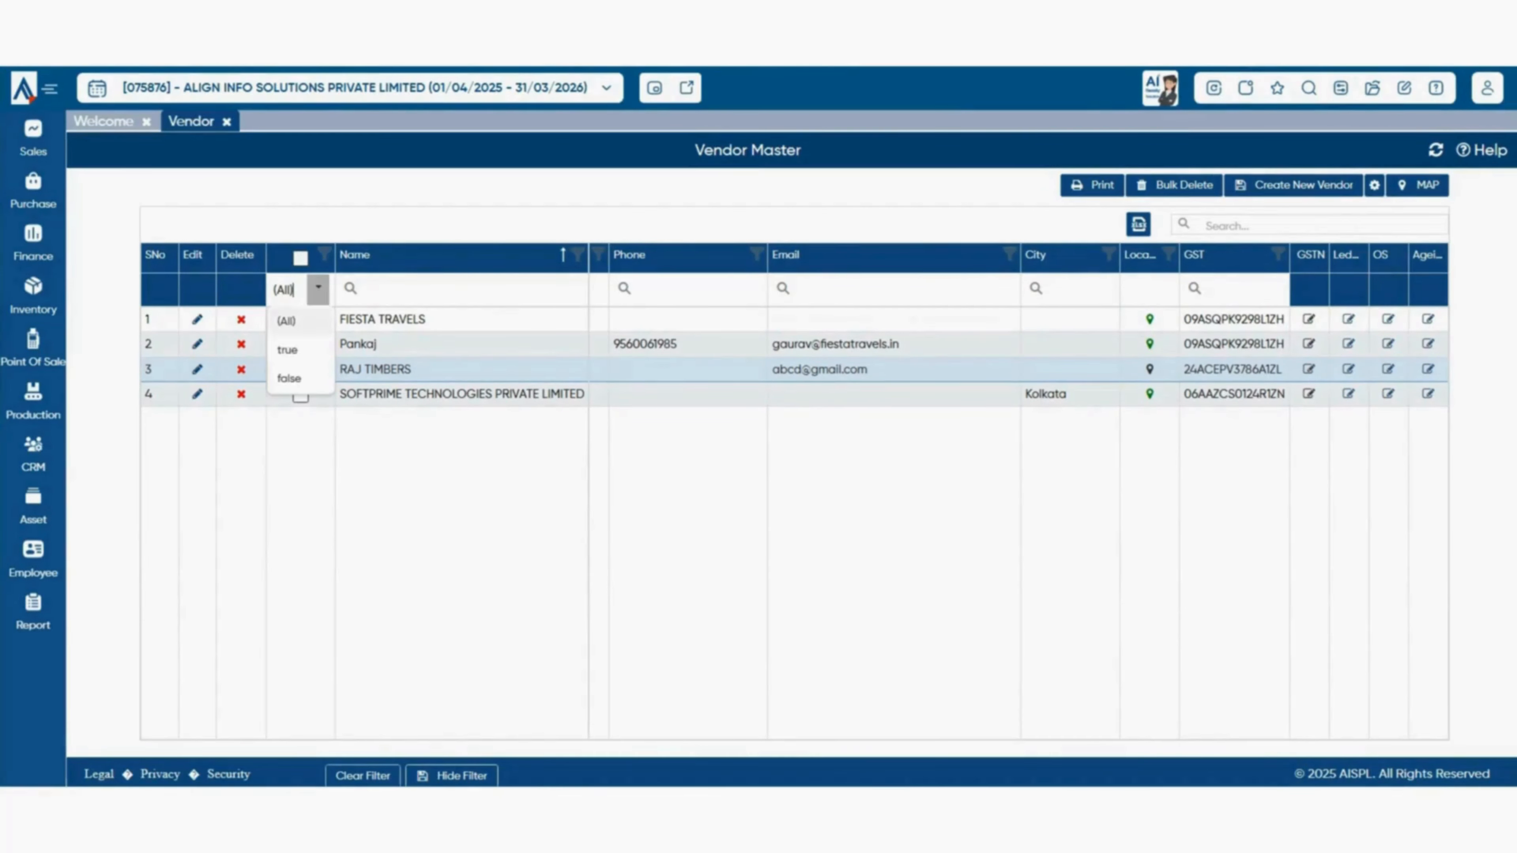
key(Escape)
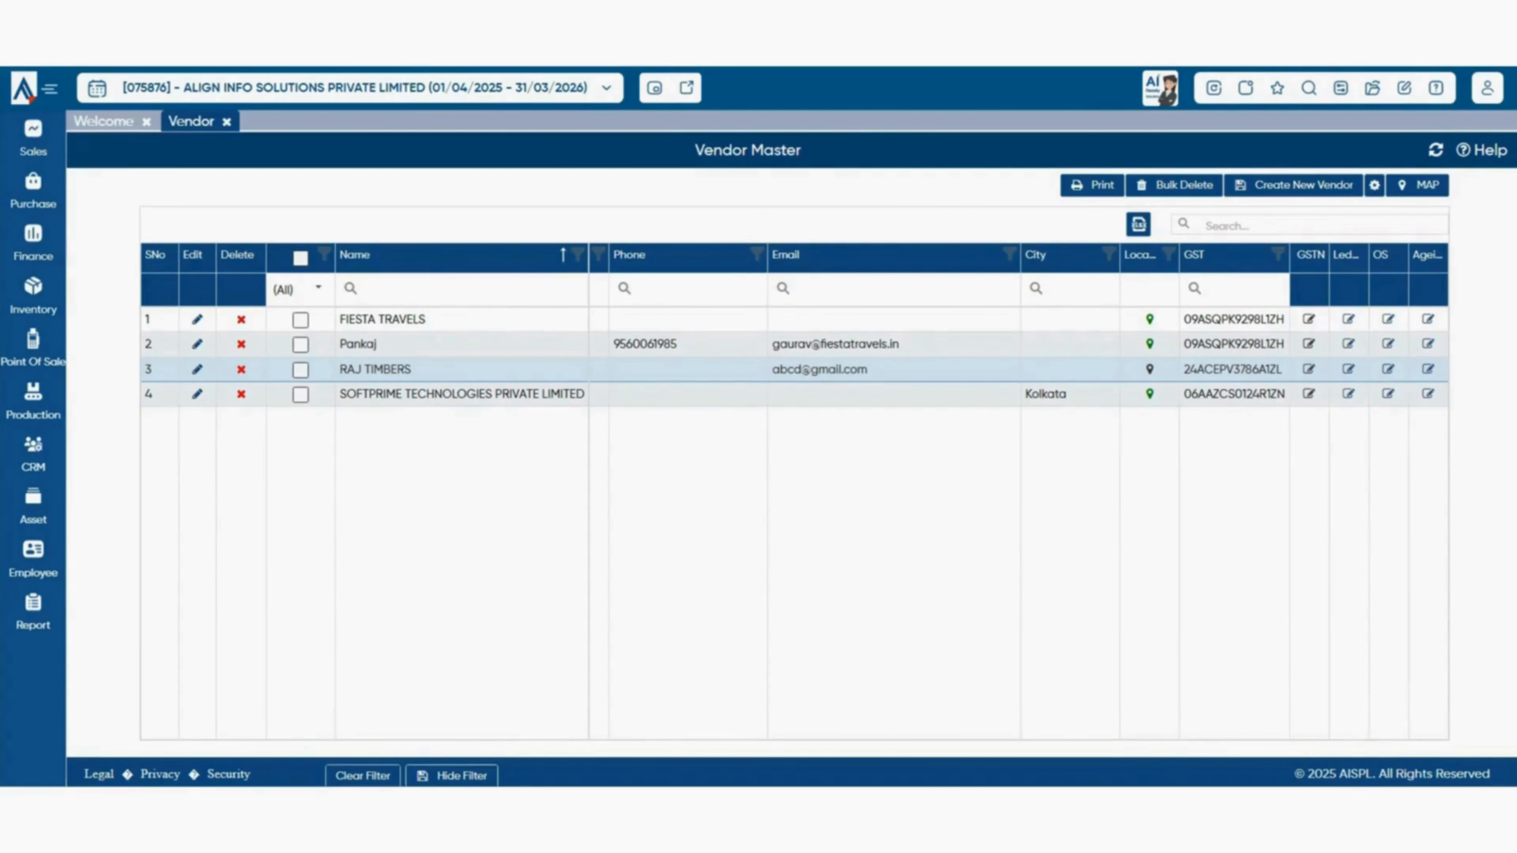
click(452, 775)
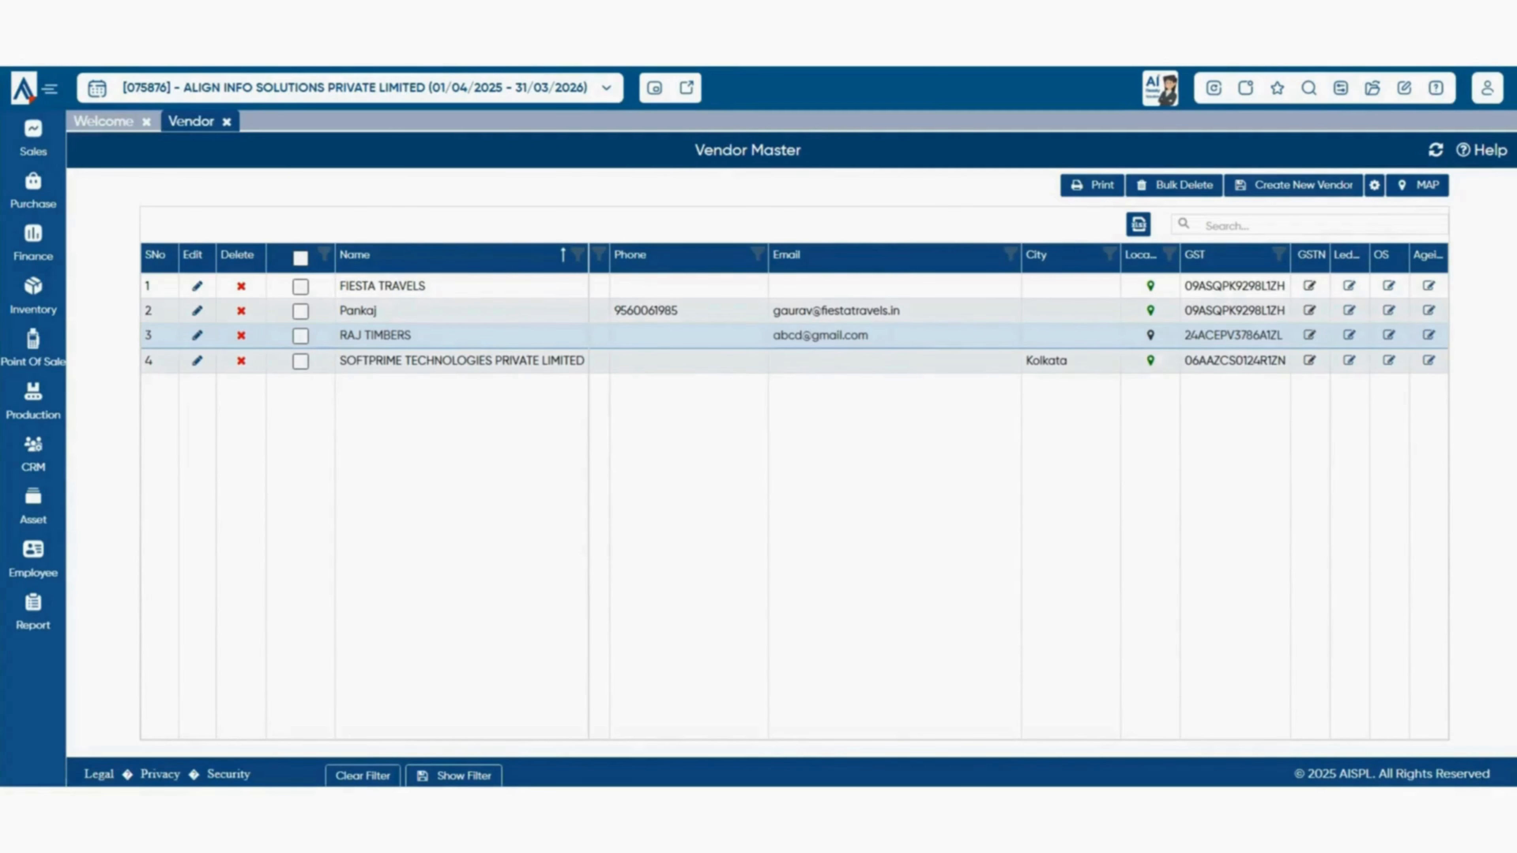
click(577, 254)
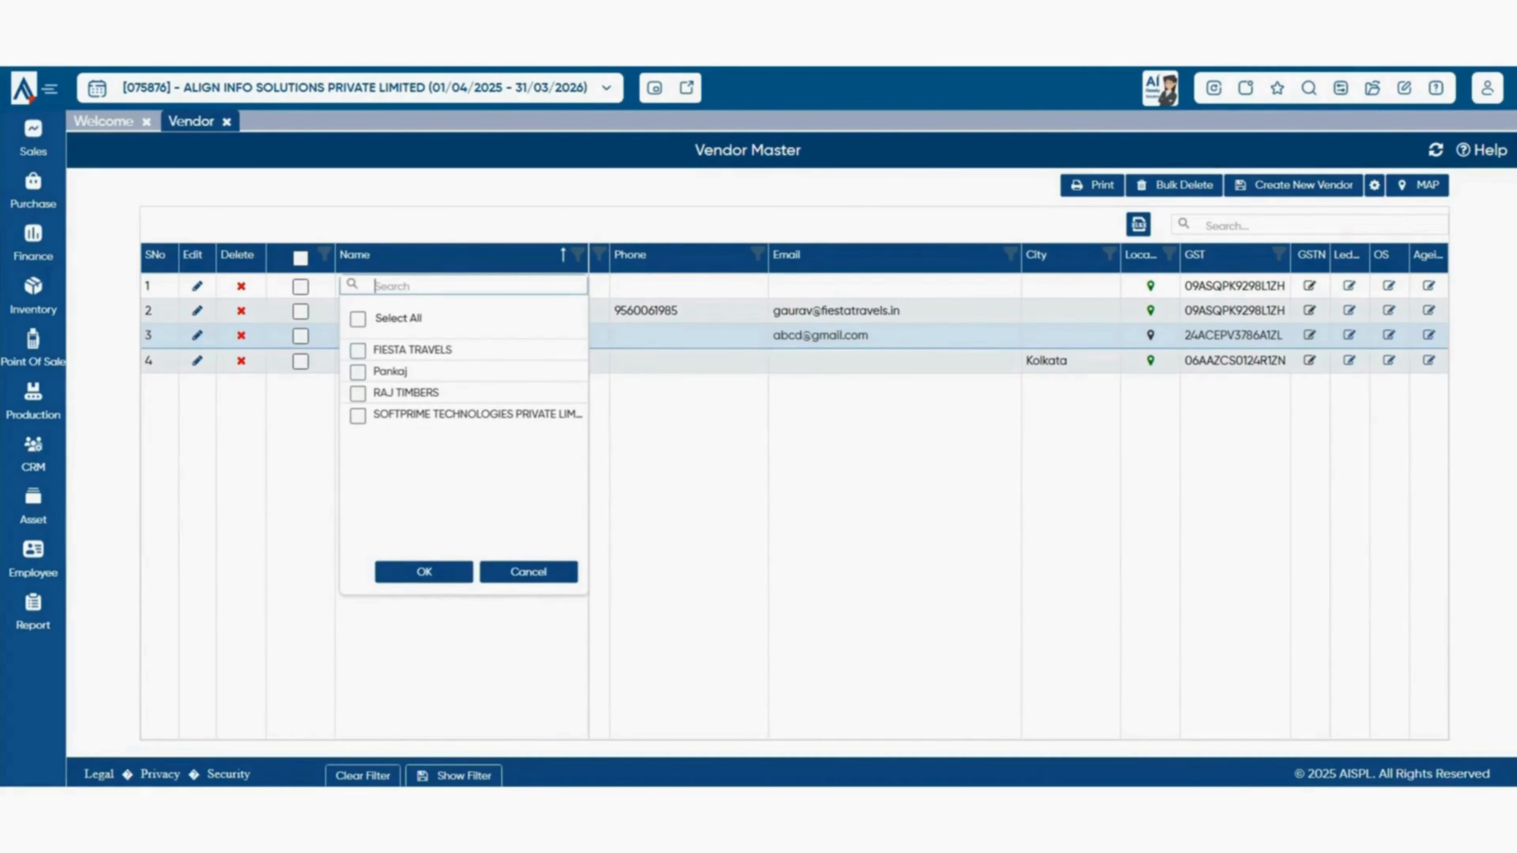
- Filter the Name column to Pankaj and RAJ TIMBERS, then clear the filter
click(358, 373)
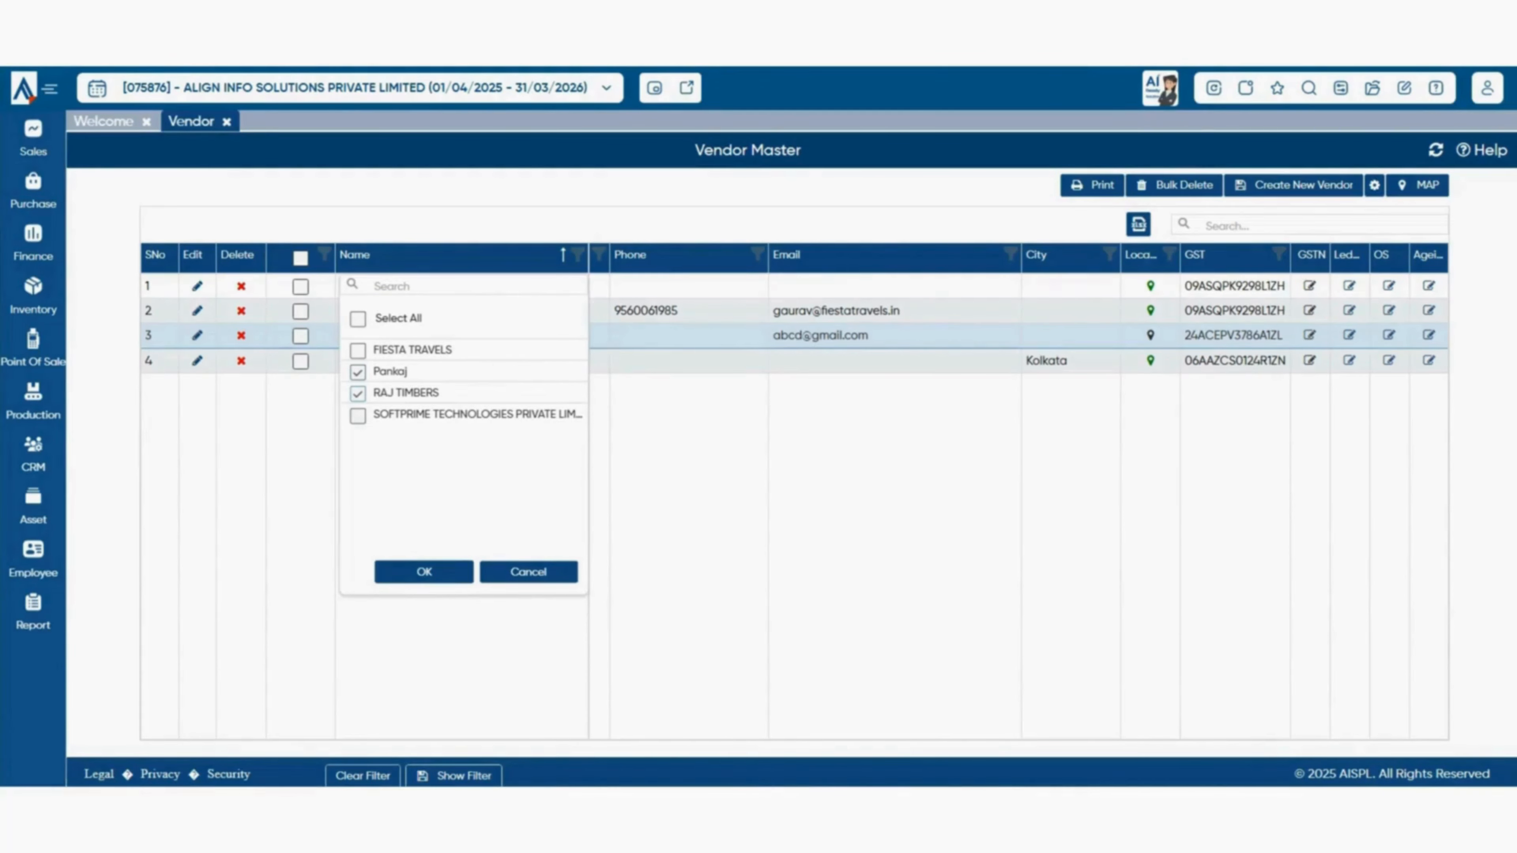
click(423, 572)
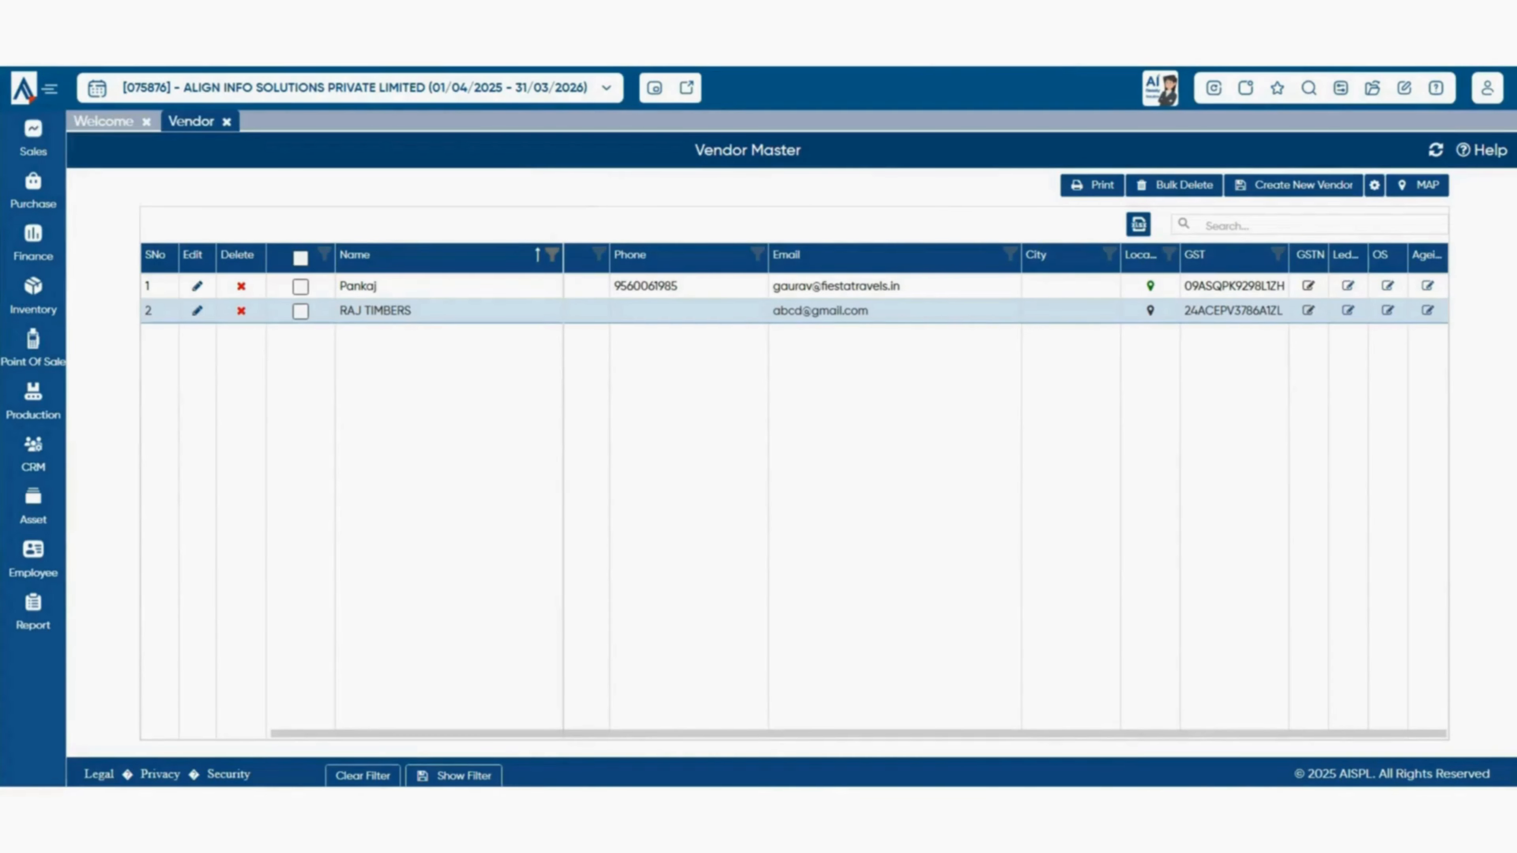
click(363, 775)
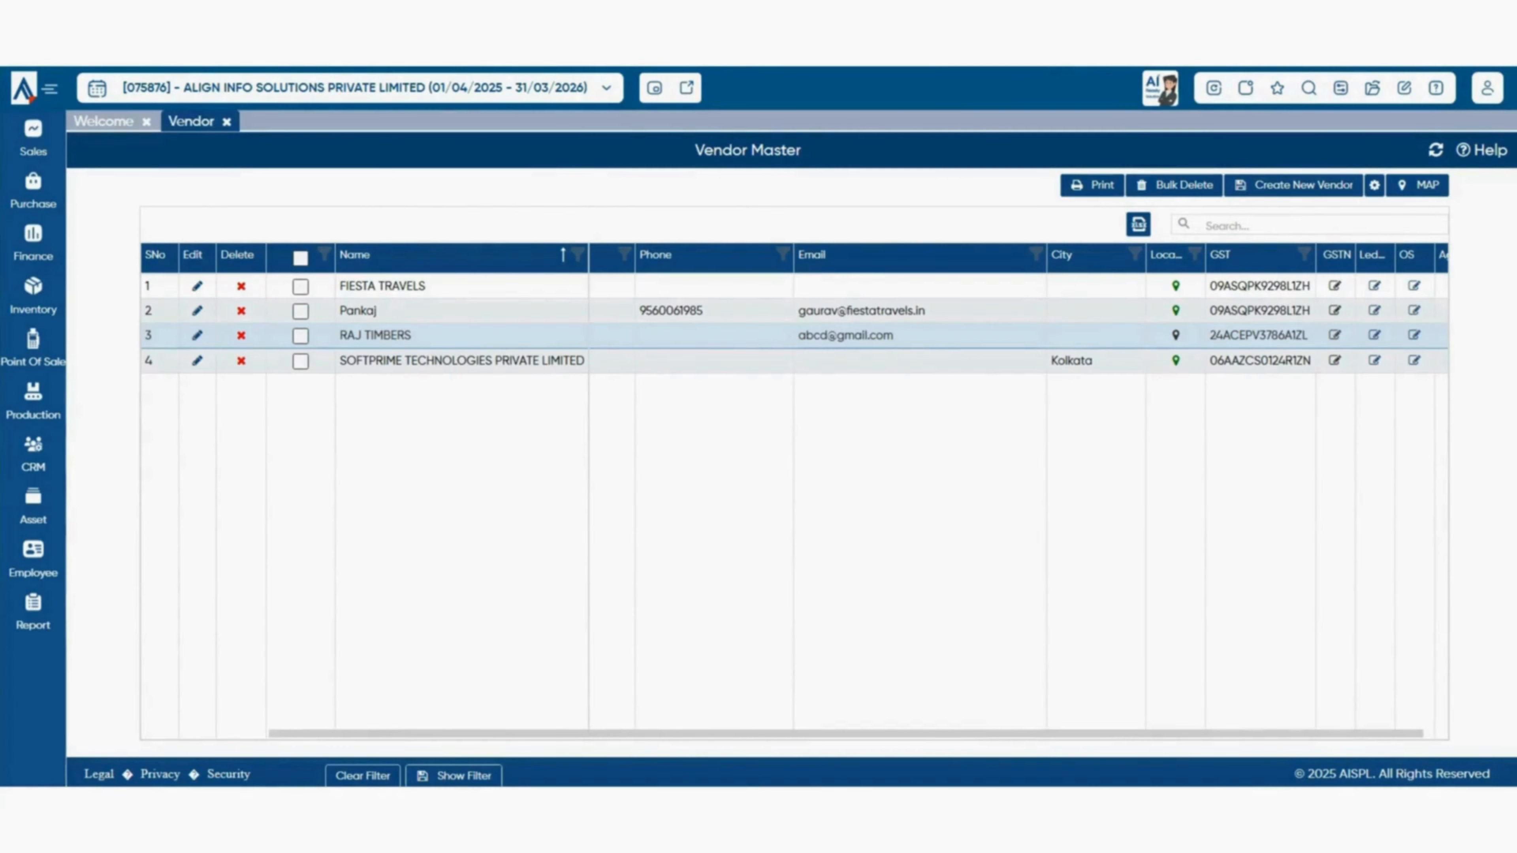
- Sort the vendors by Name descending, then ascending, leaving the Name filter unchanged
click(430, 256)
click(578, 254)
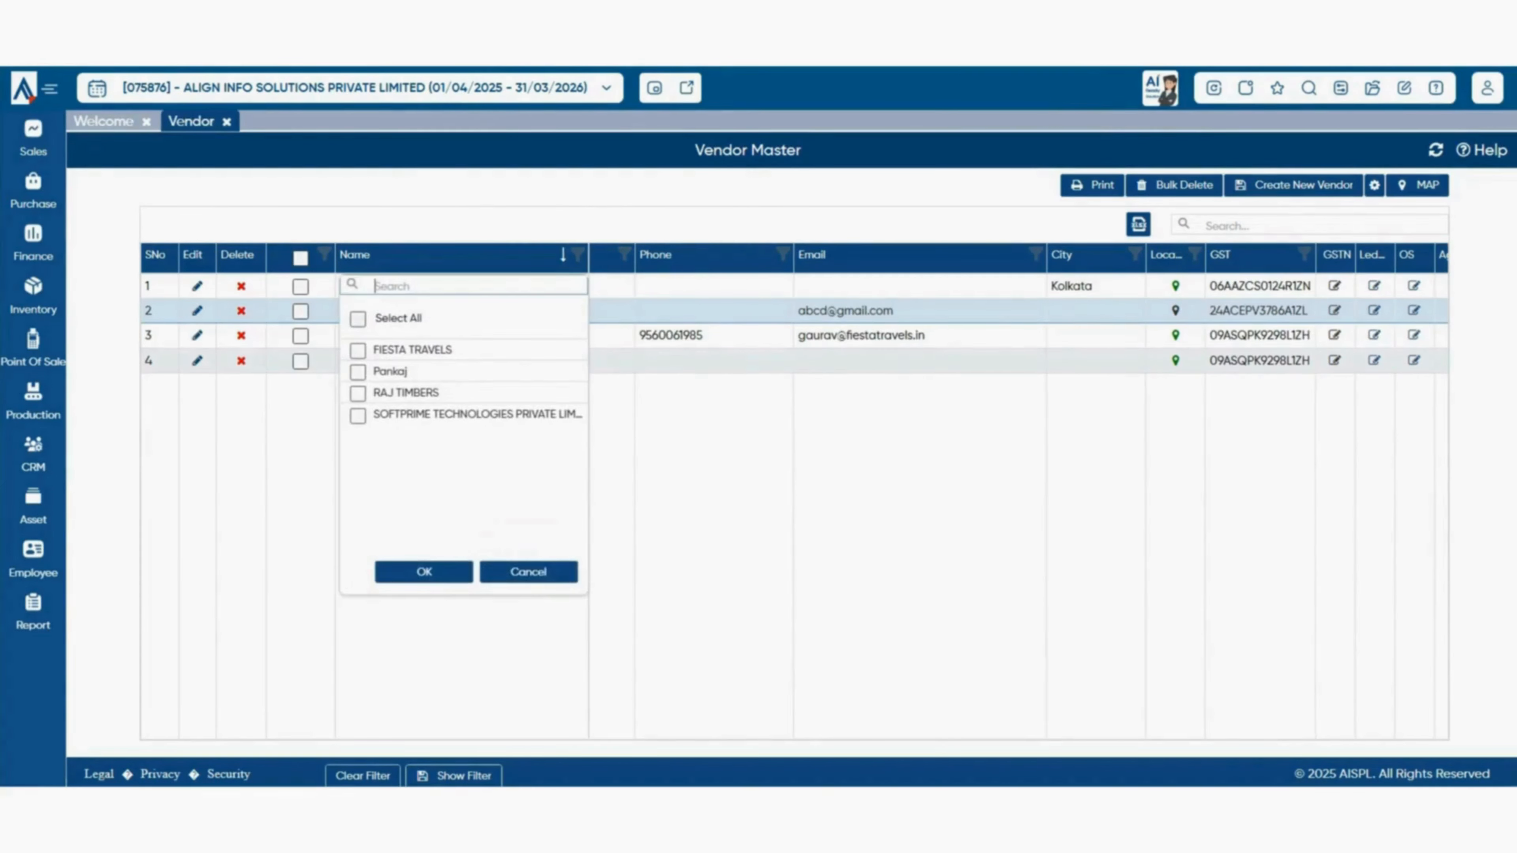
click(528, 572)
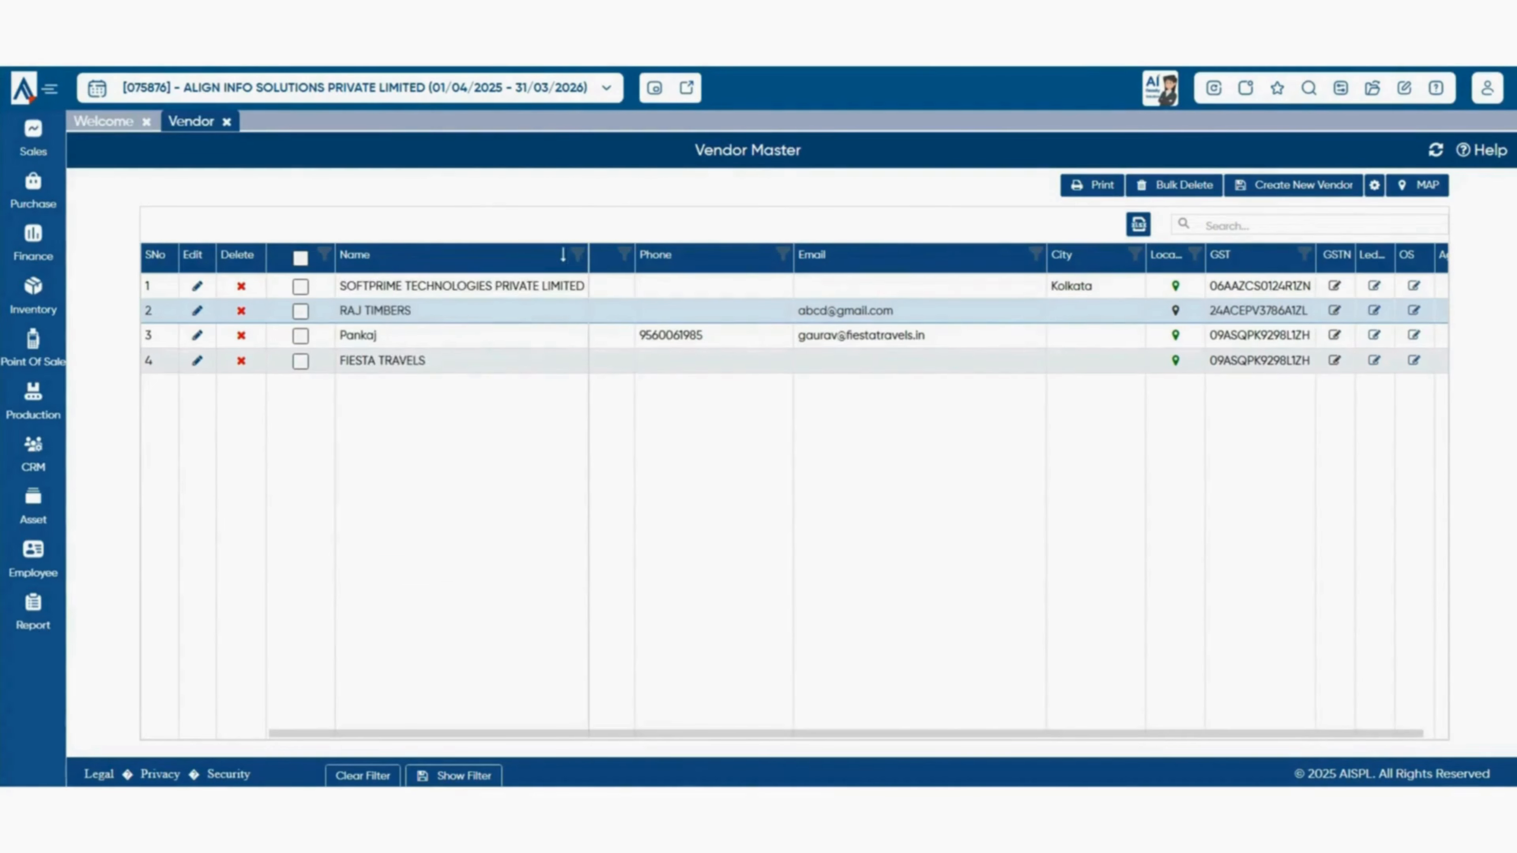
click(560, 255)
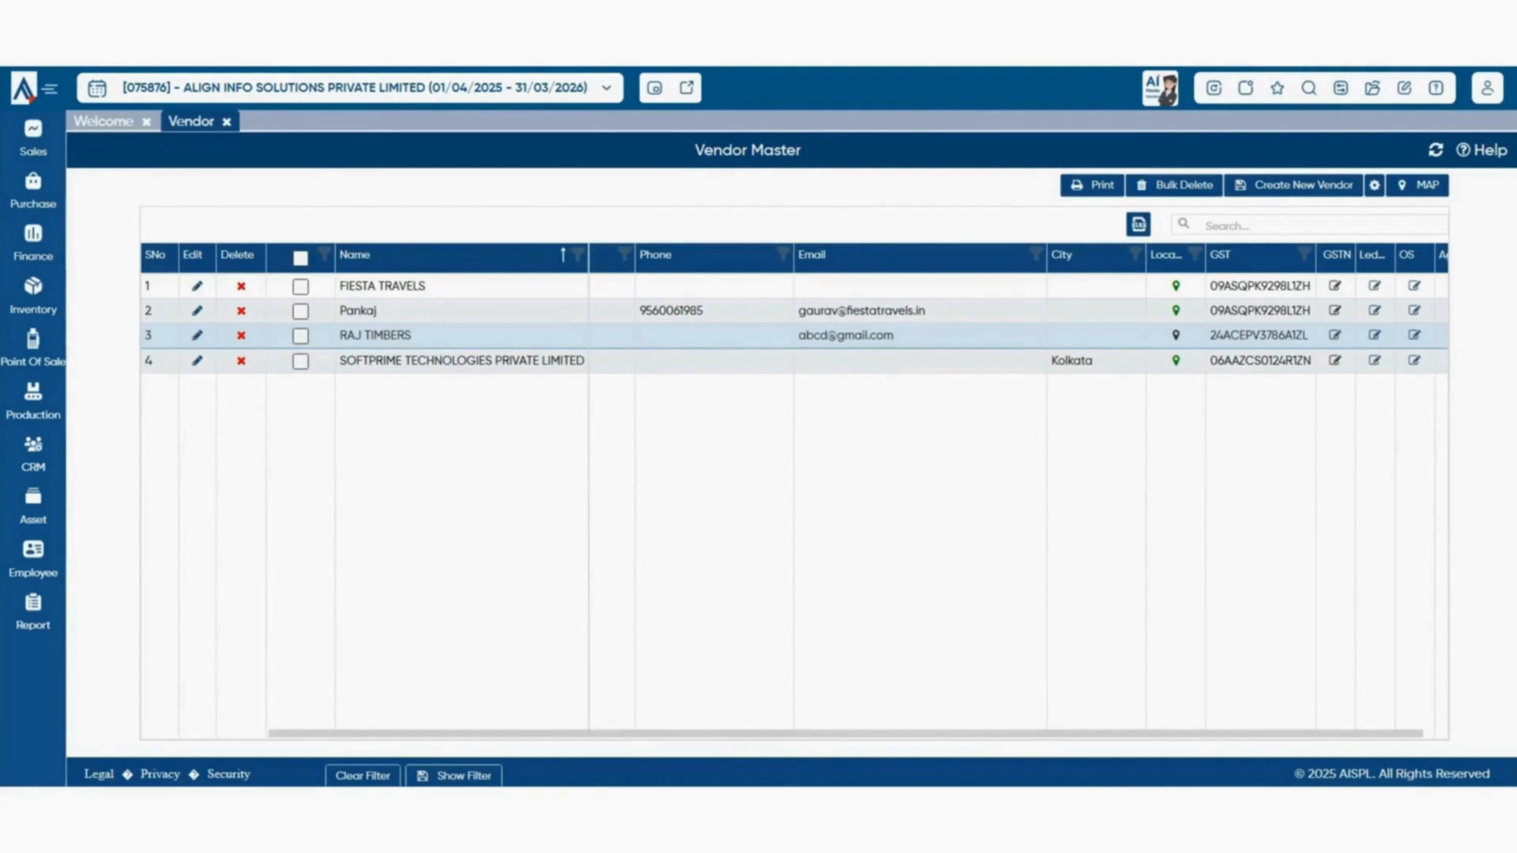
- Close the Vendor Master tab and bring up the Purchase Price List submenu under Purchase
click(226, 122)
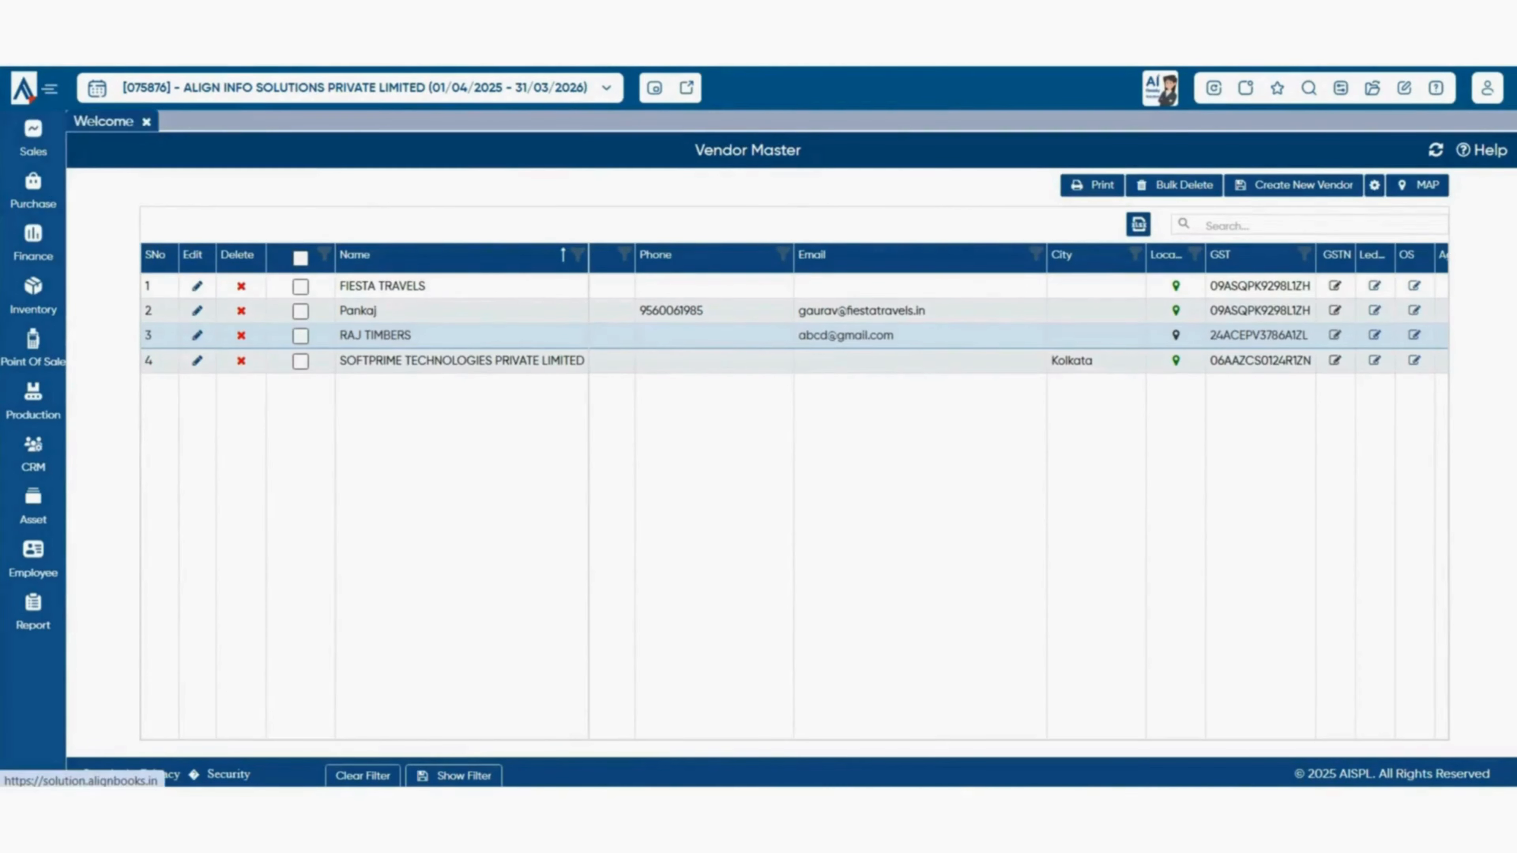
mouse_move(33, 191)
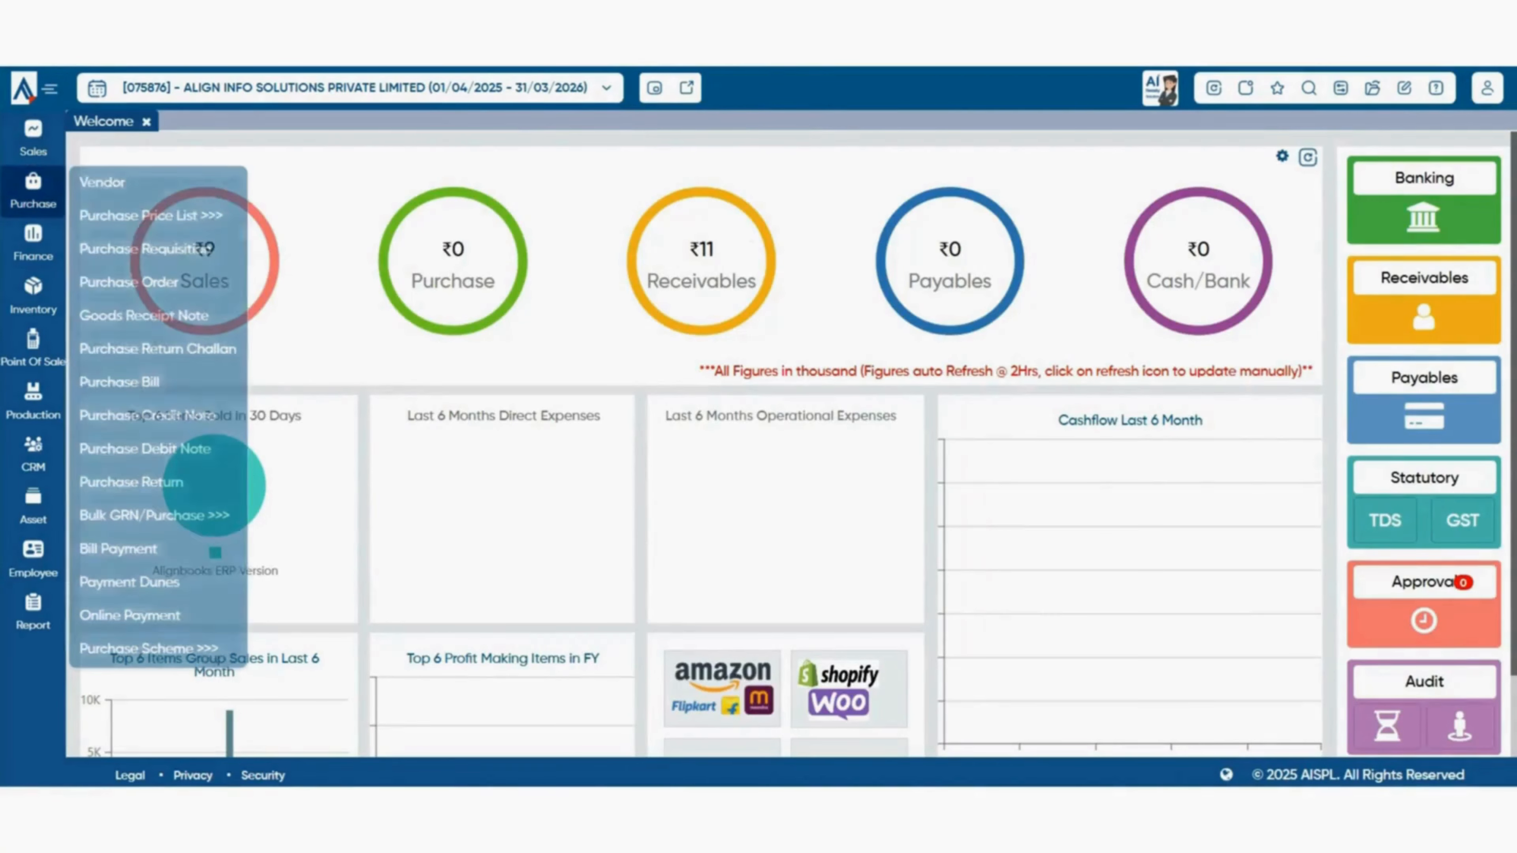
mouse_move(151, 216)
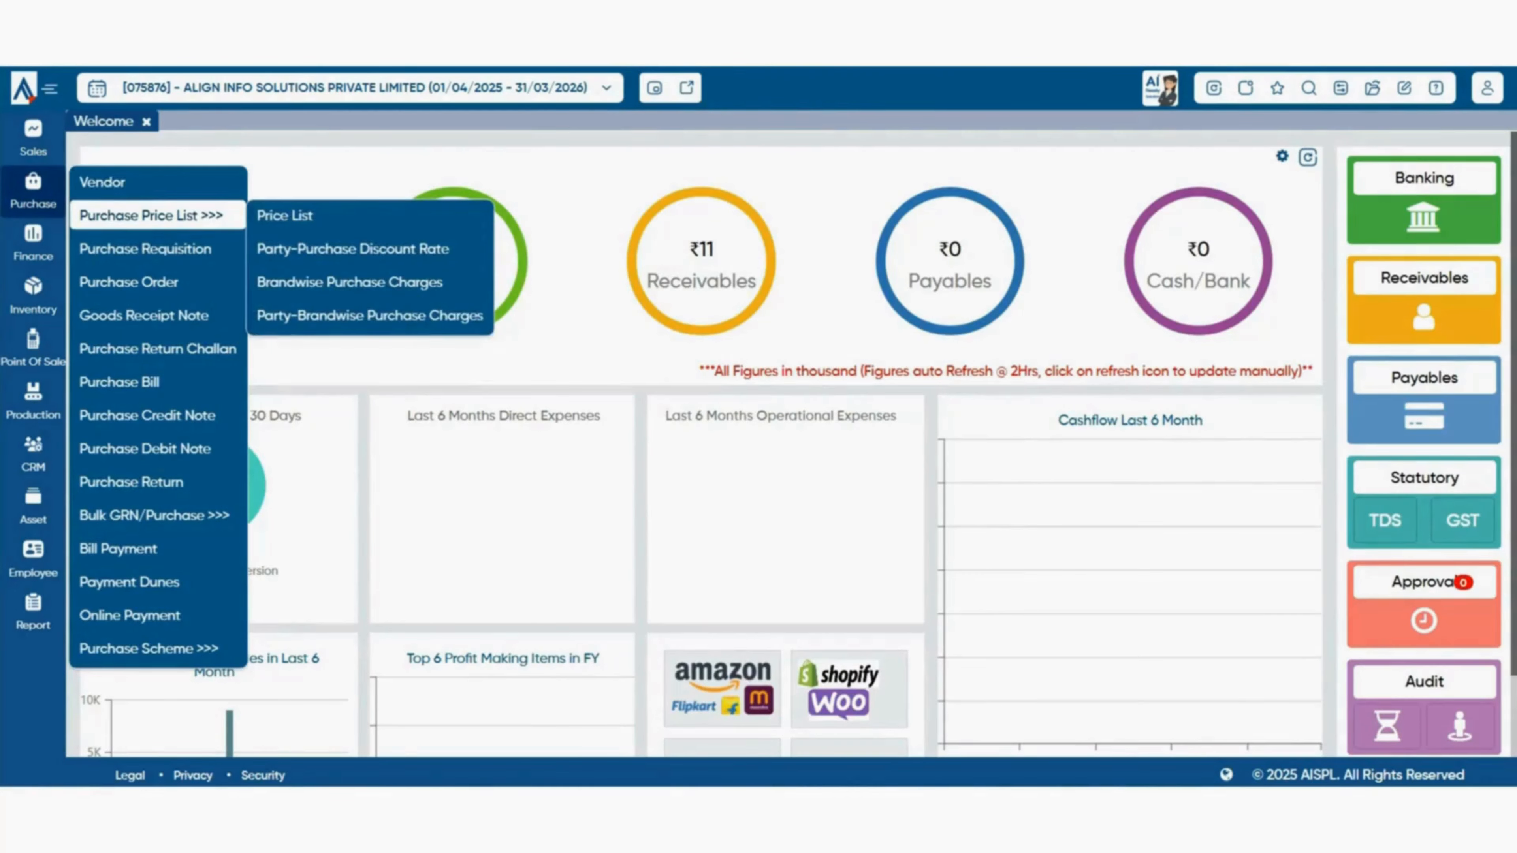
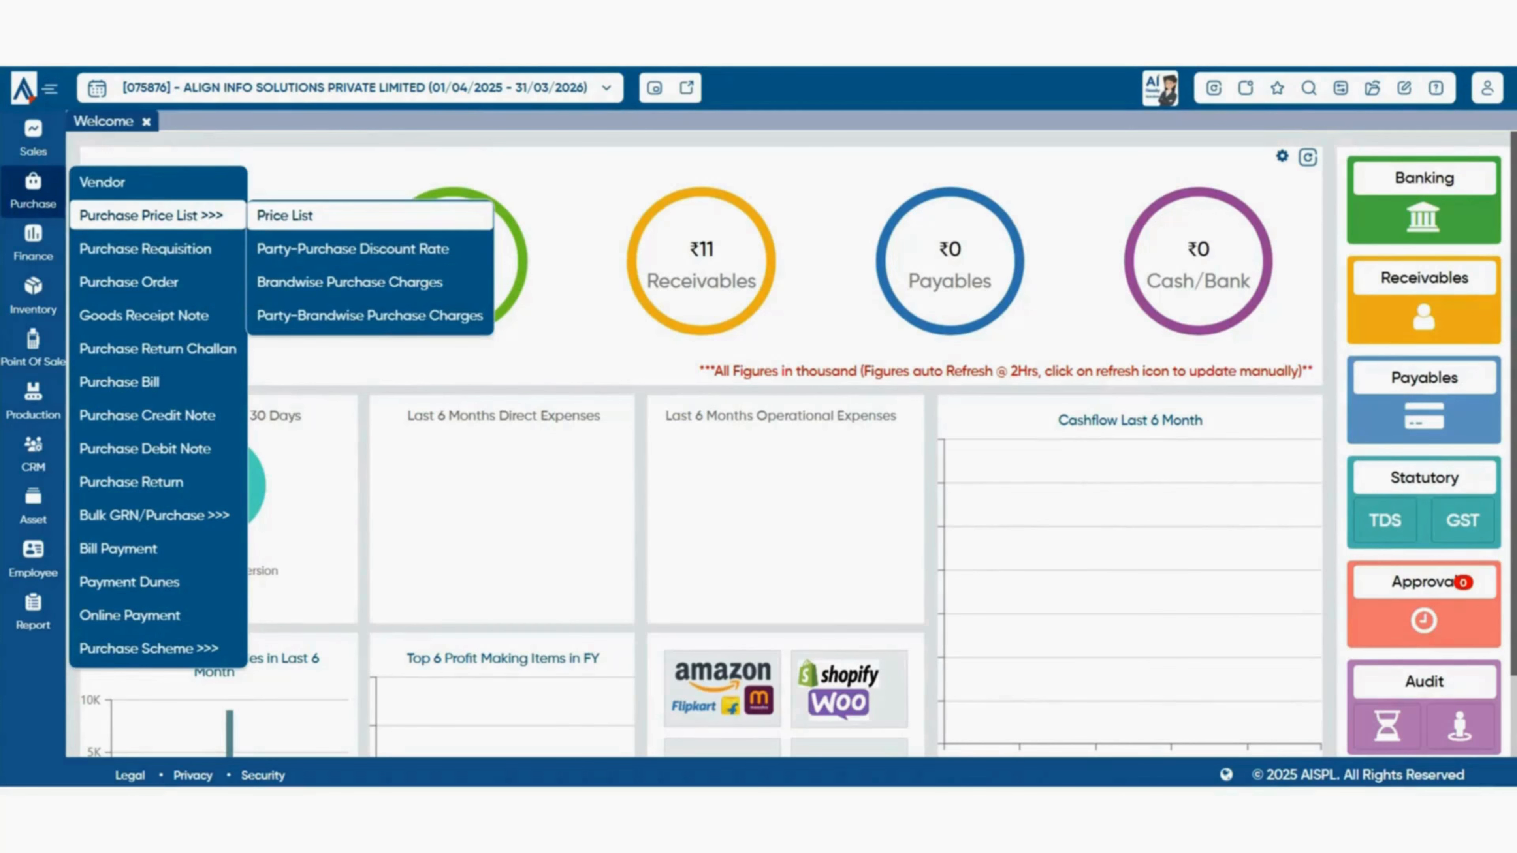
- Open the Purchase Price List > Price List register, which shows the existing New Price List entry
click(285, 216)
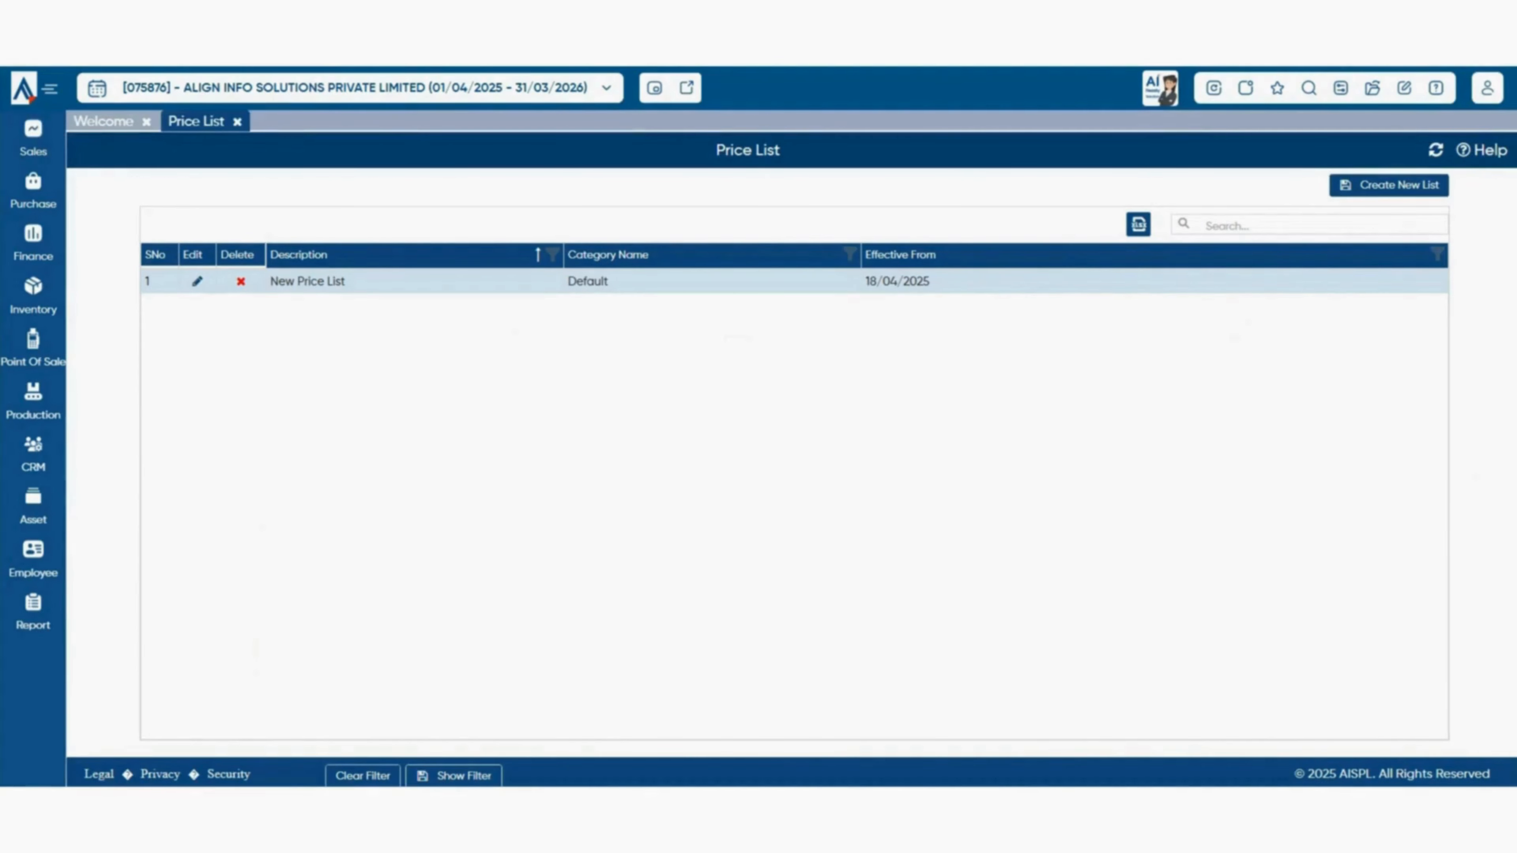
click(1389, 185)
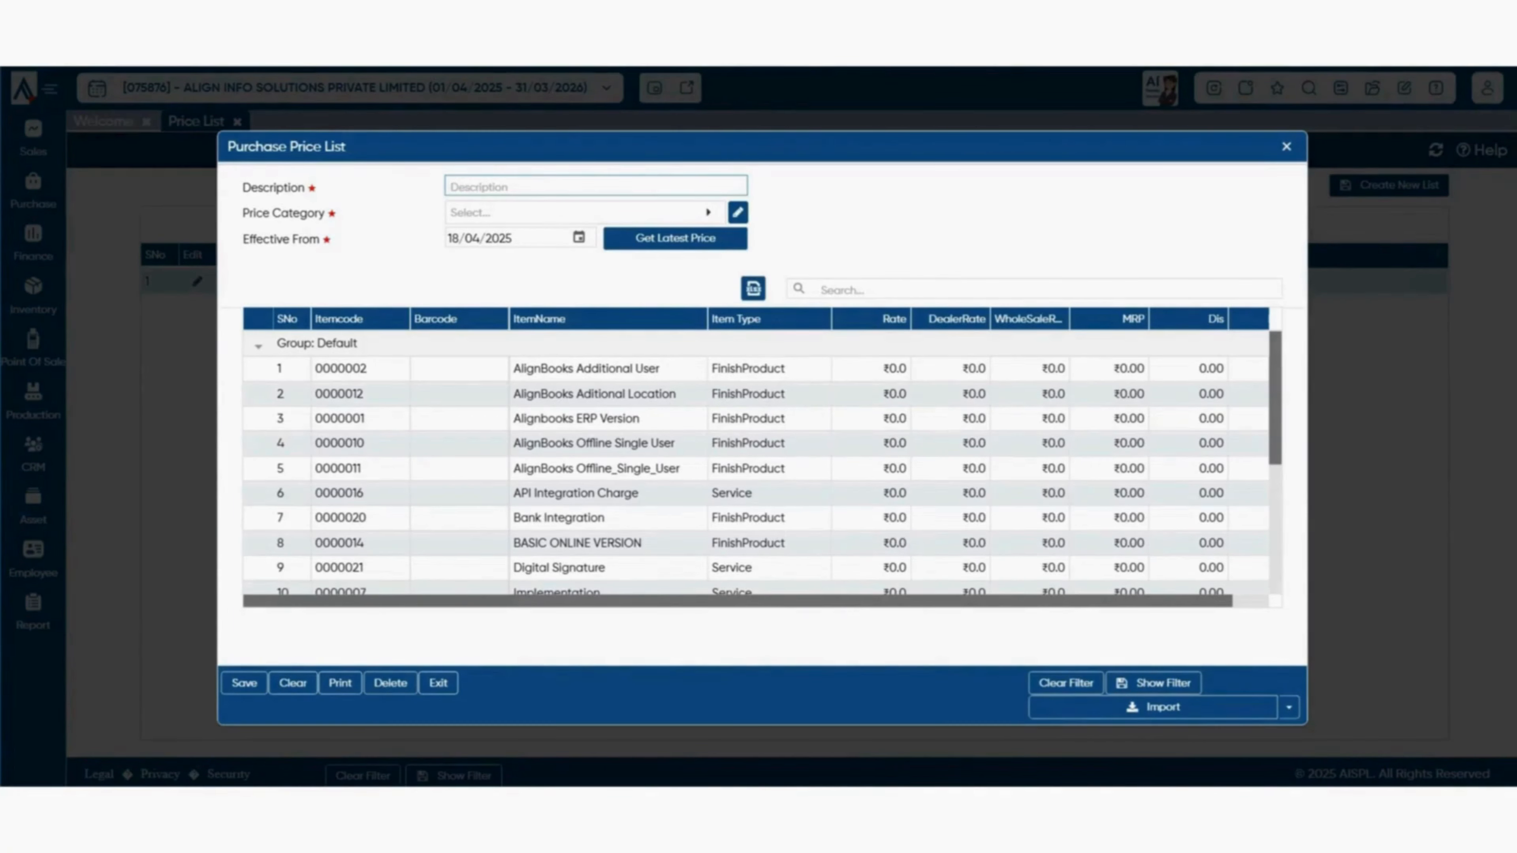
click(558, 214)
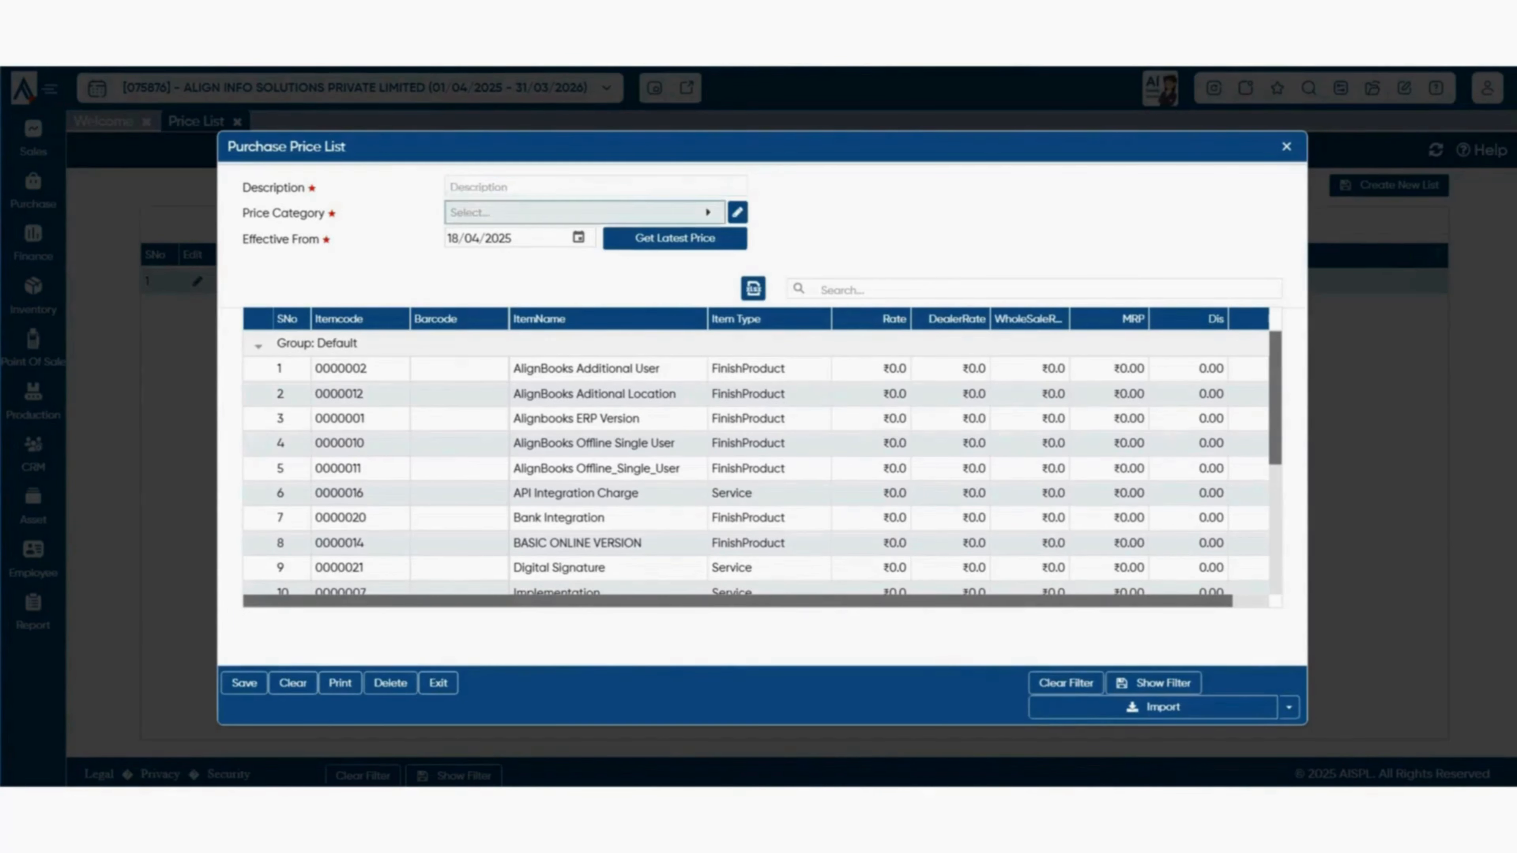
click(532, 557)
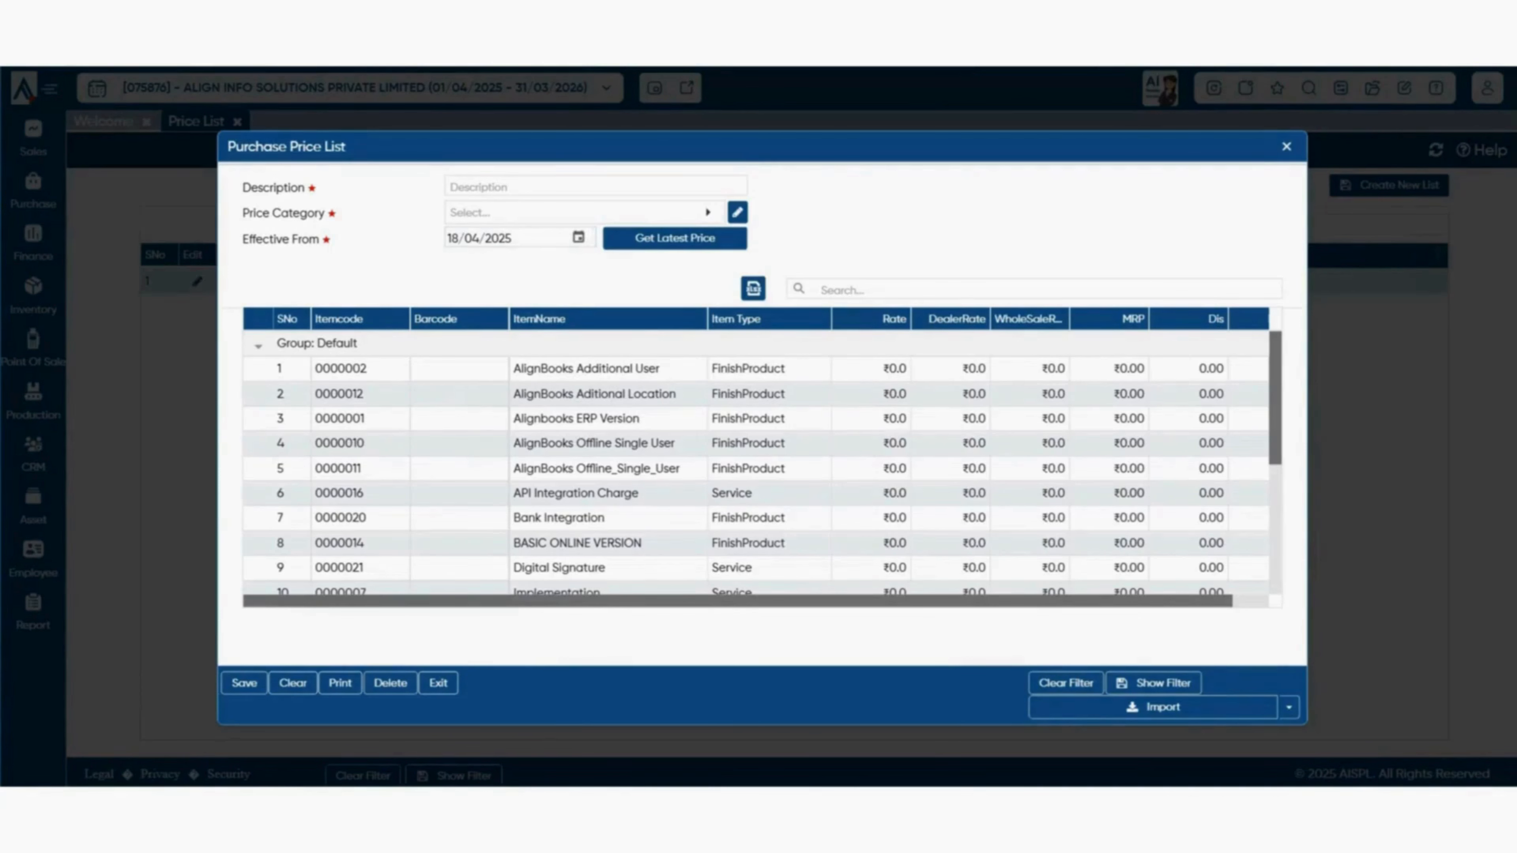
scroll(763, 462, down, 4)
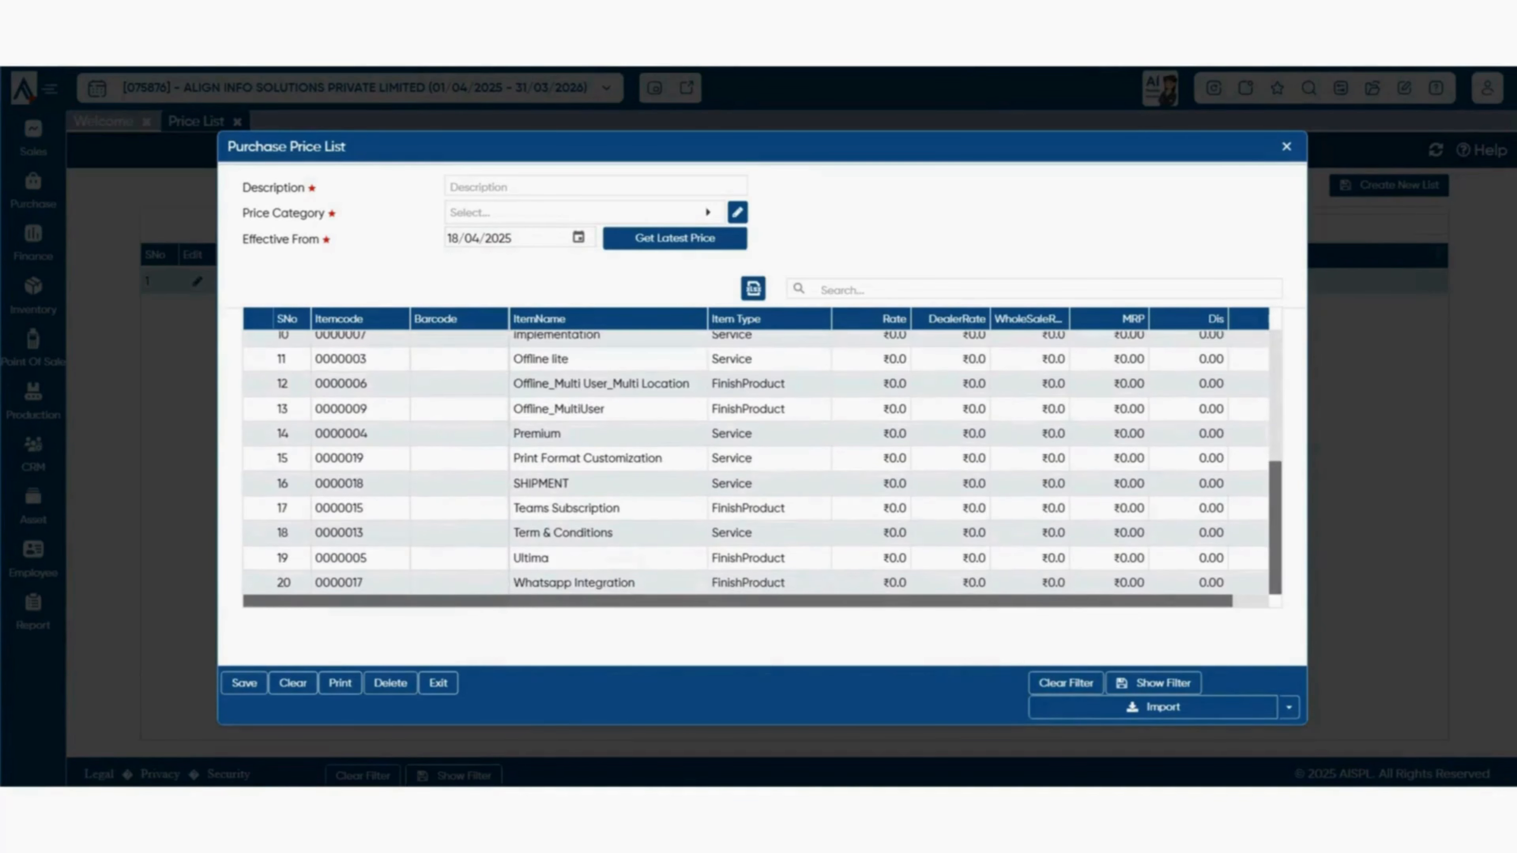
scroll(763, 463, up, 4)
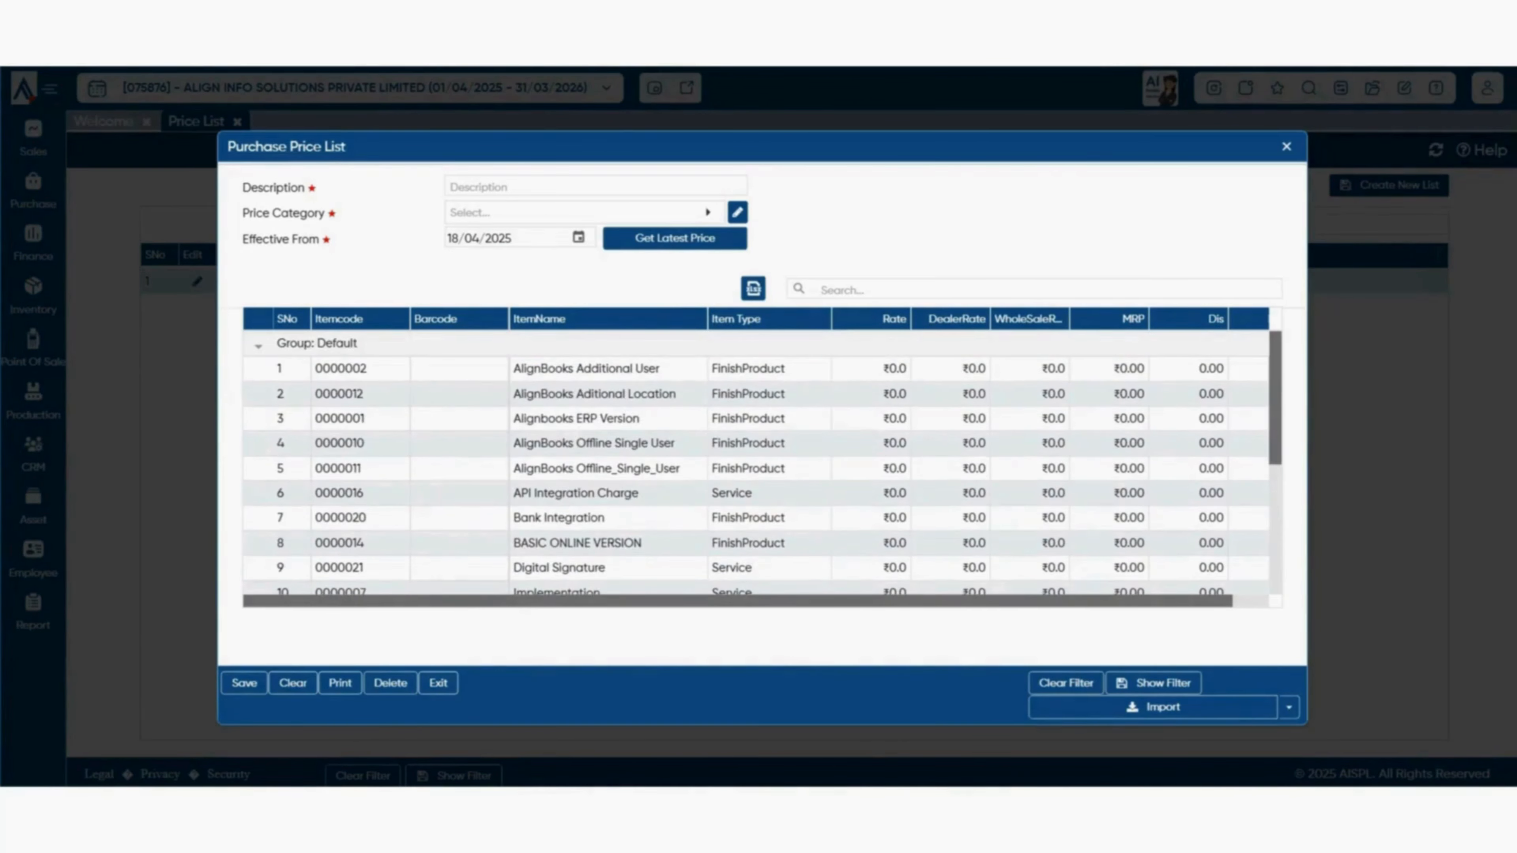
click(870, 369)
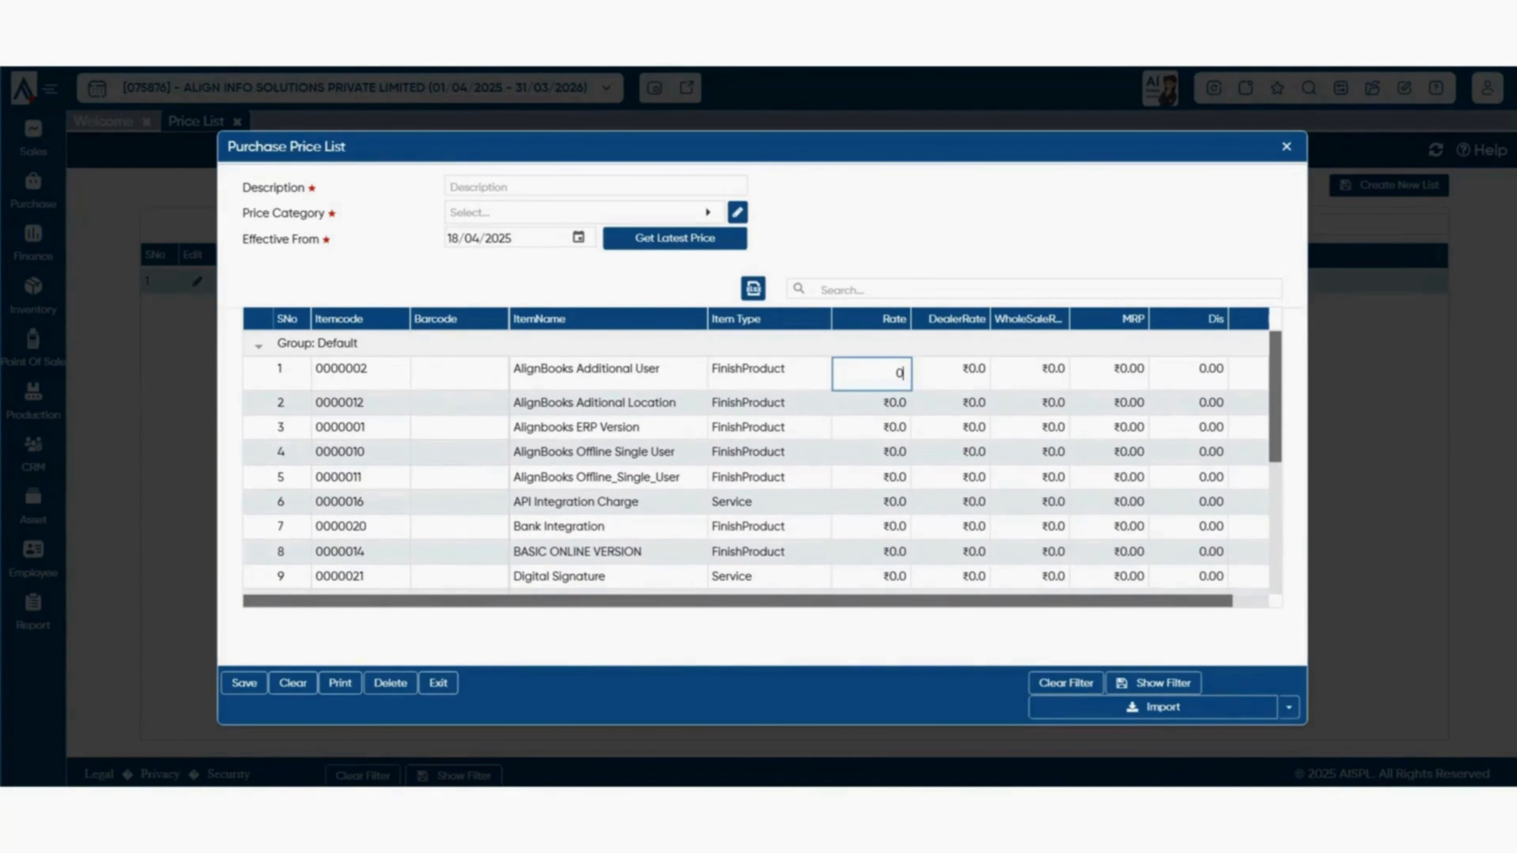
double_click(899, 373)
click(950, 369)
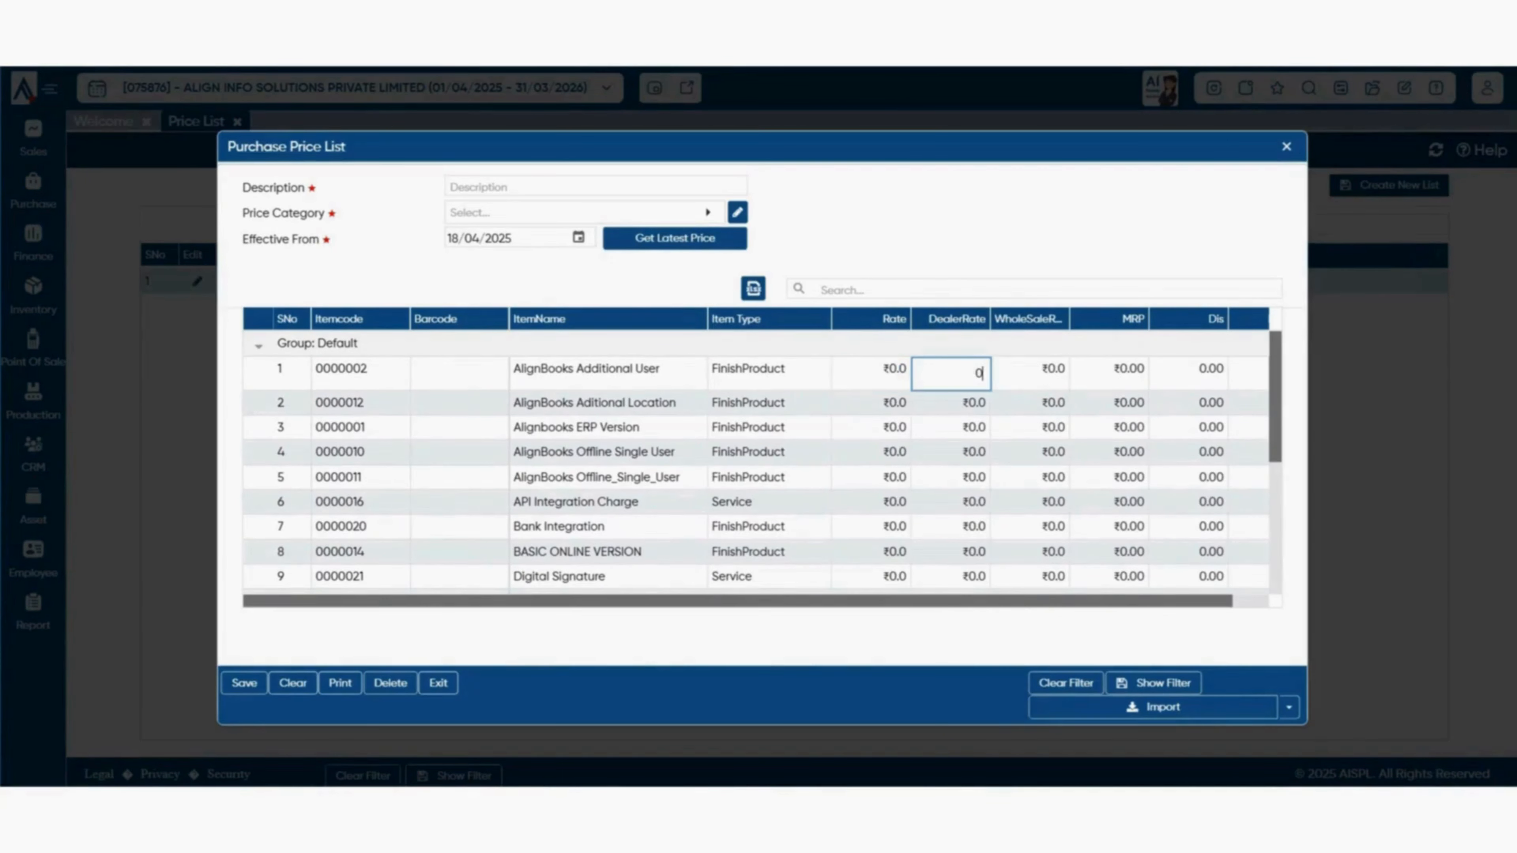
click(1029, 370)
click(1109, 370)
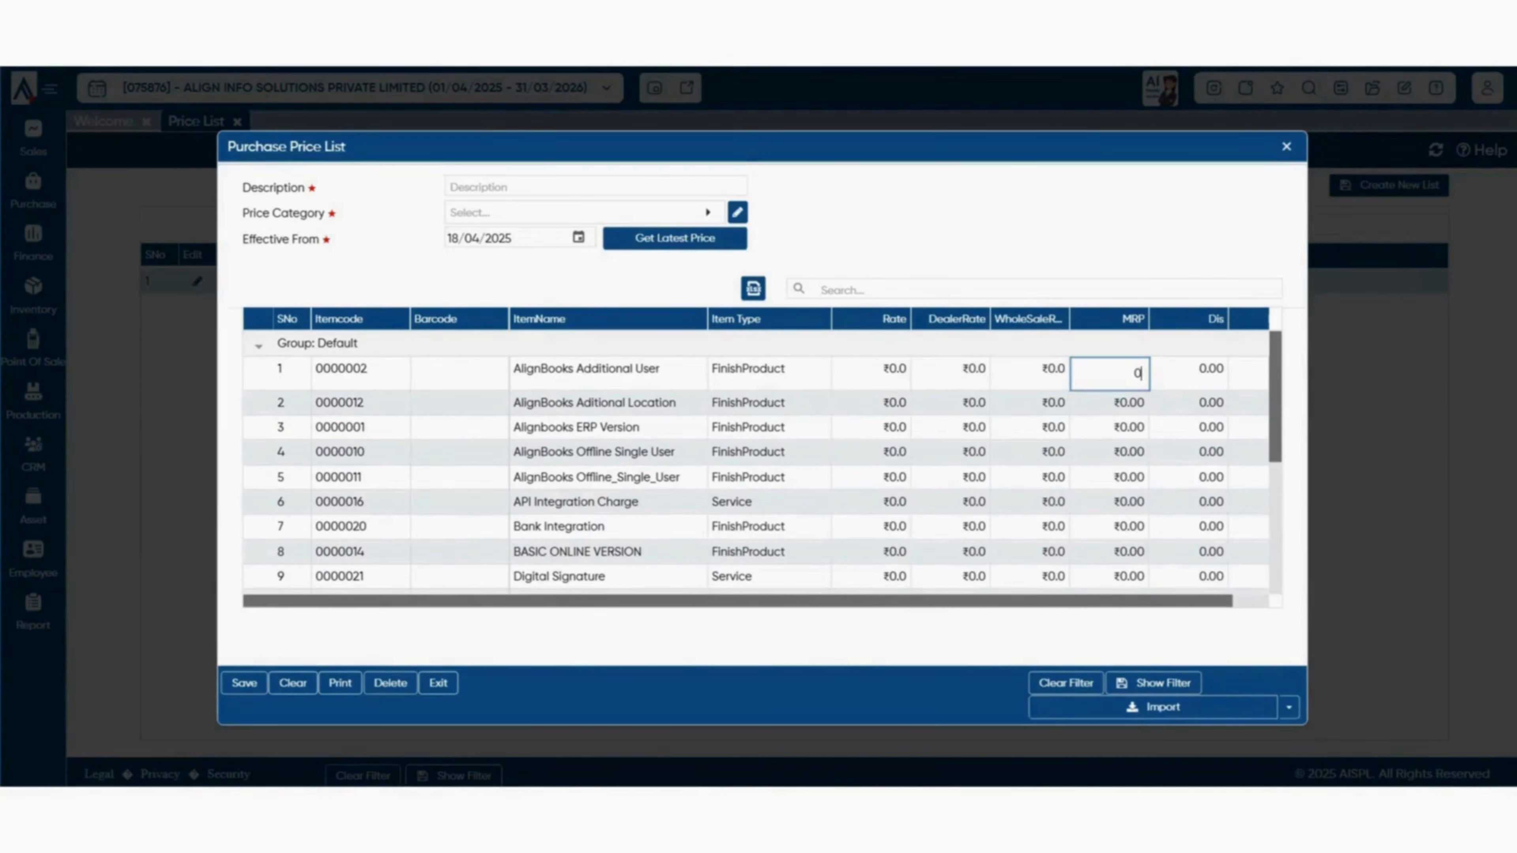
click(1189, 372)
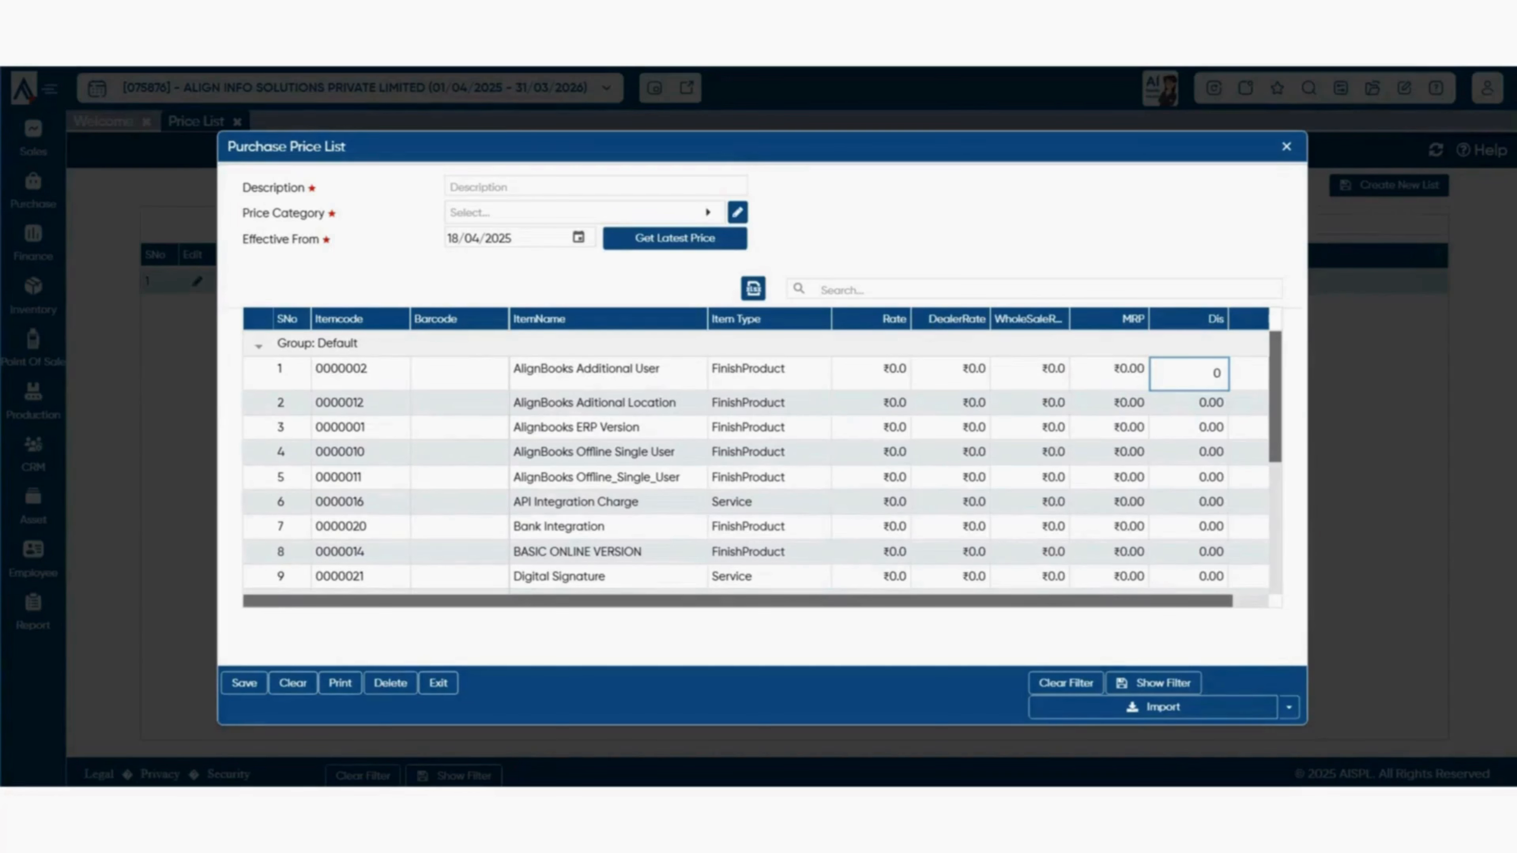
double_click(1216, 373)
click(1217, 373)
key(Escape)
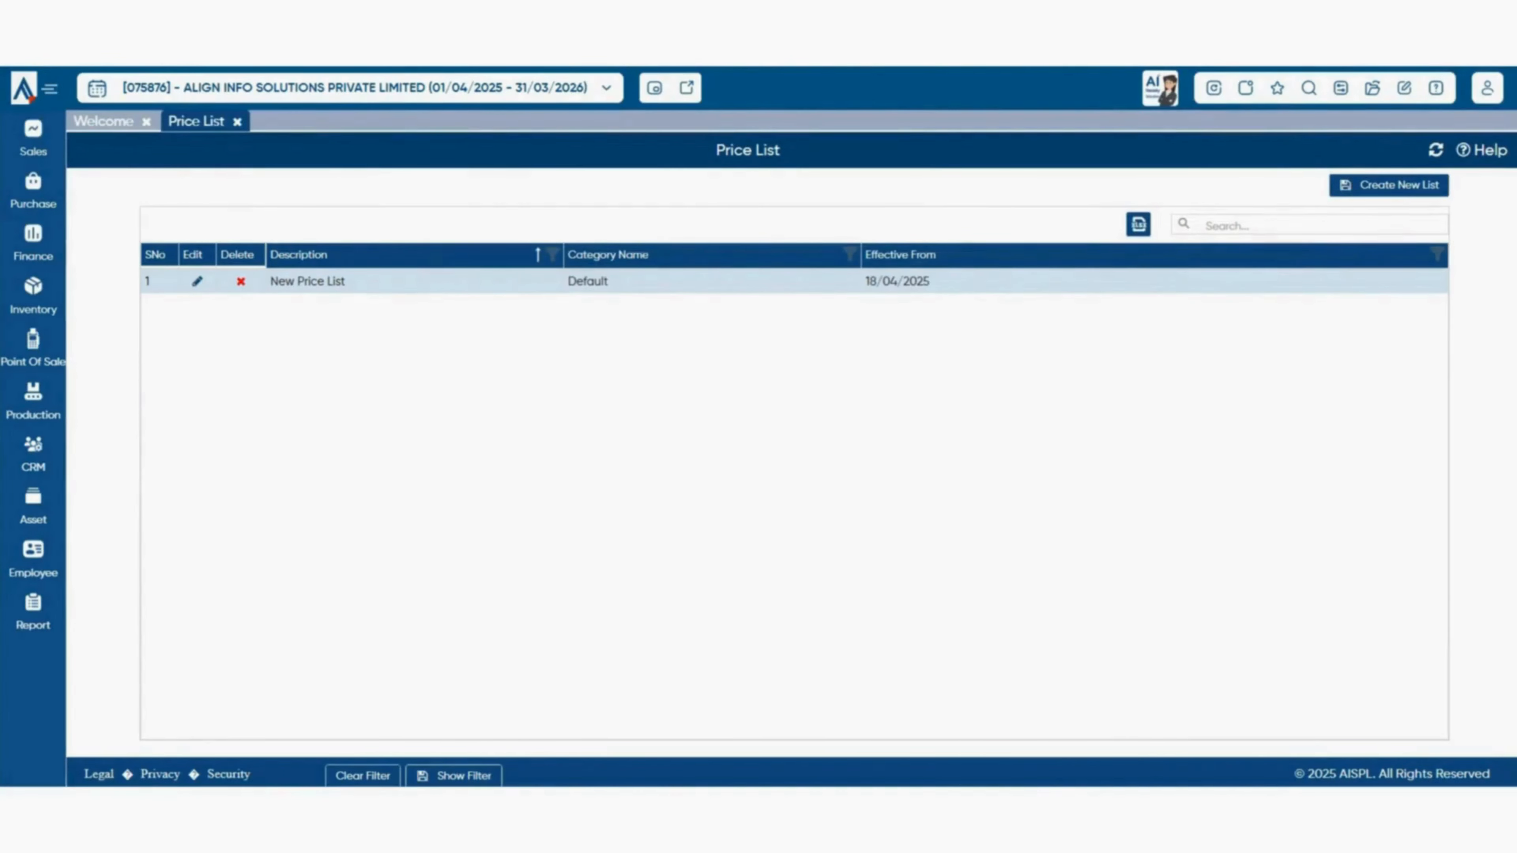
- Open Company Setup's Purchase Setup preferences and review the item-level Misc1 Dis caption
click(1341, 88)
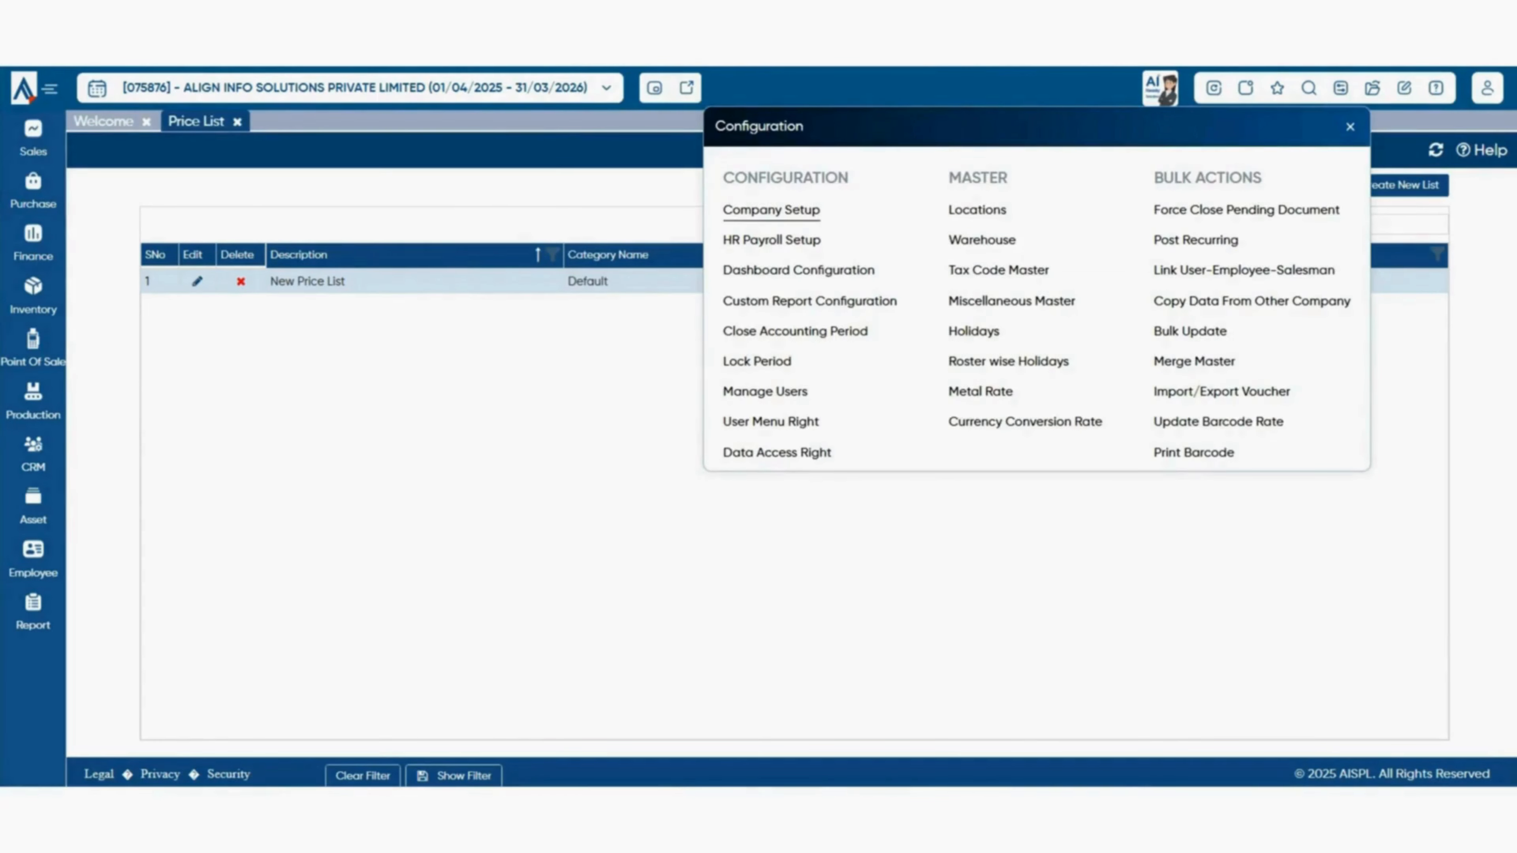
click(771, 210)
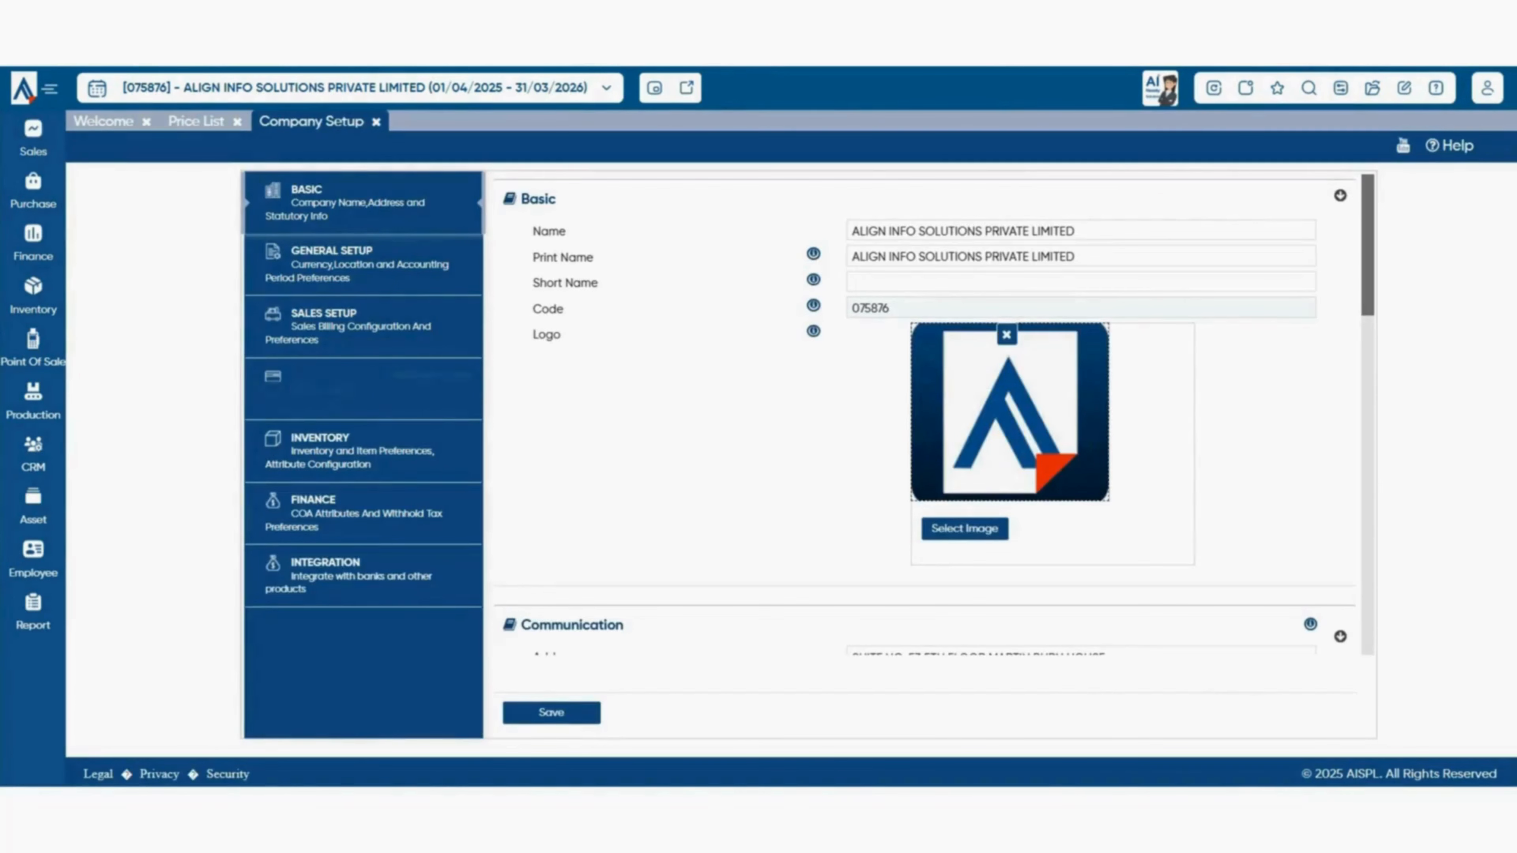
click(363, 390)
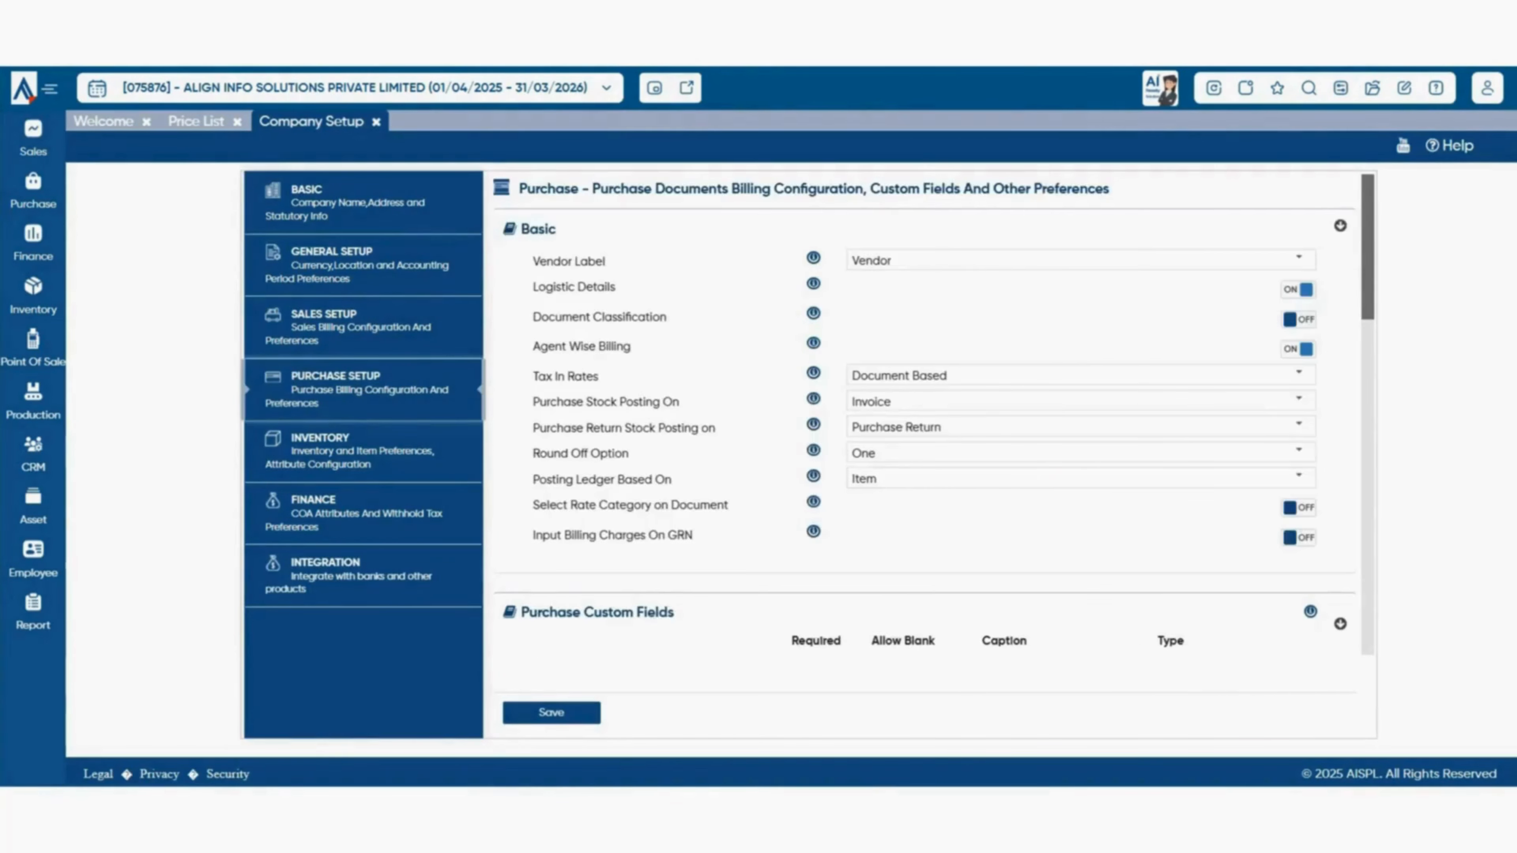
scroll(925, 414, down, 5)
scroll(934, 412, down, 5)
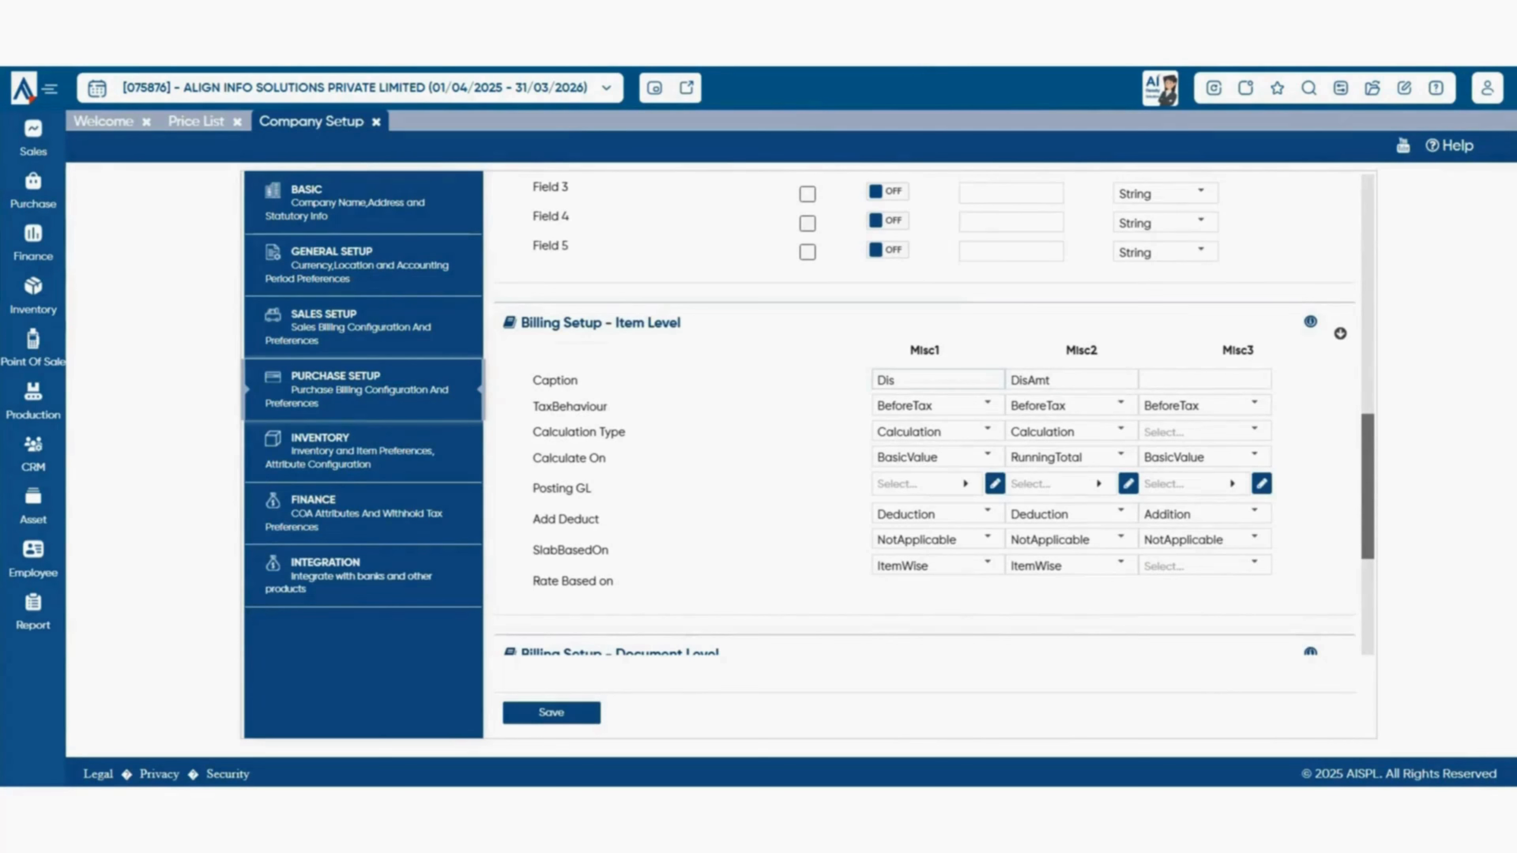
click(937, 380)
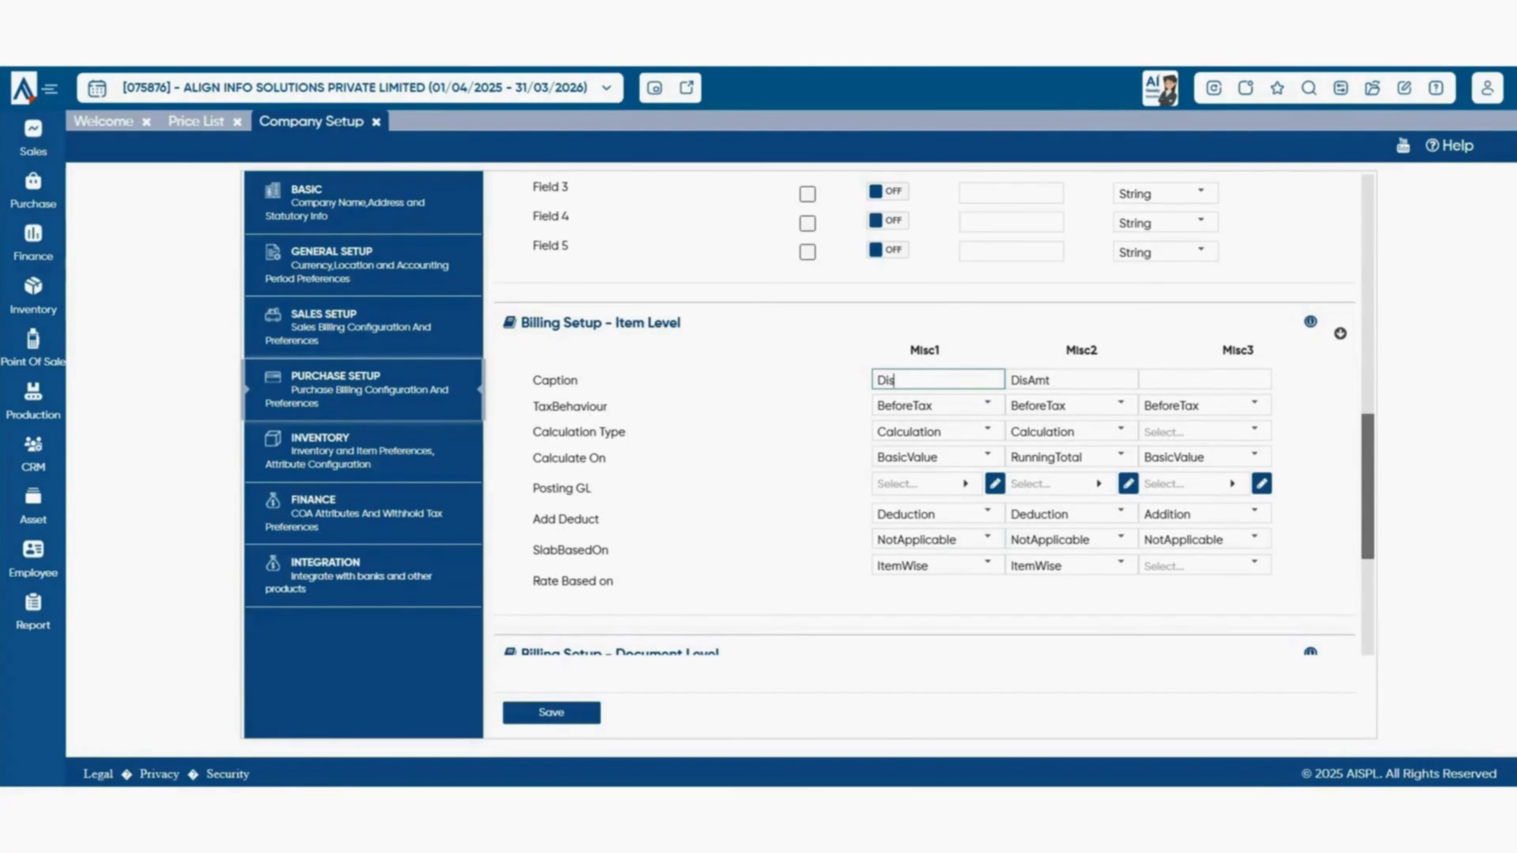
scroll(923, 455, up, 10)
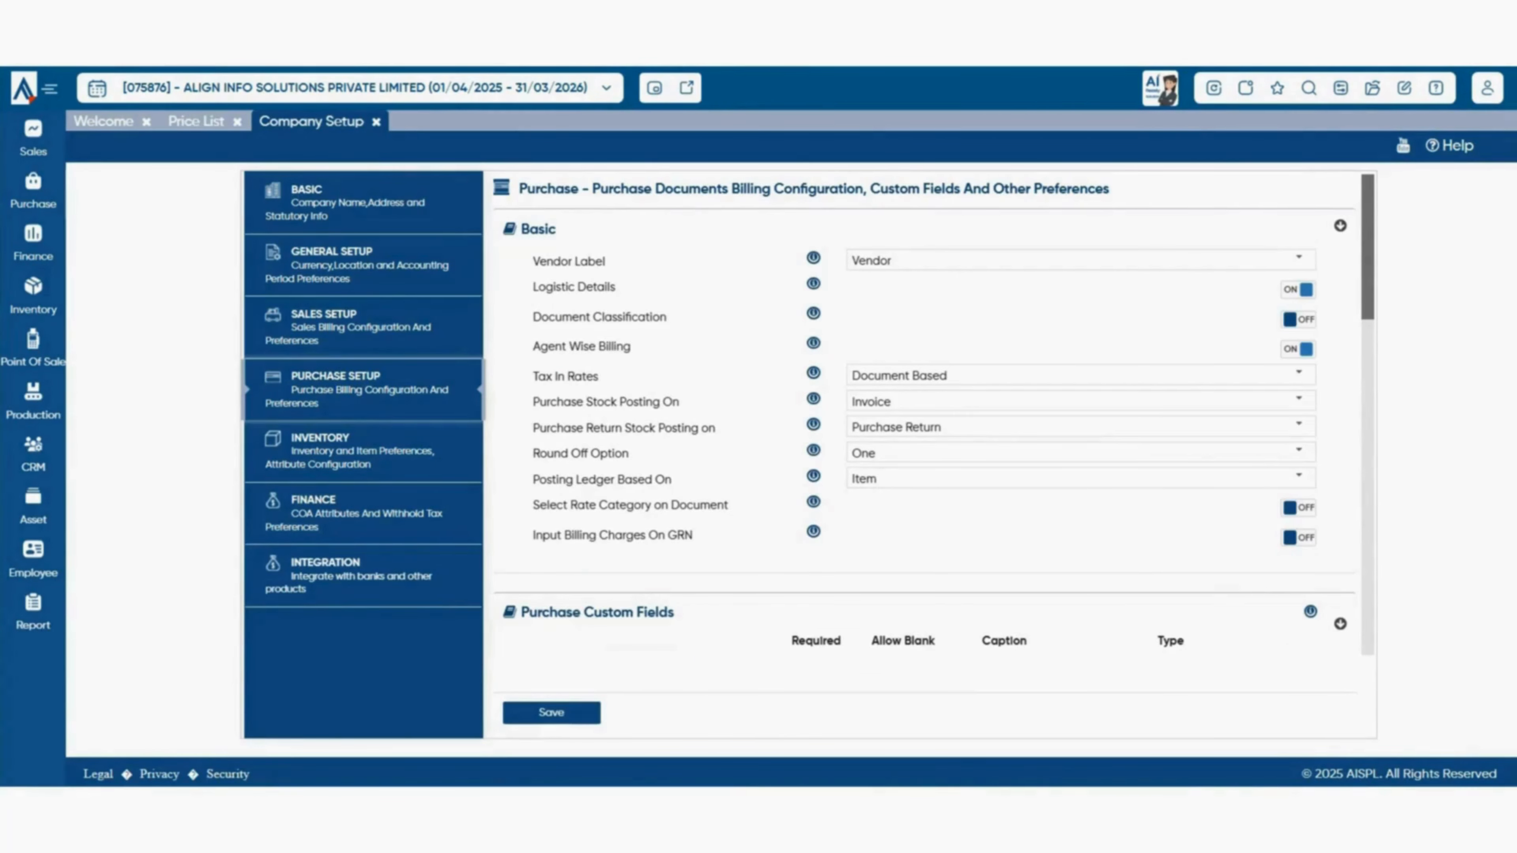
- Switch Select Rate Category on Document ON, save, and close Company Setup
drag(532, 505, 730, 506)
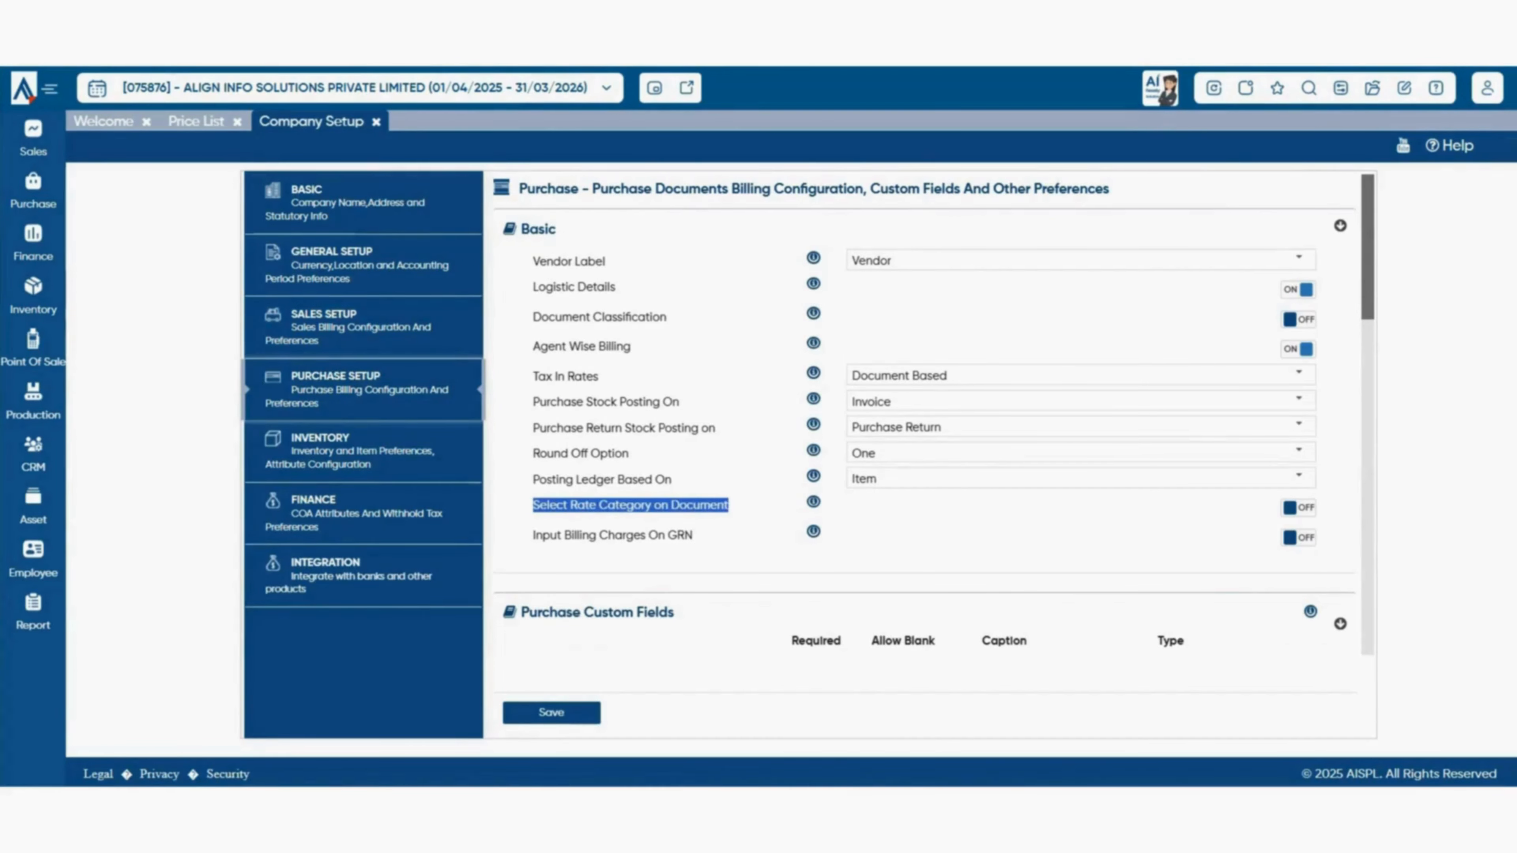
click(770, 507)
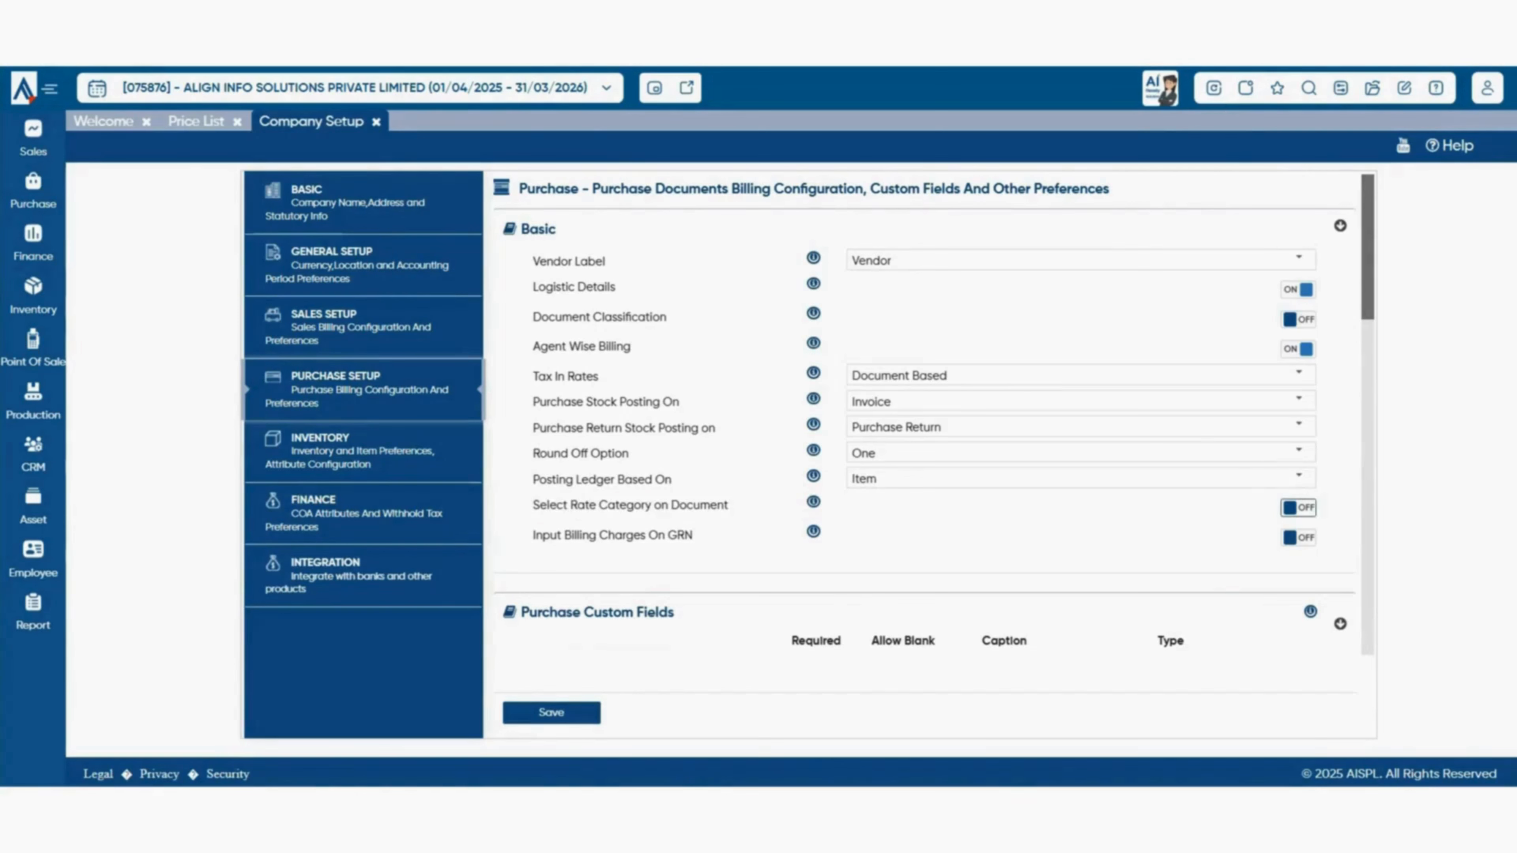
click(1298, 508)
scroll(934, 415, down, 10)
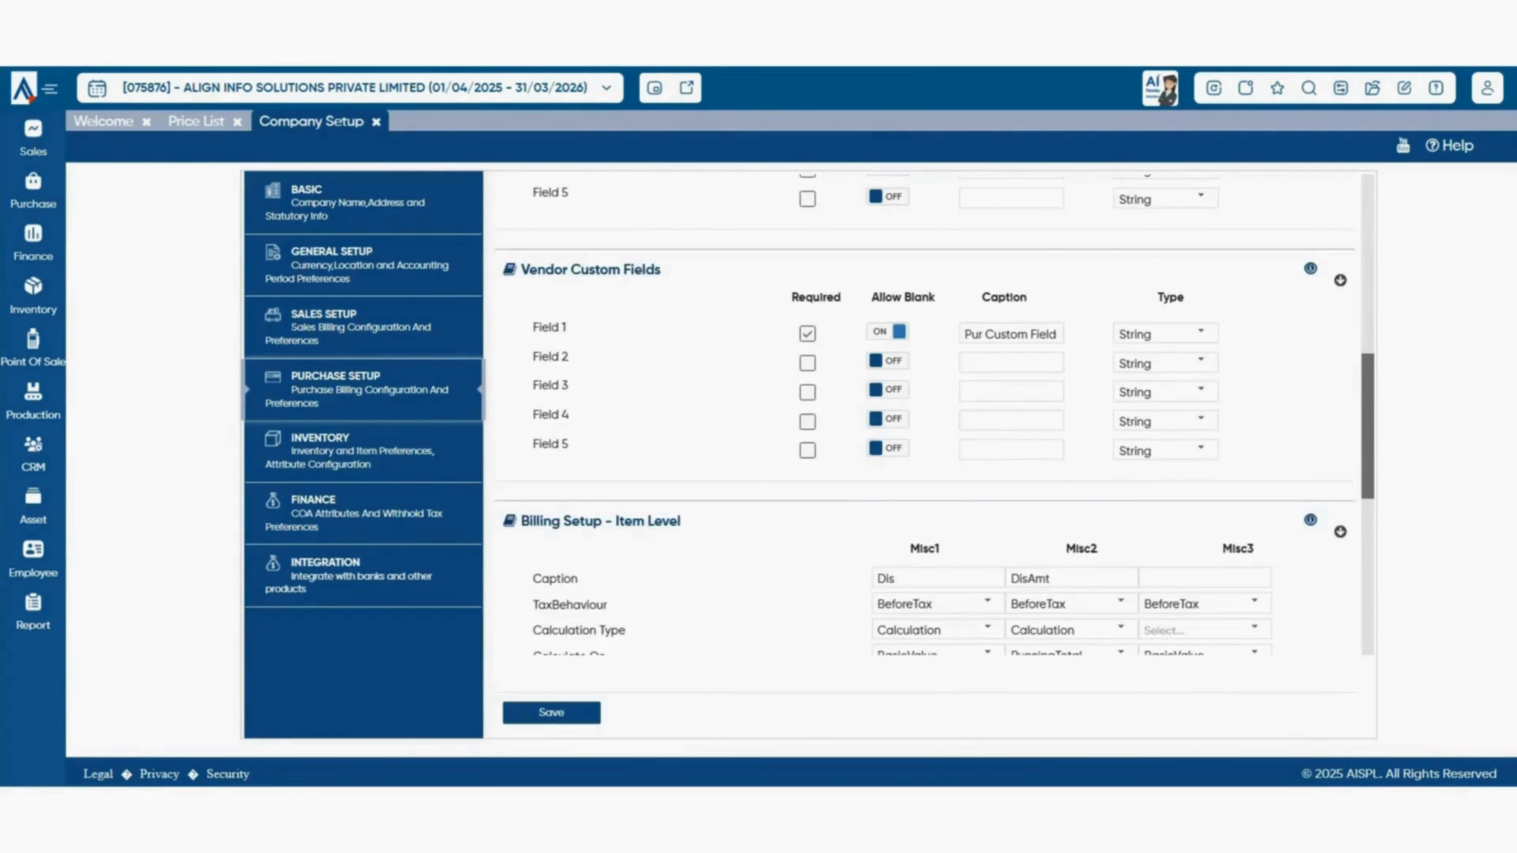
click(552, 713)
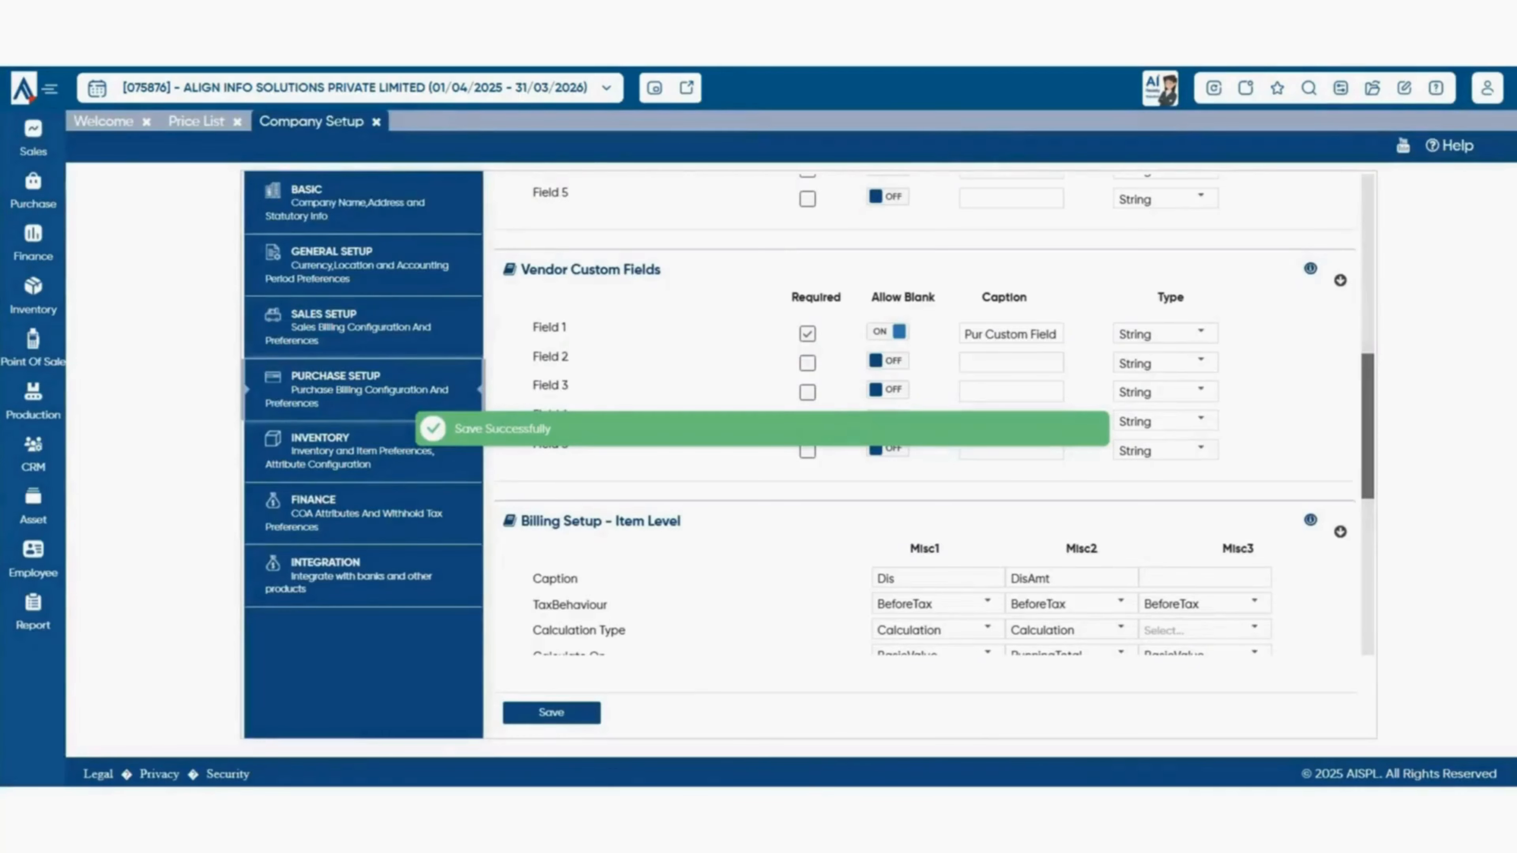
right_click(377, 121)
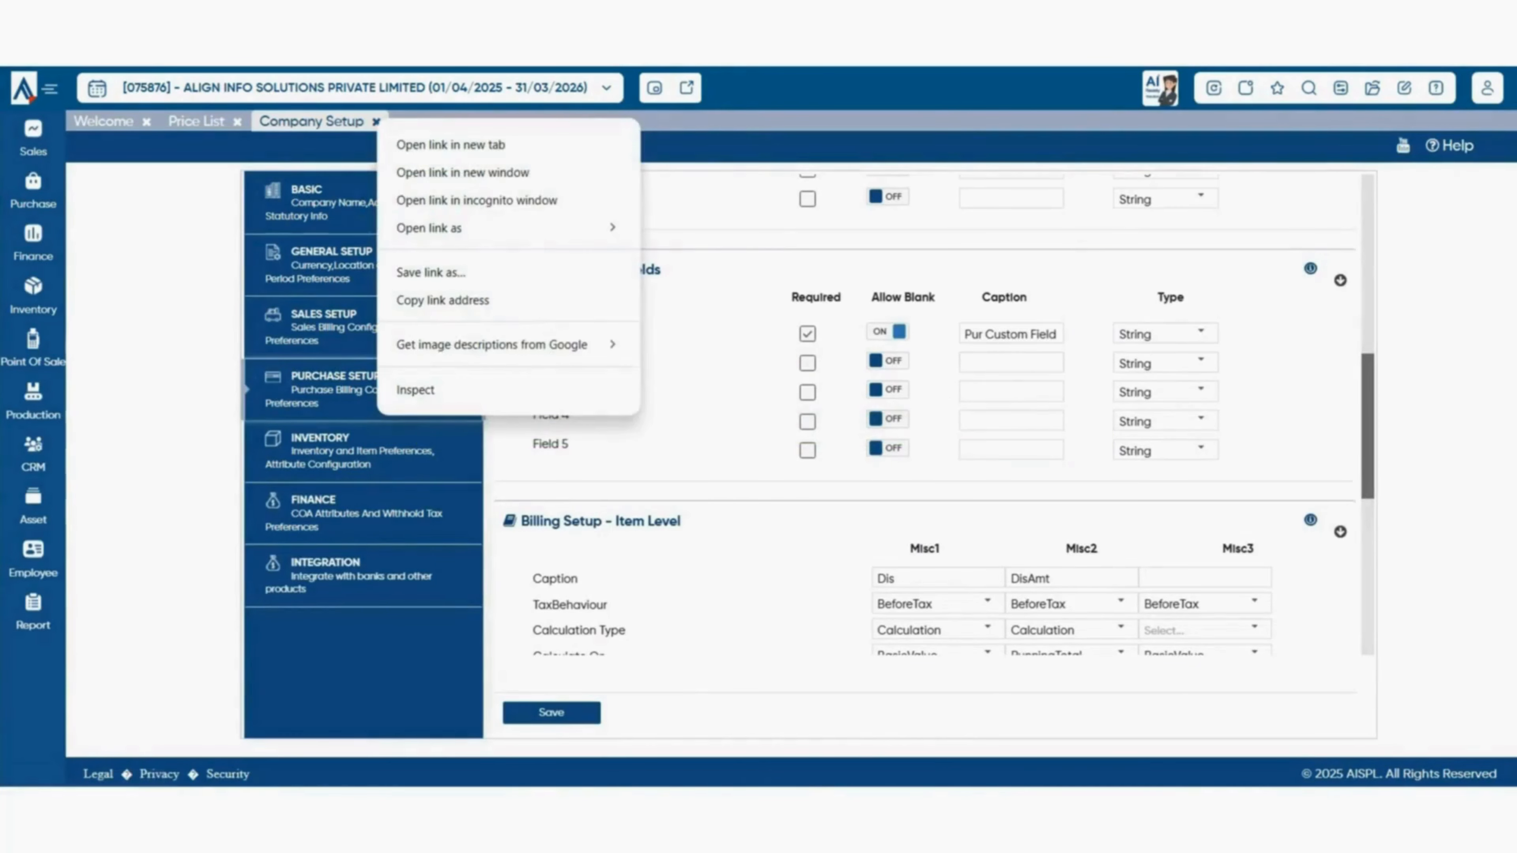
key(Escape)
click(375, 121)
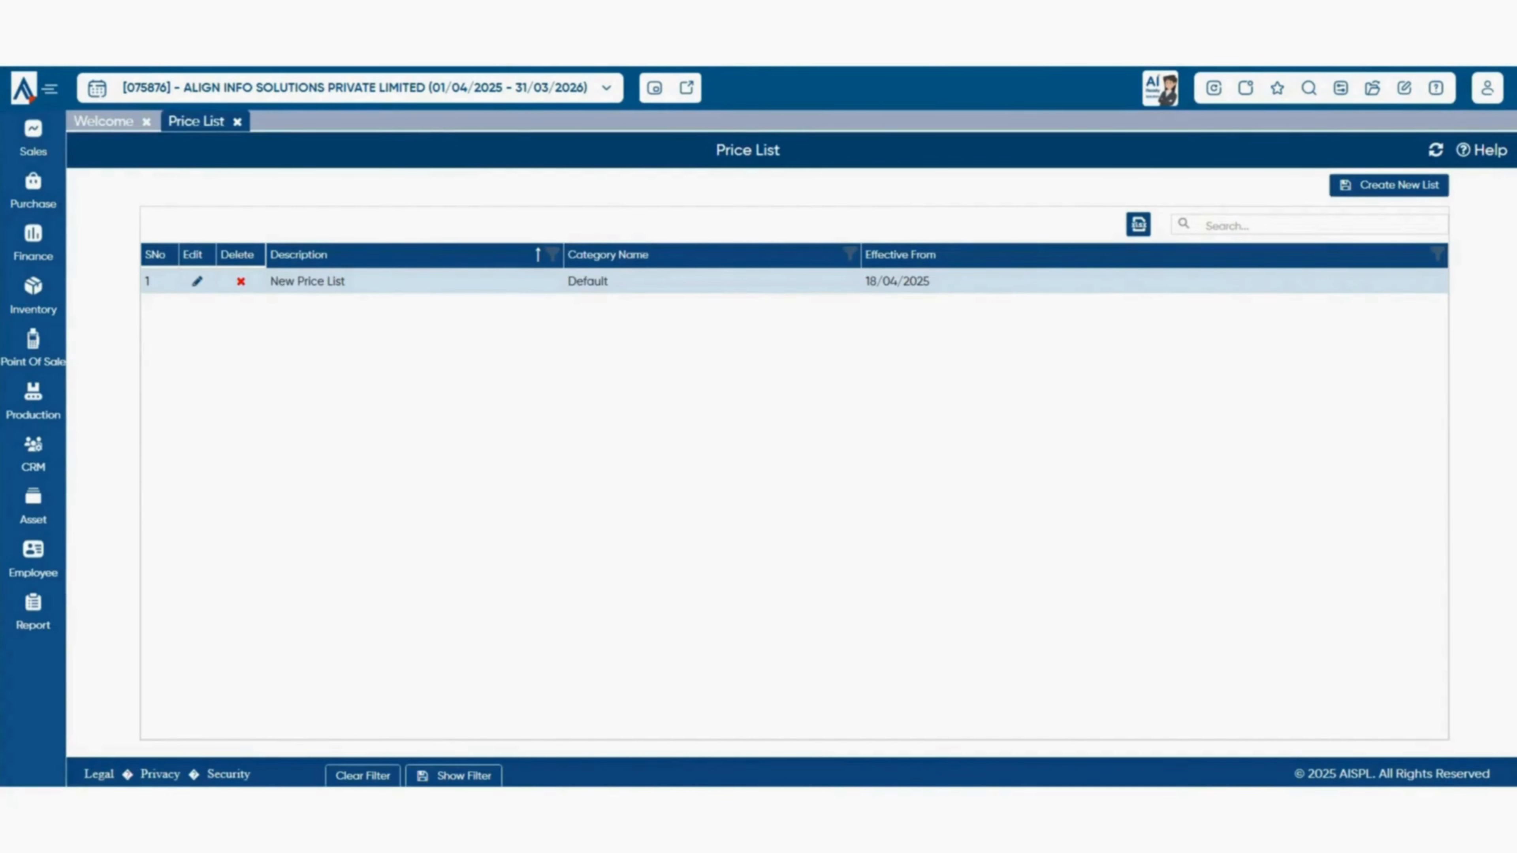
- Start a new purchase price list and show its DownLoad Format and Create Format import options
click(1388, 185)
right_click(1197, 316)
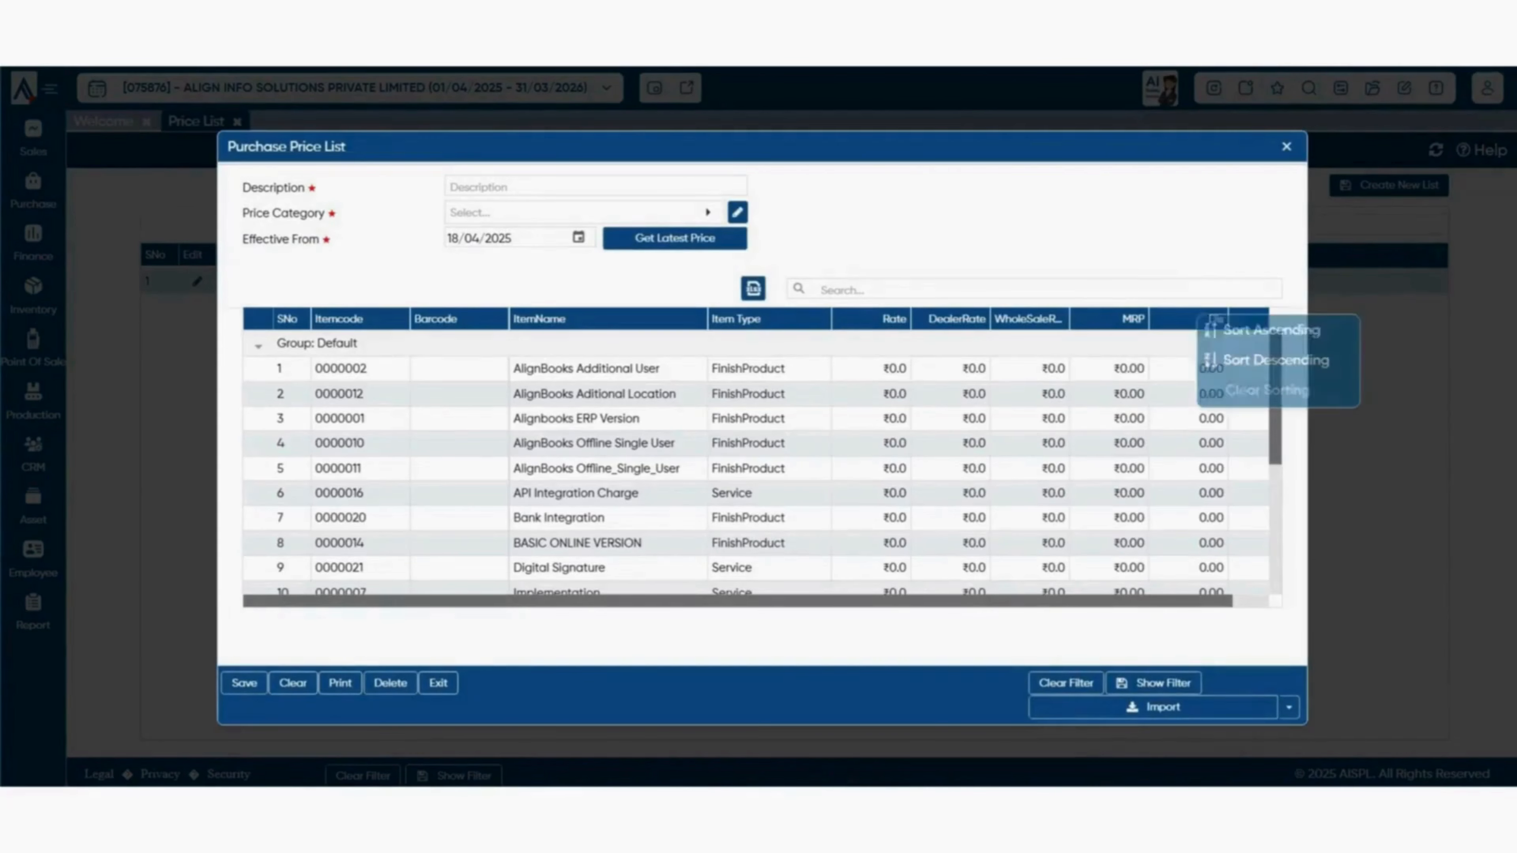
key(Escape)
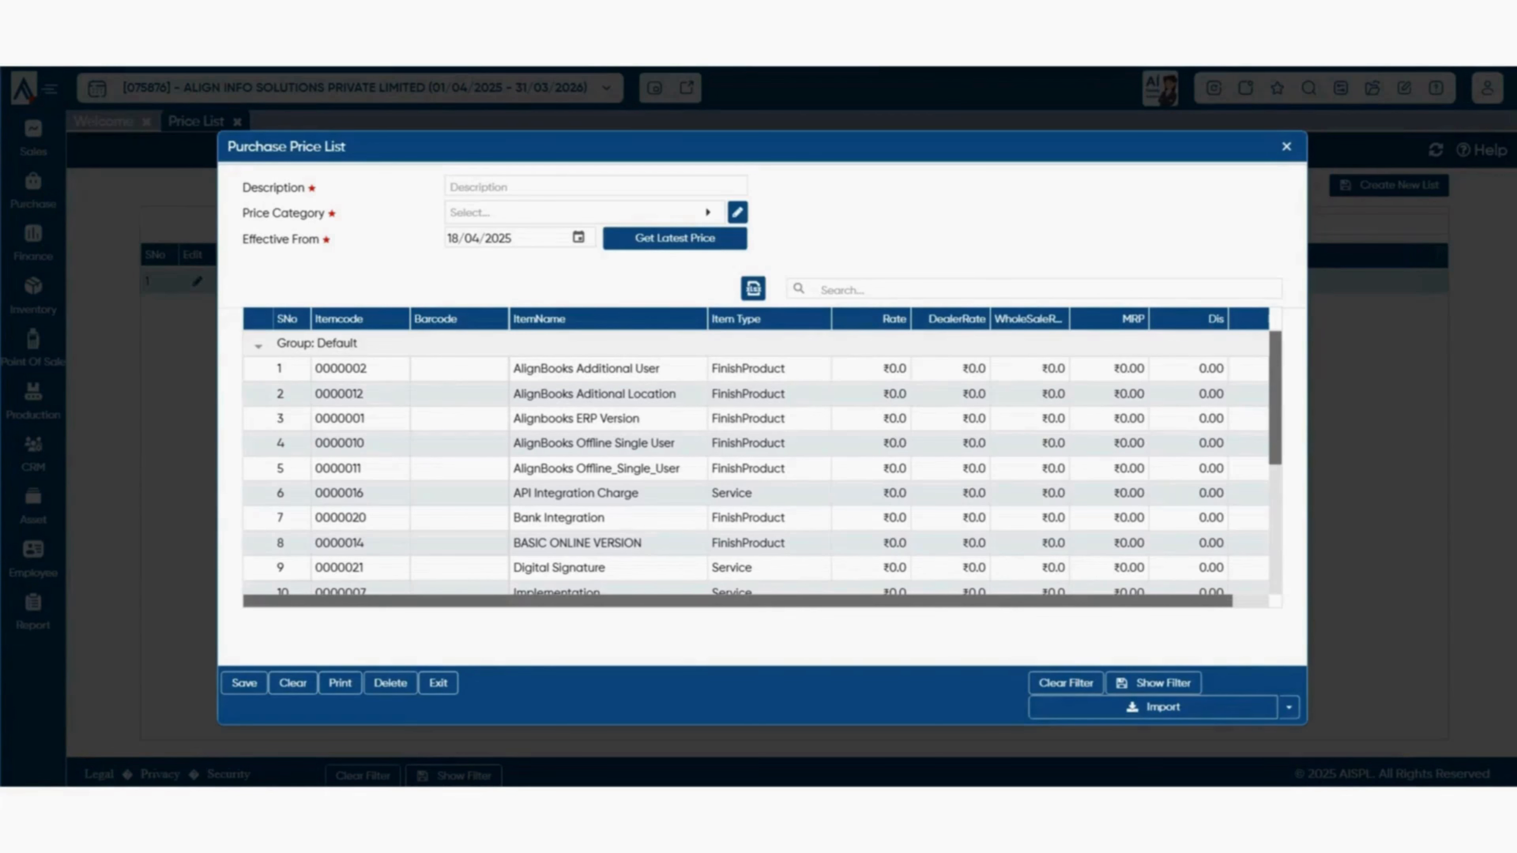
click(1289, 708)
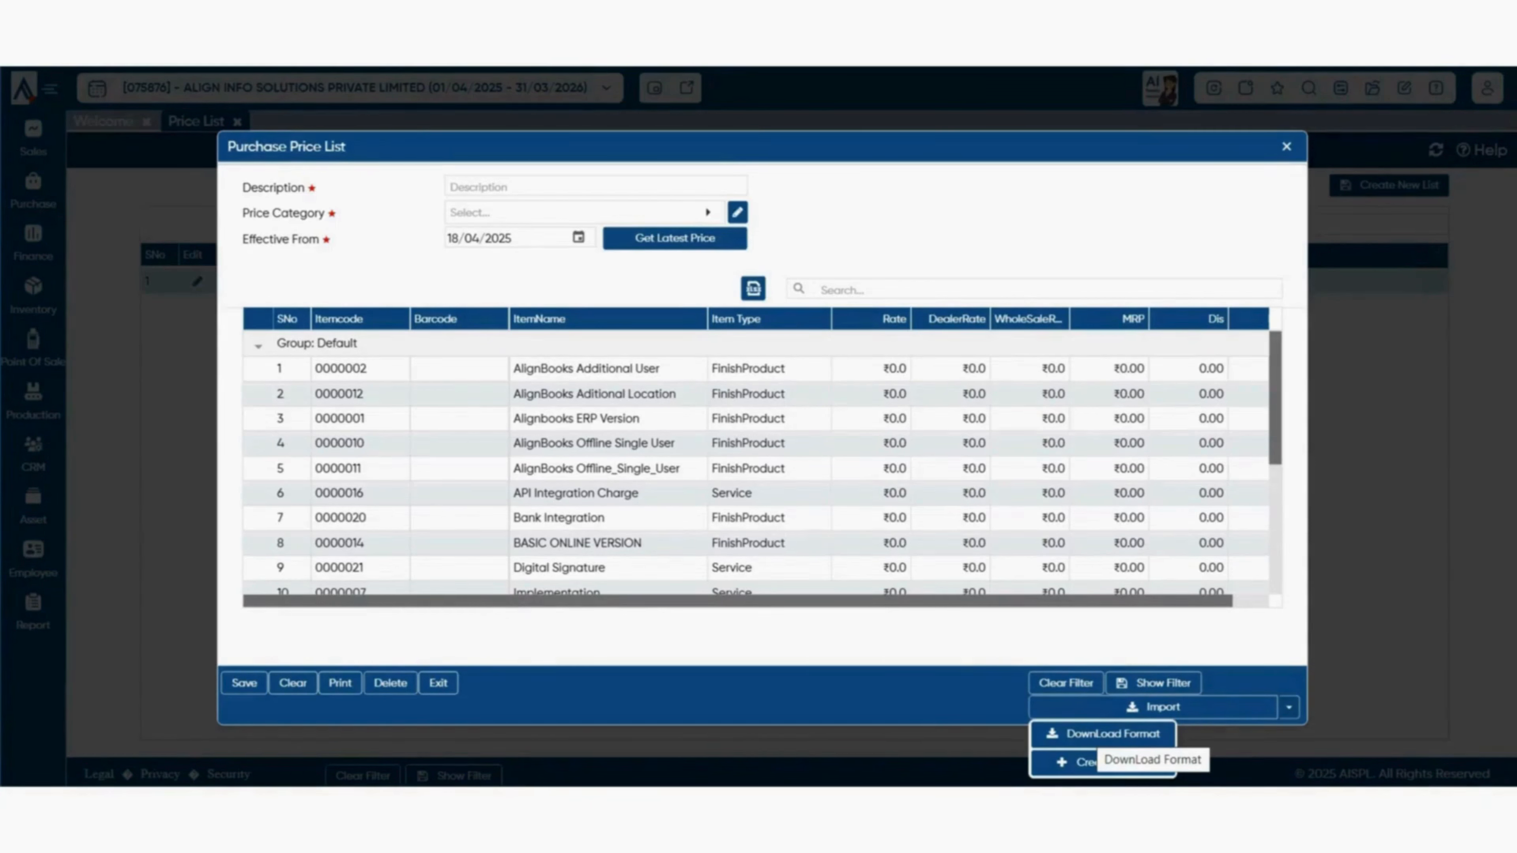
- Start the Excel import, exit it, and close the new price list form unsaved
click(1152, 708)
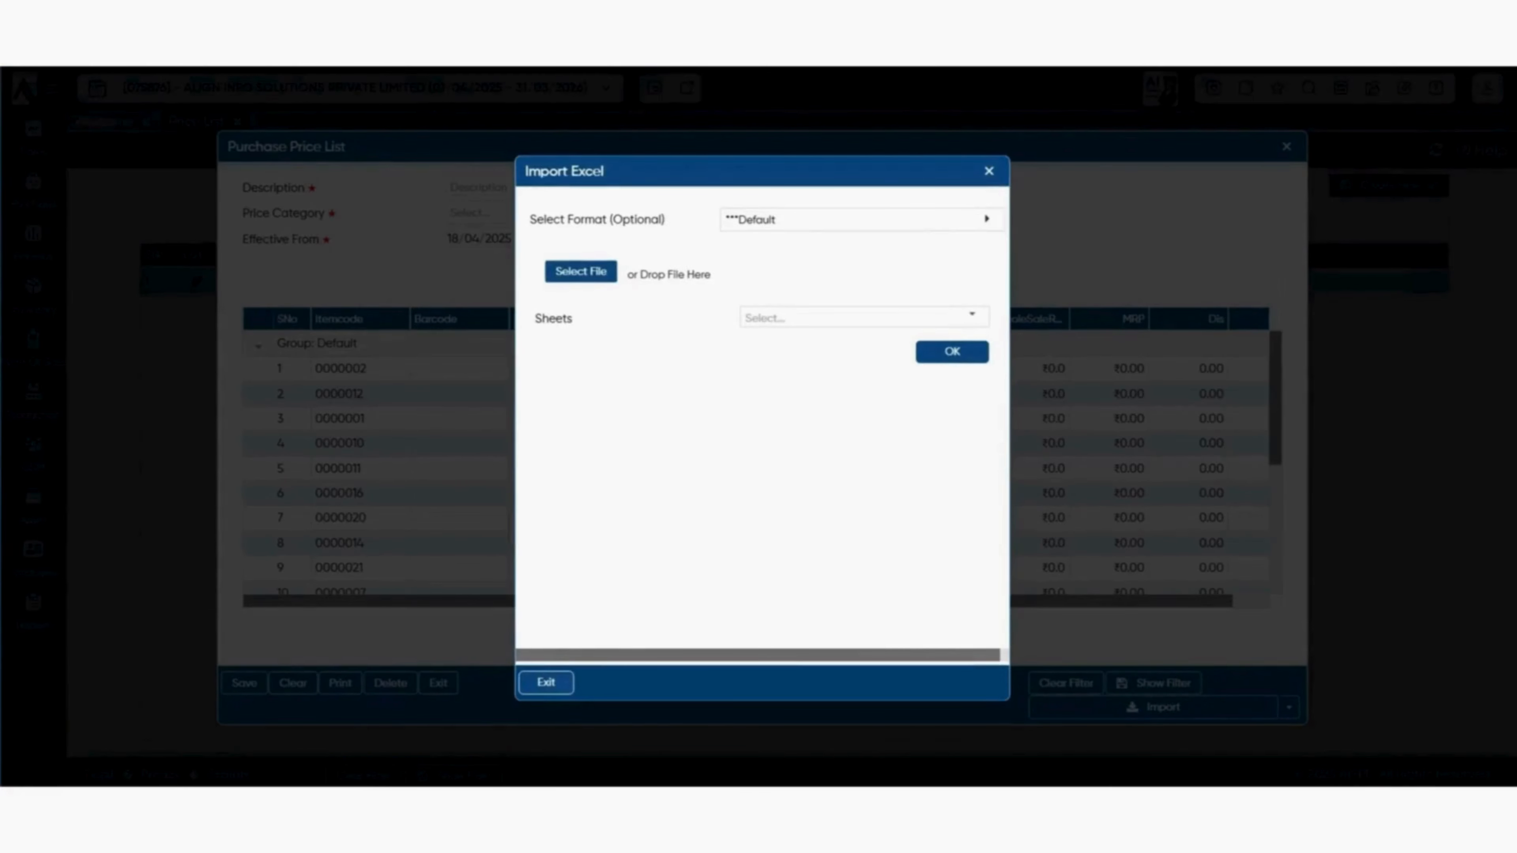
click(546, 682)
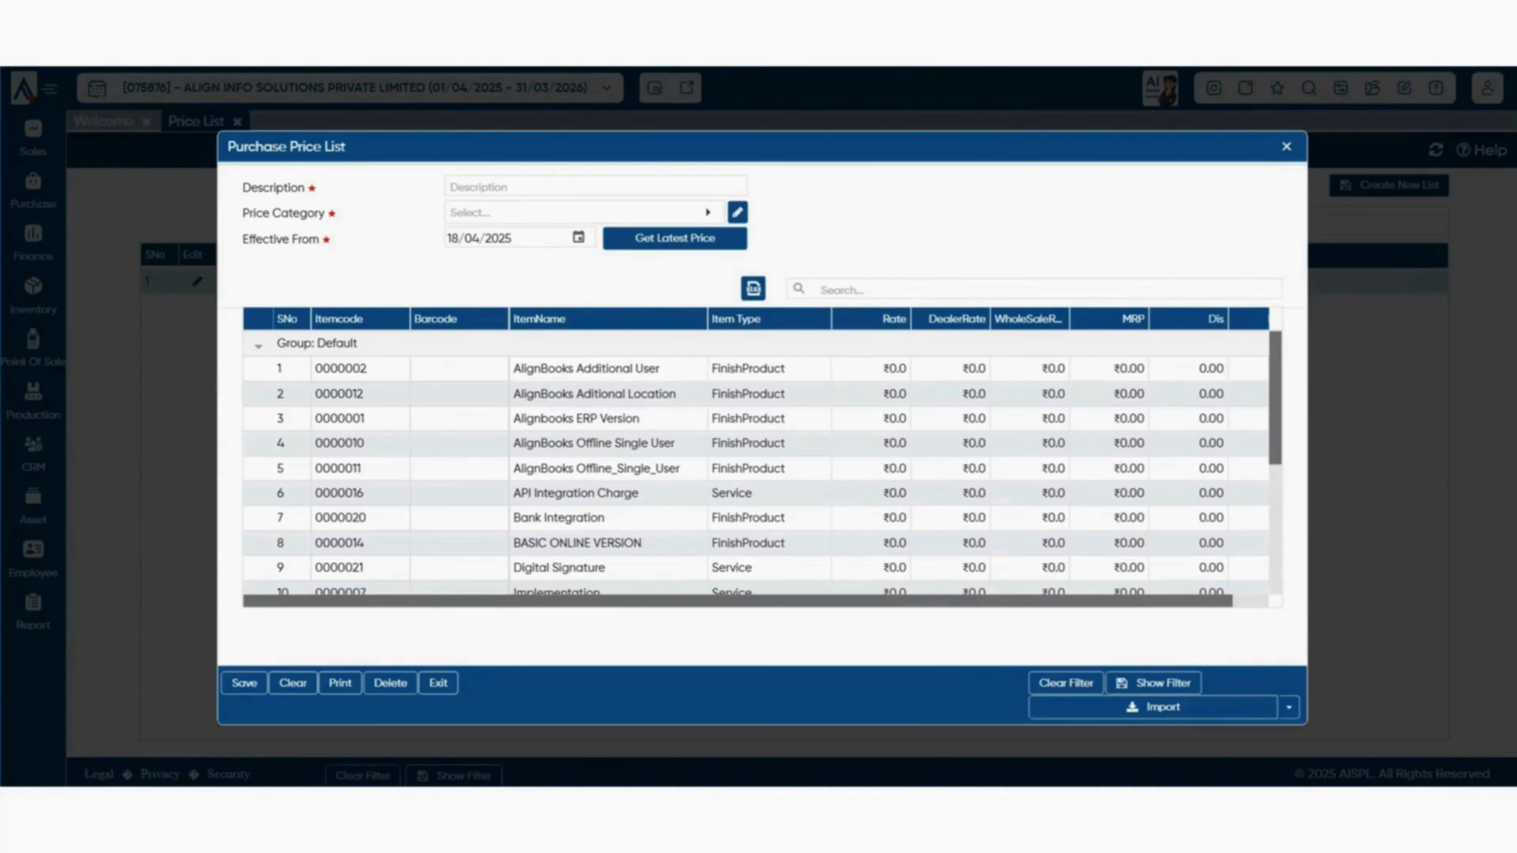
key(Escape)
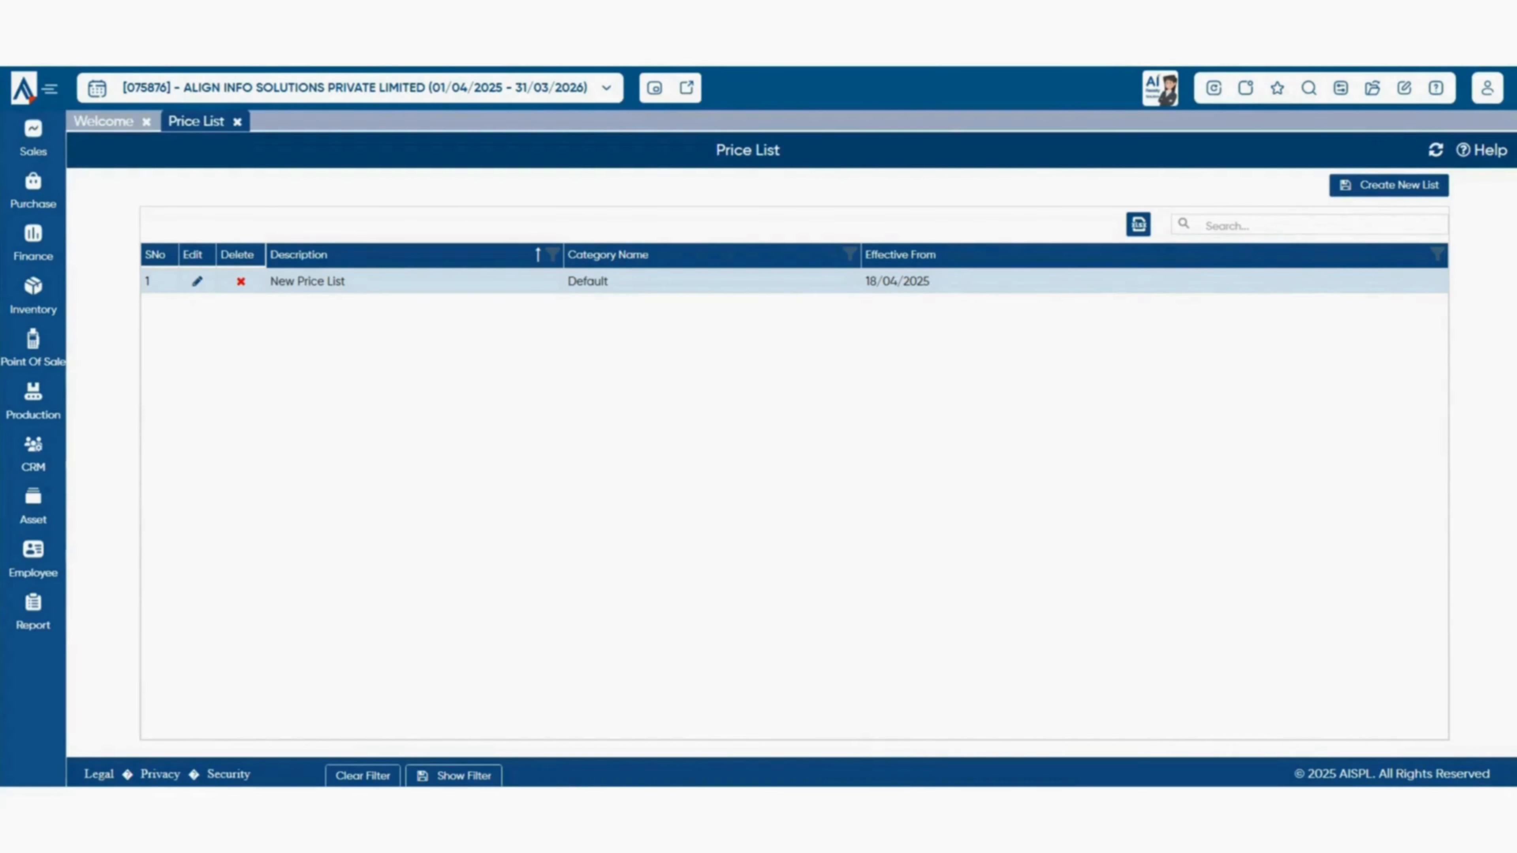
- Open the Description column filter twice and cancel it both times, leaving the list unfiltered
click(552, 254)
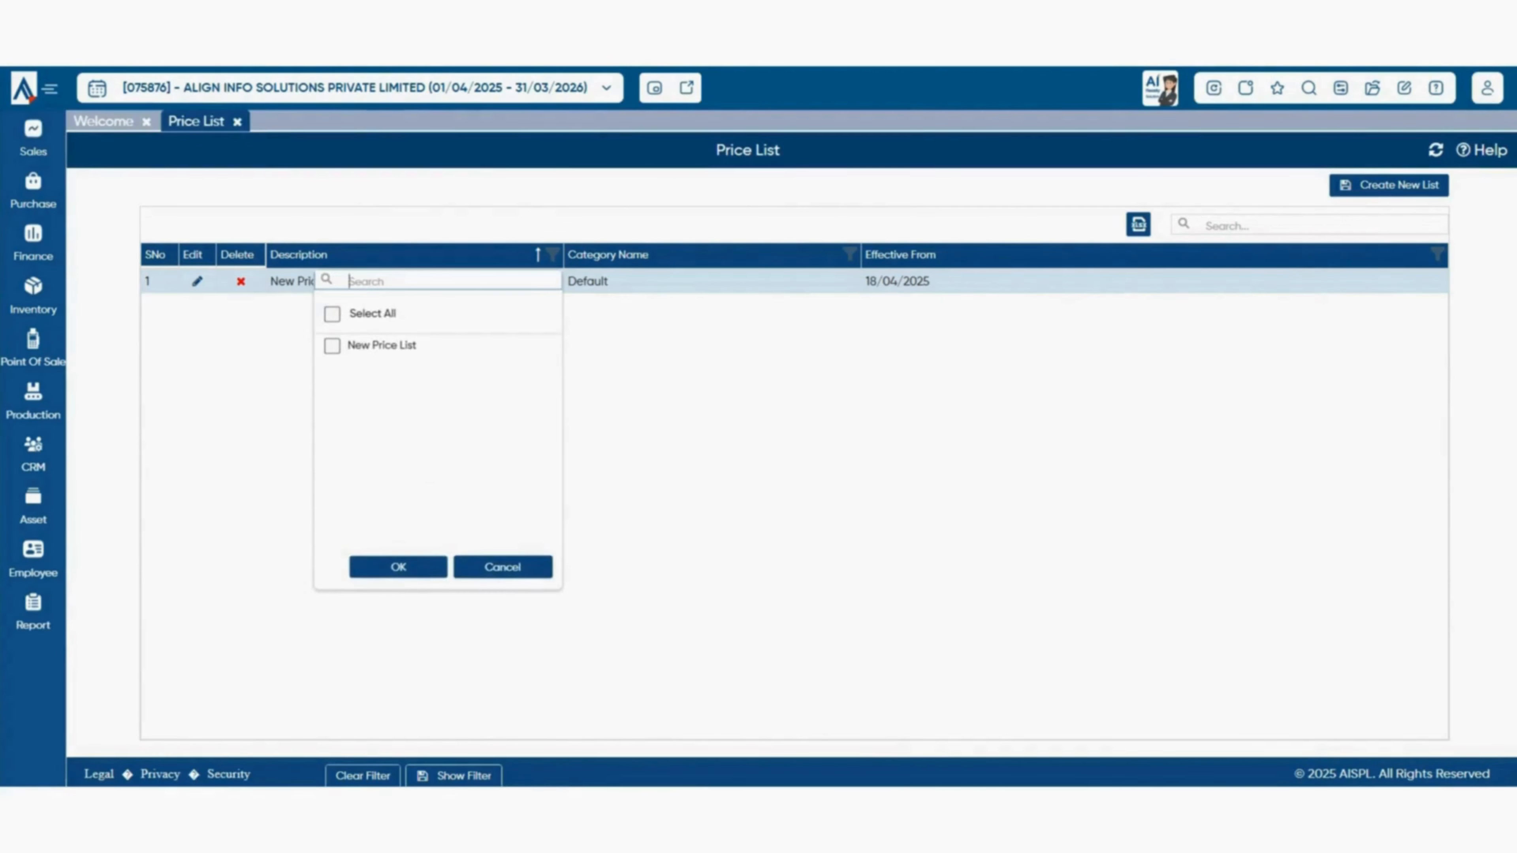
click(502, 567)
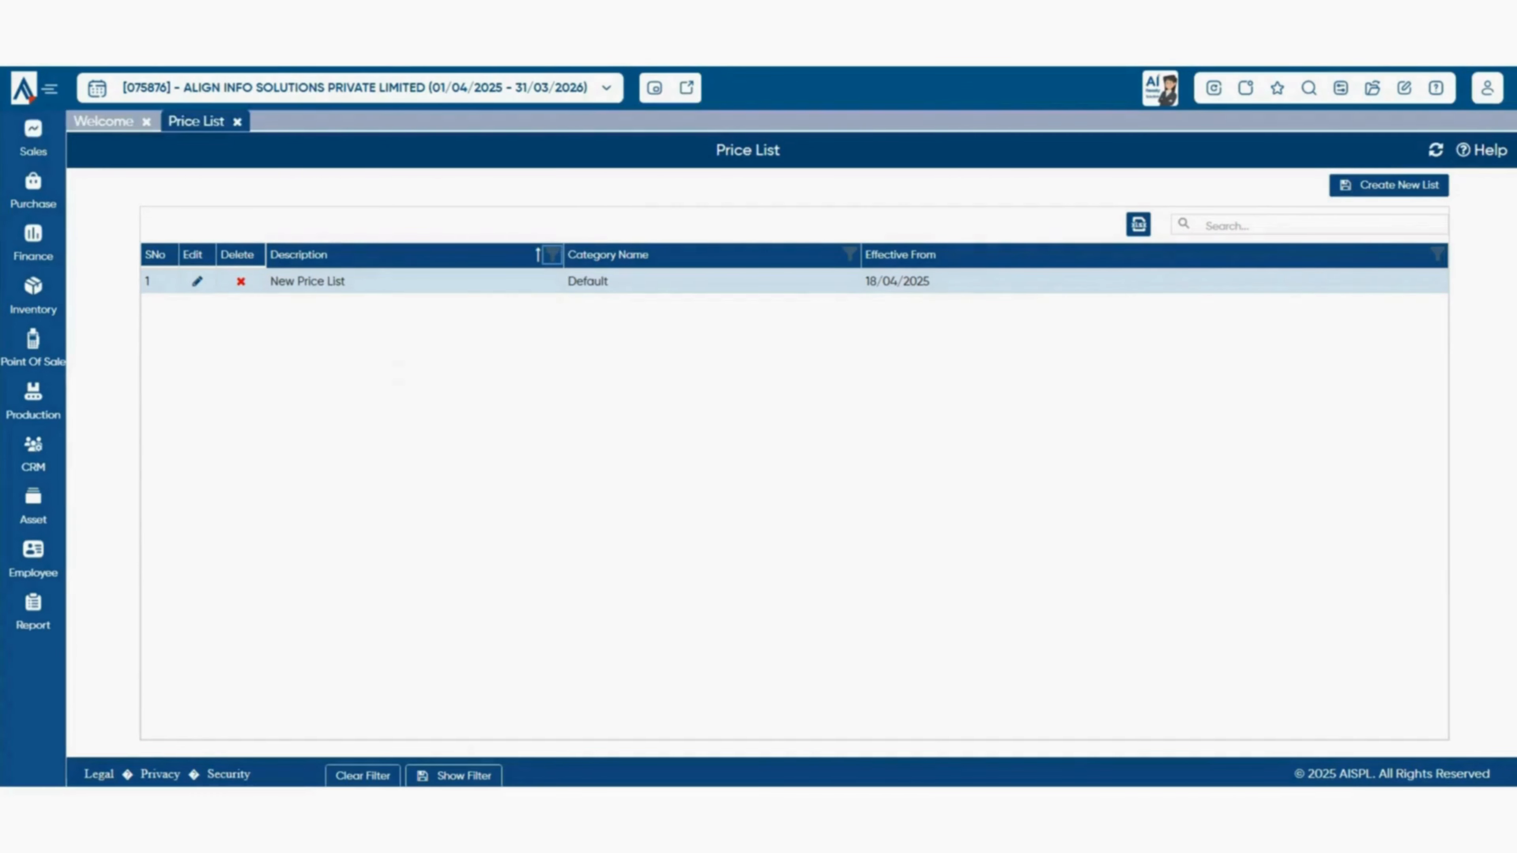
click(553, 254)
click(503, 567)
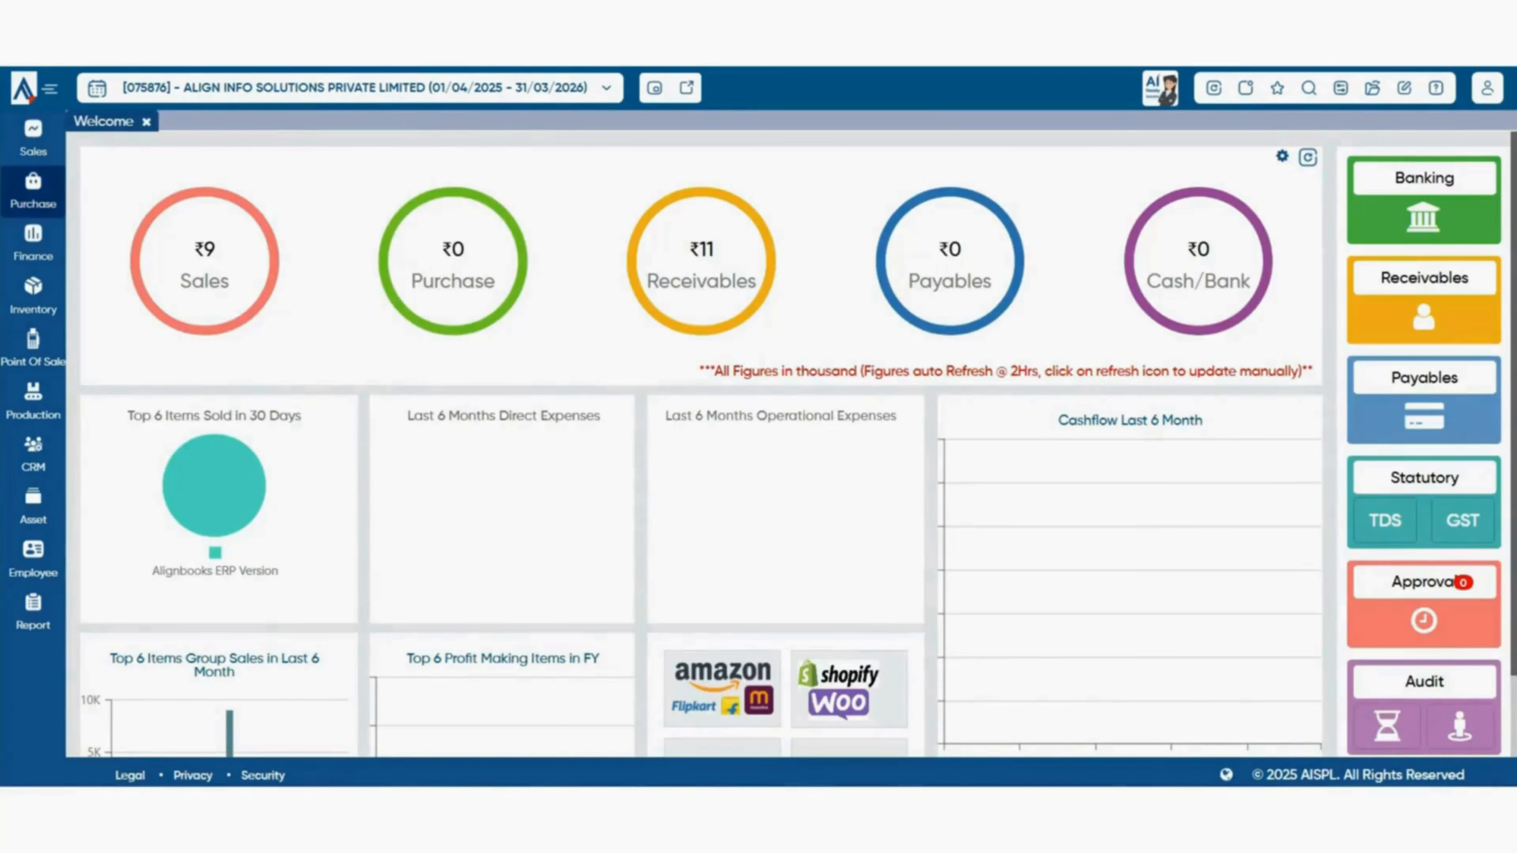
- Open the empty Party-Purchase Discount Rate list, then open and exit its create form
click(33, 191)
mouse_move(151, 215)
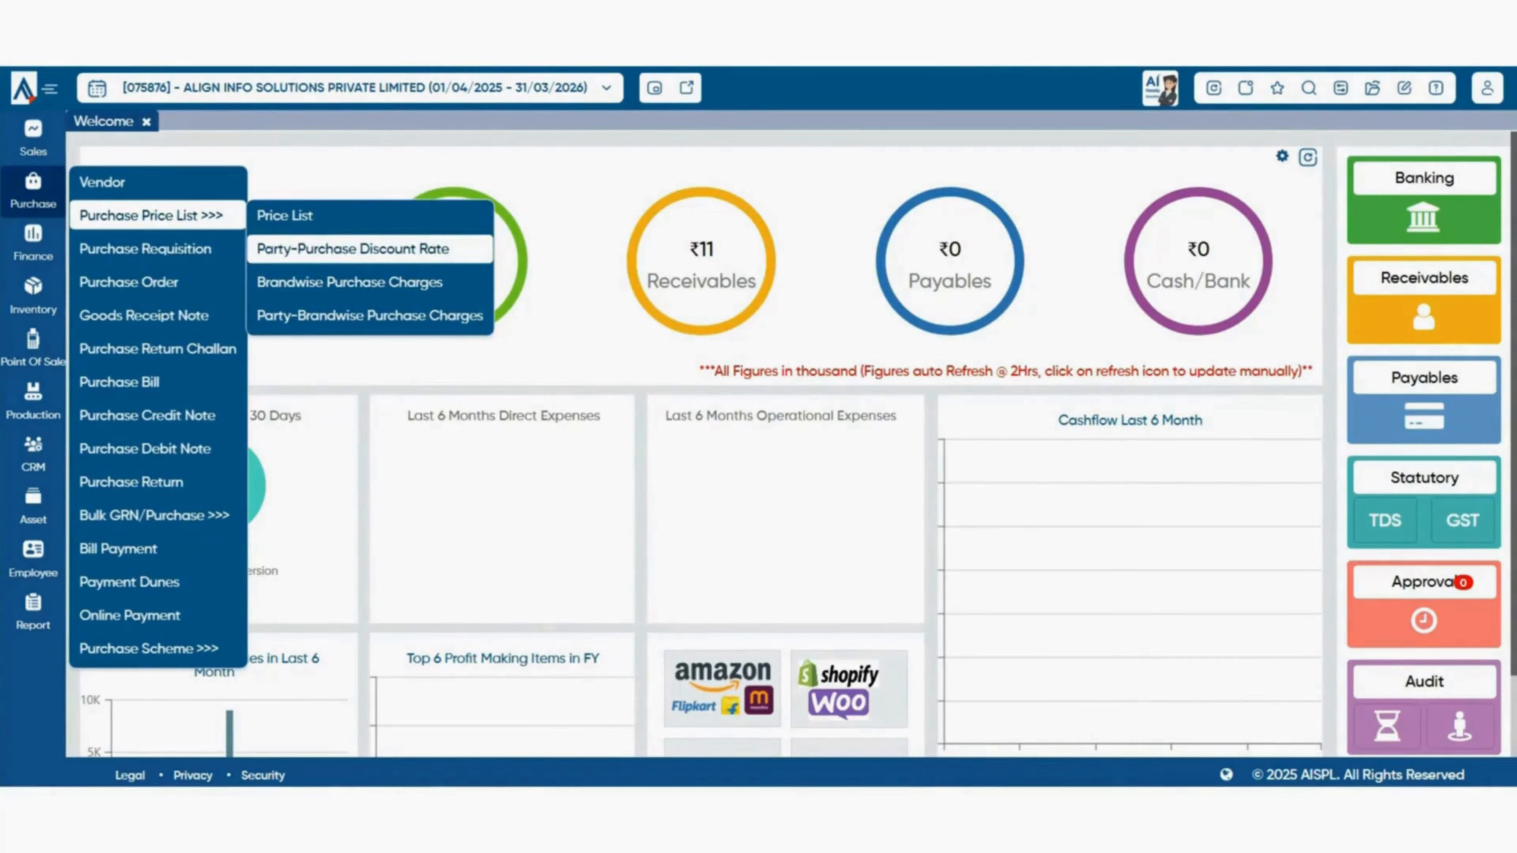
click(352, 249)
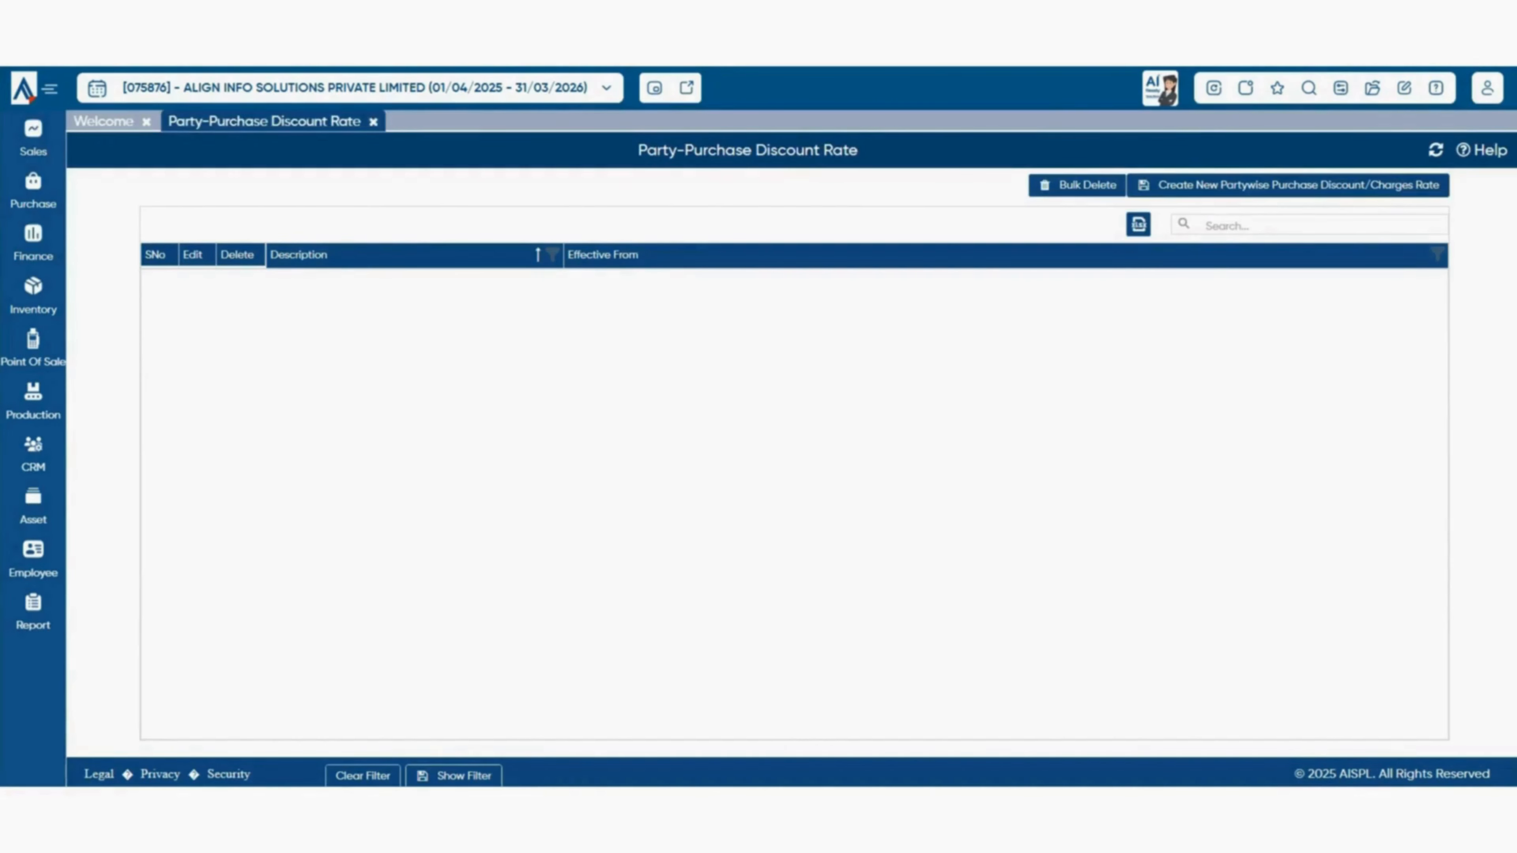
click(1287, 186)
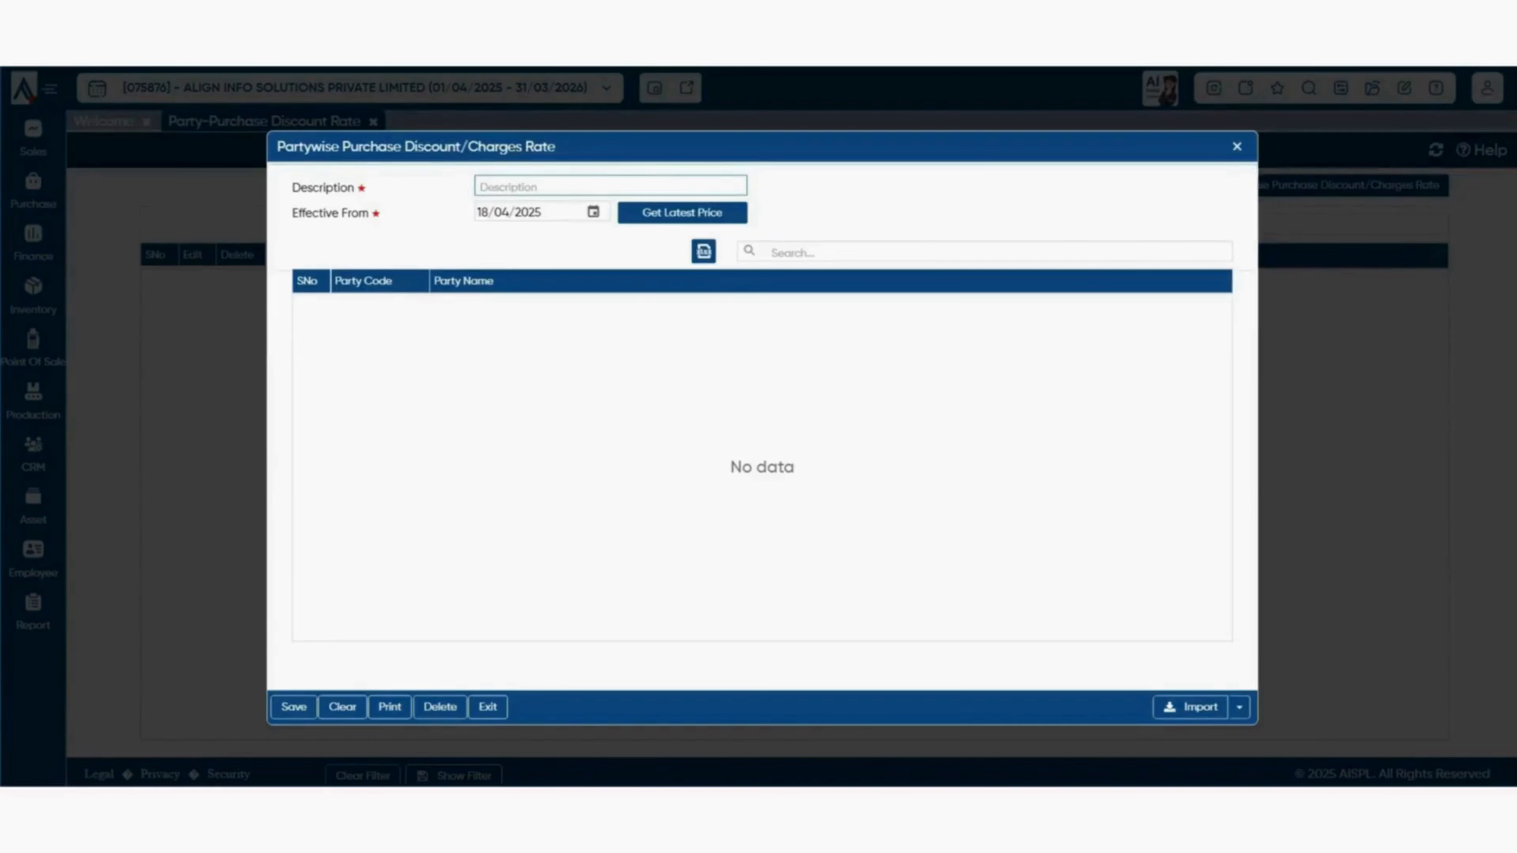
click(1236, 145)
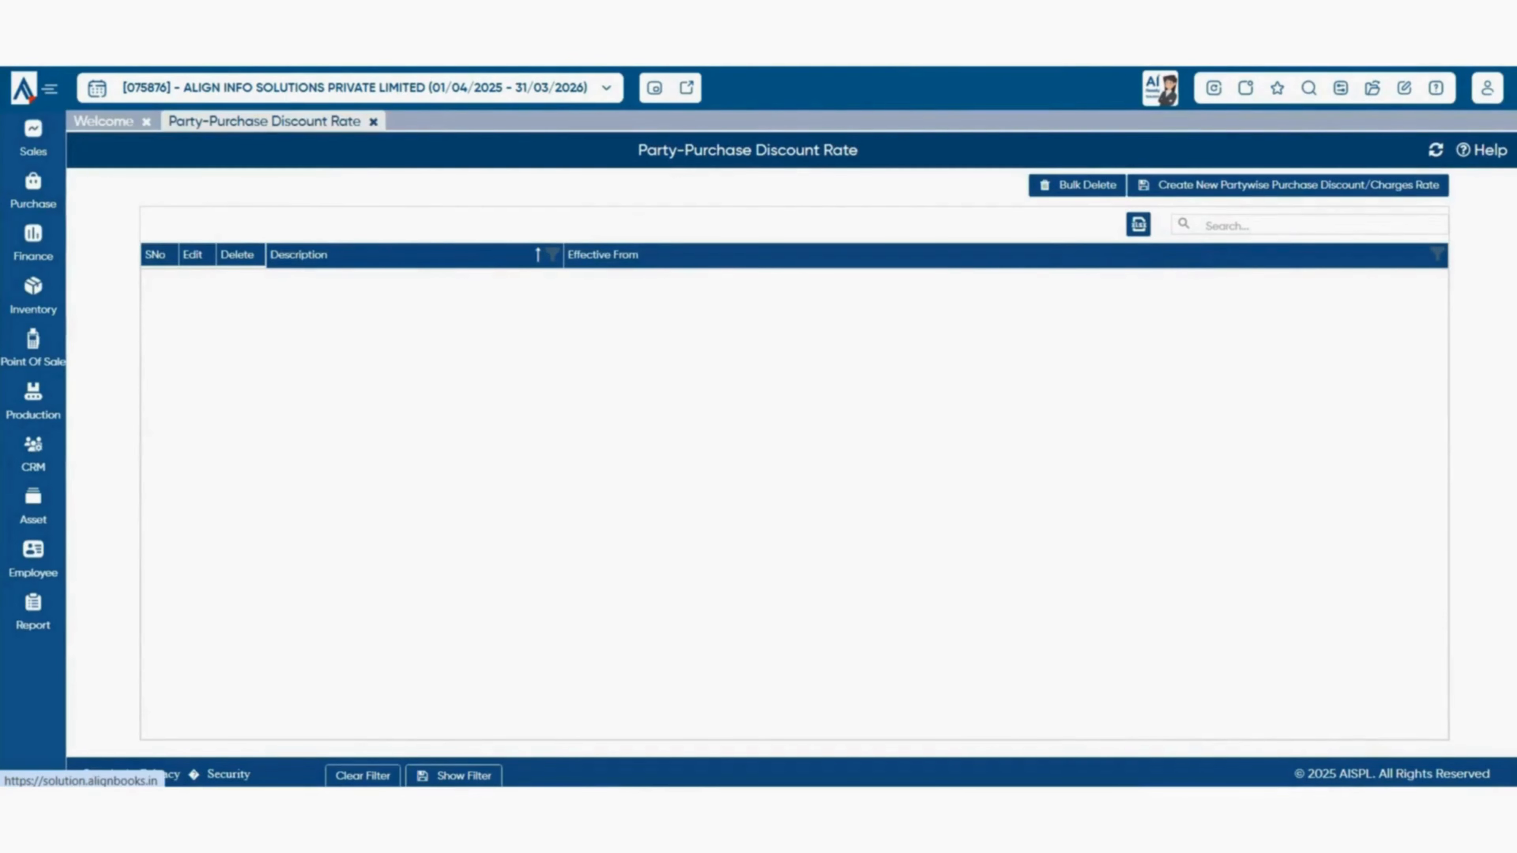
- Close the discount rate list and open Company Setup from Configuration
click(373, 122)
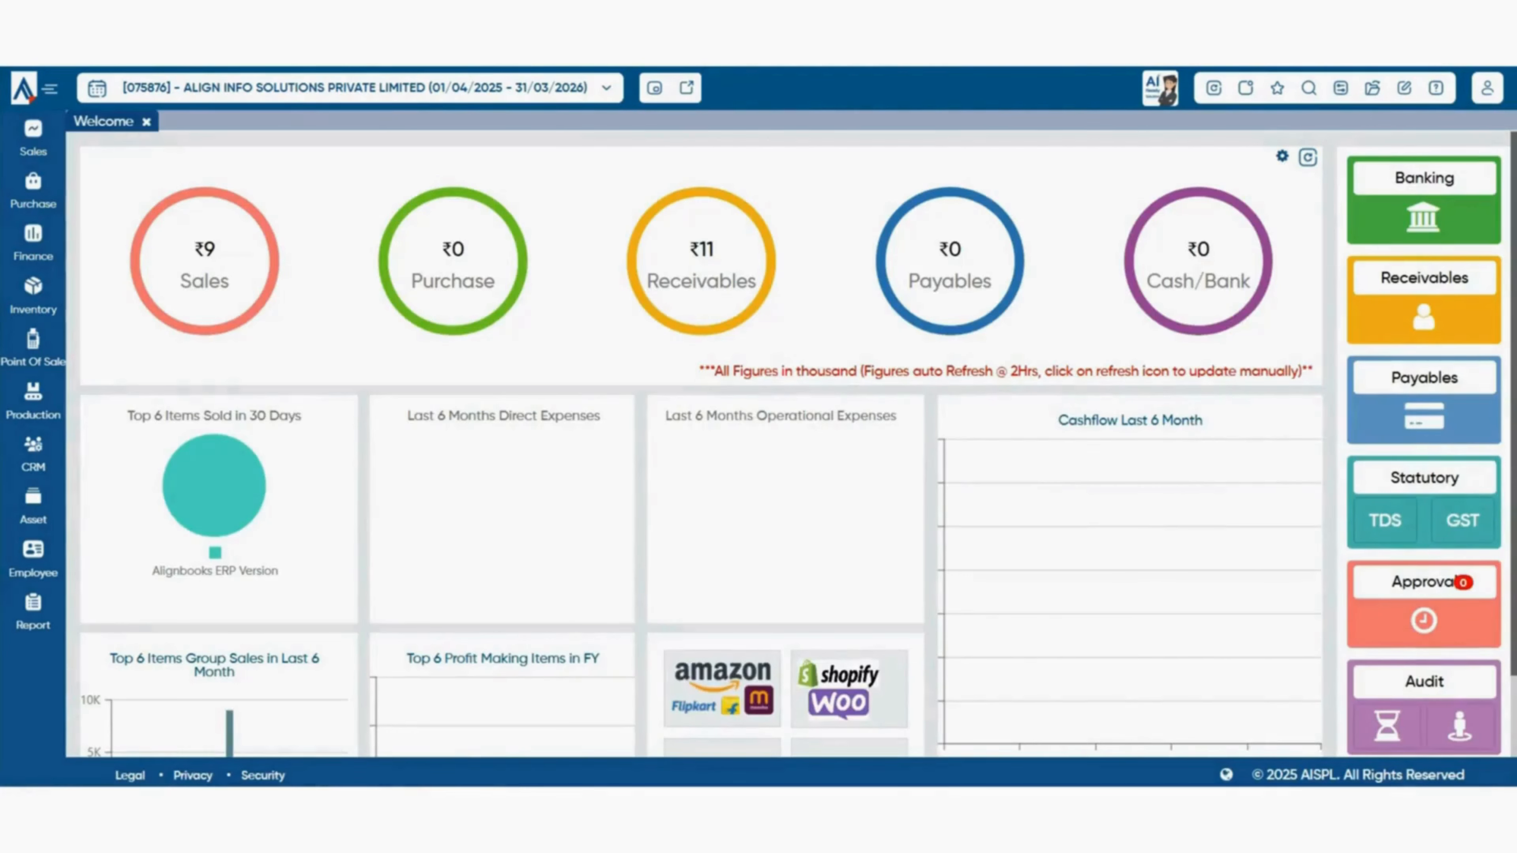
click(1340, 89)
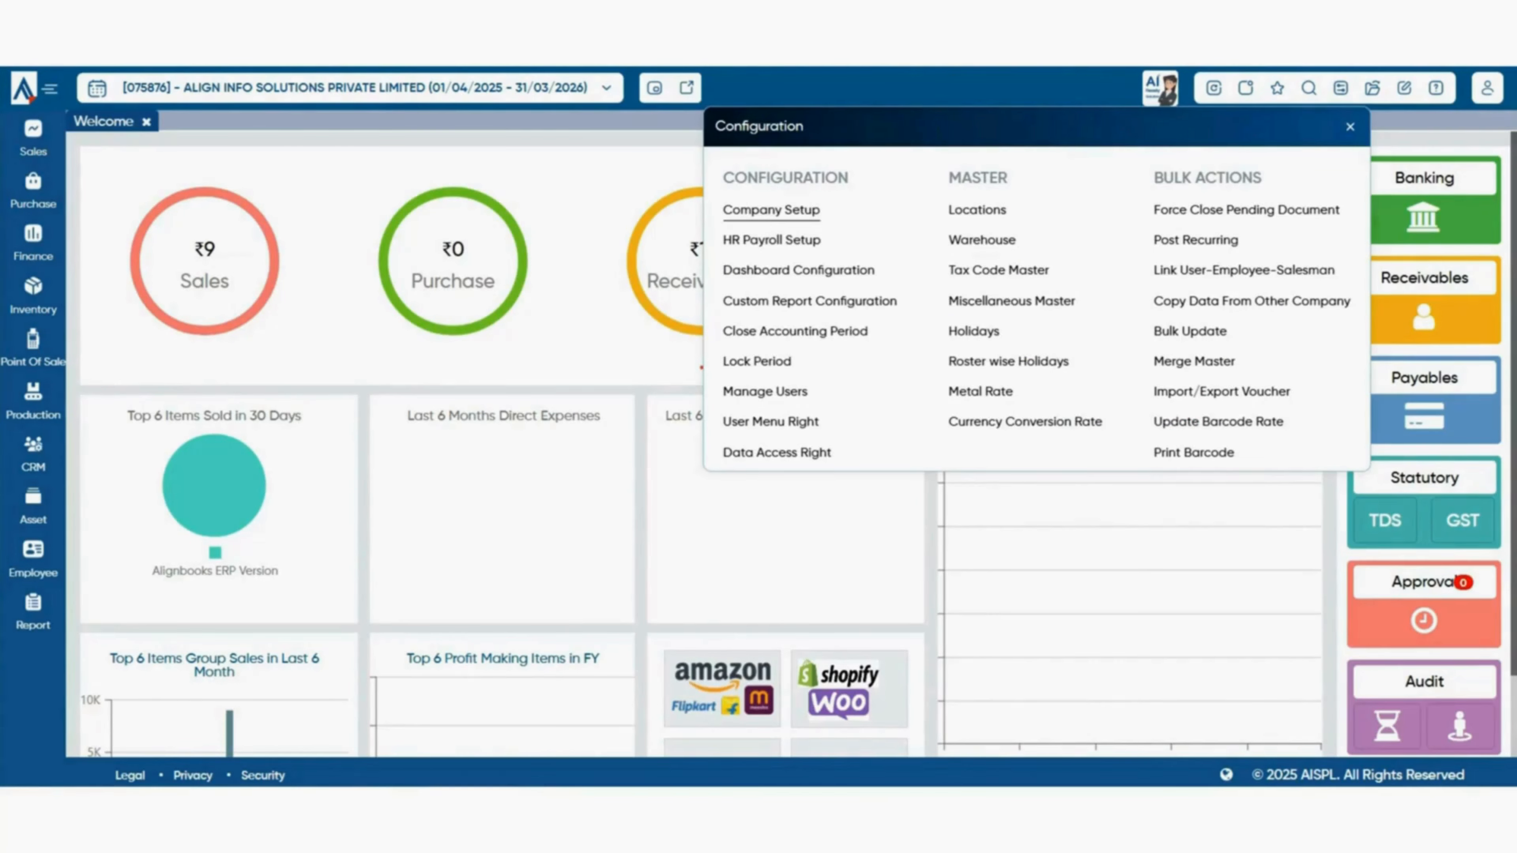
click(771, 209)
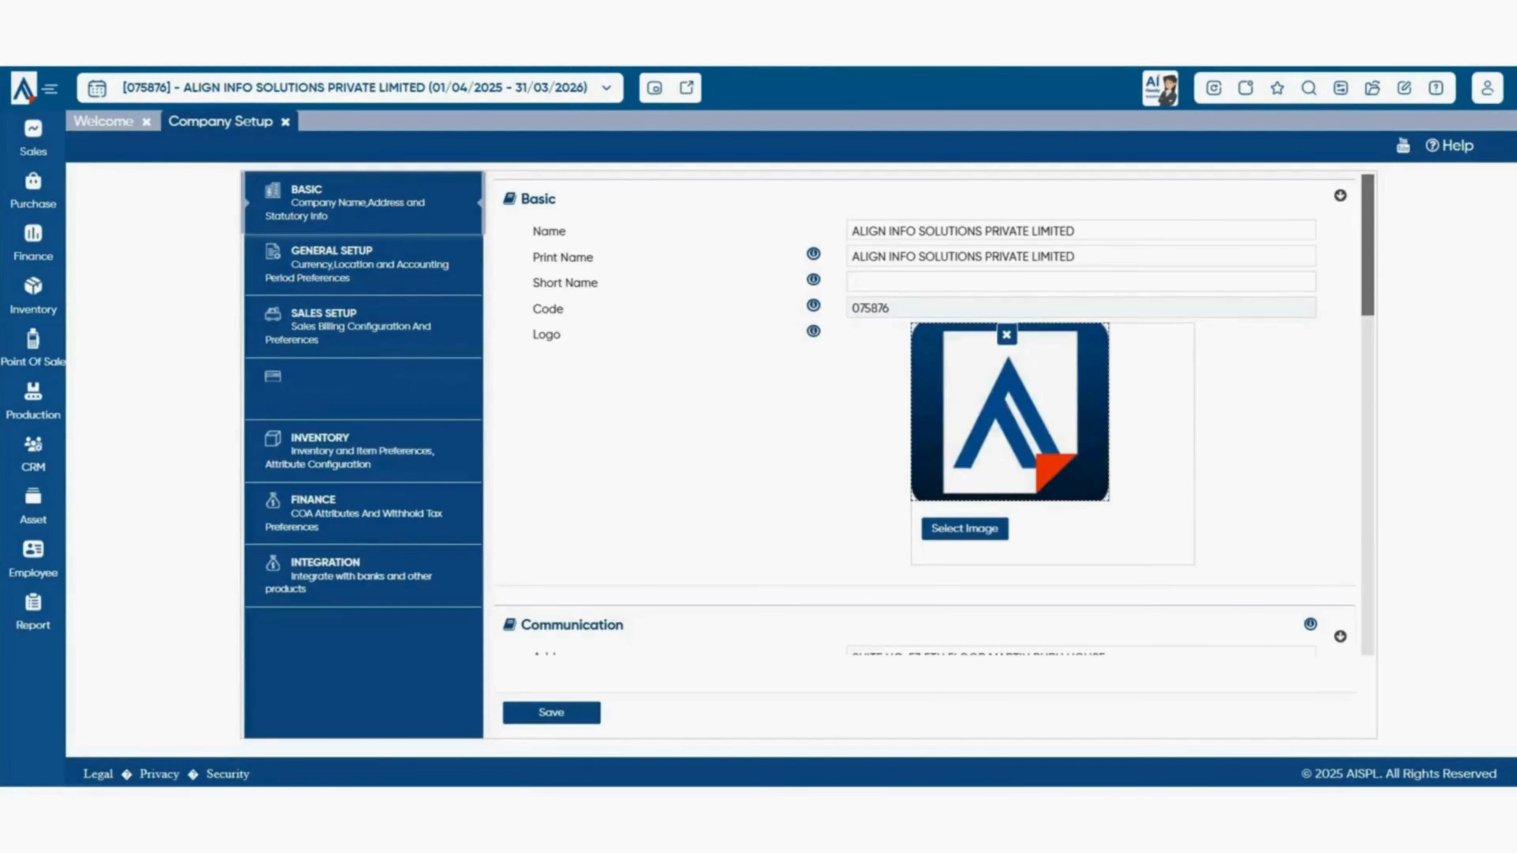
- In Purchase Setup, compare the Billing Setup Item Level and Document Level sections
click(363, 390)
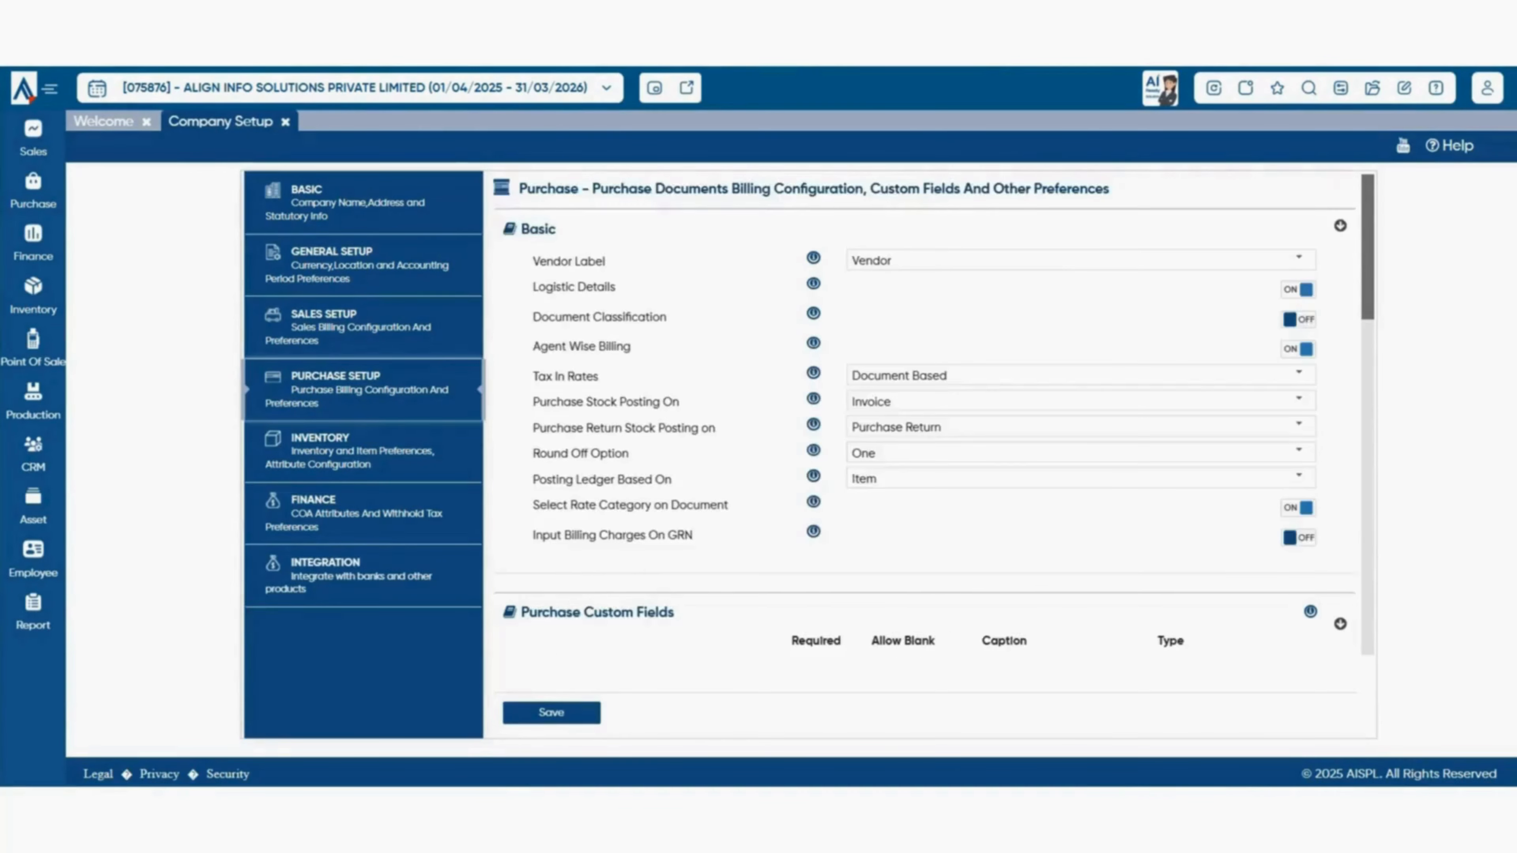
scroll(934, 410, down, 15)
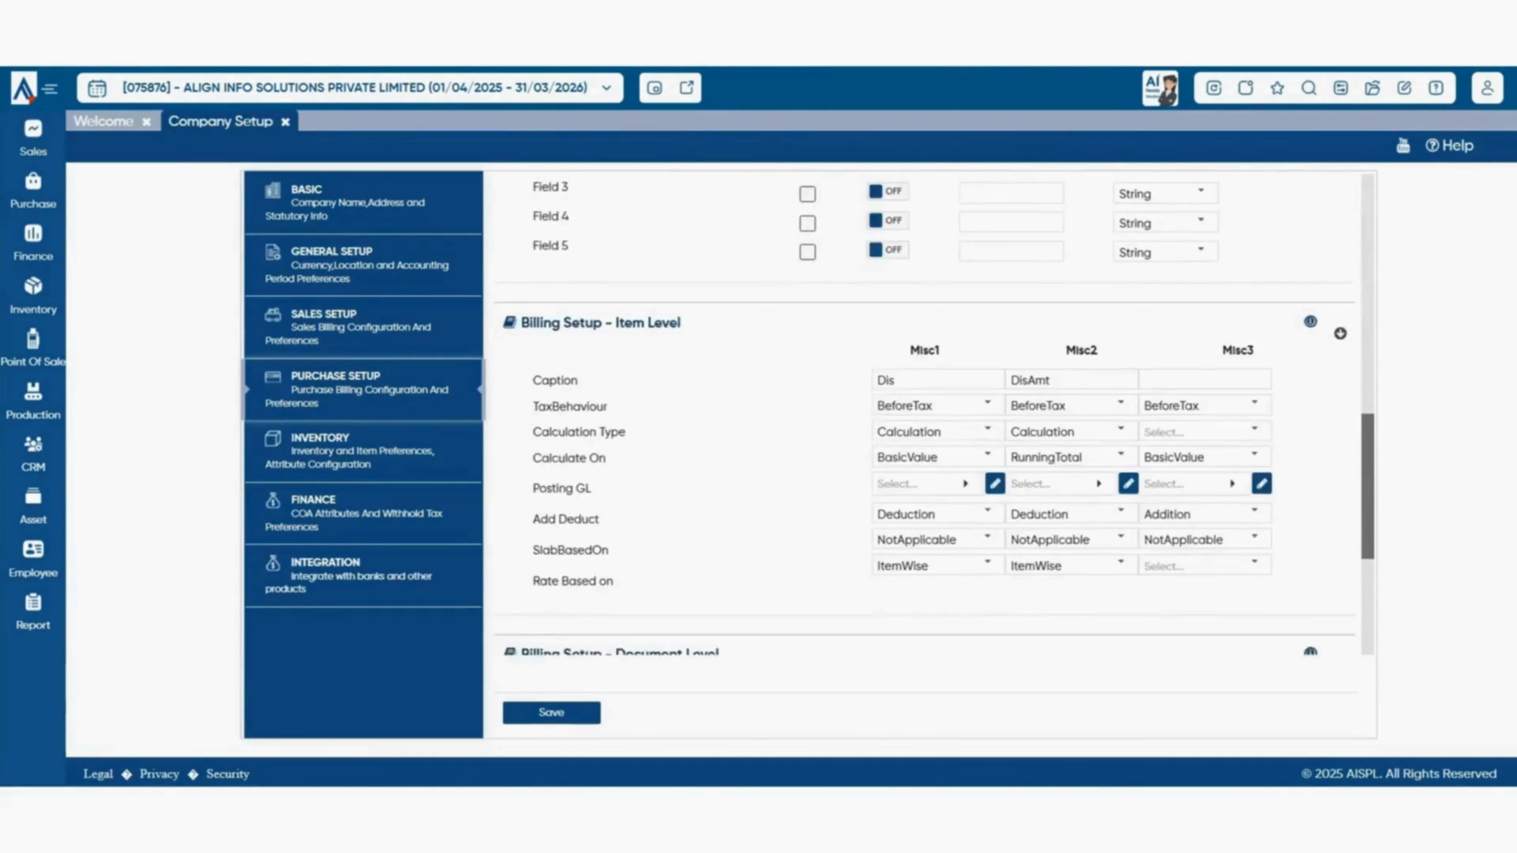
scroll(933, 410, up, 2)
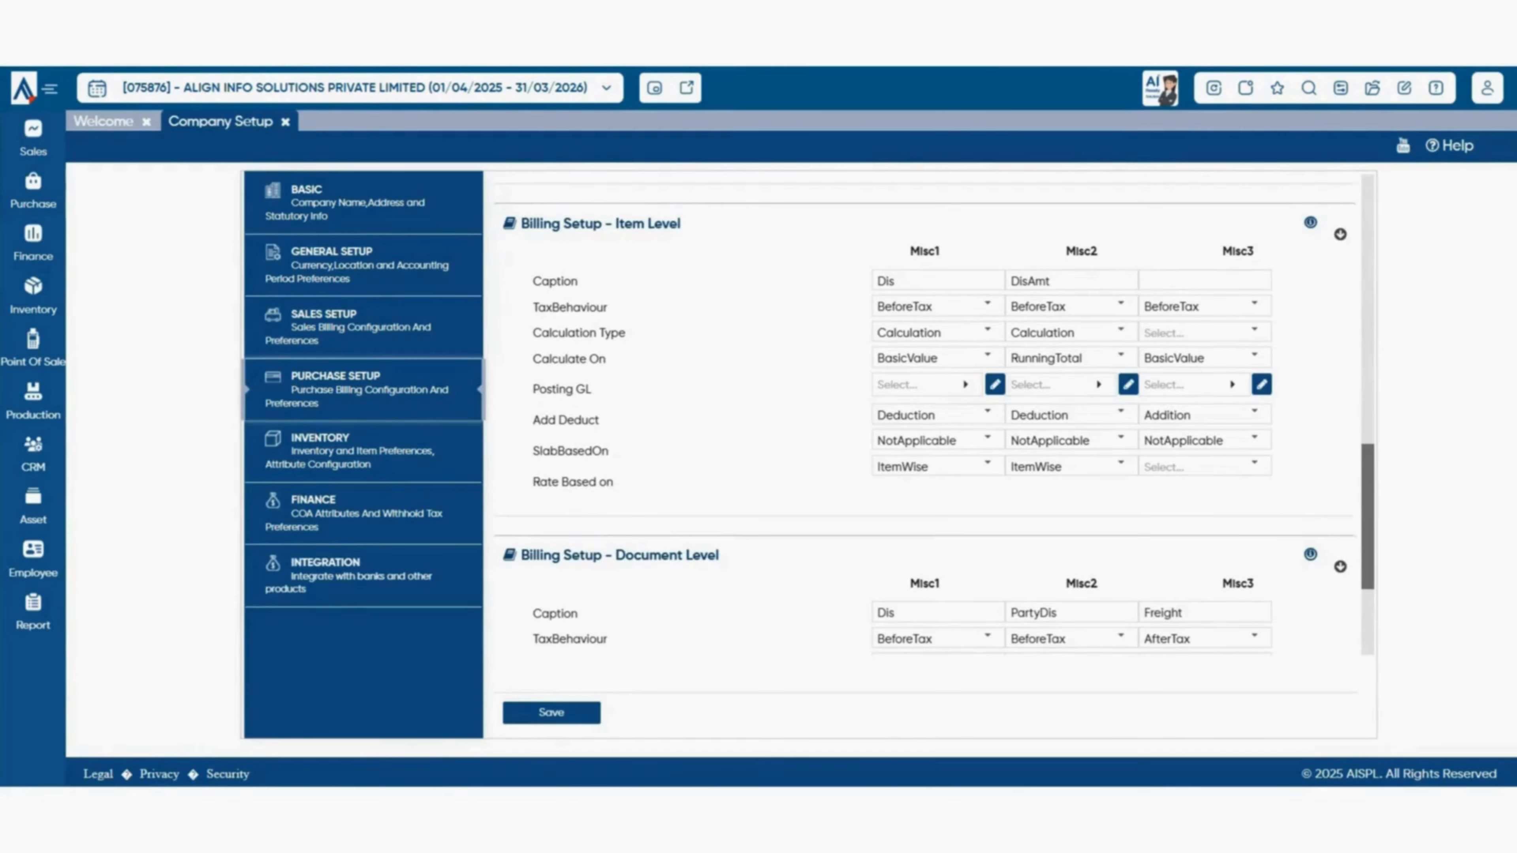
drag(528, 224, 682, 224)
drag(522, 556, 719, 556)
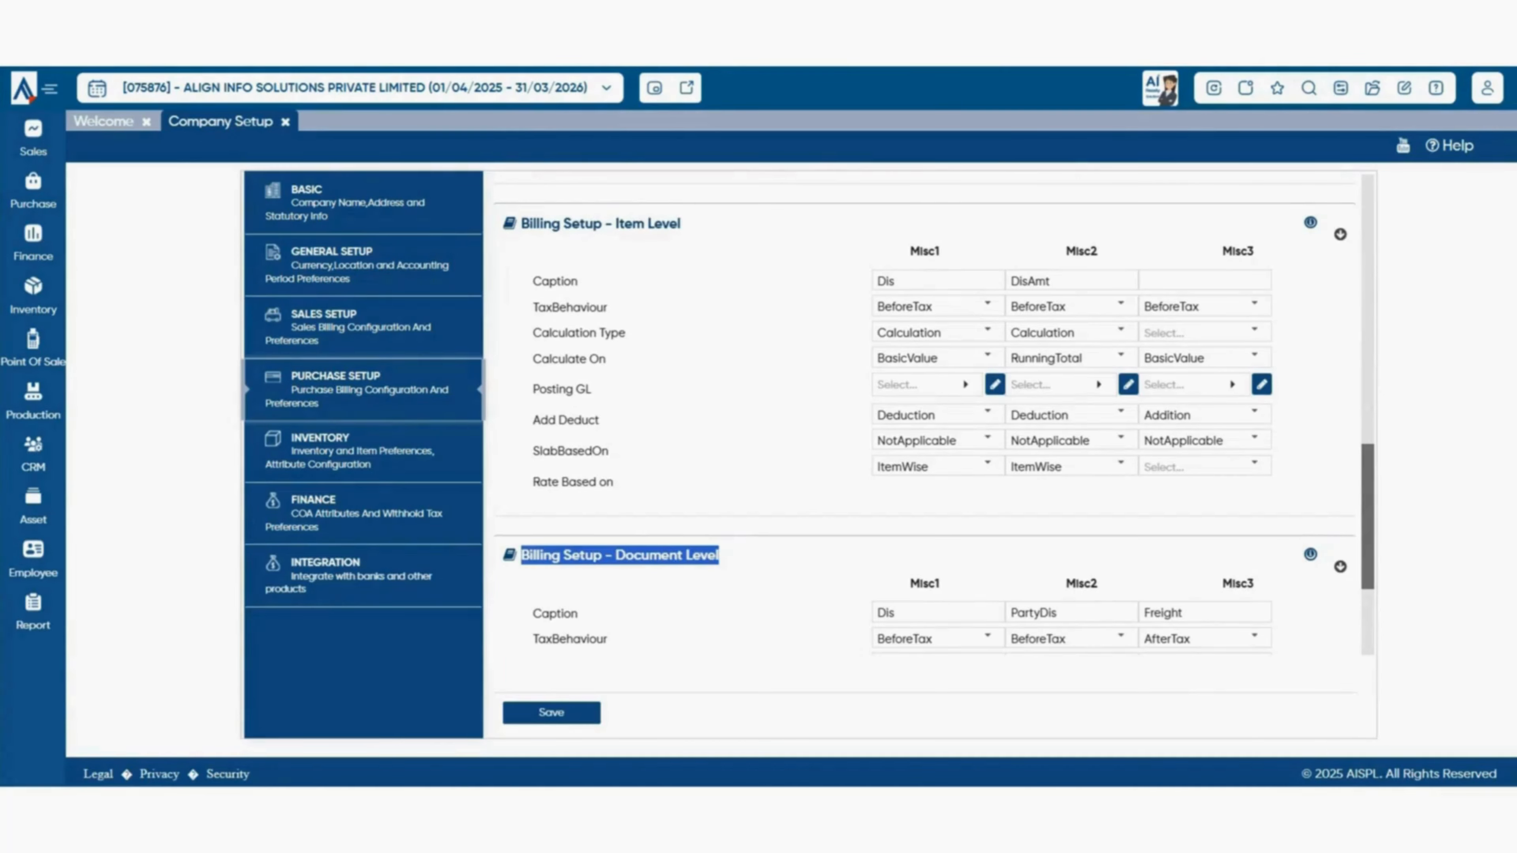
click(721, 557)
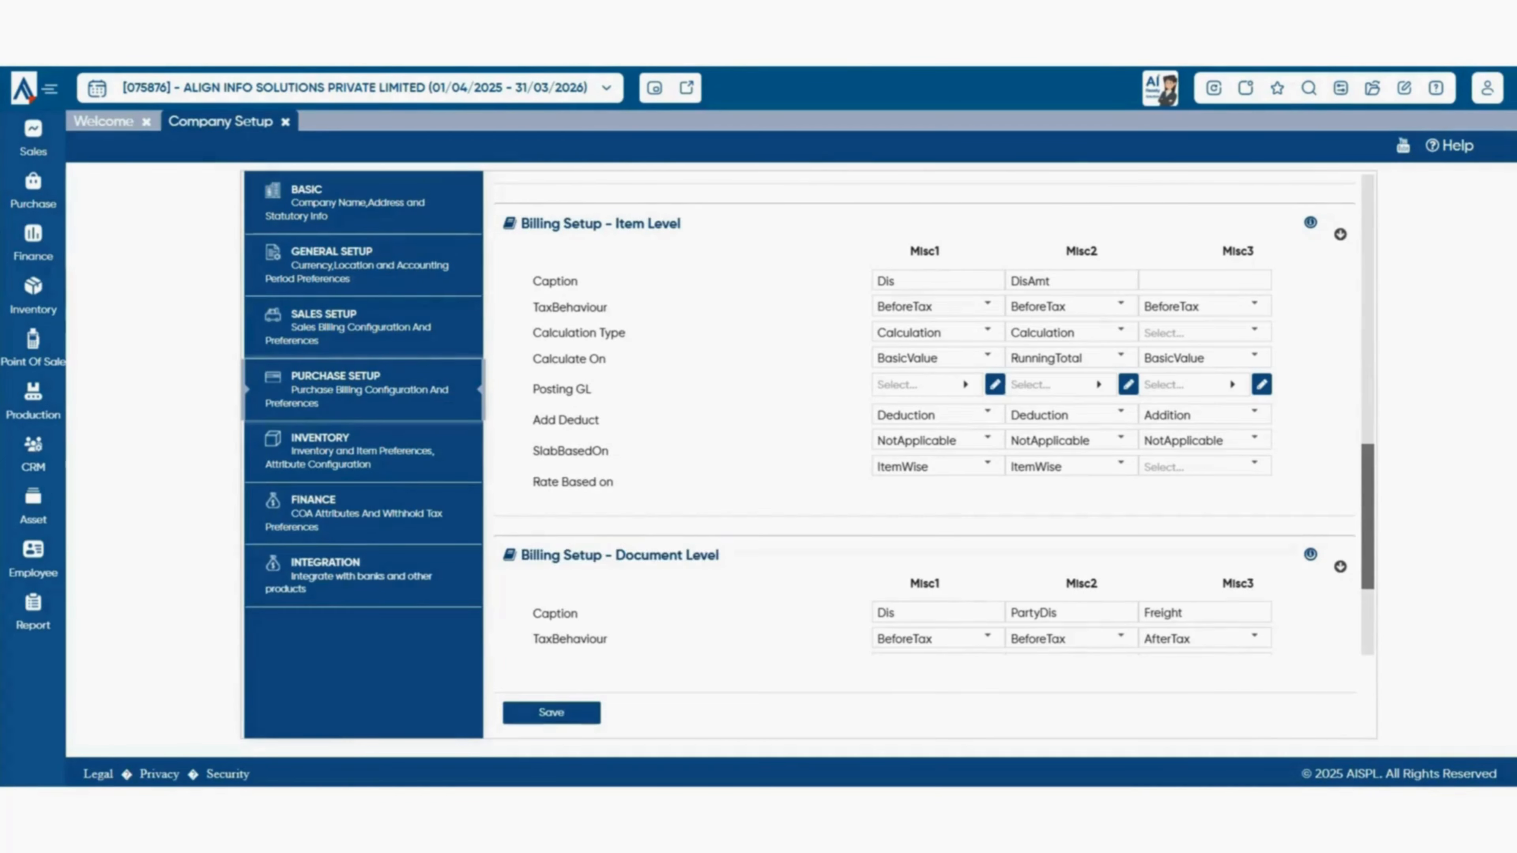
drag(616, 224, 681, 224)
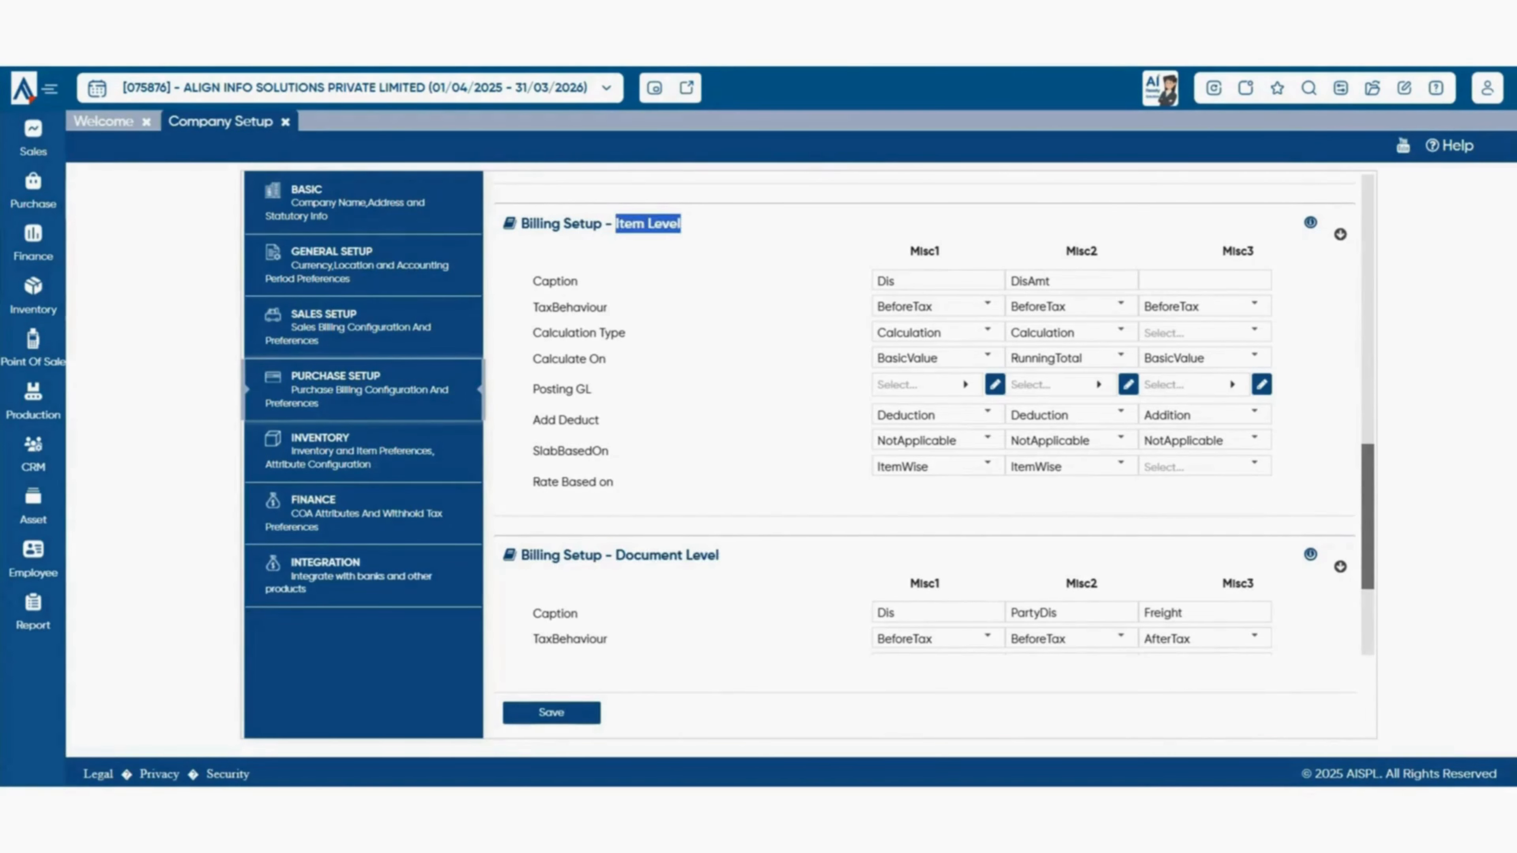
drag(616, 555, 719, 556)
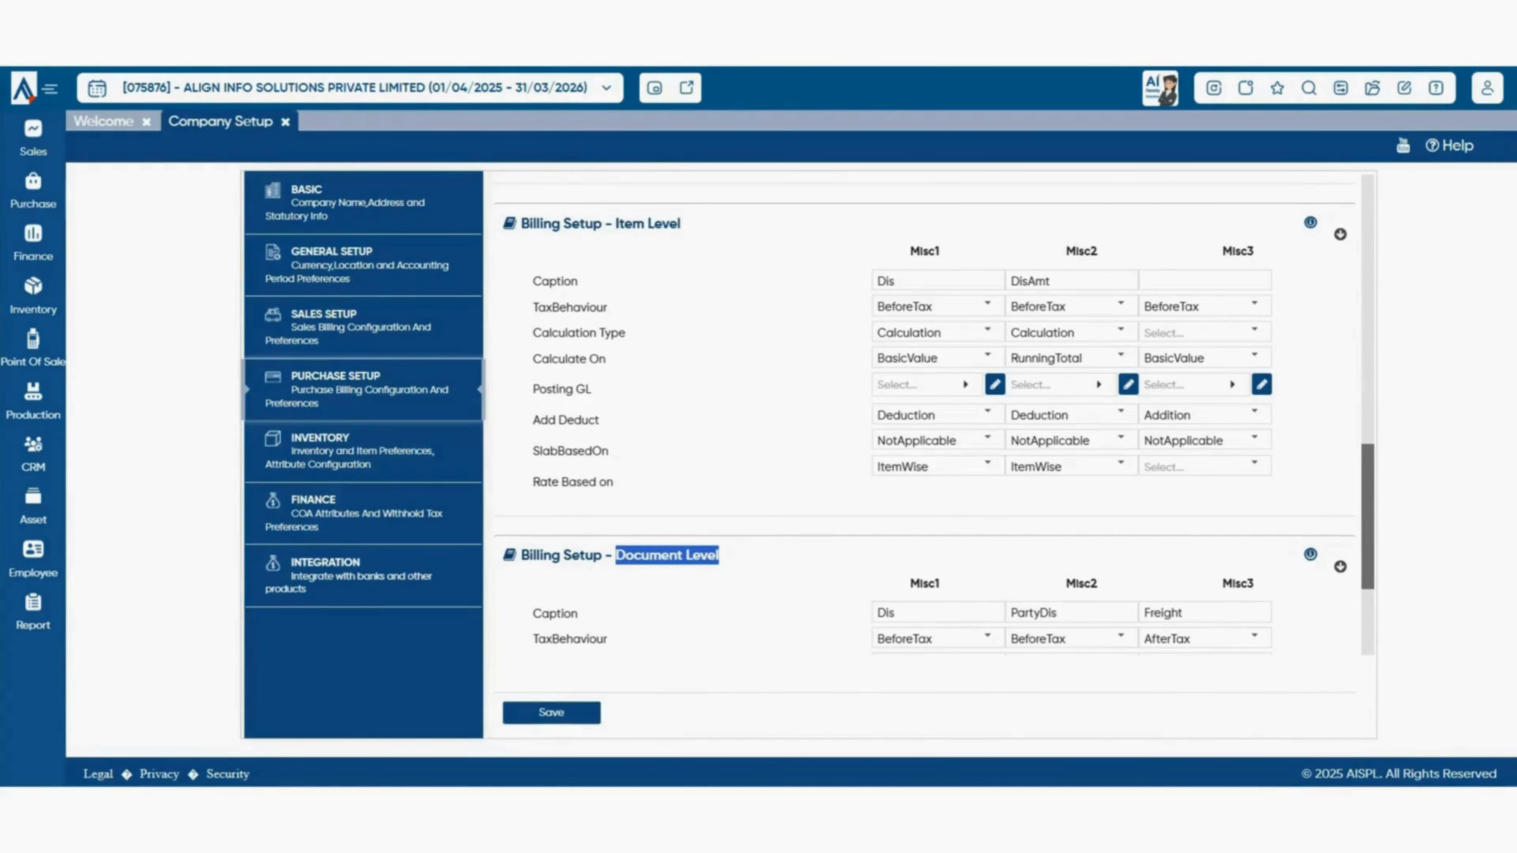
click(729, 556)
drag(613, 224, 681, 223)
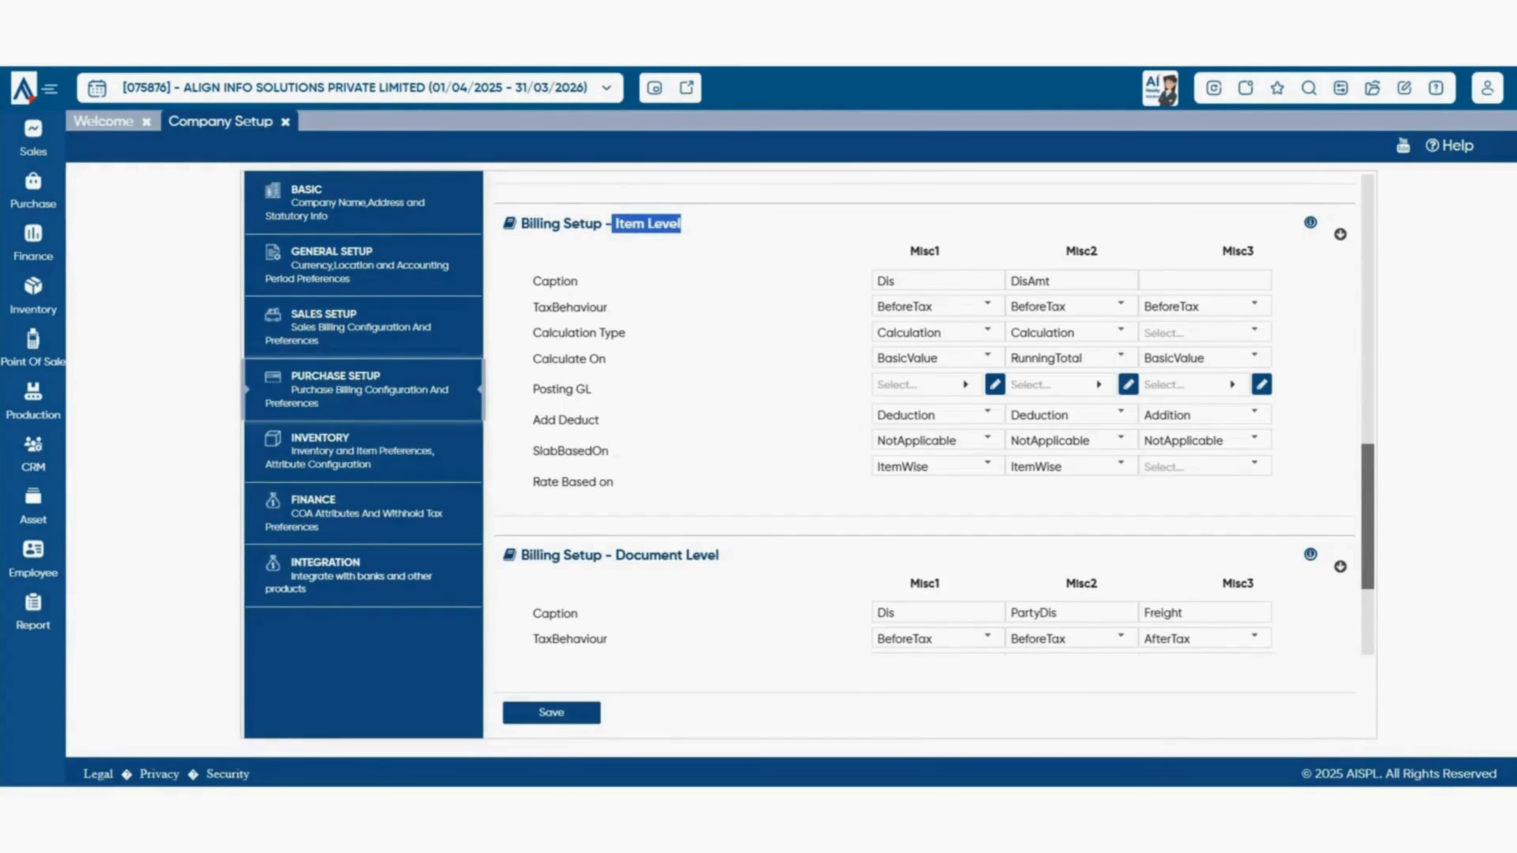
click(685, 225)
scroll(926, 454, down, 3)
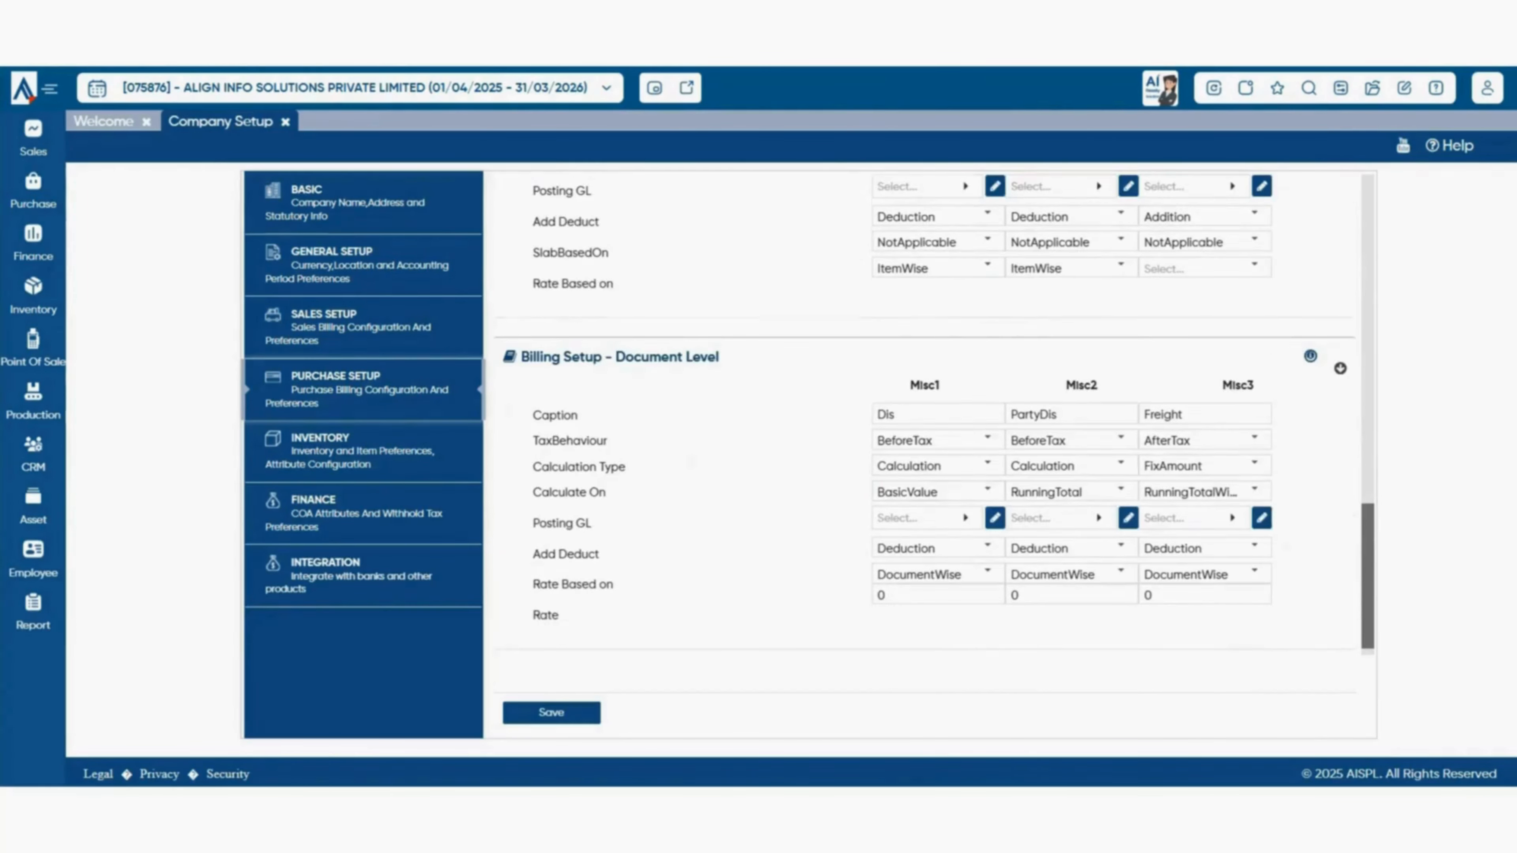
drag(615, 356, 720, 357)
click(721, 358)
- Set the PartyDis document-level charge's rate basis to PartyWise, save, and close Company Setup
click(1073, 414)
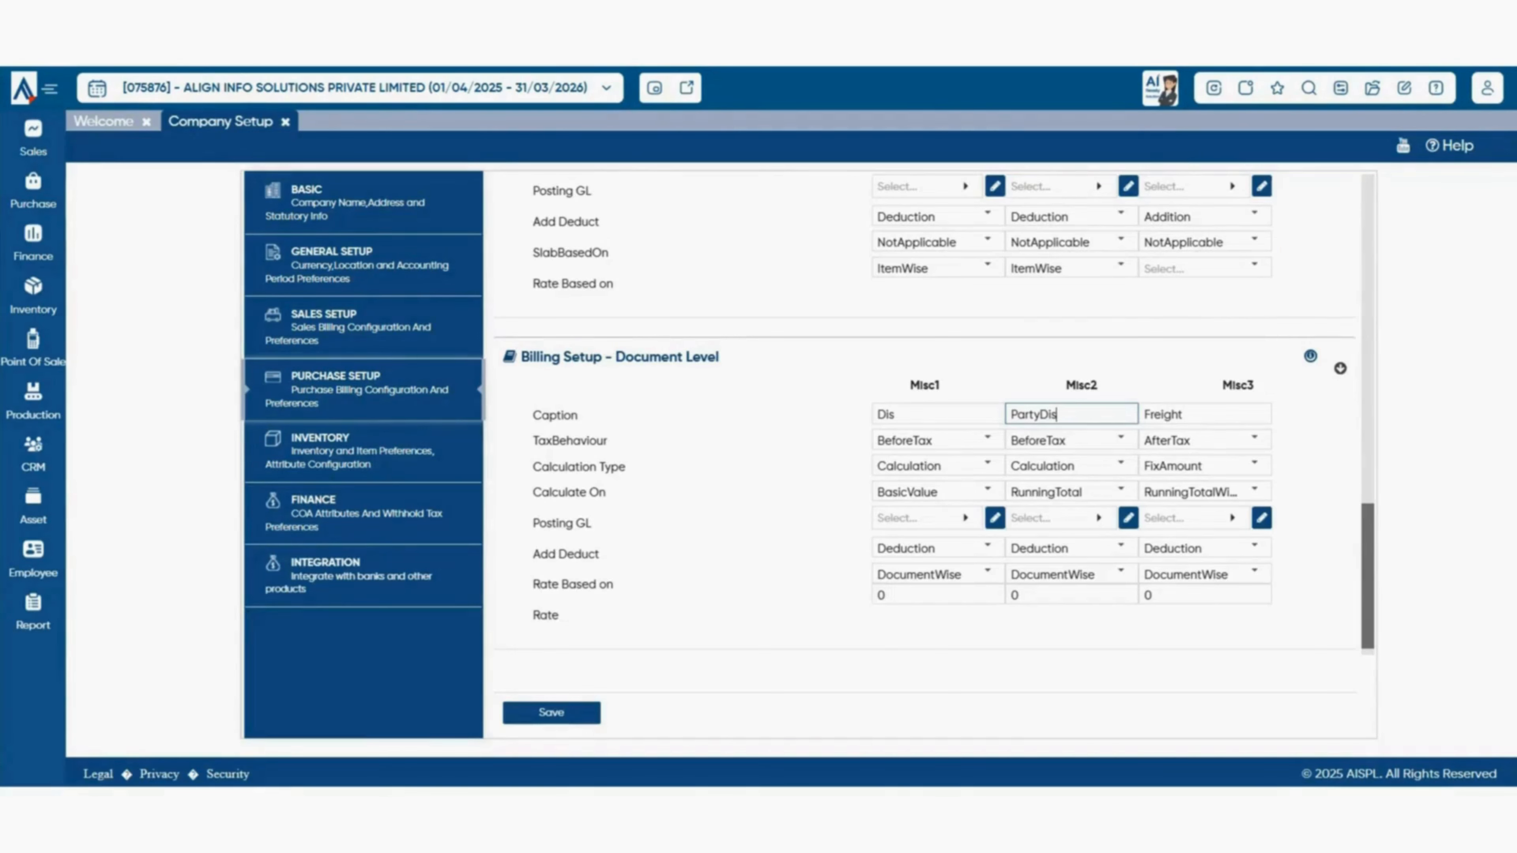
scroll(1120, 554, down, 1)
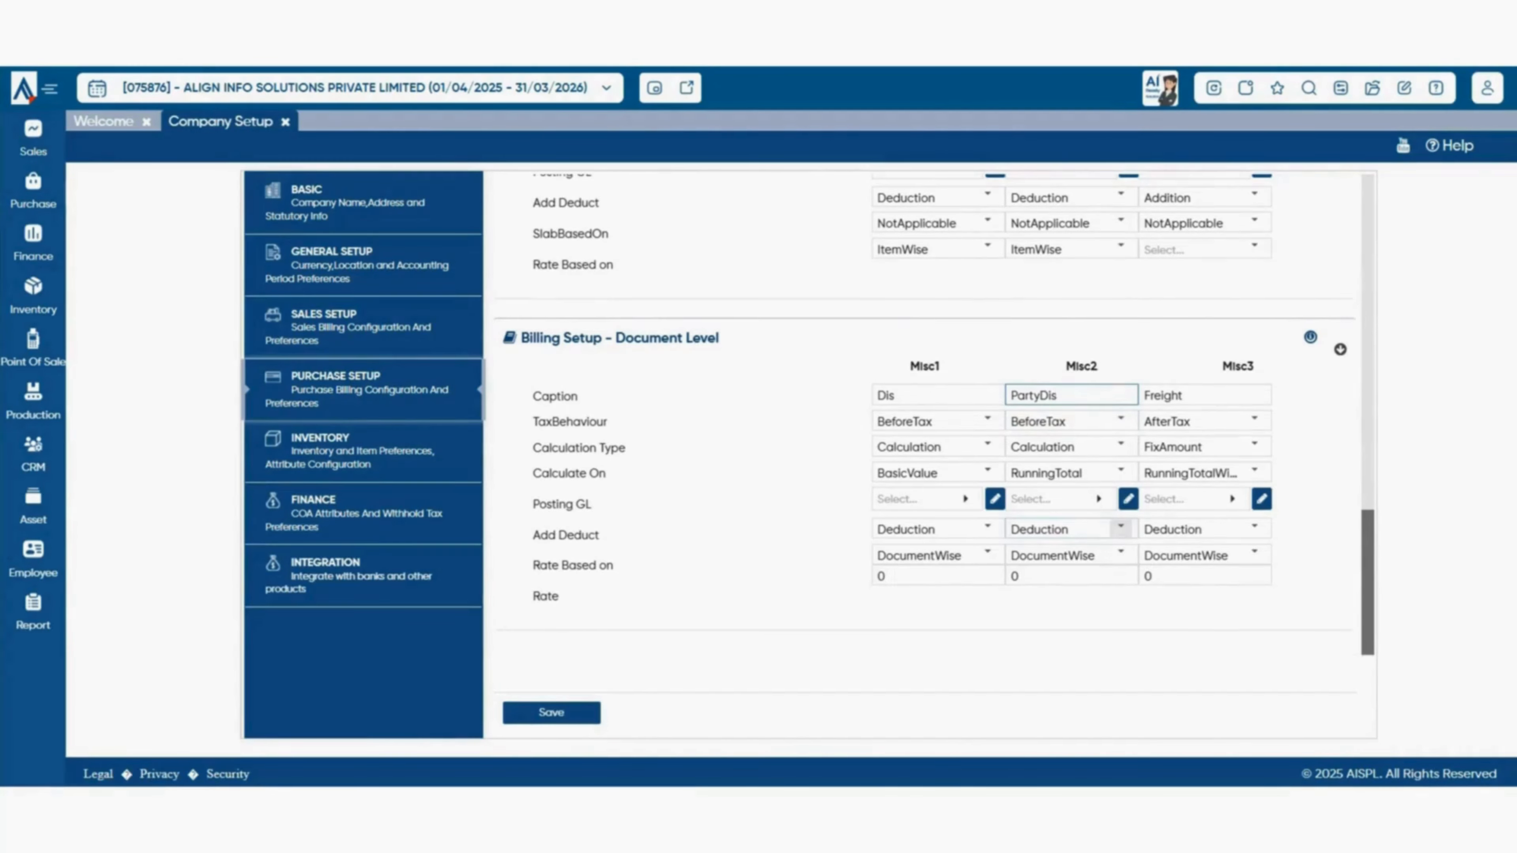
click(1120, 554)
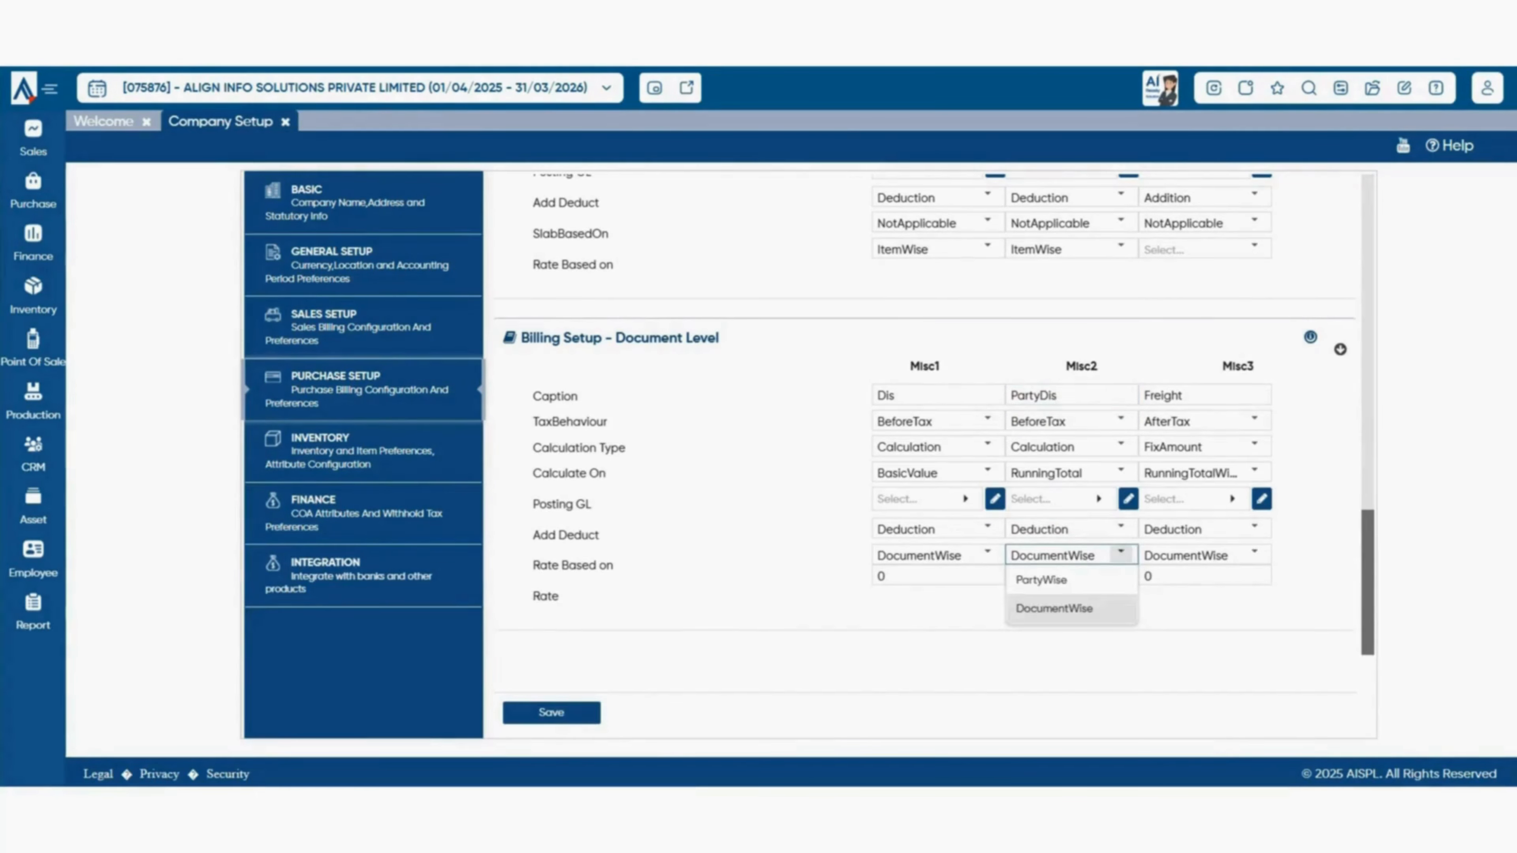
click(1041, 579)
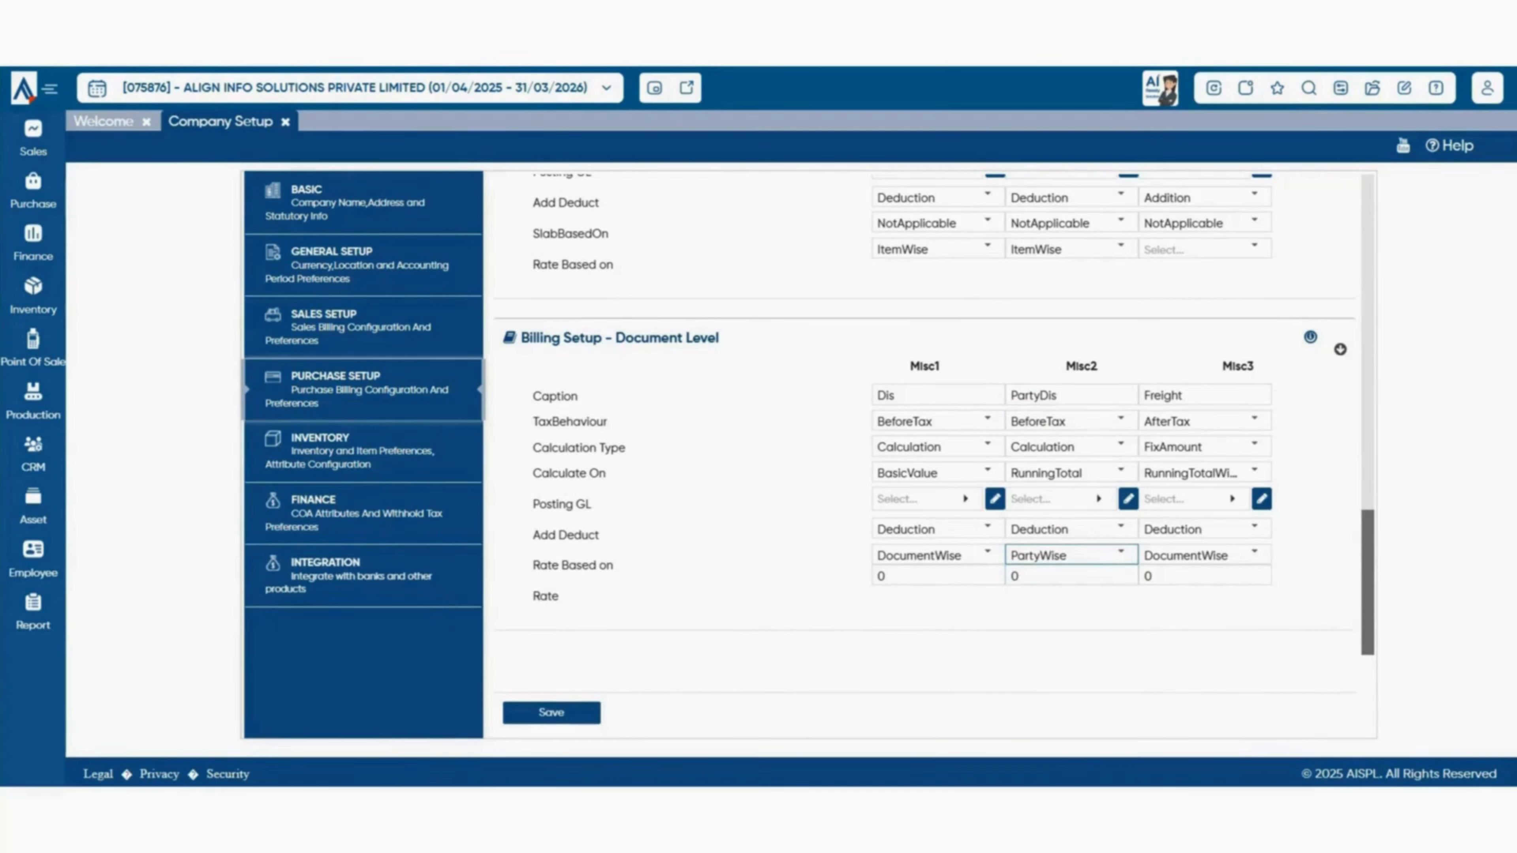
click(551, 712)
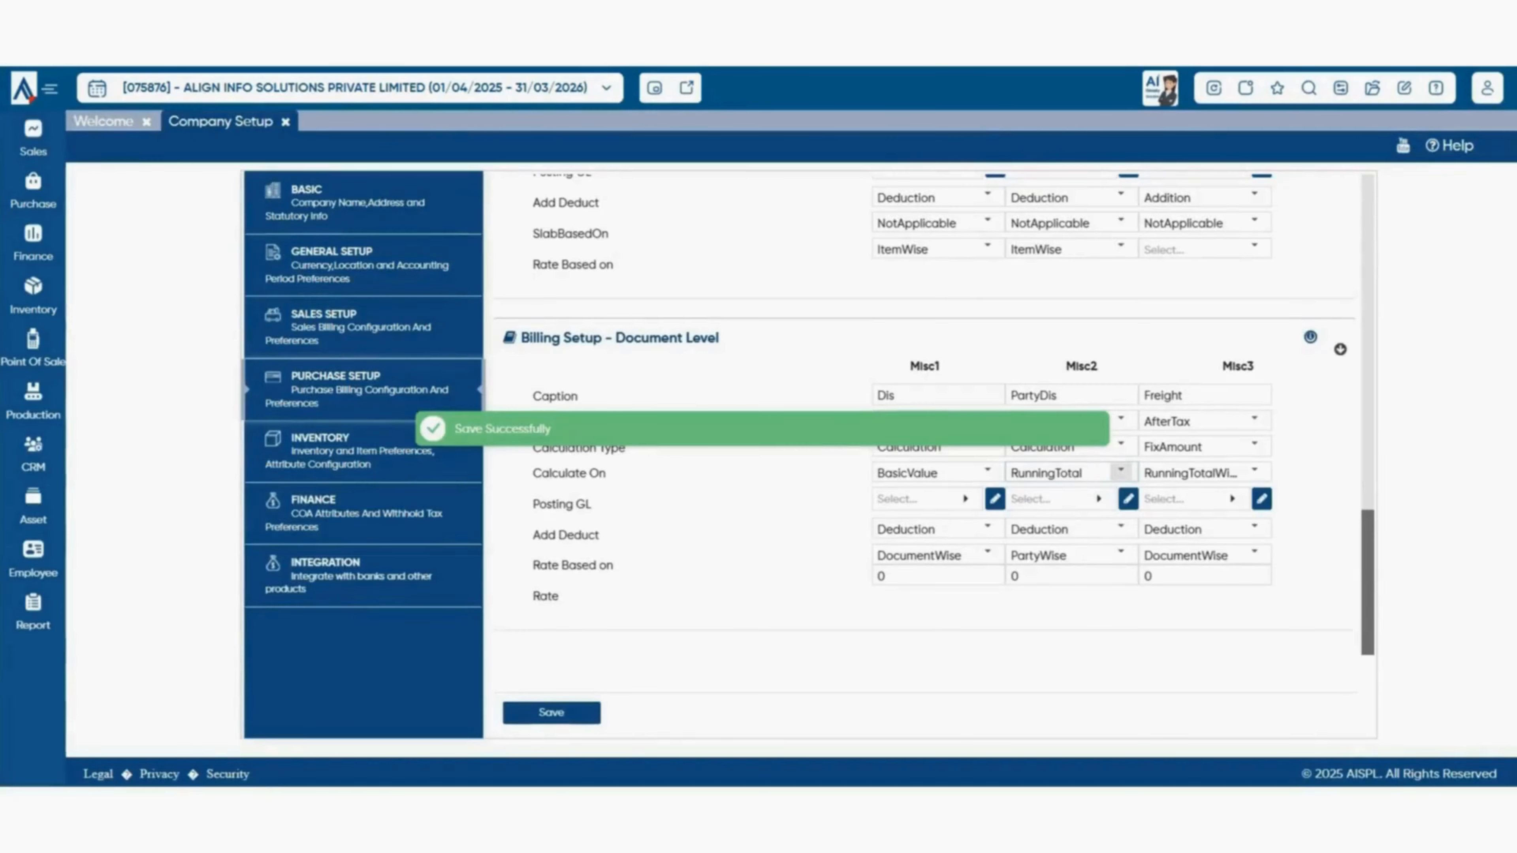
click(285, 122)
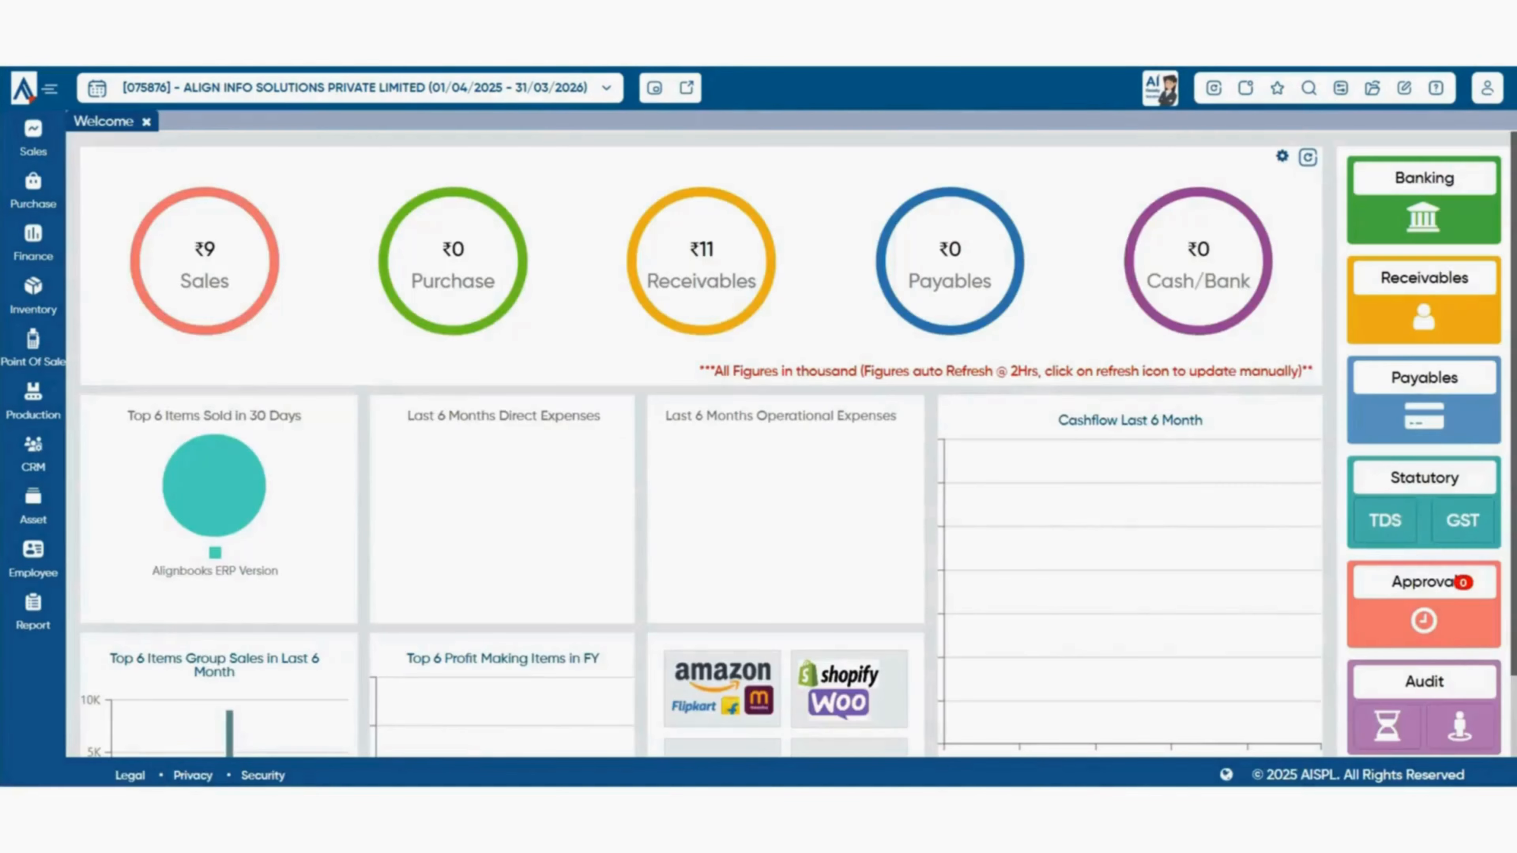
- Start a new Party-Purchase Discount Rate entry effective from 18/04/2025
mouse_move(33, 191)
mouse_move(151, 215)
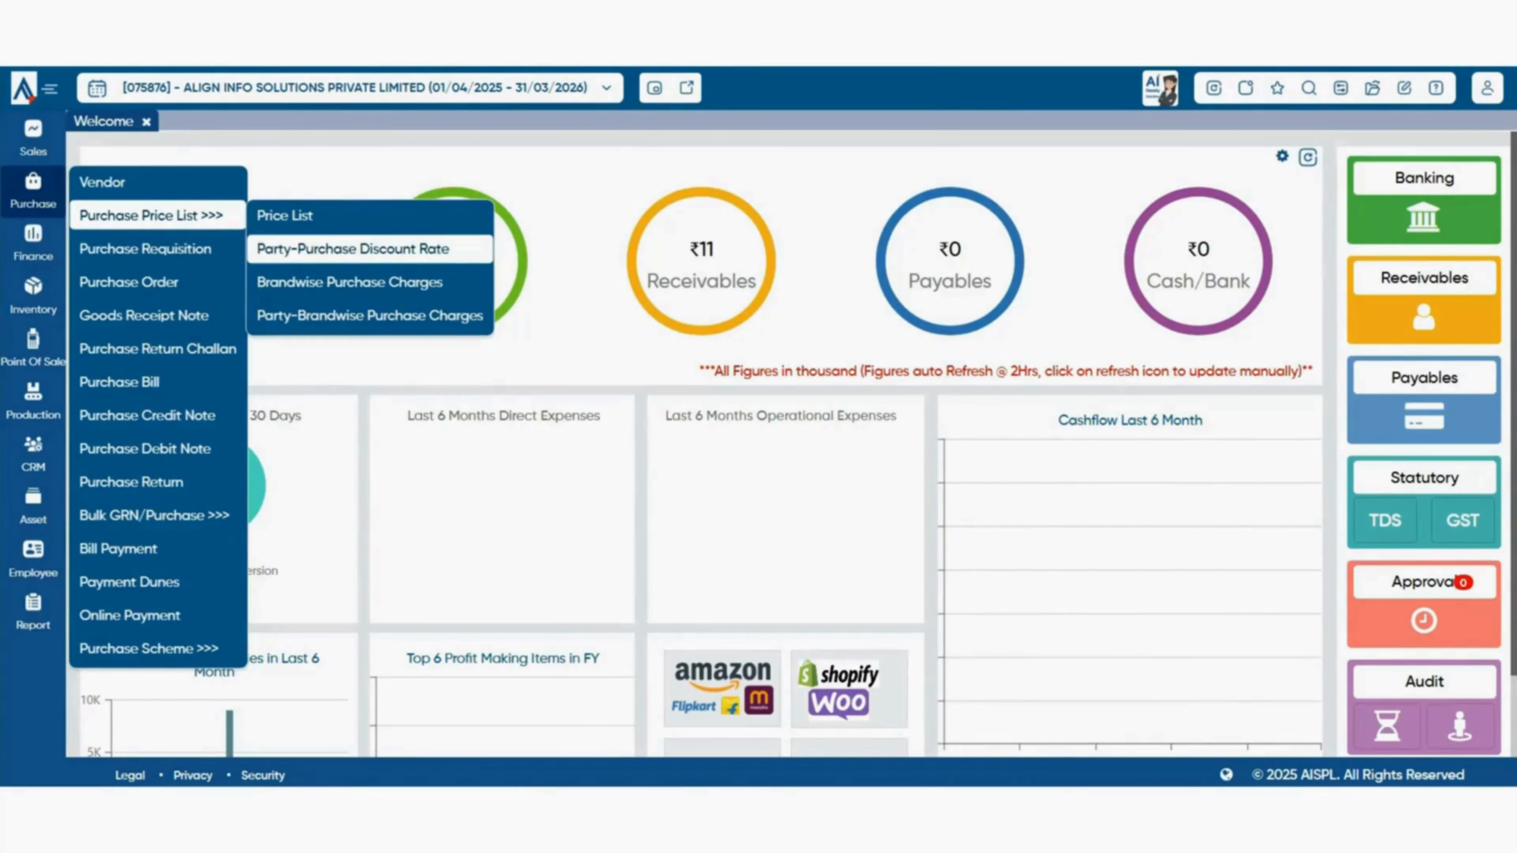
click(352, 248)
text(chase Disc)
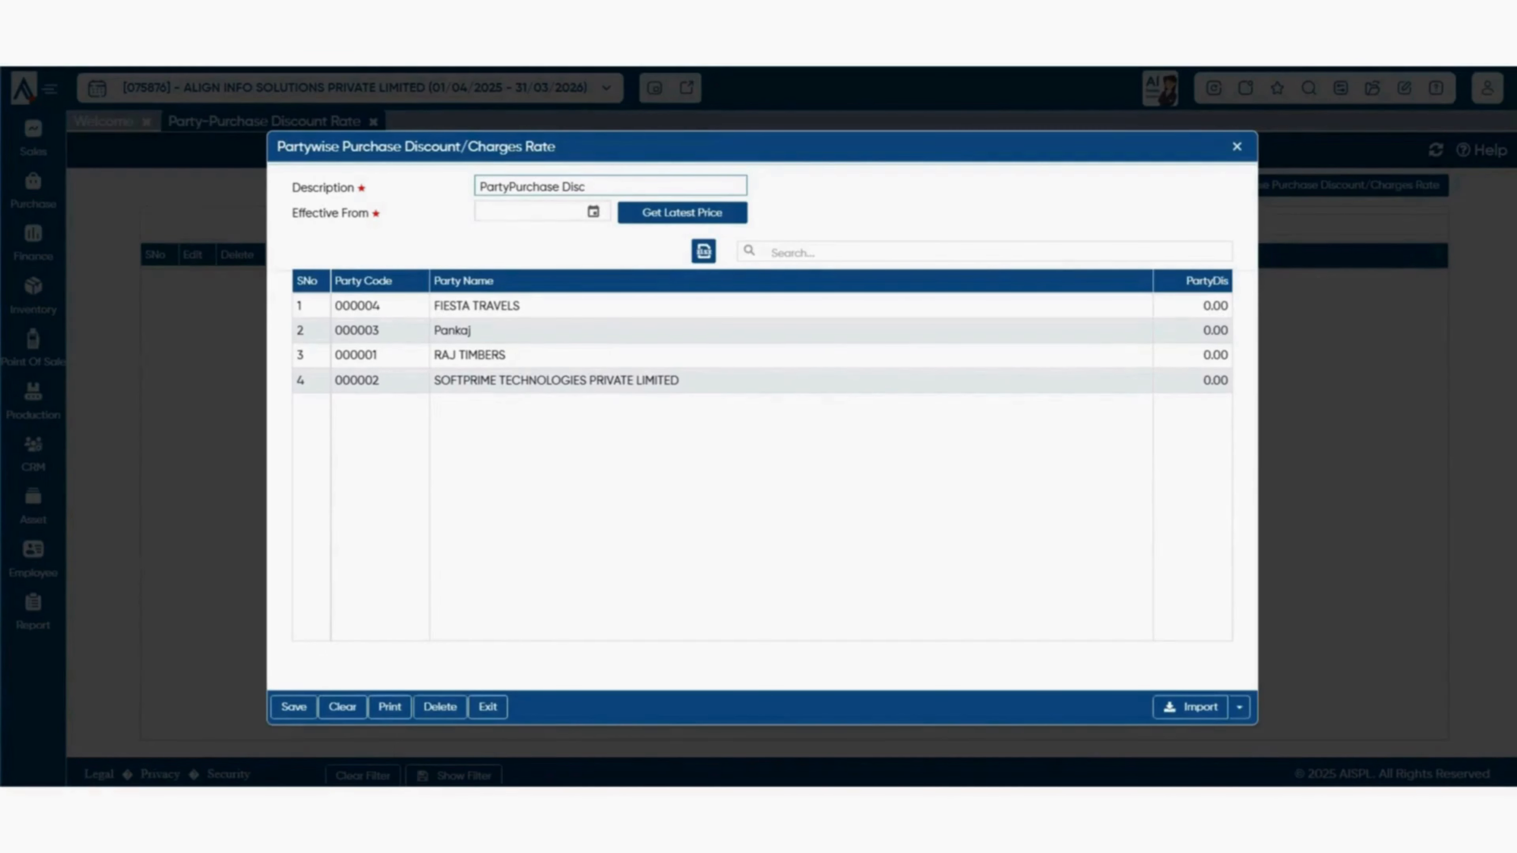
click(593, 211)
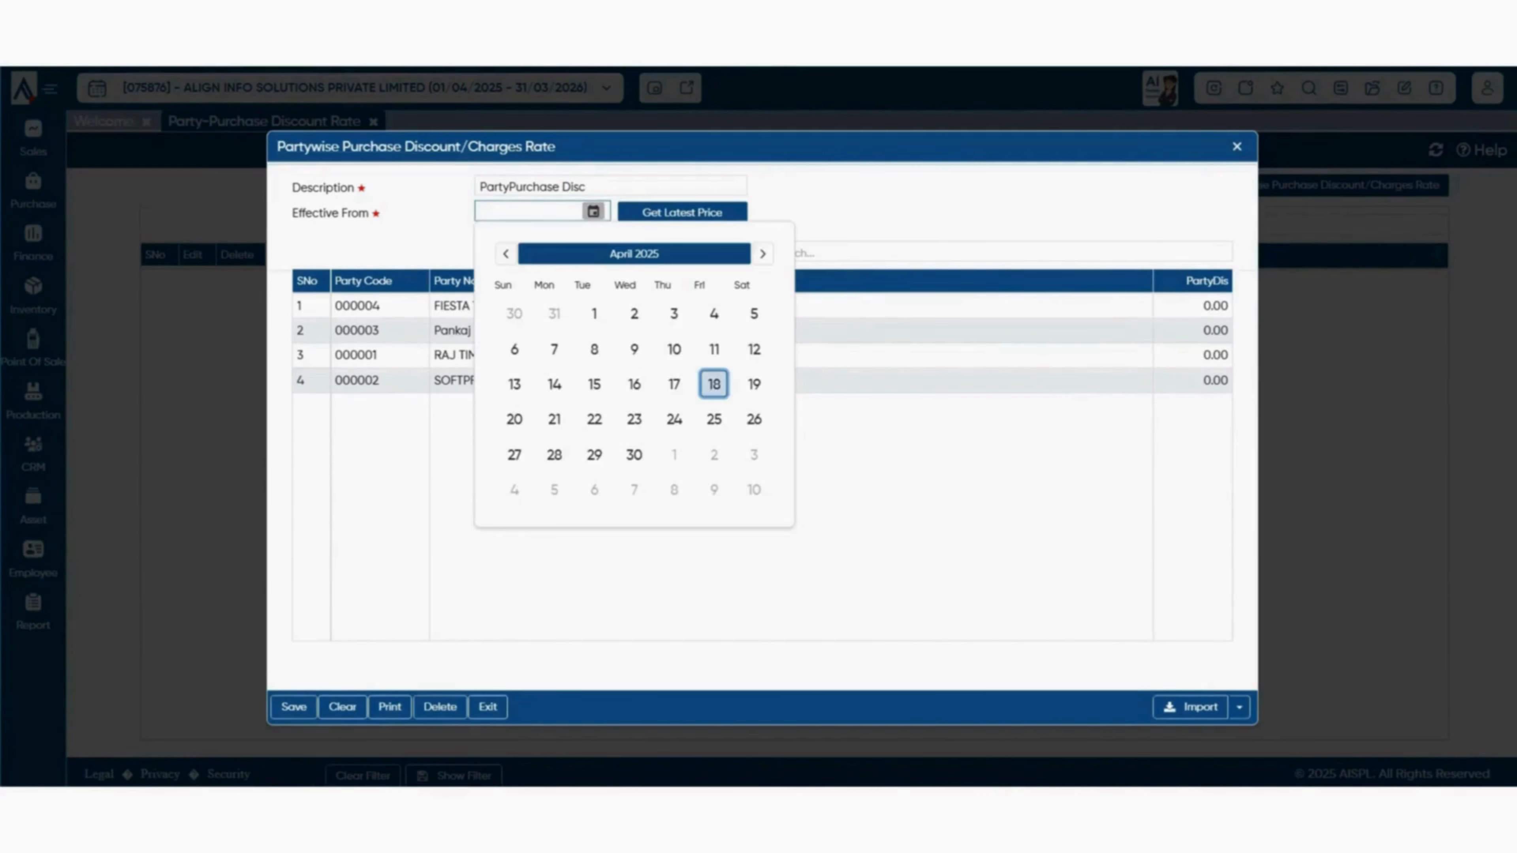
click(714, 384)
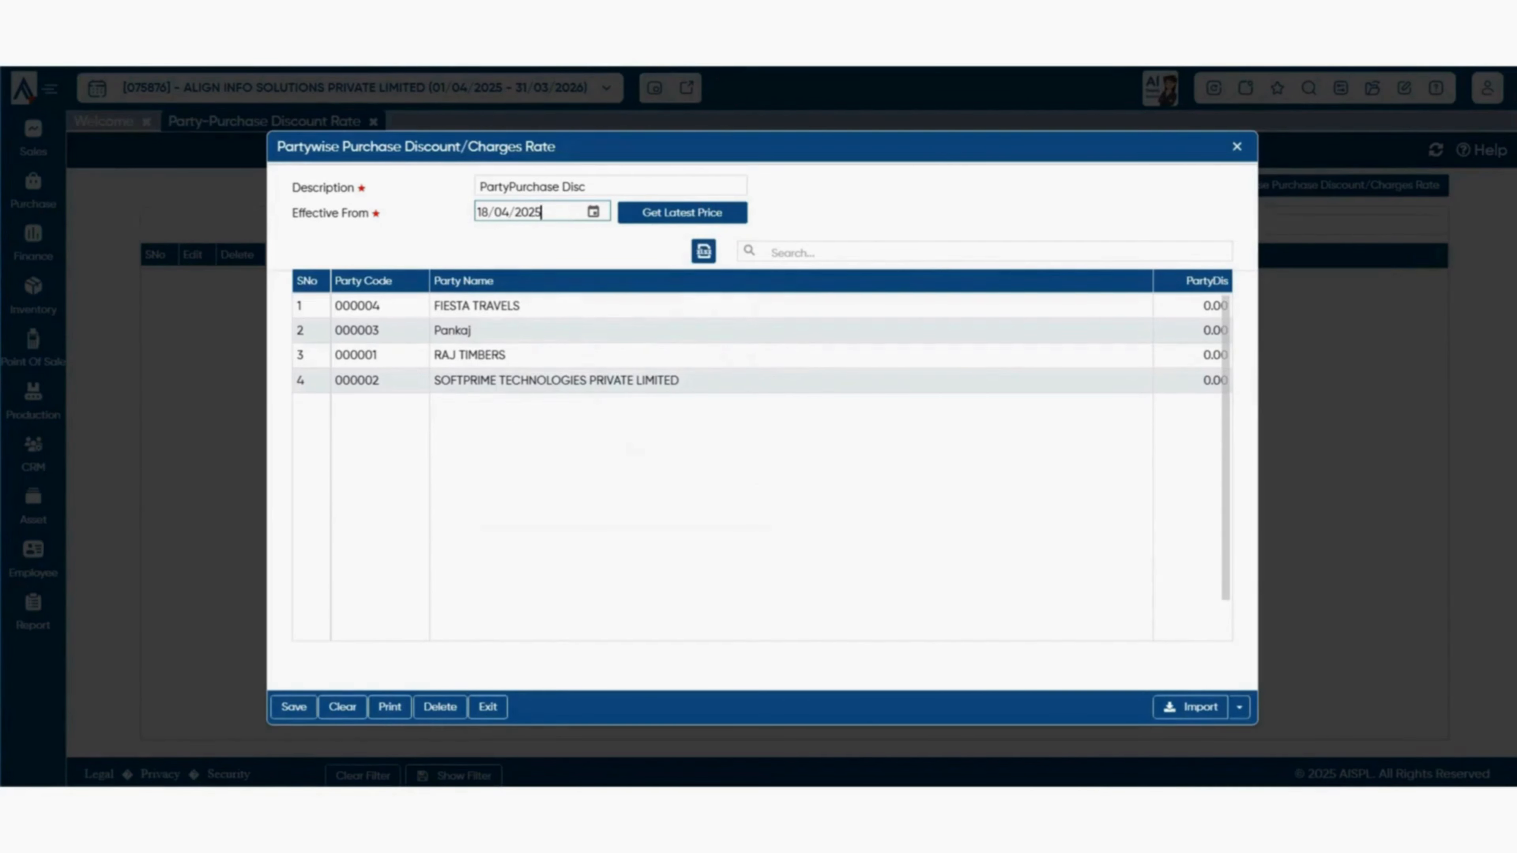
- Enter PartyDis discounts of 3, 4, 5 and 6 for the four listed parties
click(1192, 306)
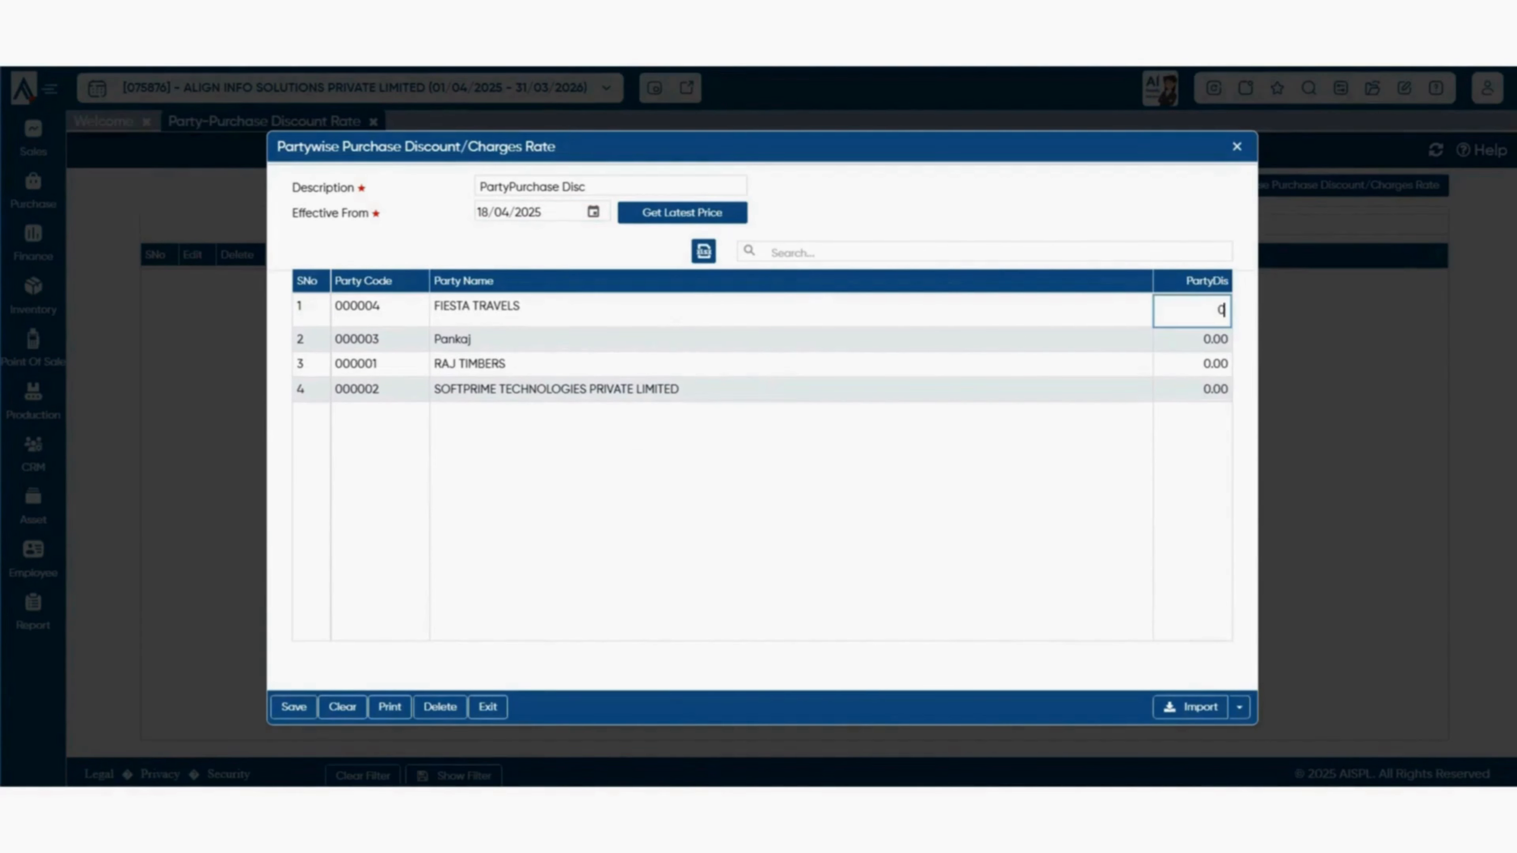
double_click(1221, 309)
key(BackSpace)
text(3)
click(1192, 336)
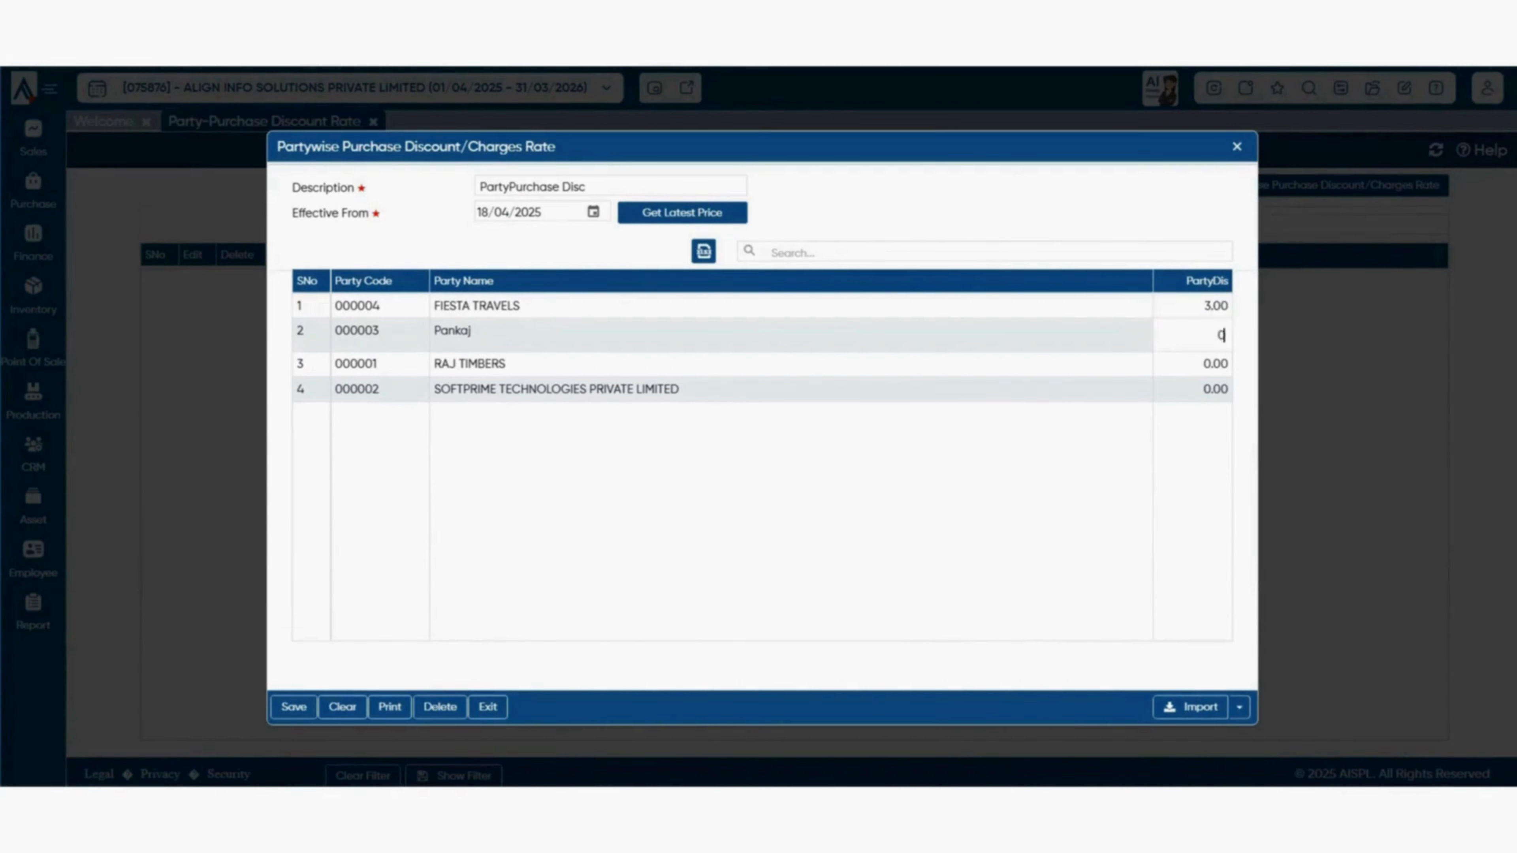
text(4)
click(1216, 362)
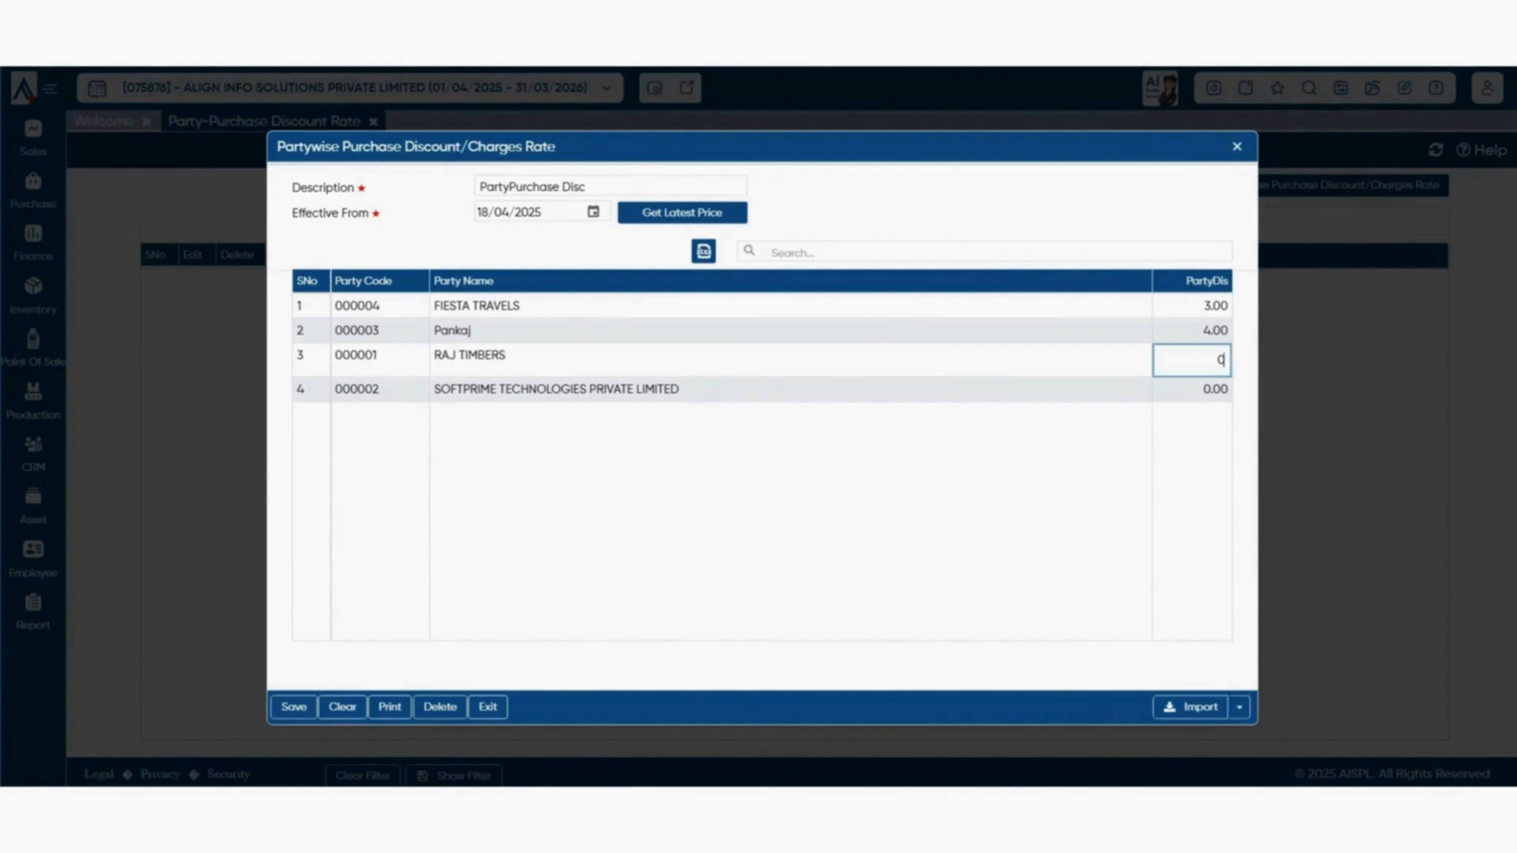
double_click(1221, 360)
text(5)
click(1216, 389)
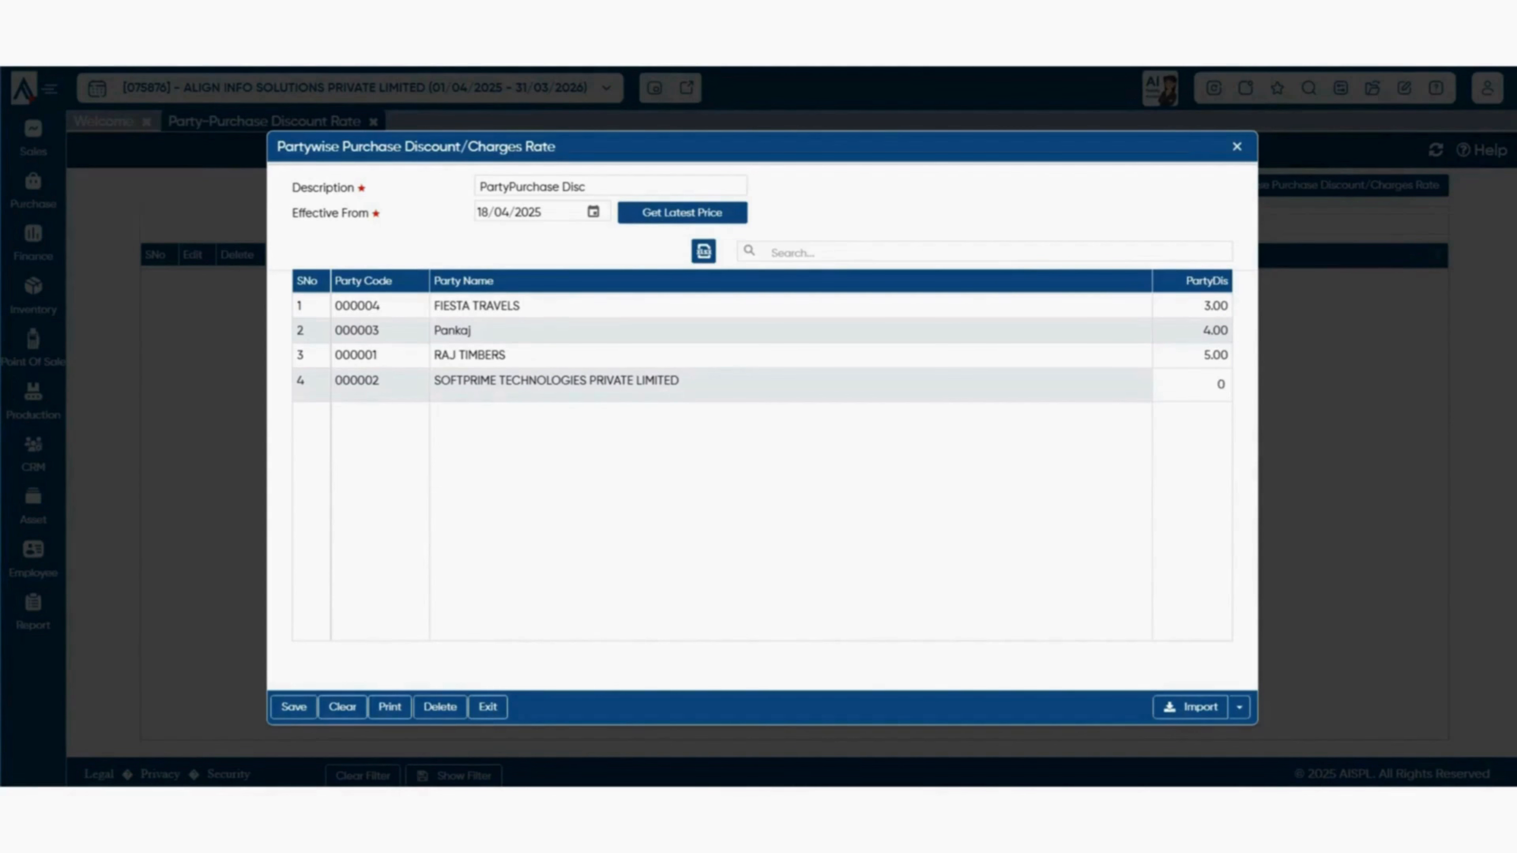
double_click(1221, 385)
text(6)
key(Return)
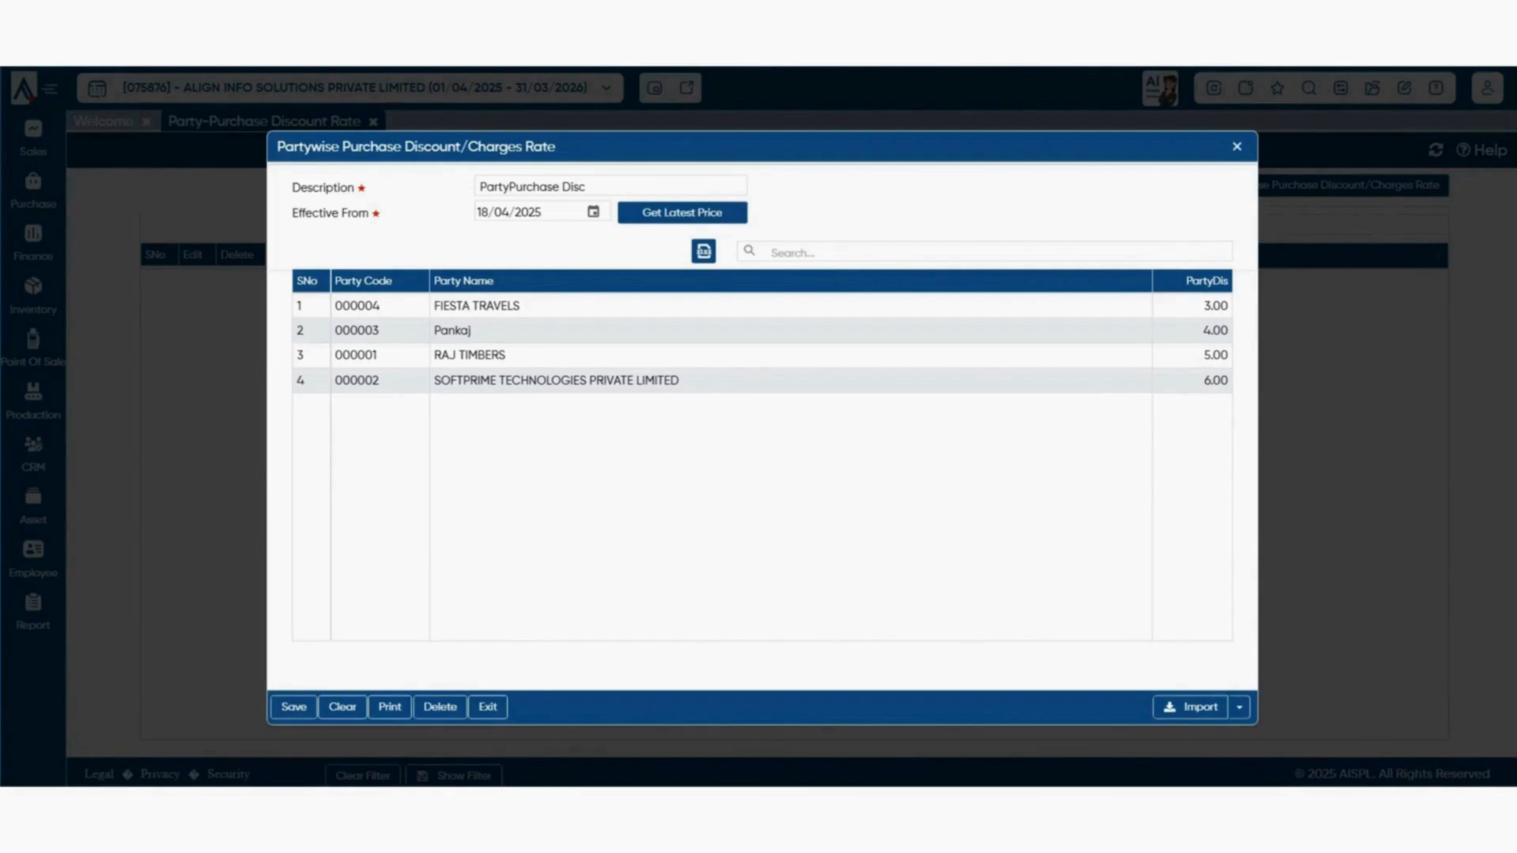
- Check the Import format options, then save the PartyPurchase Disc rate entry
click(1239, 707)
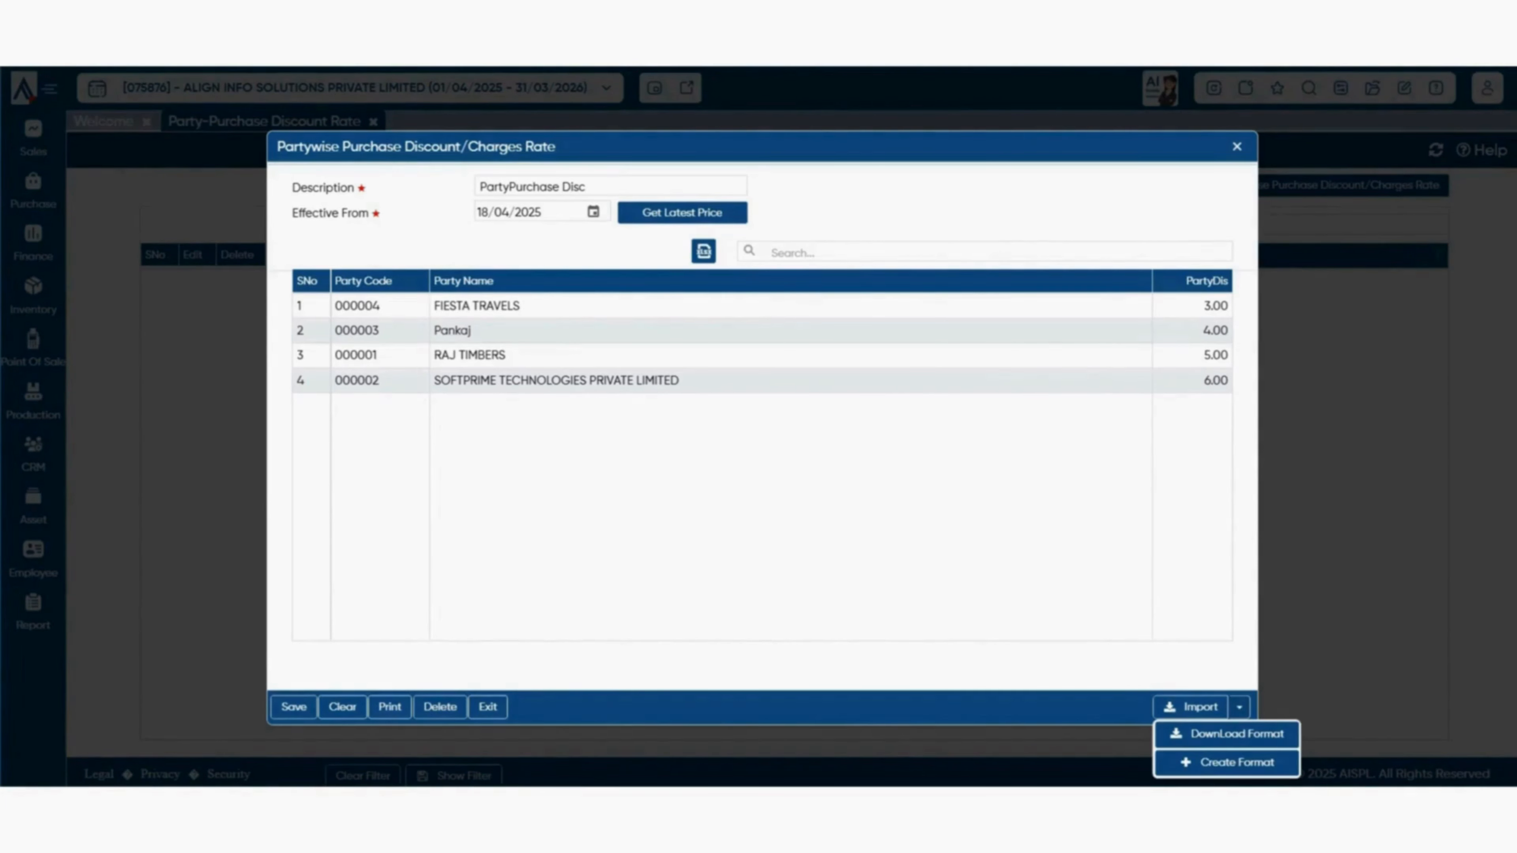
click(293, 706)
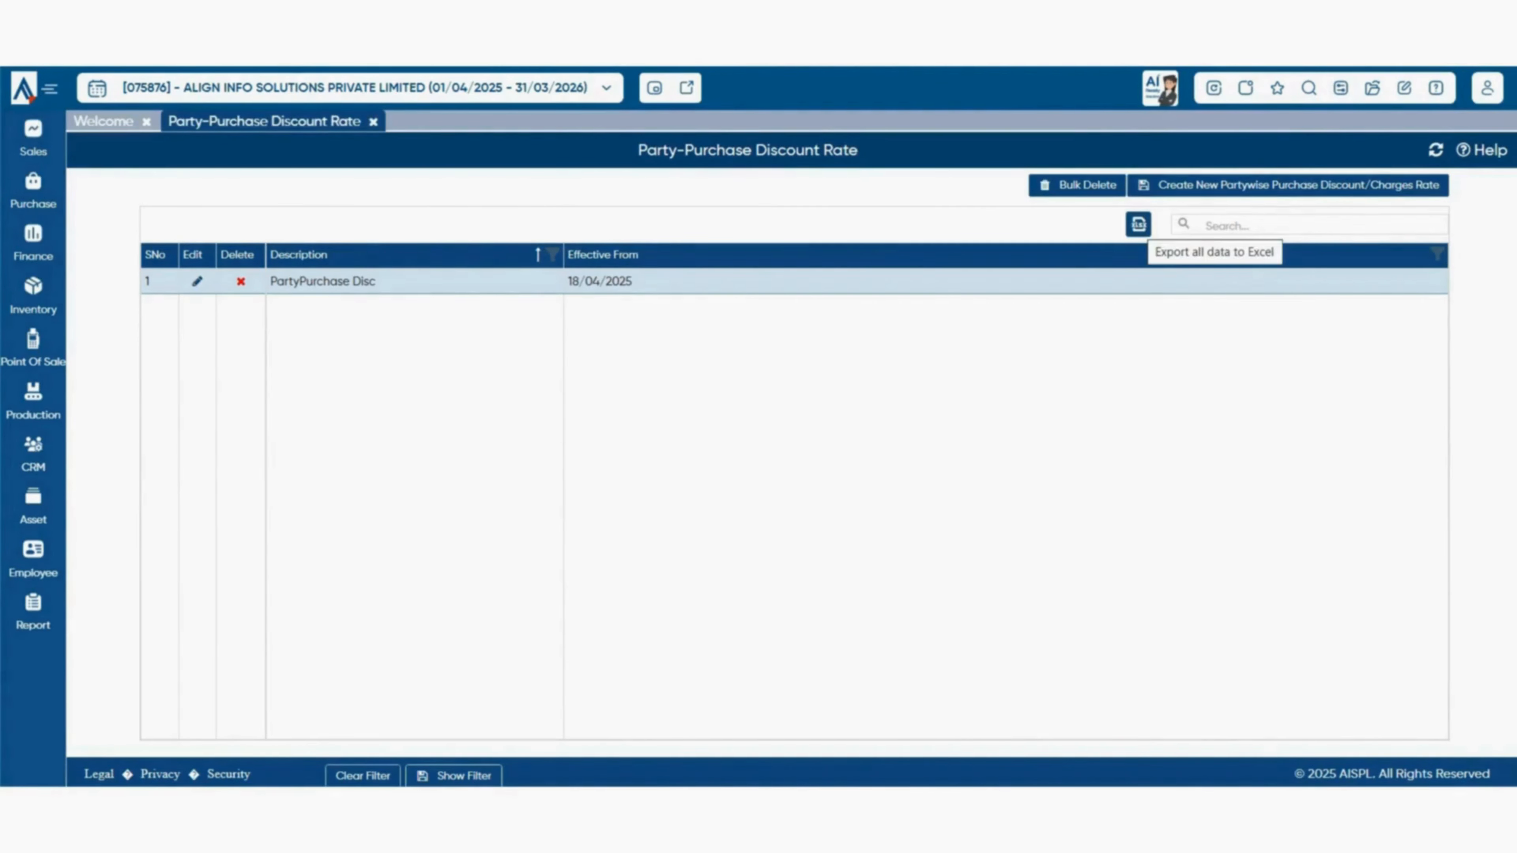
- Export all party purchase discount rates to Excel, then go to the list's search
click(1138, 225)
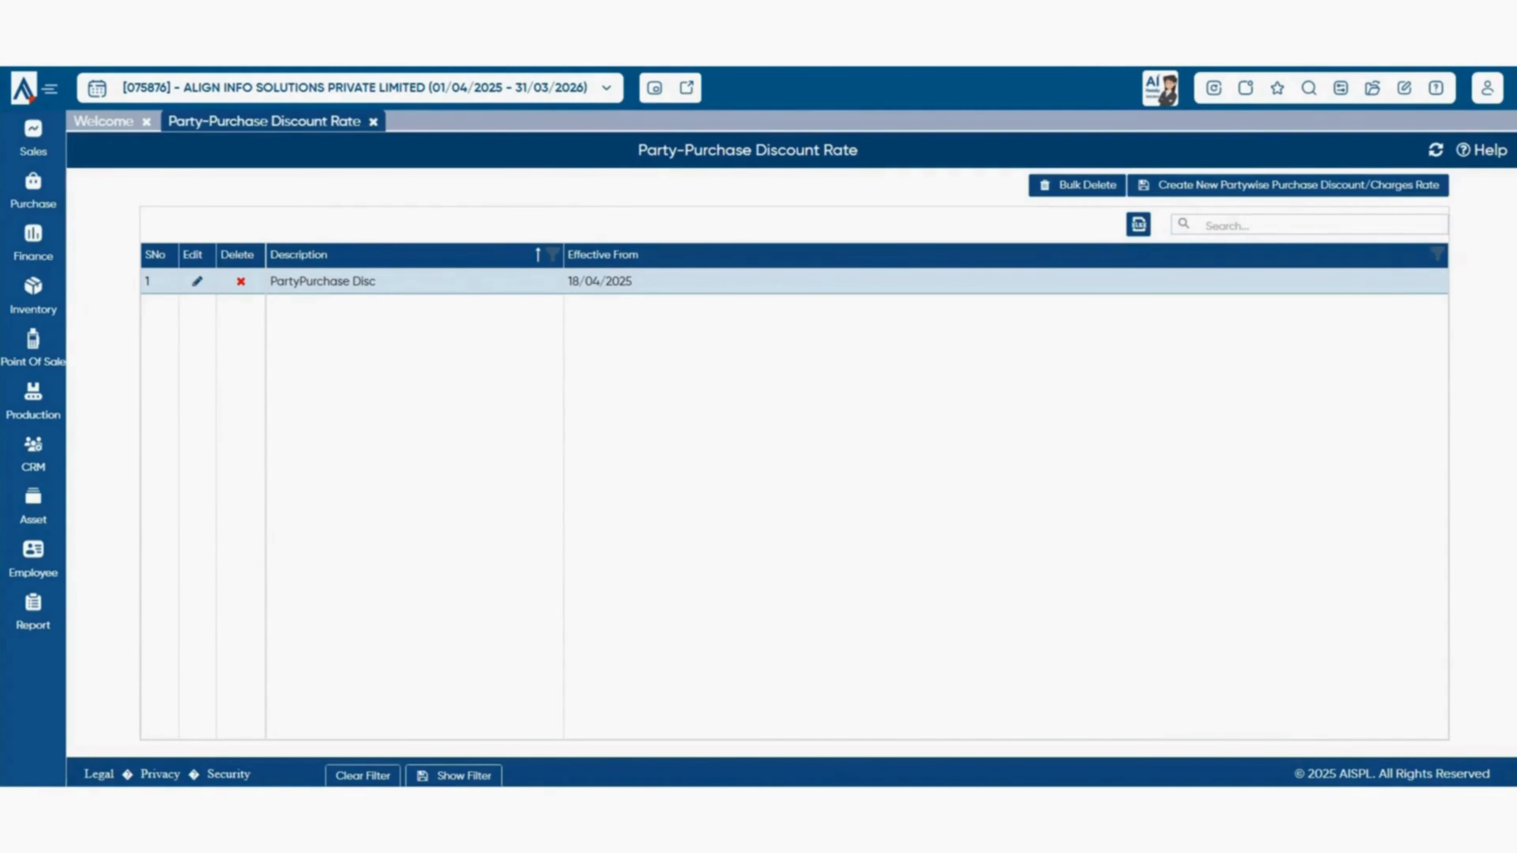
click(1226, 226)
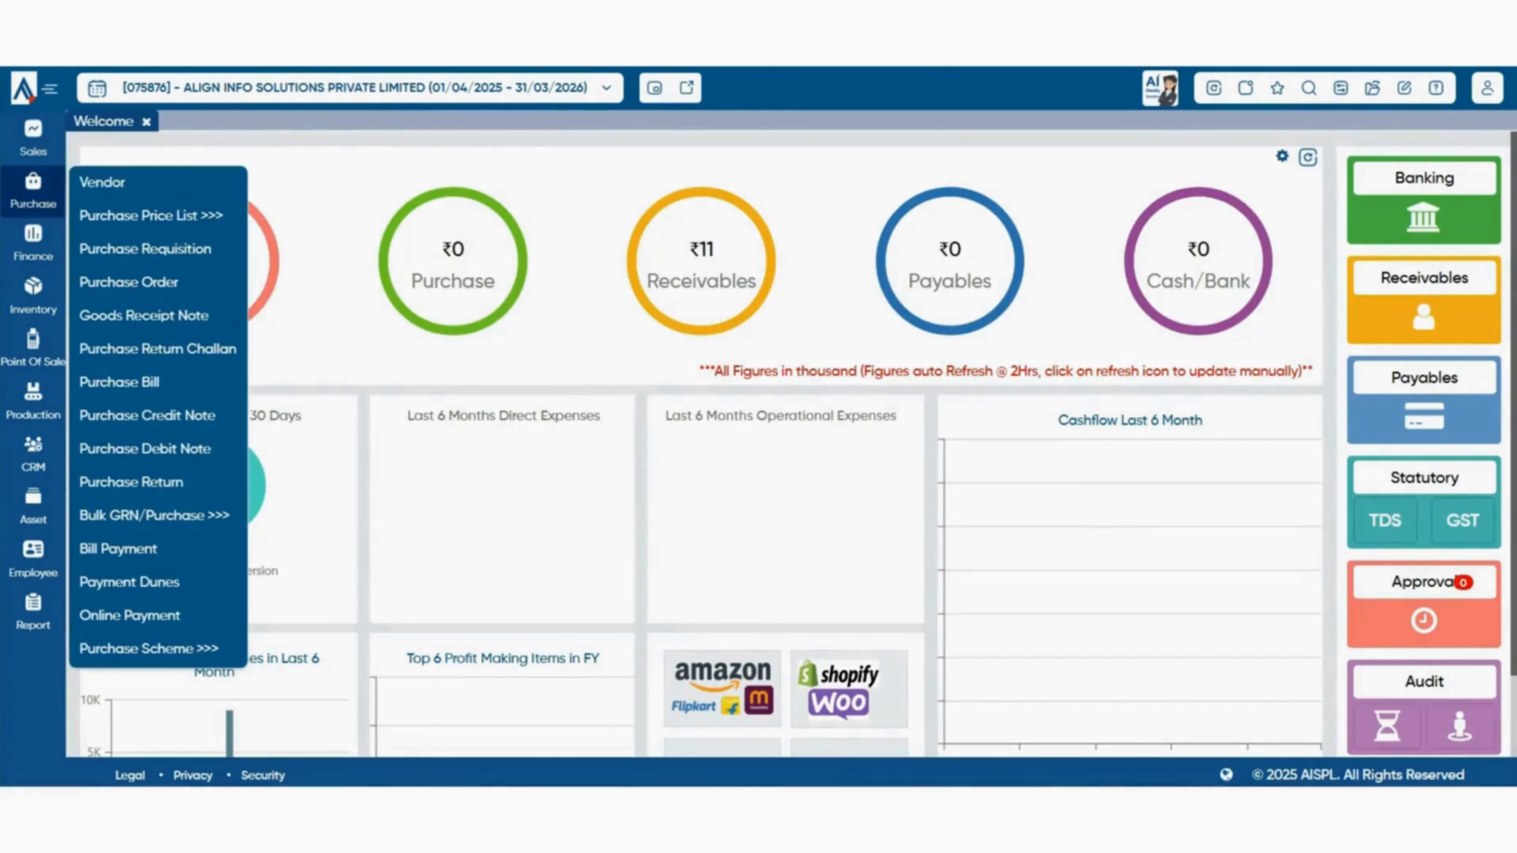
- Open Purchase Price List > Brandwise Purchase Charges and dismiss the empty new-rate form
mouse_move(157, 216)
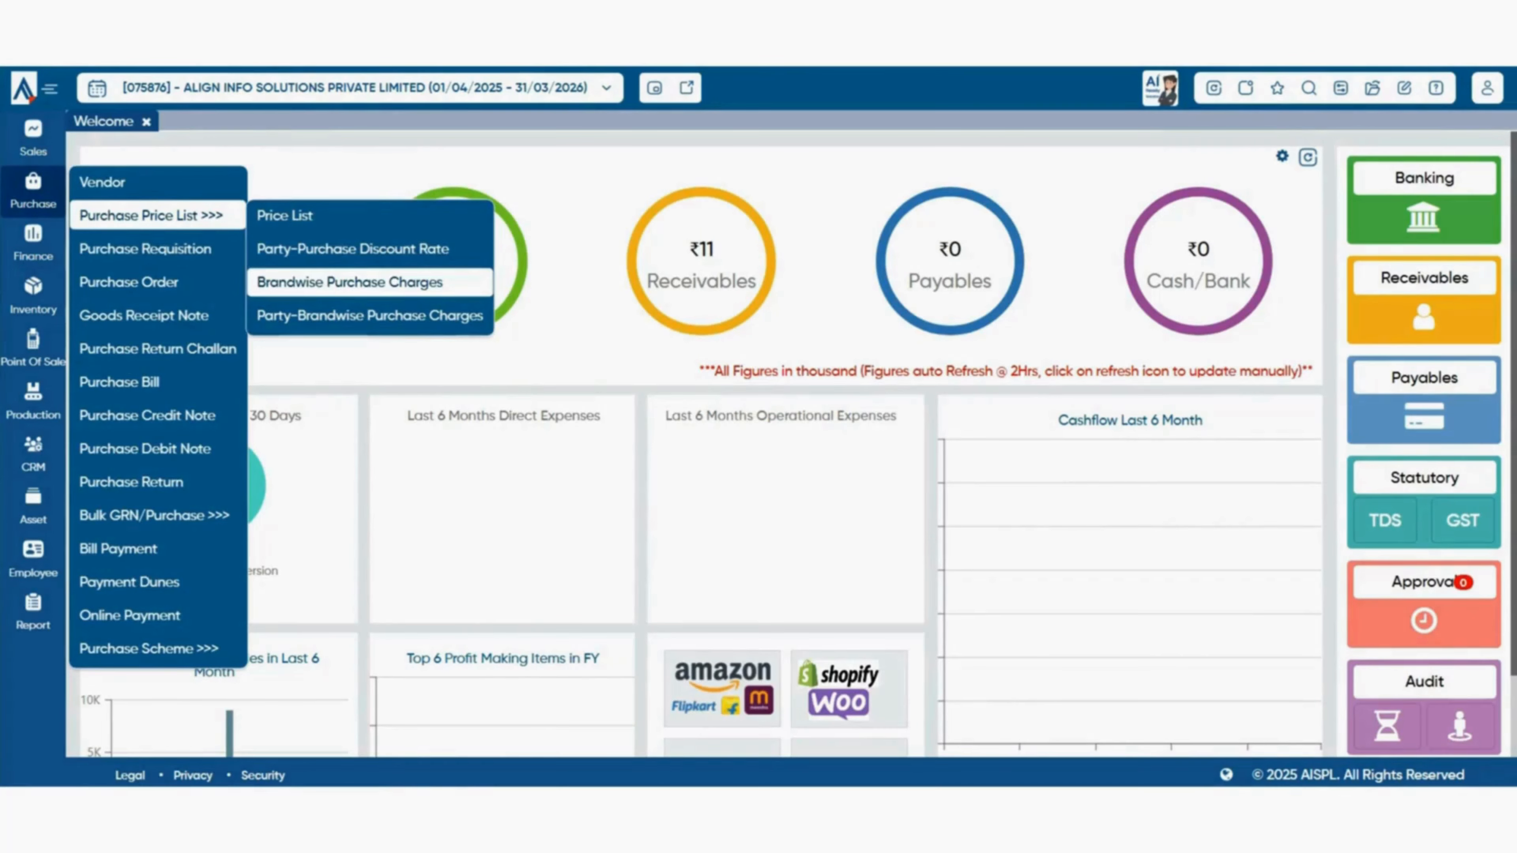
click(349, 282)
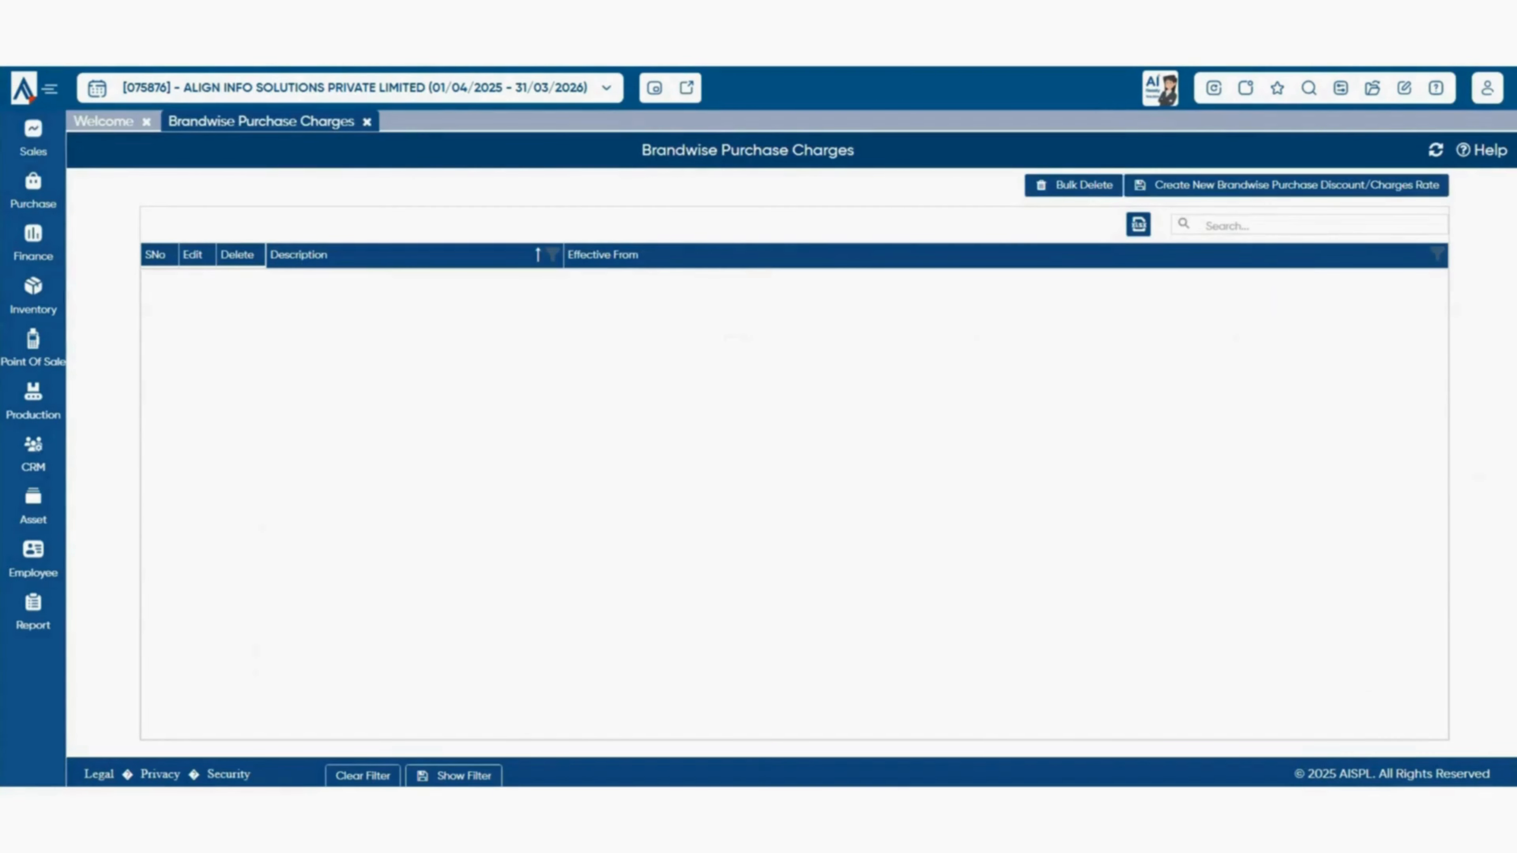
click(1286, 185)
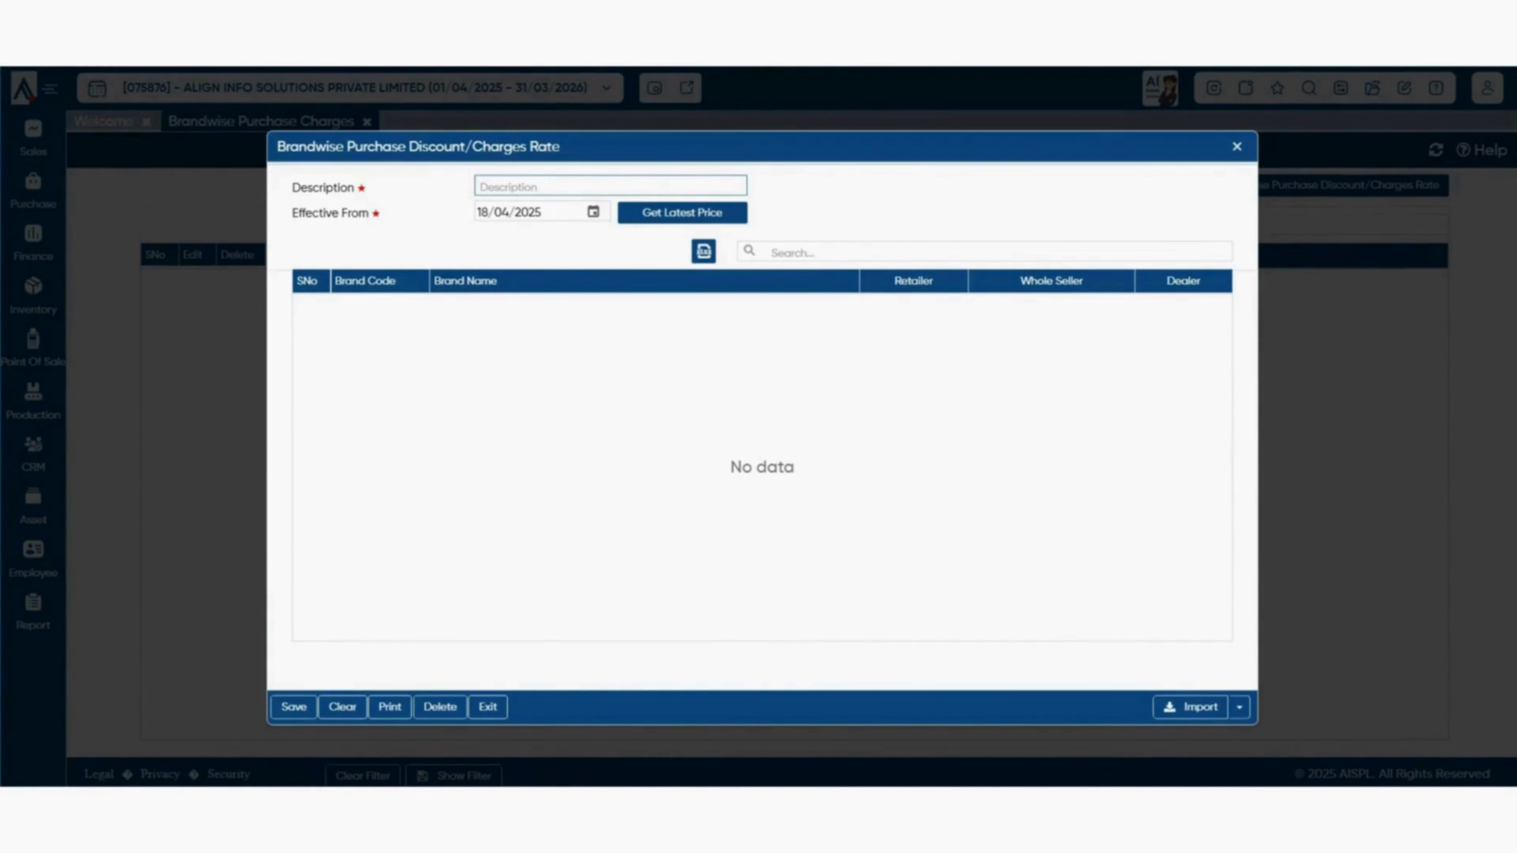
key(Escape)
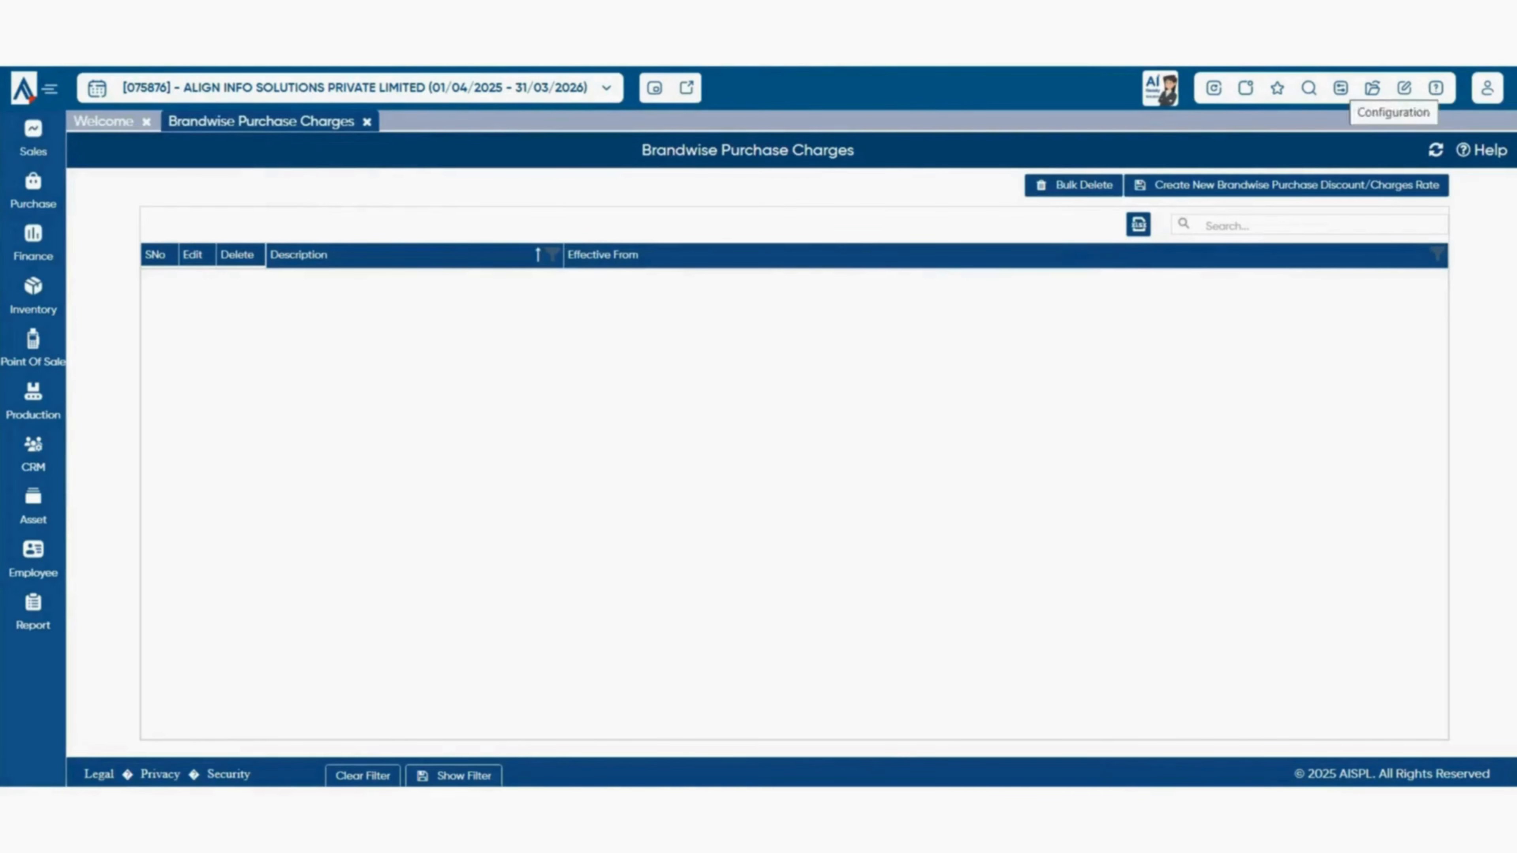
- Open the Purchase Setup preferences under Configuration > Company Setup
click(1404, 88)
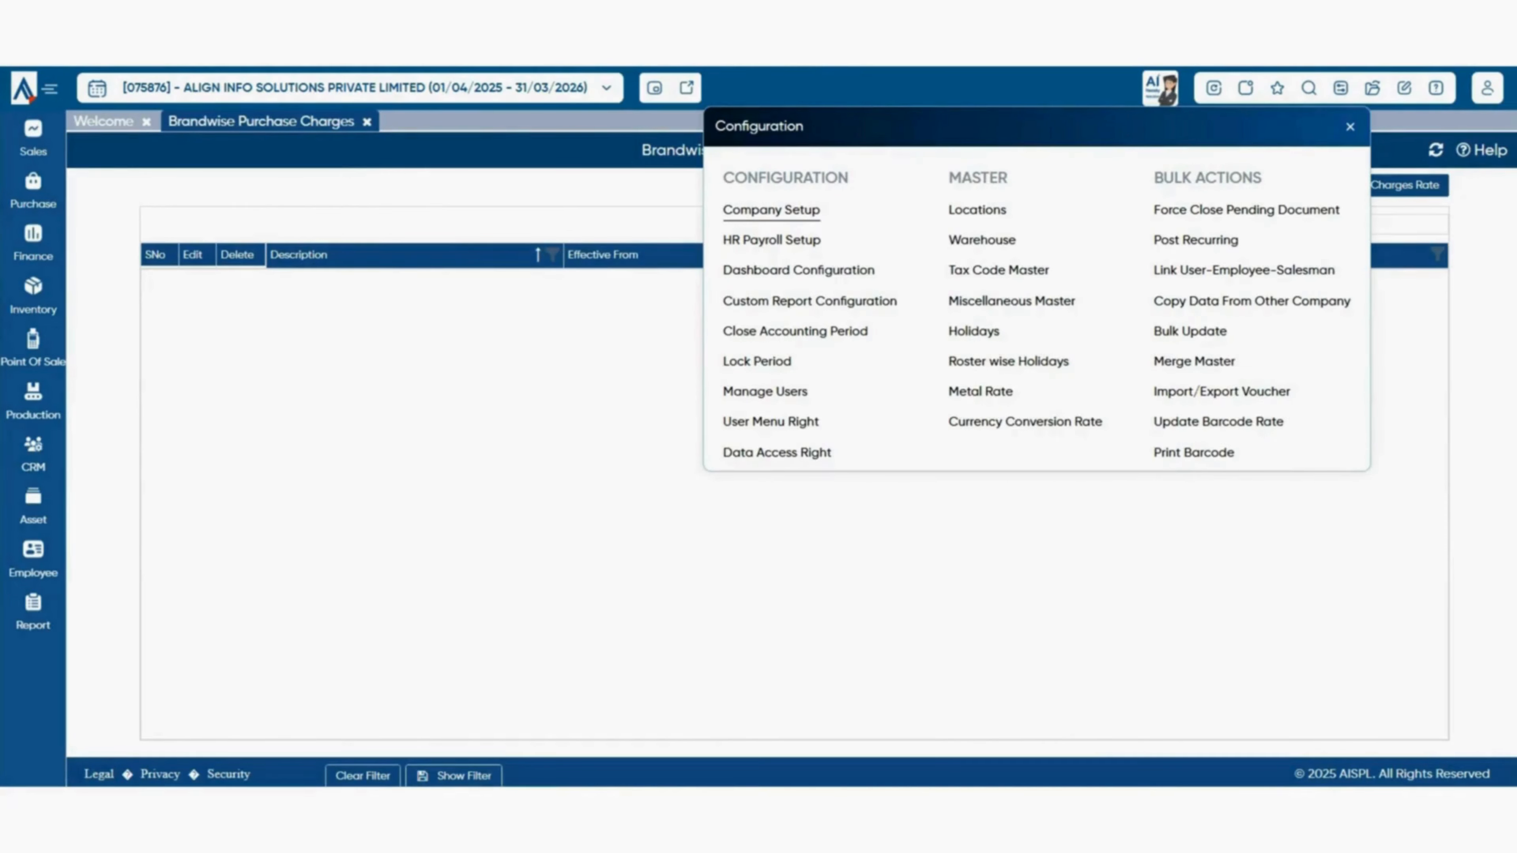
click(771, 209)
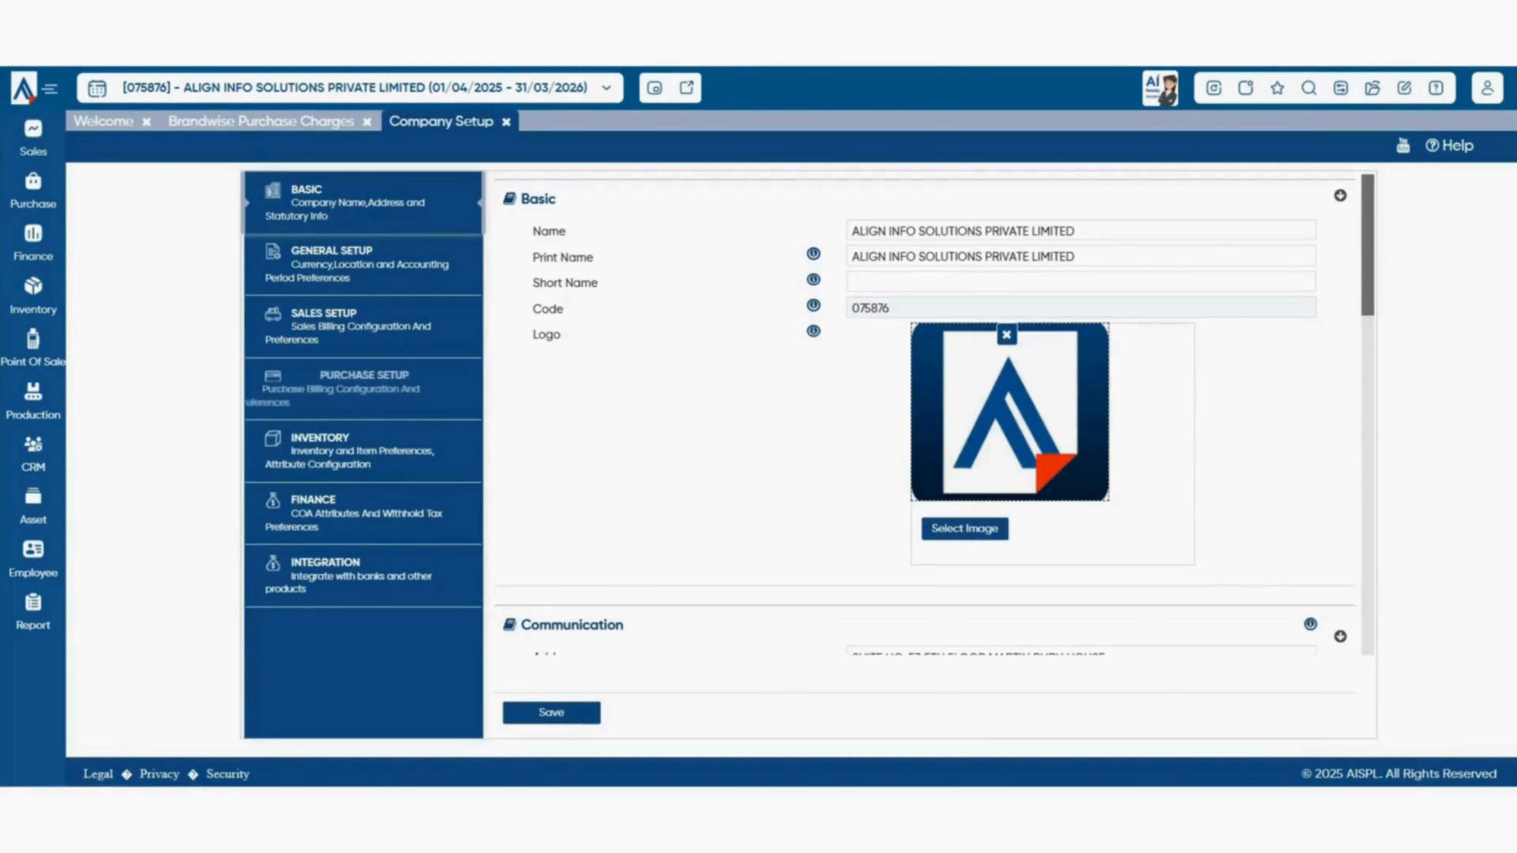
click(364, 389)
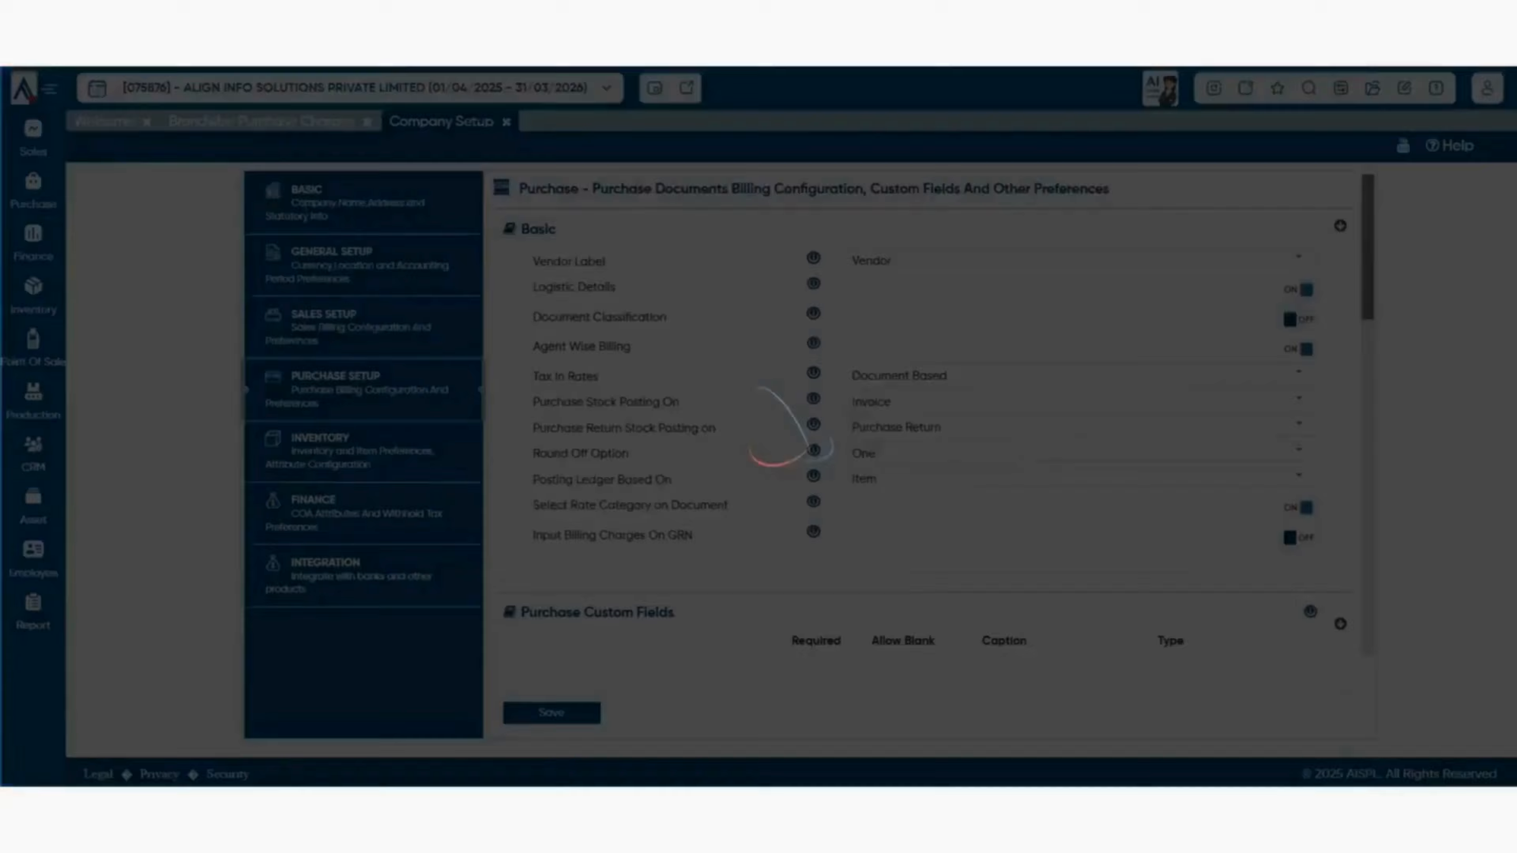
scroll(812, 427, down, 6)
scroll(812, 427, down, 10)
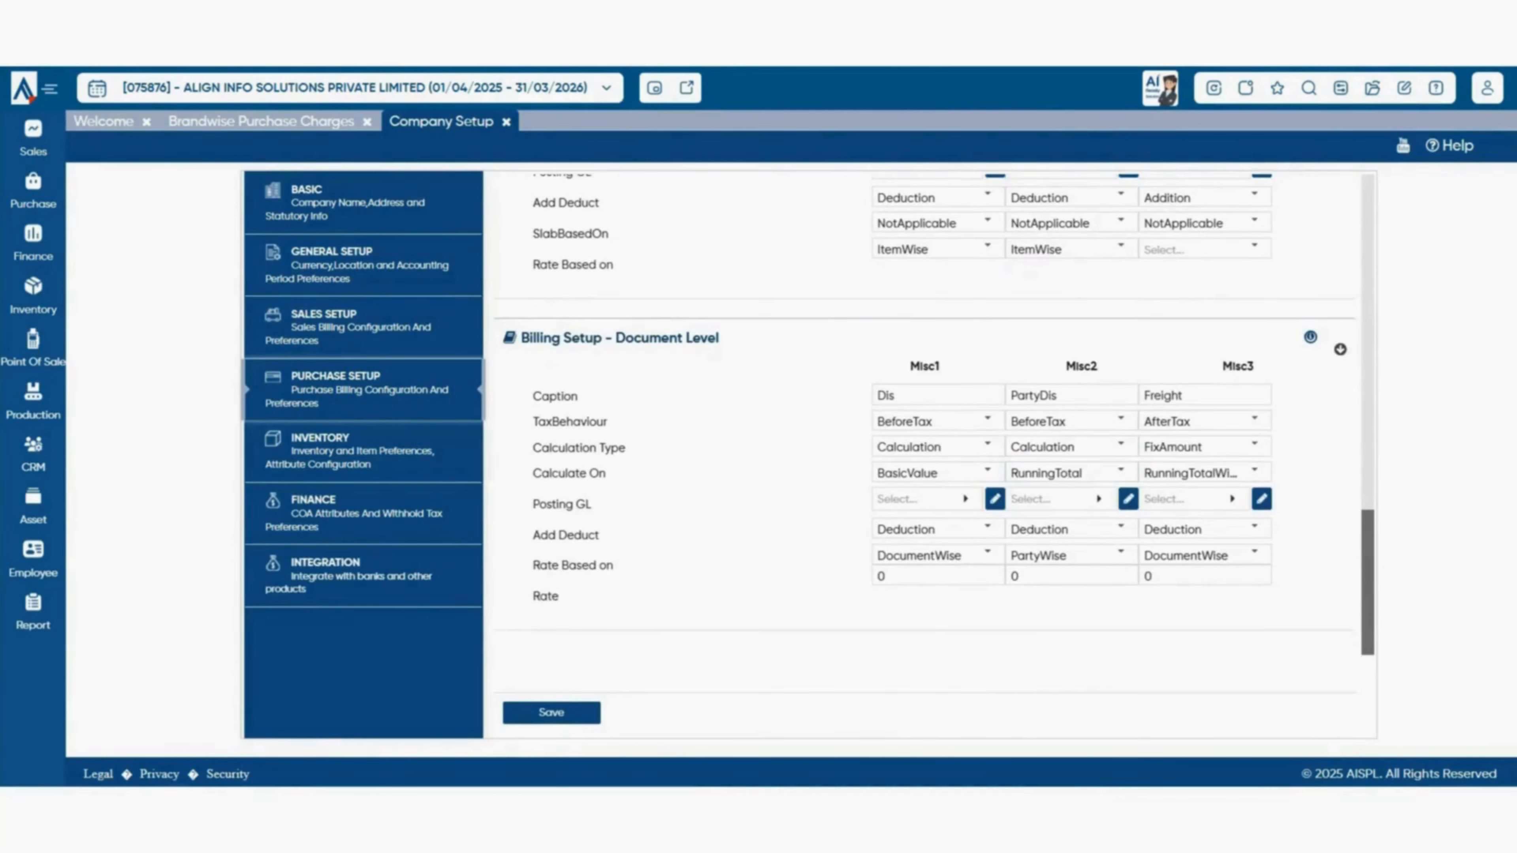
scroll(1254, 421, up, 3)
- Caption the item-level Misc3 charge 'Brandwise' with calculation type Calculation
click(1204, 261)
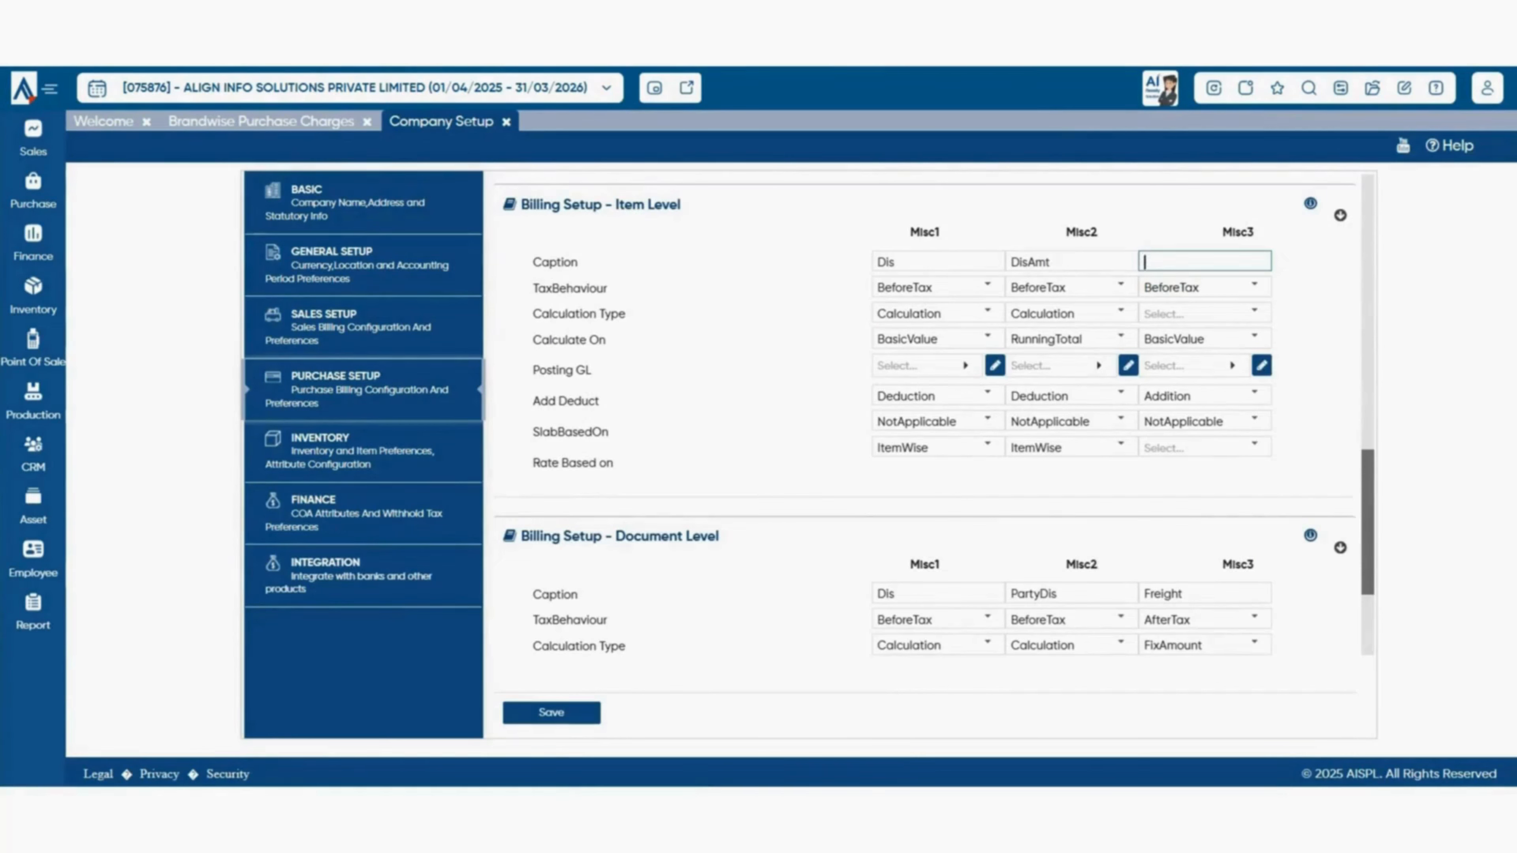
text(Brandwise)
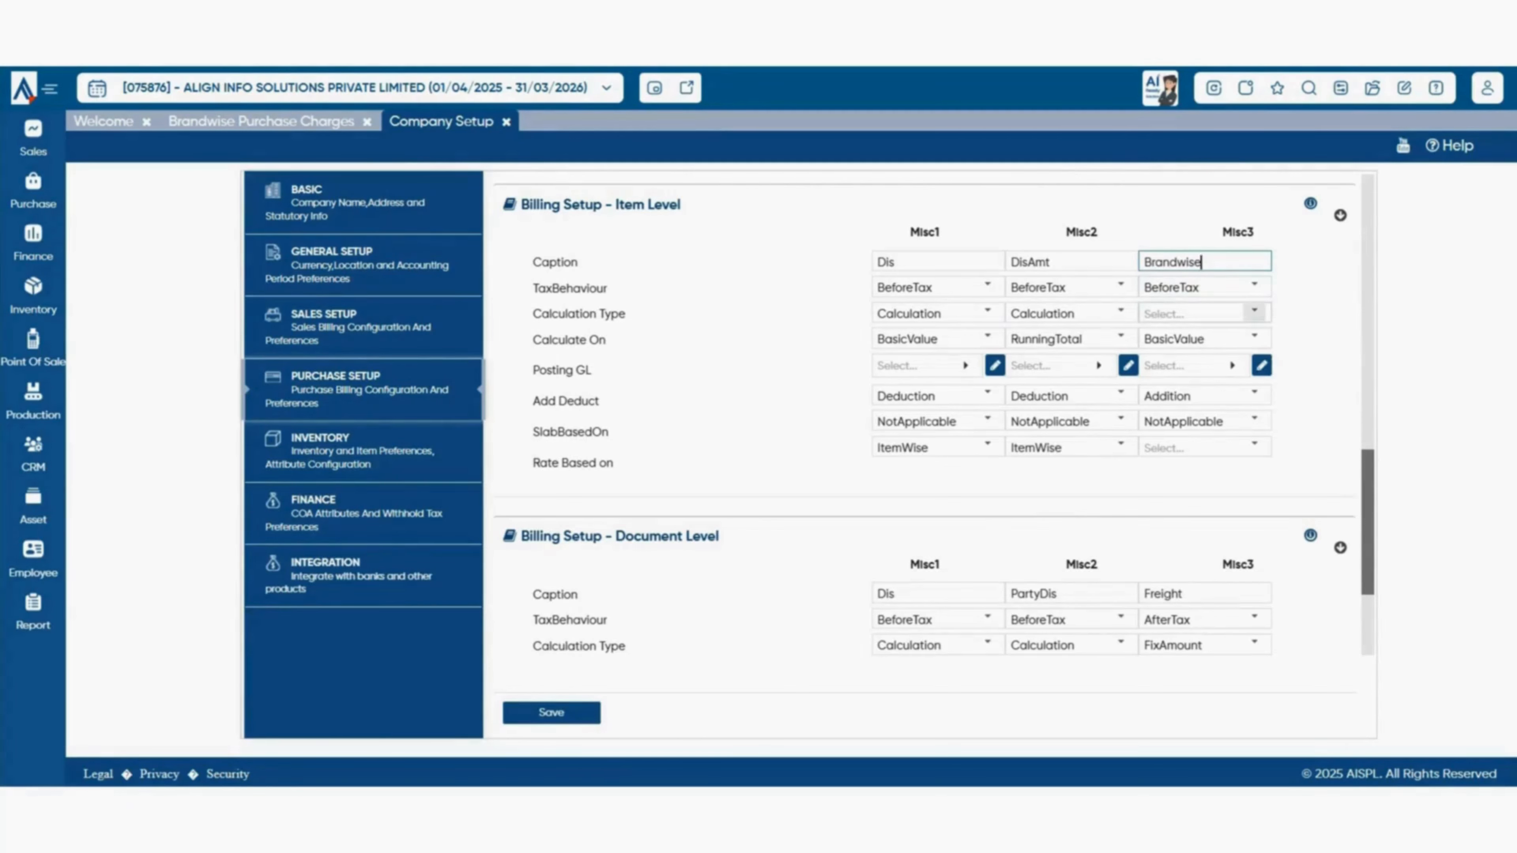
click(1255, 311)
click(1194, 366)
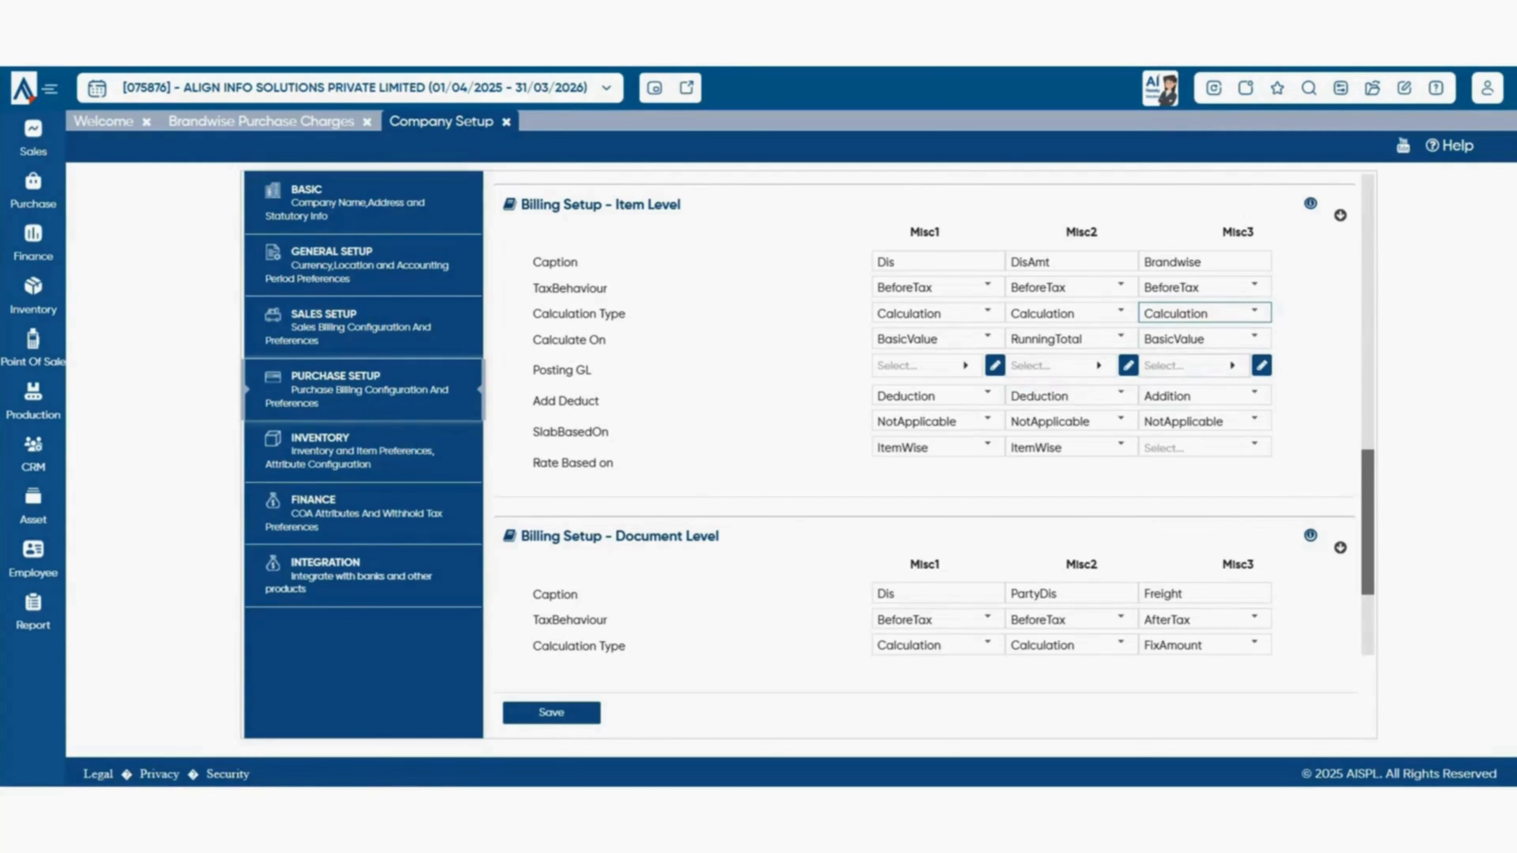
- Post Misc3 to Trade Discount as an Addition, base its rate on Brandwise, and close setup
click(1231, 366)
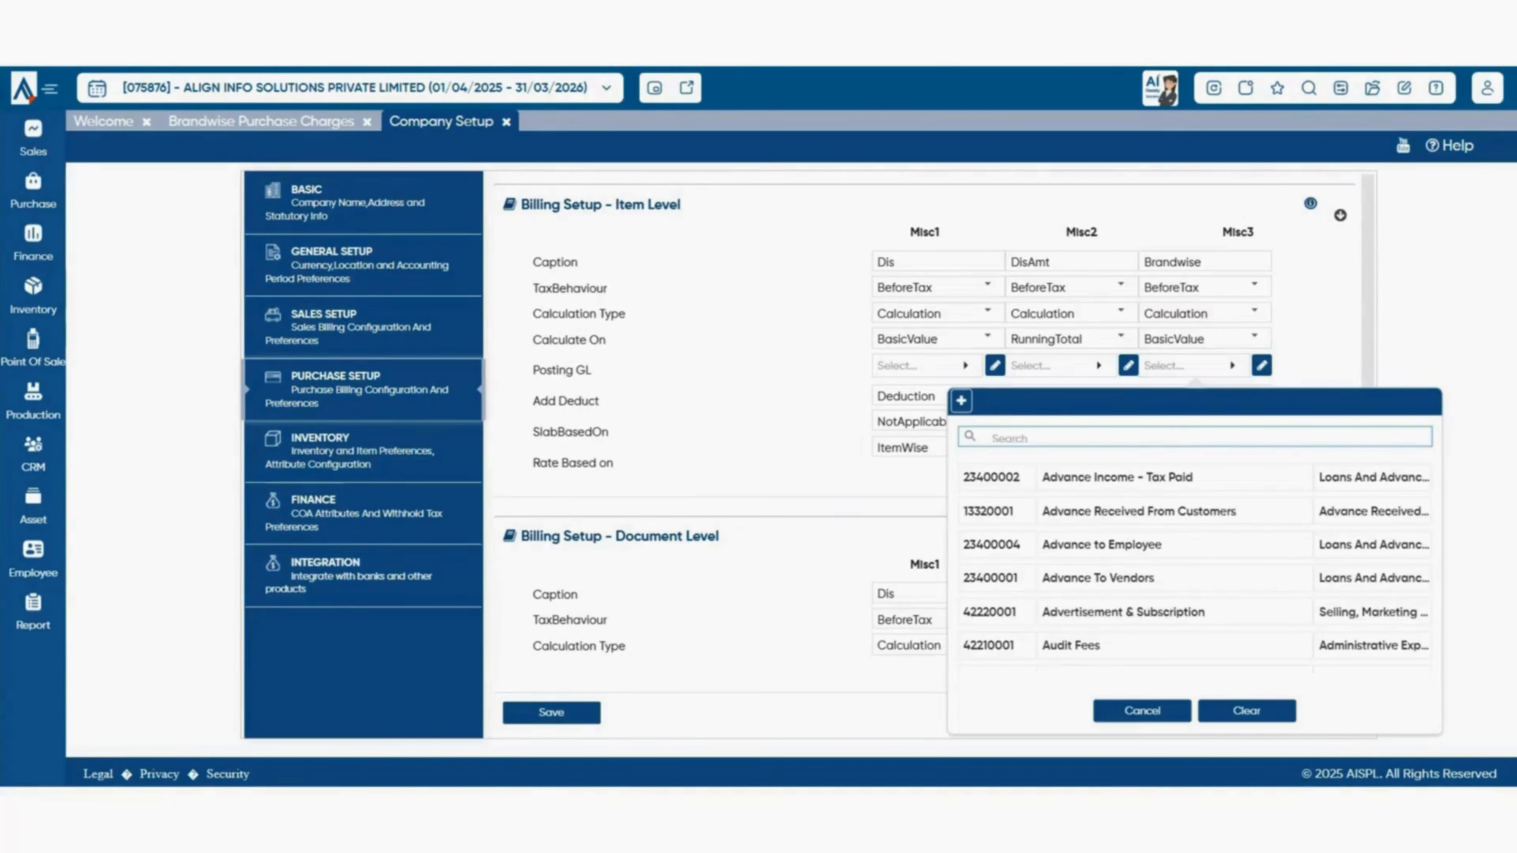
text(/dis)
key(BackSpace)
key(BackSpace)
key(BackSpace)
key(BackSpace)
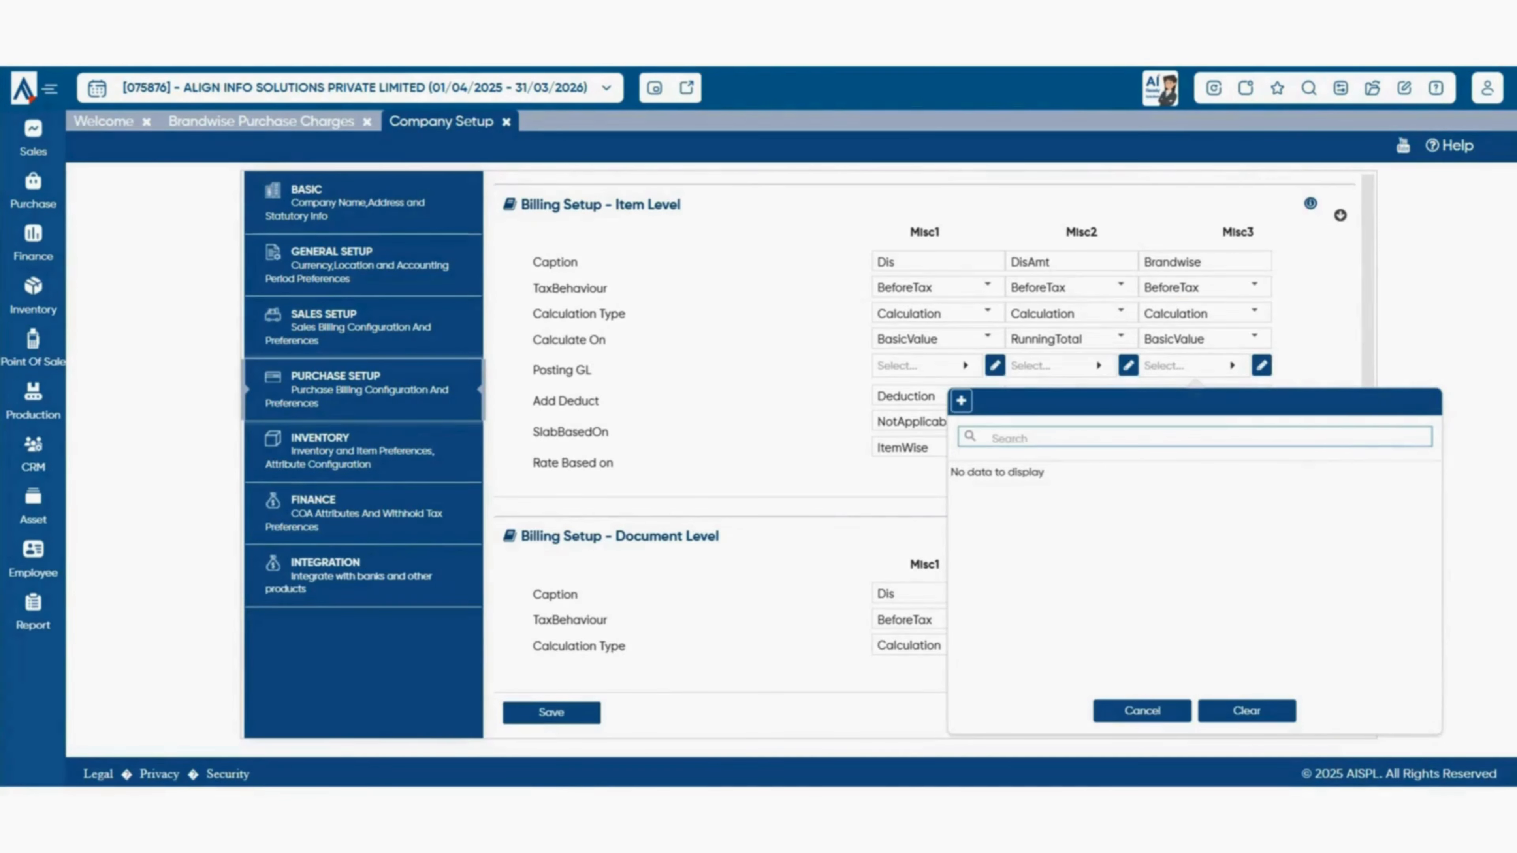
text(dis)
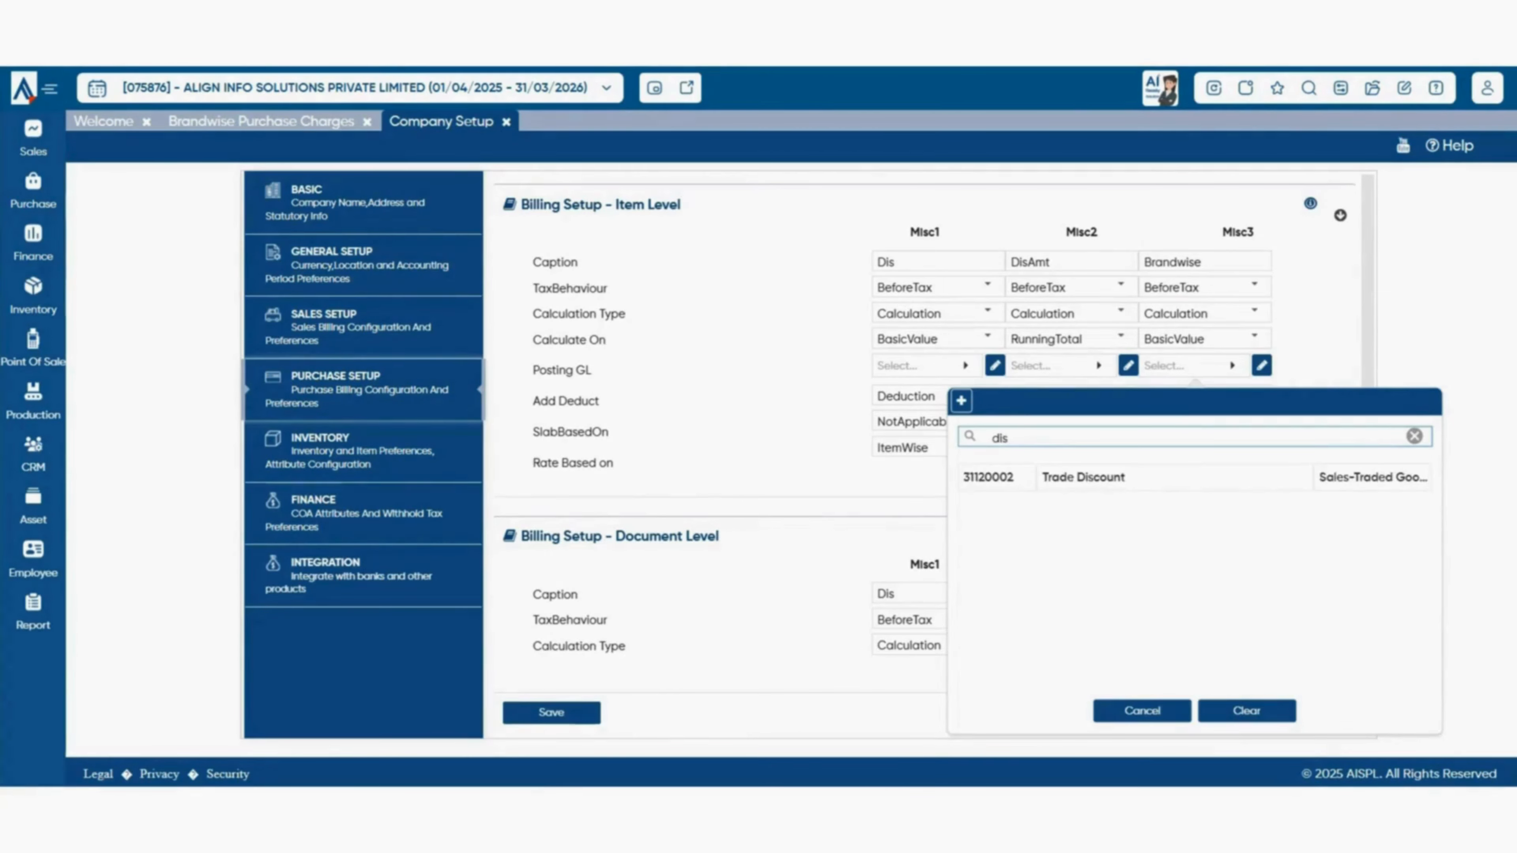
click(1082, 478)
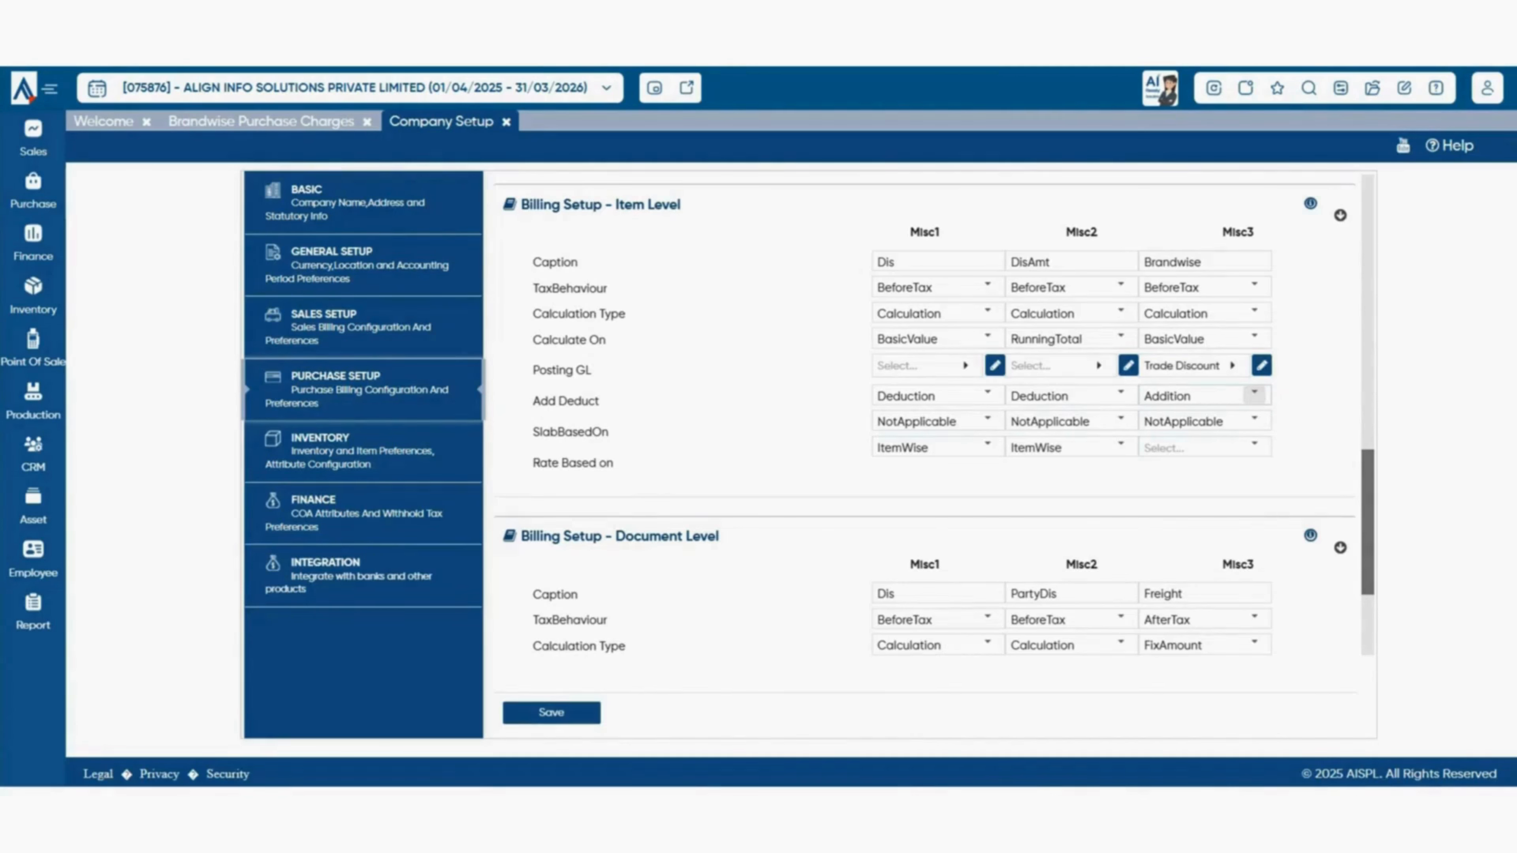
click(1254, 393)
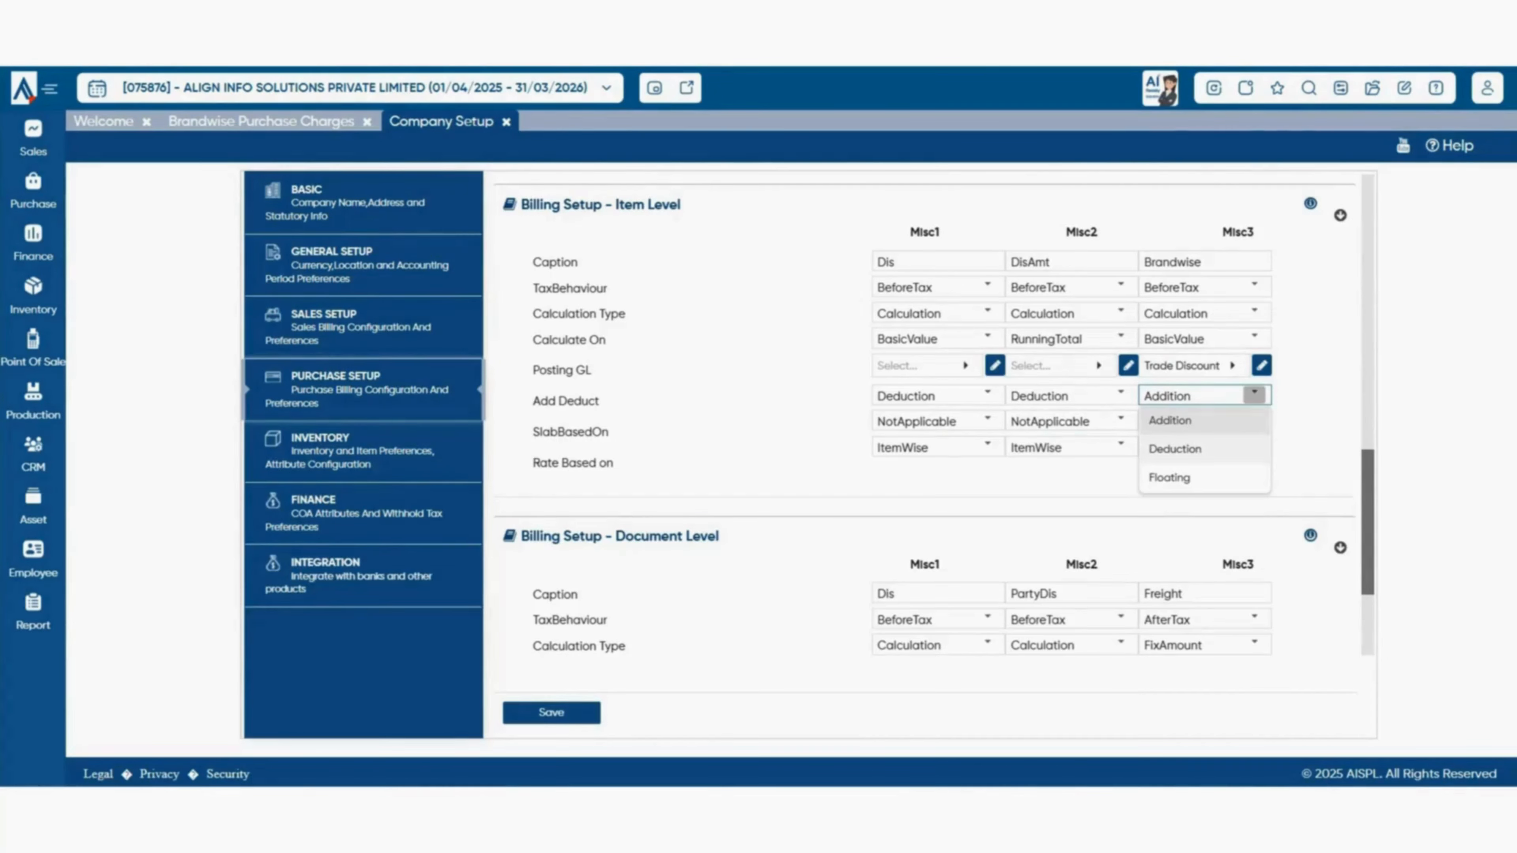
click(1255, 445)
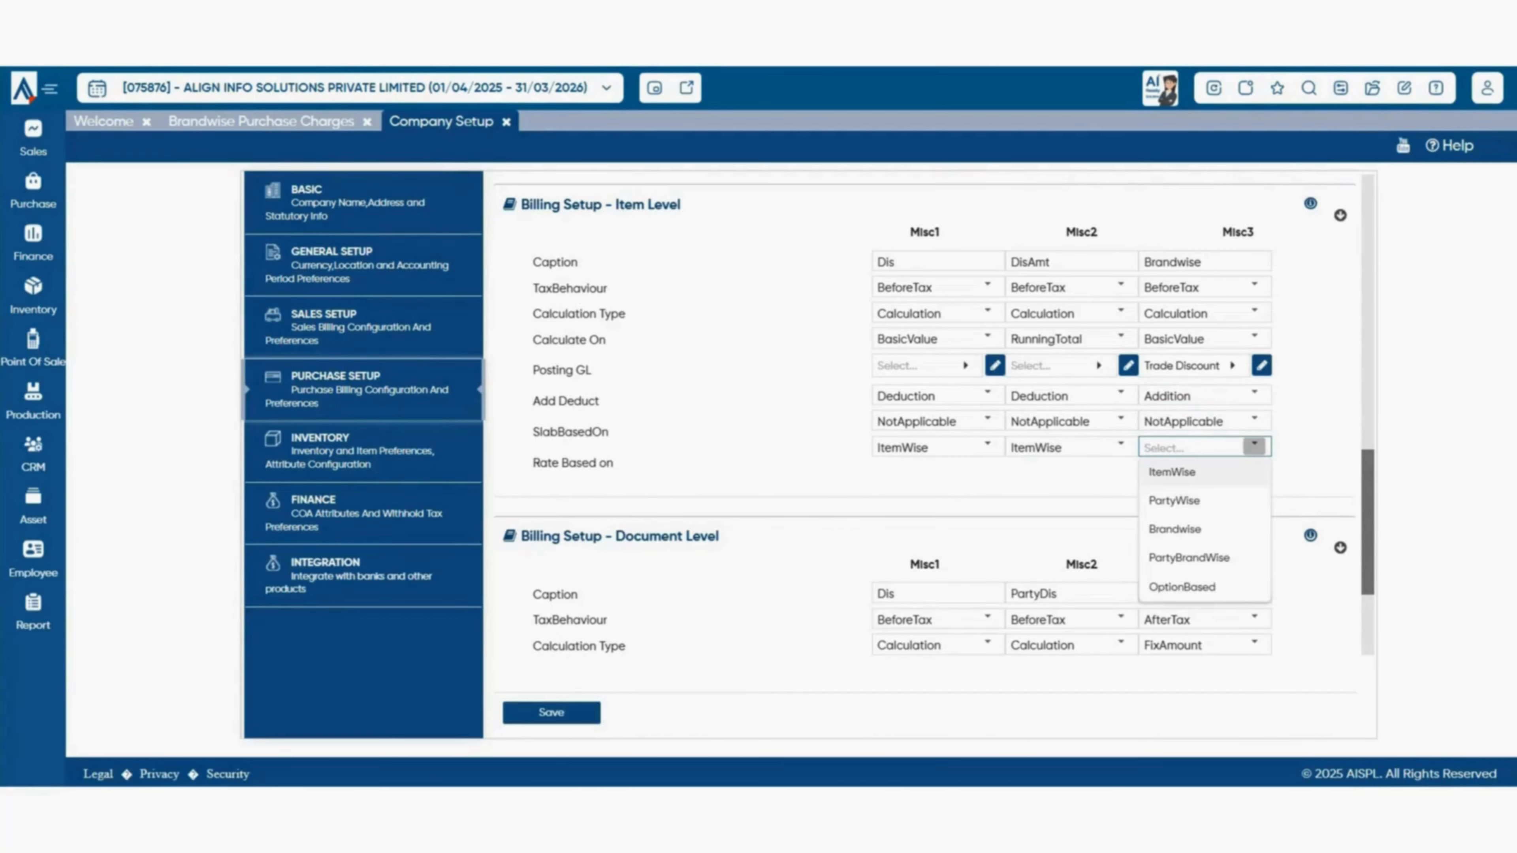
click(1175, 528)
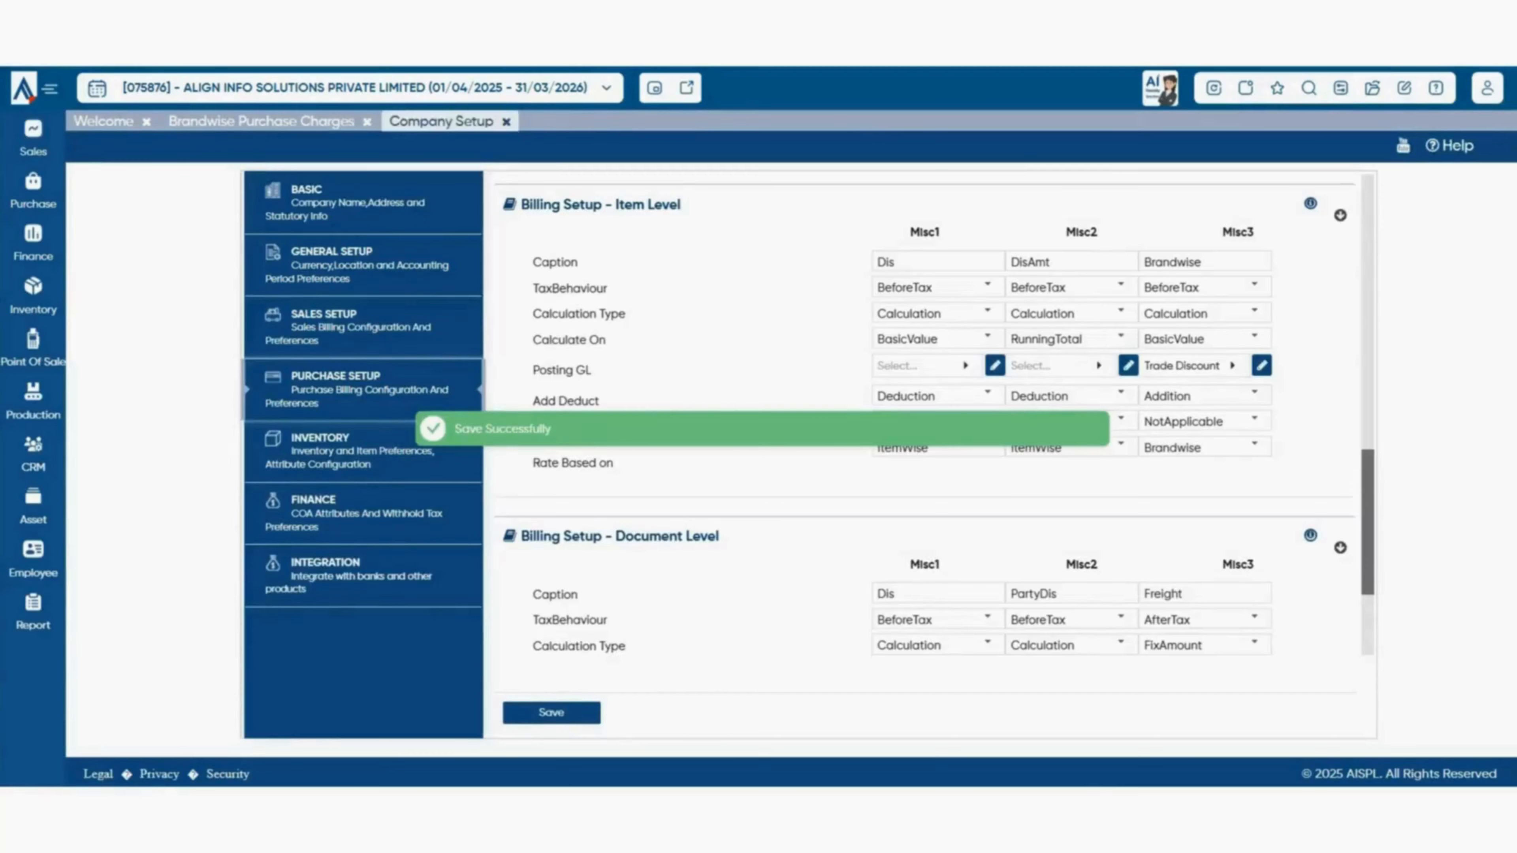
click(507, 122)
- Close all open pages and reopen Brandwise Purchase Charges
click(1214, 88)
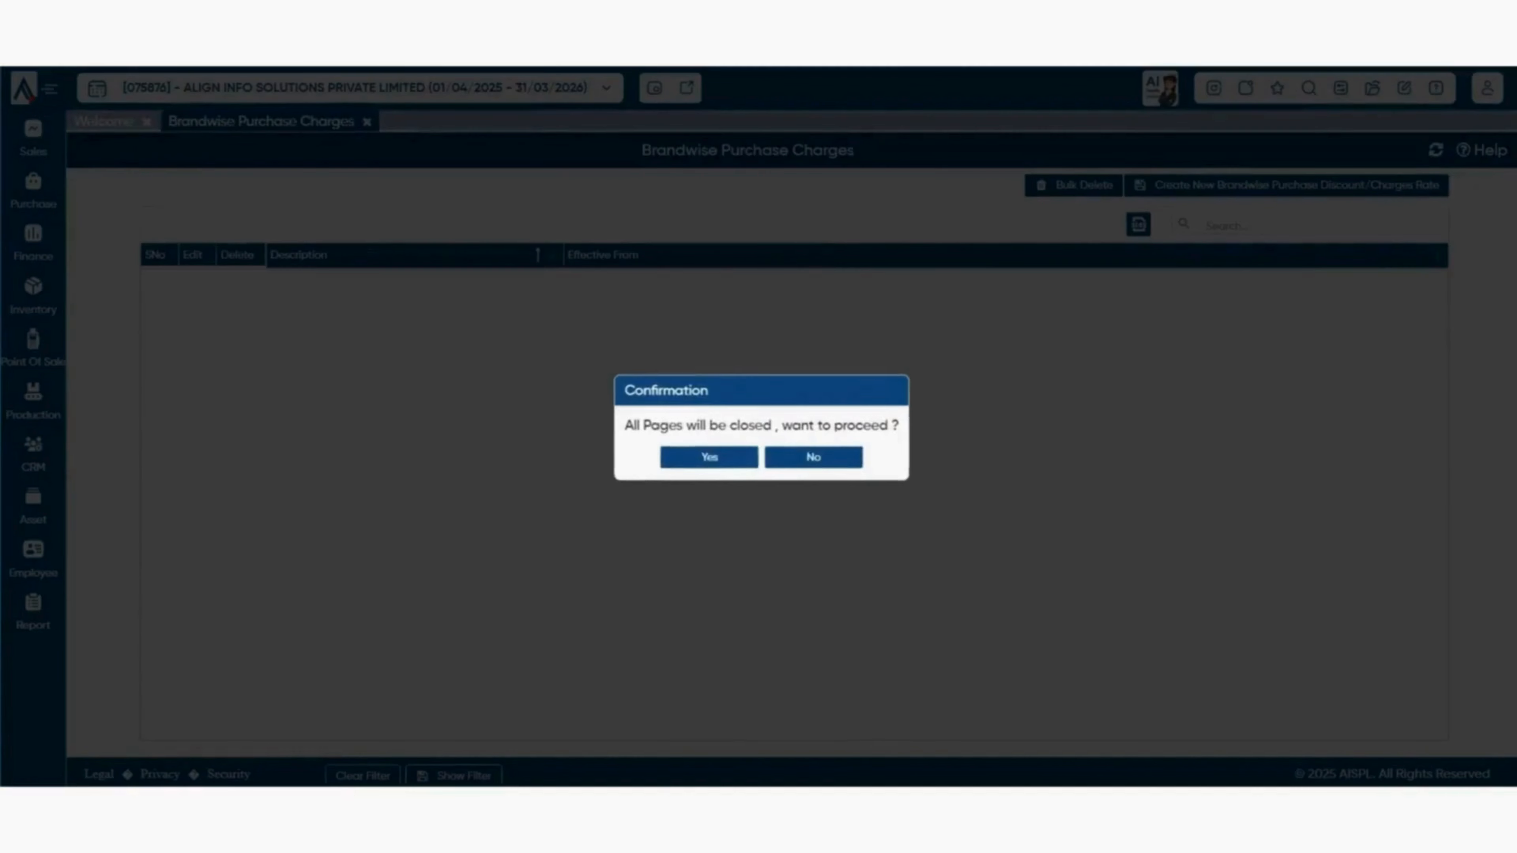
click(709, 458)
click(33, 191)
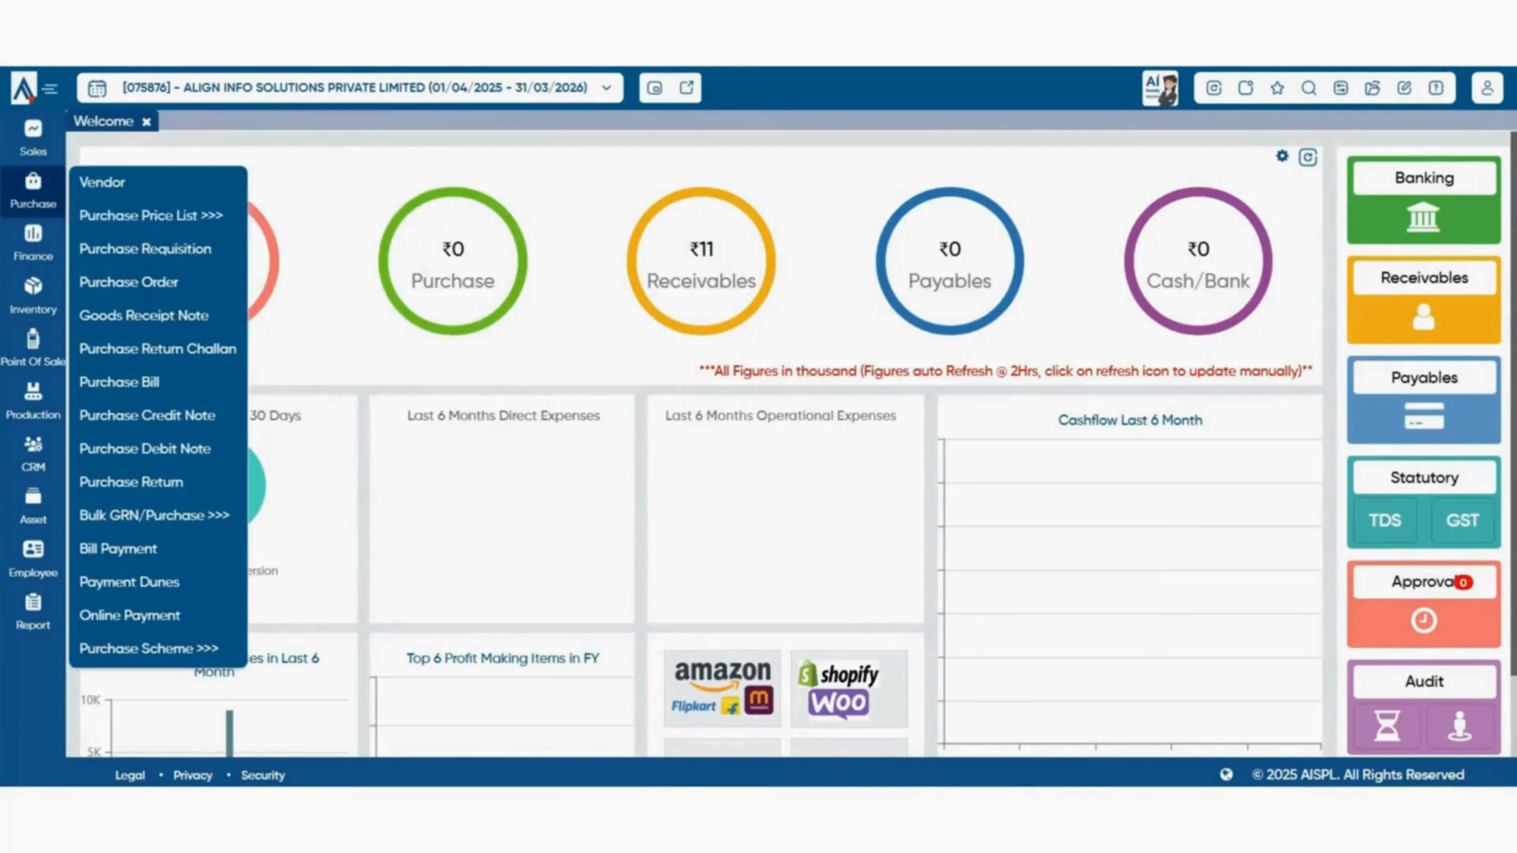
click(370, 281)
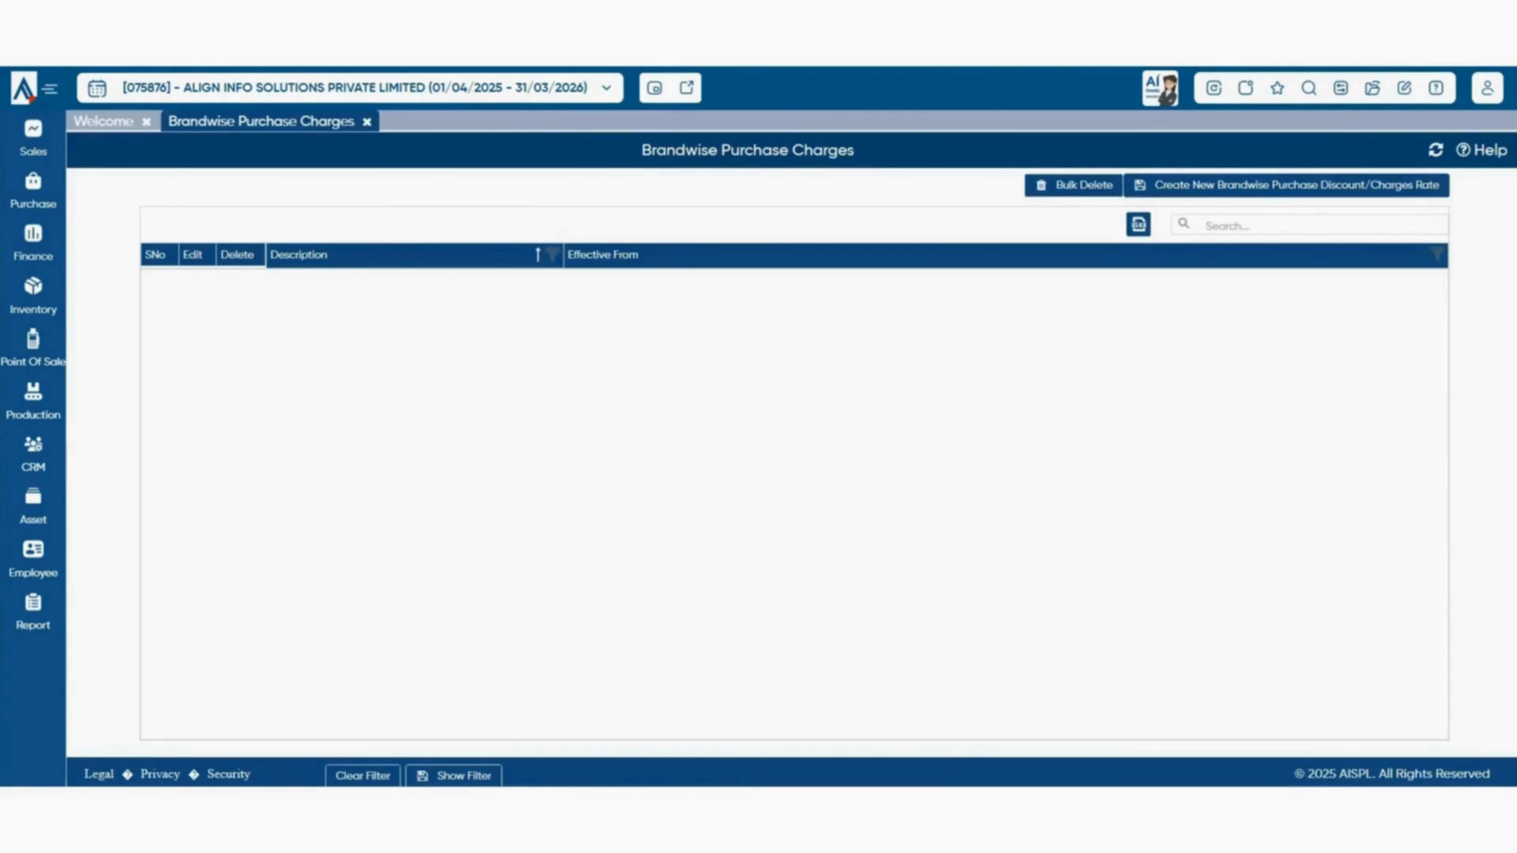
- Inspect the Default brand's Retailer rate in a new rate form, then exit without saving
click(1287, 185)
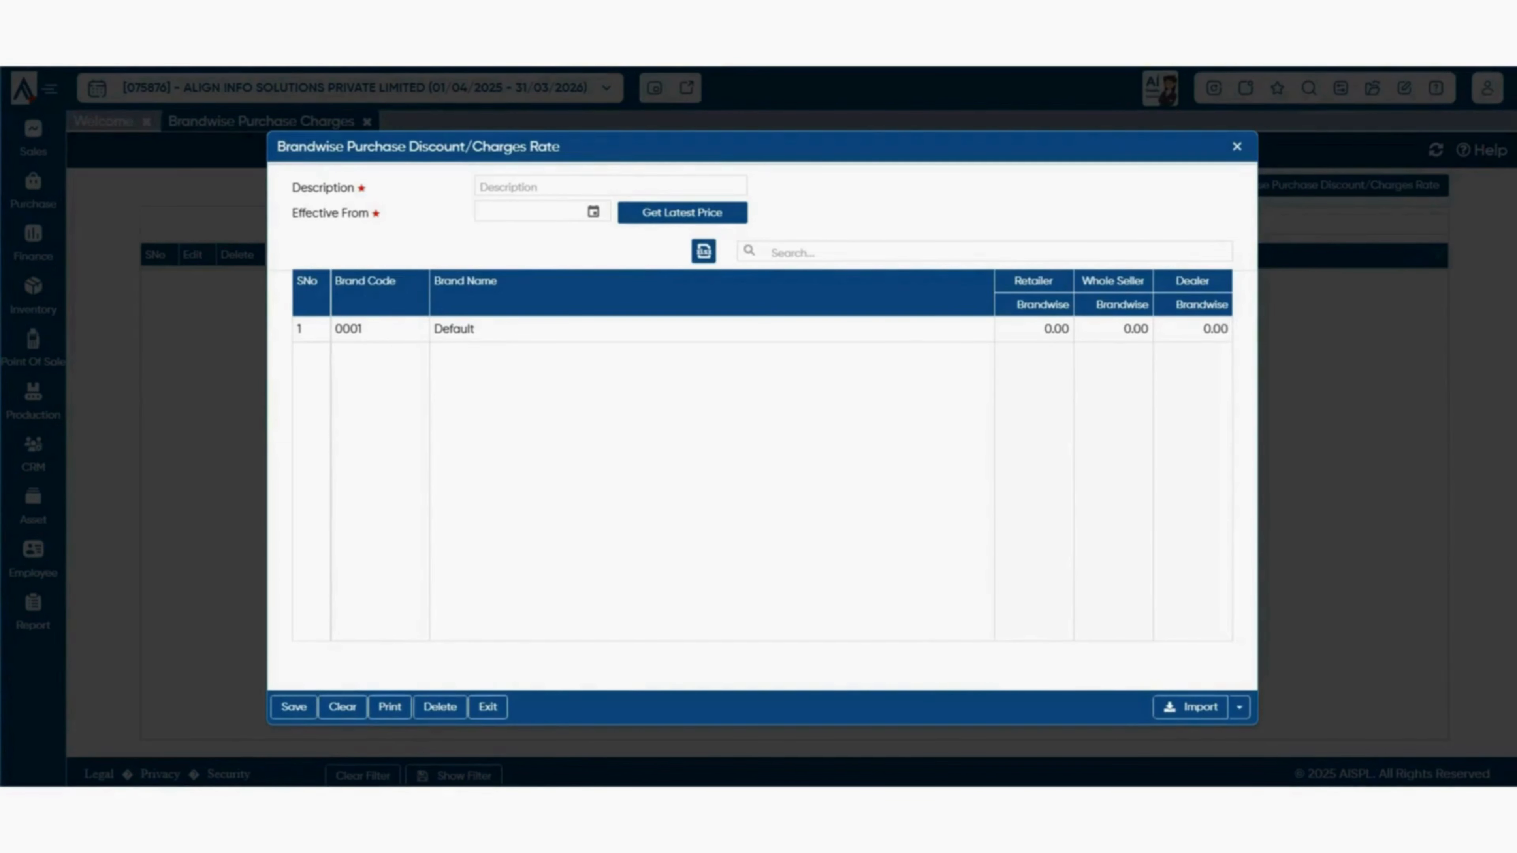
click(1034, 329)
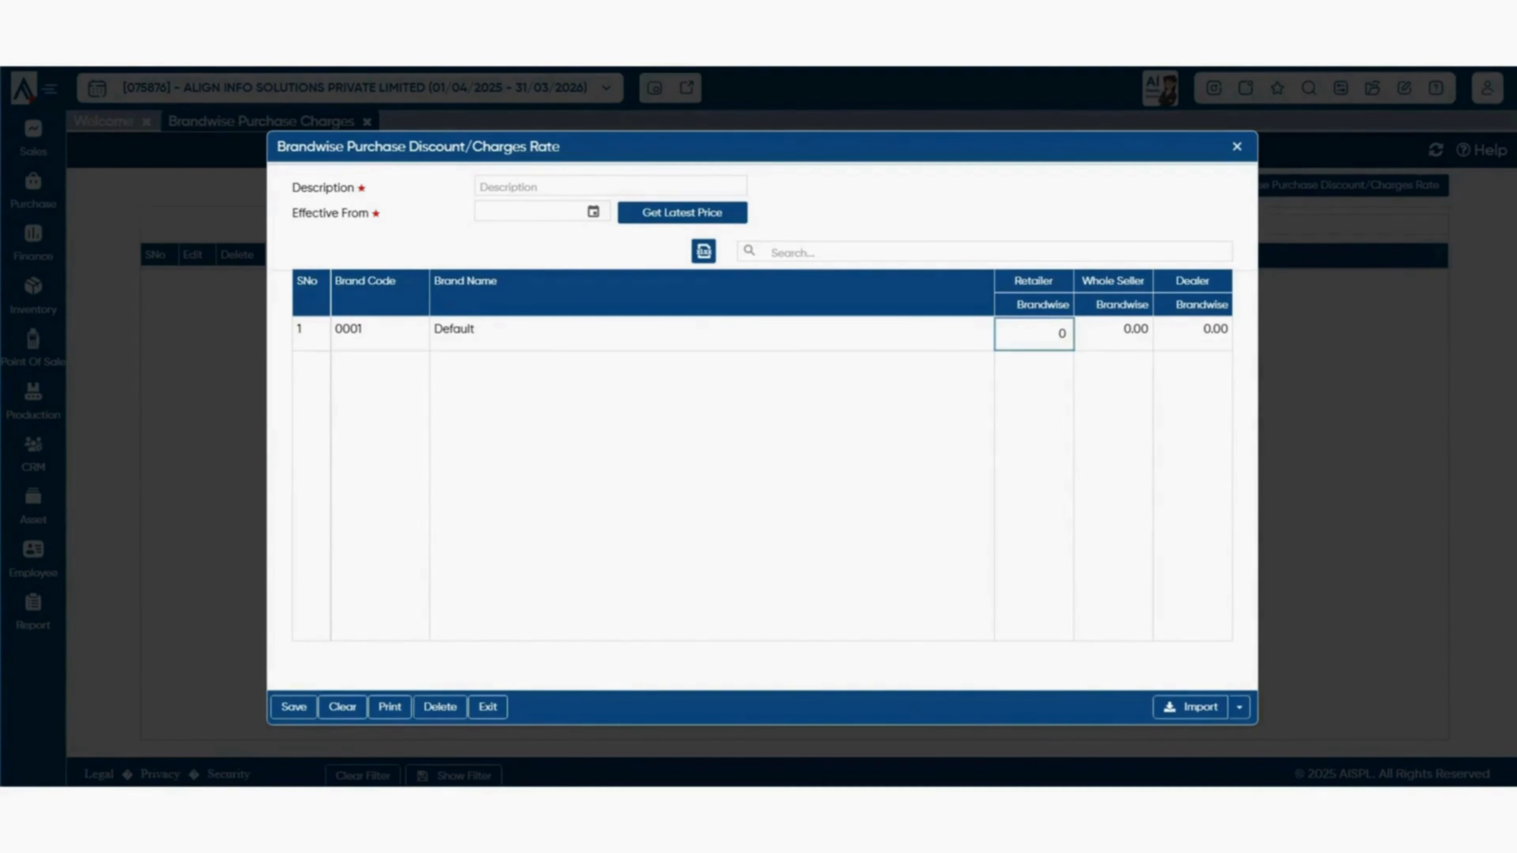
double_click(1062, 333)
click(1237, 146)
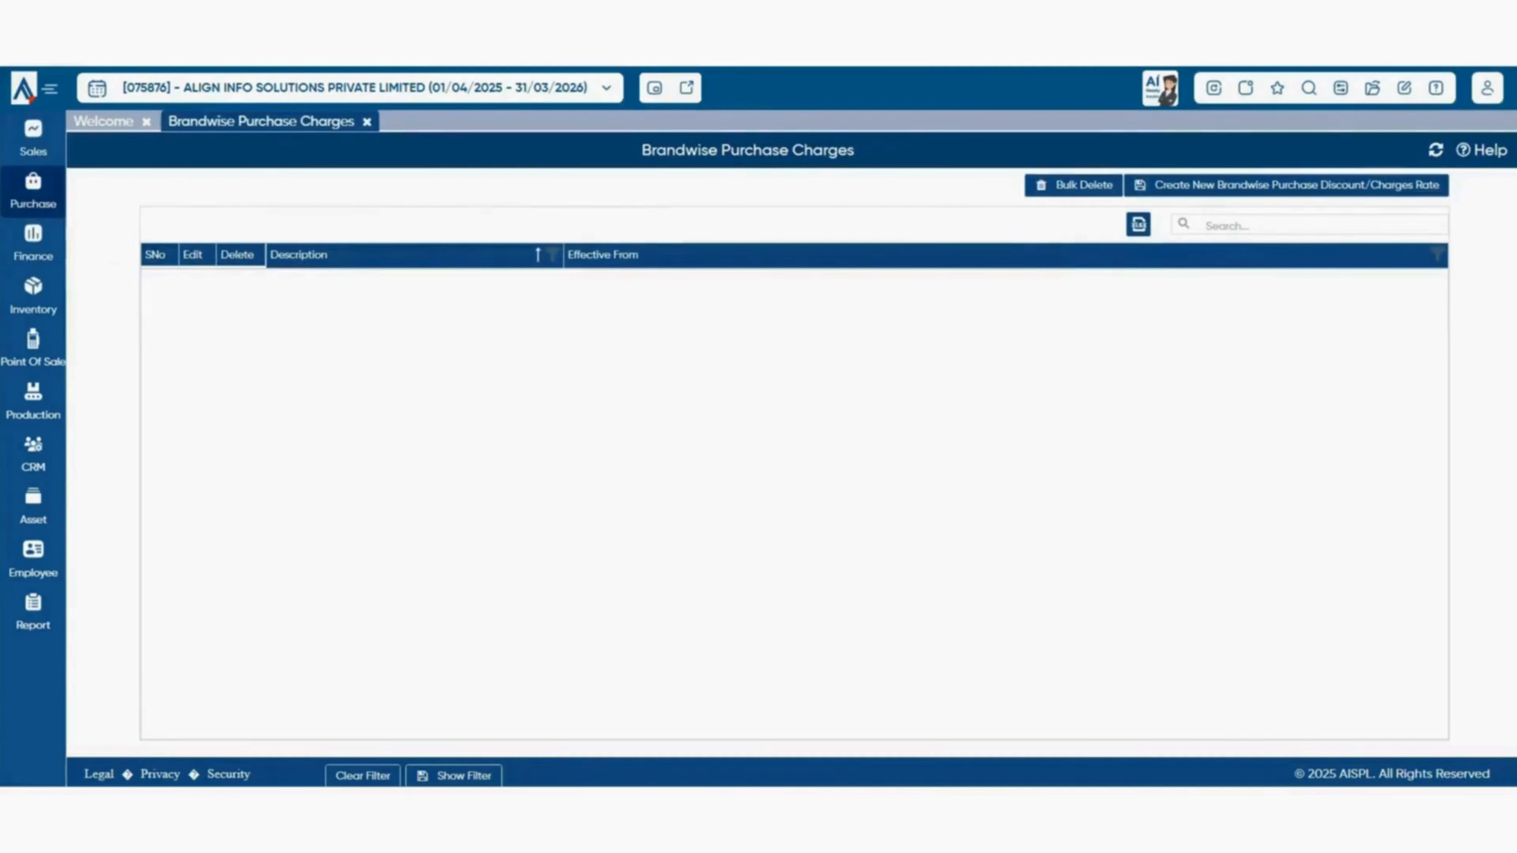
click(33, 191)
- Open Party-Brandwise Purchase Charges, dismiss its empty new-rate form, and show Configuration options
mouse_move(151, 216)
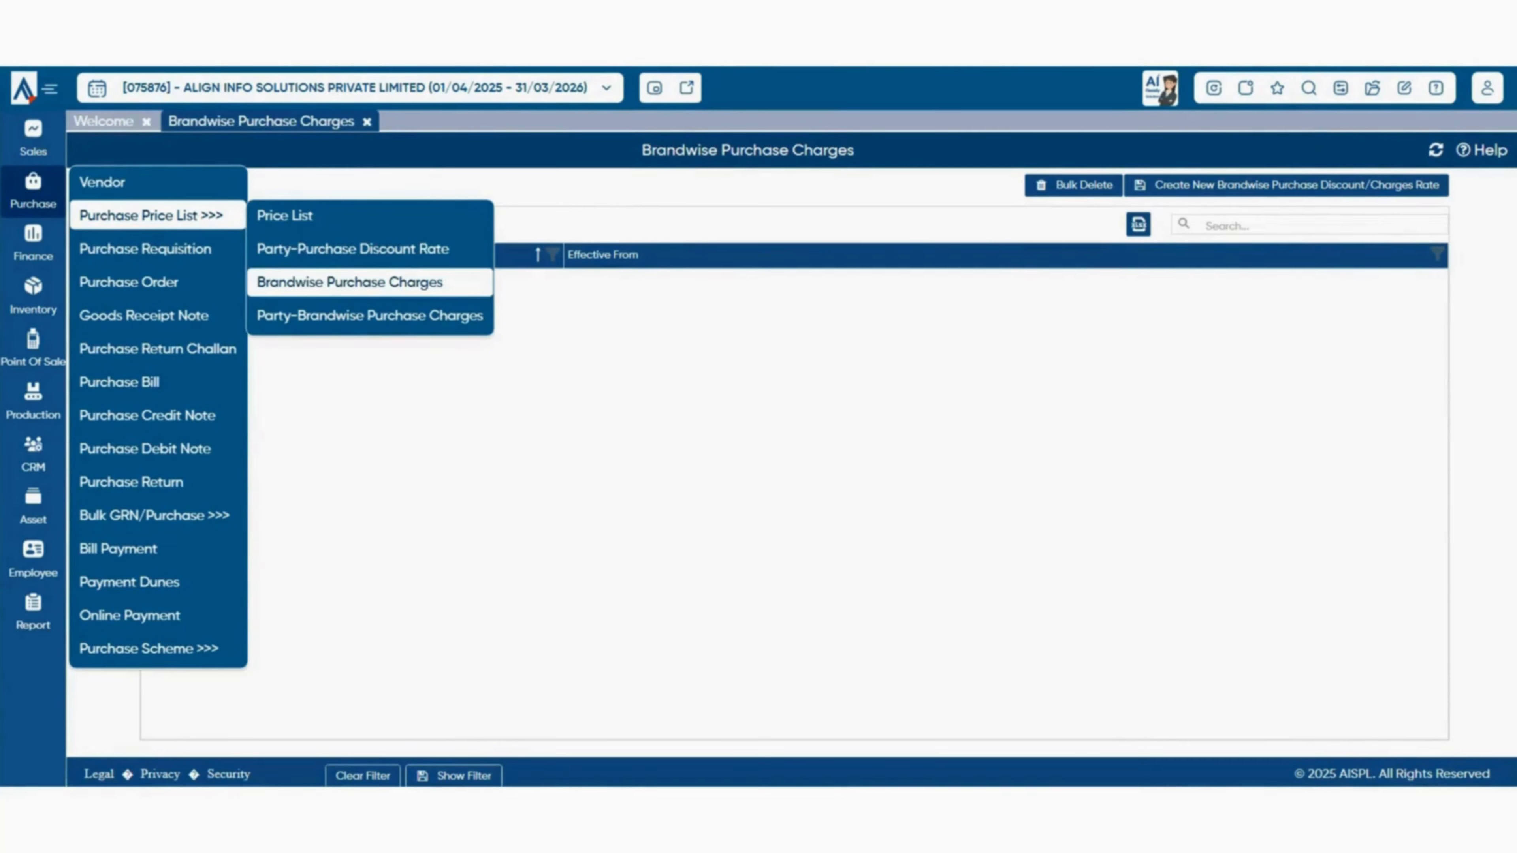
click(370, 315)
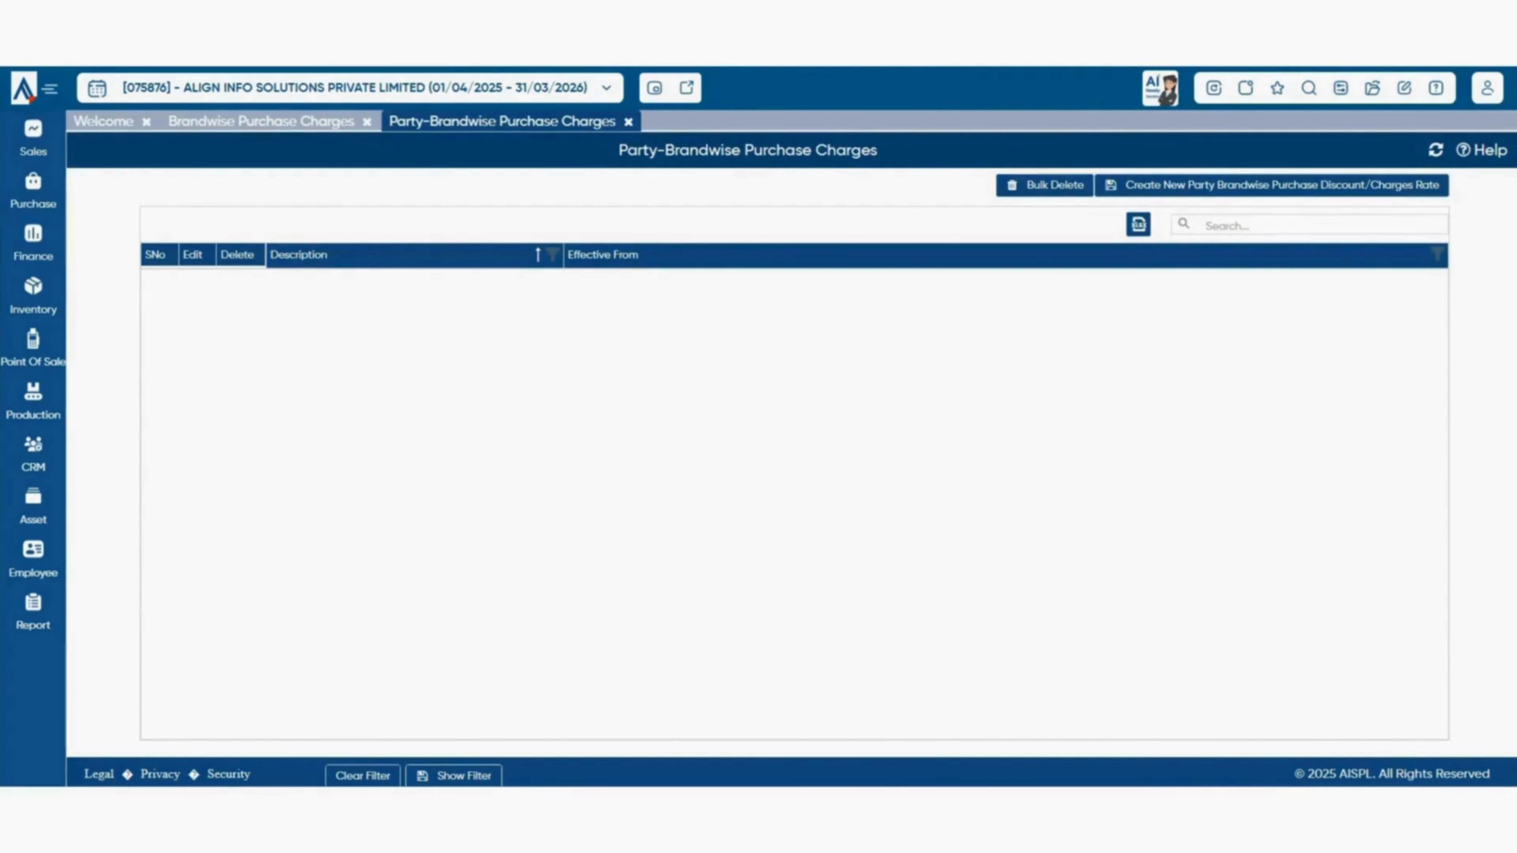
click(1272, 185)
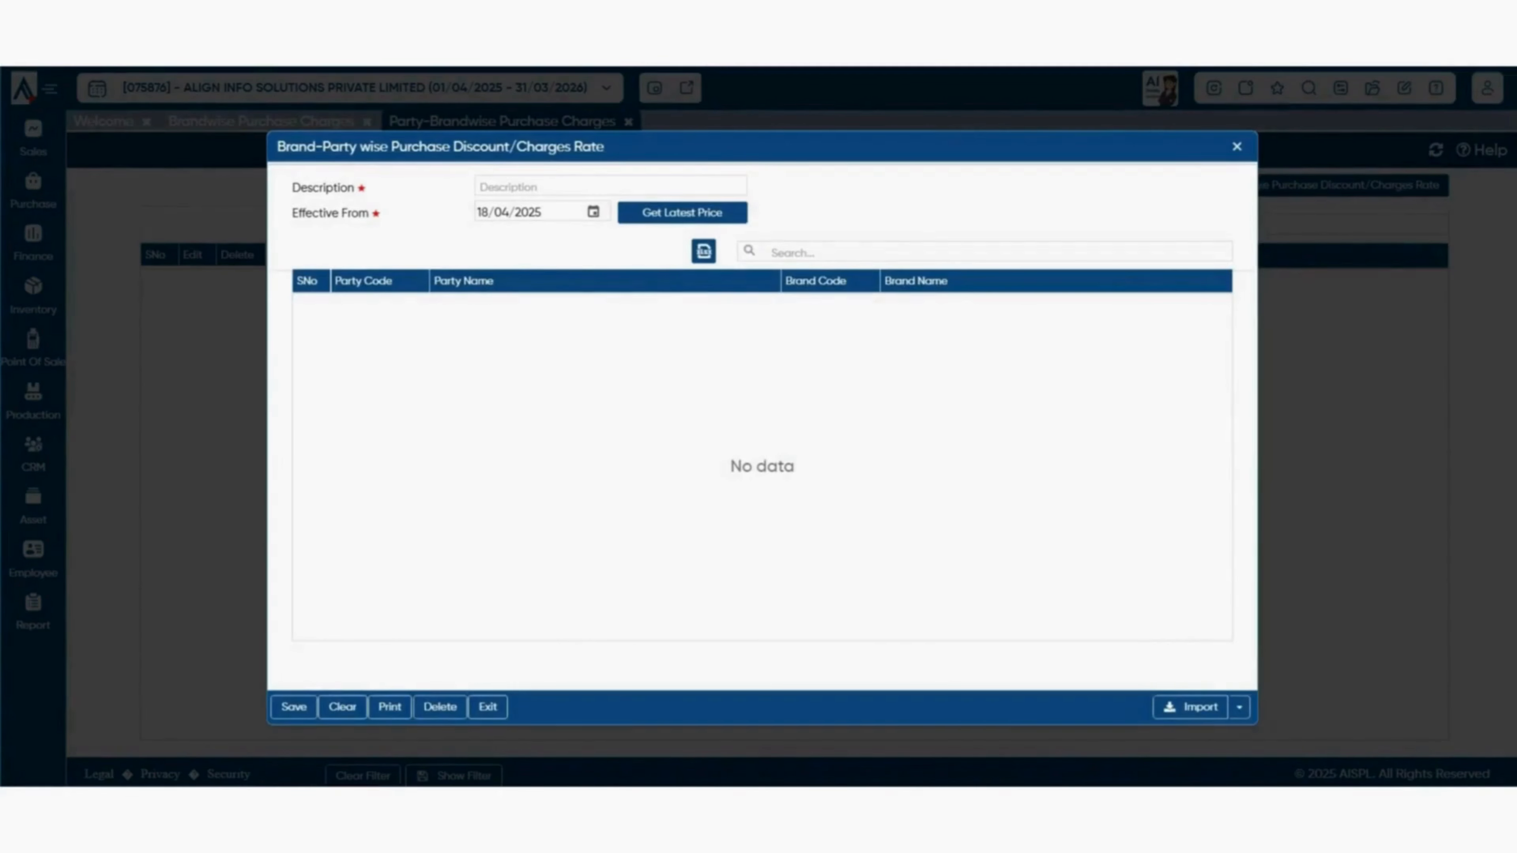
key(Escape)
click(1340, 88)
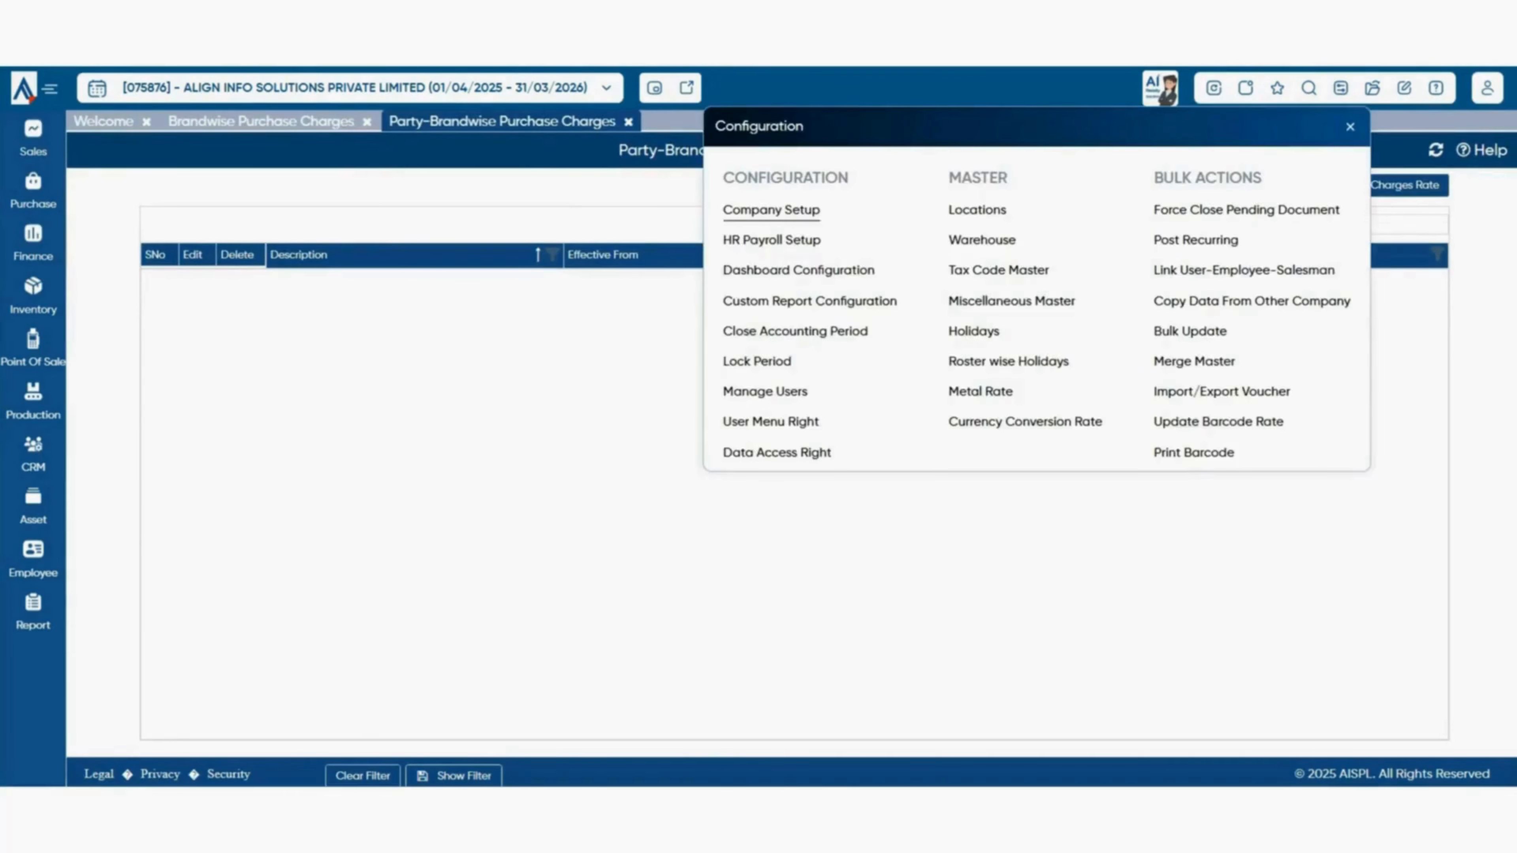
- In Purchase Setup, caption Misc3 'PARTBRND', set Rate Based on to PartyBrandWise, and save
click(771, 210)
click(370, 388)
scroll(1298, 478, down, 5)
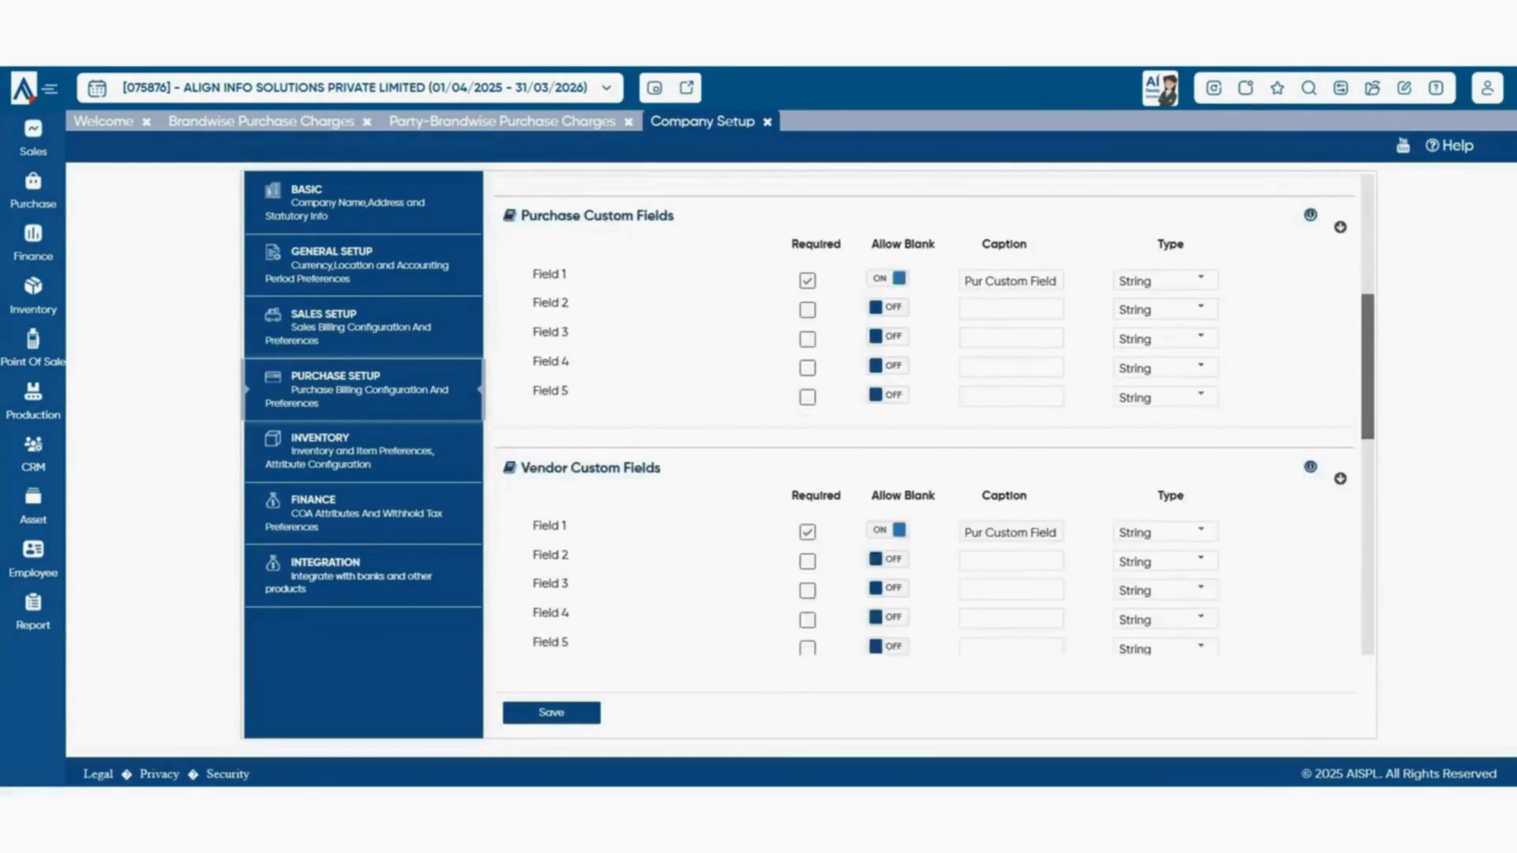
scroll(926, 414, down, 5)
drag(1209, 381, 1142, 381)
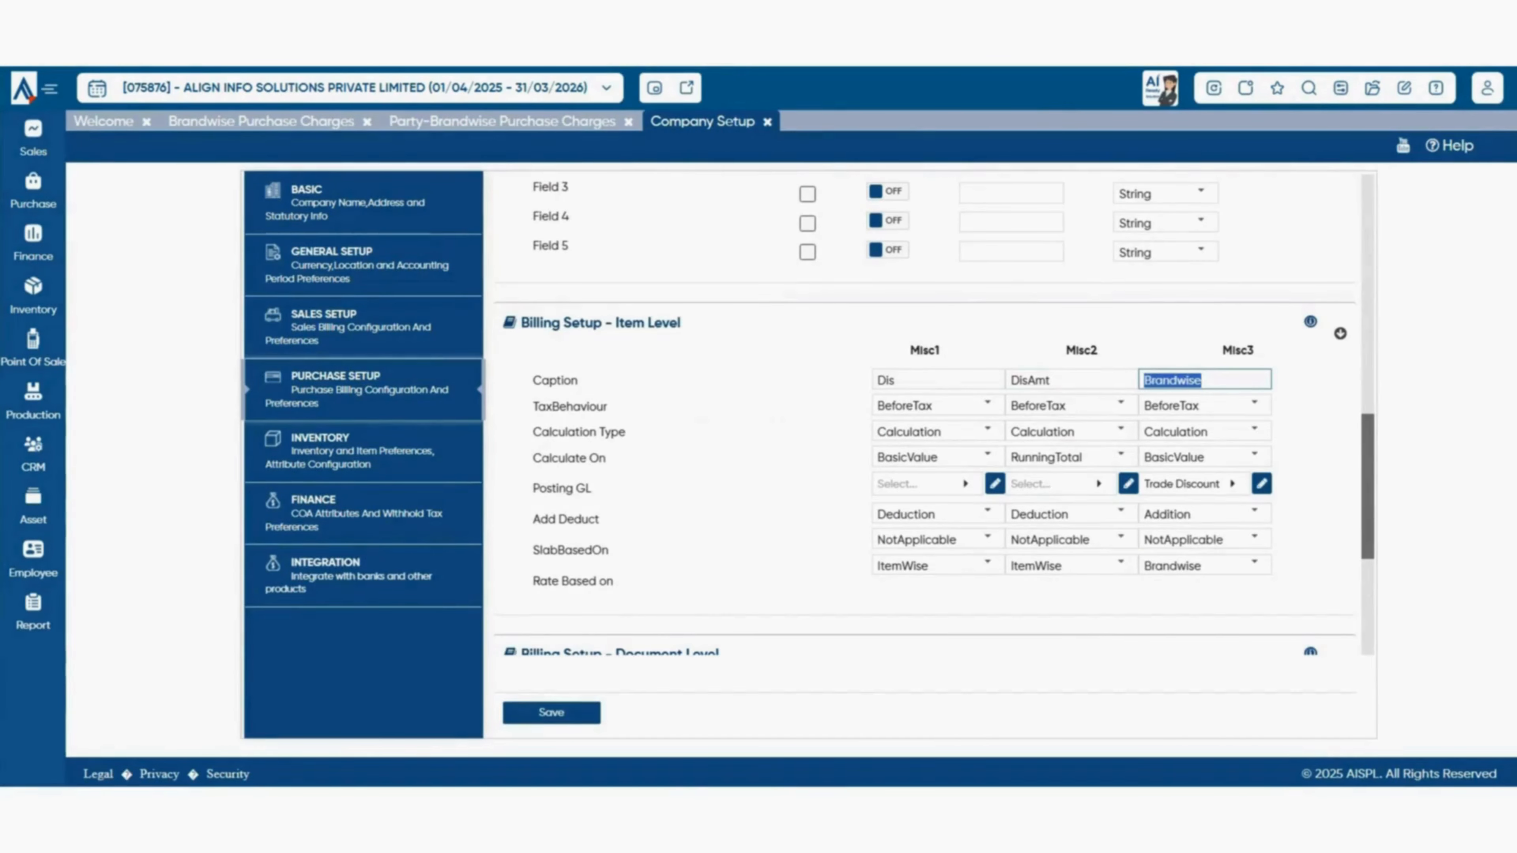
text(partybr)
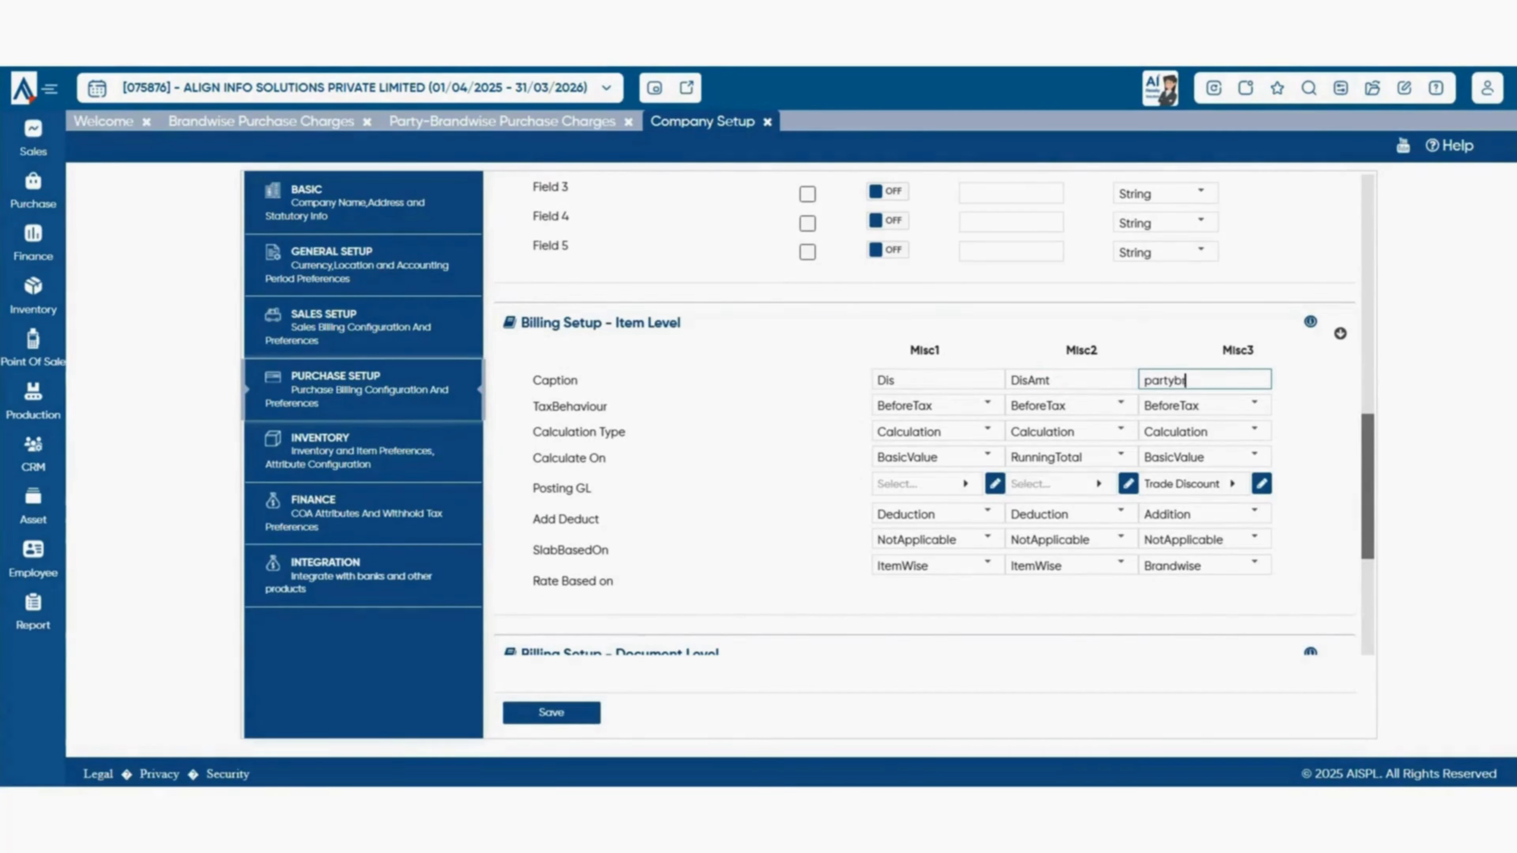
text(and)
click(1254, 565)
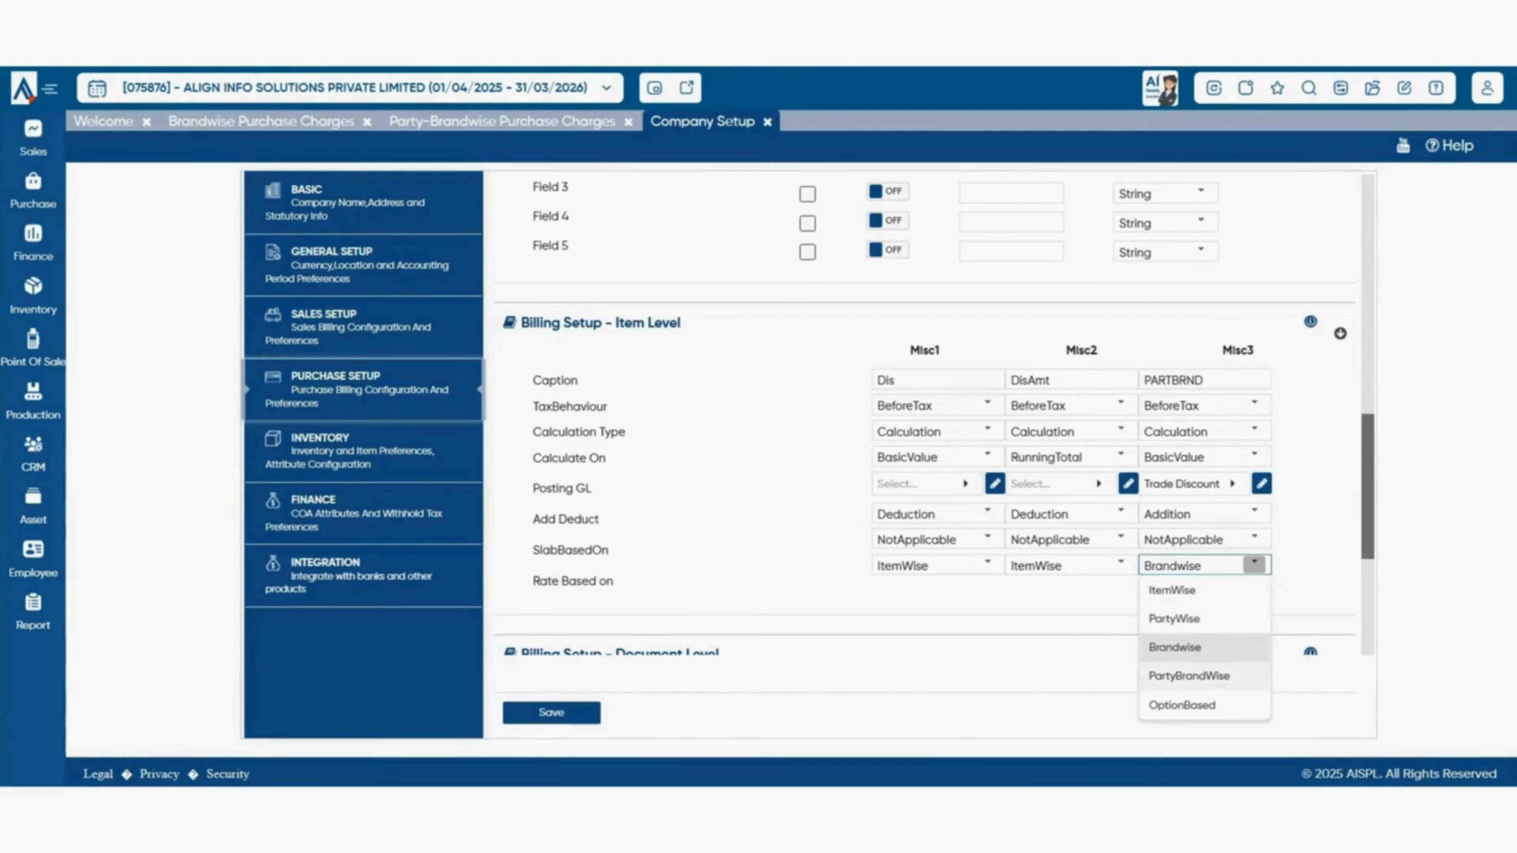
click(1189, 676)
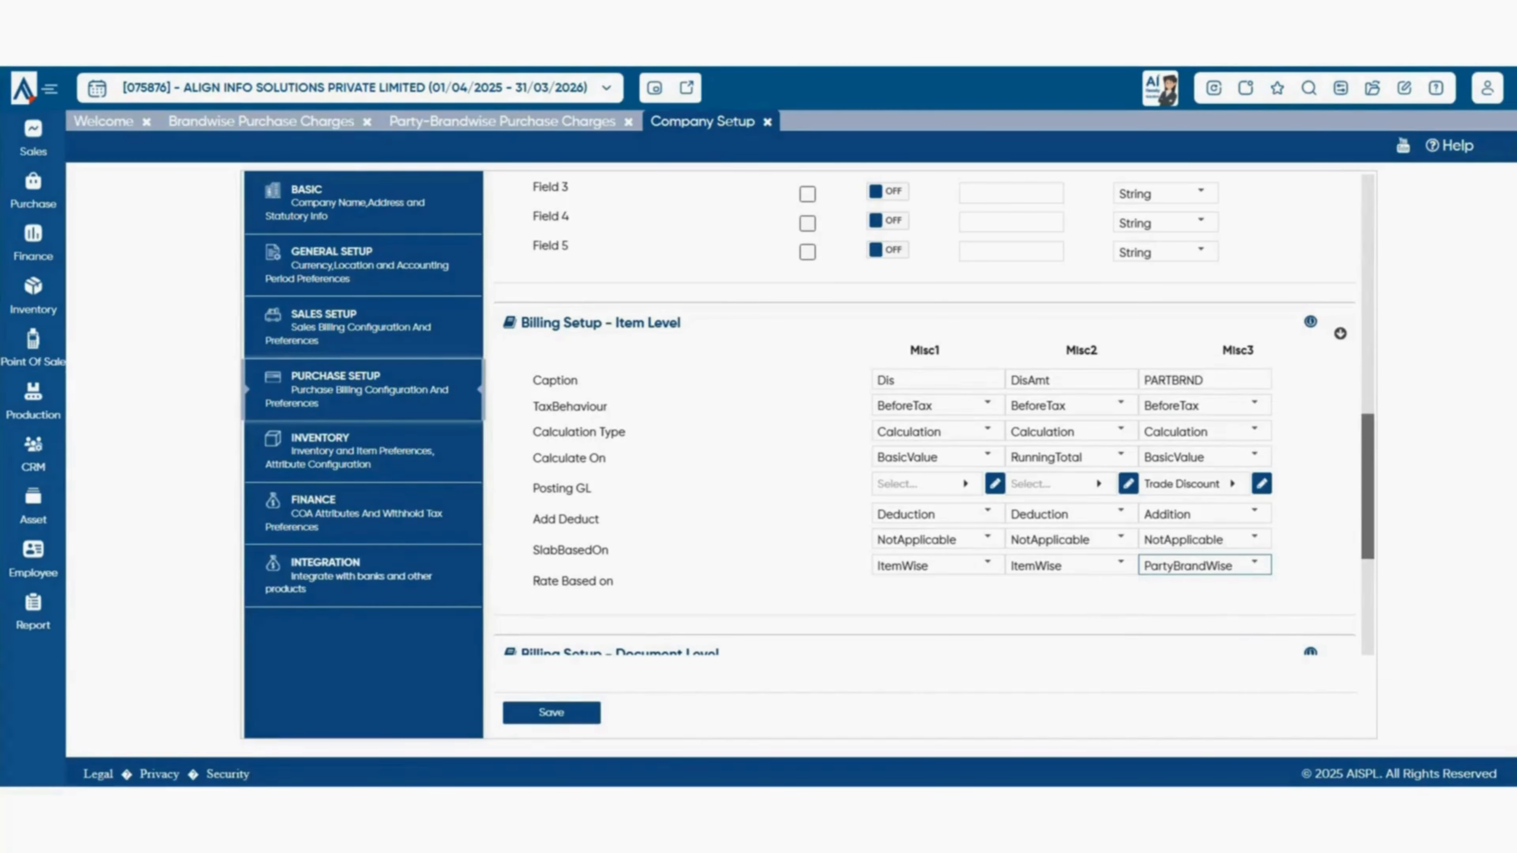
key(ctrl+s)
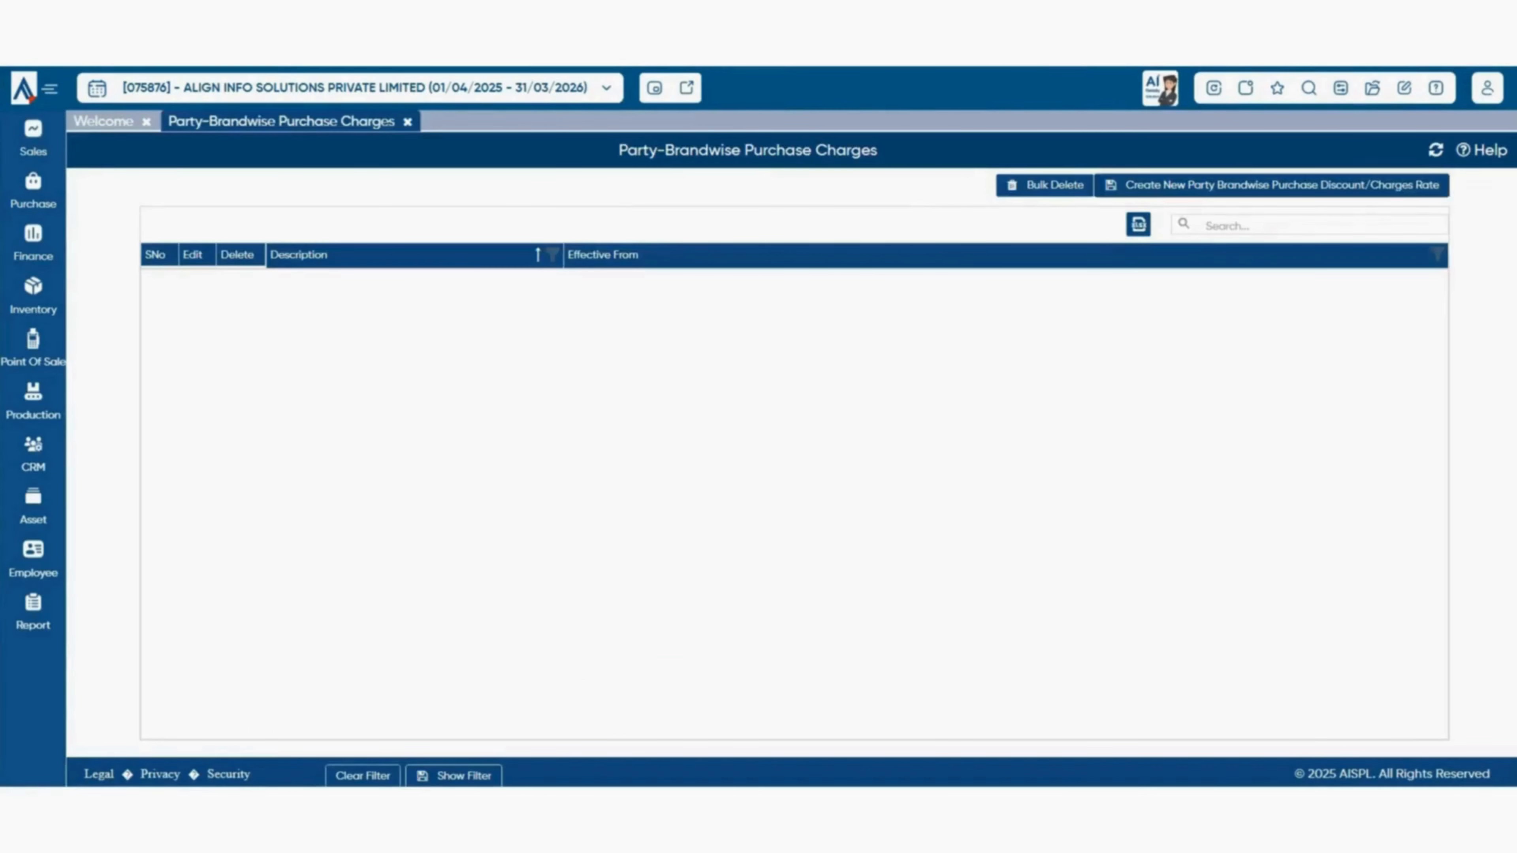
click(1272, 185)
click(610, 186)
text(PARTY BRAND DIS)
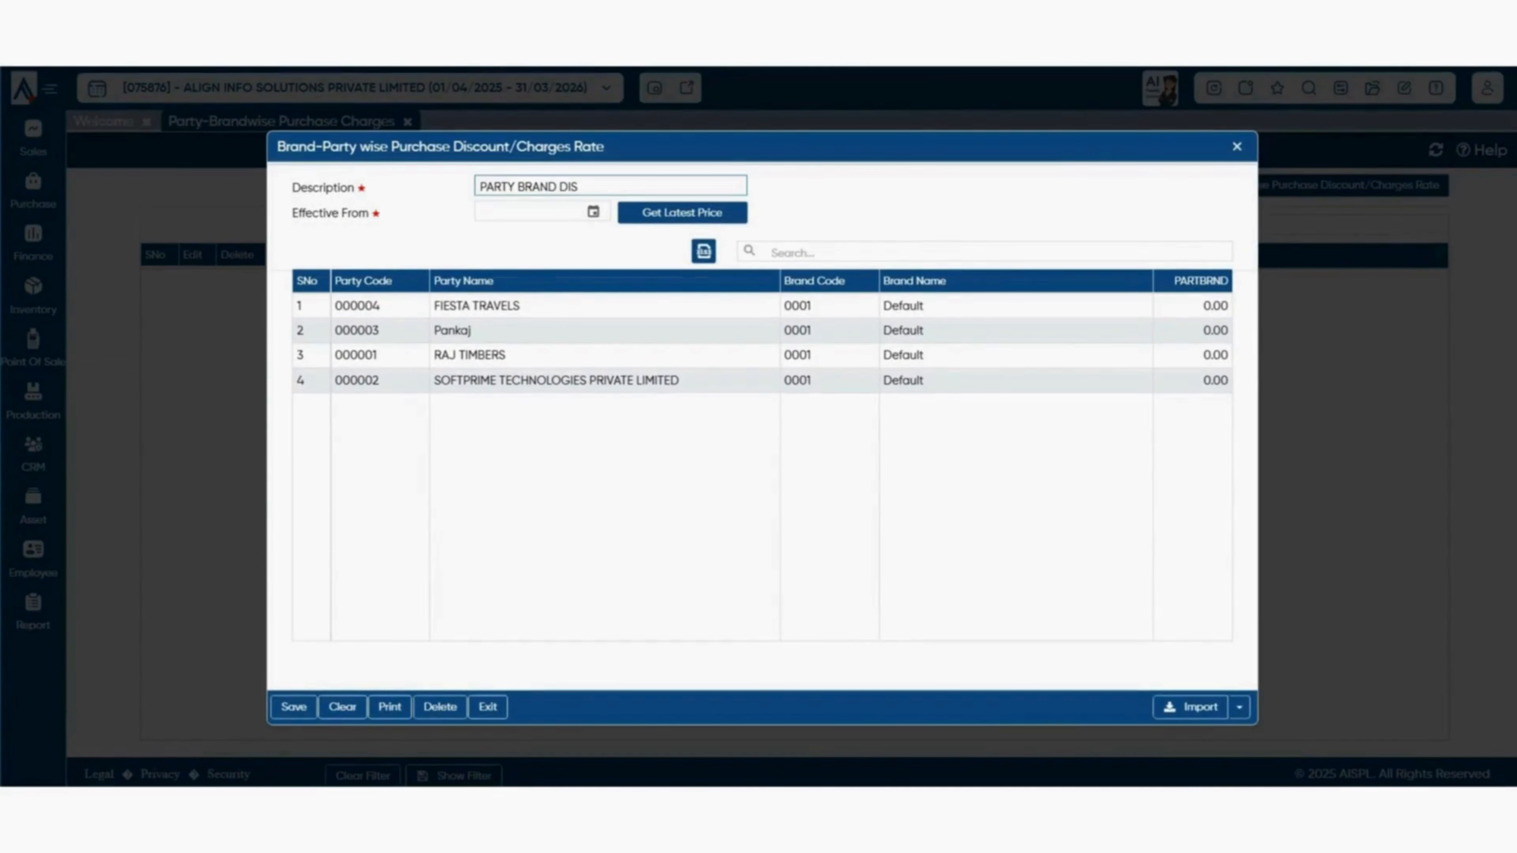
click(593, 211)
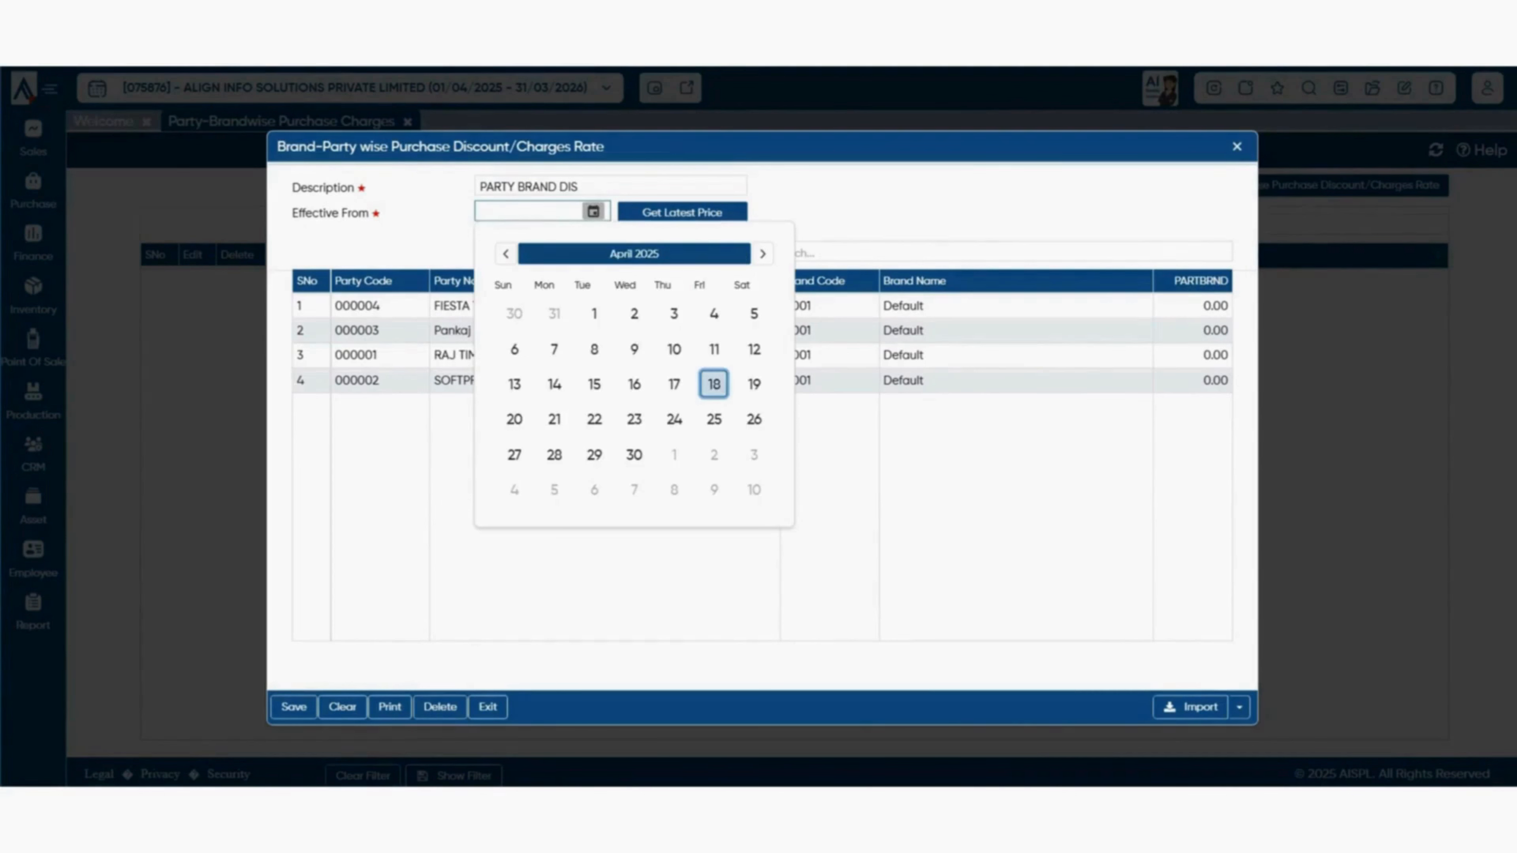
click(714, 384)
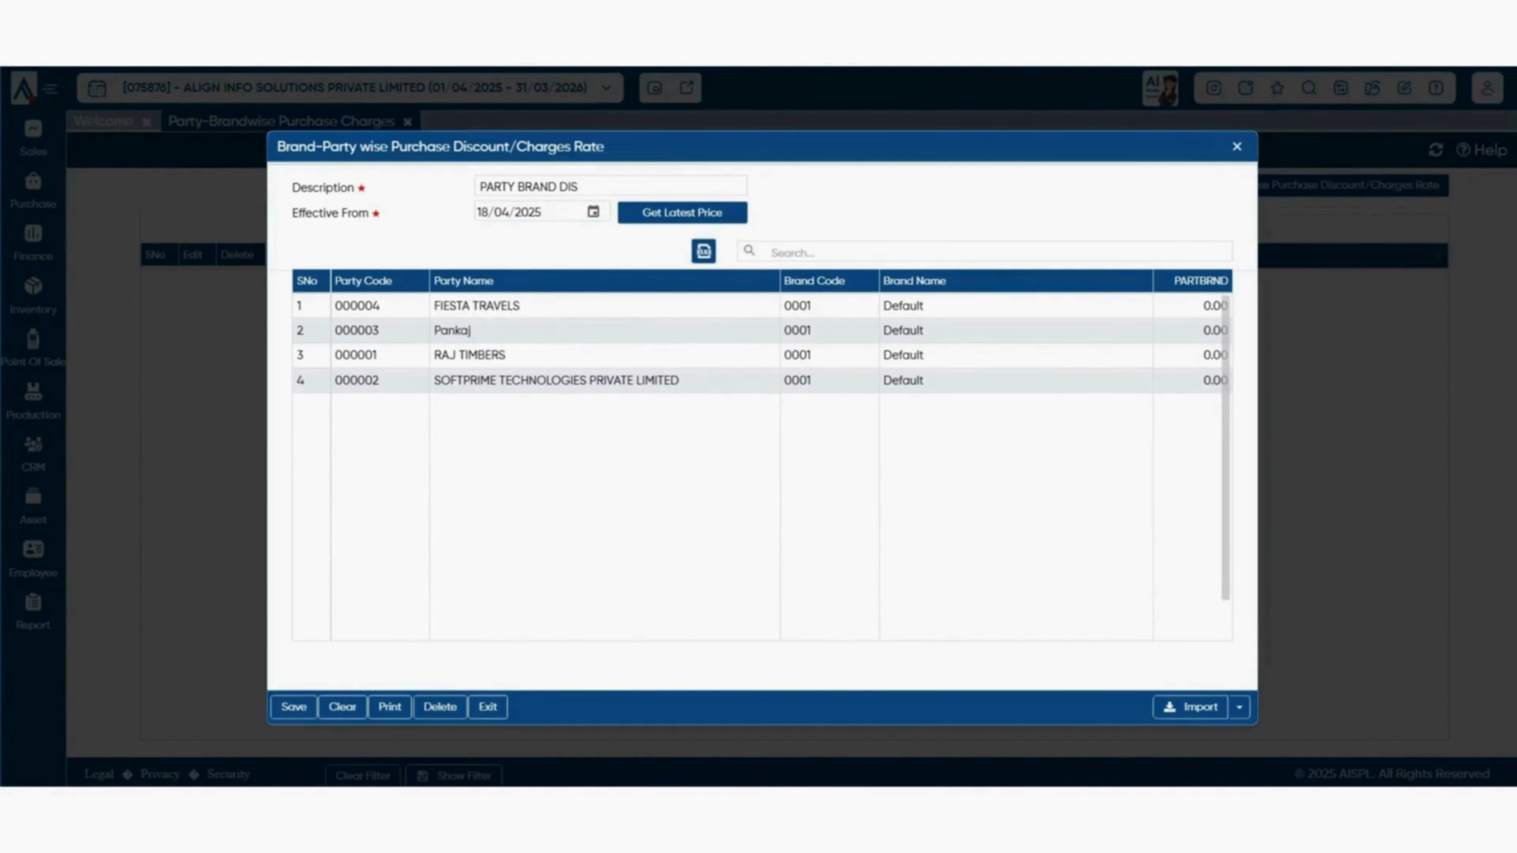
click(1192, 306)
double_click(1221, 310)
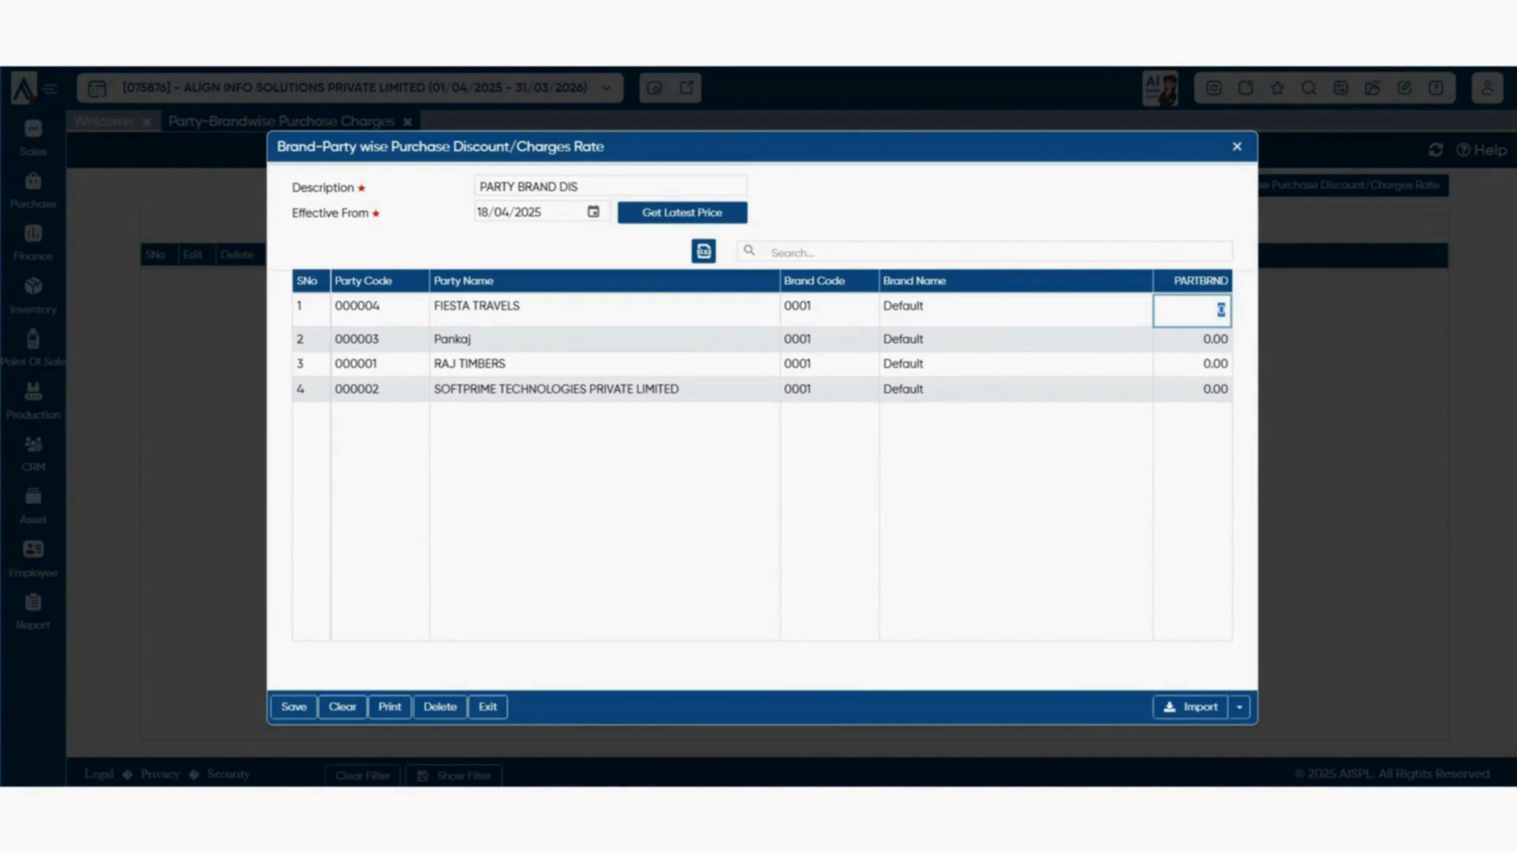
click(1237, 147)
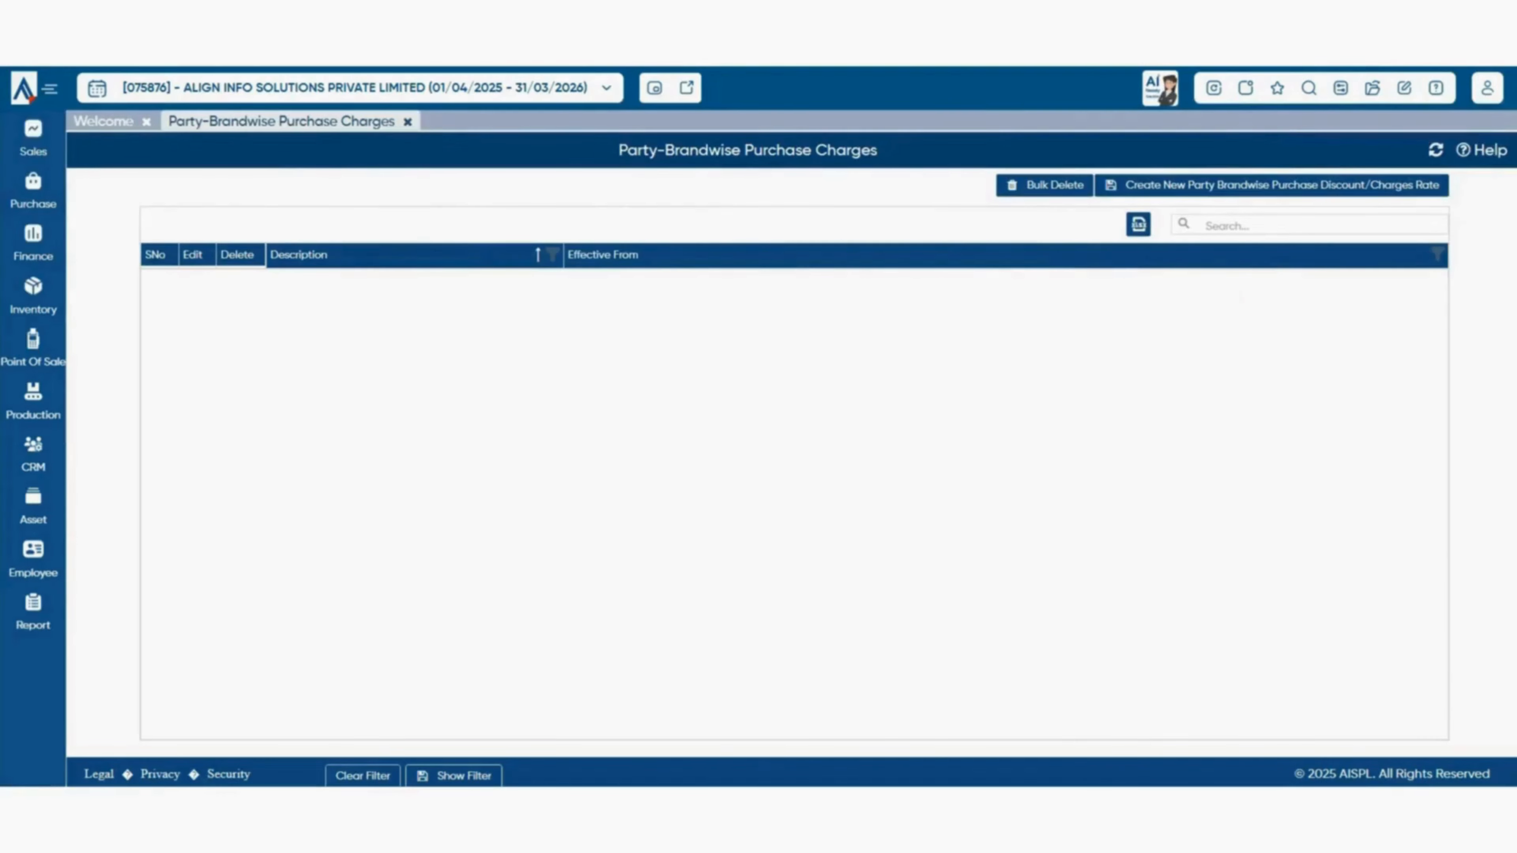
- Close the Party-Brandwise Purchase Charges tab and start a new Purchase Requisition
click(408, 121)
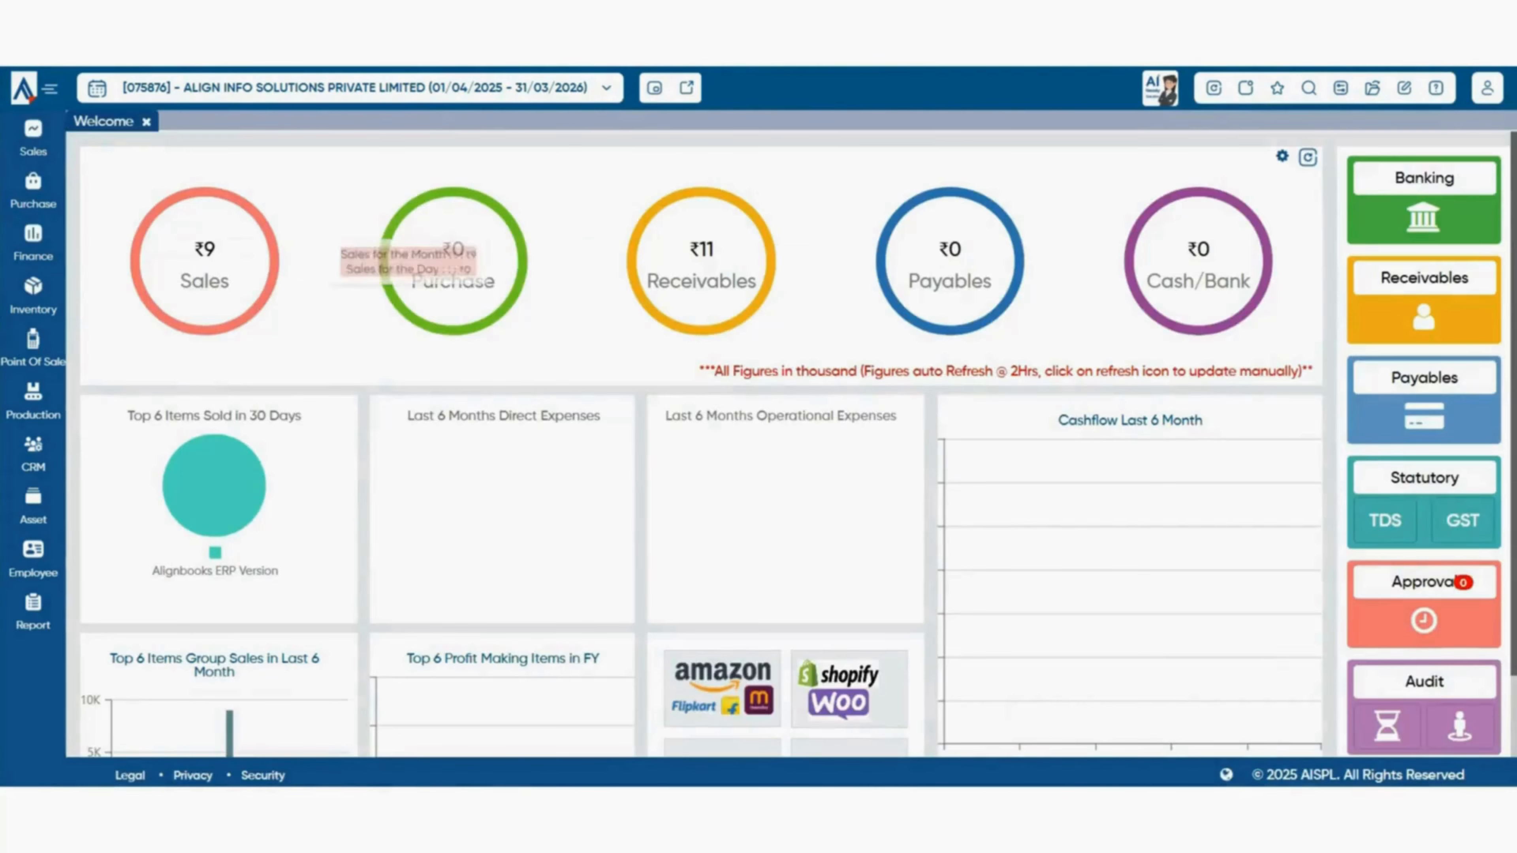
click(33, 191)
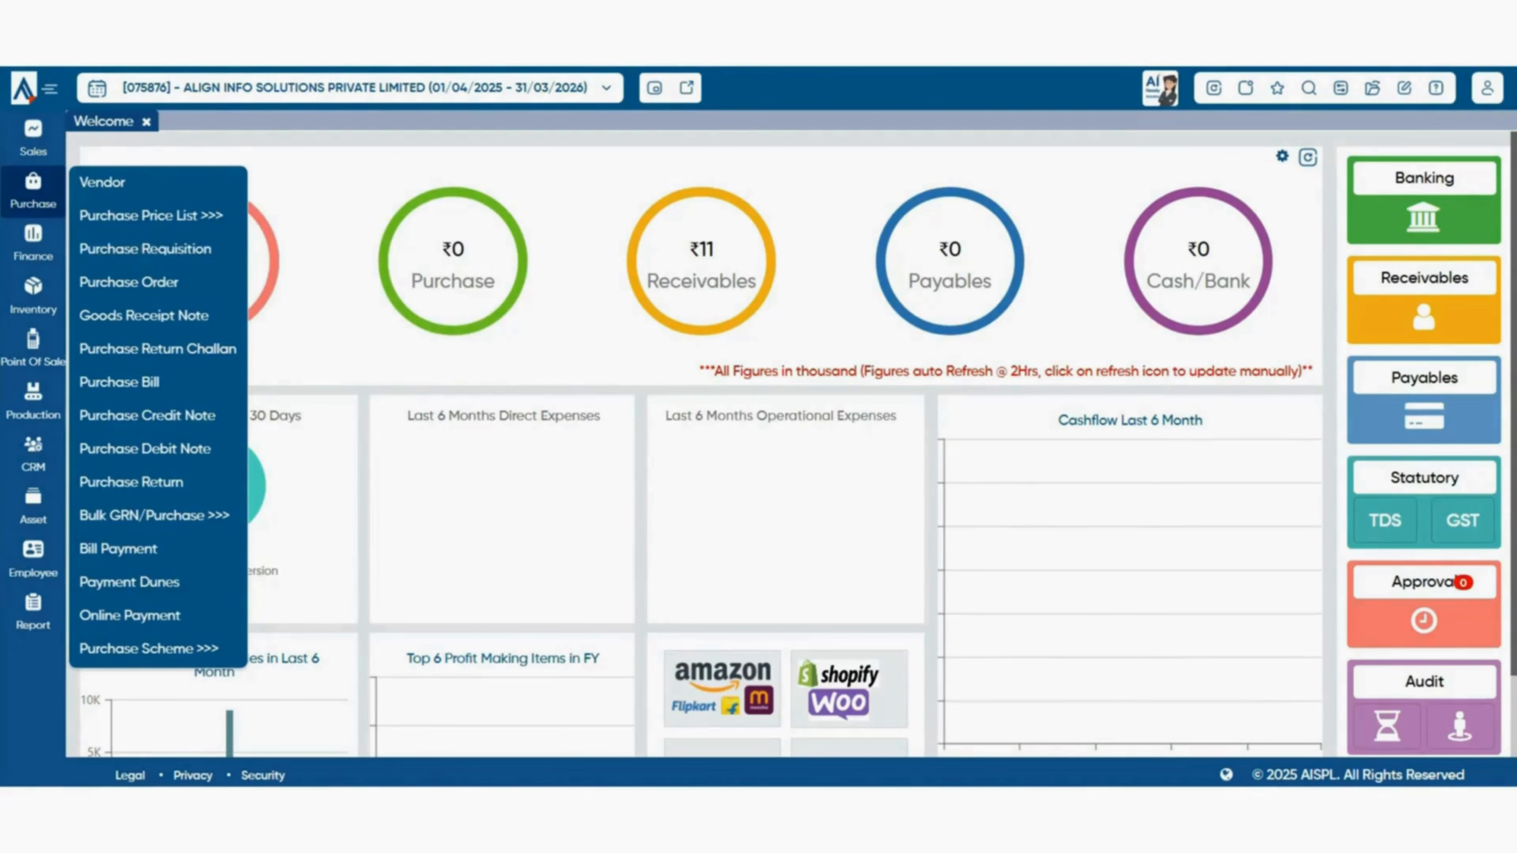
click(145, 250)
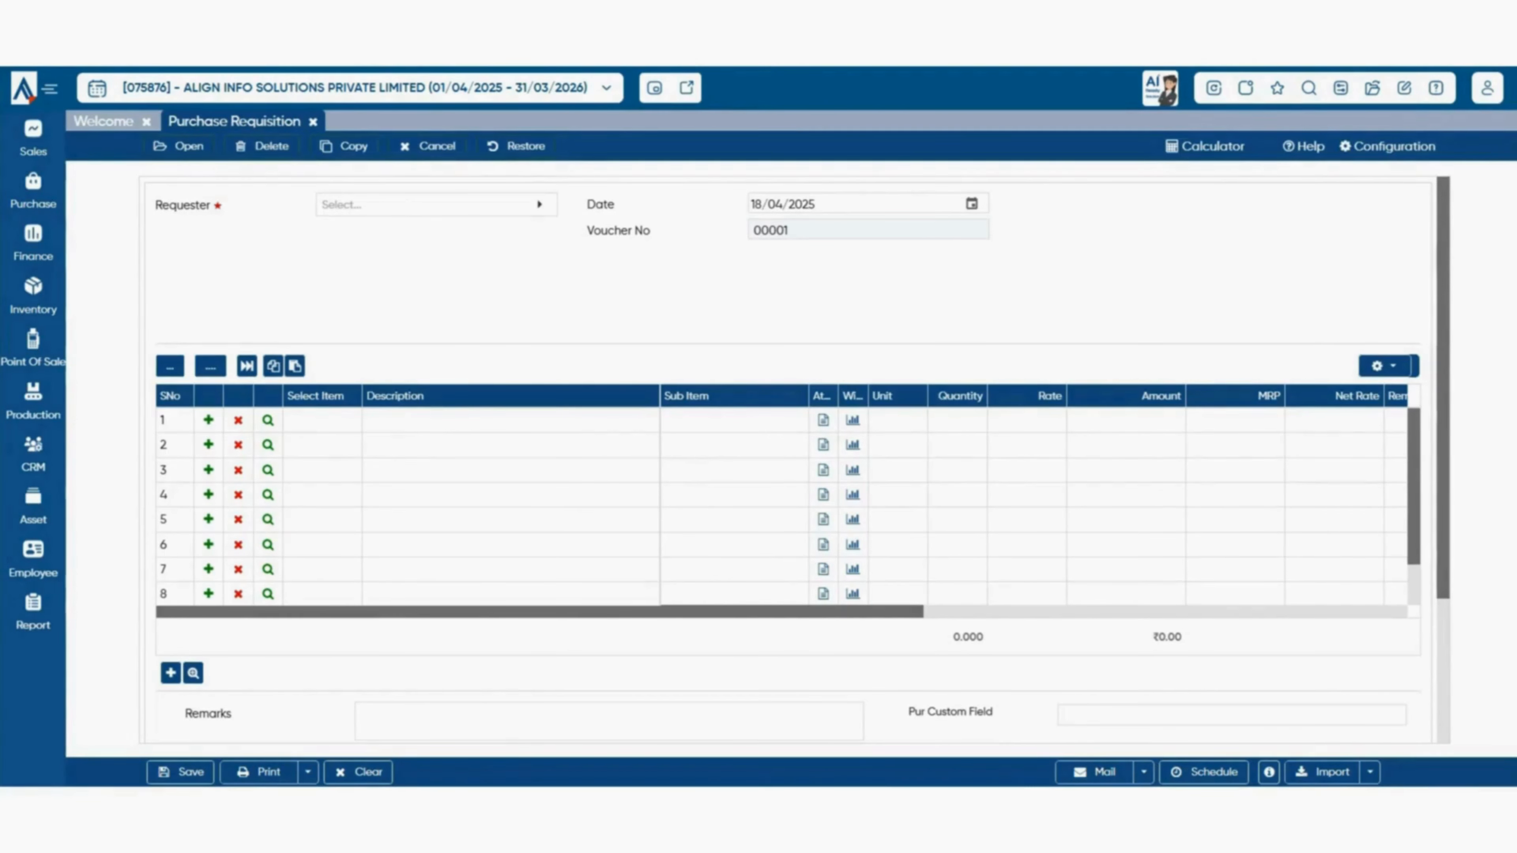
- Pick the listed user as Requester and open the Item With Balance list
click(436, 204)
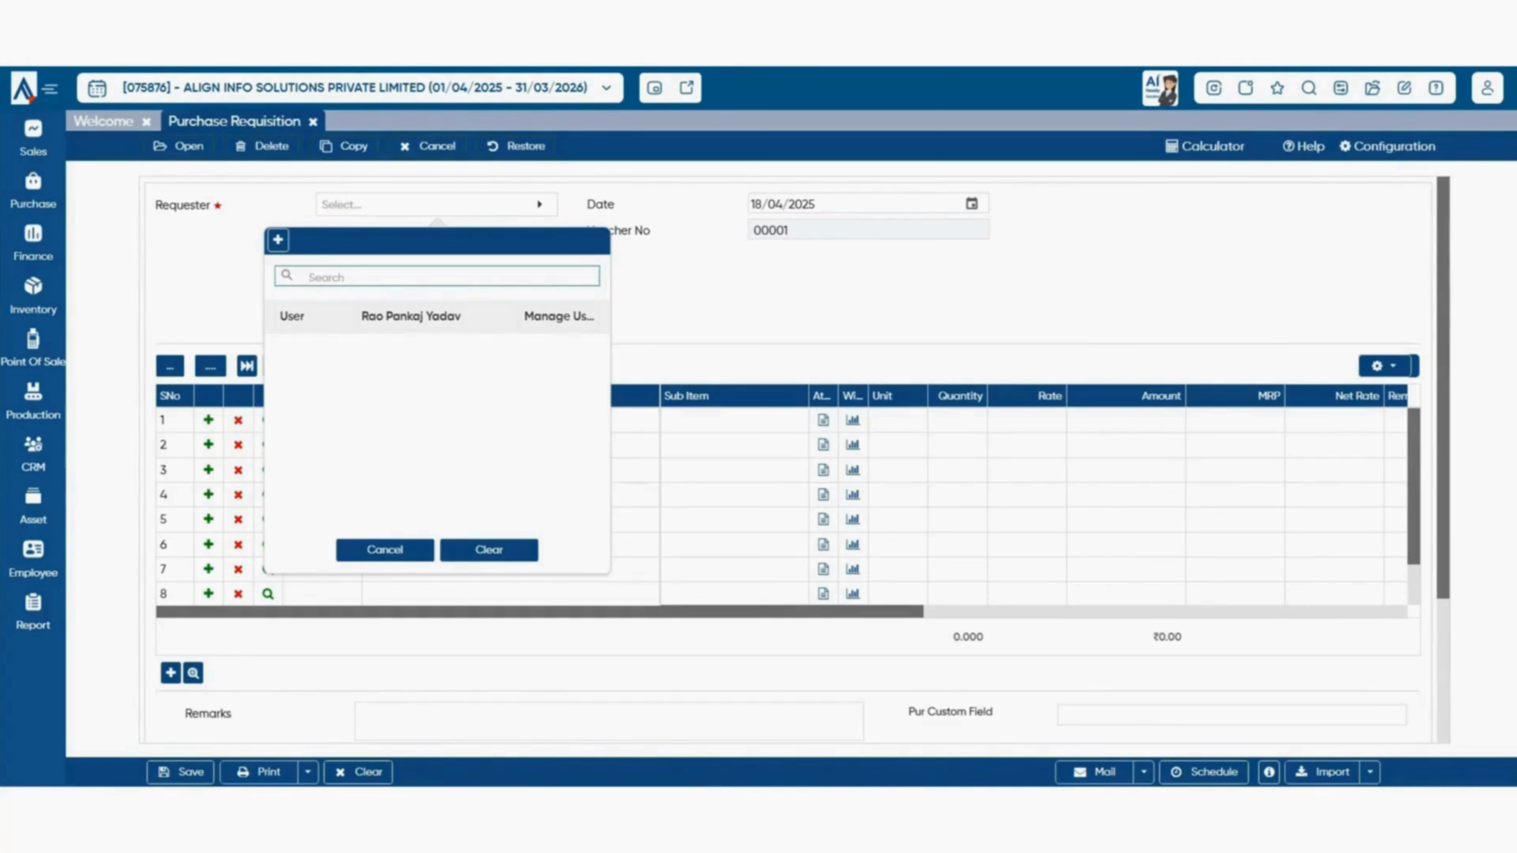
click(412, 317)
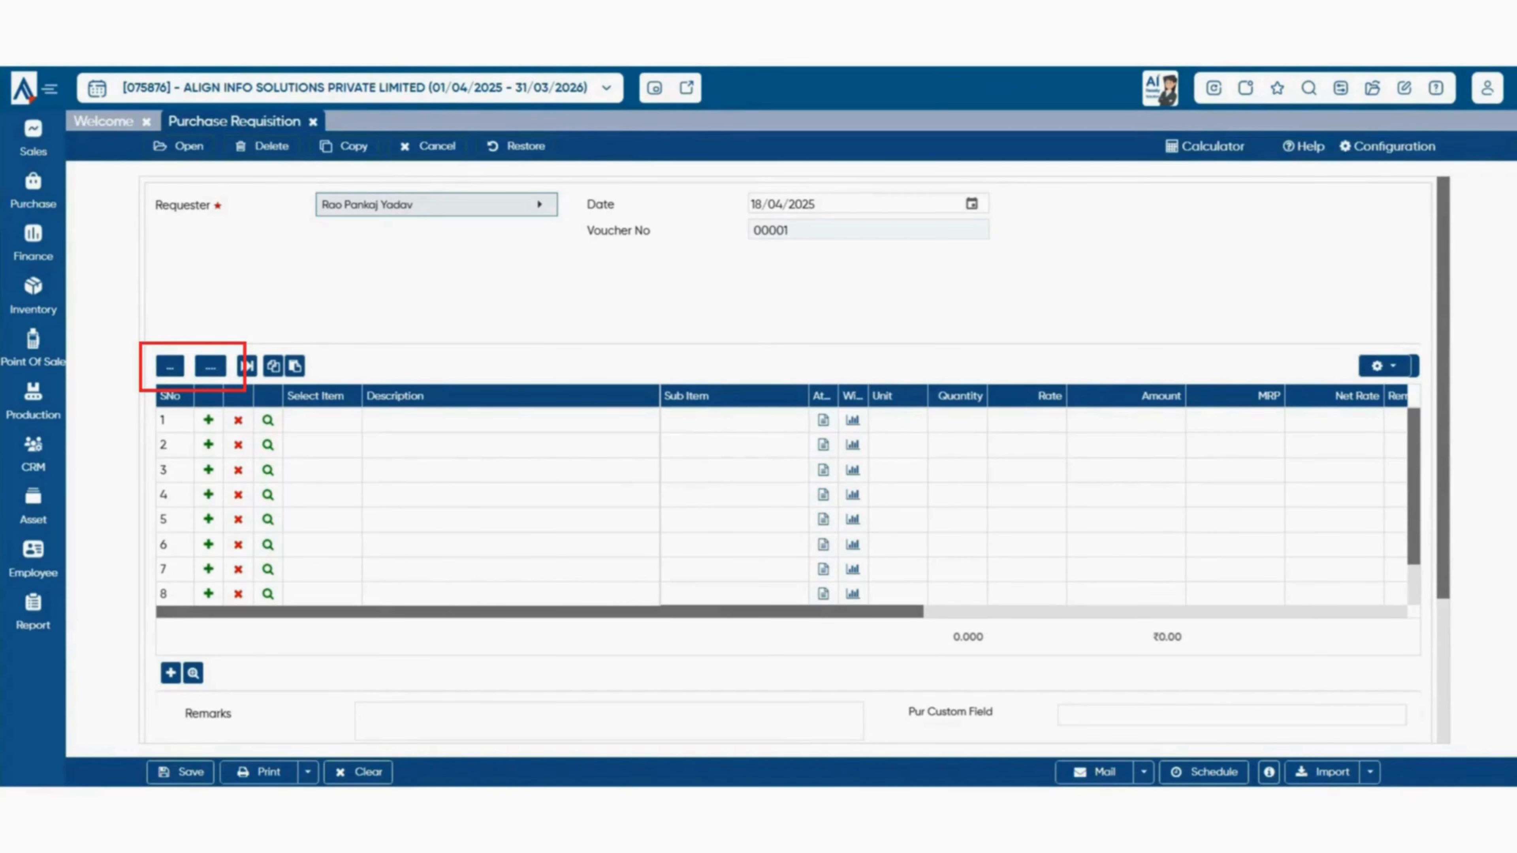
click(170, 366)
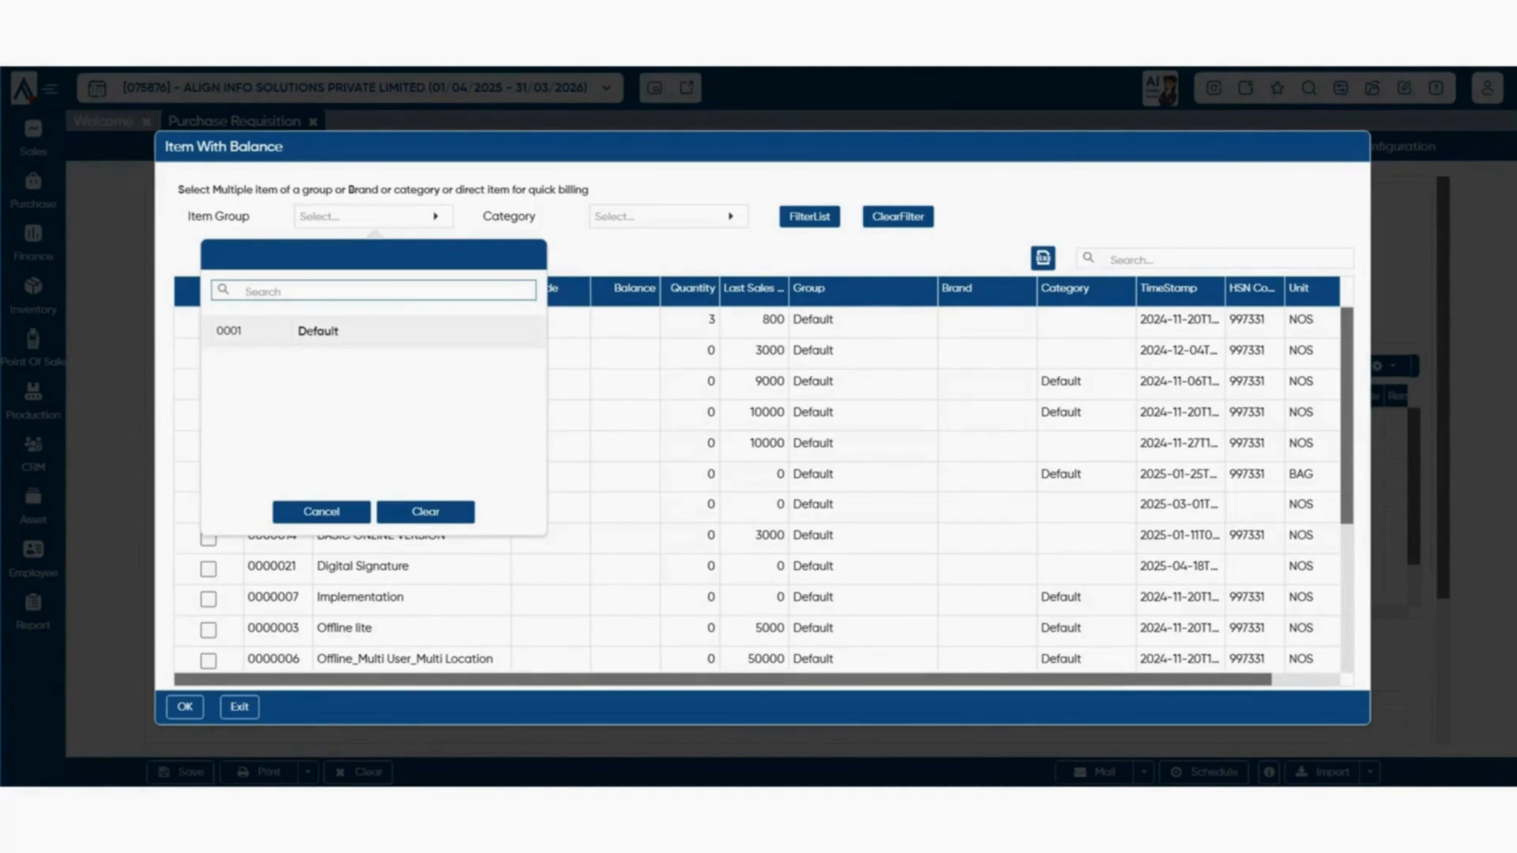
click(669, 216)
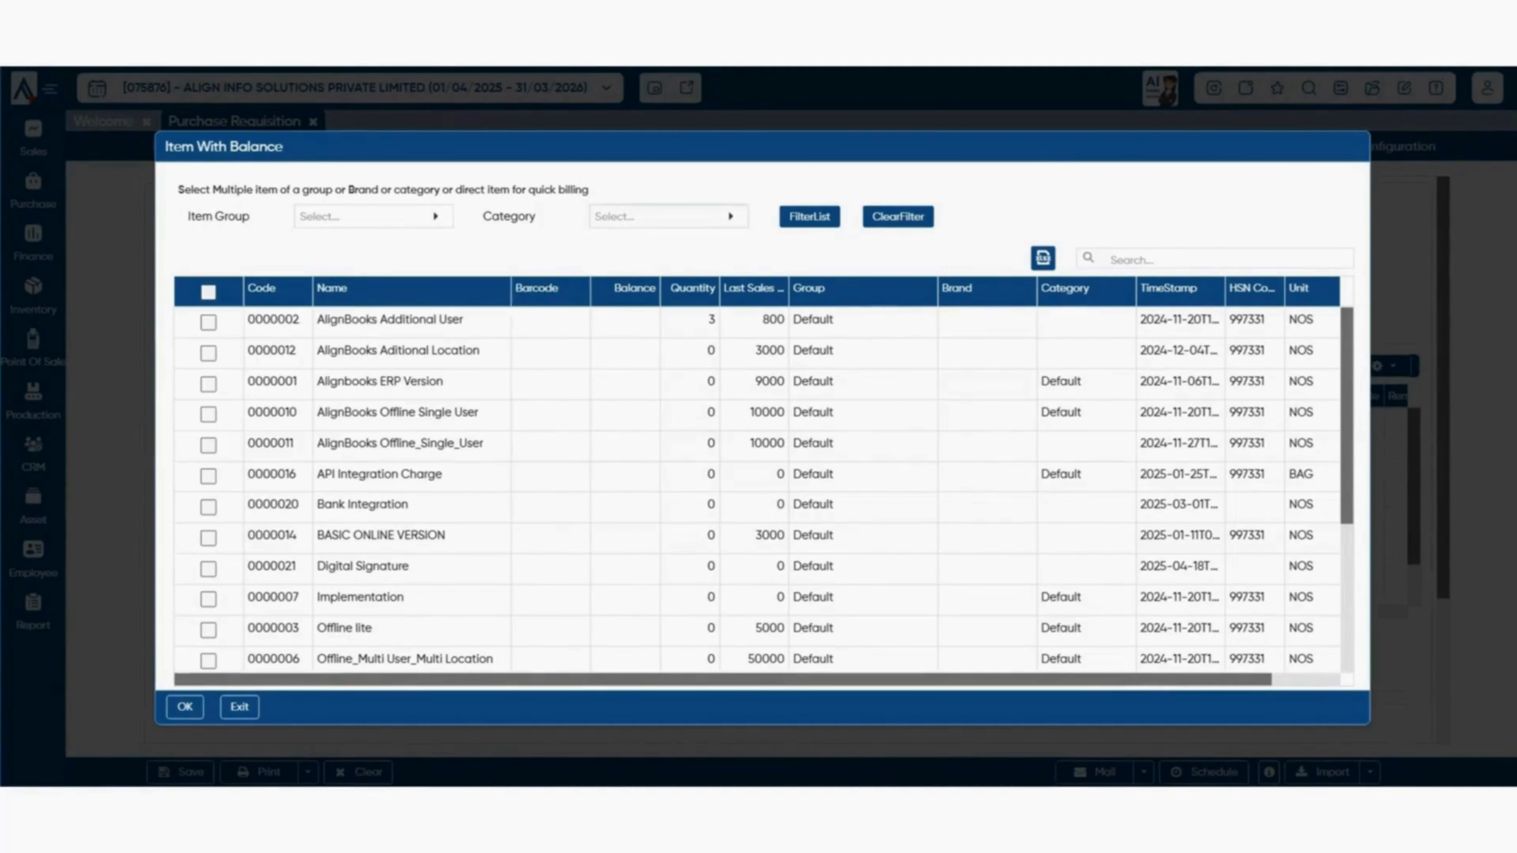
key(Escape)
click(690, 351)
double_click(708, 354)
text(2)
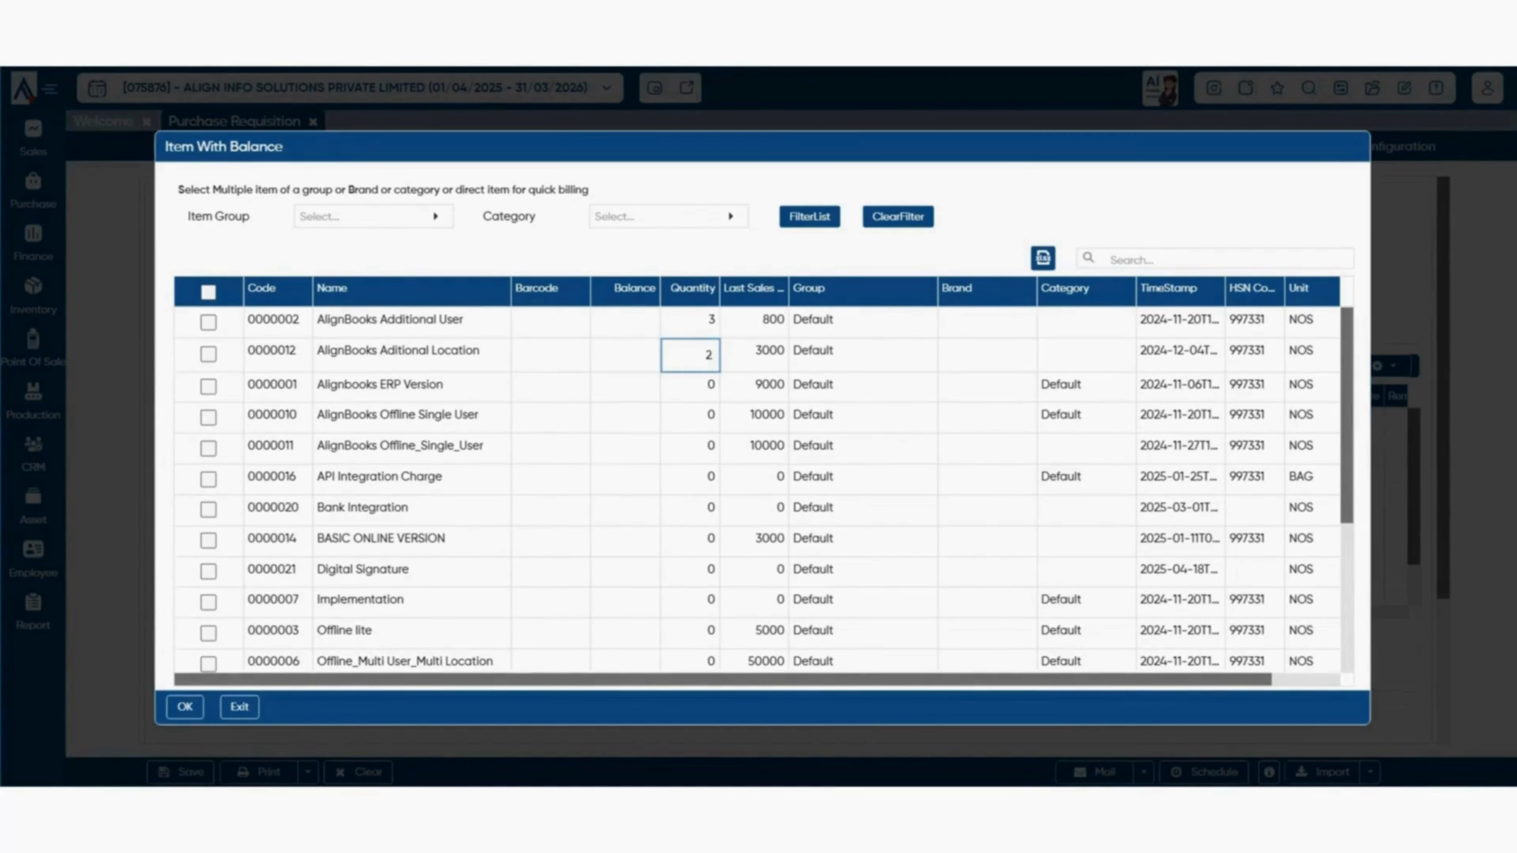
click(691, 385)
double_click(708, 386)
text(5)
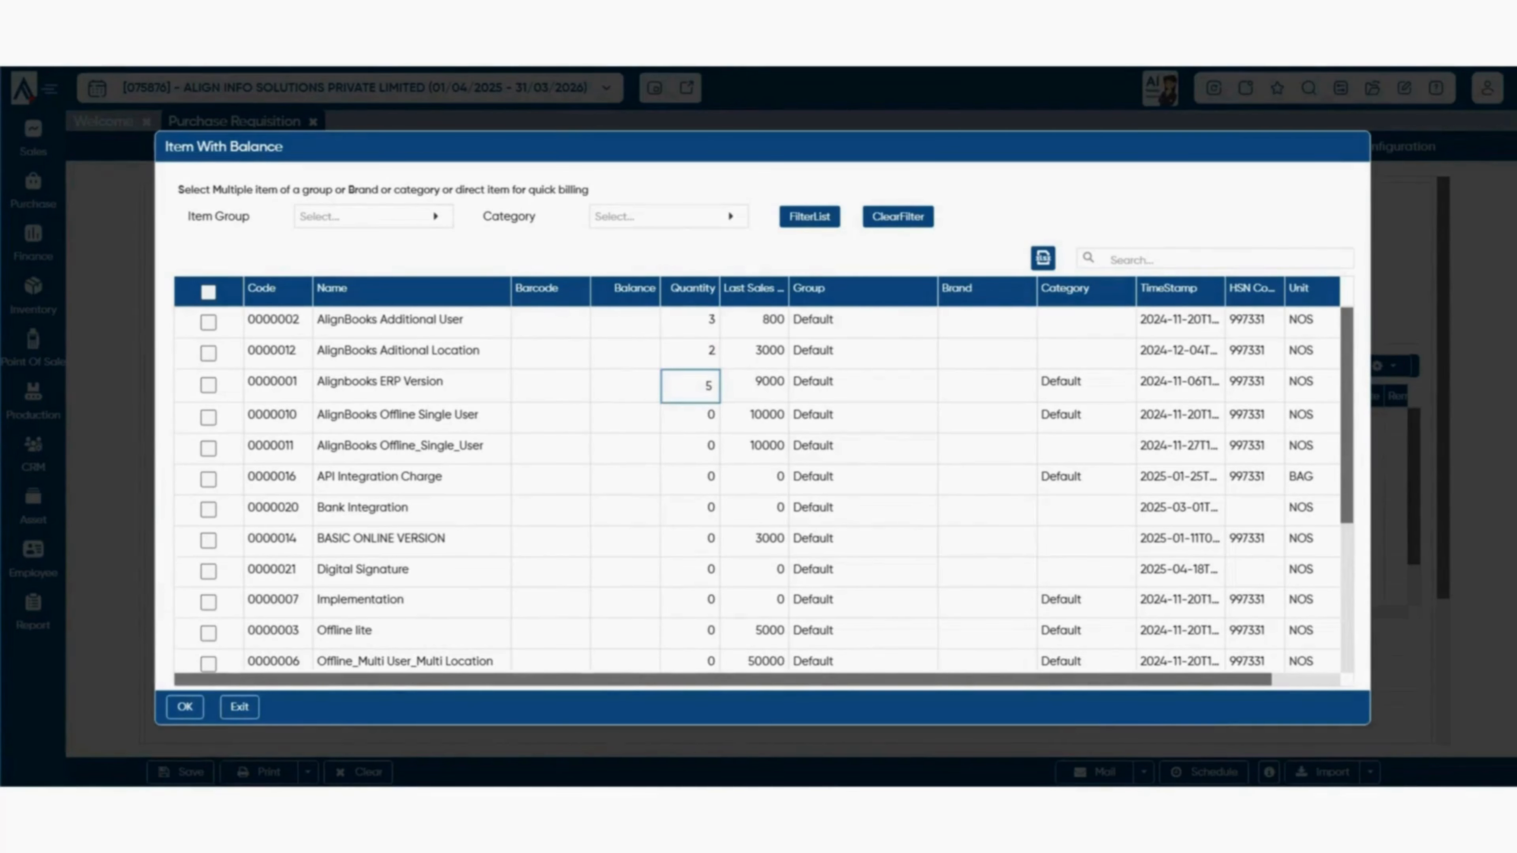
key(Return)
click(209, 323)
click(209, 353)
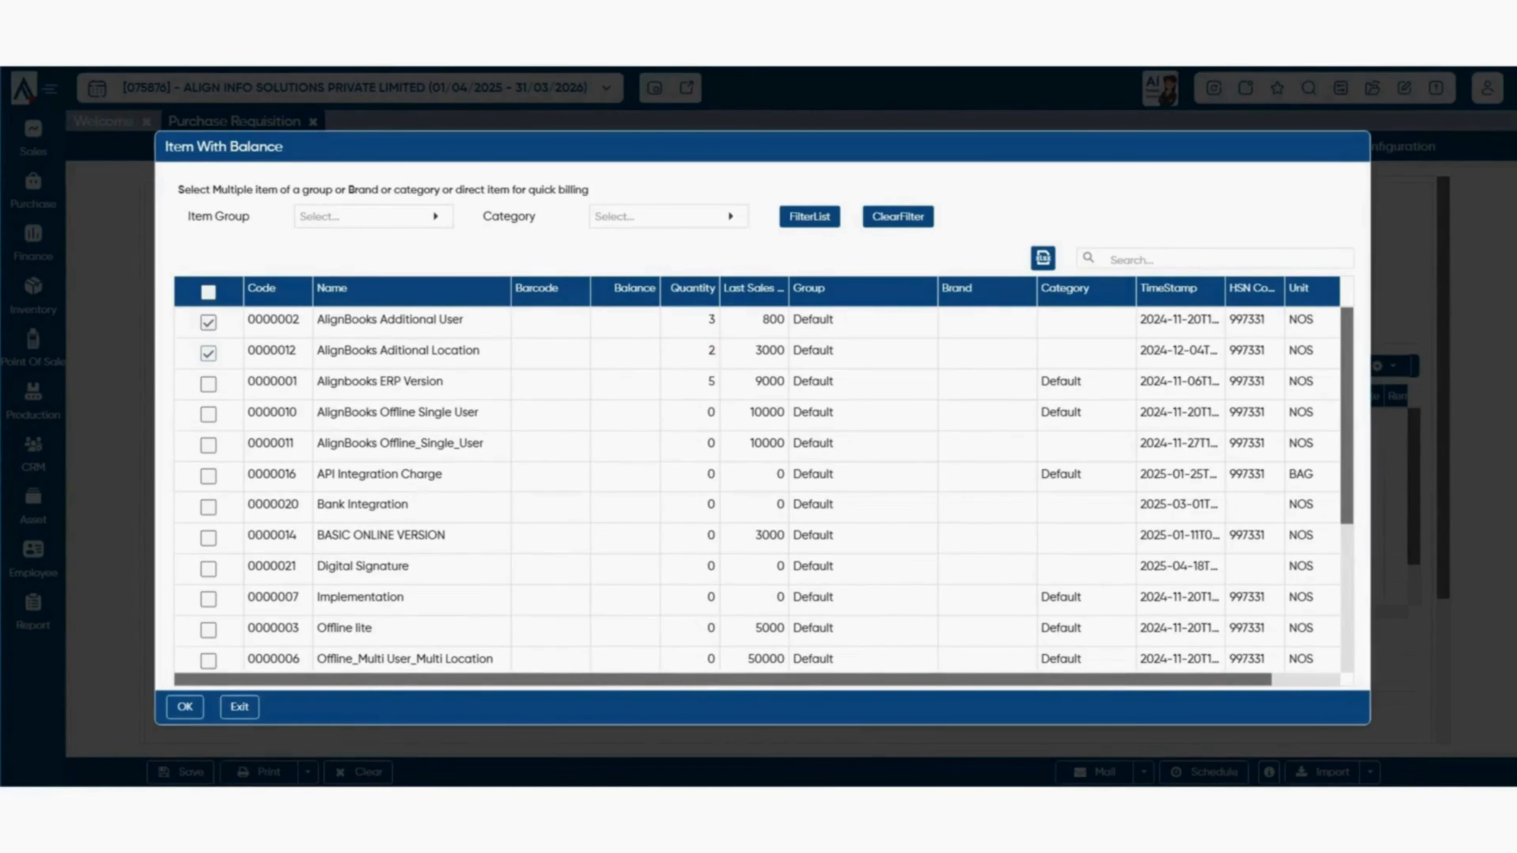
click(208, 385)
click(185, 706)
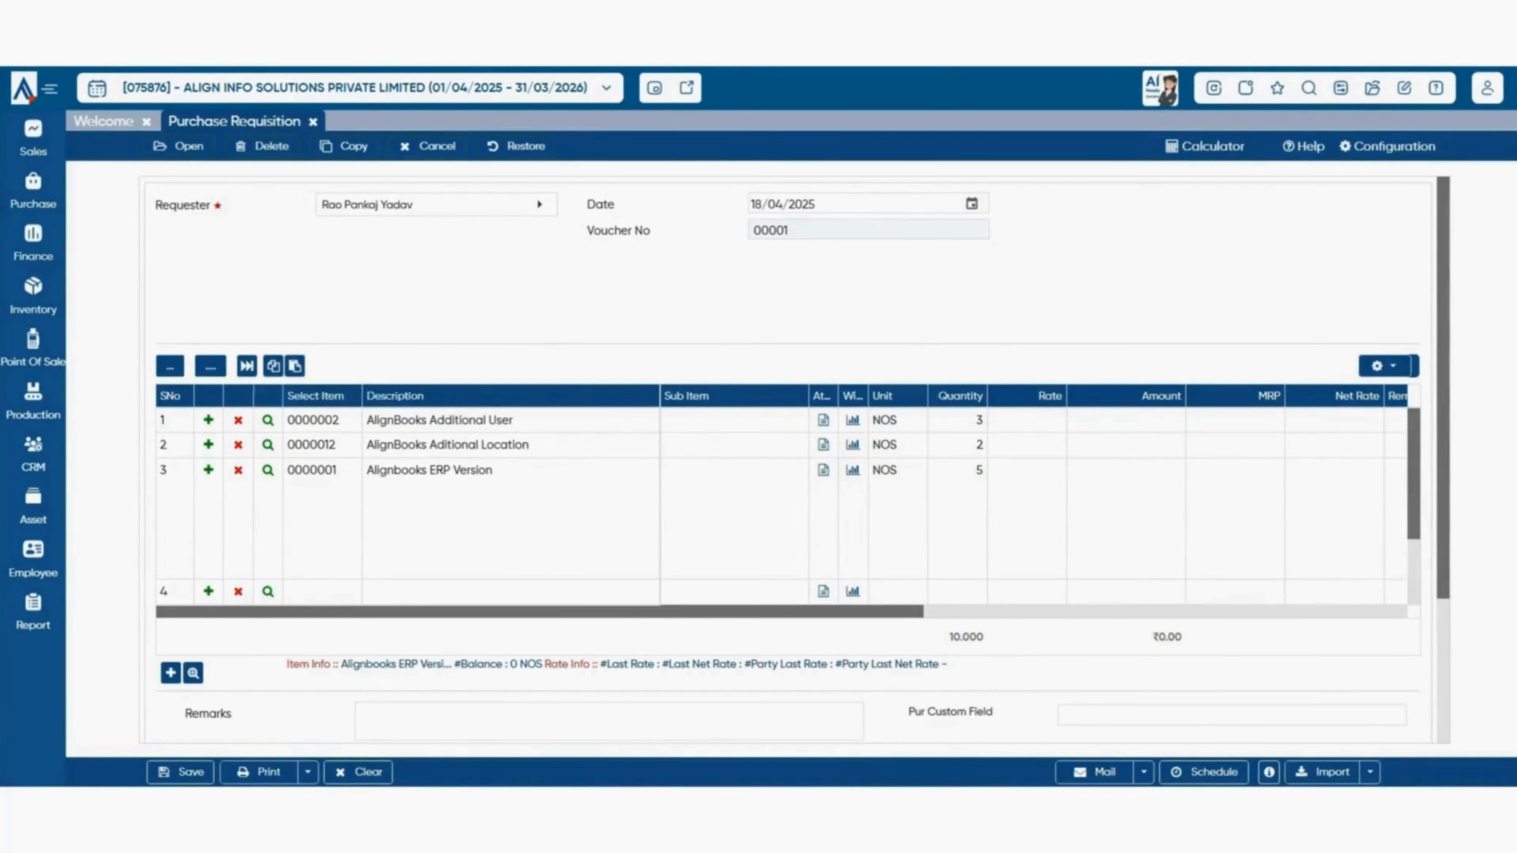
click(247, 366)
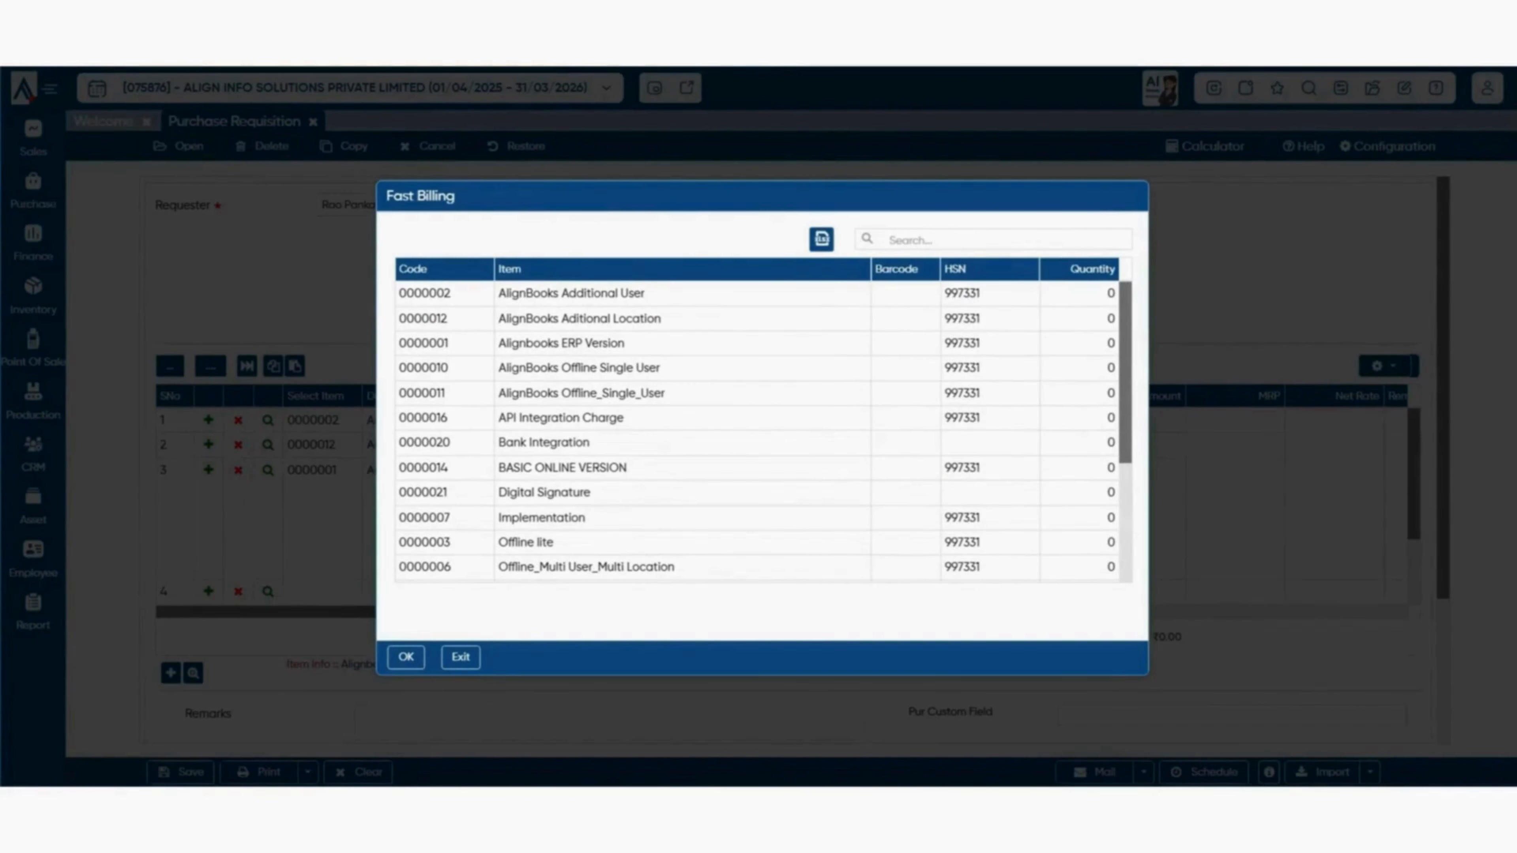
click(1079, 294)
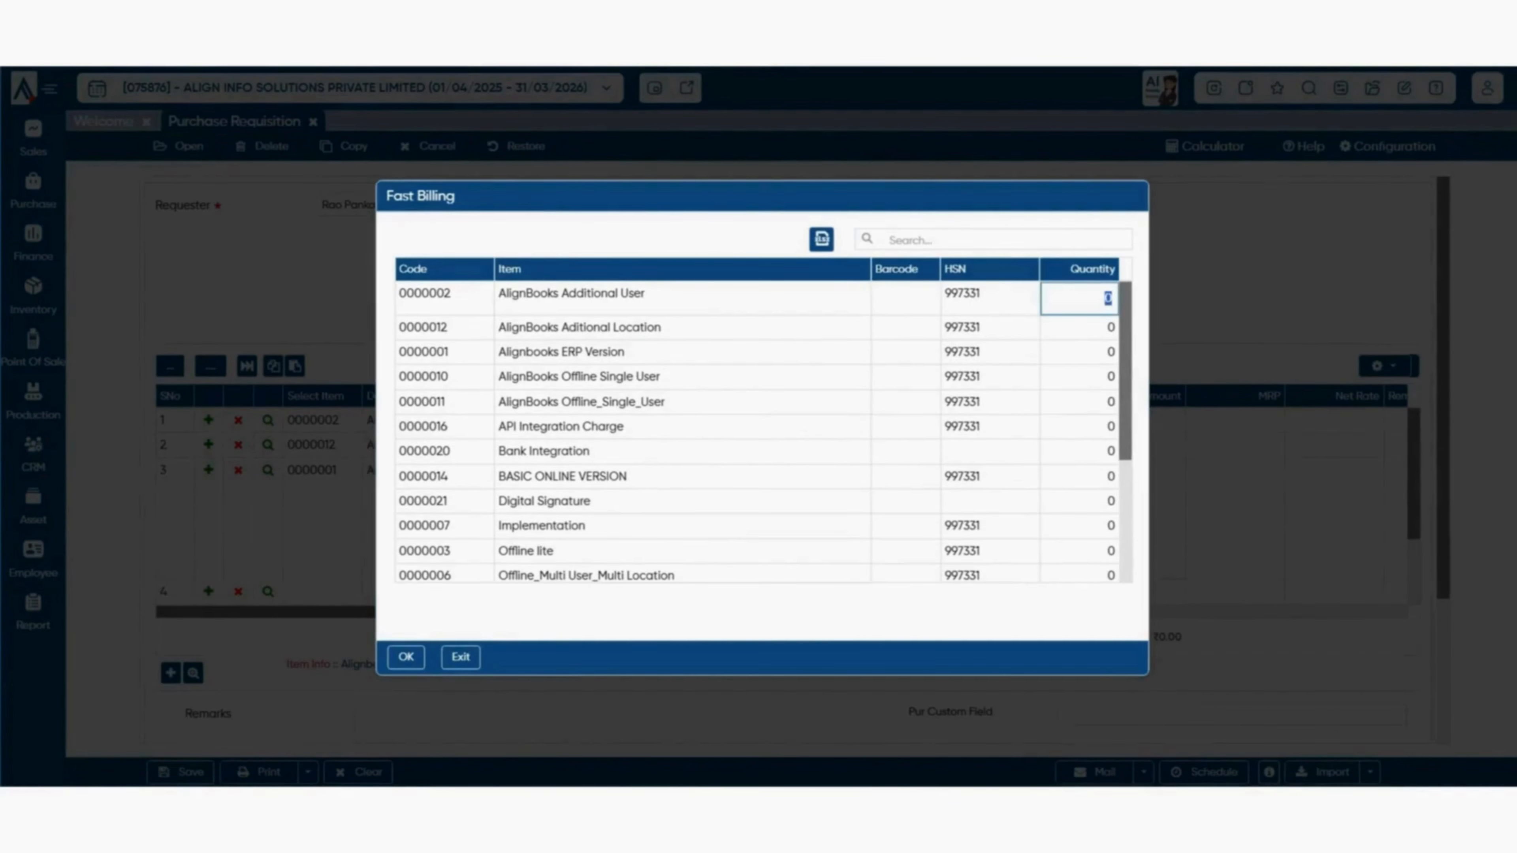
key(Escape)
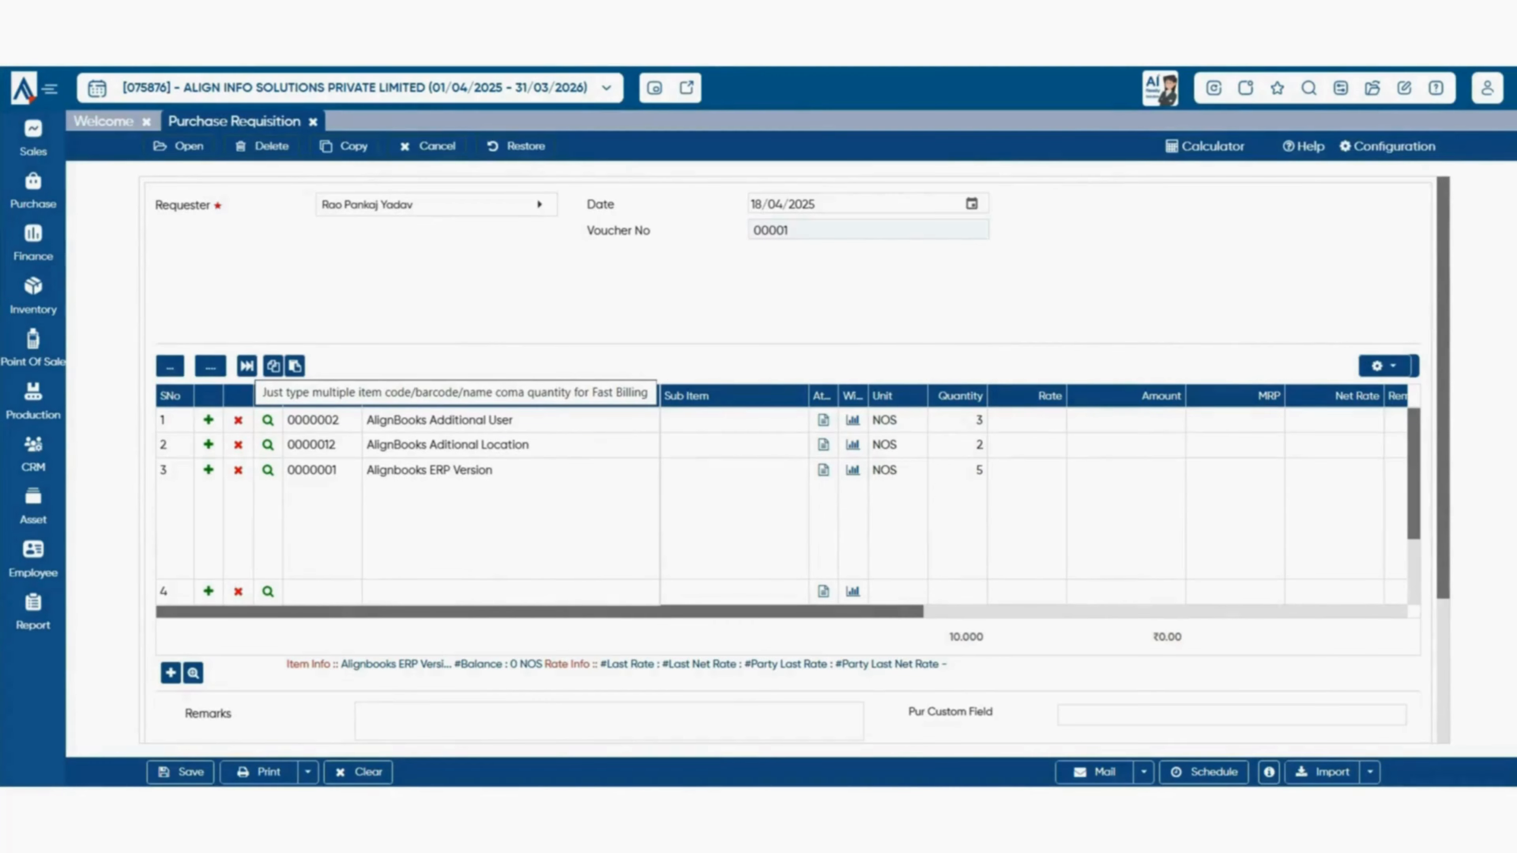
- Dismiss the comma-separated Fast Billing box, copy the item grid data, and open grid settings
click(246, 366)
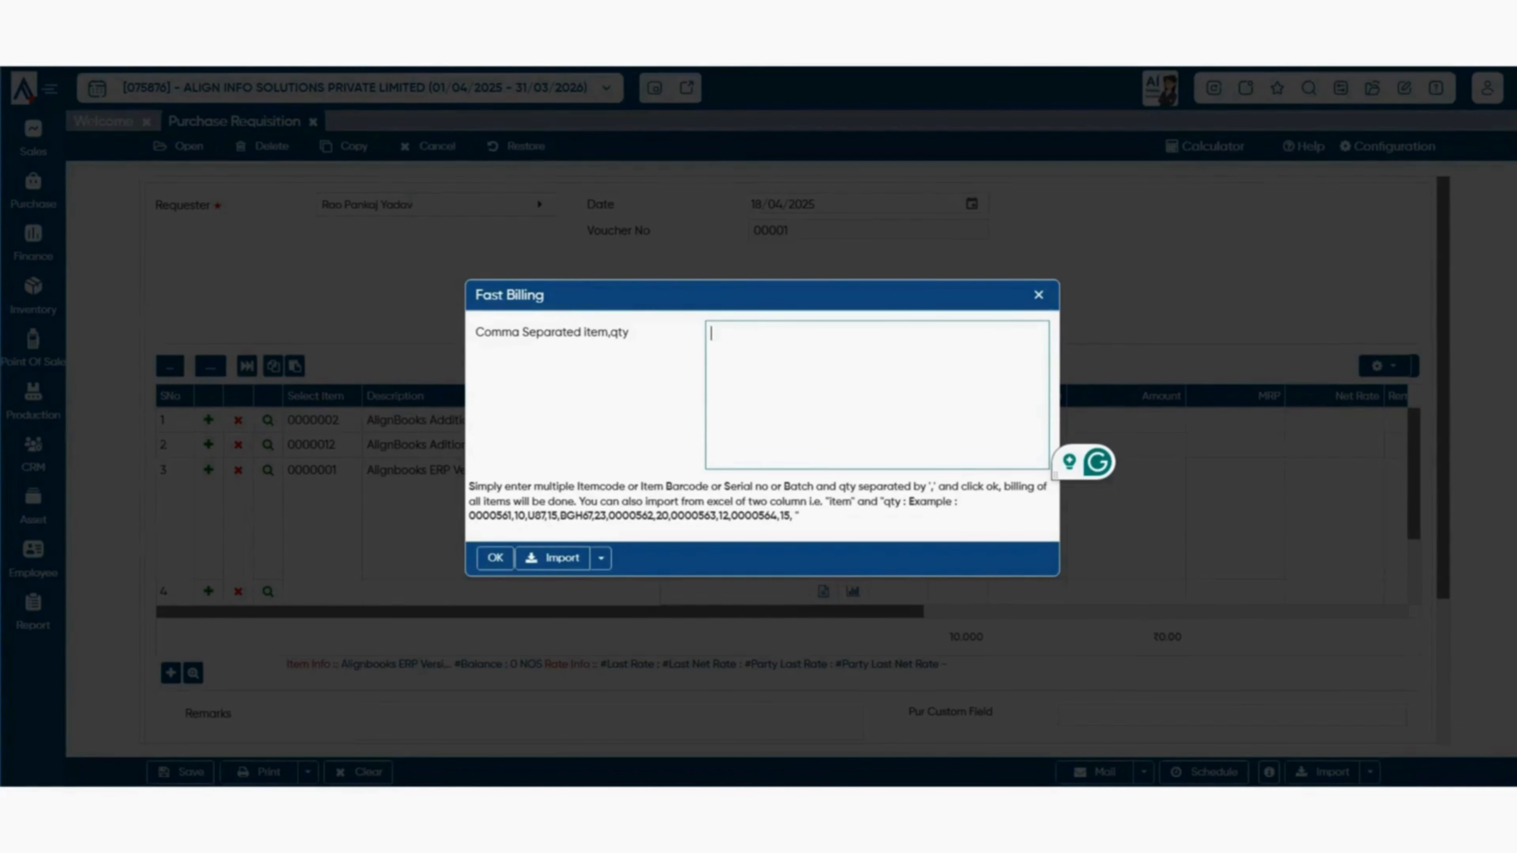
key(Escape)
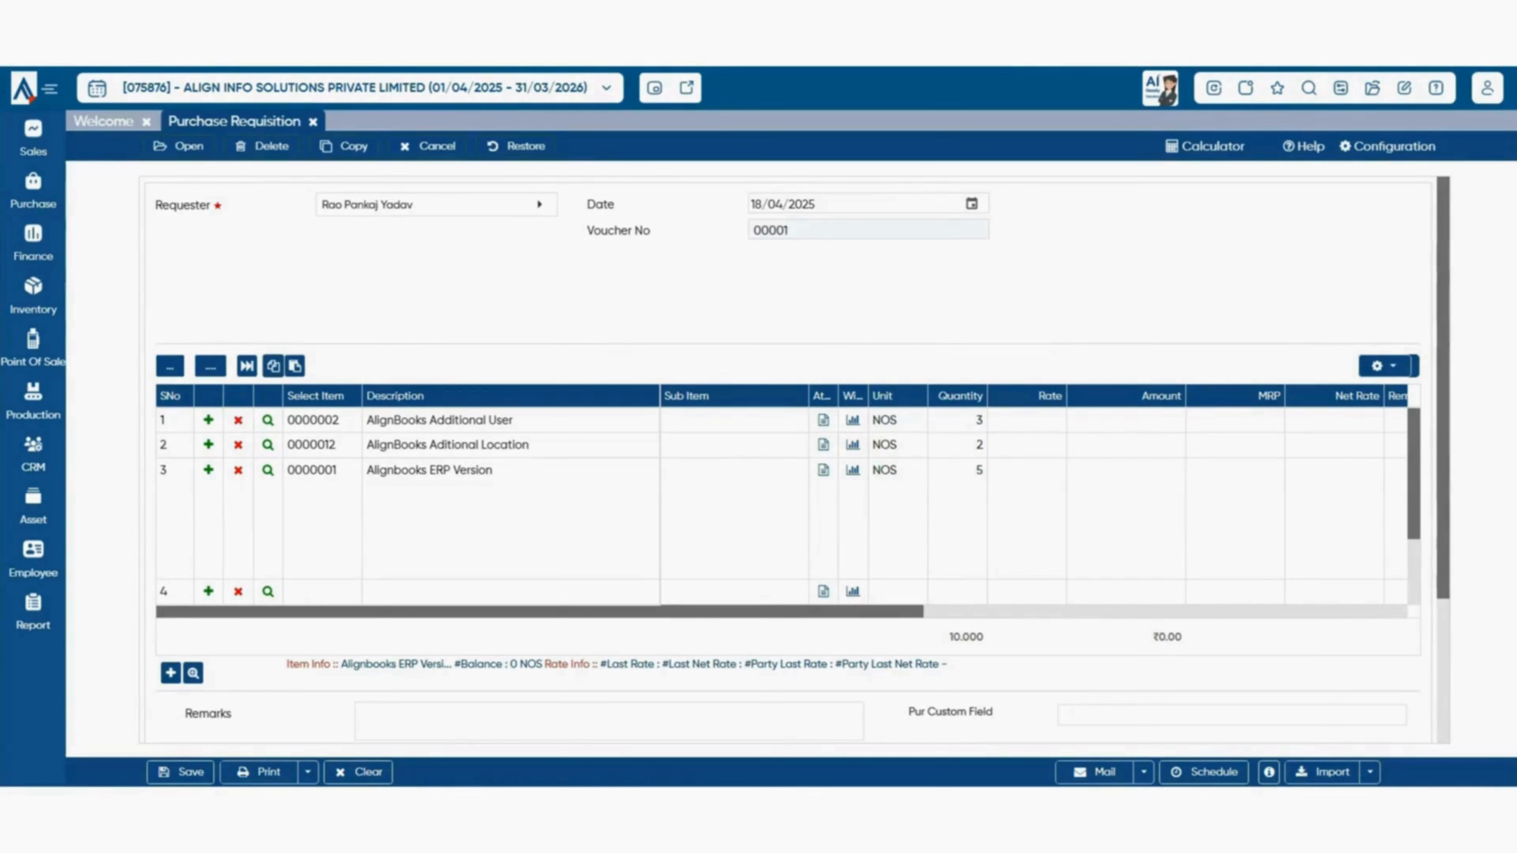
click(273, 366)
click(1383, 366)
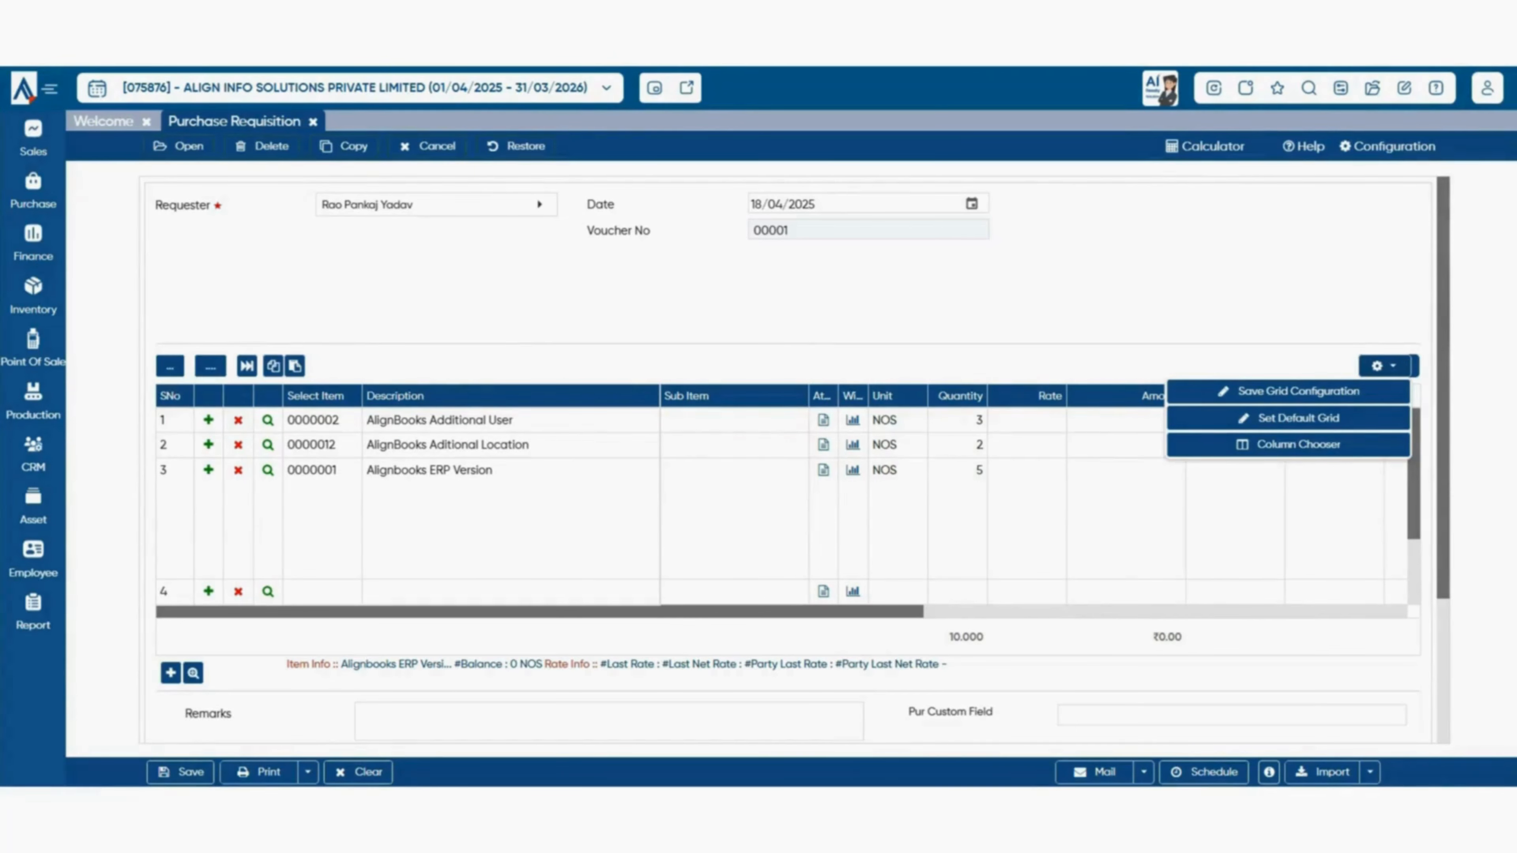
drag(1027, 396, 954, 399)
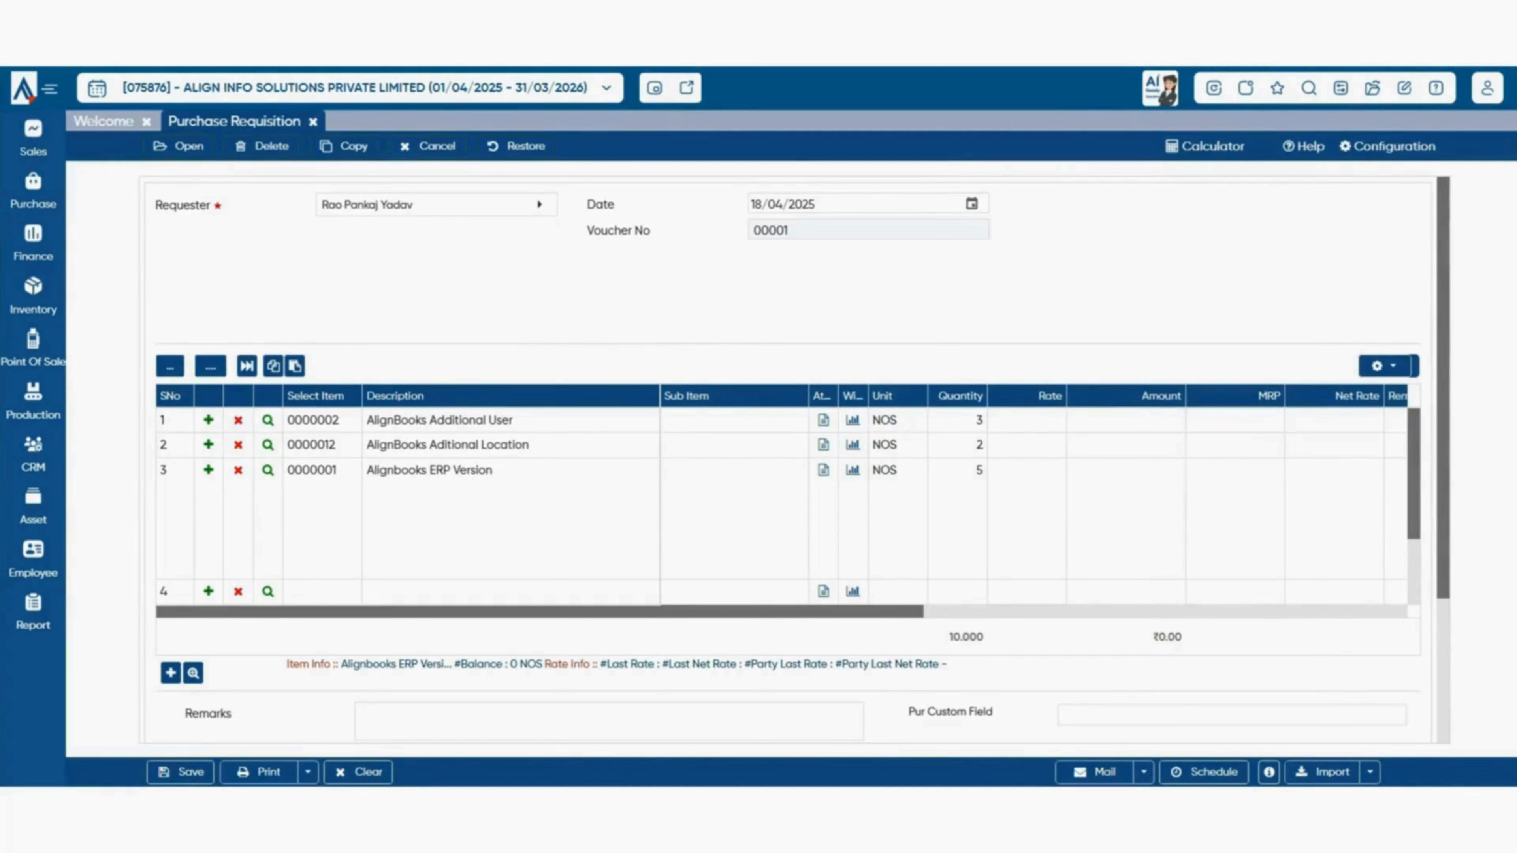
click(1379, 366)
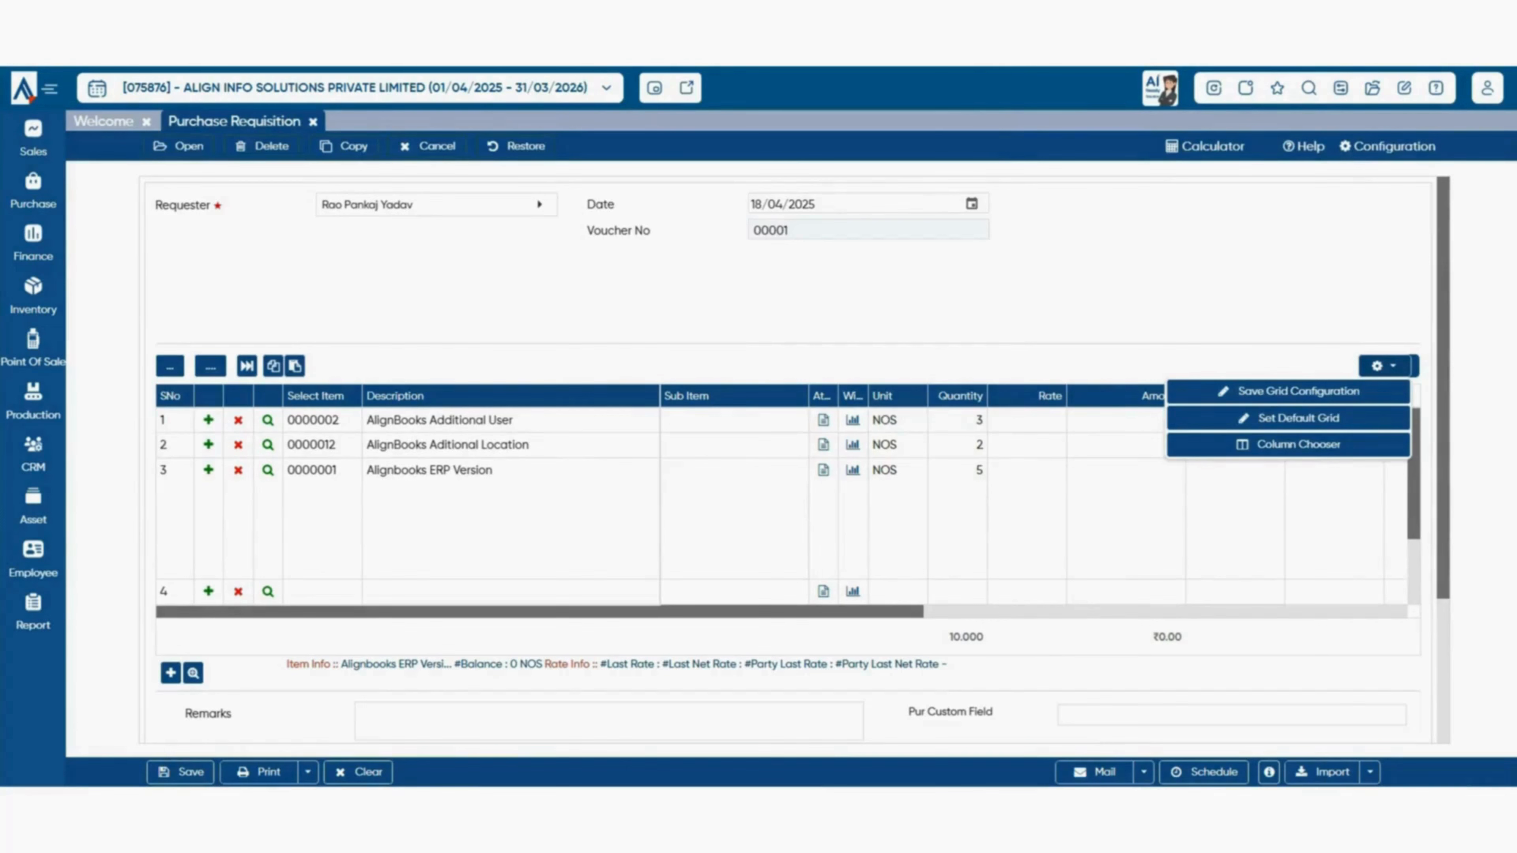
click(1288, 444)
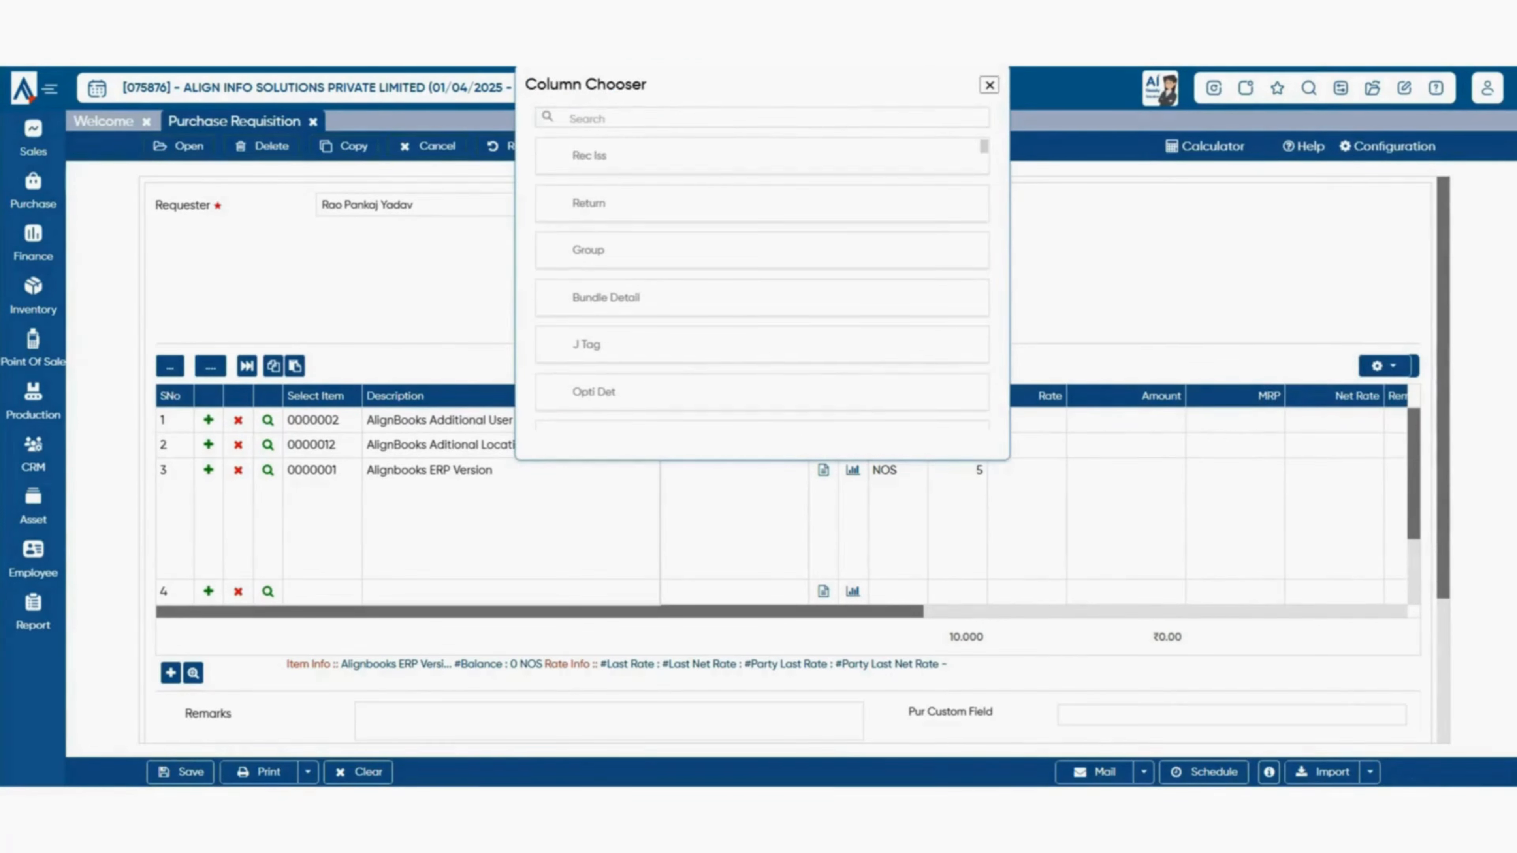
drag(589, 203, 1086, 390)
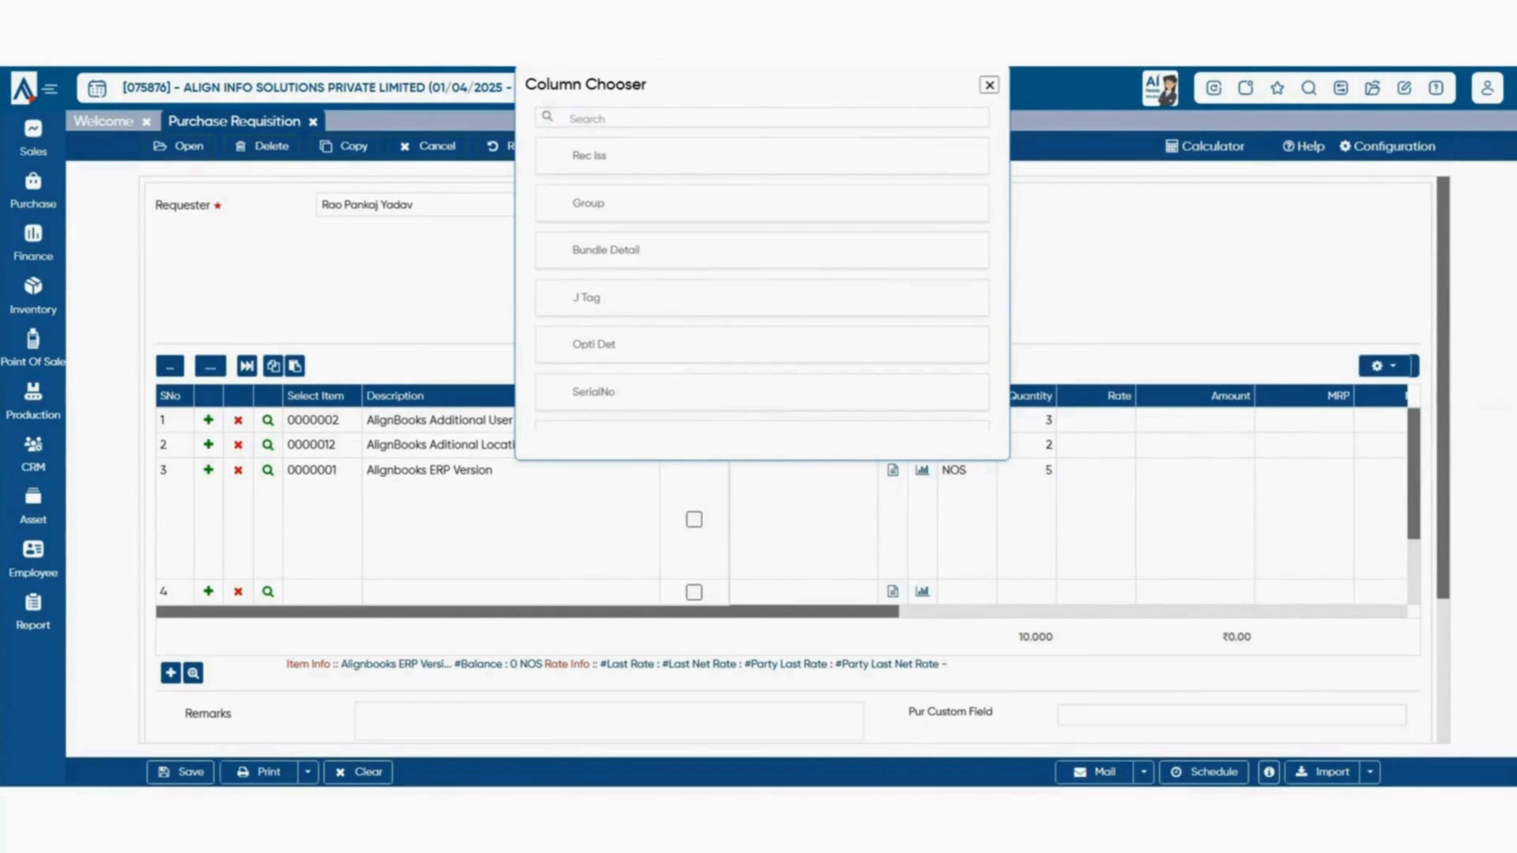
drag(597, 83, 917, 261)
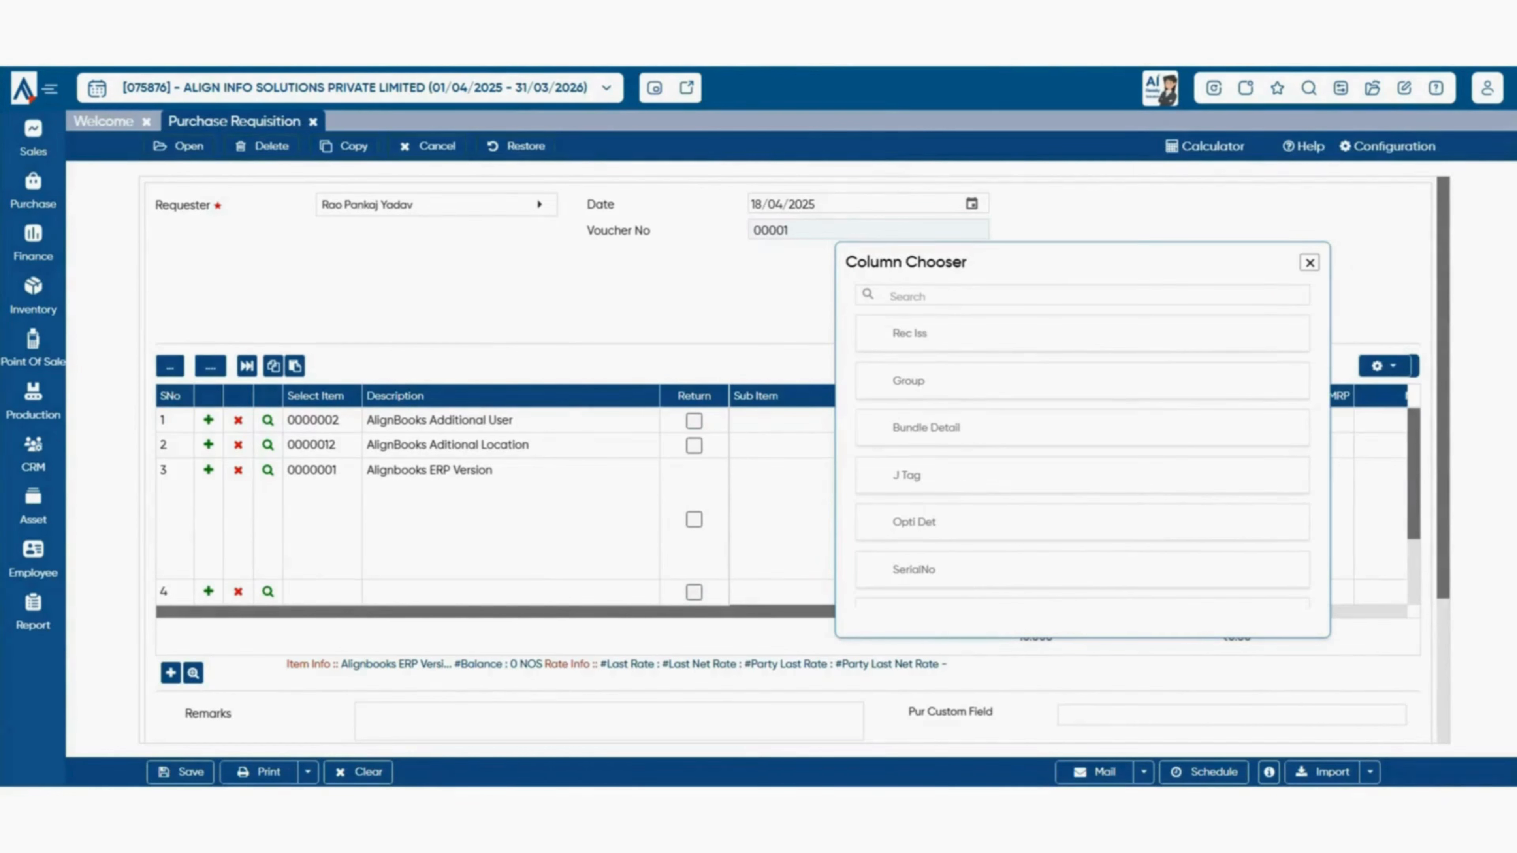
drag(694, 395, 997, 386)
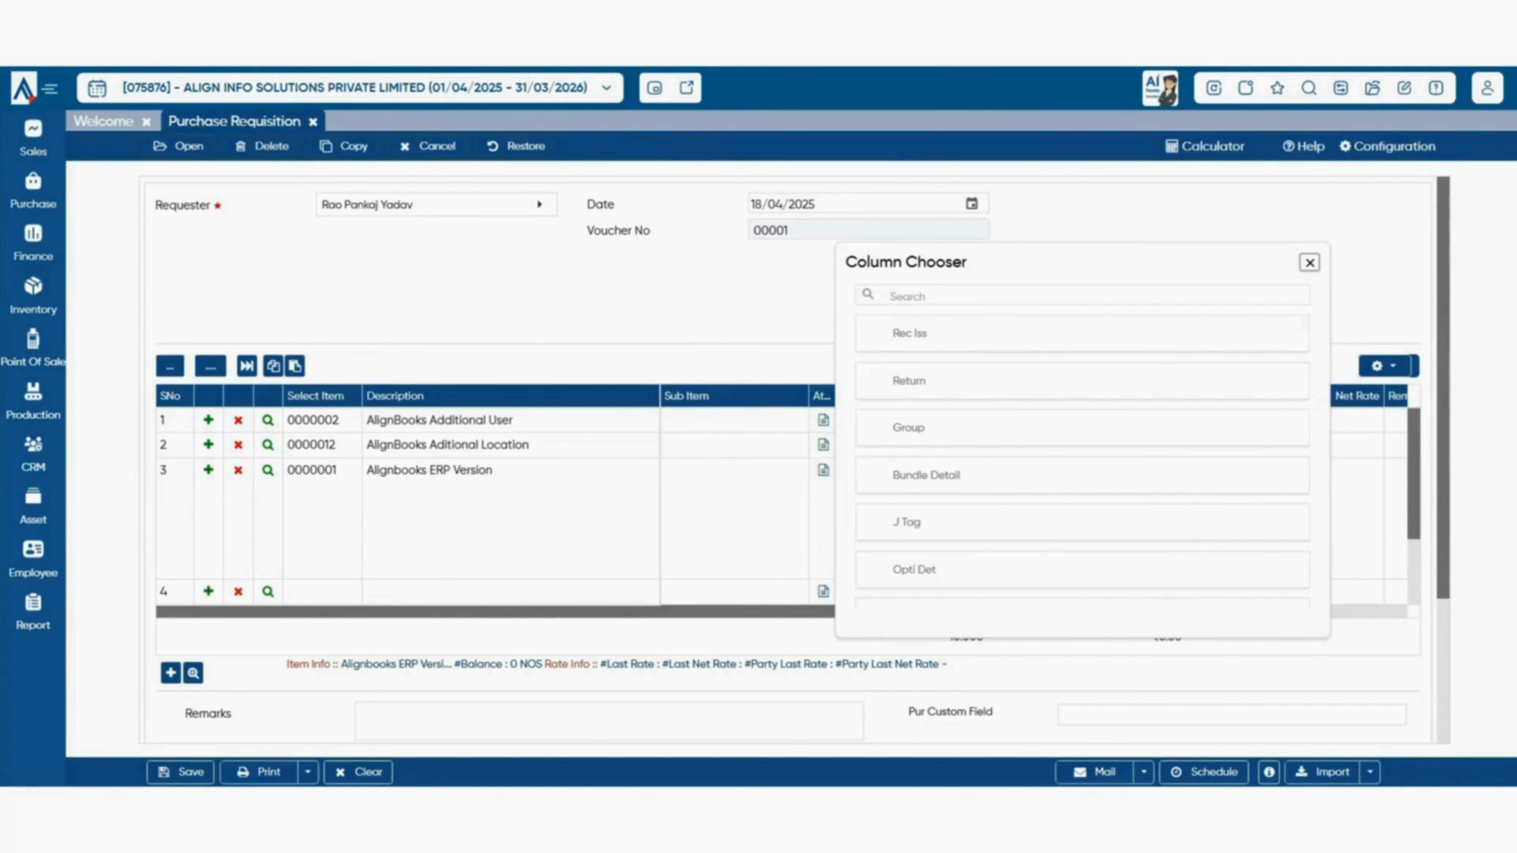
click(1310, 263)
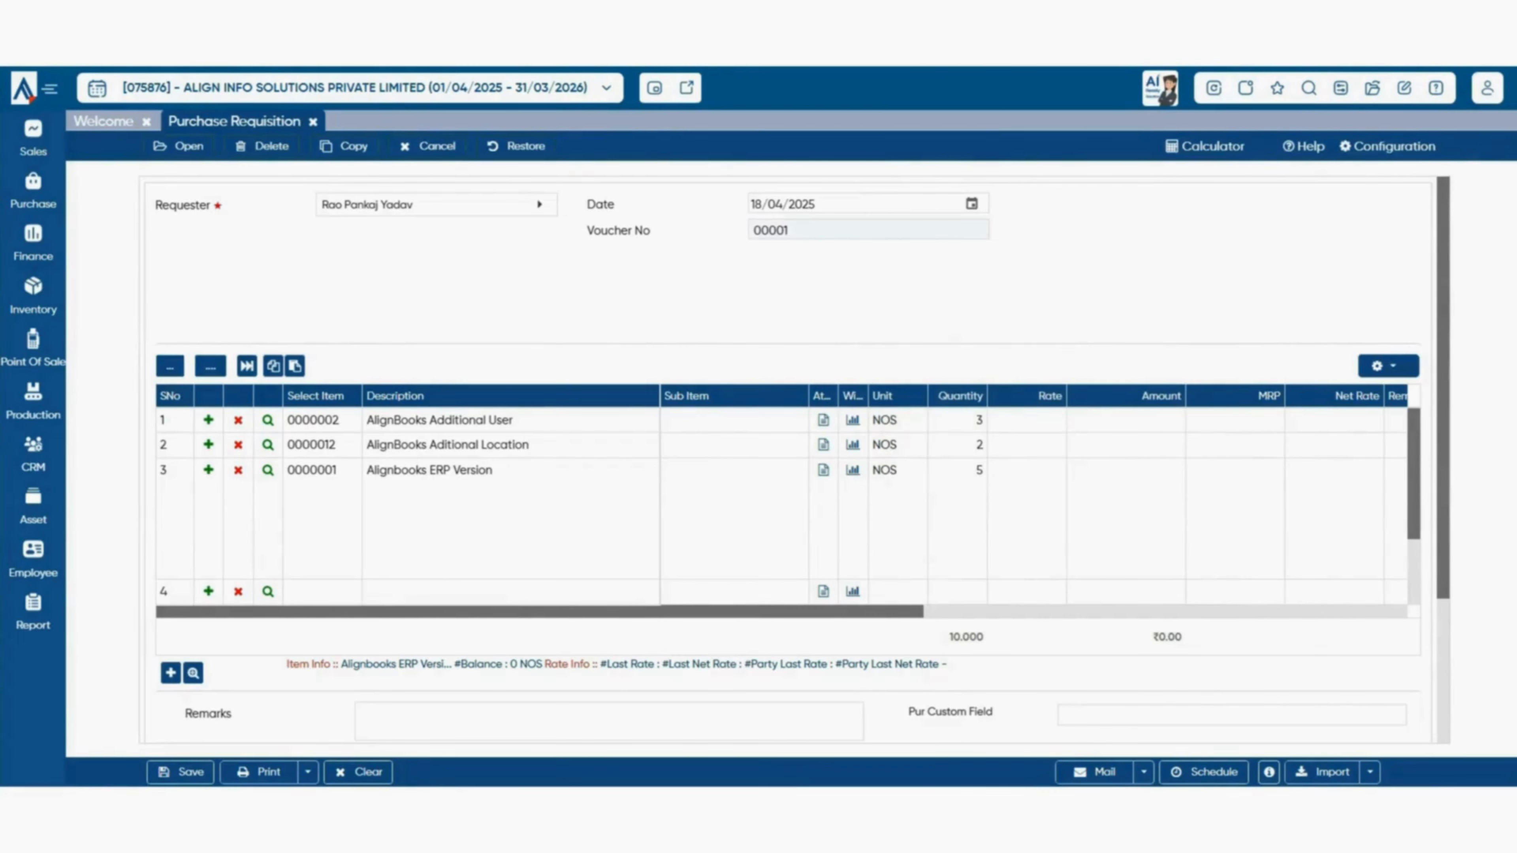
click(1384, 366)
- Delete the Alignbooks ERP Version line, leaving two items totalling 5.000 NOS
click(1292, 391)
click(263, 147)
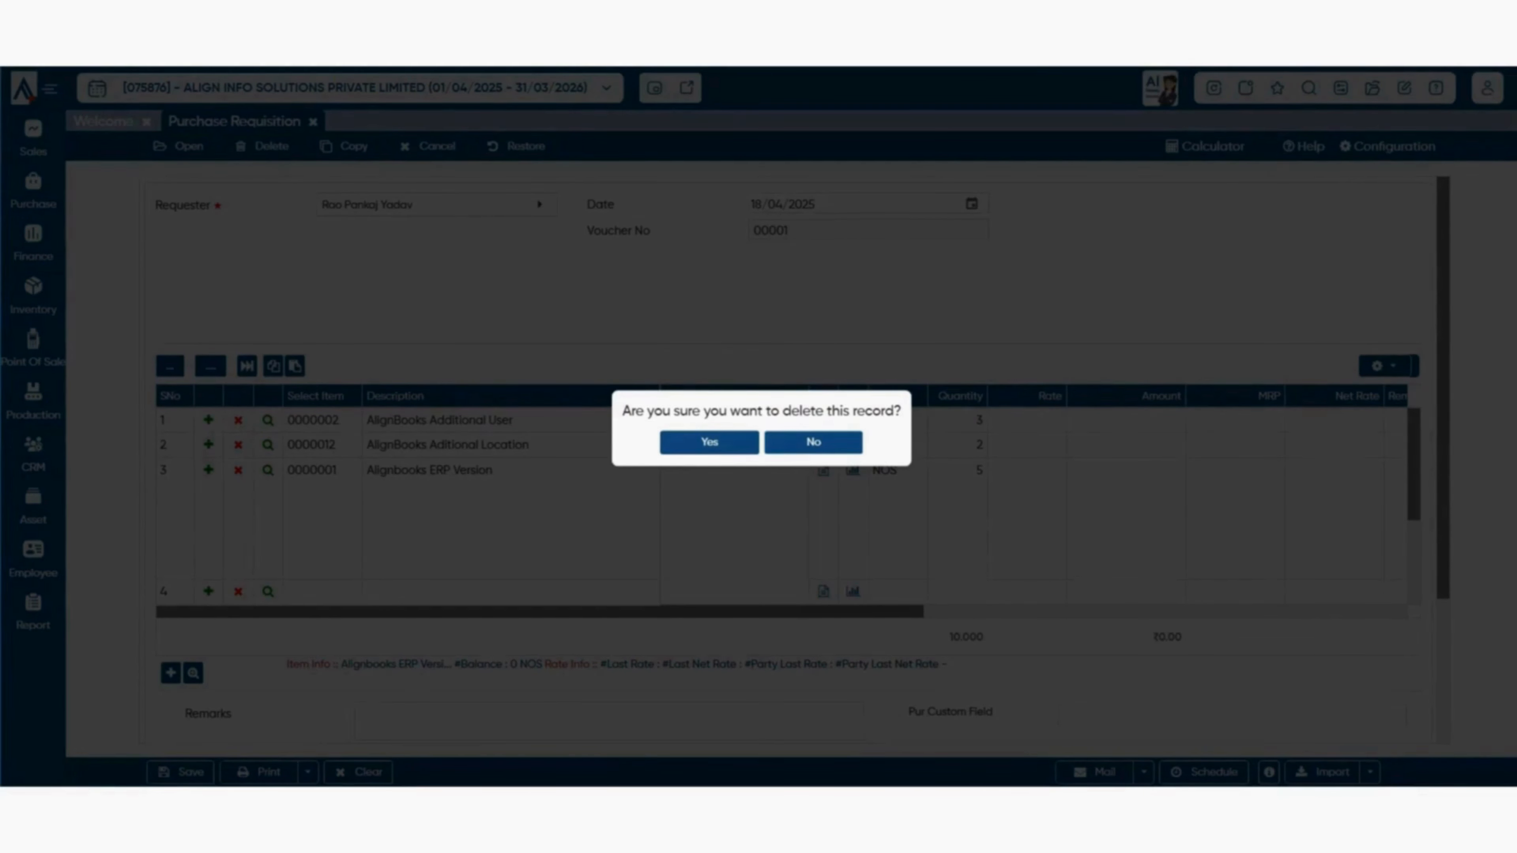
click(709, 442)
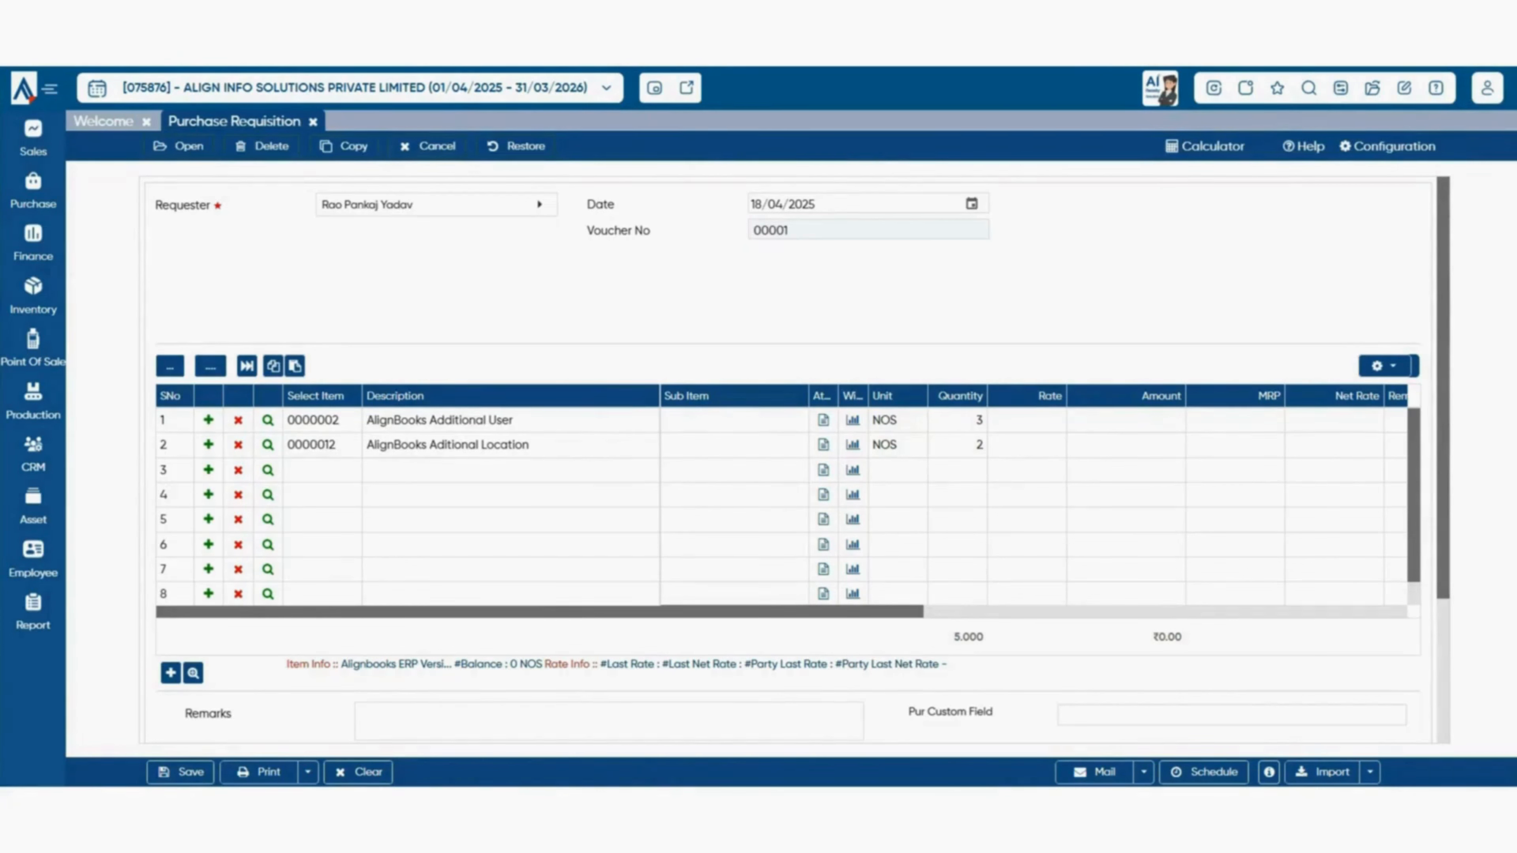
- Review item details and bring up the Attribute Panel for AlignBooks Additional User
click(268, 420)
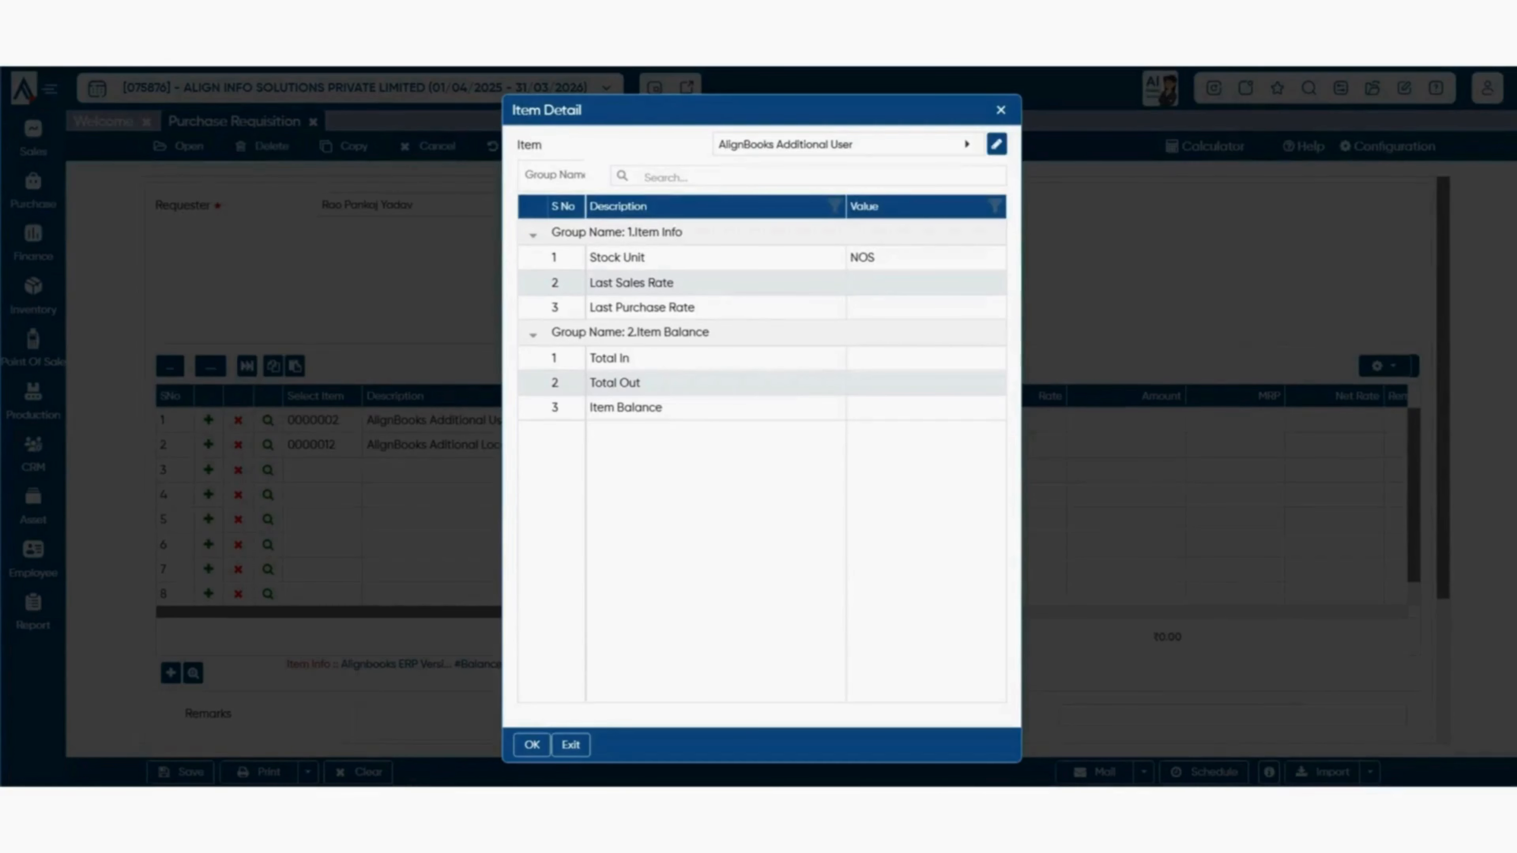
click(848, 145)
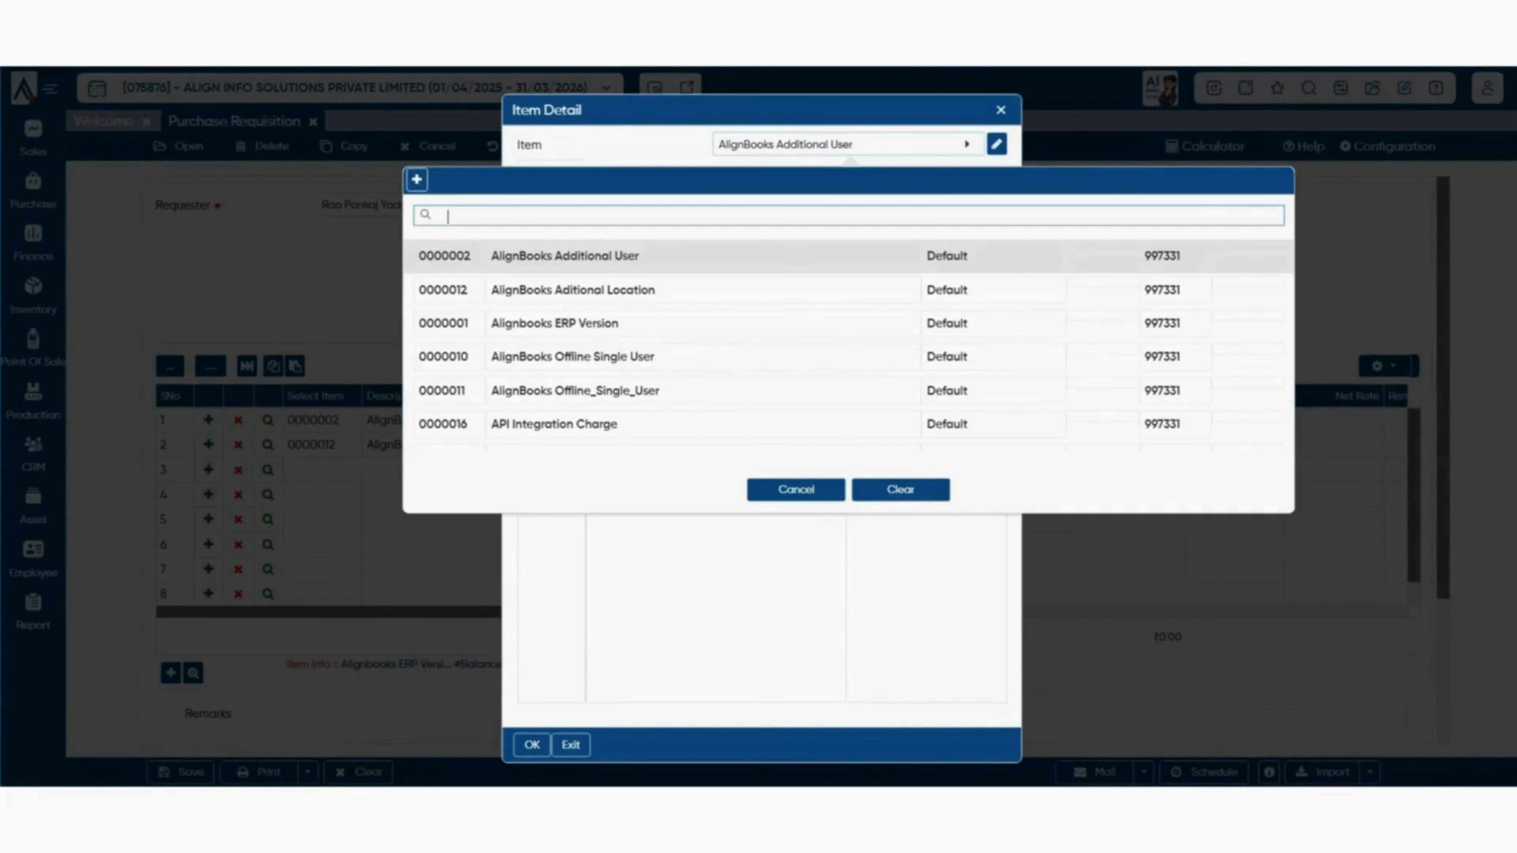
click(705, 323)
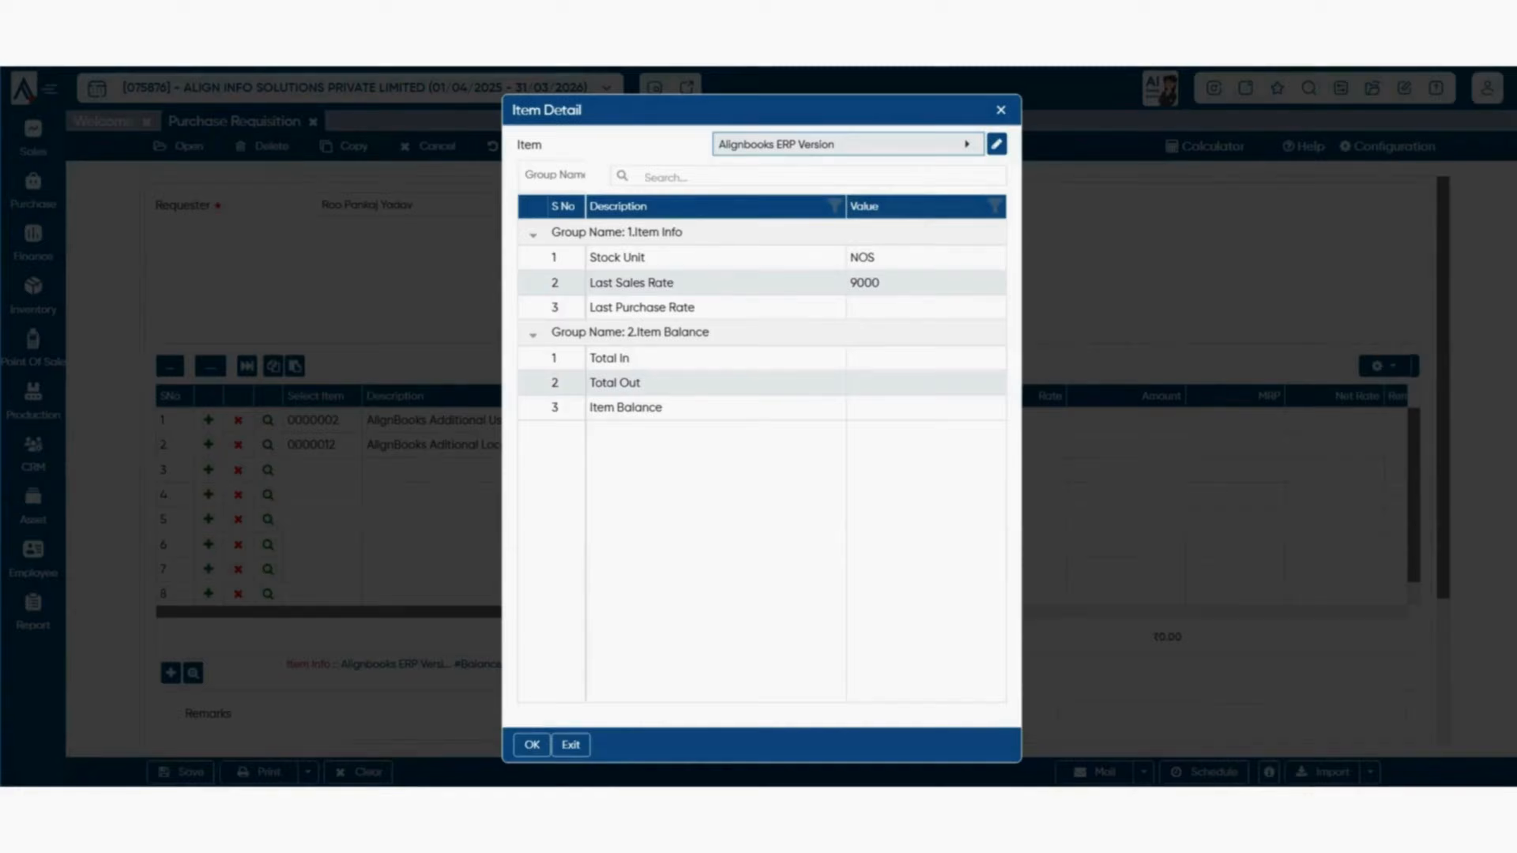
drag(837, 395, 874, 395)
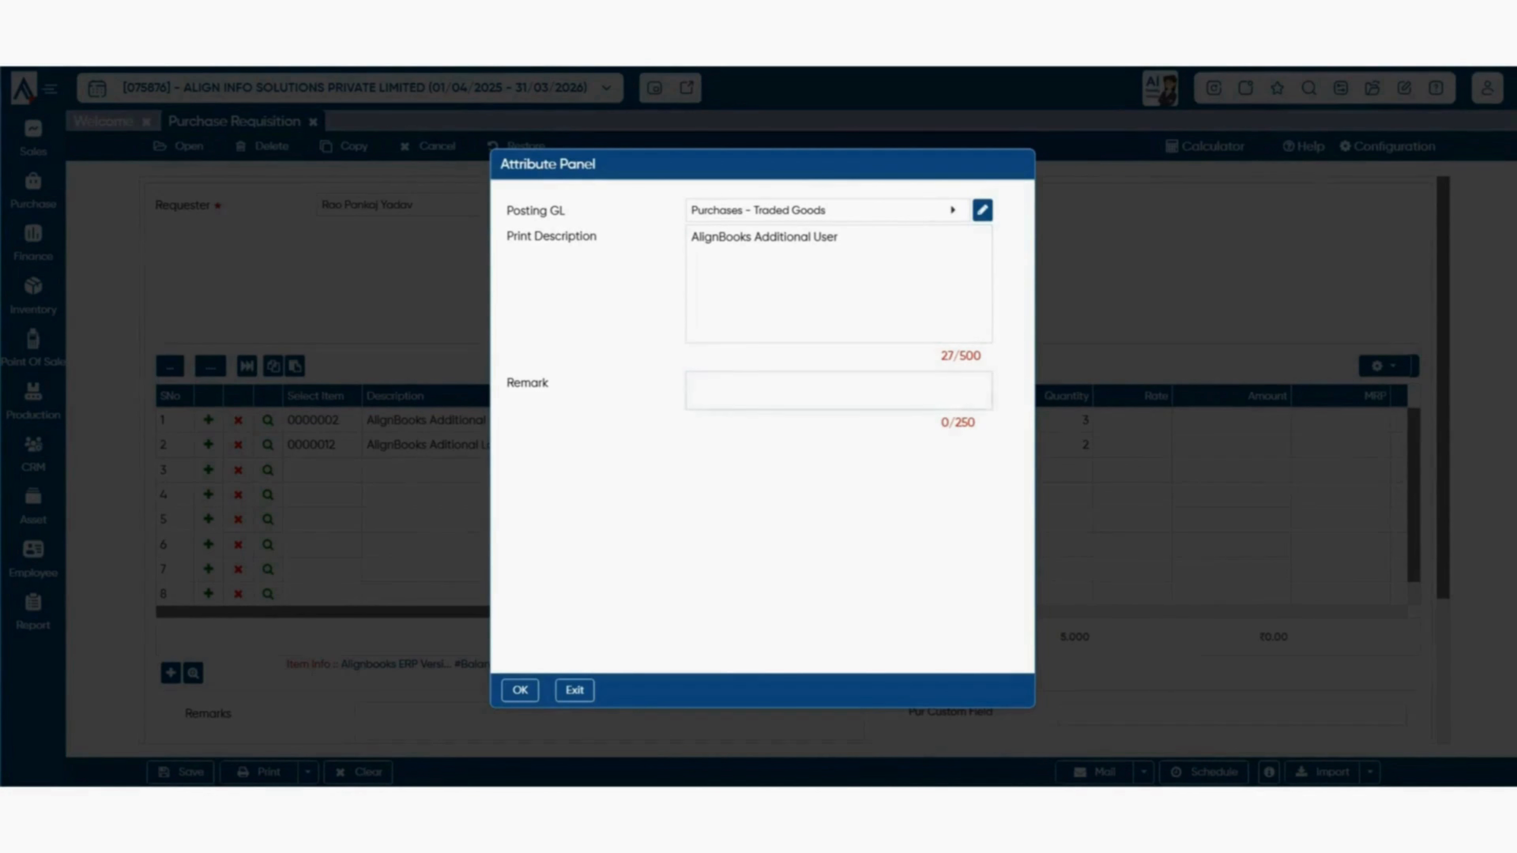
- Close the attribute panel and show row 2's widget reports, like recent transactions and warehouse stock
click(838, 391)
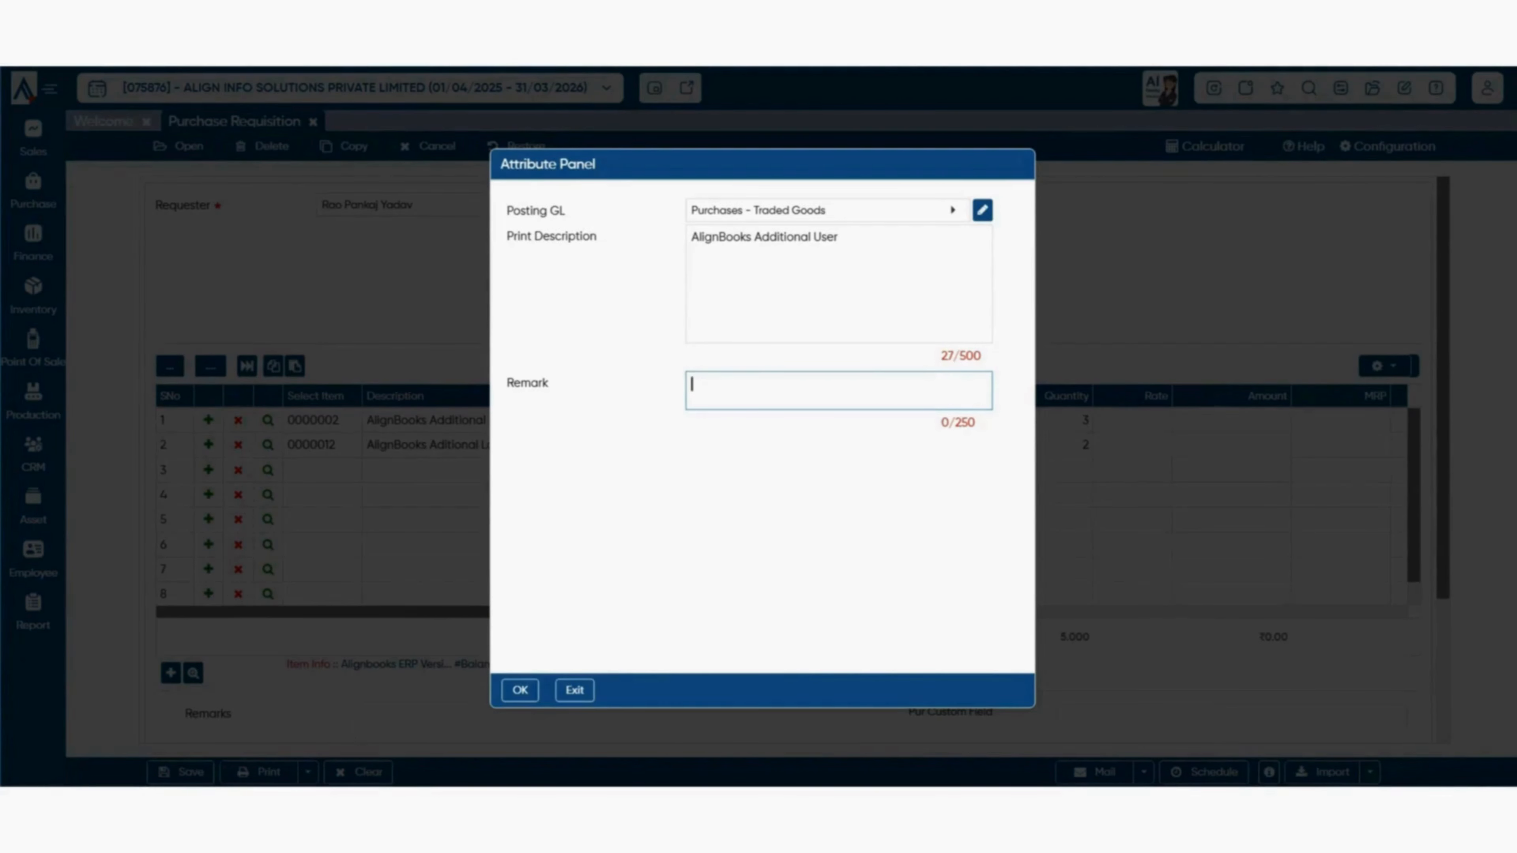
key(Escape)
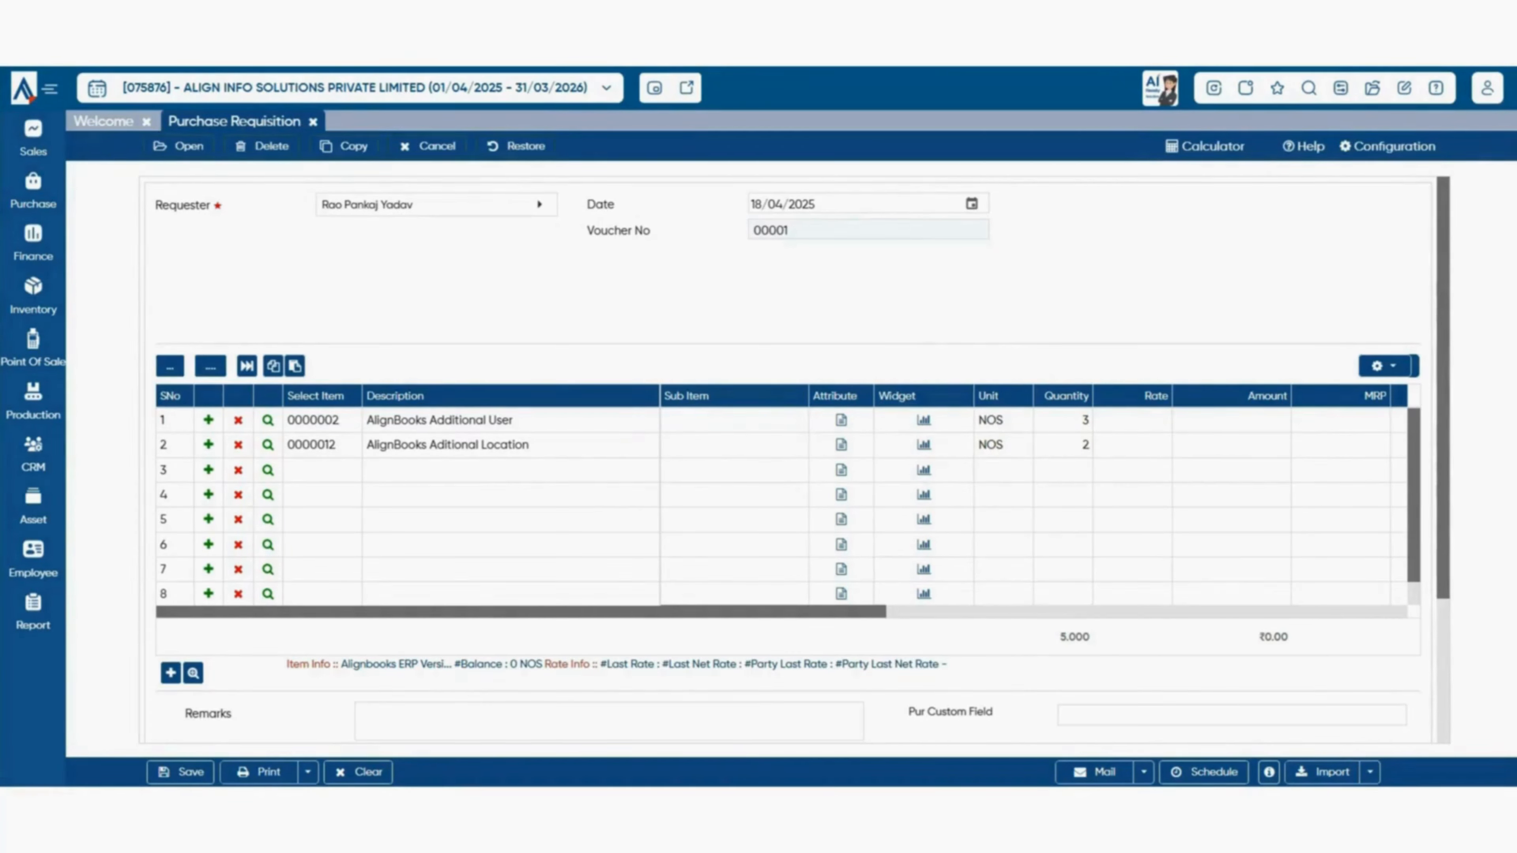
click(924, 445)
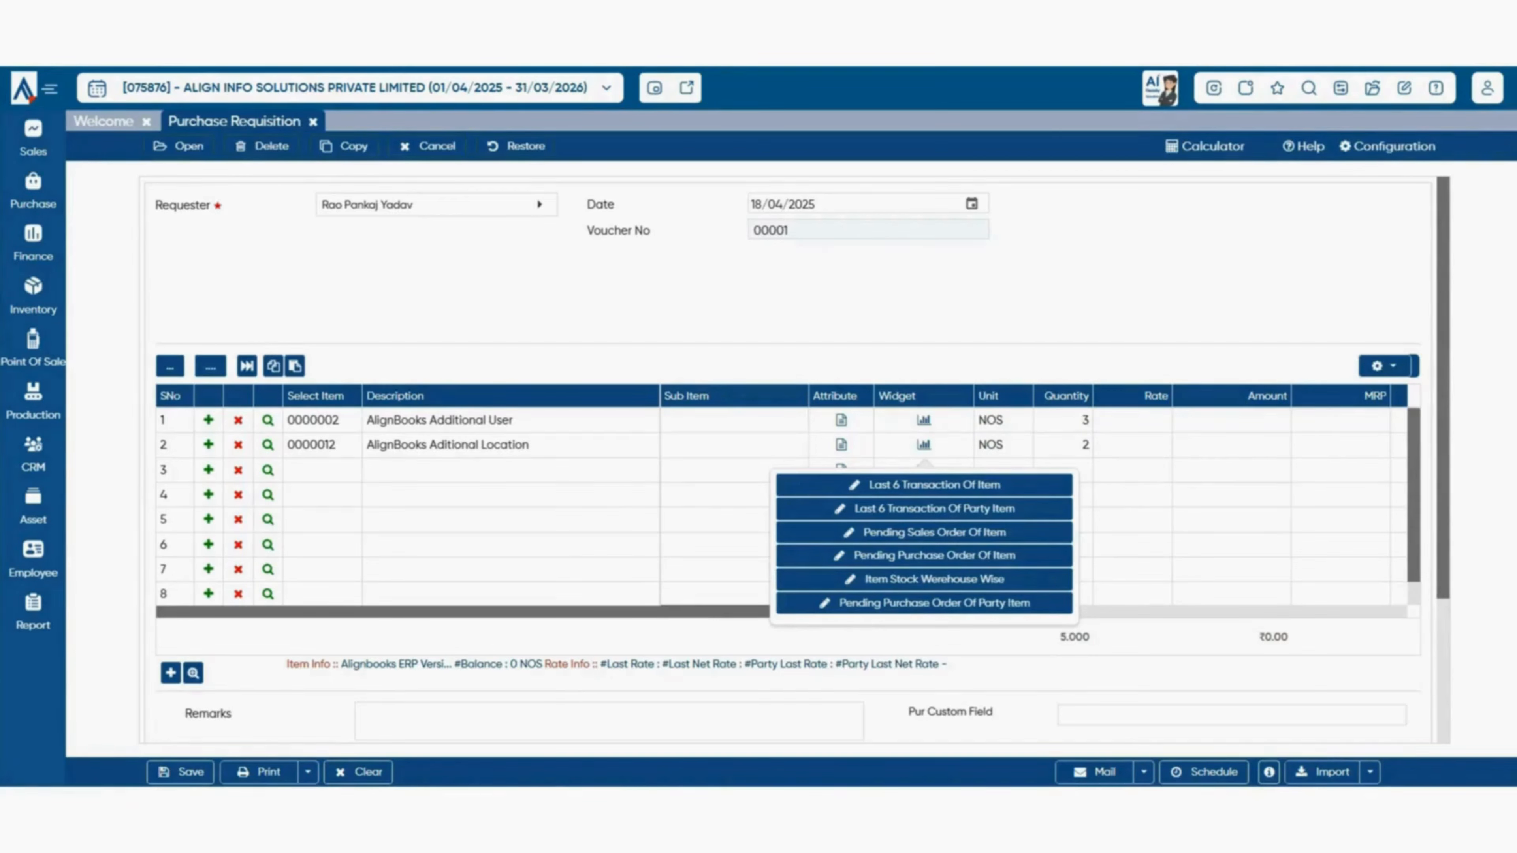
- Dismiss the quick-view report options and scroll across the requisition's item grid
key(Escape)
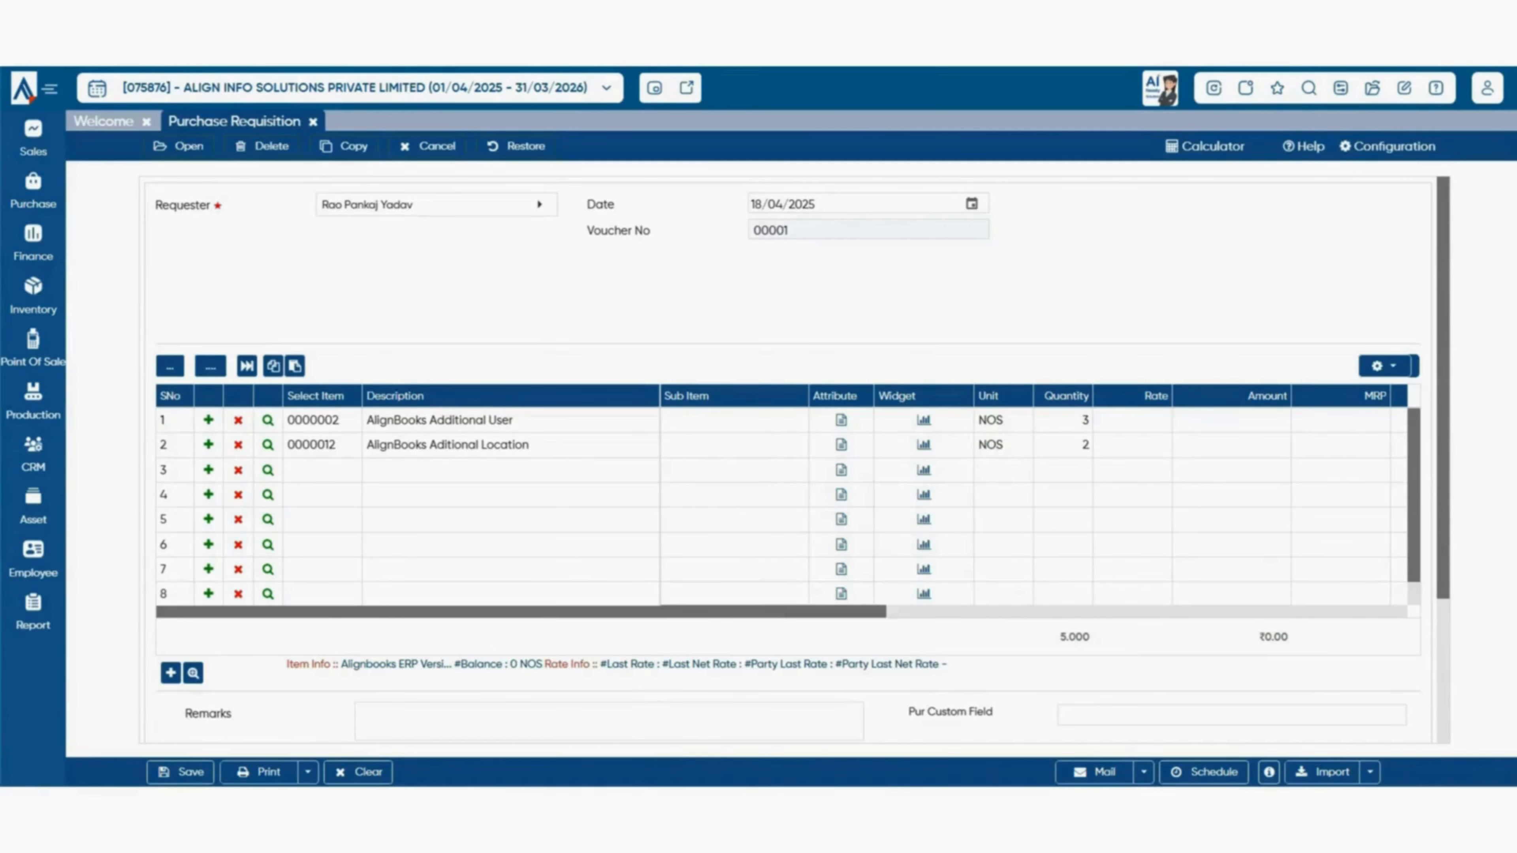
scroll(1033, 508, right, 5)
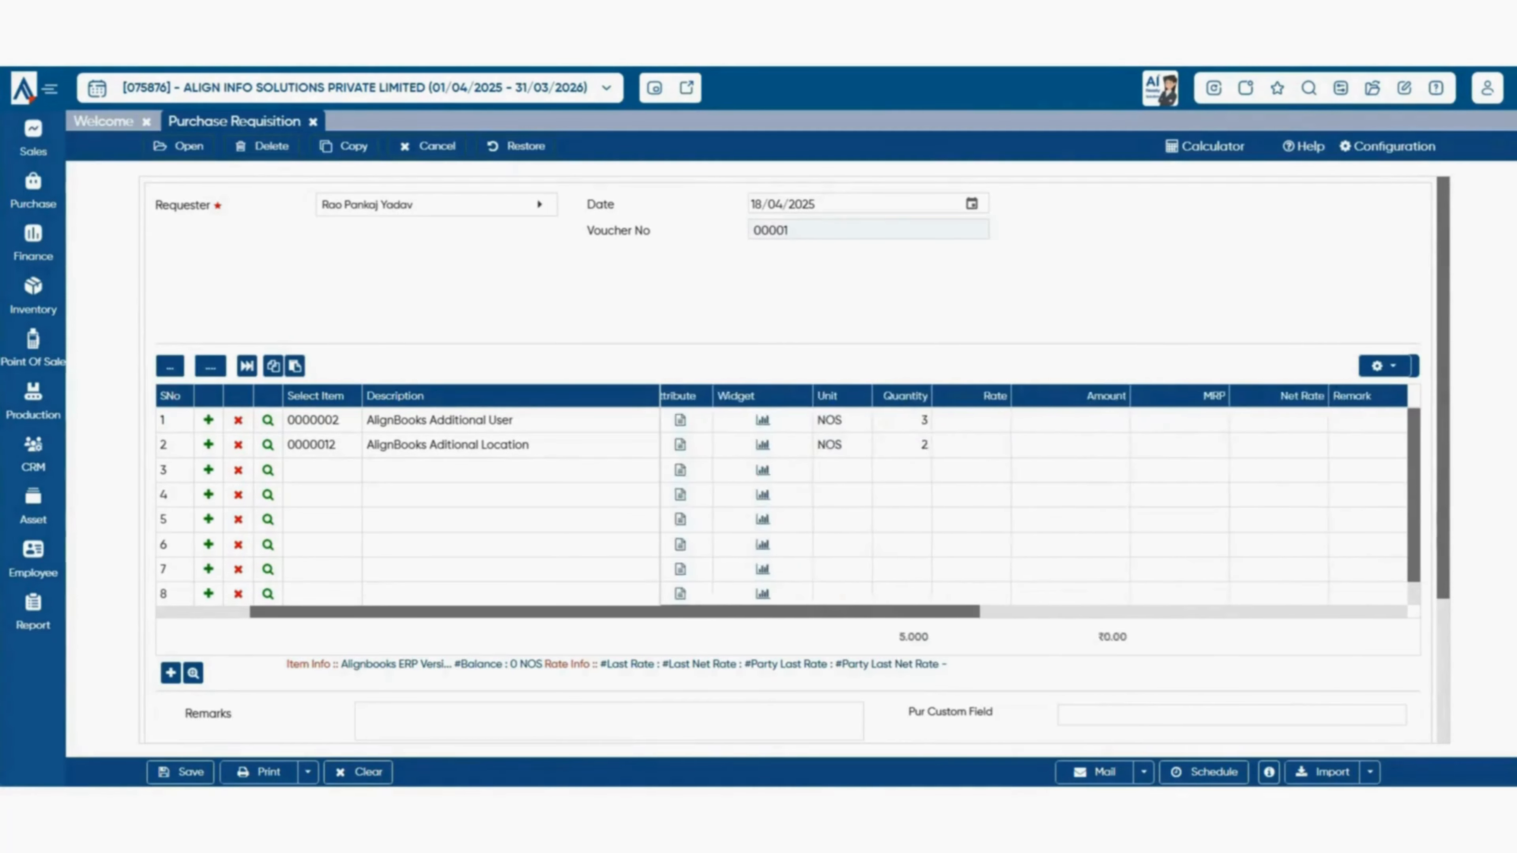
scroll(860, 508, right, 3)
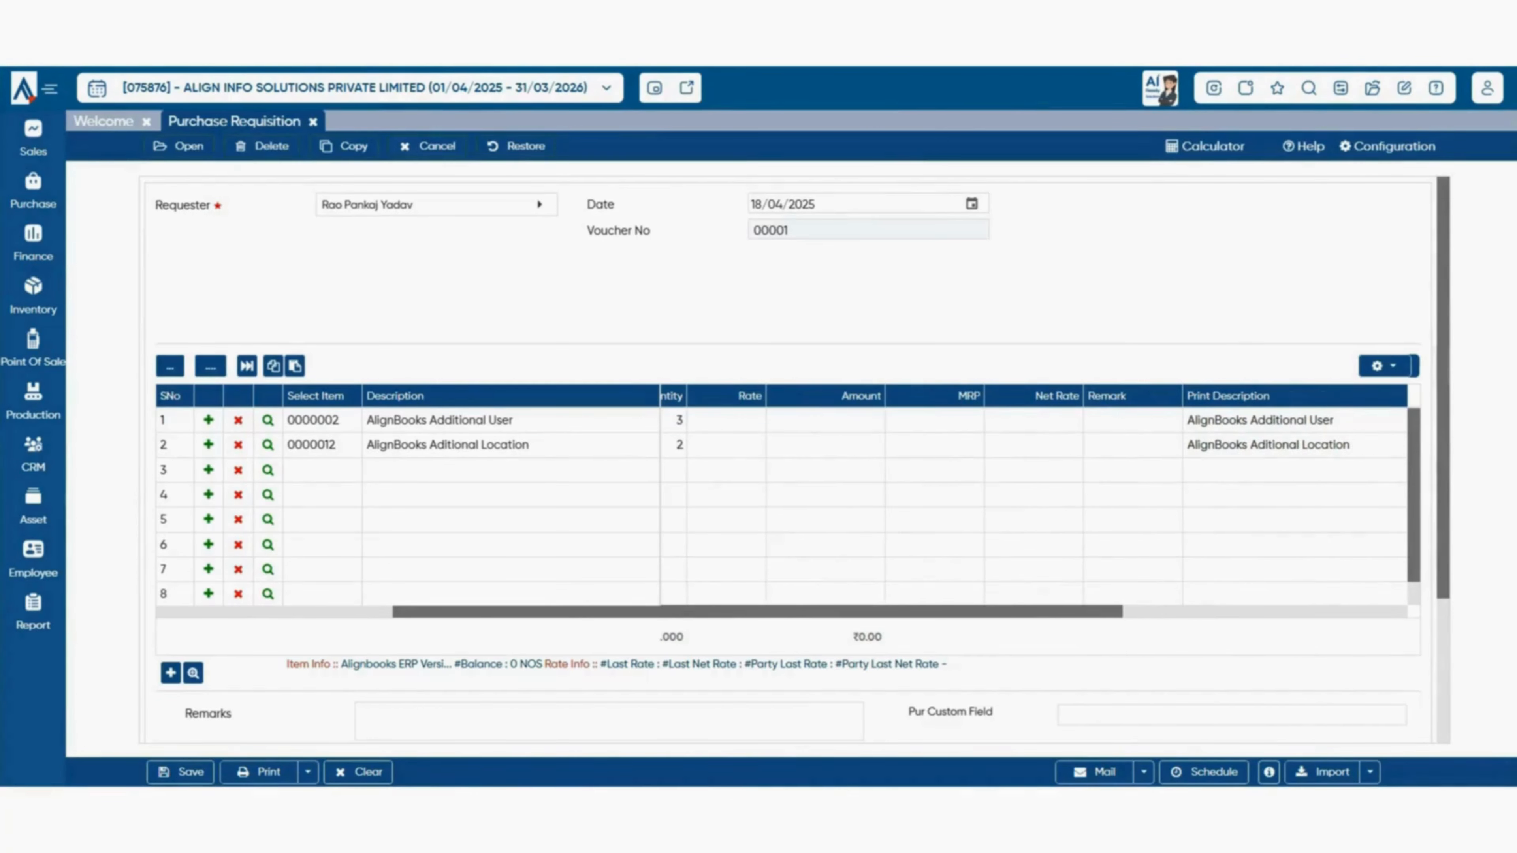
scroll(782, 508, right, 8)
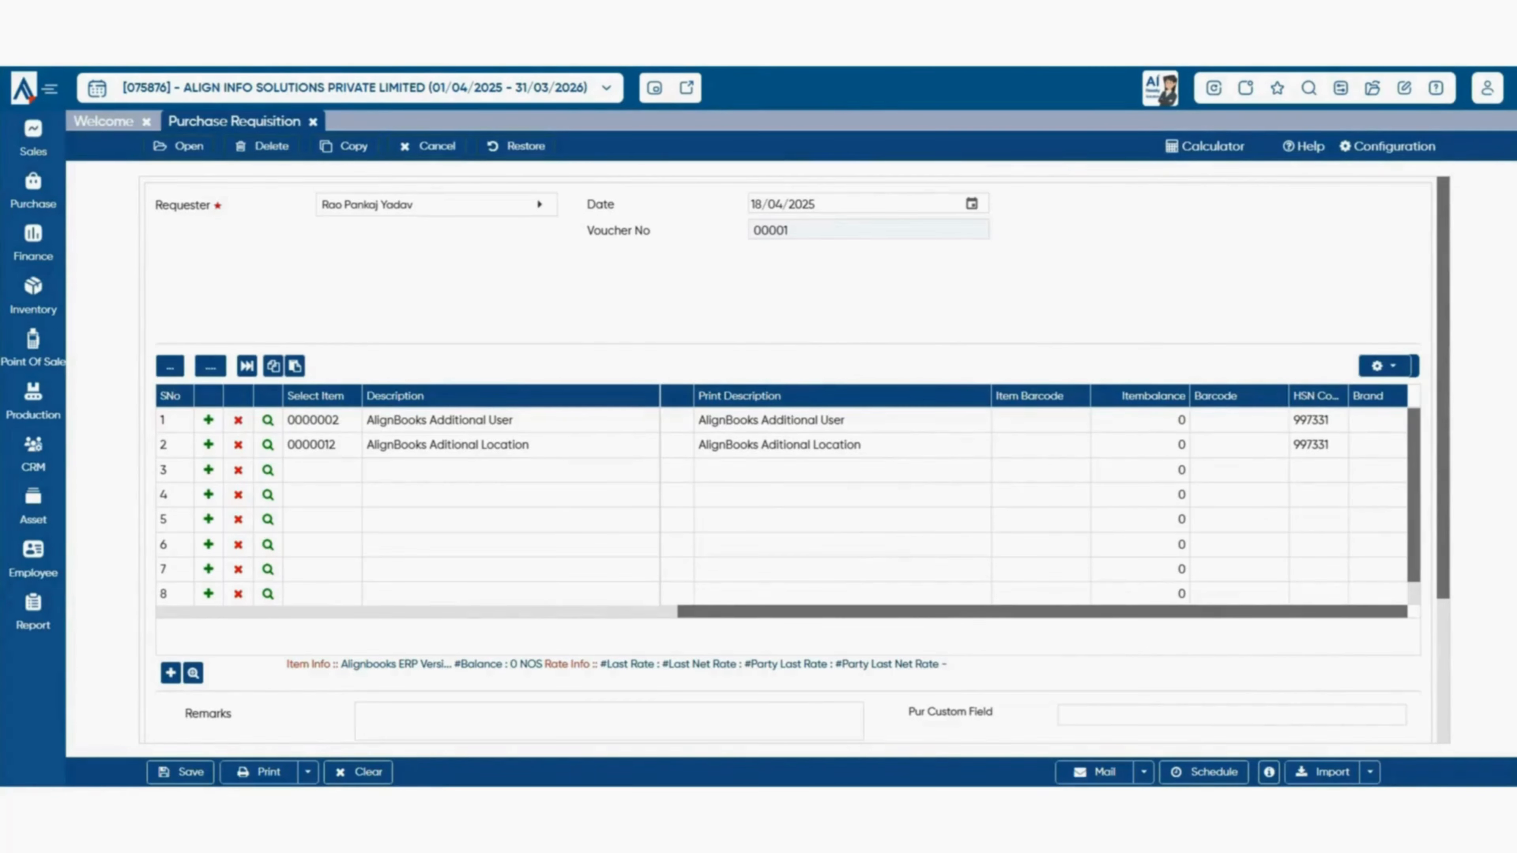
scroll(782, 508, left, 8)
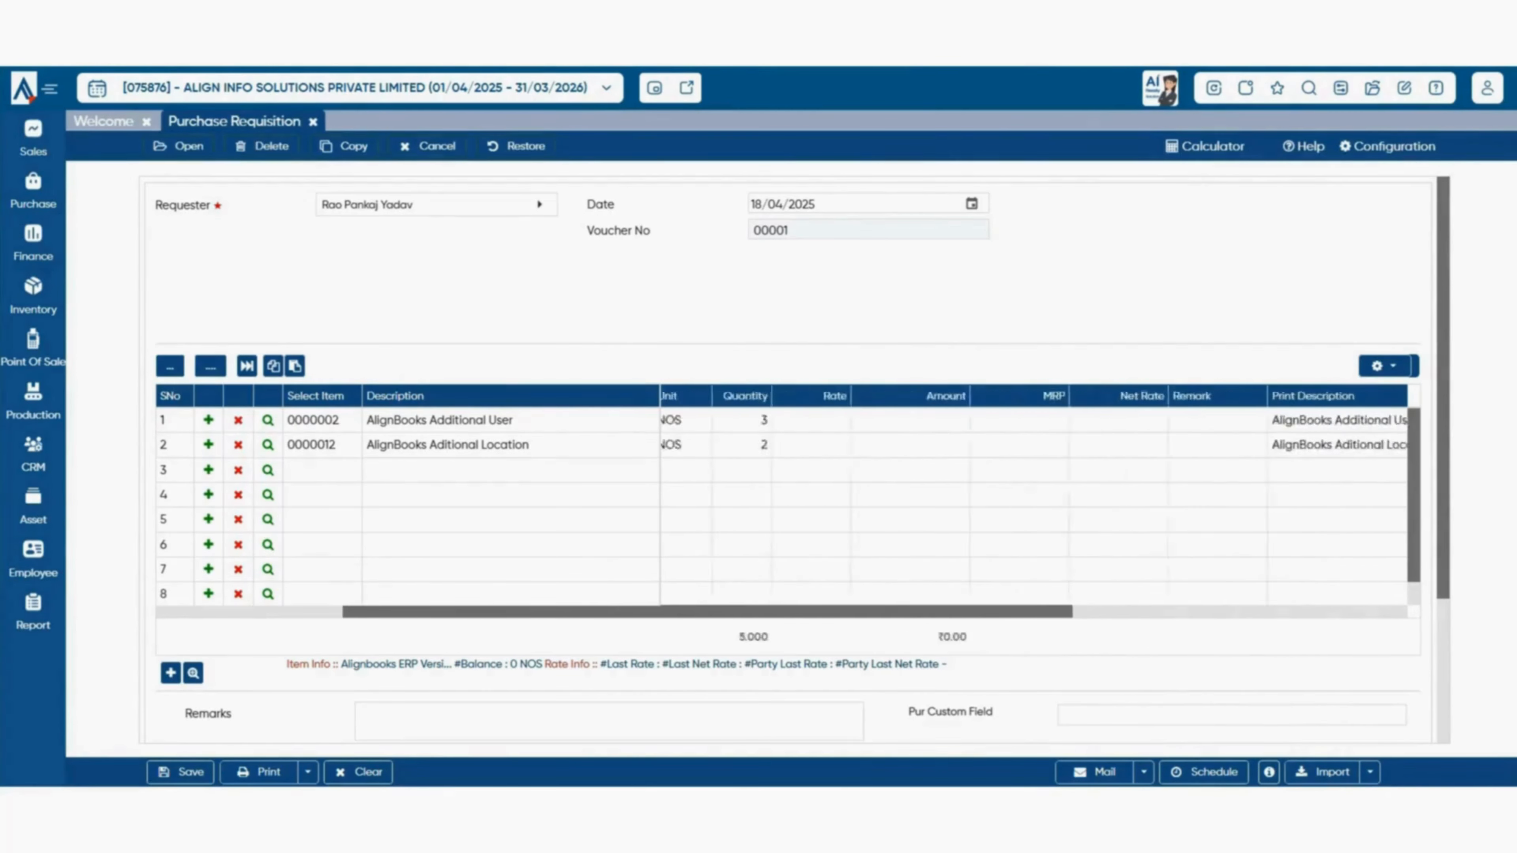
scroll(783, 461, down, 2)
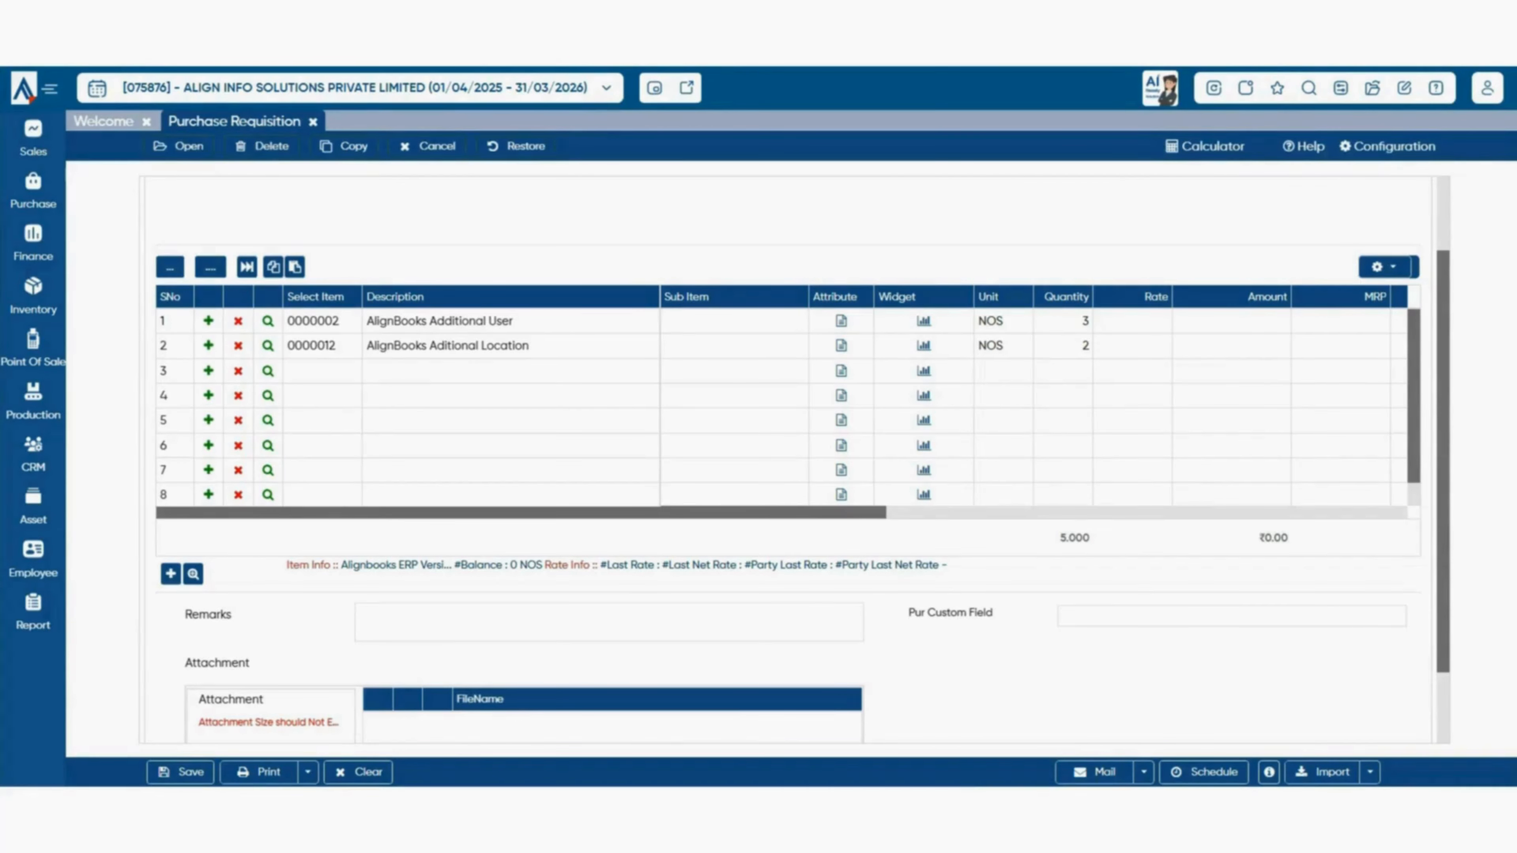
scroll(789, 406, down, 1)
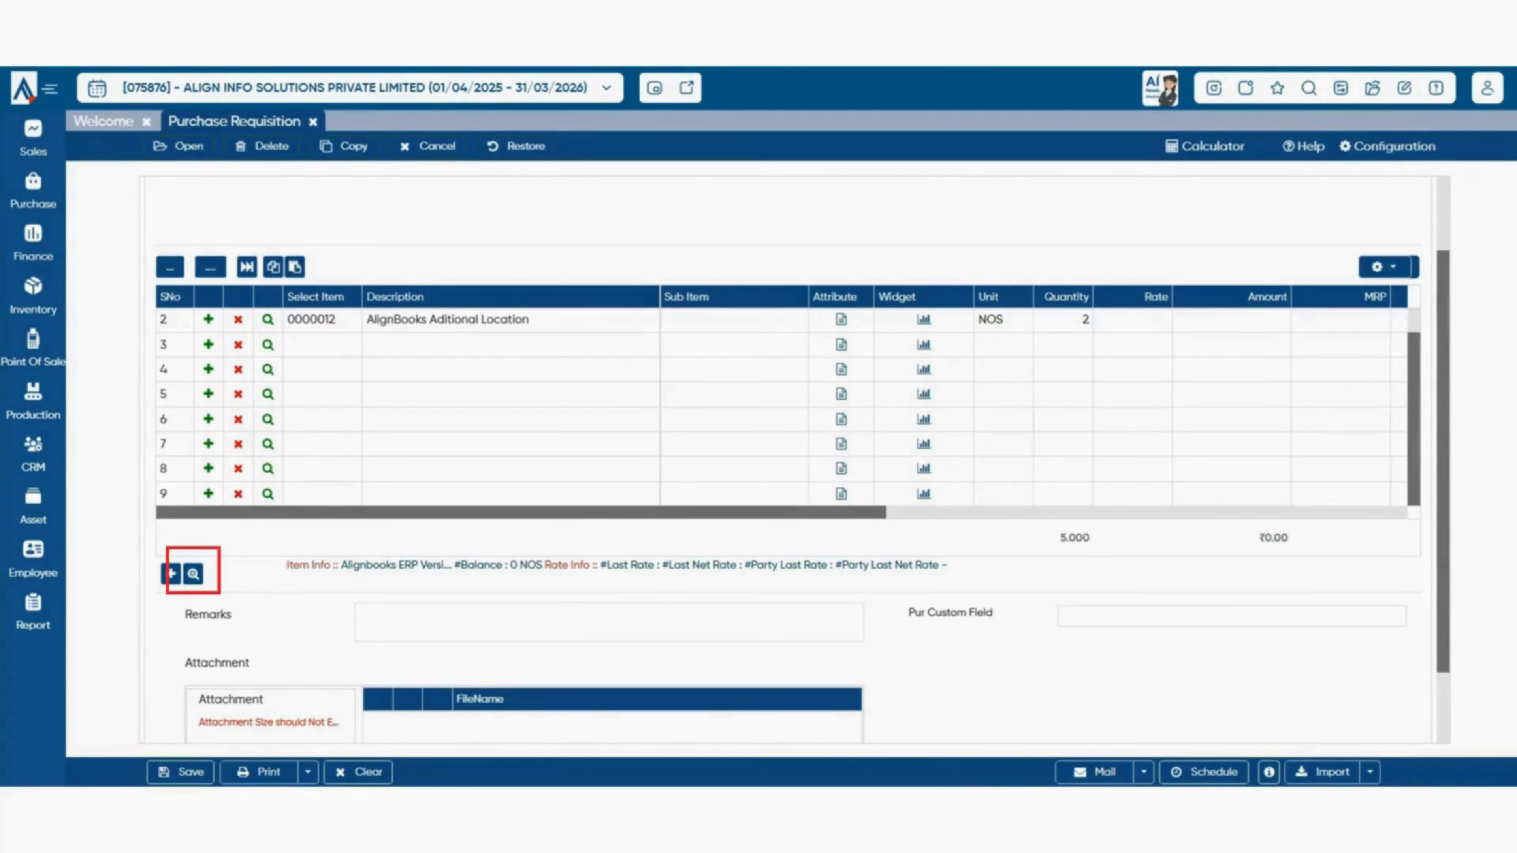
- Review both item lines in the enlarged Item Details view, then close it
click(193, 575)
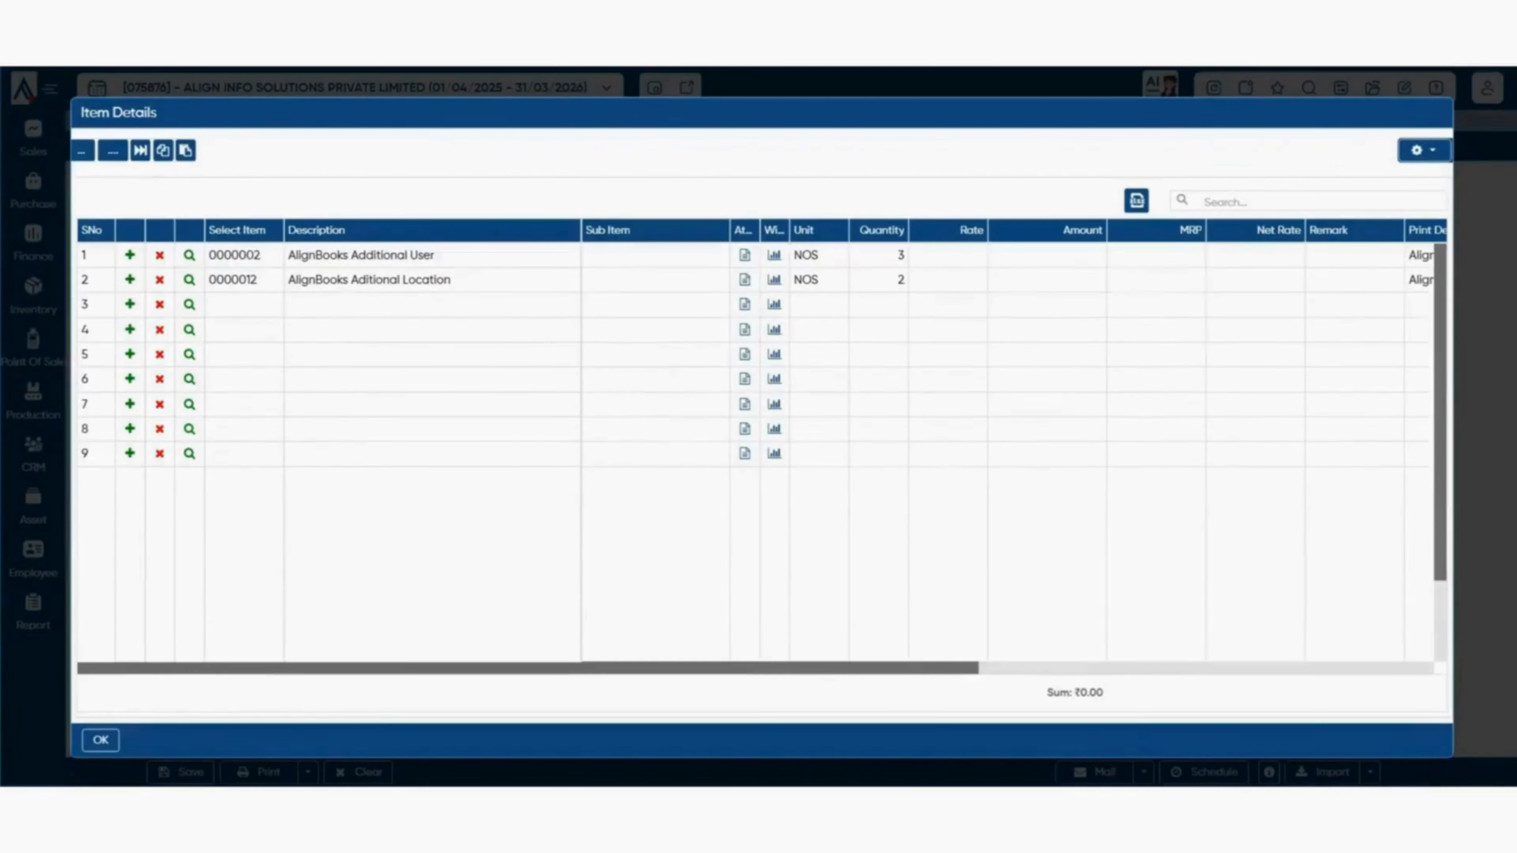
scroll(755, 448, down, 2)
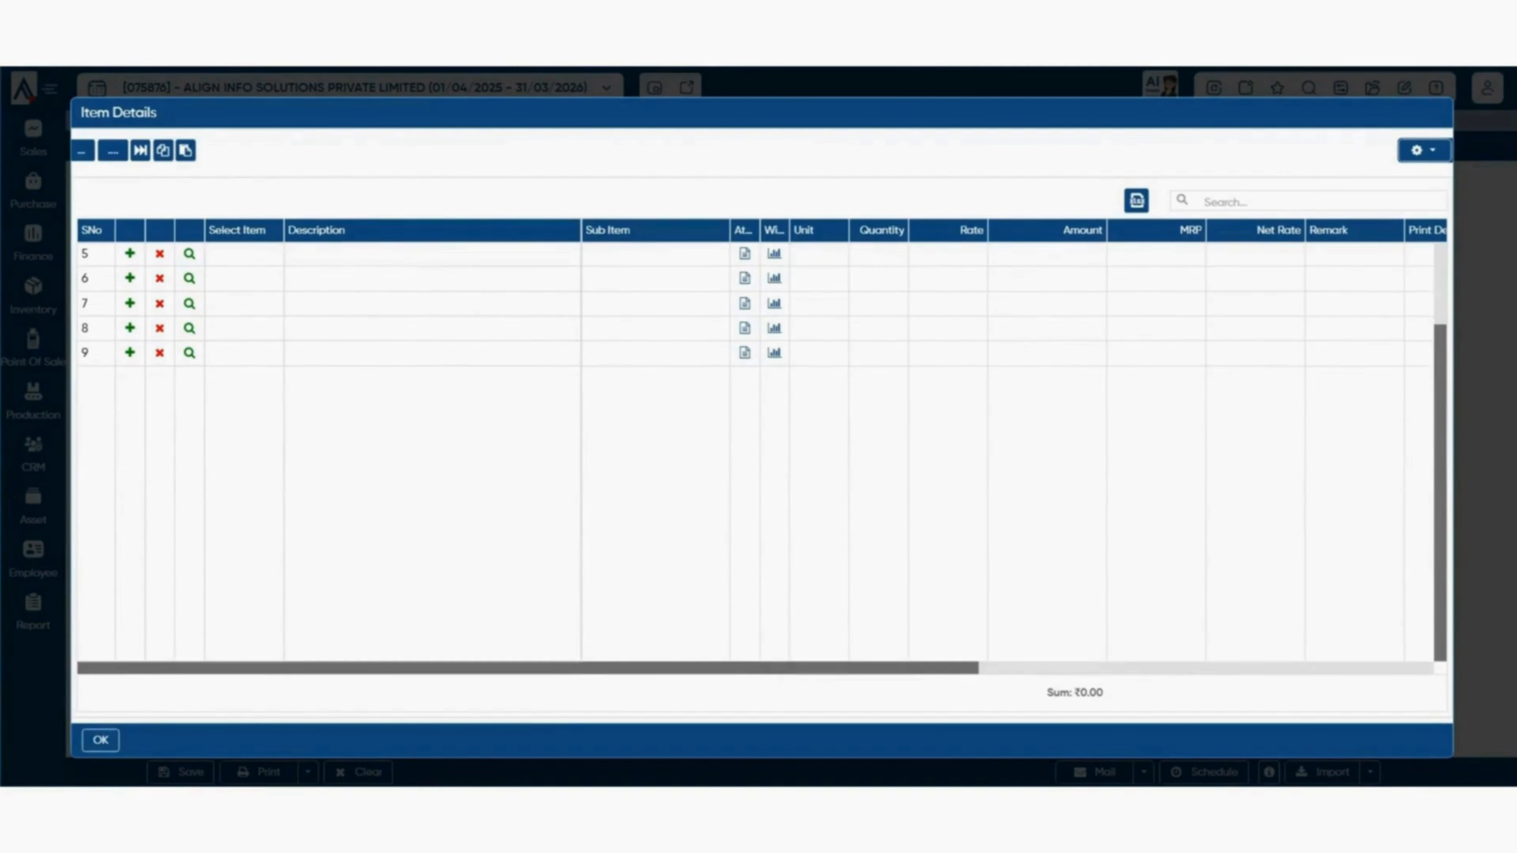
scroll(756, 448, up, 2)
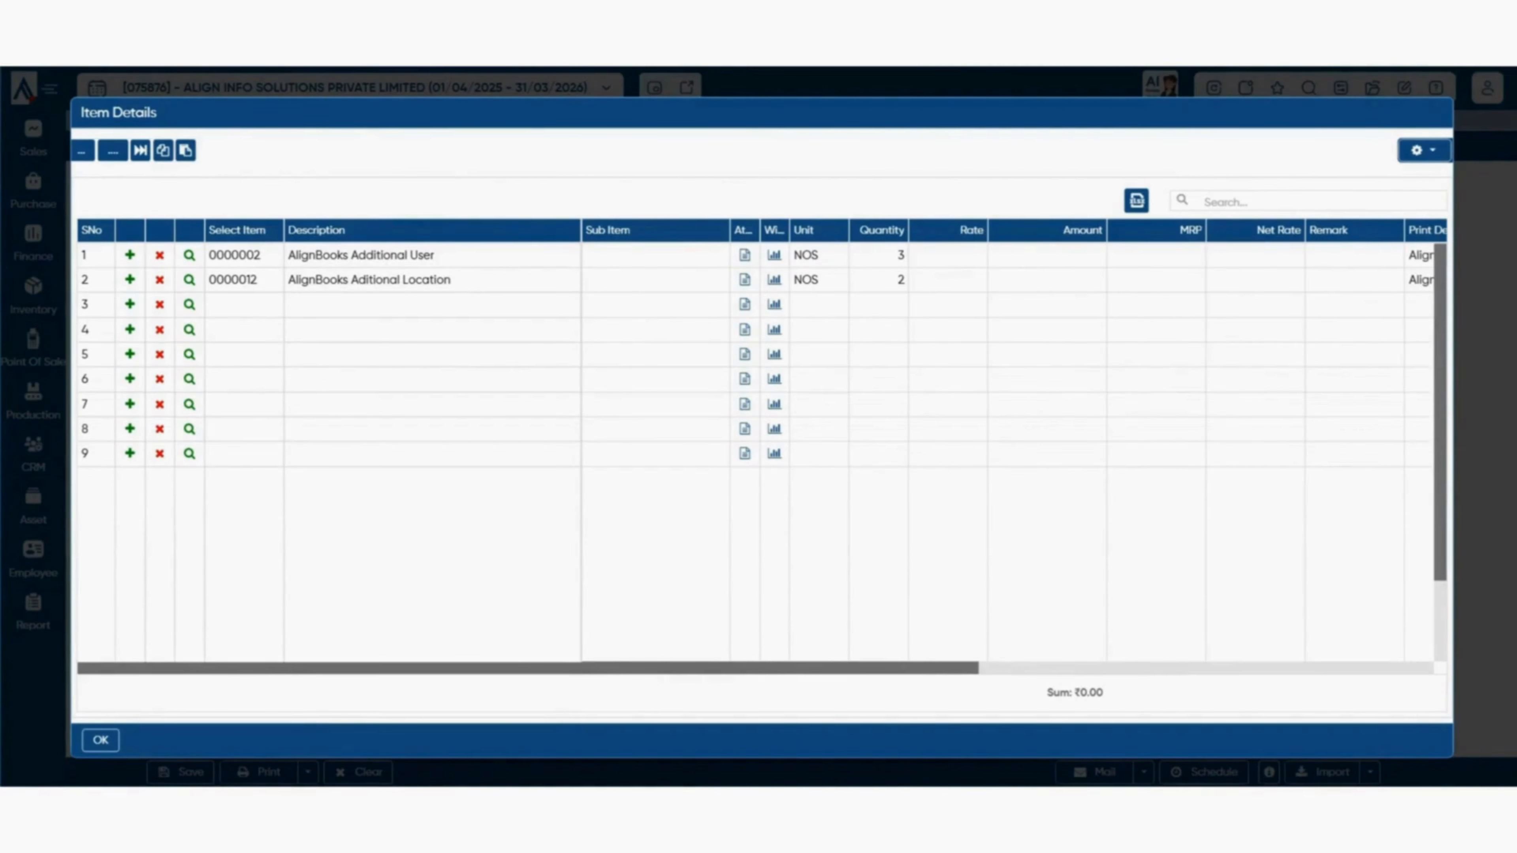
key(Return)
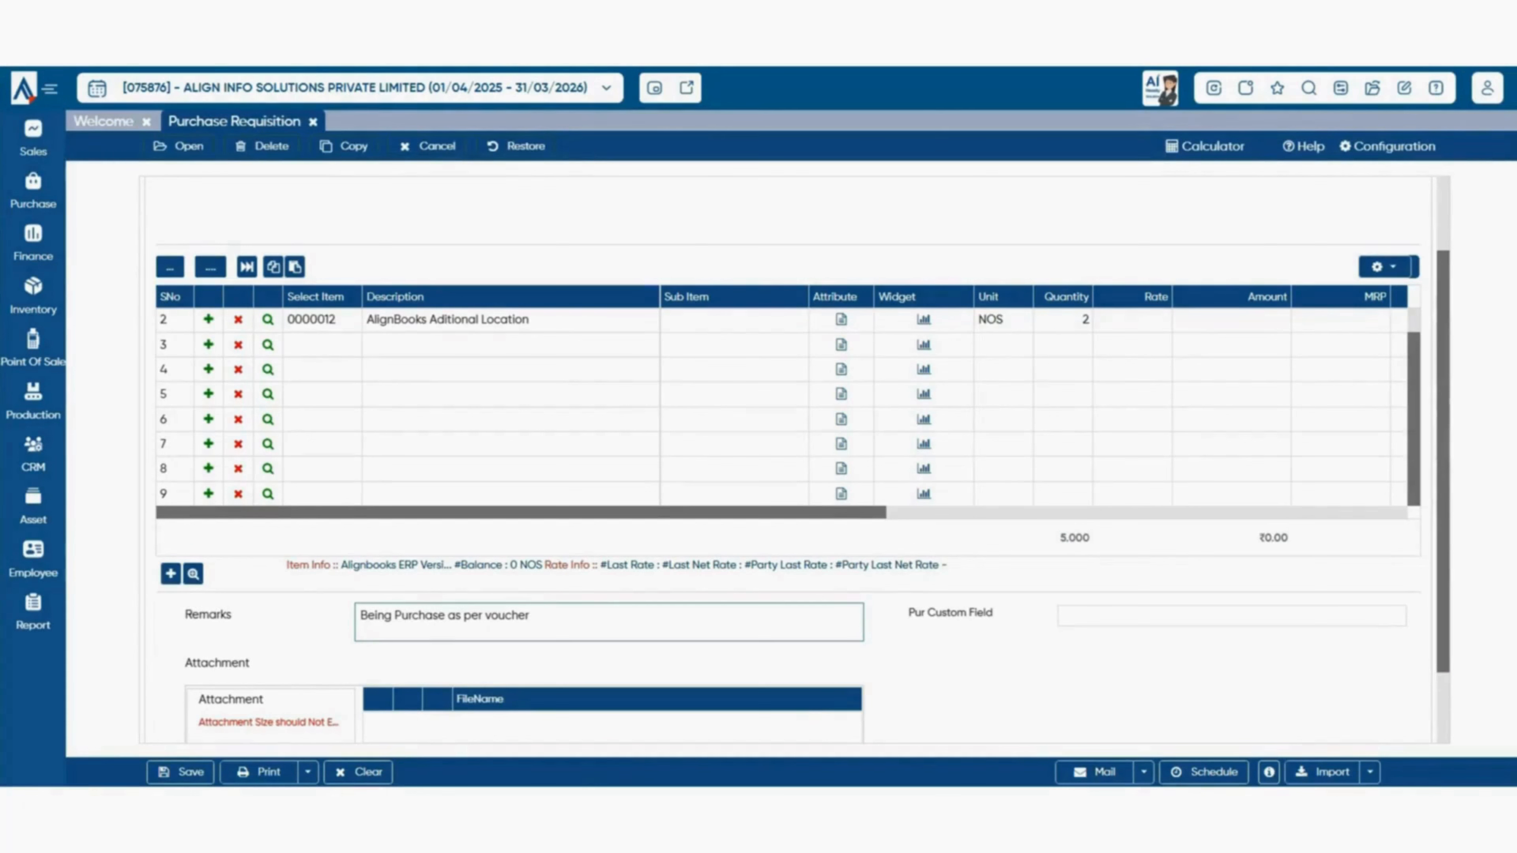
- Check the end of the remark text and the Pur Custom Field value
click(533, 616)
scroll(798, 460, down, 2)
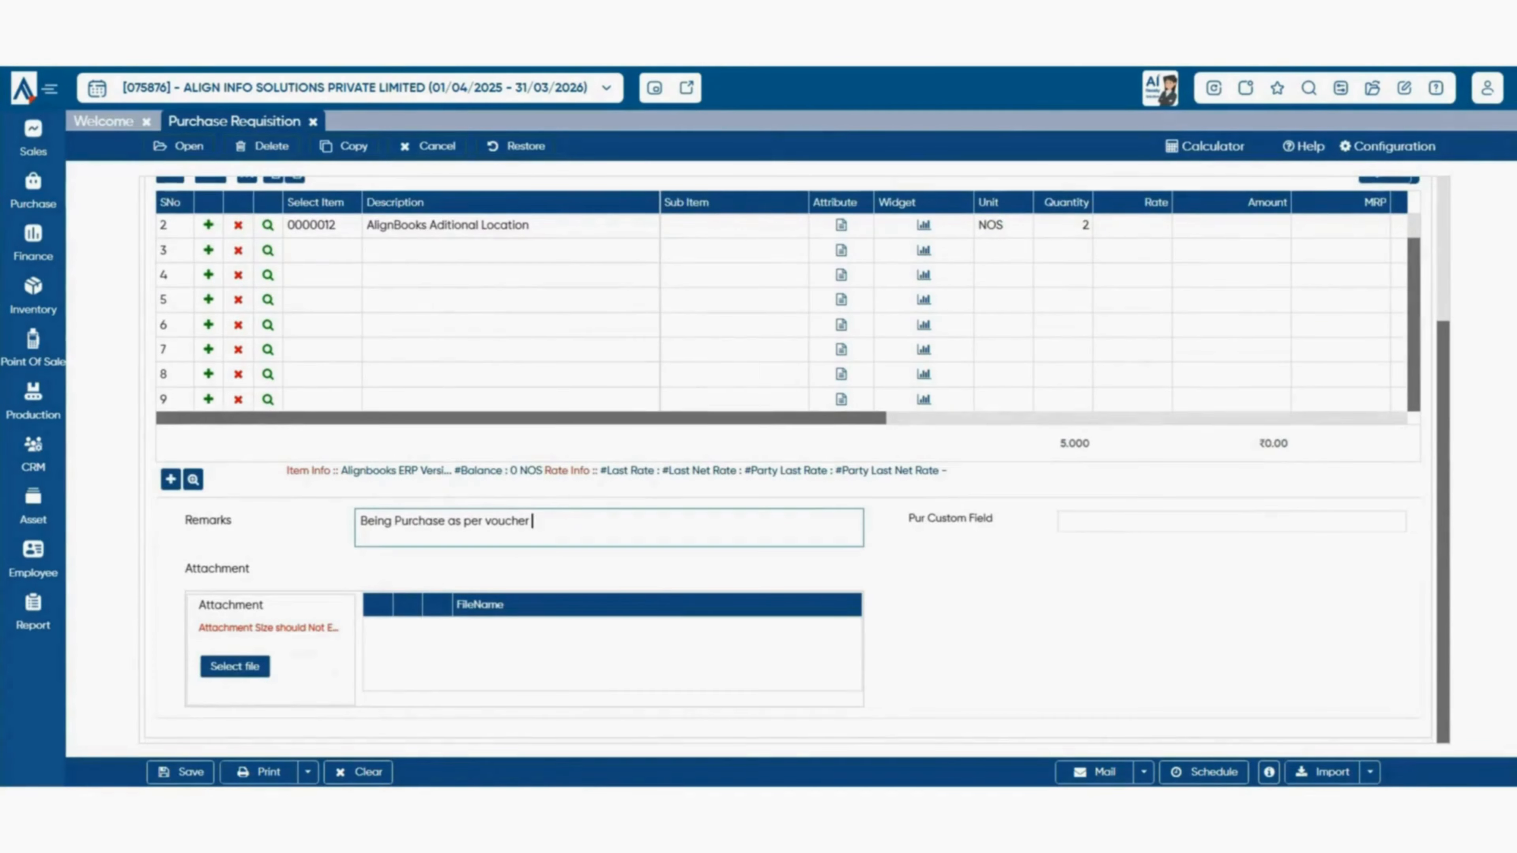
drag(906, 518, 993, 517)
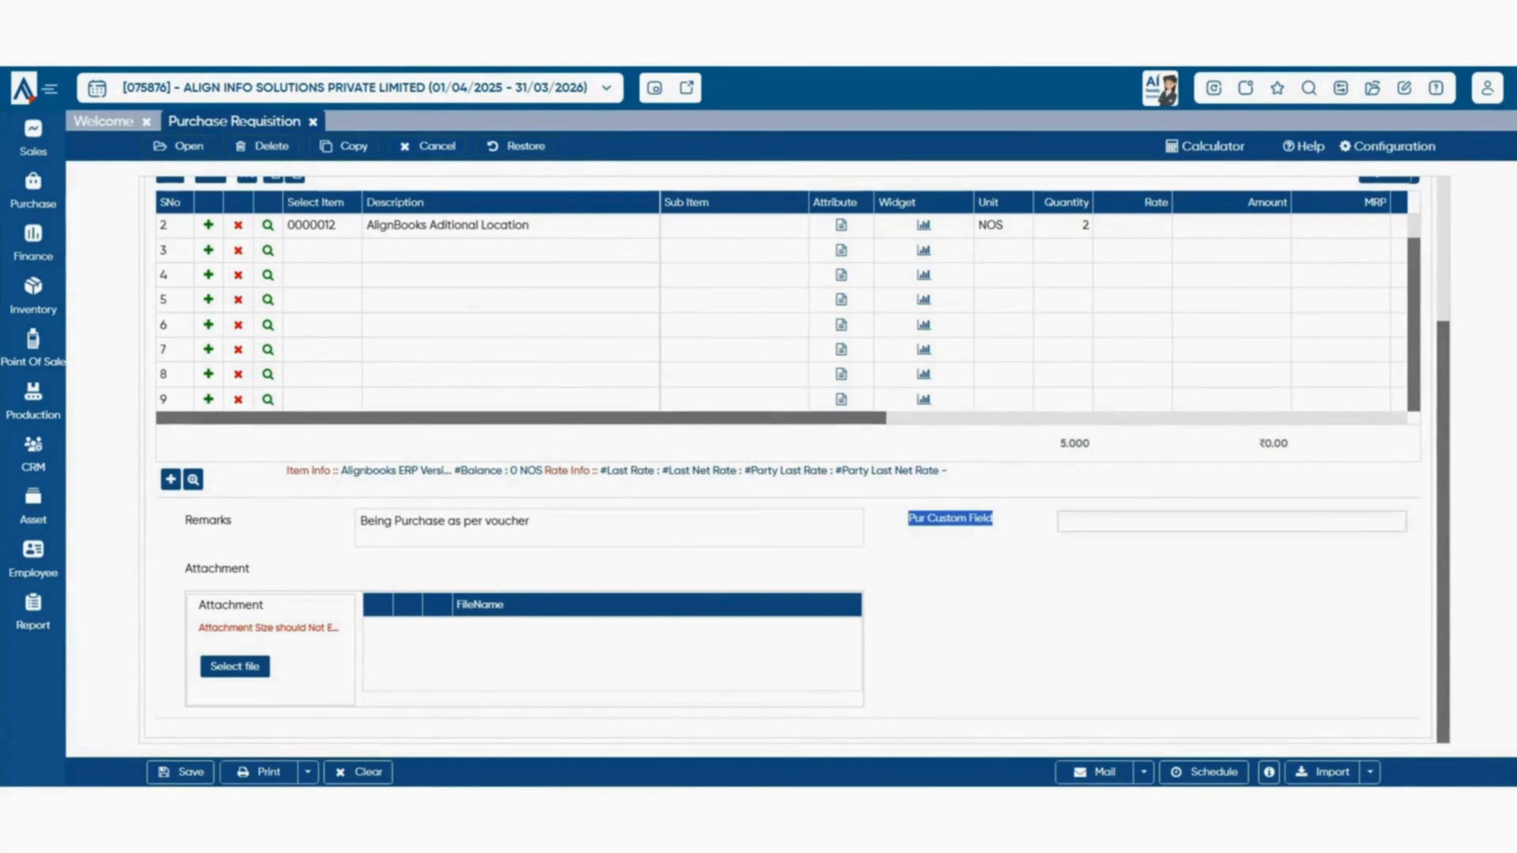
click(1231, 522)
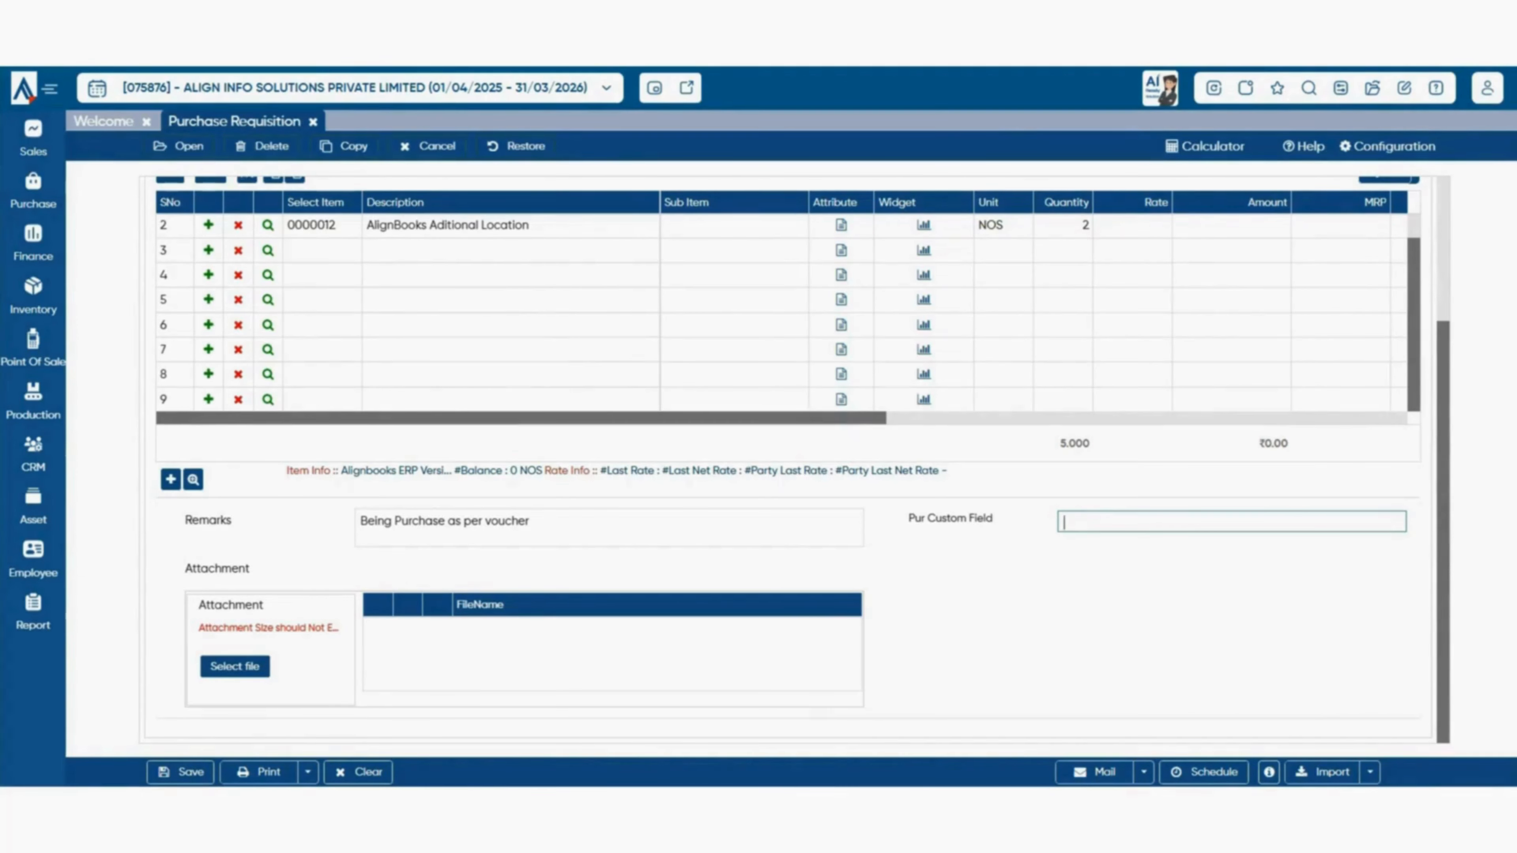
- Look over the remarks and Attachment section, try Select file, then show the Print options
drag(184, 520, 338, 628)
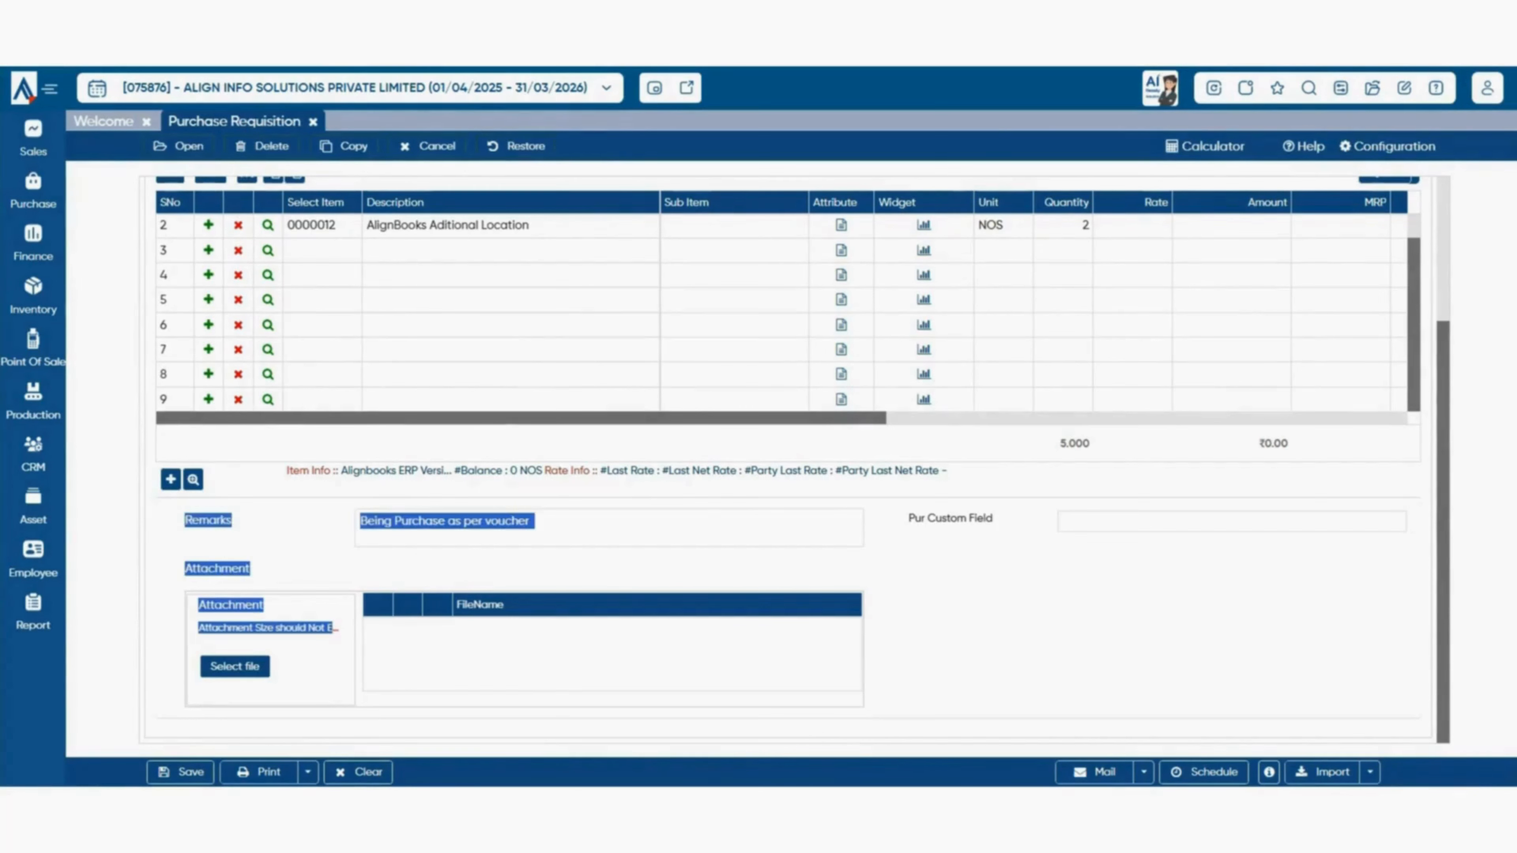
click(1134, 621)
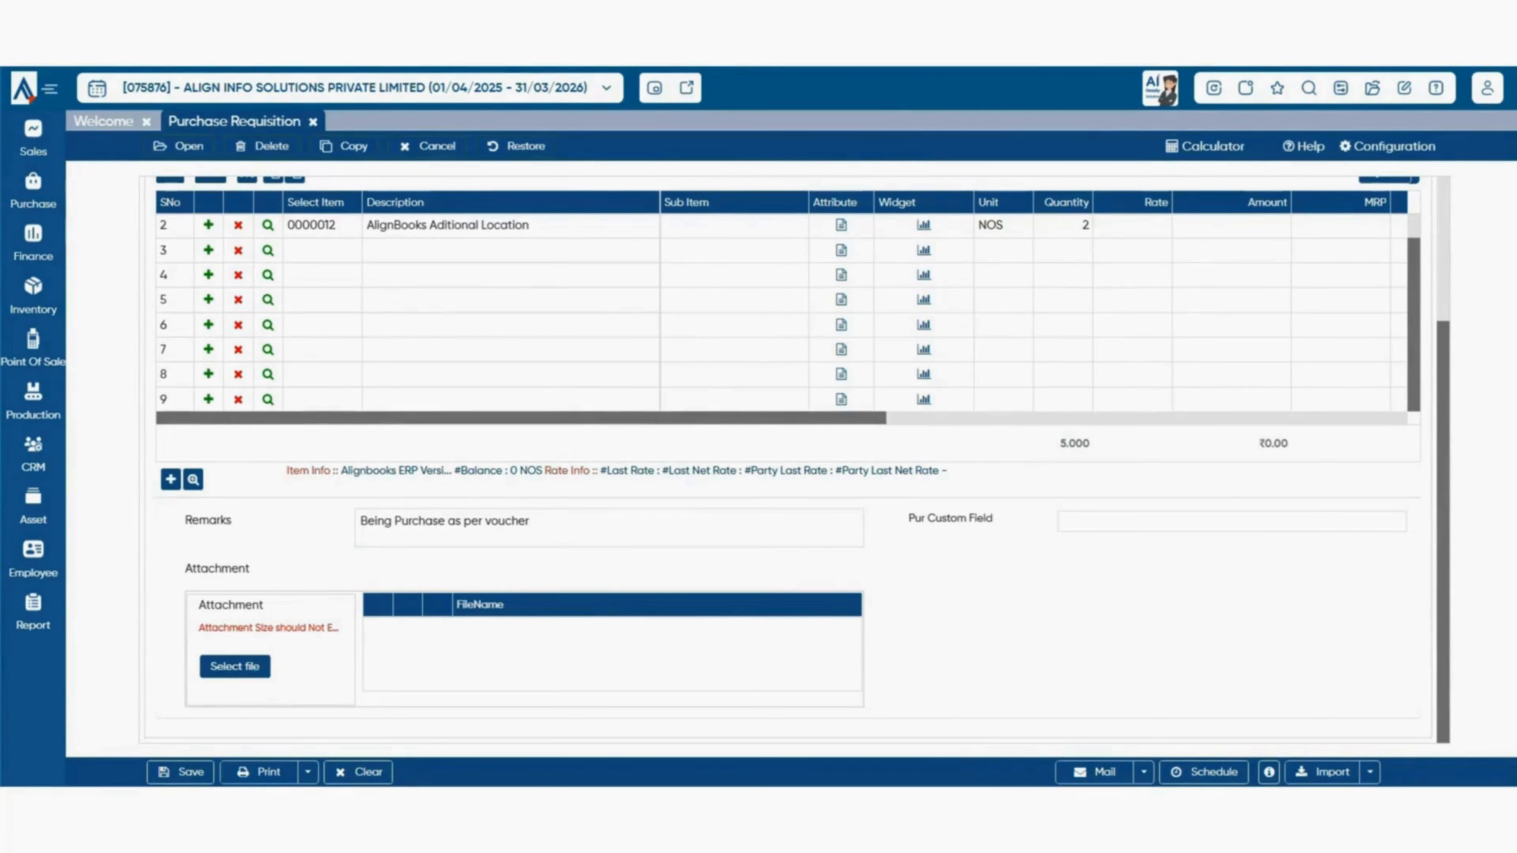
click(235, 666)
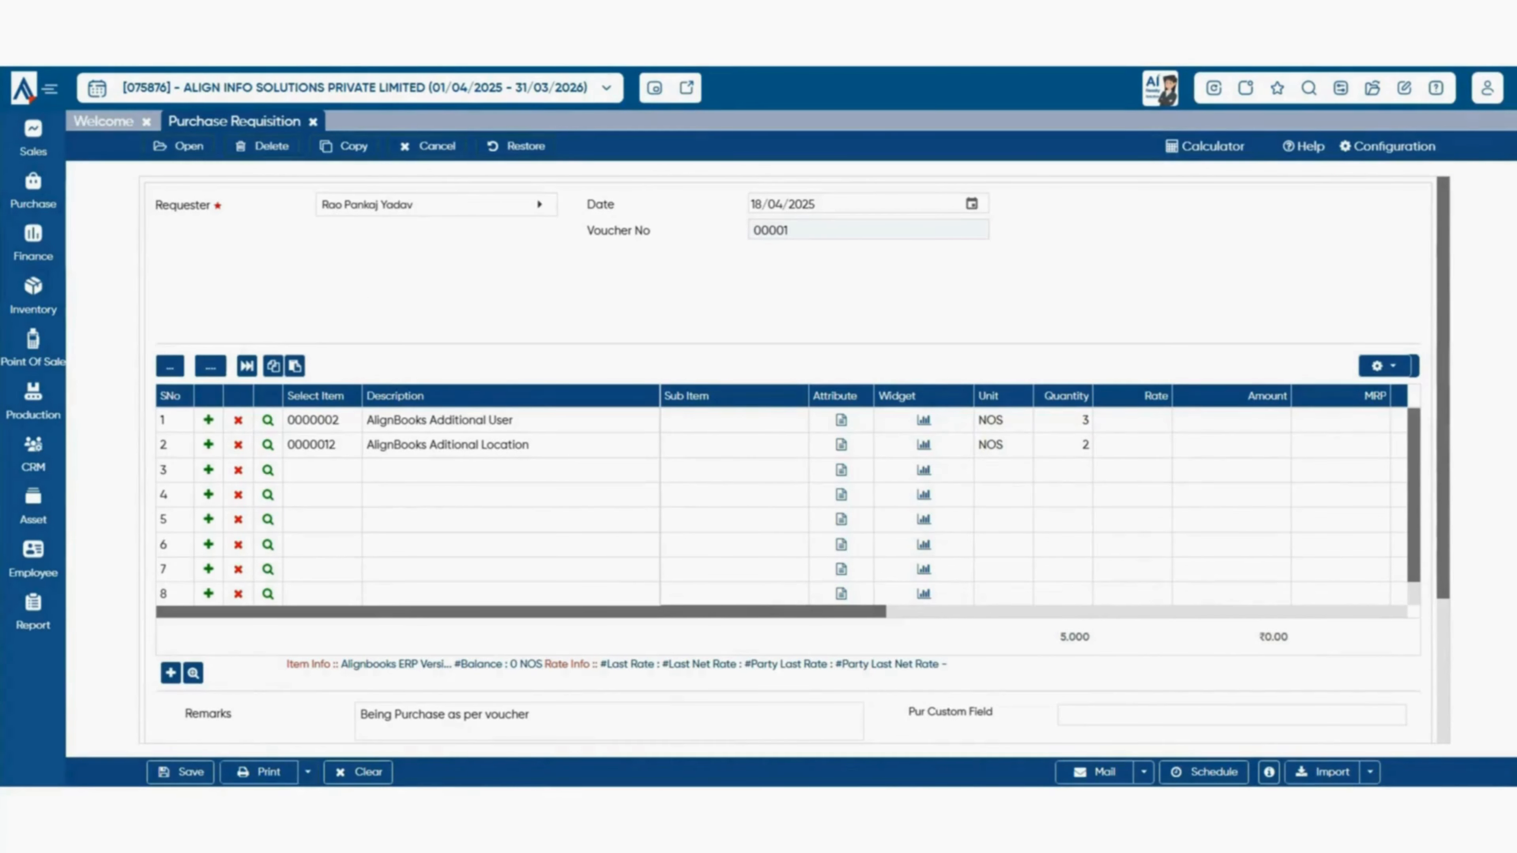
click(308, 773)
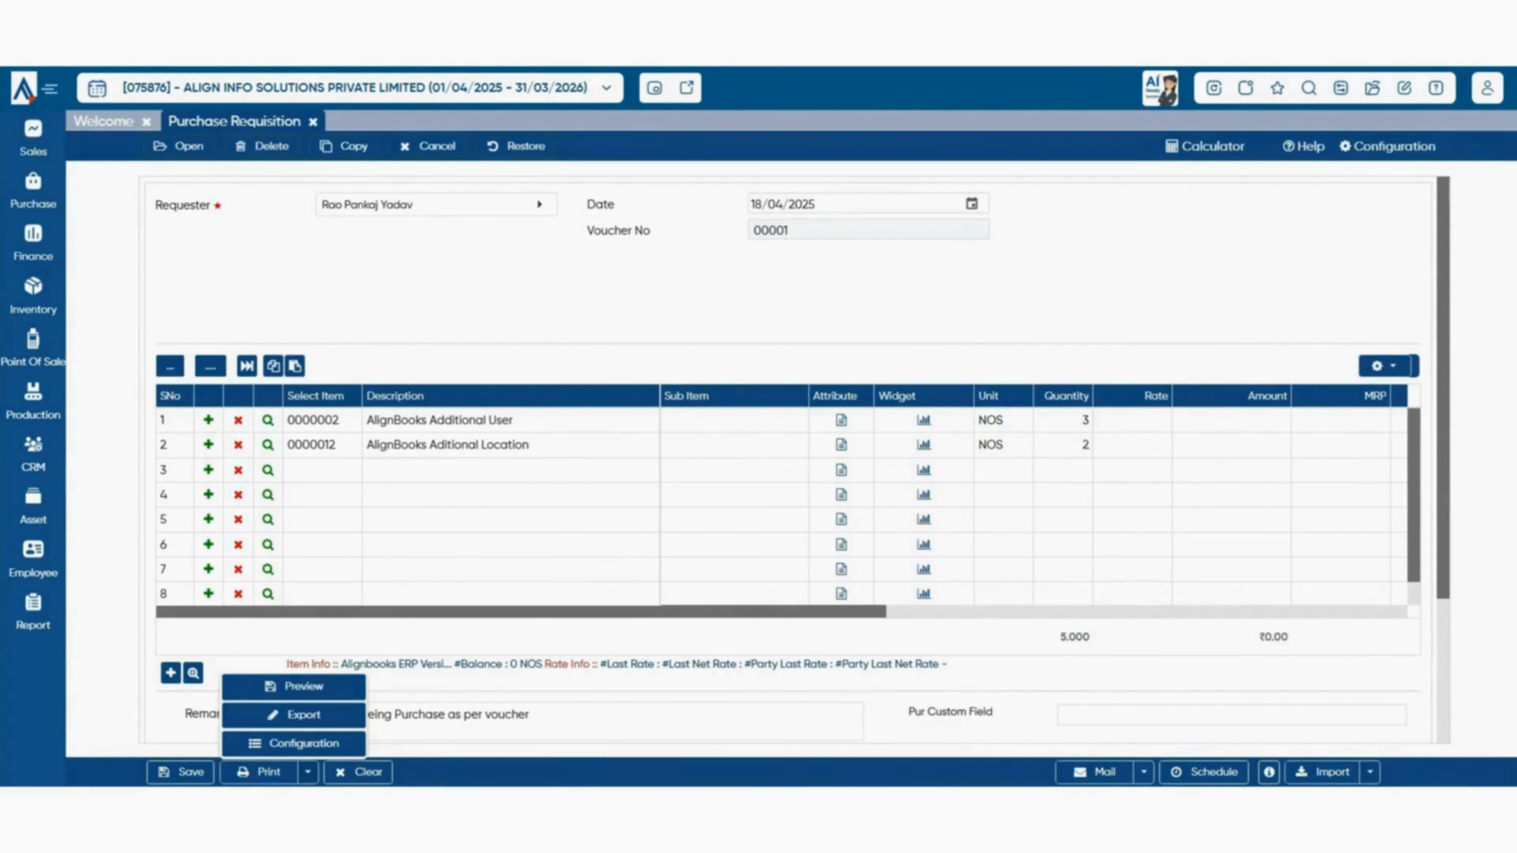
- Save requisition 00001/25-26 and preview it as a PDF in the AB_Purchase_Requisition_001 format
click(294, 687)
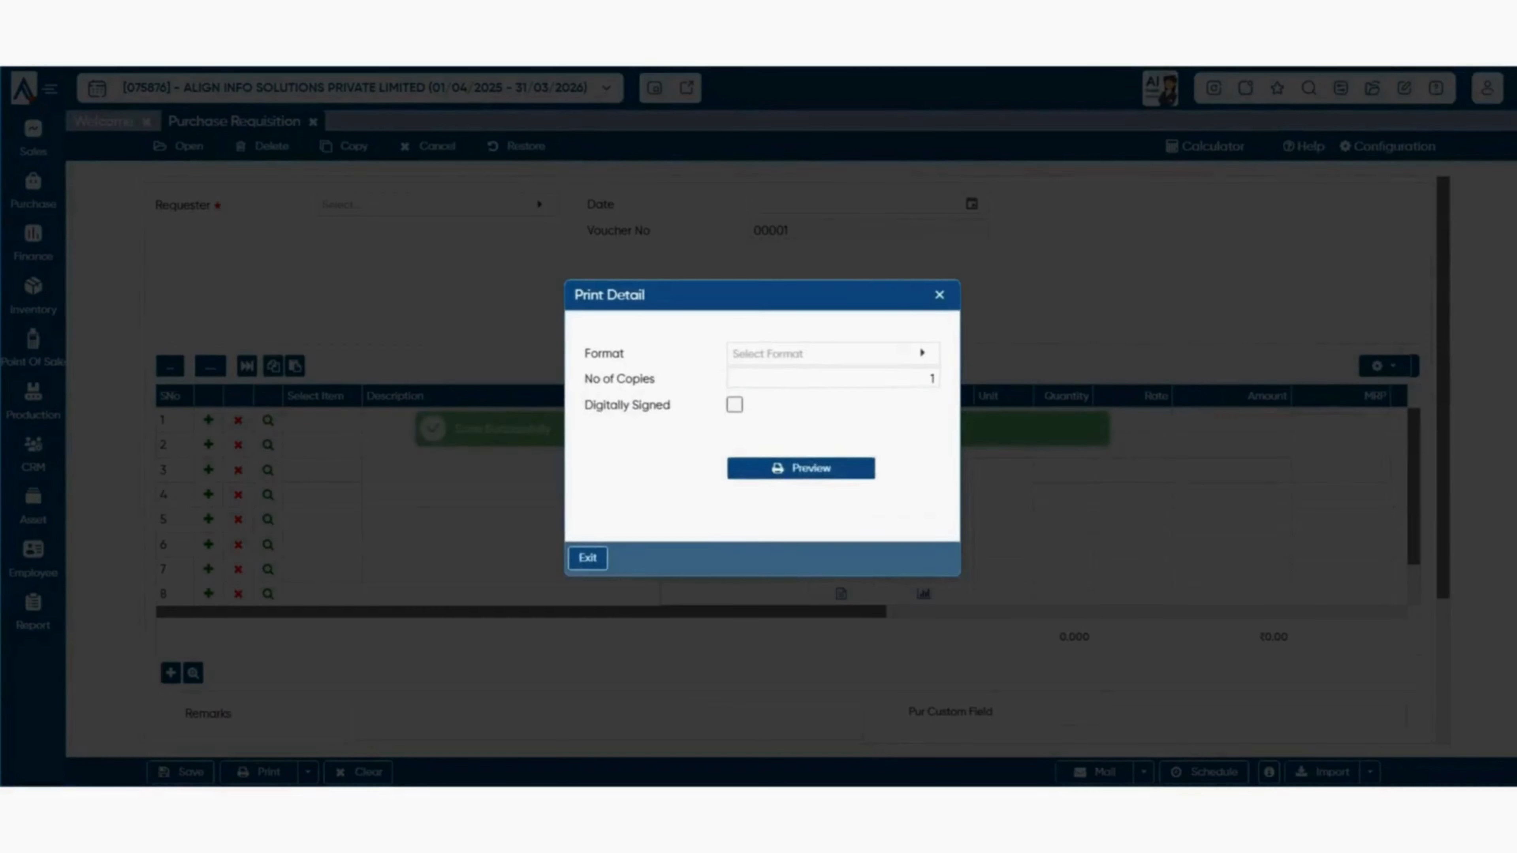
click(833, 354)
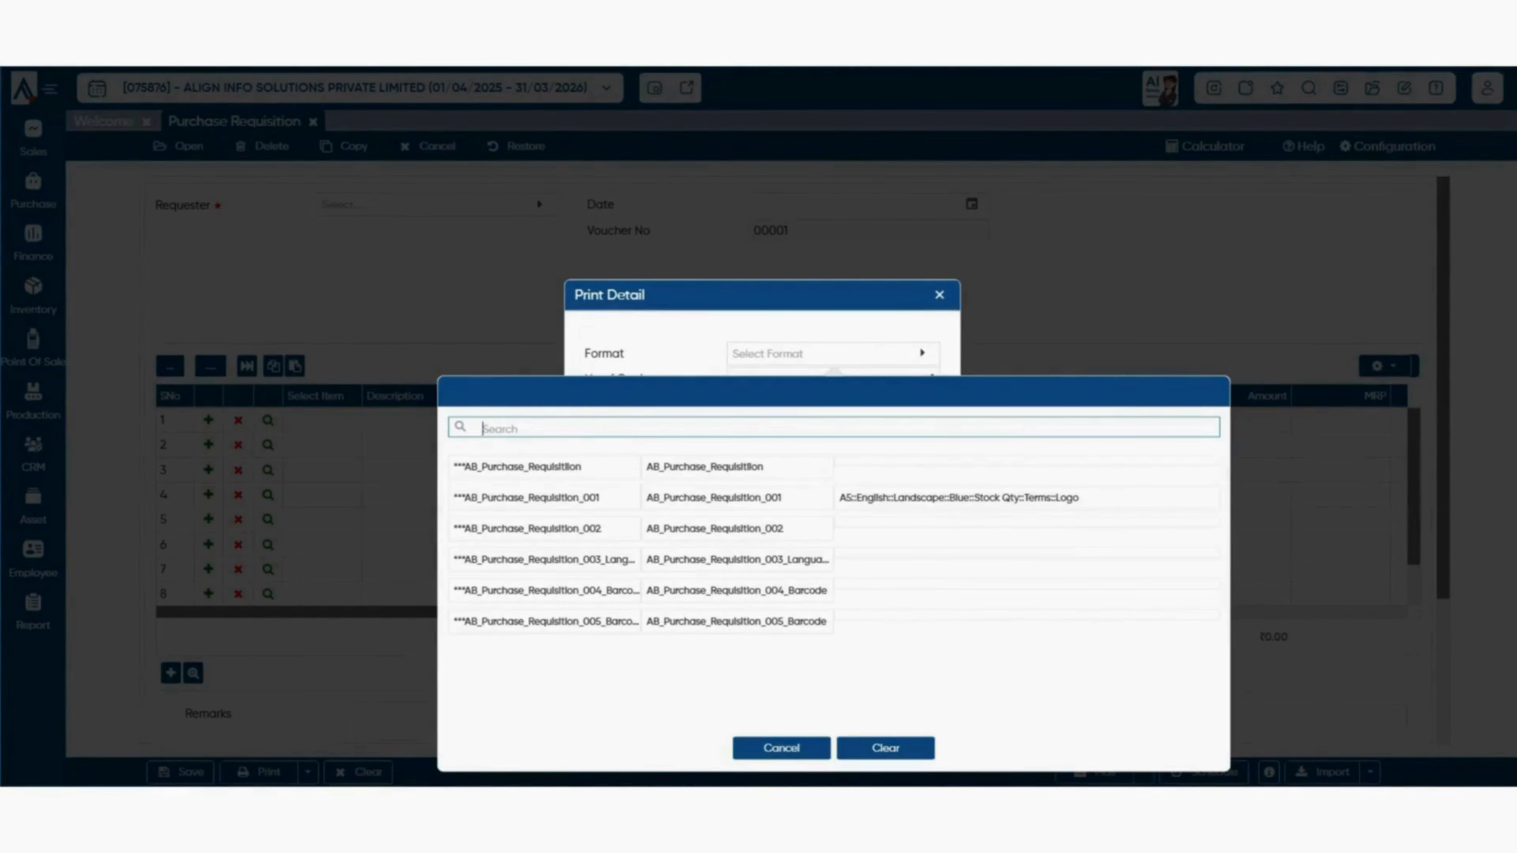
click(717, 497)
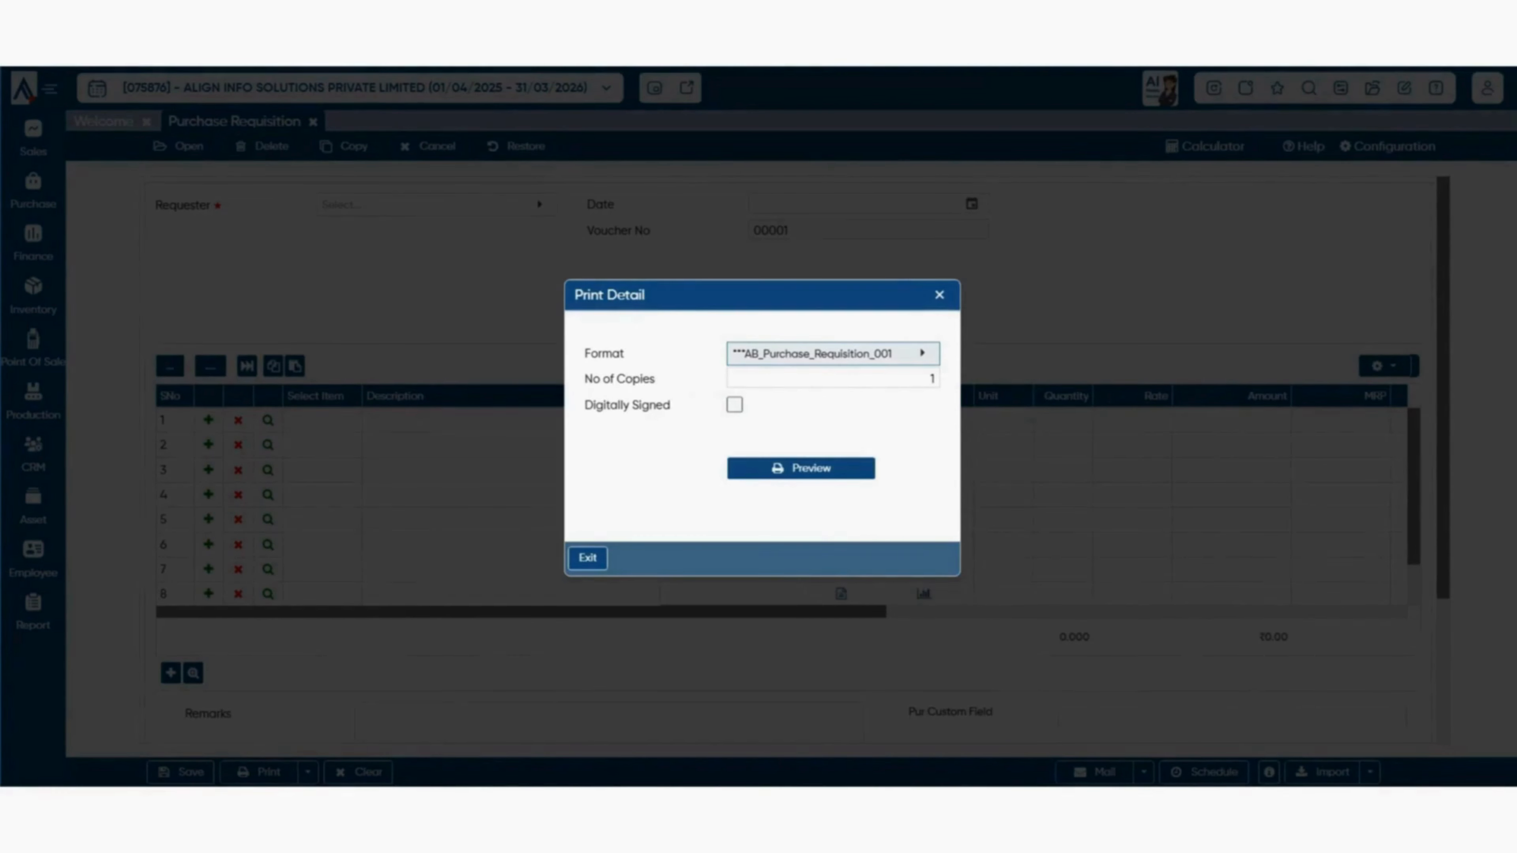
click(833, 378)
click(800, 468)
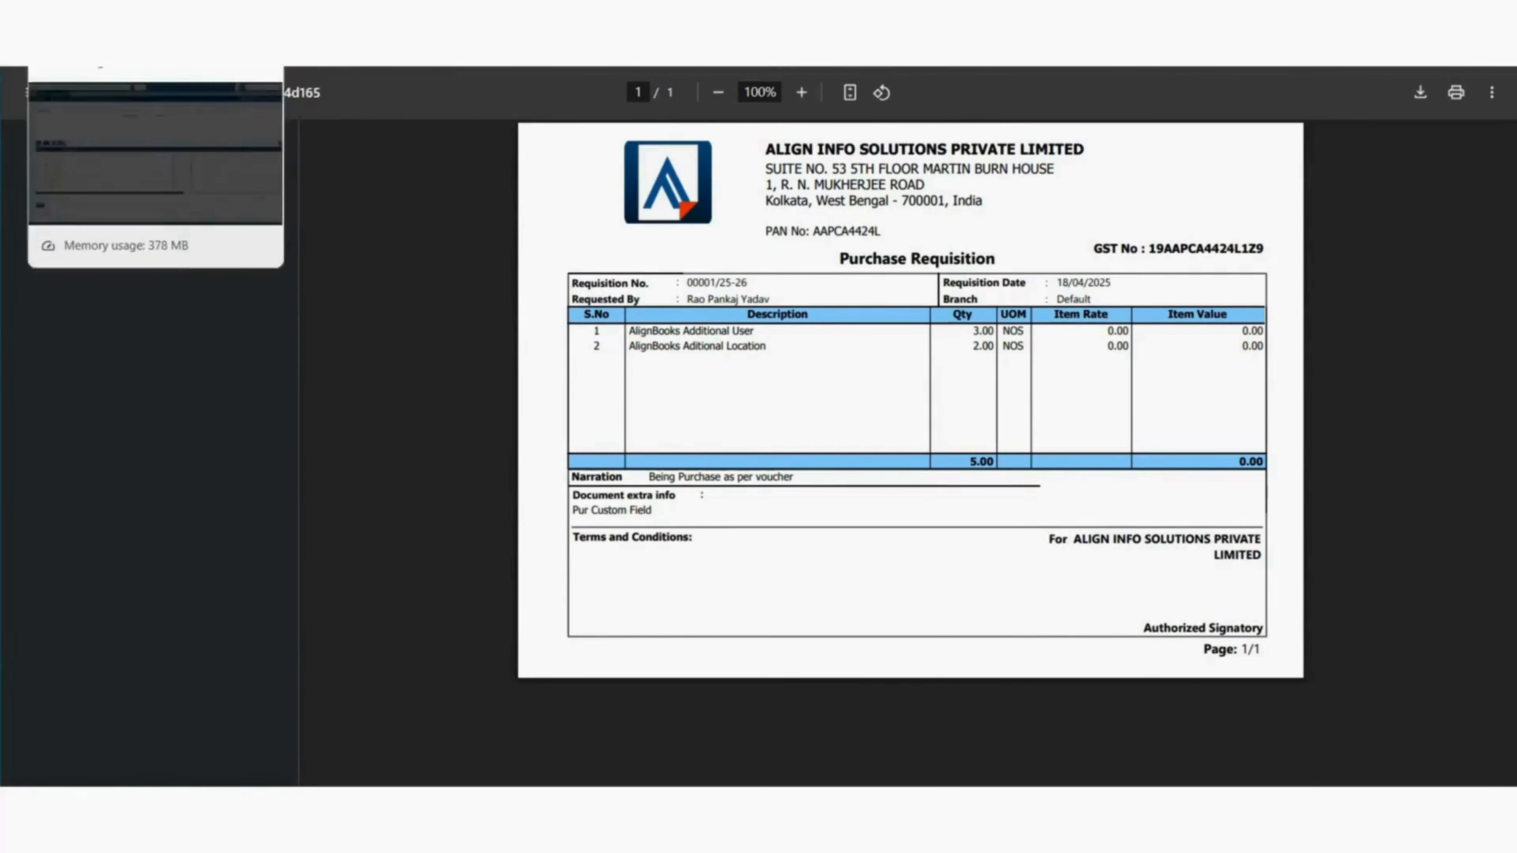
click(108, 36)
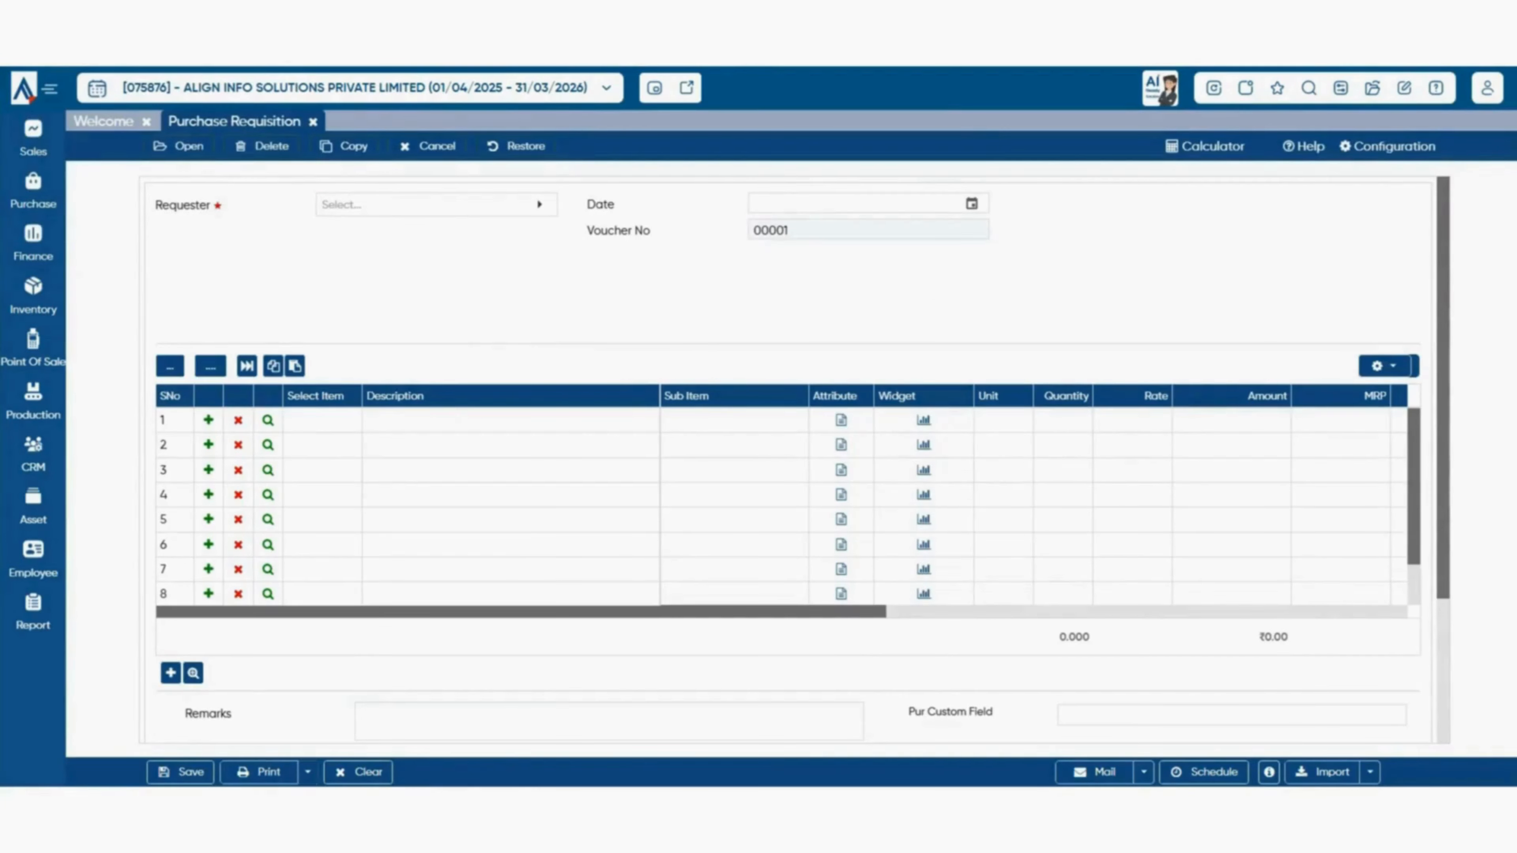
- Review Print Configuration's Default Format list, Digital Signature Configuration and ready-to-use print formats
click(307, 772)
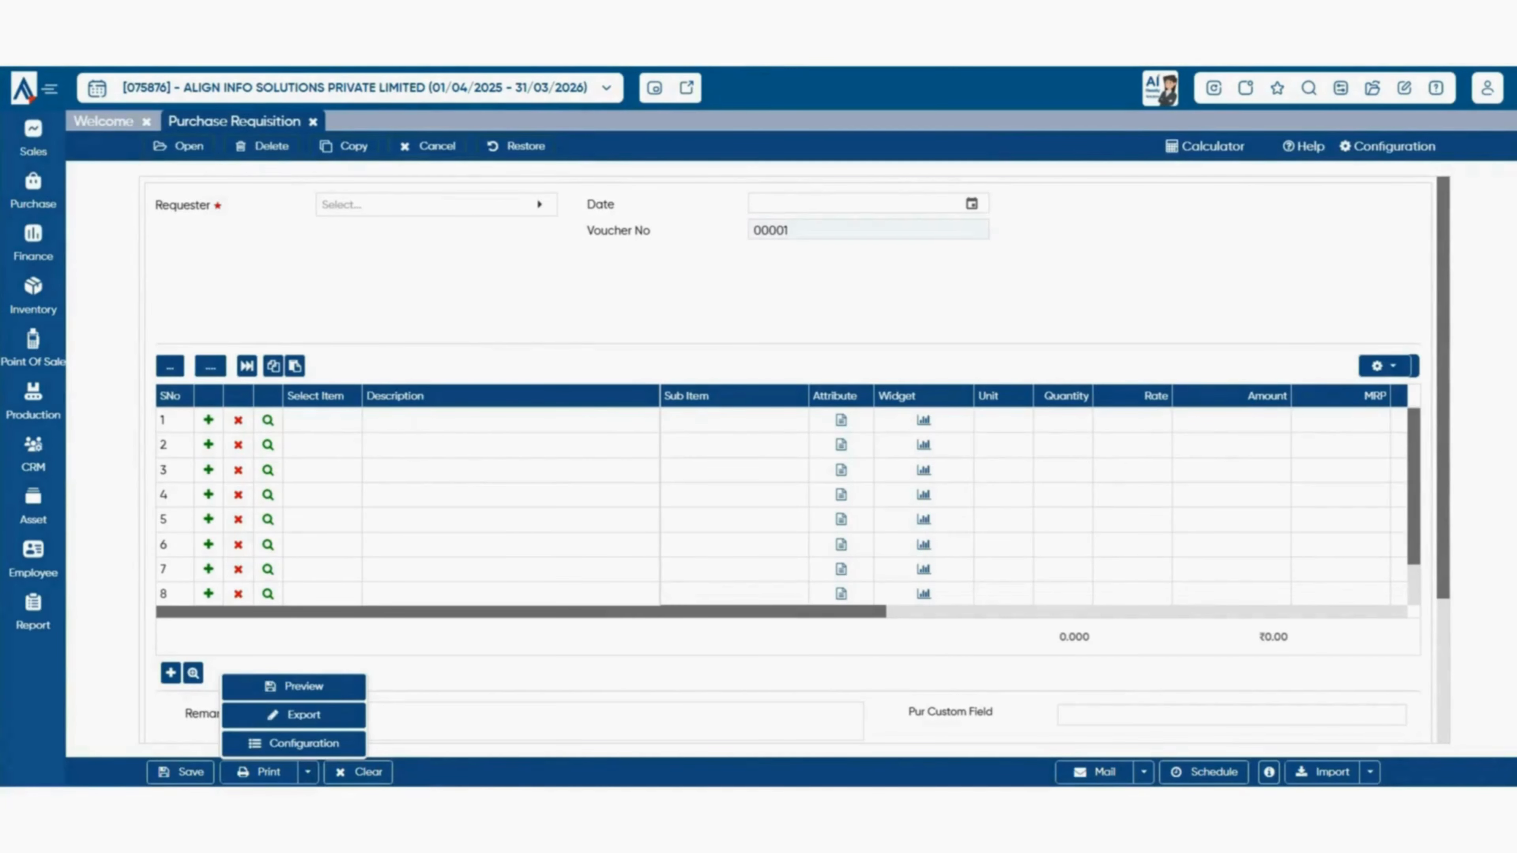
click(322, 717)
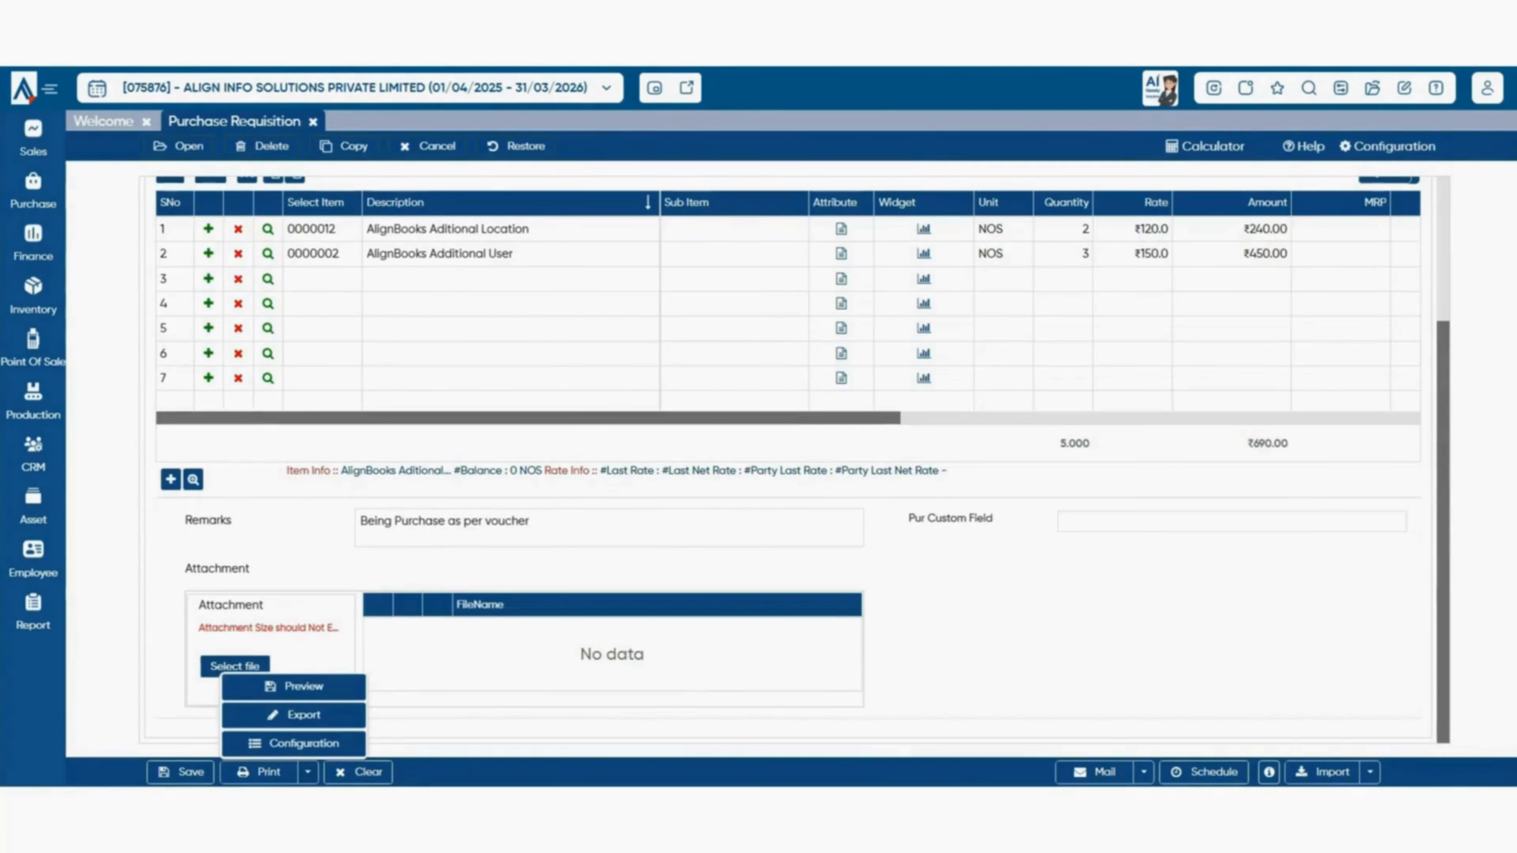
click(287, 743)
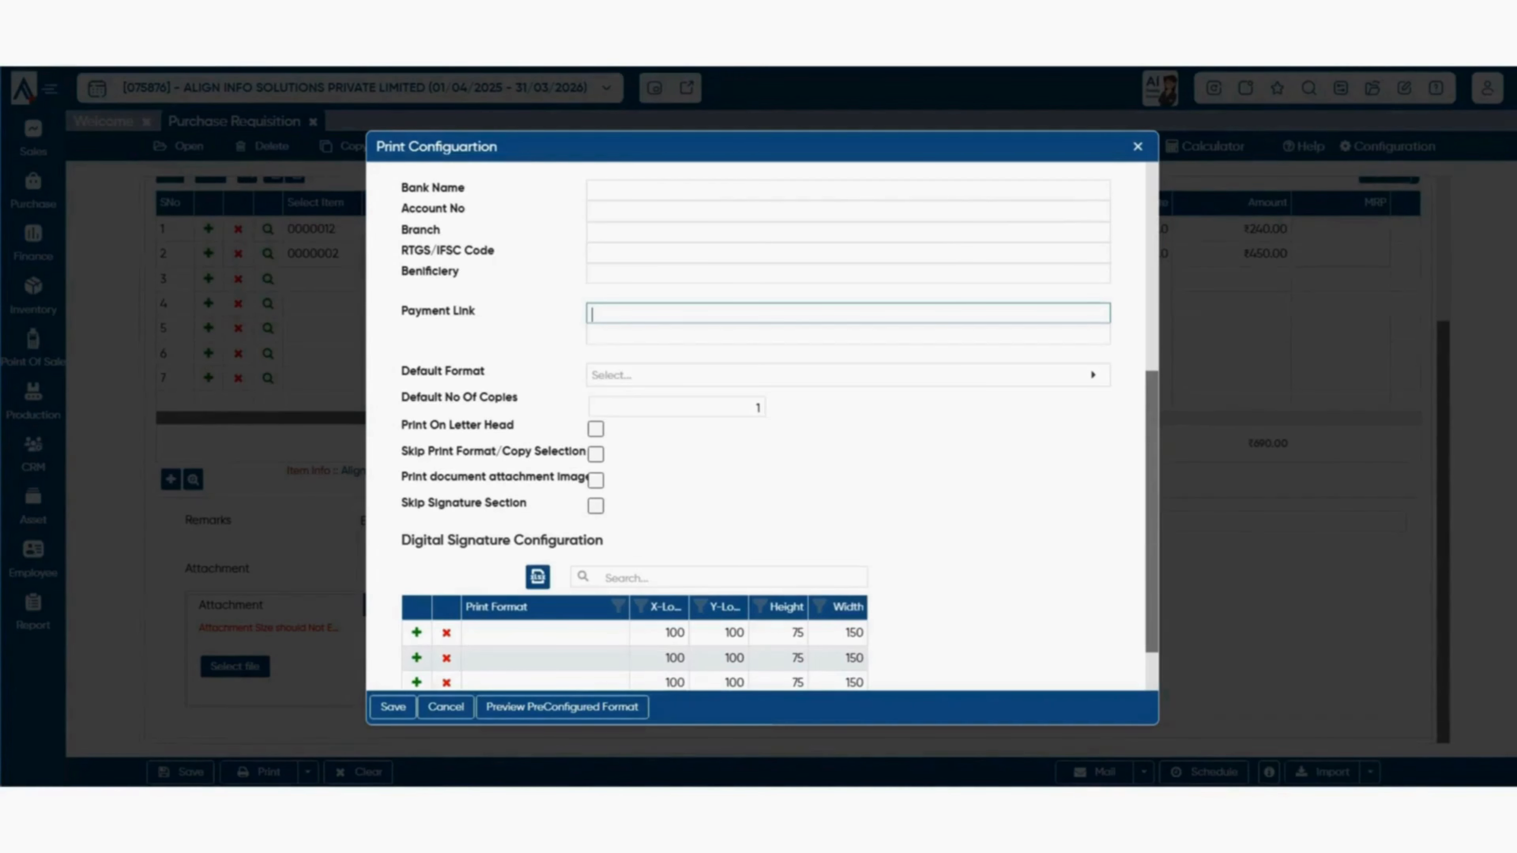
click(759, 377)
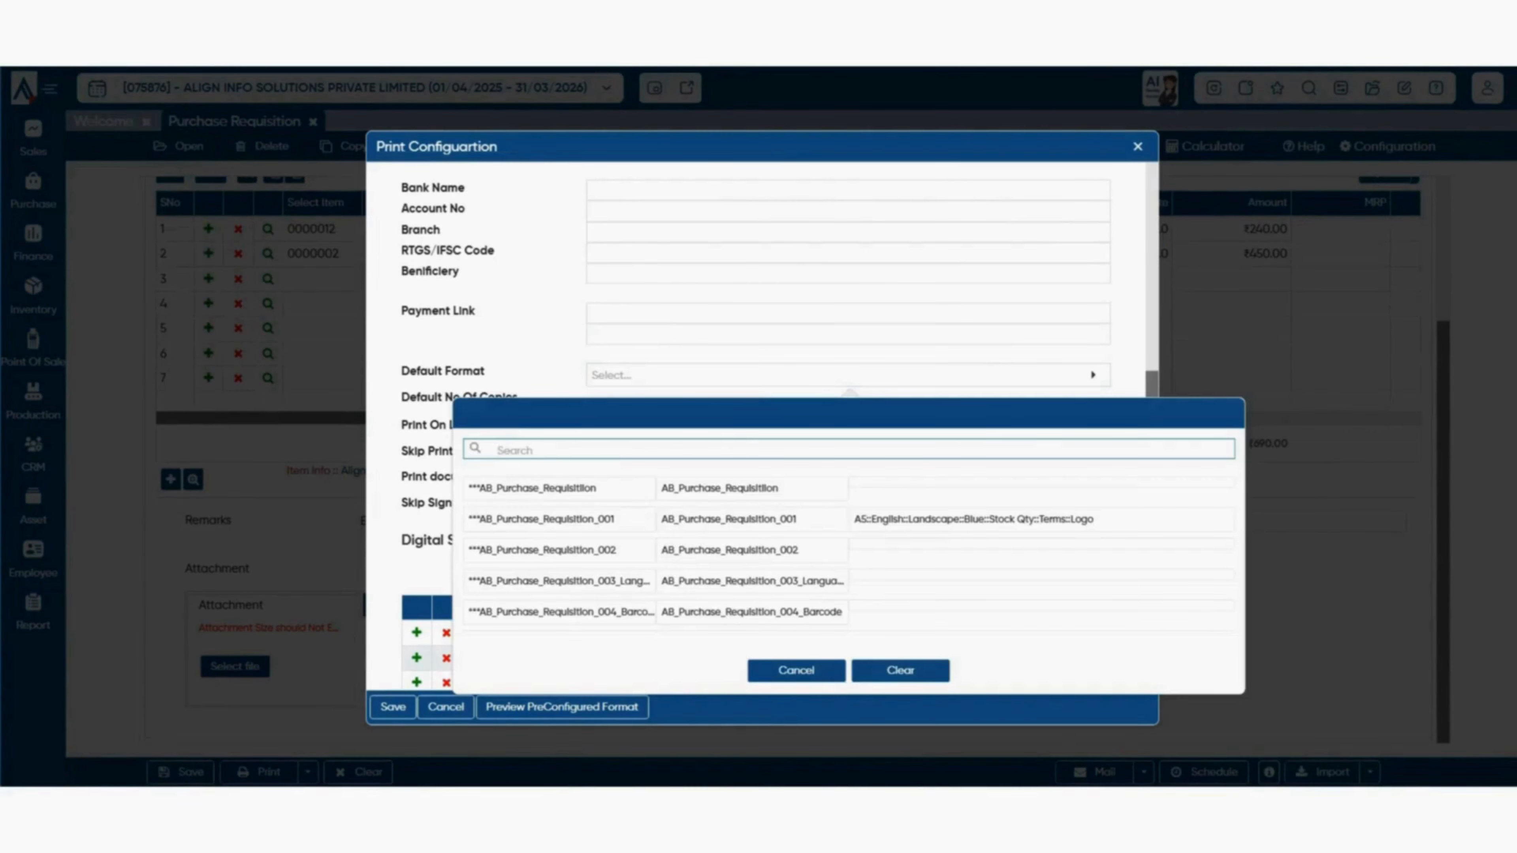
key(Escape)
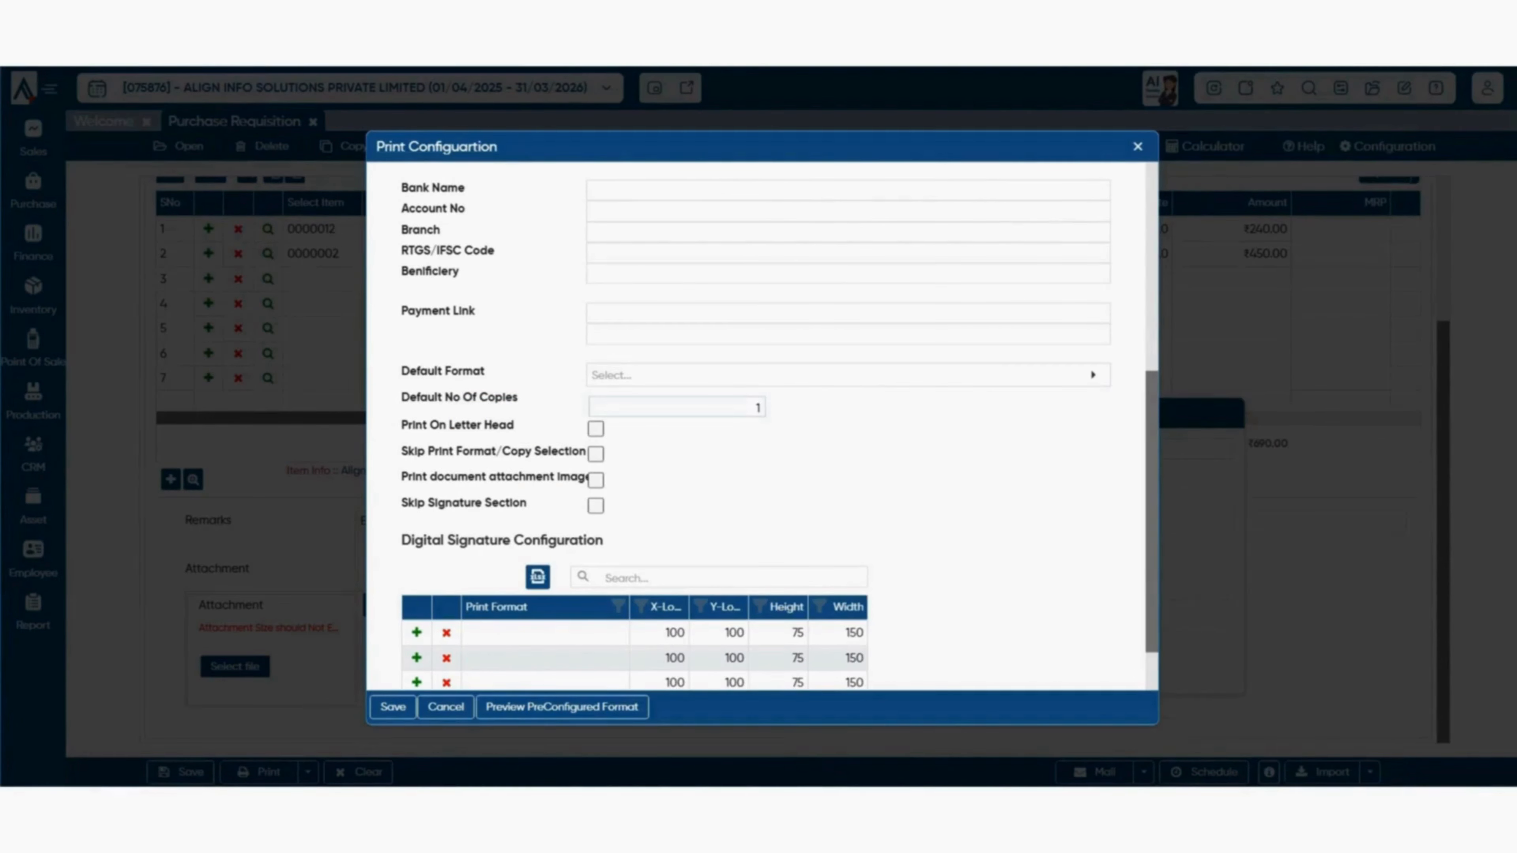
scroll(756, 424, down, 2)
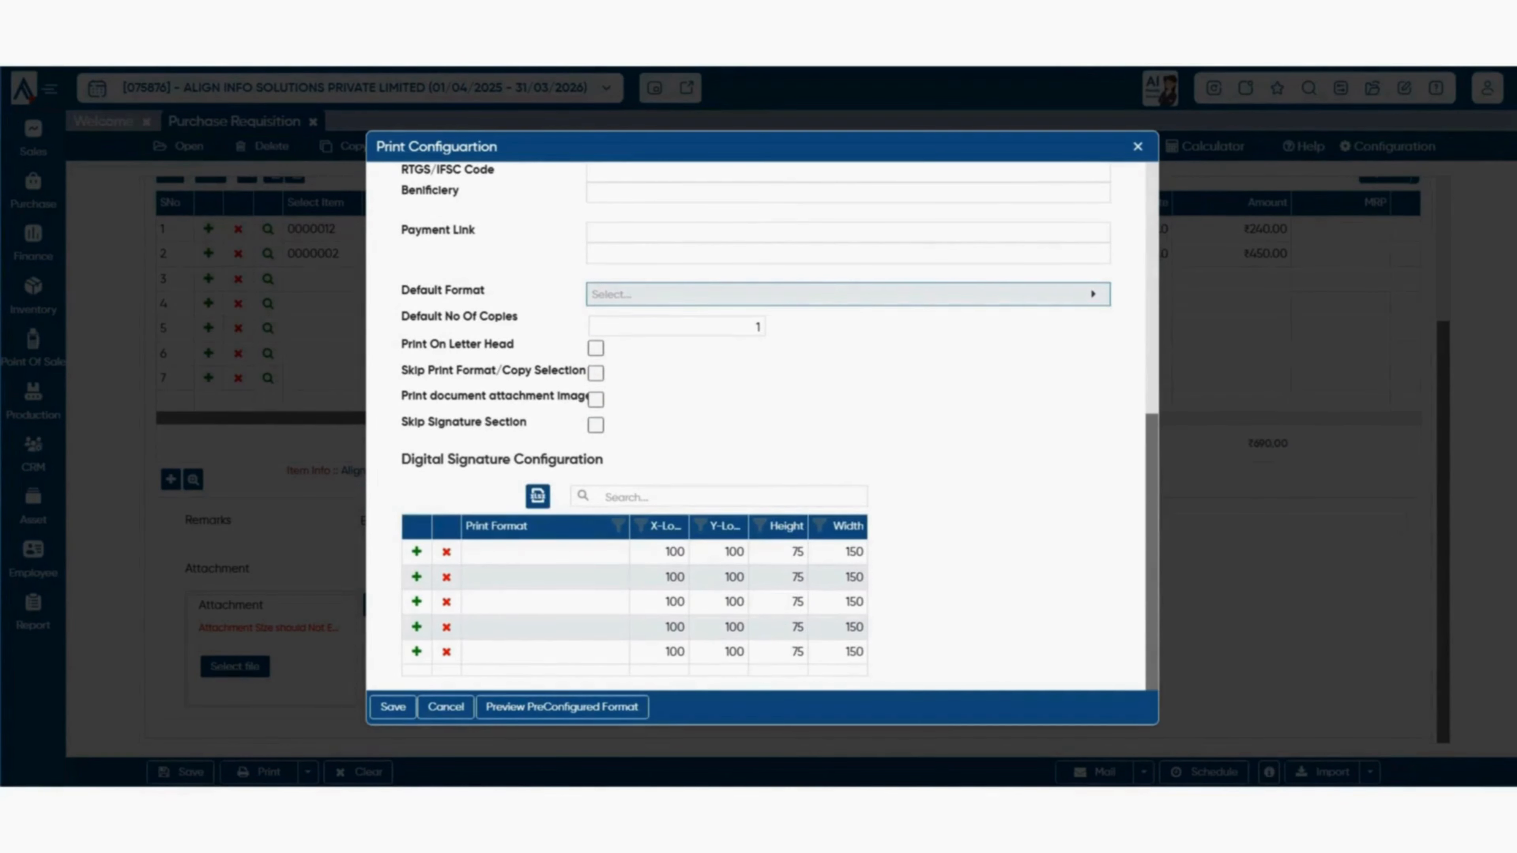
drag(401, 459, 603, 459)
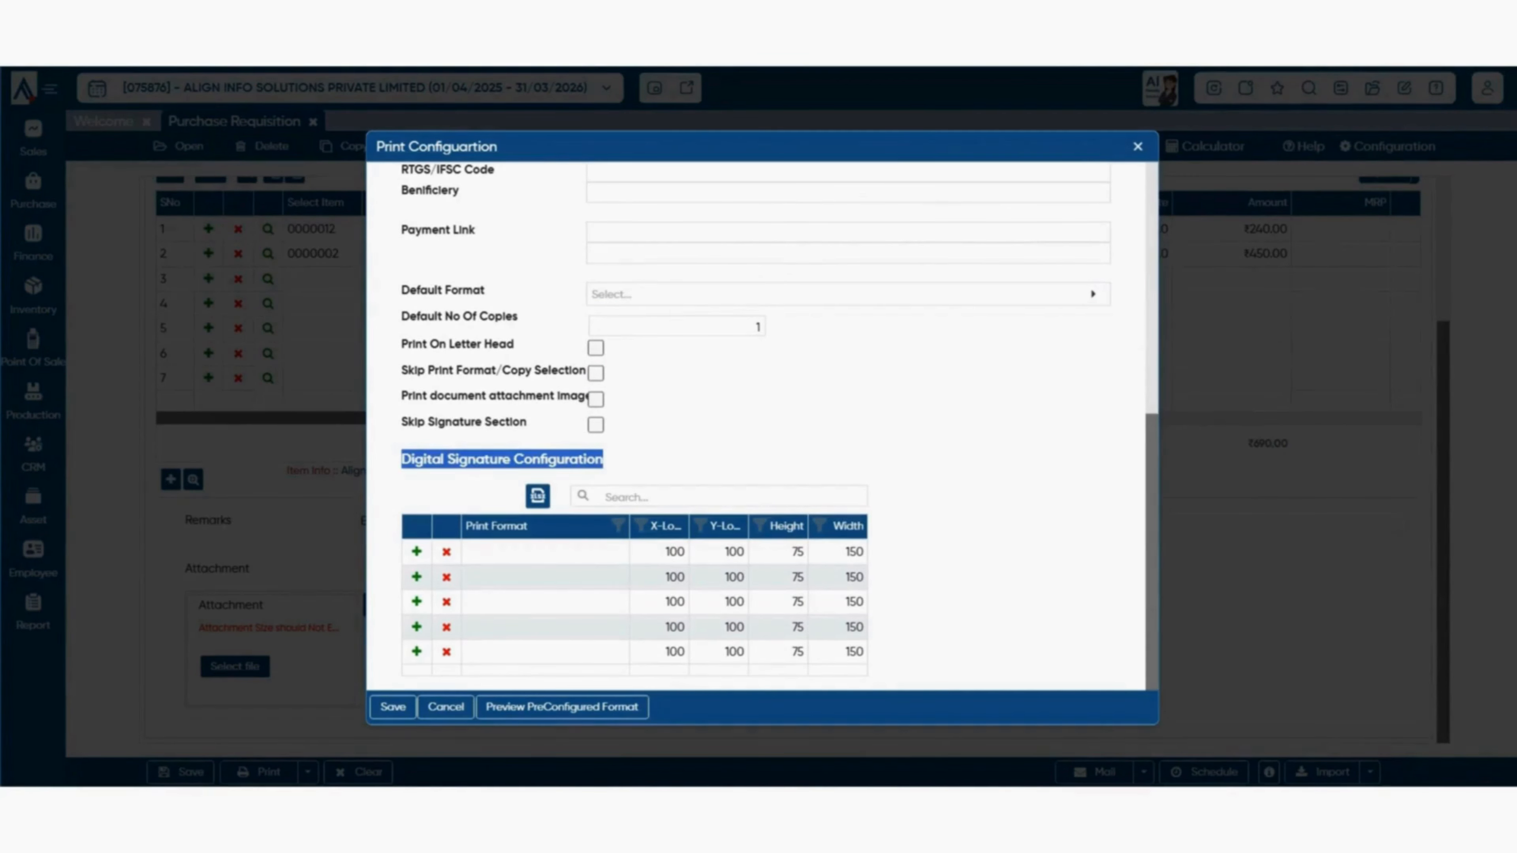
click(621, 459)
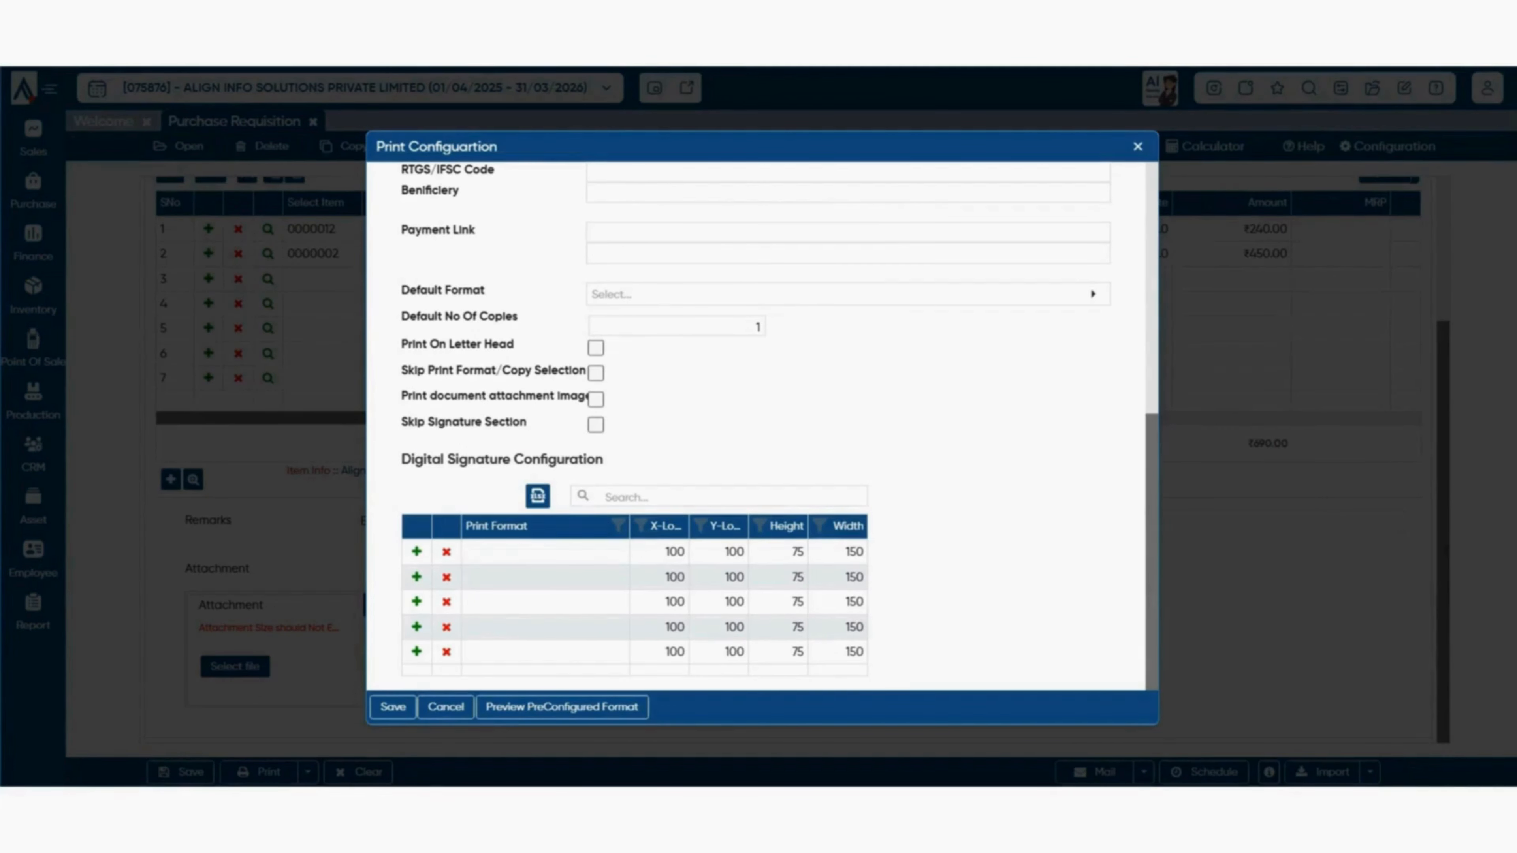
click(562, 707)
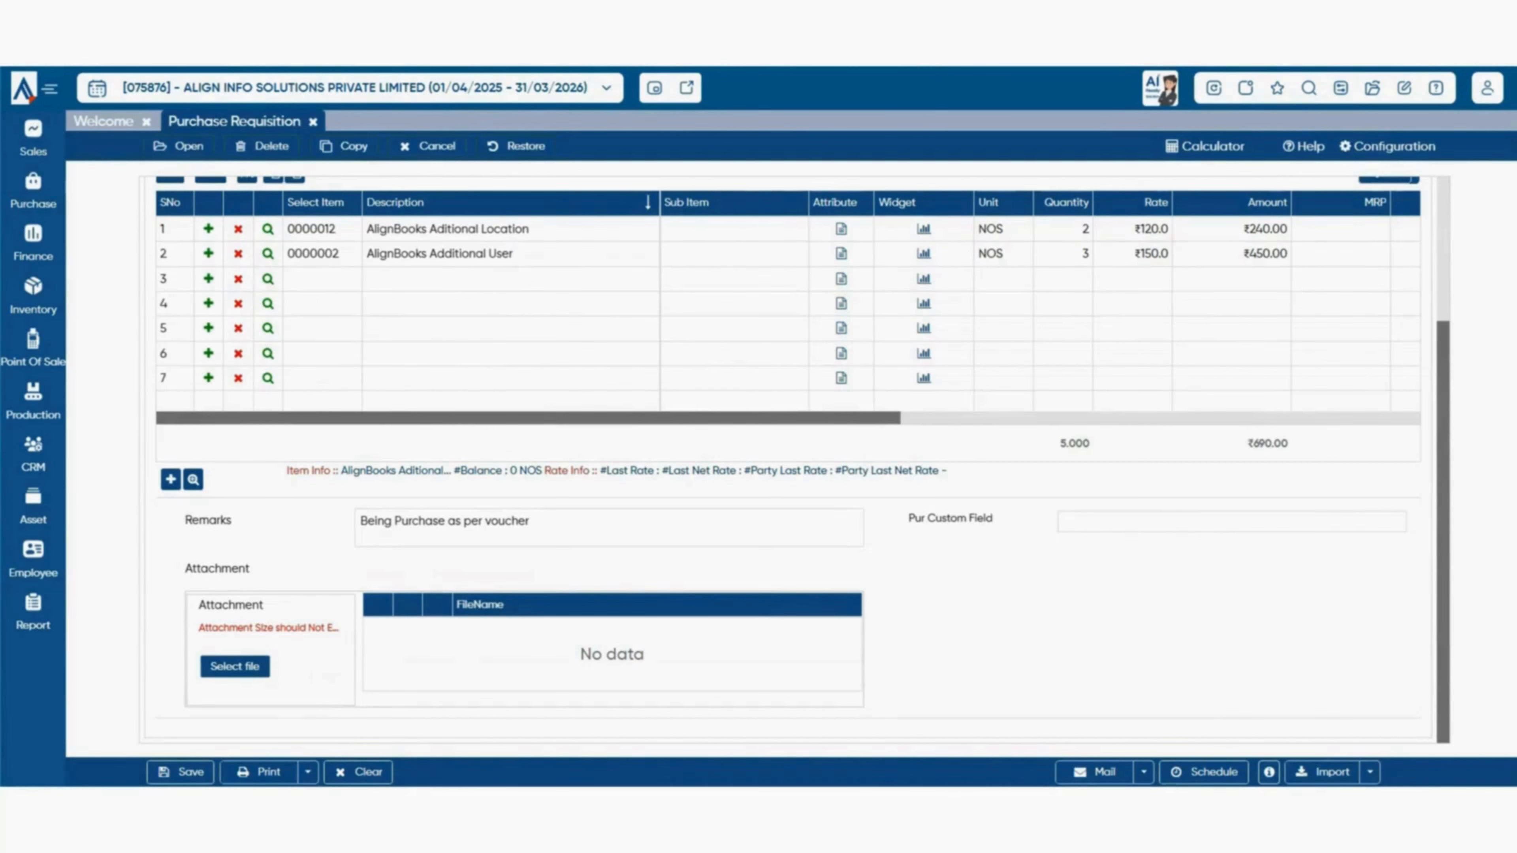
- Check the Mail and Import dropdown options, then start opening a saved requisition
scroll(794, 461, up, 3)
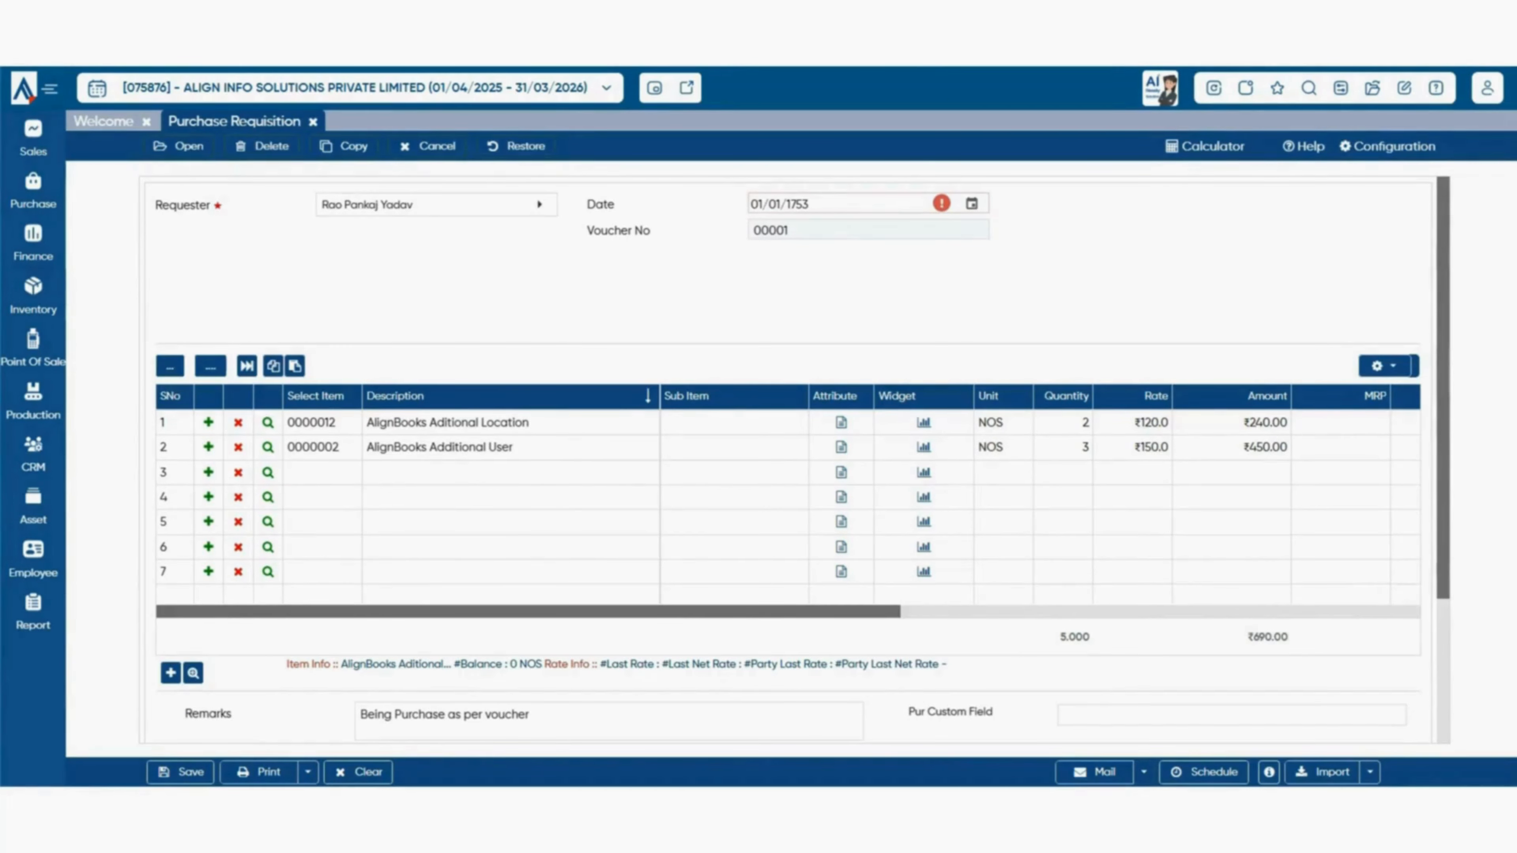
click(1144, 772)
click(1369, 772)
key(Escape)
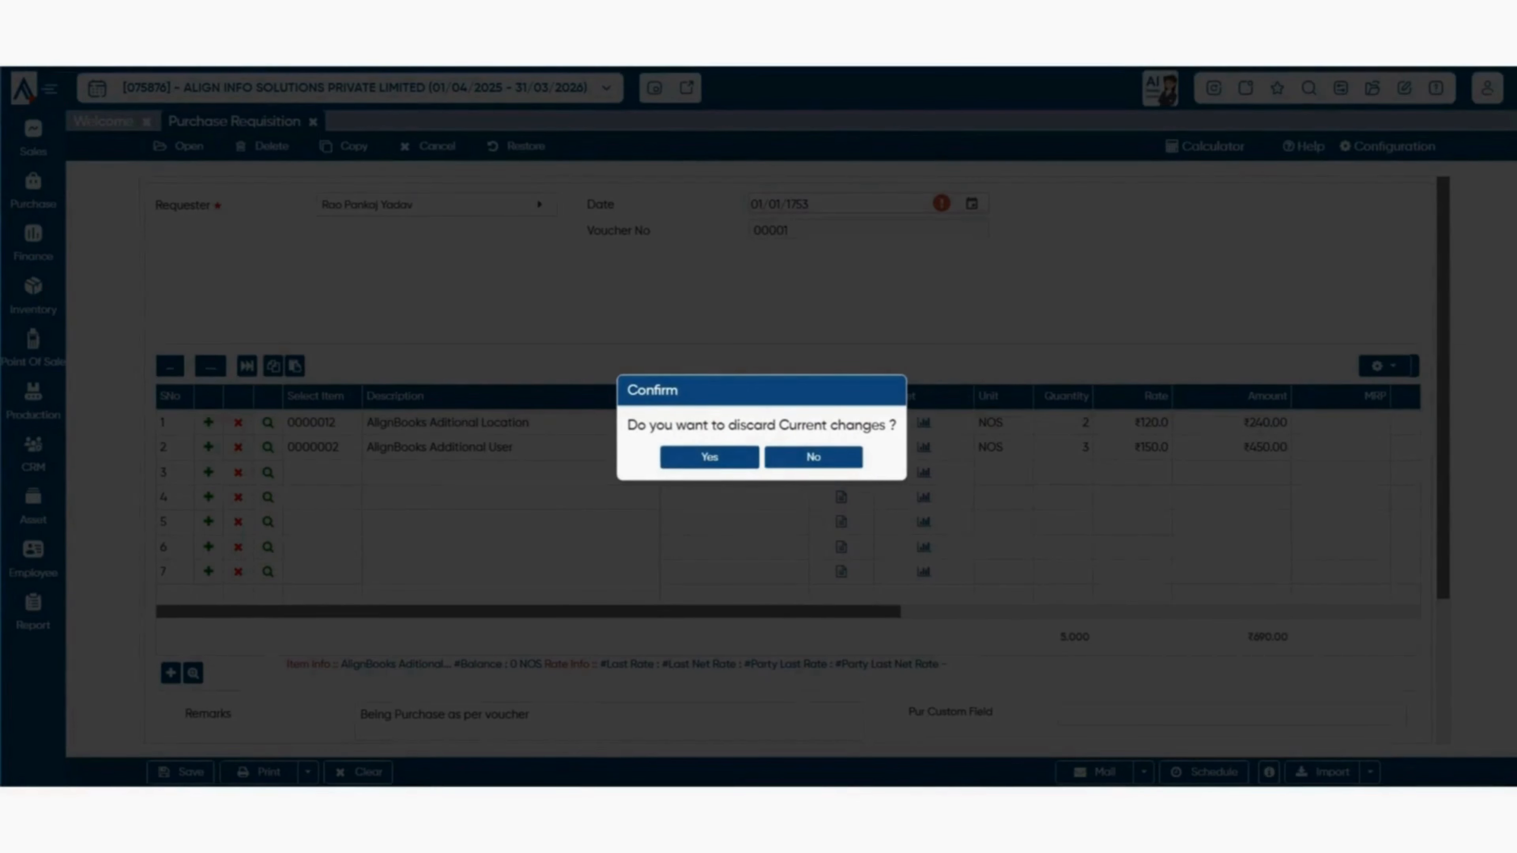
- Discard changes, list CurrentMonth requisitions, tick 00001/25-26, and check the Print and Mail menus
click(710, 457)
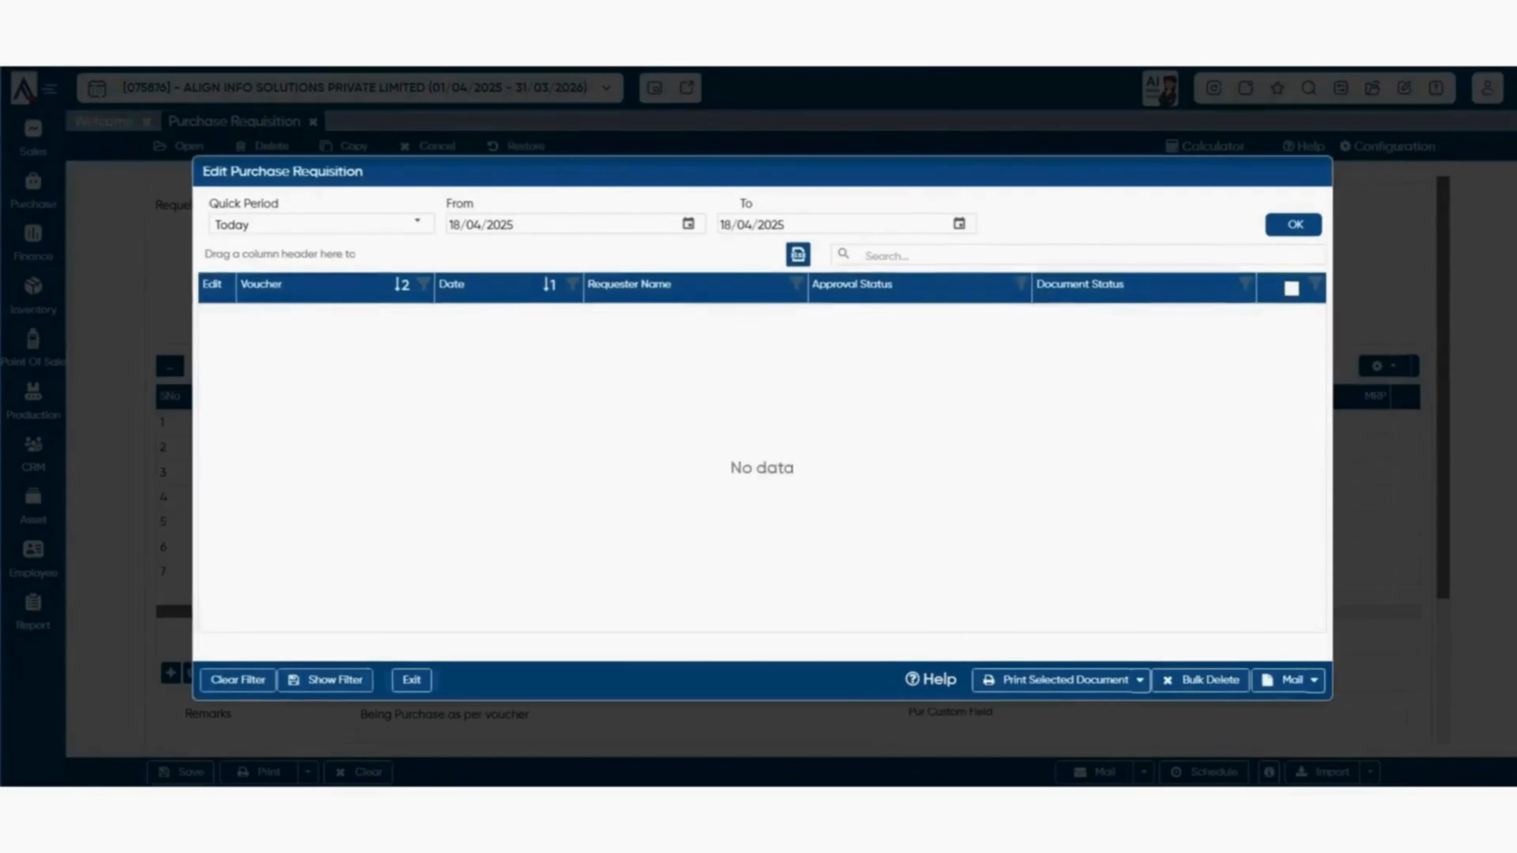
click(417, 223)
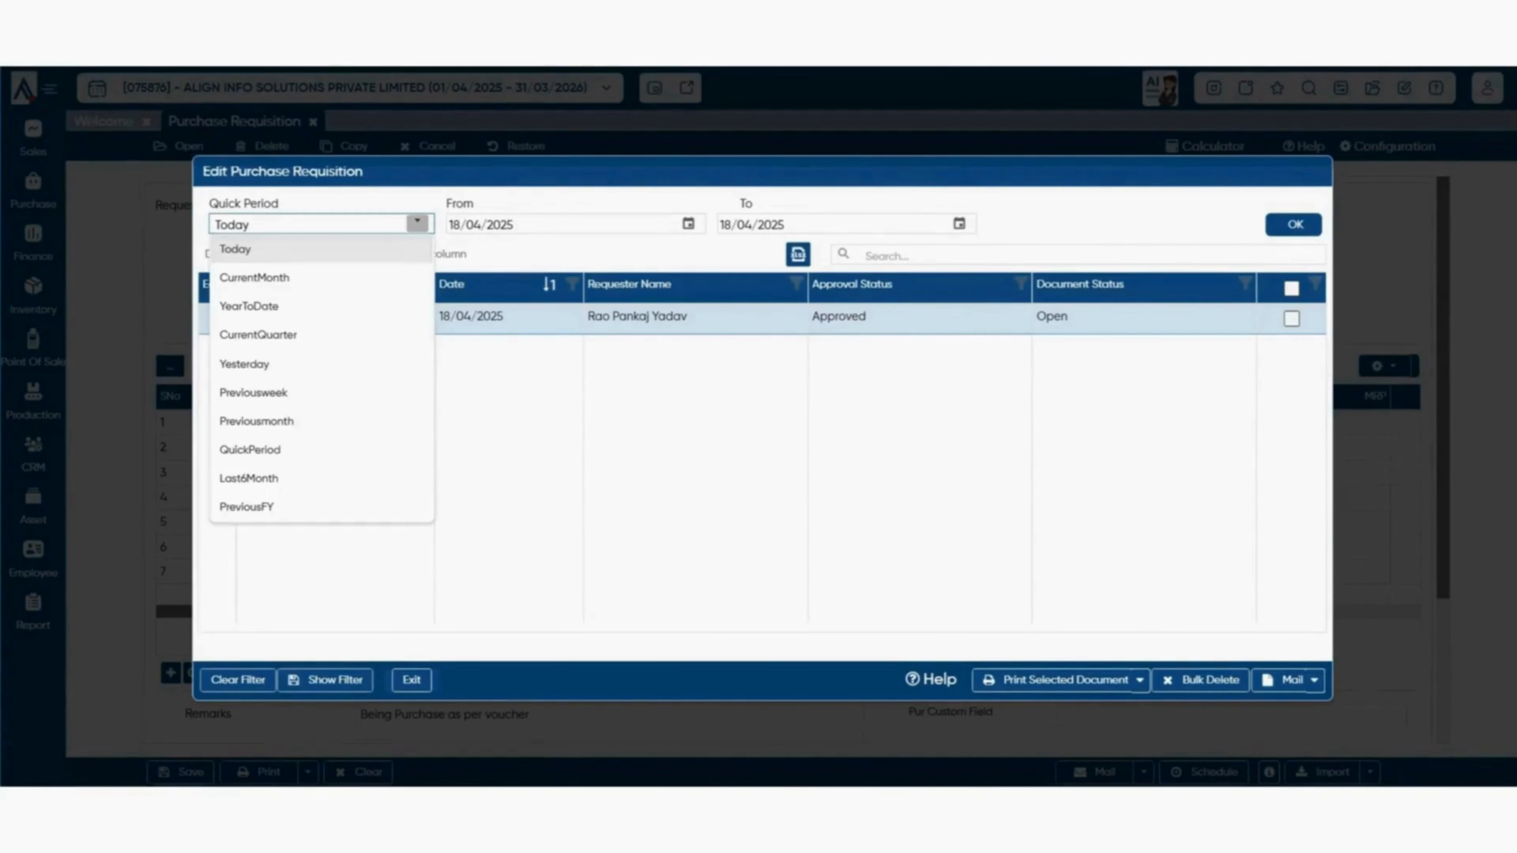
click(254, 277)
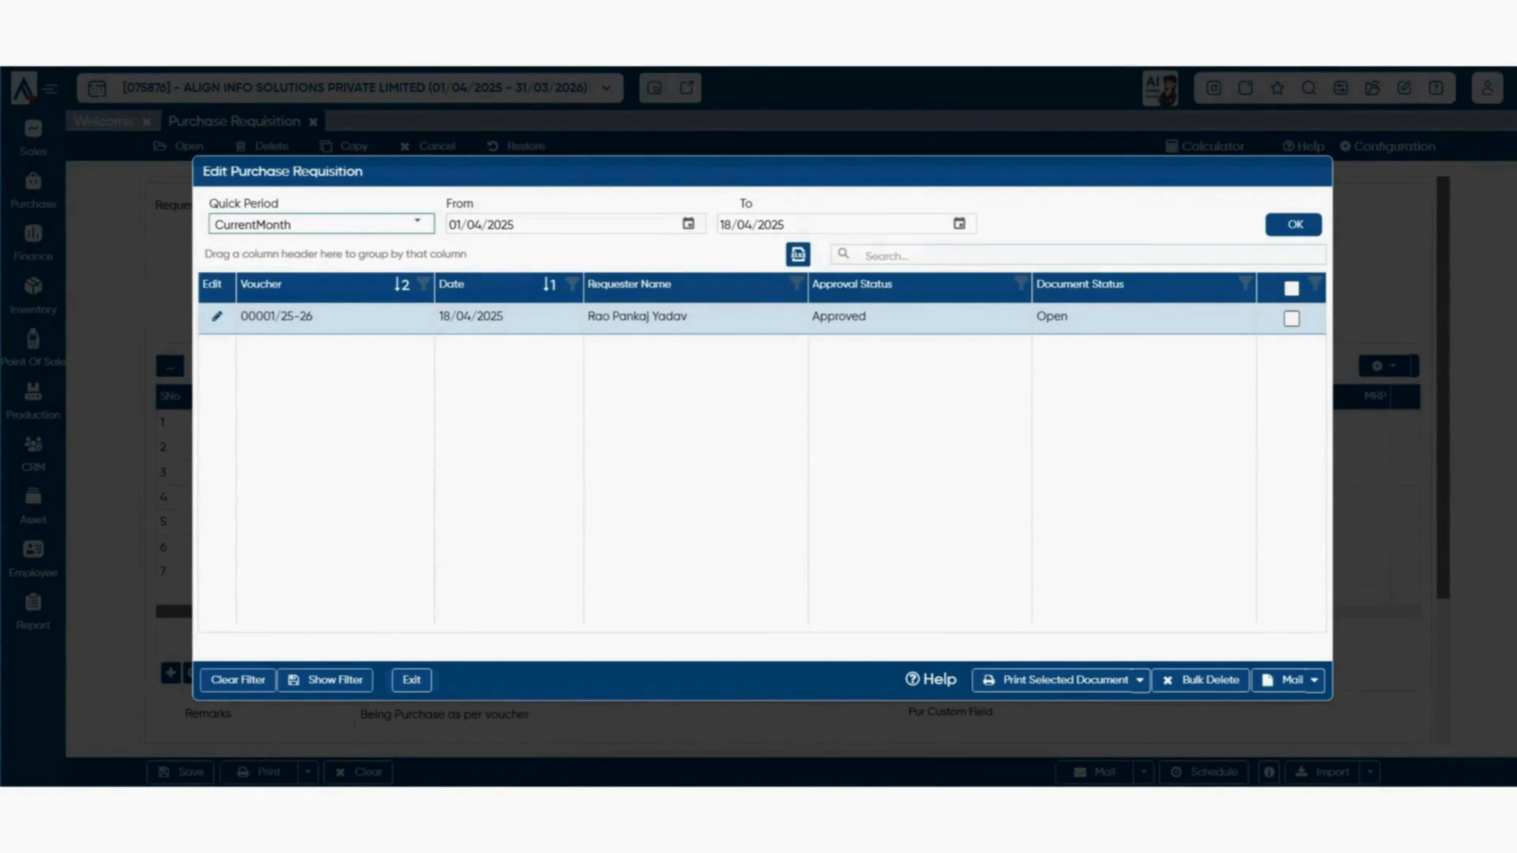
click(277, 317)
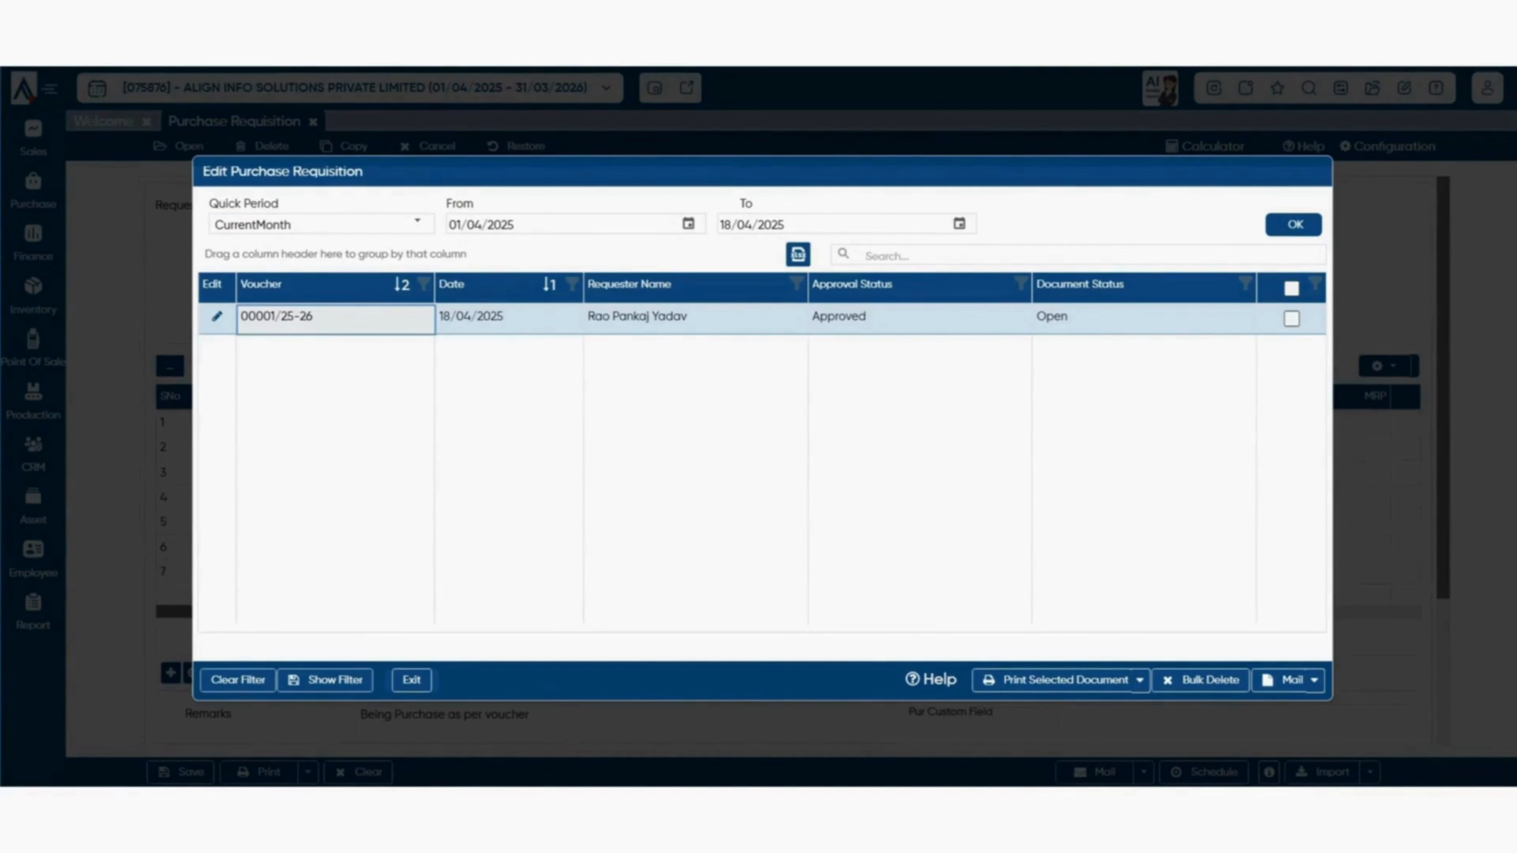
click(1139, 680)
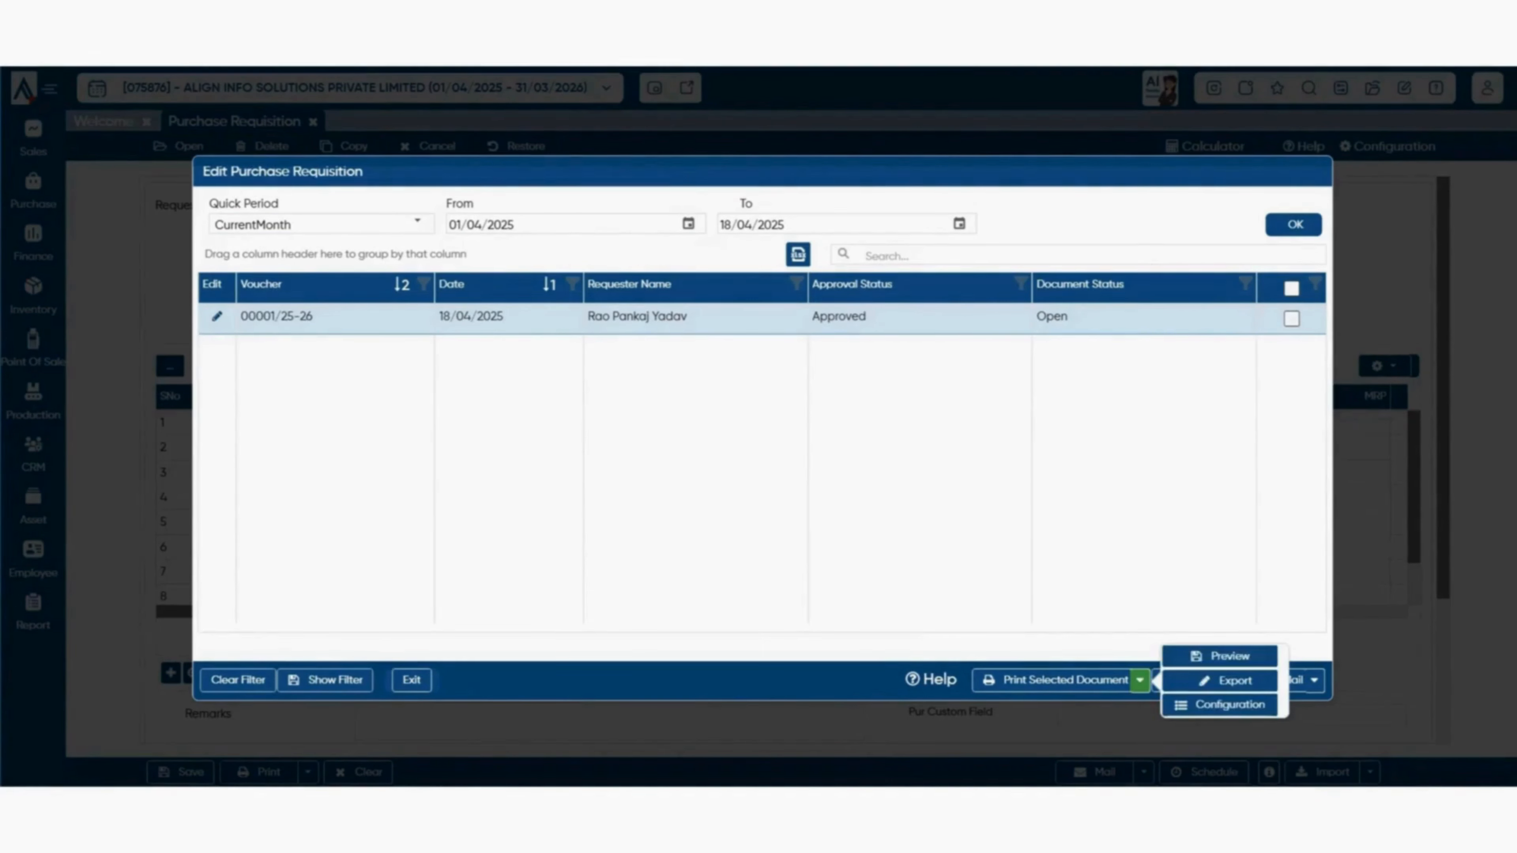
click(1292, 318)
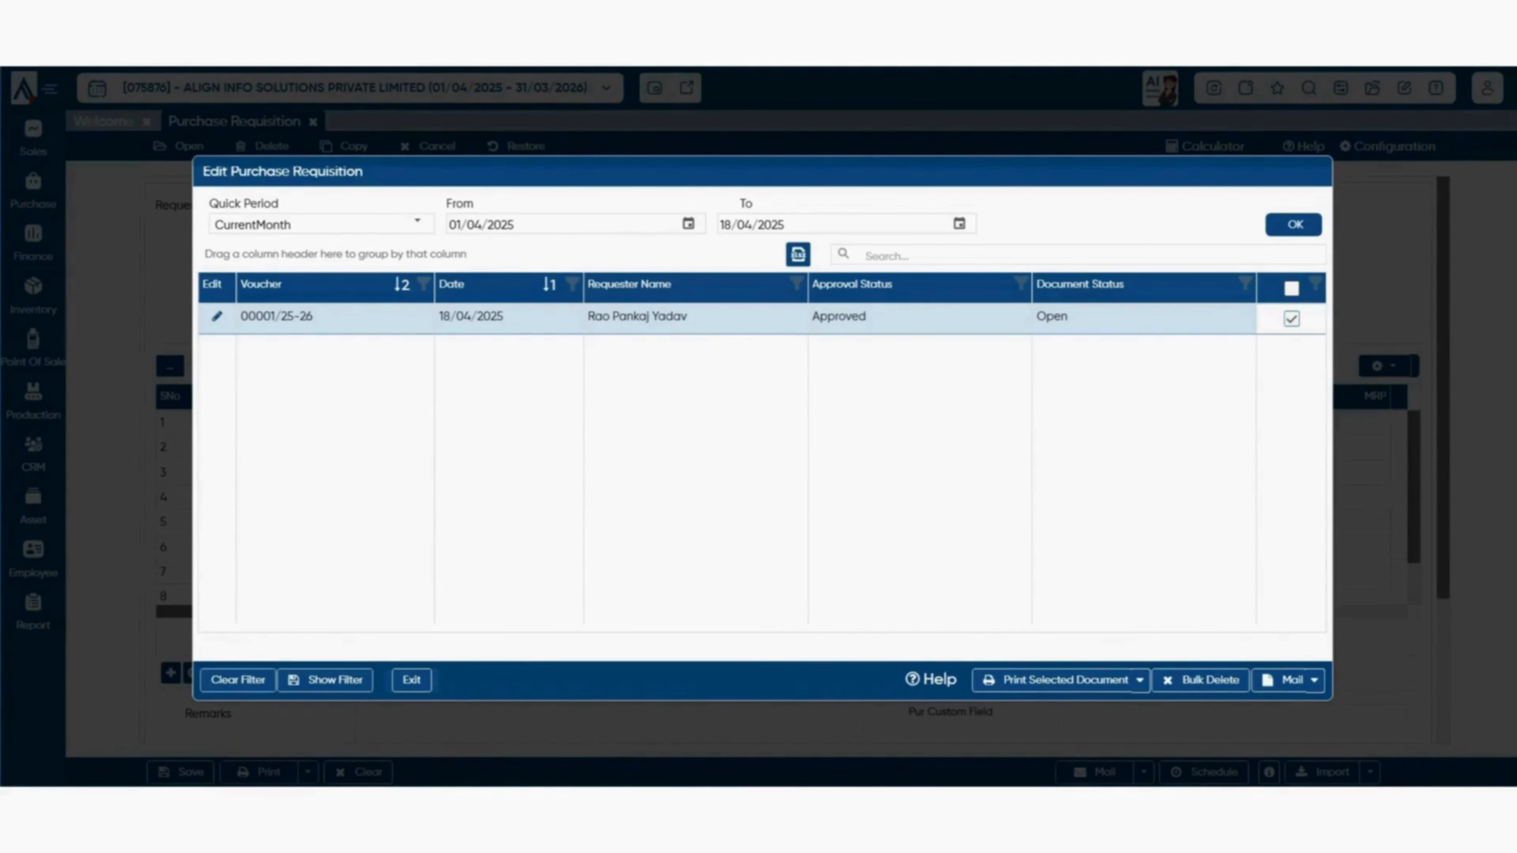
click(1313, 681)
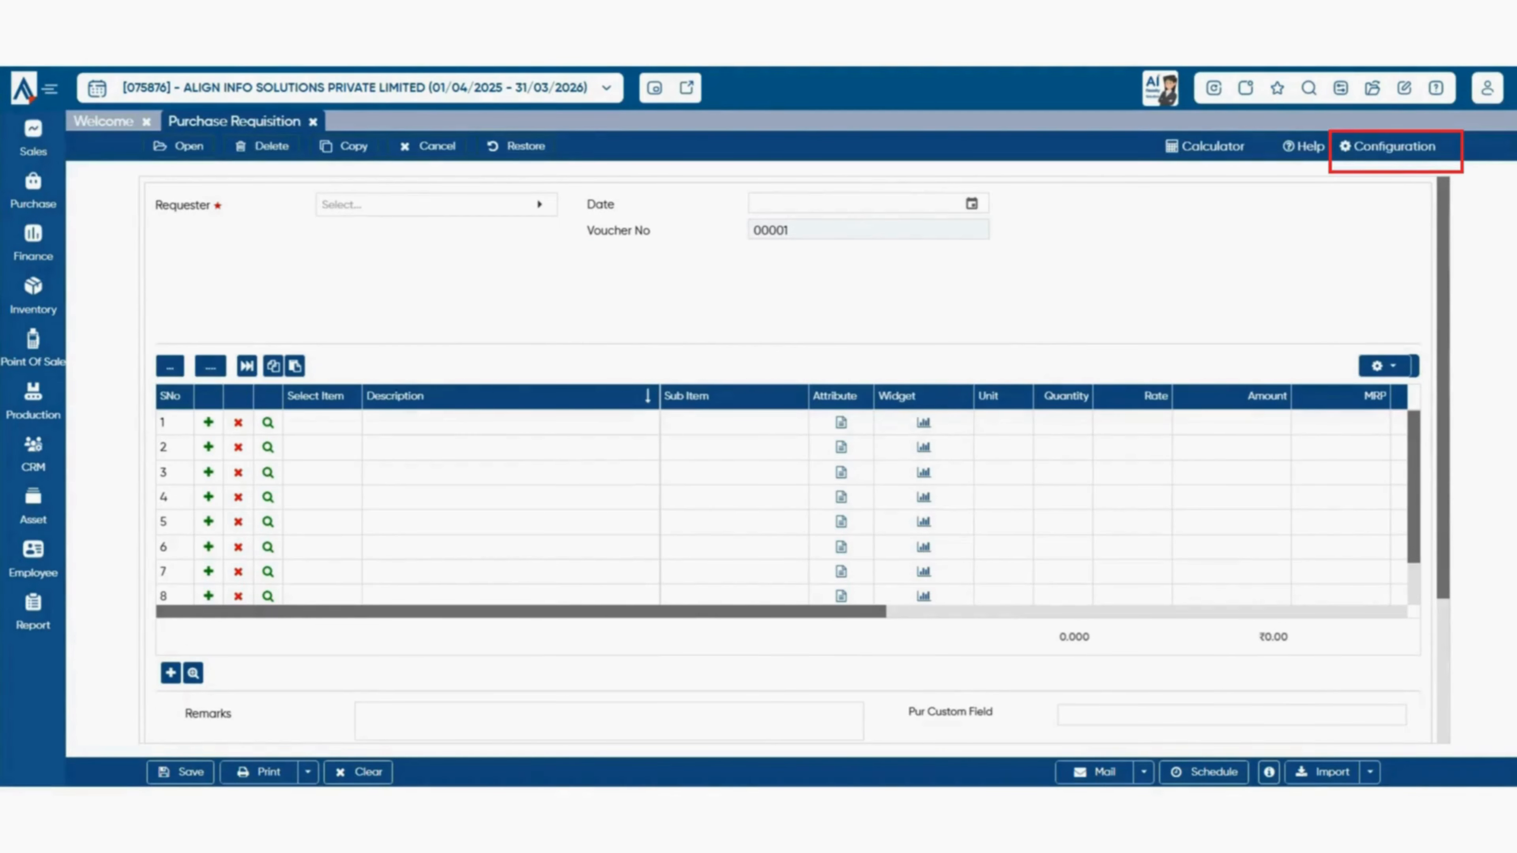
- Set the requisition's Parent Document to None in Configuration
click(1387, 147)
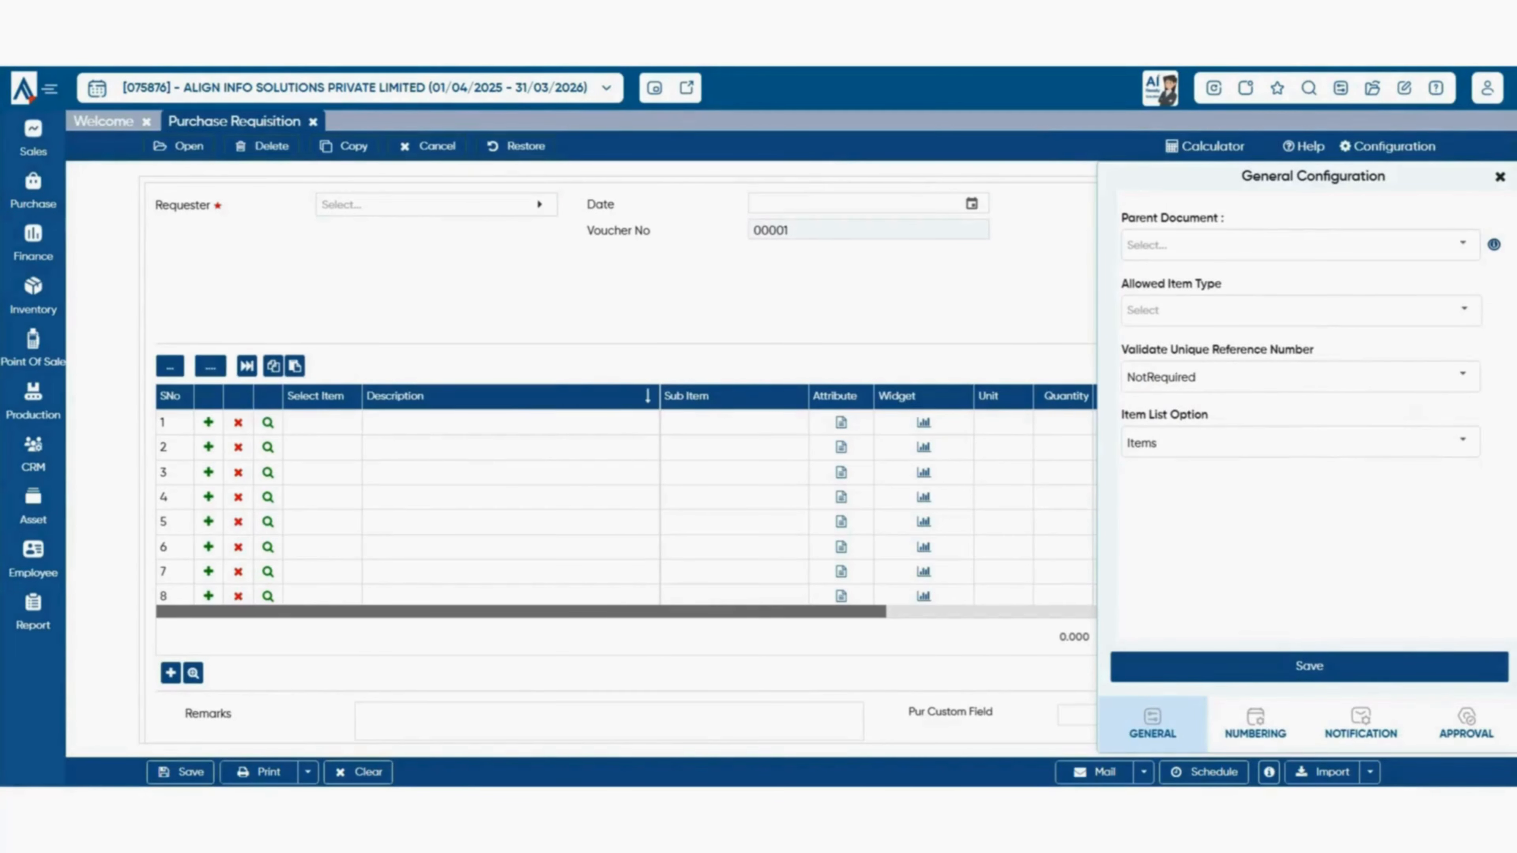
click(1462, 244)
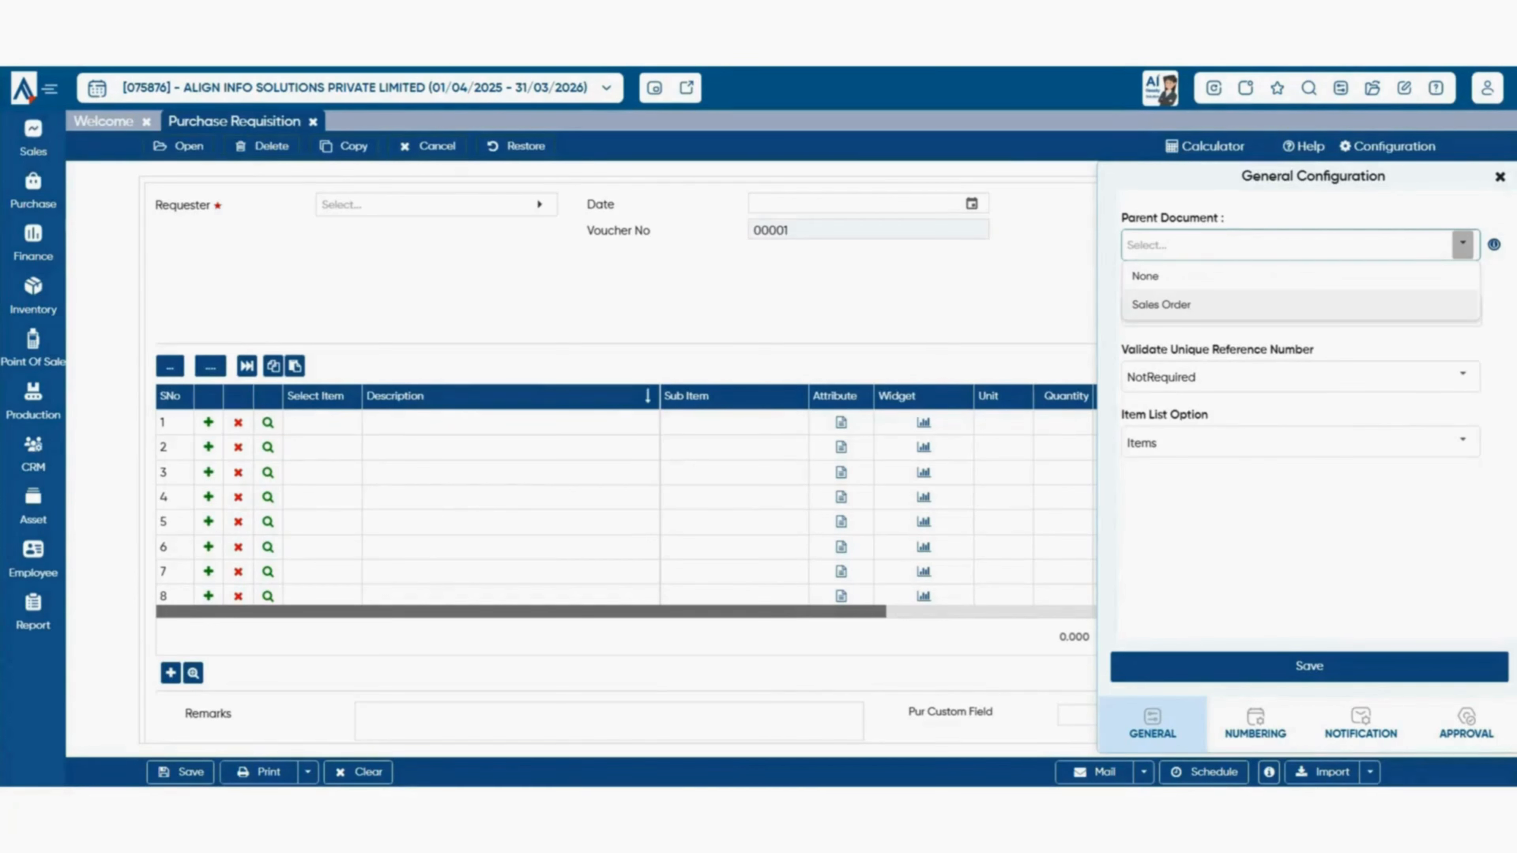
click(1145, 276)
- Review the Item List Option choices and the row 1 item list without picking an item
click(1462, 440)
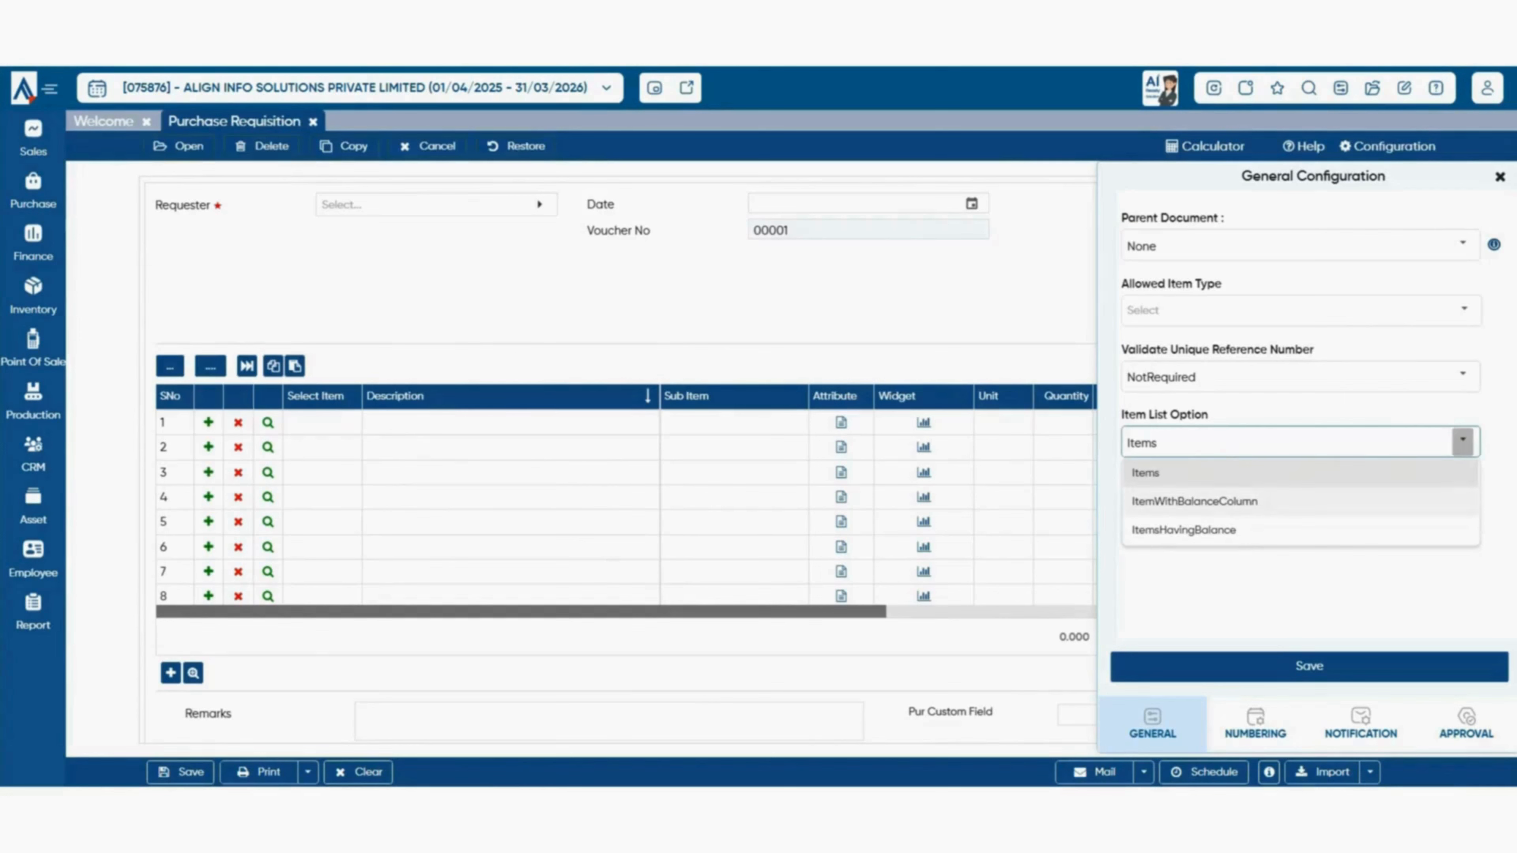
click(323, 423)
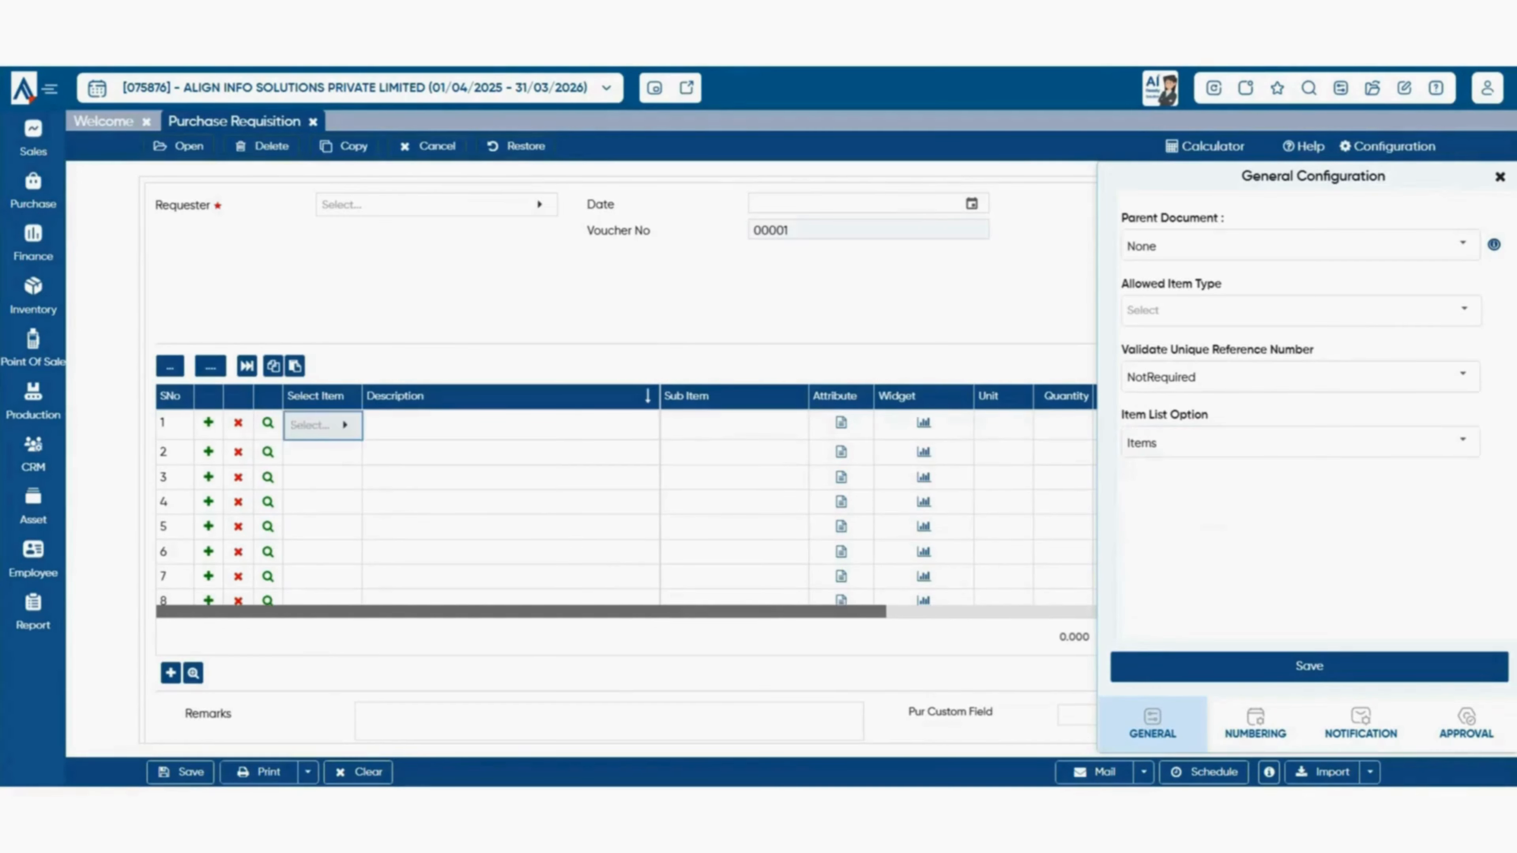
click(322, 424)
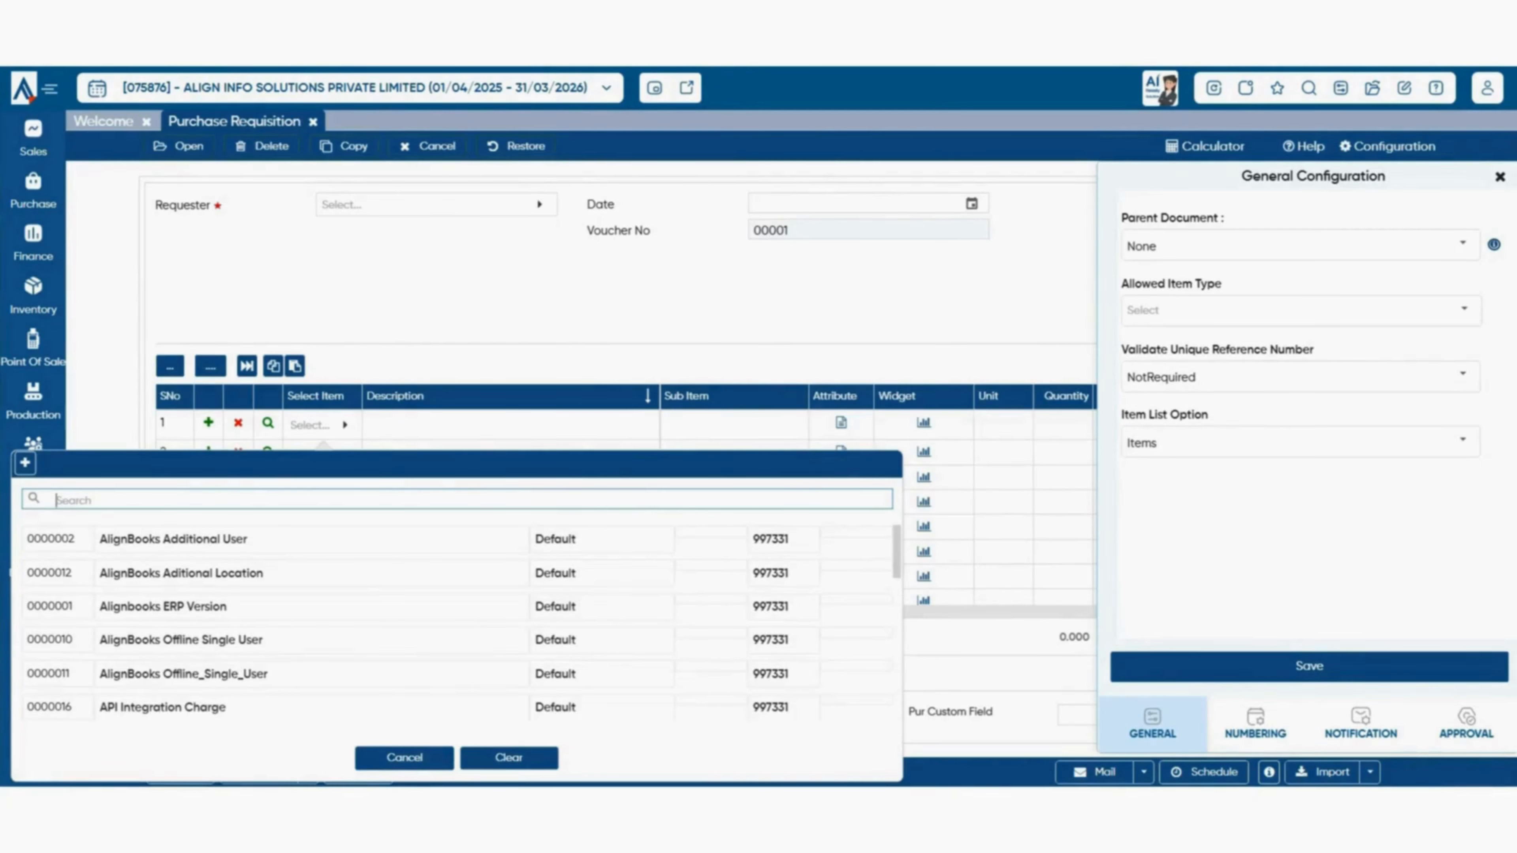
click(404, 758)
click(1462, 441)
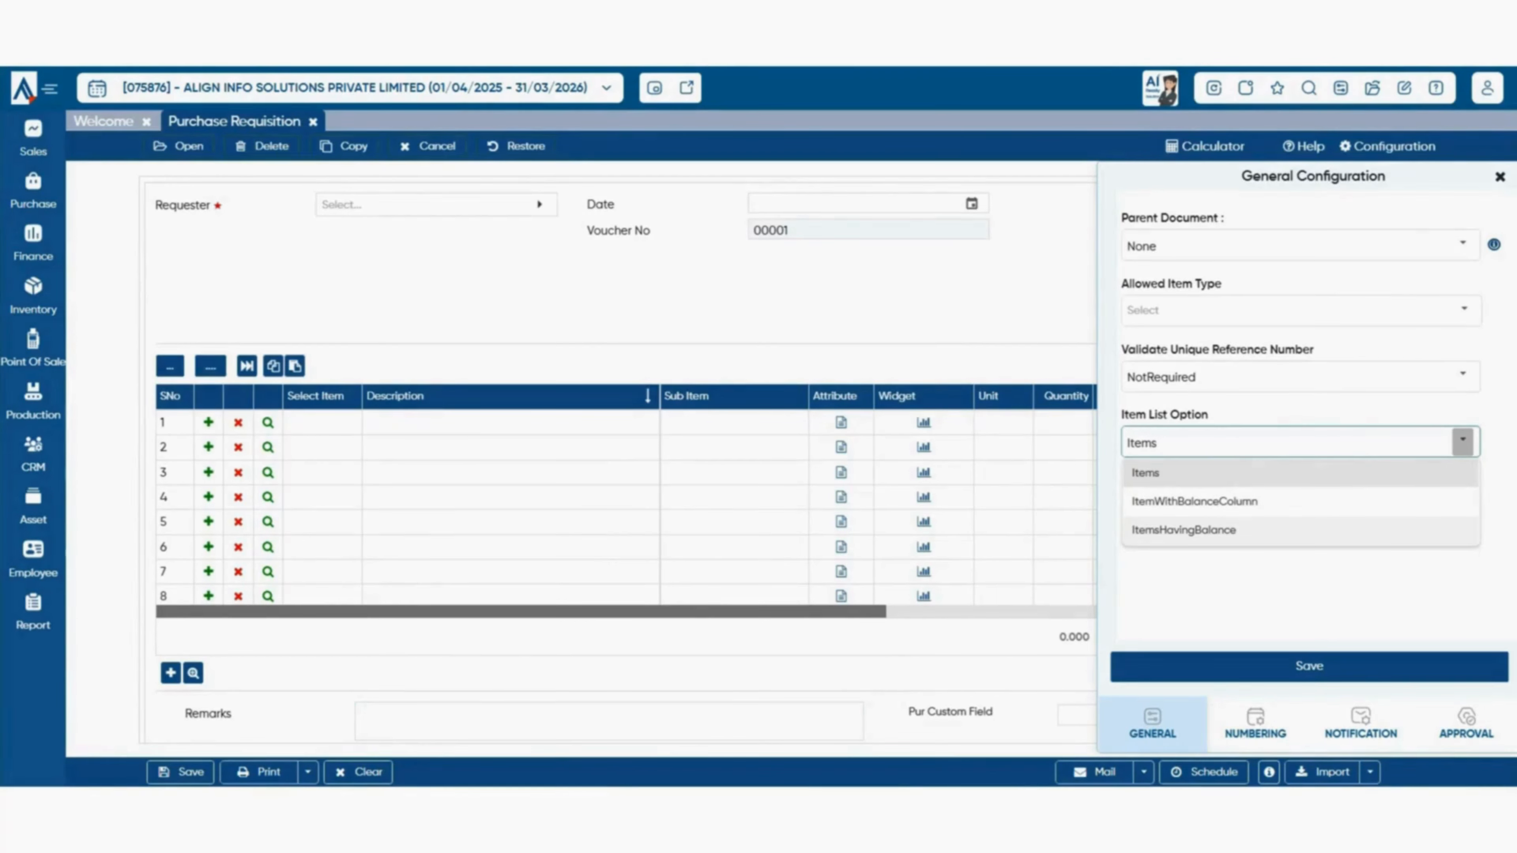
click(1255, 724)
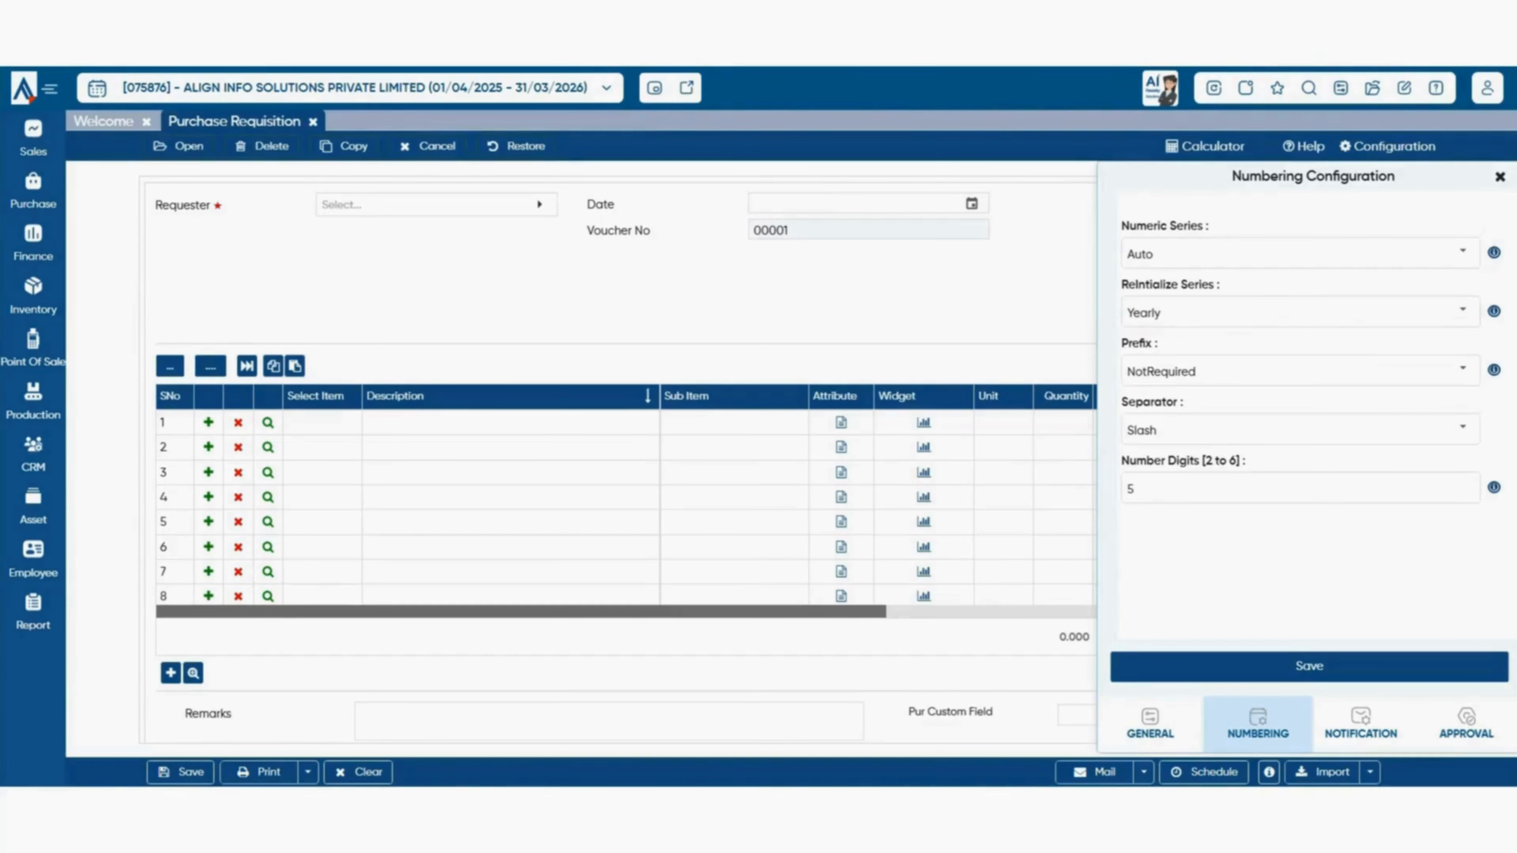
- Change the Numeric Series from Auto to Manual and save the numbering configuration
click(1463, 252)
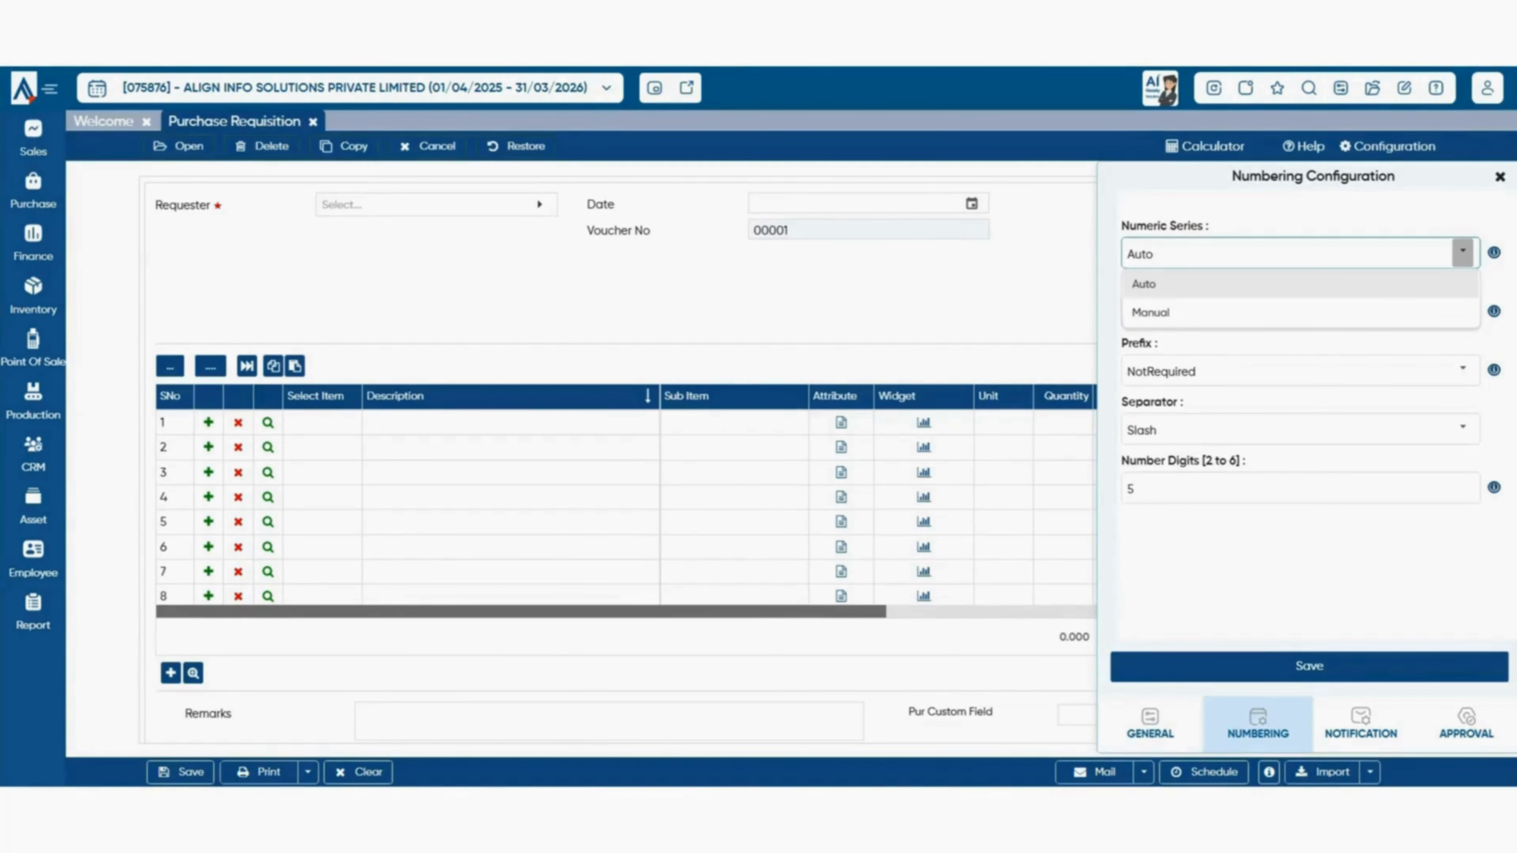
click(1300, 312)
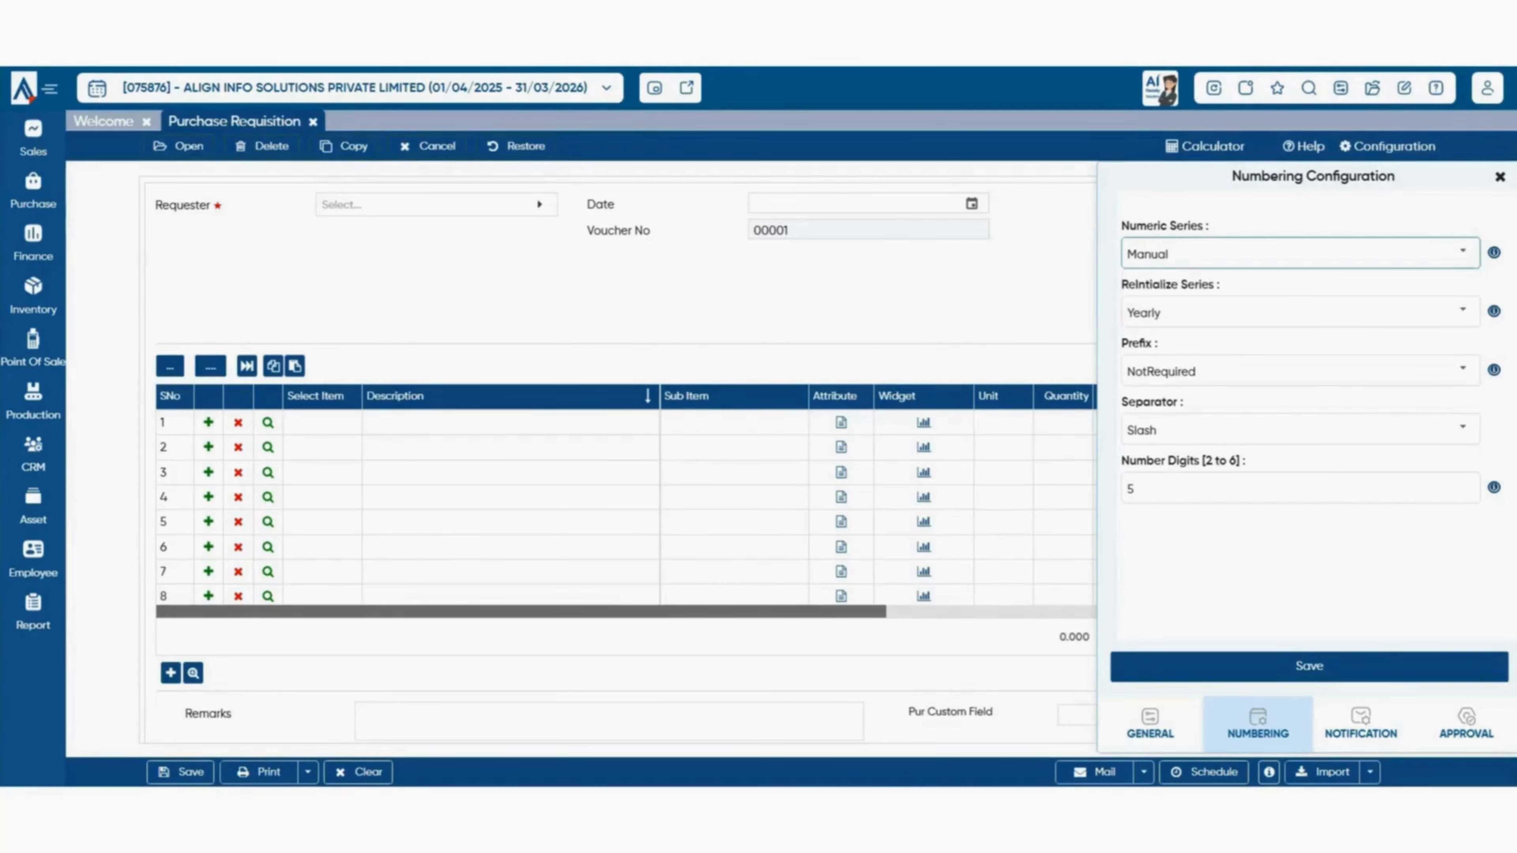
click(1309, 667)
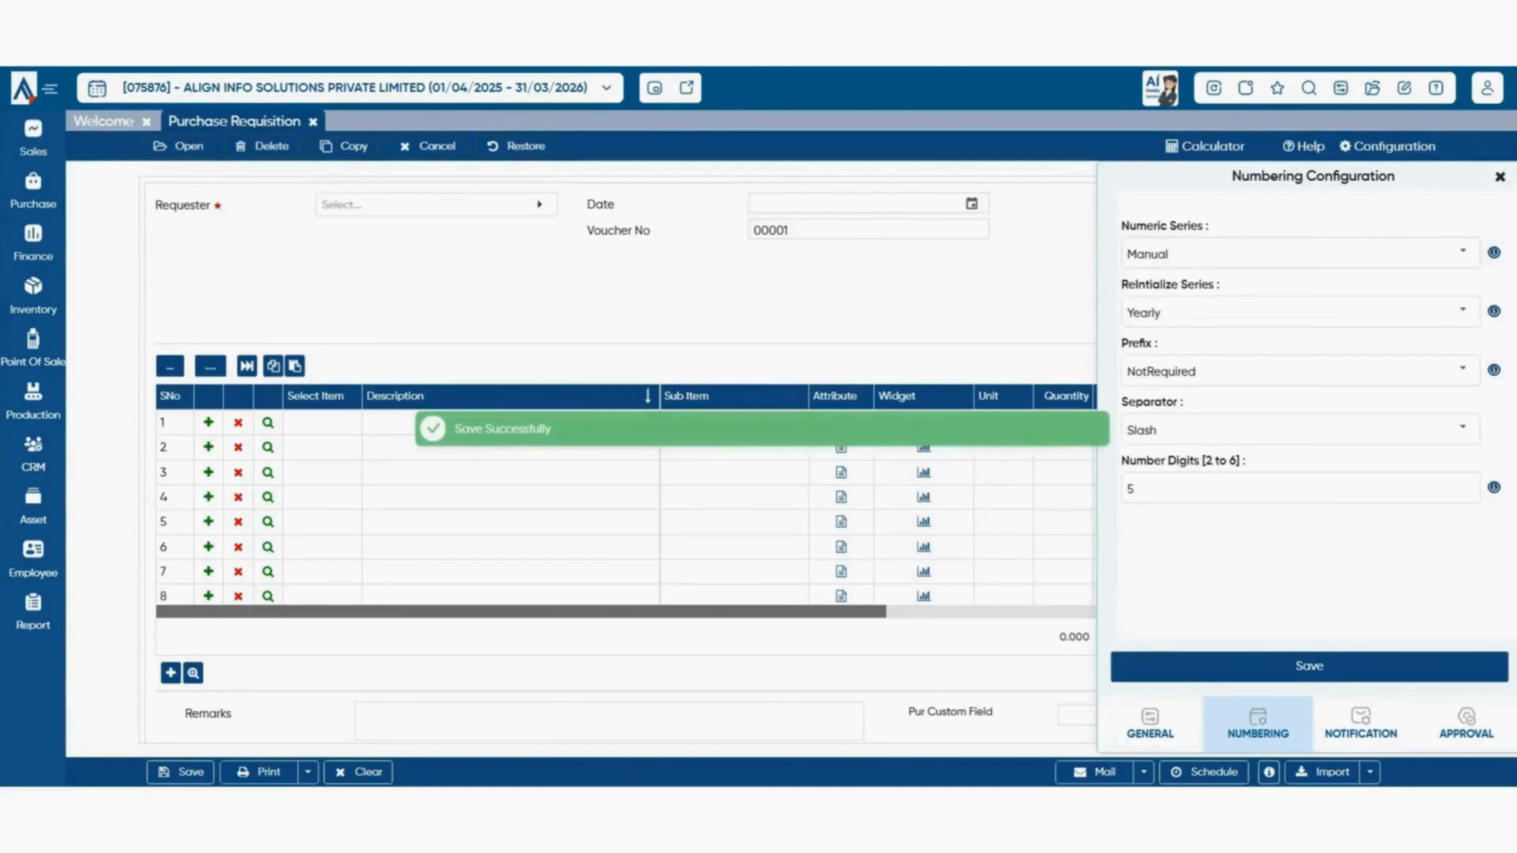
click(787, 230)
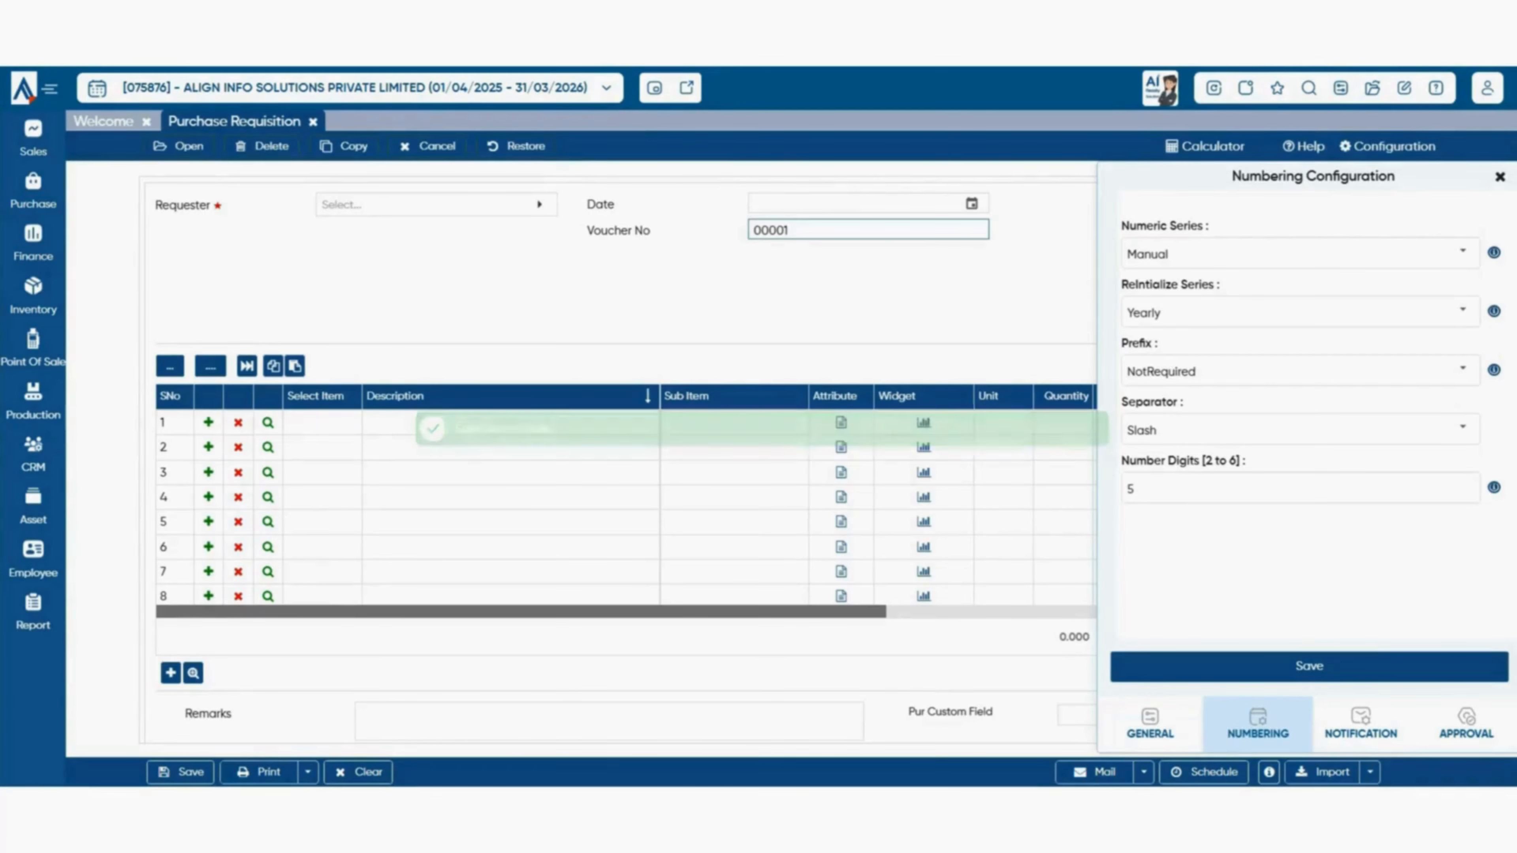
- Replace voucher number 00001 with 85348 and check the ReIntialize Series choices
key(BackSpace)
key(BackSpace)
key(BackSpace)
key(BackSpace)
key(BackSpace)
text(85348)
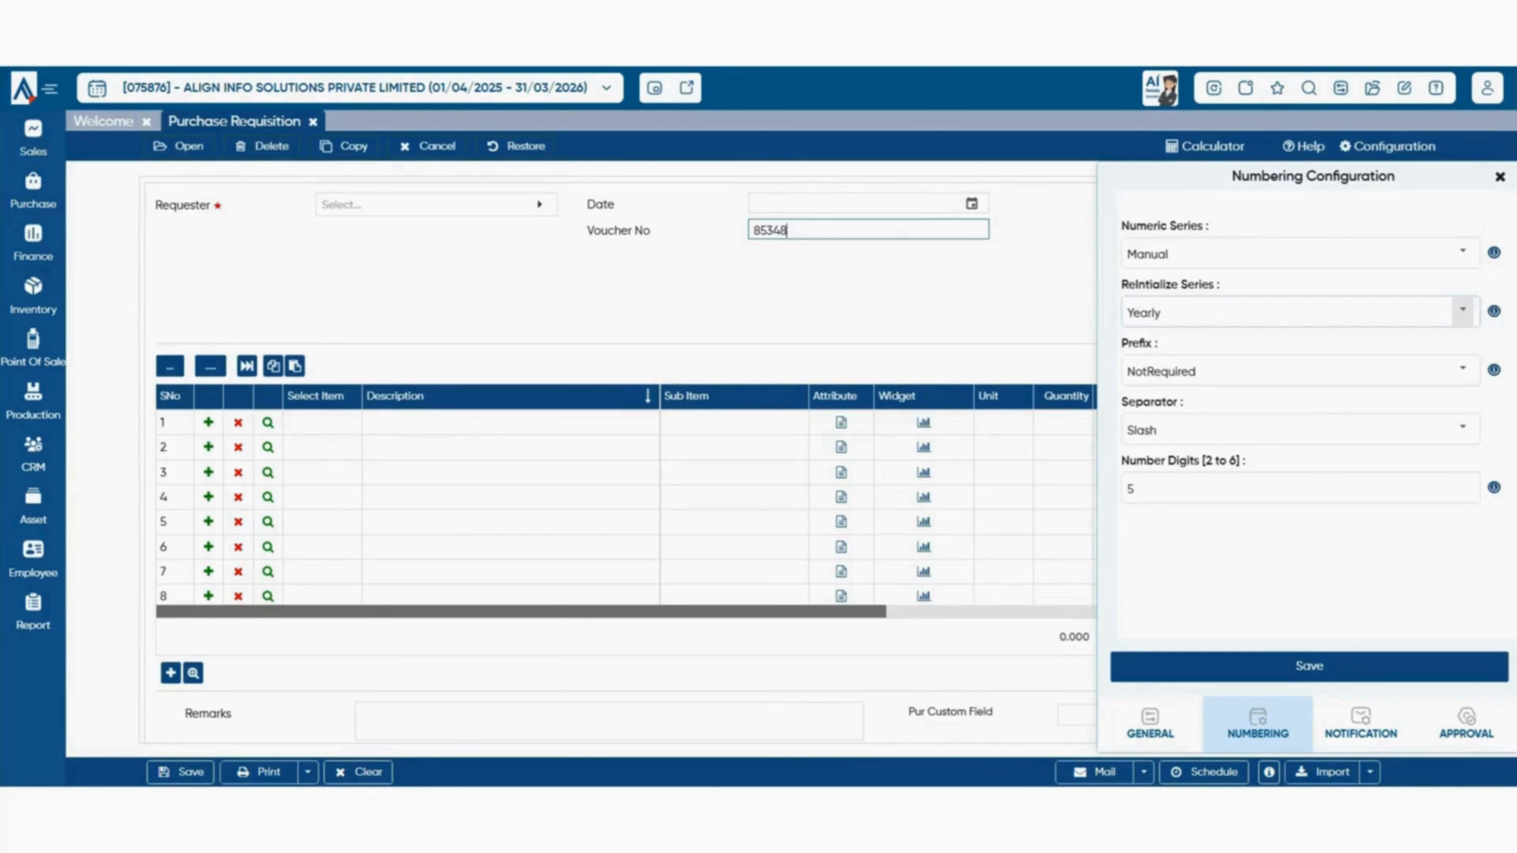
click(1462, 310)
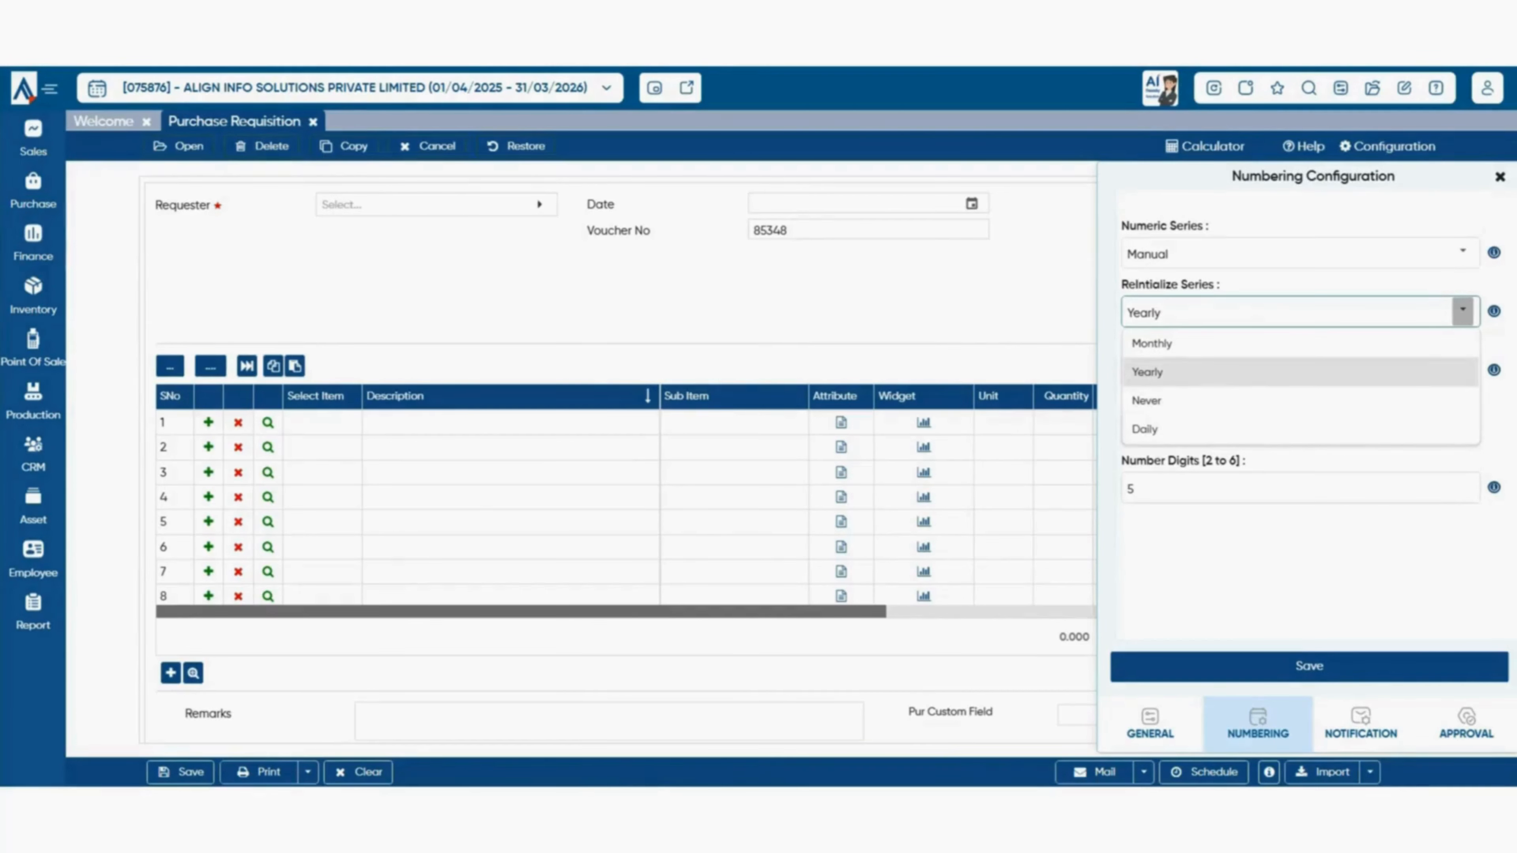
- Keep the yearly reset, set Prefix to Auto, and review the AutoPrefix BasedOn options
click(1392, 556)
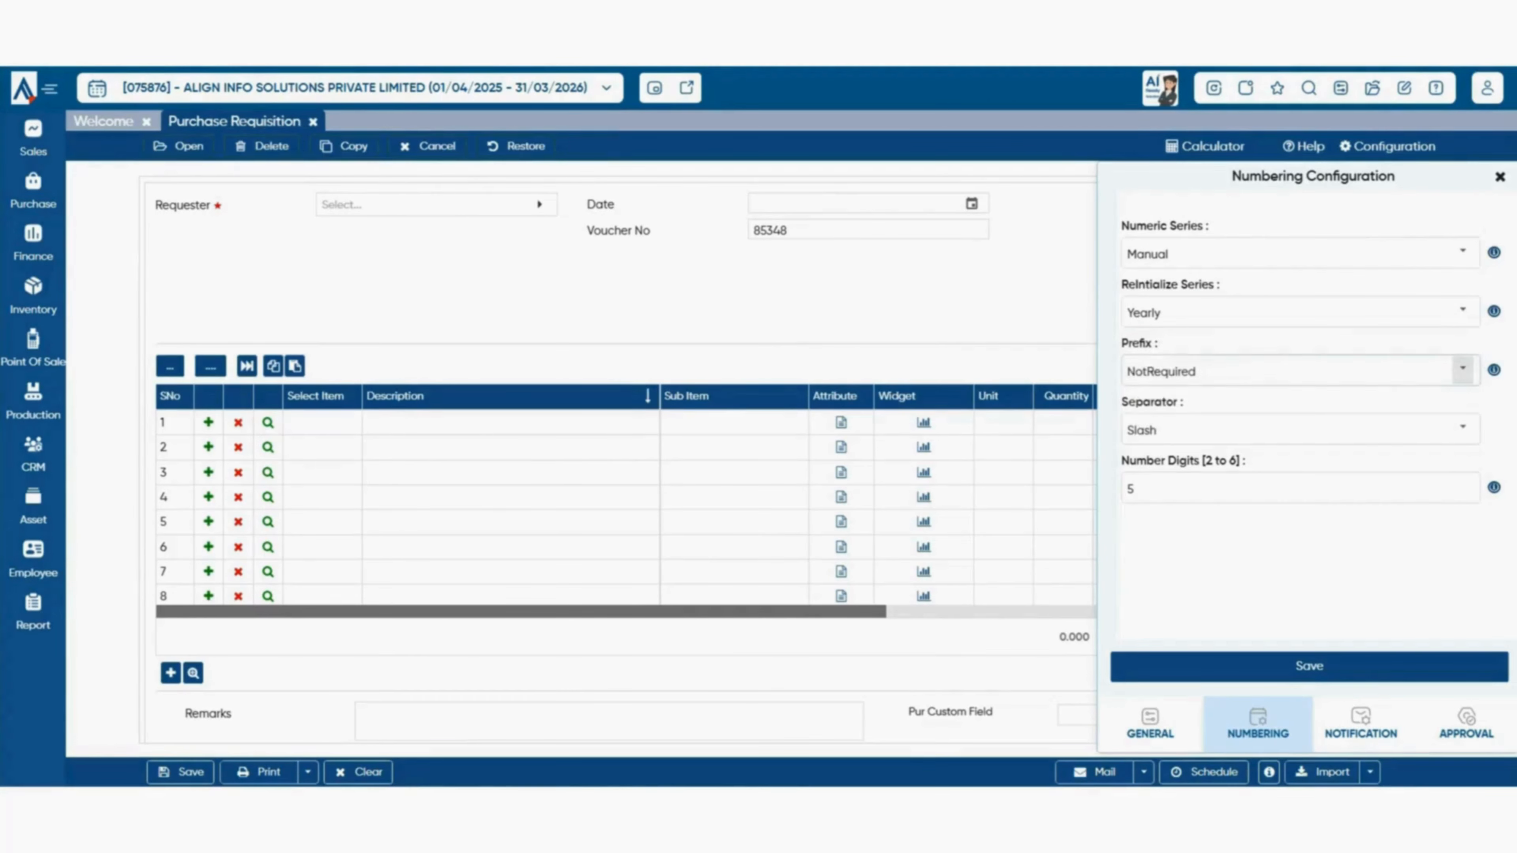
click(1462, 370)
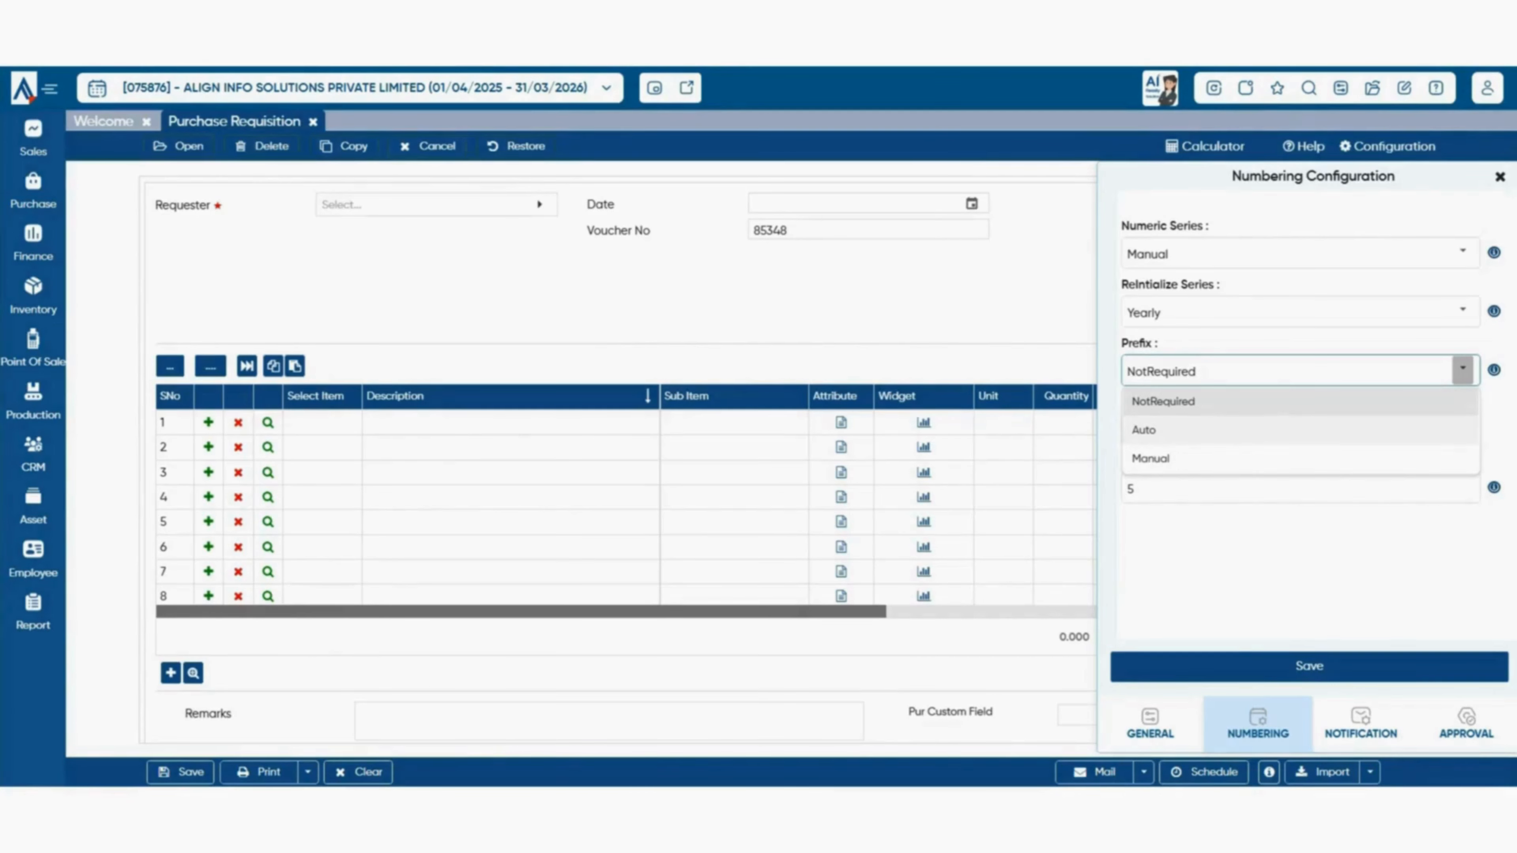
click(1171, 430)
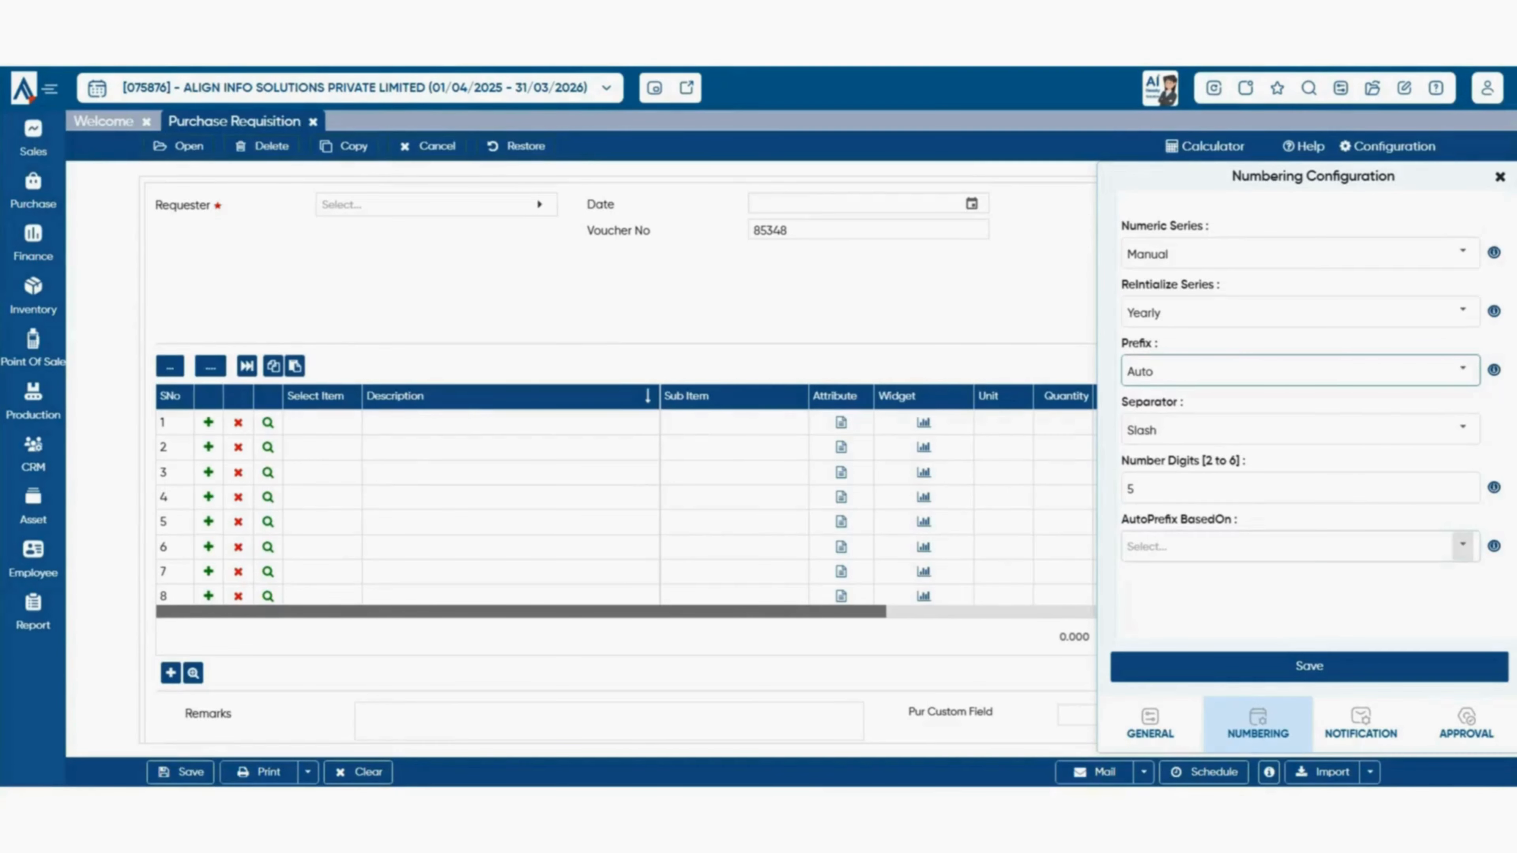
click(1462, 545)
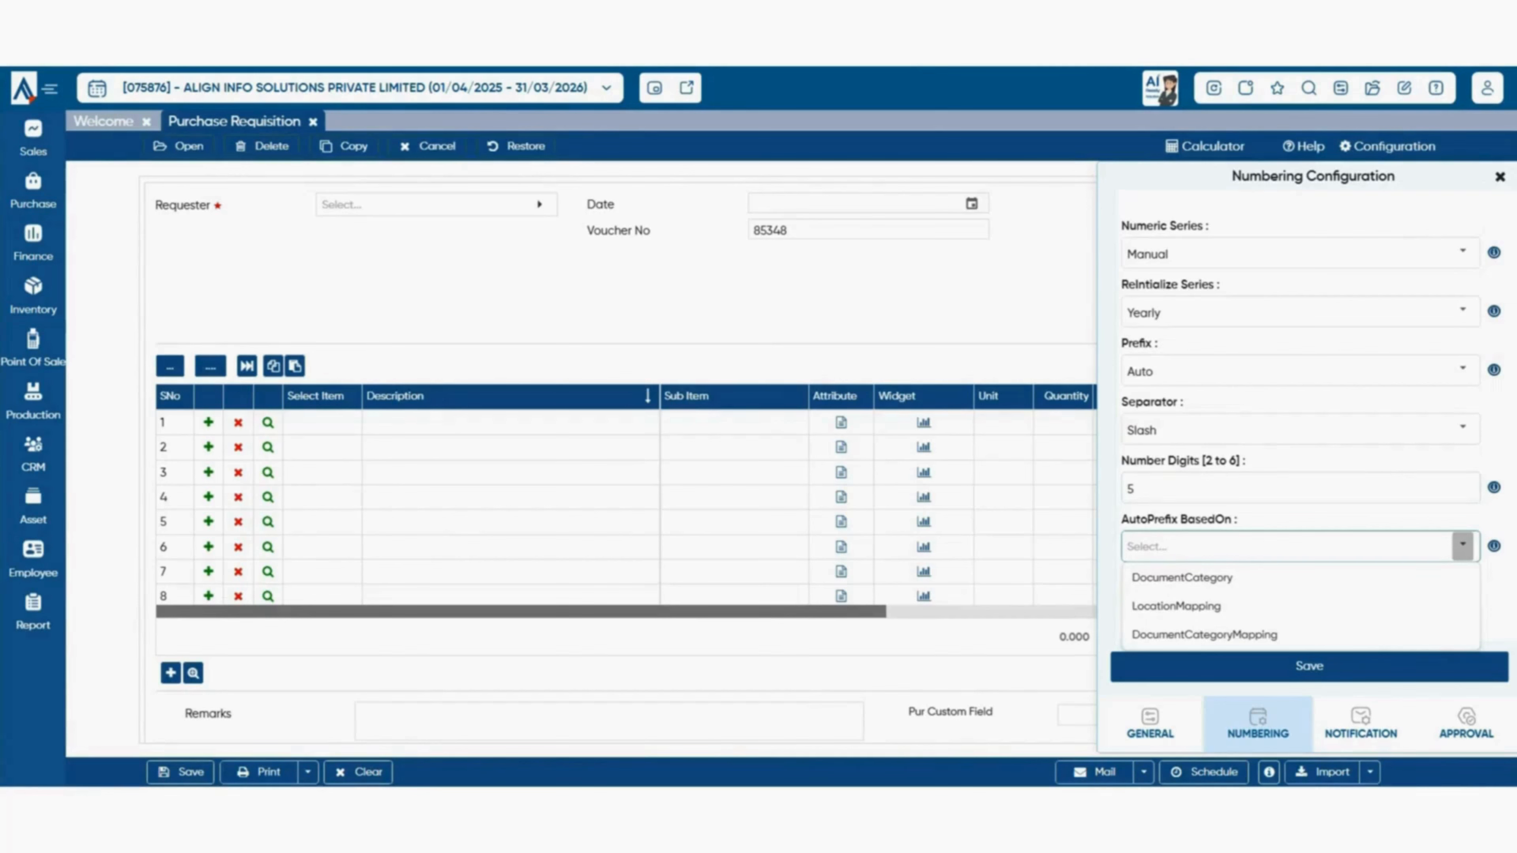
click(1462, 428)
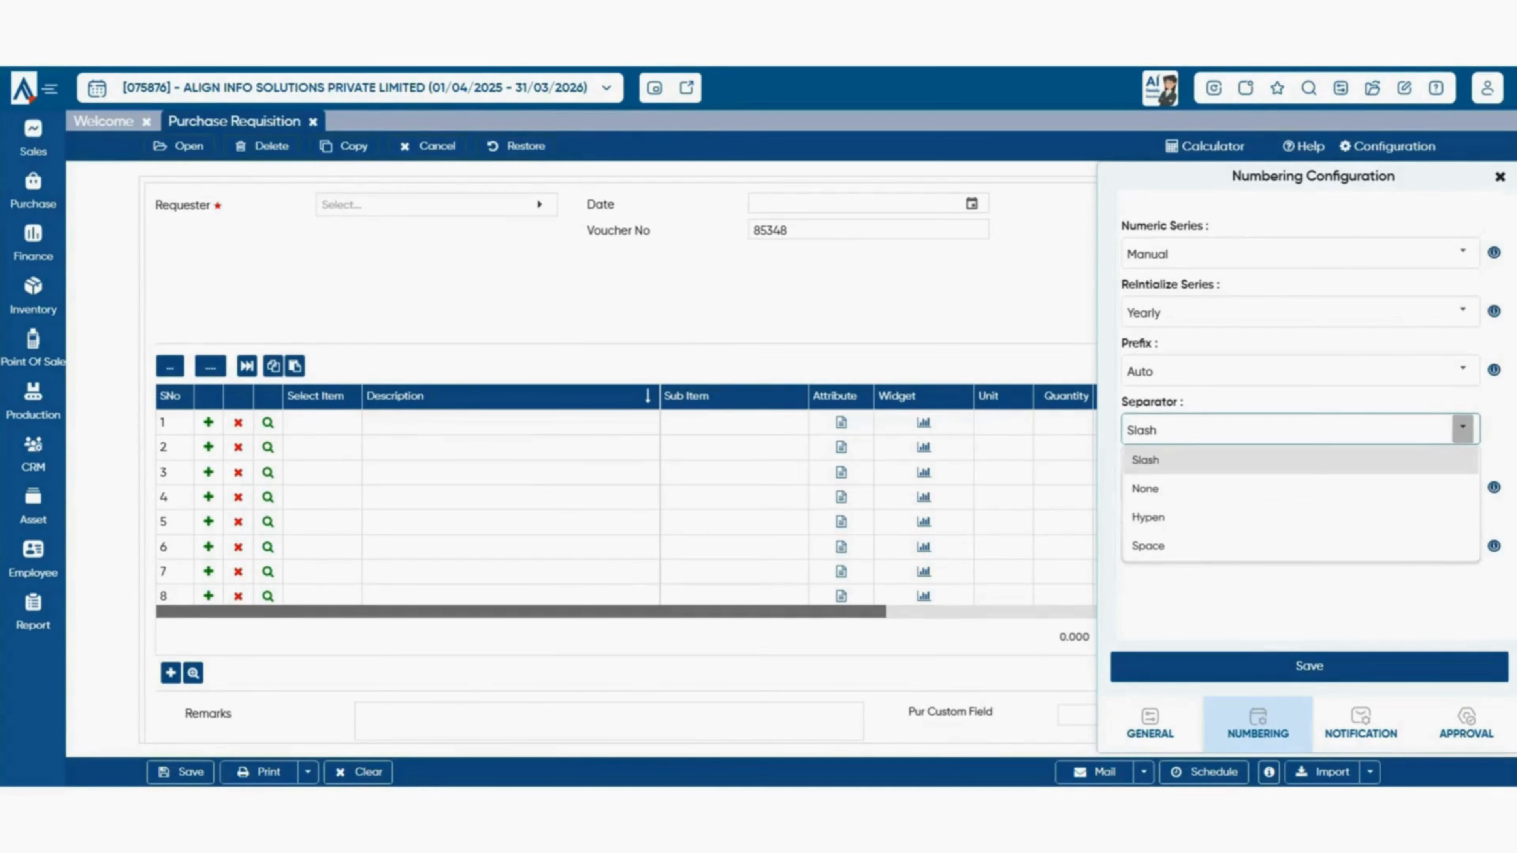
- Keep Slash as the separator in the requisition voucher numbering
click(1462, 403)
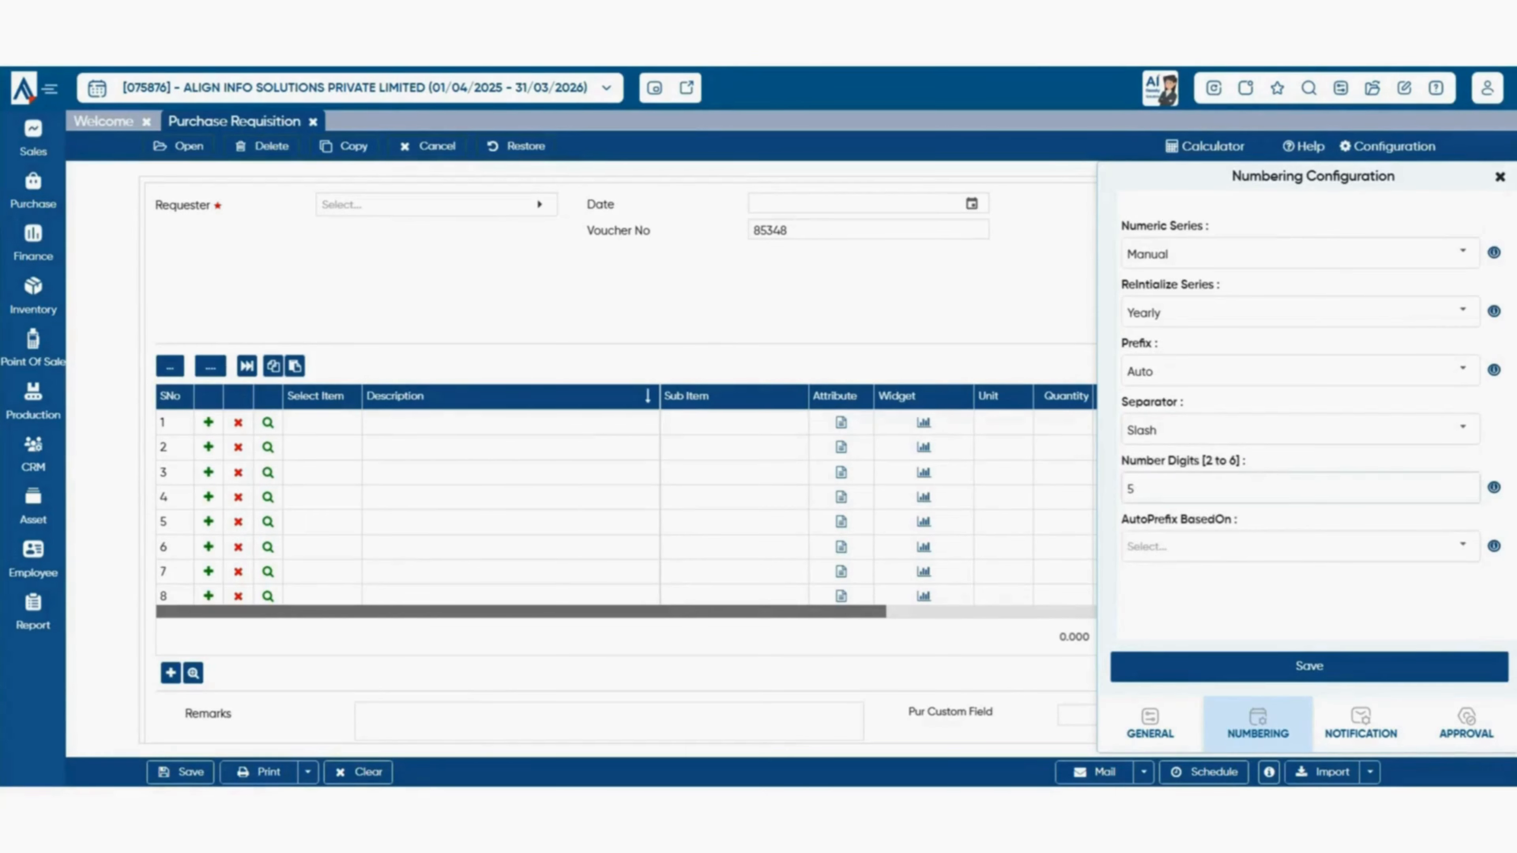
click(1135, 489)
double_click(1131, 488)
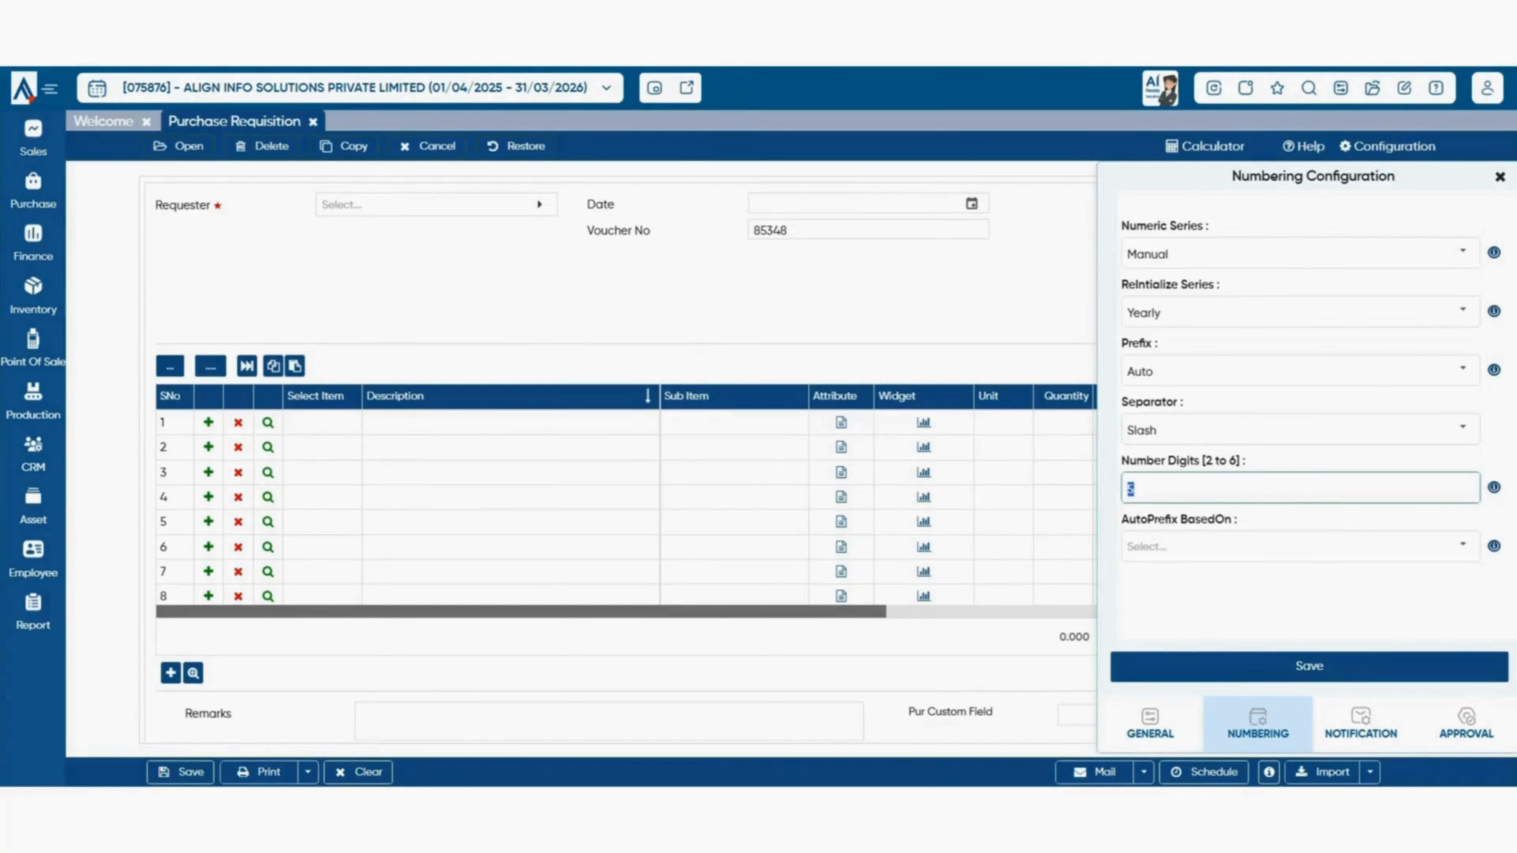
drag(1201, 461, 1240, 460)
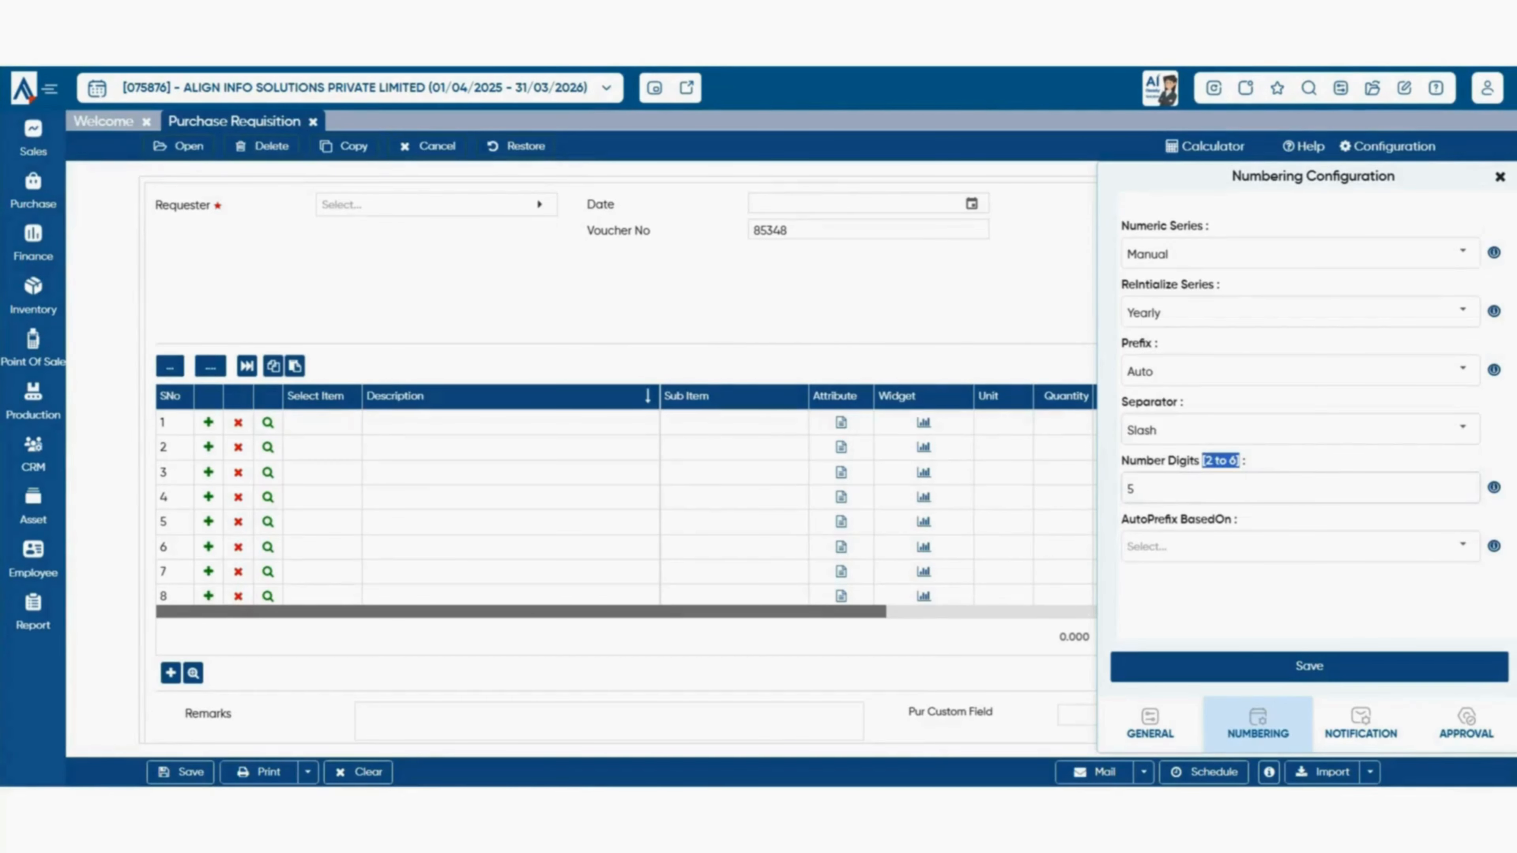
click(1189, 489)
drag(1228, 461, 1064, 519)
click(1462, 429)
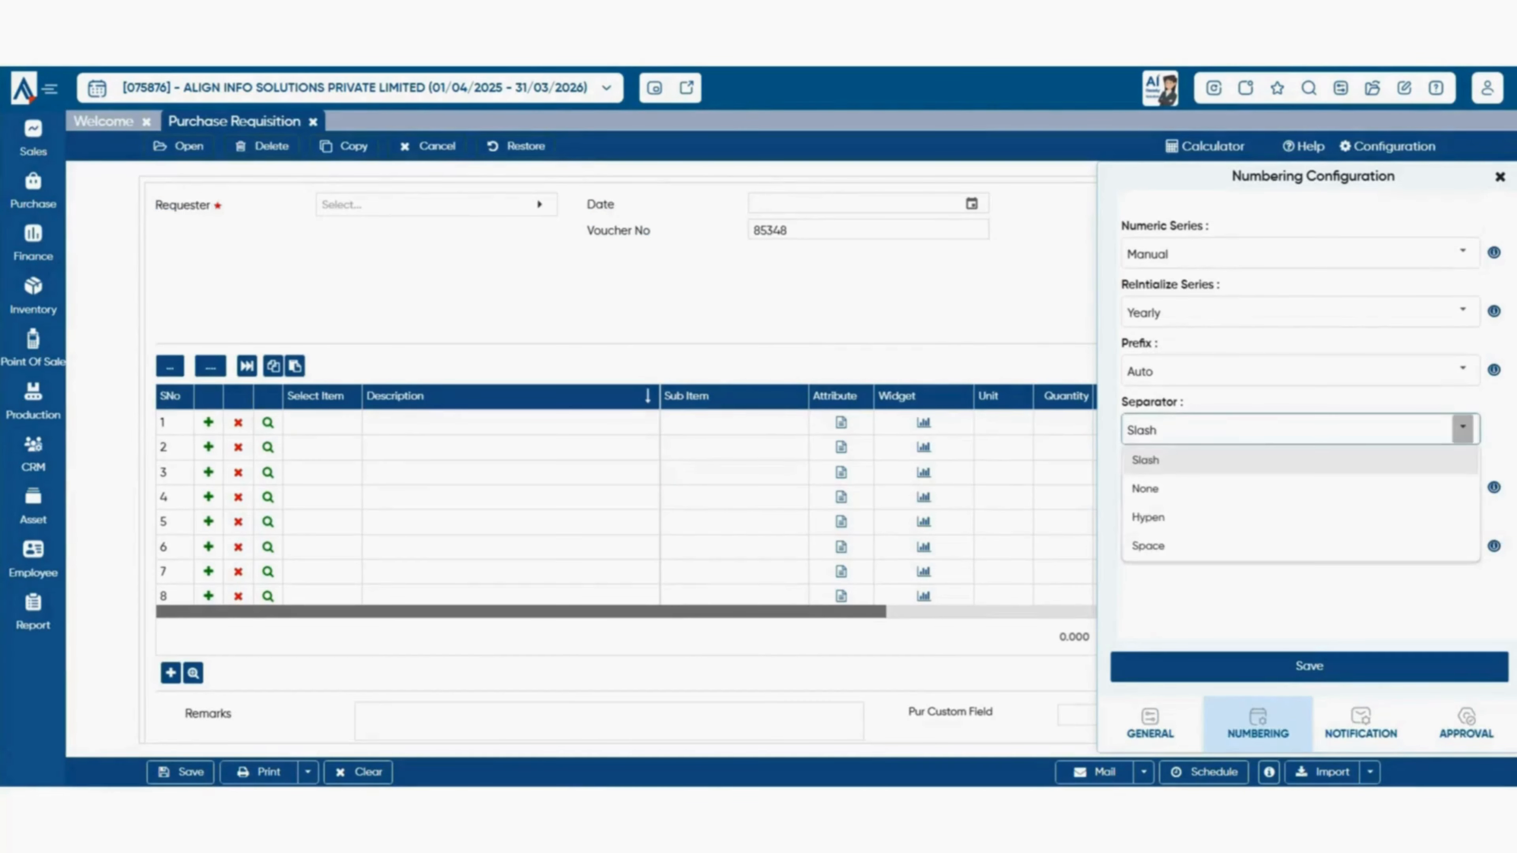
click(1254, 460)
- Change the number of digits from 5 to 3, save, and show the notification settings
click(1189, 489)
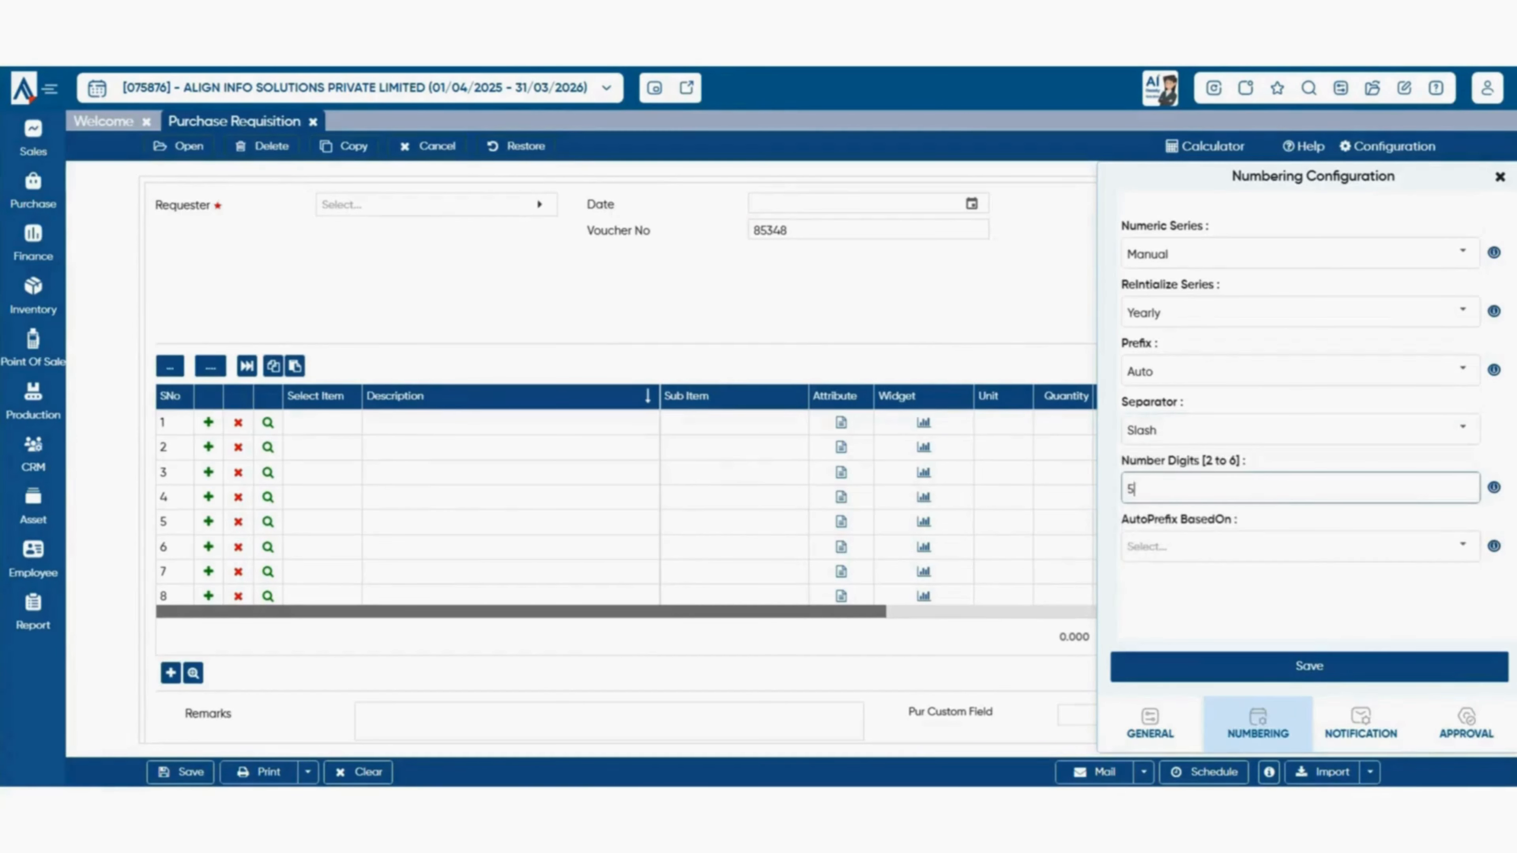
key(BackSpace)
text(3)
click(1309, 666)
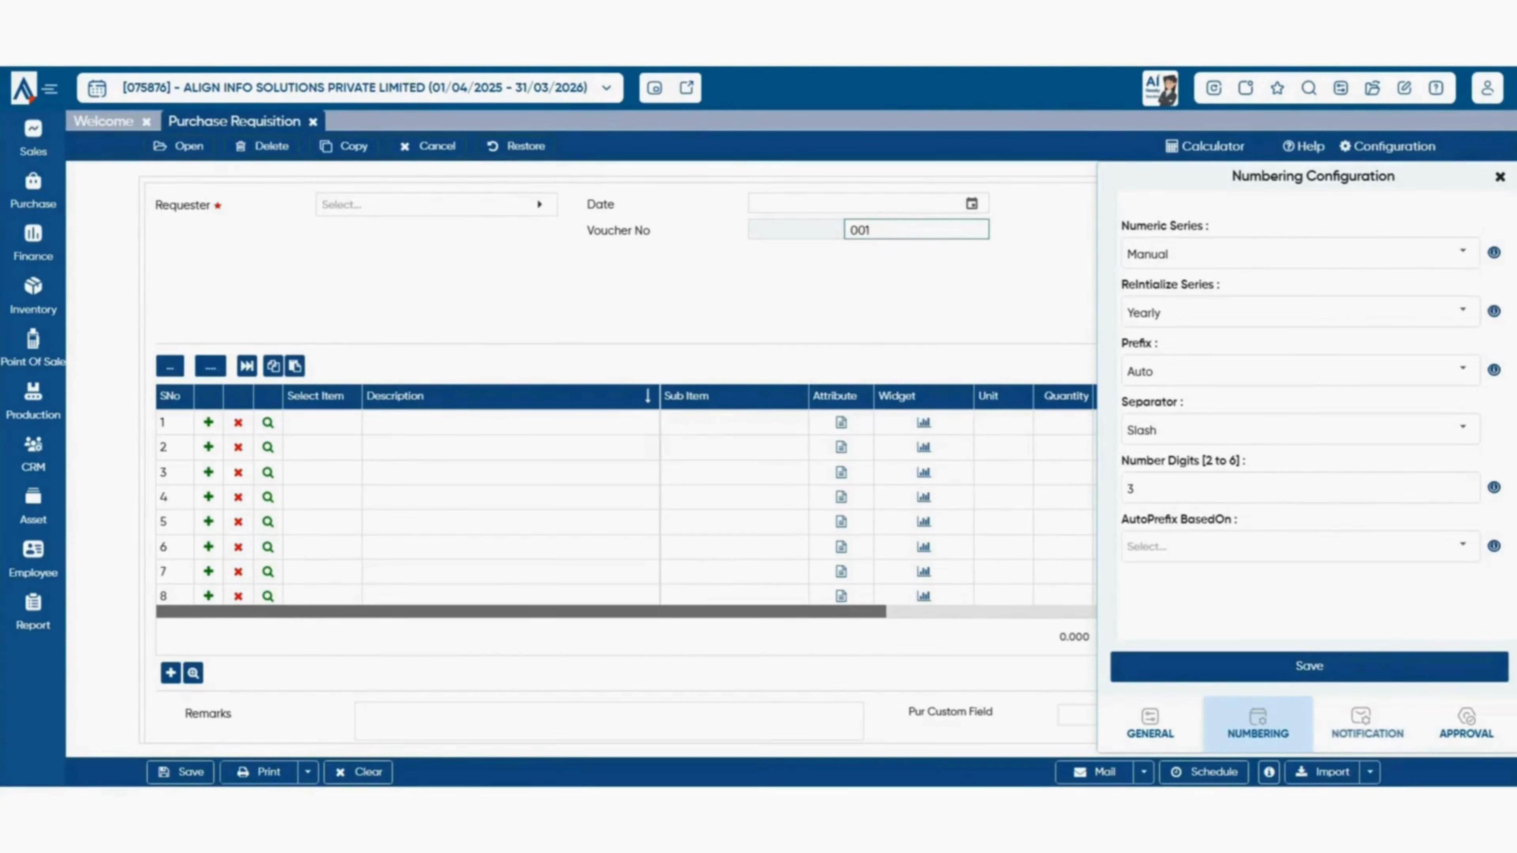
click(1361, 724)
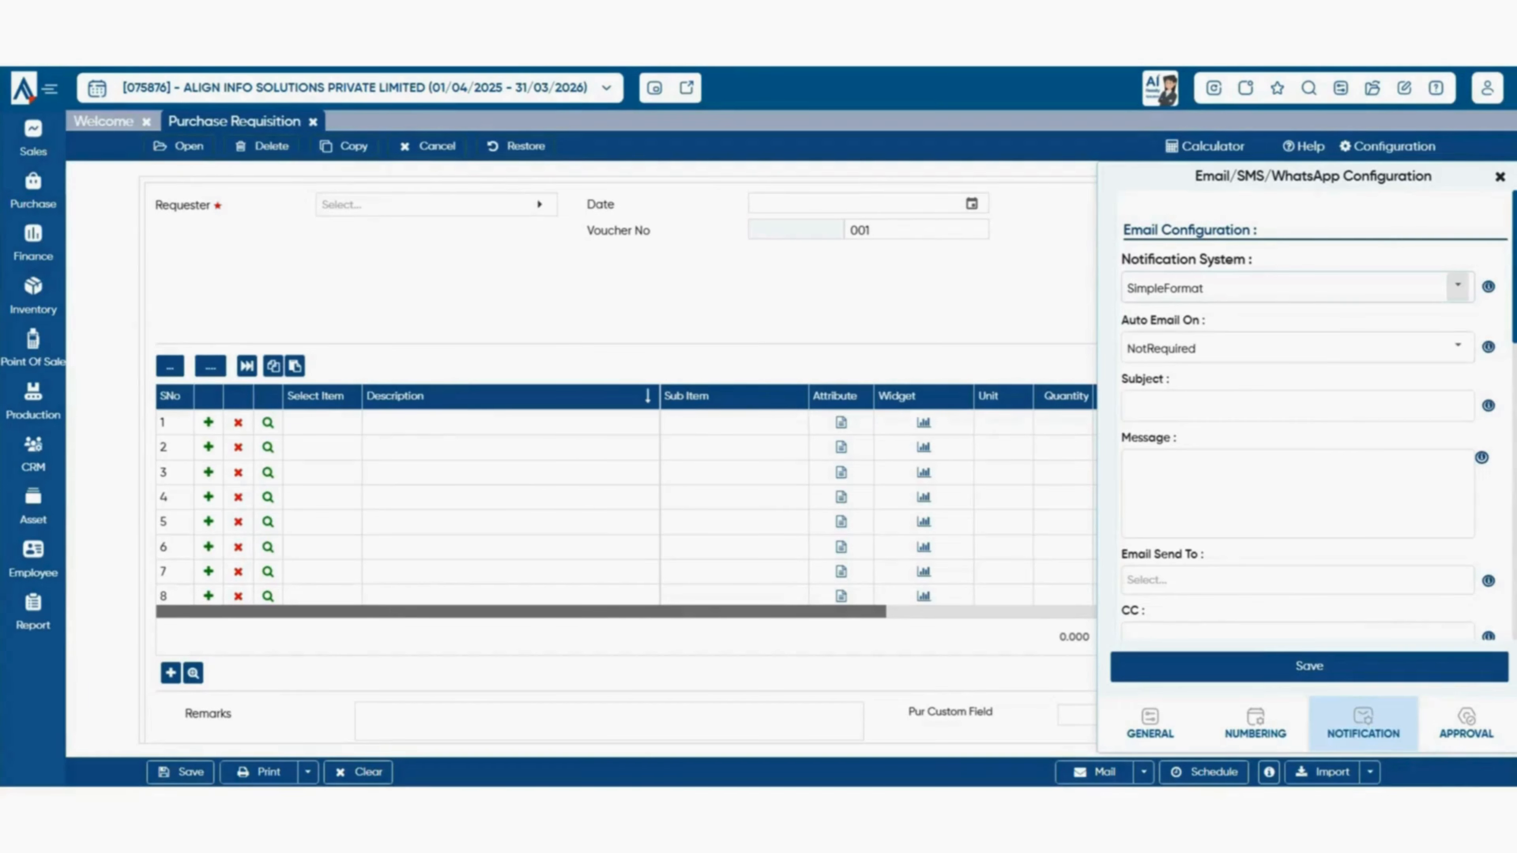
- Keep SimpleFormat as the notification system and review the email subject and message fields
click(1458, 286)
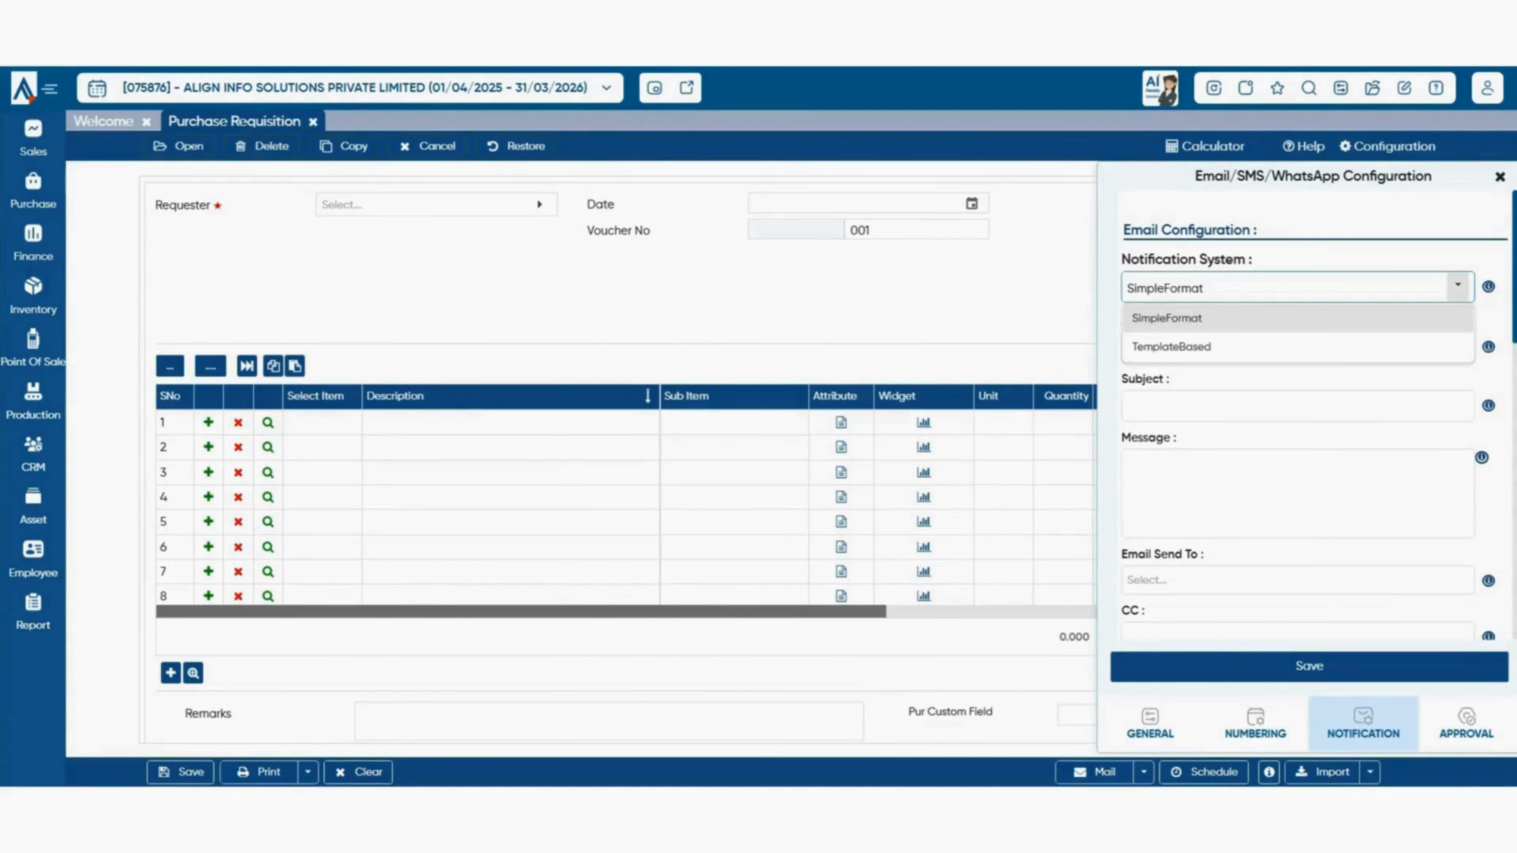
click(1457, 286)
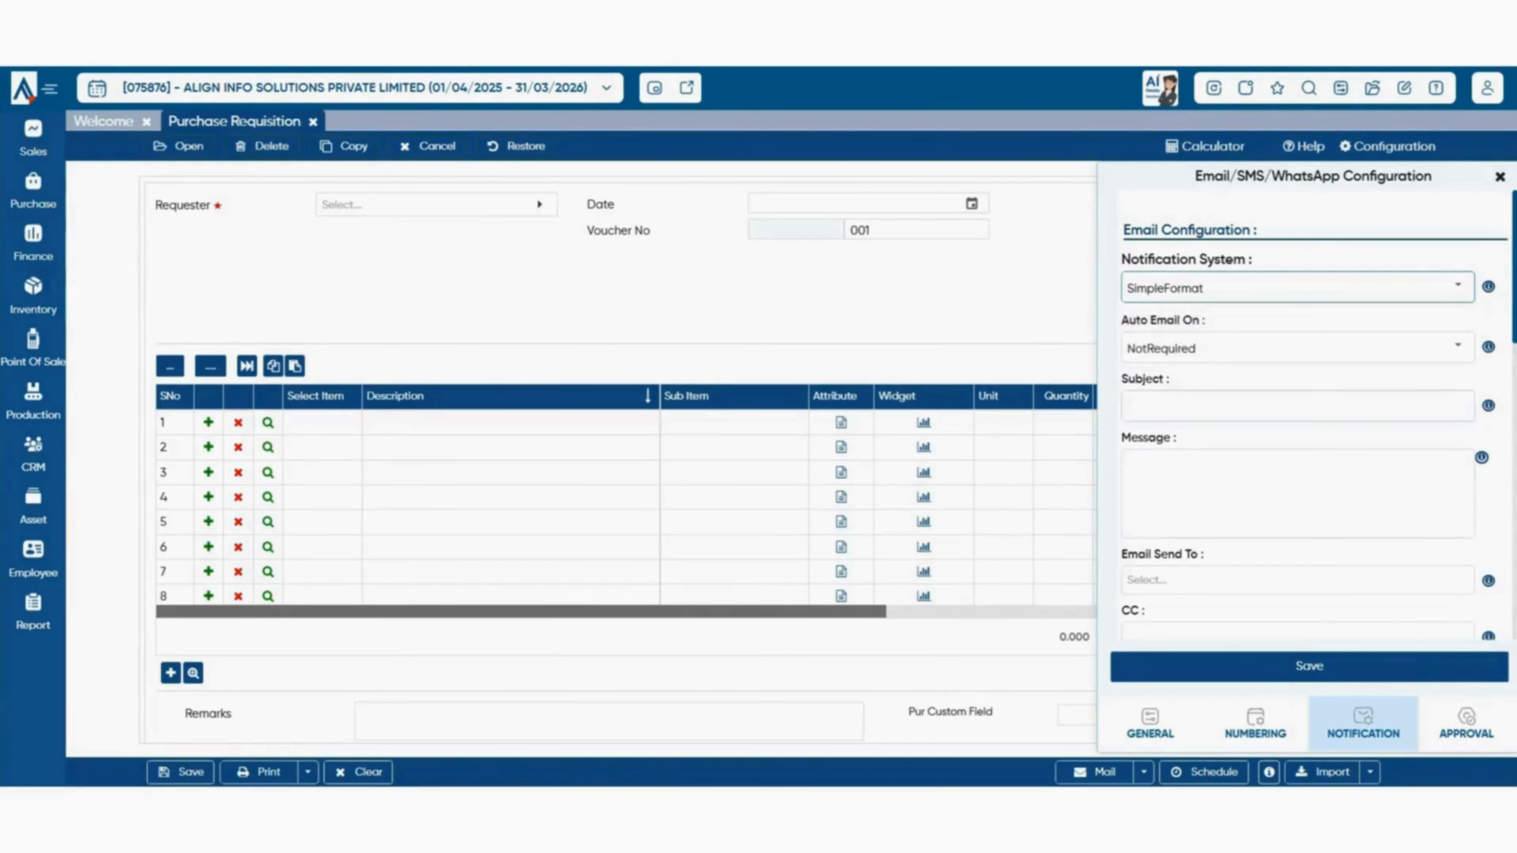
click(1297, 406)
click(1297, 494)
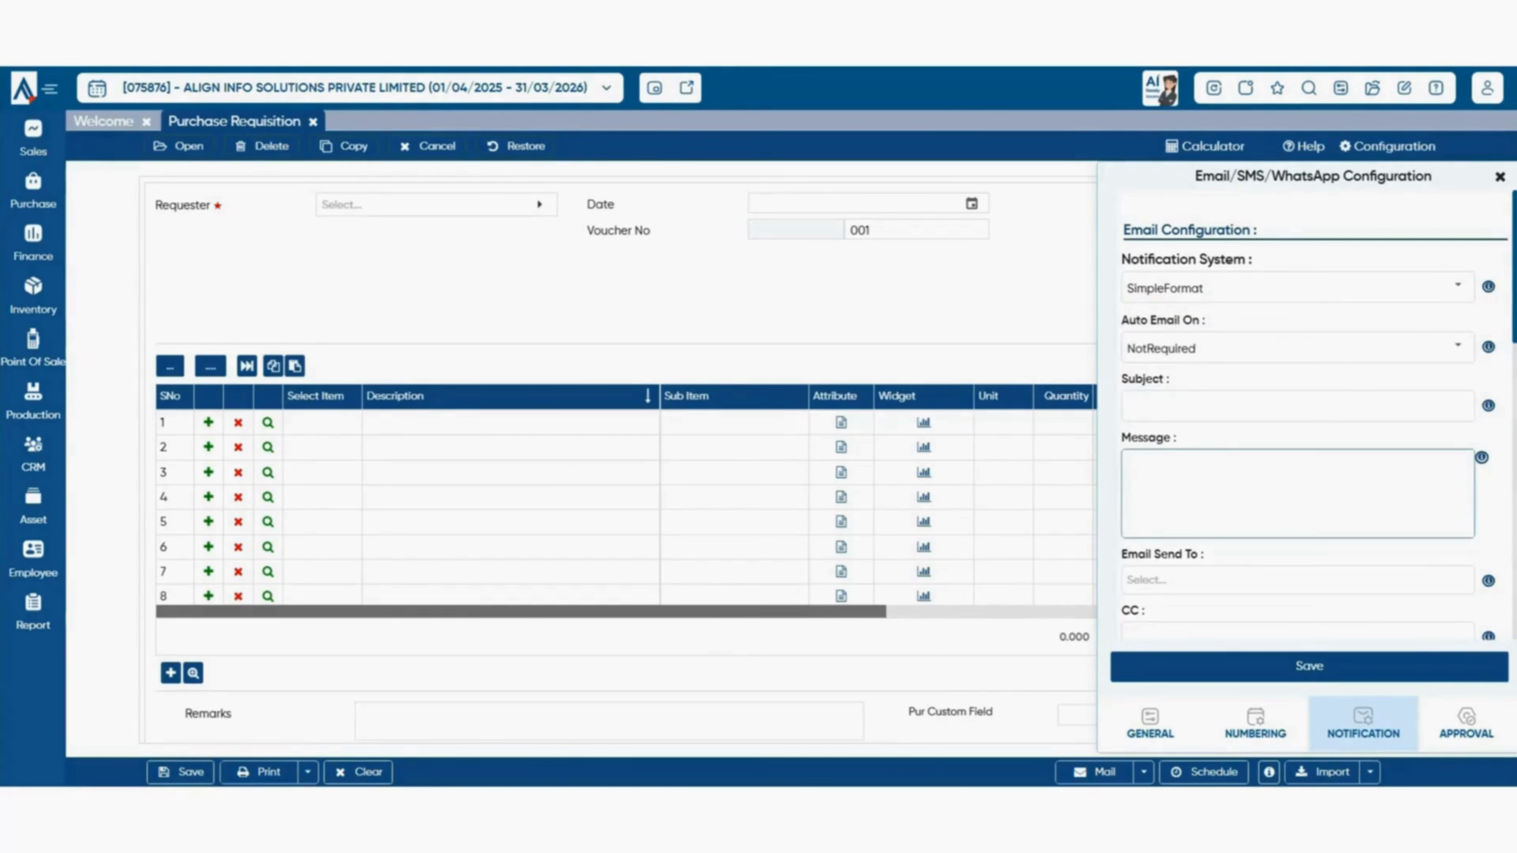
scroll(1314, 418, down, 7)
scroll(1314, 419, down, 1)
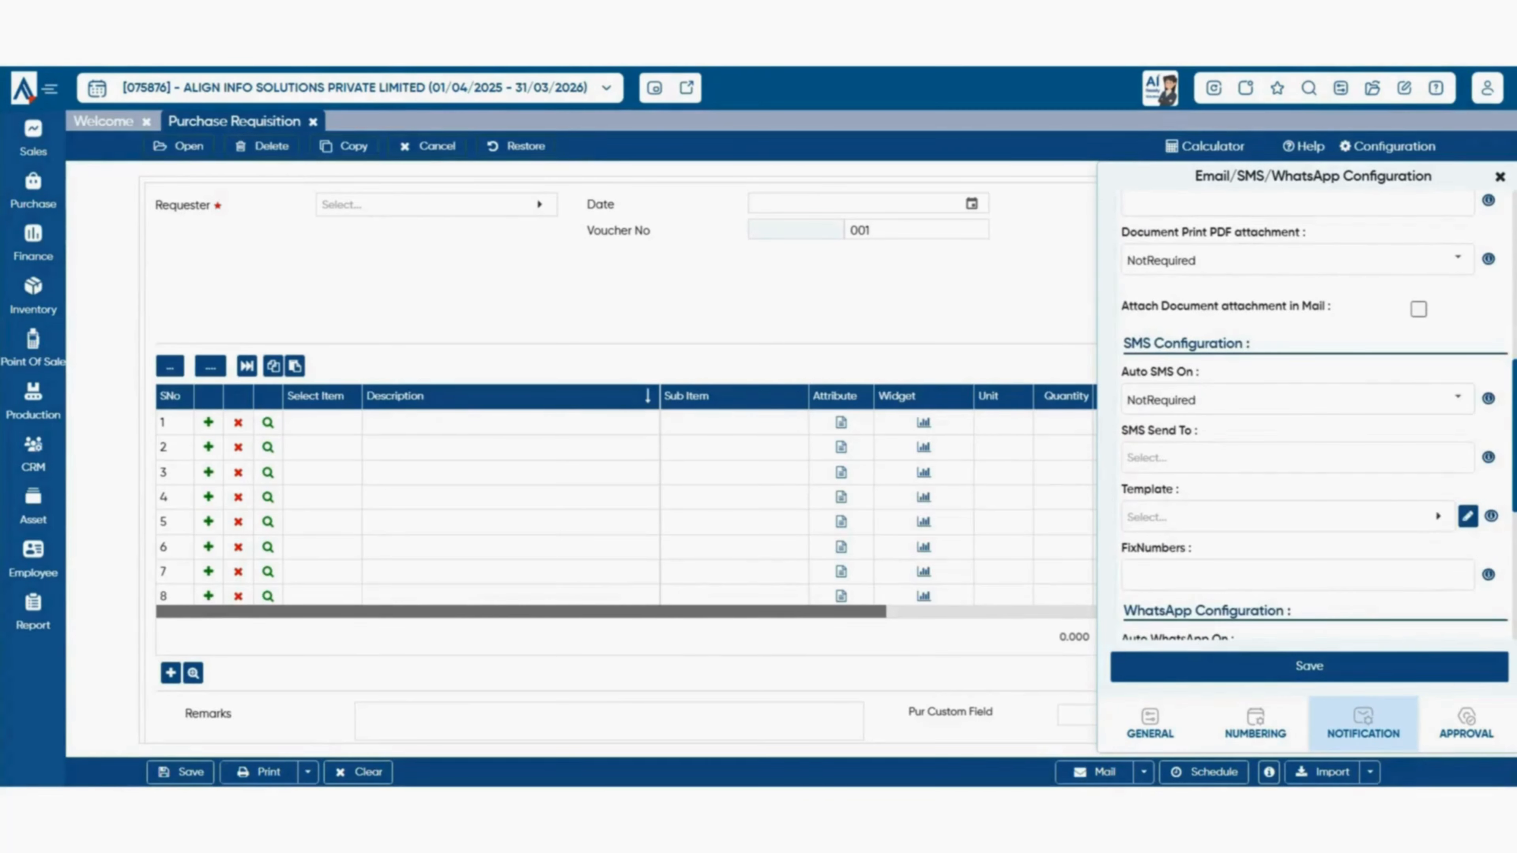
scroll(1314, 418, down, 3)
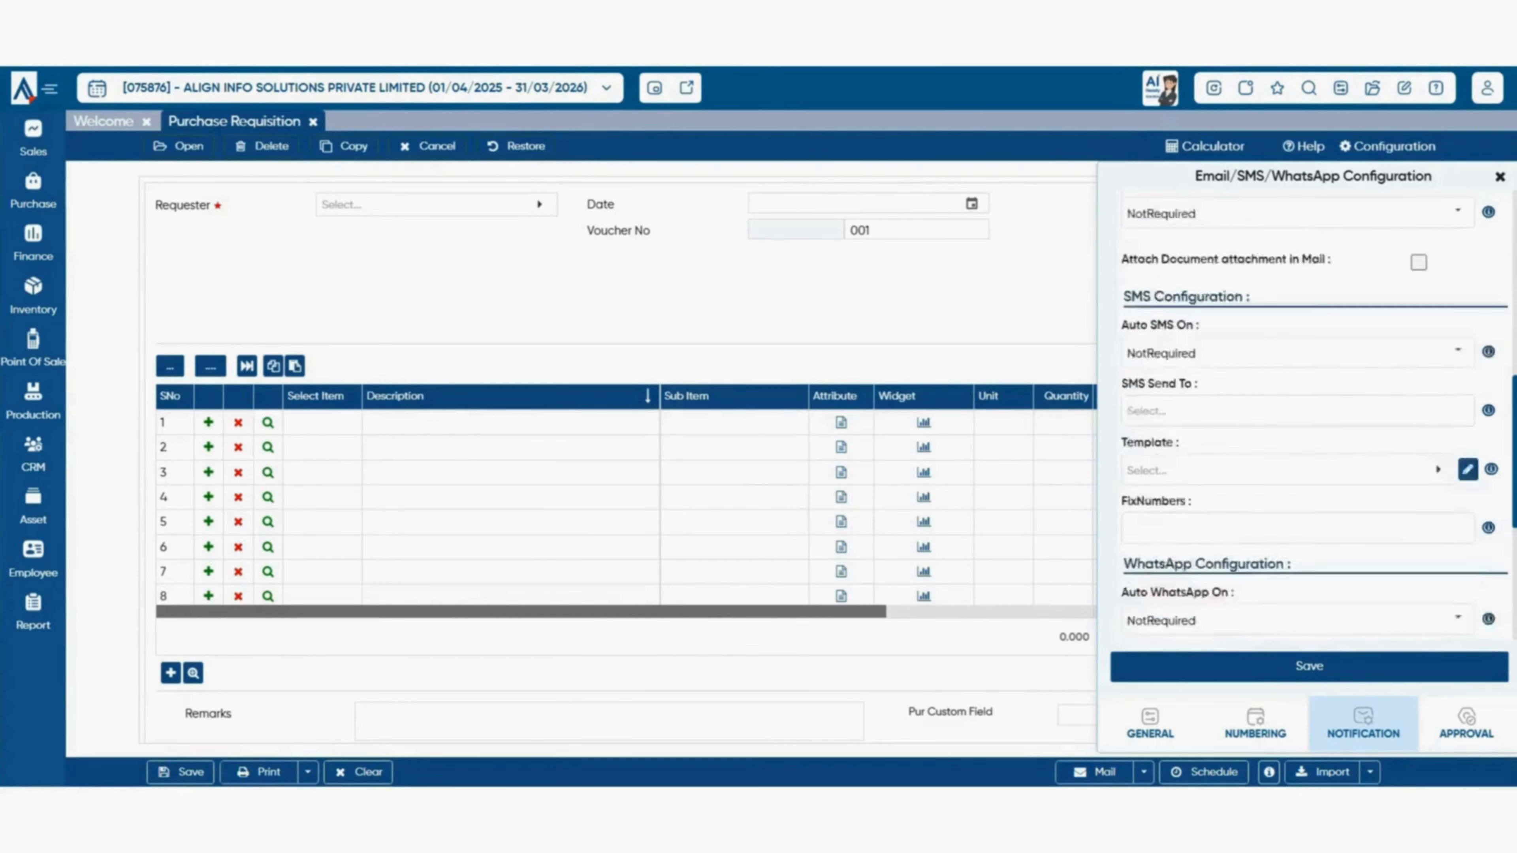
scroll(1308, 418, down, 3)
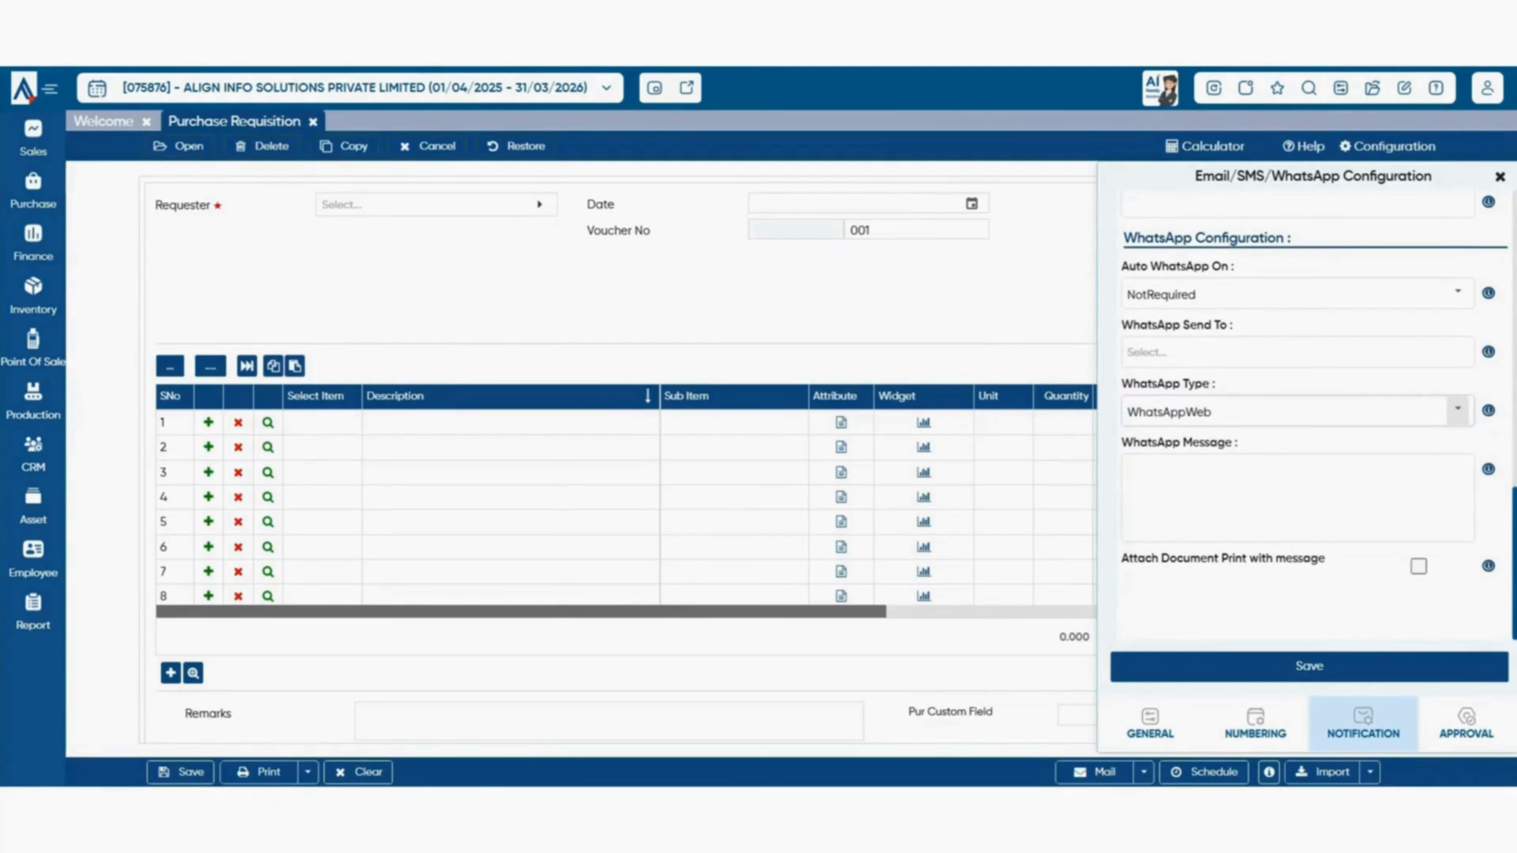
scroll(1308, 418, up, 8)
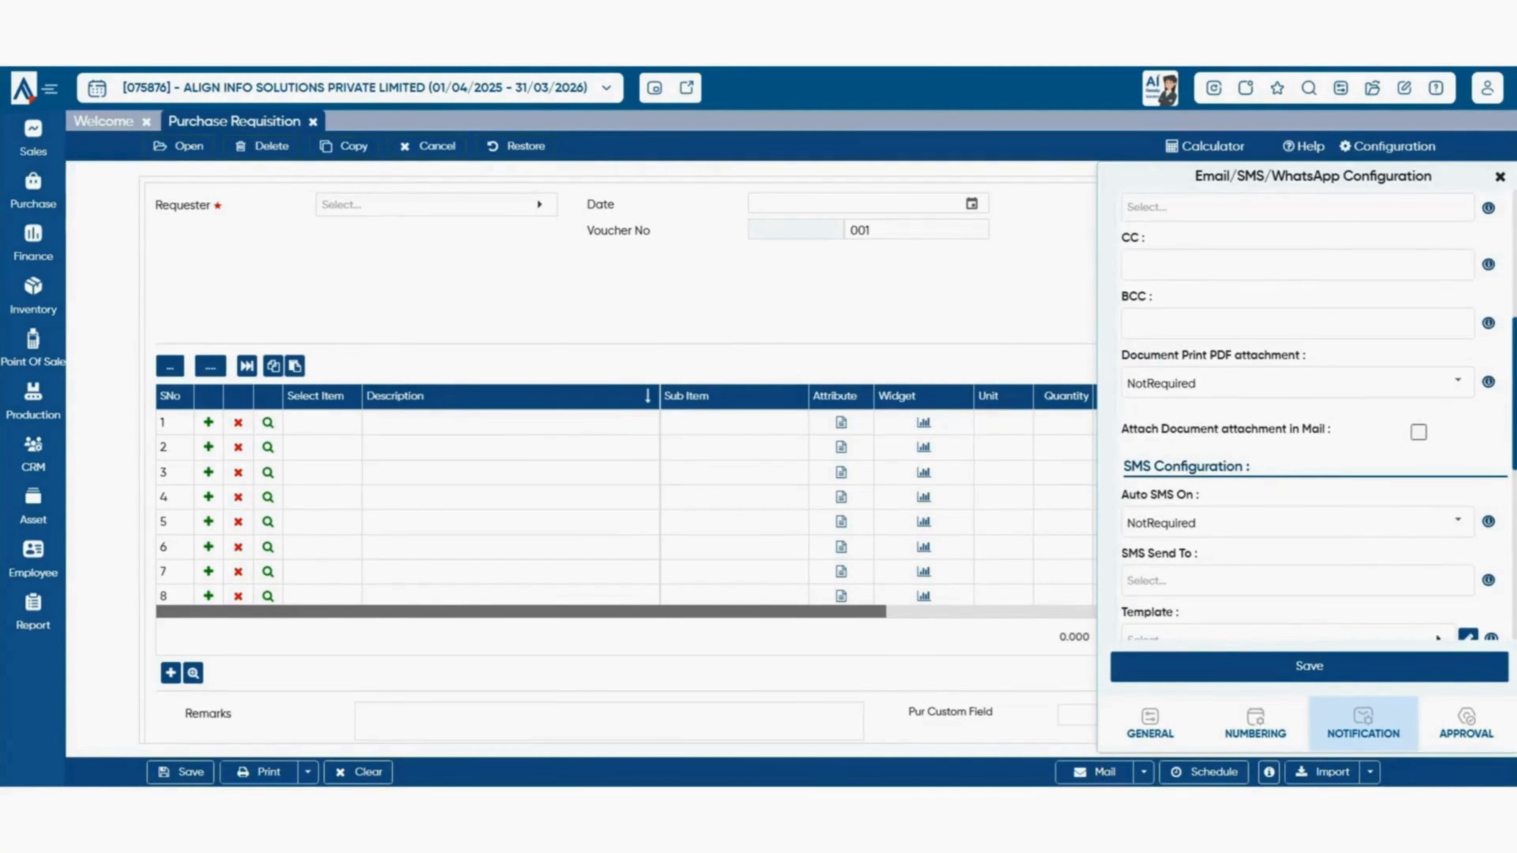
scroll(1308, 418, down, 8)
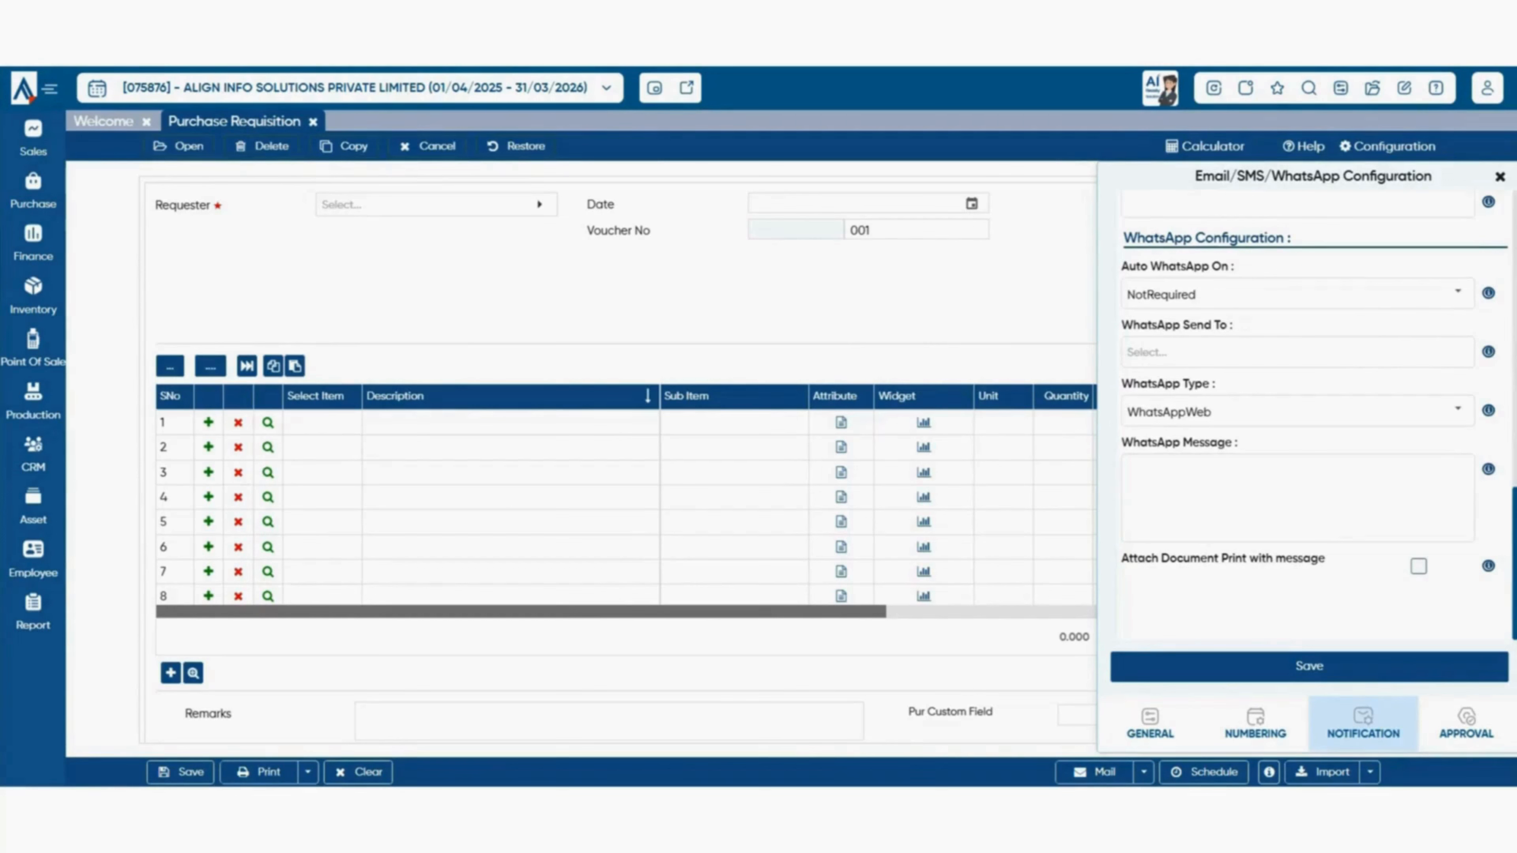
- Tick 'Attach Document Print with message' for WhatsApp and save the notification settings
click(1418, 566)
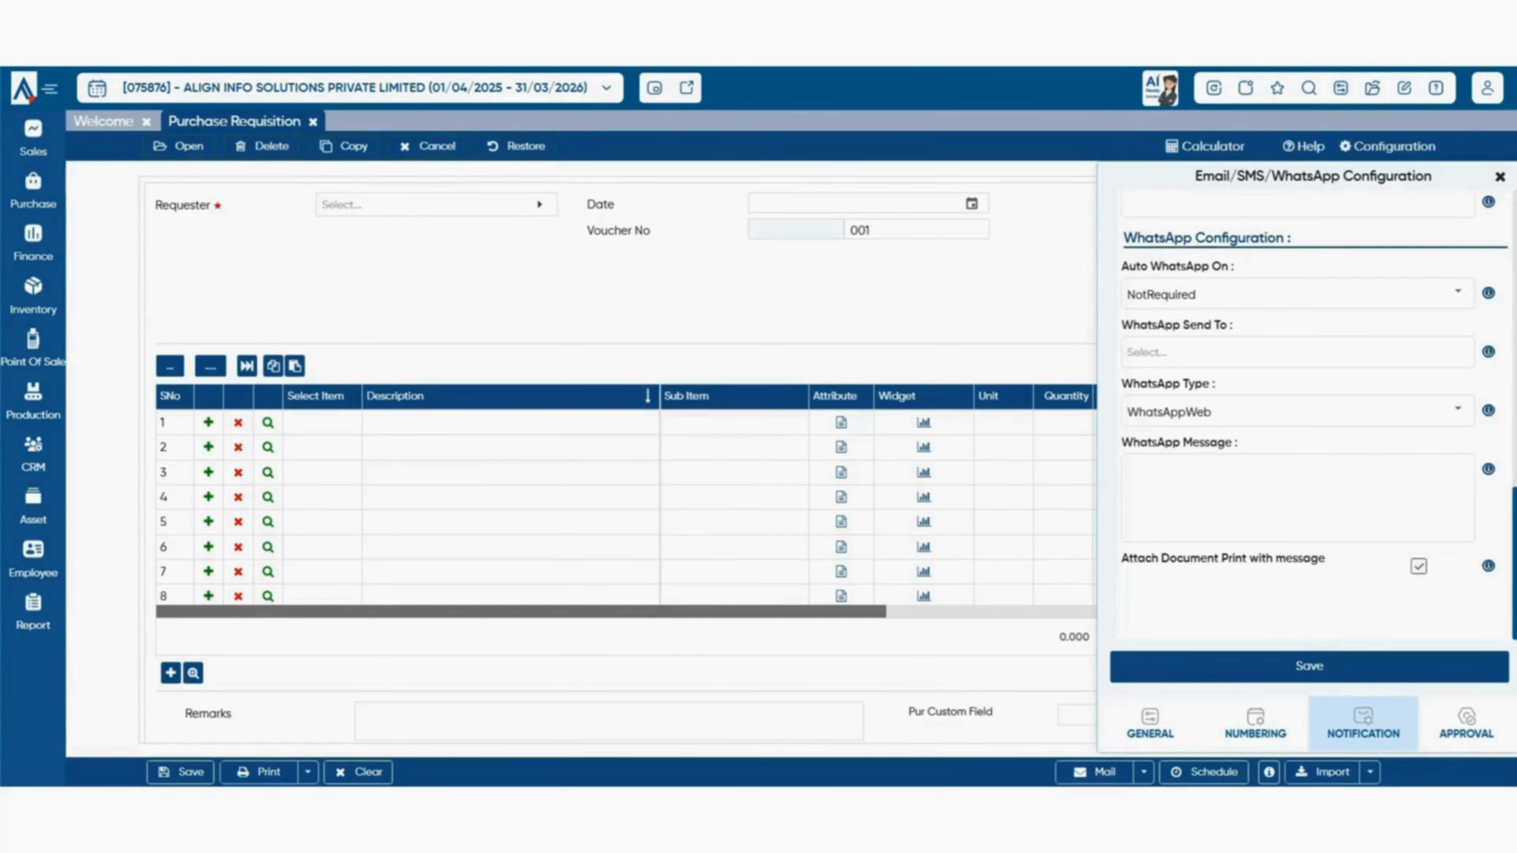
click(1309, 667)
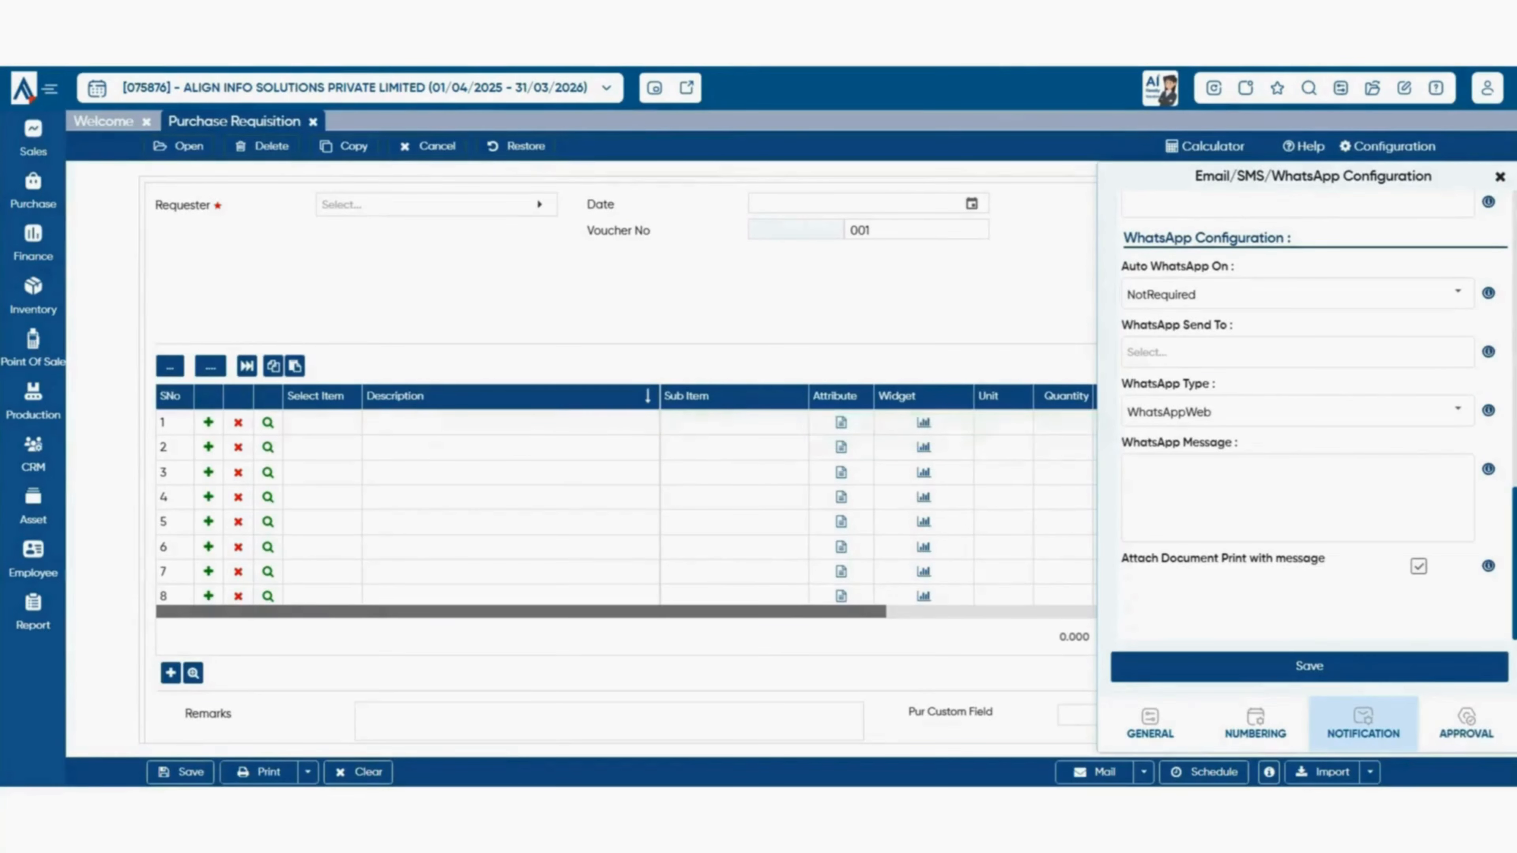
click(1466, 724)
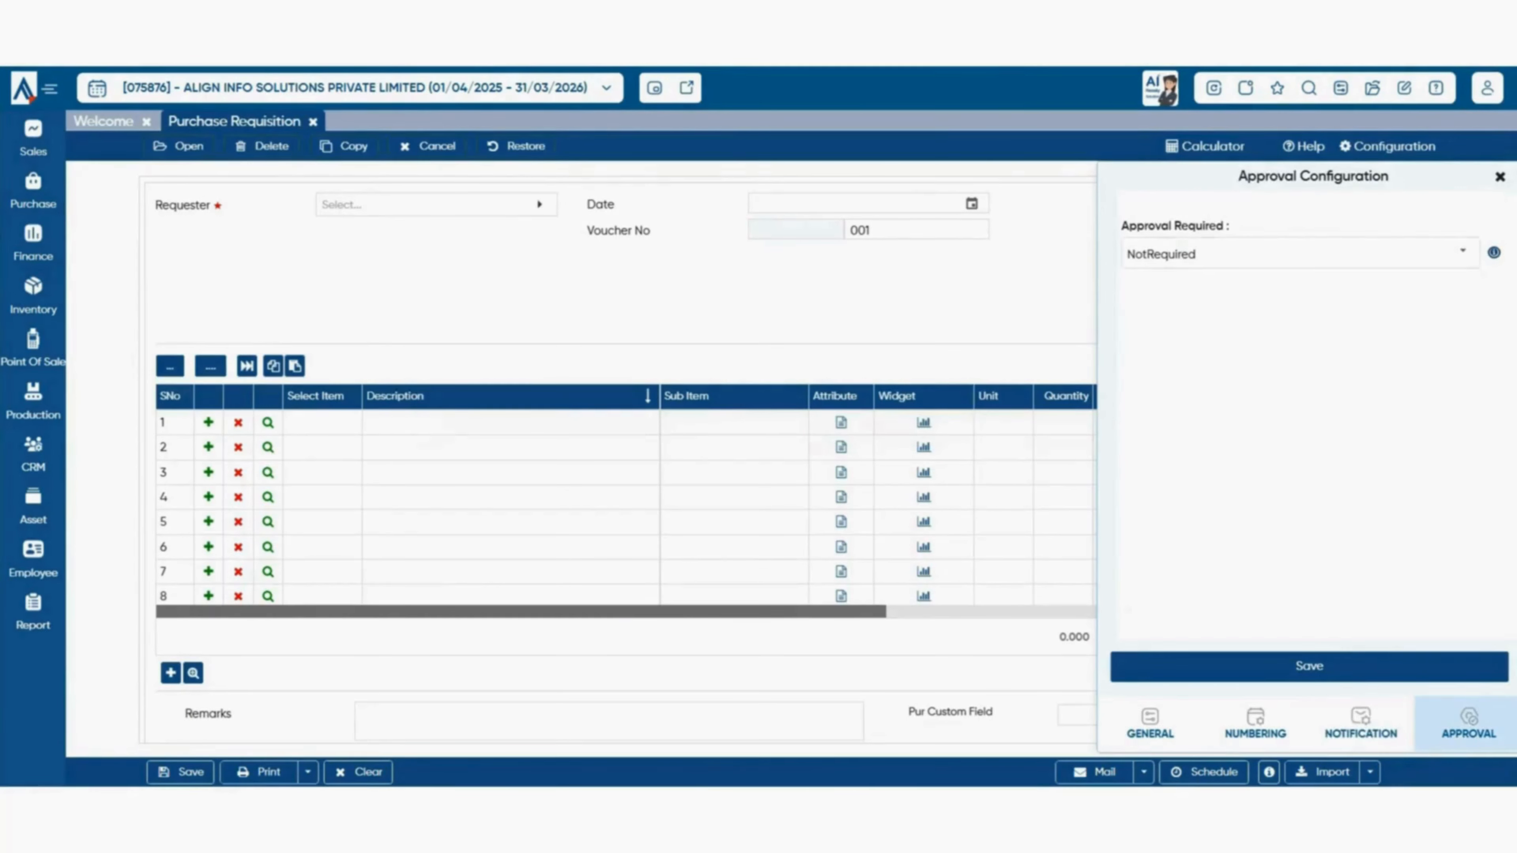
- Set Approval Required to OneLevel with a 0 auto-approval amount limit, and list level-1 users
click(1462, 251)
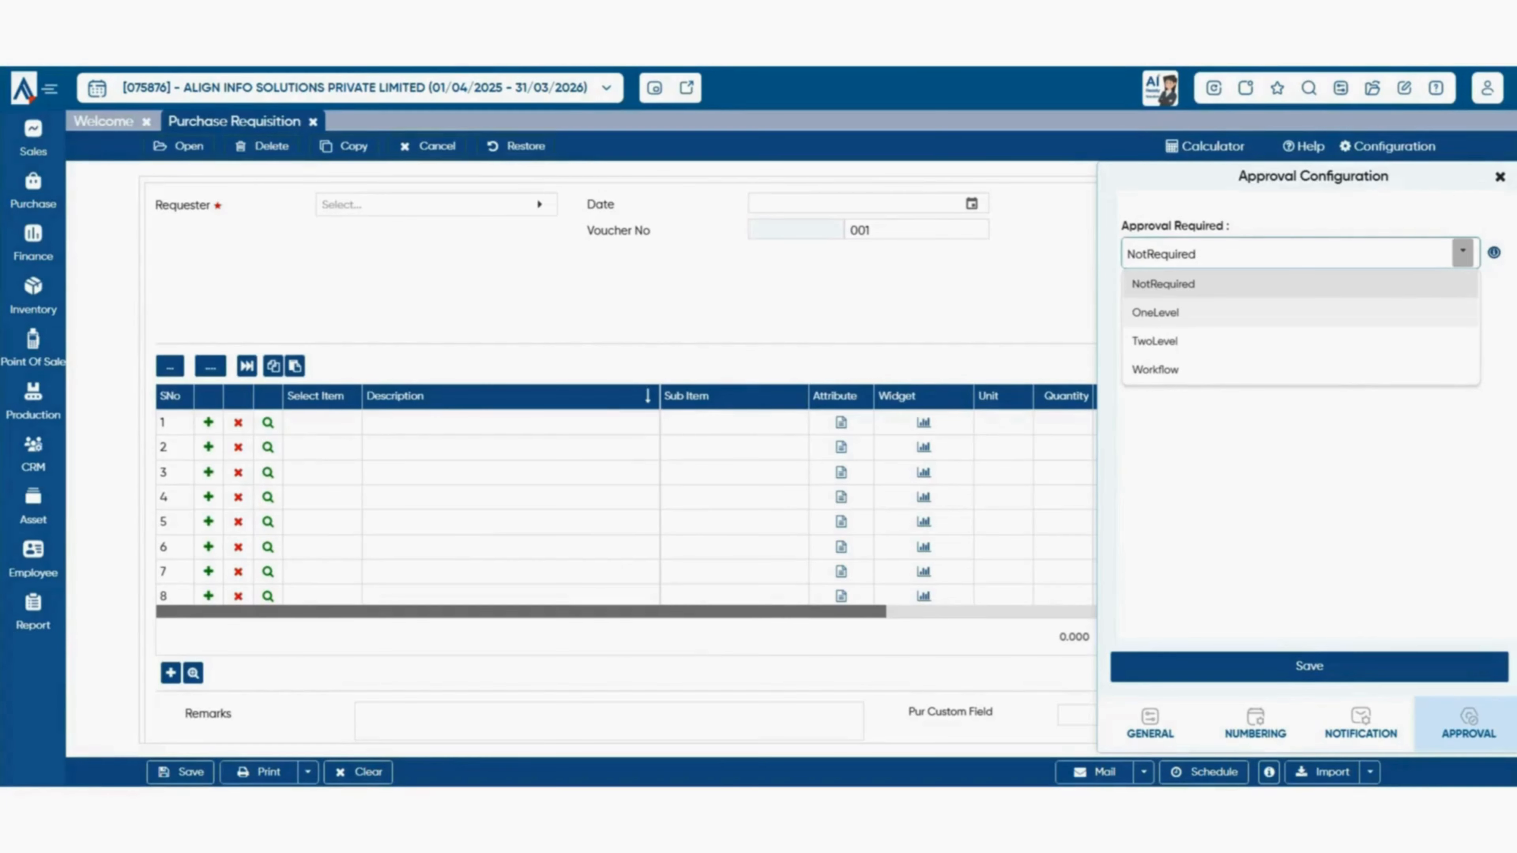
click(1155, 312)
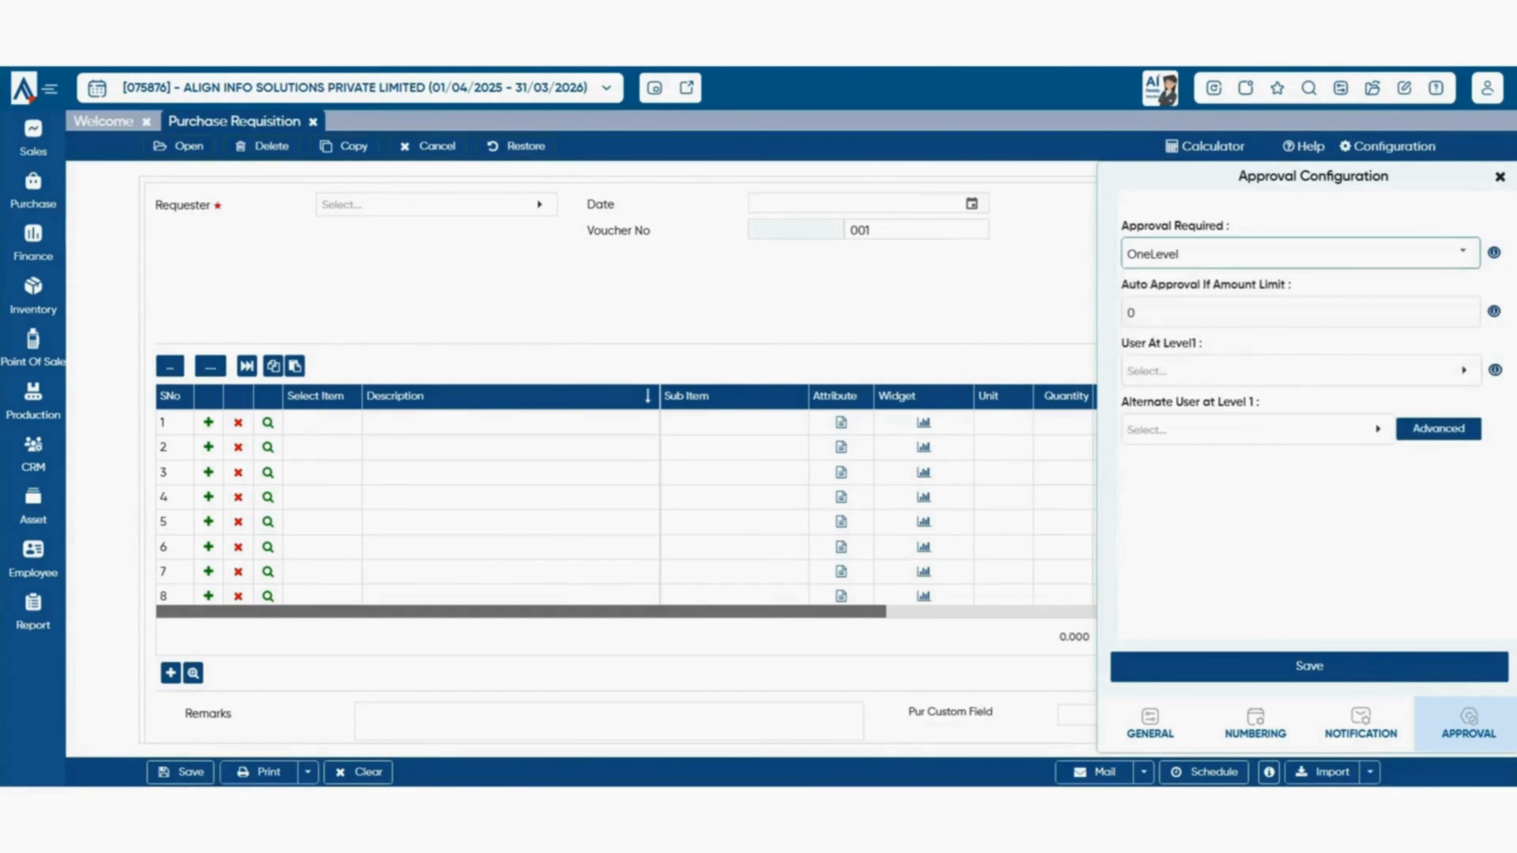
click(1155, 313)
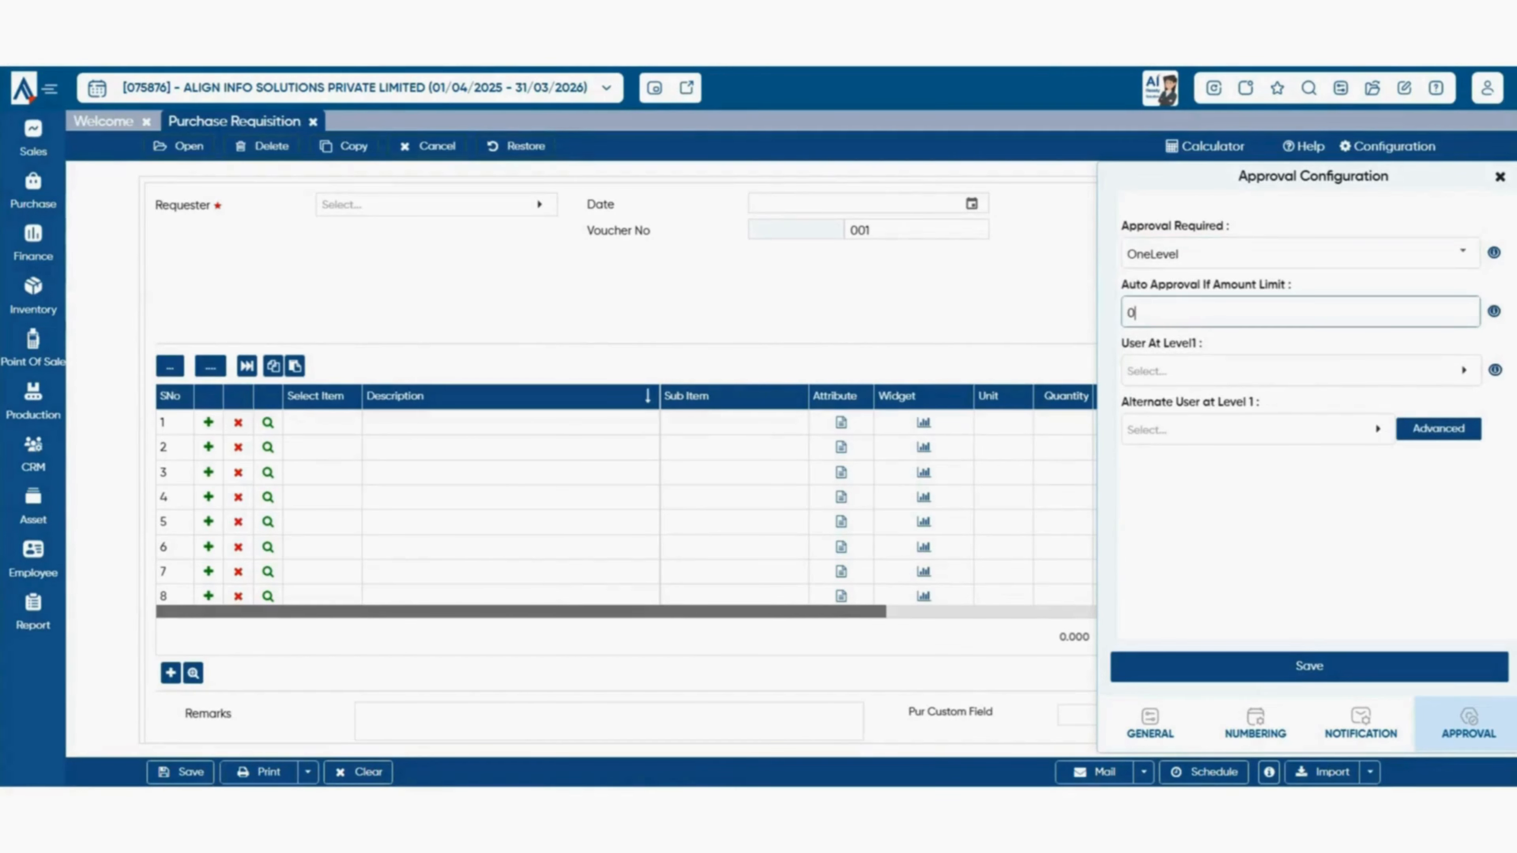
key(ctrl+a)
click(1154, 312)
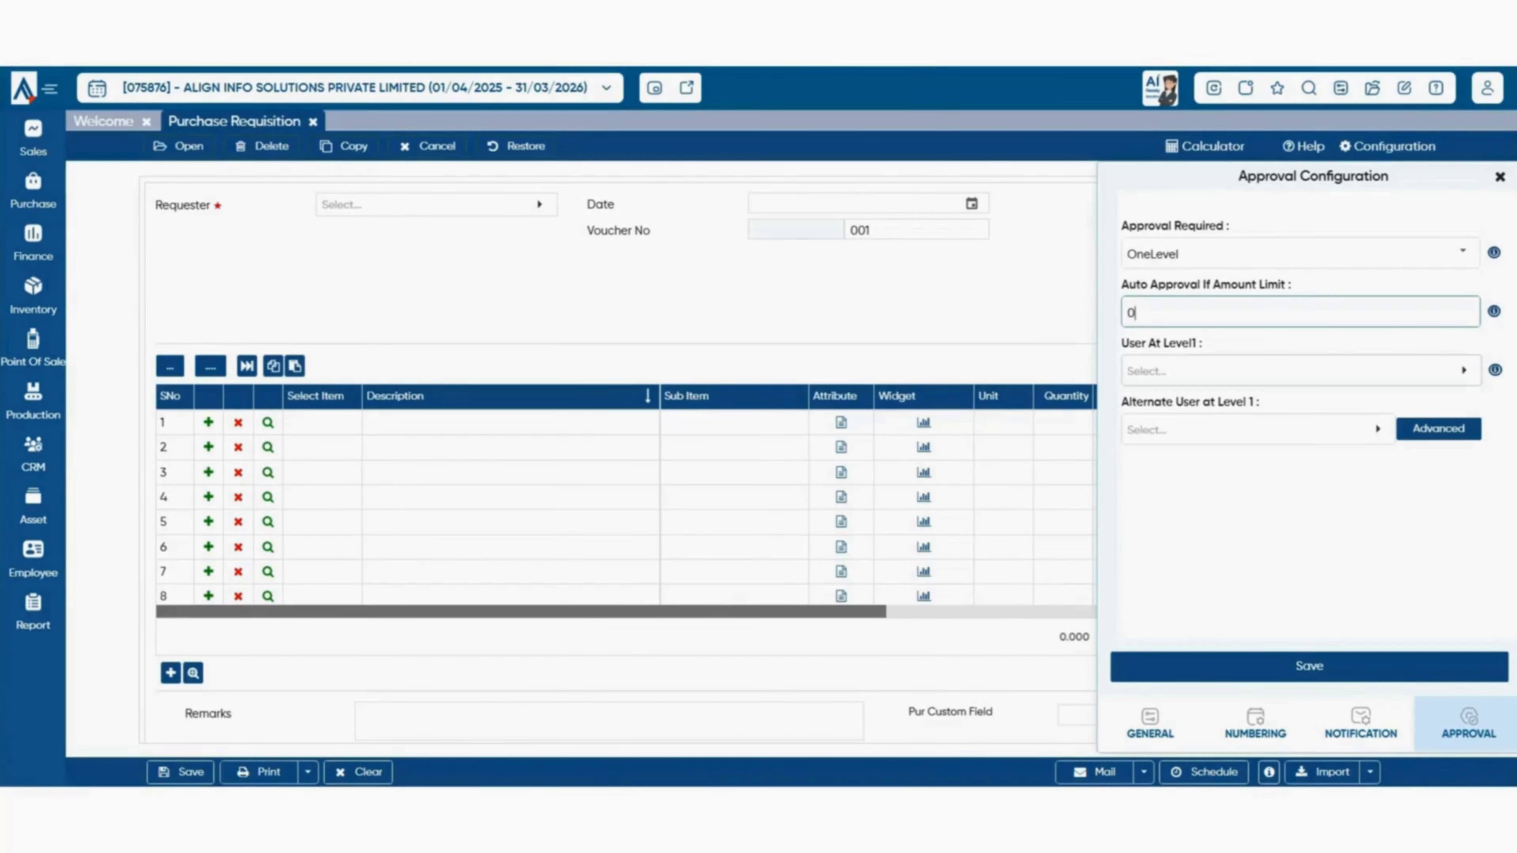
click(1301, 371)
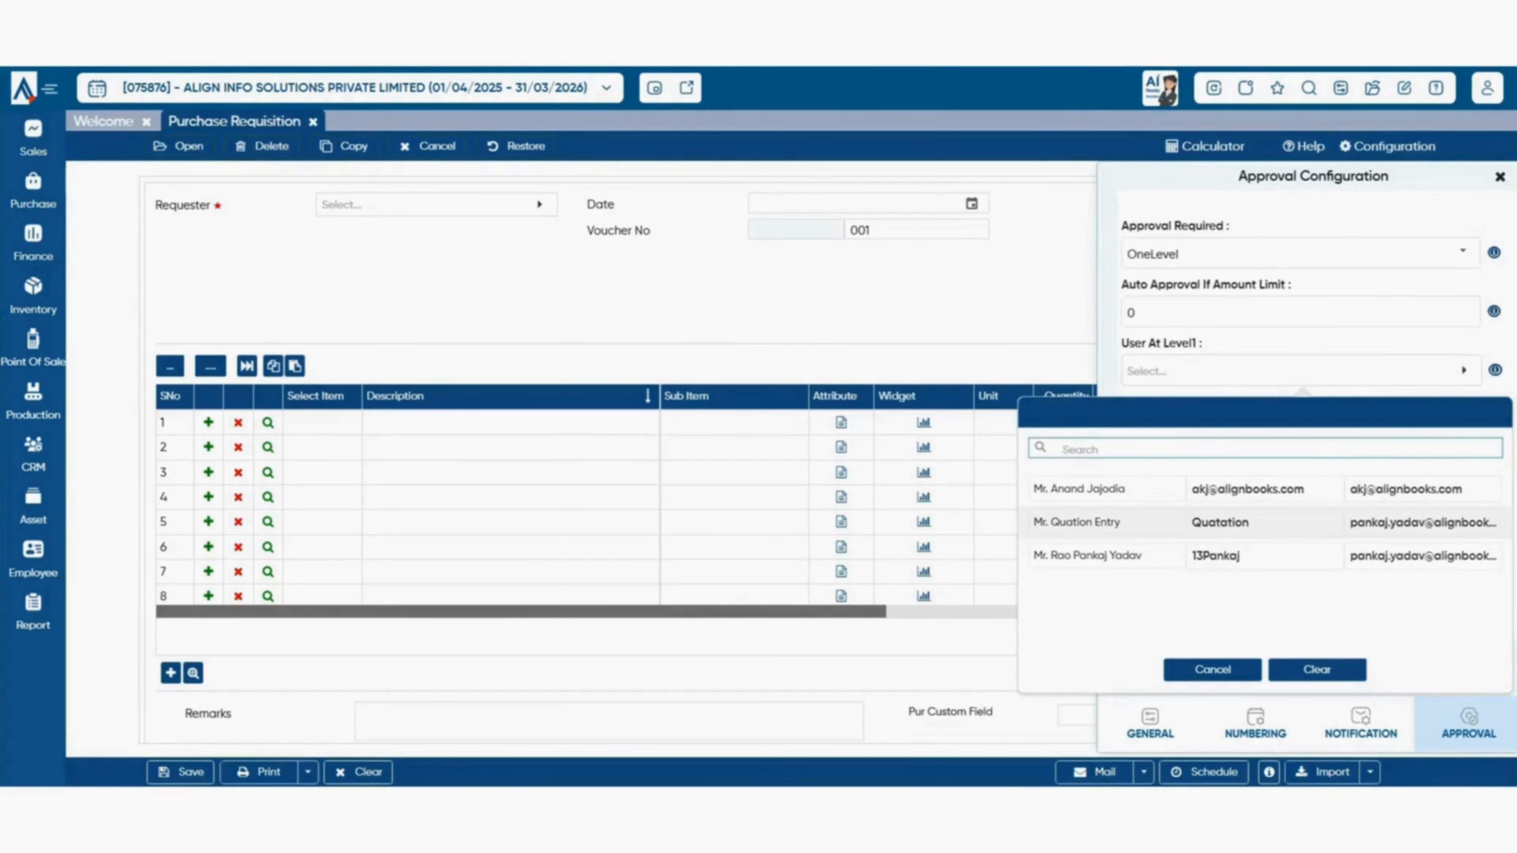
- Assign the level-1 approving user, leave Alternate User empty, and save the approval settings
click(1105, 522)
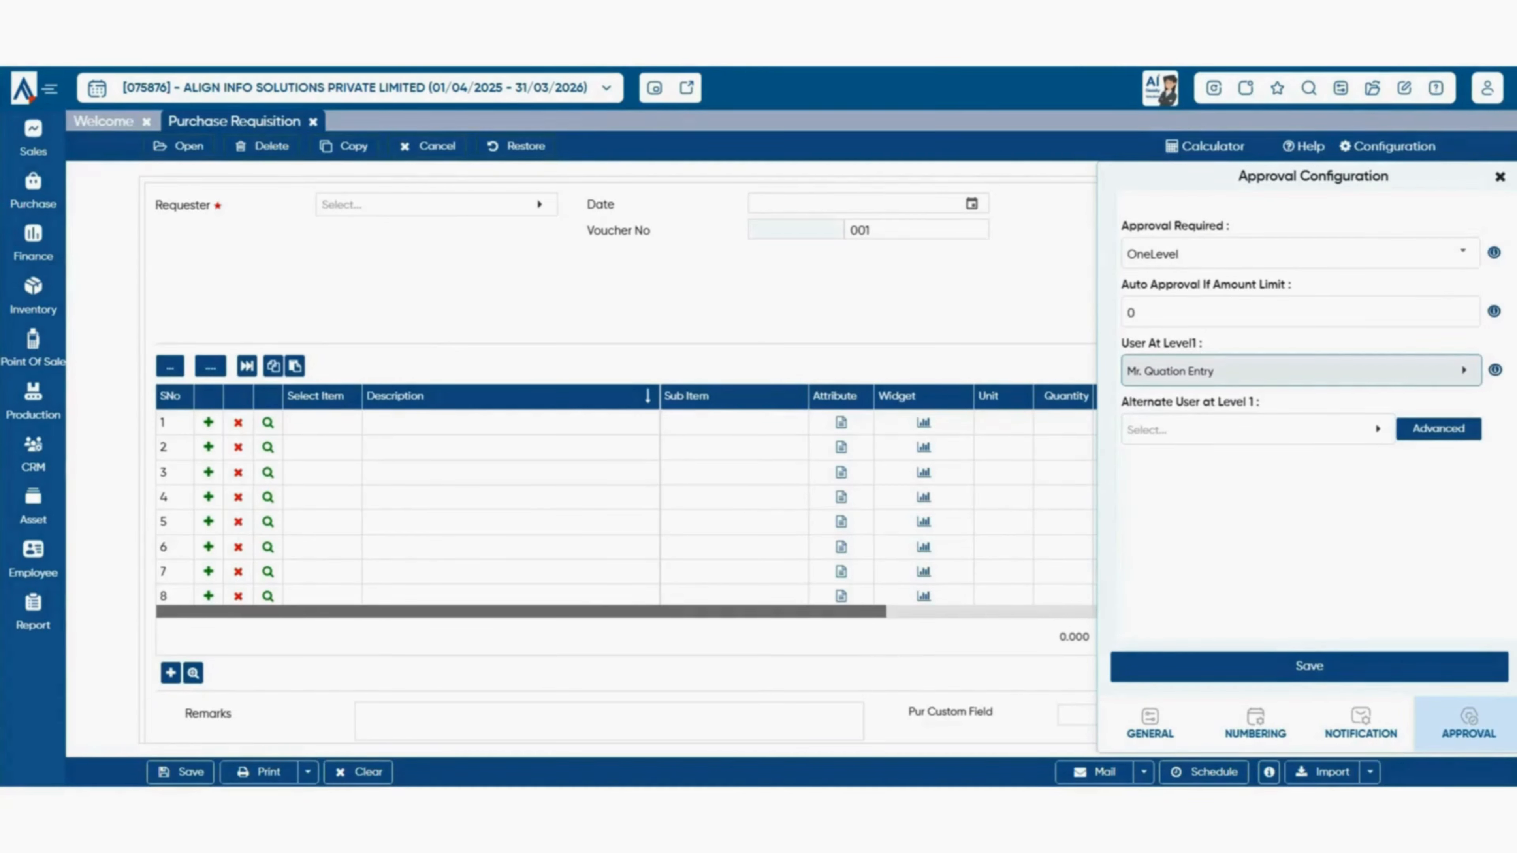
click(1258, 429)
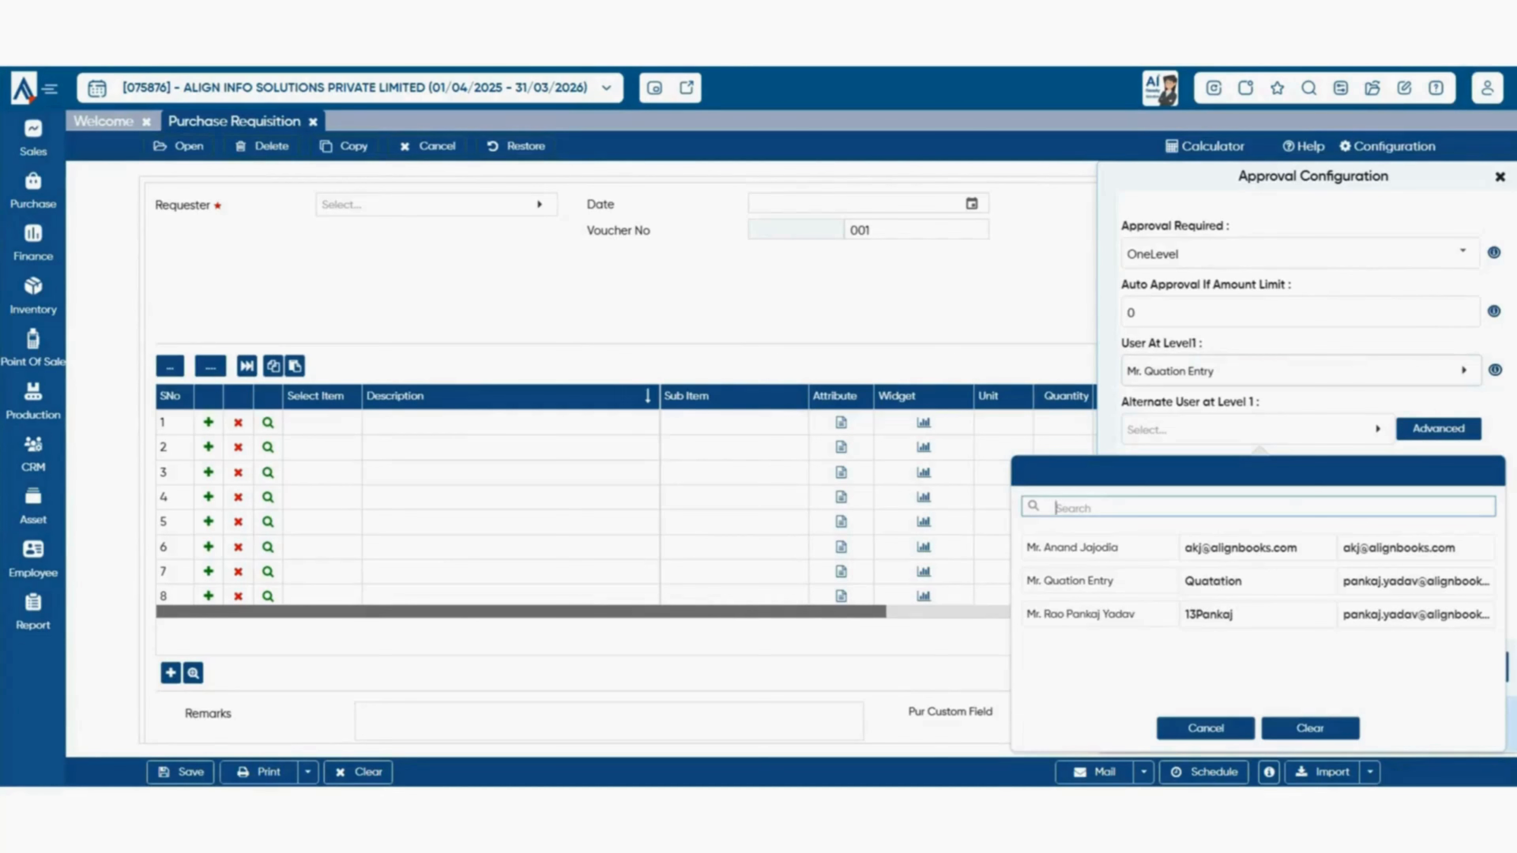
click(1292, 371)
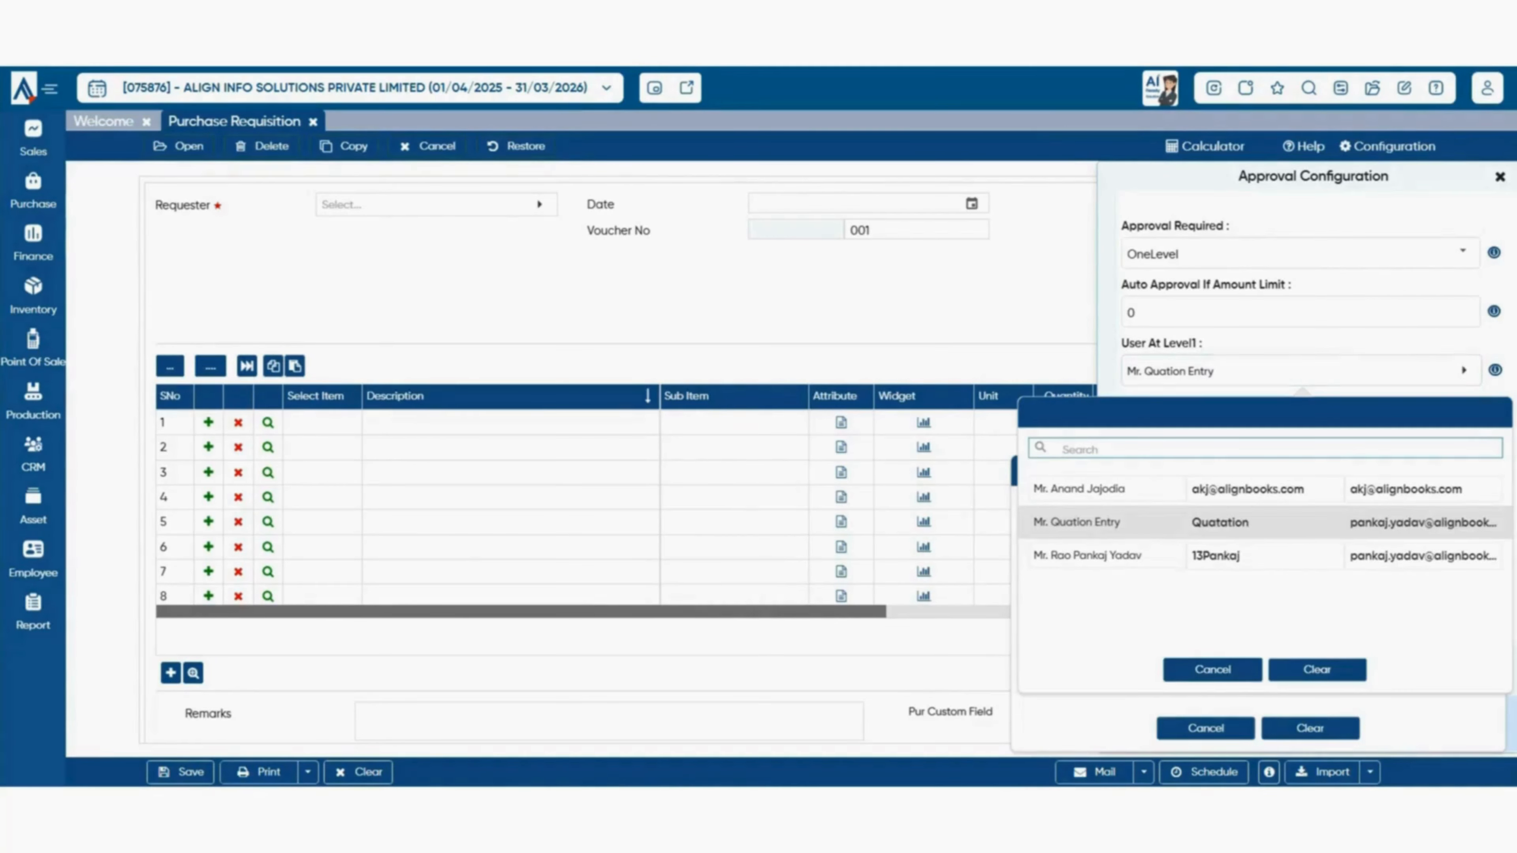
click(1212, 669)
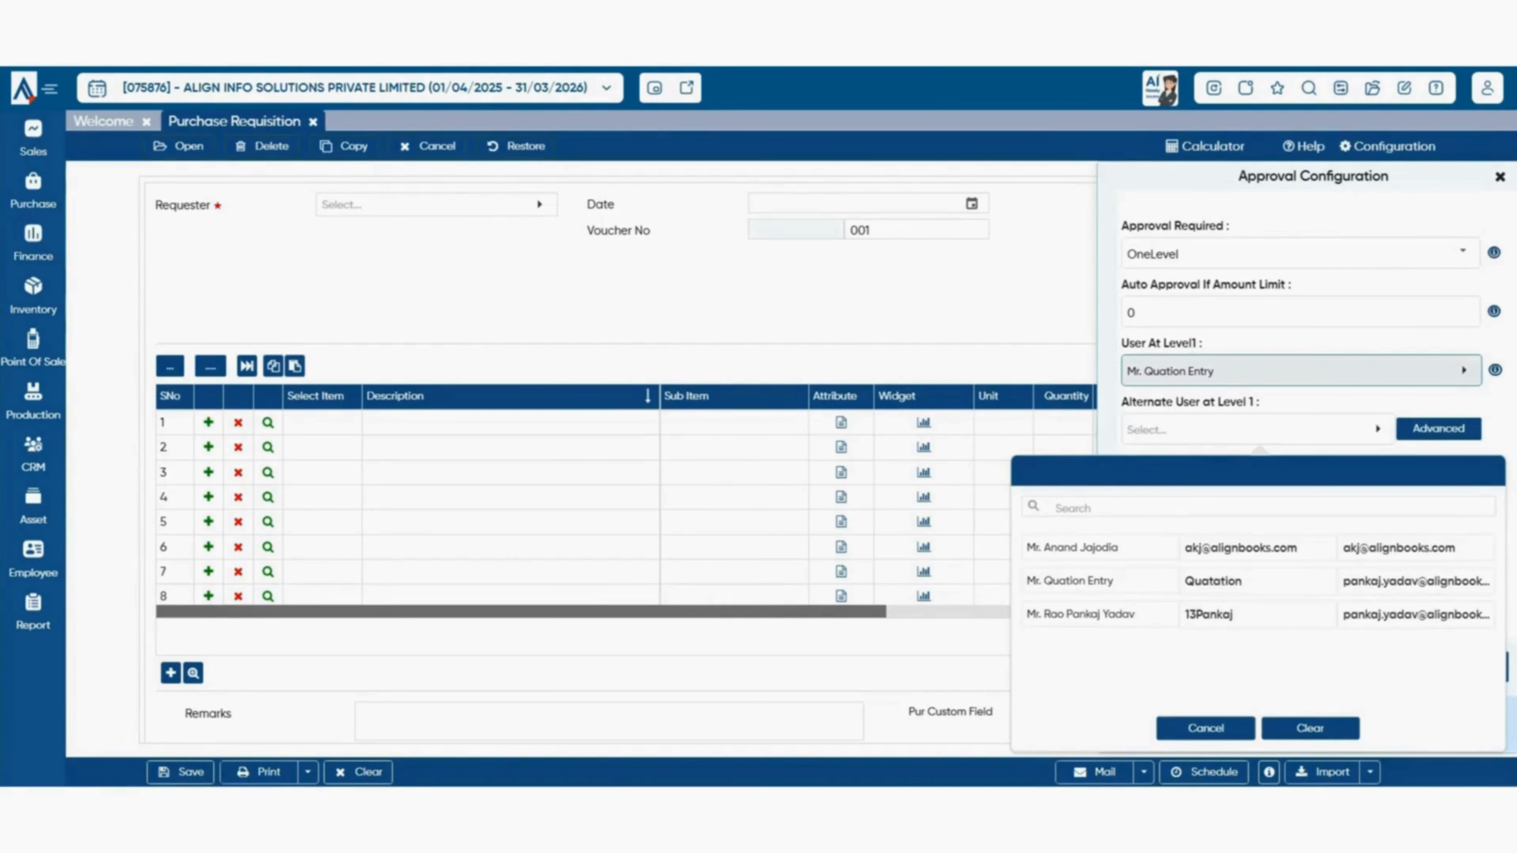
click(1205, 727)
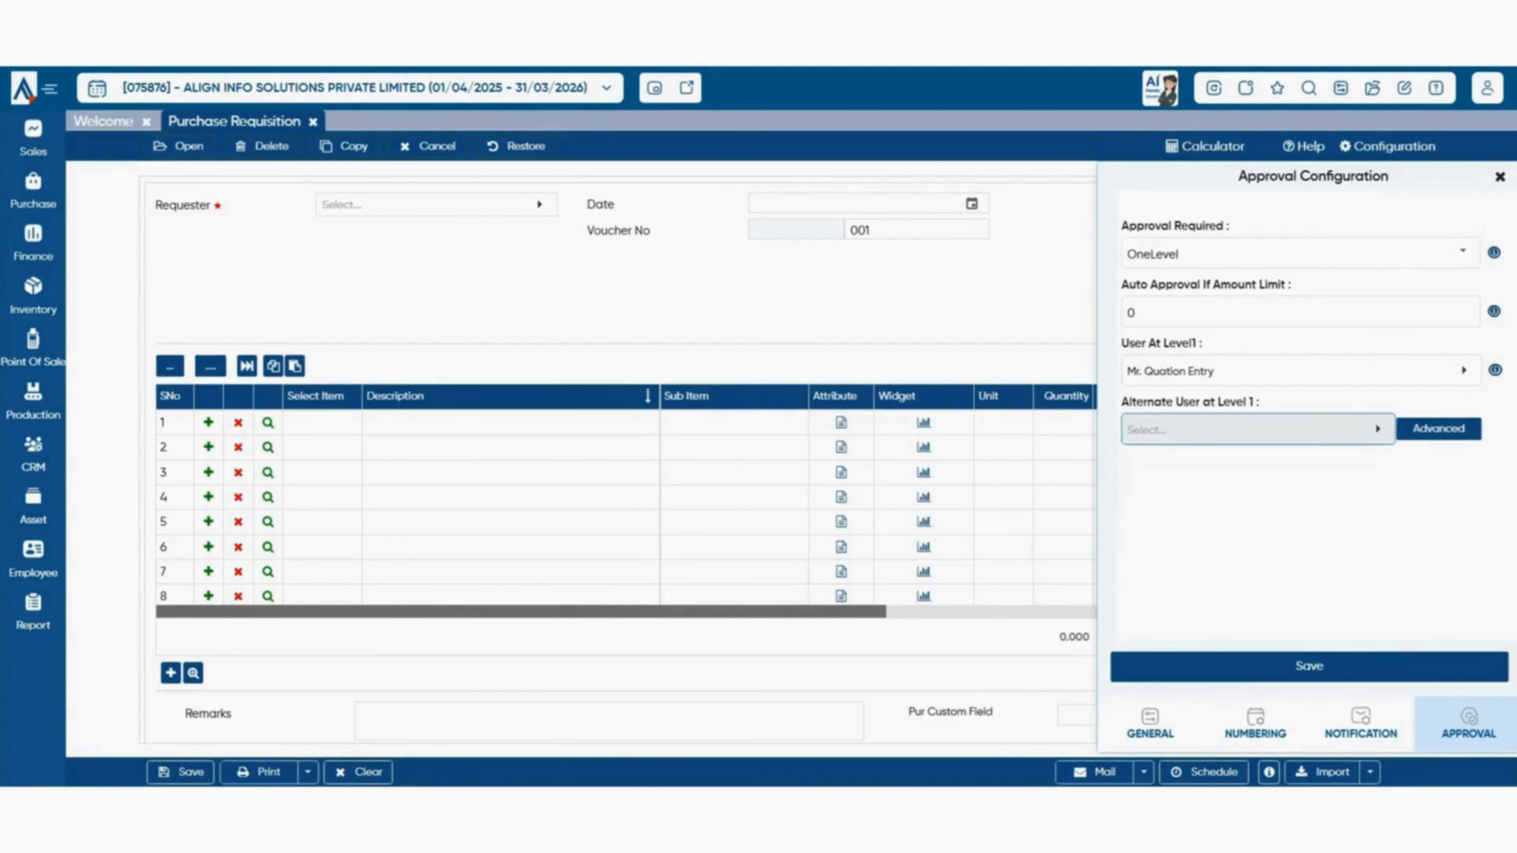
click(1309, 666)
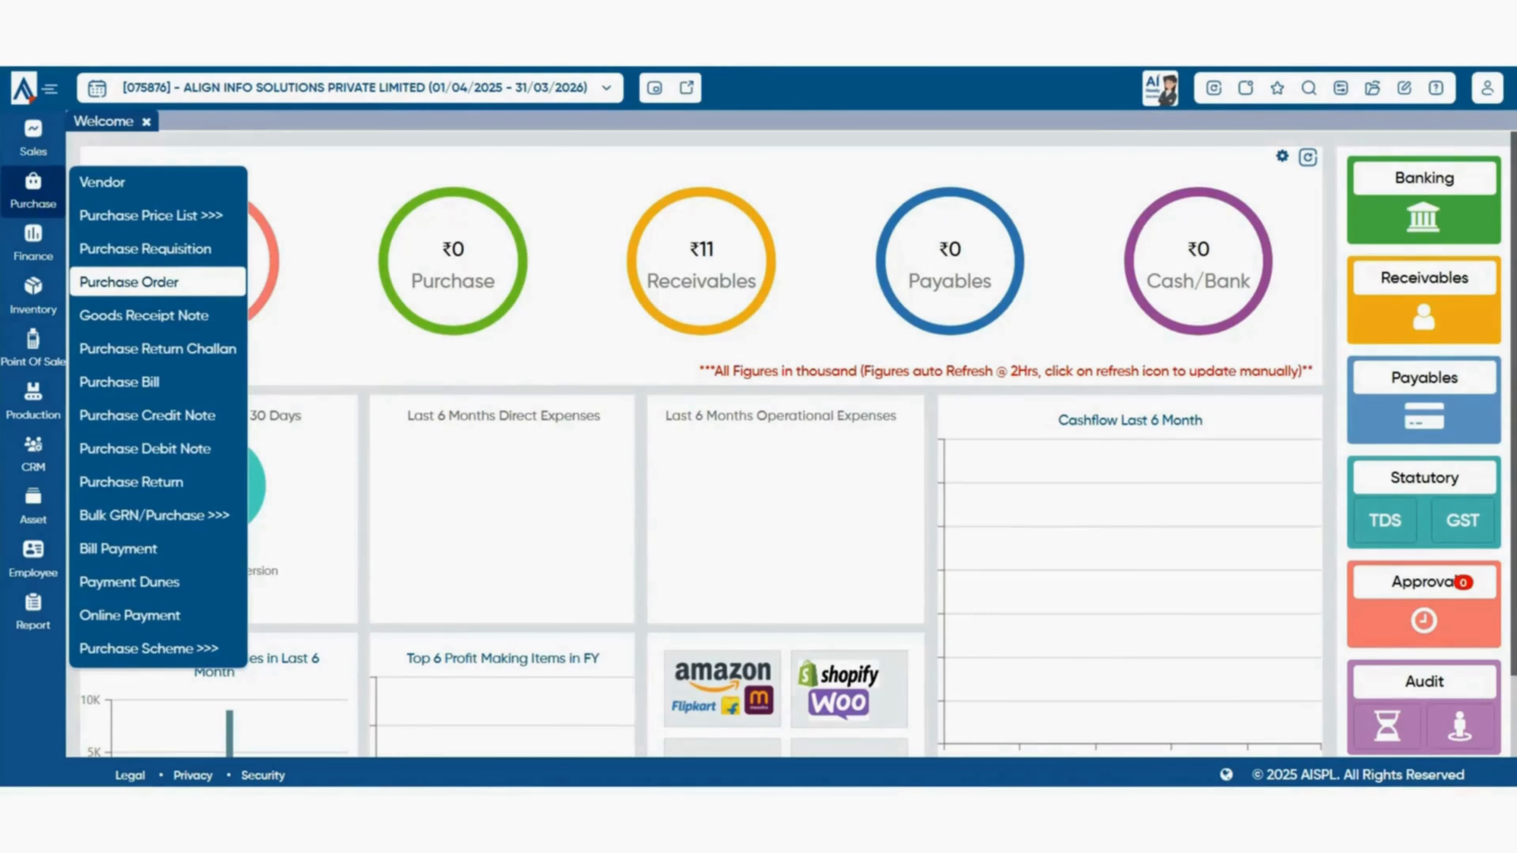
- Start a new Purchase Order and view its GST Type choices
click(129, 282)
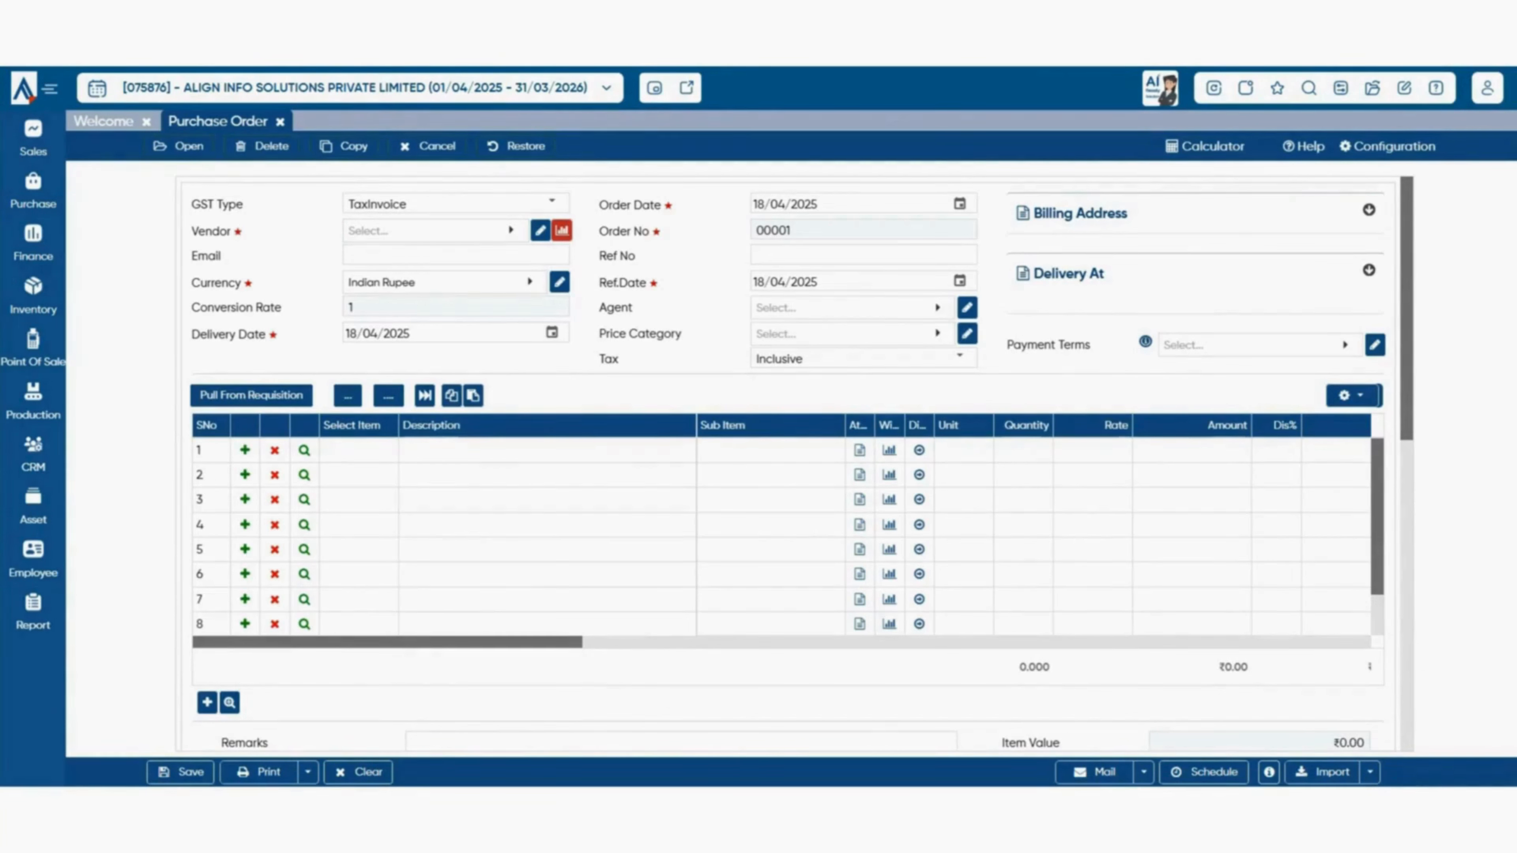
click(551, 202)
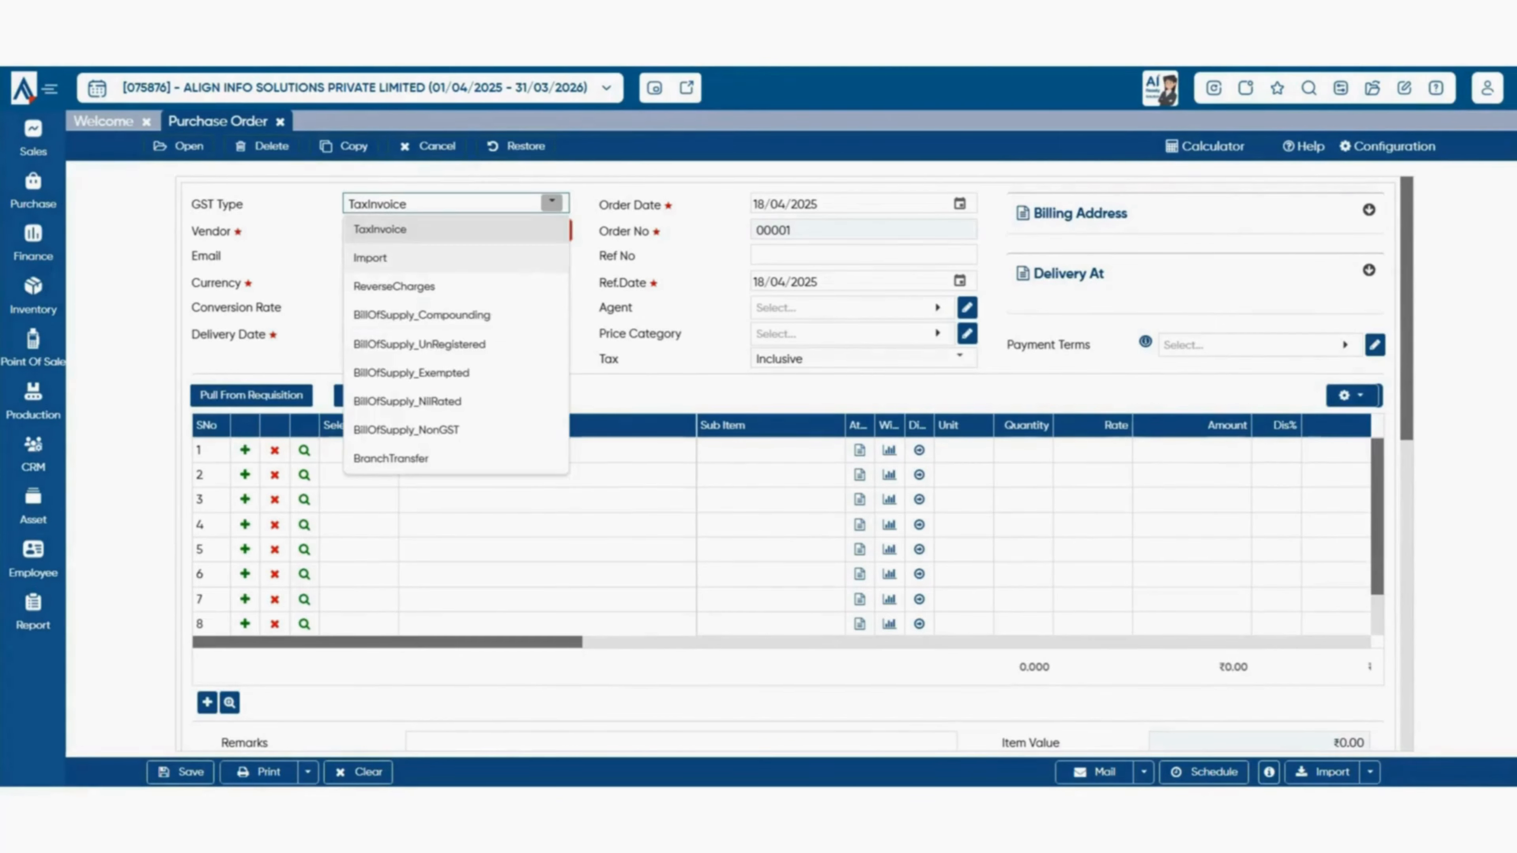
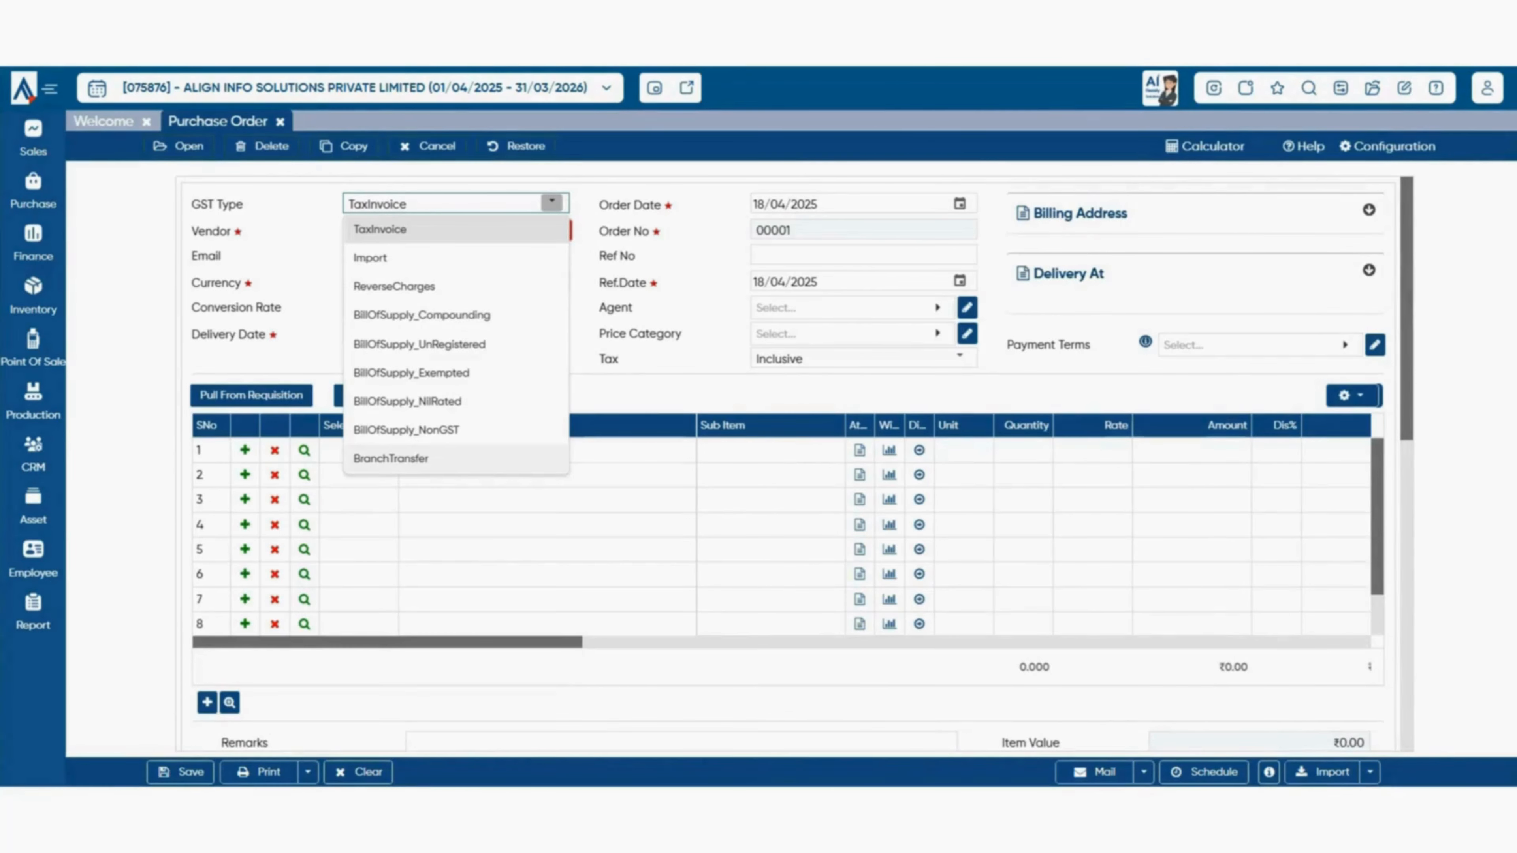
- Keep GST type TaxInvoice, choose vendor FIESTA TRAVELS, and leave currency as Indian Rupee
click(436, 230)
click(436, 230)
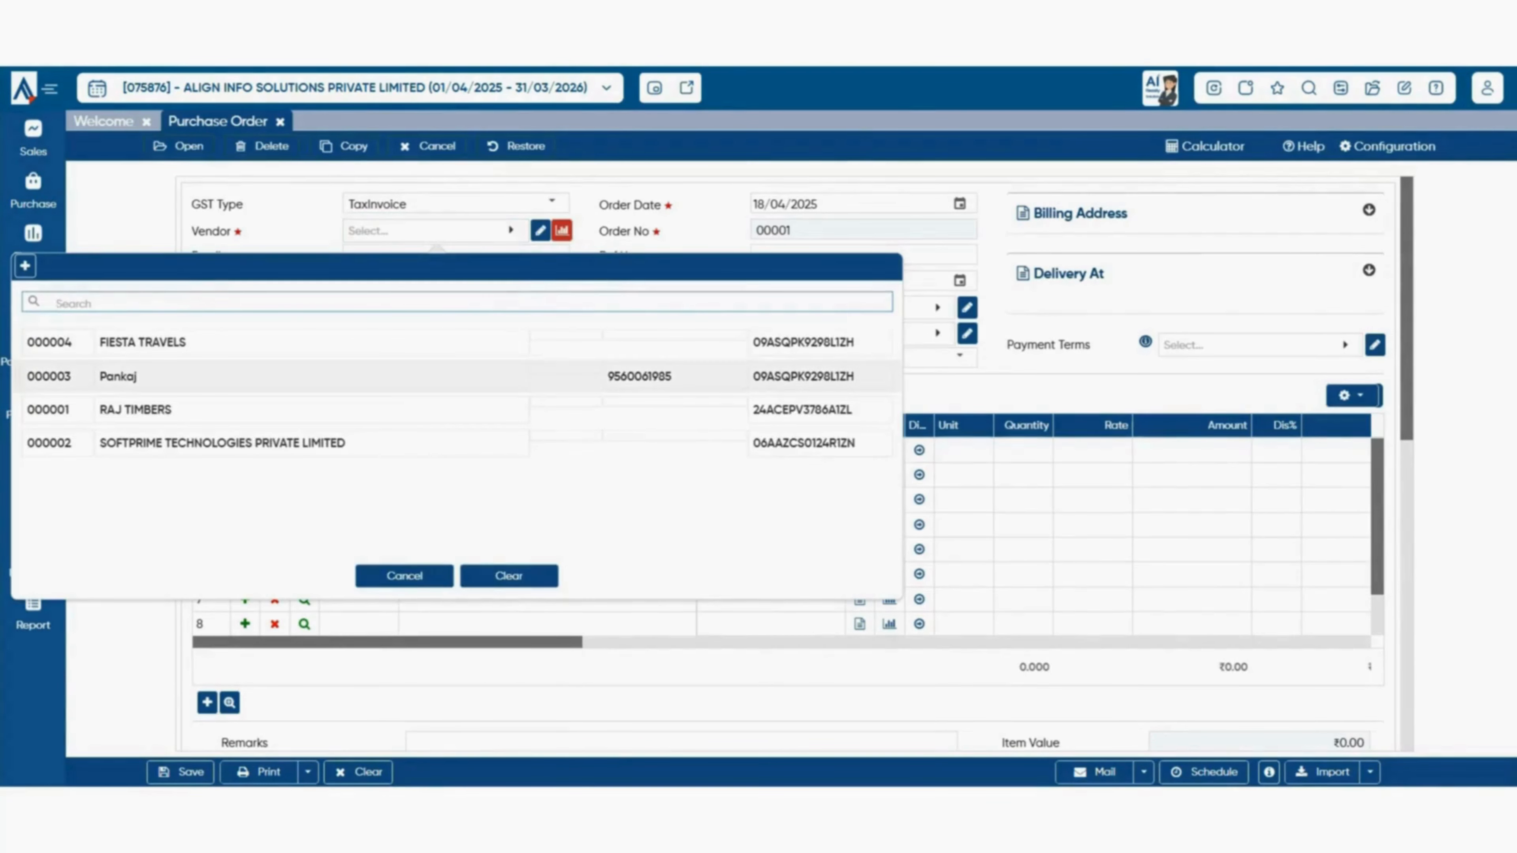
click(436, 342)
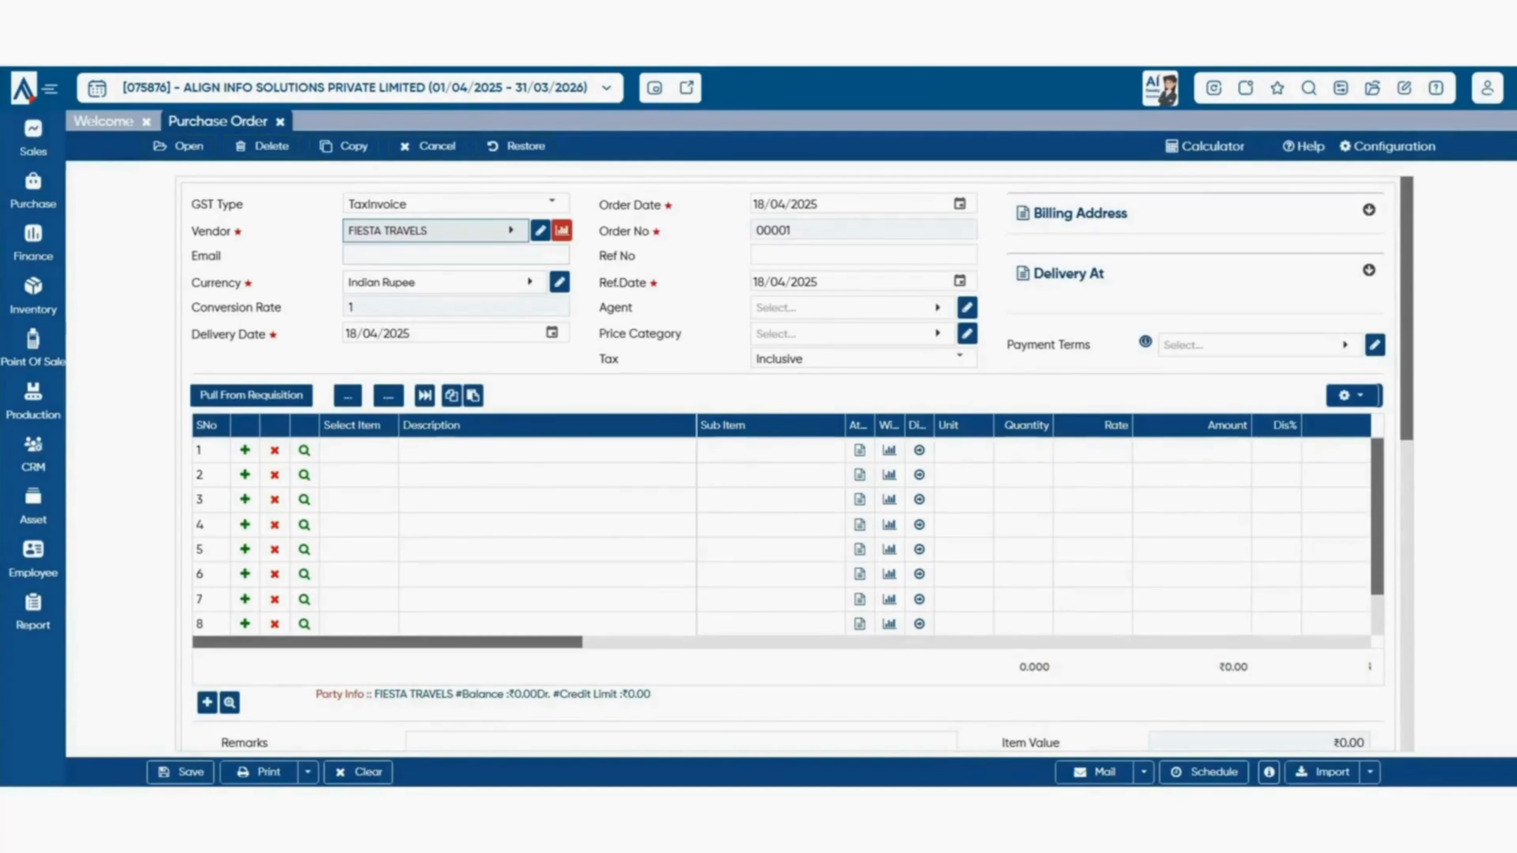
click(456, 255)
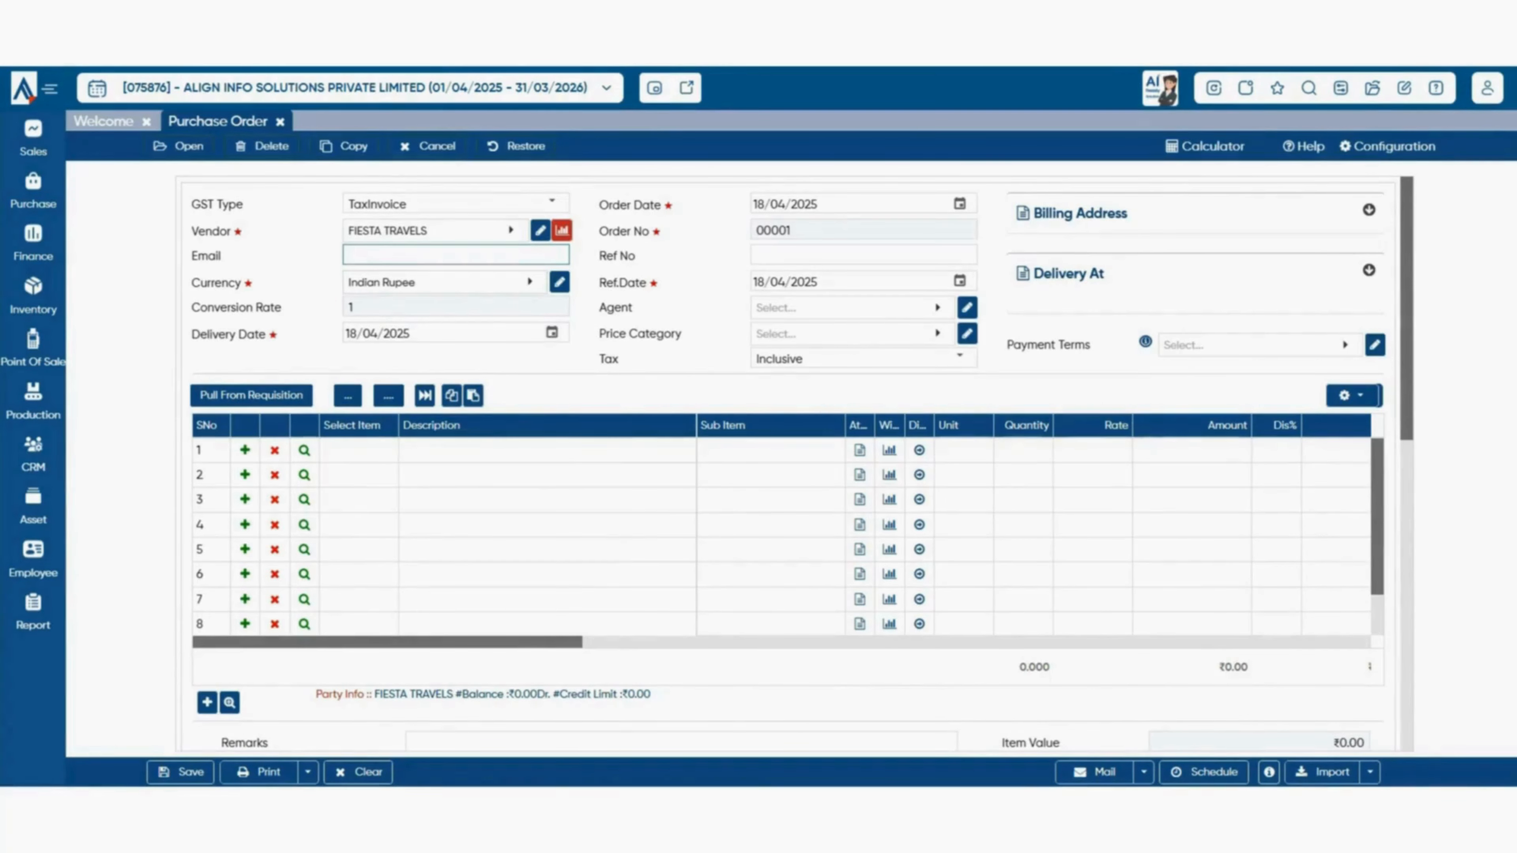
click(445, 282)
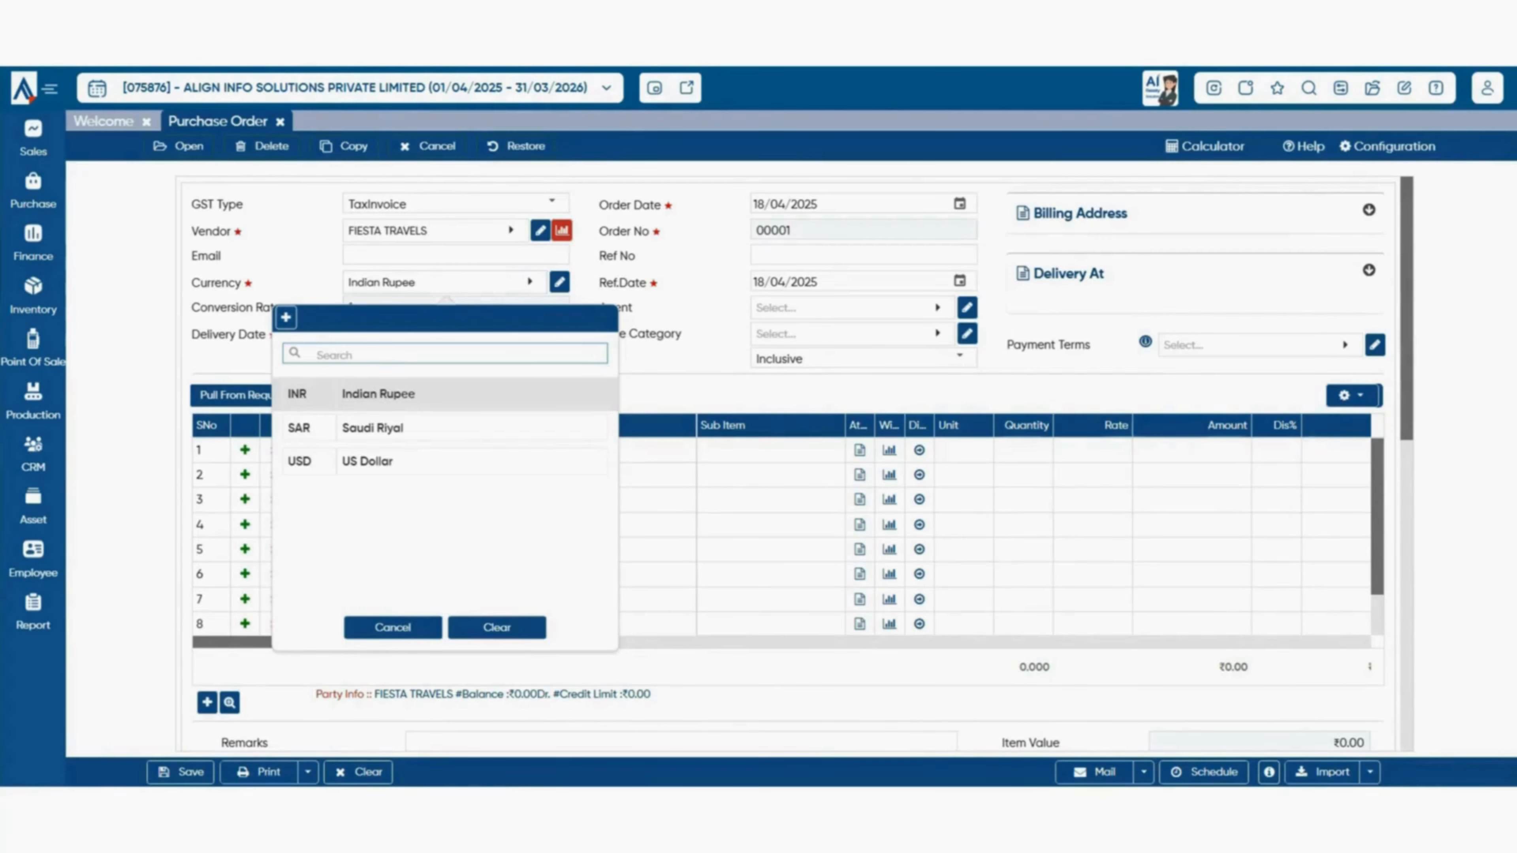
key(Escape)
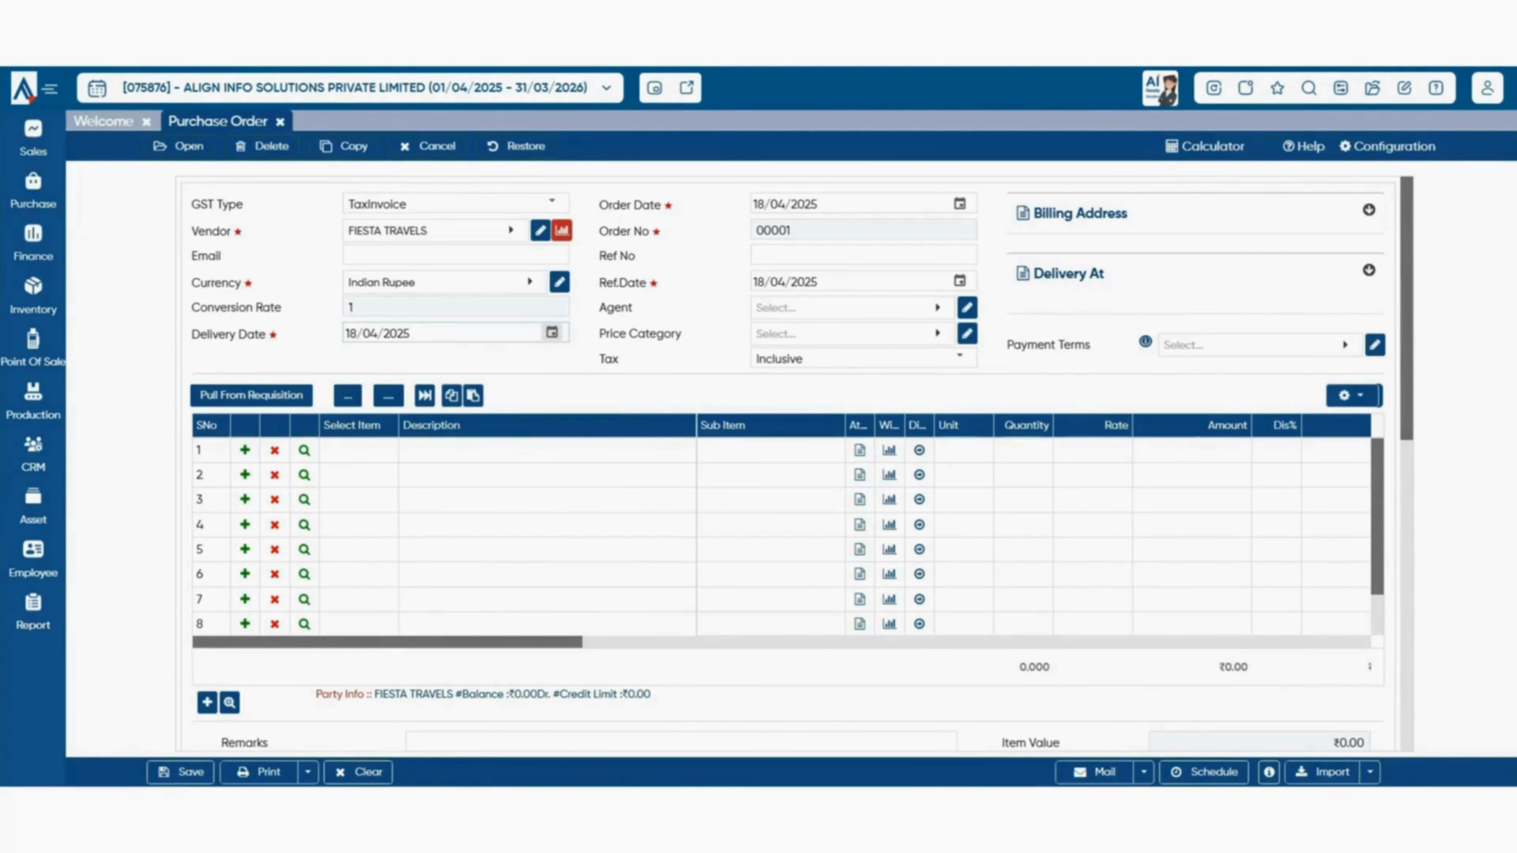
click(551, 332)
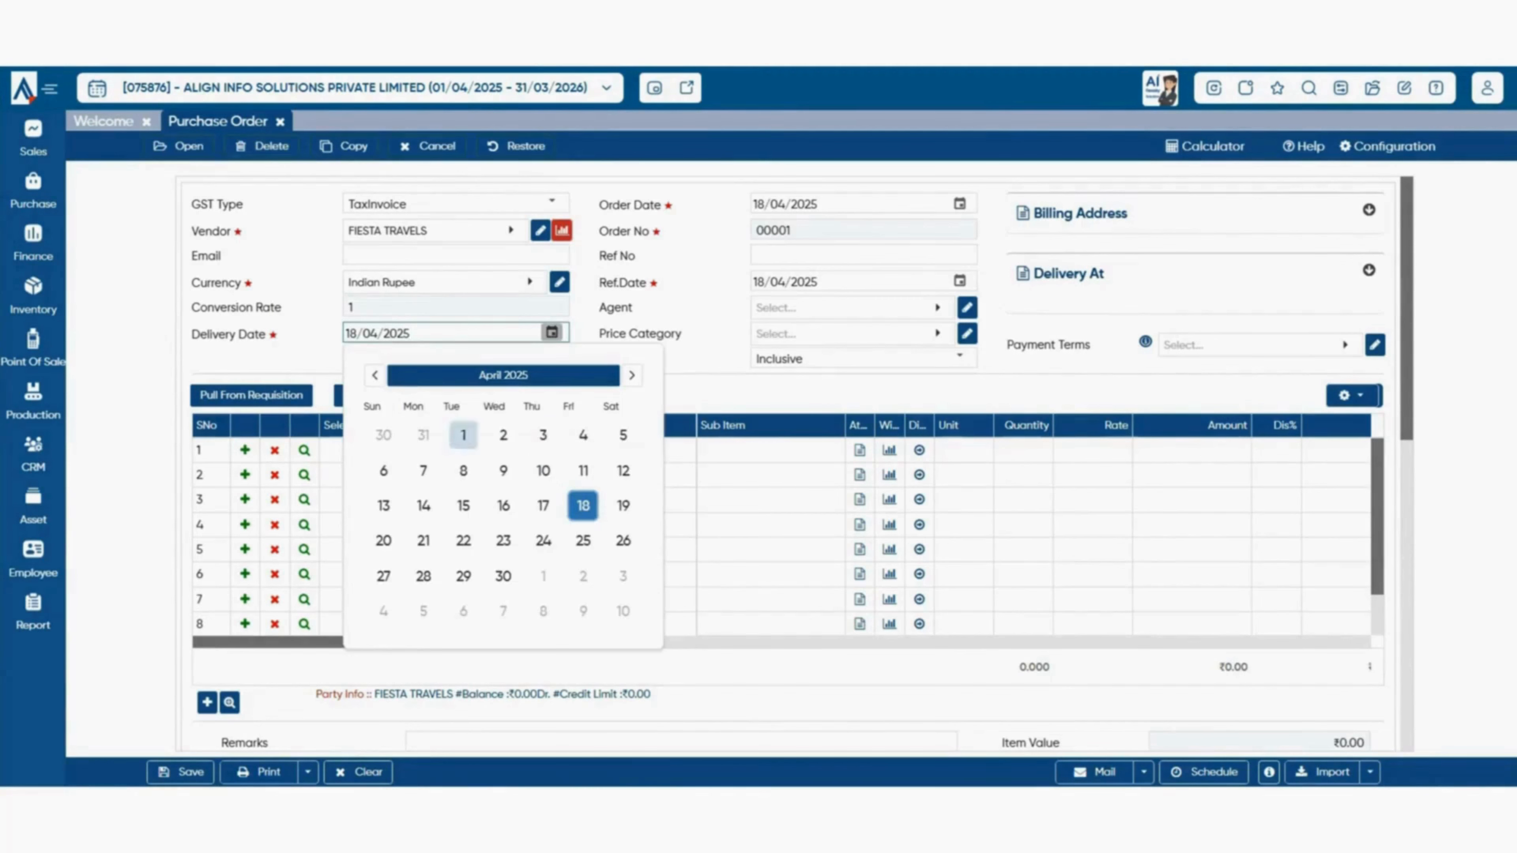
click(583, 505)
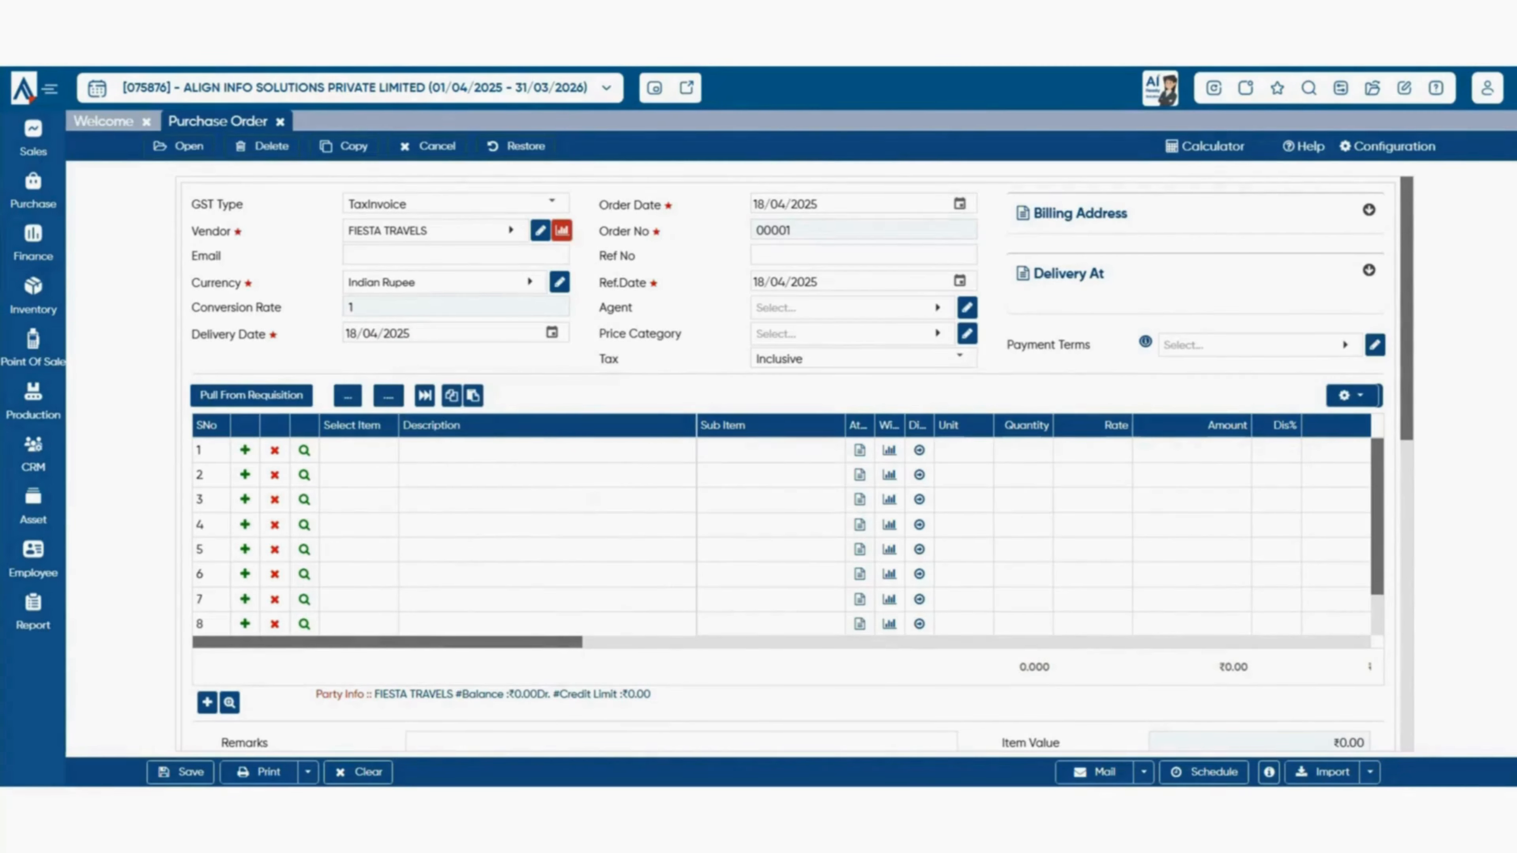
click(862, 256)
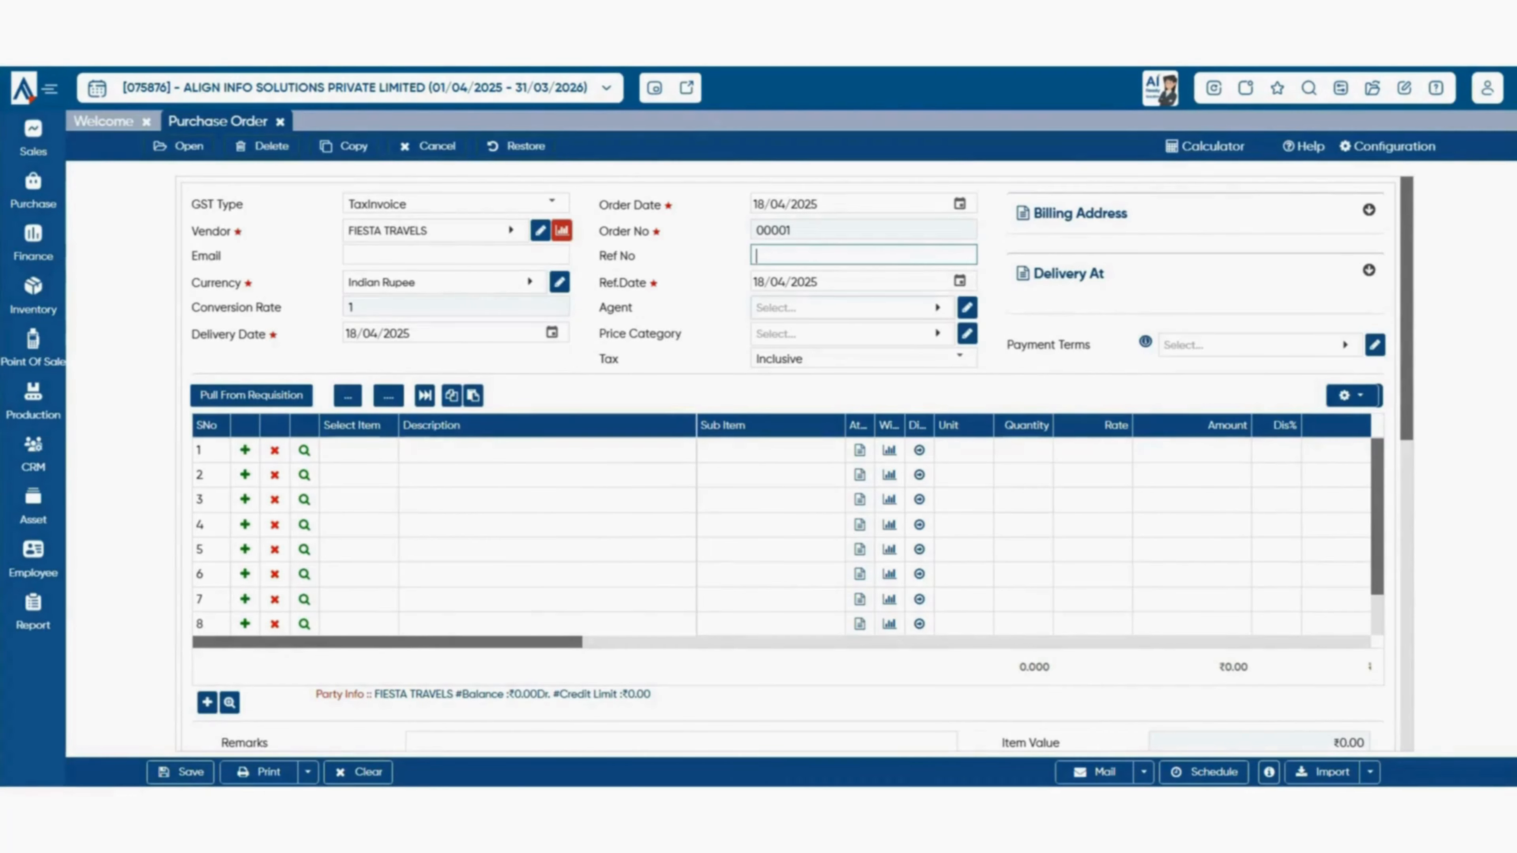
click(851, 307)
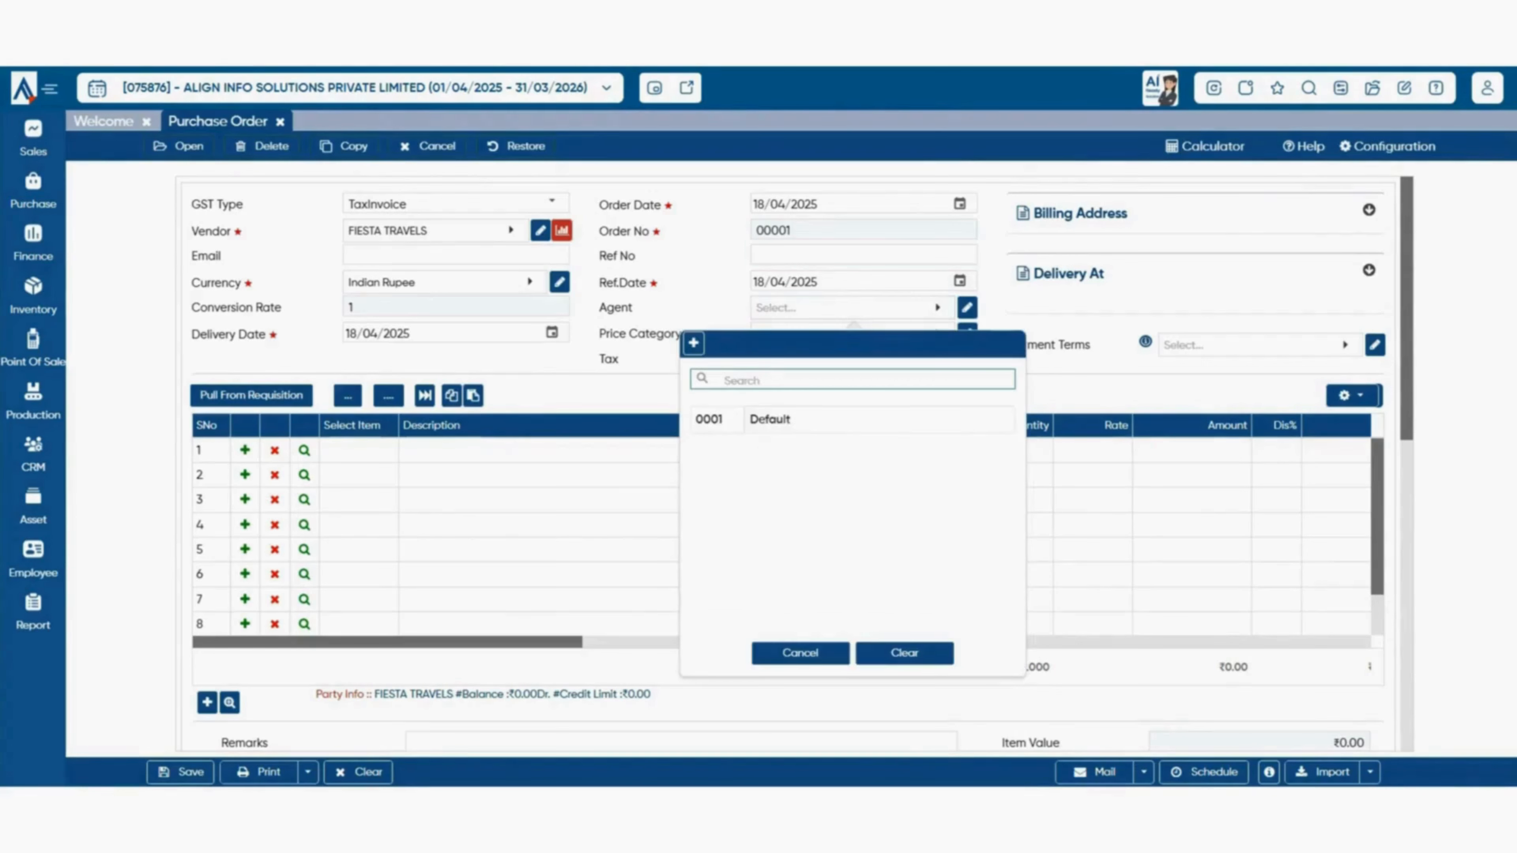
key(Escape)
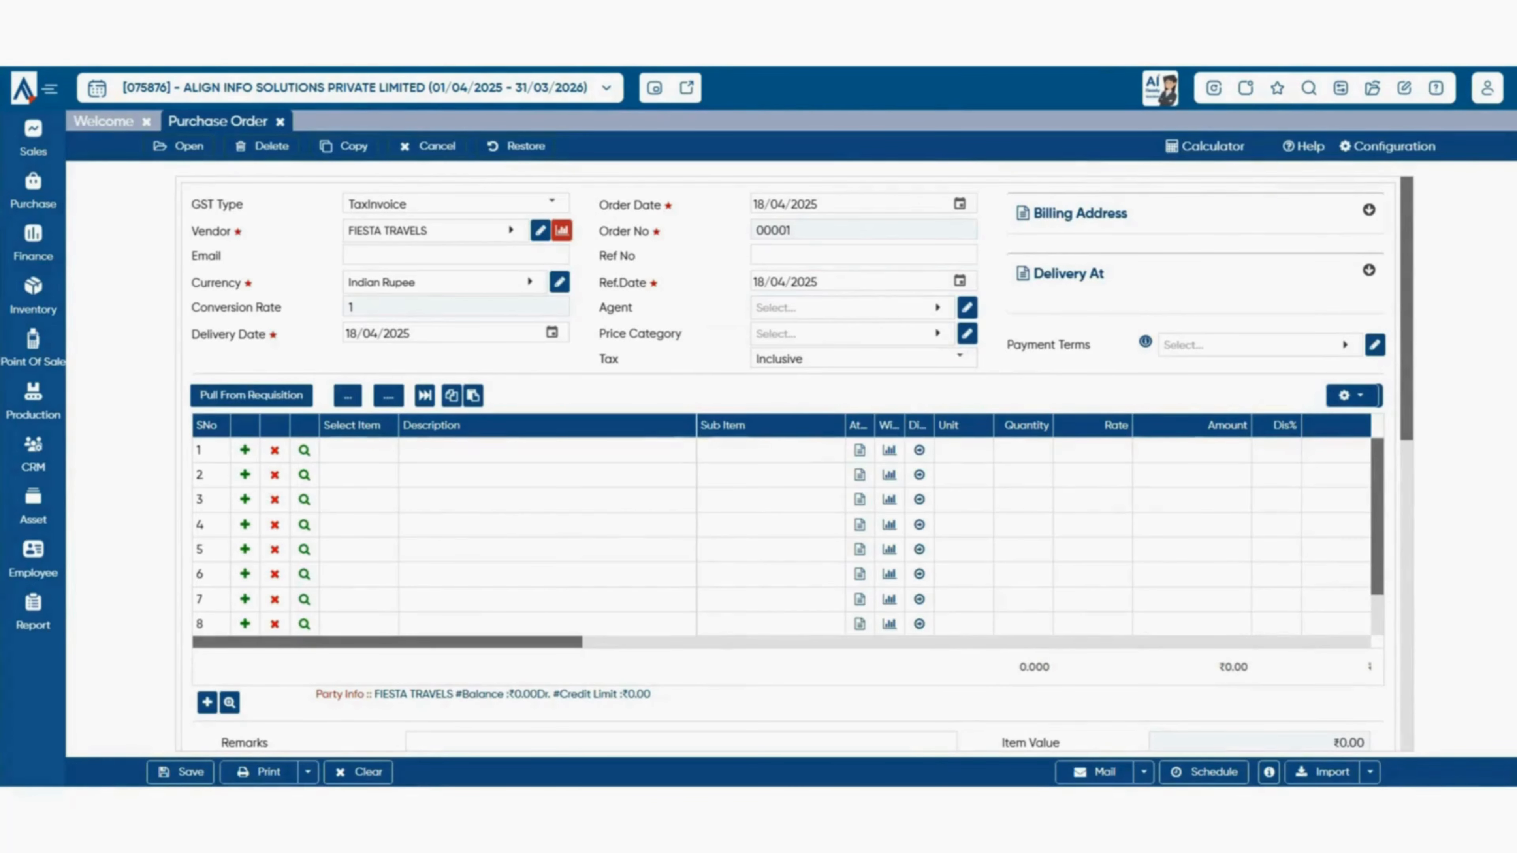
click(851, 334)
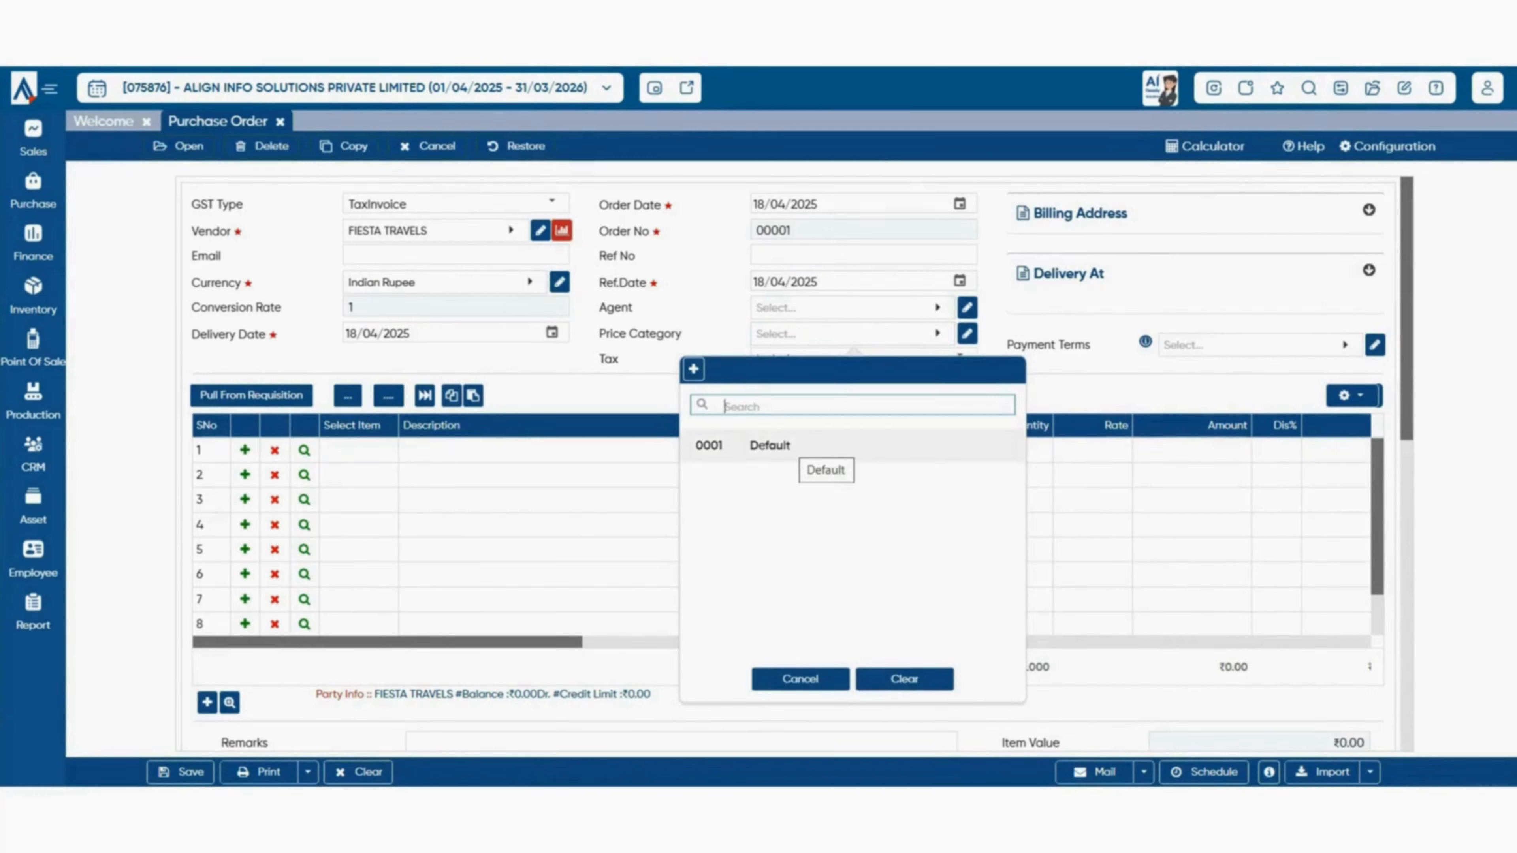
click(33, 191)
mouse_move(151, 216)
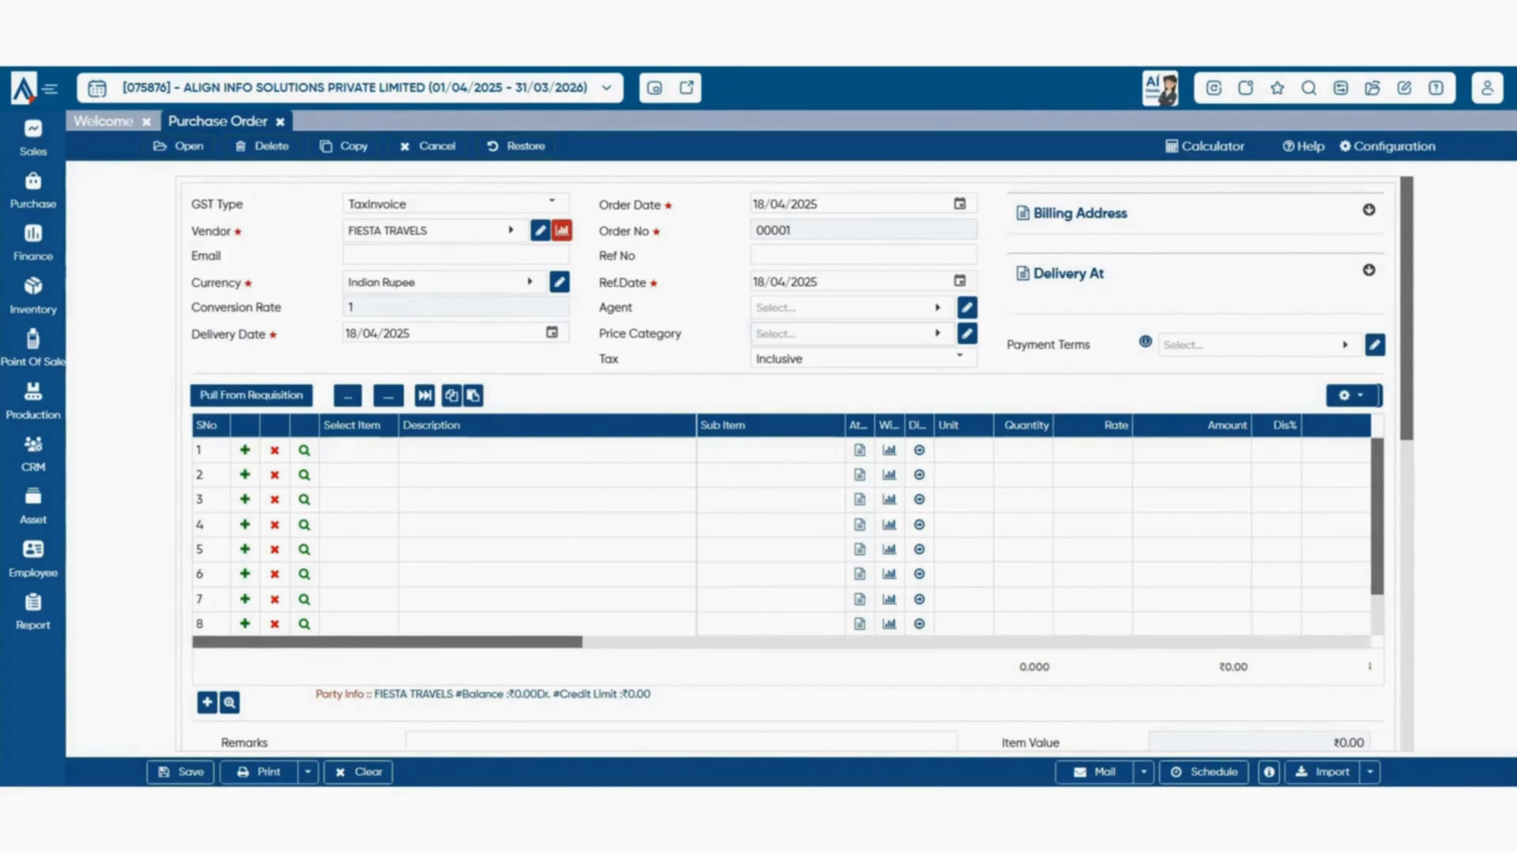
click(937, 333)
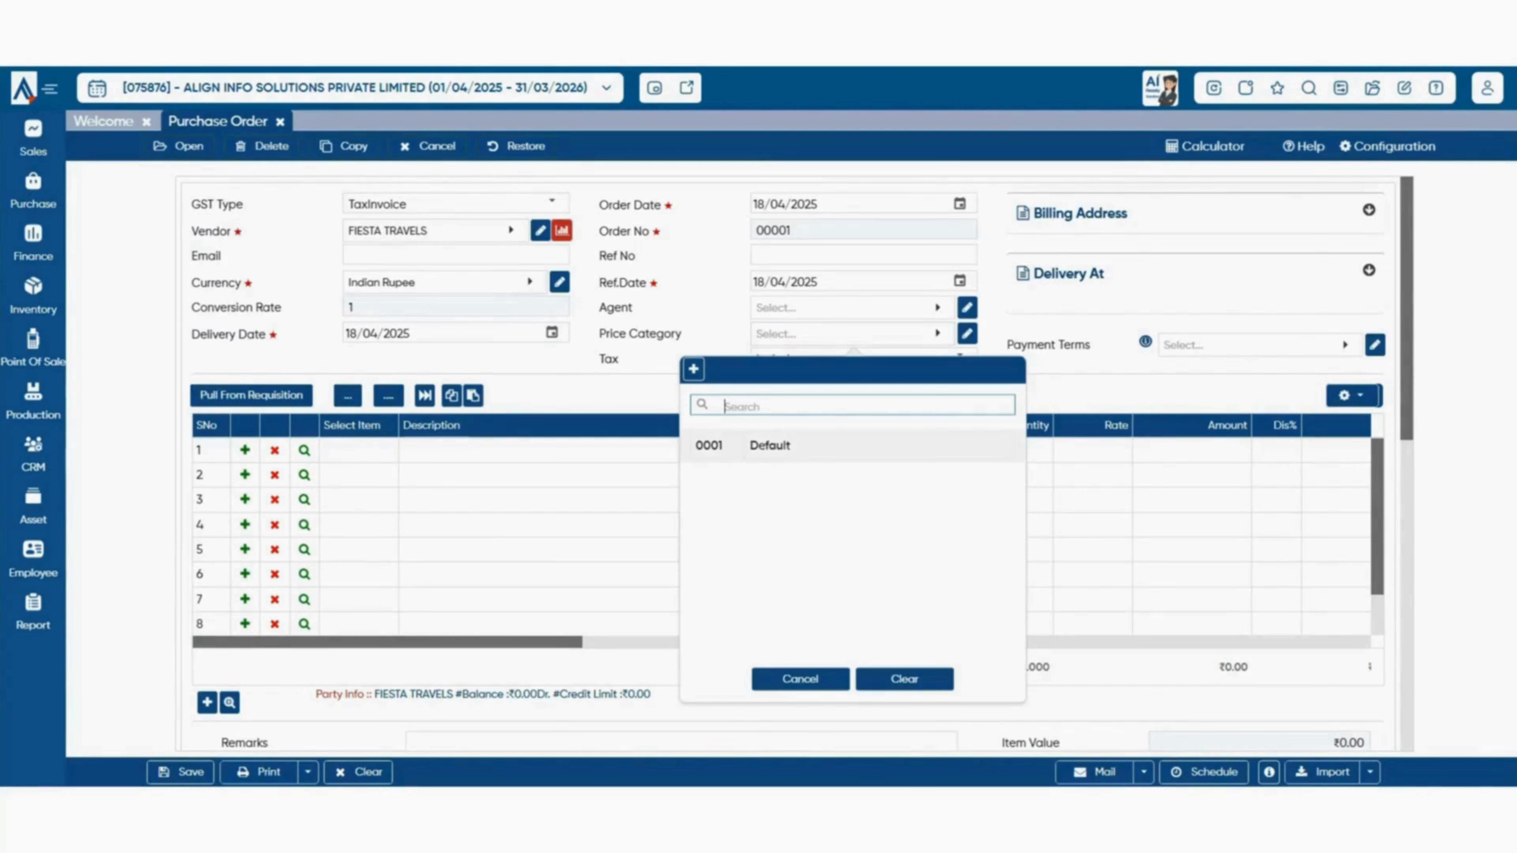
click(800, 679)
click(959, 358)
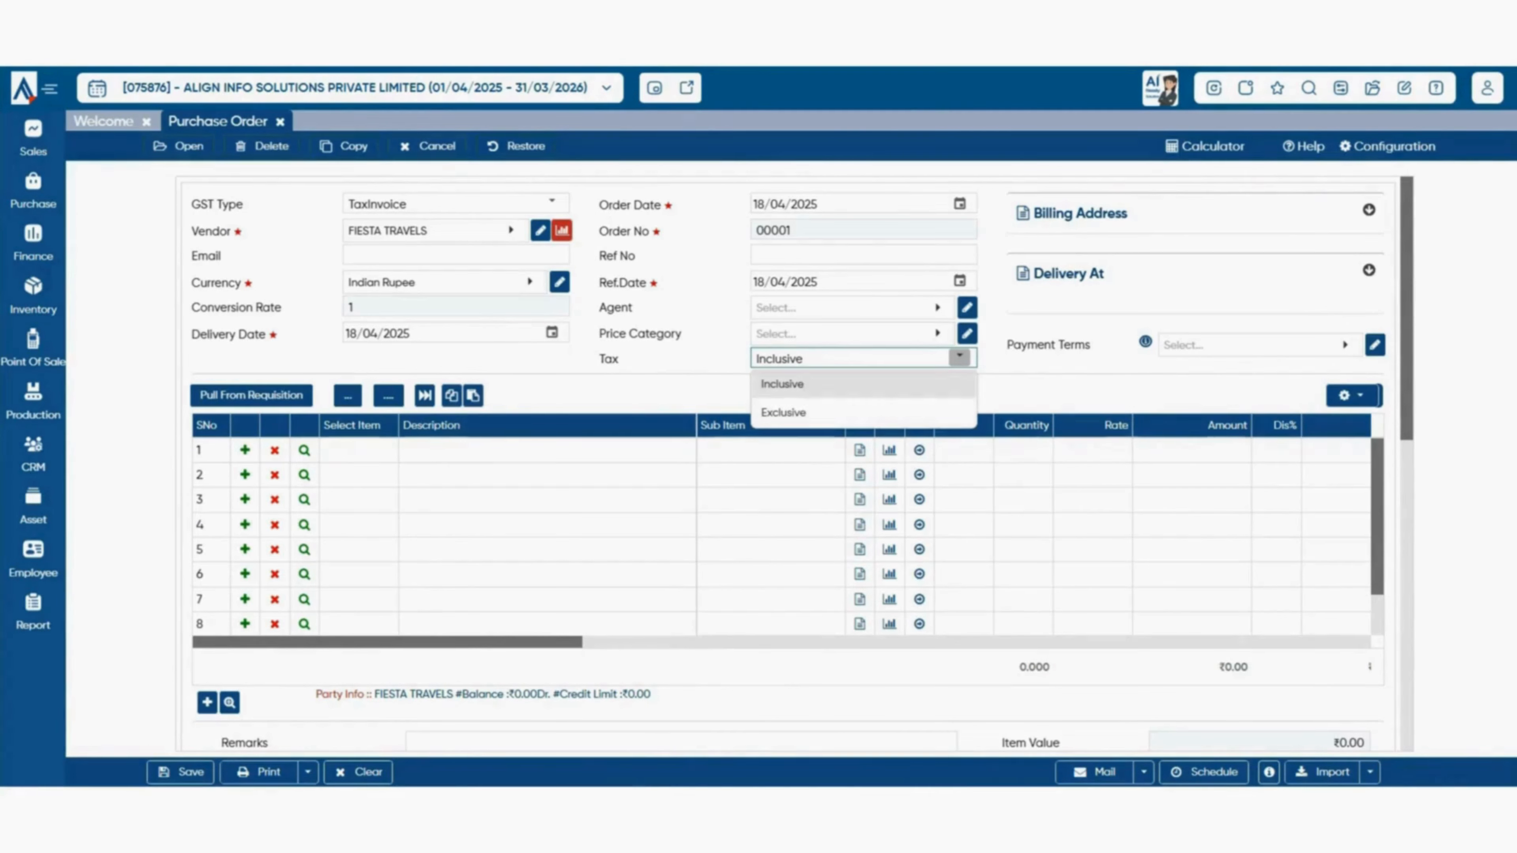
key(Escape)
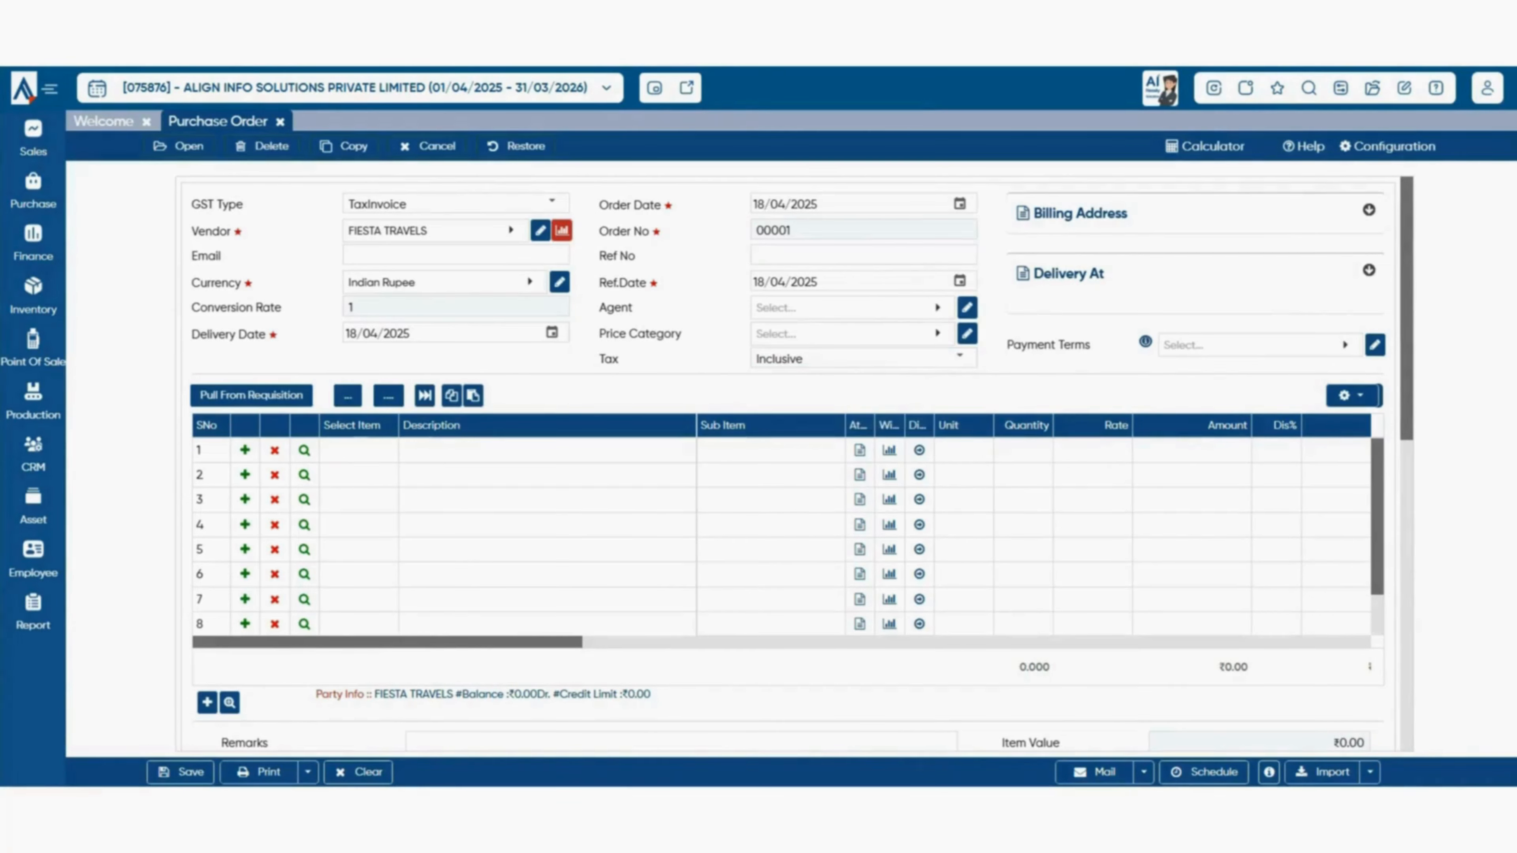
click(1369, 210)
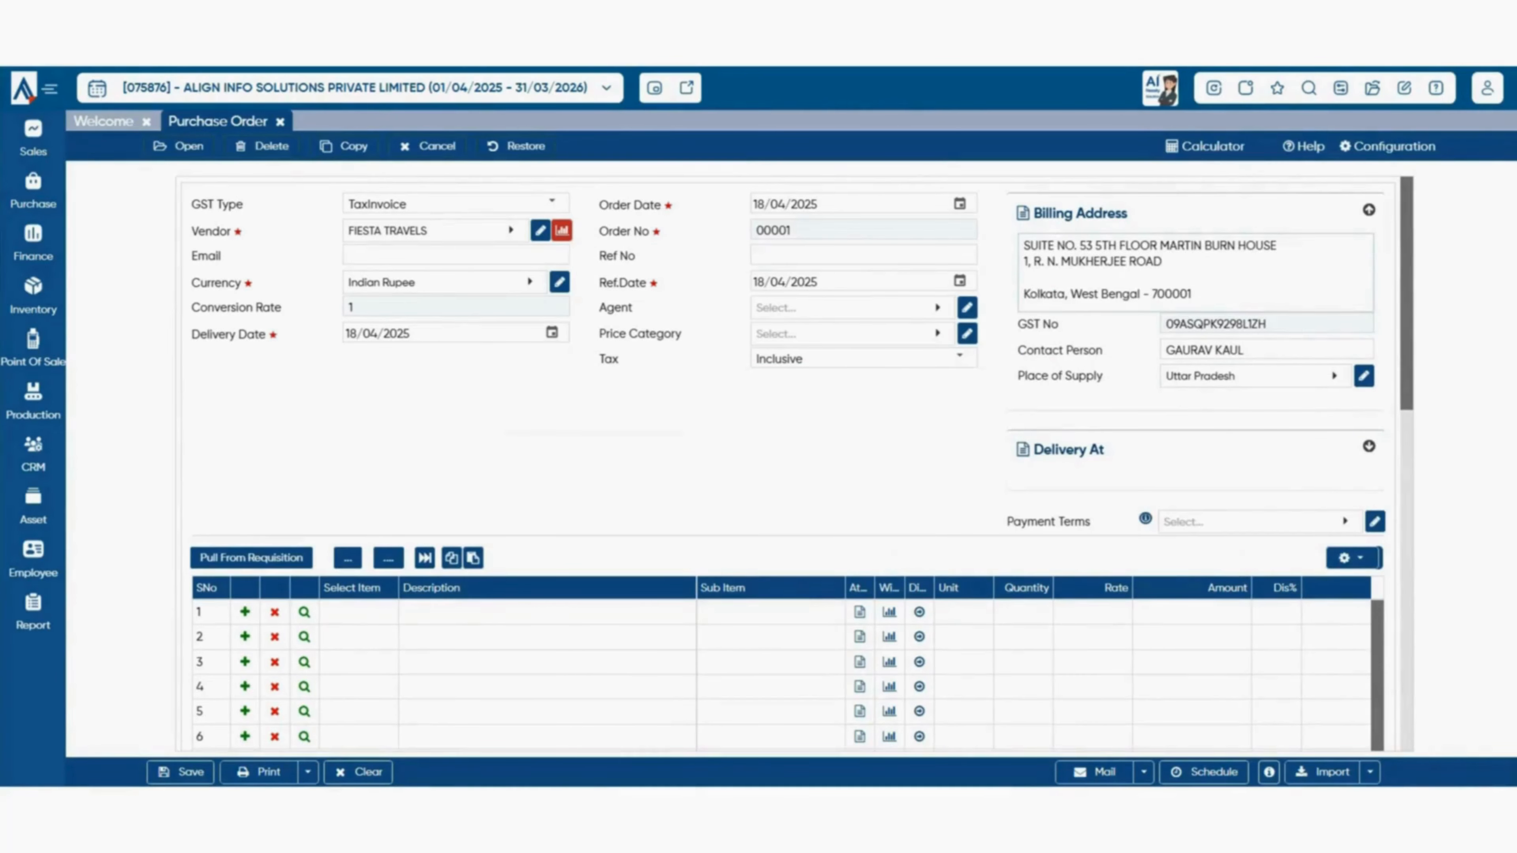
click(1193, 294)
scroll(789, 466, down, 3)
scroll(789, 466, up, 3)
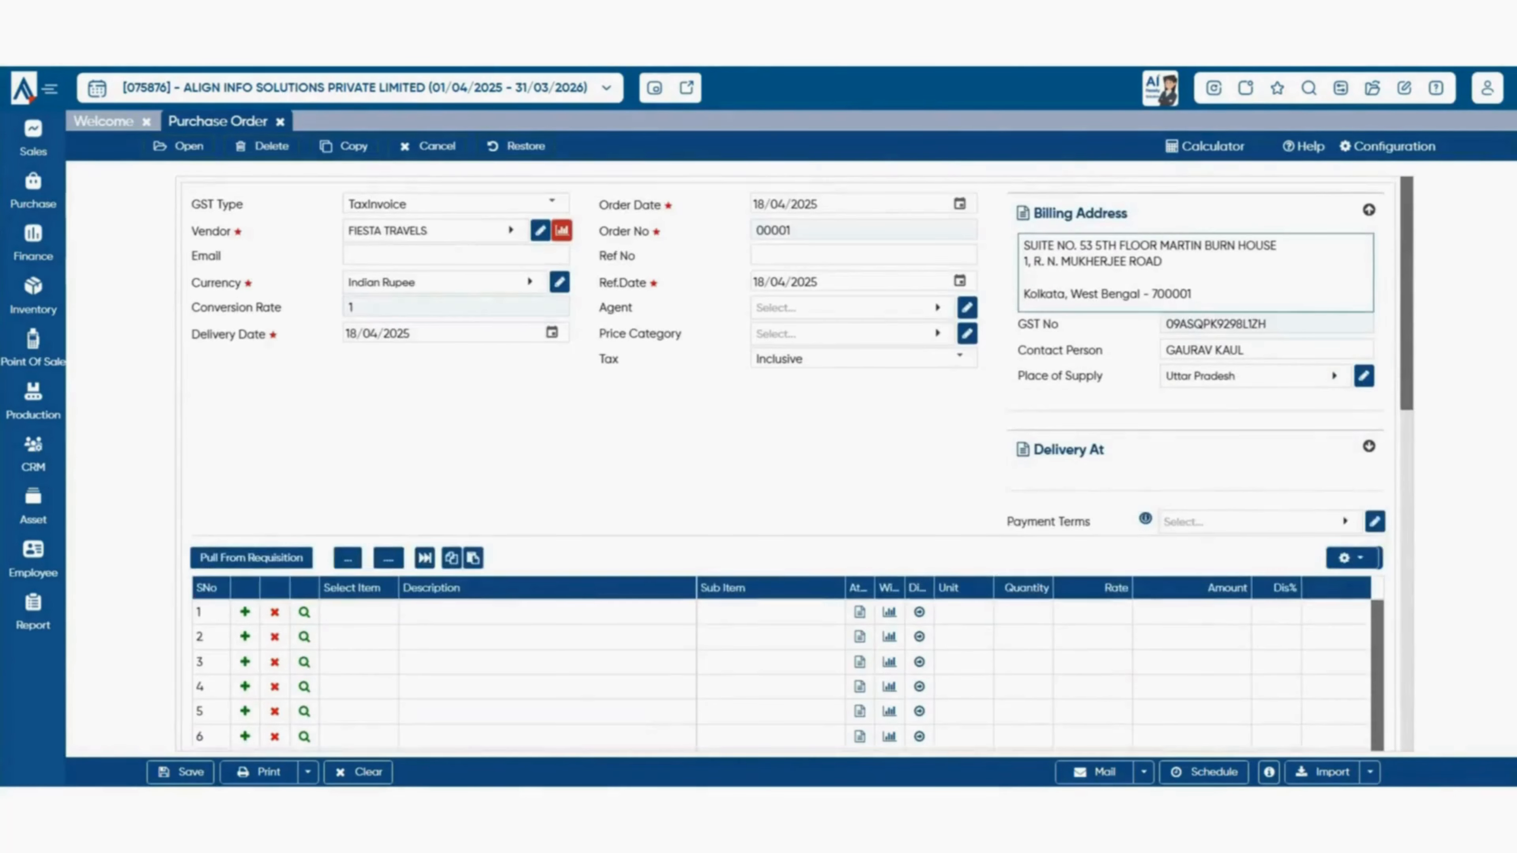
click(1369, 447)
scroll(789, 466, down, 1)
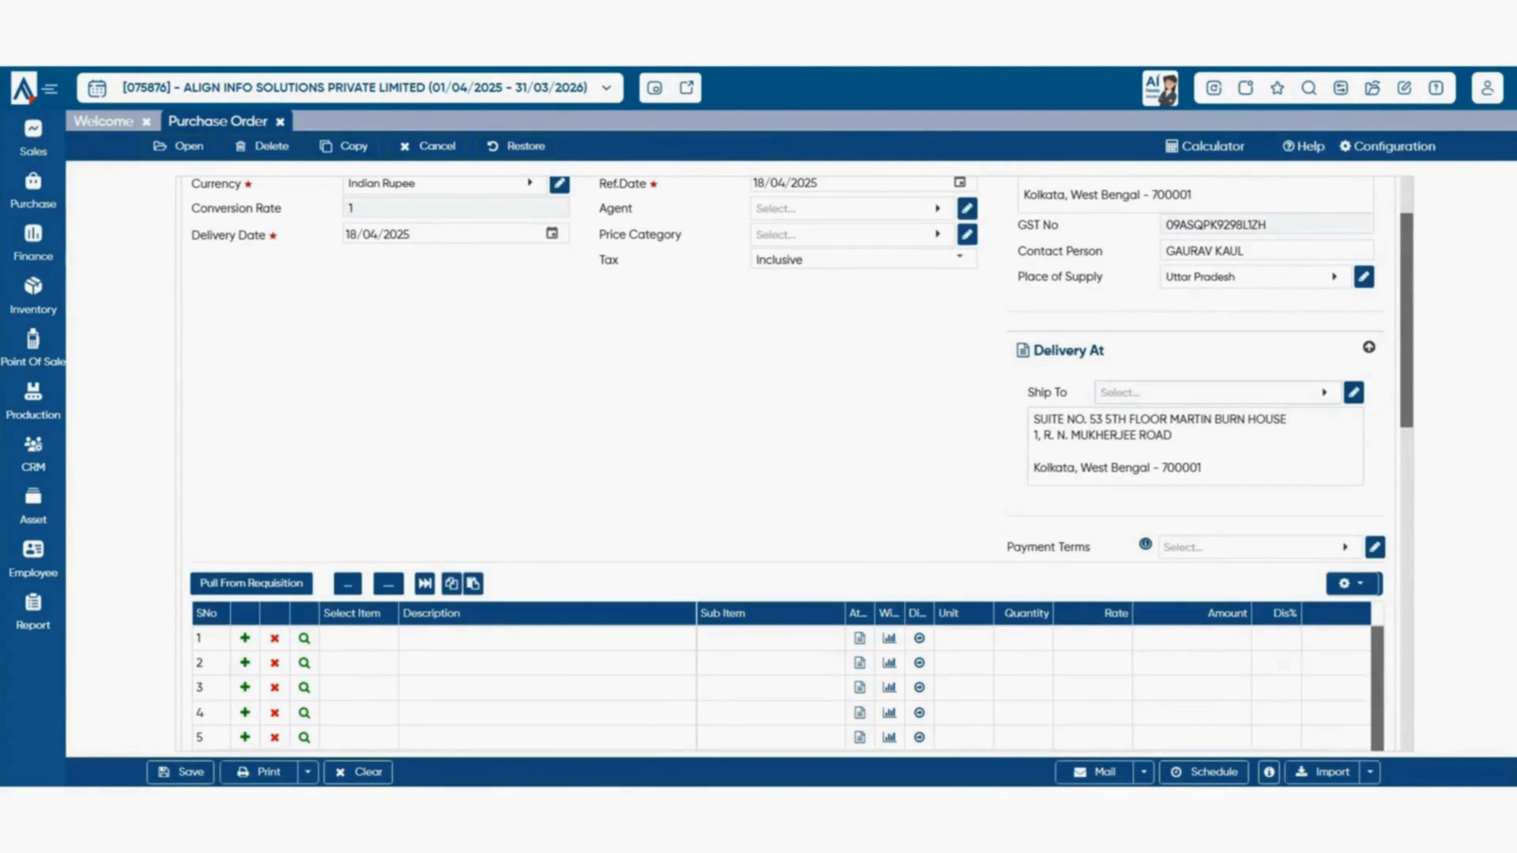
click(1219, 393)
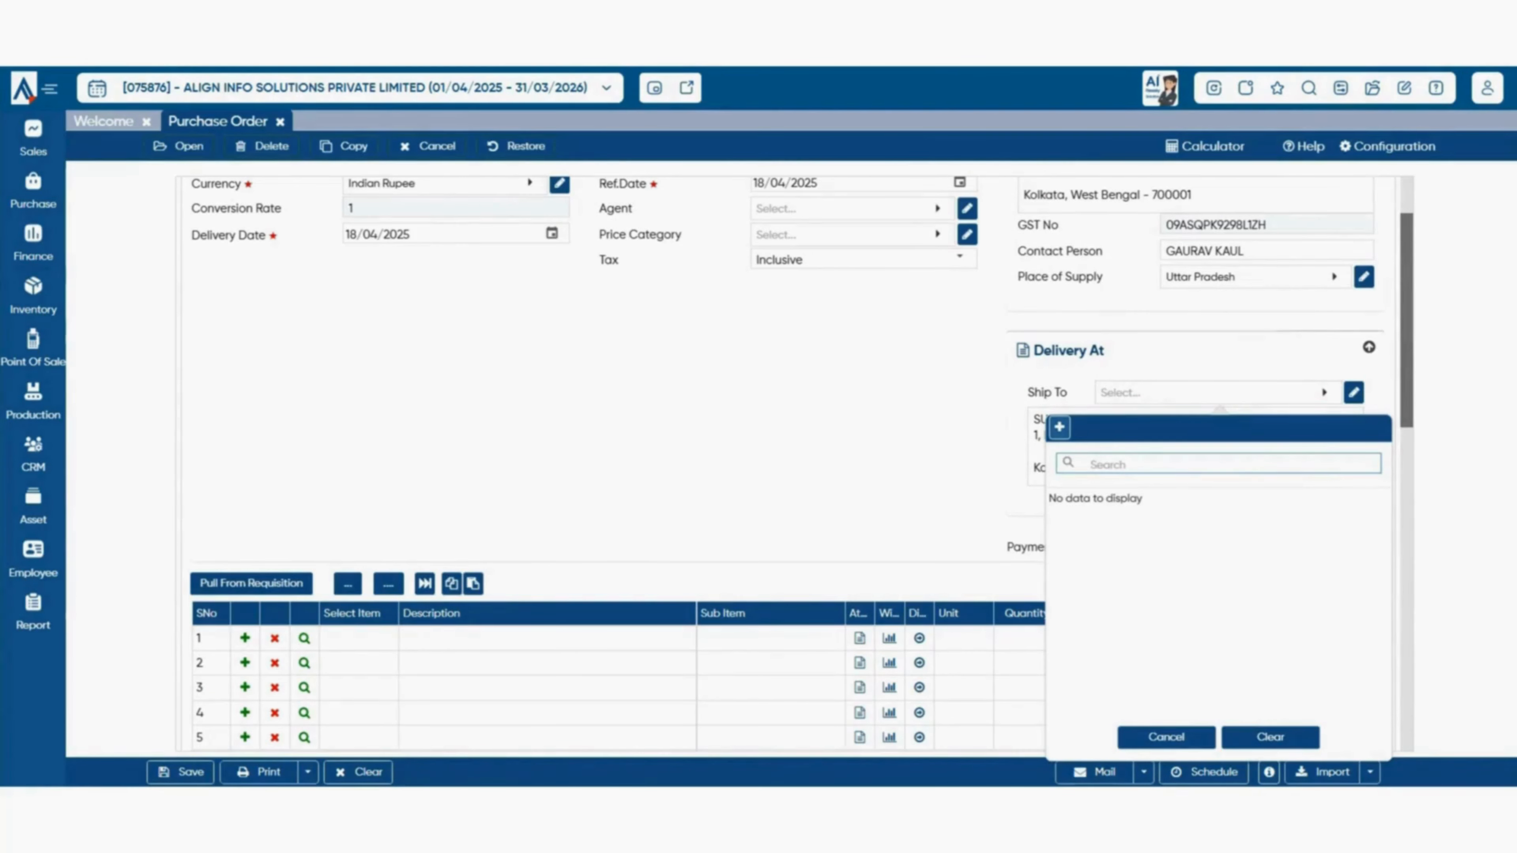
click(1060, 427)
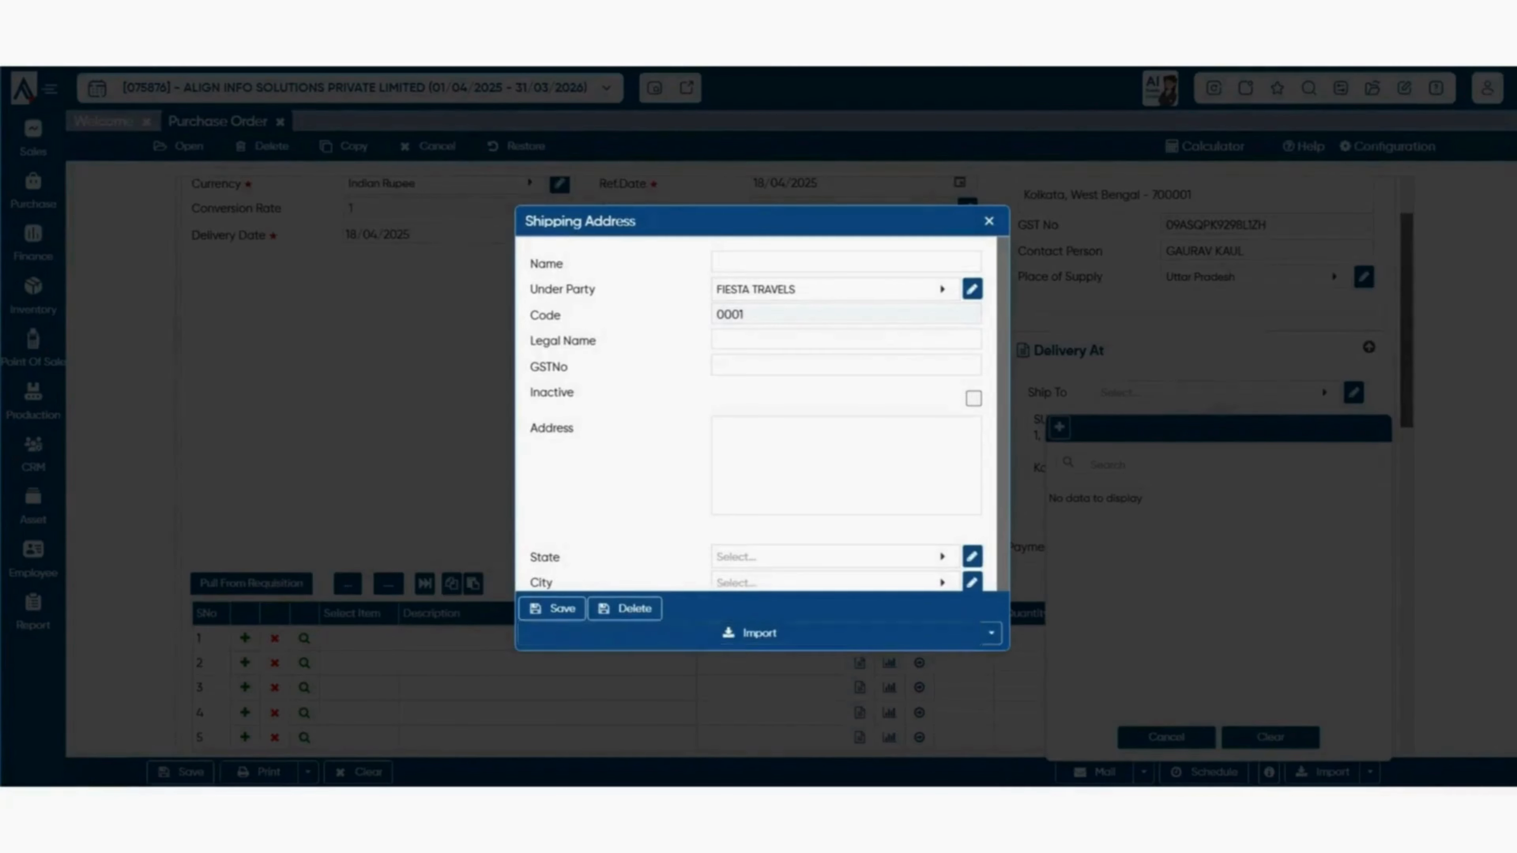
click(989, 221)
click(1167, 737)
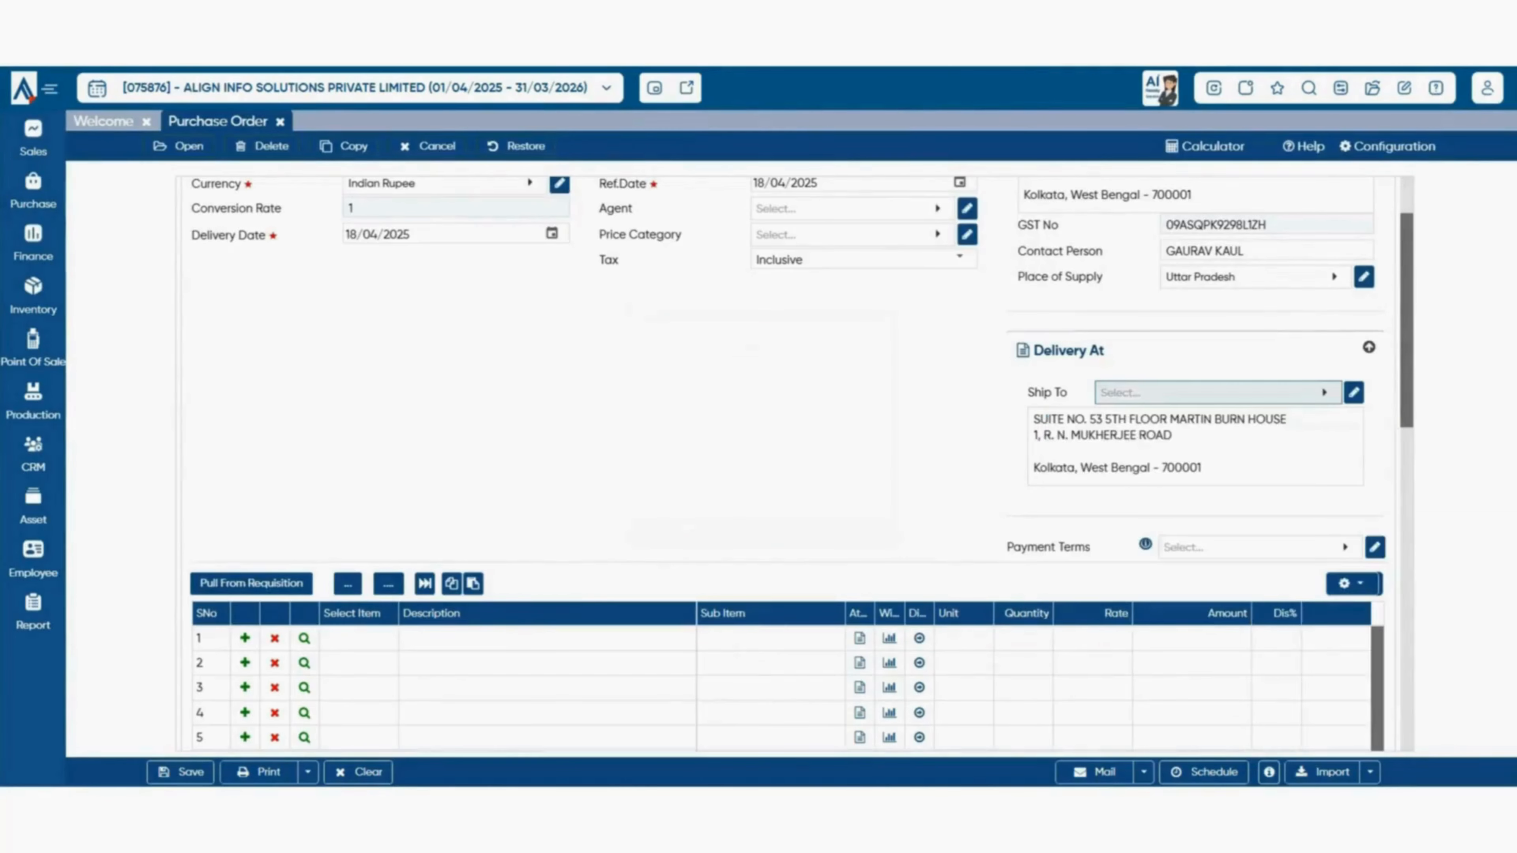
click(1369, 347)
scroll(1369, 347, up, 2)
click(1368, 210)
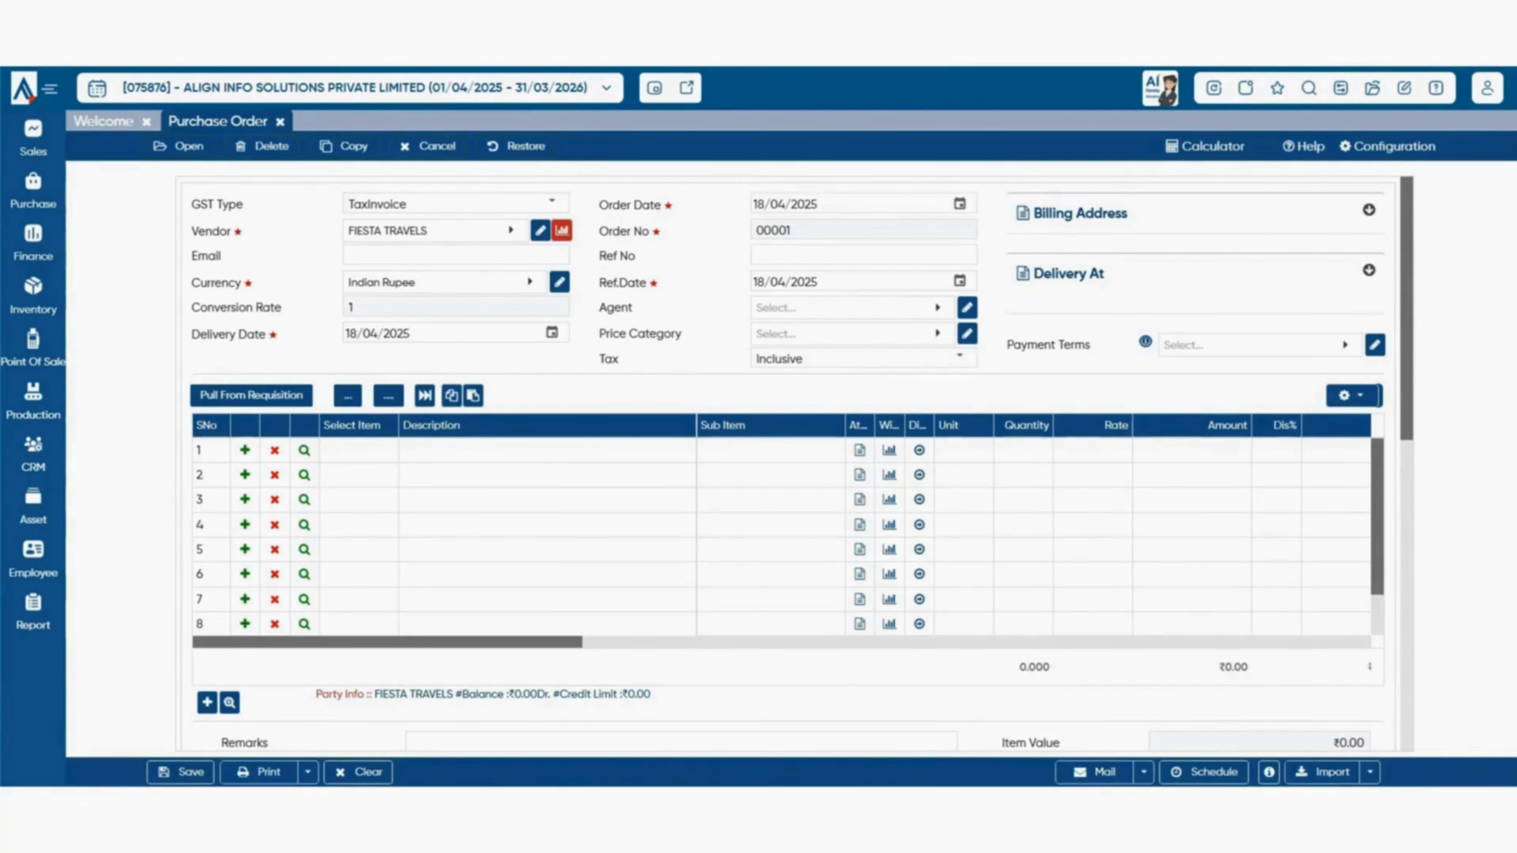
- Pull the AlignBooks Additional User and Aditional Location requisition lines into the order
click(251, 395)
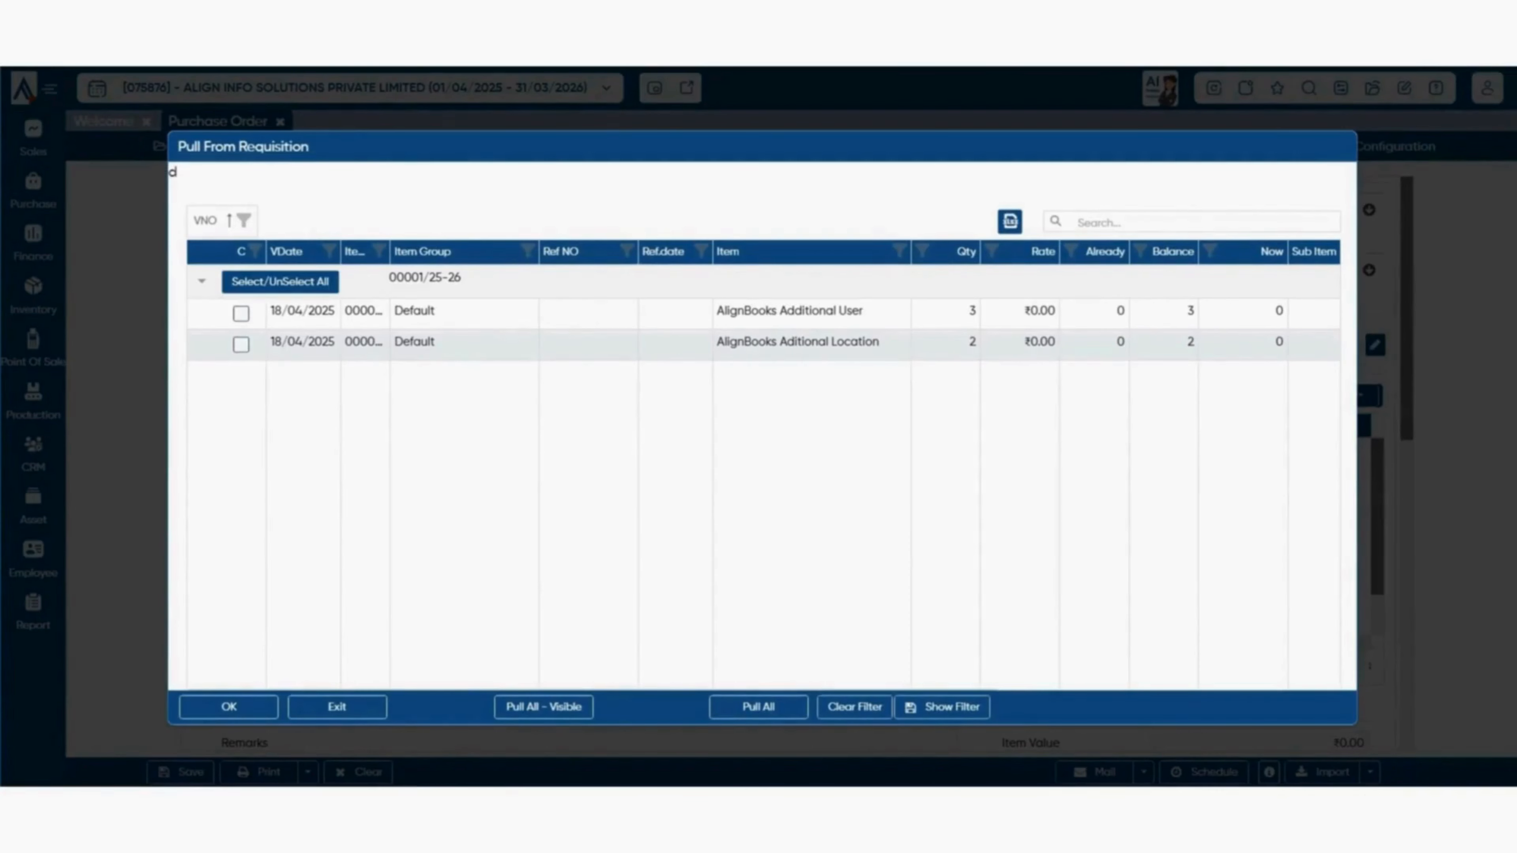
click(240, 313)
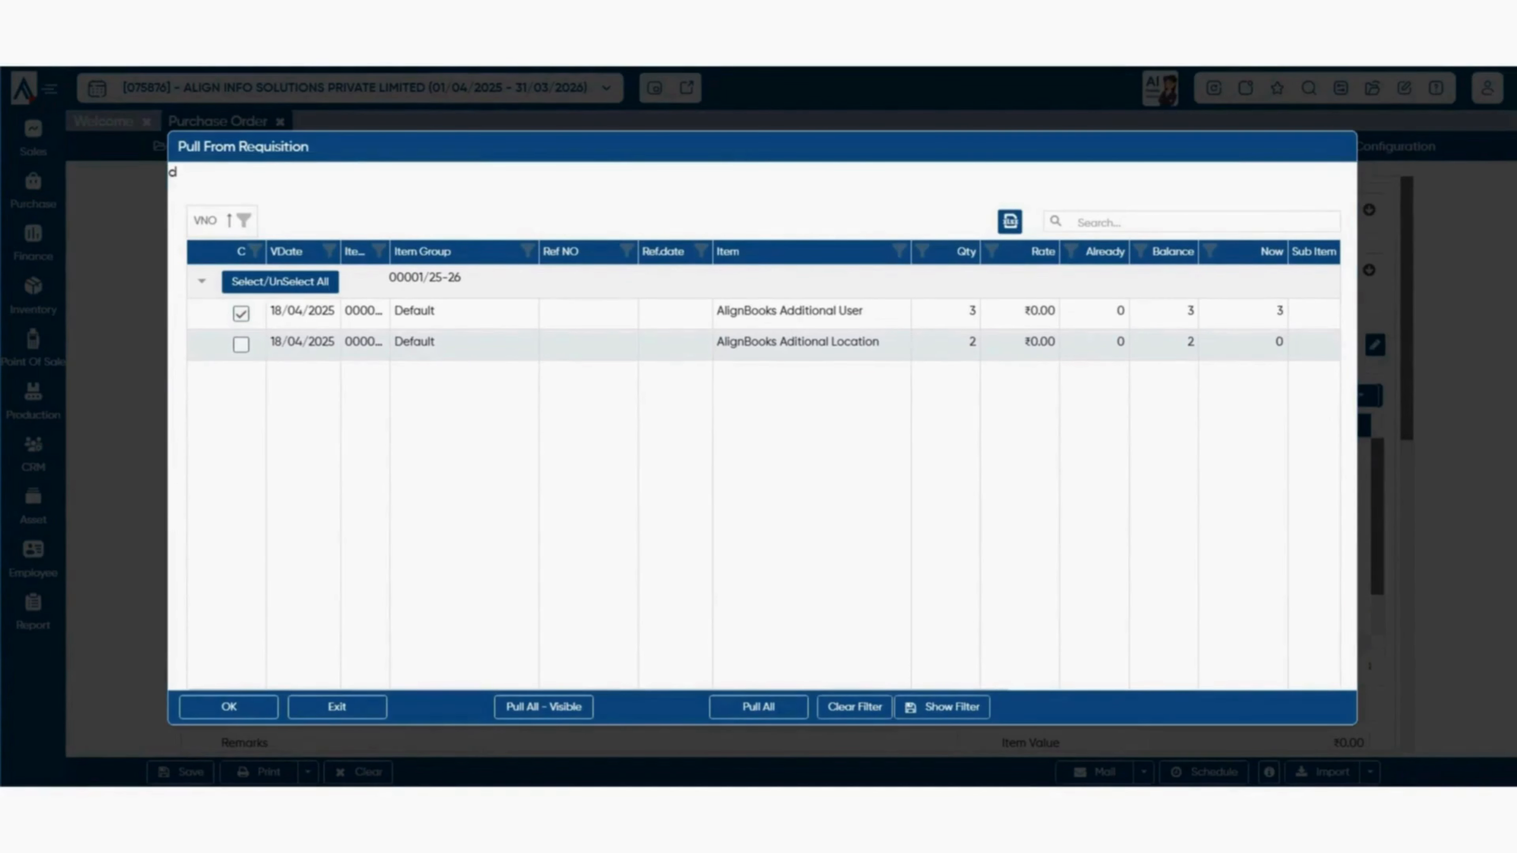
click(241, 345)
click(229, 708)
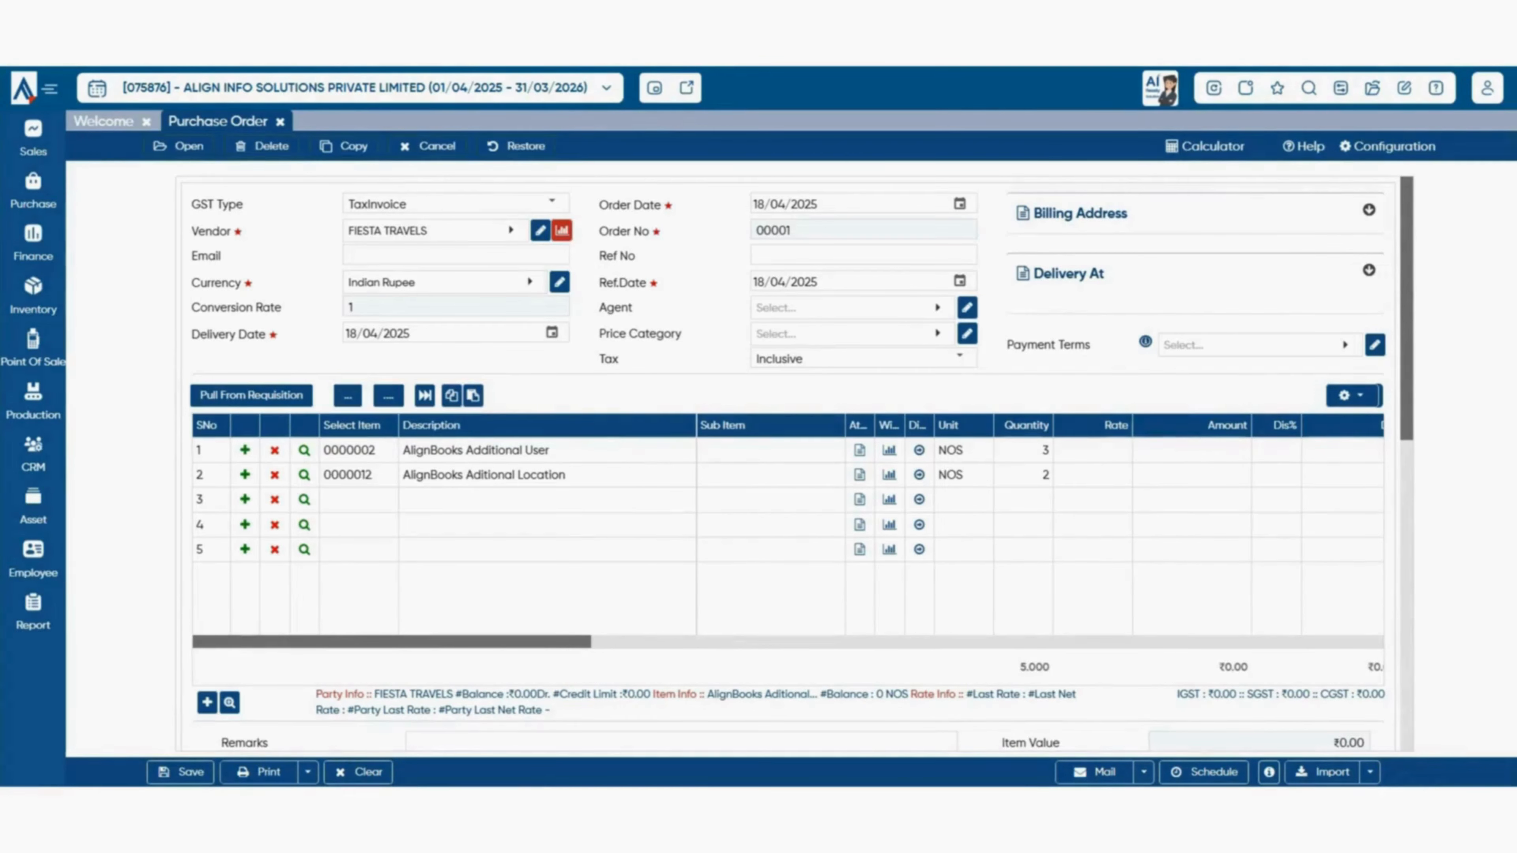
- Check the item grid layout options and scroll across the item columns
click(1351, 395)
scroll(1039, 526, right, 8)
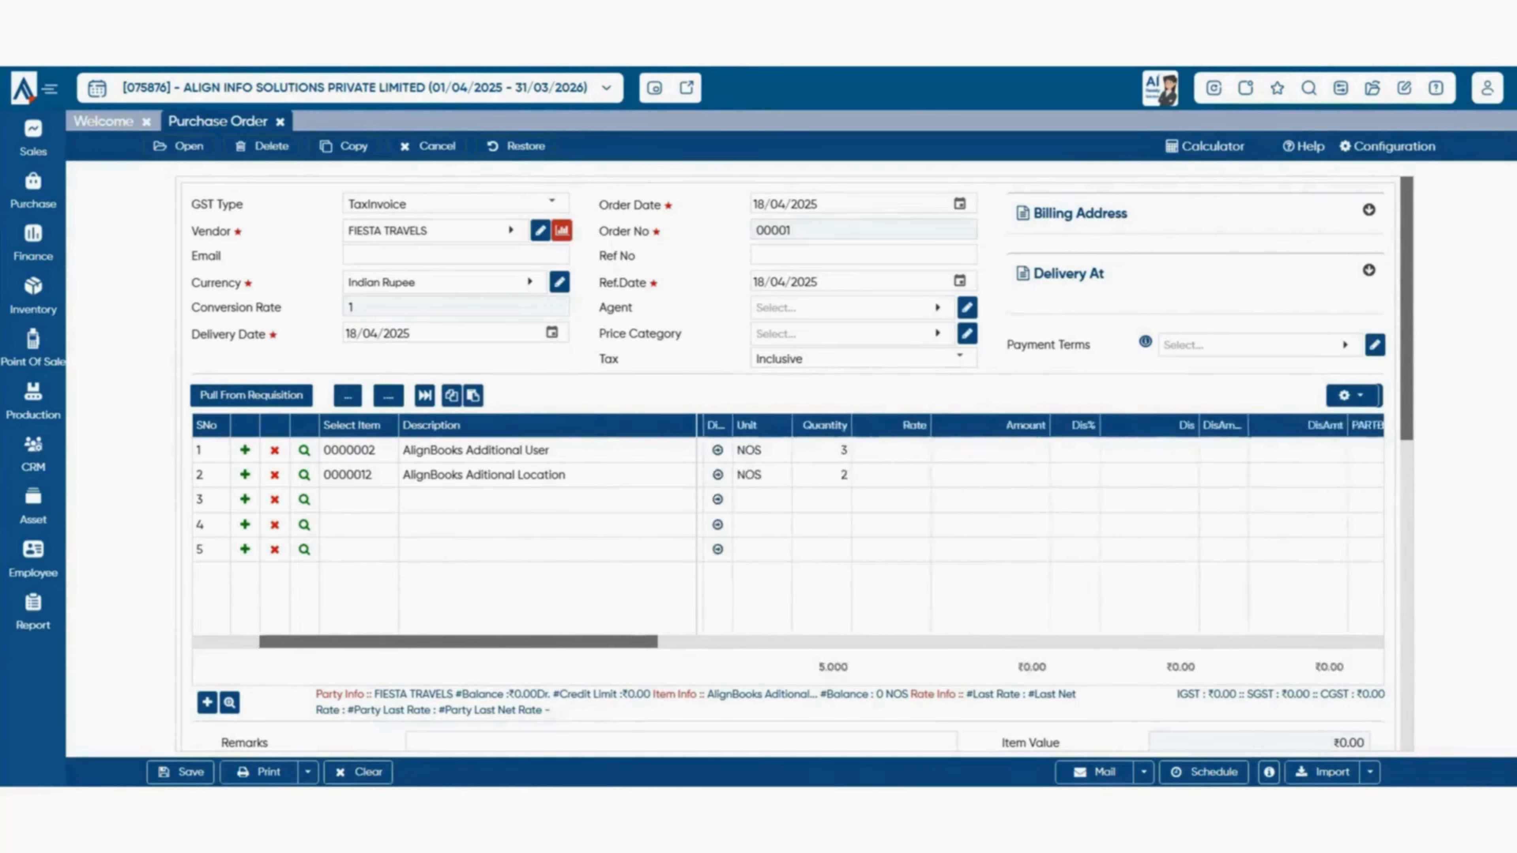
scroll(933, 526, right, 8)
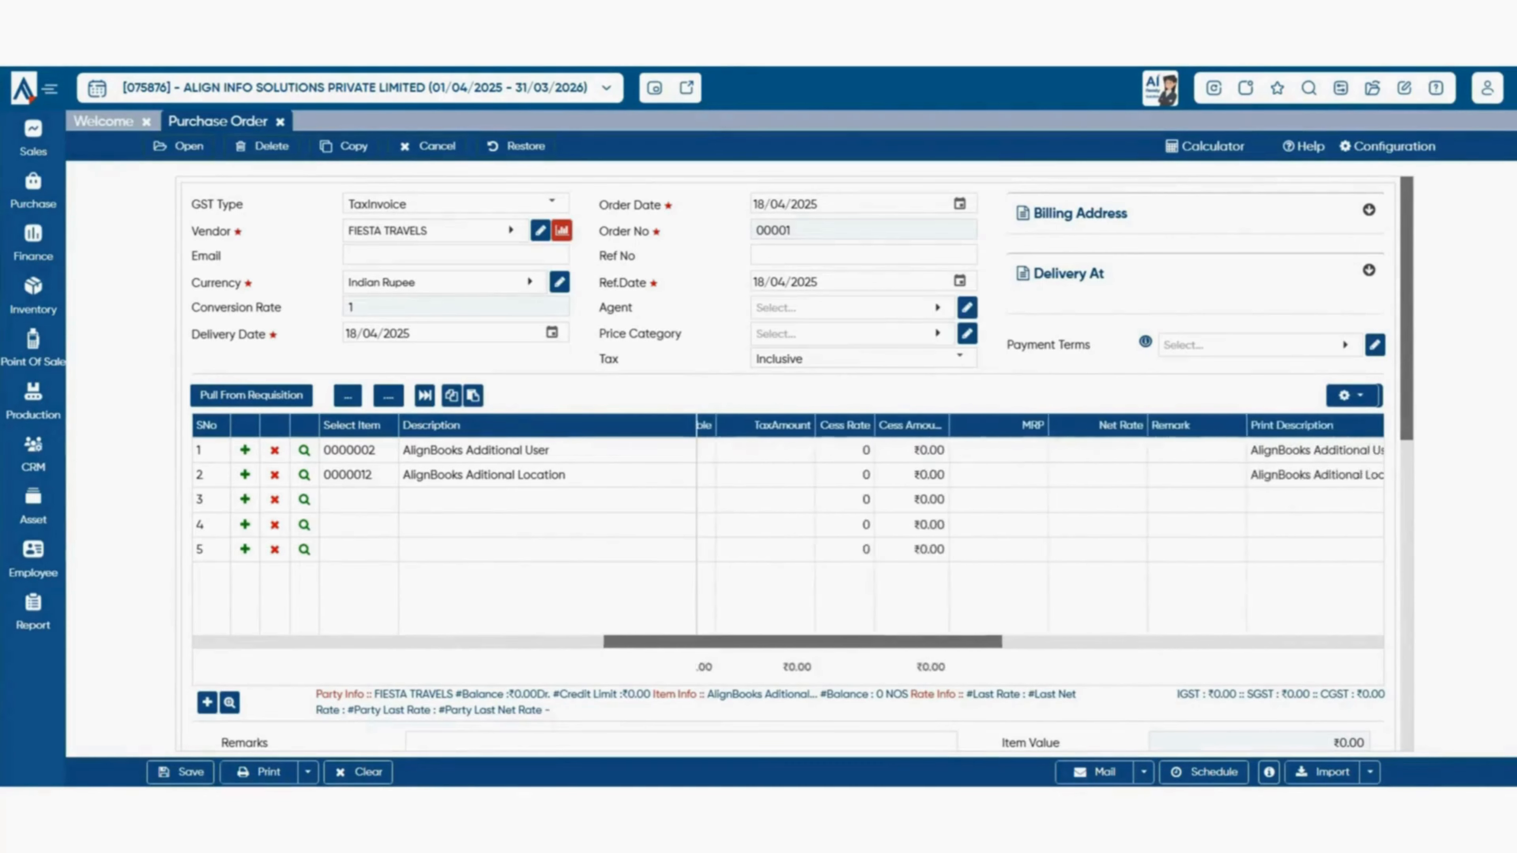
scroll(934, 526, right, 8)
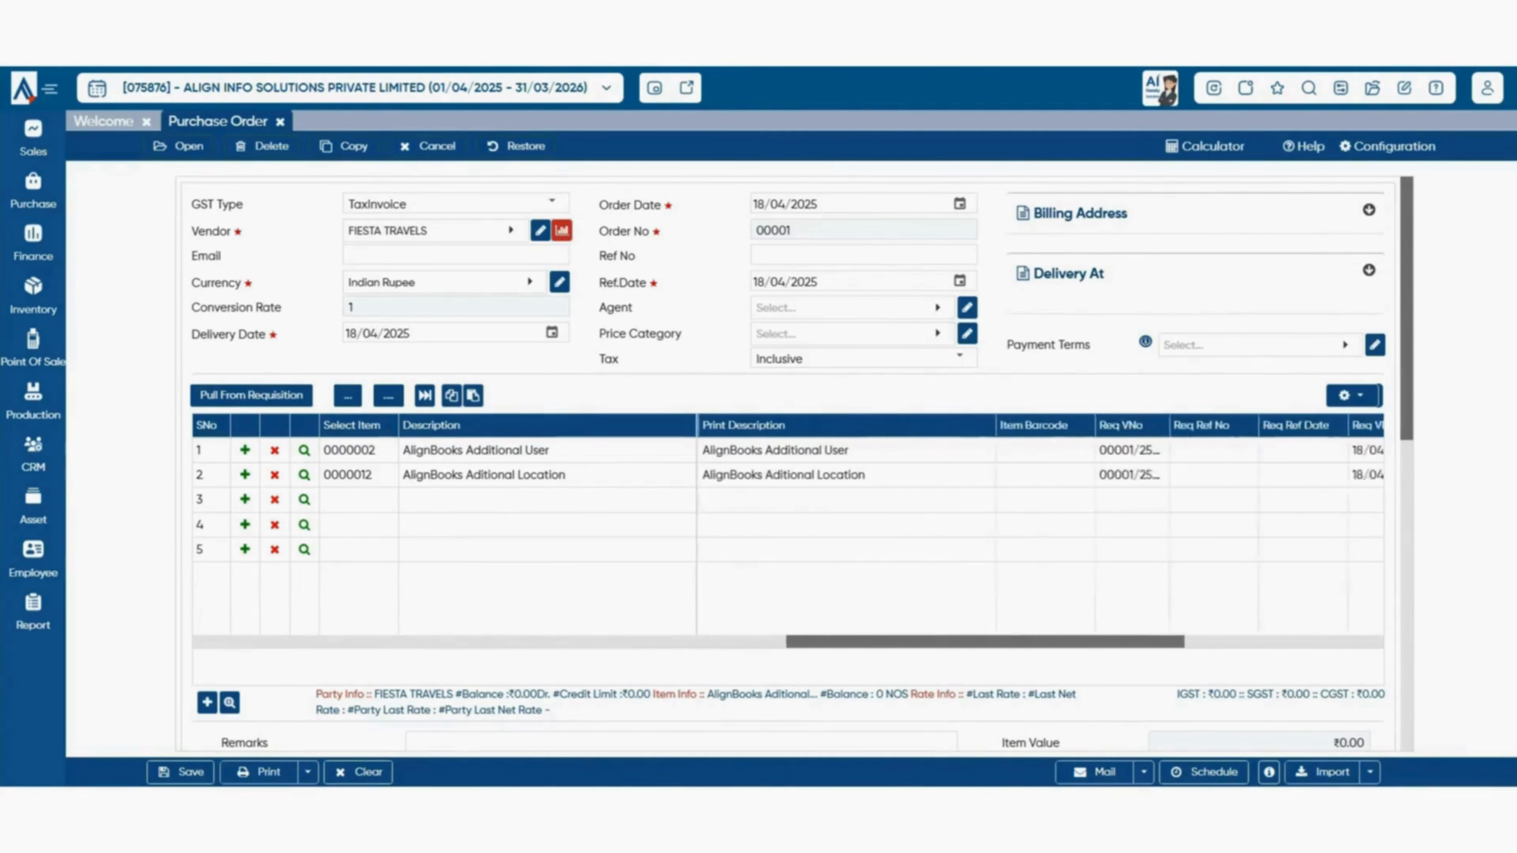
scroll(934, 526, right, 8)
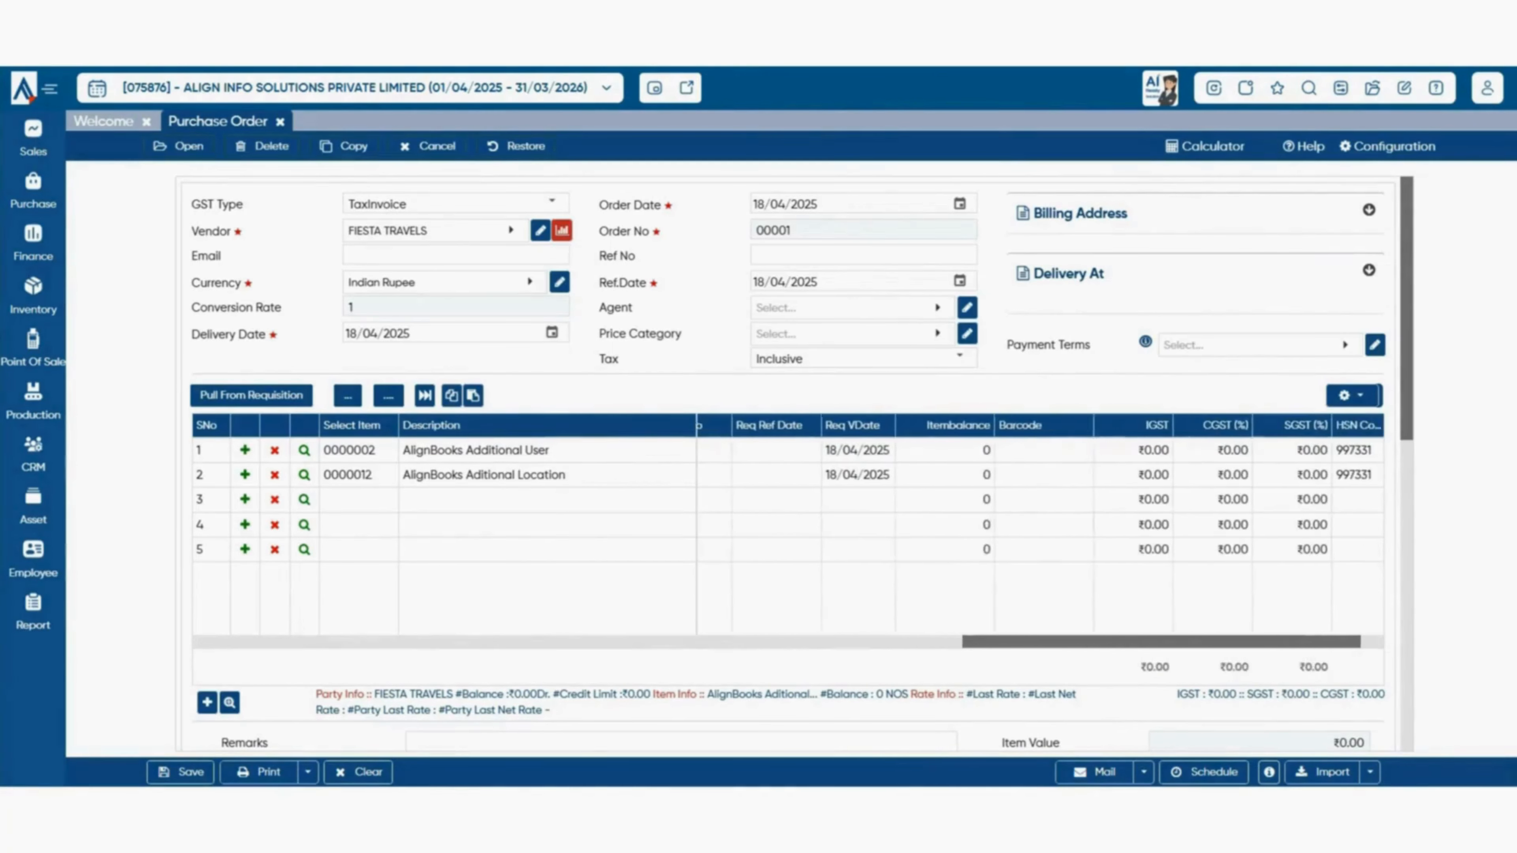
scroll(934, 526, right, 1)
scroll(933, 526, left, 10)
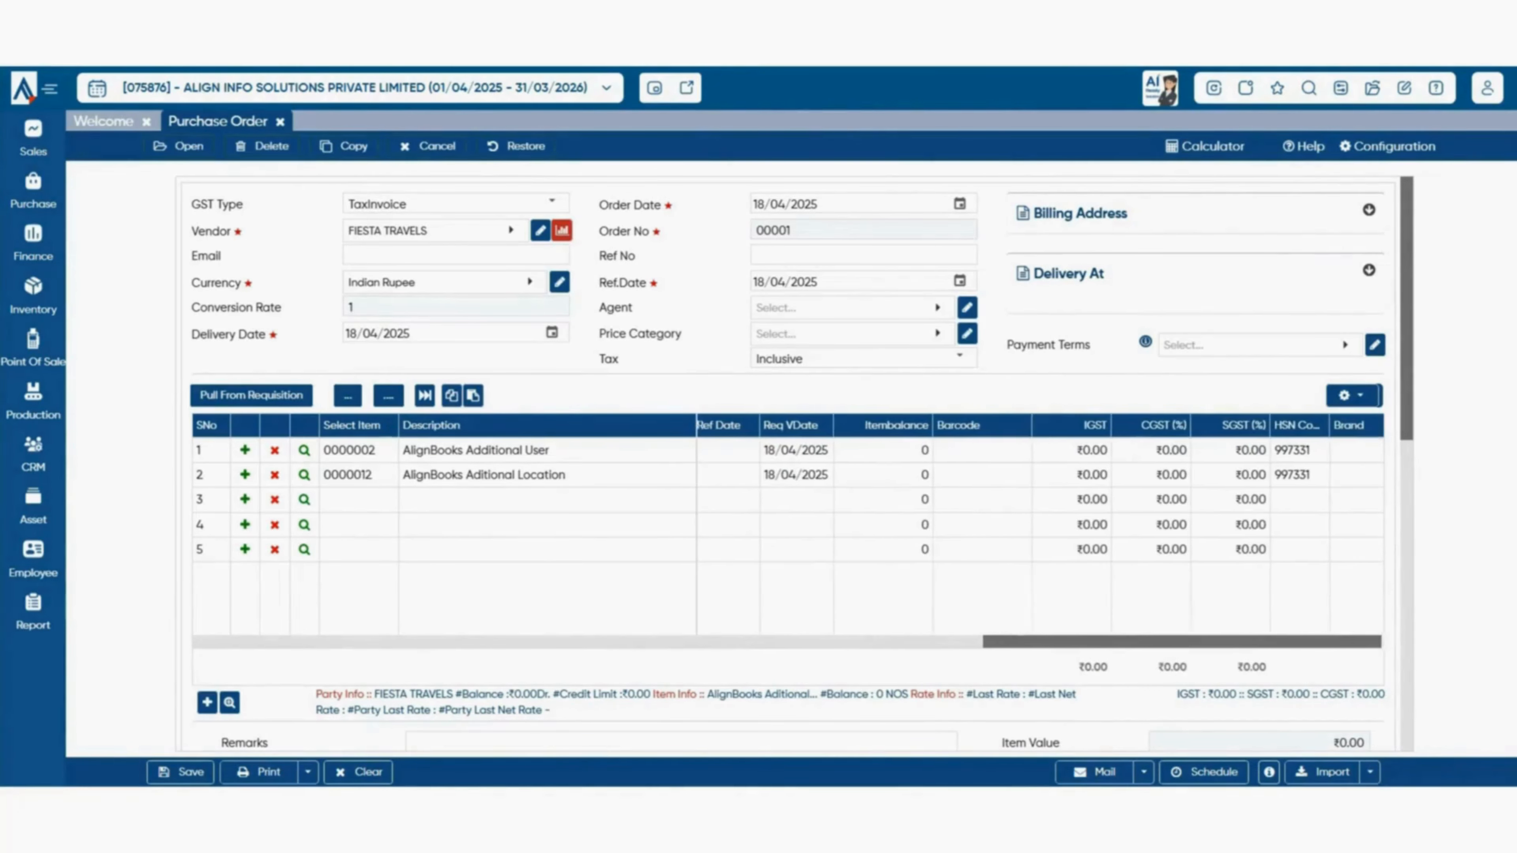
scroll(934, 526, left, 5)
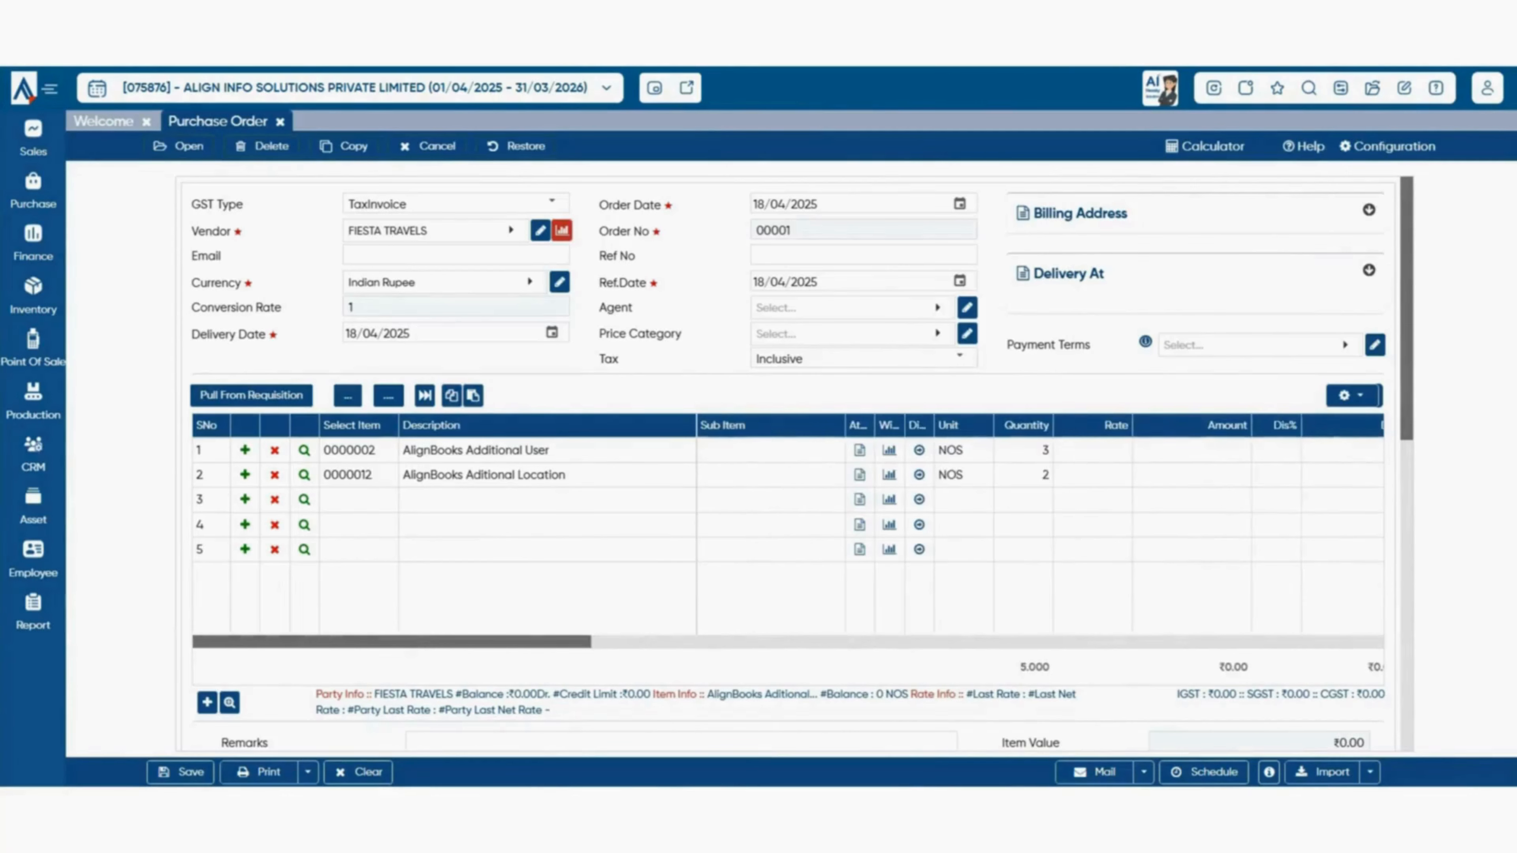
scroll(789, 467, down, 5)
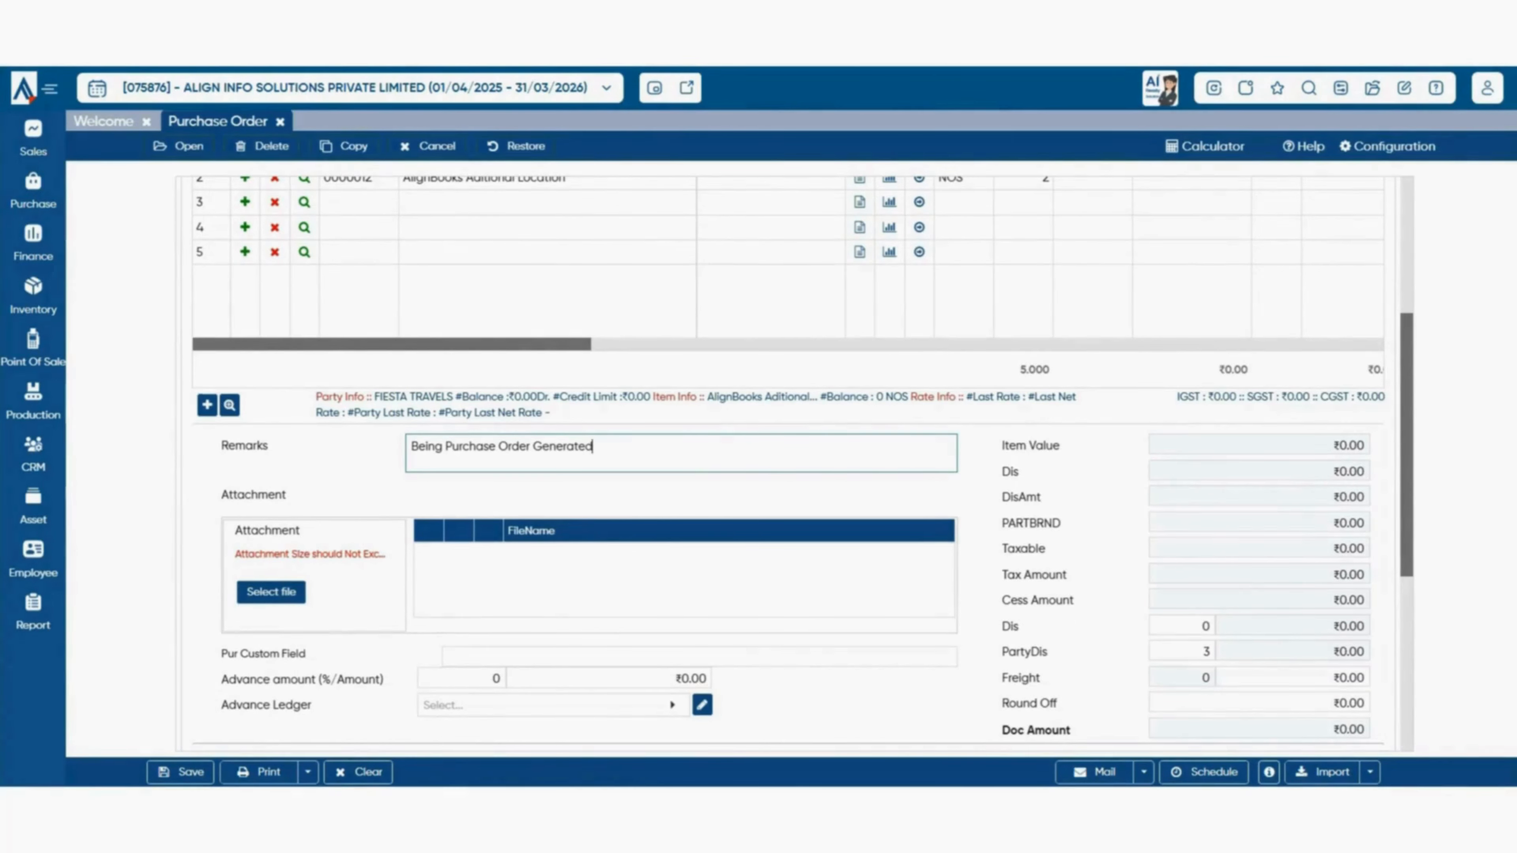
- Look at the Advance Ledger list and dismiss it without choosing a ledger
scroll(789, 466, up, 5)
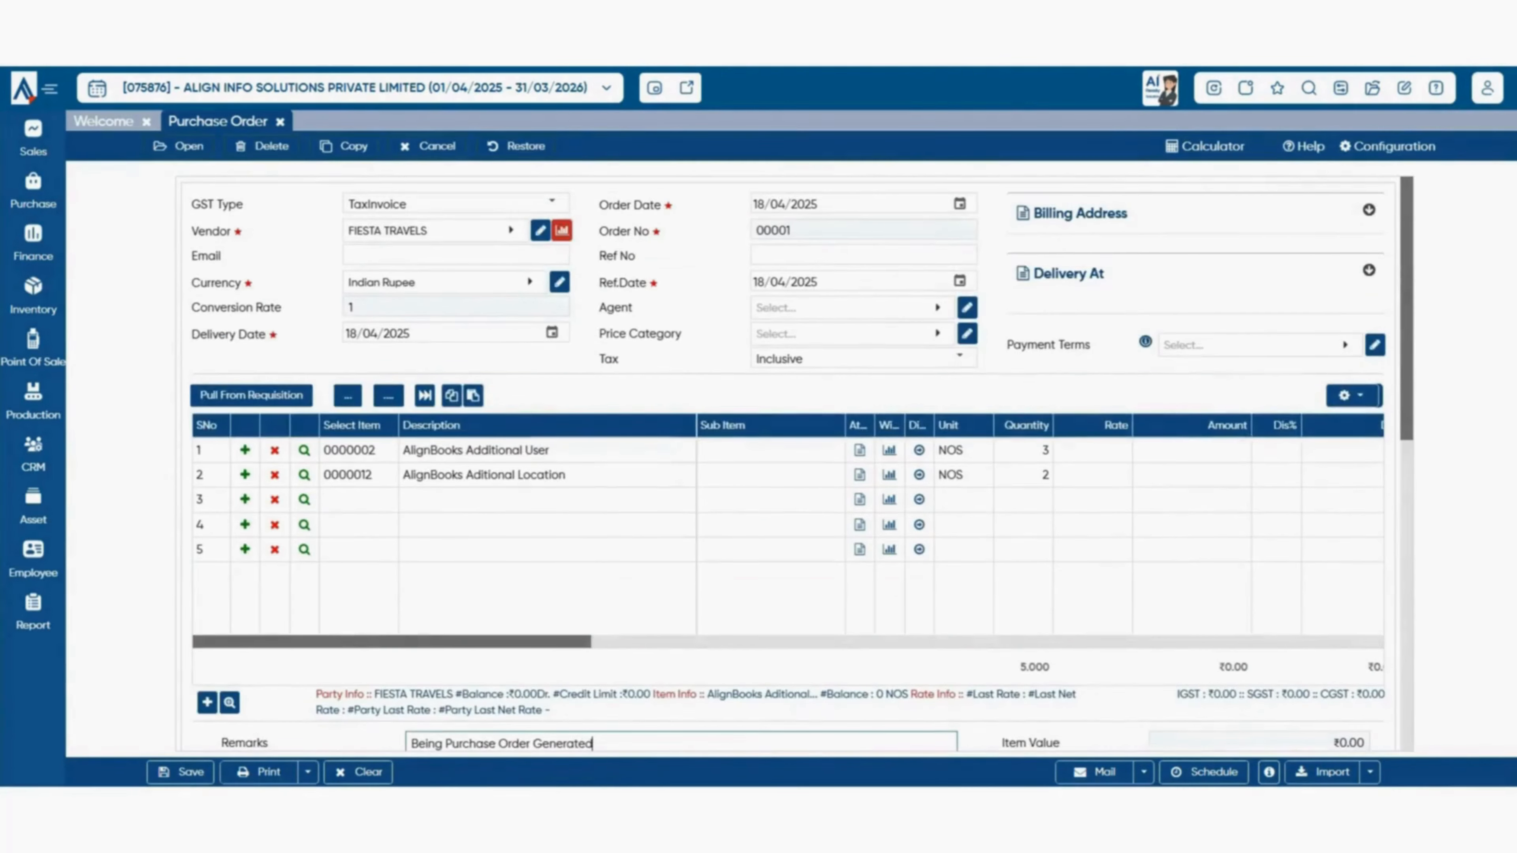
scroll(789, 466, down, 5)
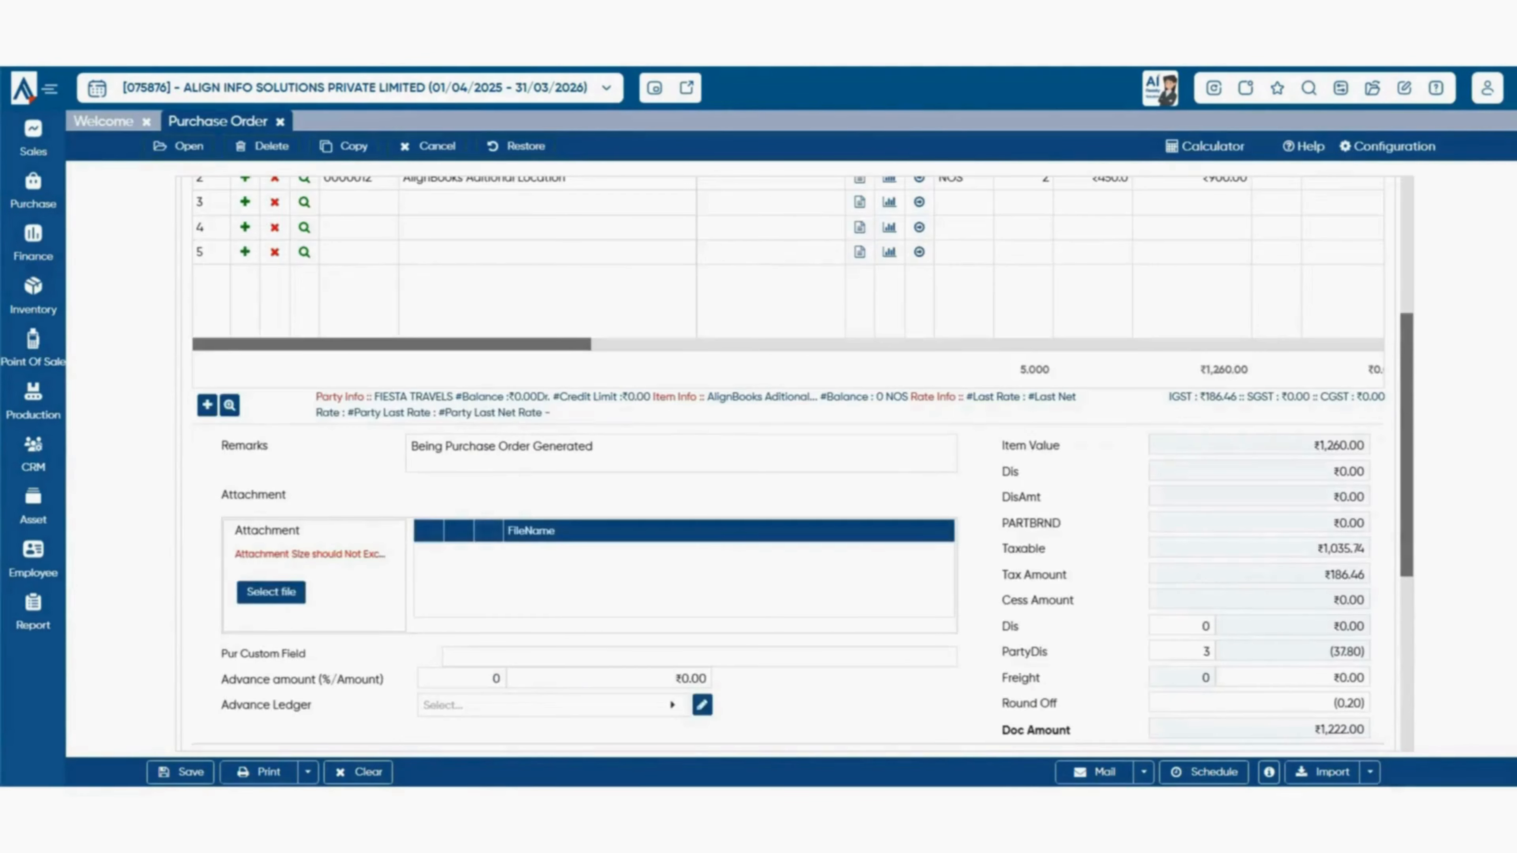
scroll(788, 466, down, 2)
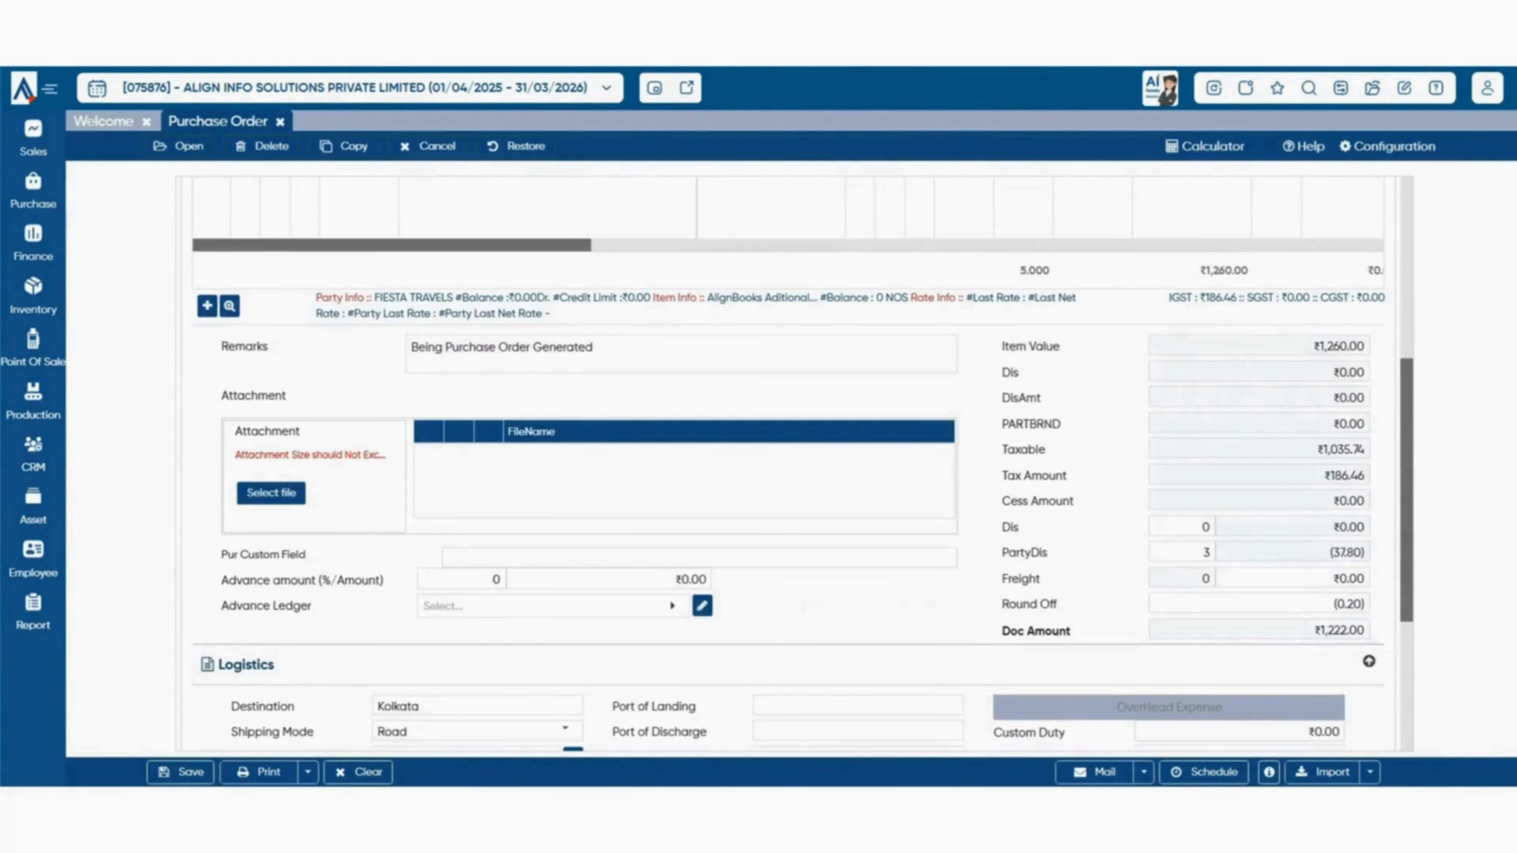
scroll(597, 506, down, 1)
click(554, 506)
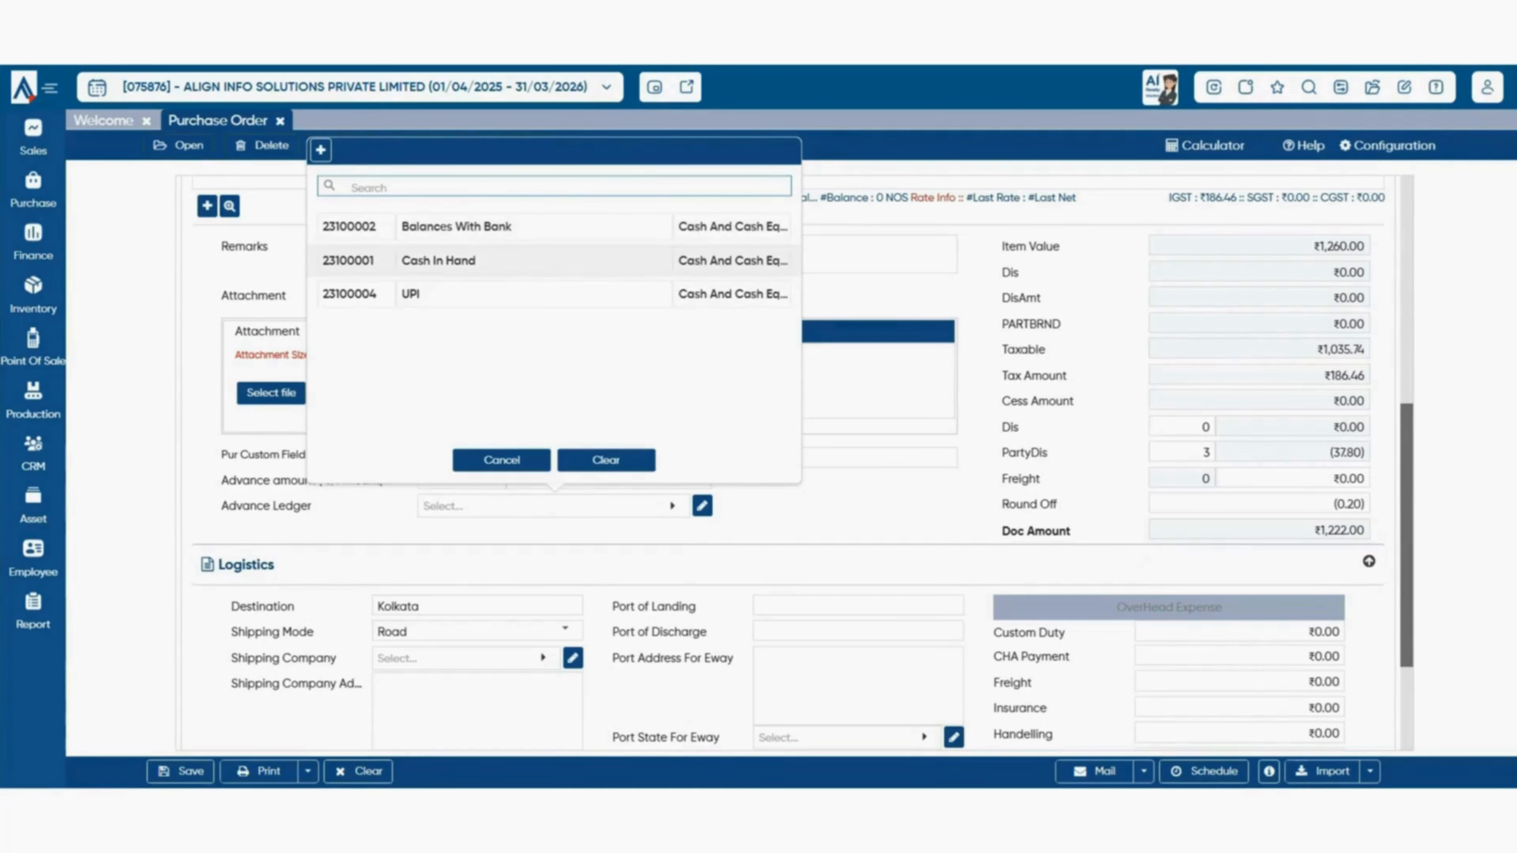
key(Escape)
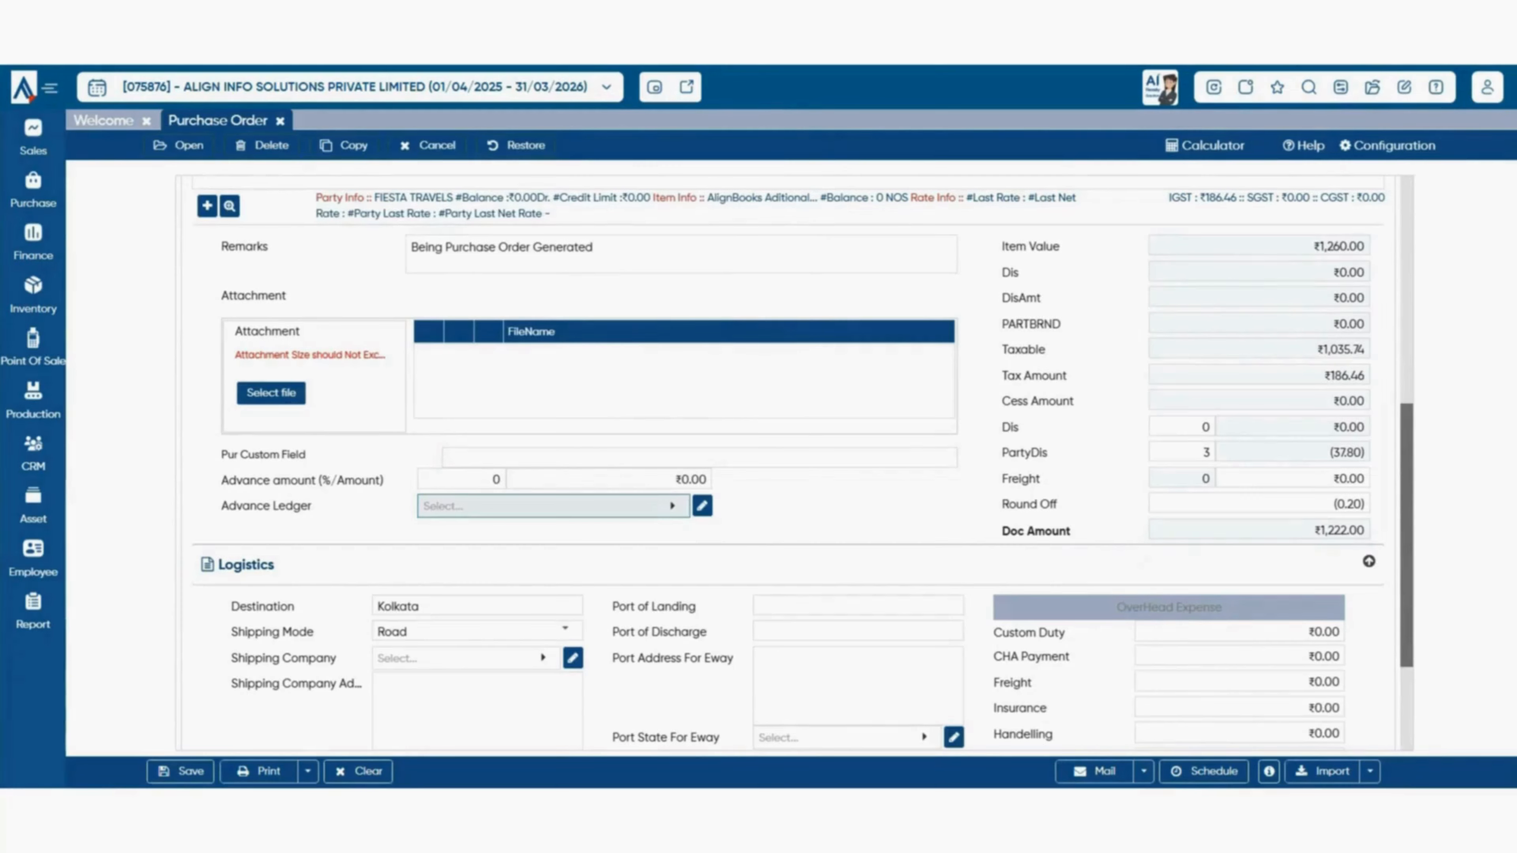
- Review the logistics overhead charges such as Insurance, and the Print and Import options
scroll(794, 460, down, 3)
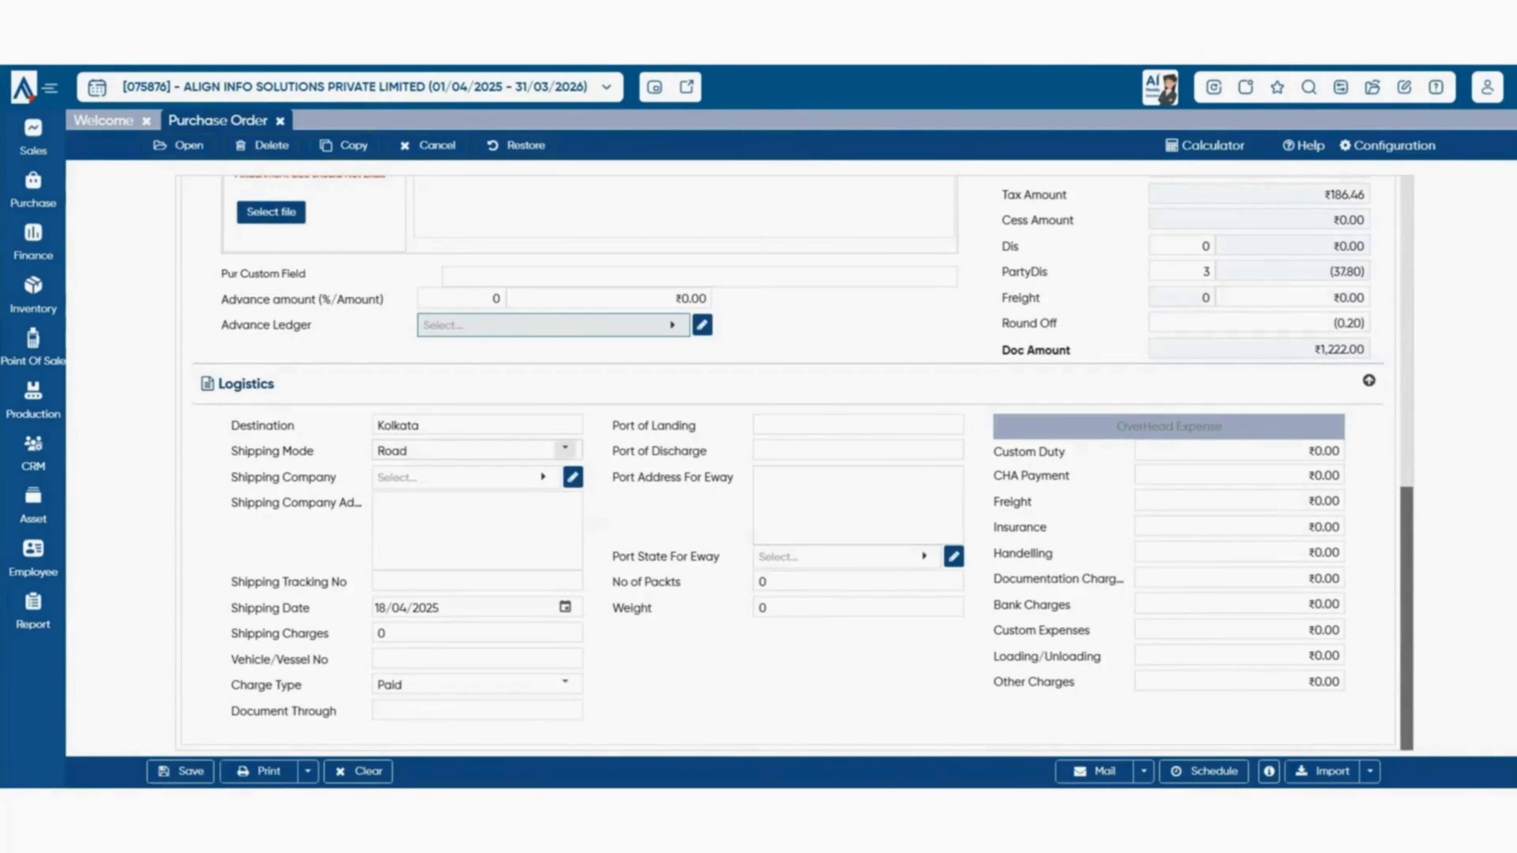
double_click(1020, 528)
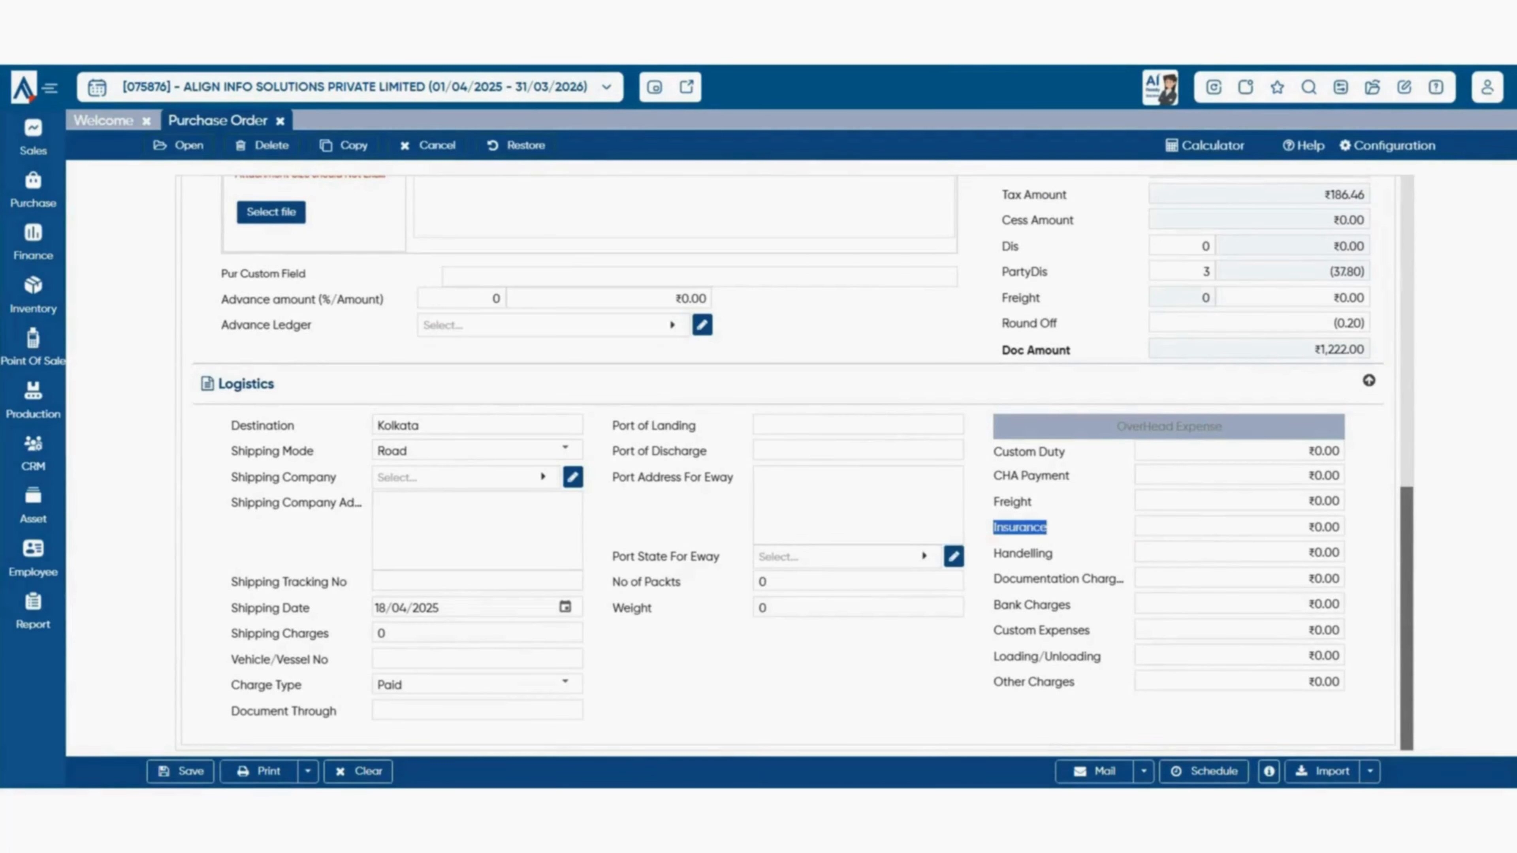
click(1020, 528)
click(308, 772)
click(1370, 771)
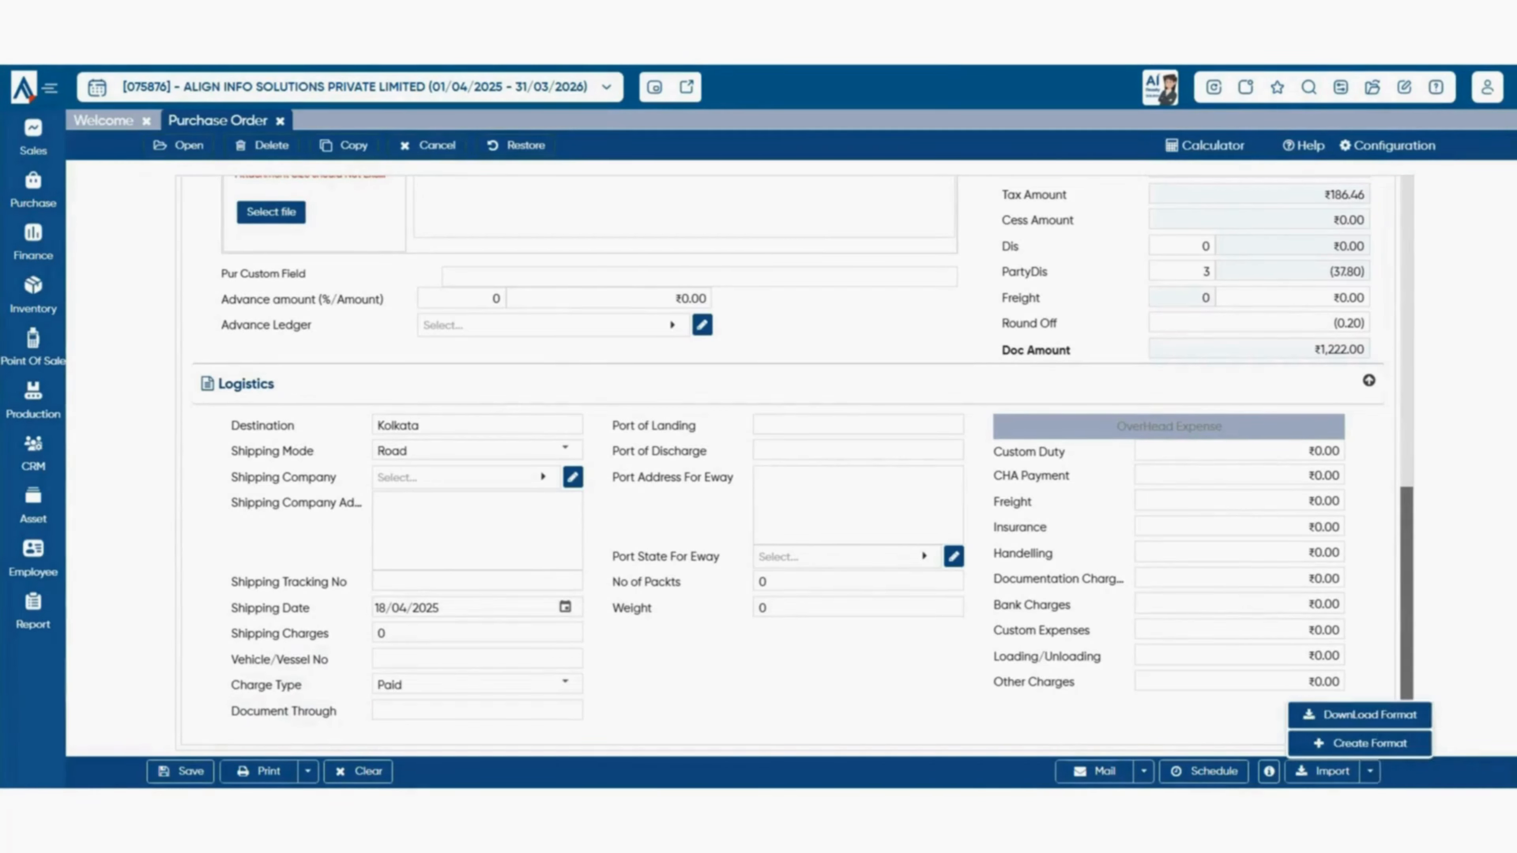
click(1369, 771)
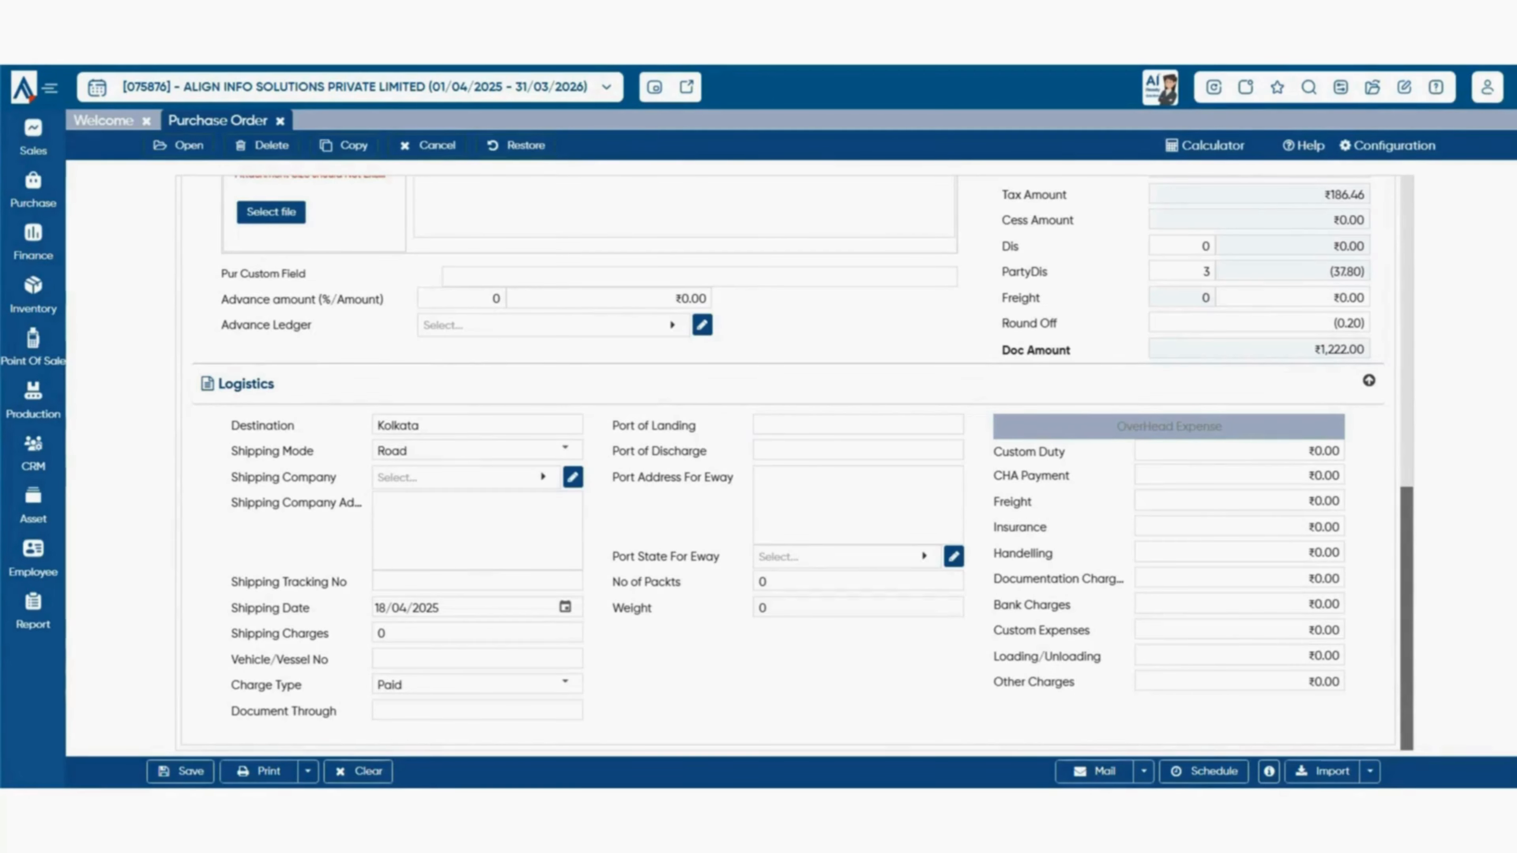
scroll(795, 461, up, 5)
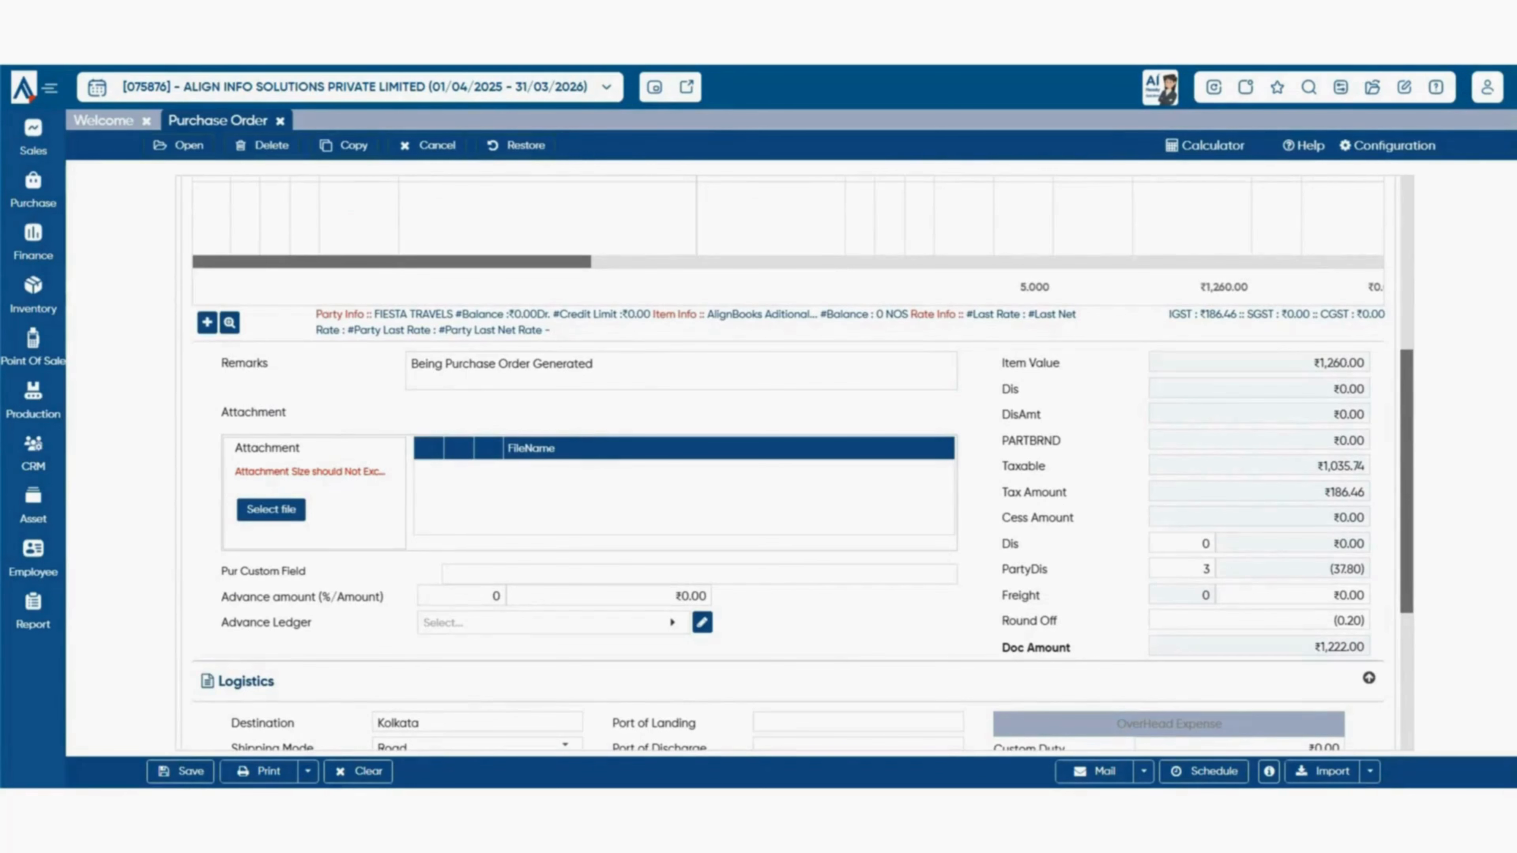
- Close the purchase order and start a Goods Receipt Note for SOFTPRIME, listing its pending orders
click(280, 121)
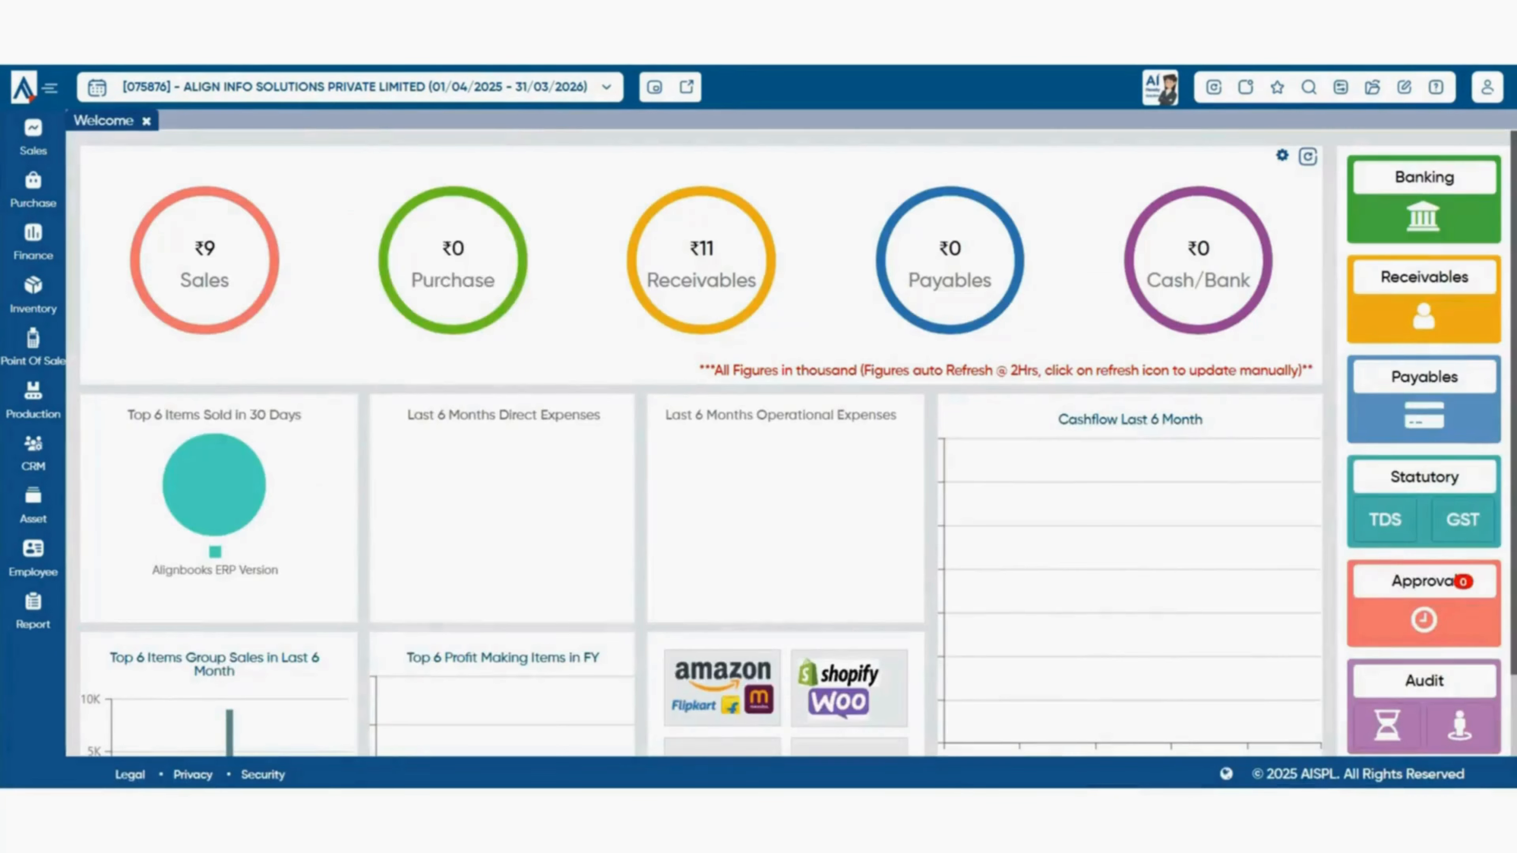
mouse_move(33, 190)
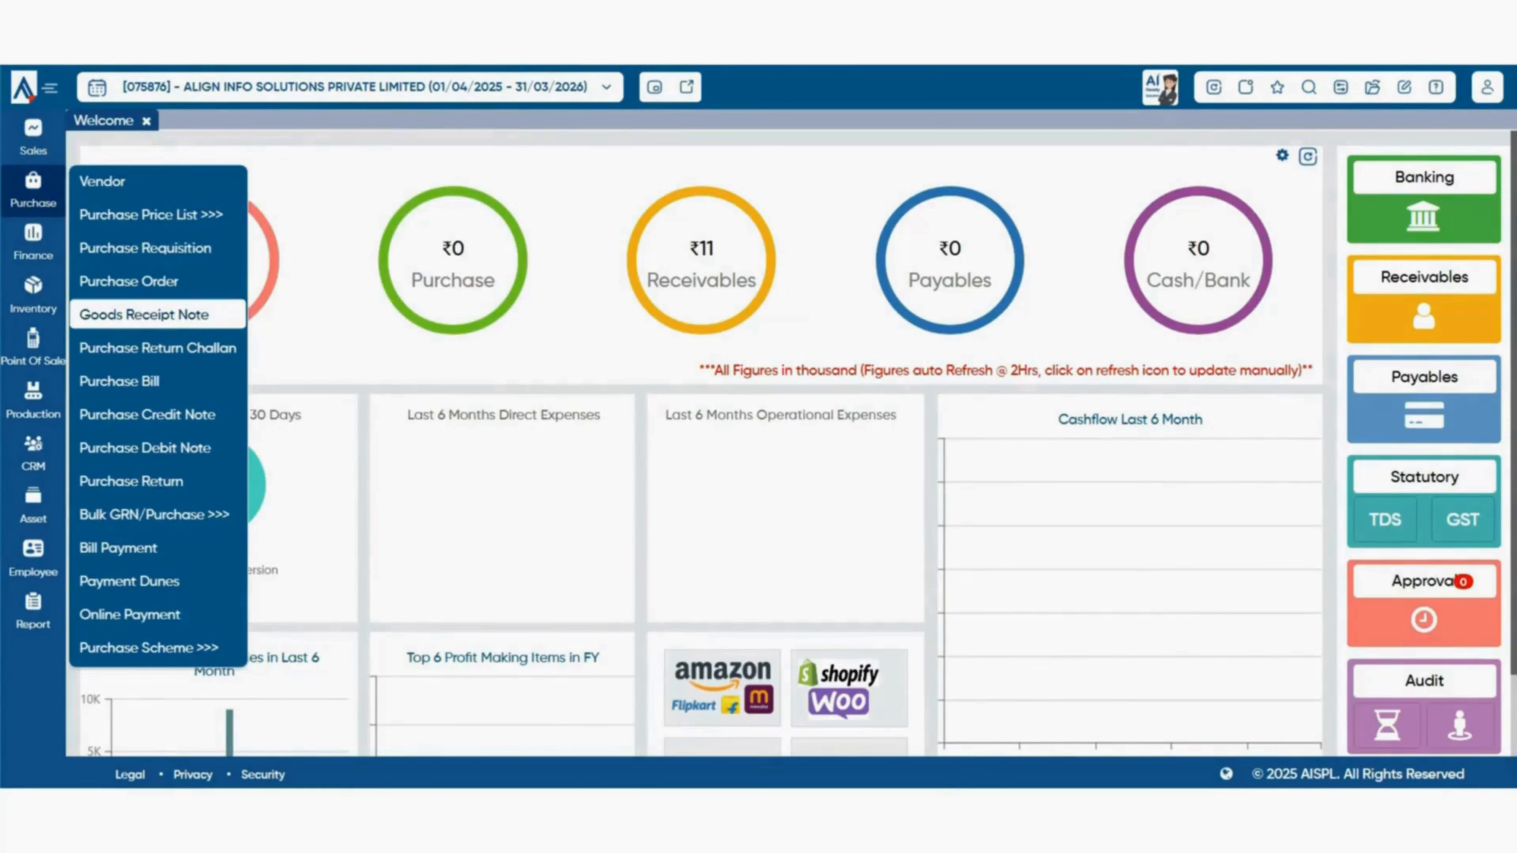
click(143, 314)
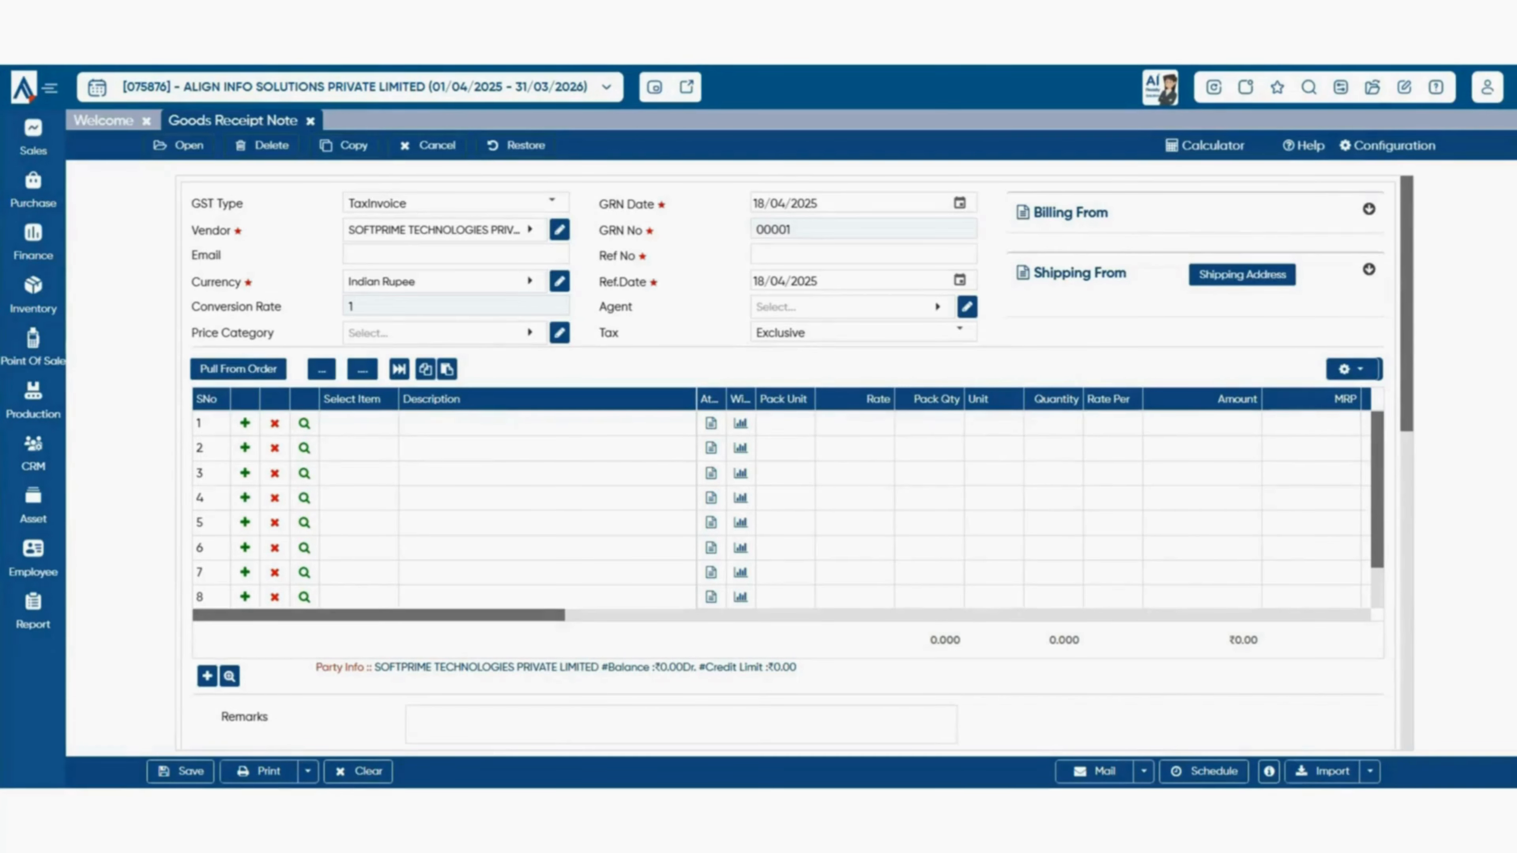
click(239, 369)
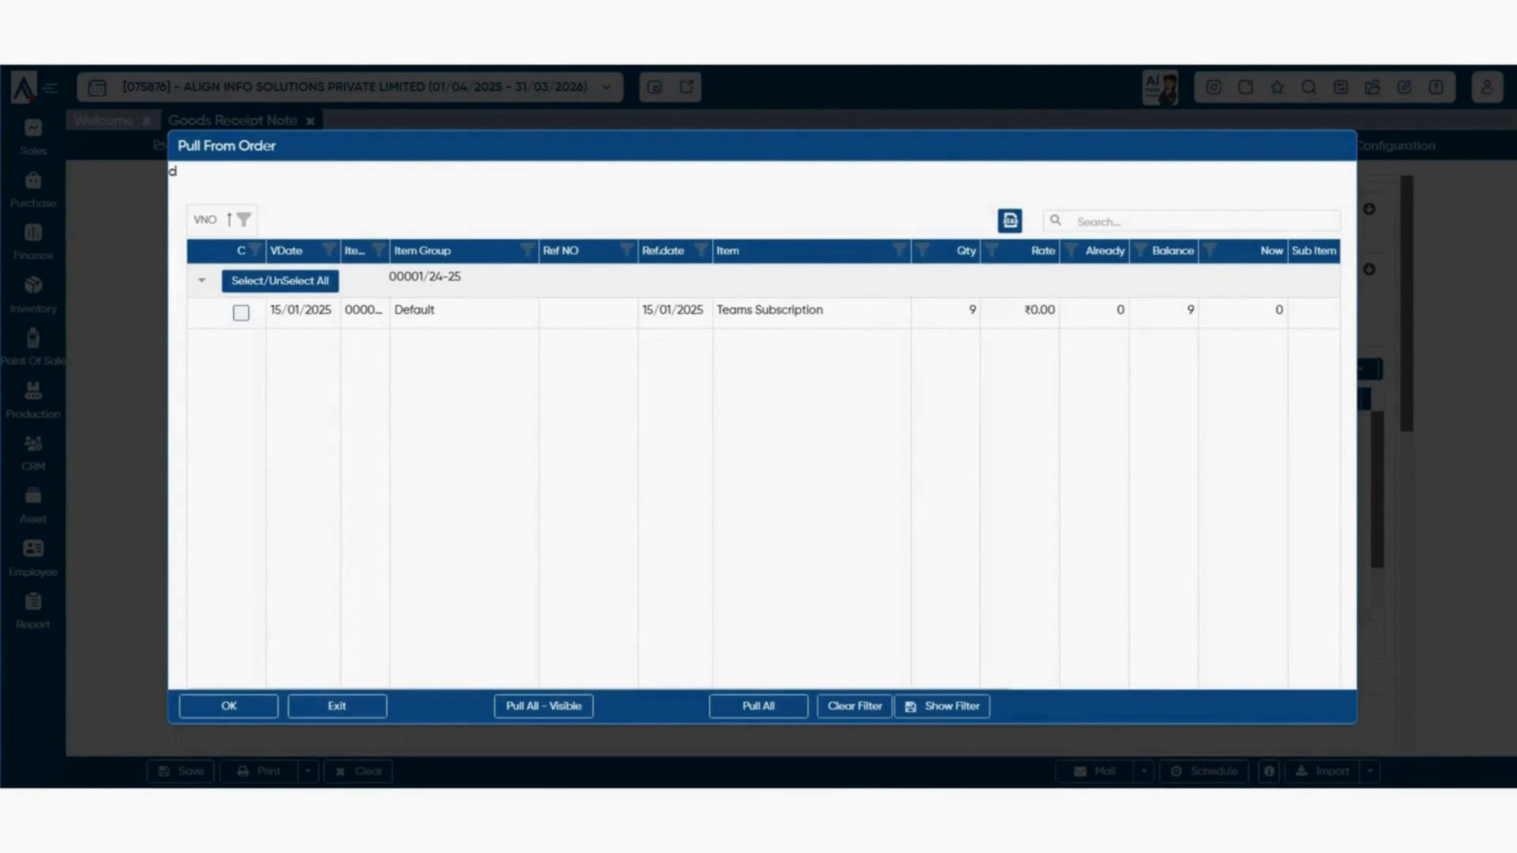
- Pull the Teams Subscription line, quantity 9, from order 00001/24-25 into the receipt
click(240, 313)
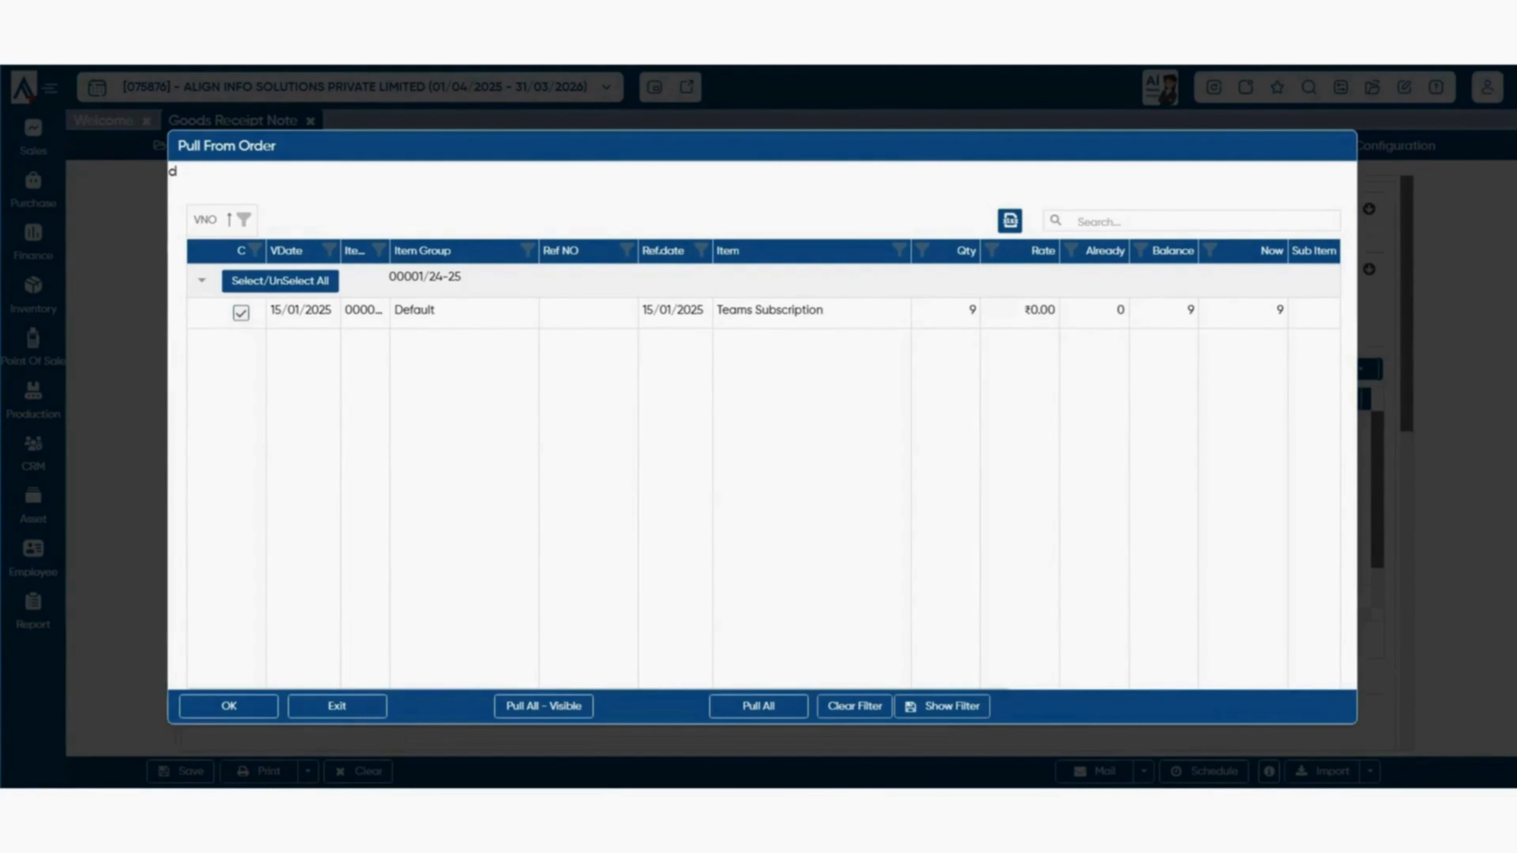
click(229, 707)
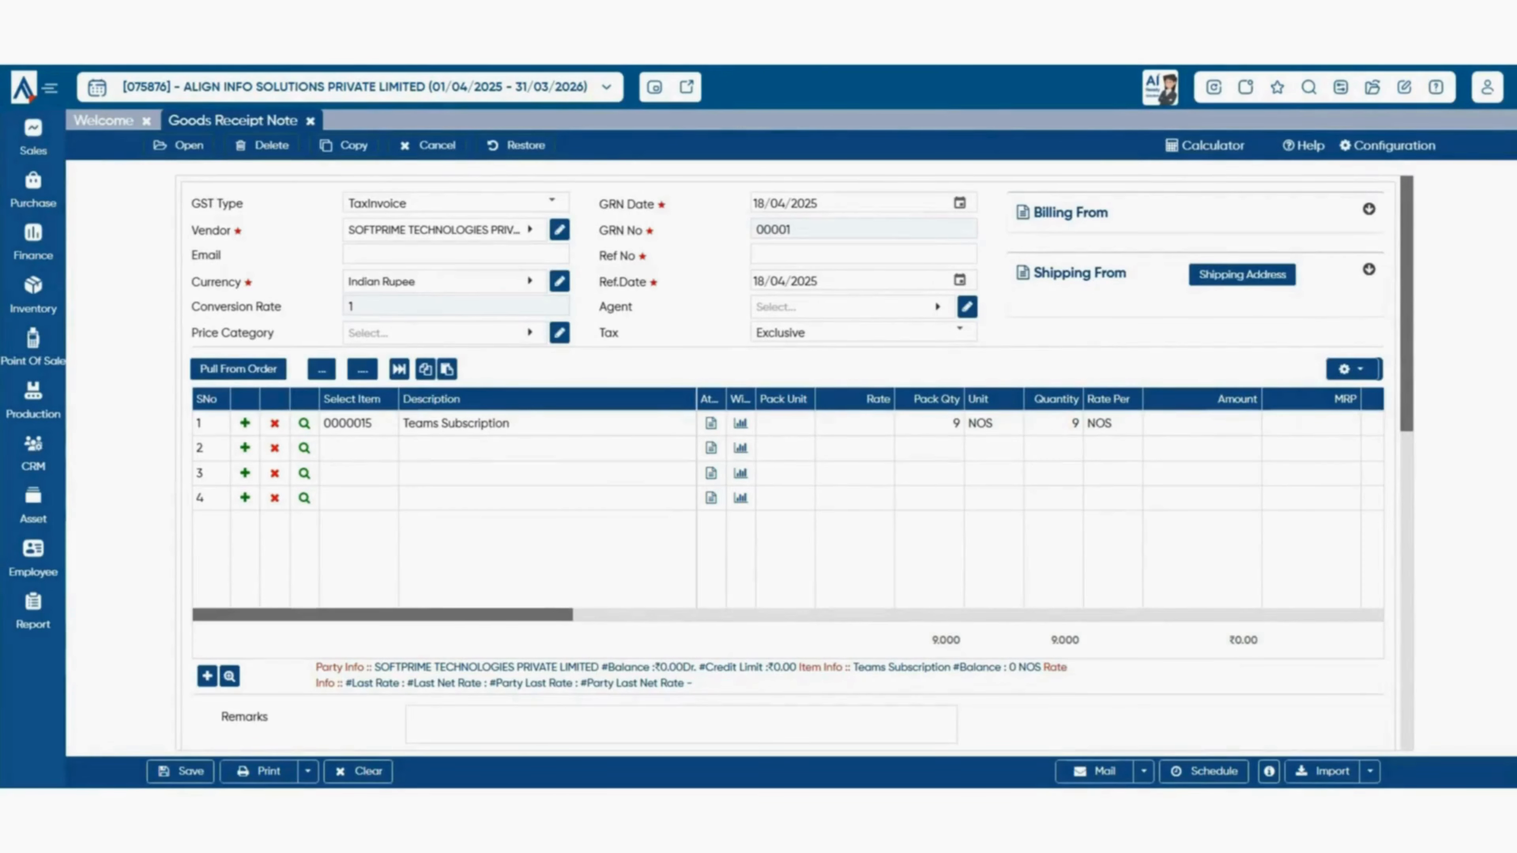
scroll(800, 463, down, 5)
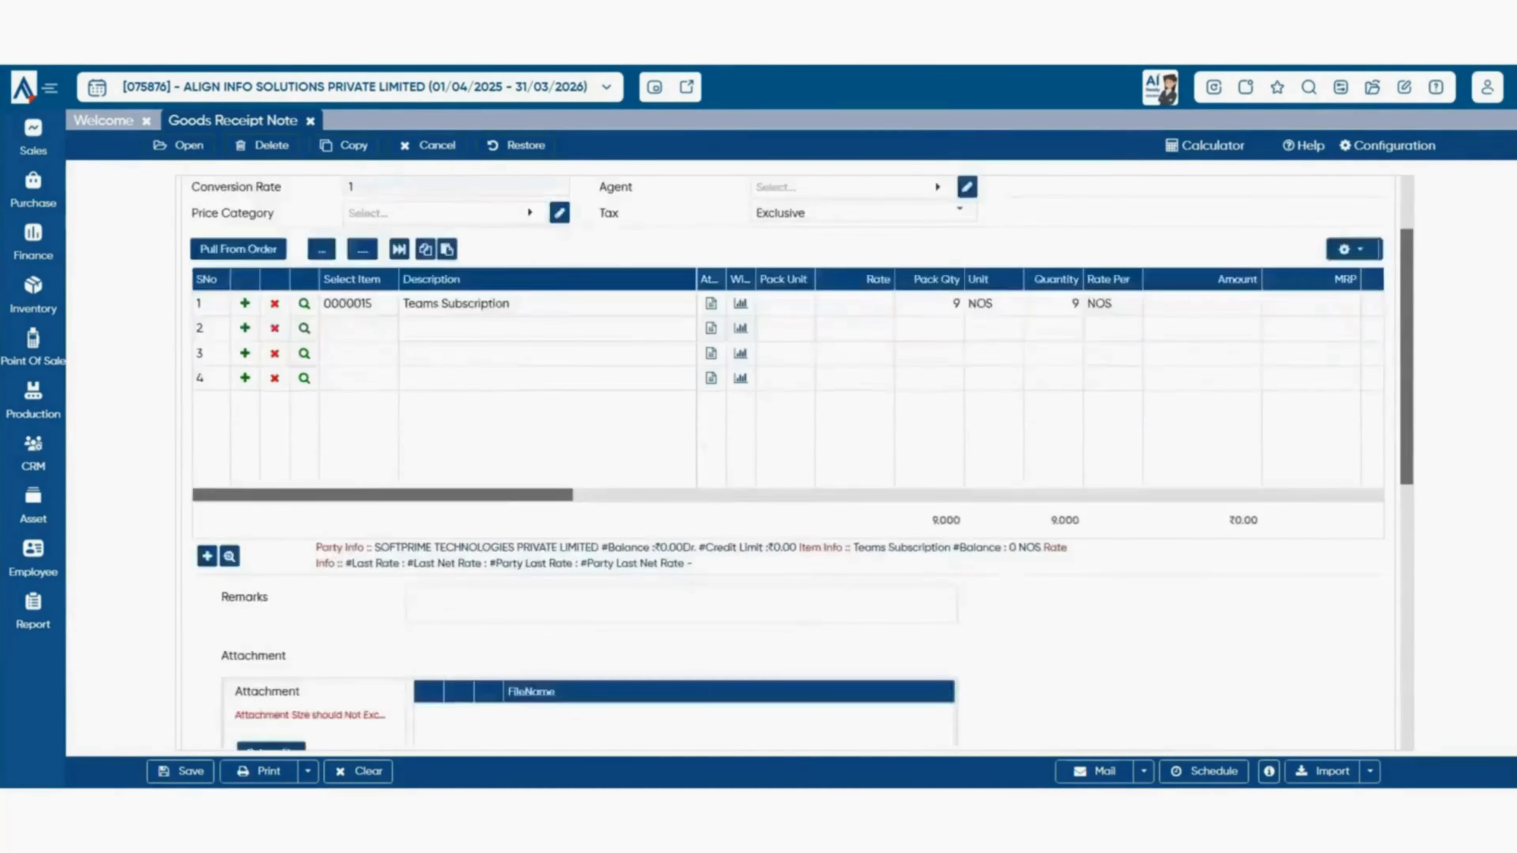
- Add the remark 'grn' and review the Logistics section
click(681, 426)
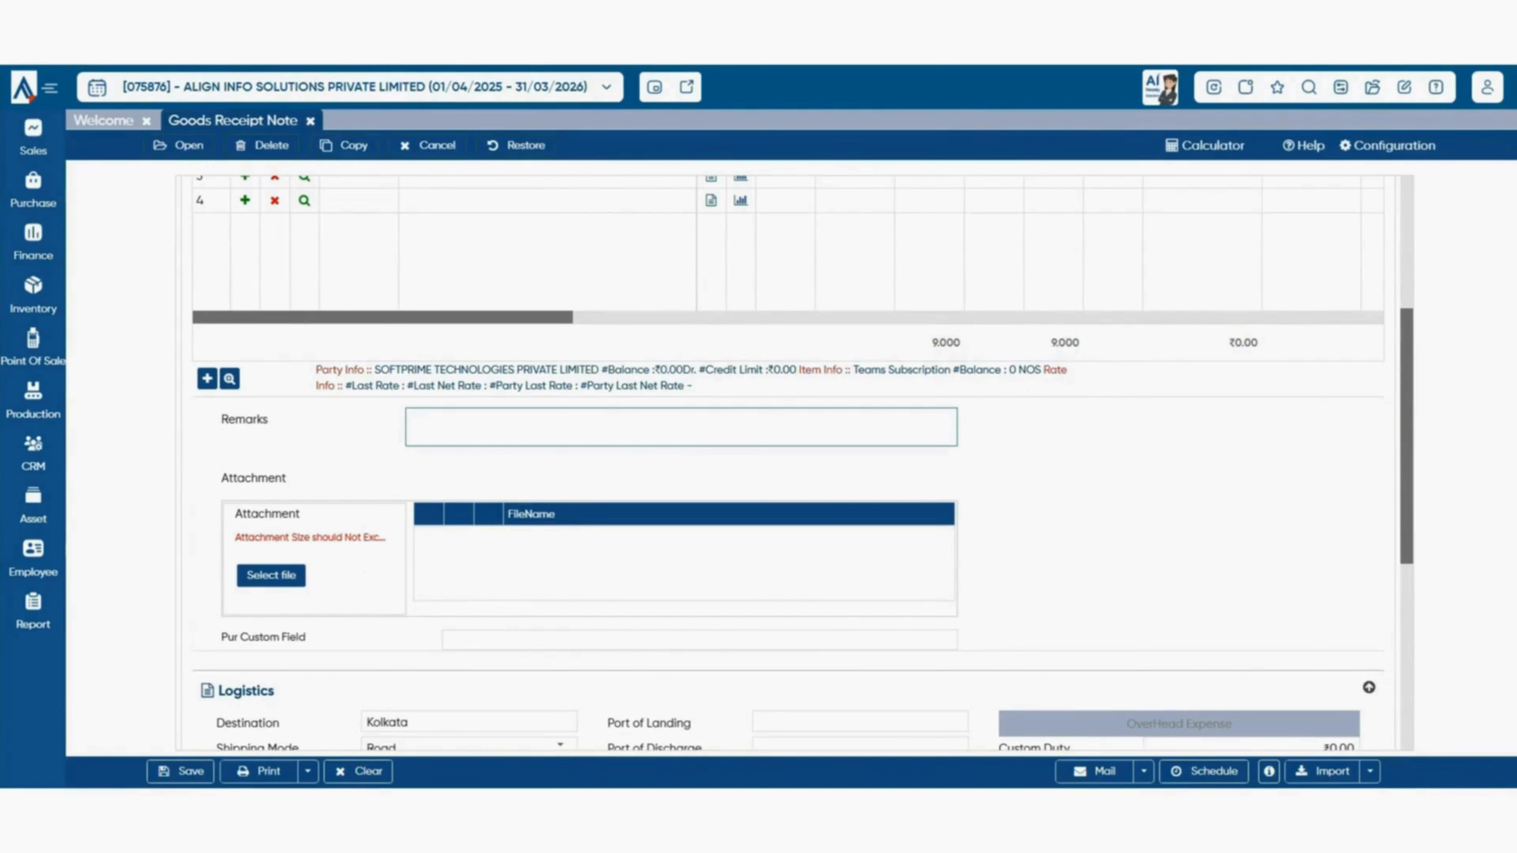
text(grn)
scroll(794, 466, down, 2)
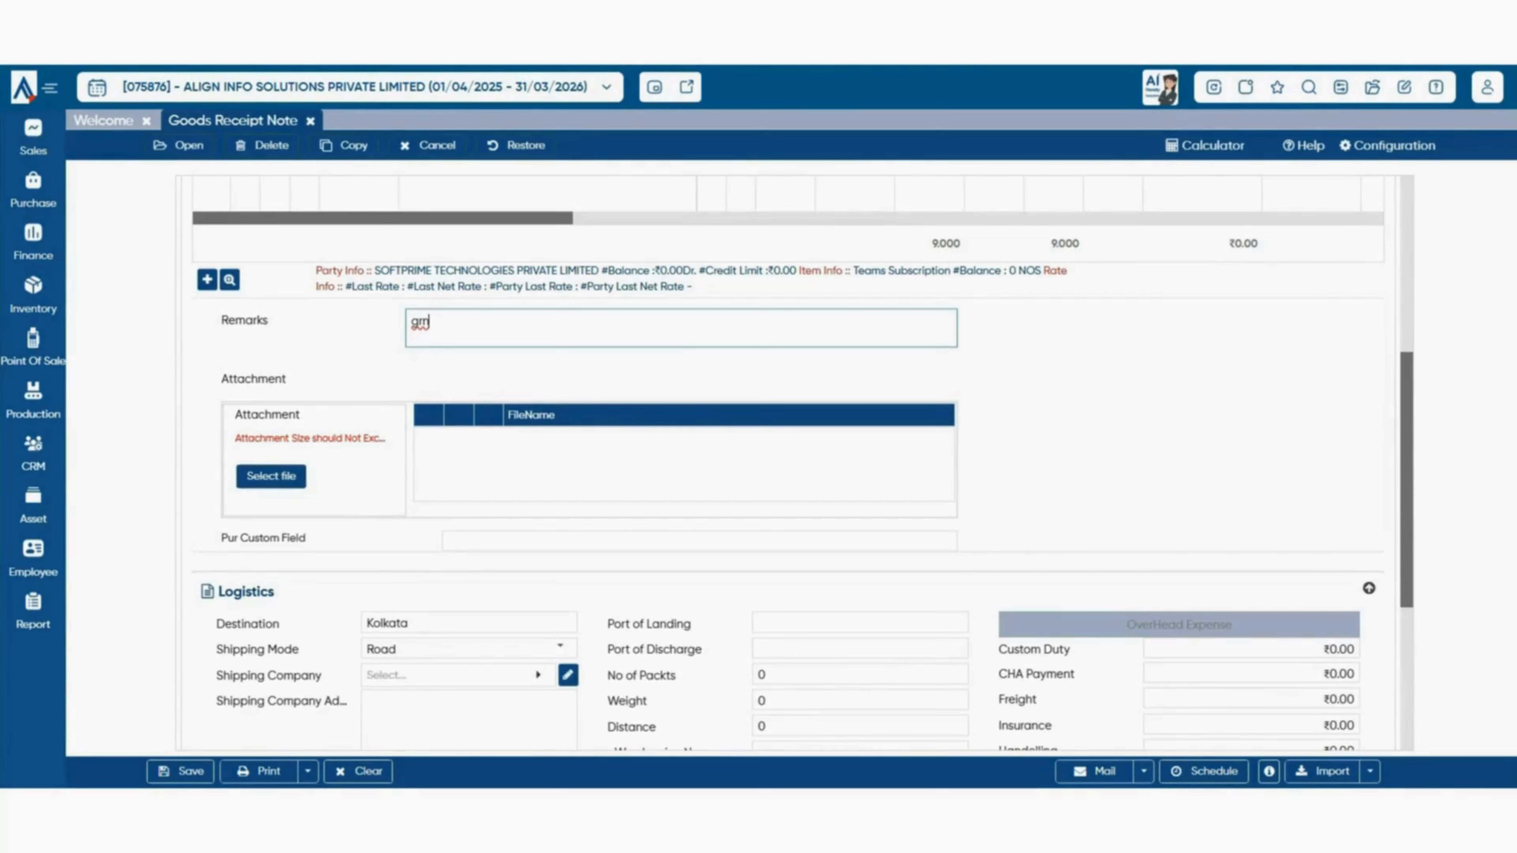
scroll(795, 466, down, 1)
scroll(794, 466, down, 5)
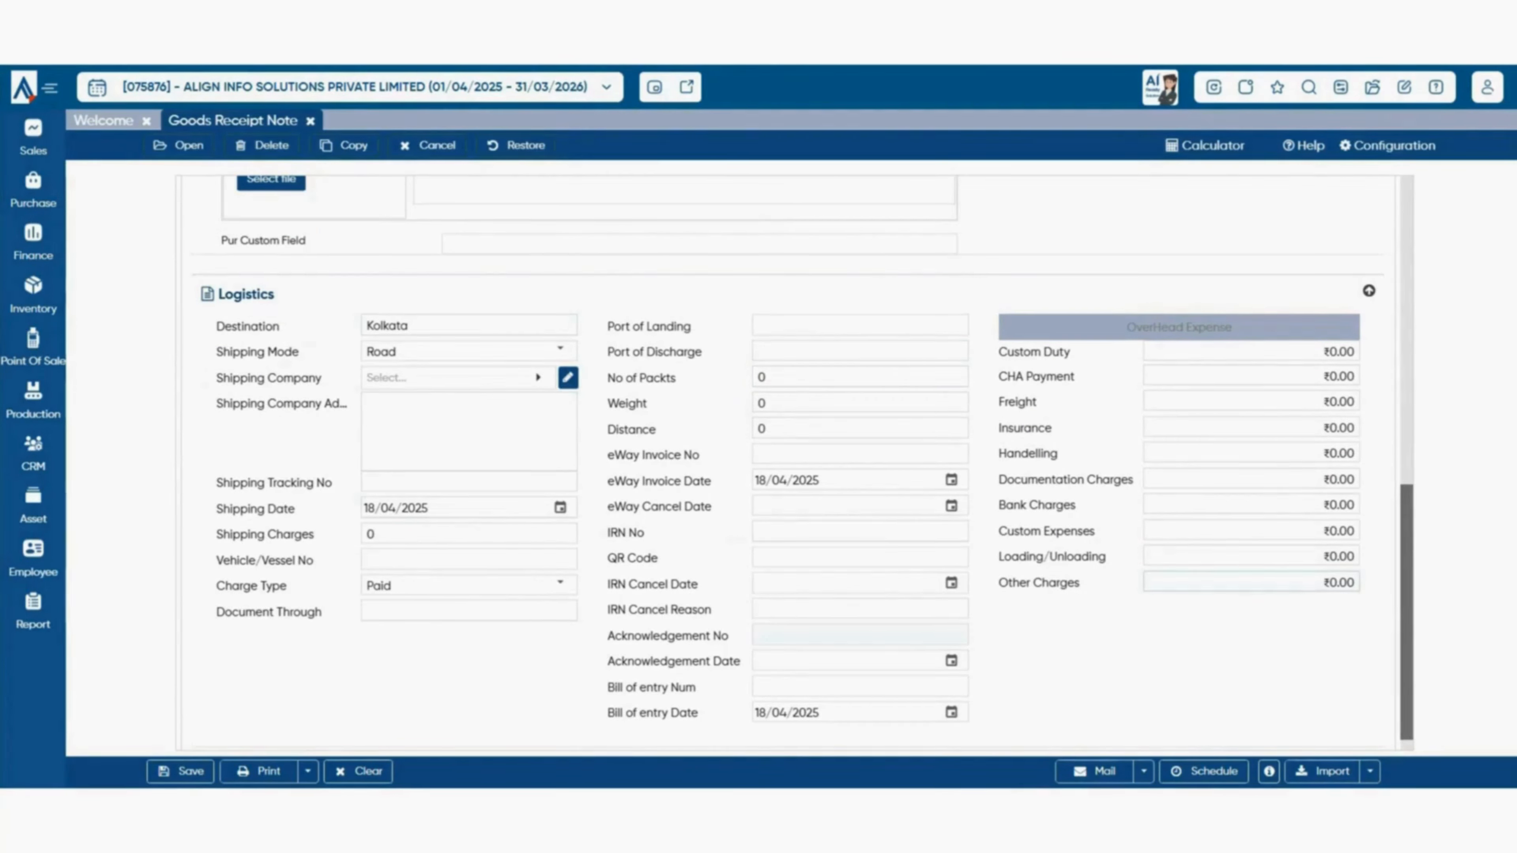
scroll(803, 463, down, 1)
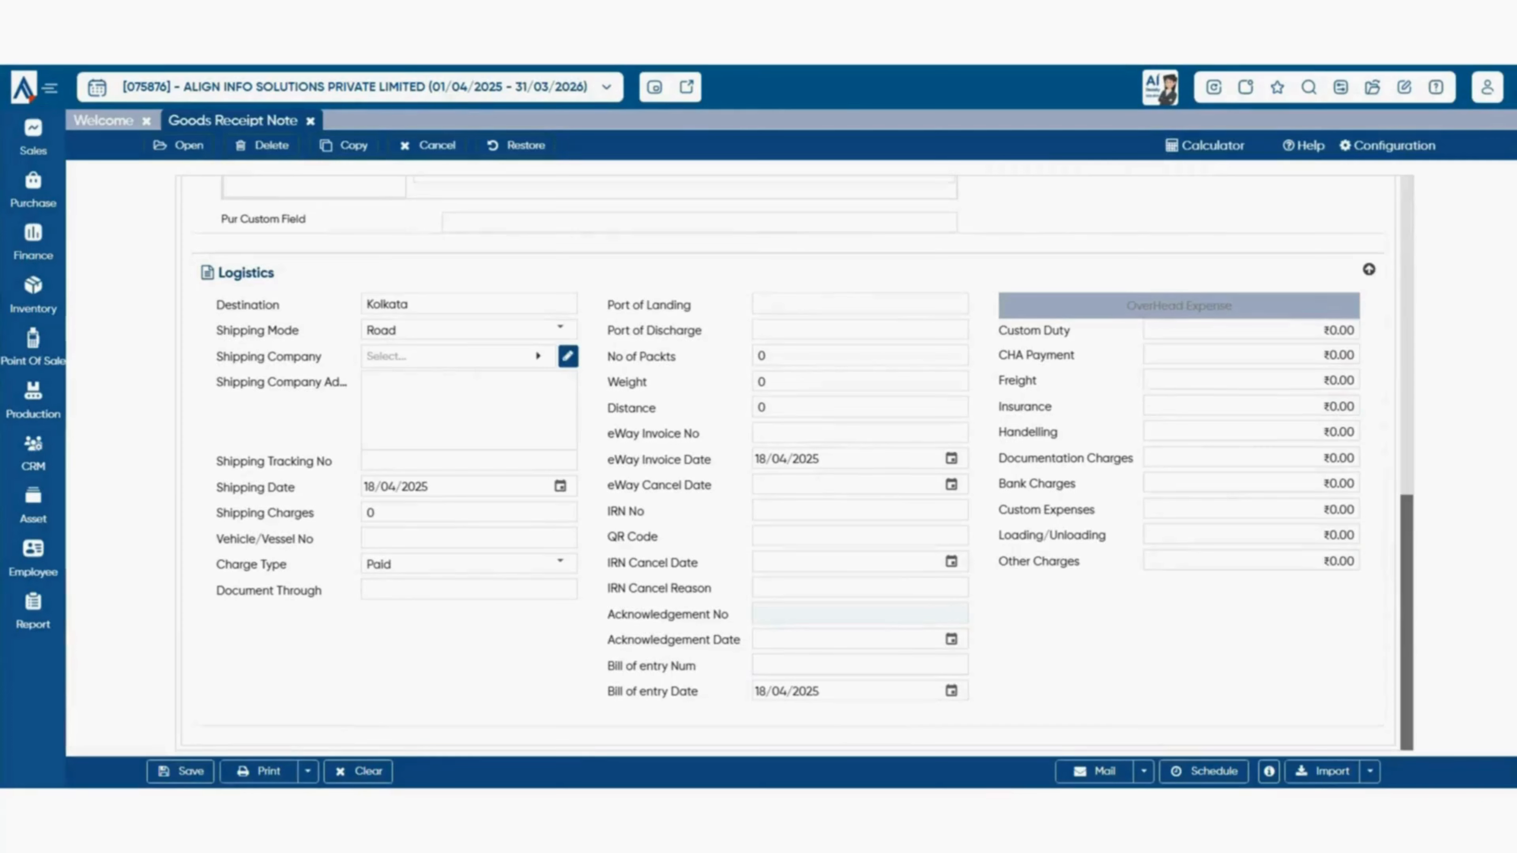
- Save GRN settings: parent Purchase Order, no quantity above parent, FullDocumentForScan pull; close the note
click(1387, 146)
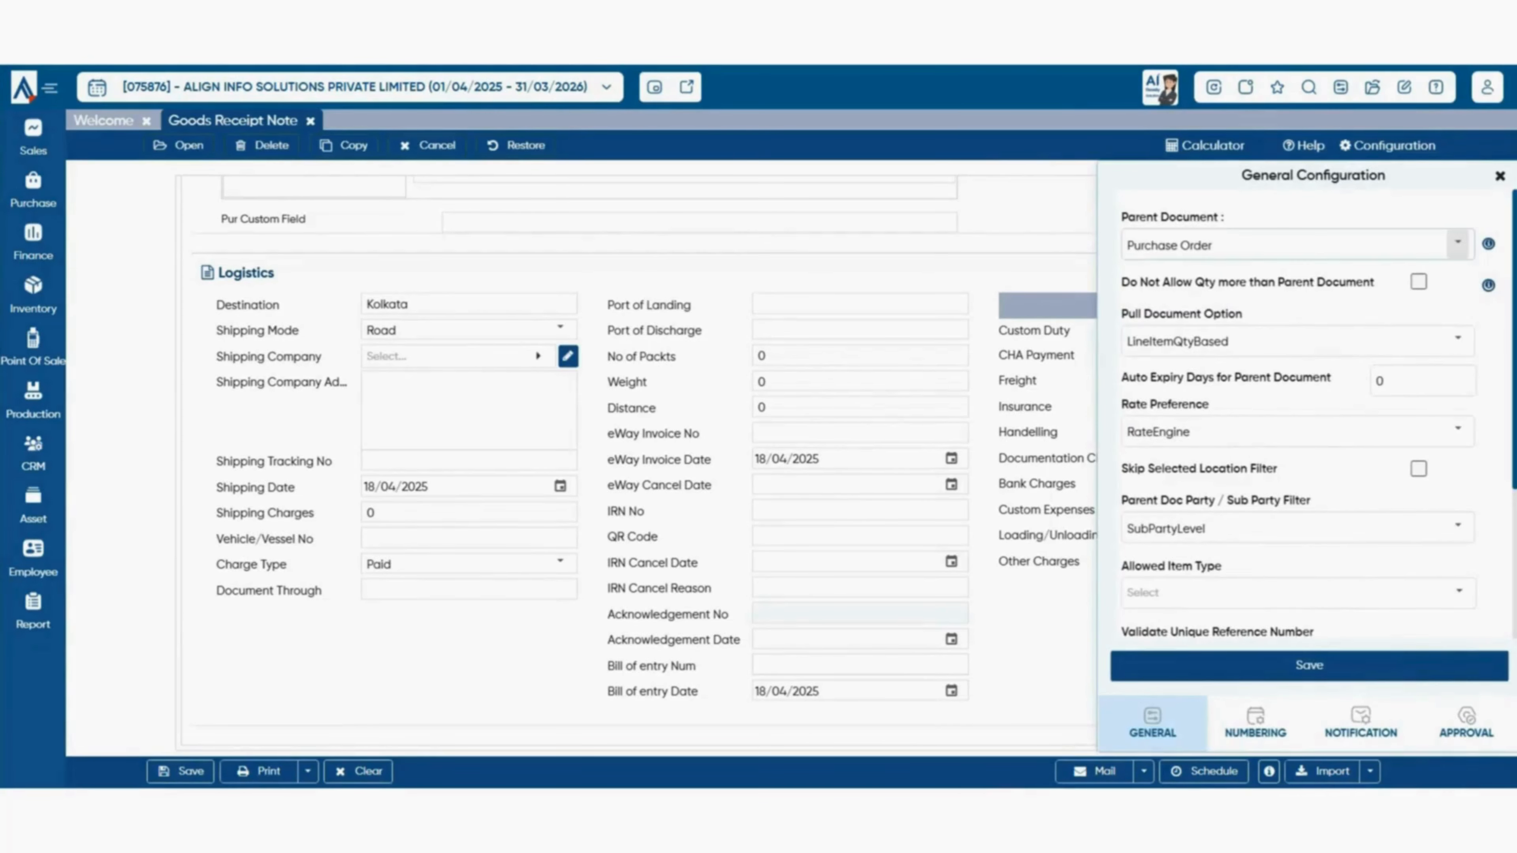
click(1457, 242)
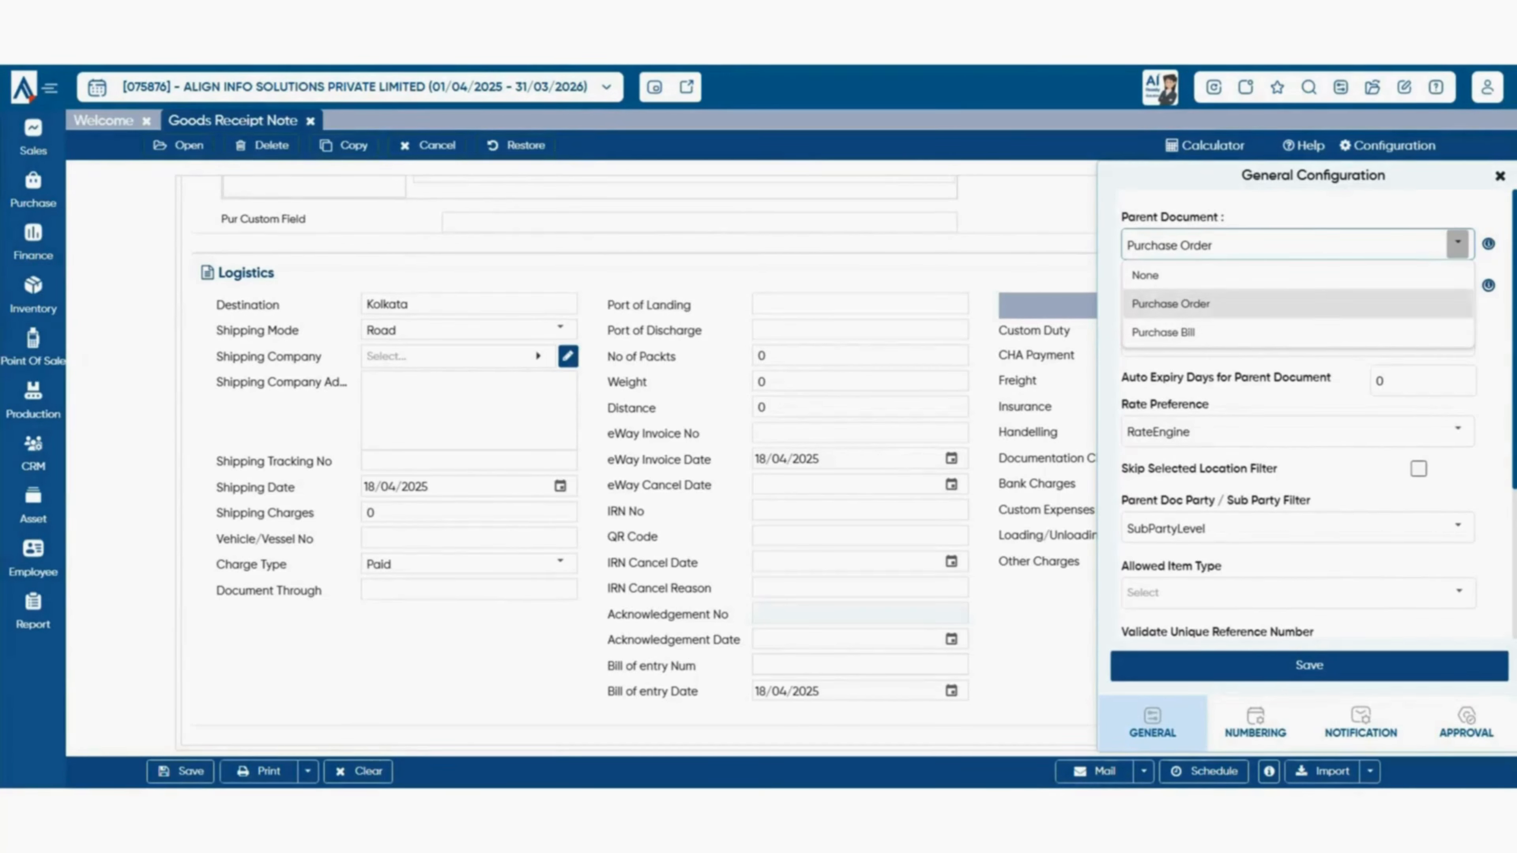
click(1172, 304)
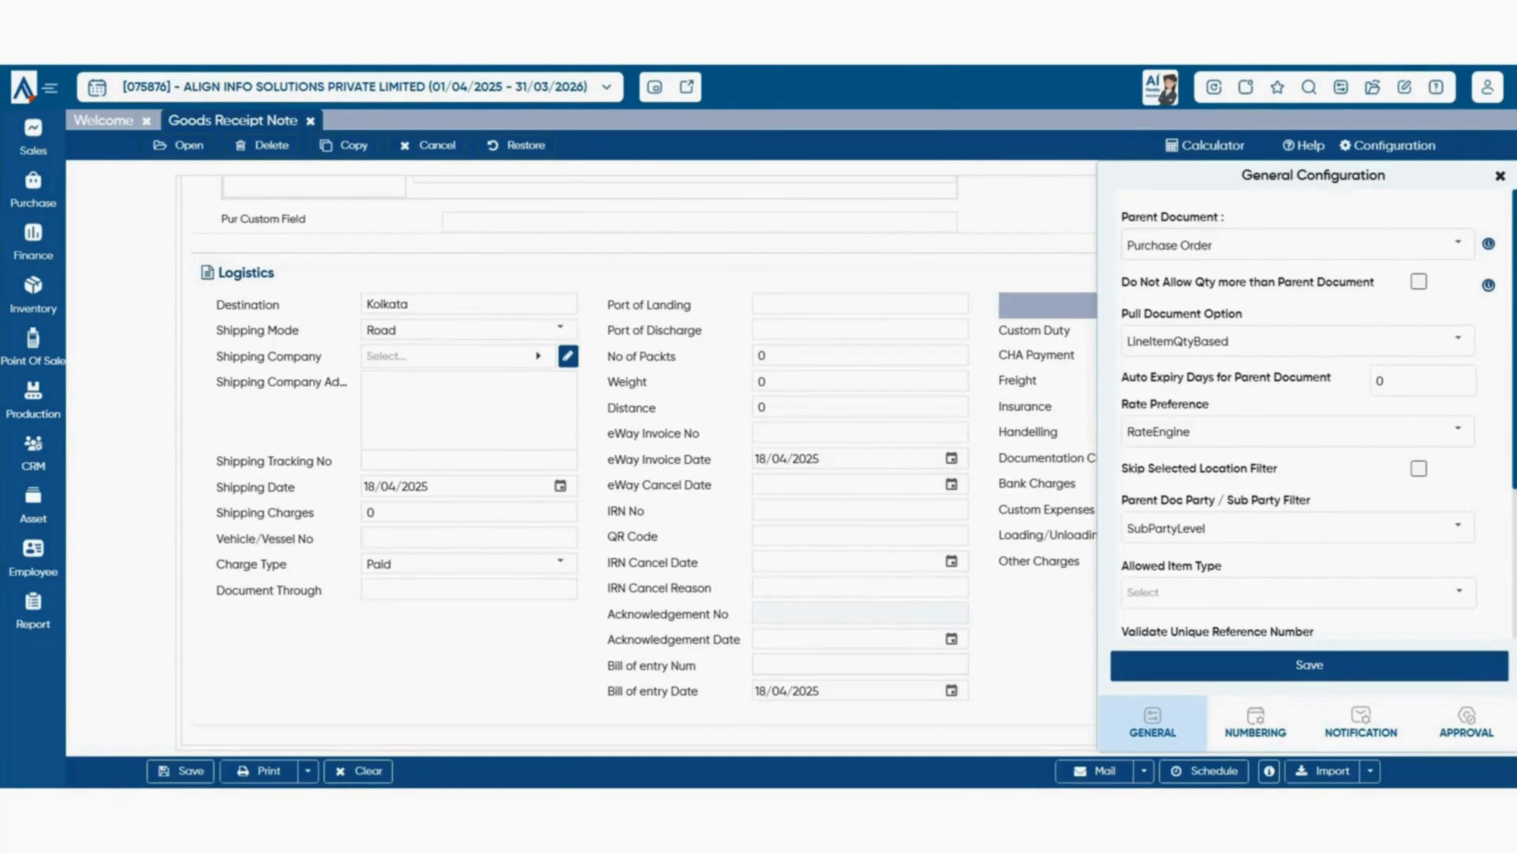
click(1419, 281)
click(1458, 340)
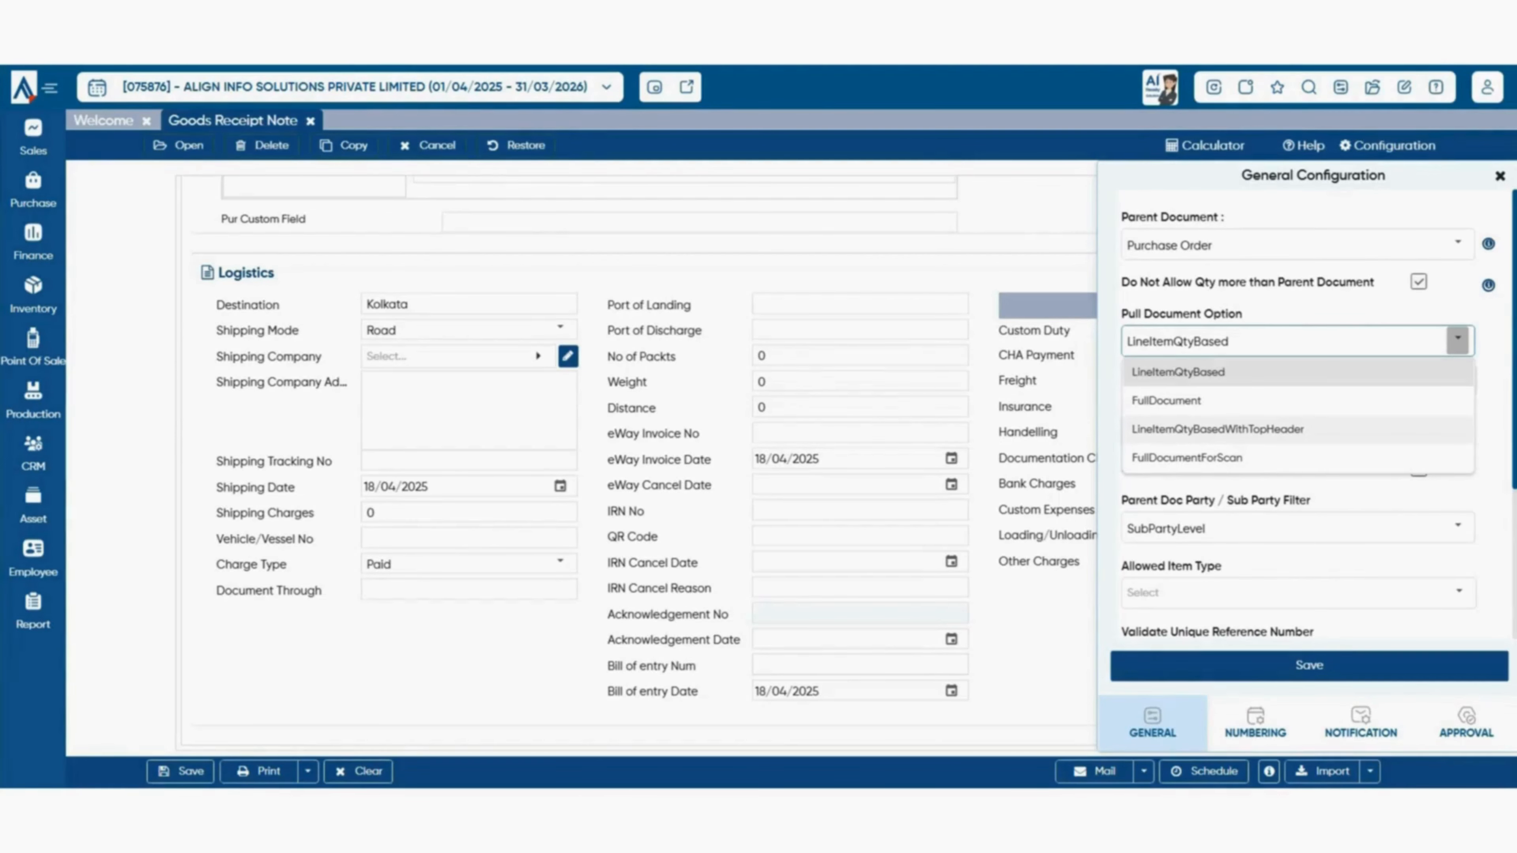
click(1186, 457)
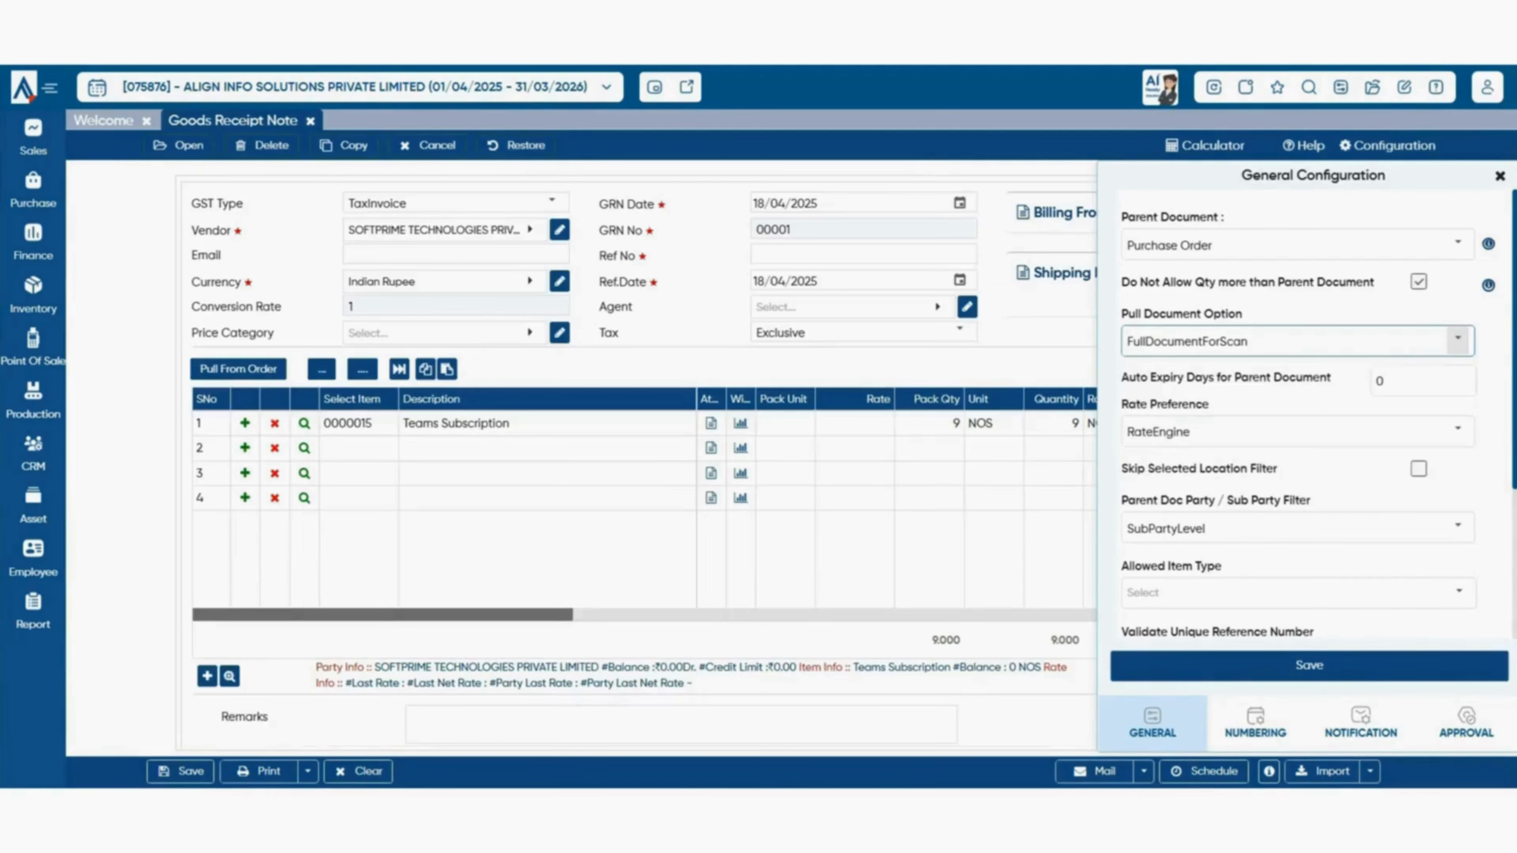
click(1308, 665)
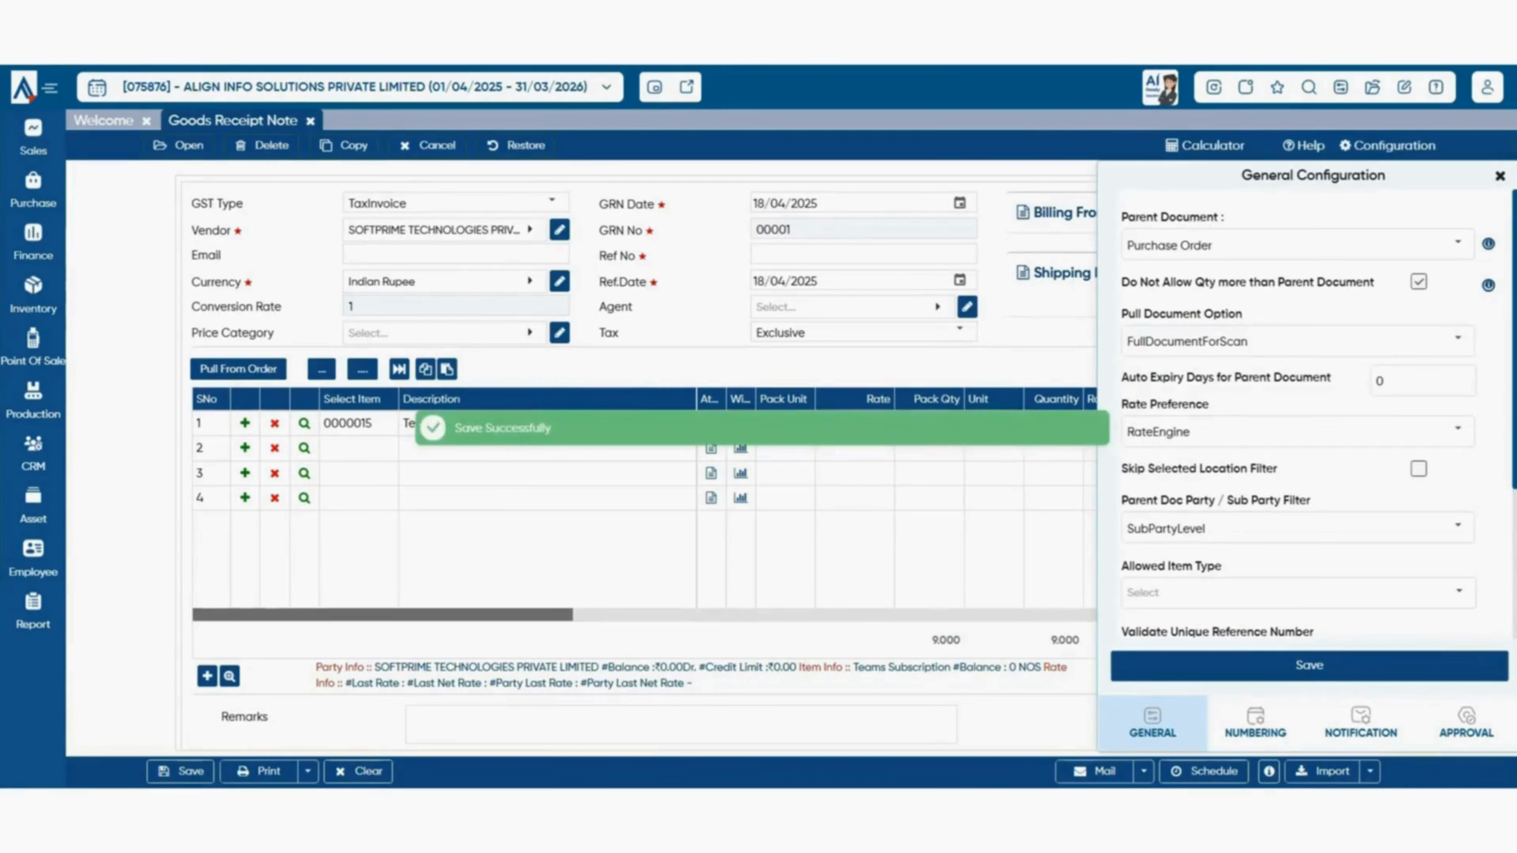
click(310, 121)
click(33, 192)
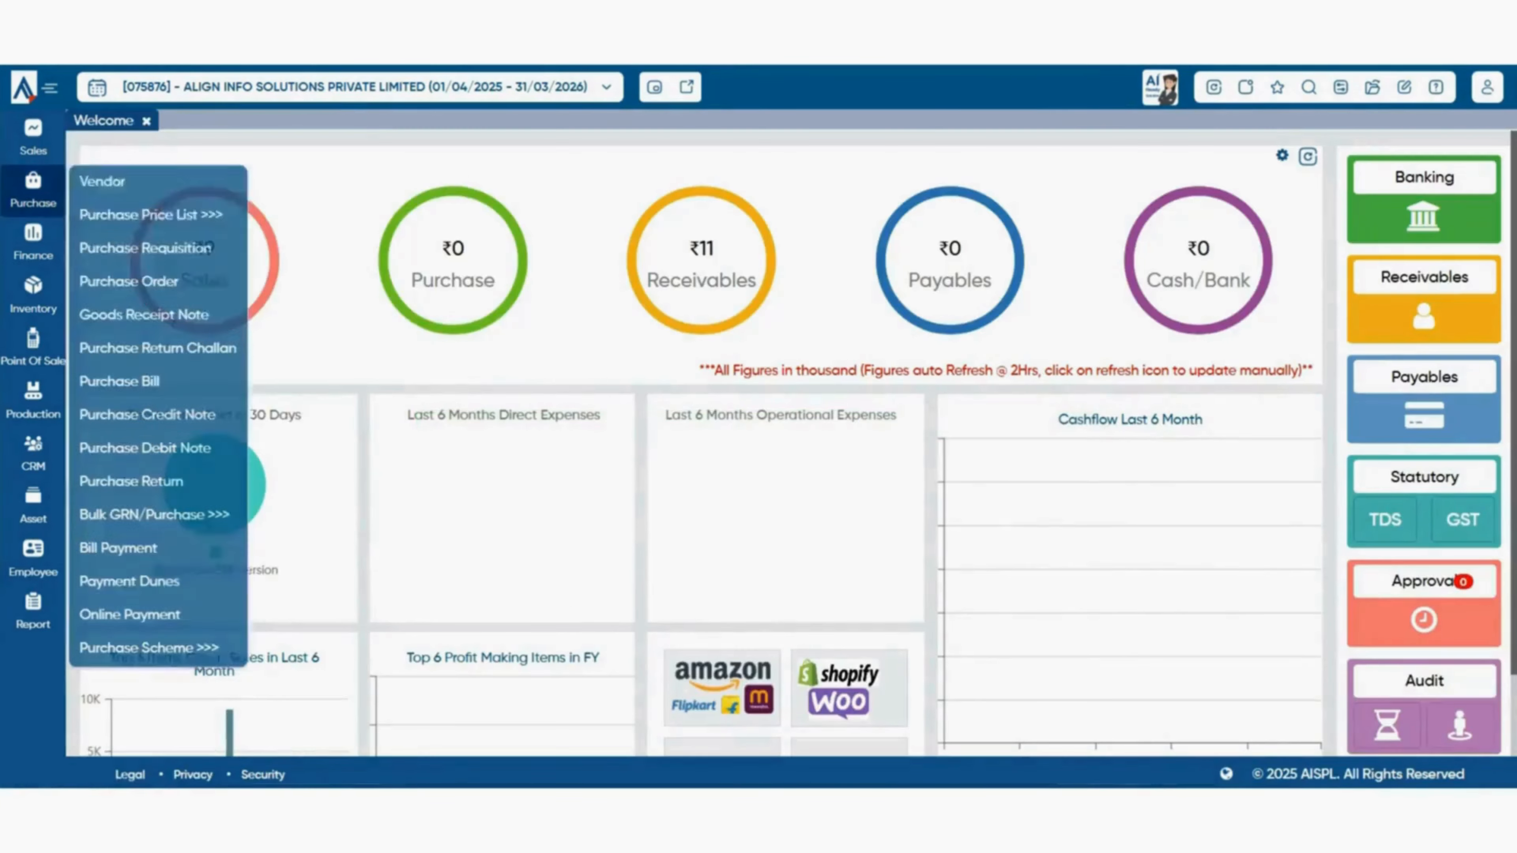
- Start a new Goods Receipt Note pulled from document 00001/24-25 and open its Configuration panel
click(143, 314)
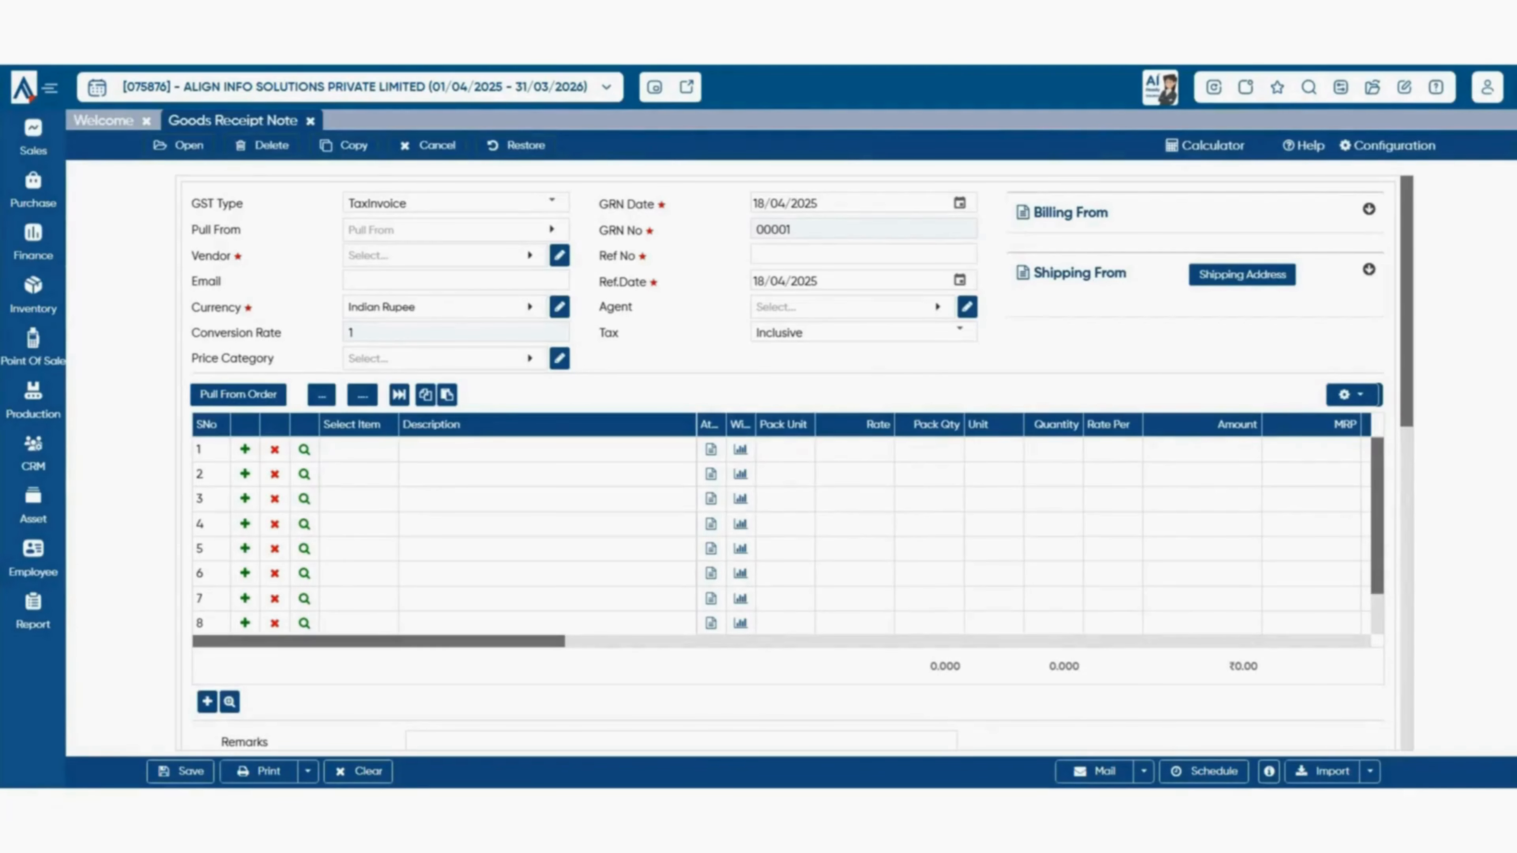
drag(192, 230, 241, 229)
click(242, 230)
click(457, 230)
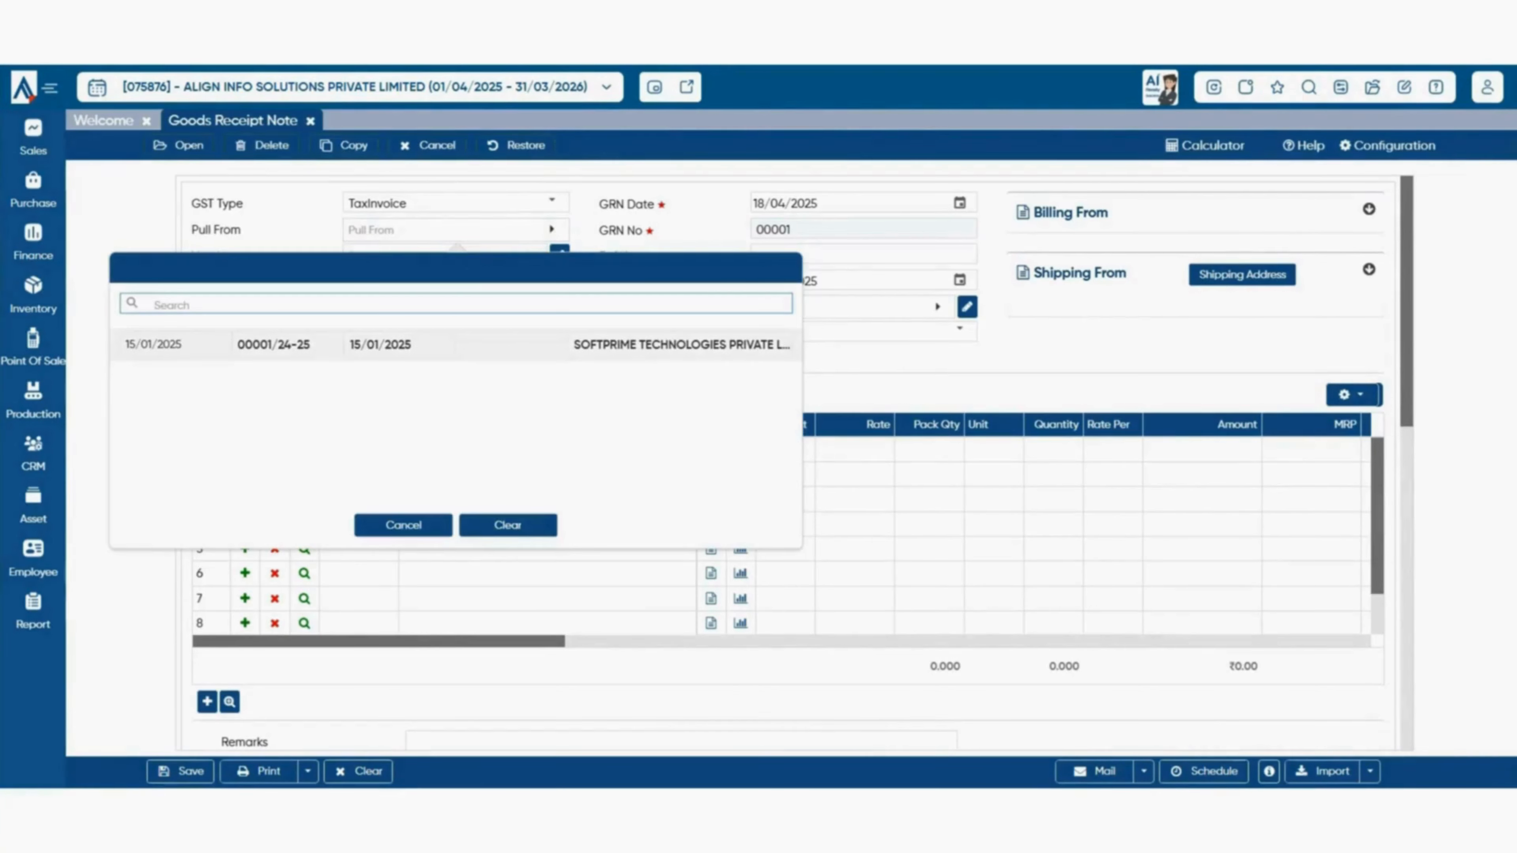
click(287, 345)
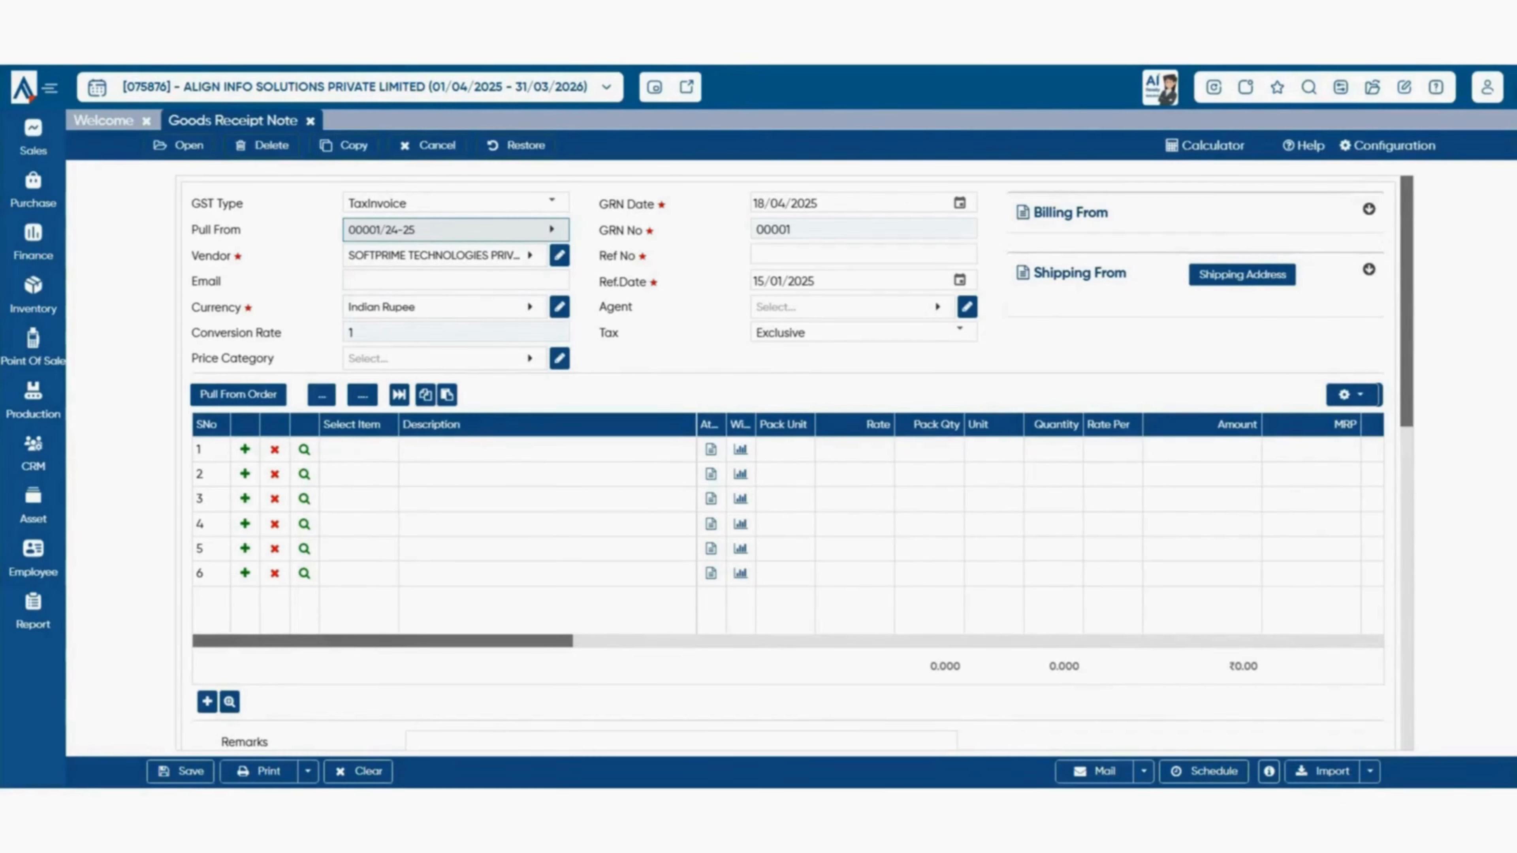
click(1386, 146)
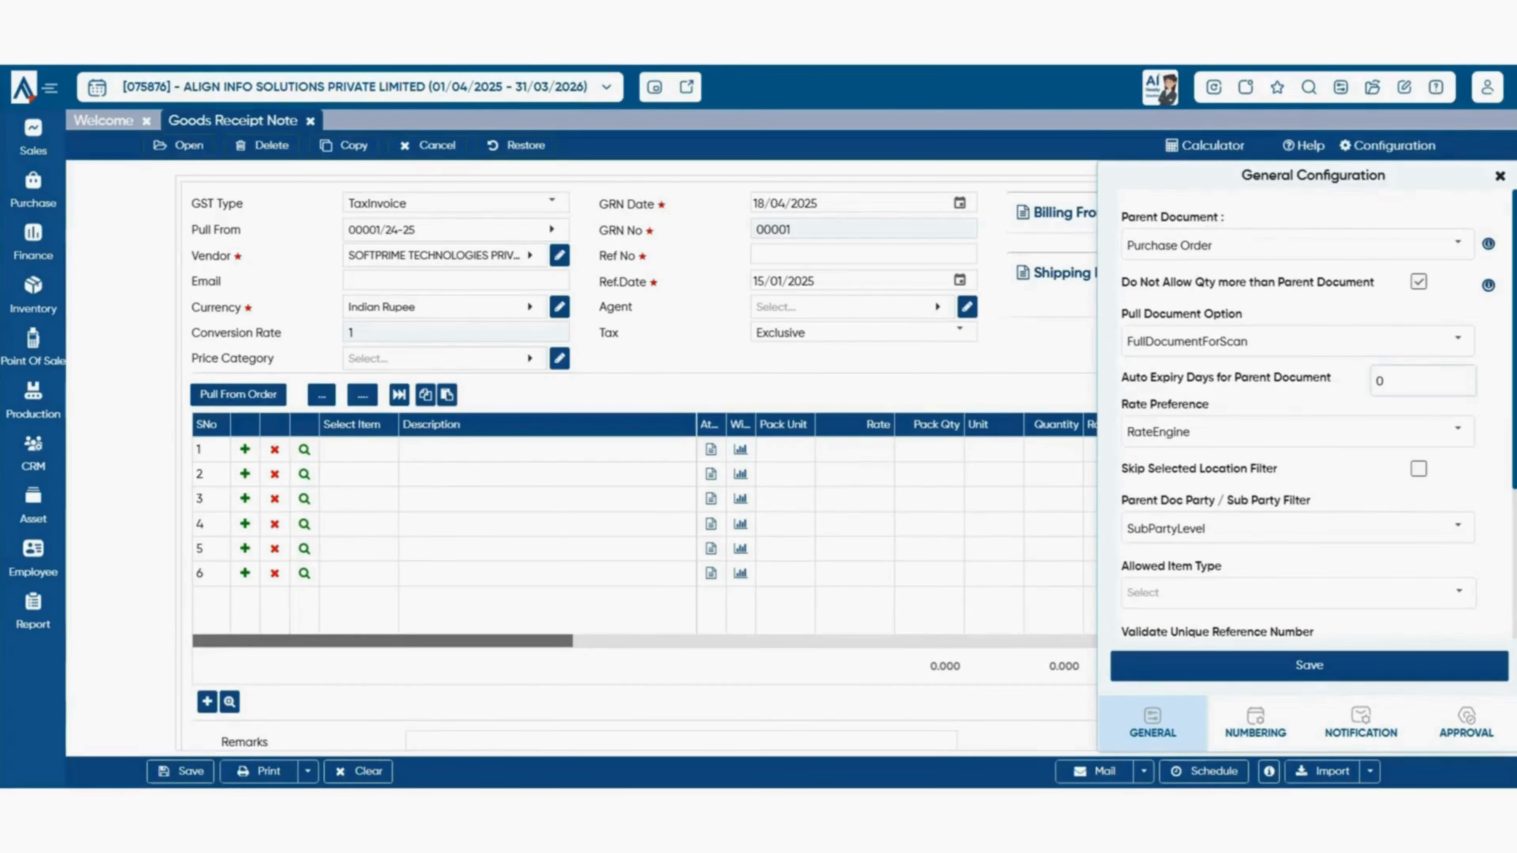
- Review auto expiry, rate preference, parent party (SubPartyLevel) and allowed item type settings unchanged
click(1423, 381)
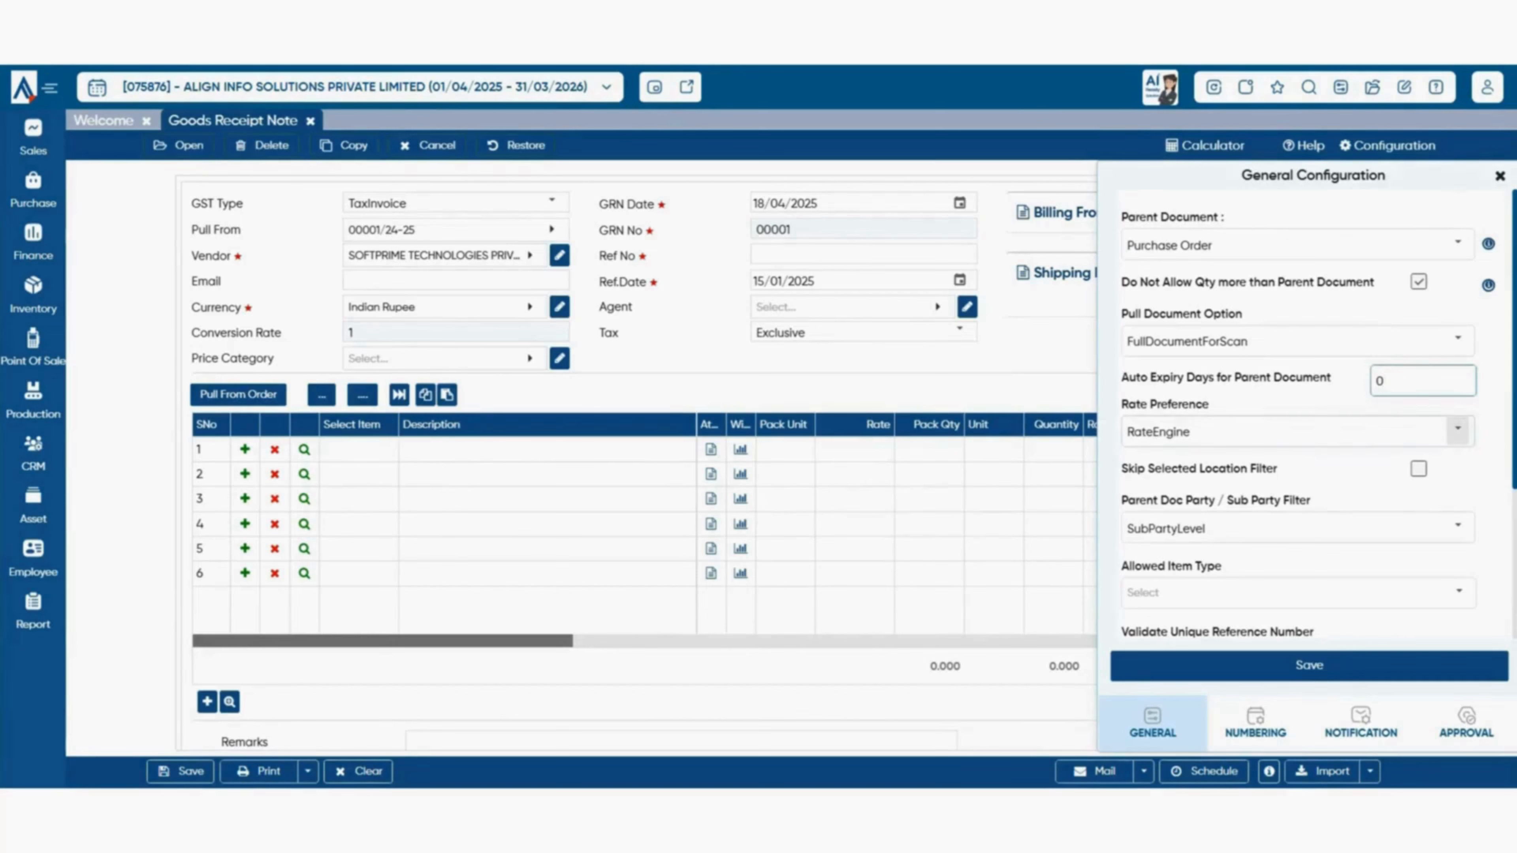
click(1458, 429)
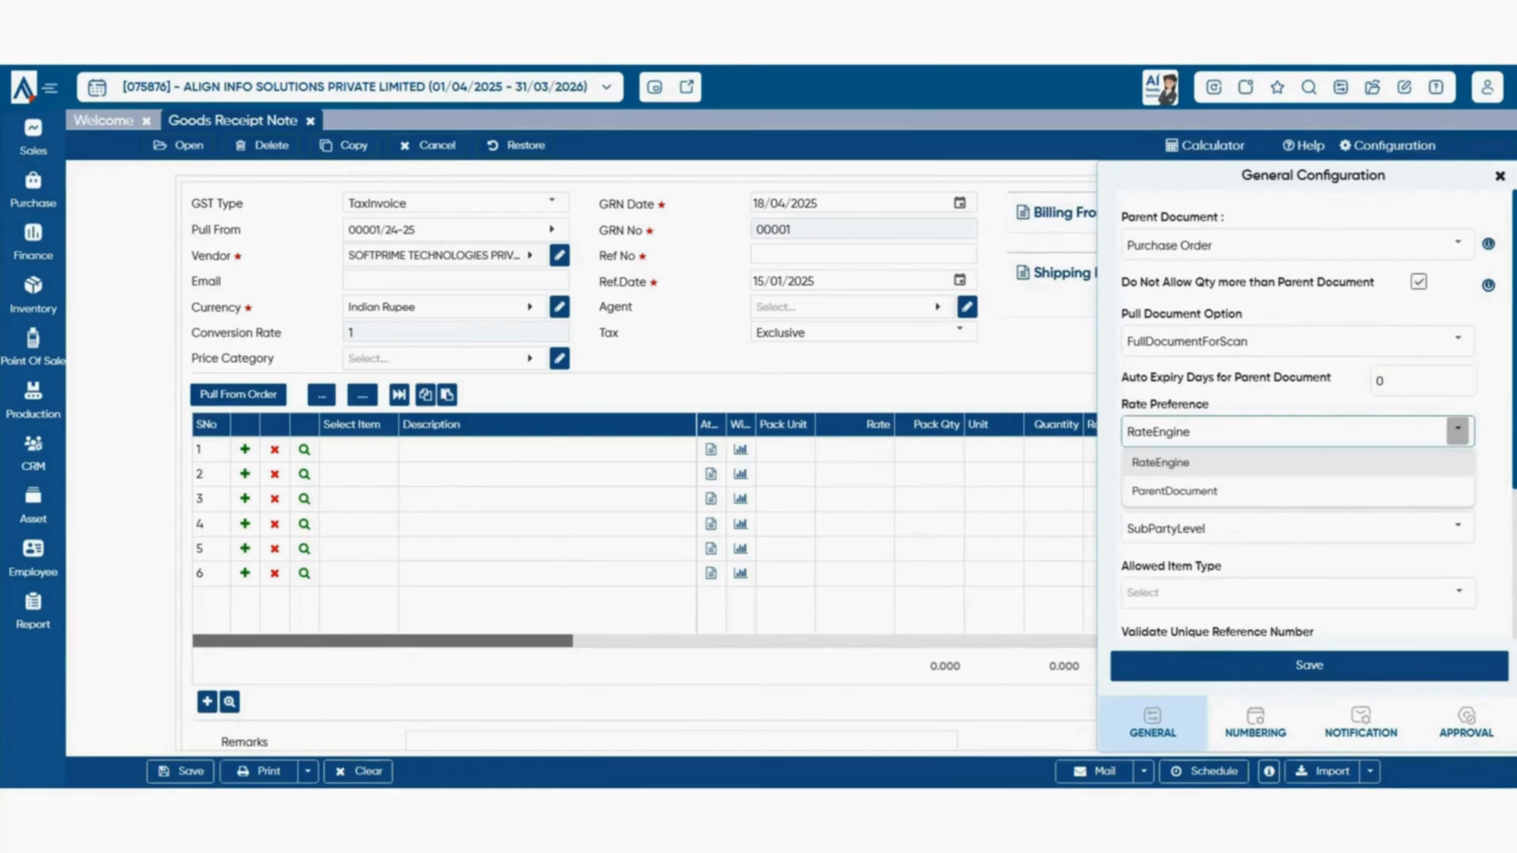
click(1350, 405)
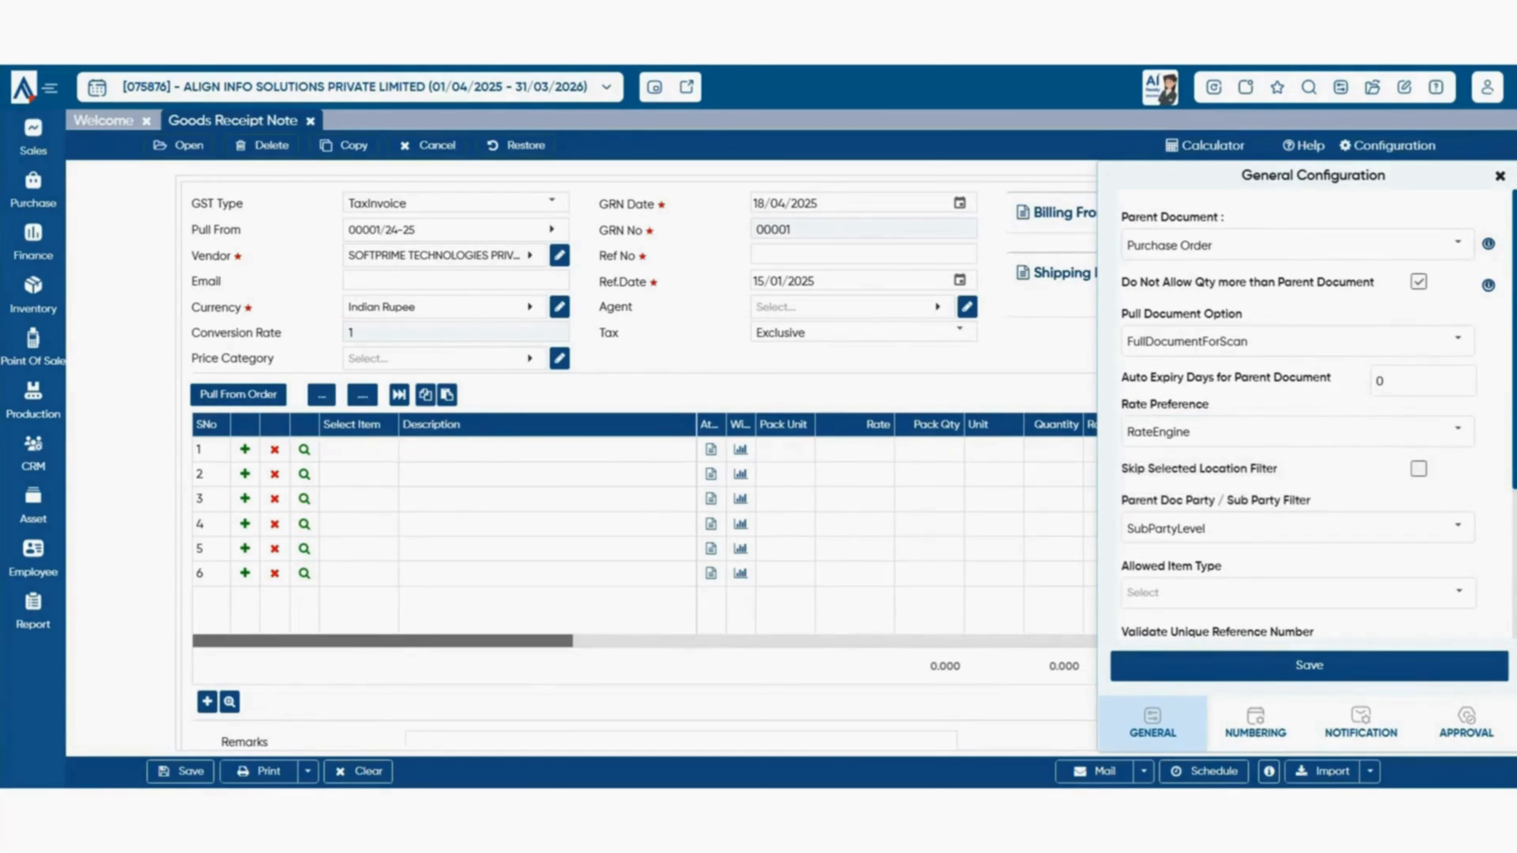
scroll(1314, 478, down, 2)
click(1457, 429)
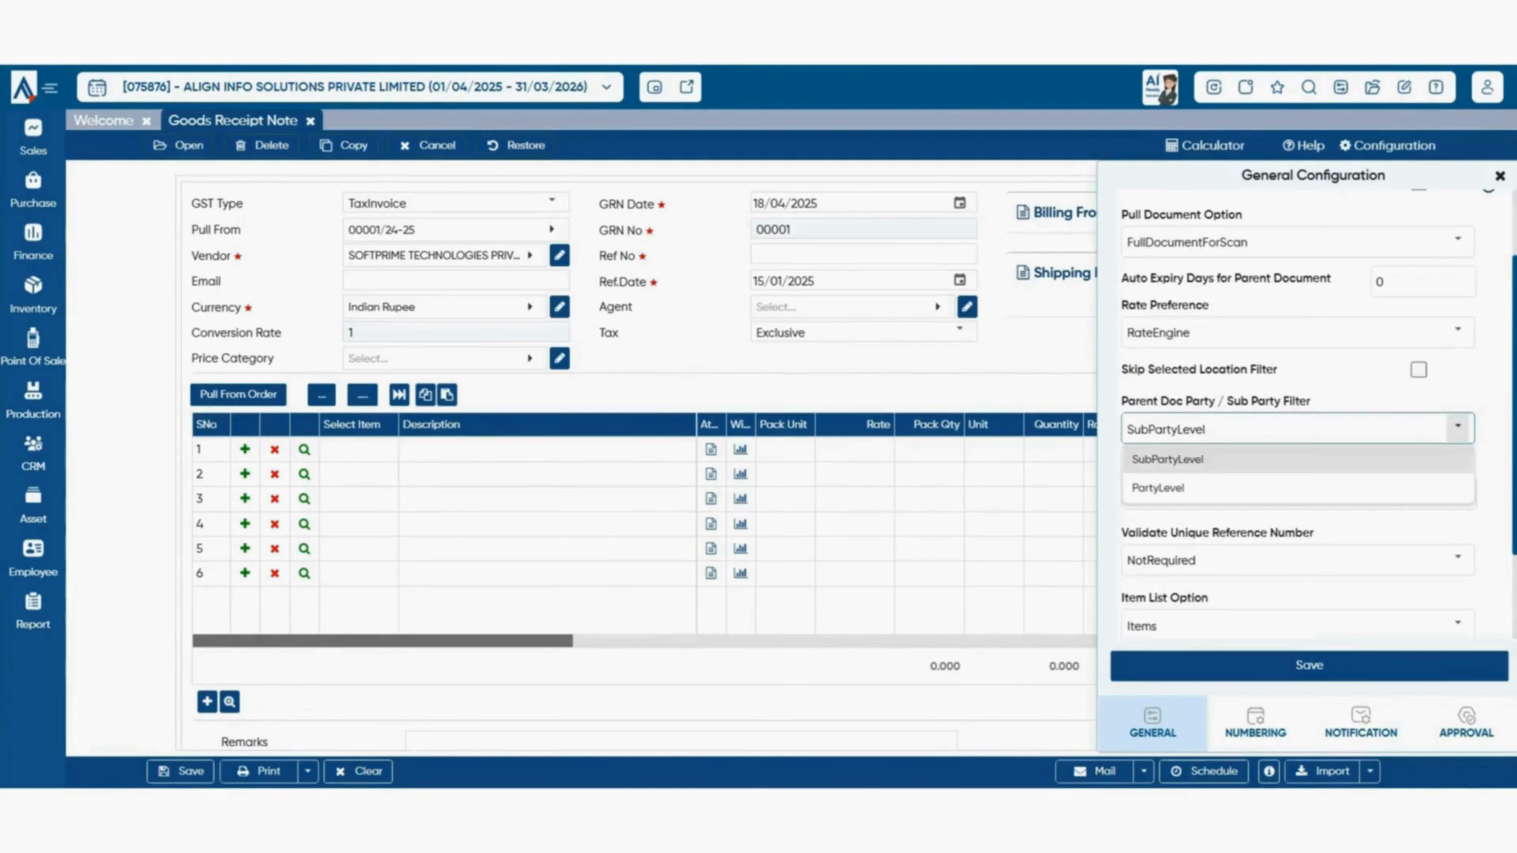
click(1457, 429)
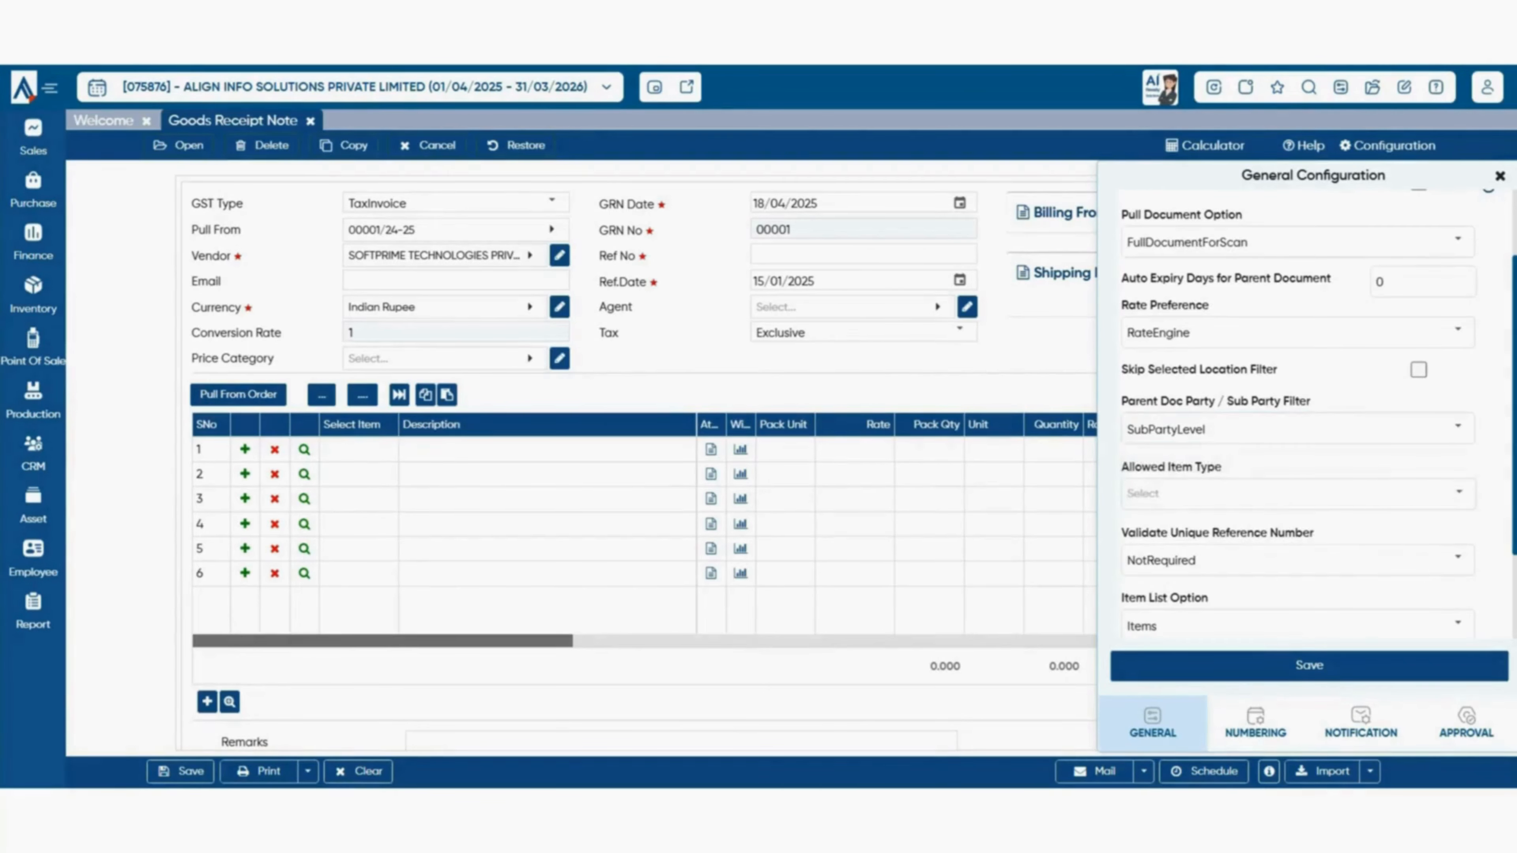
scroll(1457, 493, down, 2)
click(1459, 394)
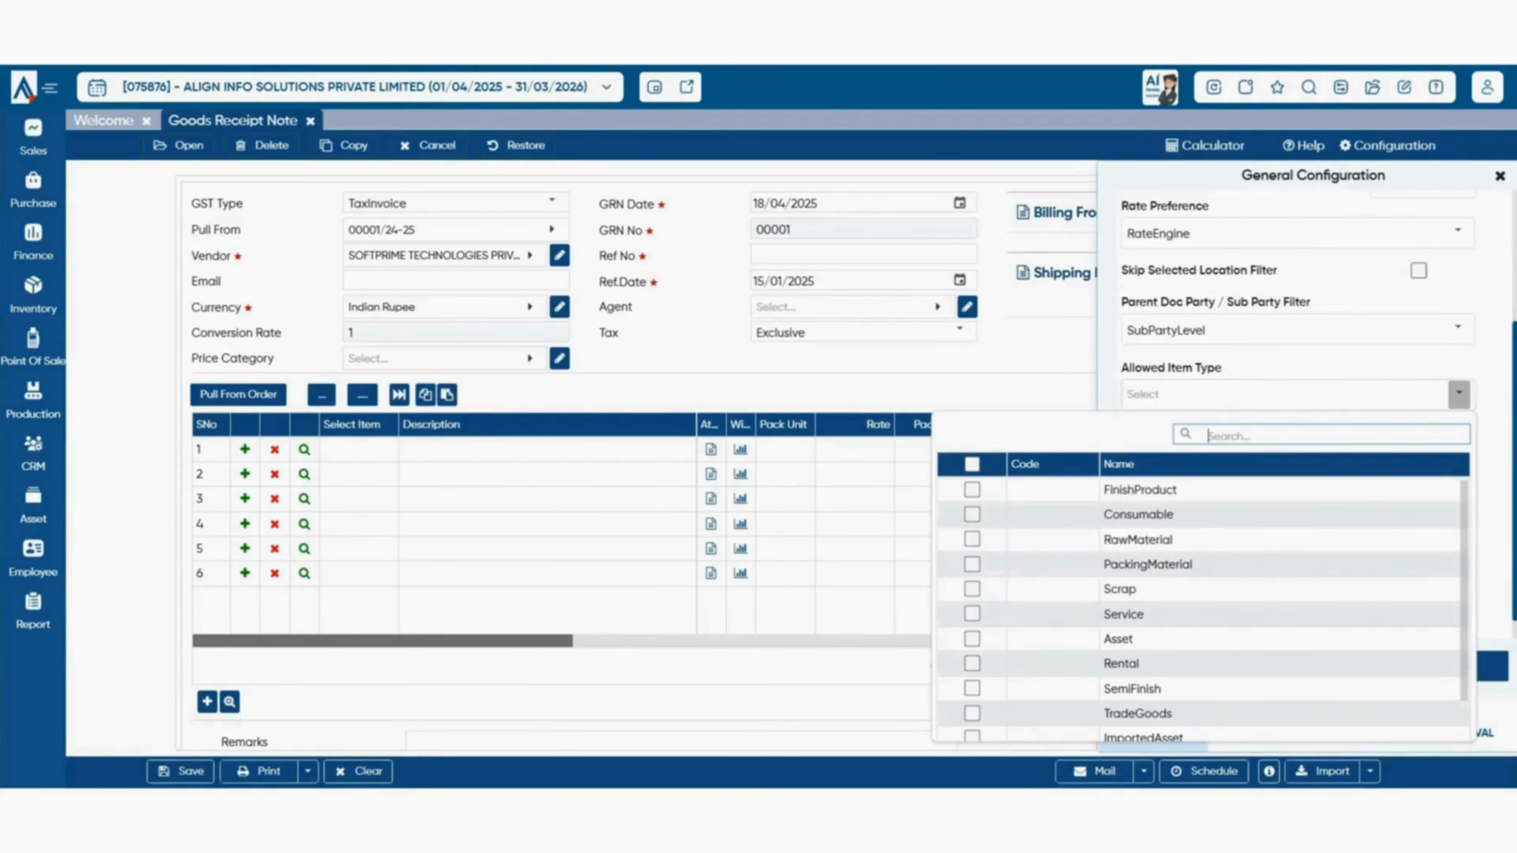
click(1459, 393)
- Check reference number validation and Item List Option, keeping Items, without changes
scroll(1458, 460, down, 1)
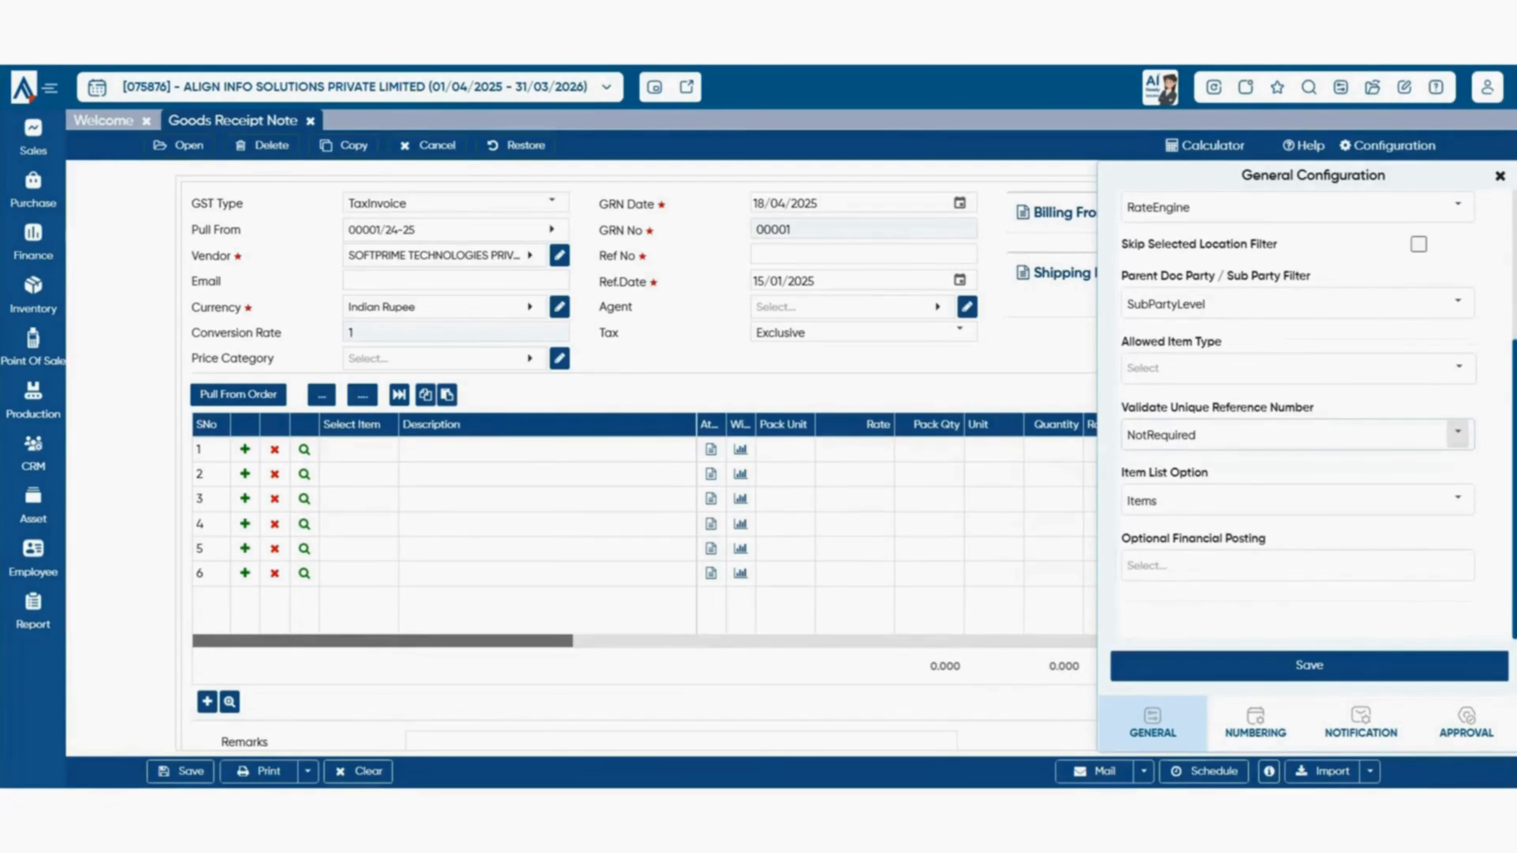
click(1457, 431)
click(1458, 431)
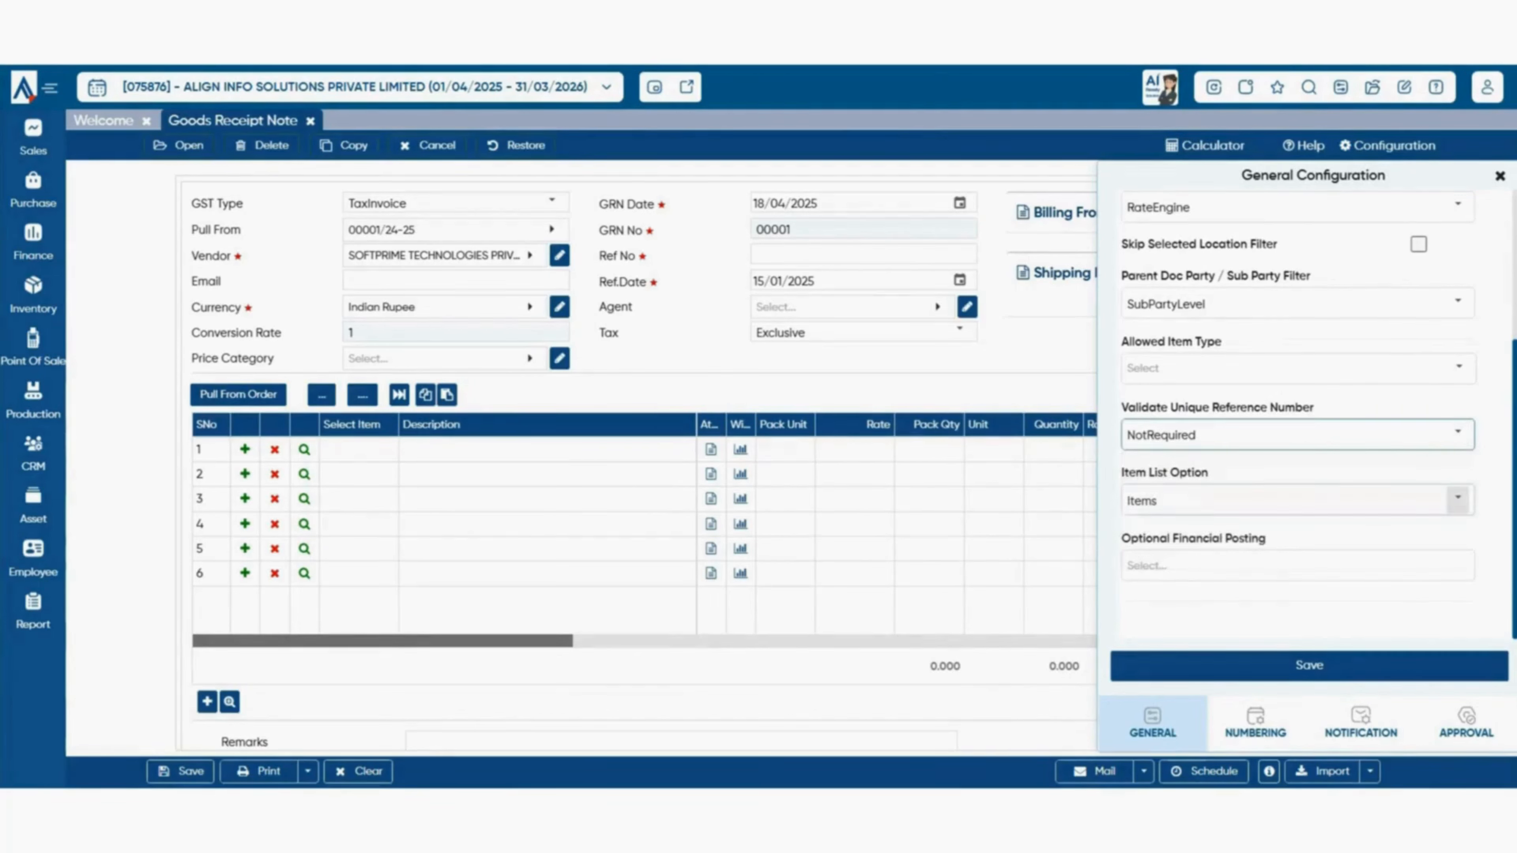
click(1457, 497)
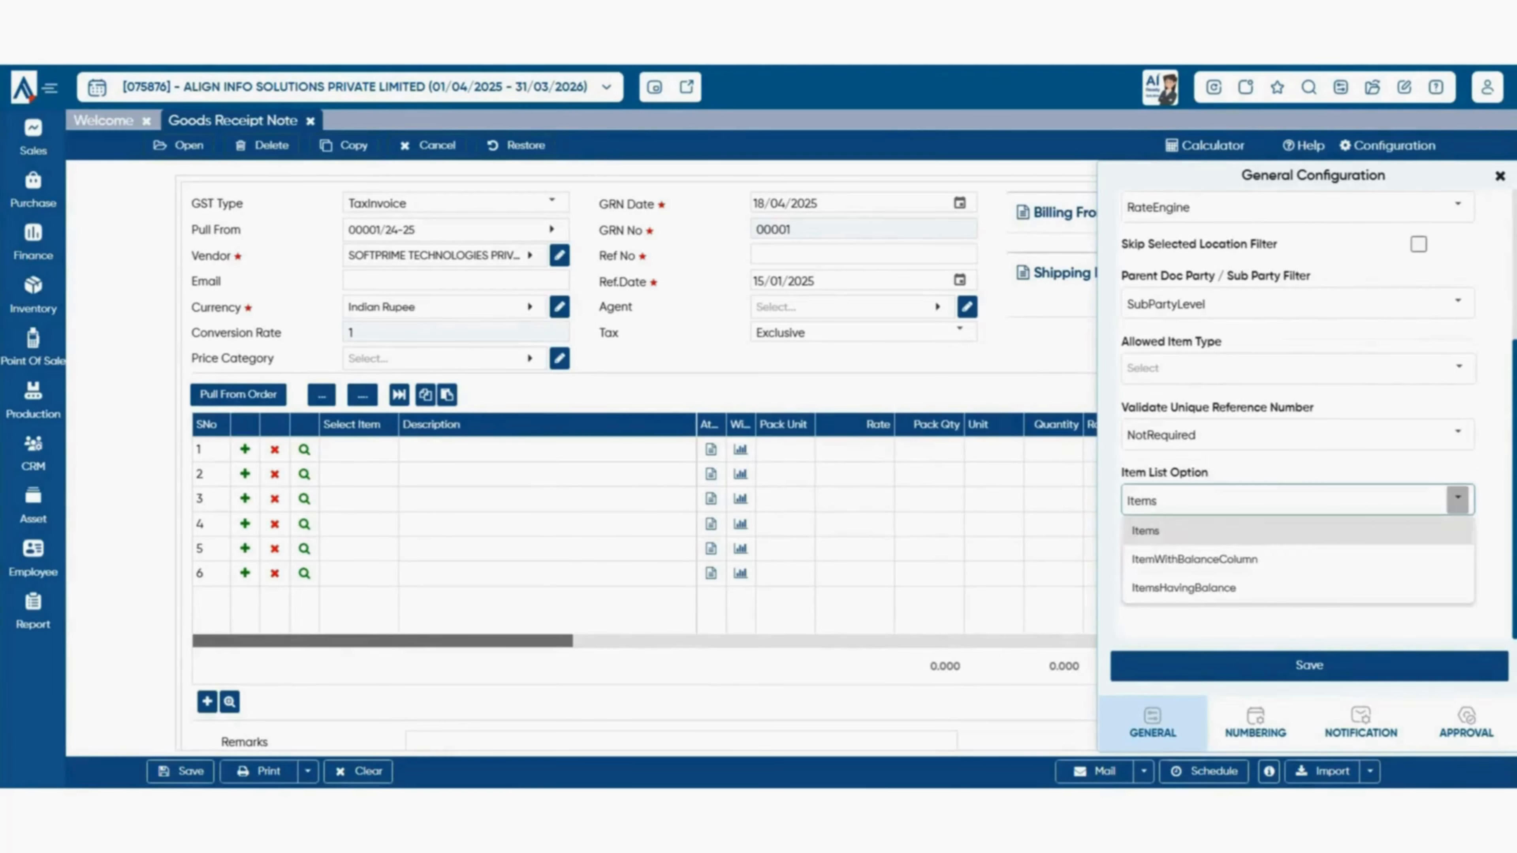
click(359, 450)
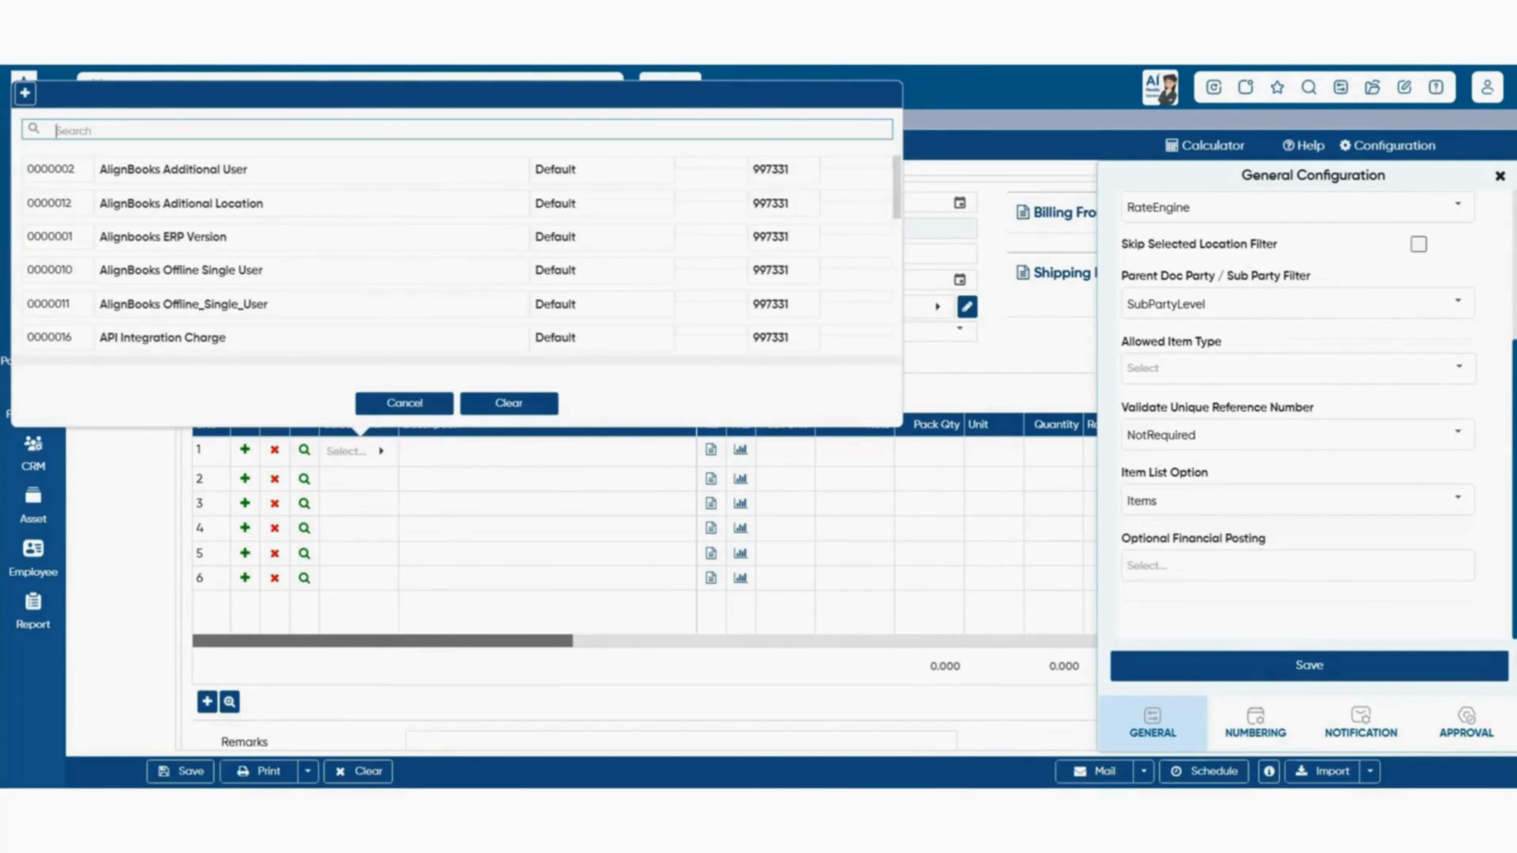
click(404, 404)
click(1458, 500)
click(1458, 500)
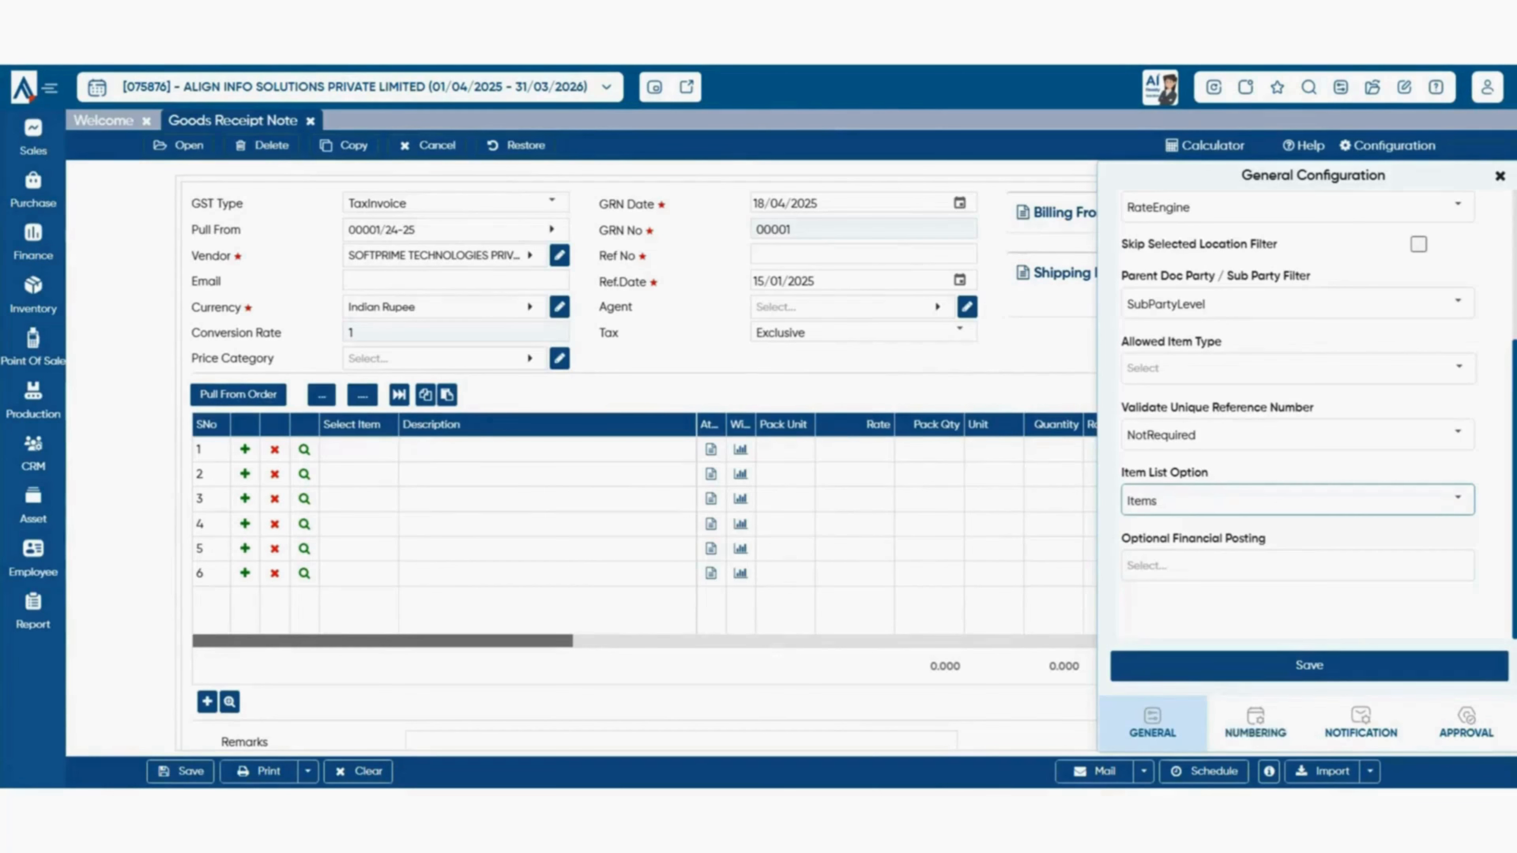
click(1255, 722)
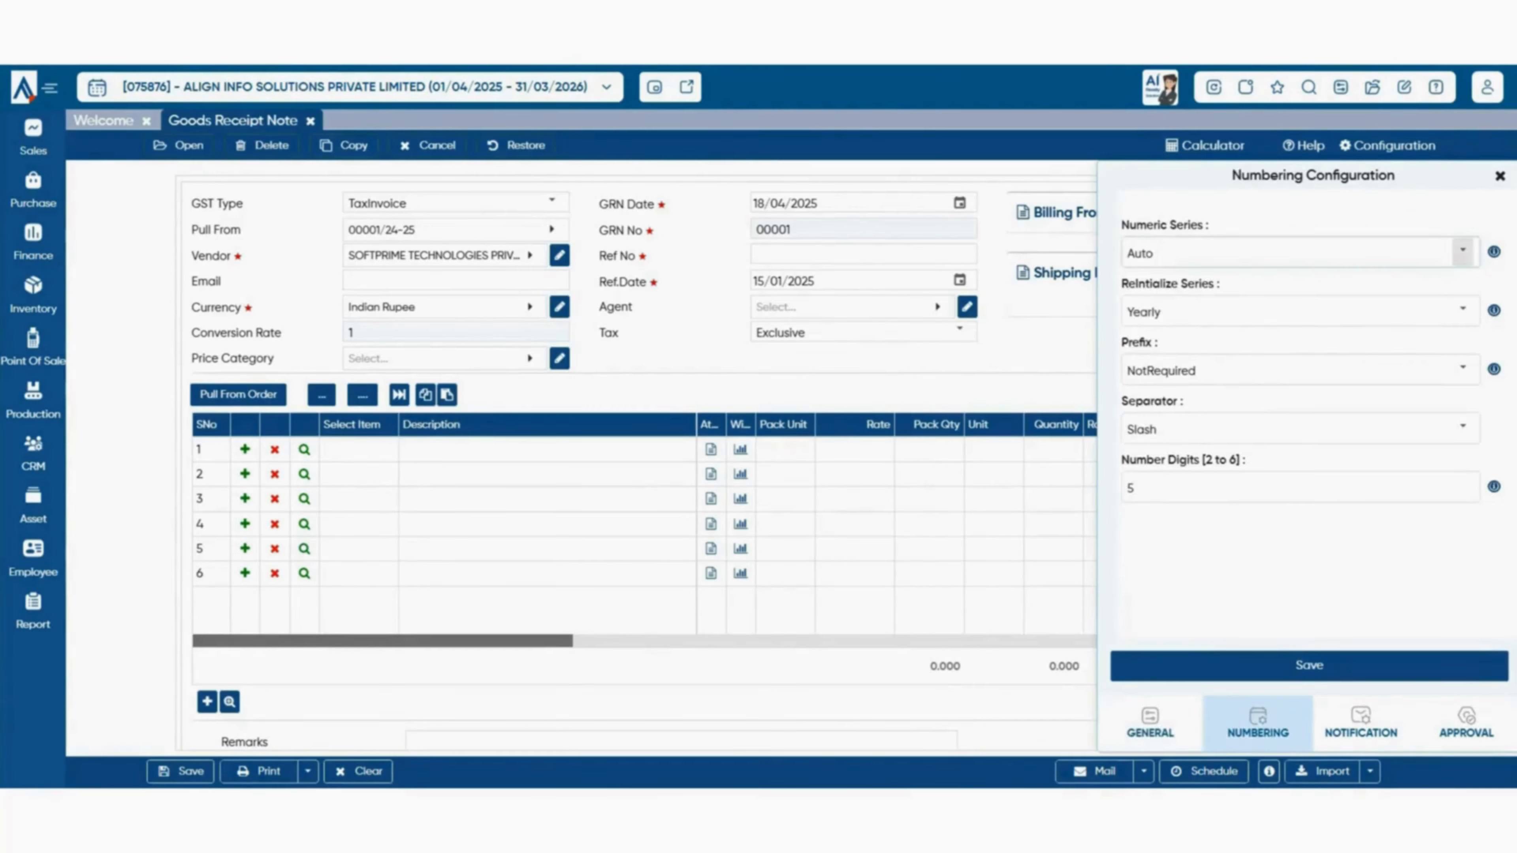
- Review numbering settings unchanged: Auto series, Yearly reset, prefix NotRequired
click(1462, 251)
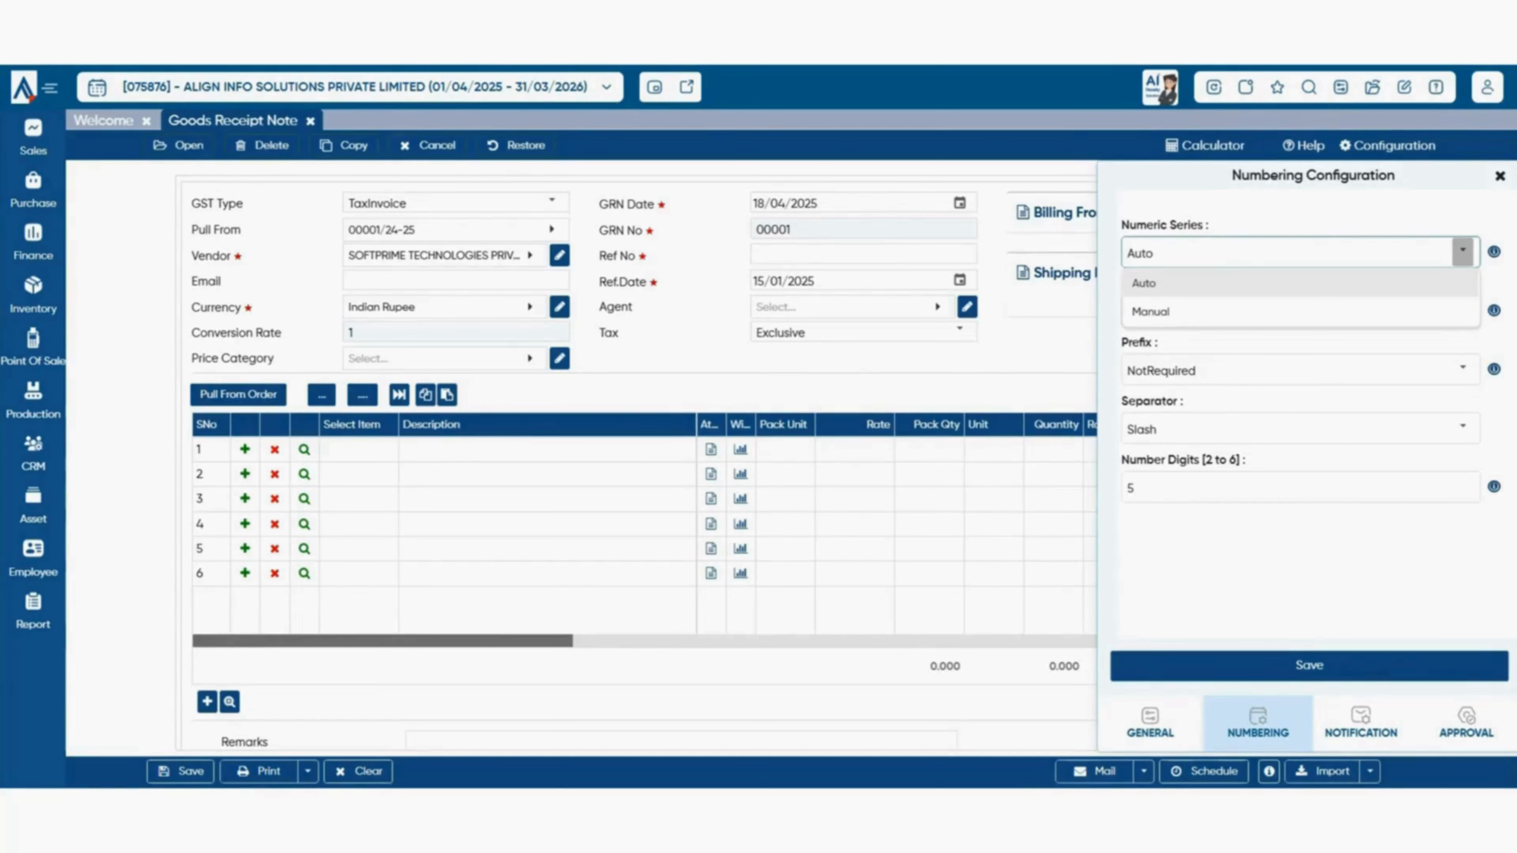
click(1337, 342)
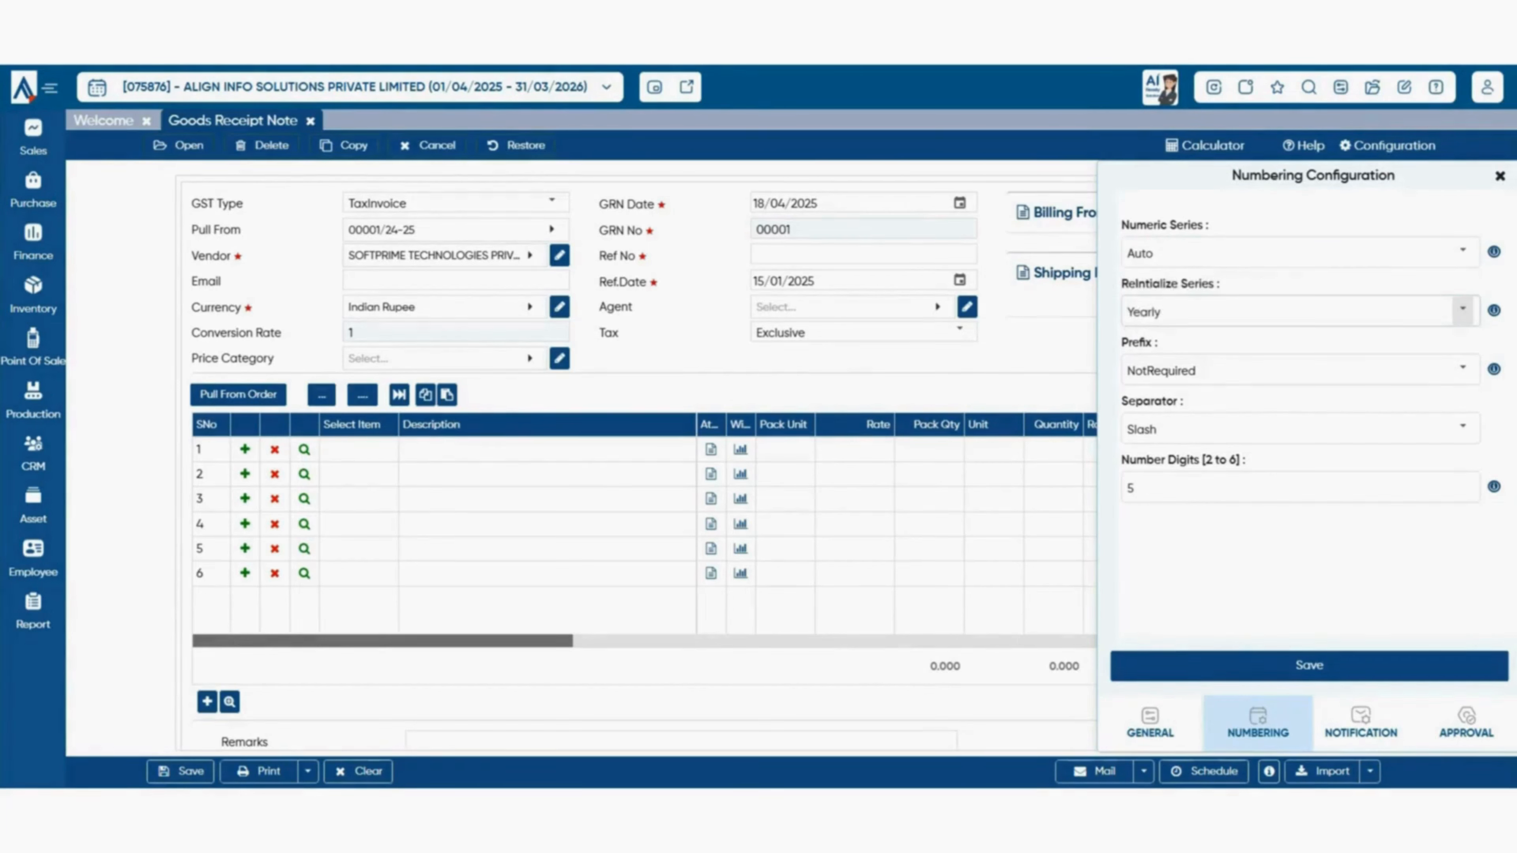
click(1462, 310)
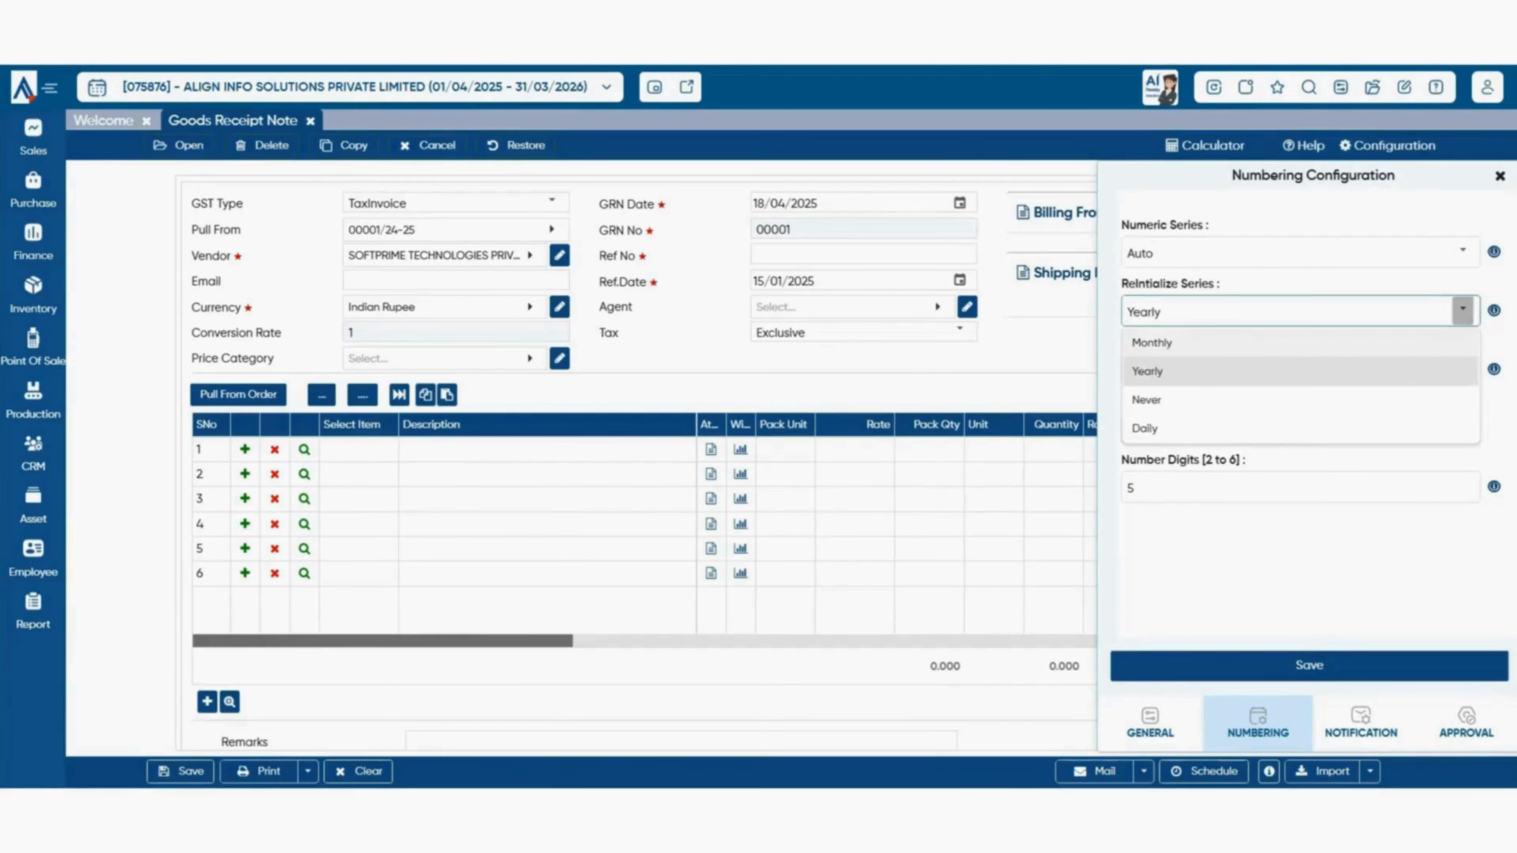
click(1458, 371)
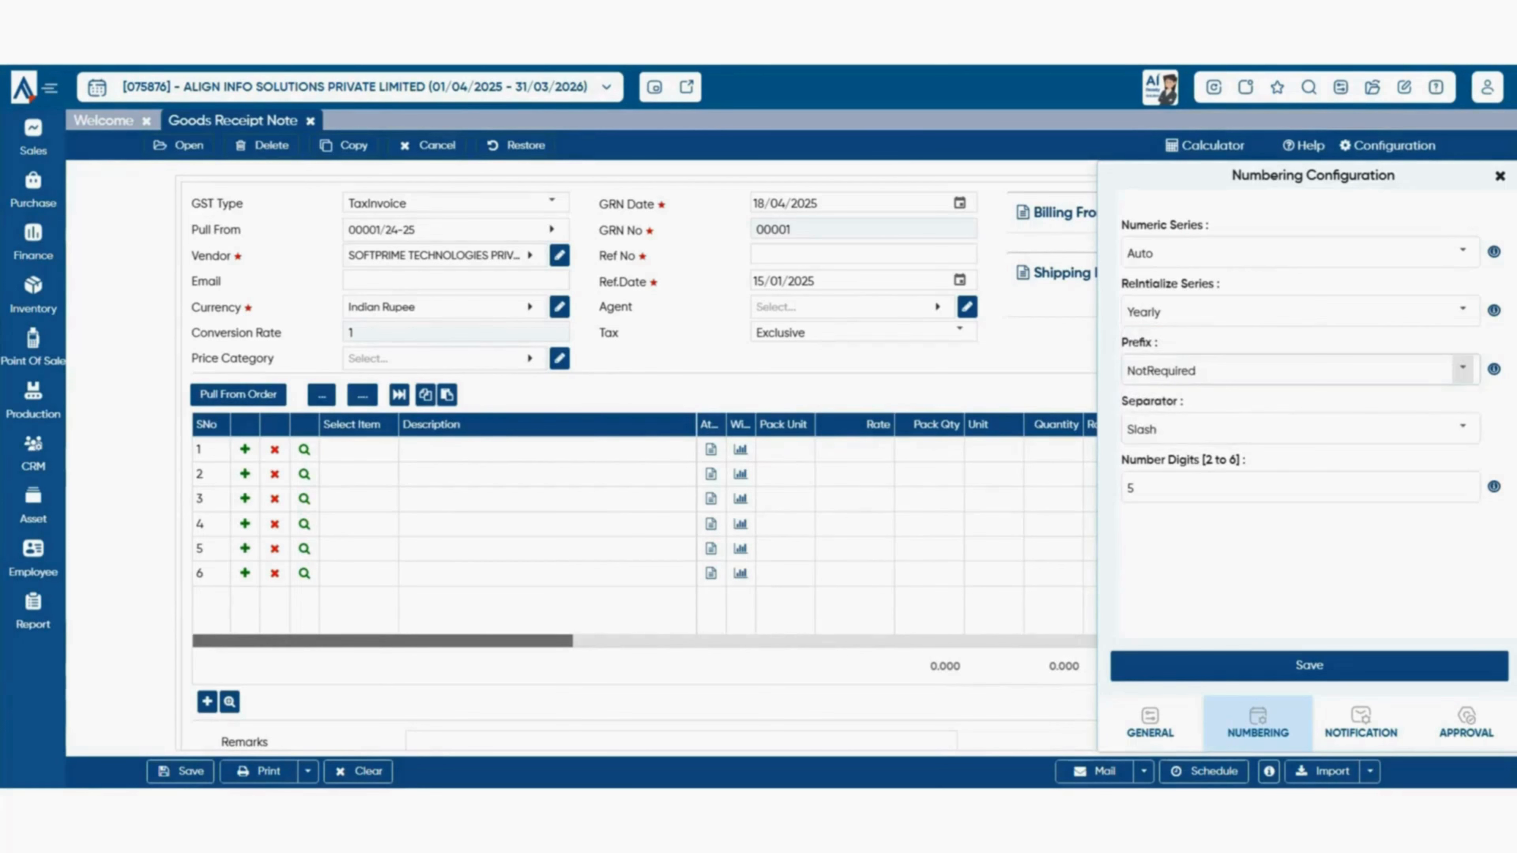
click(1462, 369)
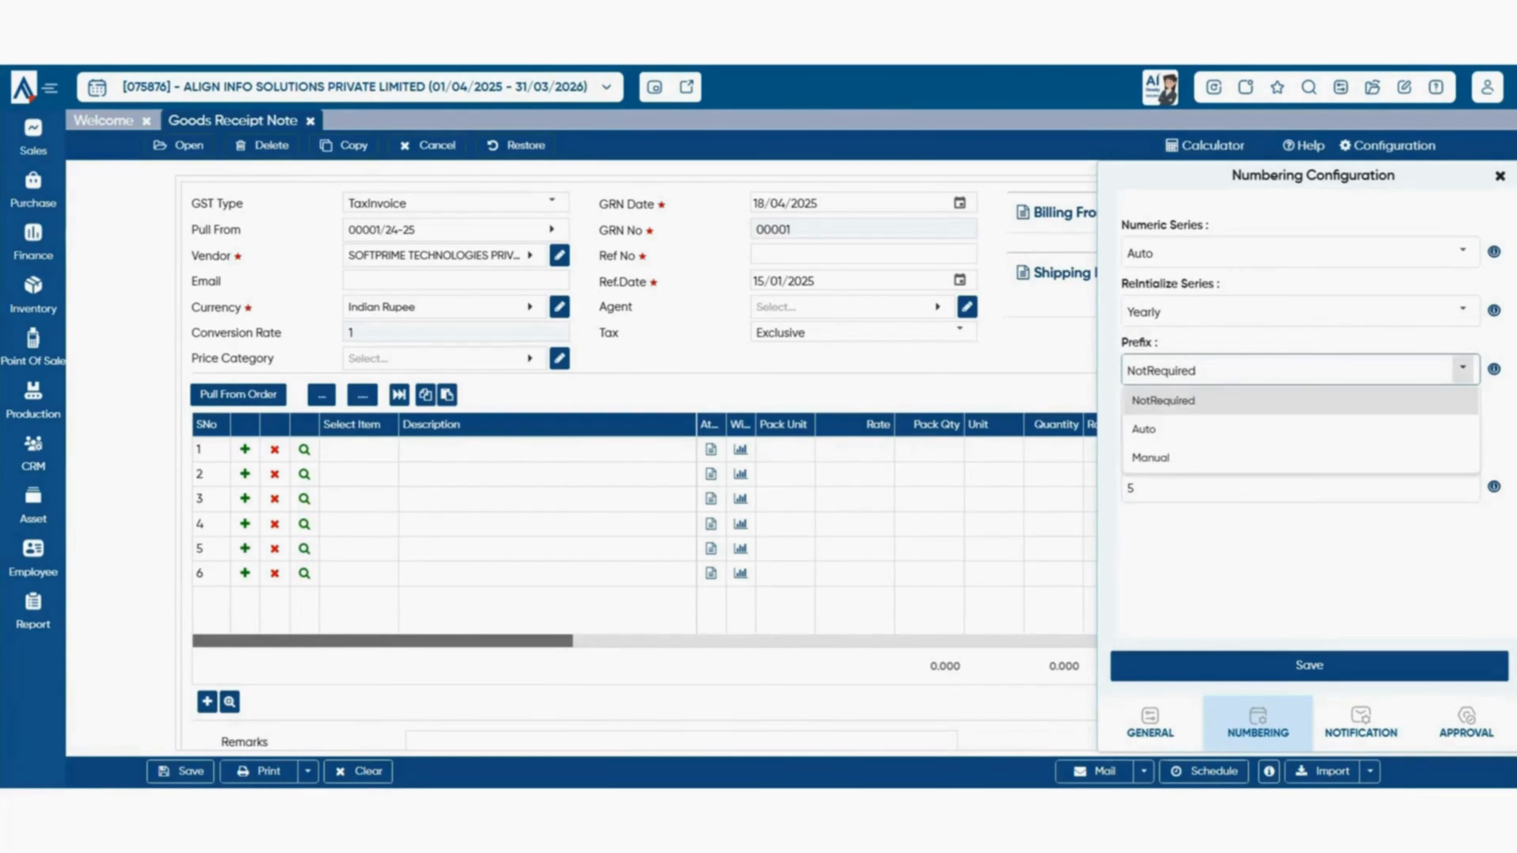
click(1458, 397)
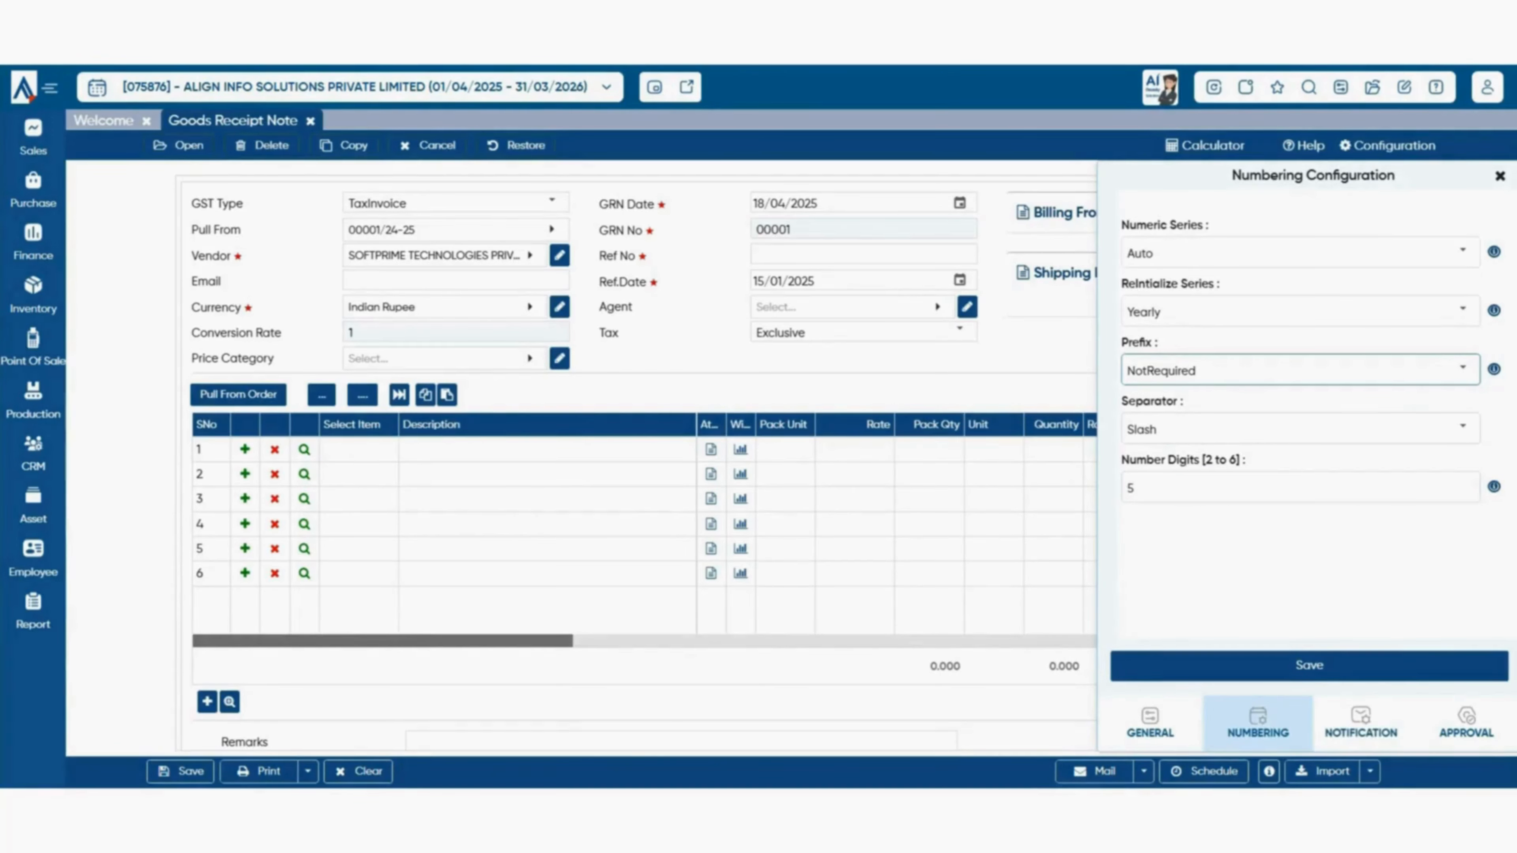
- Review notification and approval settings, close the configuration panel, and save the goods receipt note
click(1361, 723)
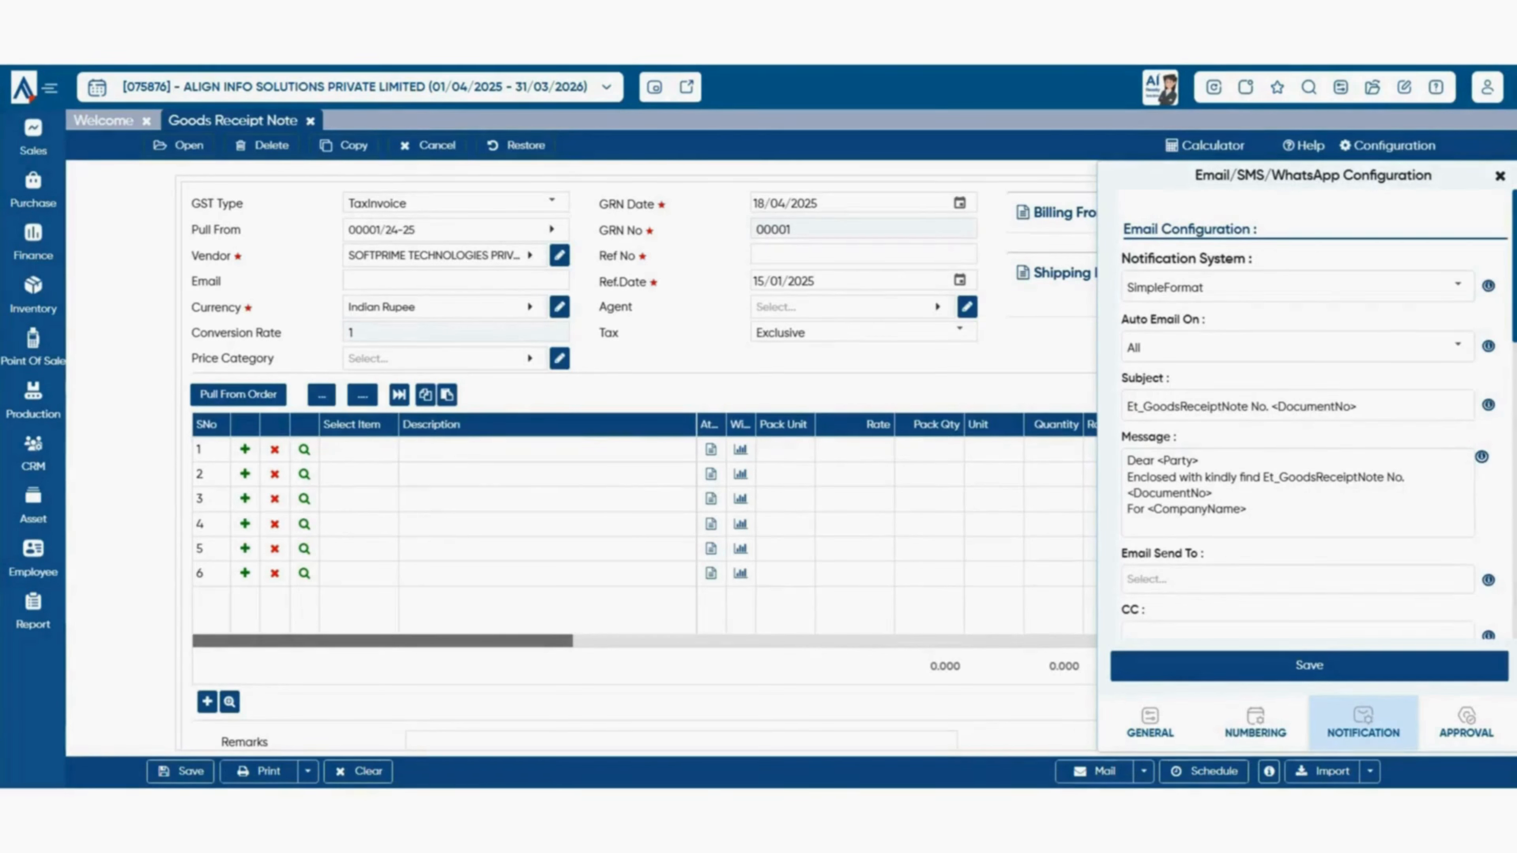
scroll(1308, 418, down, 10)
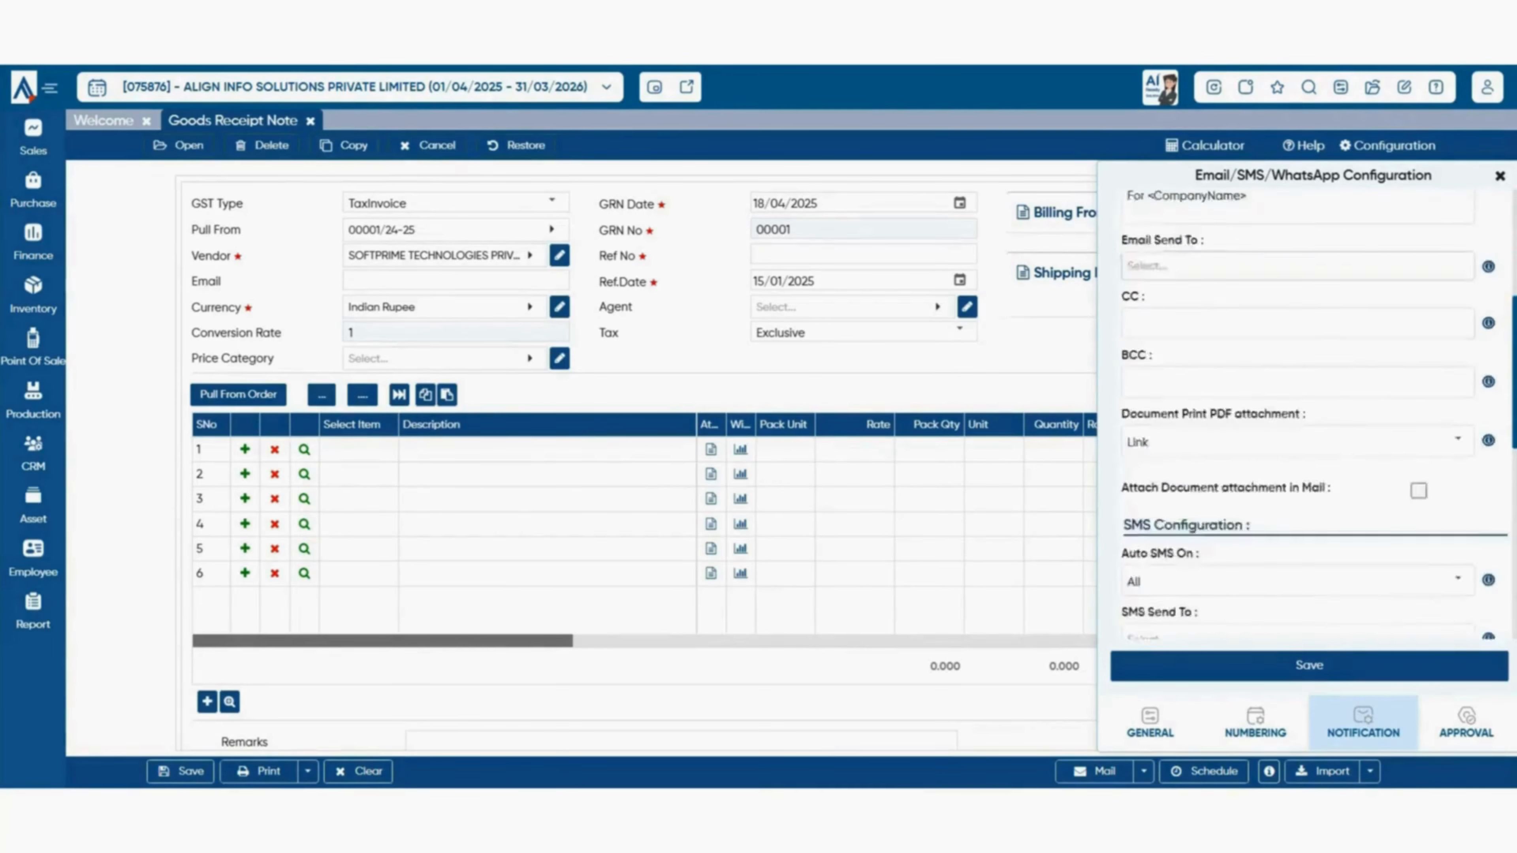
scroll(1308, 418, down, 2)
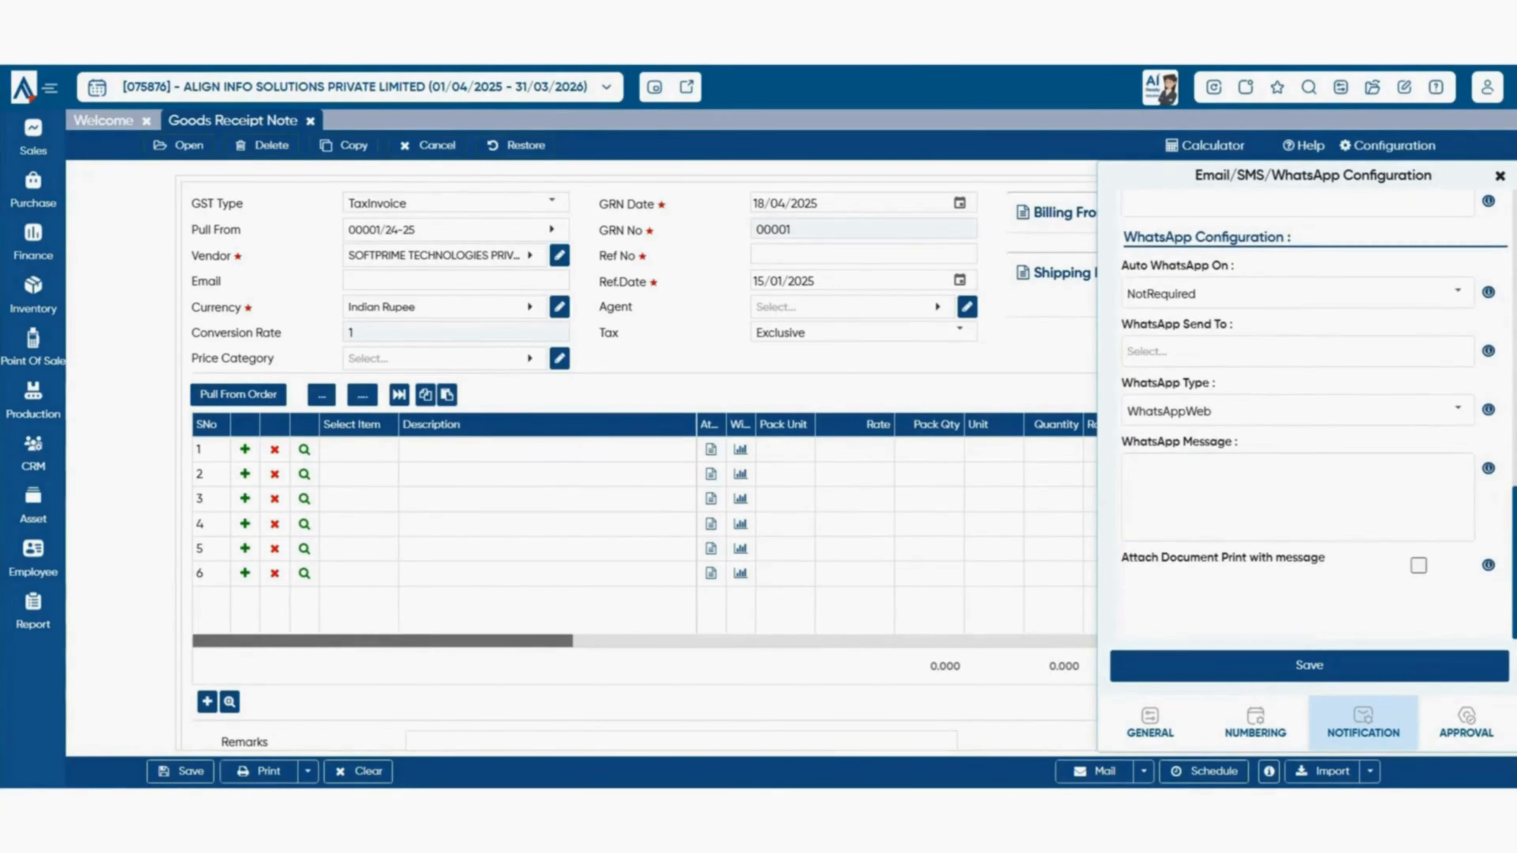
click(1466, 722)
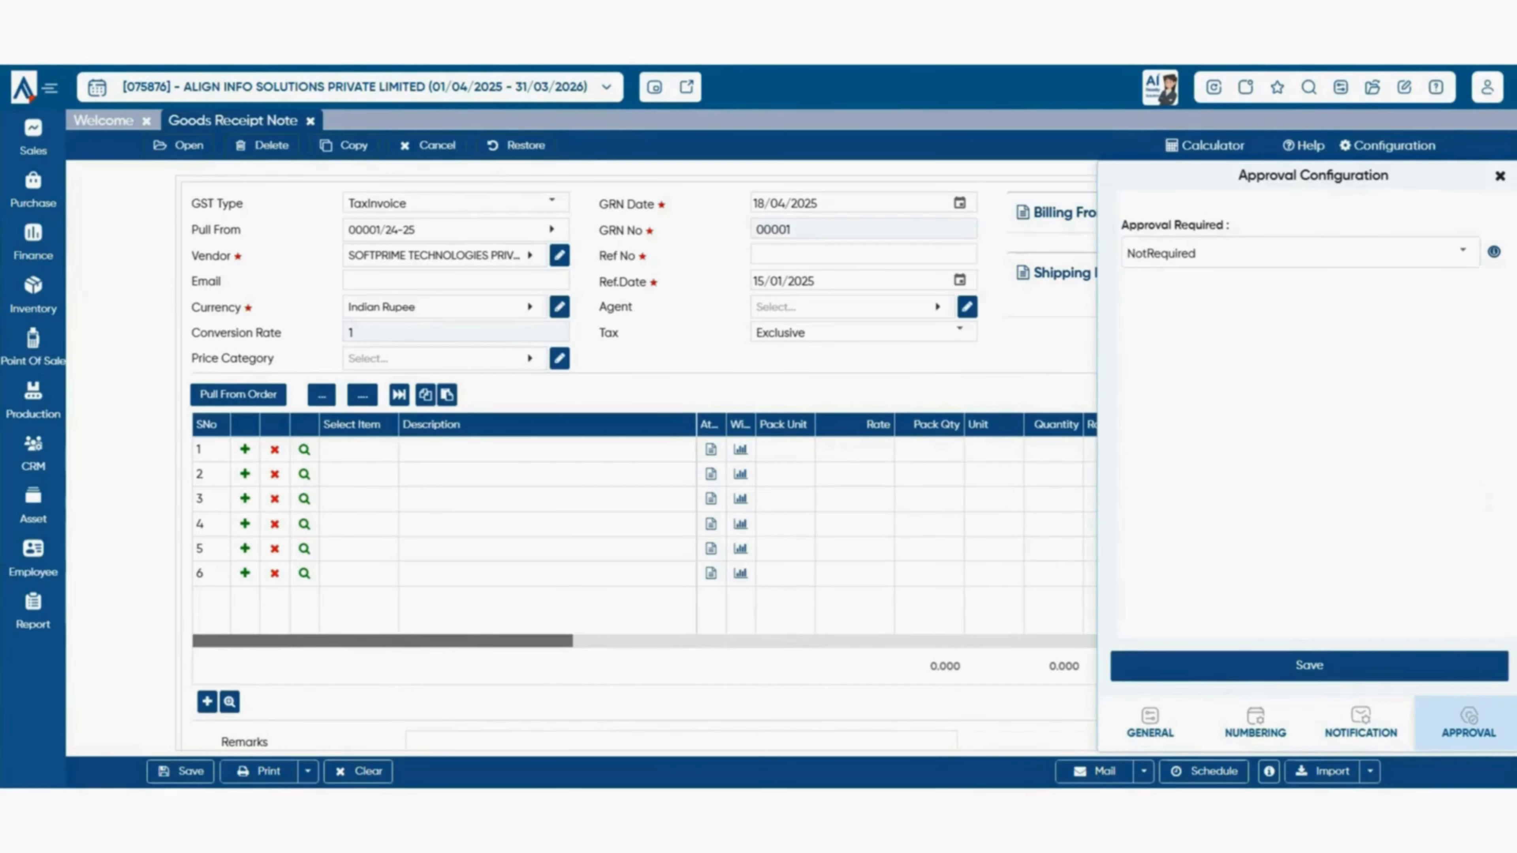
click(1499, 176)
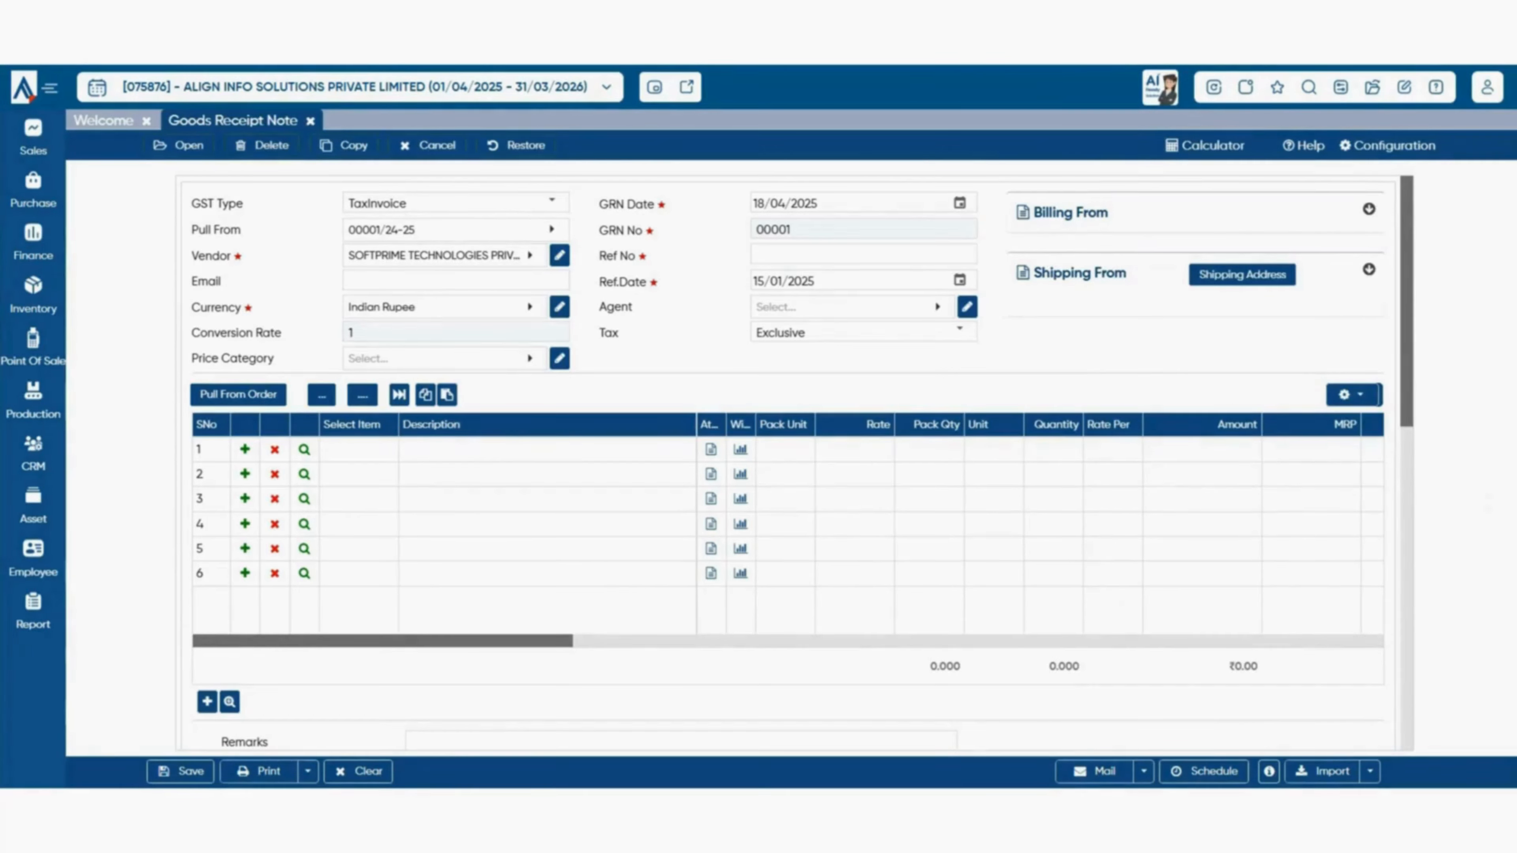
click(180, 771)
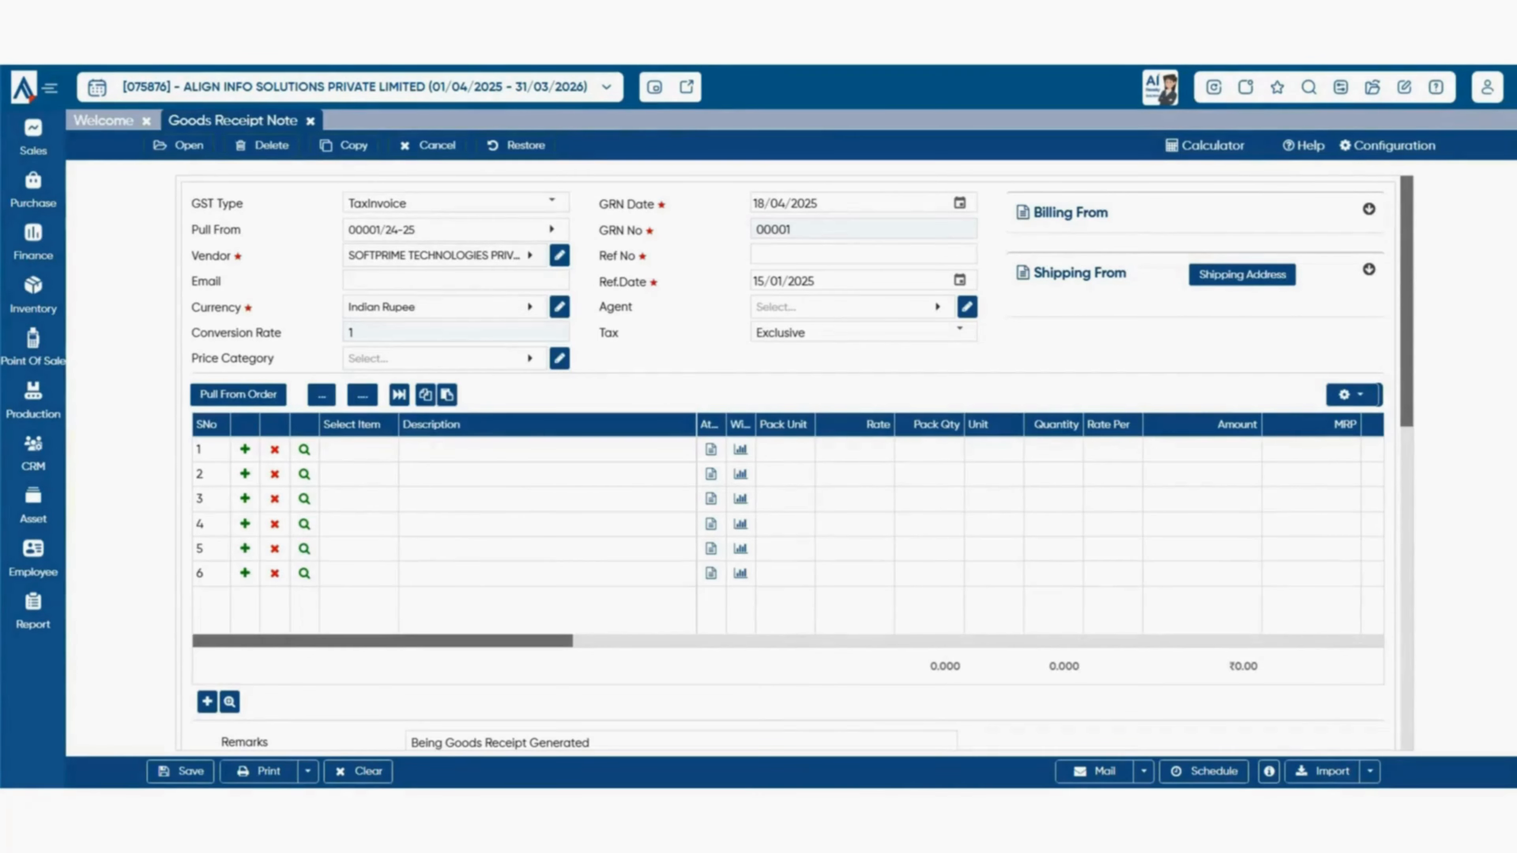
- Close the goods receipt note and start a new Purchase Bill, invoice 00001
click(310, 121)
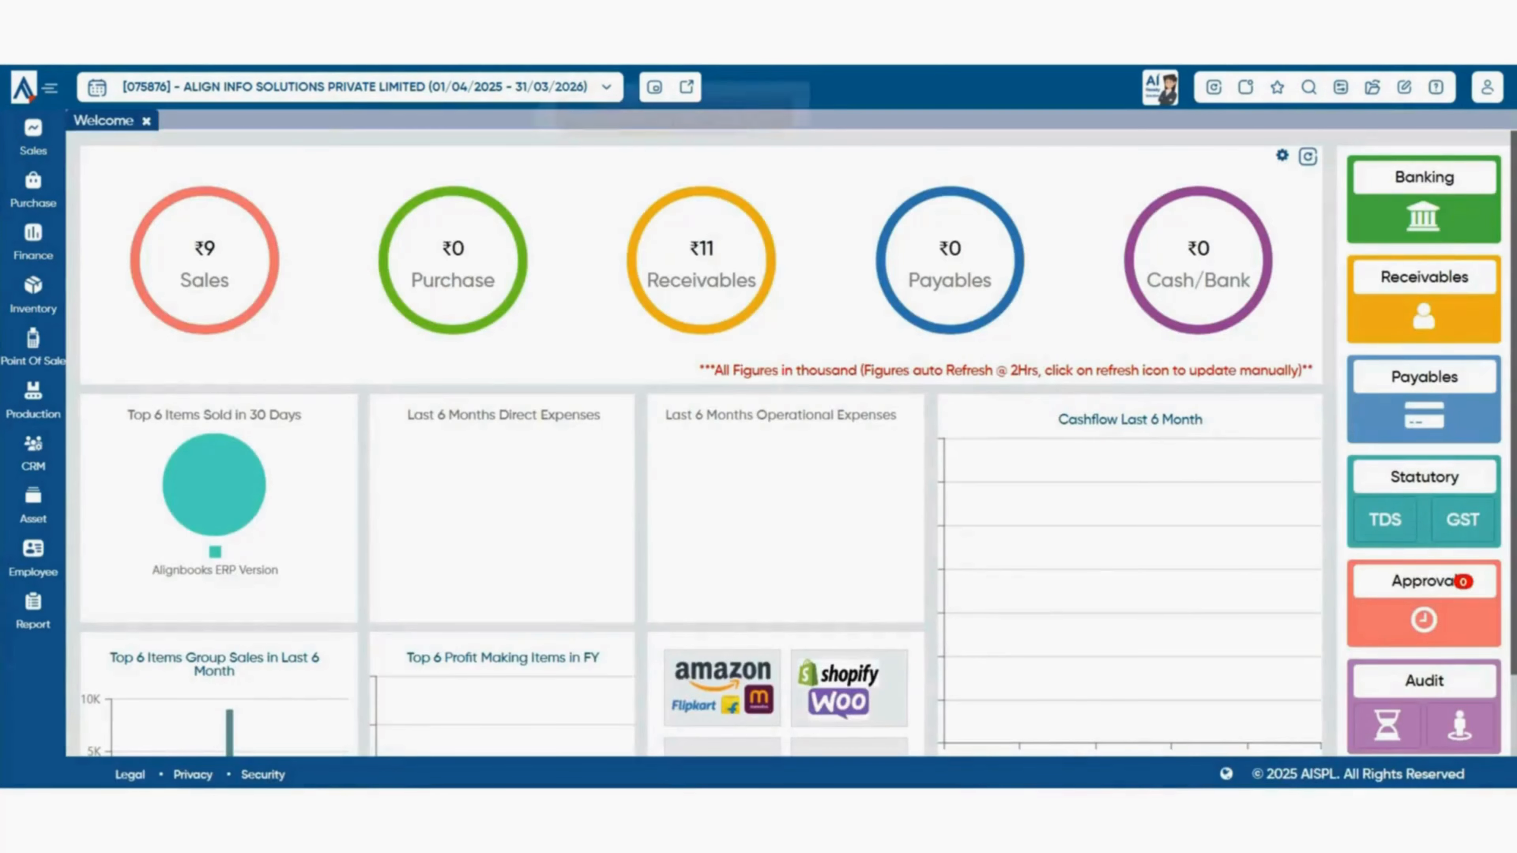
click(33, 191)
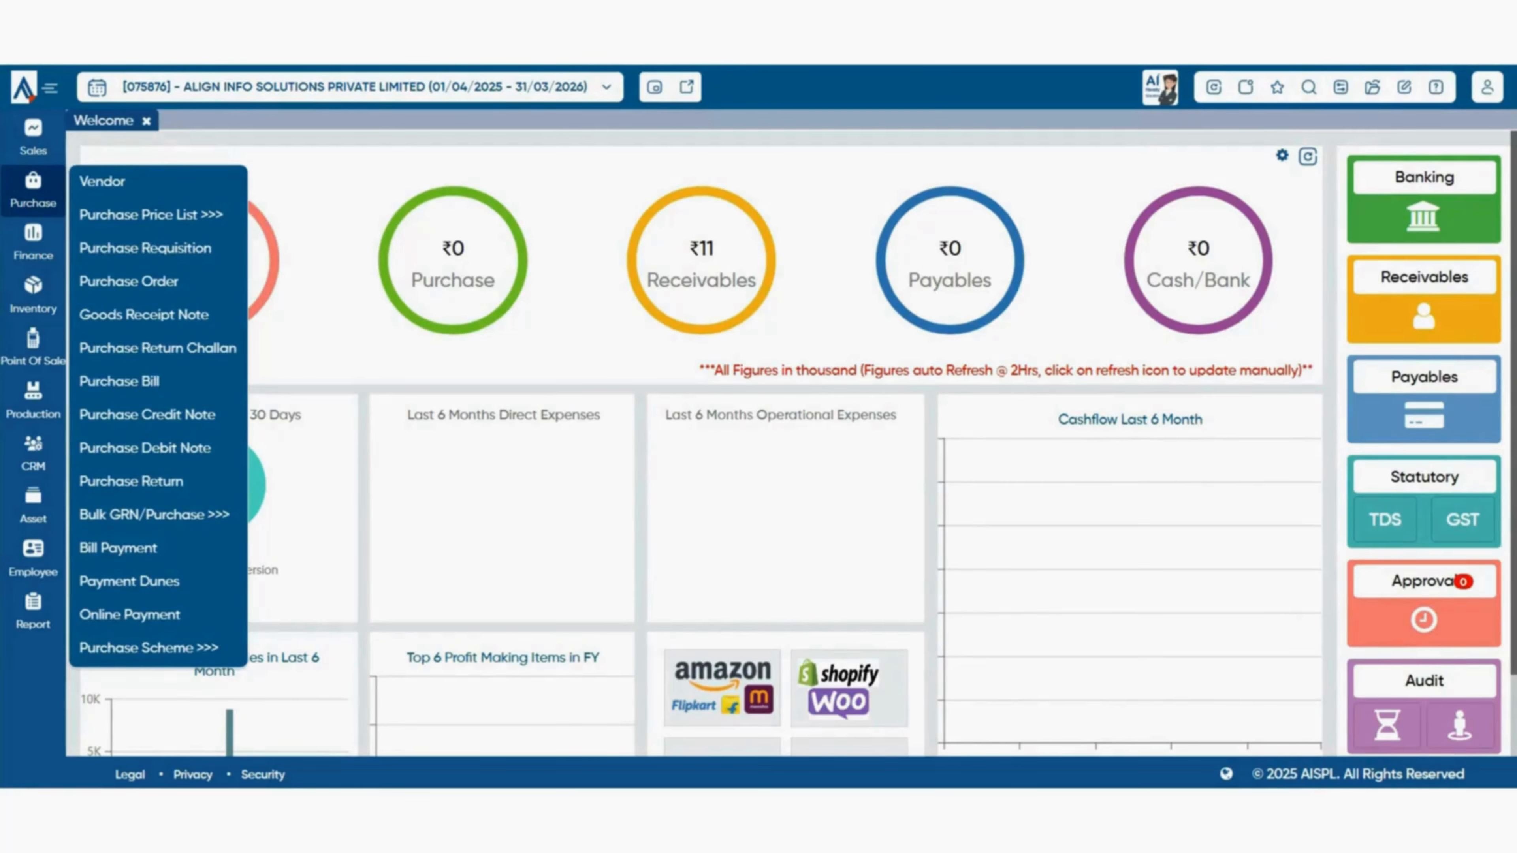
click(119, 382)
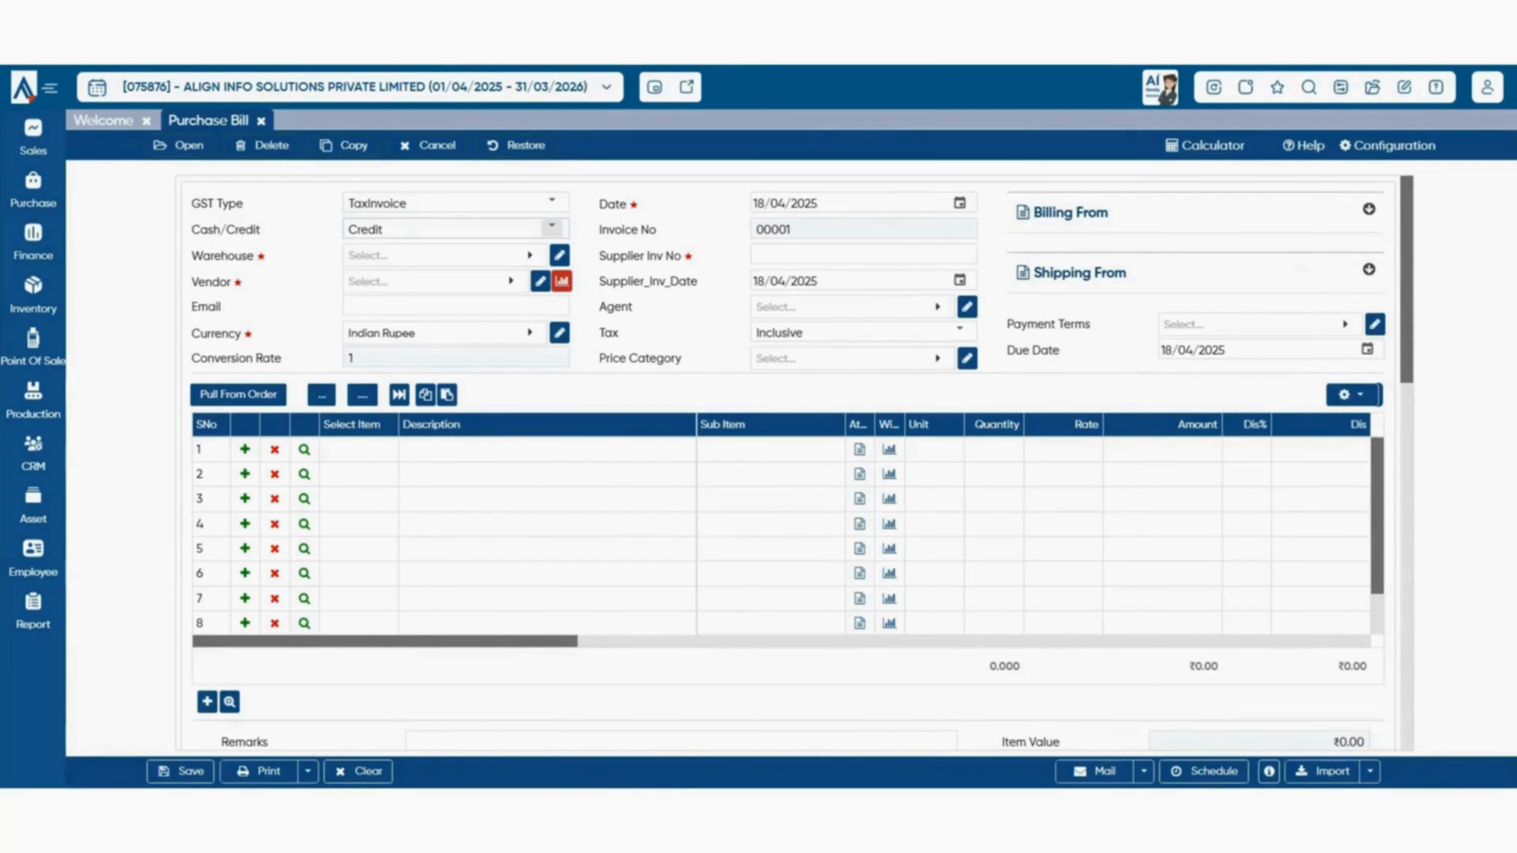
- Keep the payment type as Credit and set the warehouse to Default
click(551, 227)
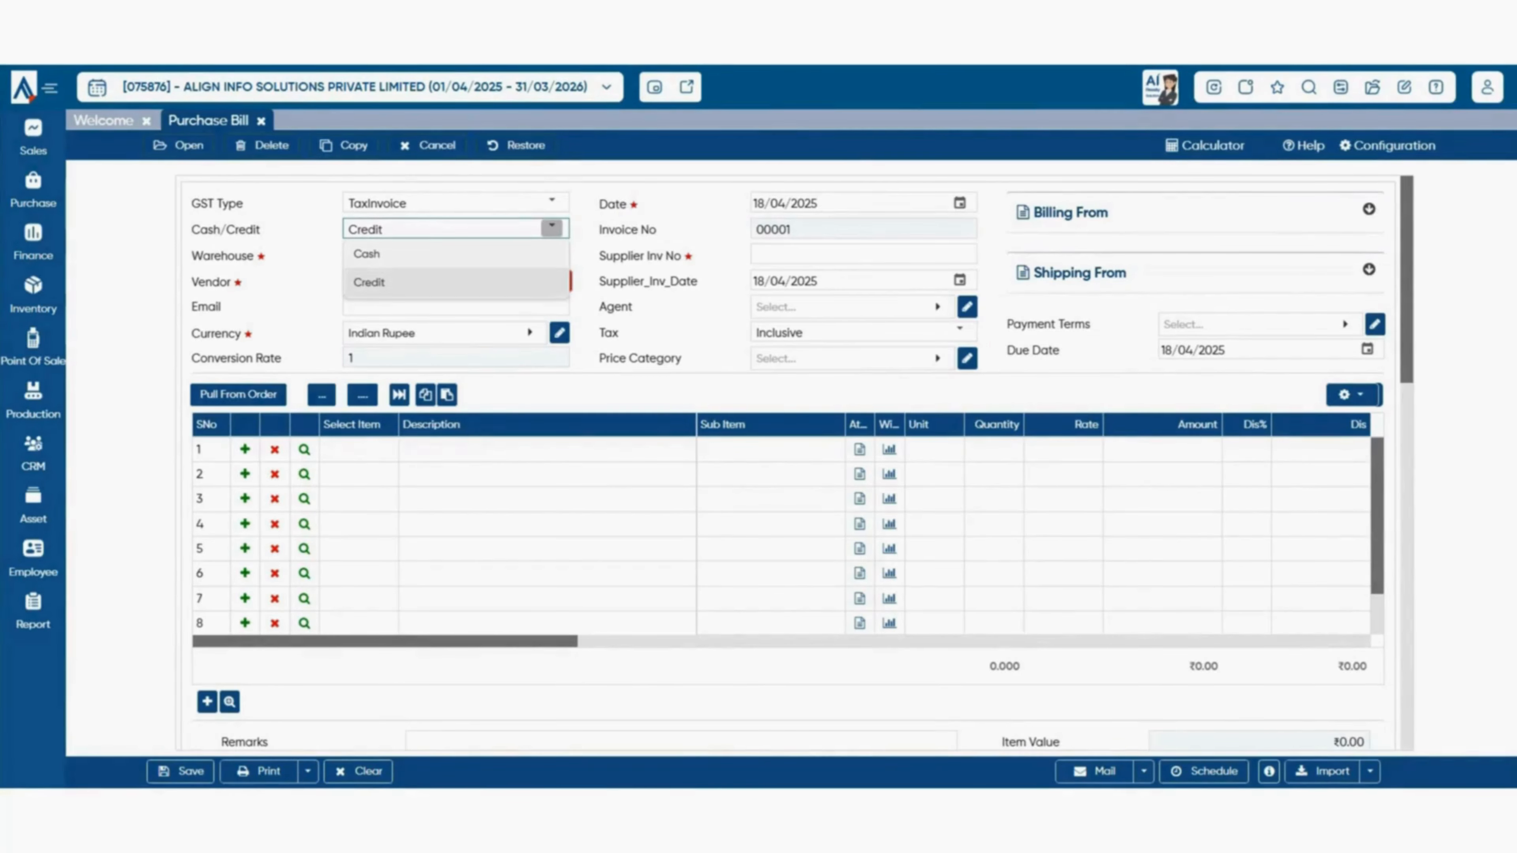
click(418, 282)
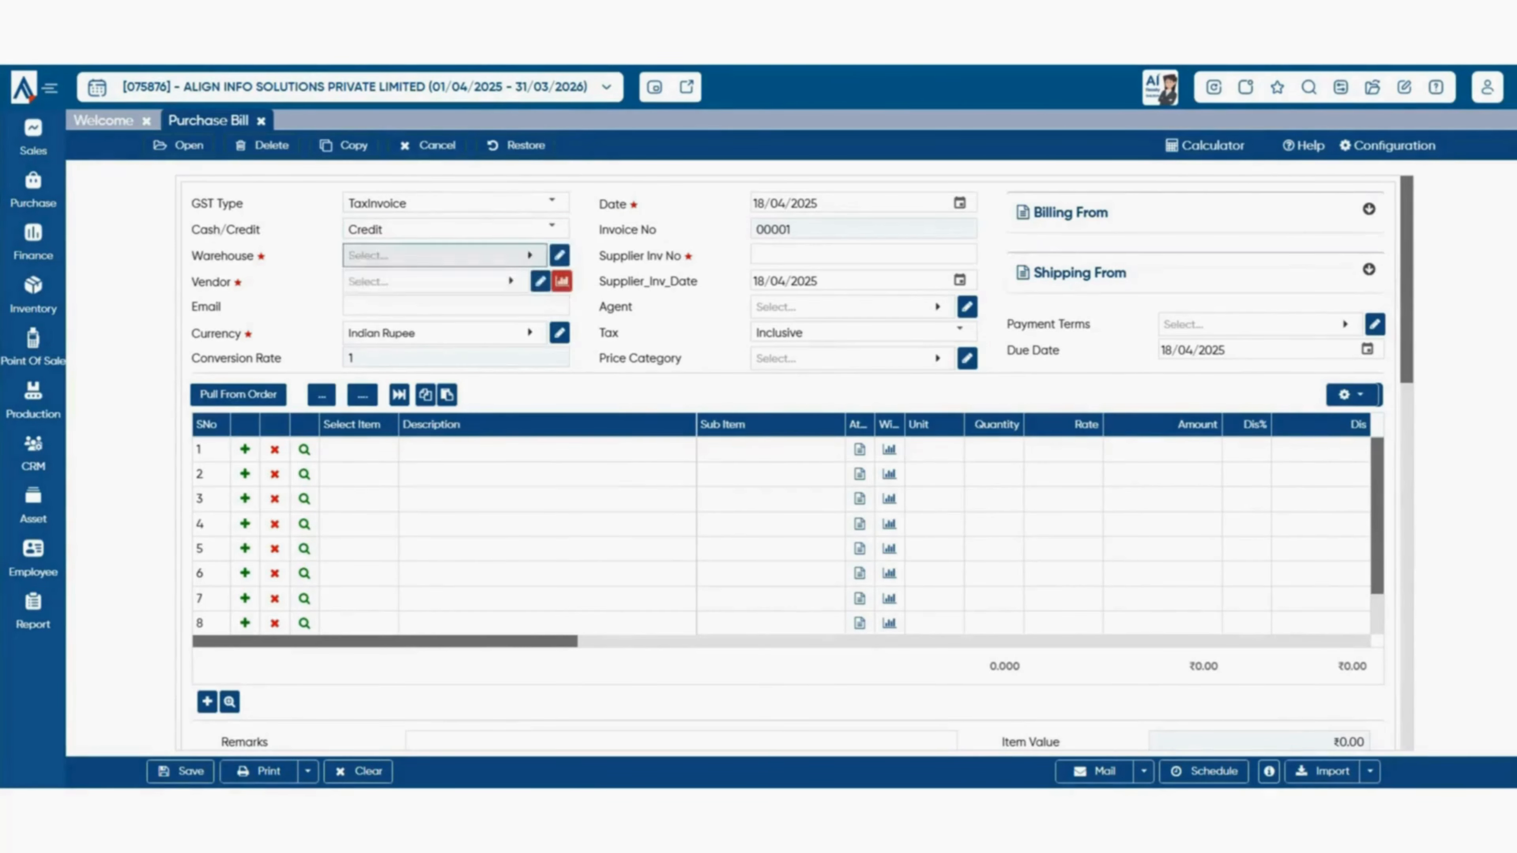
click(445, 255)
key(Return)
- Choose FIESTA TRAVELS as the vendor and open the bill's general configuration
click(438, 281)
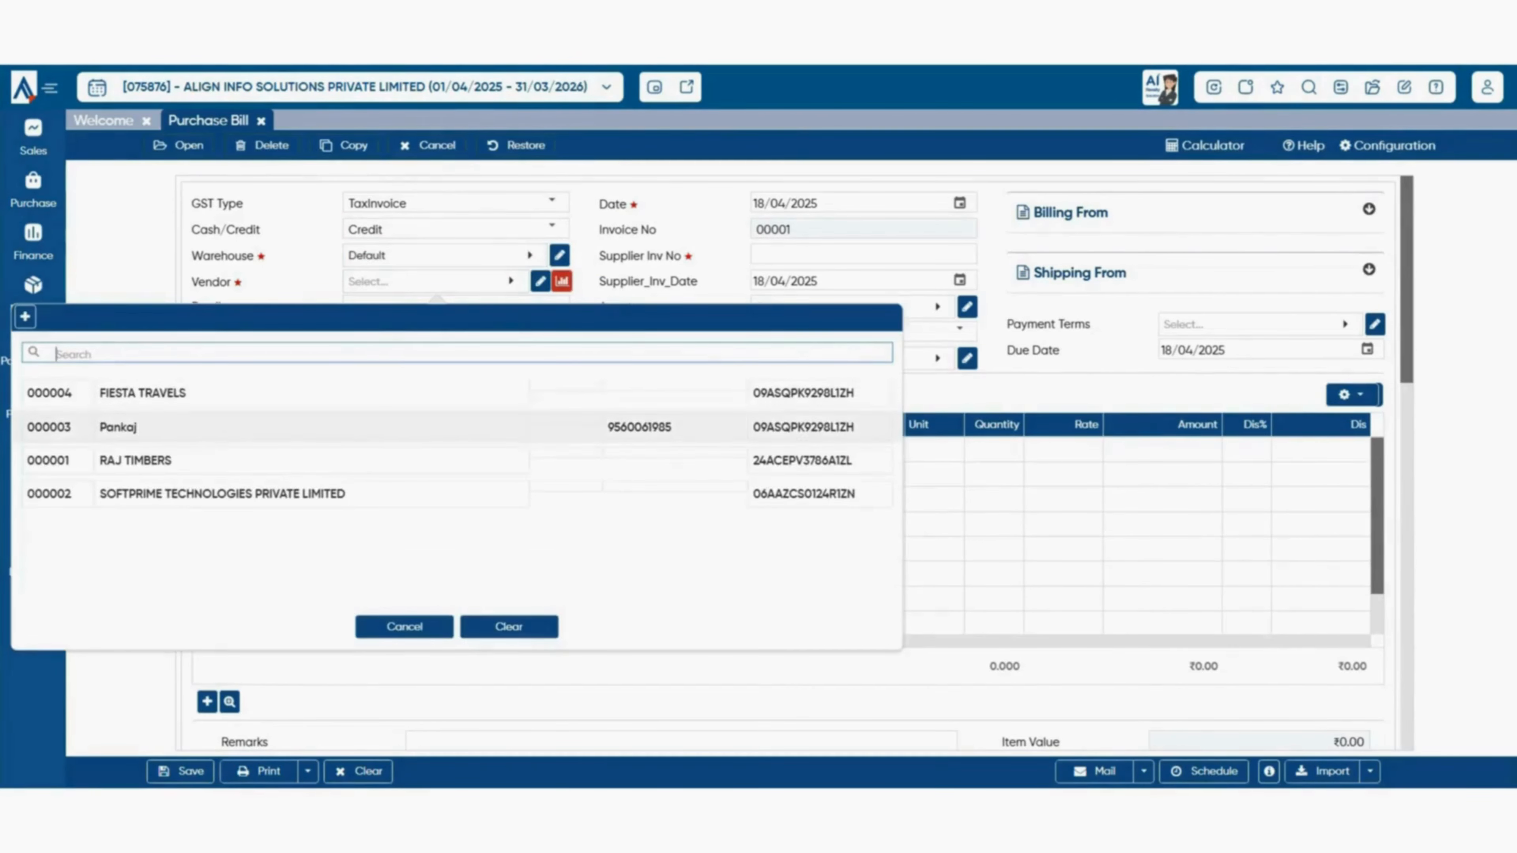
key(Return)
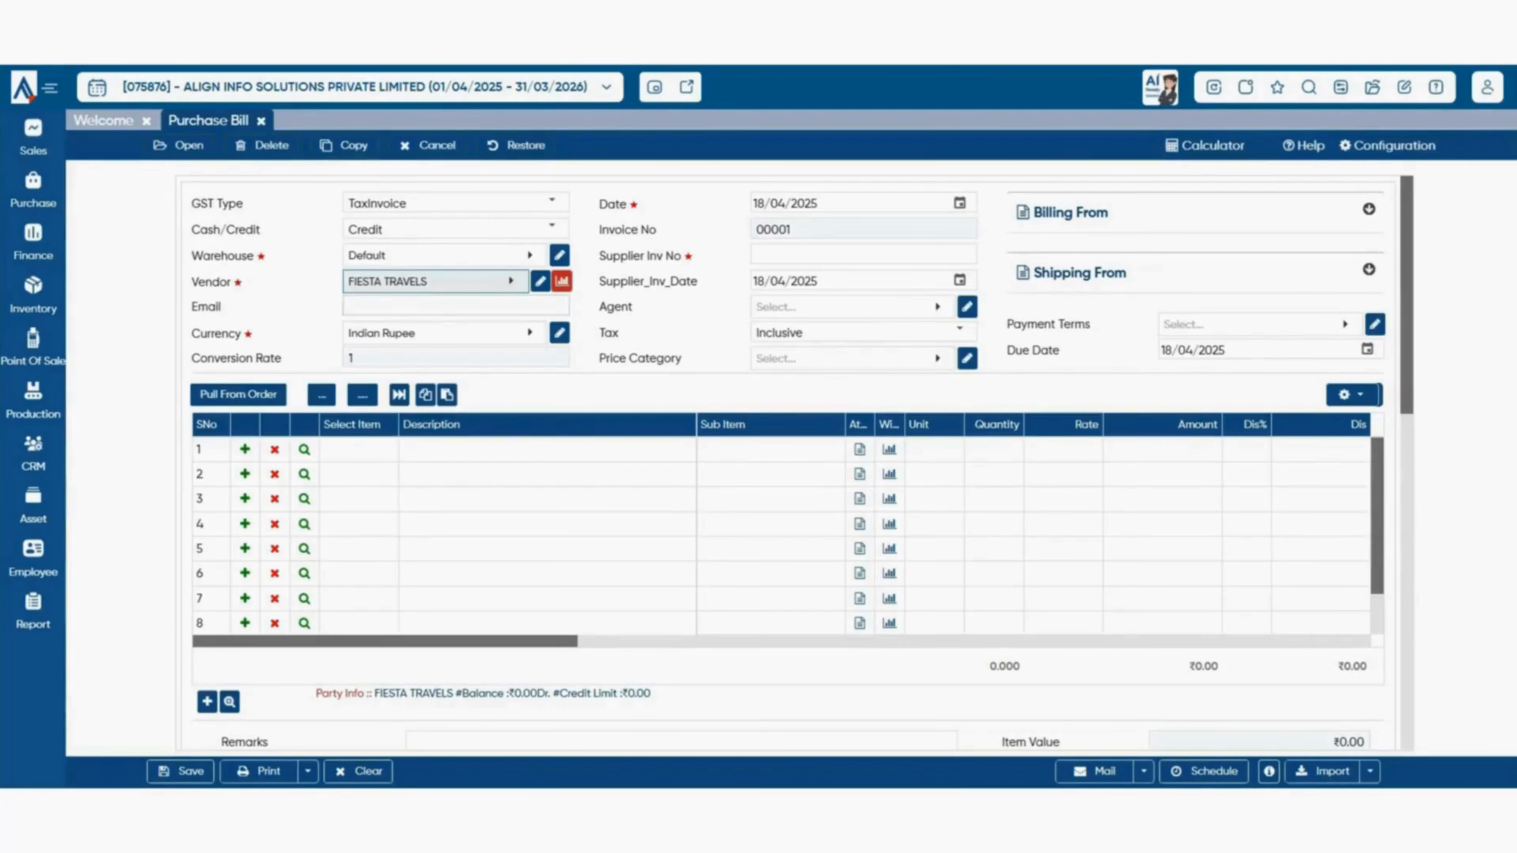
click(456, 306)
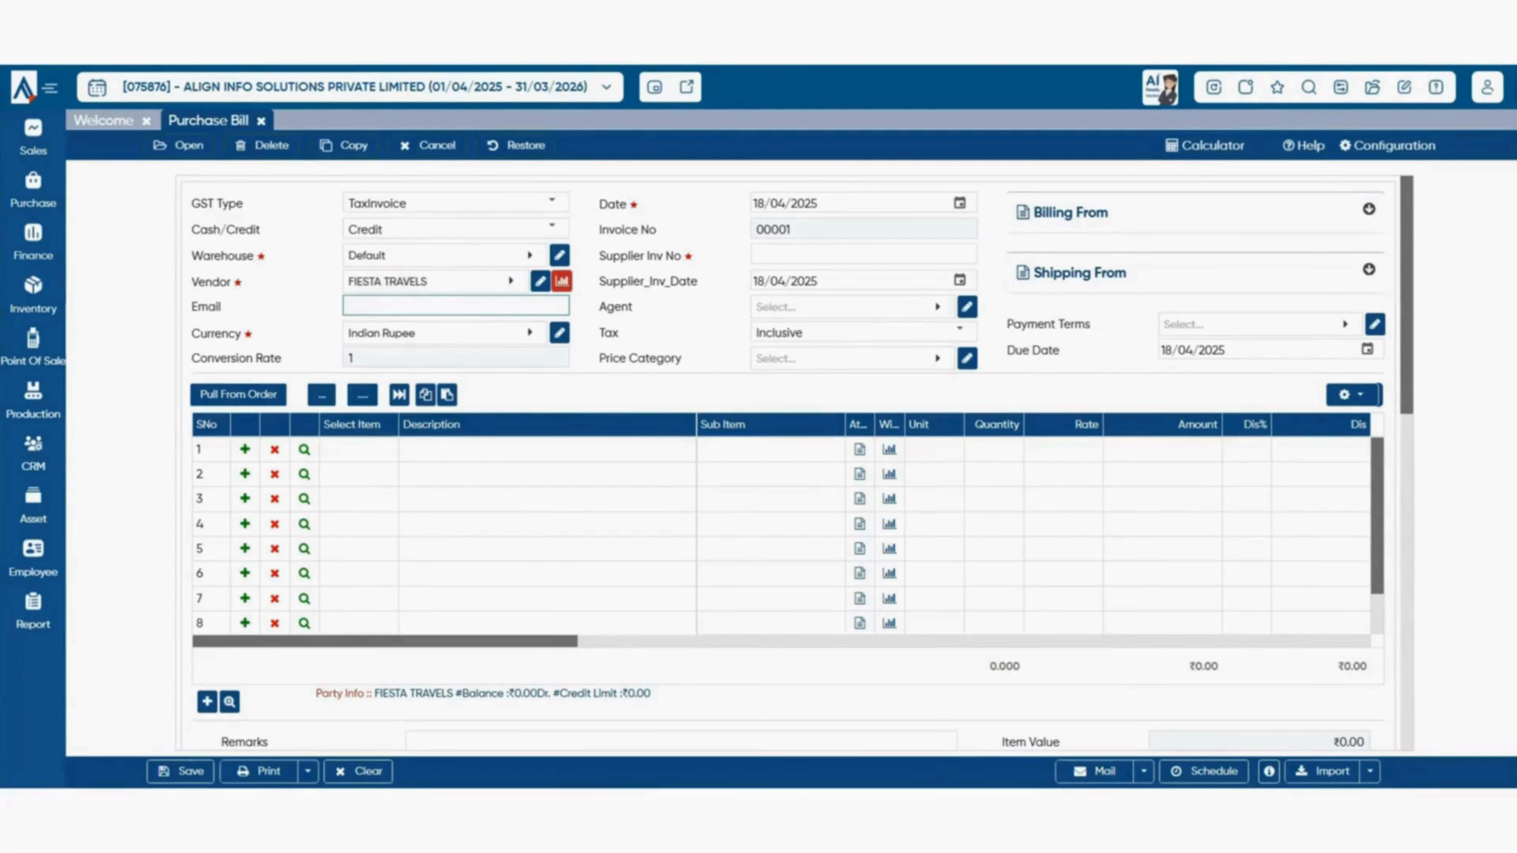
key(Tab)
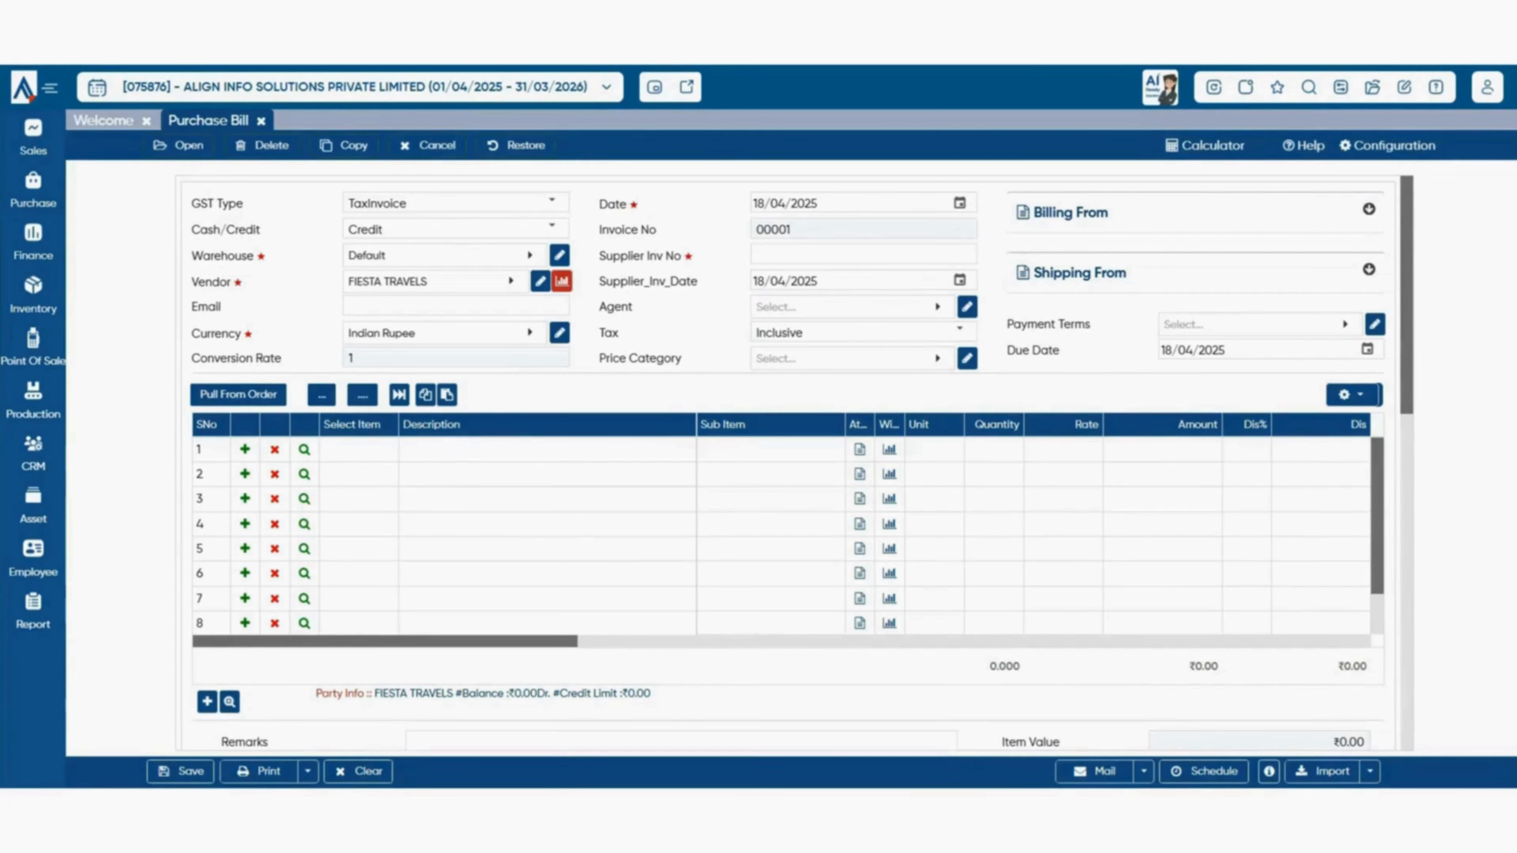
click(1388, 146)
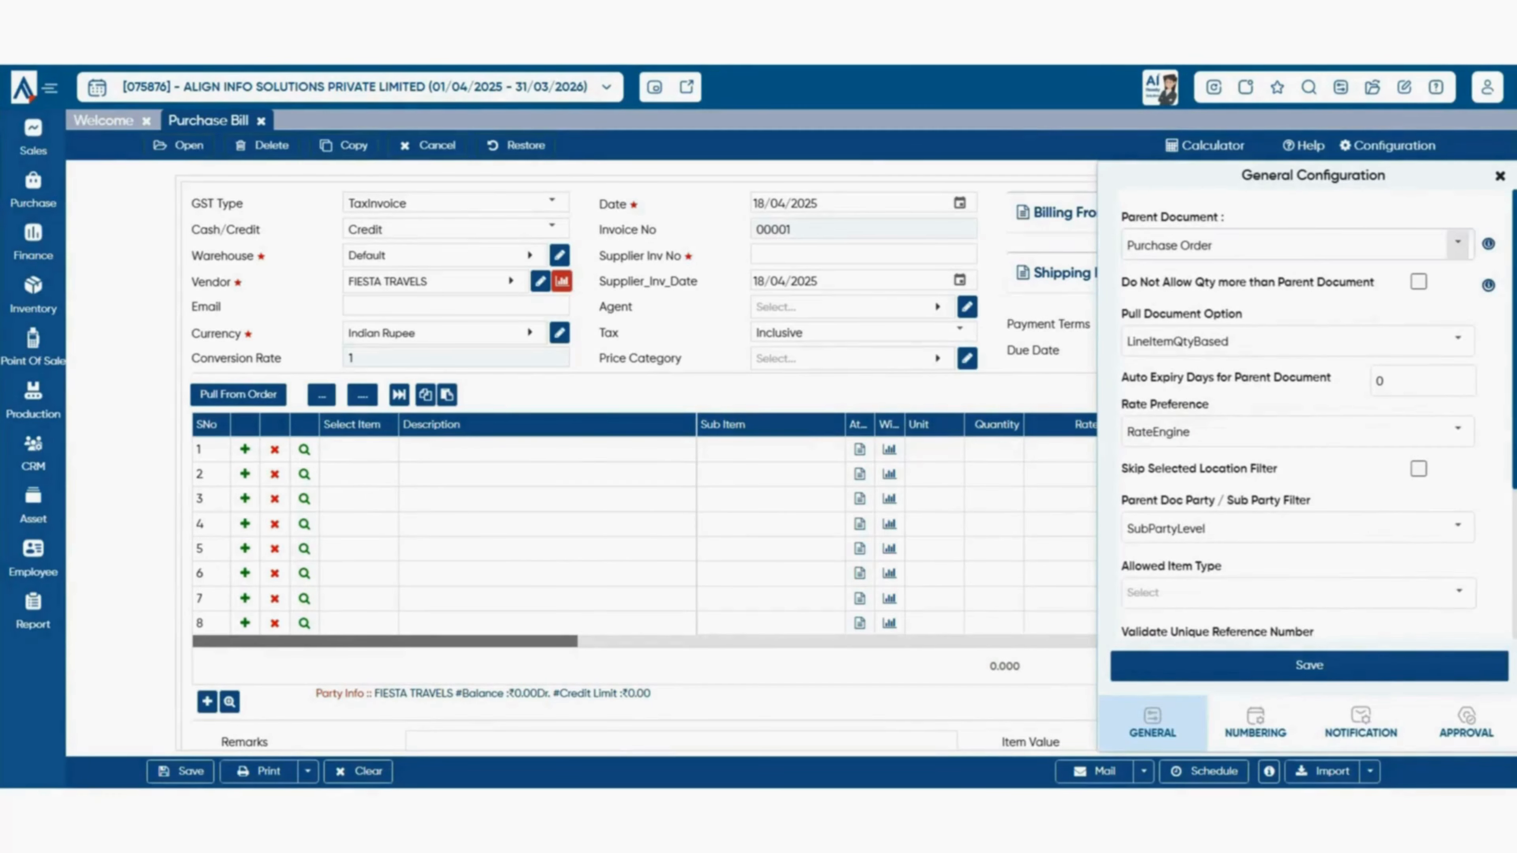
- Change the Parent Document from Purchase Order to Goods Receipt Note and save the configuration
click(1458, 243)
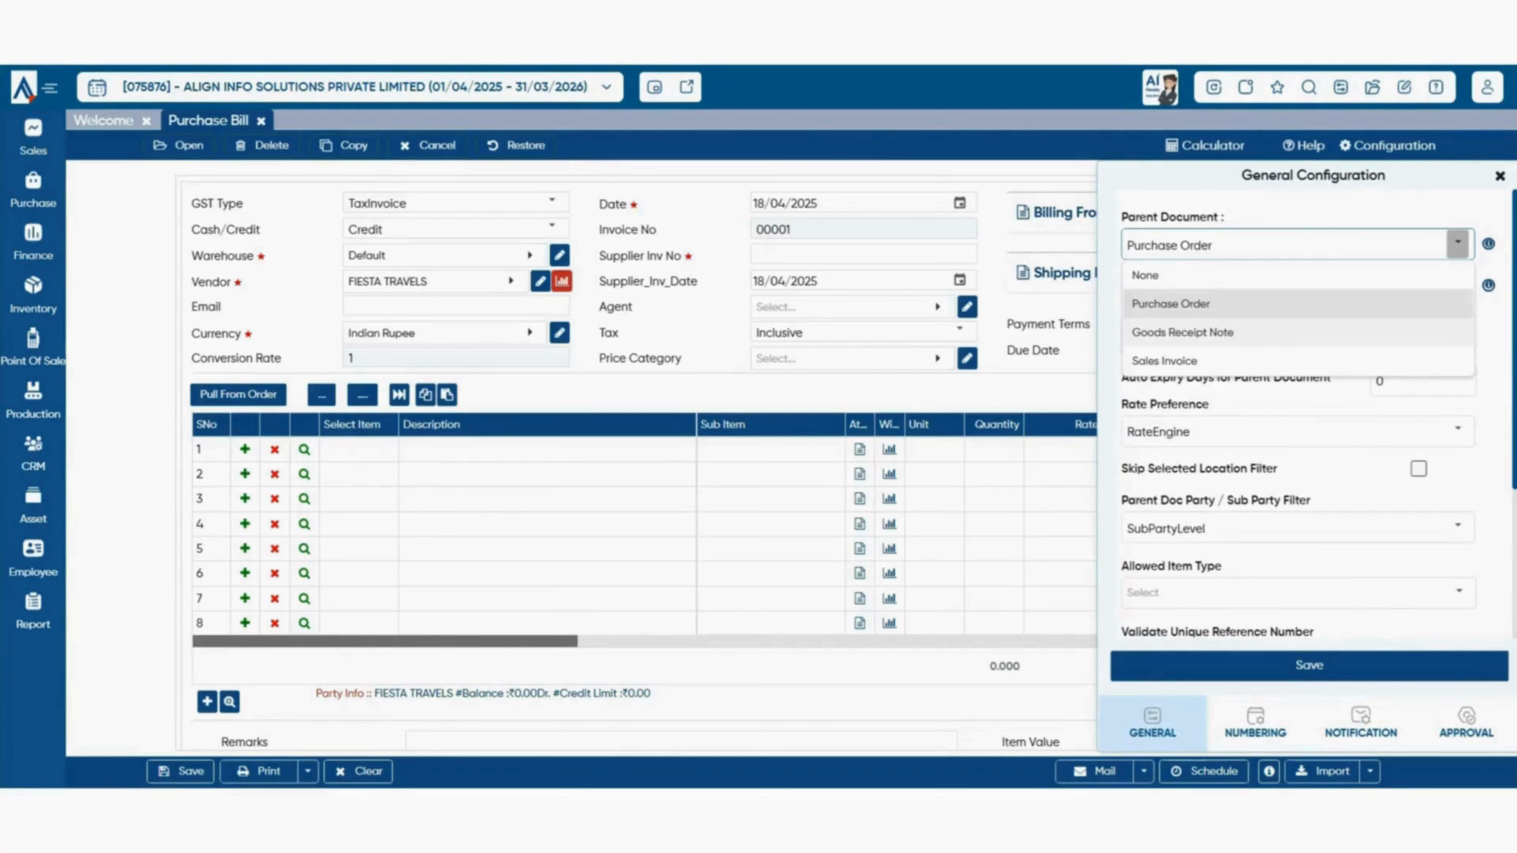
click(1183, 332)
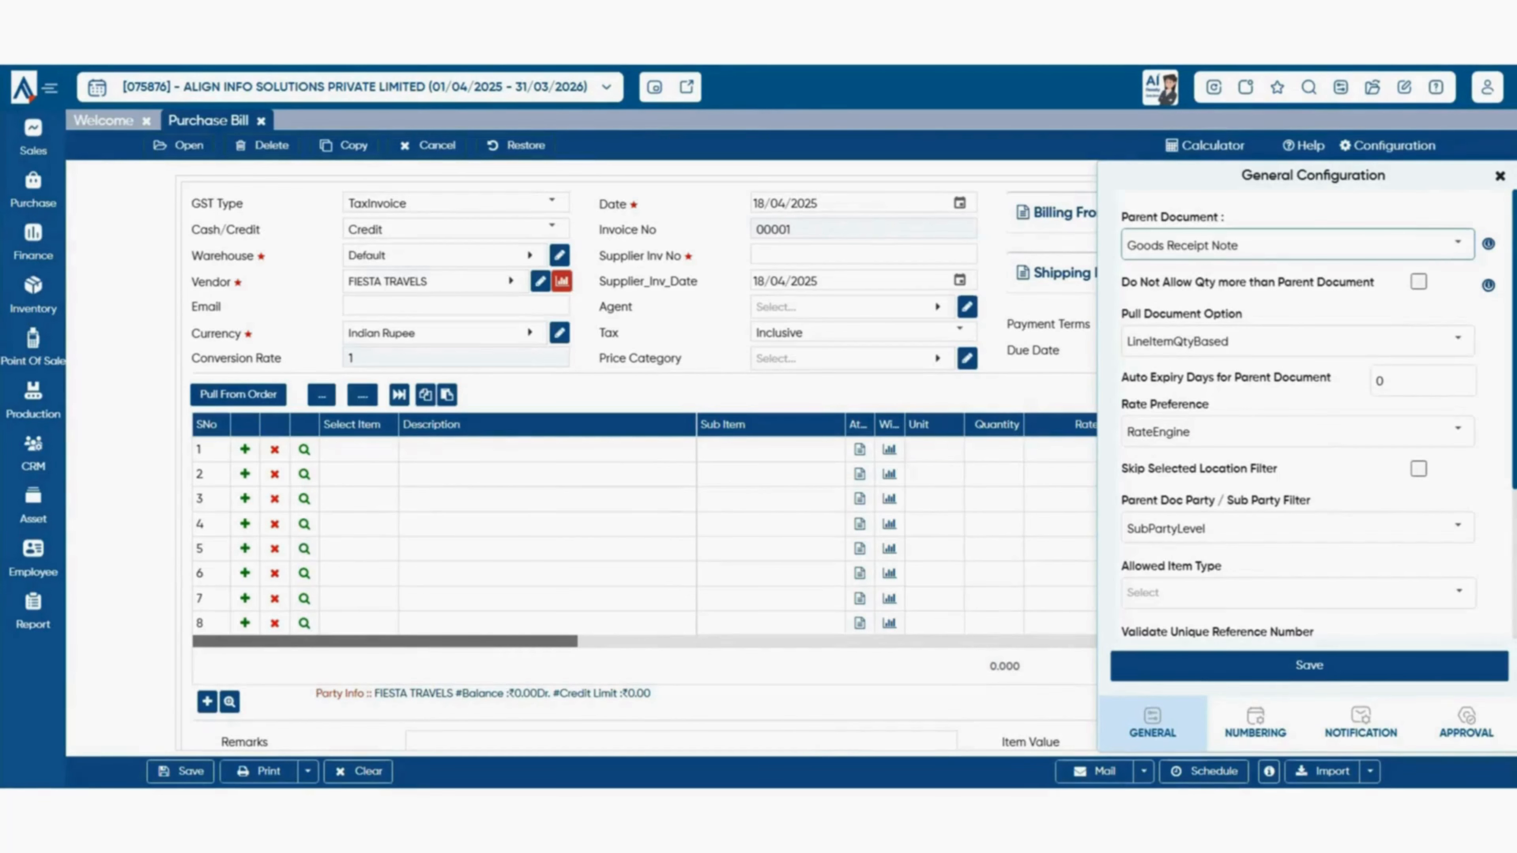
click(1309, 665)
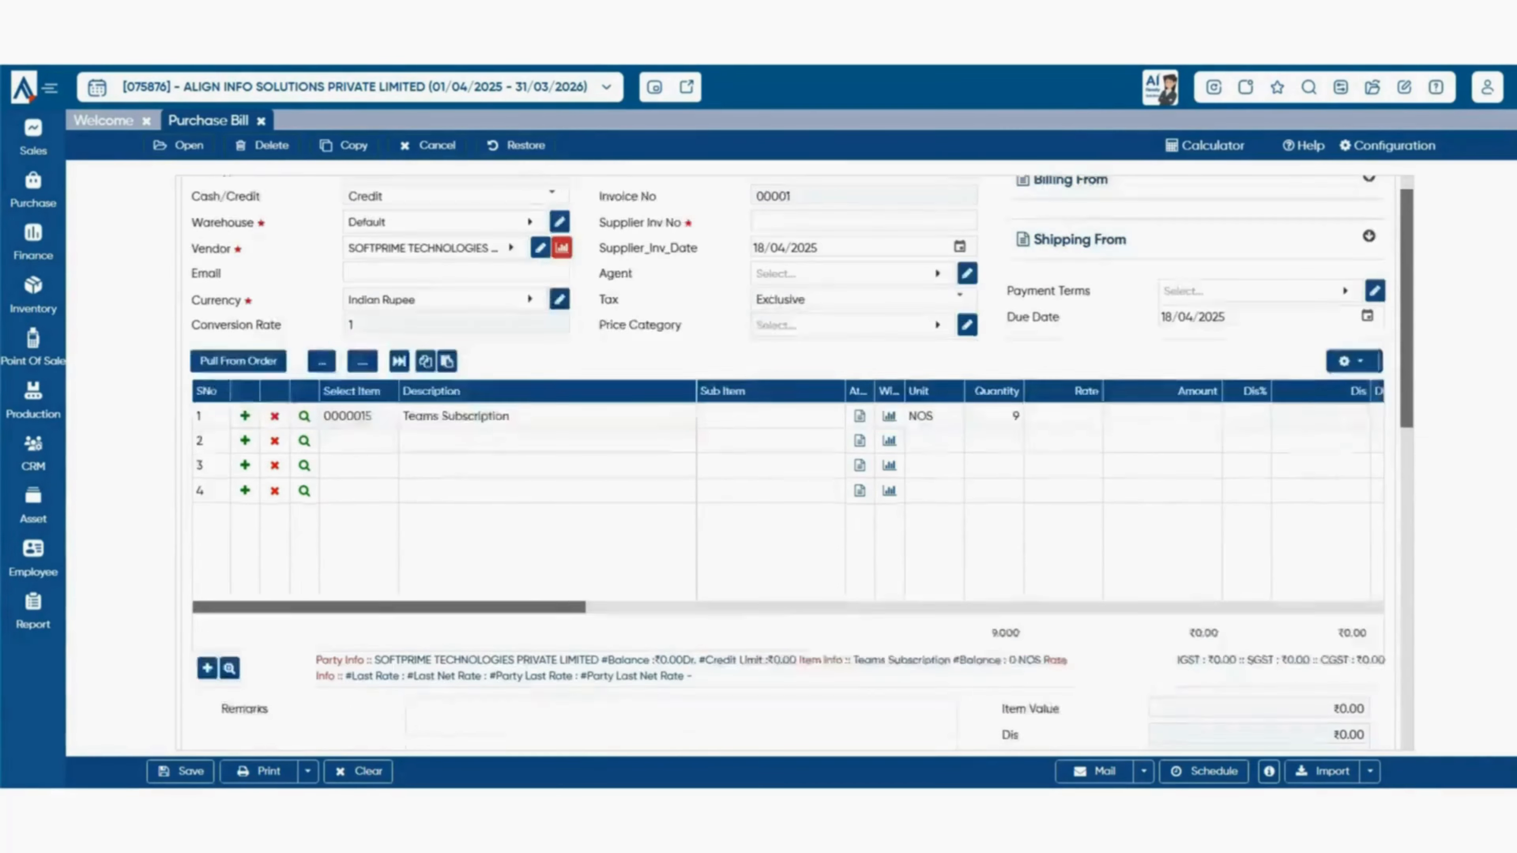
- Auto-fill the Remarks box with the generated purchase narration and review the Logistics section
scroll(776, 461, down, 5)
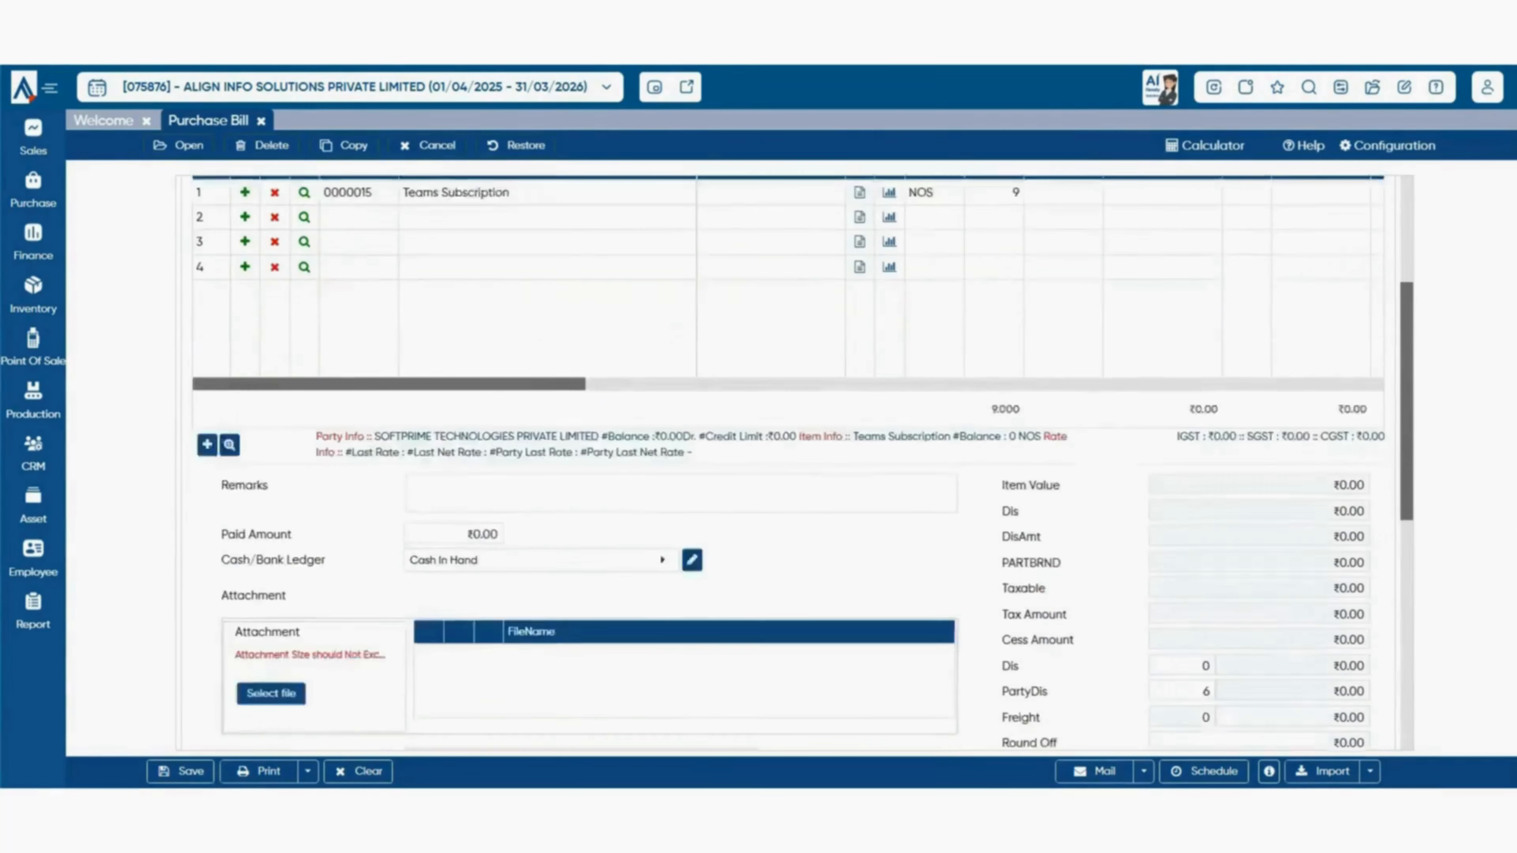
scroll(777, 460, down, 3)
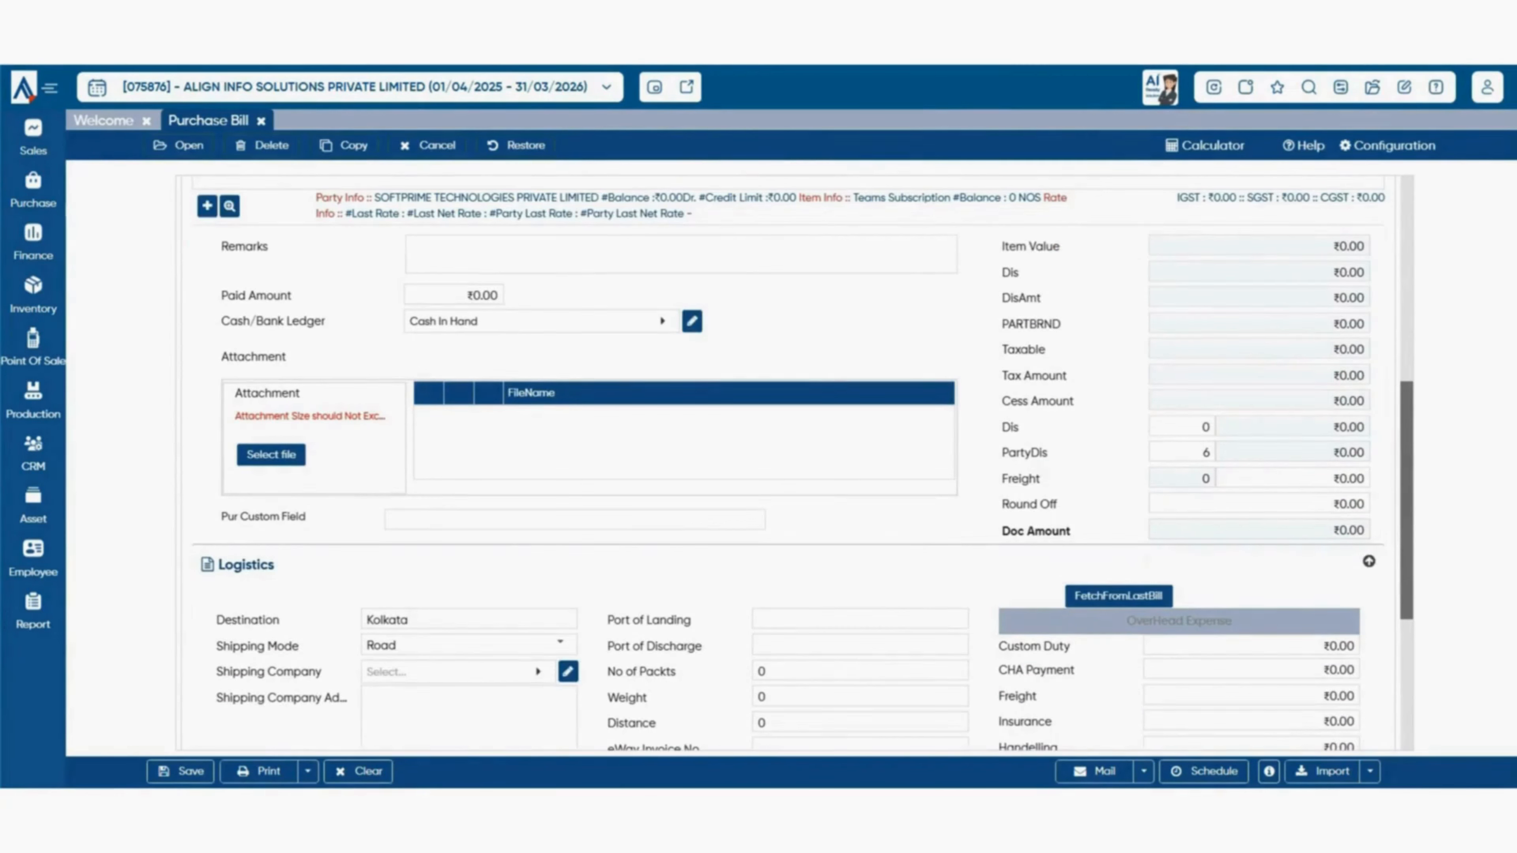
click(543, 248)
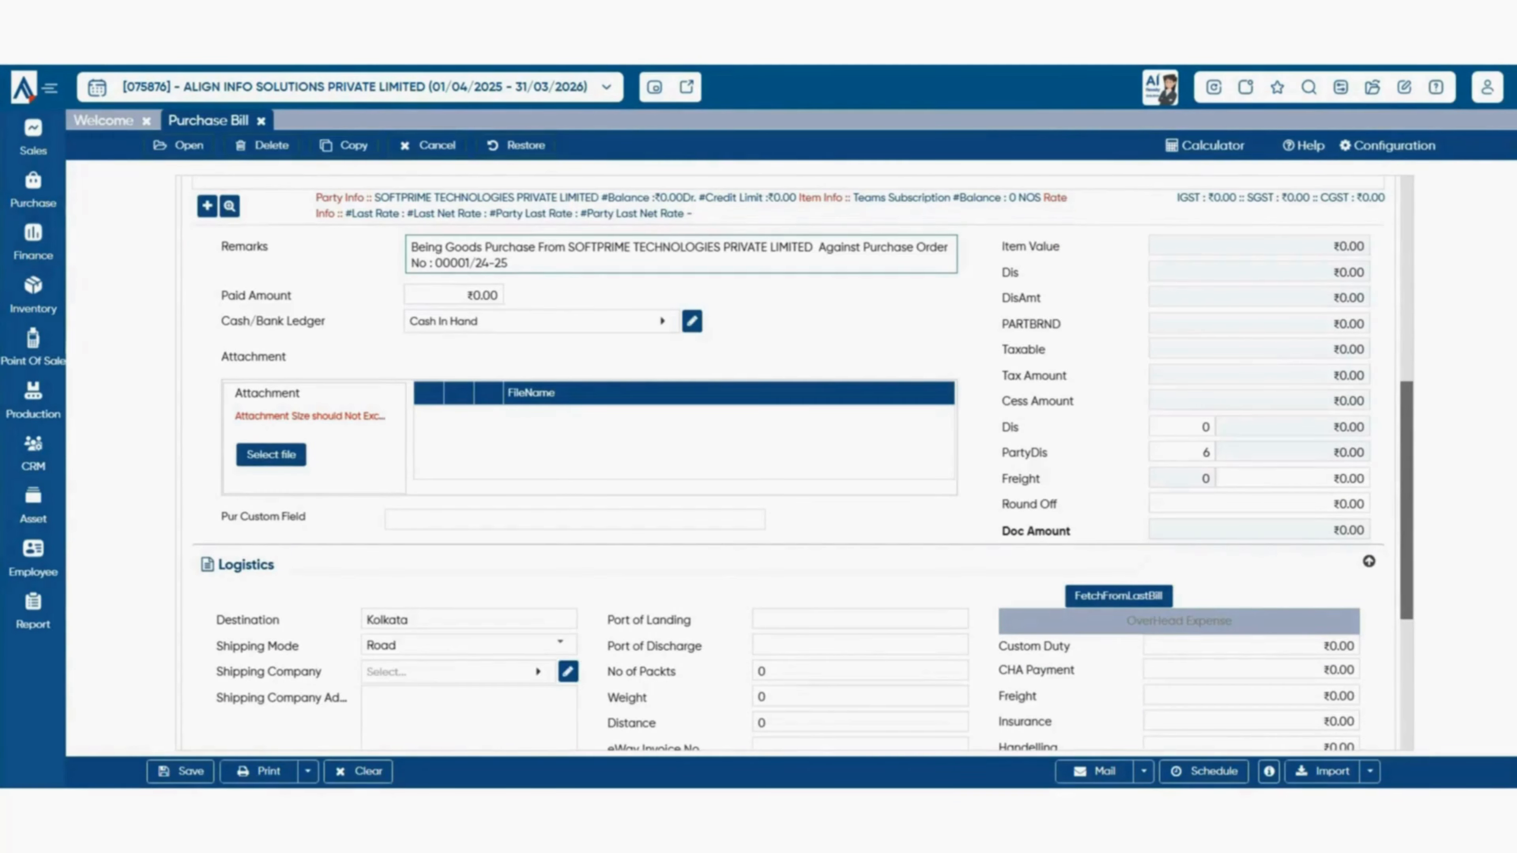
scroll(777, 460, down, 5)
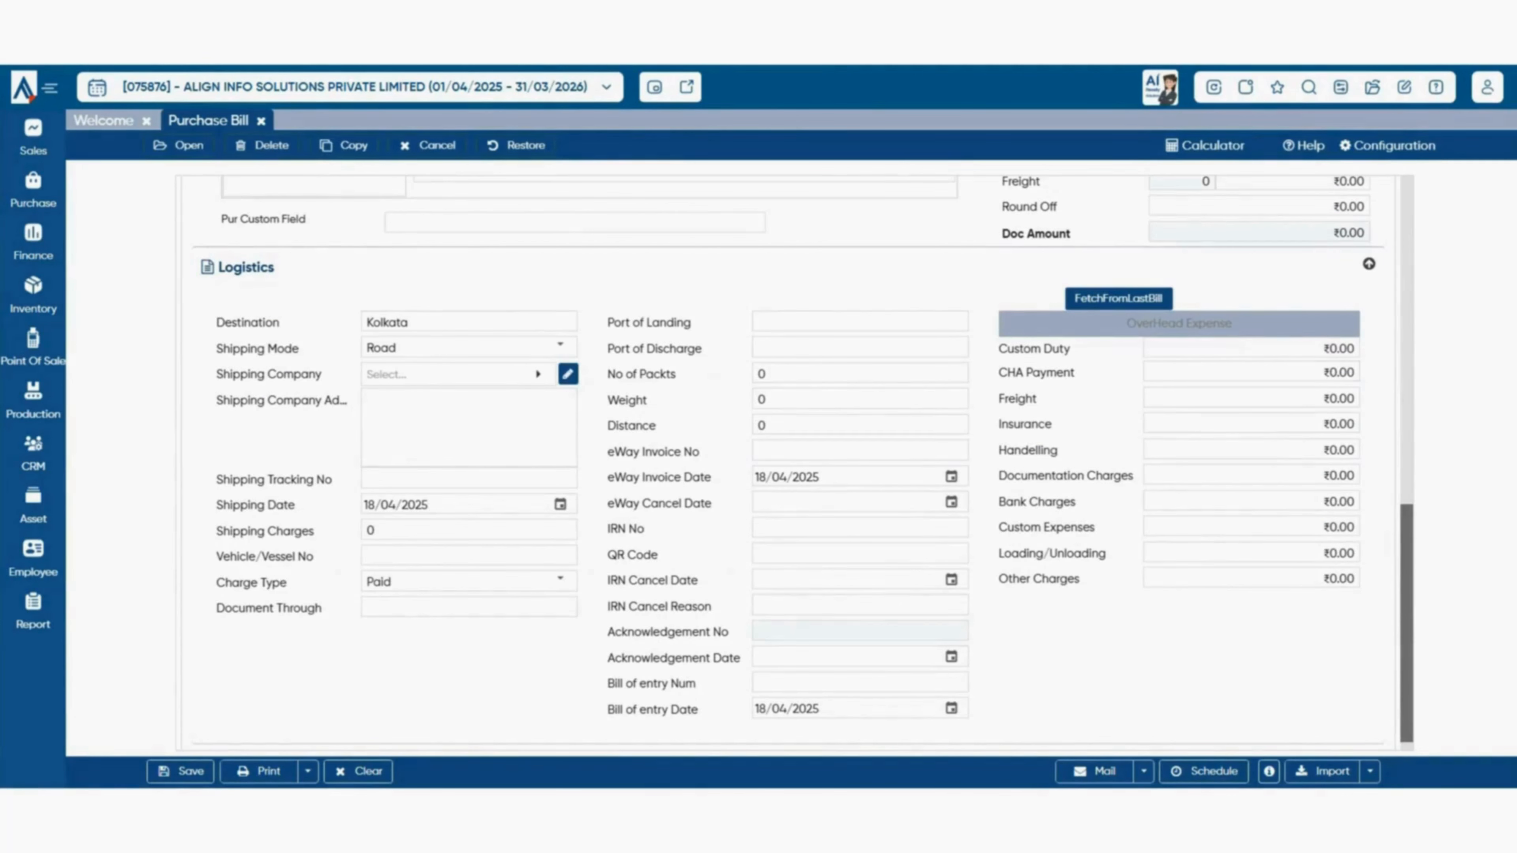
scroll(803, 463, down, 1)
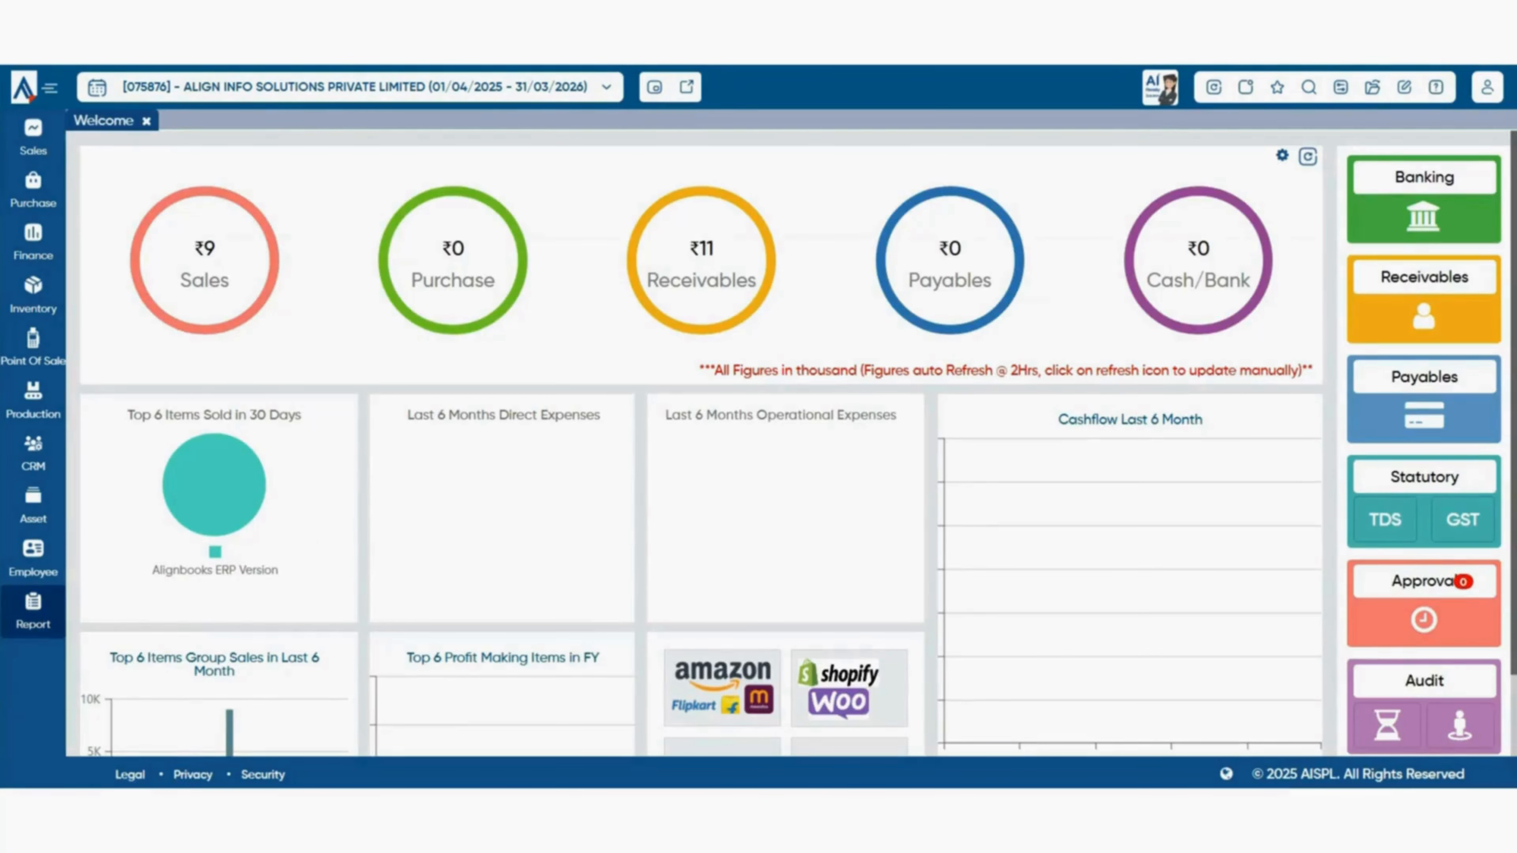
- Open All Report from the Report sidebar and expand it with More Reports>>
click(32, 611)
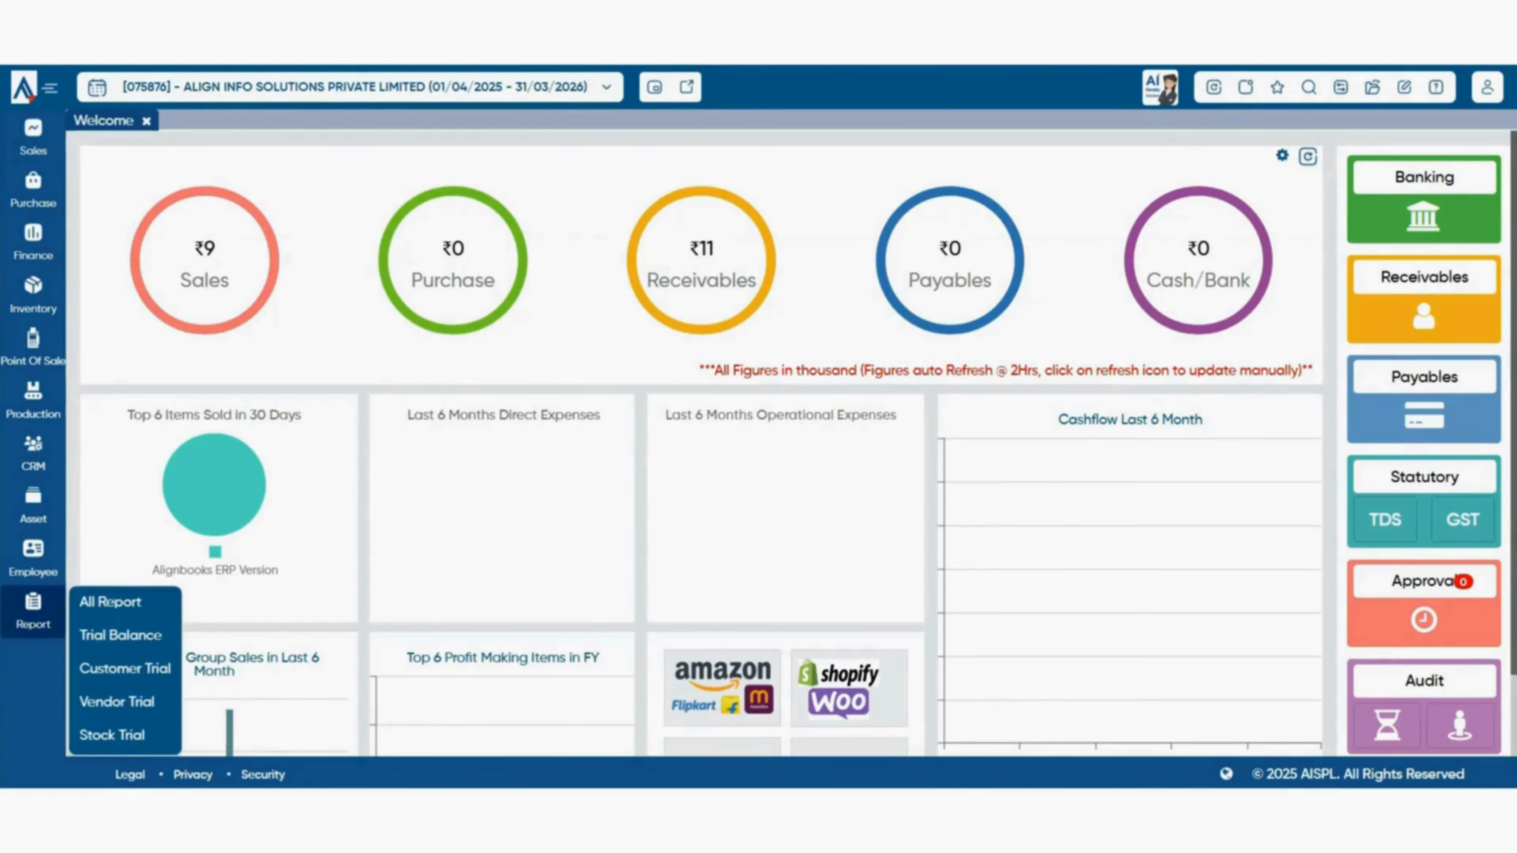
click(125, 601)
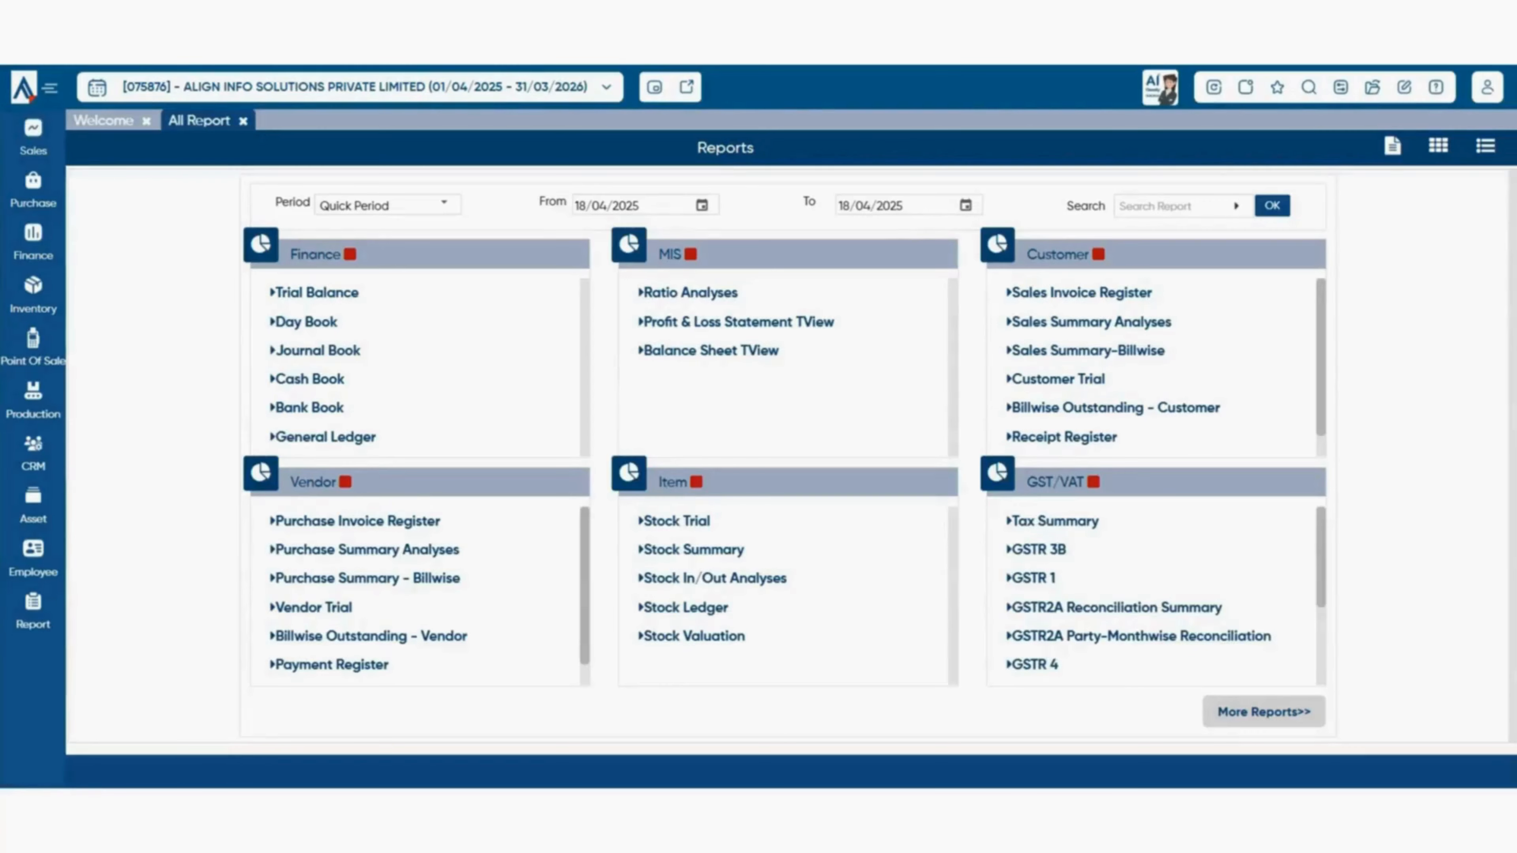
scroll(1152, 631, down, 3)
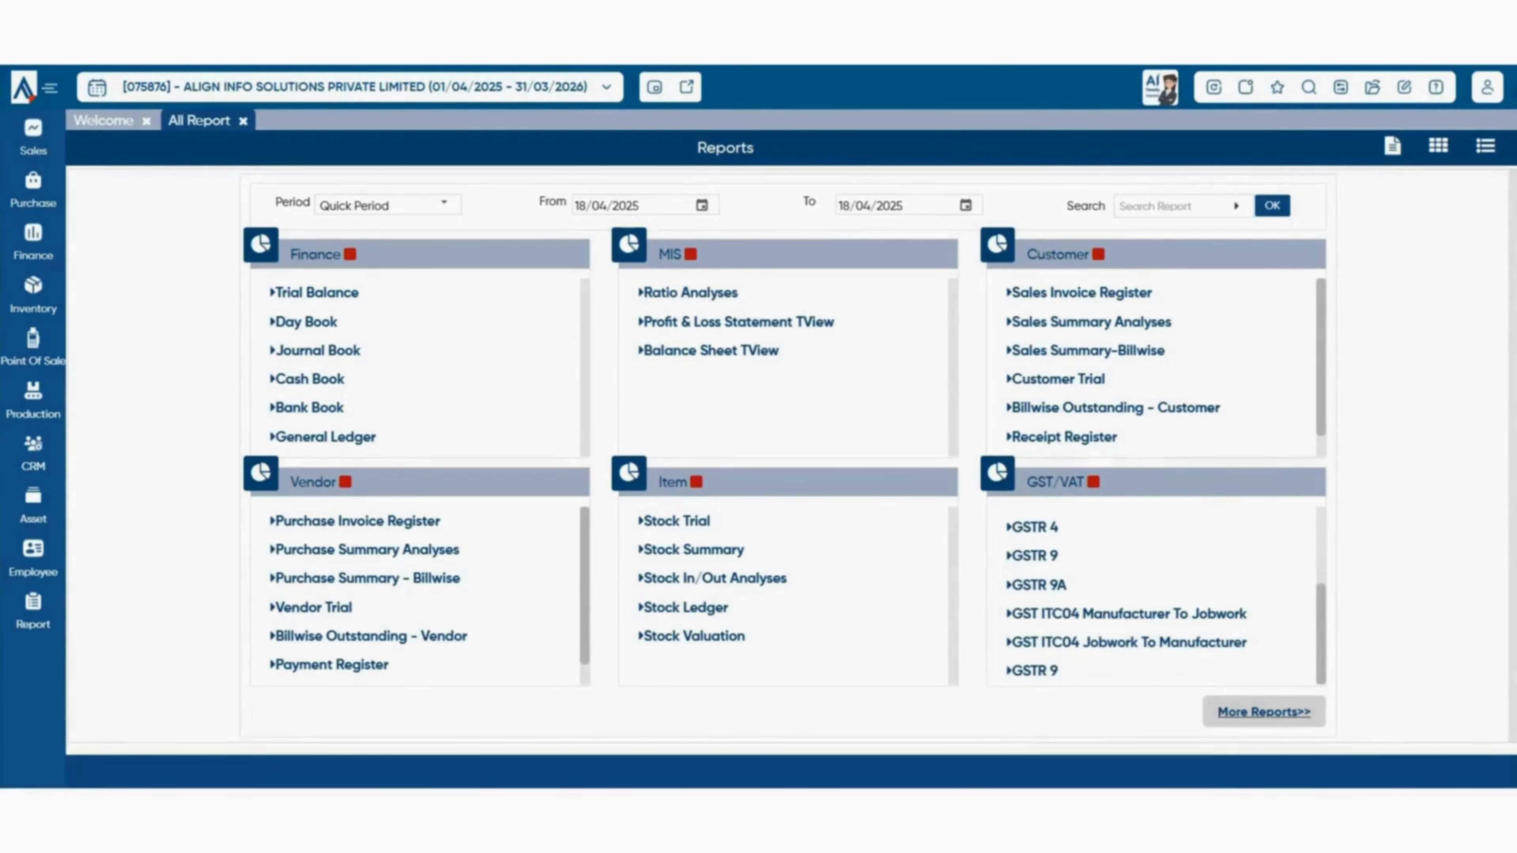
click(1263, 711)
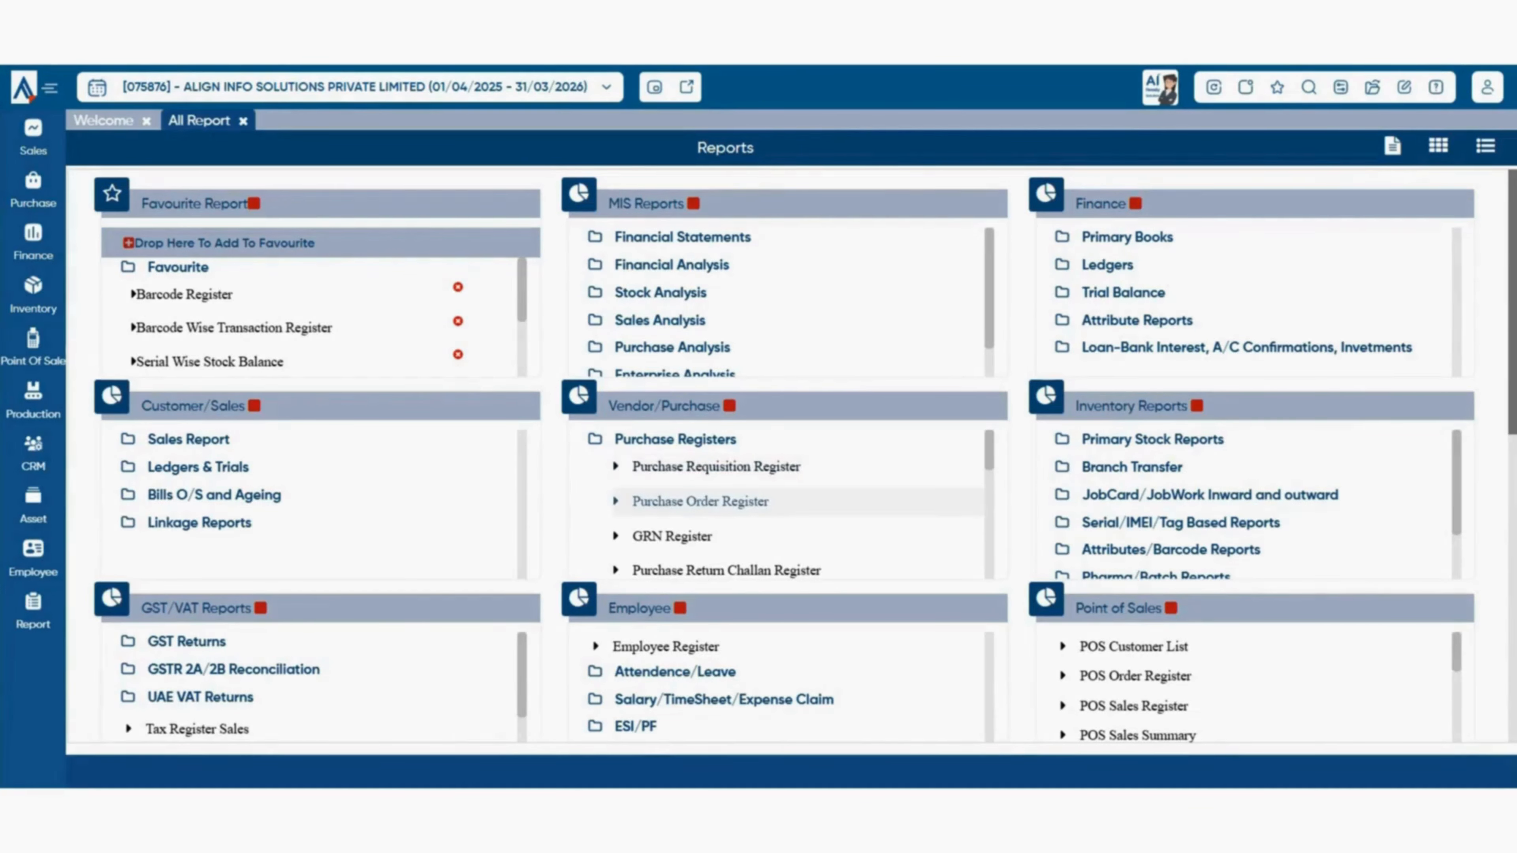
- Open the Vendor Master report under Vendor/Purchase Trial/Ledgers
scroll(776, 501, down, 3)
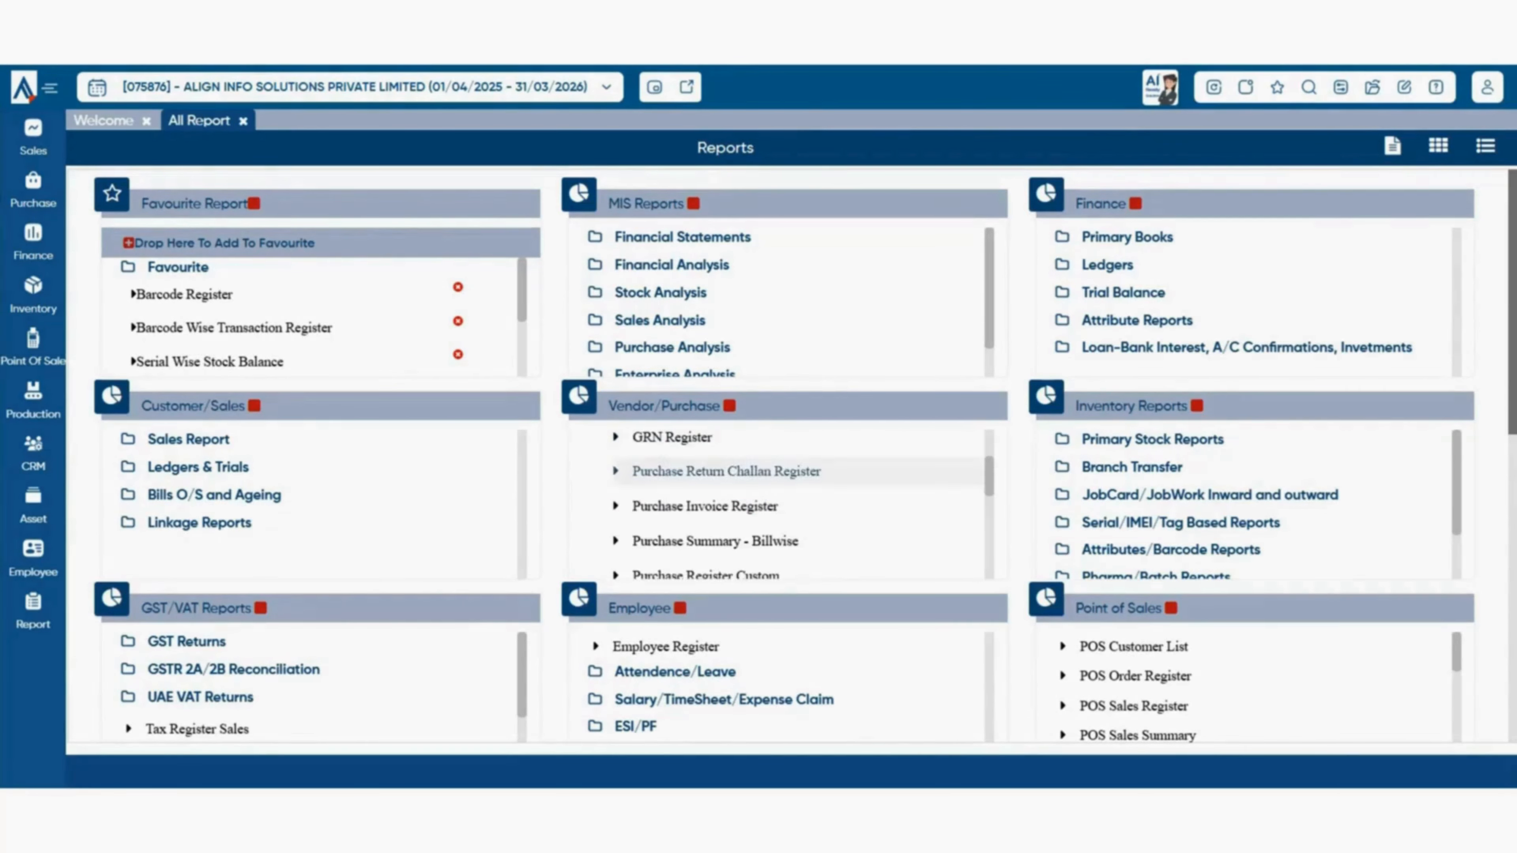
scroll(776, 475, down, 3)
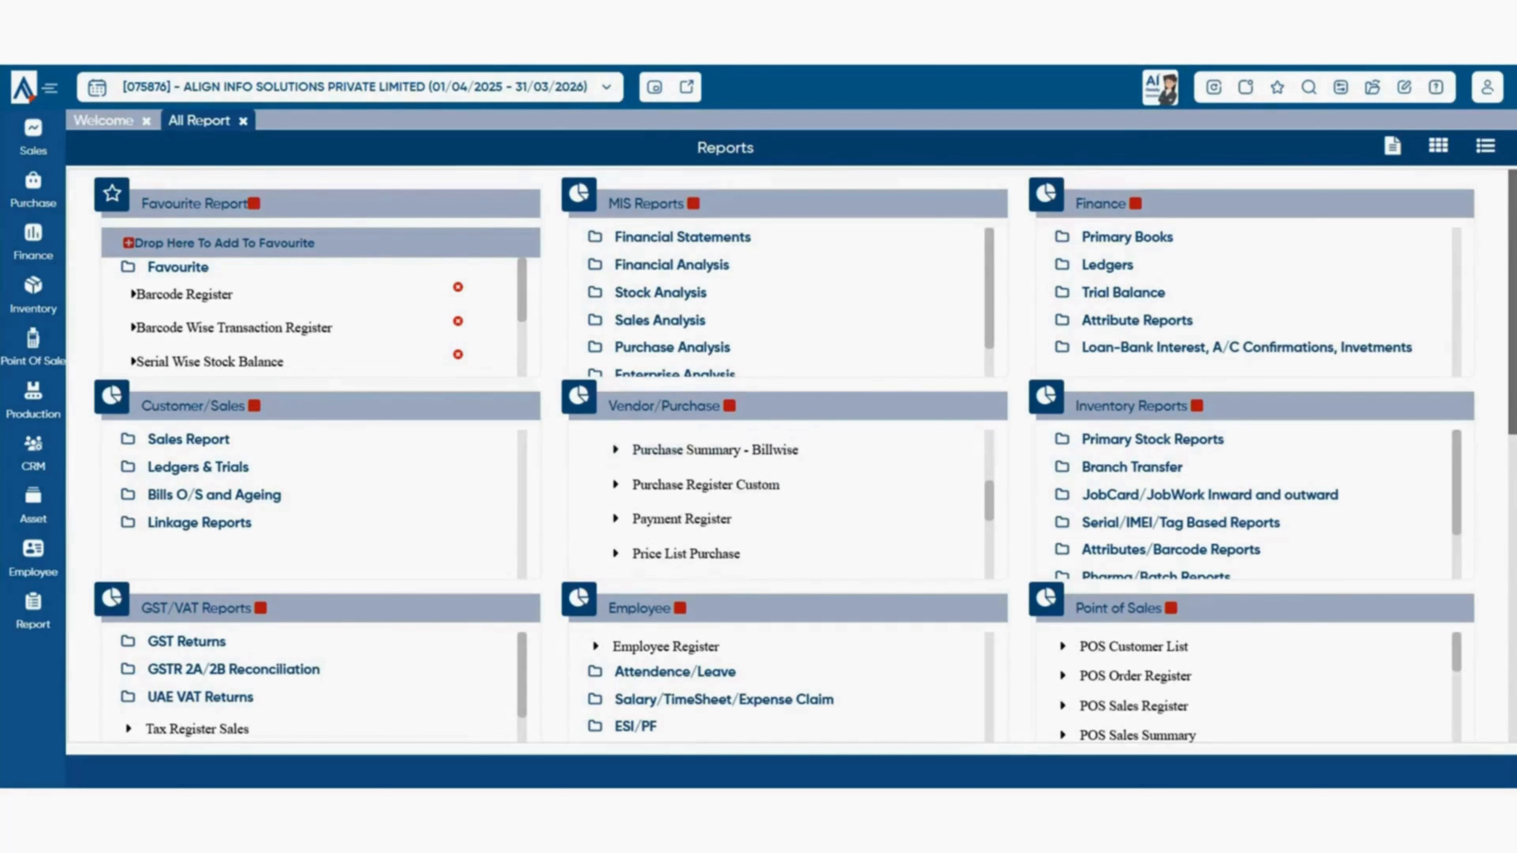
scroll(776, 475, down, 3)
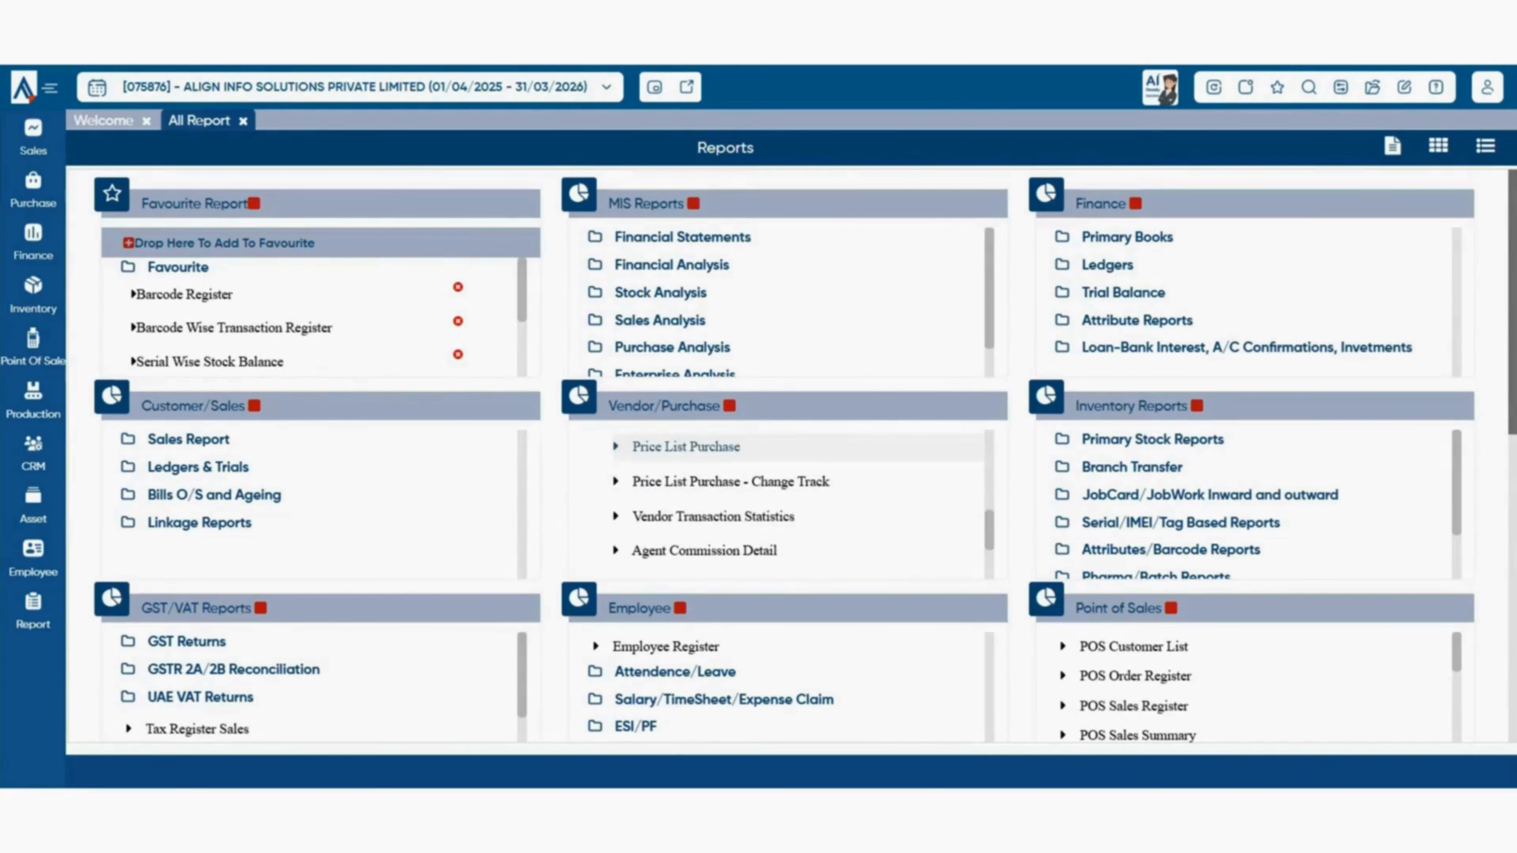
scroll(777, 481, down, 3)
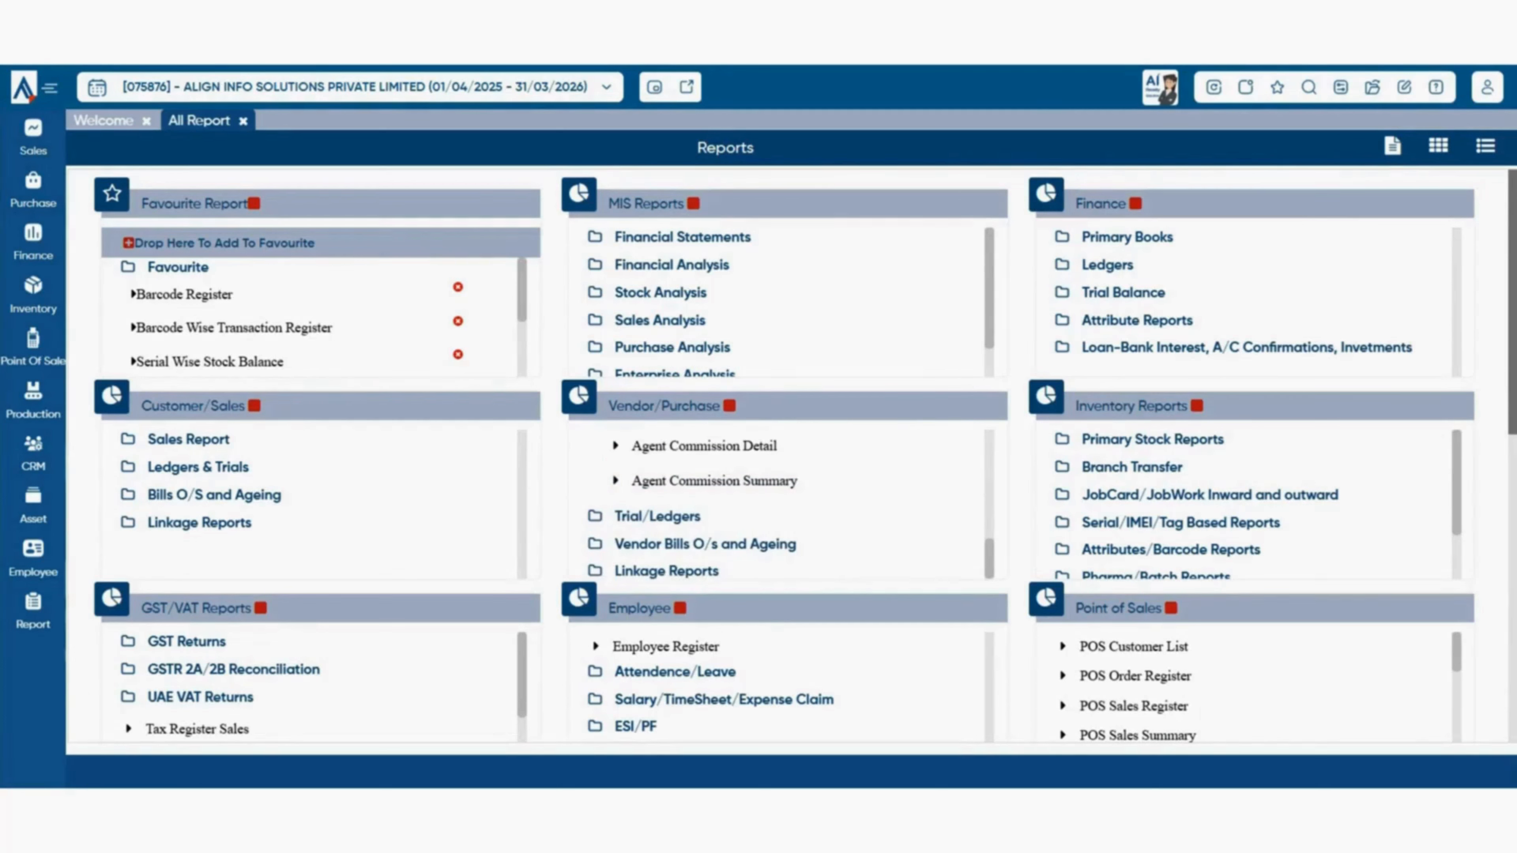
click(657, 516)
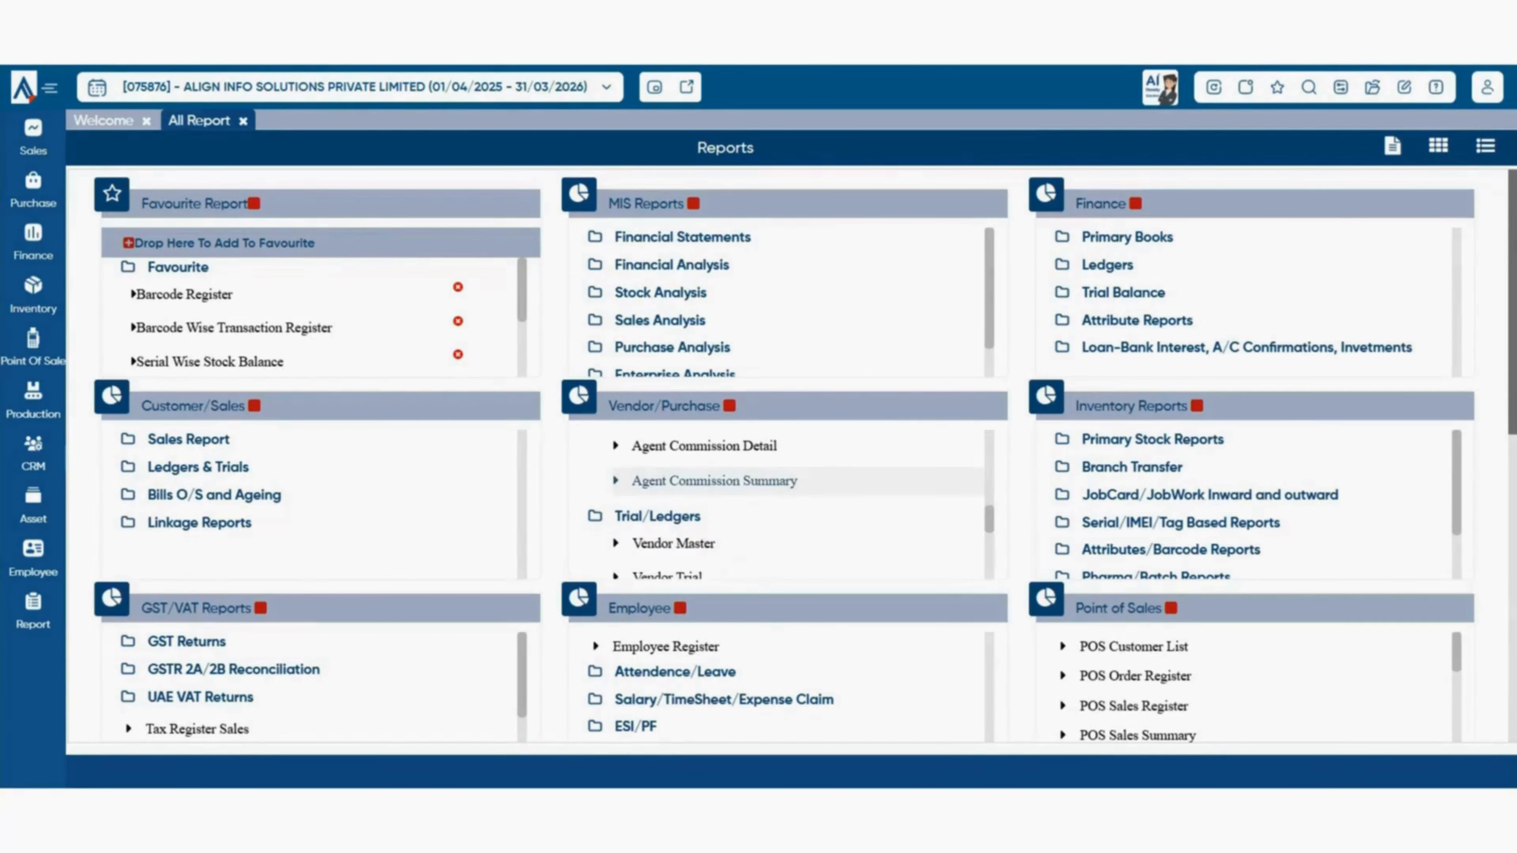
click(673, 543)
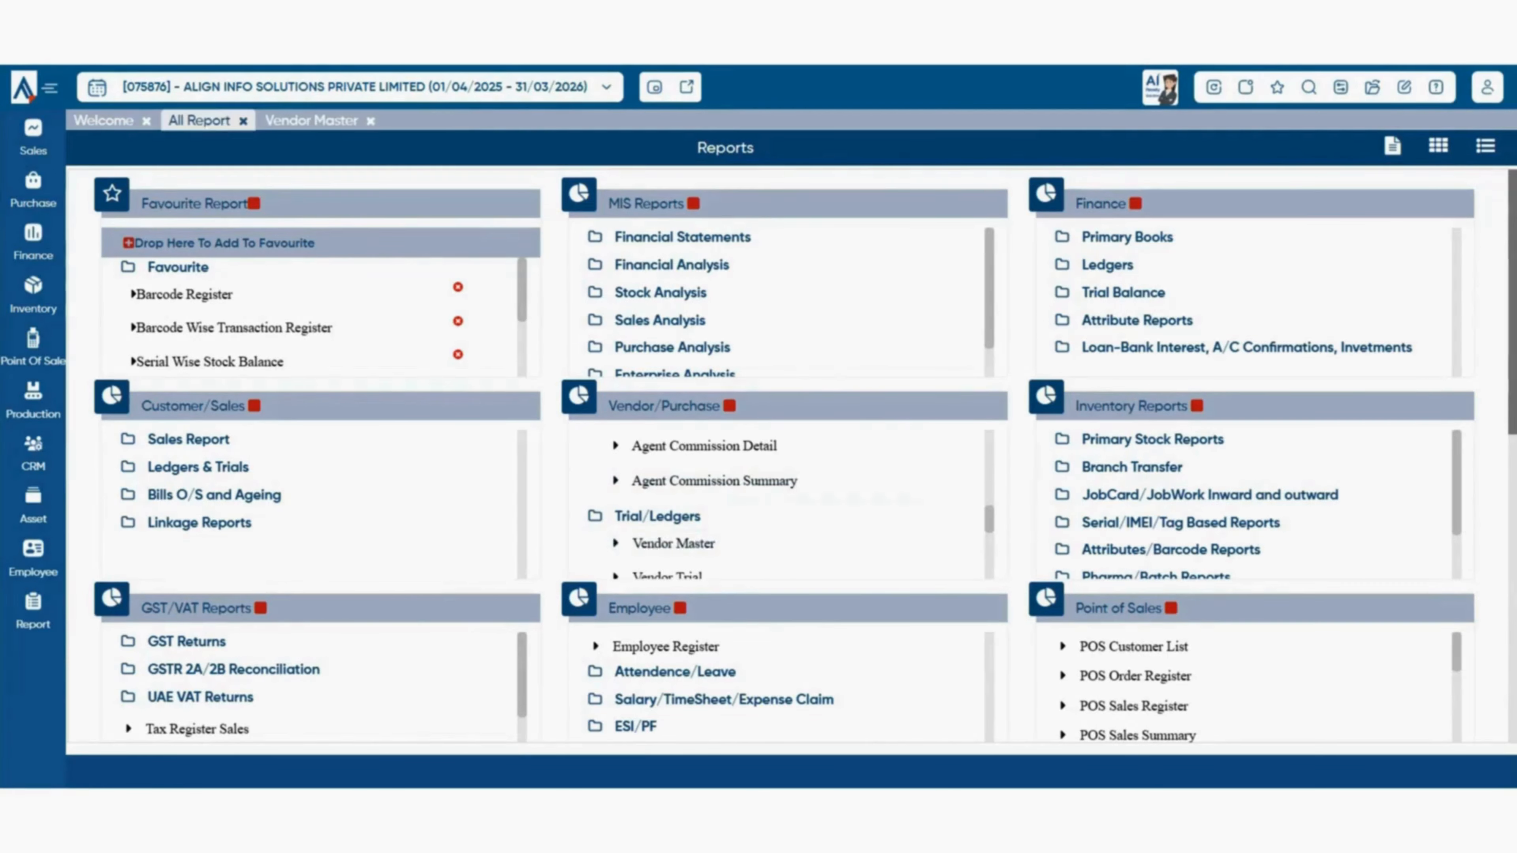
- Open Vendor Ageing Analyses Bill to Bill from the Vendor Bills O/s and Ageing group
scroll(776, 508, down, 2)
scroll(776, 508, down, 2)
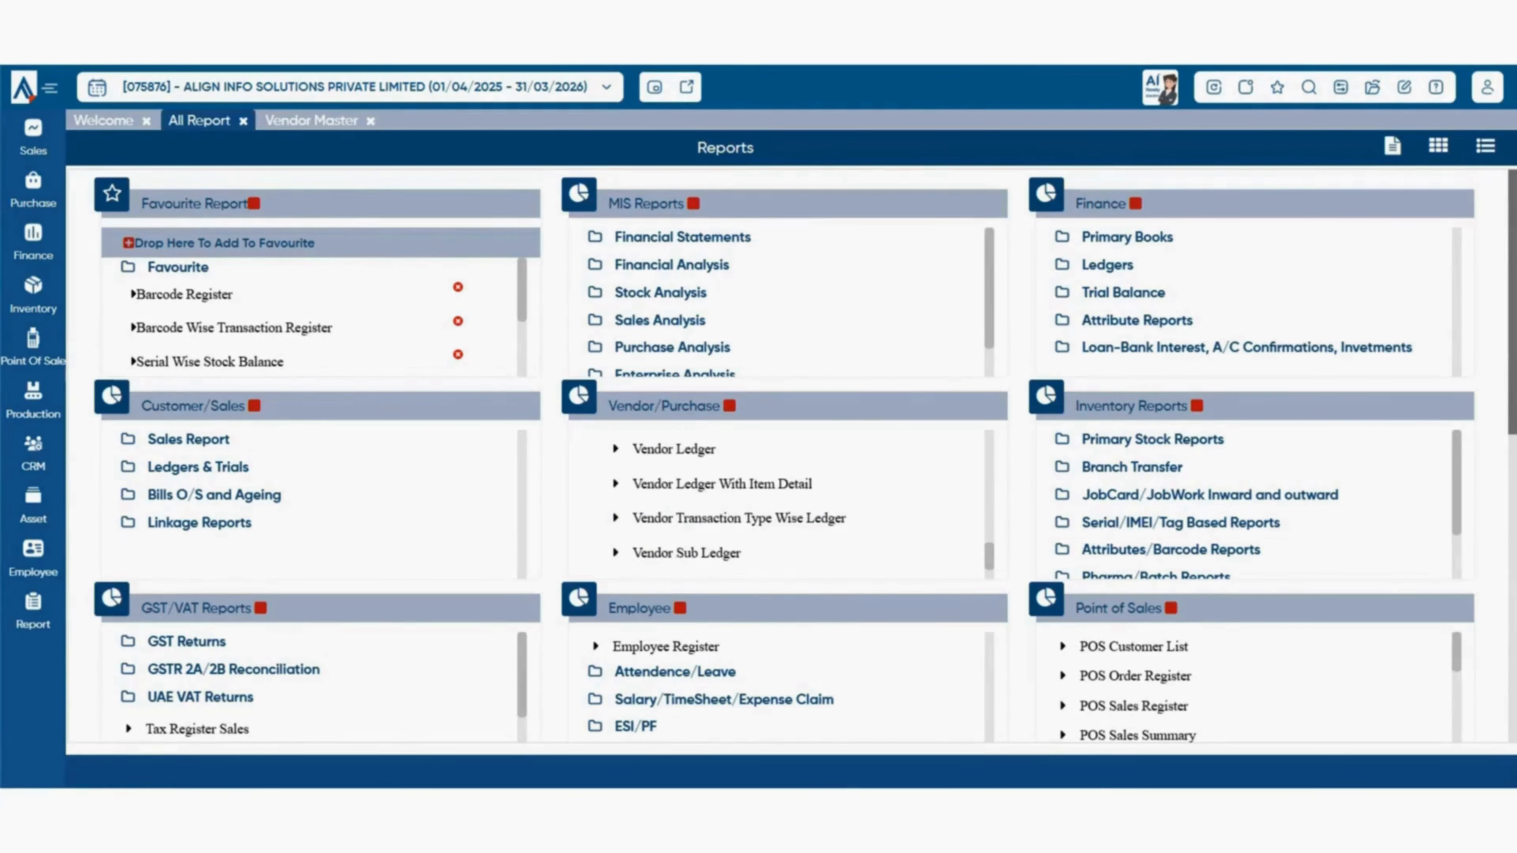
scroll(717, 484, down, 1)
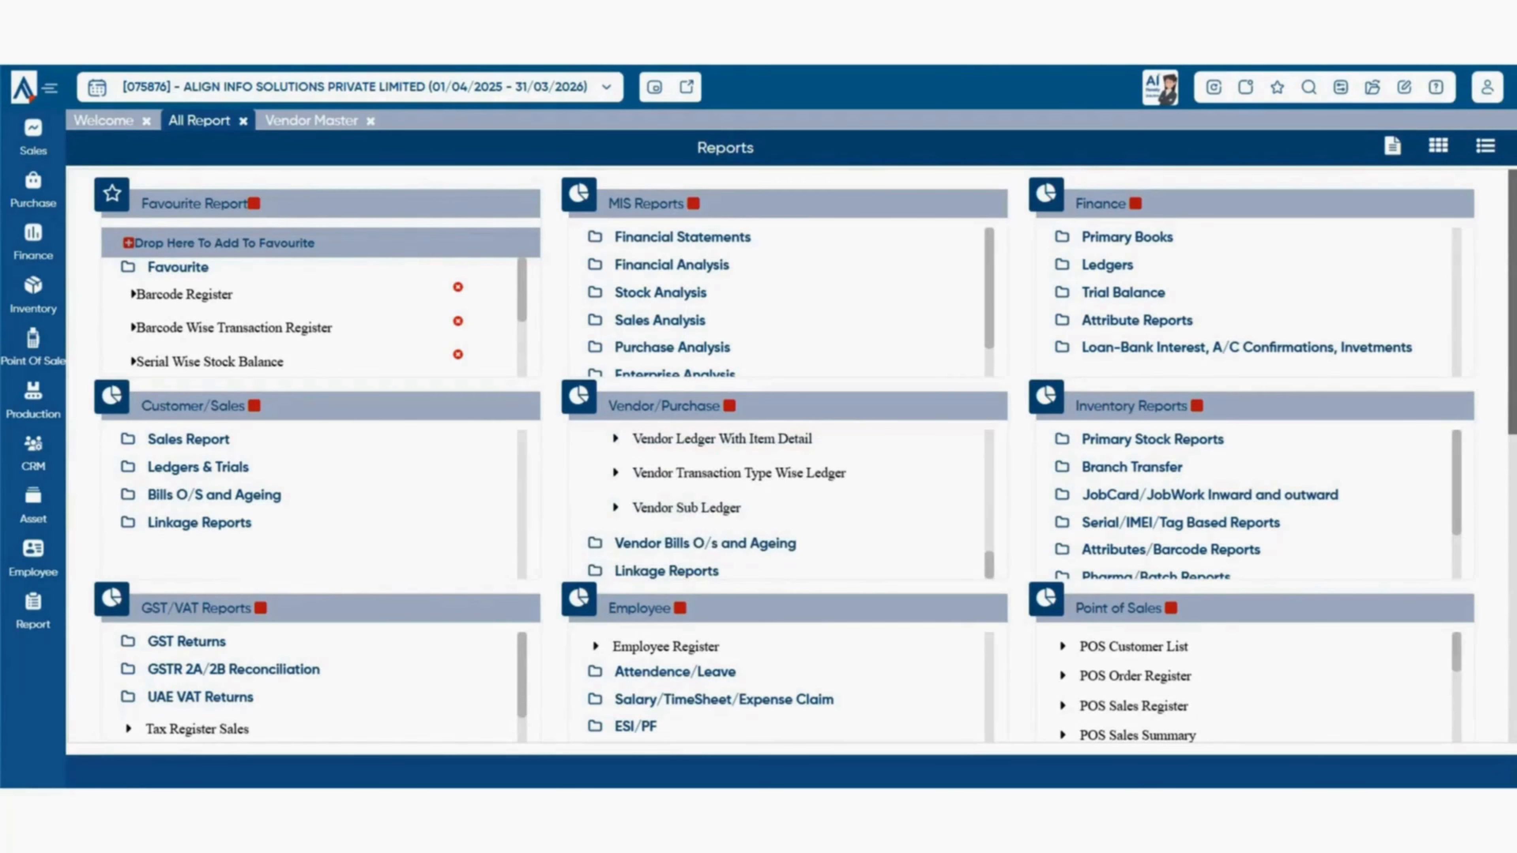
click(704, 544)
scroll(717, 502, down, 2)
scroll(716, 493, up, 1)
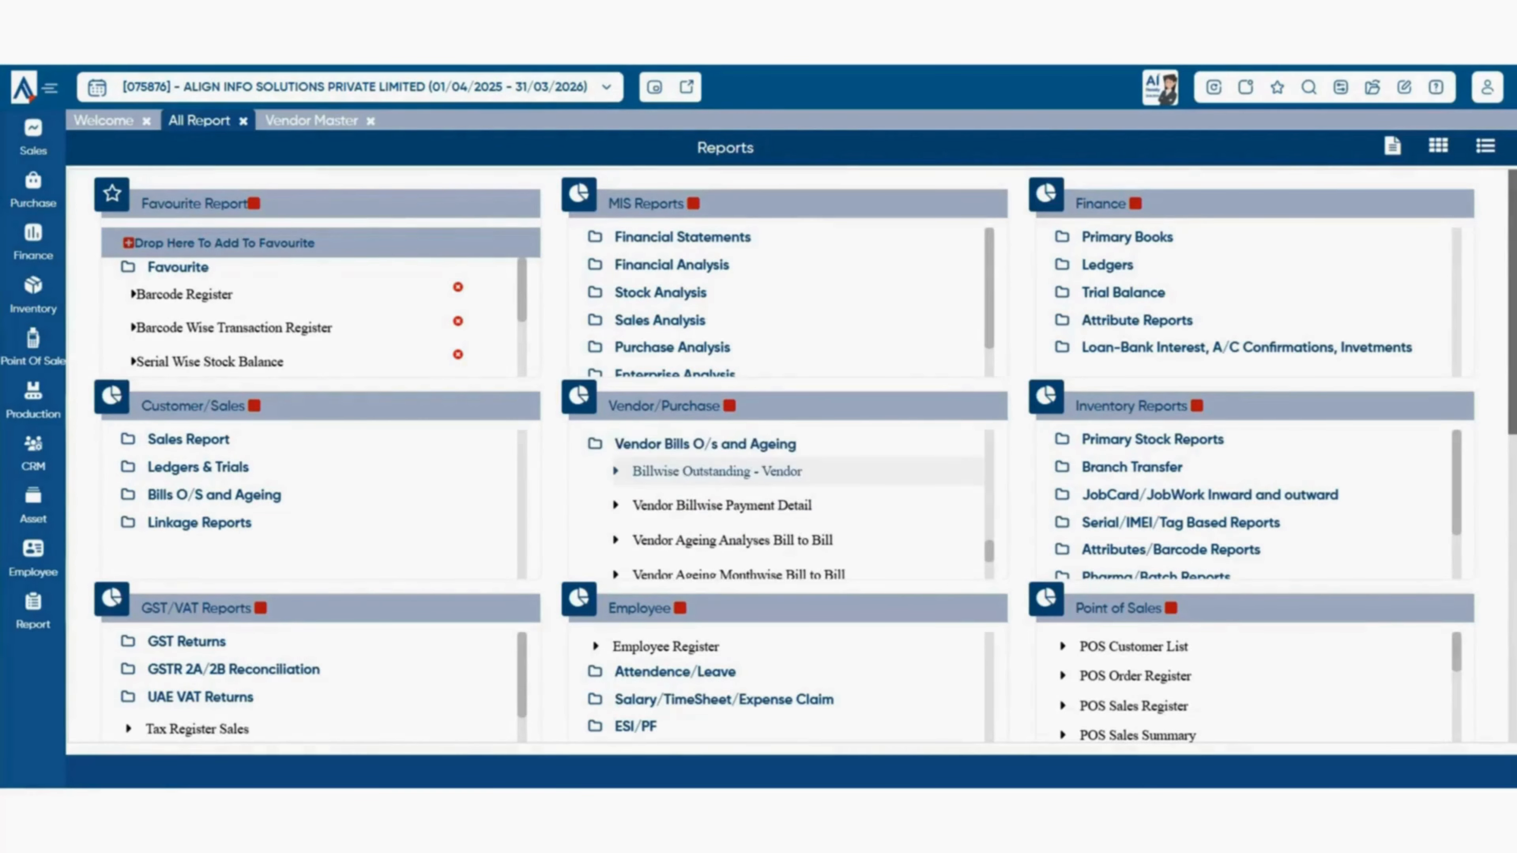
click(732, 540)
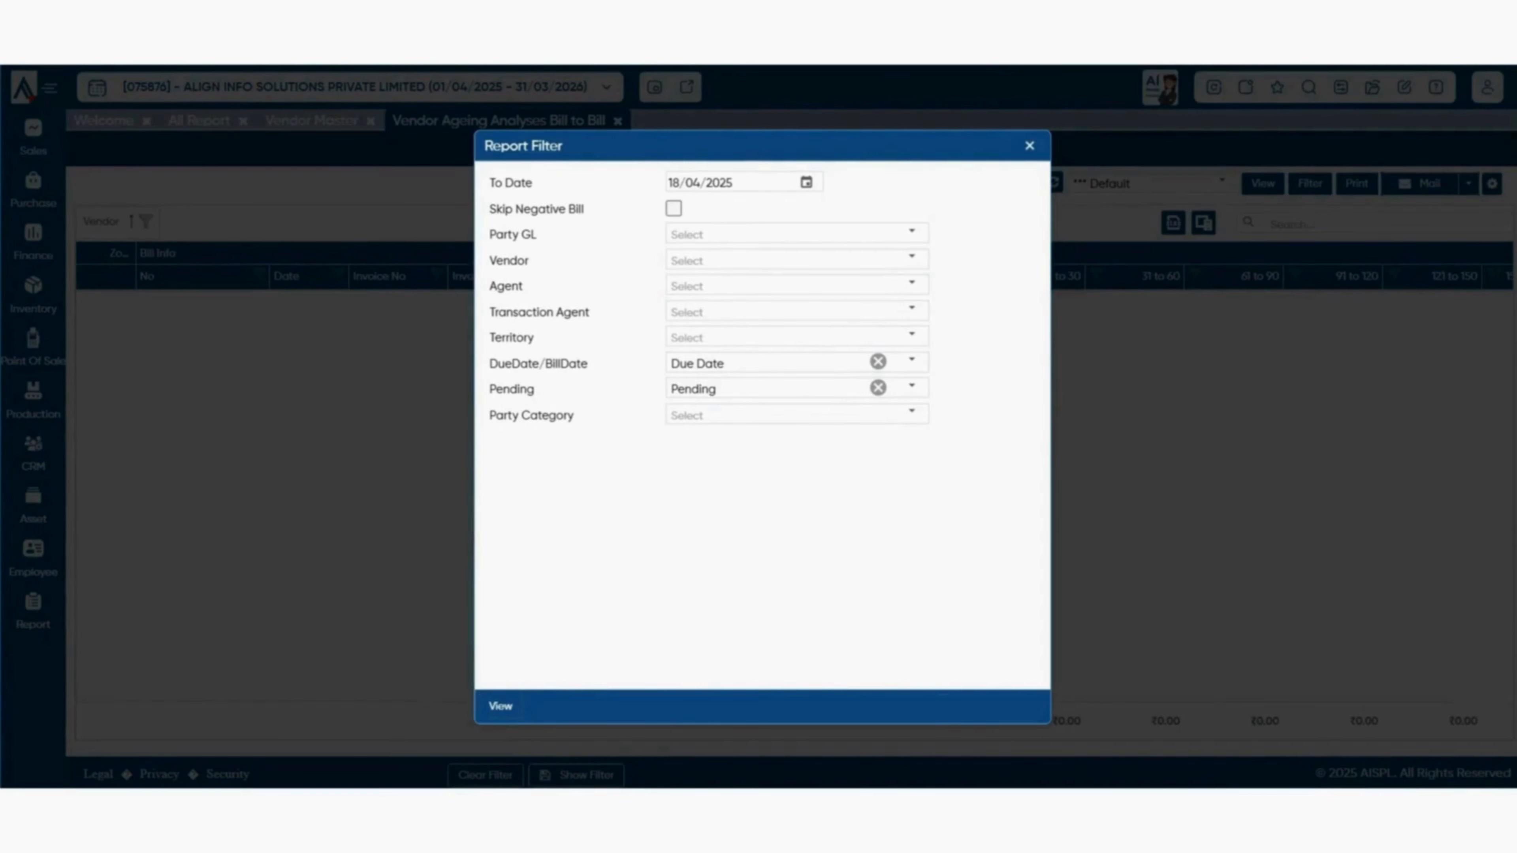
- View the ageing report with default filters, open Order v/s GRN, then the Purchase menu
click(501, 706)
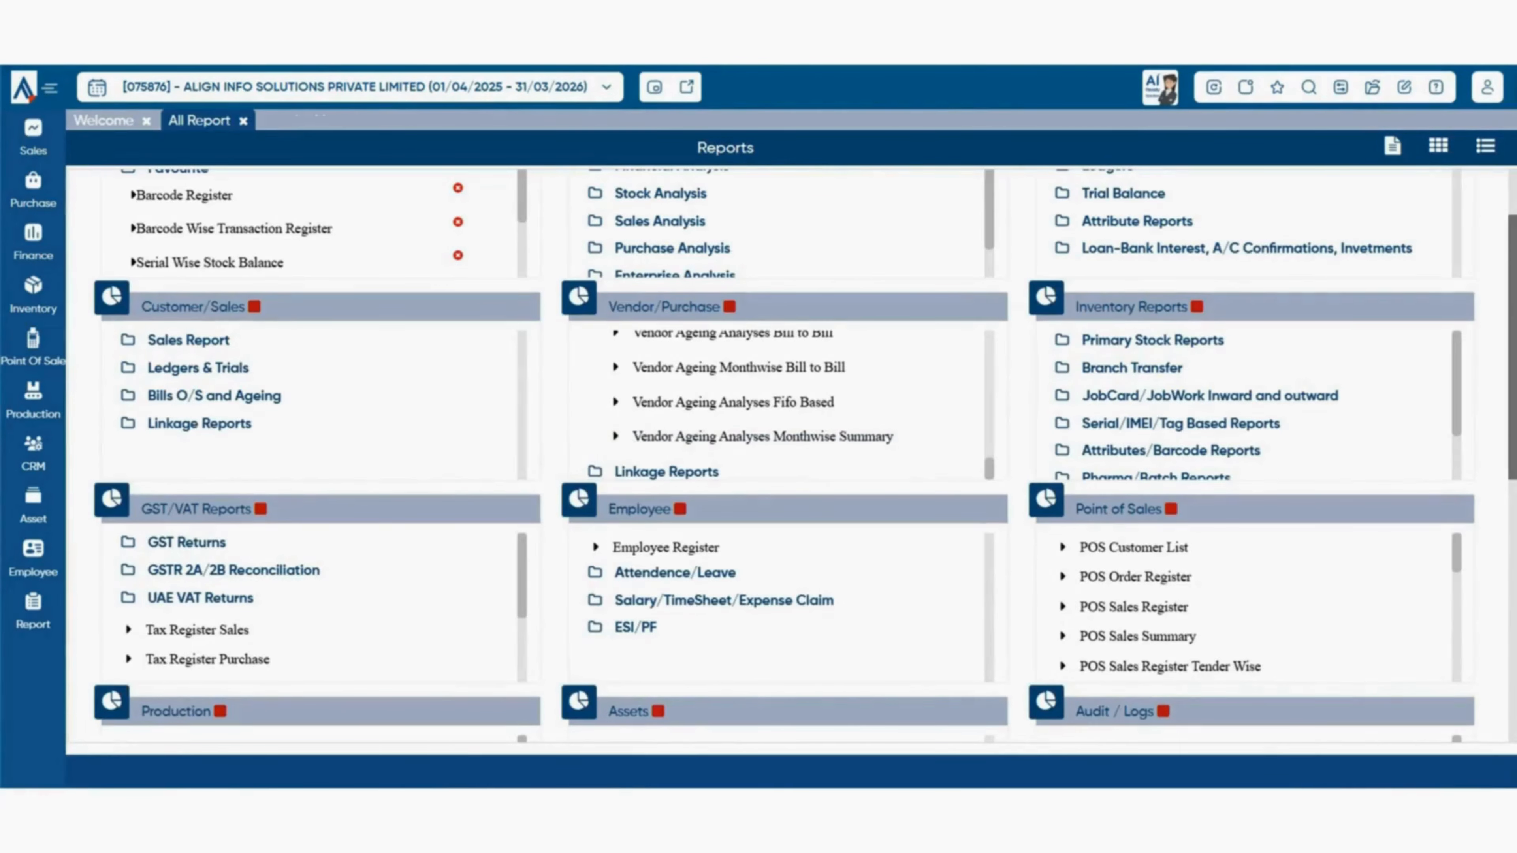
scroll(776, 407, up, 5)
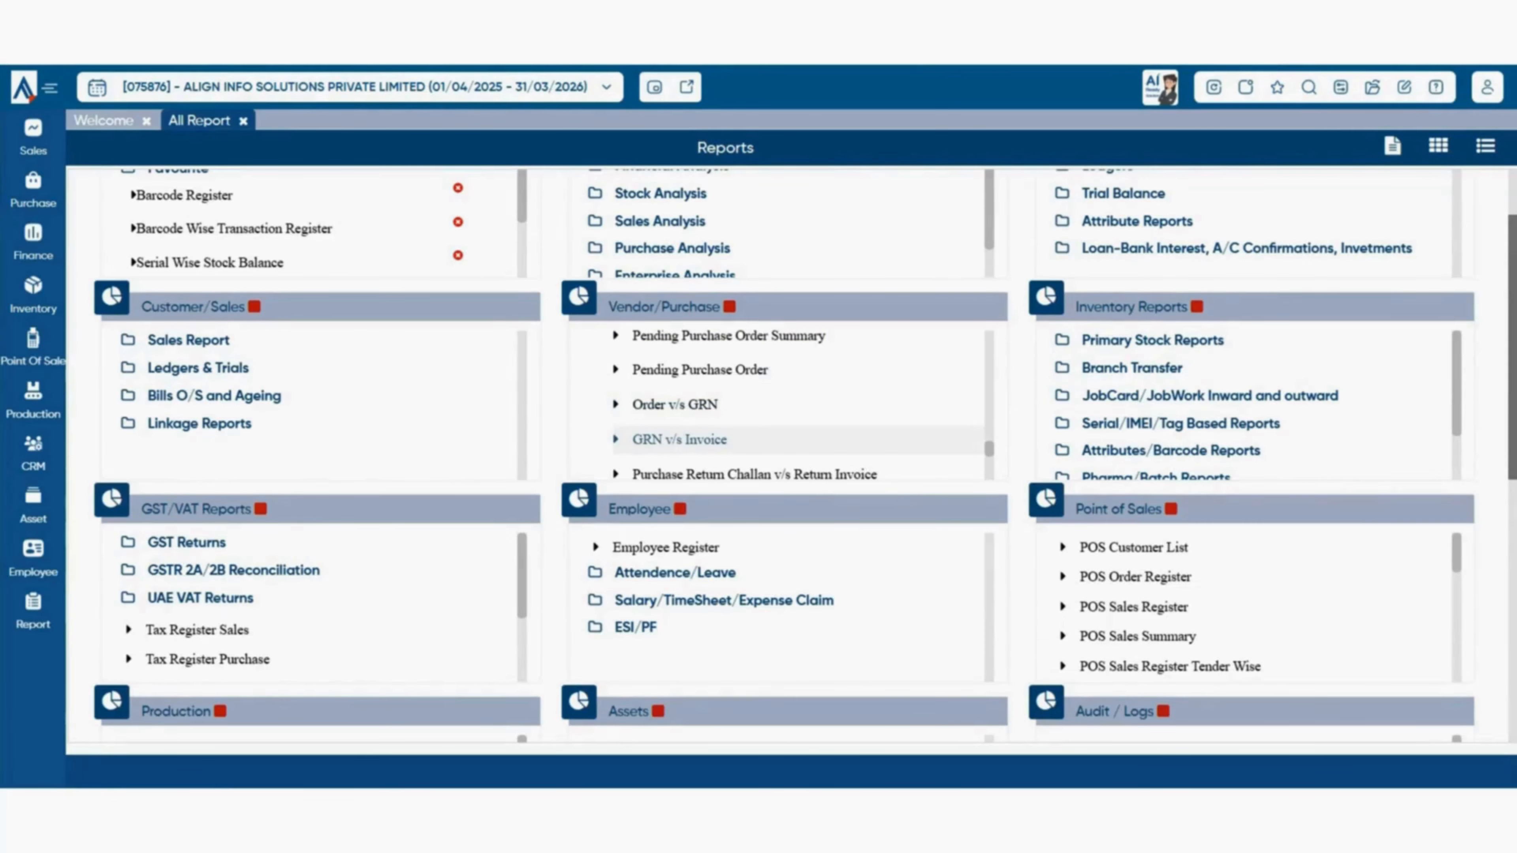
scroll(797, 418, down, 3)
scroll(797, 407, up, 3)
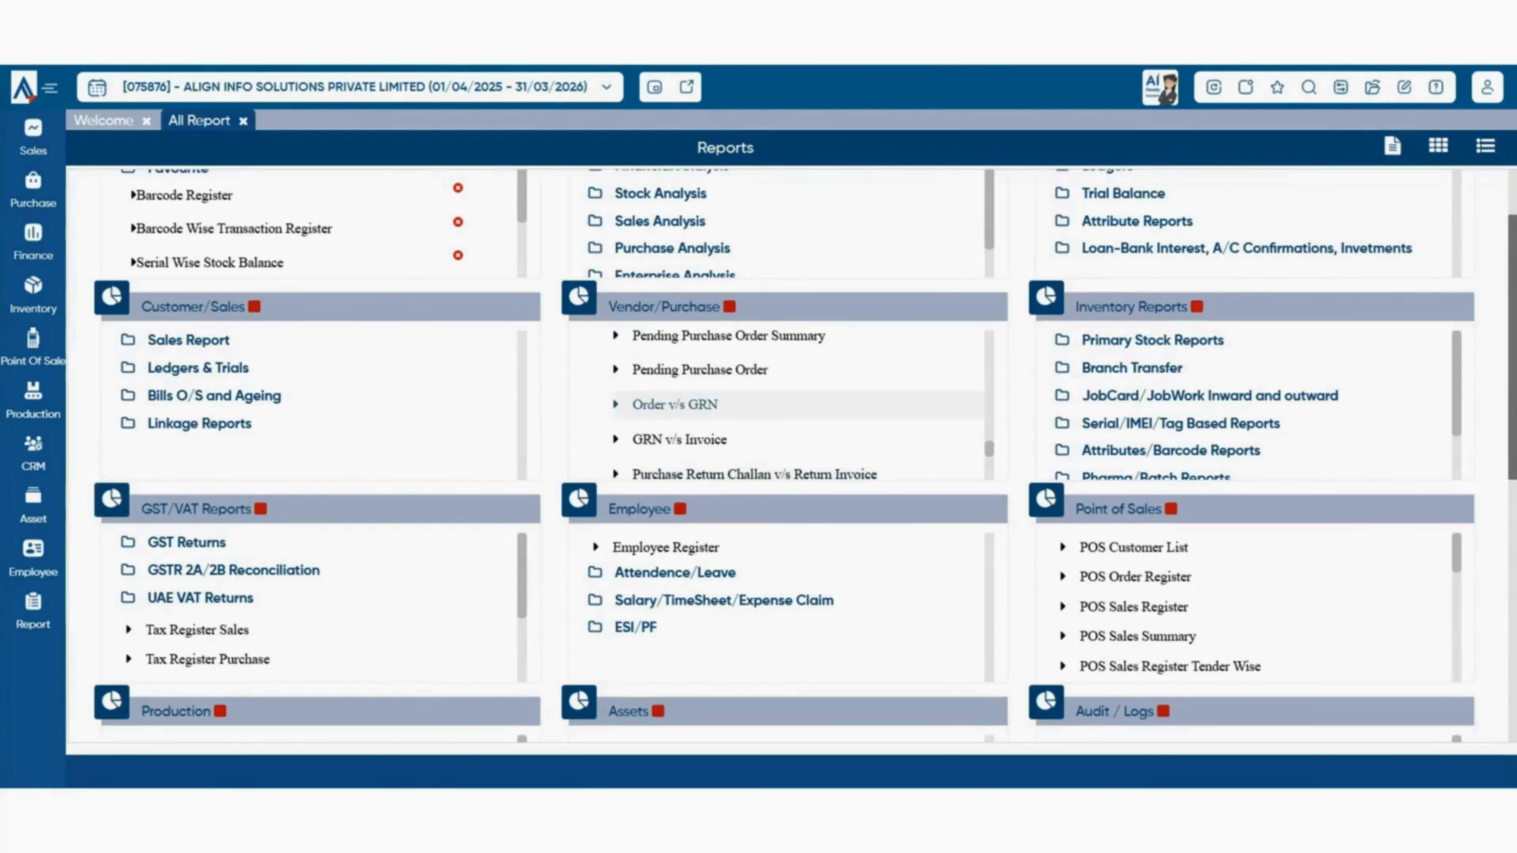
click(674, 404)
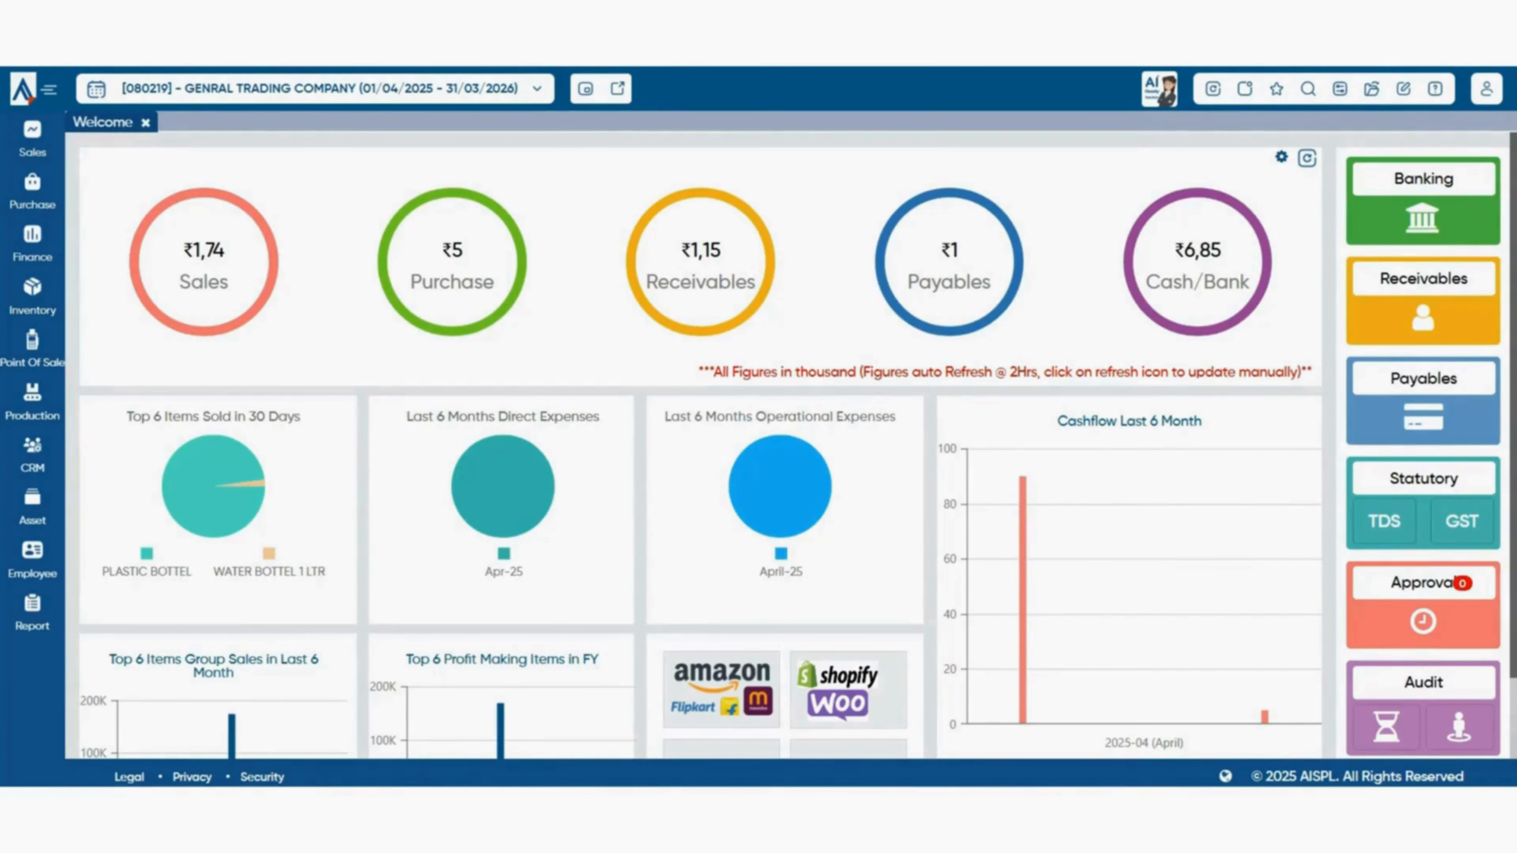
click(32, 191)
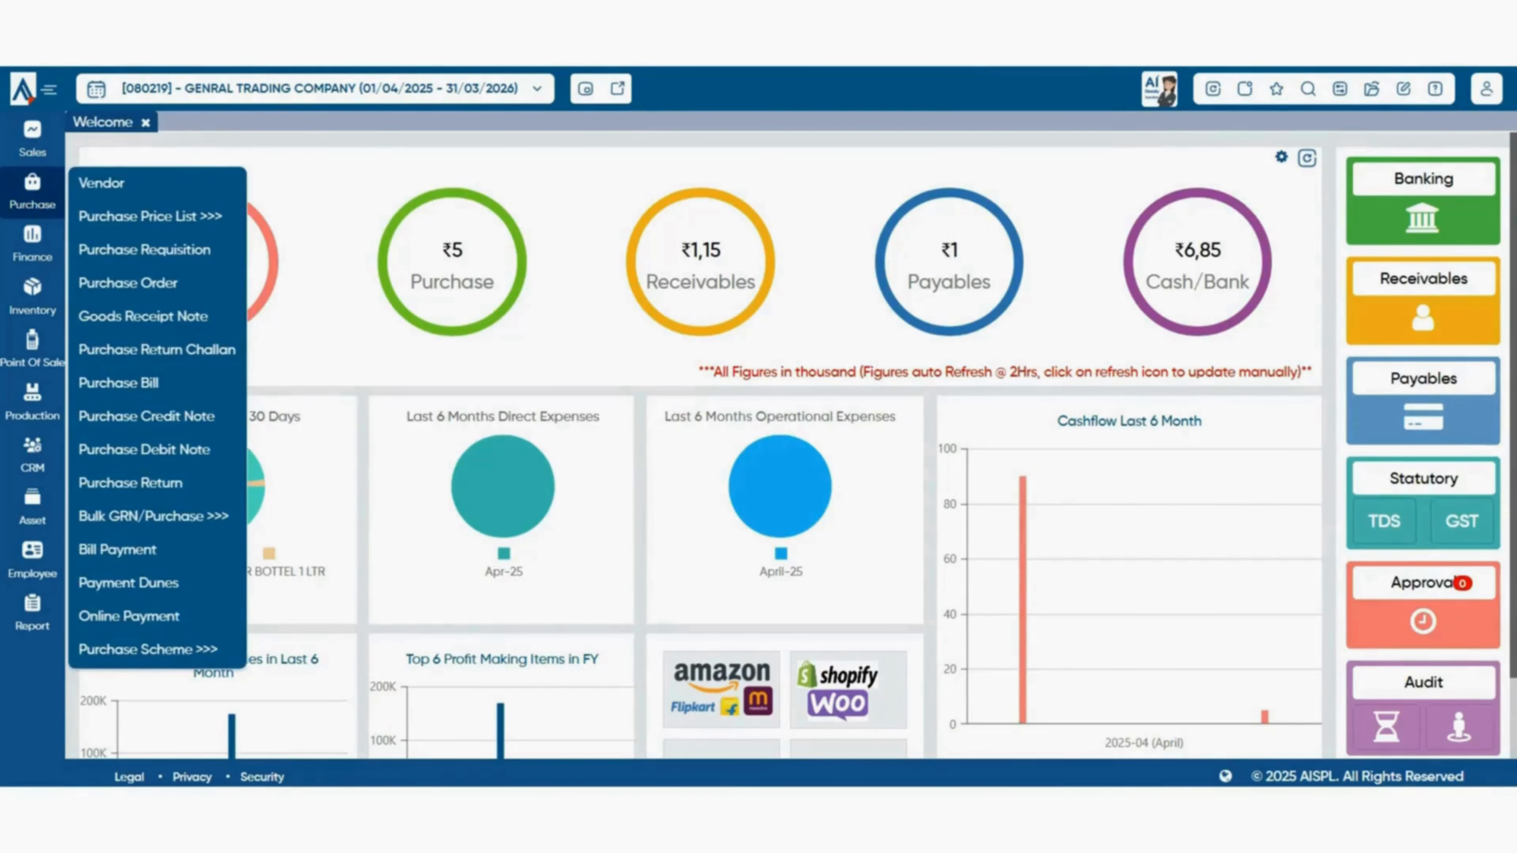
- Start a new purchase credit note with vendor SHUBHAM ENTERPRISES
click(147, 416)
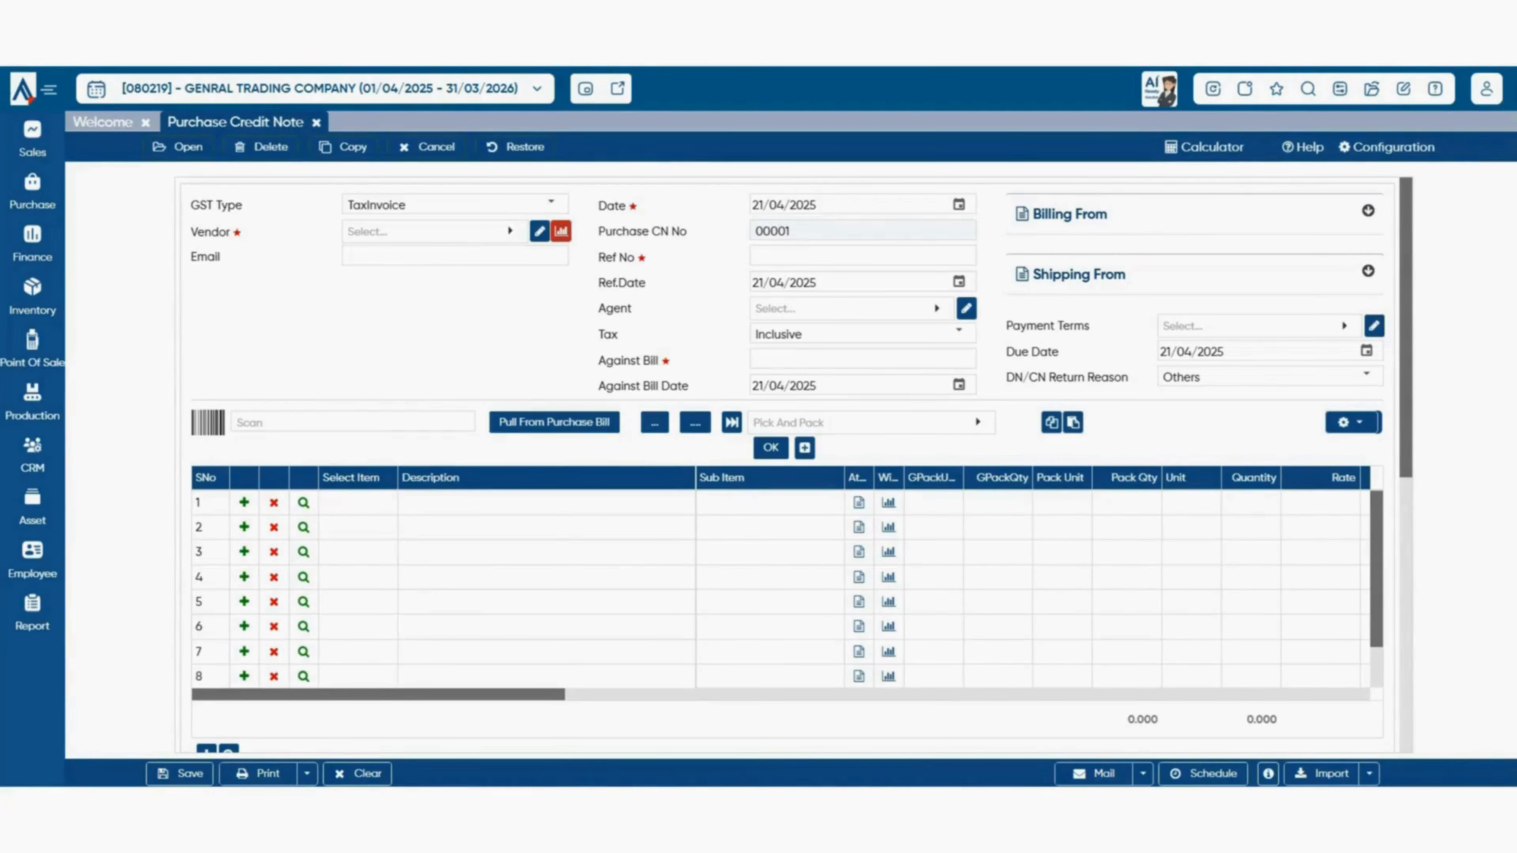
click(427, 232)
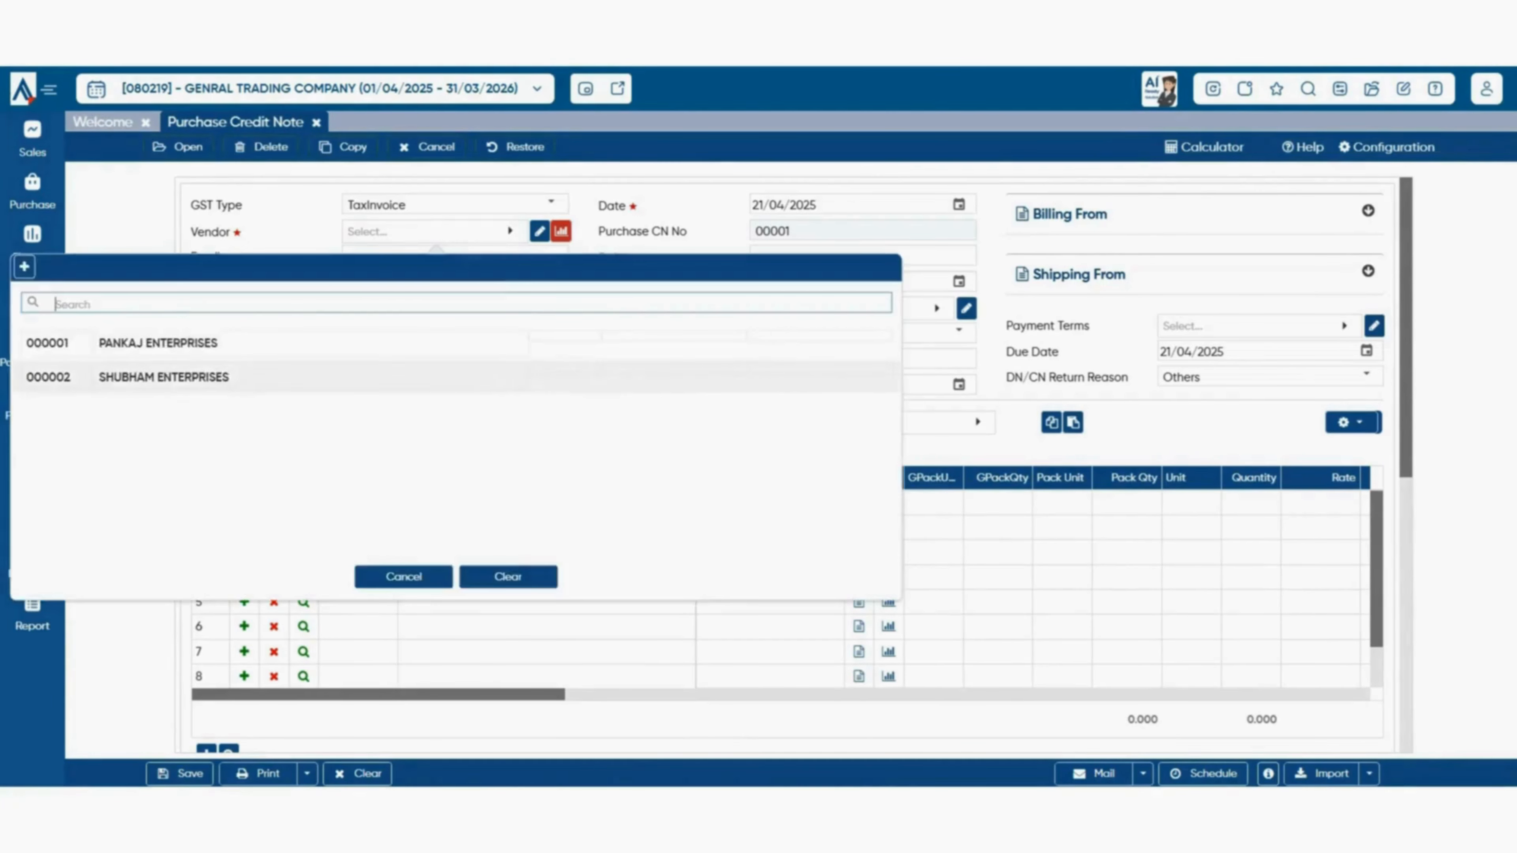
double_click(164, 377)
- Enter Ref No 00001 and Against Bill 00002 on the credit note
click(862, 255)
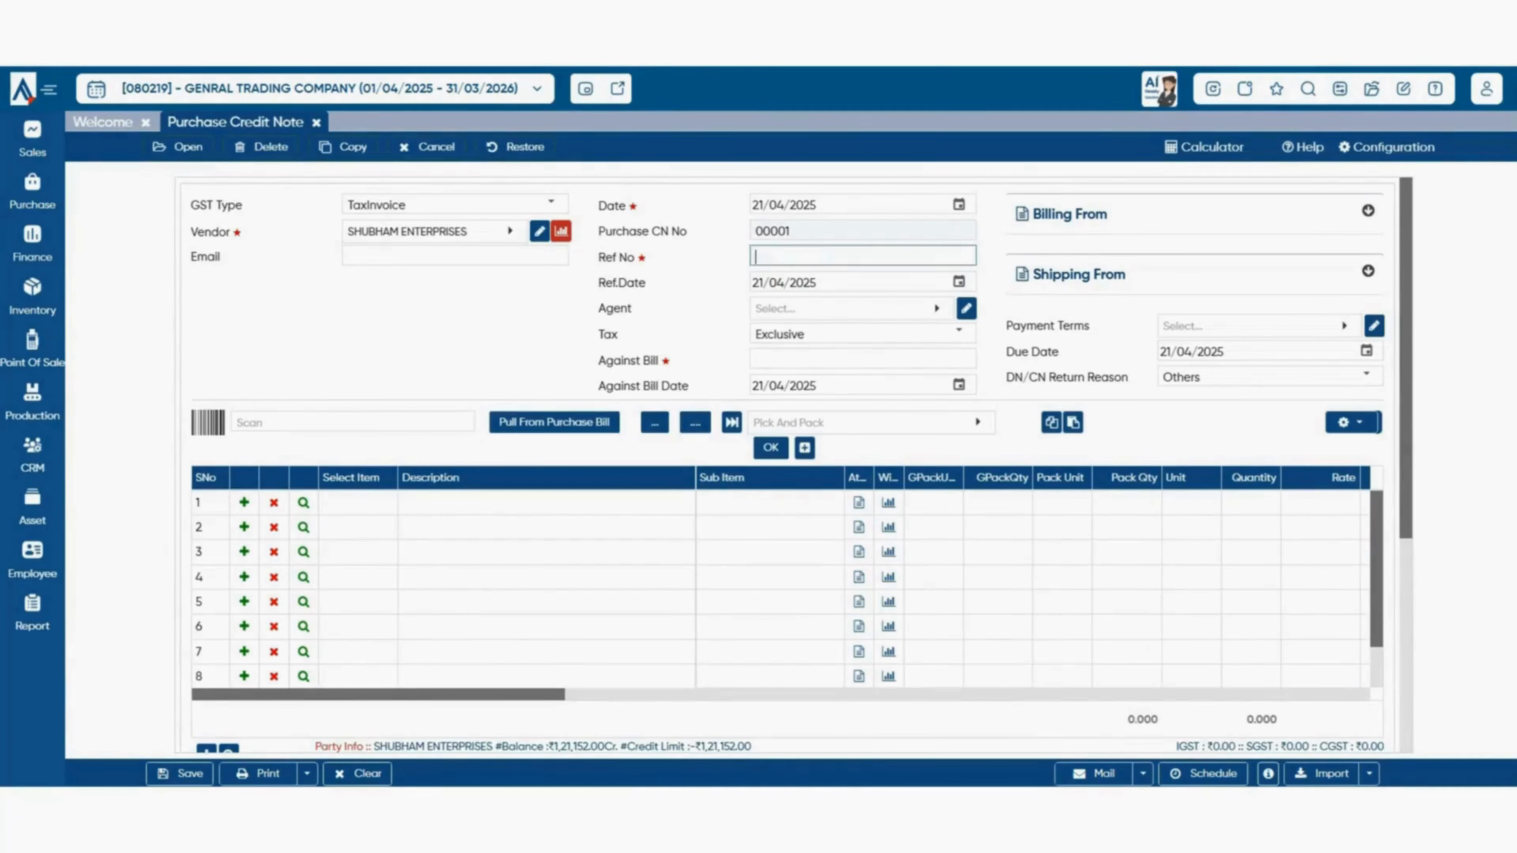
text(00001)
click(863, 358)
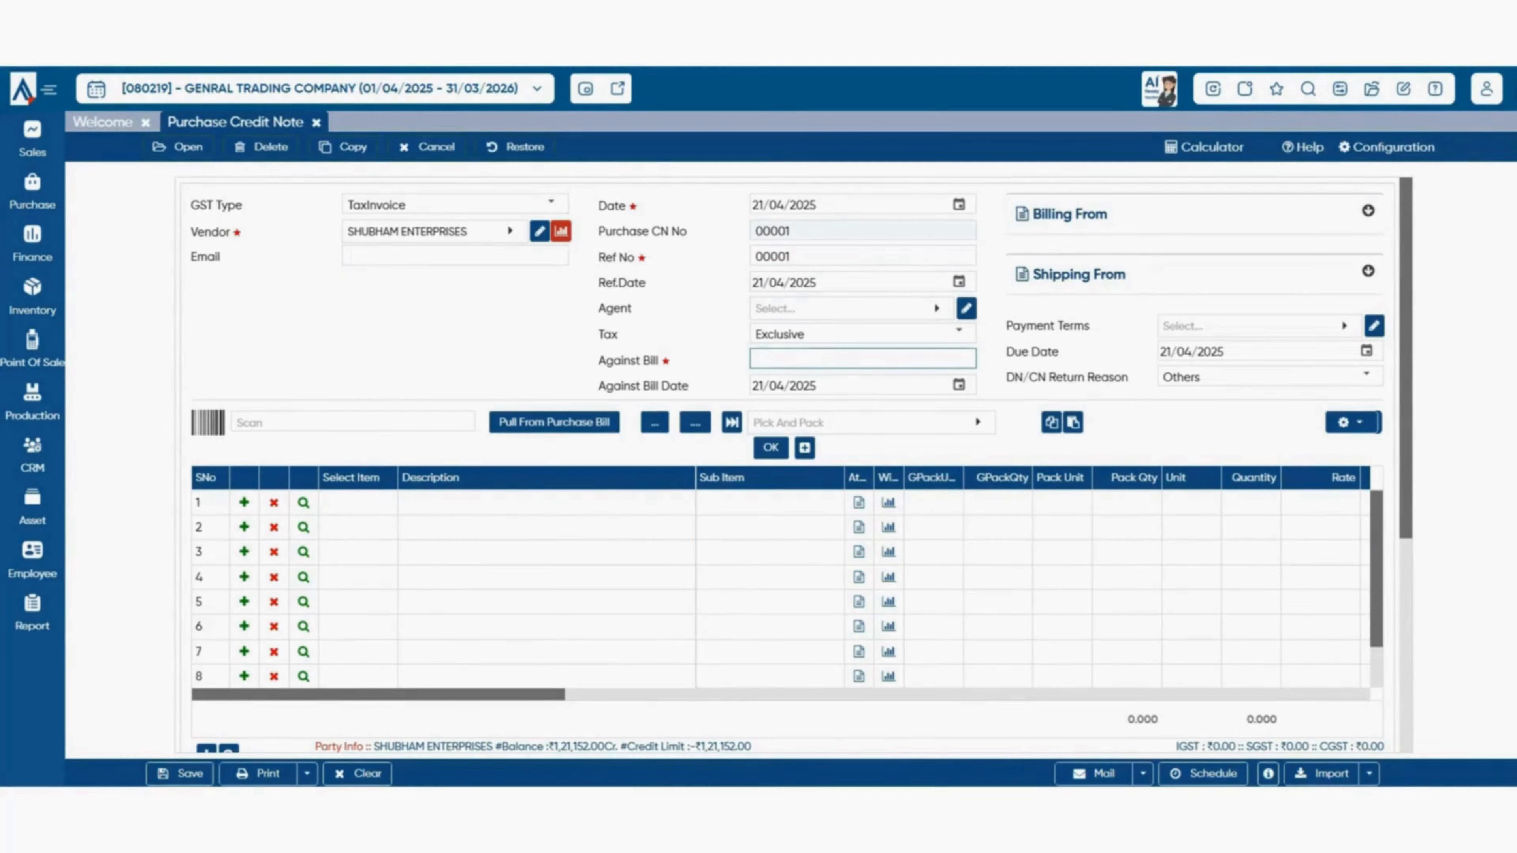
text(00002)
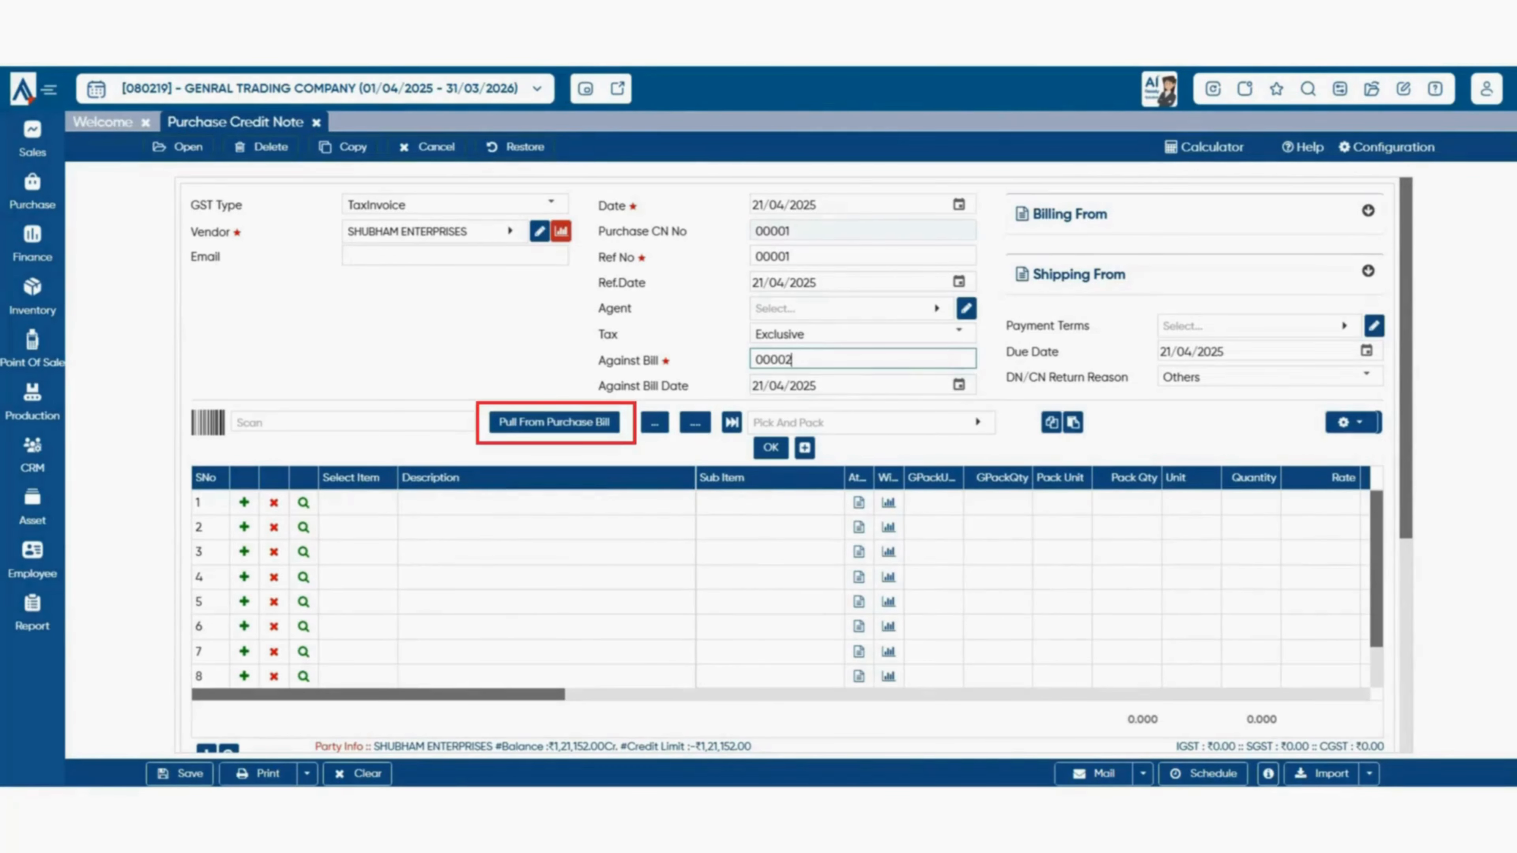
- Pull WATER BOTTEL 1 LTR from purchase bill 00002 and change its quantity from 20 to 3
click(554, 422)
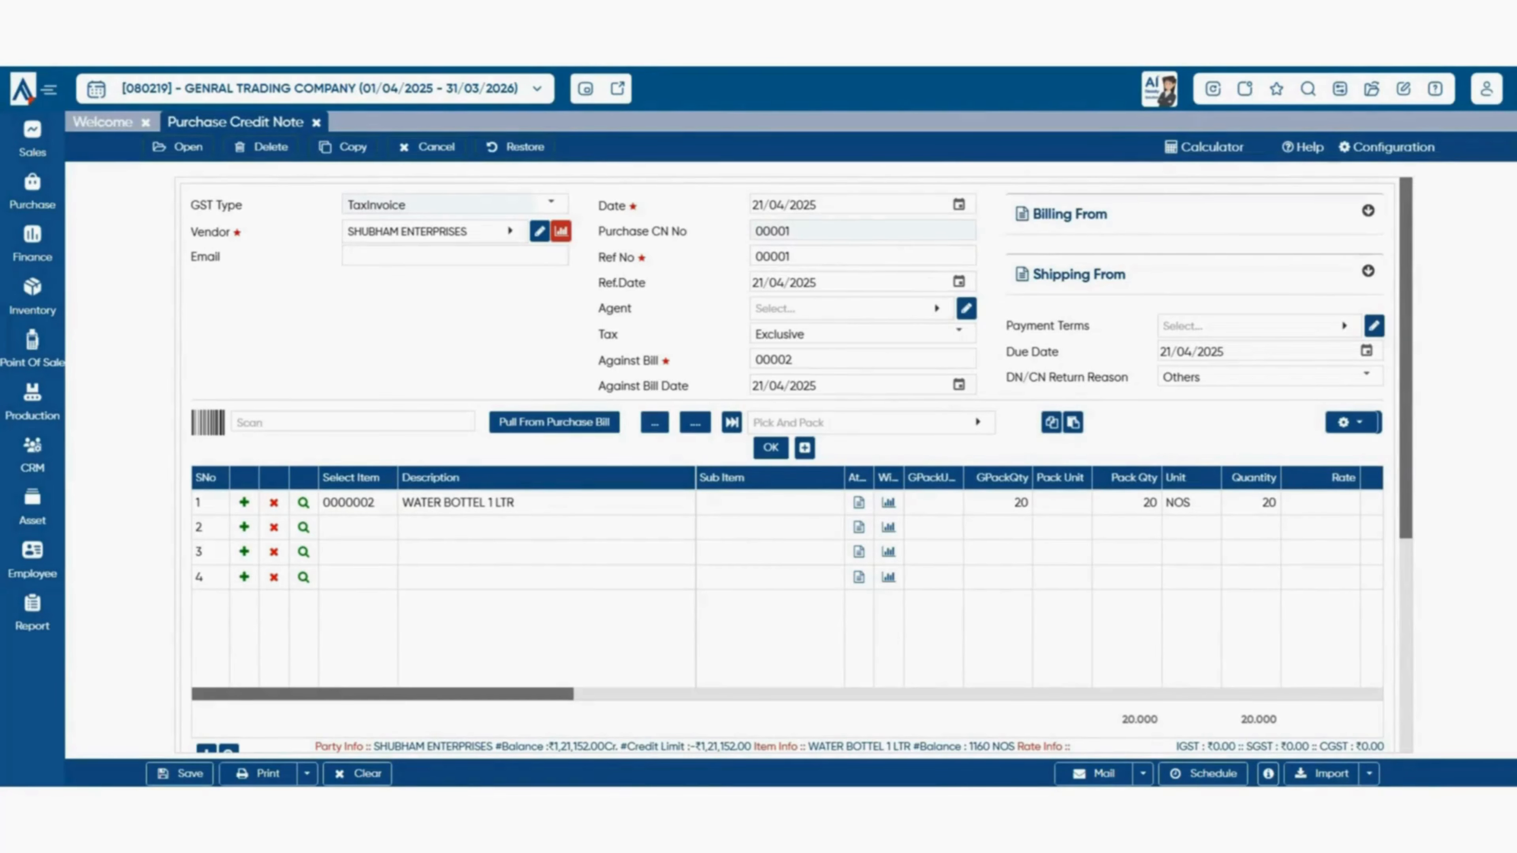
click(1251, 503)
key(BackSpace)
key(BackSpace)
text(3)
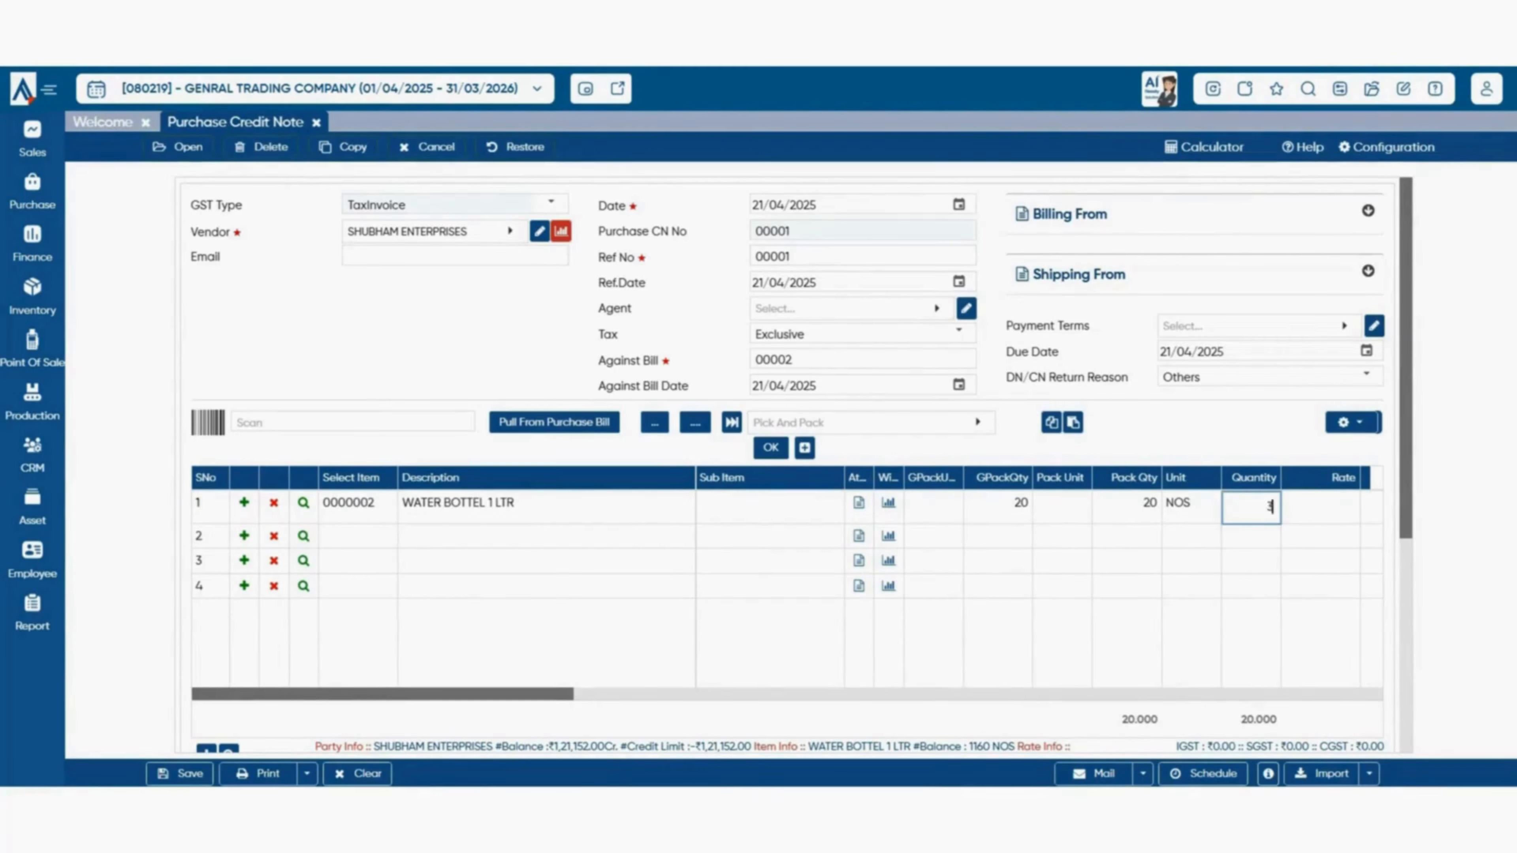
key(Tab)
key(Tab)
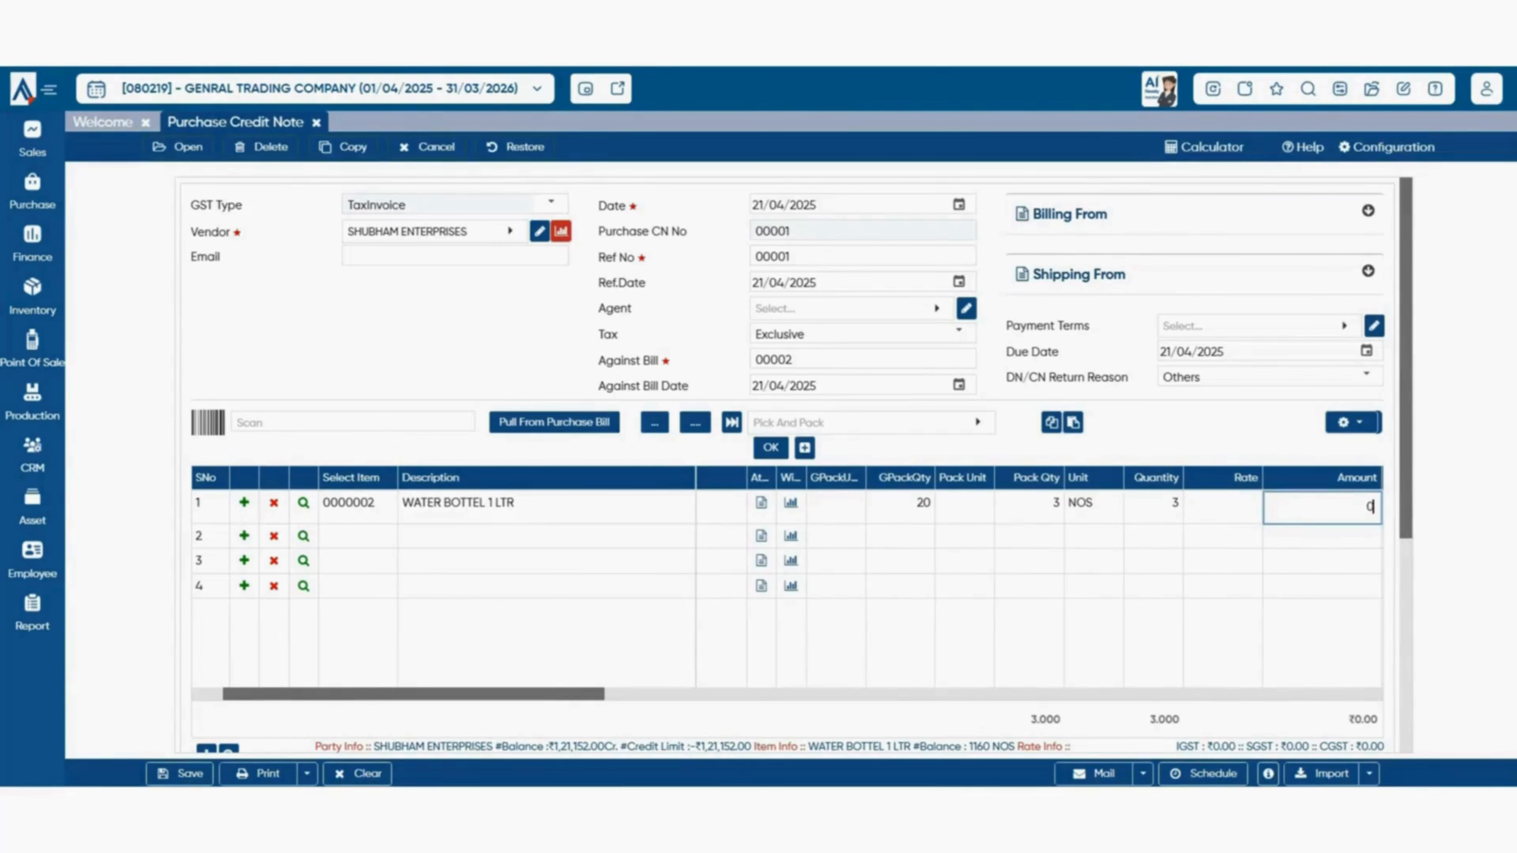
- Set row 1's rate to 10,000 and step through the remaining columns
key(shift+Tab)
text(10000)
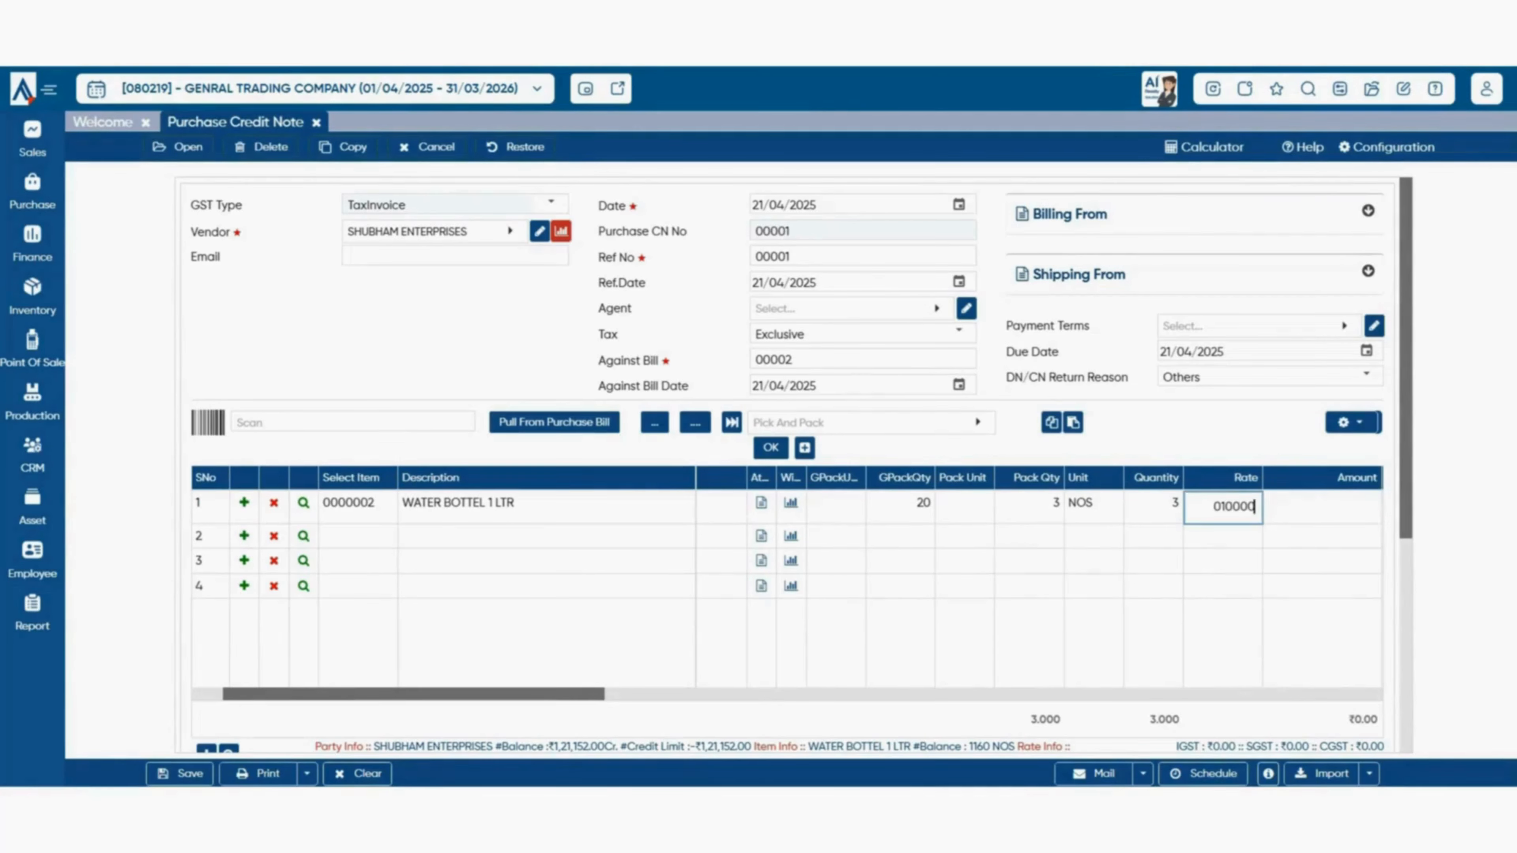
key(Tab)
key(Tab)
key(Tab)
key(Tab)
key(Tab)
key(Tab)
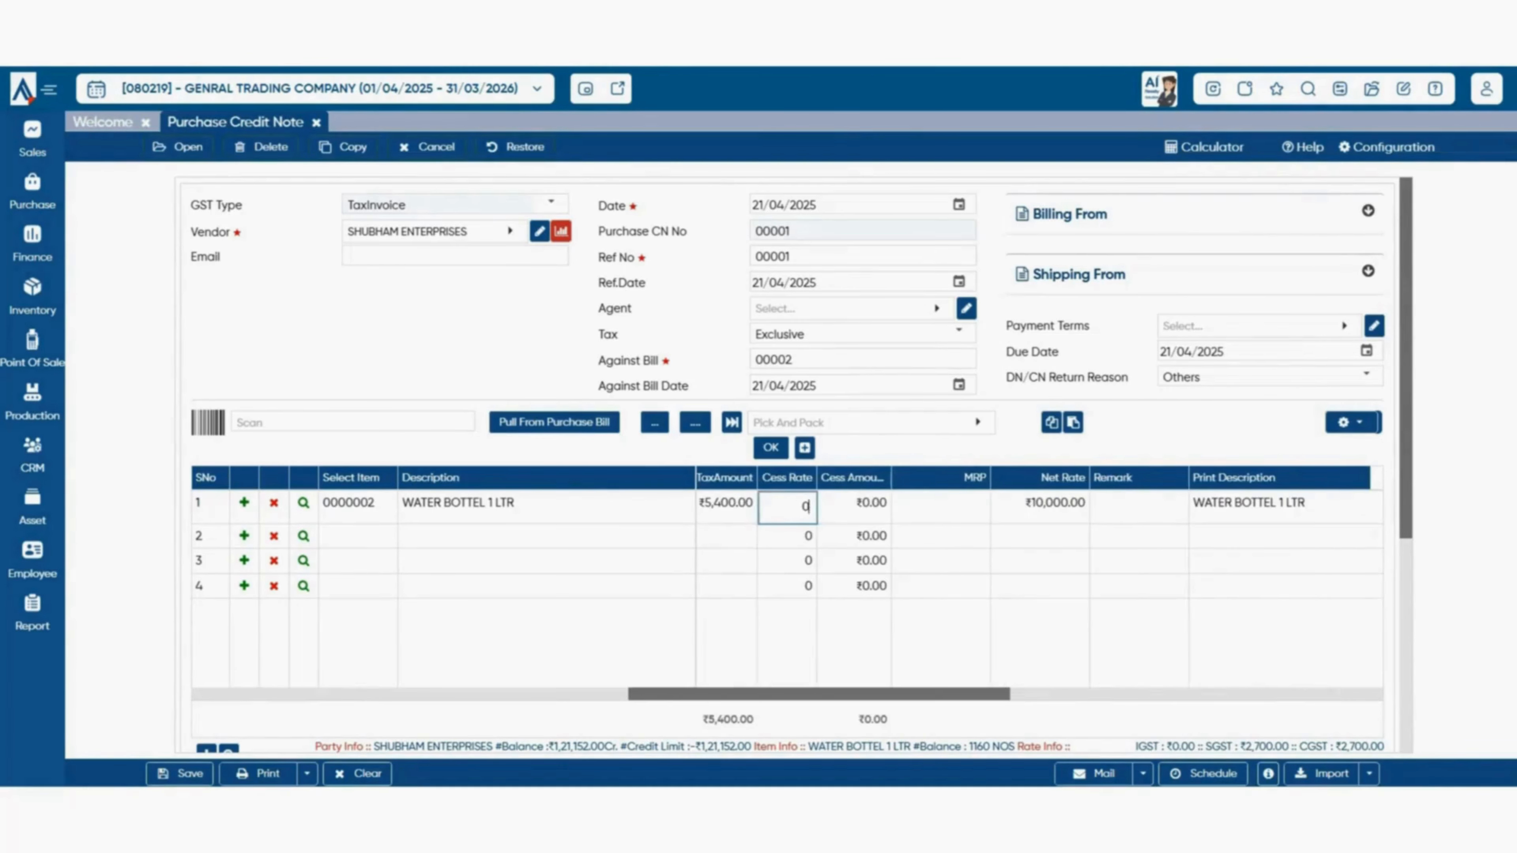
key(Tab)
key(Tab)
key(Tab)
key(Tab)
key(Tab)
key(Tab)
key(Tab)
key(Tab)
key(Tab)
key(Tab)
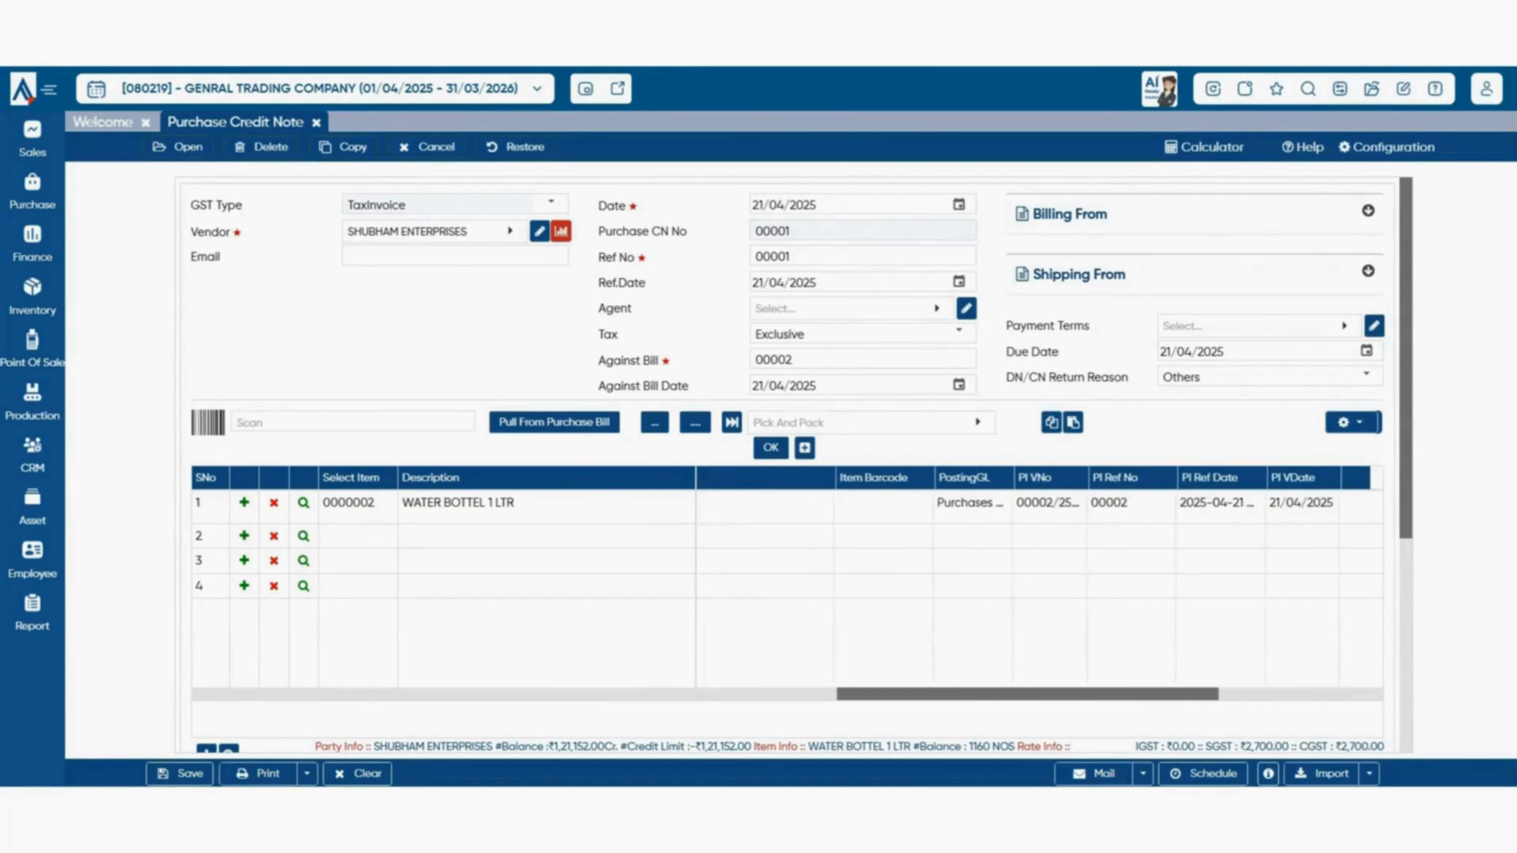
scroll(1039, 586, left, 15)
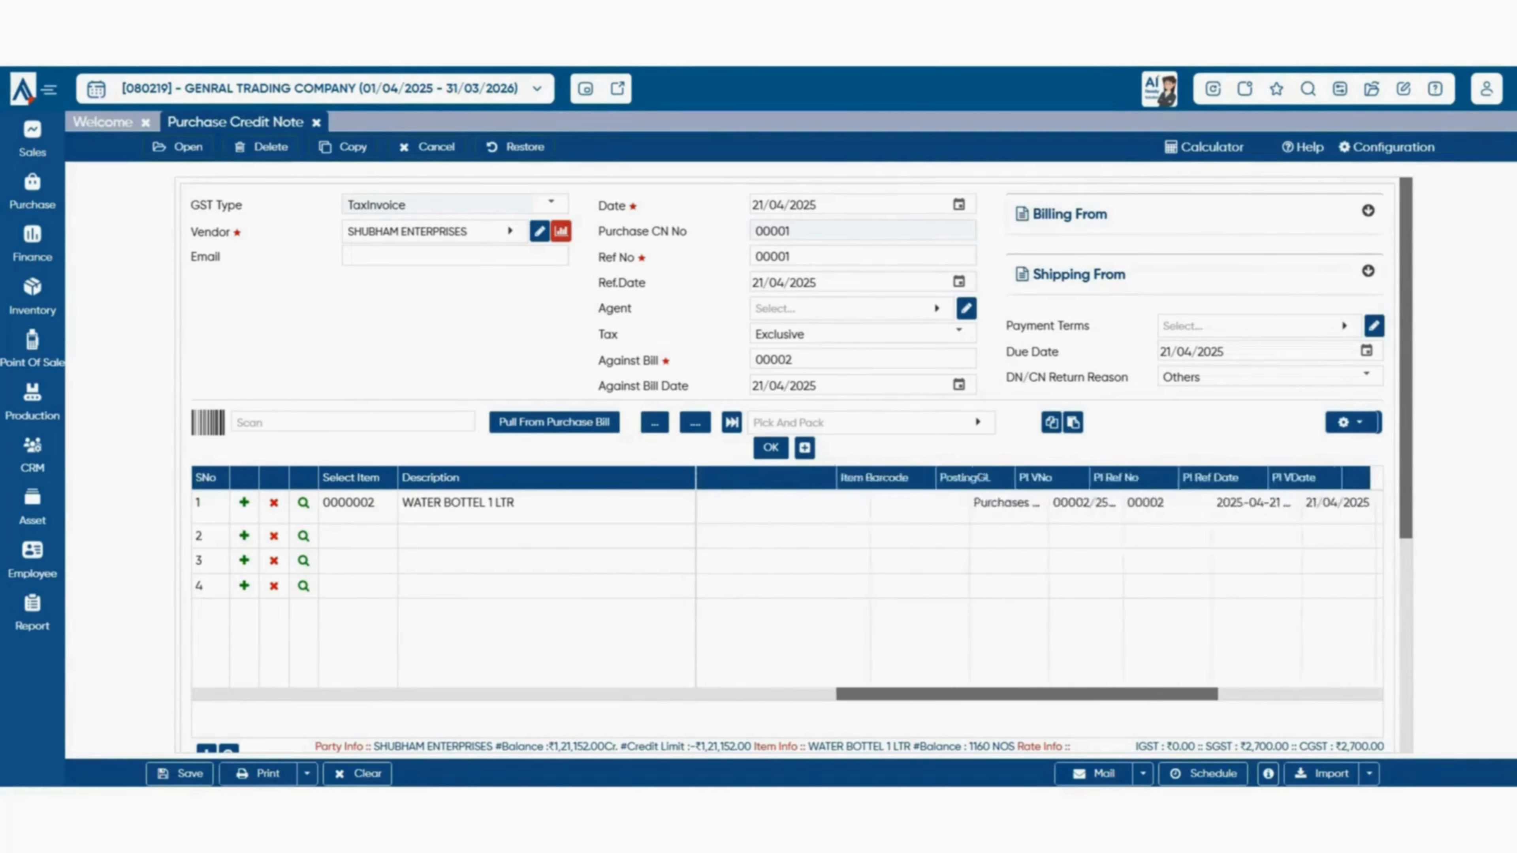
scroll(1039, 585, left, 13)
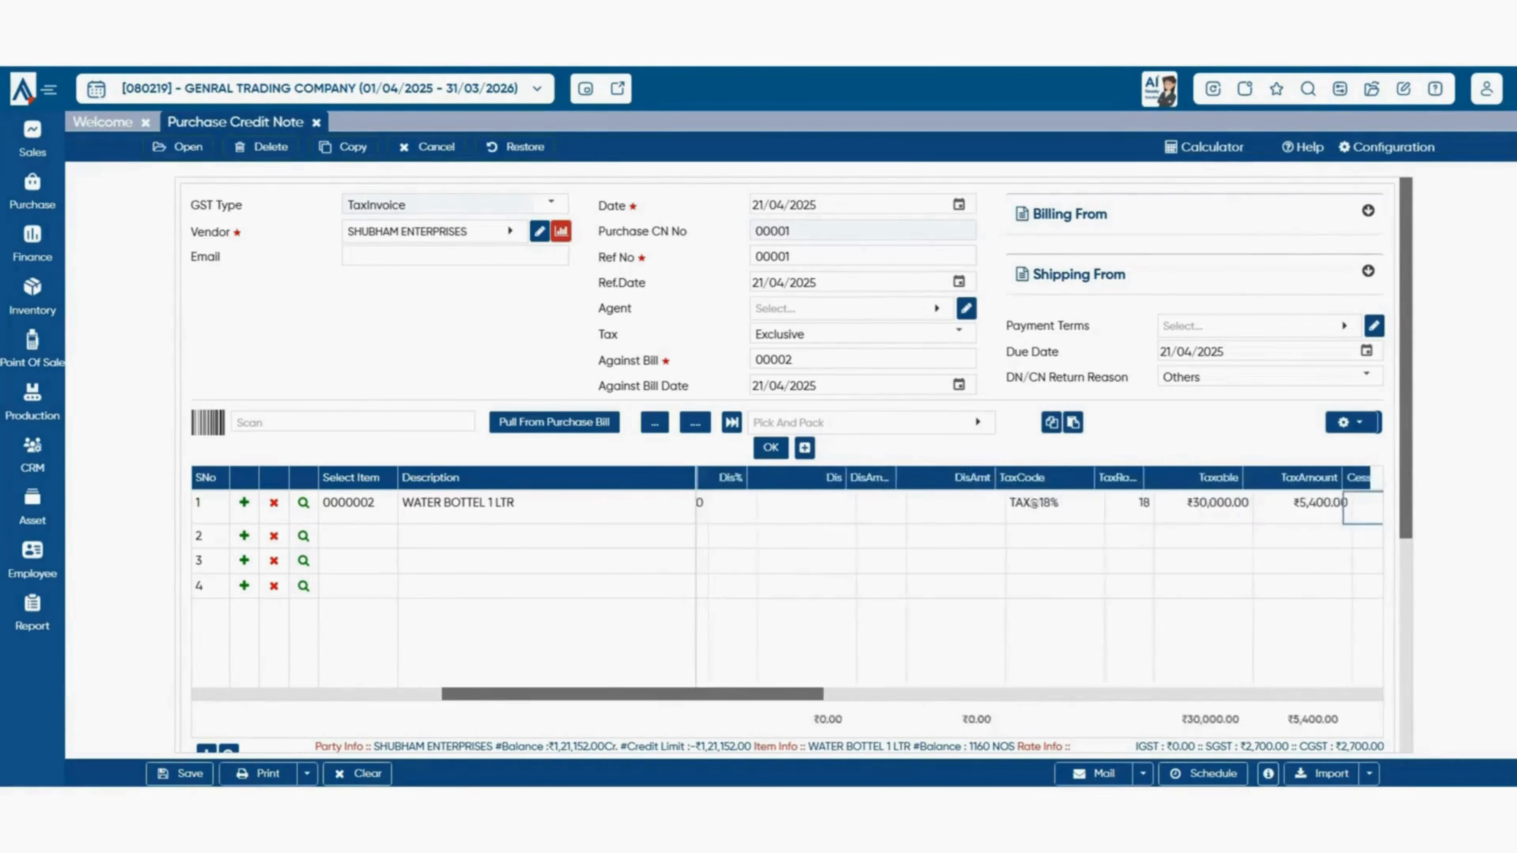
scroll(794, 467, down, 5)
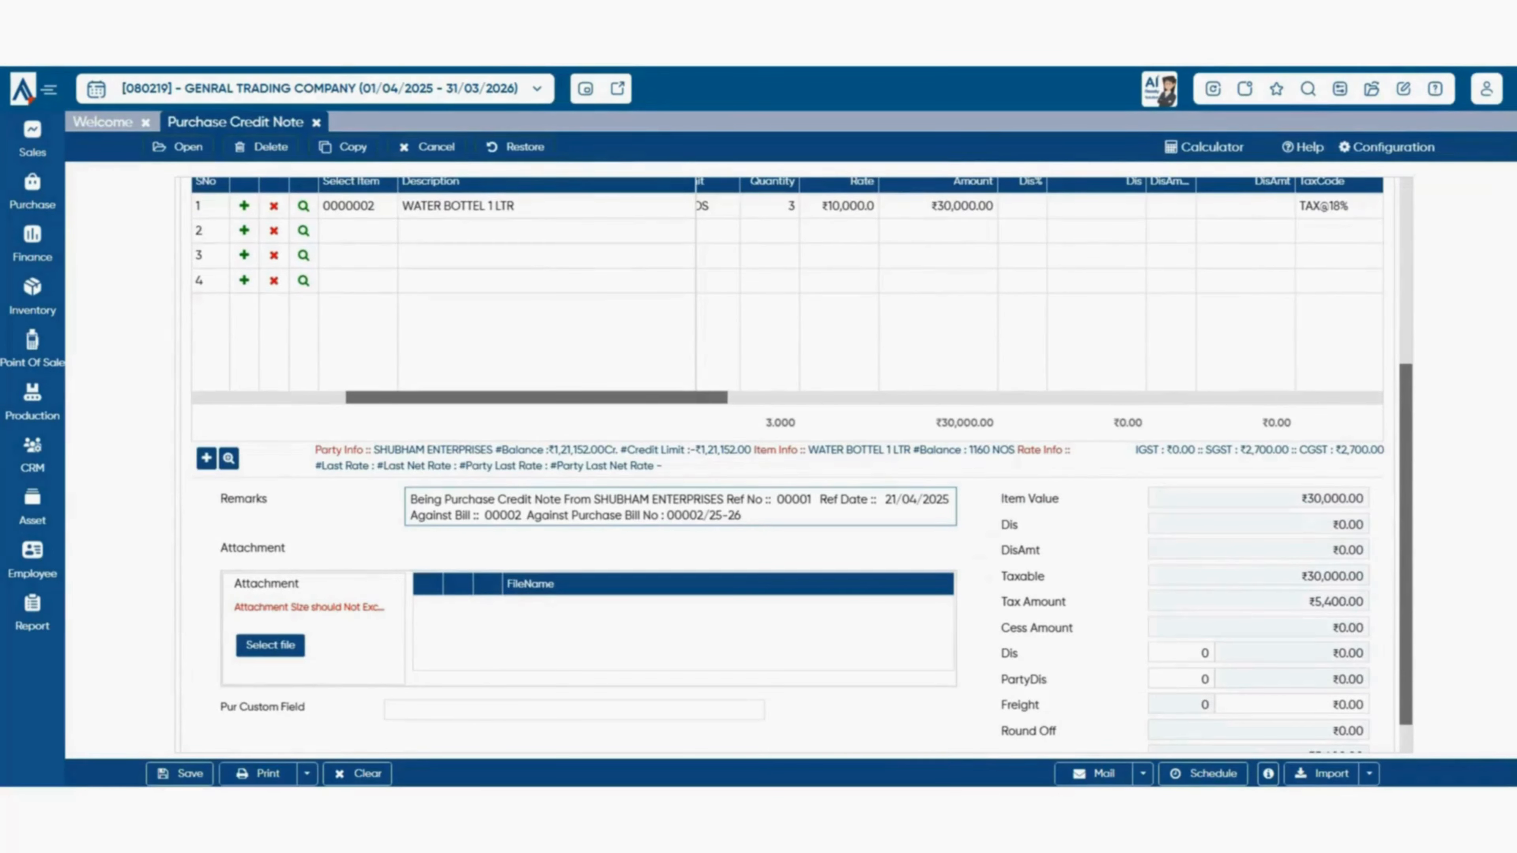
scroll(796, 464, down, 1)
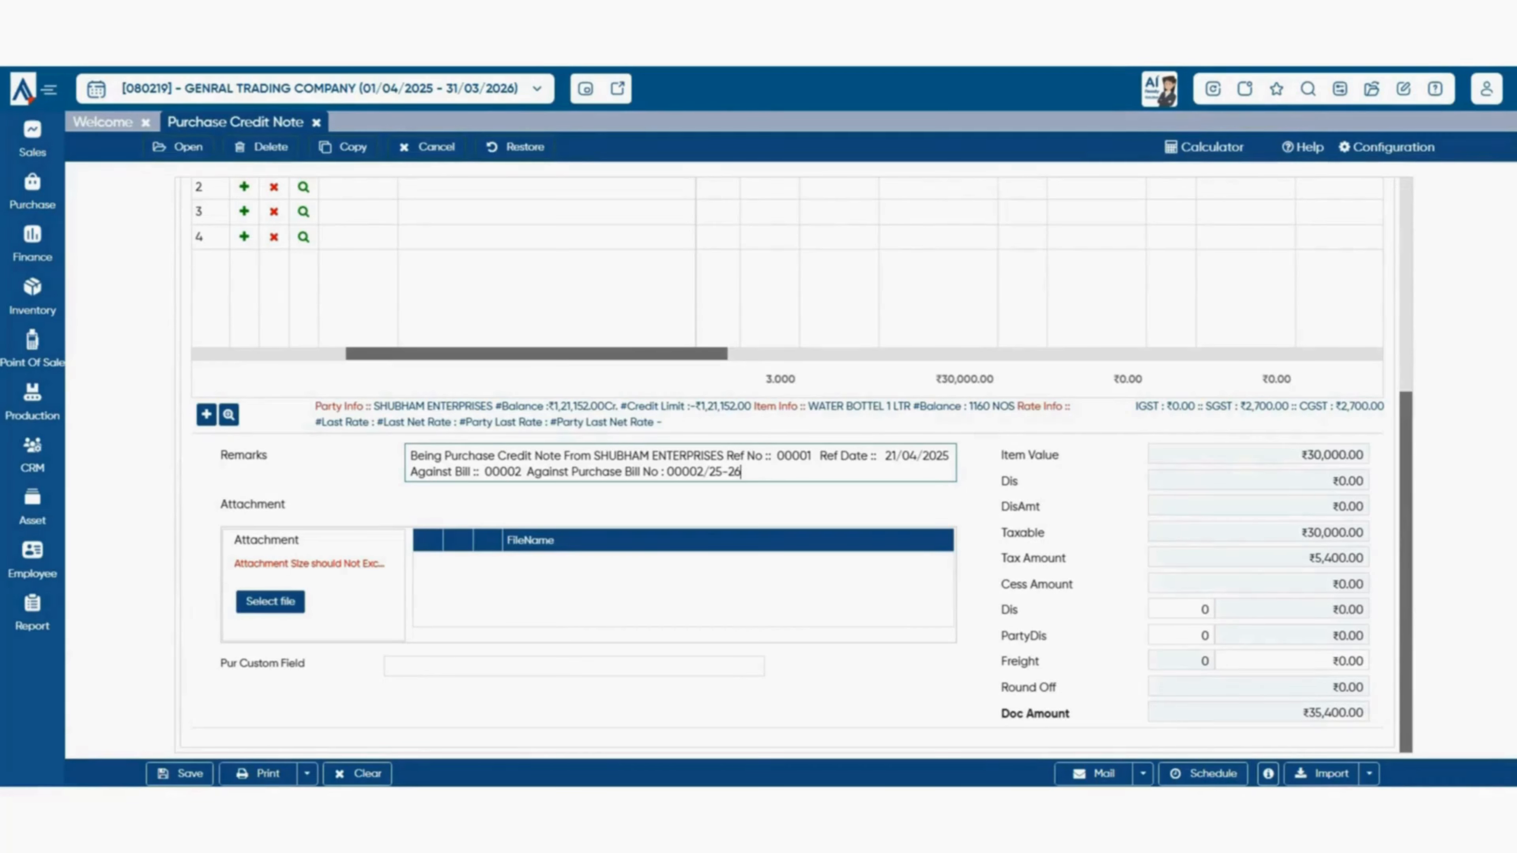
click(307, 774)
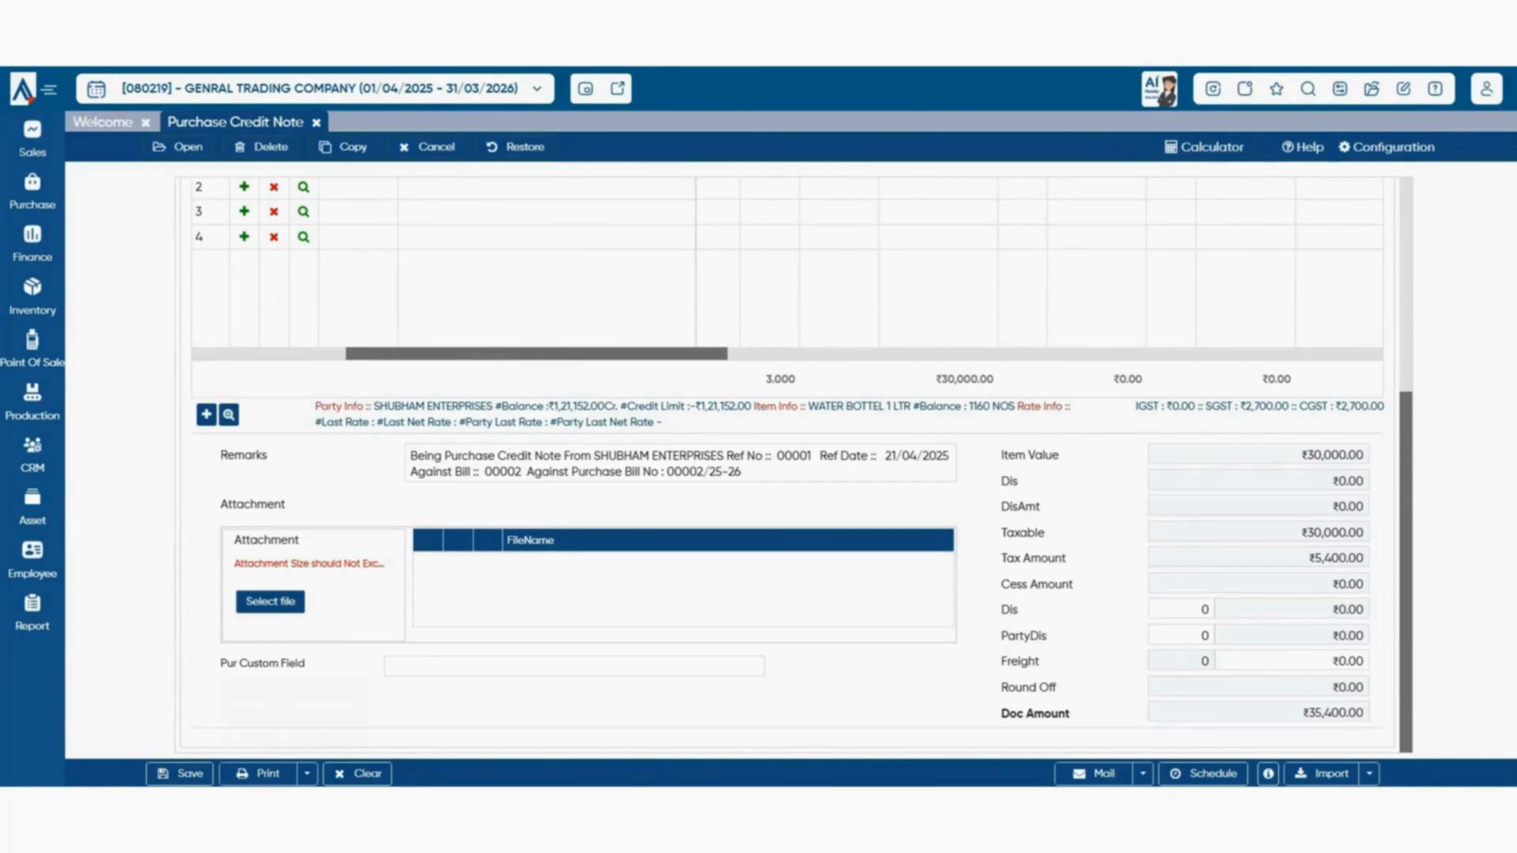
- Review the credit note's General, Numbering, Notification and Approval configuration tabs
click(1387, 147)
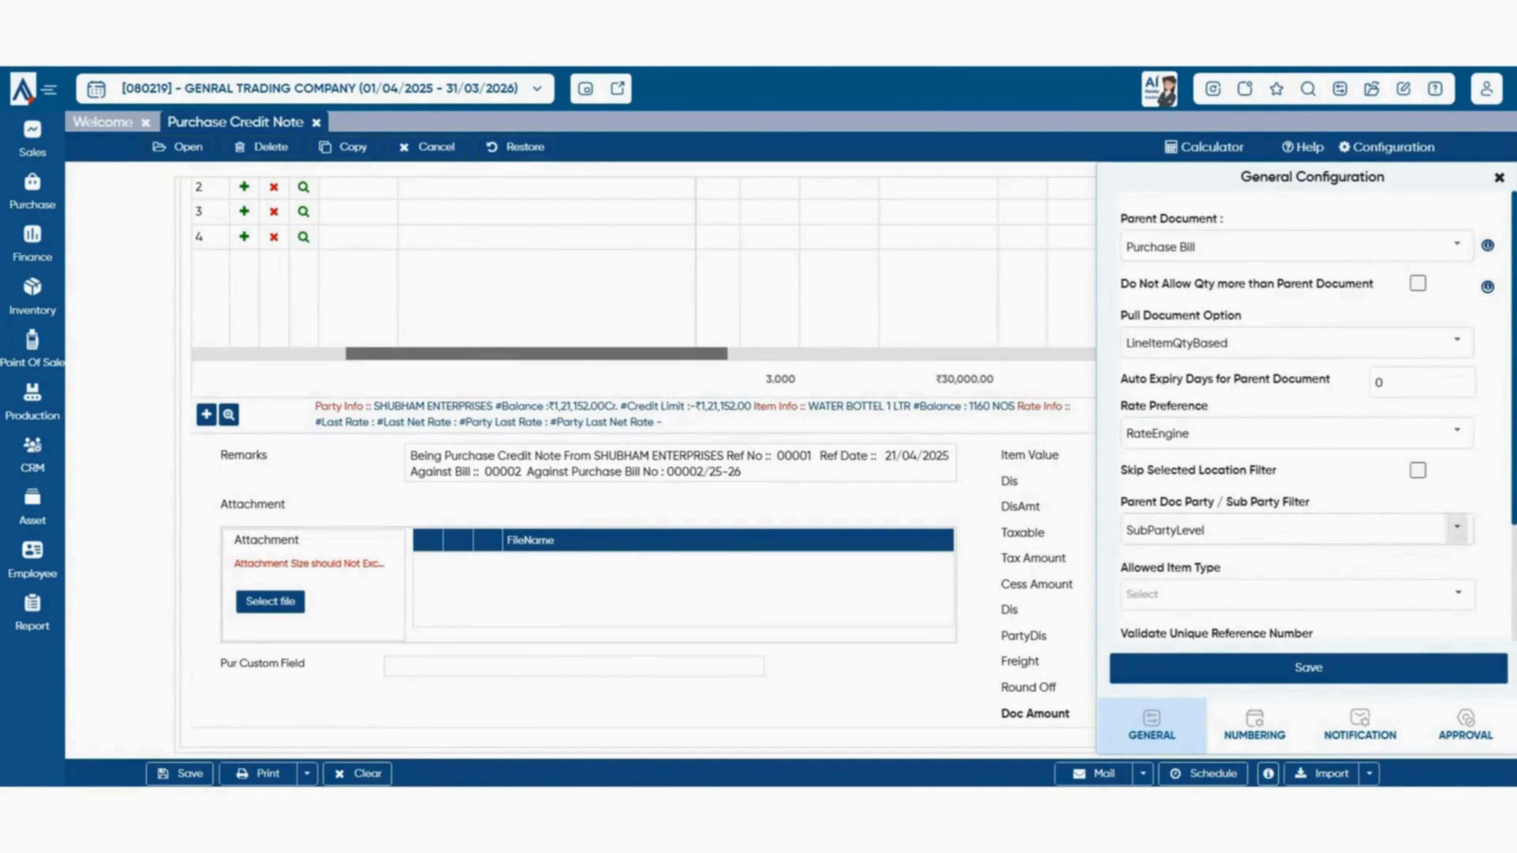
click(1254, 725)
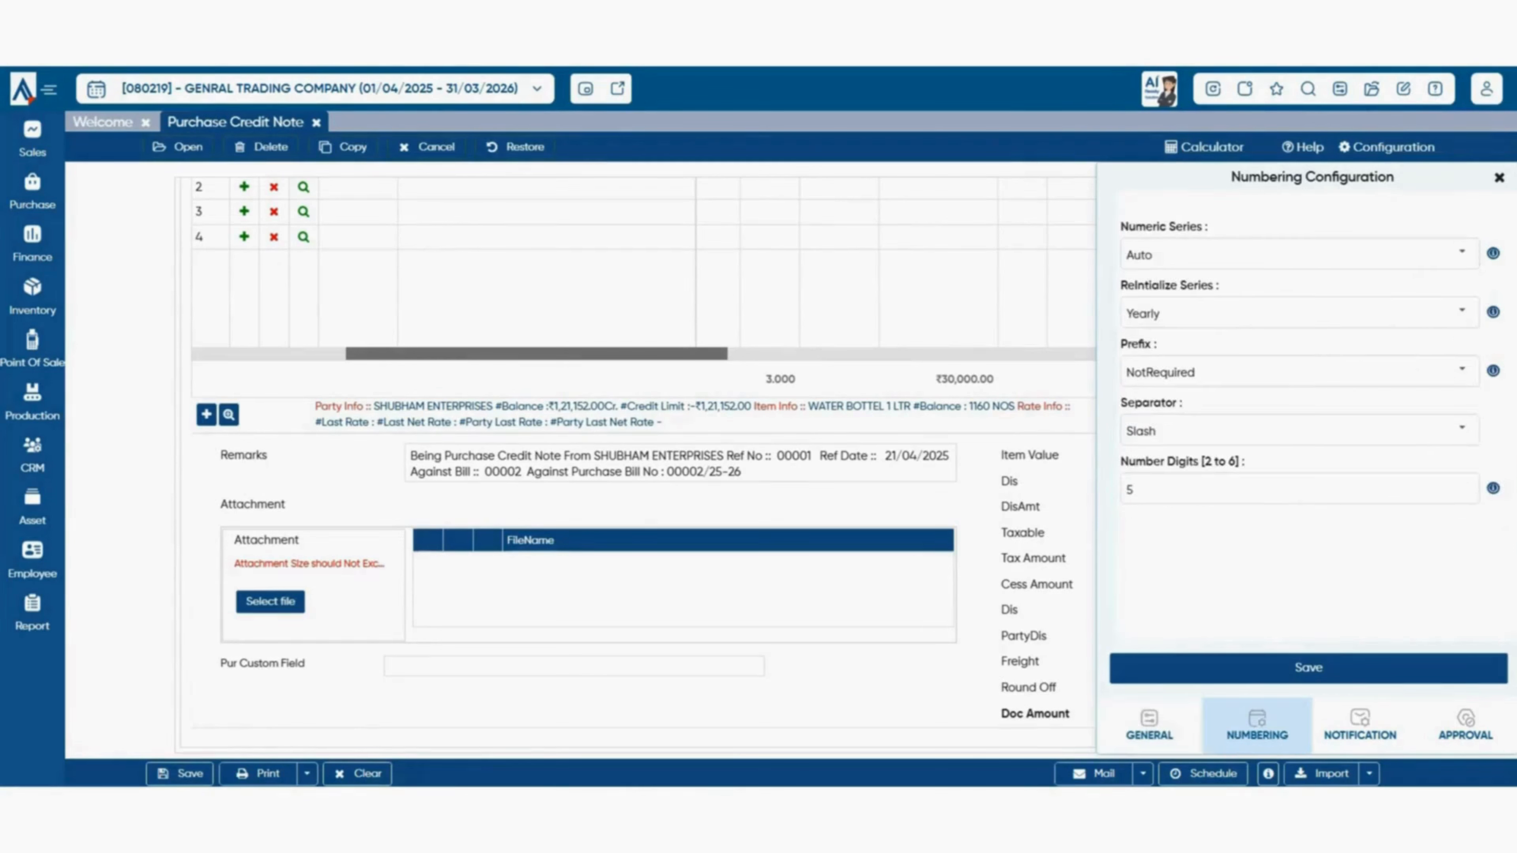
click(1360, 725)
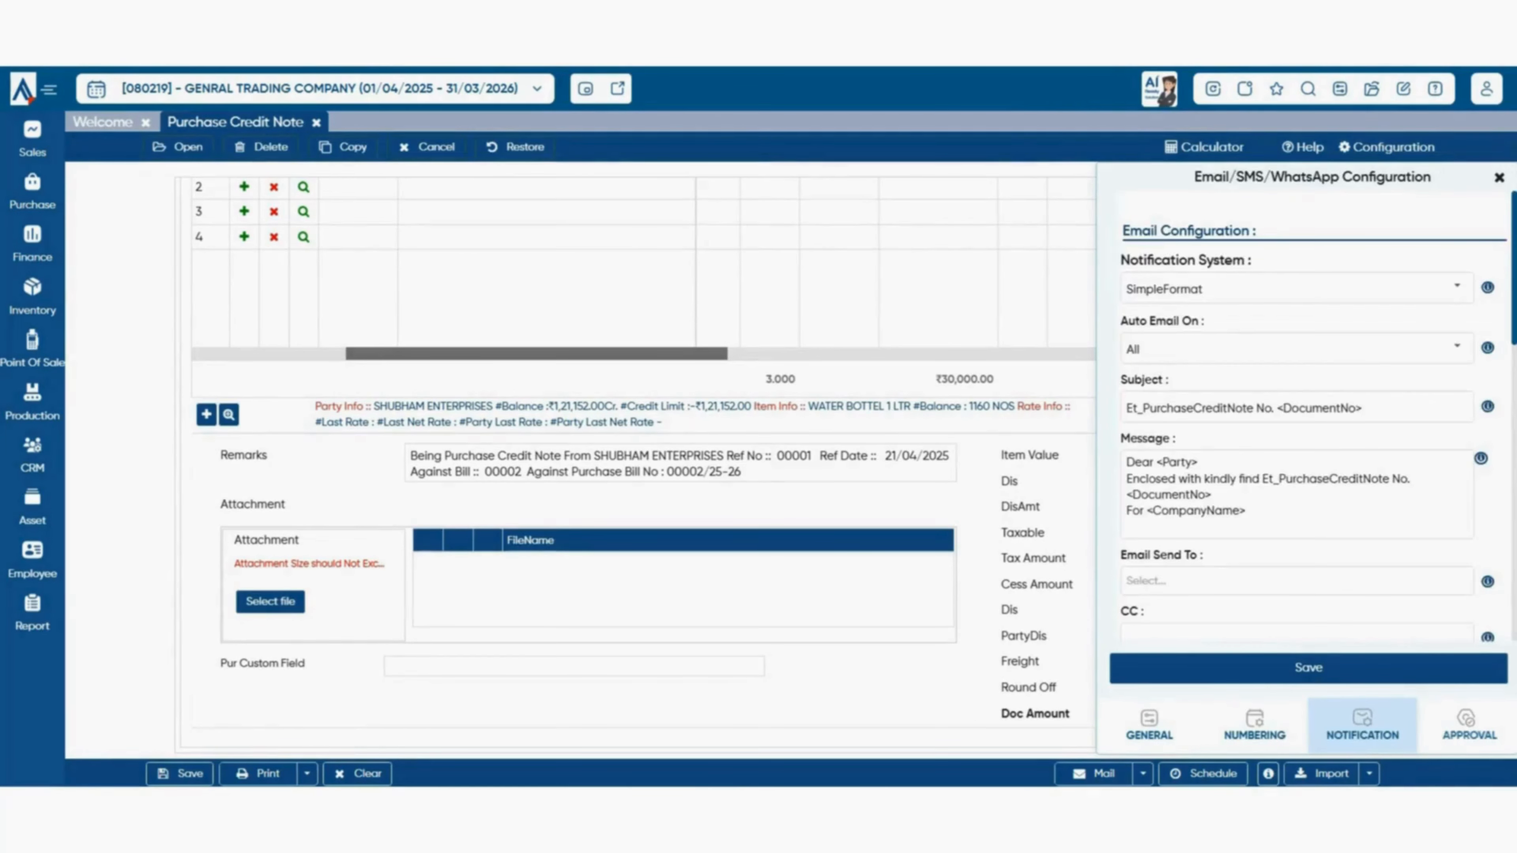
click(1466, 725)
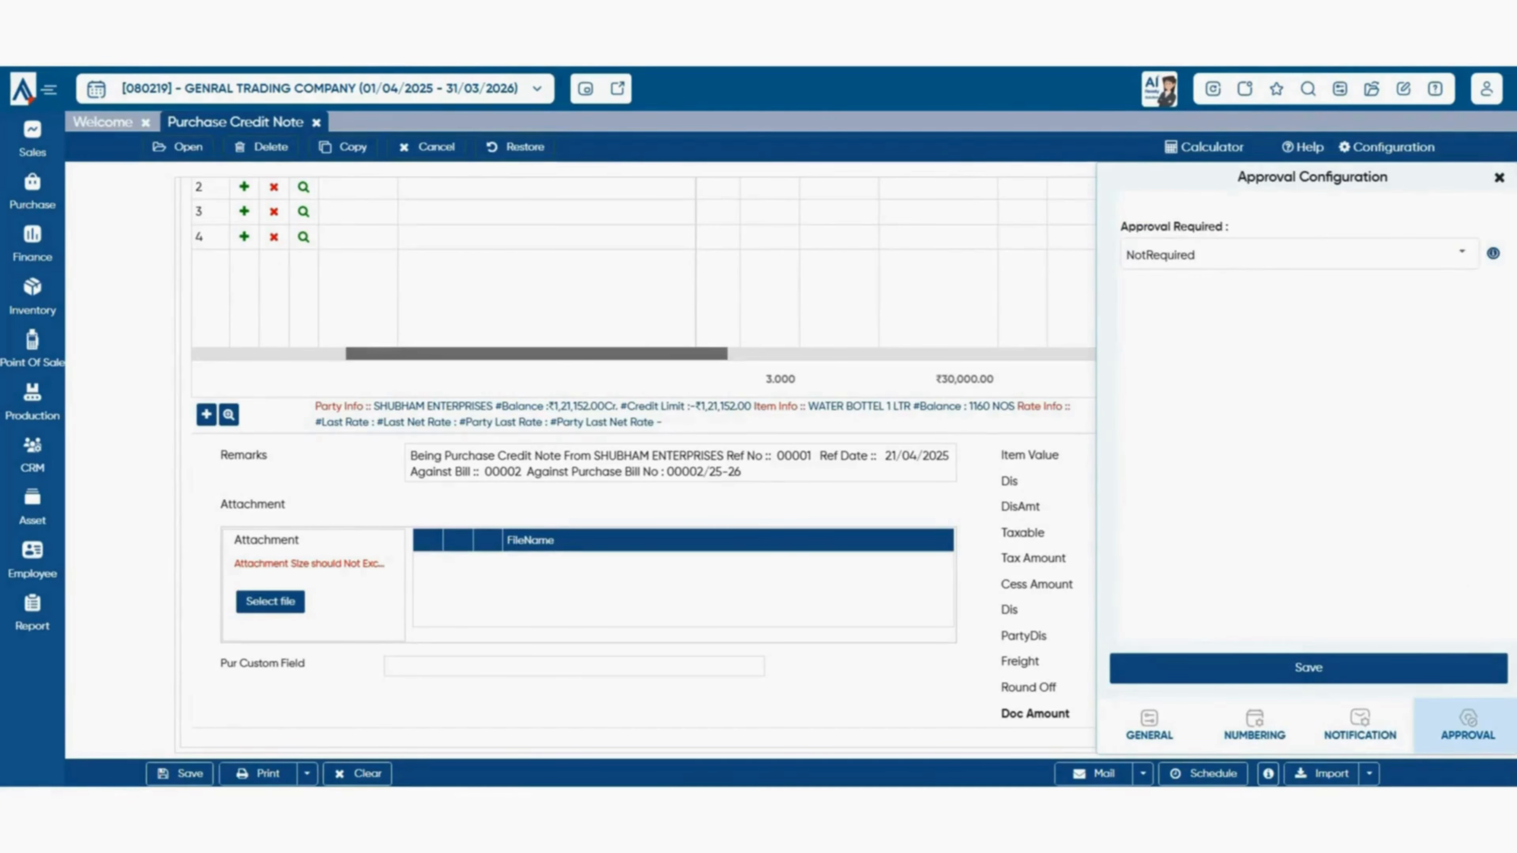
click(1499, 177)
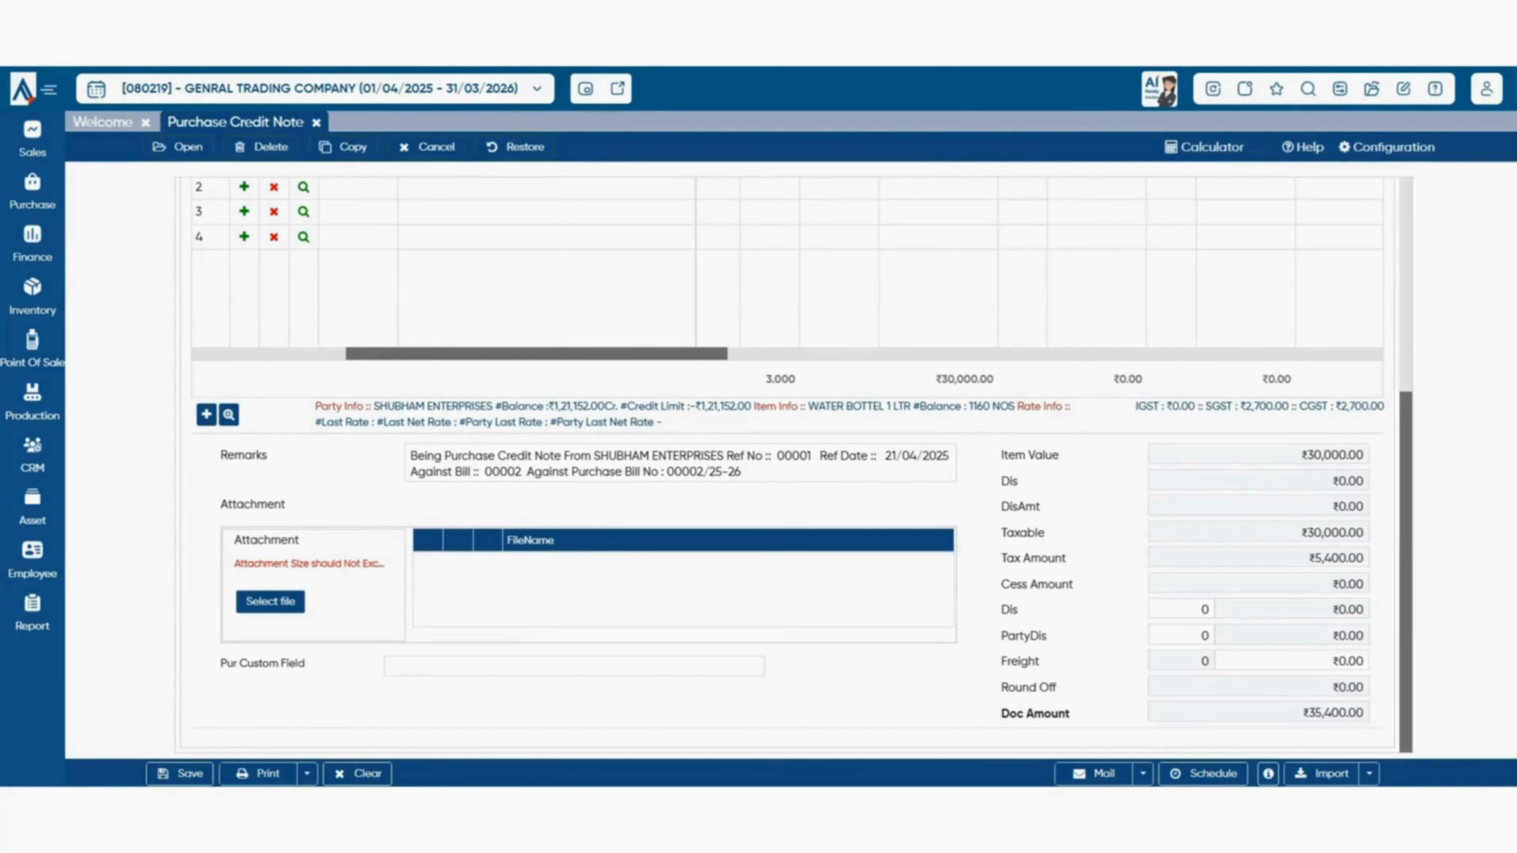
- Save purchase credit note 00001 and return to the Welcome dashboard
scroll(794, 466, up, 5)
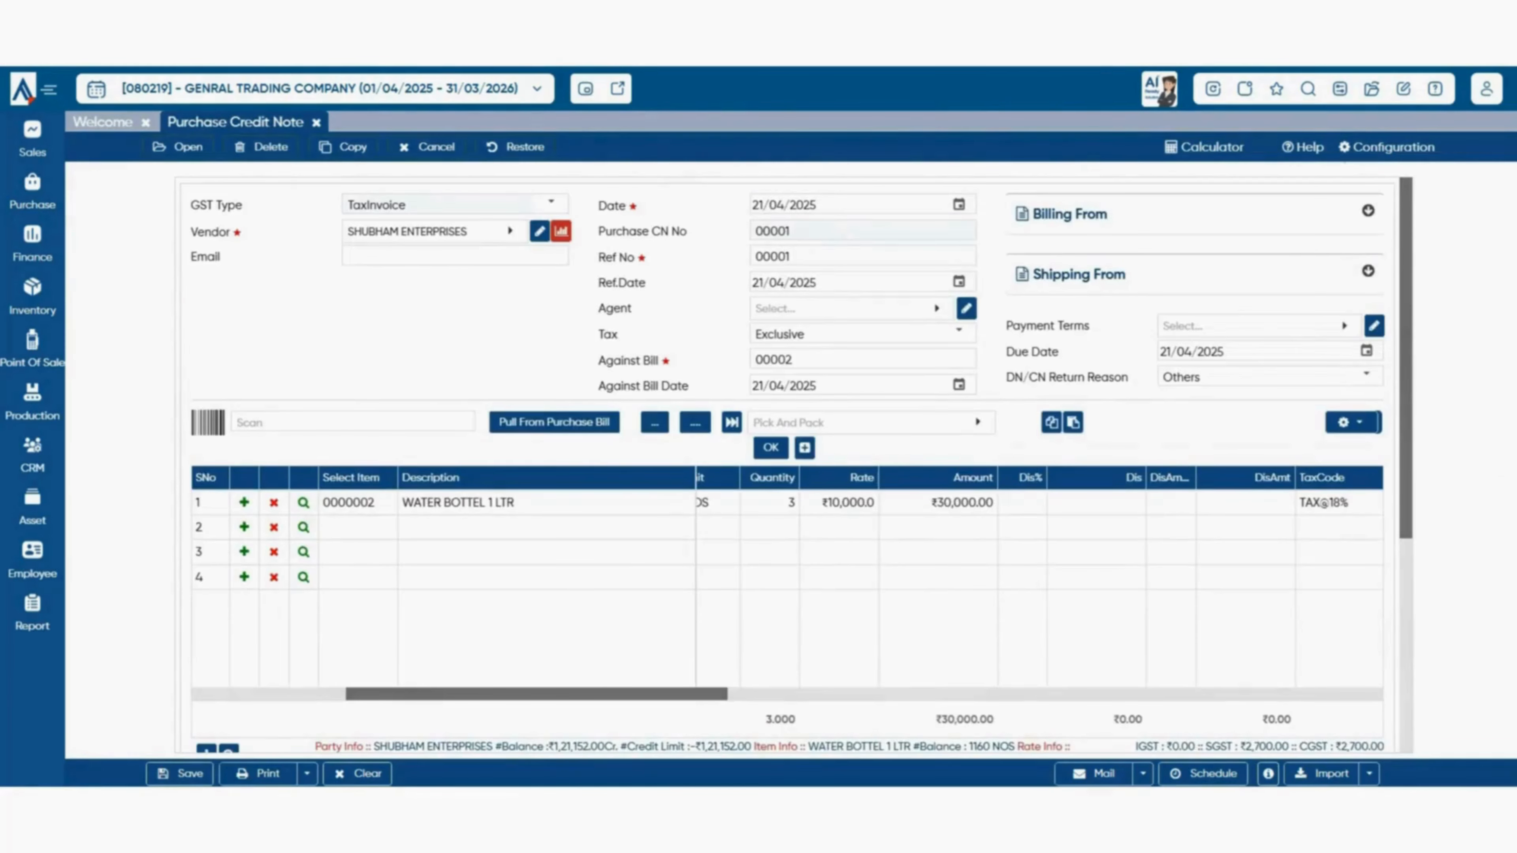
key(ctrl+s)
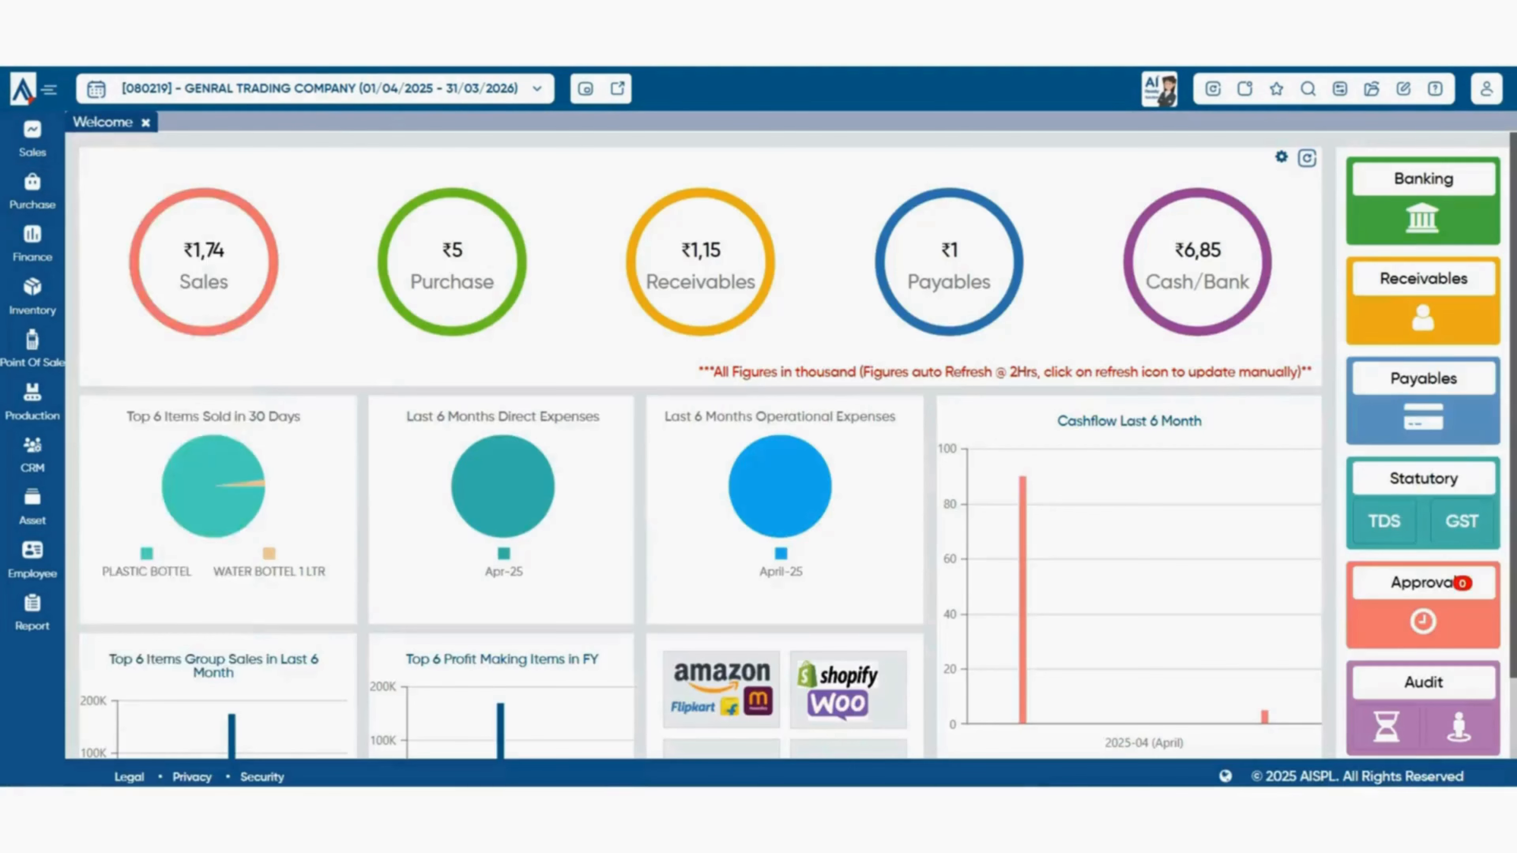
mouse_move(33, 191)
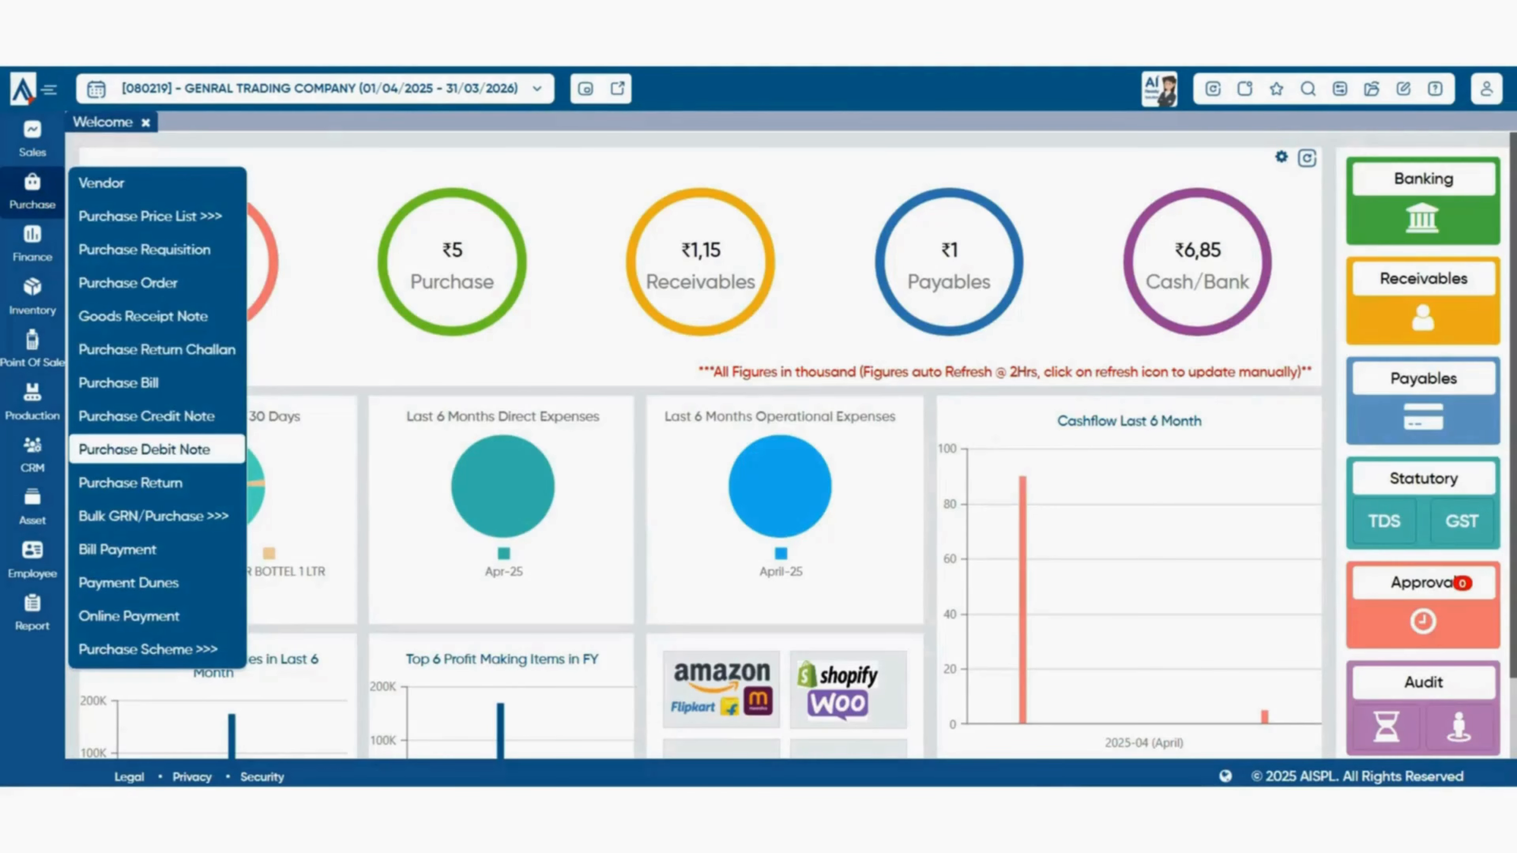
- Create Purchase Debit Note 00001 with vendor SHUBHAM ENTERPRISES and Against Bill 00002
click(145, 450)
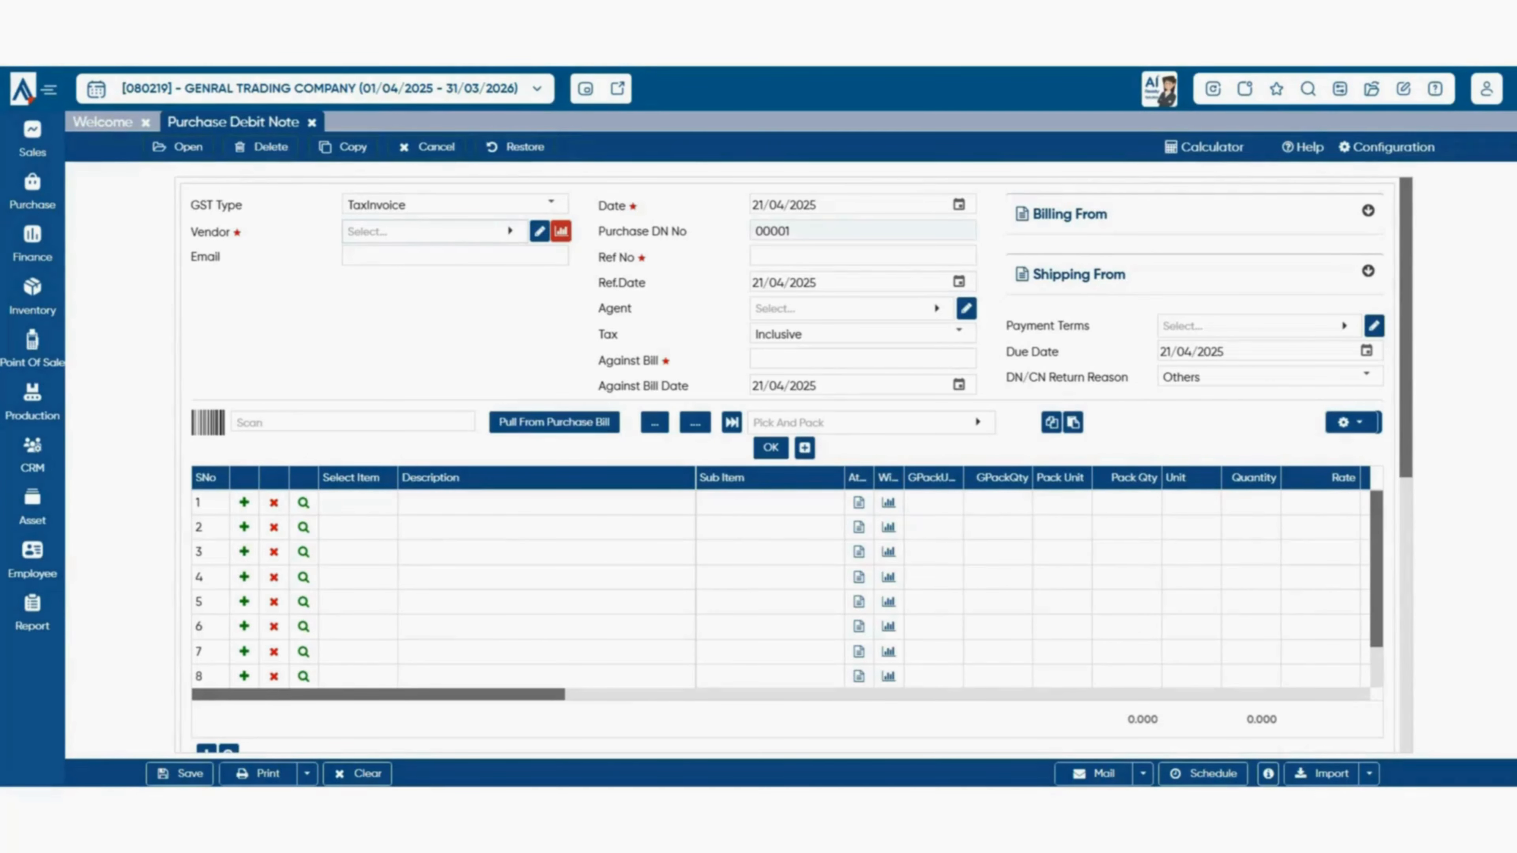
click(435, 231)
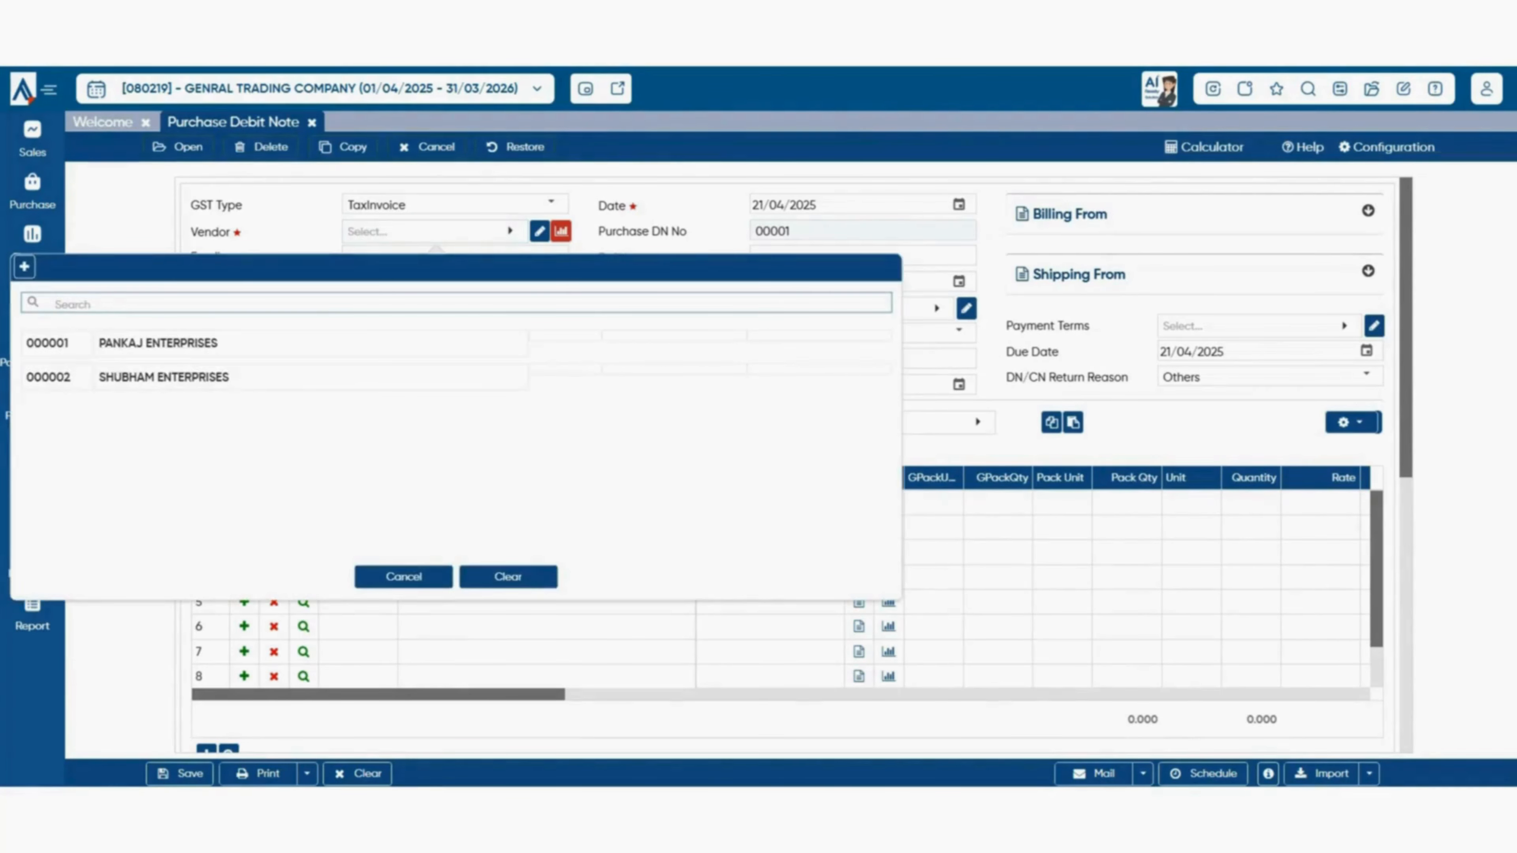
click(164, 376)
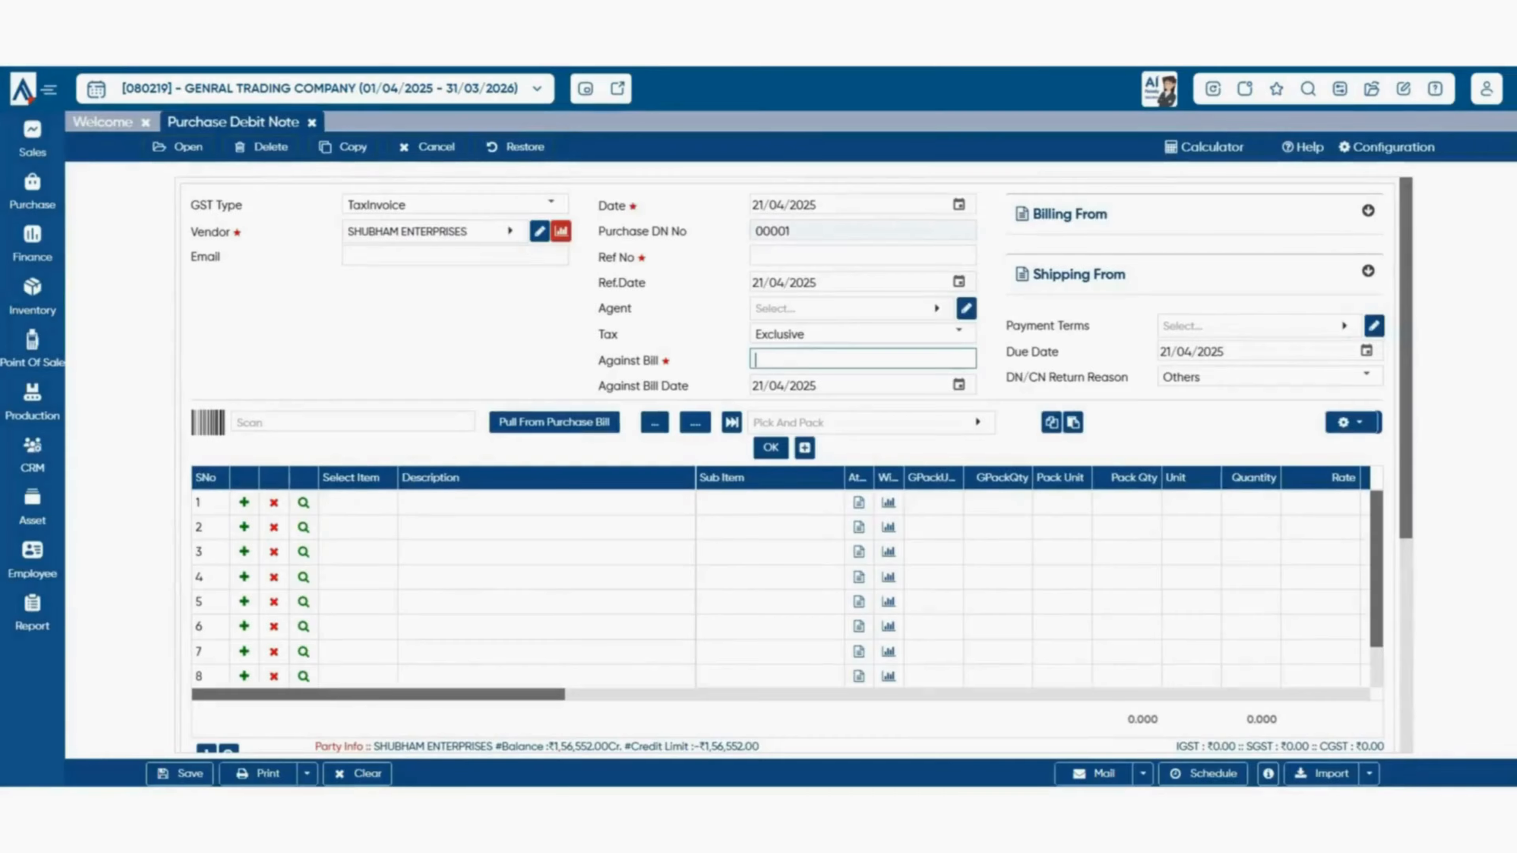
text(00002)
key(Tab)
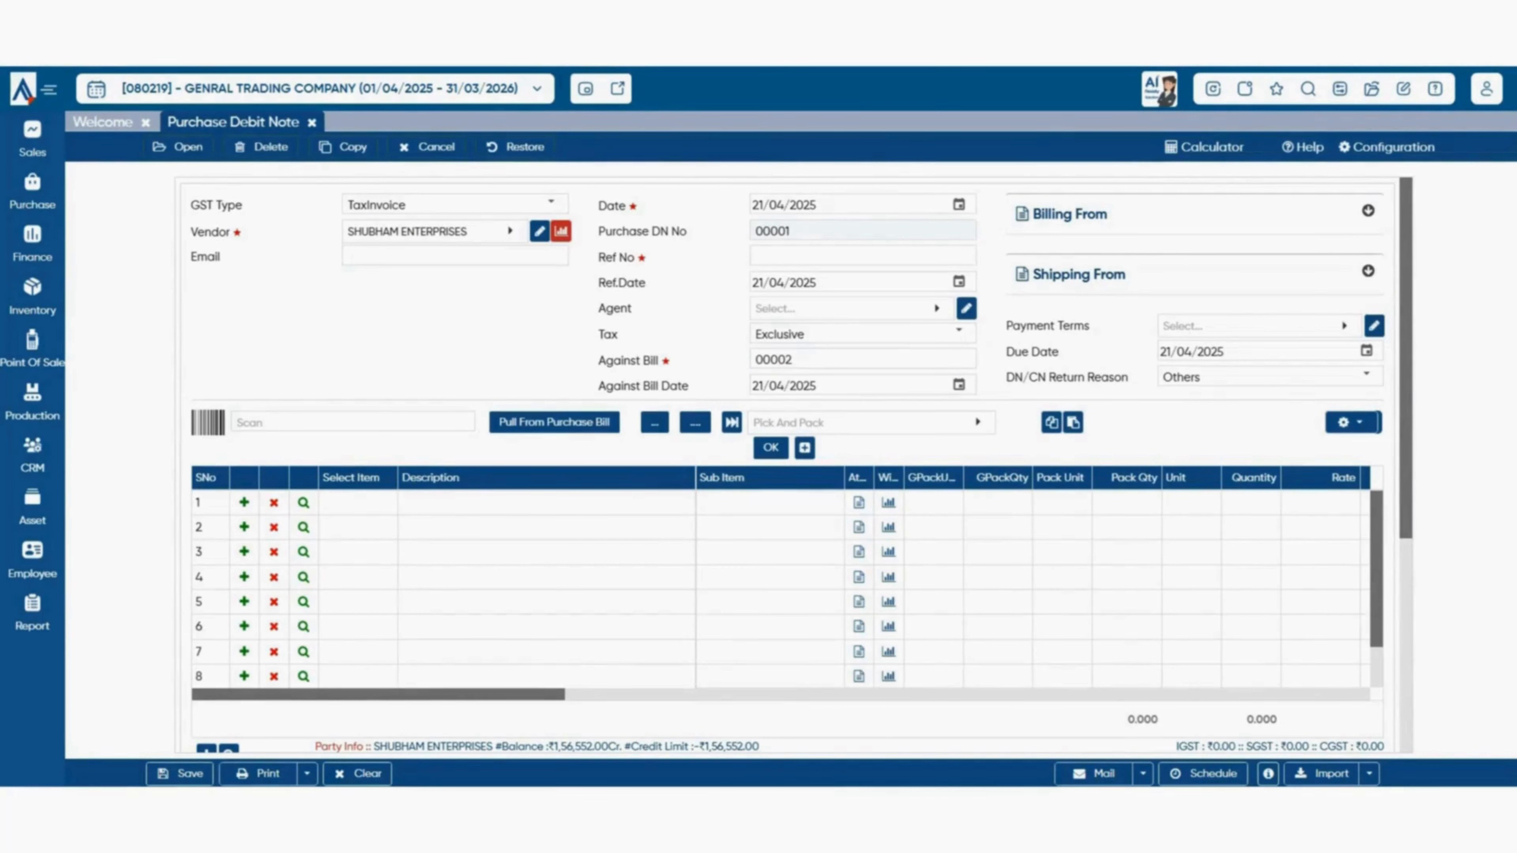
click(357, 503)
- Pull WATER BOTTEL 1 LTR from purchase bill 00002 and set it to 2 at ₹1,700 (₹3,400)
click(555, 423)
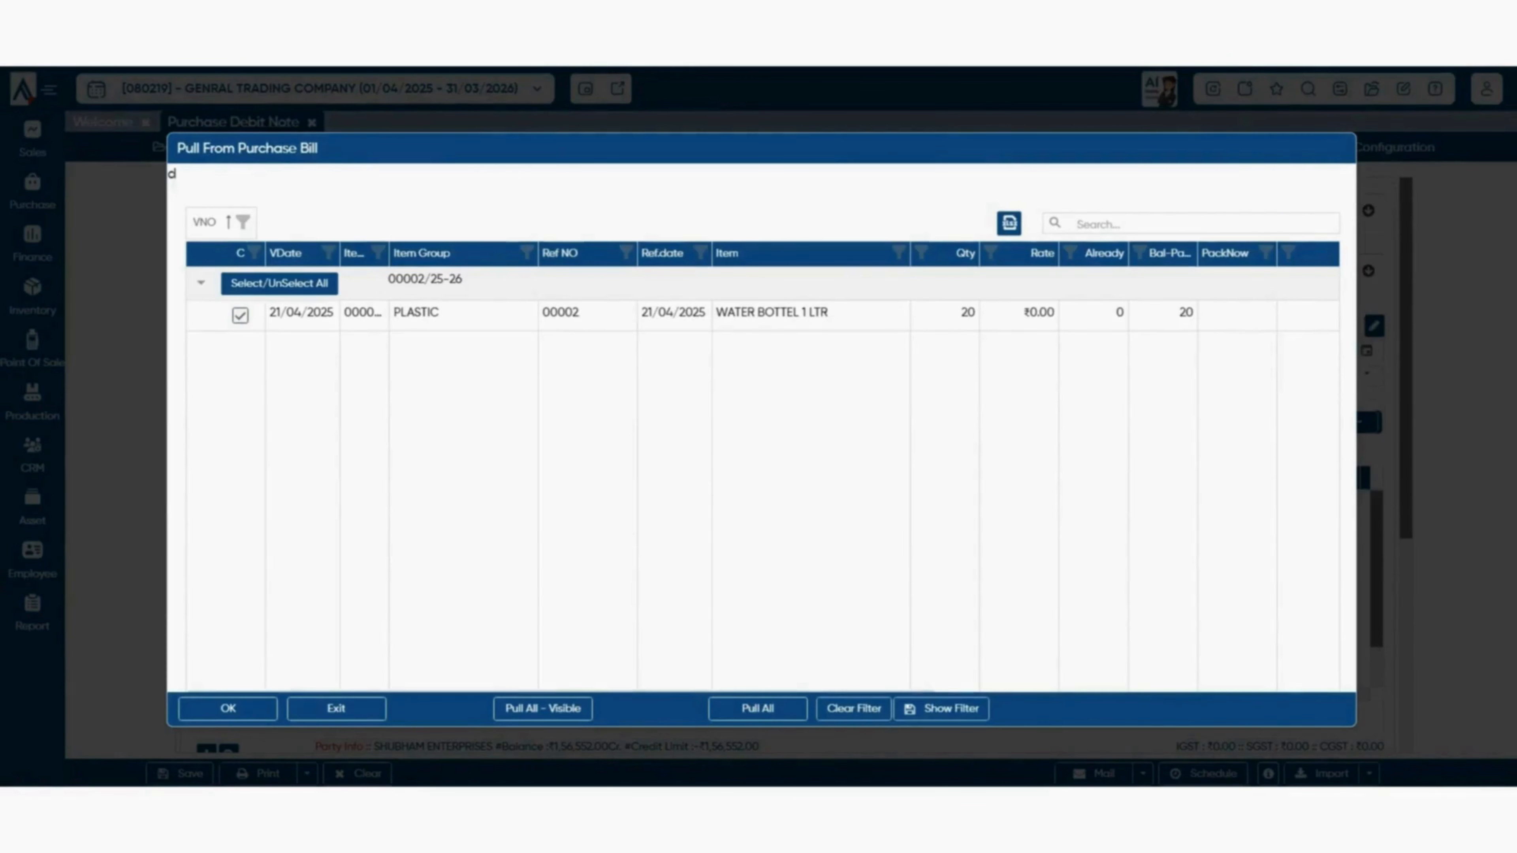
click(227, 707)
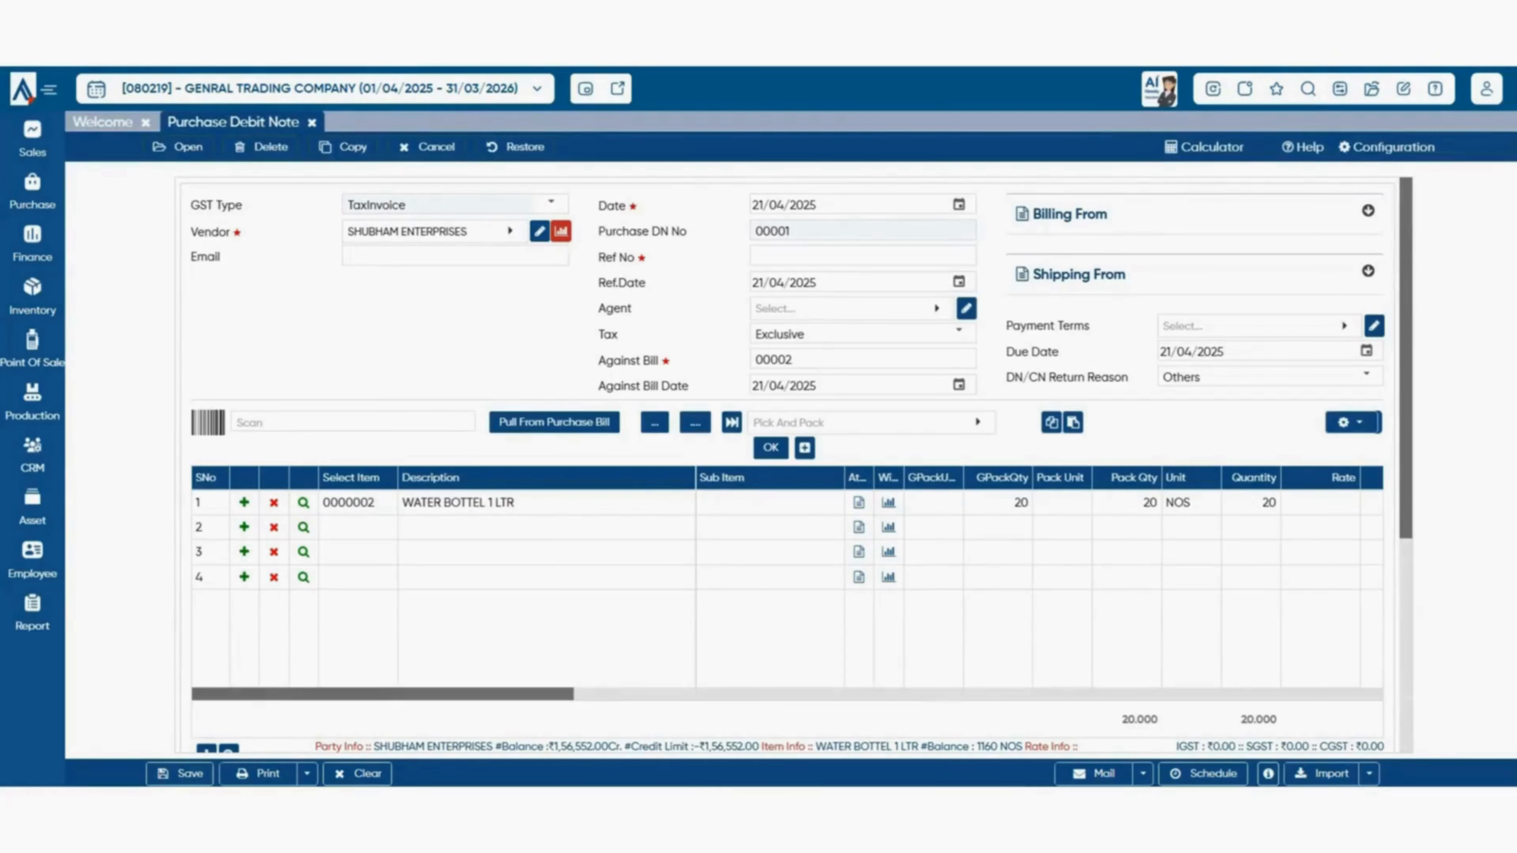
click(1252, 504)
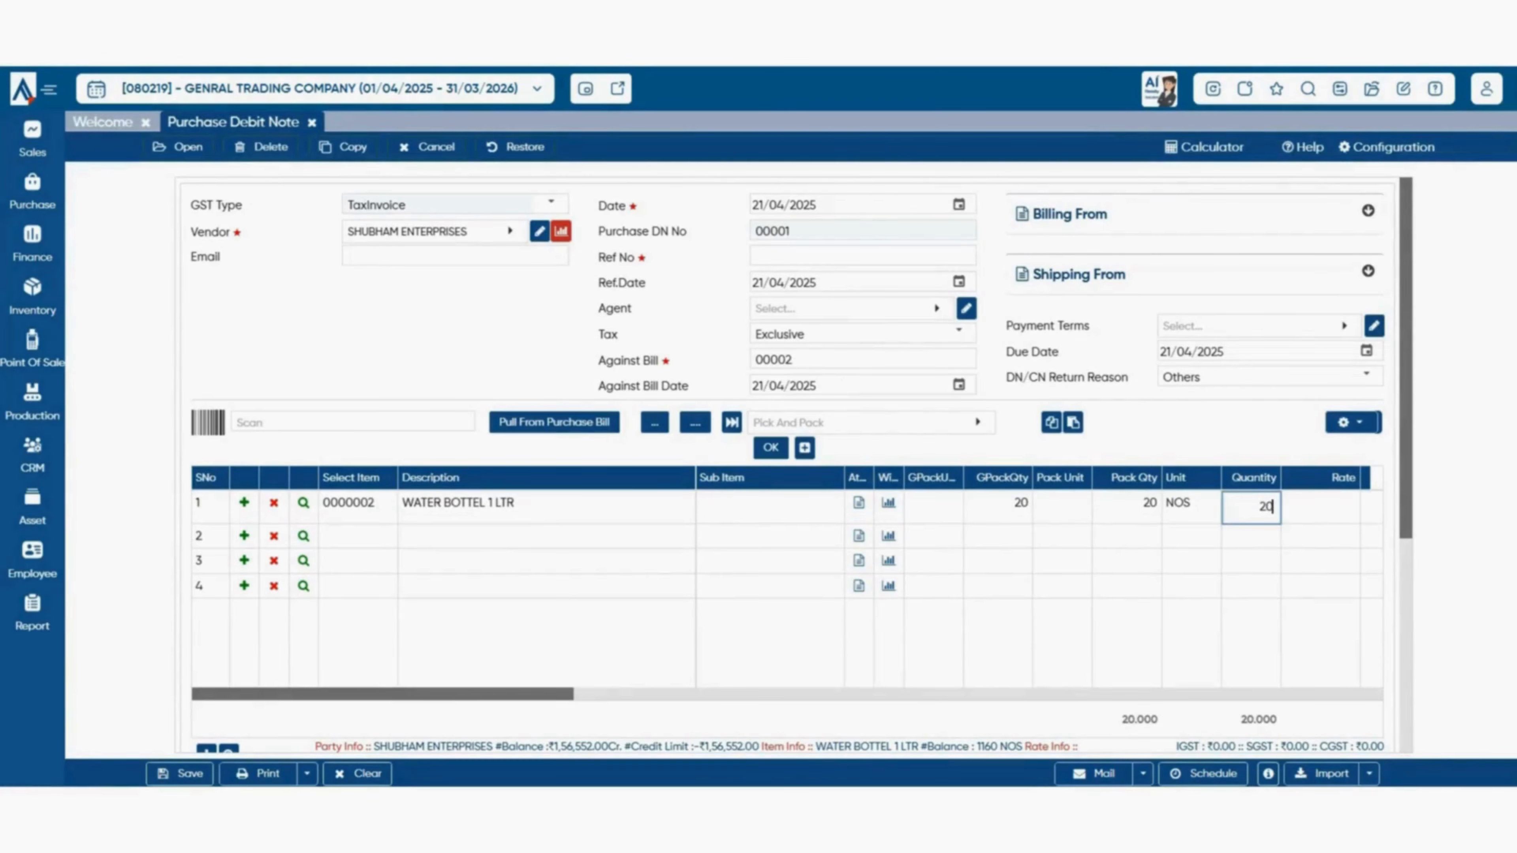
key(BackSpace)
key(BackSpace)
text(2)
key(Return)
key(Return)
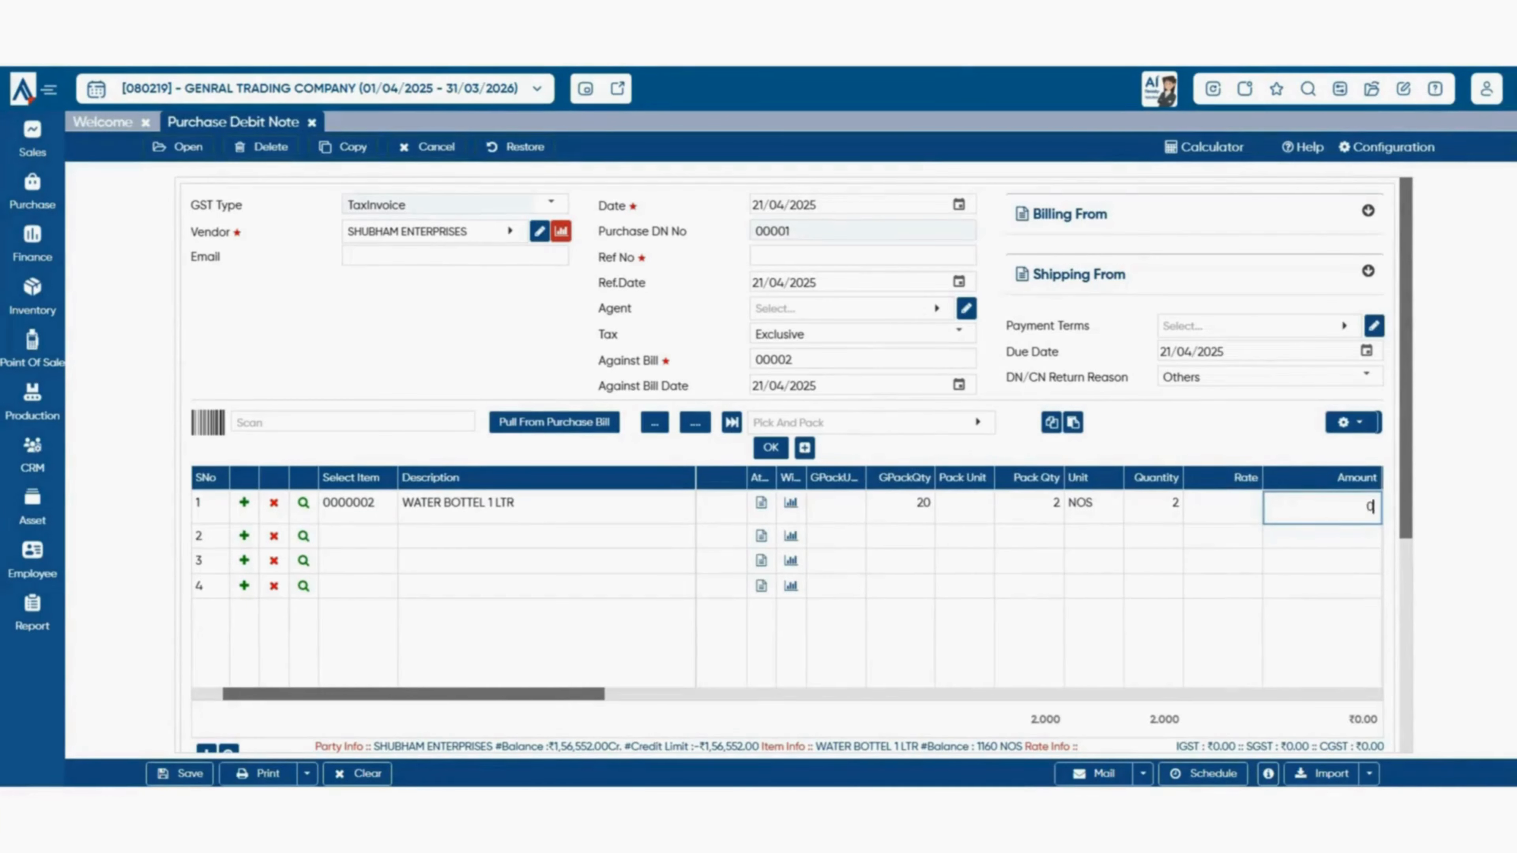
click(1223, 507)
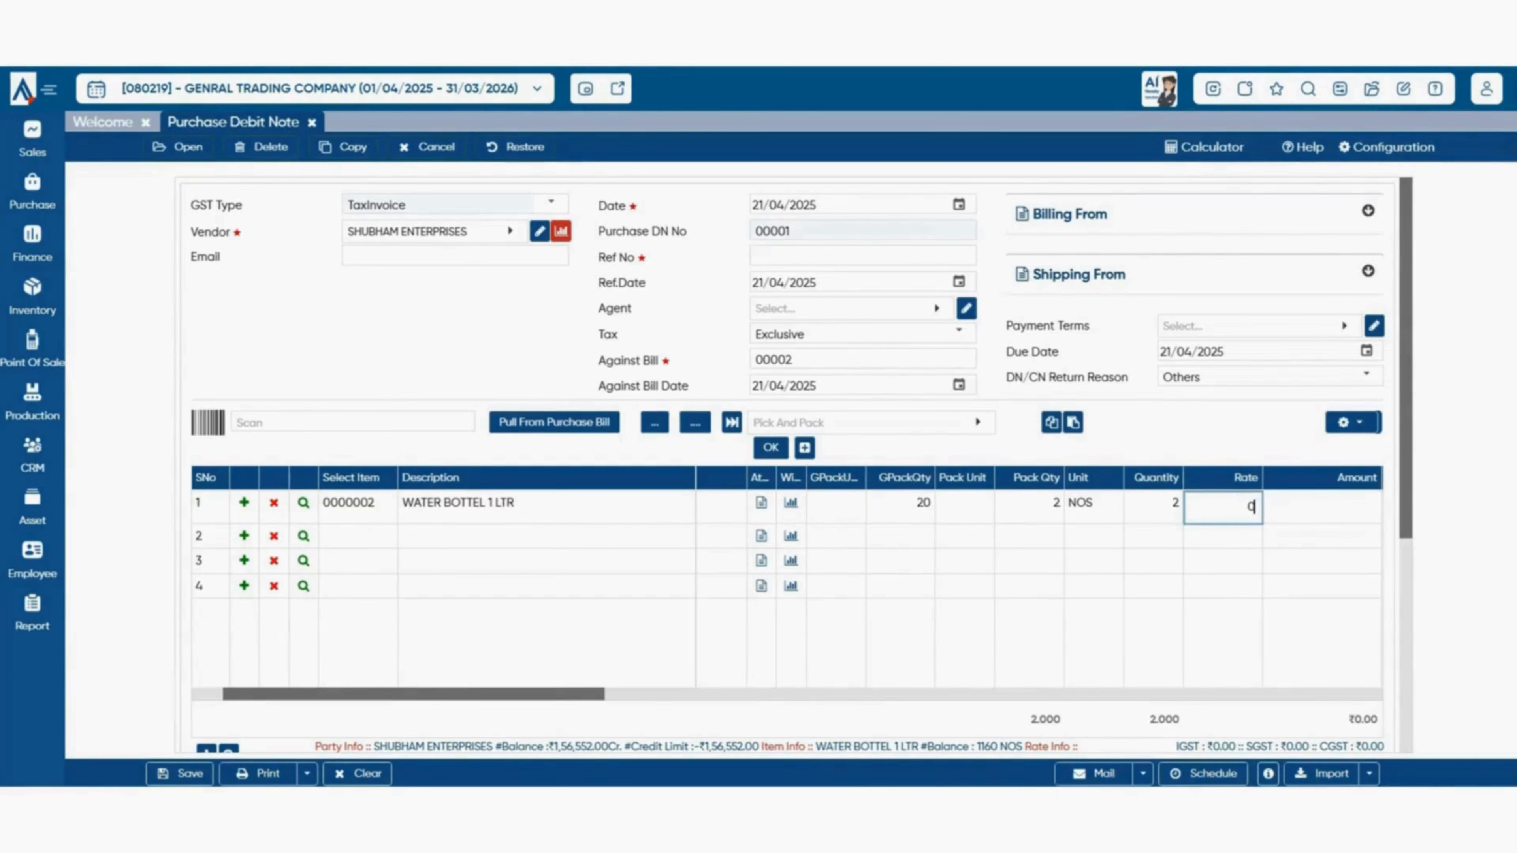
text(1700)
key(Return)
key(Return)
key(Return)
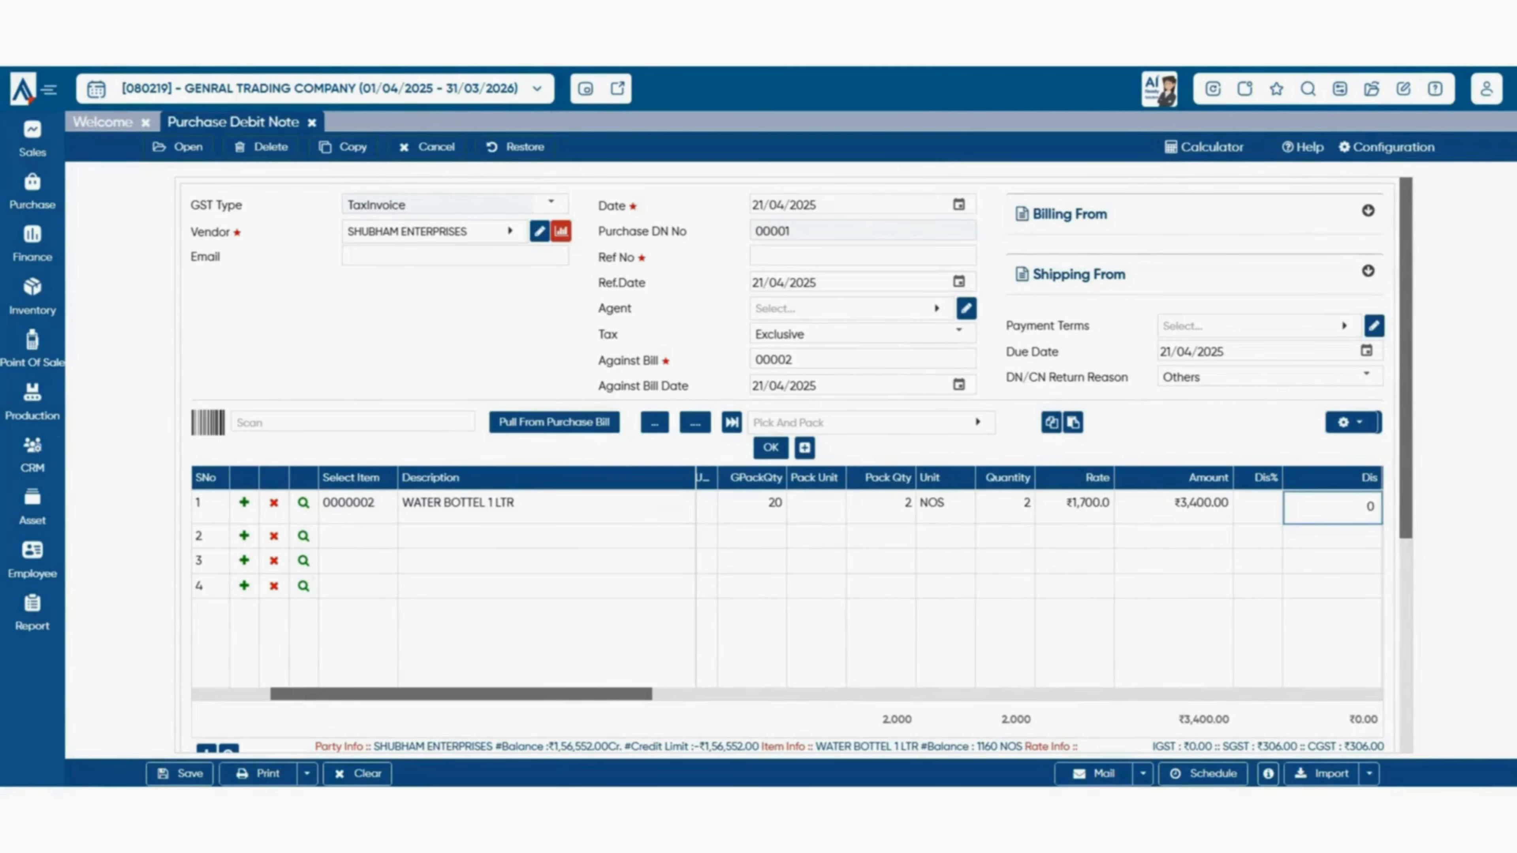
- Auto-fill the debit note remark, save debit note 00001, and close its screen
scroll(1039, 589, left, 1)
scroll(787, 466, down, 4)
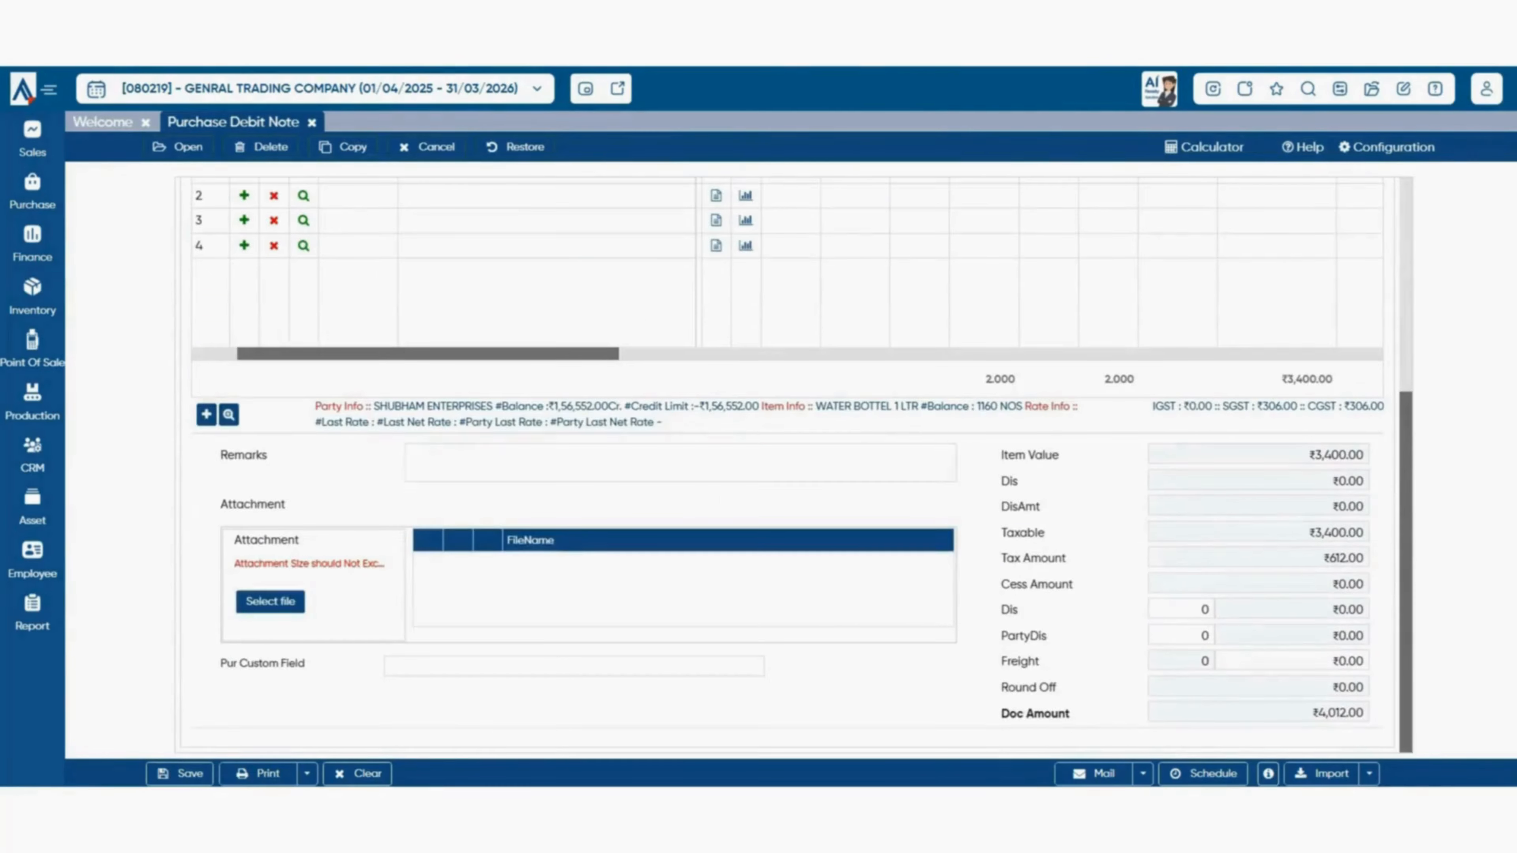
key(Return)
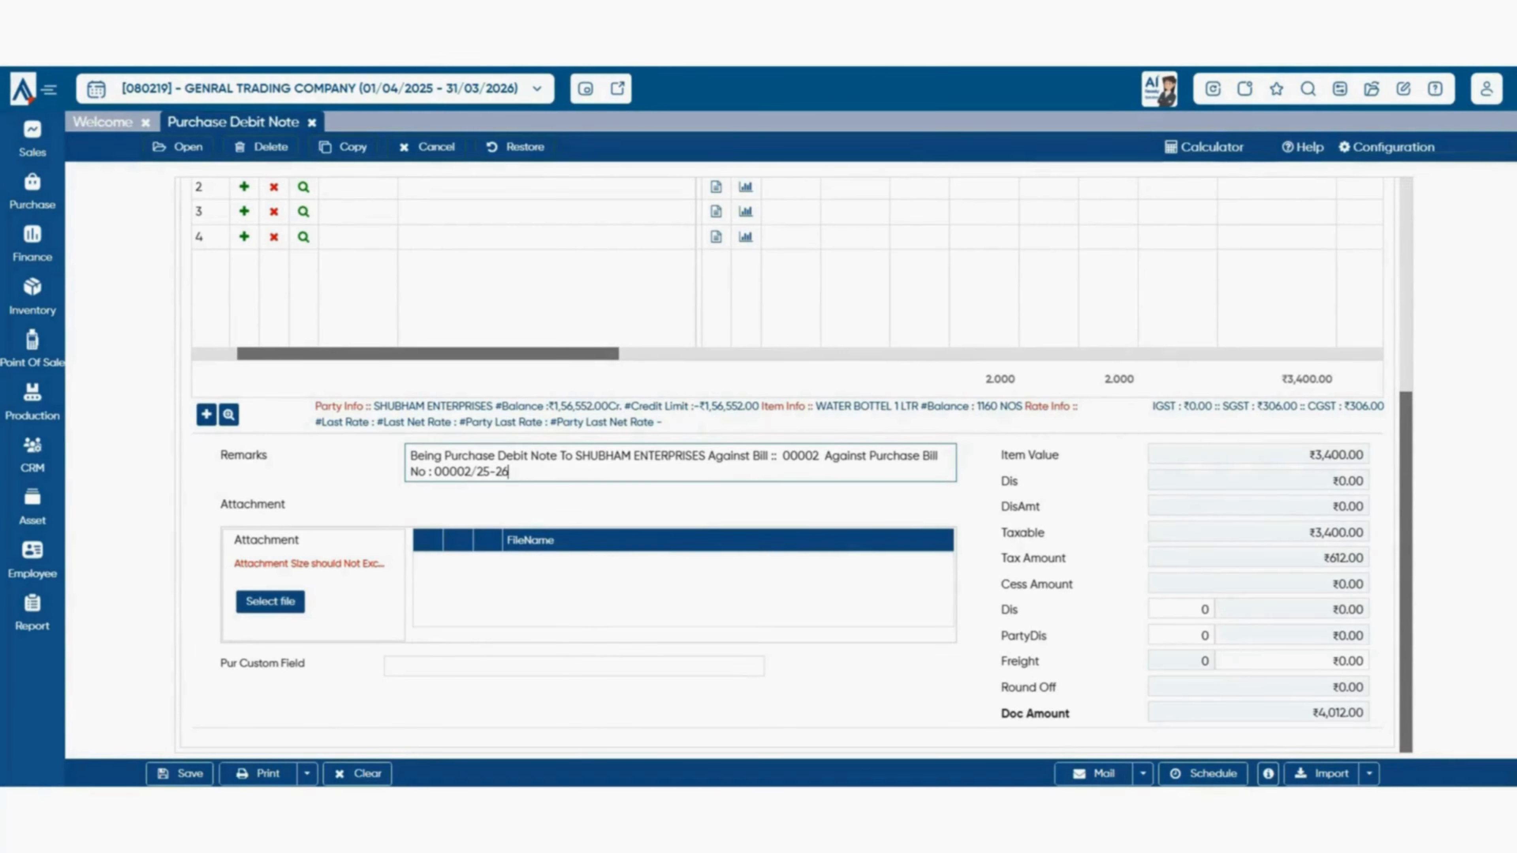
click(1386, 147)
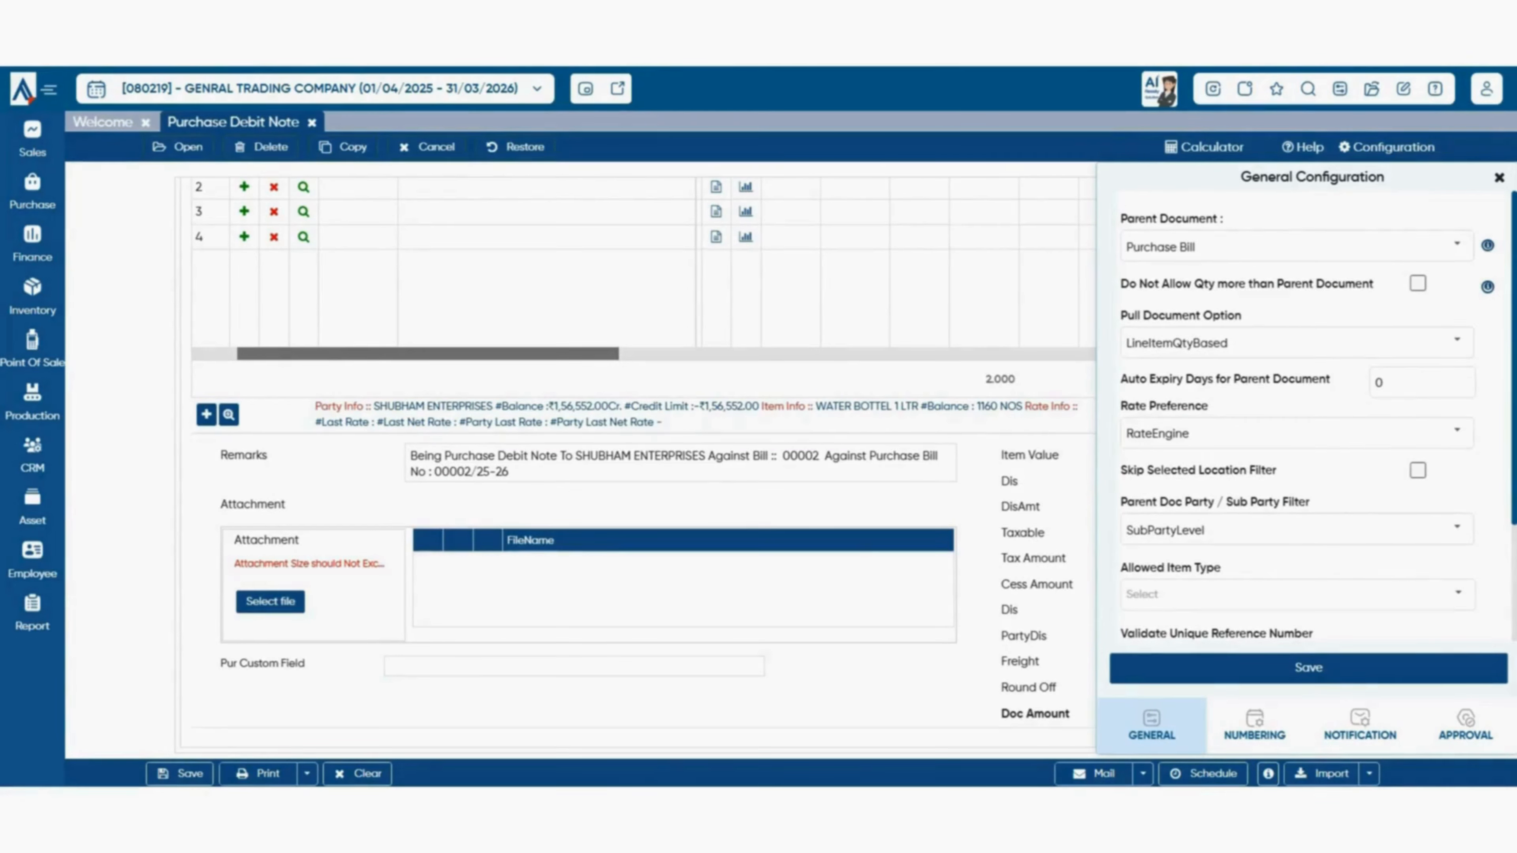
click(1308, 668)
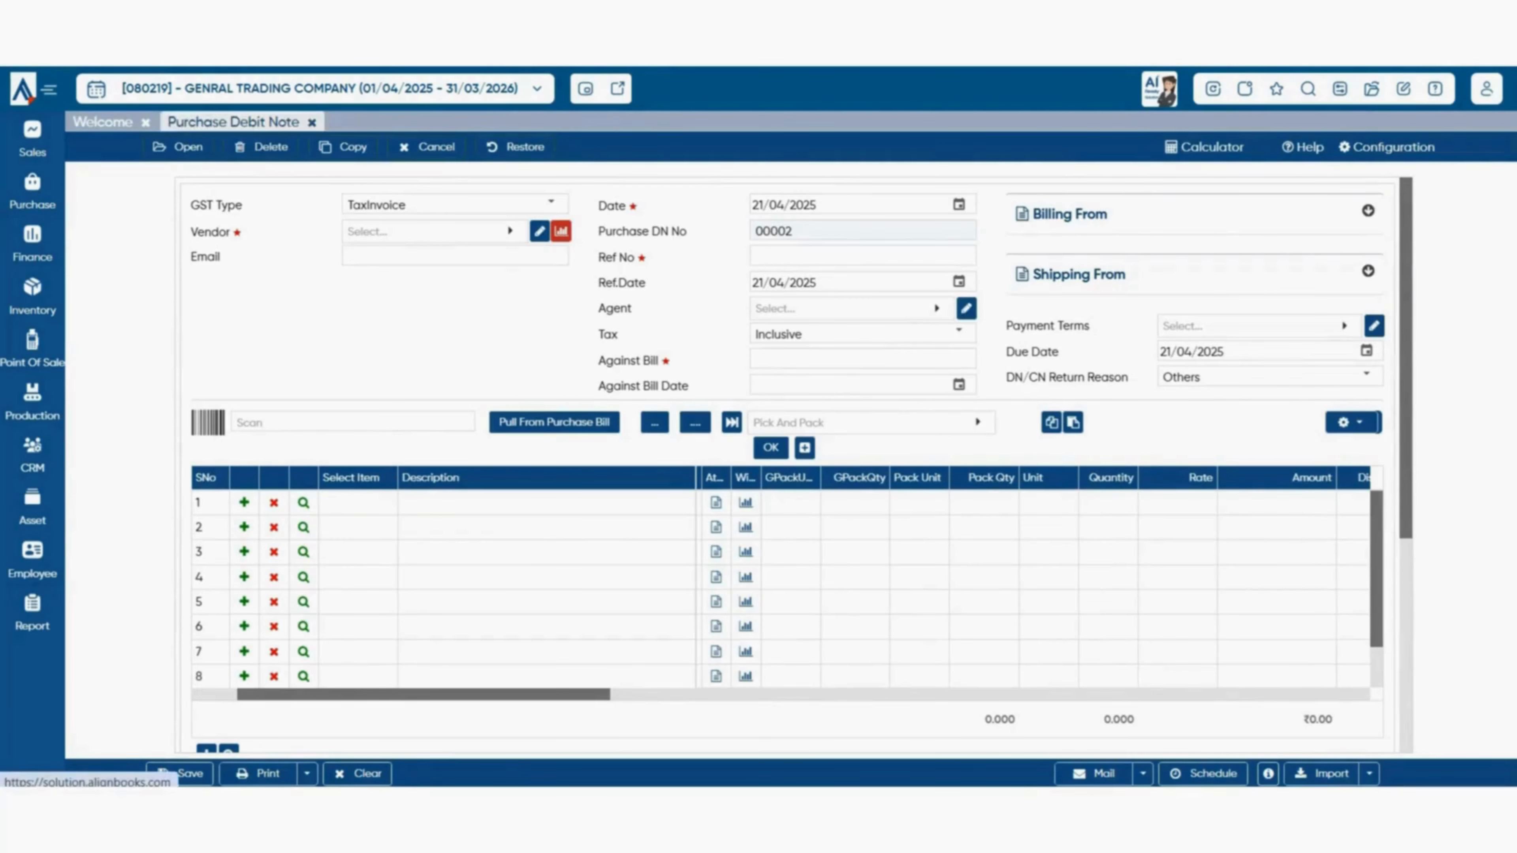
click(311, 122)
click(33, 191)
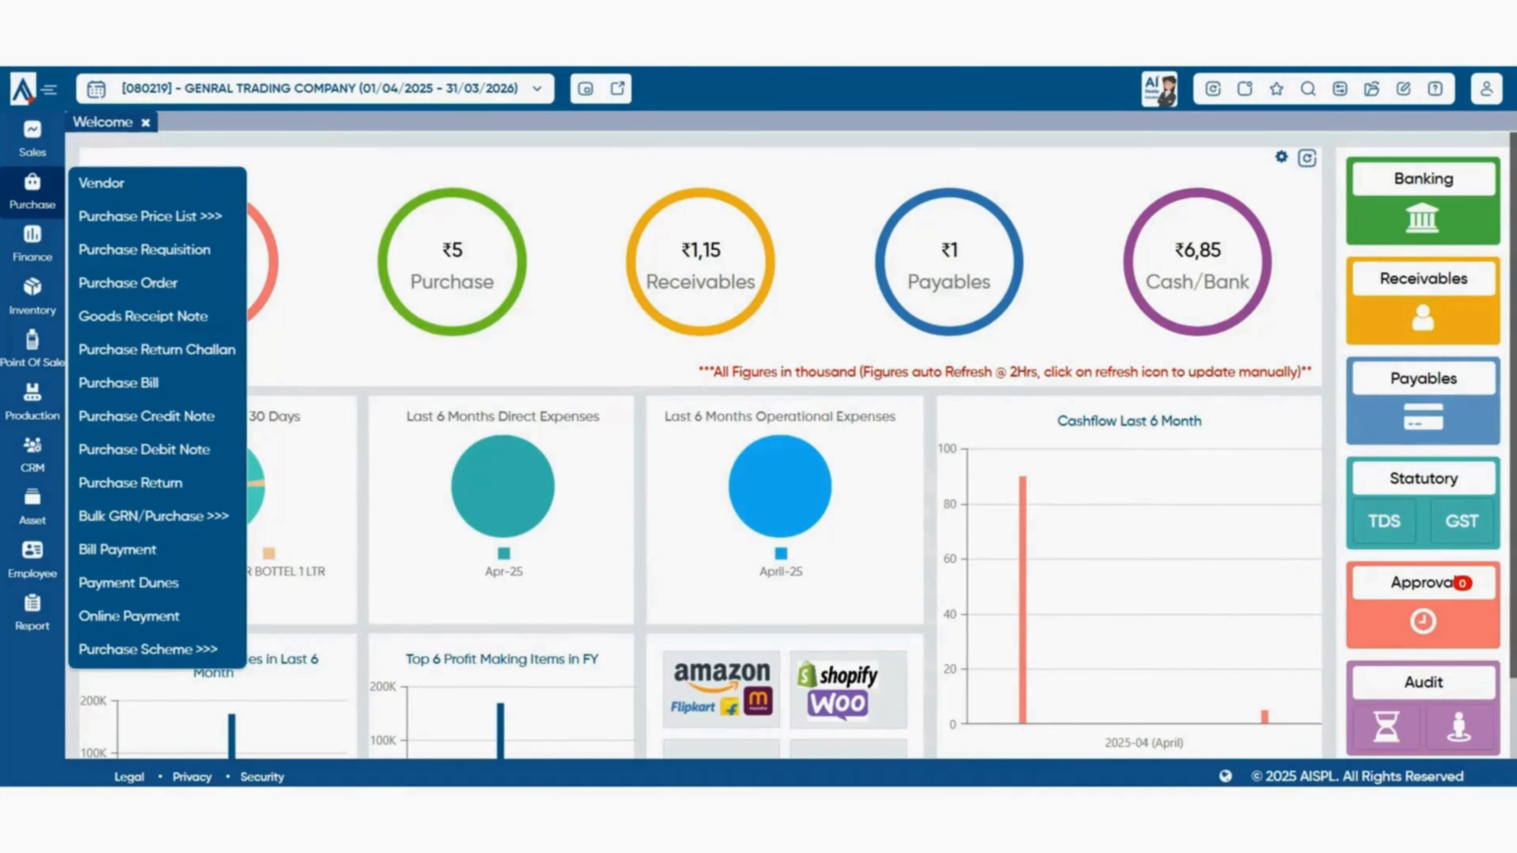
- Create a purchase return for SHUBHAM ENTERPRISES with GST type TaxInvoice and Ref No 00001
click(130, 483)
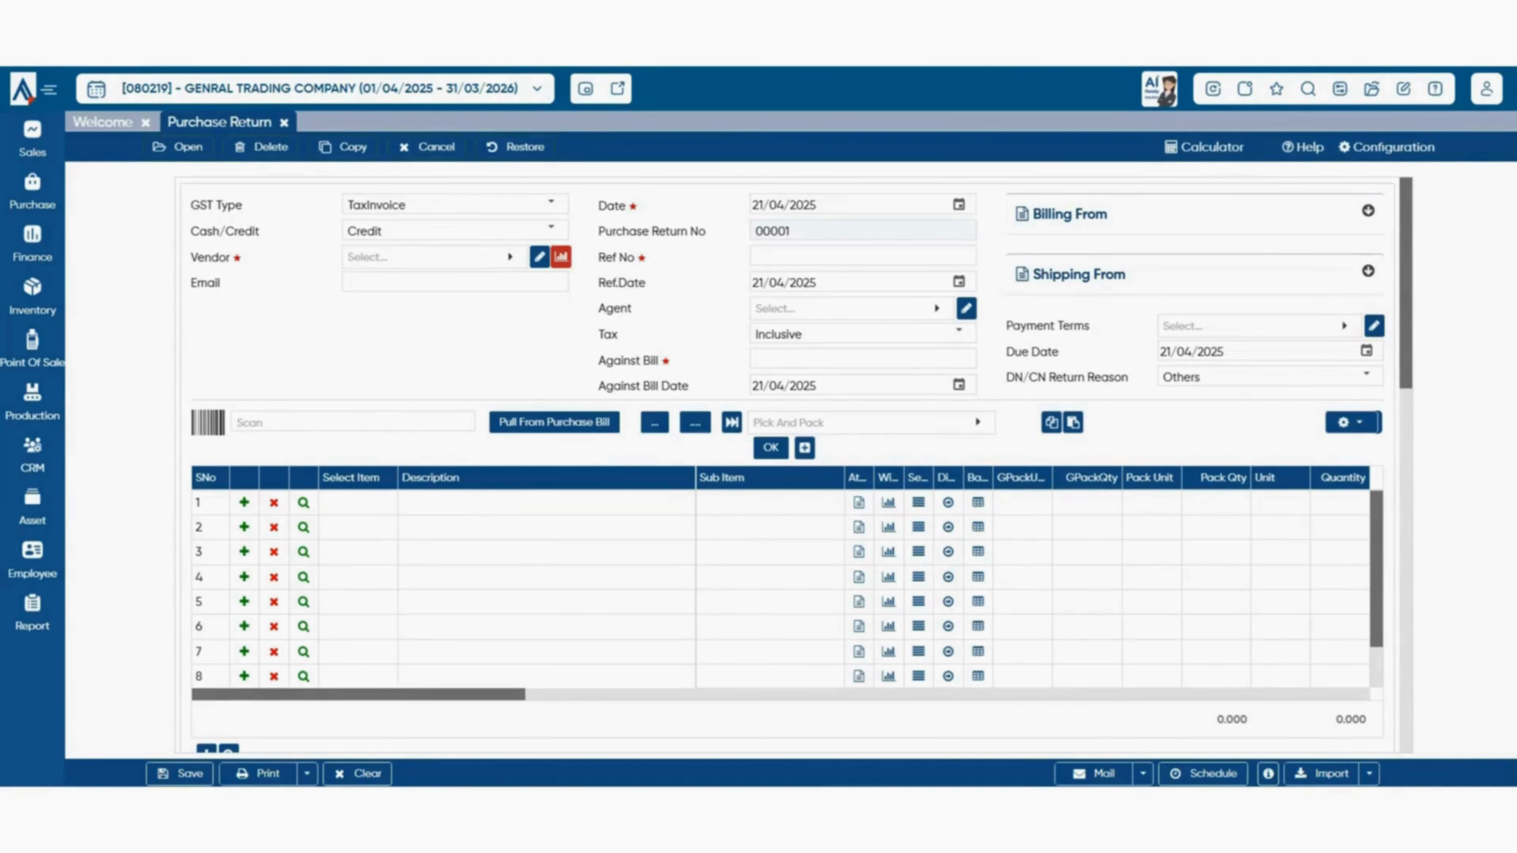
click(509, 257)
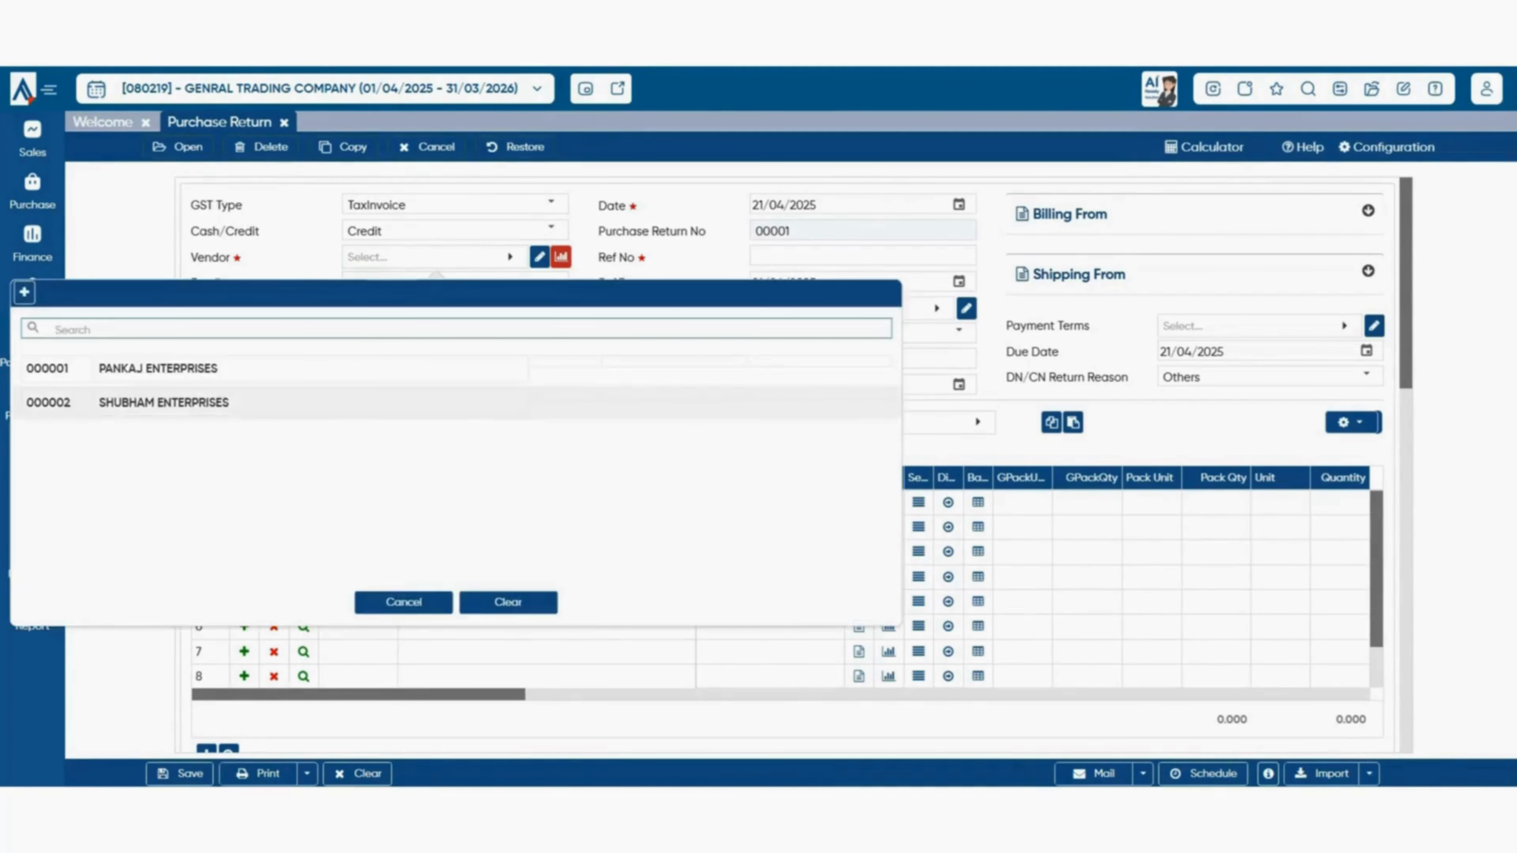
click(163, 401)
click(550, 204)
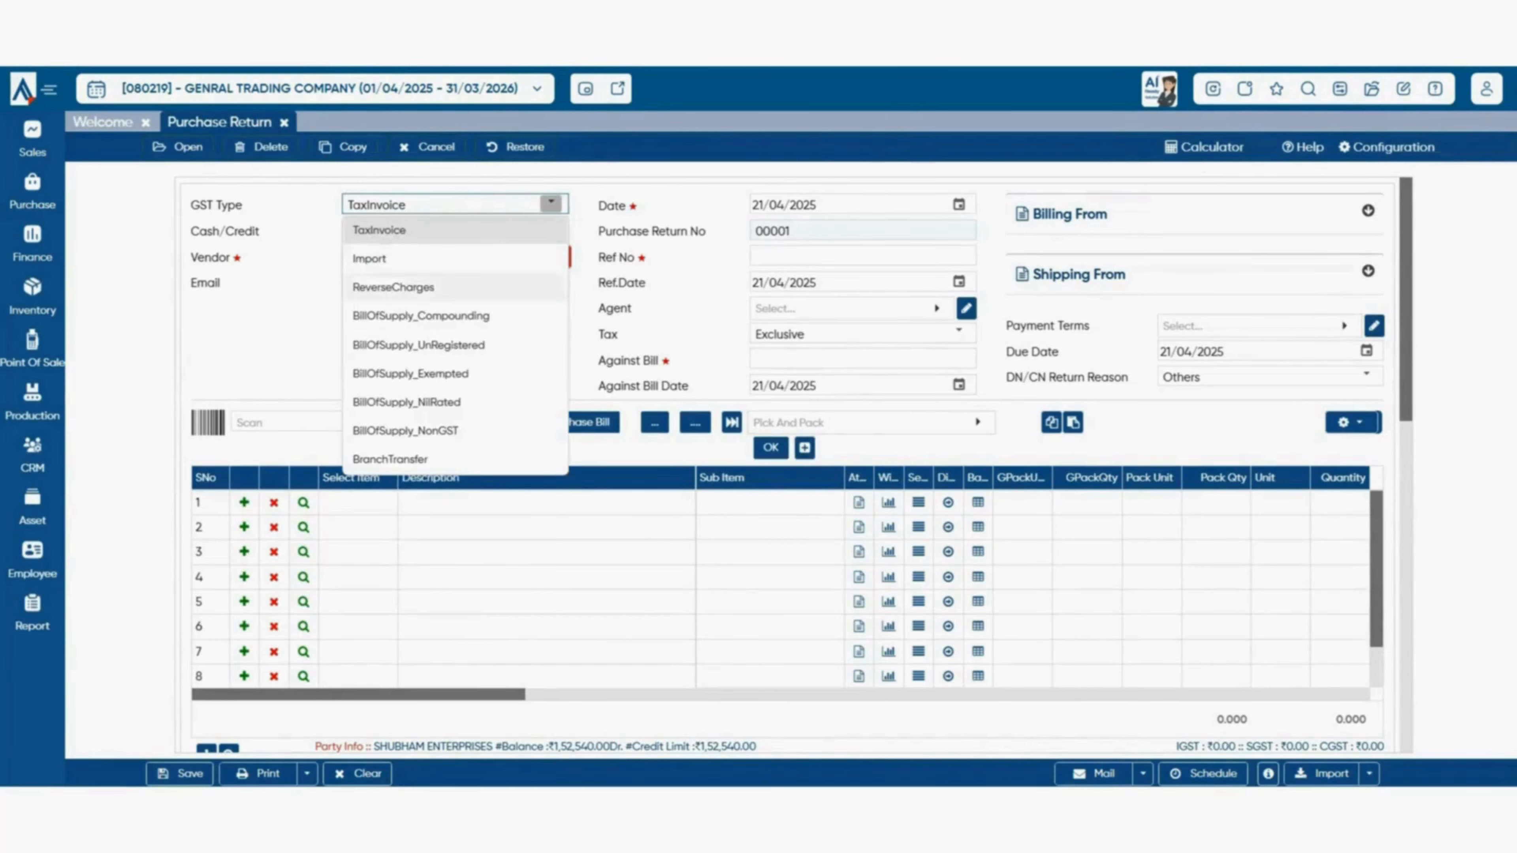
click(380, 231)
click(862, 255)
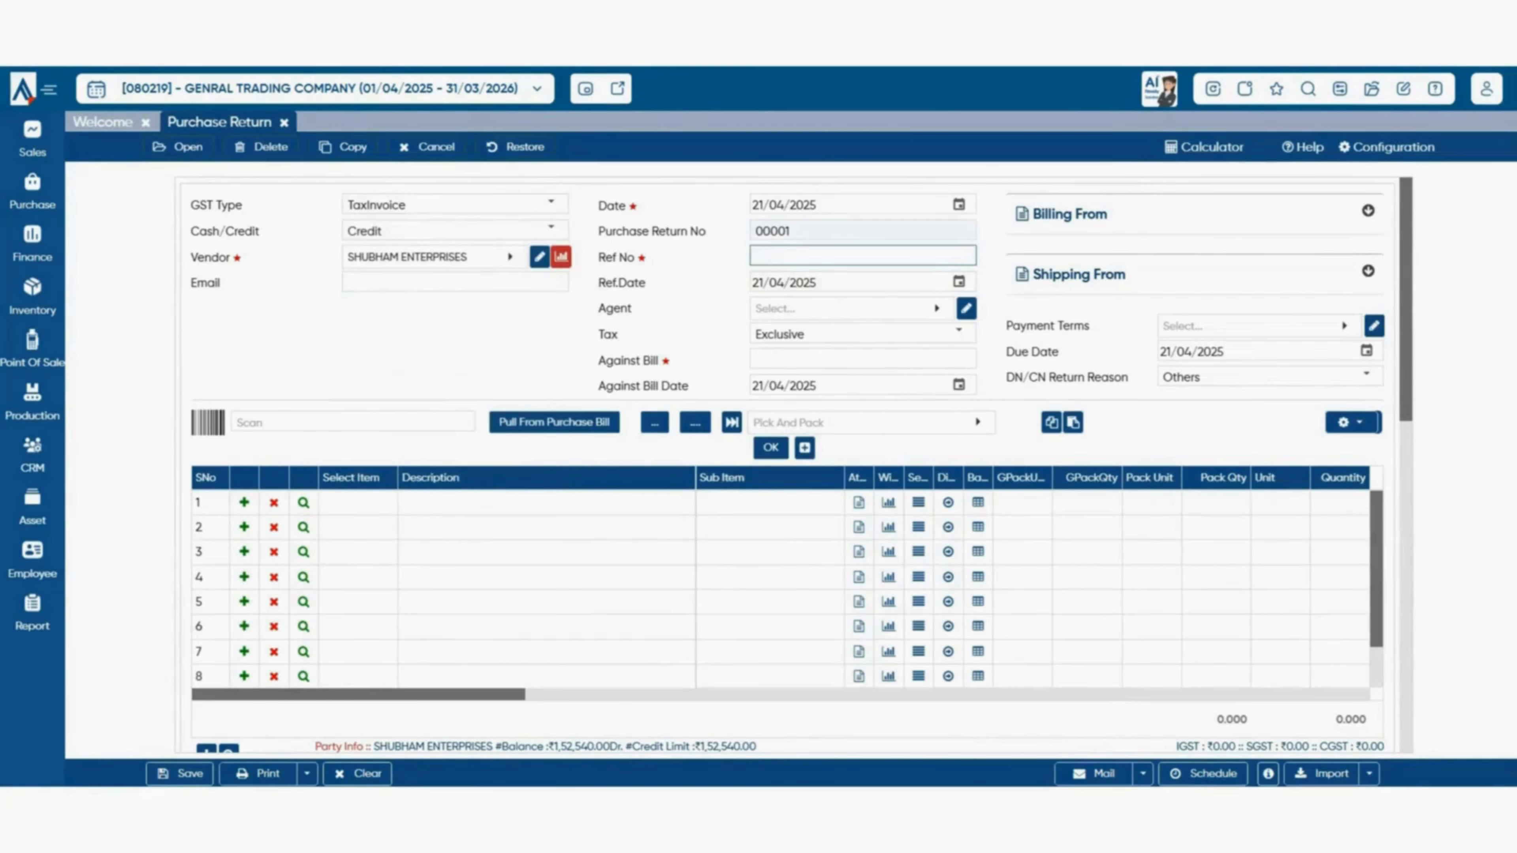
text(00001)
key(Tab)
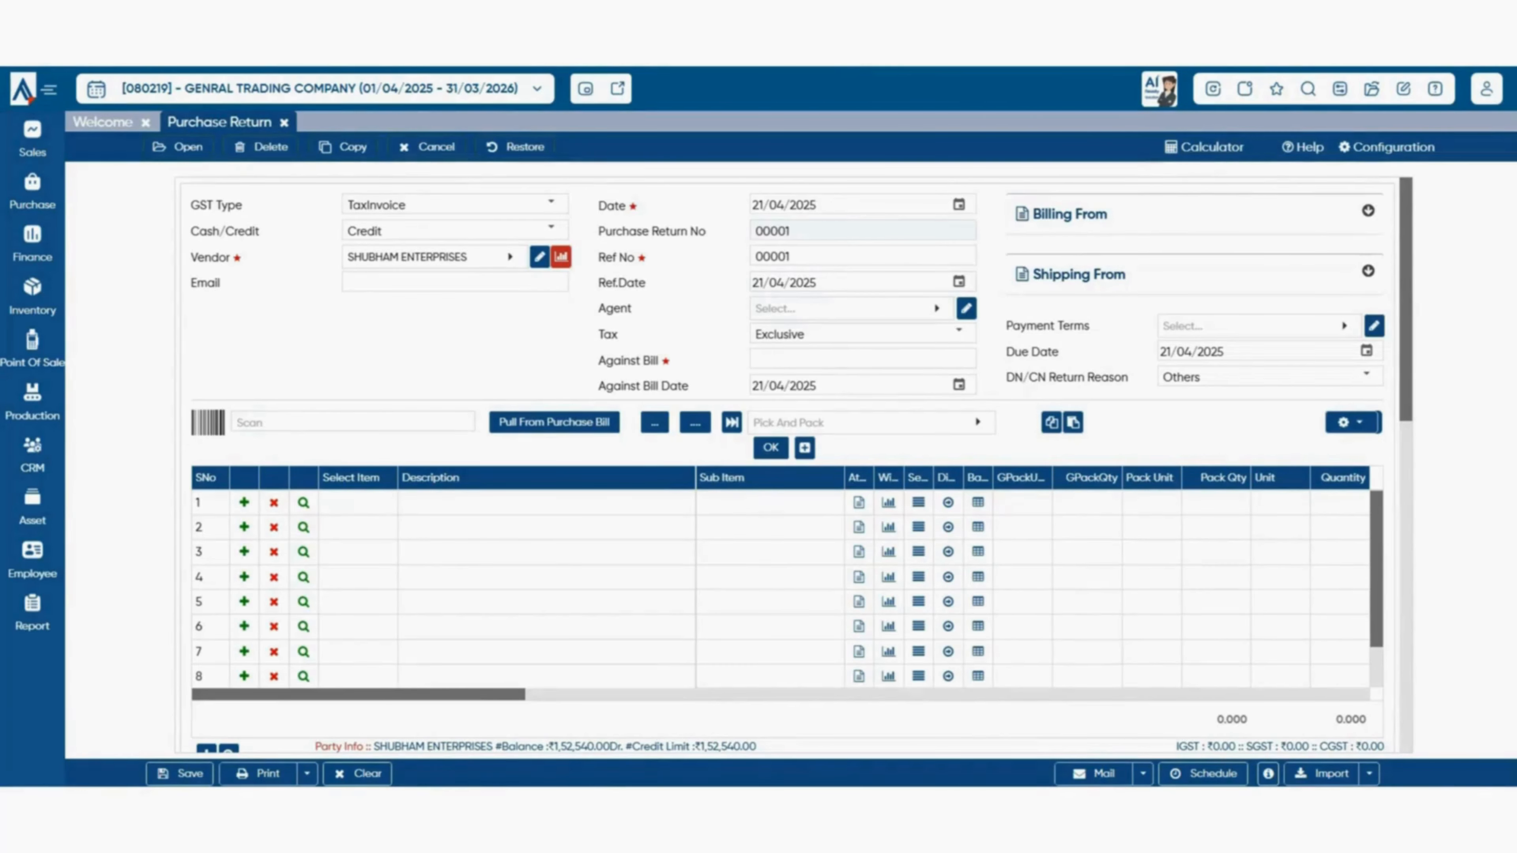
- Pull WATER BOTTEL 1 LTR from bill 00002/25-26 and set it to quantity 2 at ₹450 (₹900)
click(554, 422)
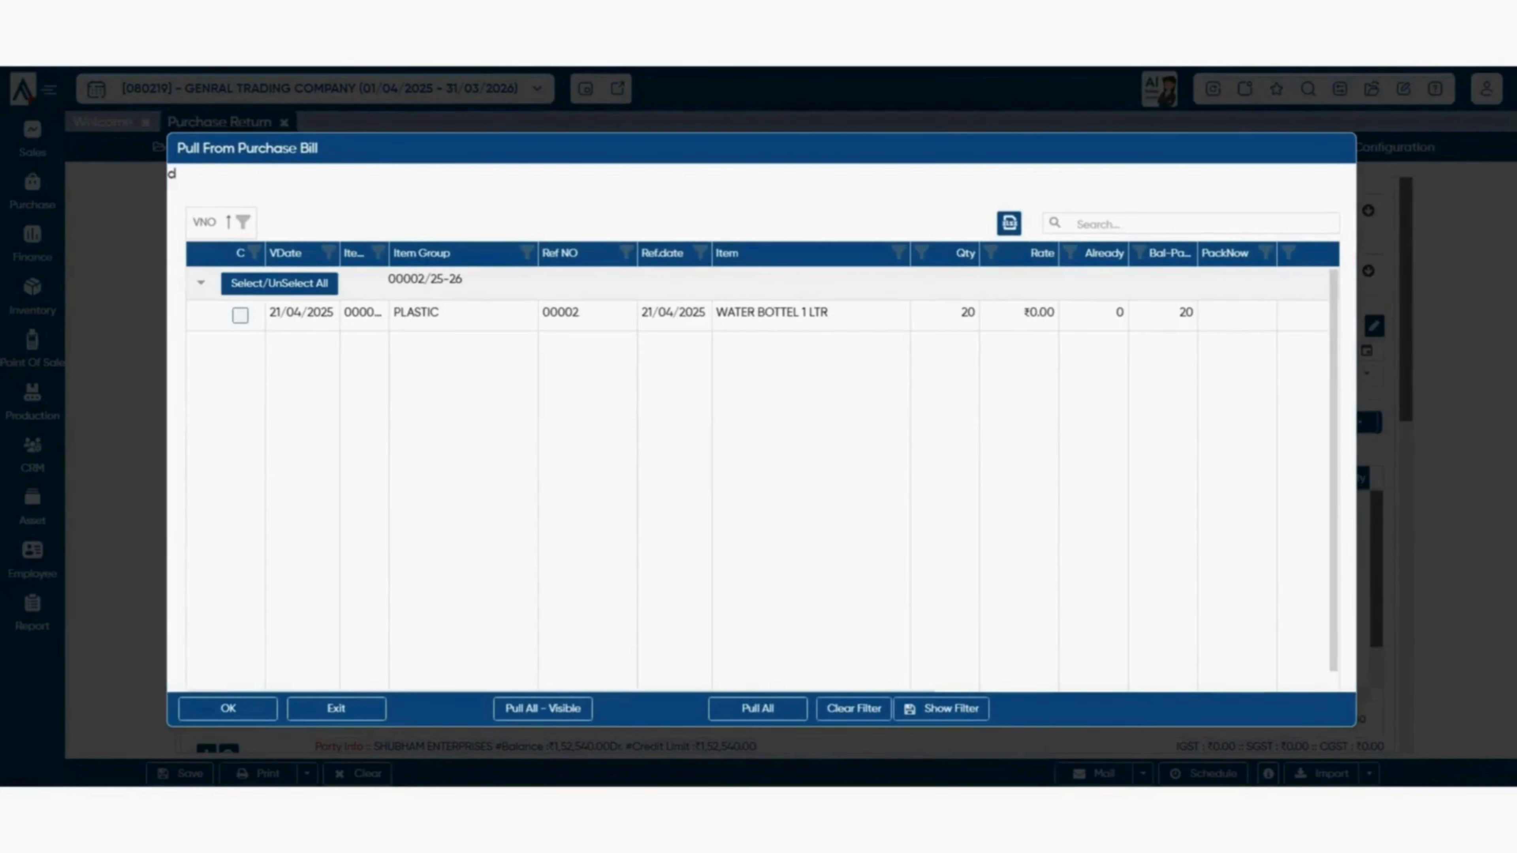
click(240, 316)
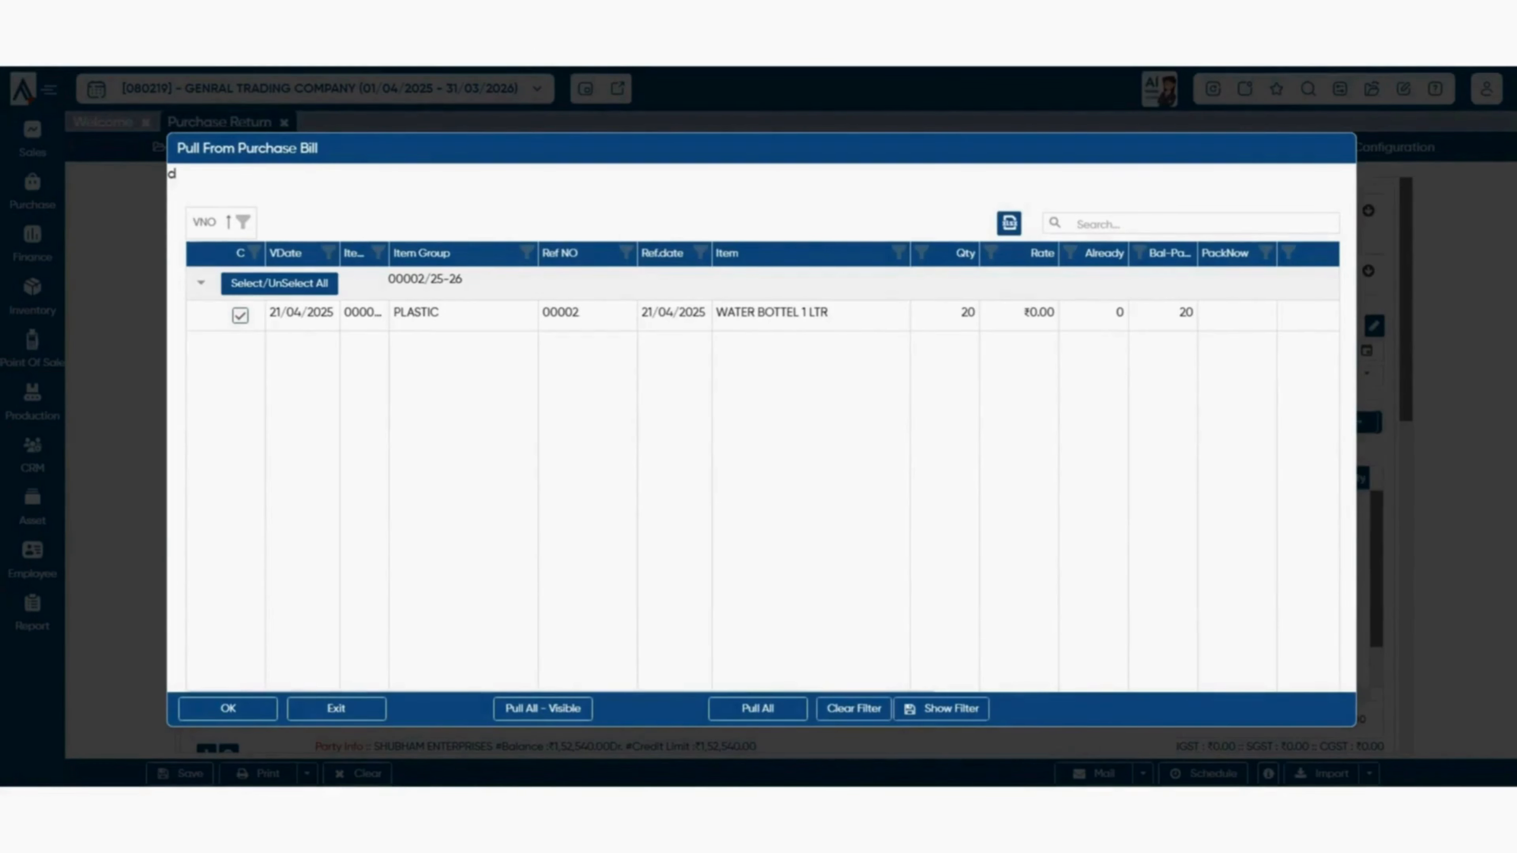
click(229, 709)
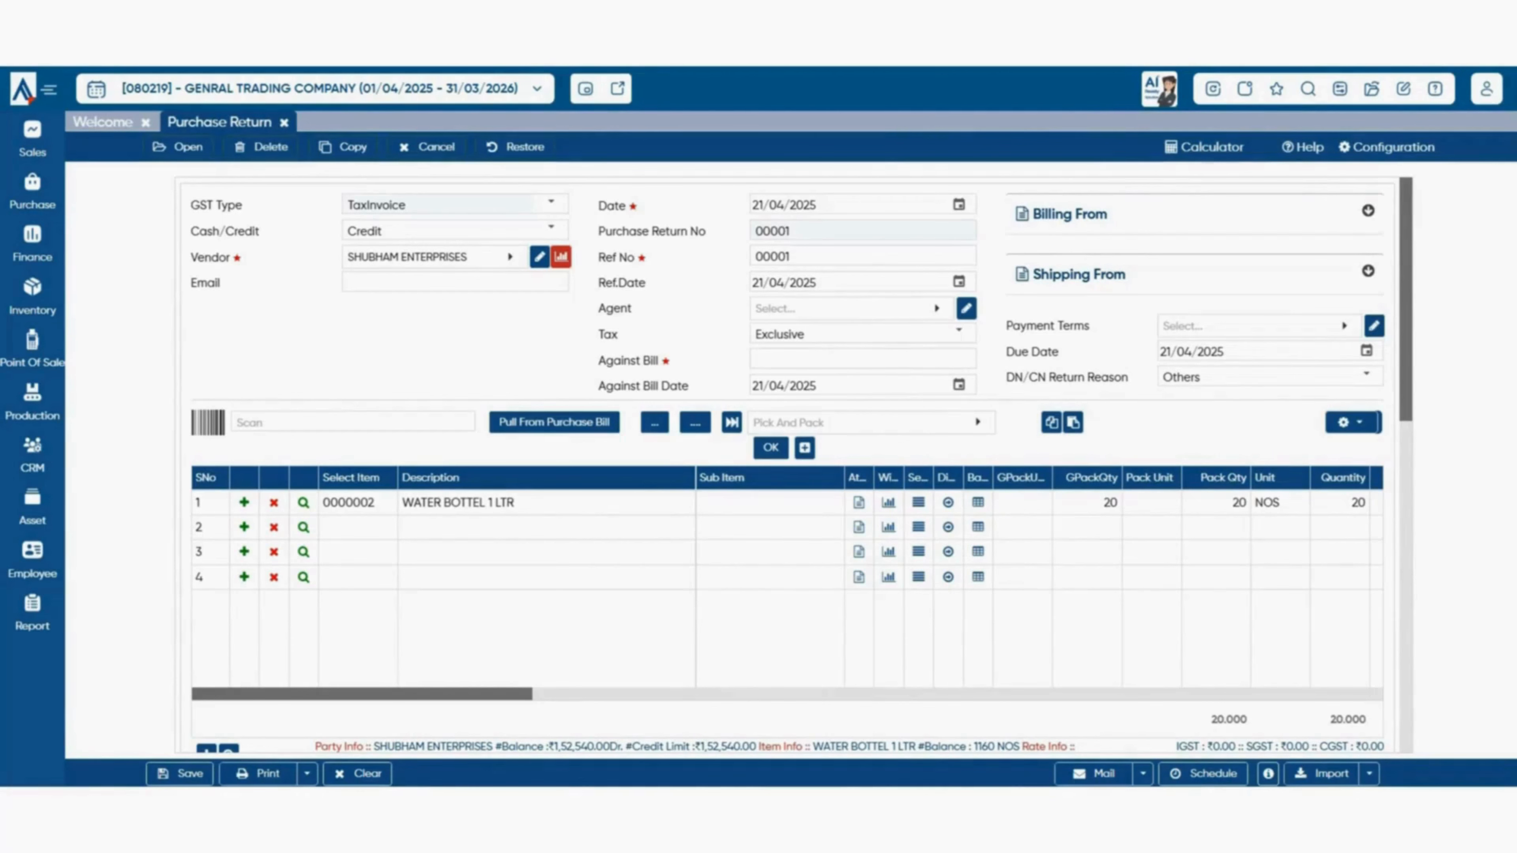
click(1341, 503)
key(BackSpace)
key(BackSpace)
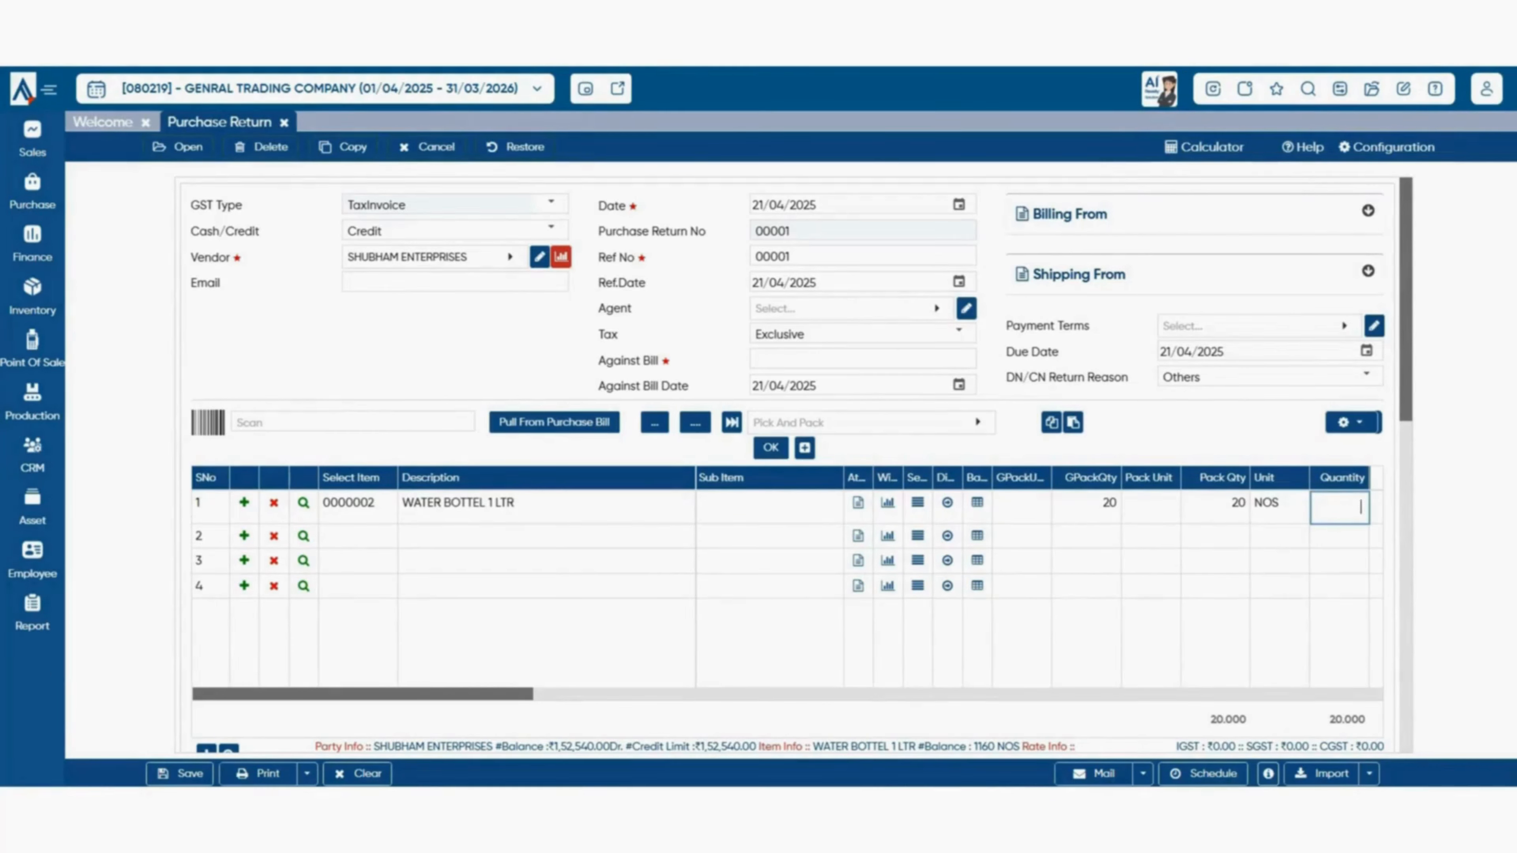
text(2)
key(Tab)
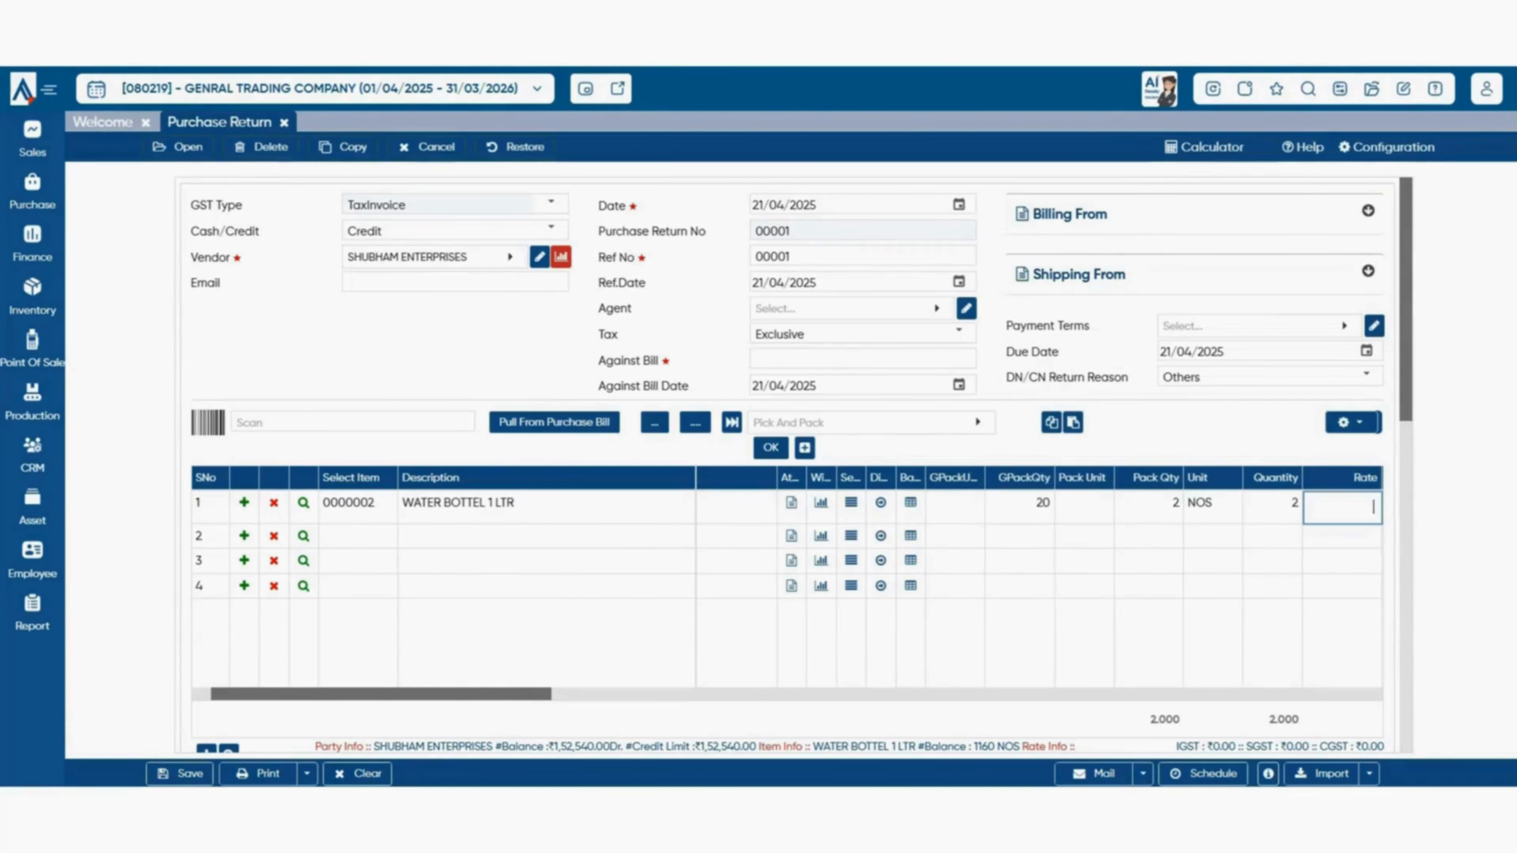
text(450)
key(Tab)
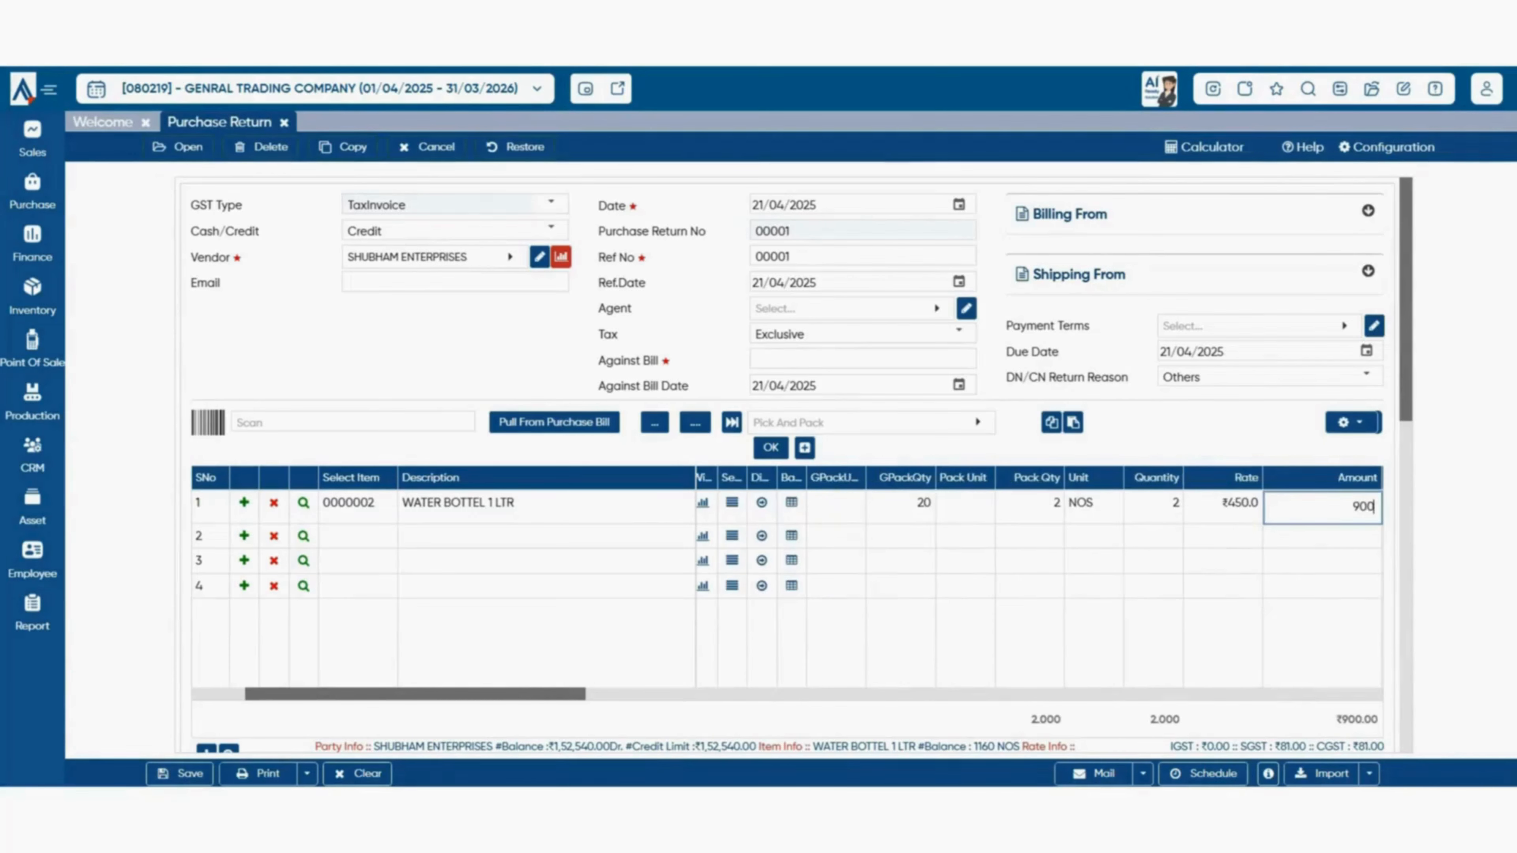
scroll(797, 464, down, 5)
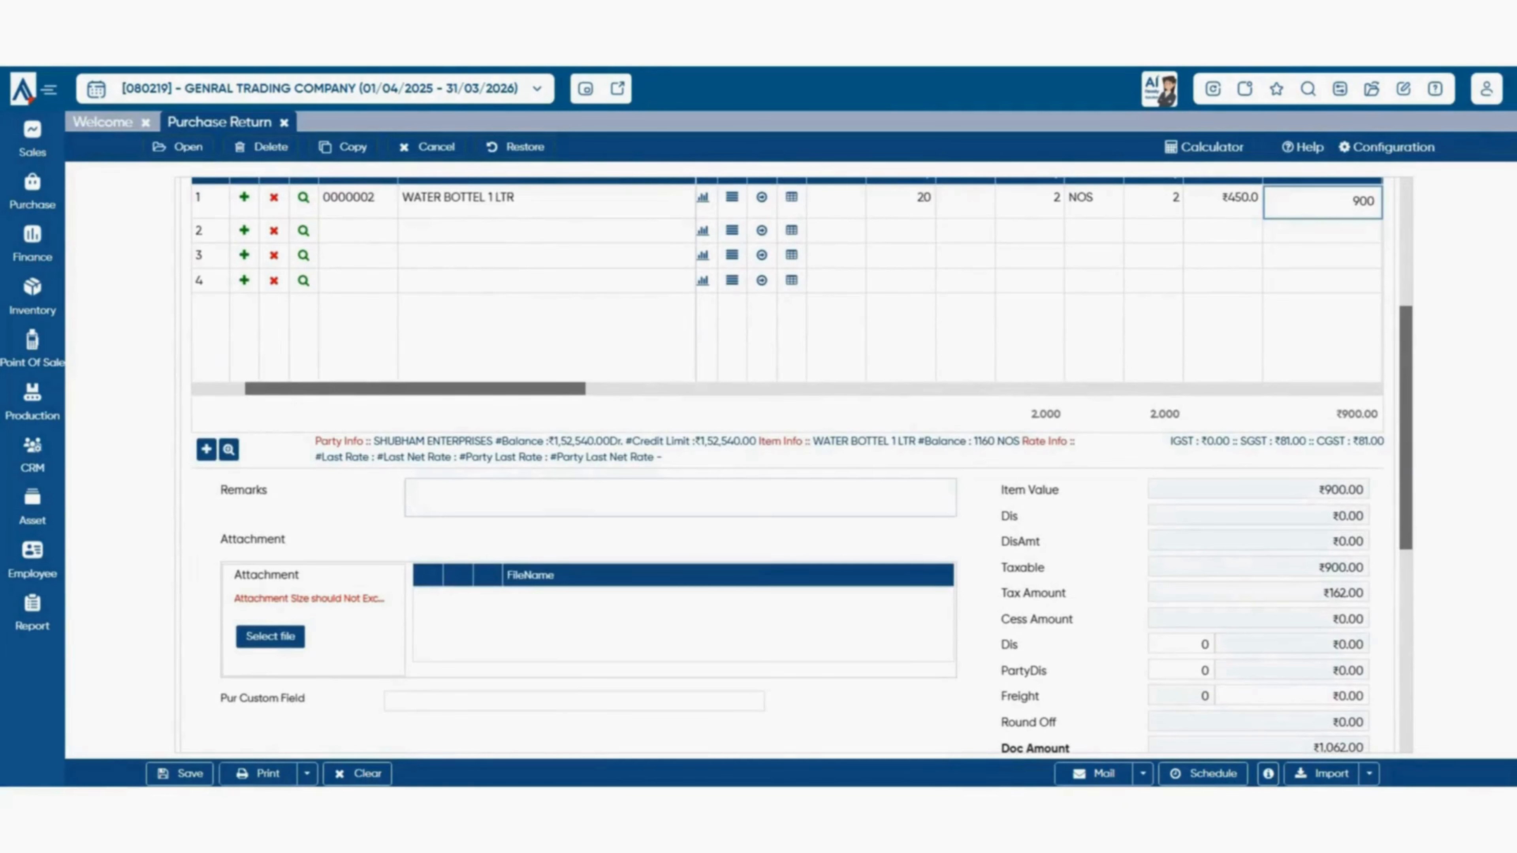
- Auto-fill the Remarks with the return narration citing purchase bill 00002/25-26
click(680, 497)
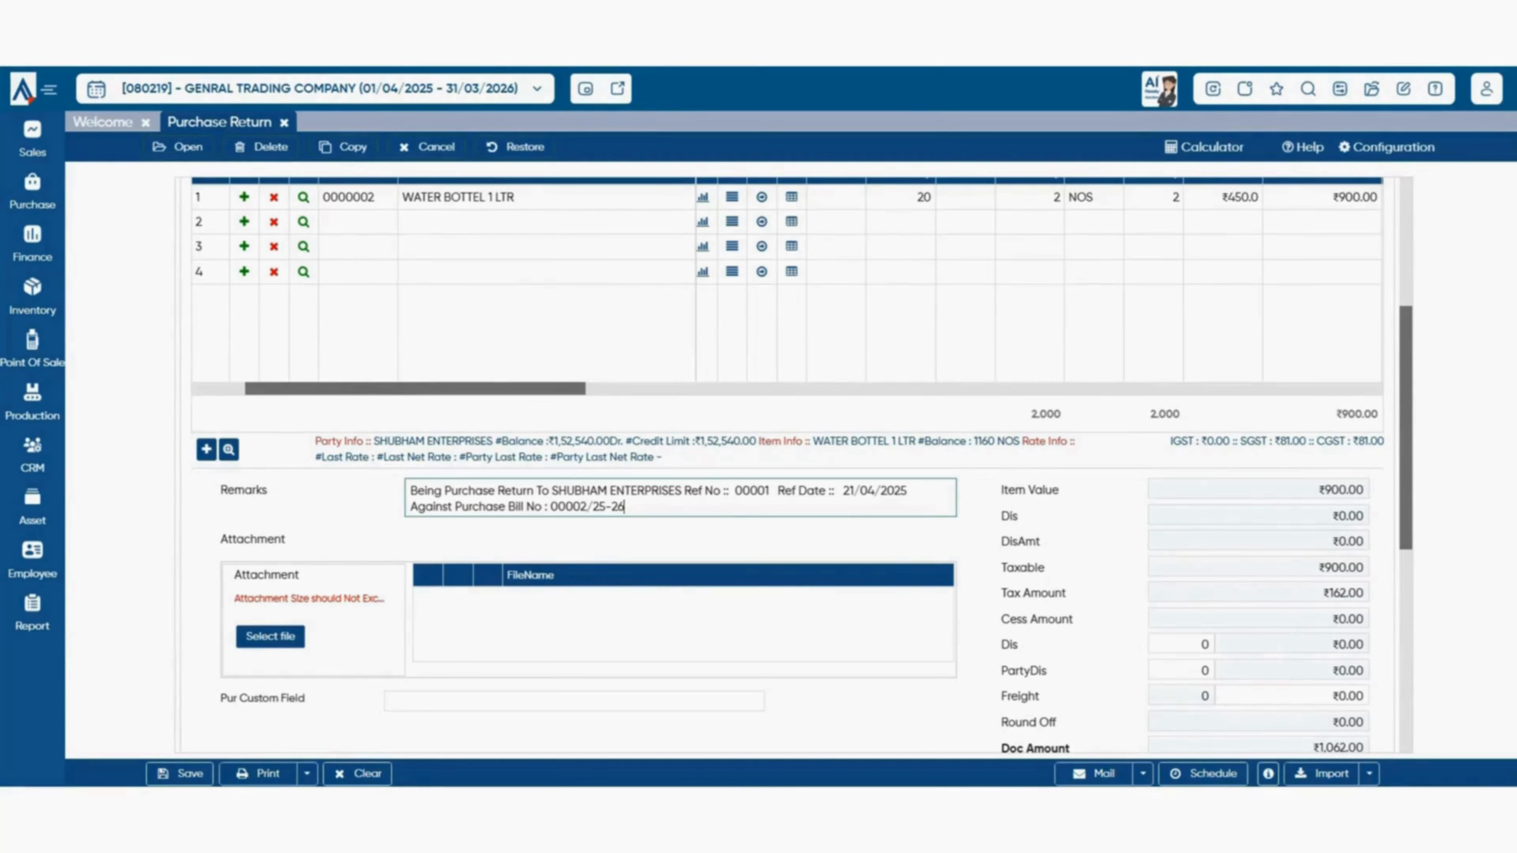
scroll(788, 466, down, 2)
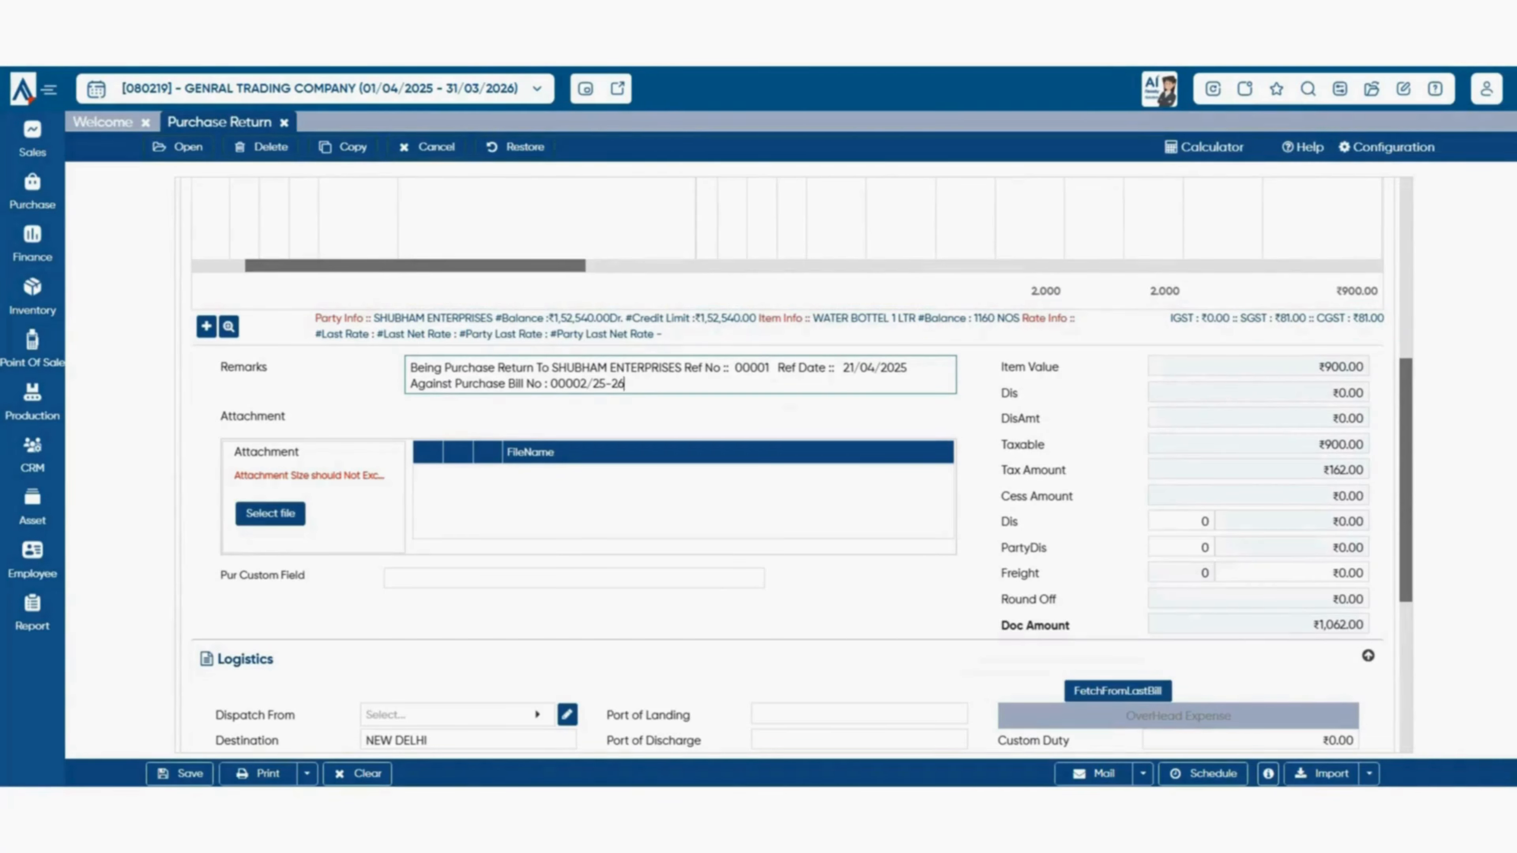
- Tick the Custom Duty charge, then save and close the purchase return
scroll(794, 466, down, 5)
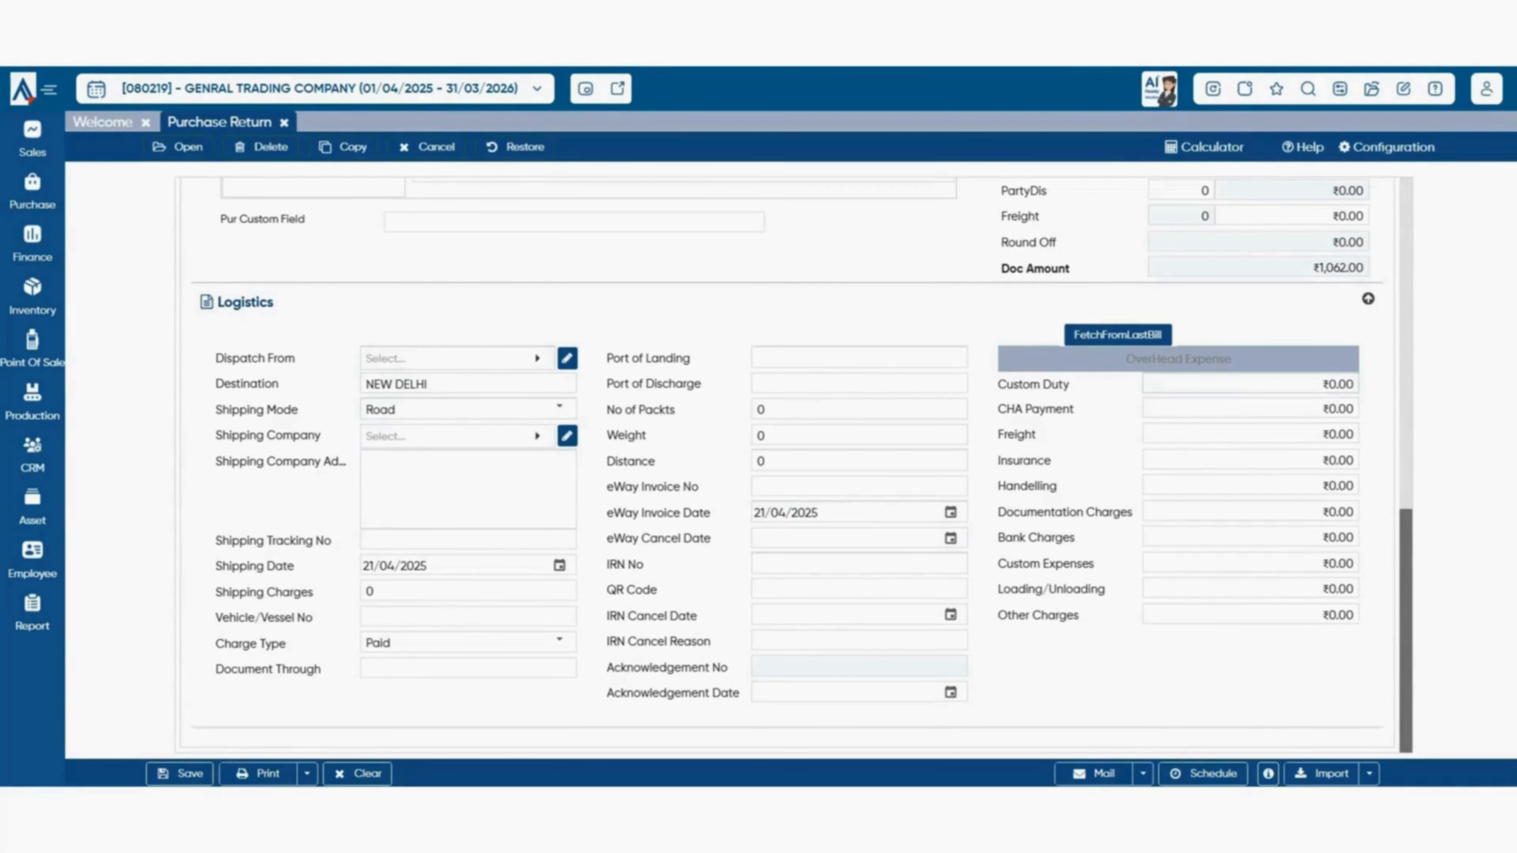
click(1335, 385)
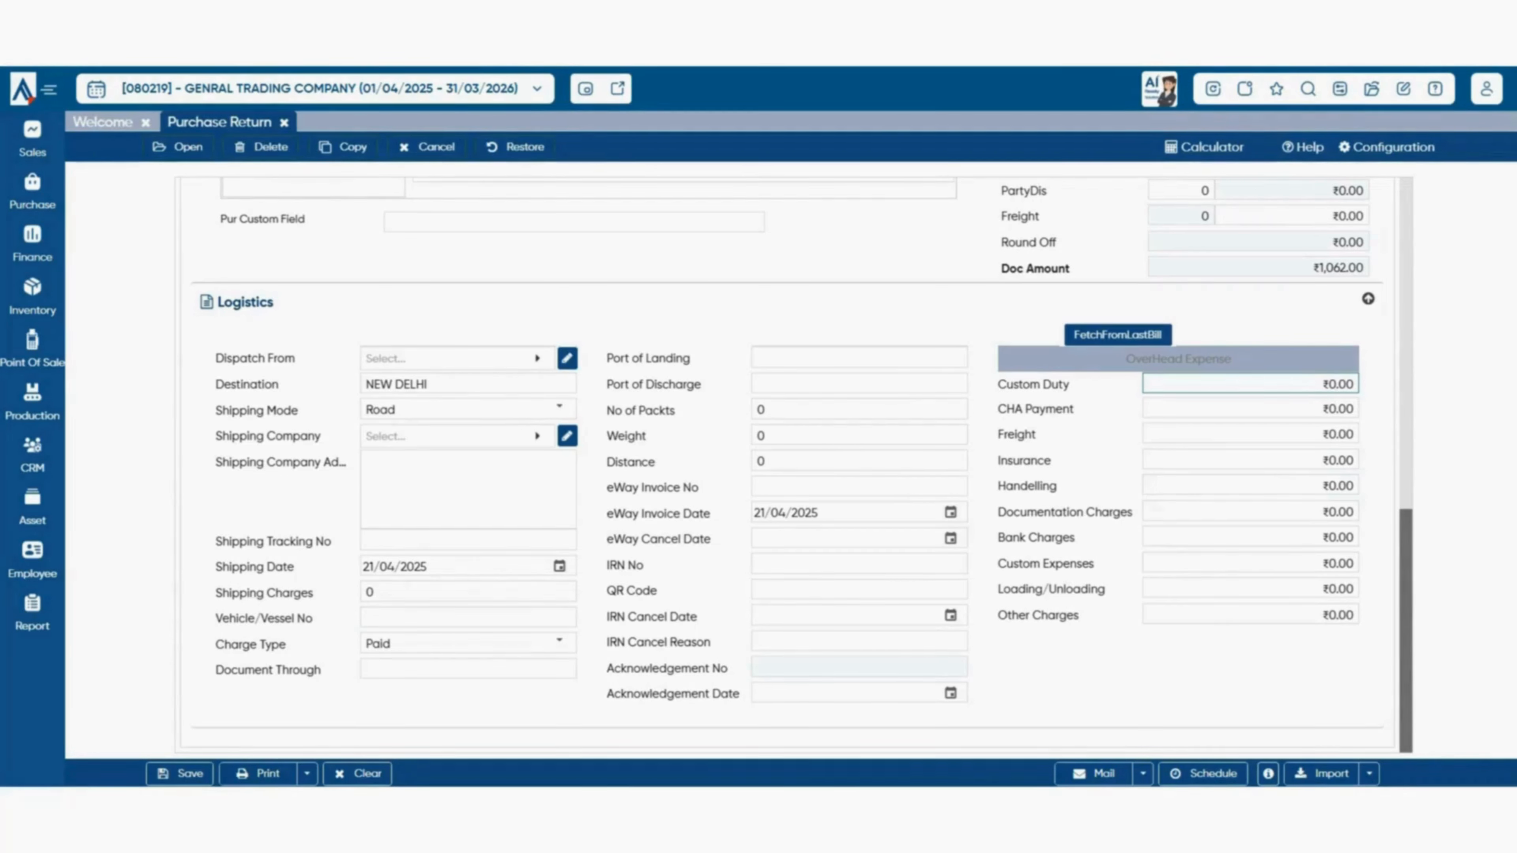
click(181, 774)
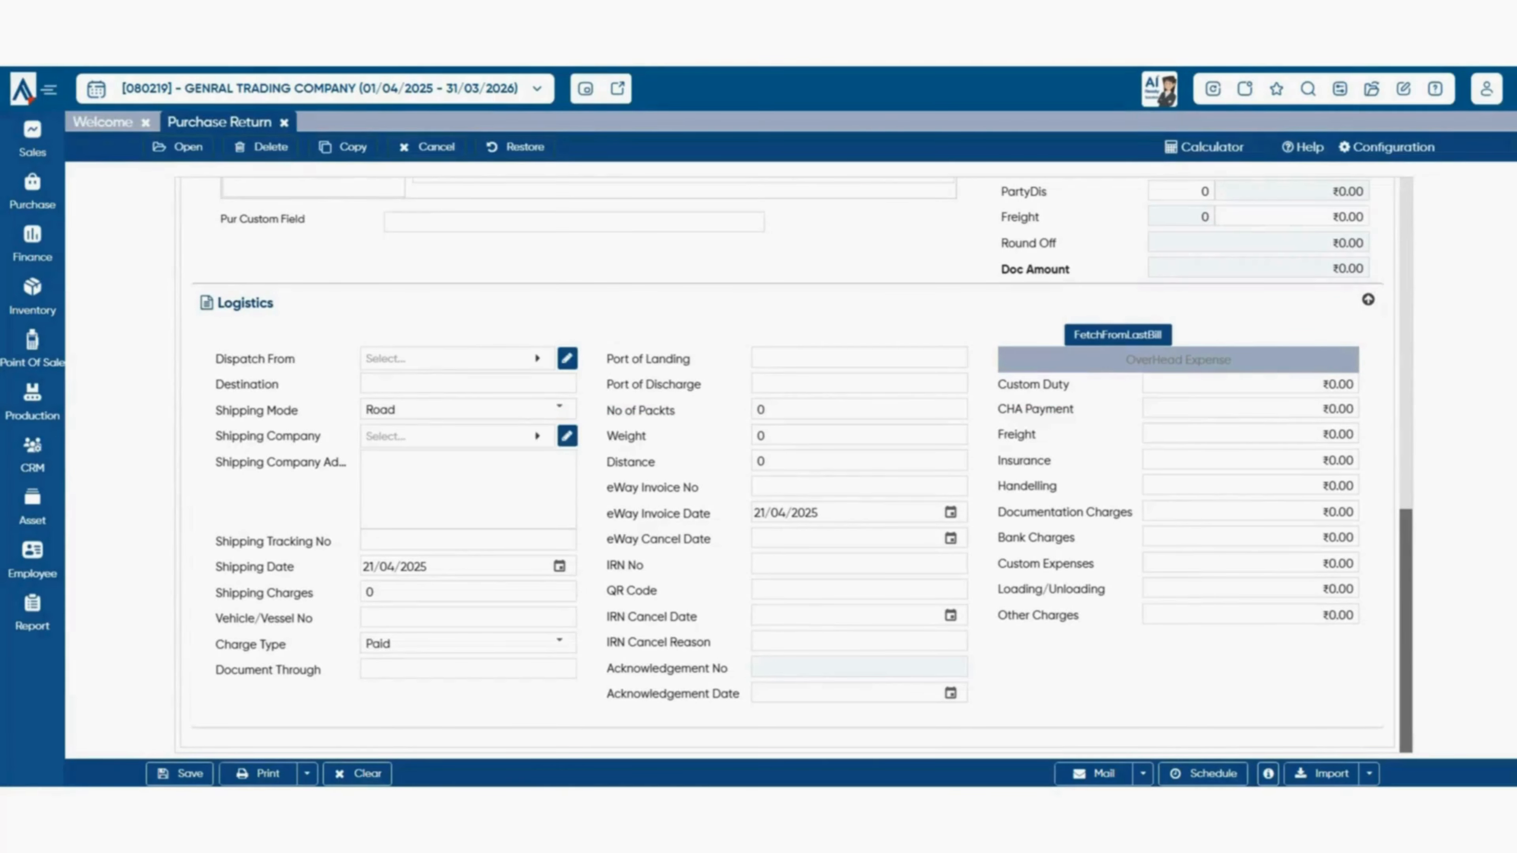
click(285, 122)
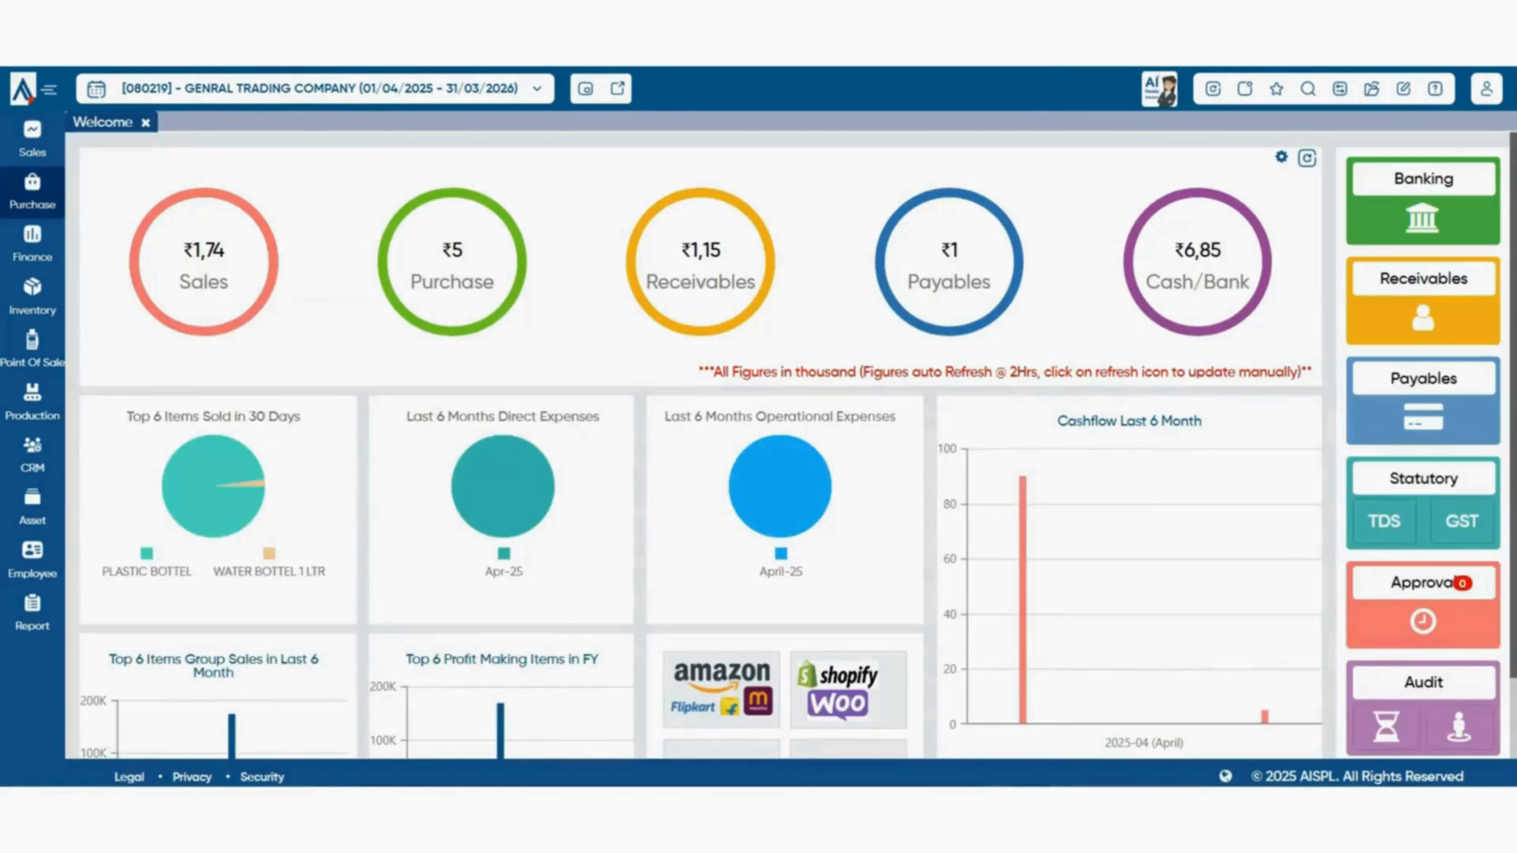
- In Bulk Purchase Invoice From Order, load SHUBHAM ENTERPRISES' current-month orders and tick 00002/25-26 and 00001/25-26
click(32, 192)
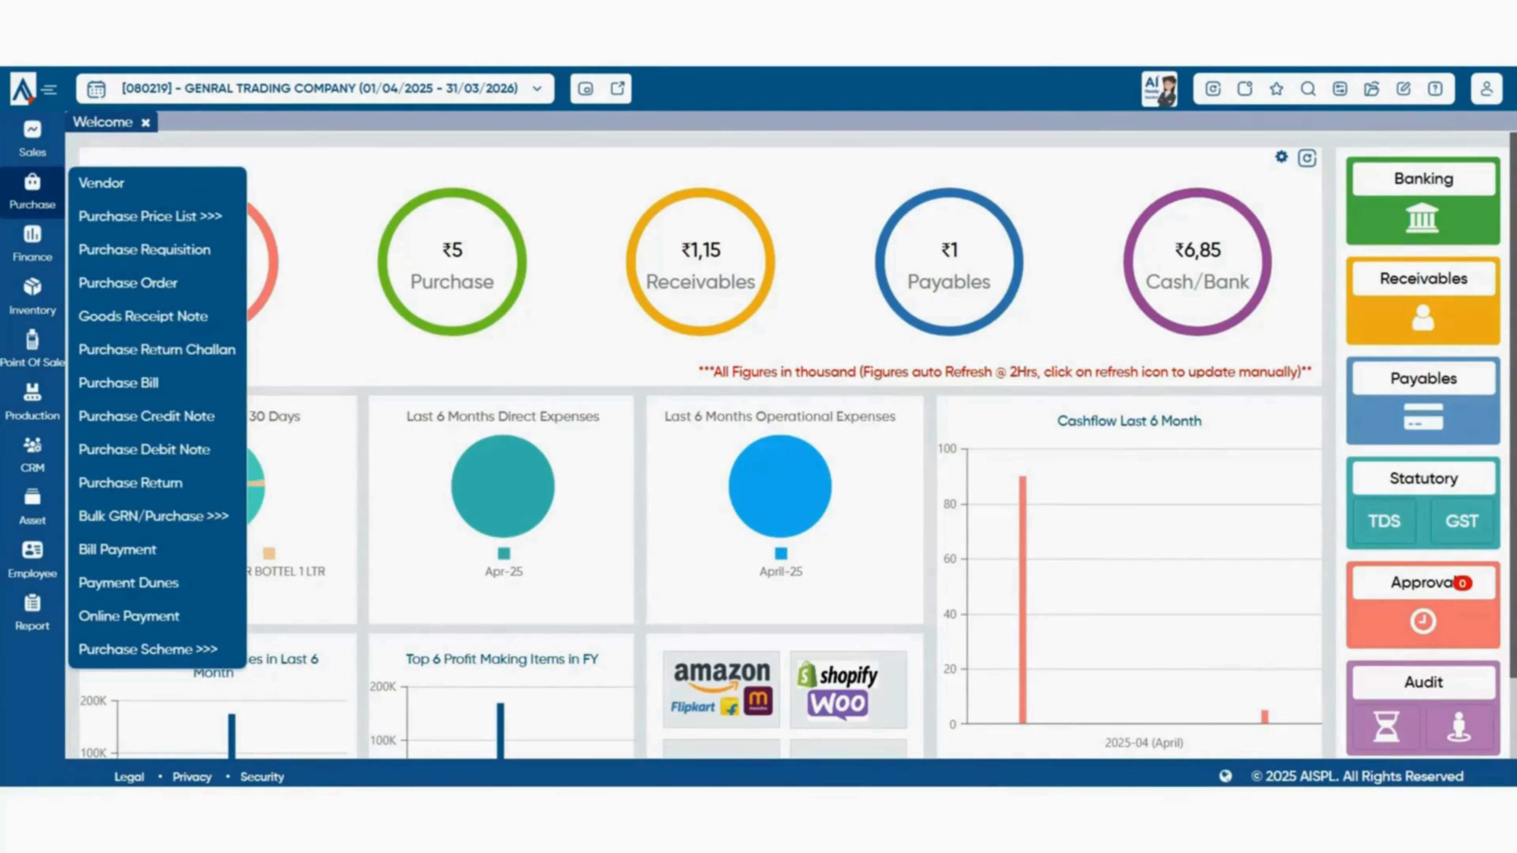
mouse_move(154, 515)
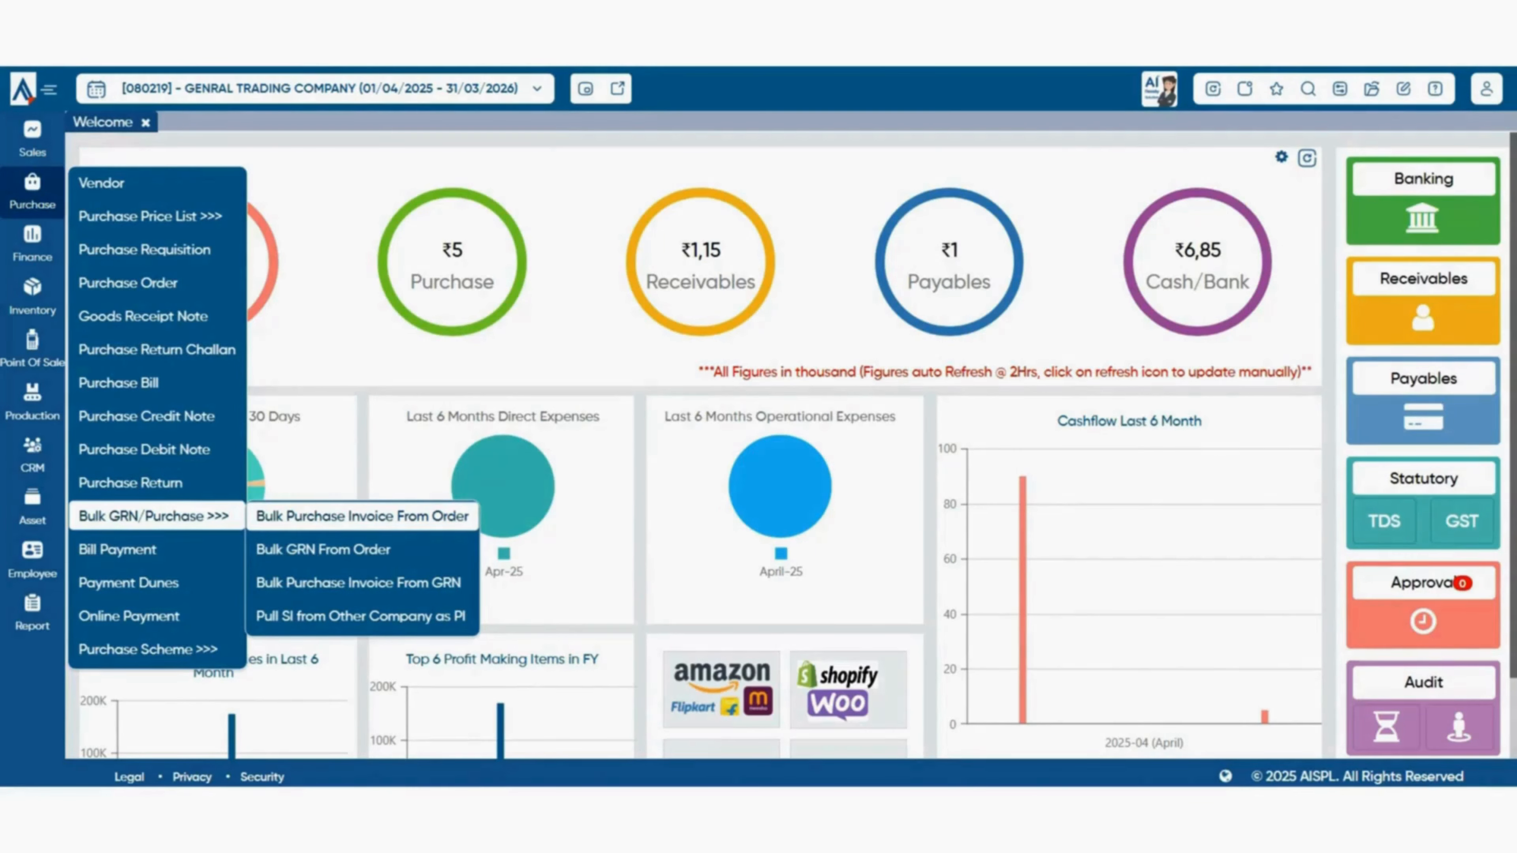
click(361, 515)
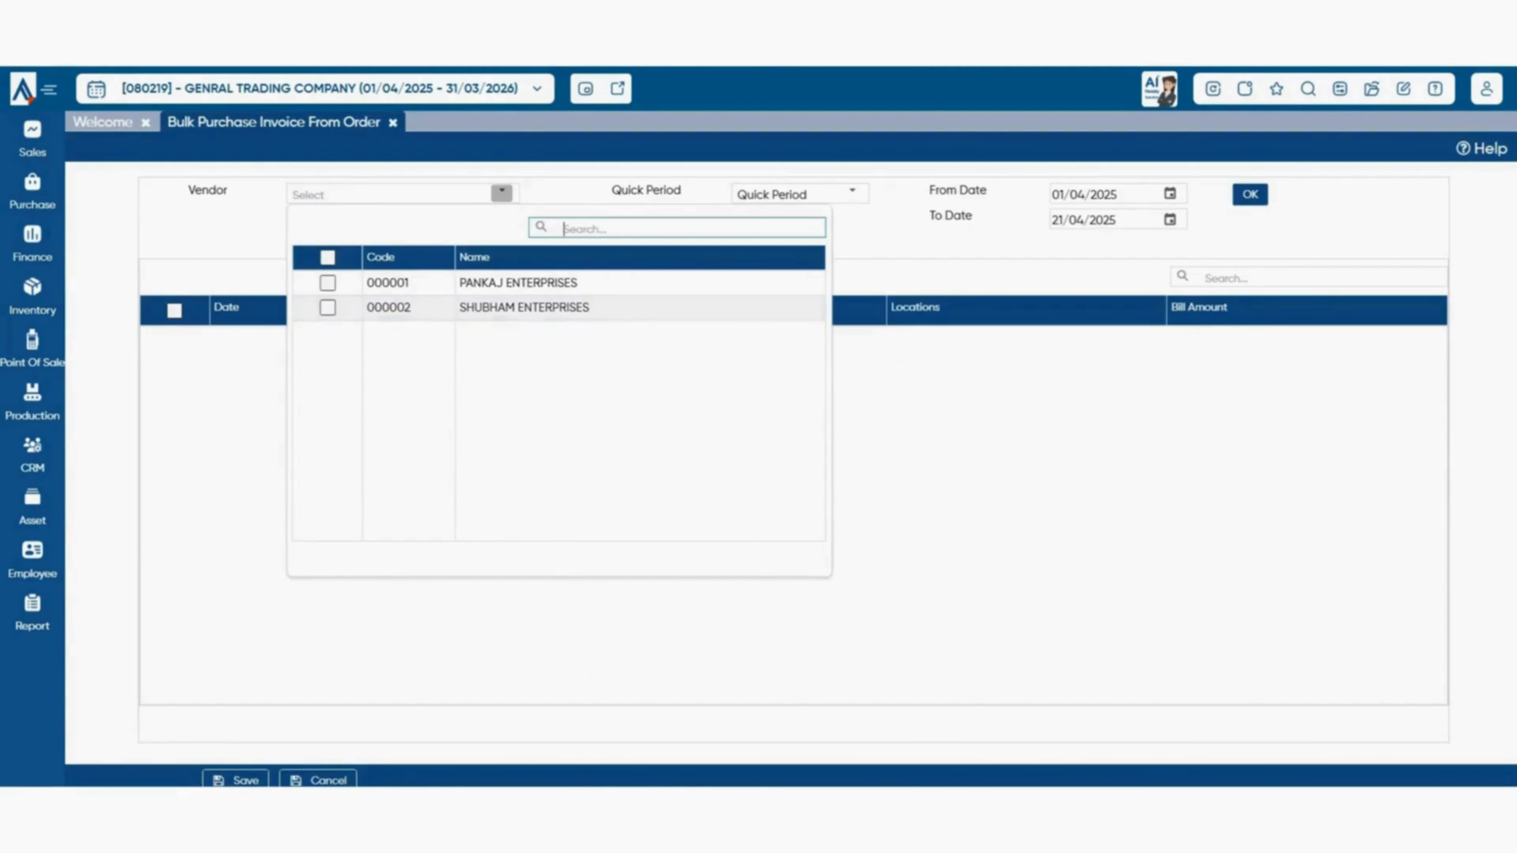
click(327, 308)
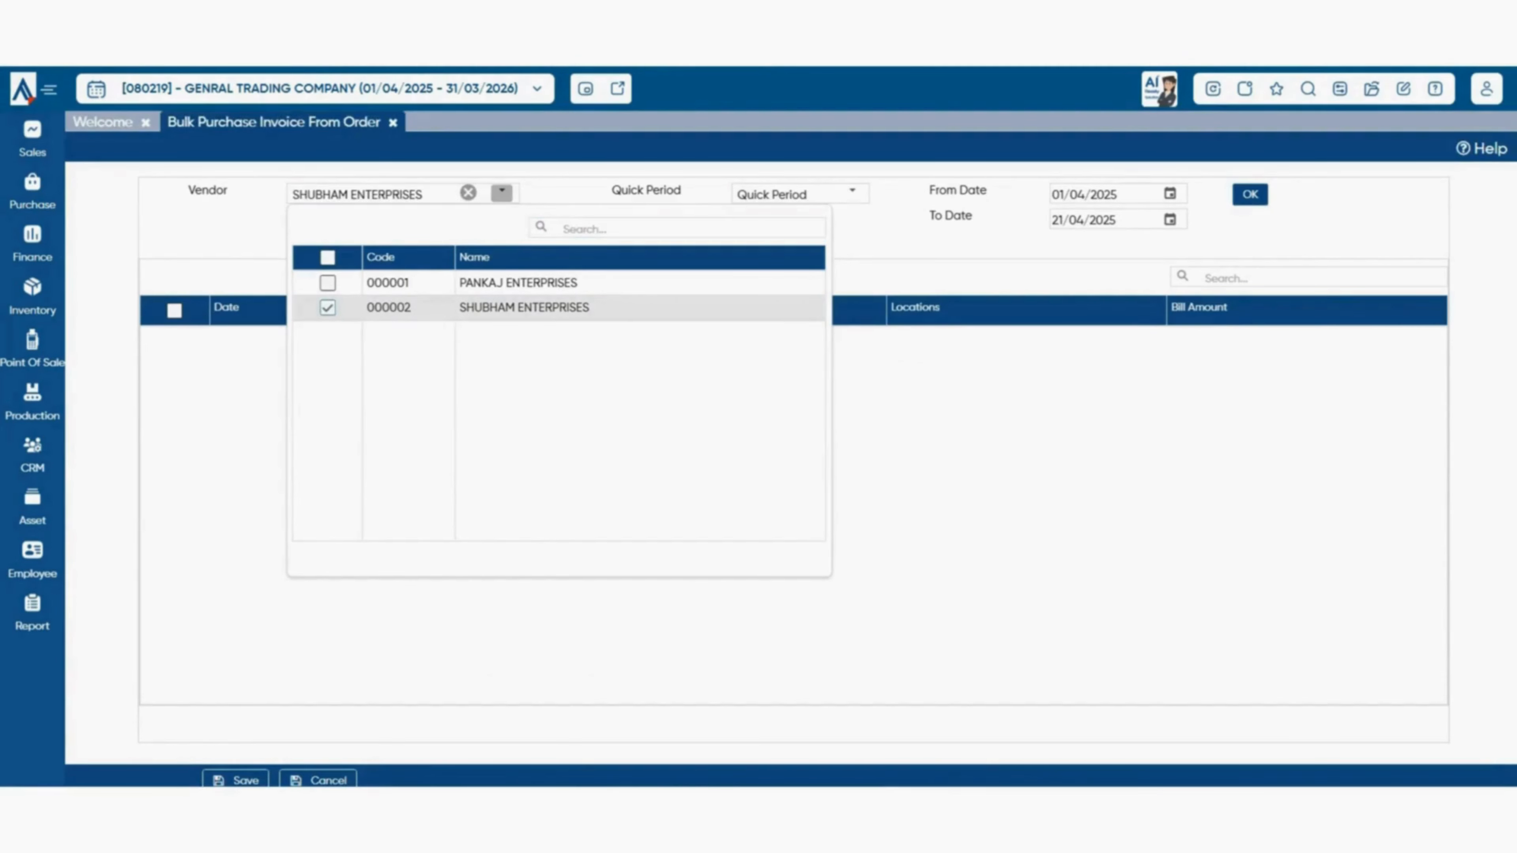
click(877, 233)
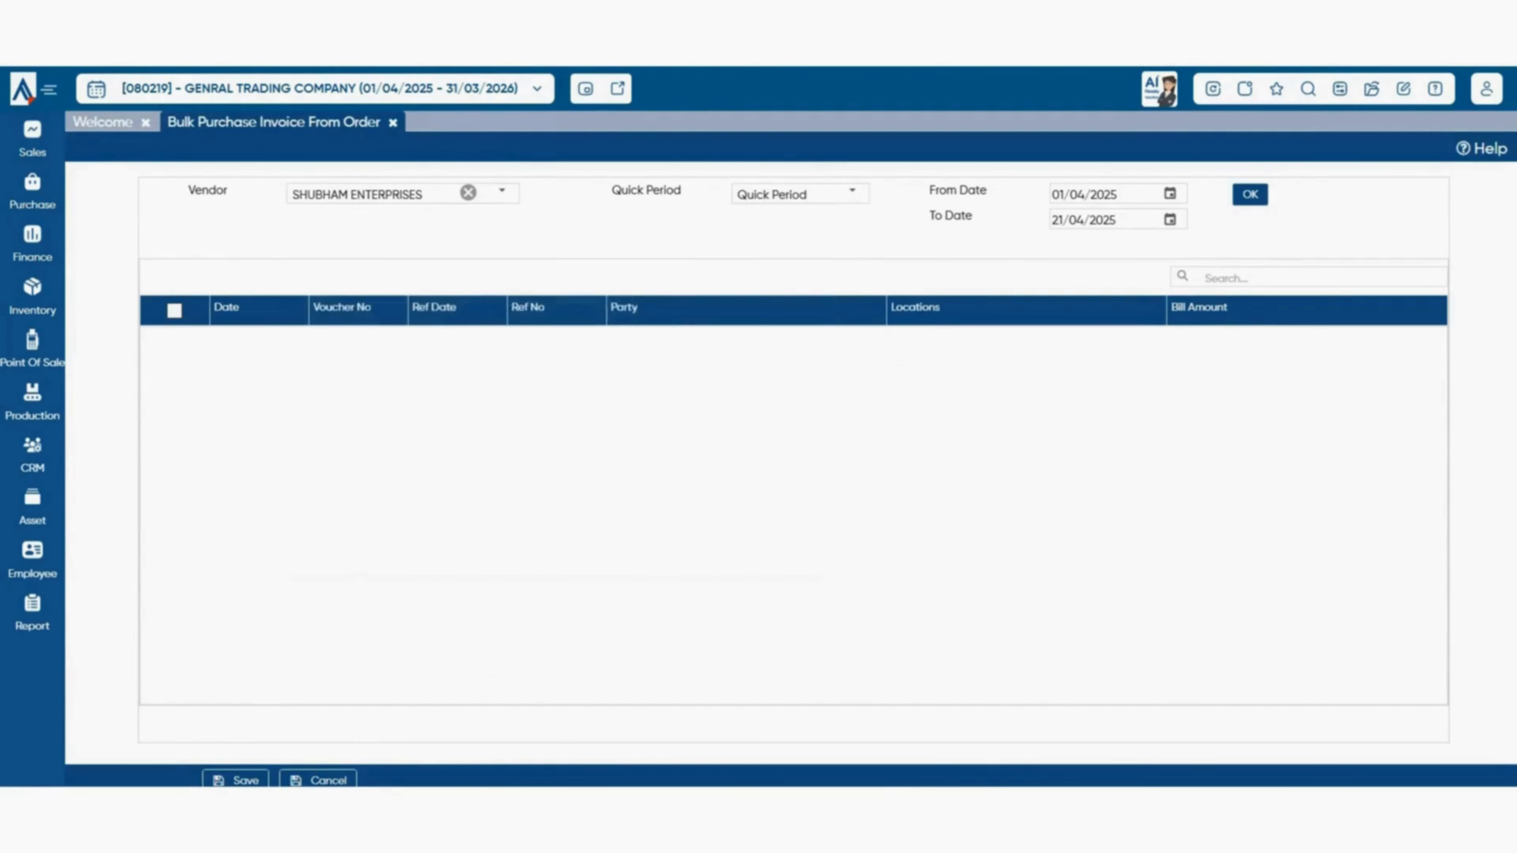
click(852, 193)
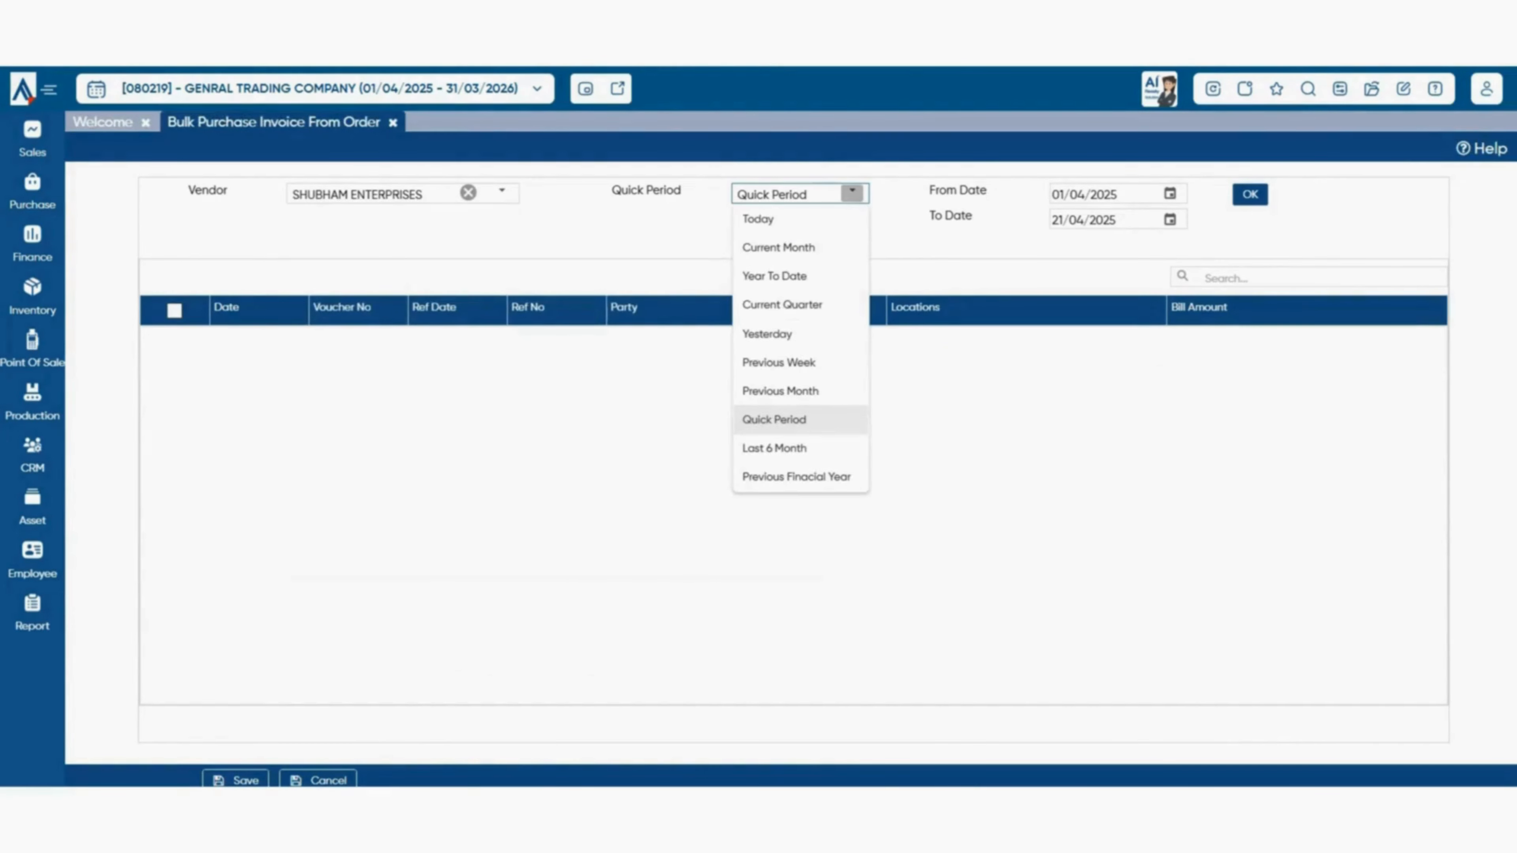
click(778, 247)
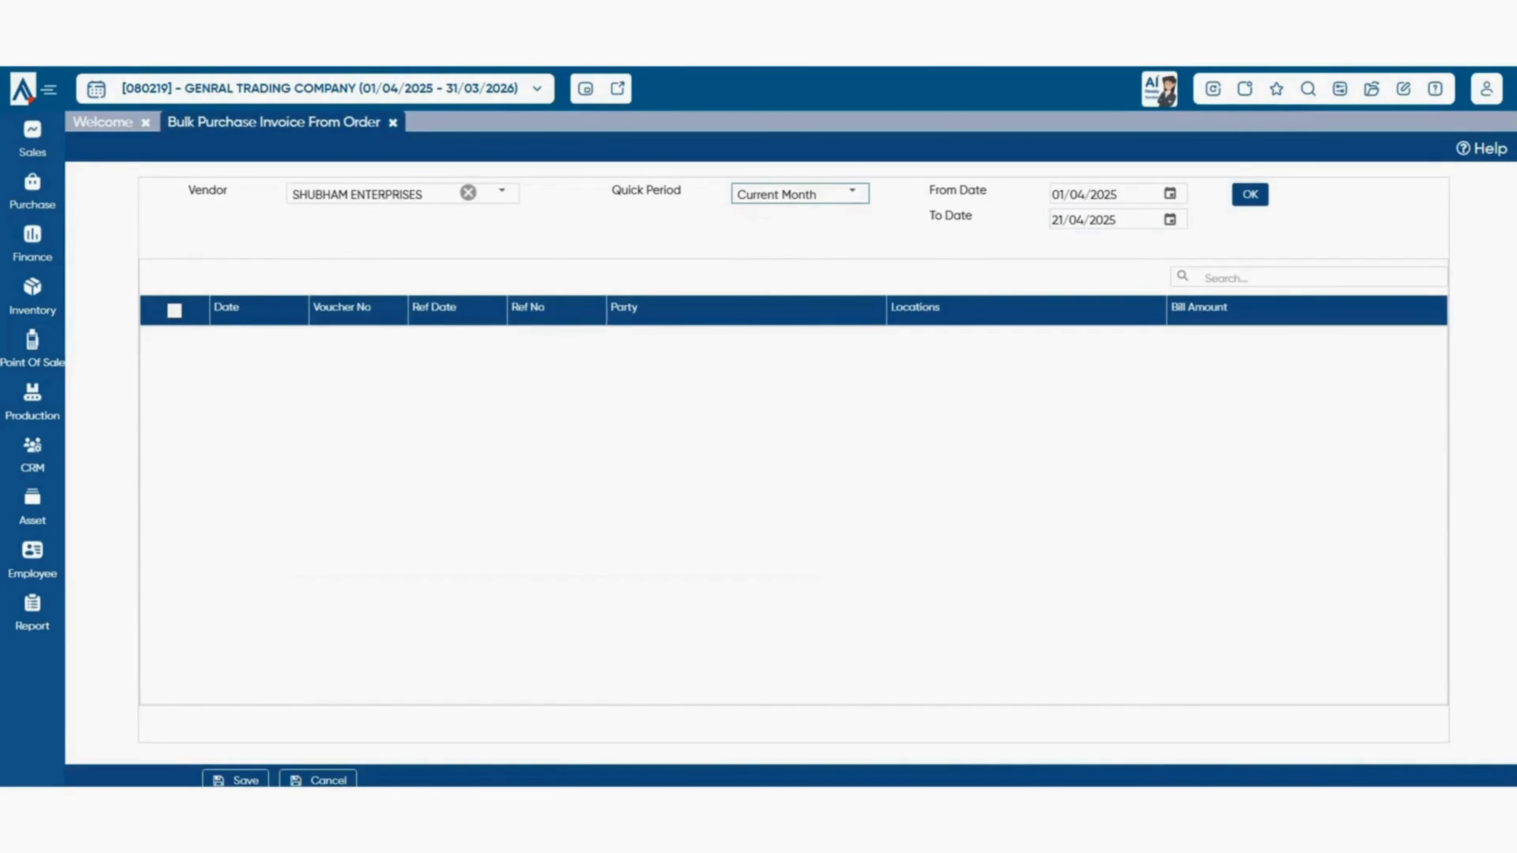
click(1250, 194)
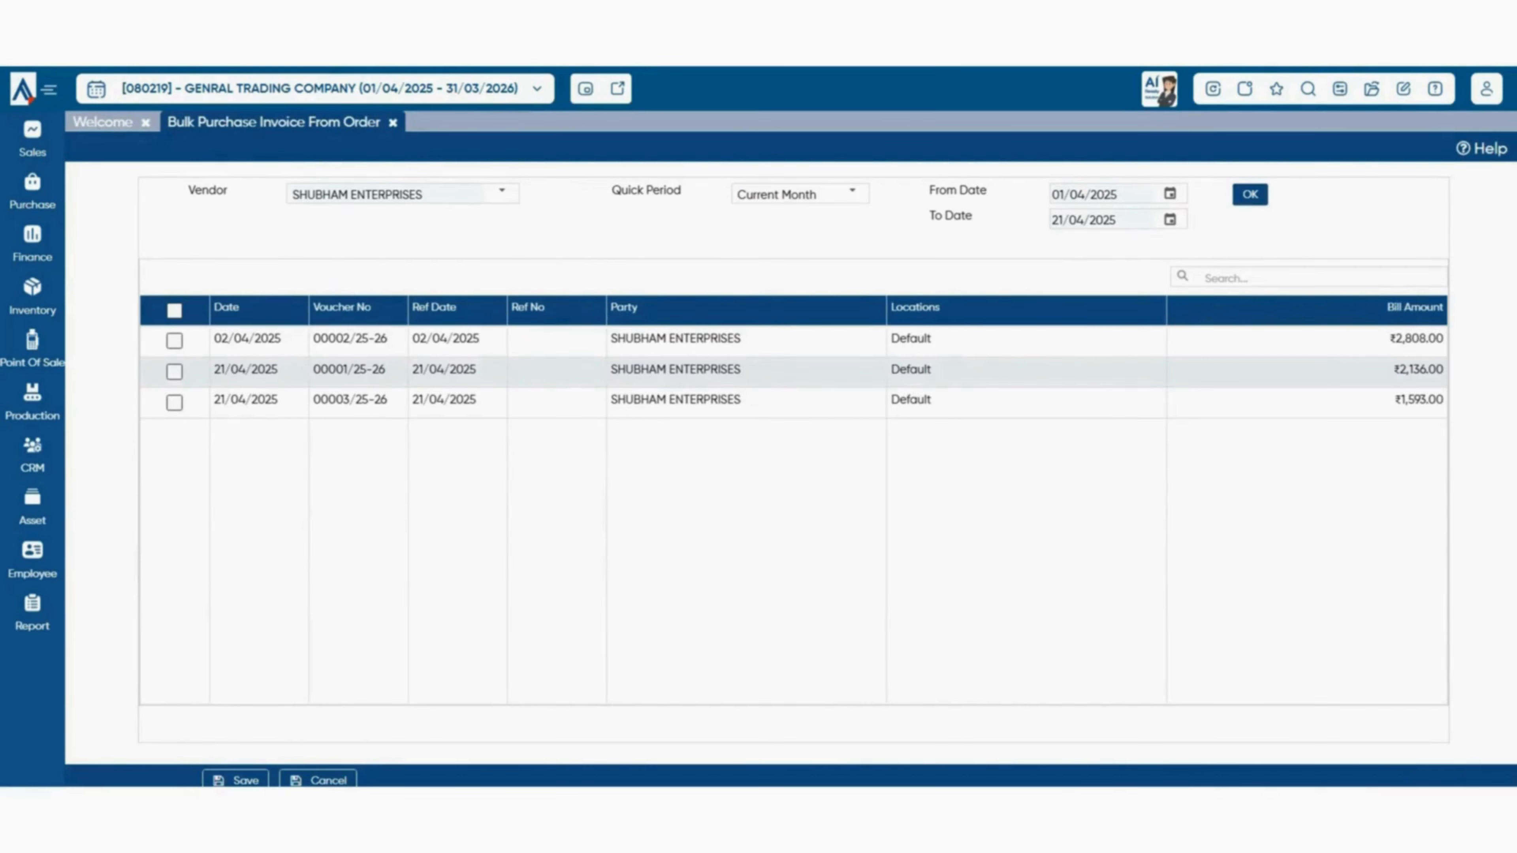
click(174, 341)
click(174, 372)
- Post the ticked orders dated 21/04/2025, dismiss the blank supplier-invoice errors, and close the page
click(237, 779)
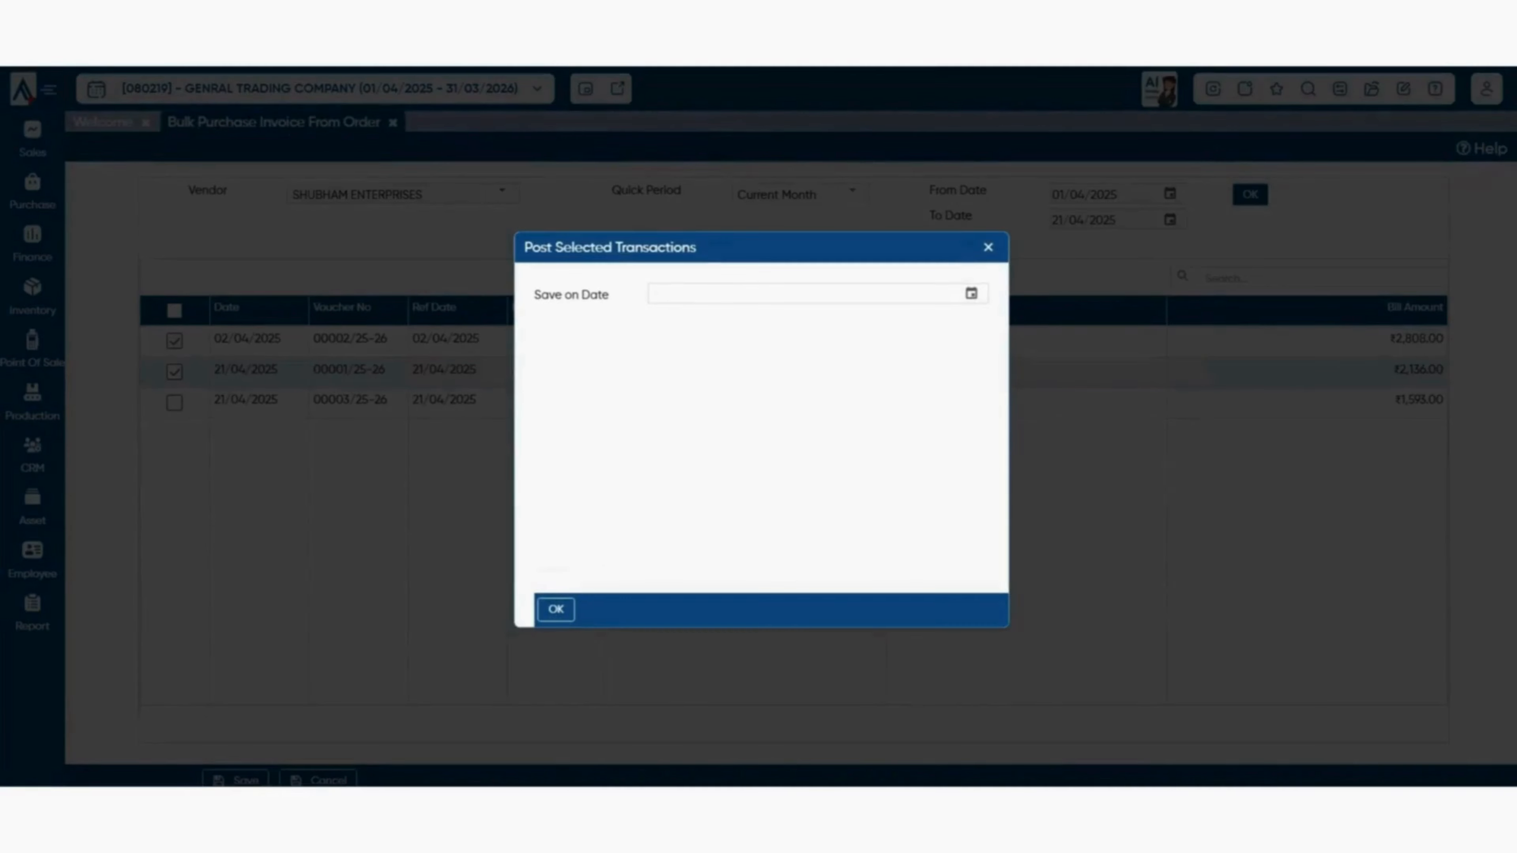
click(972, 293)
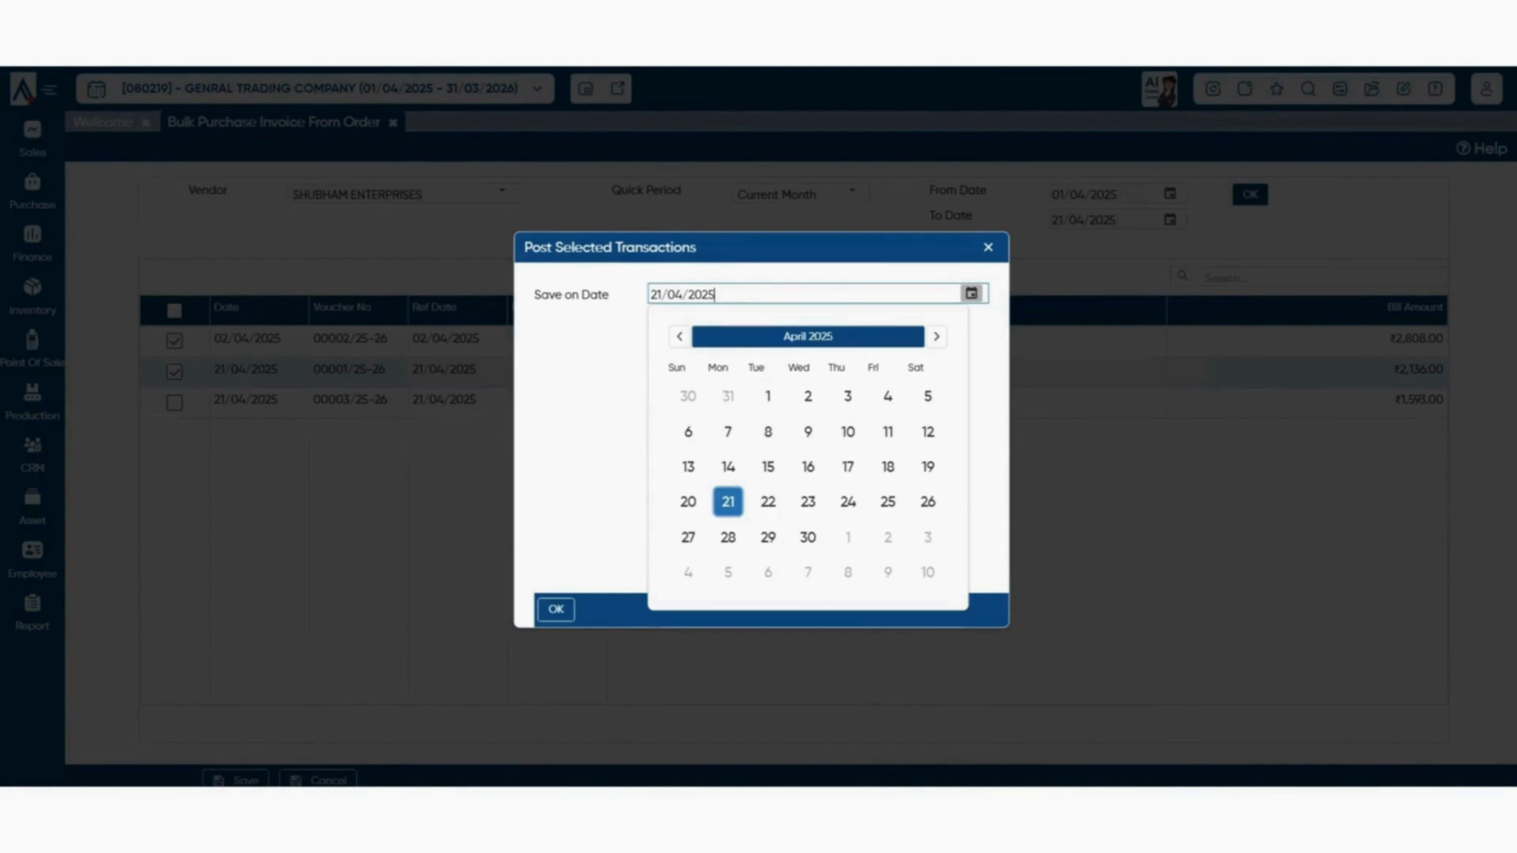
click(728, 502)
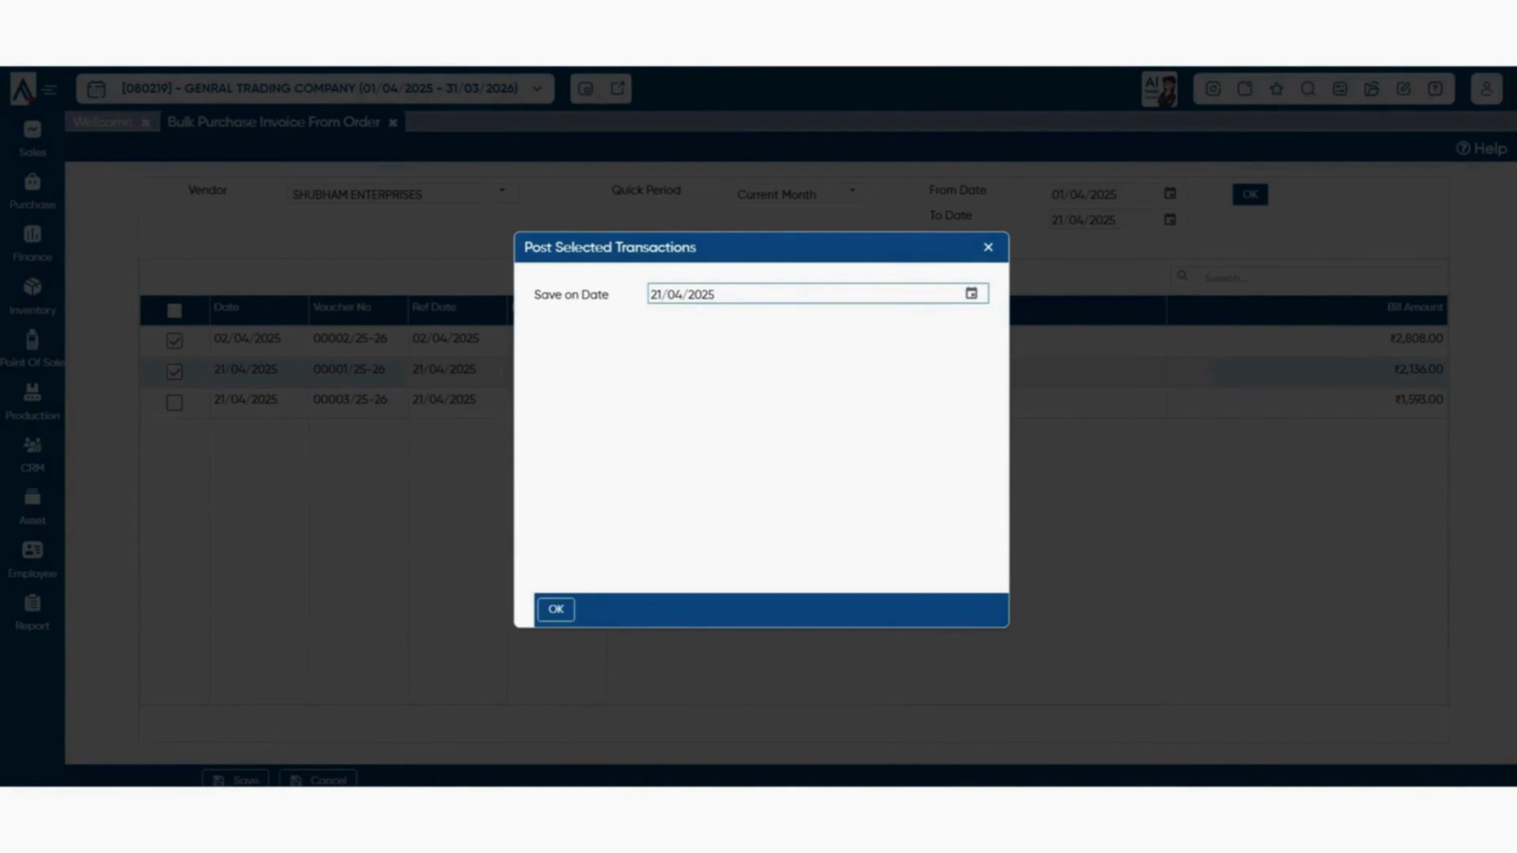
click(555, 610)
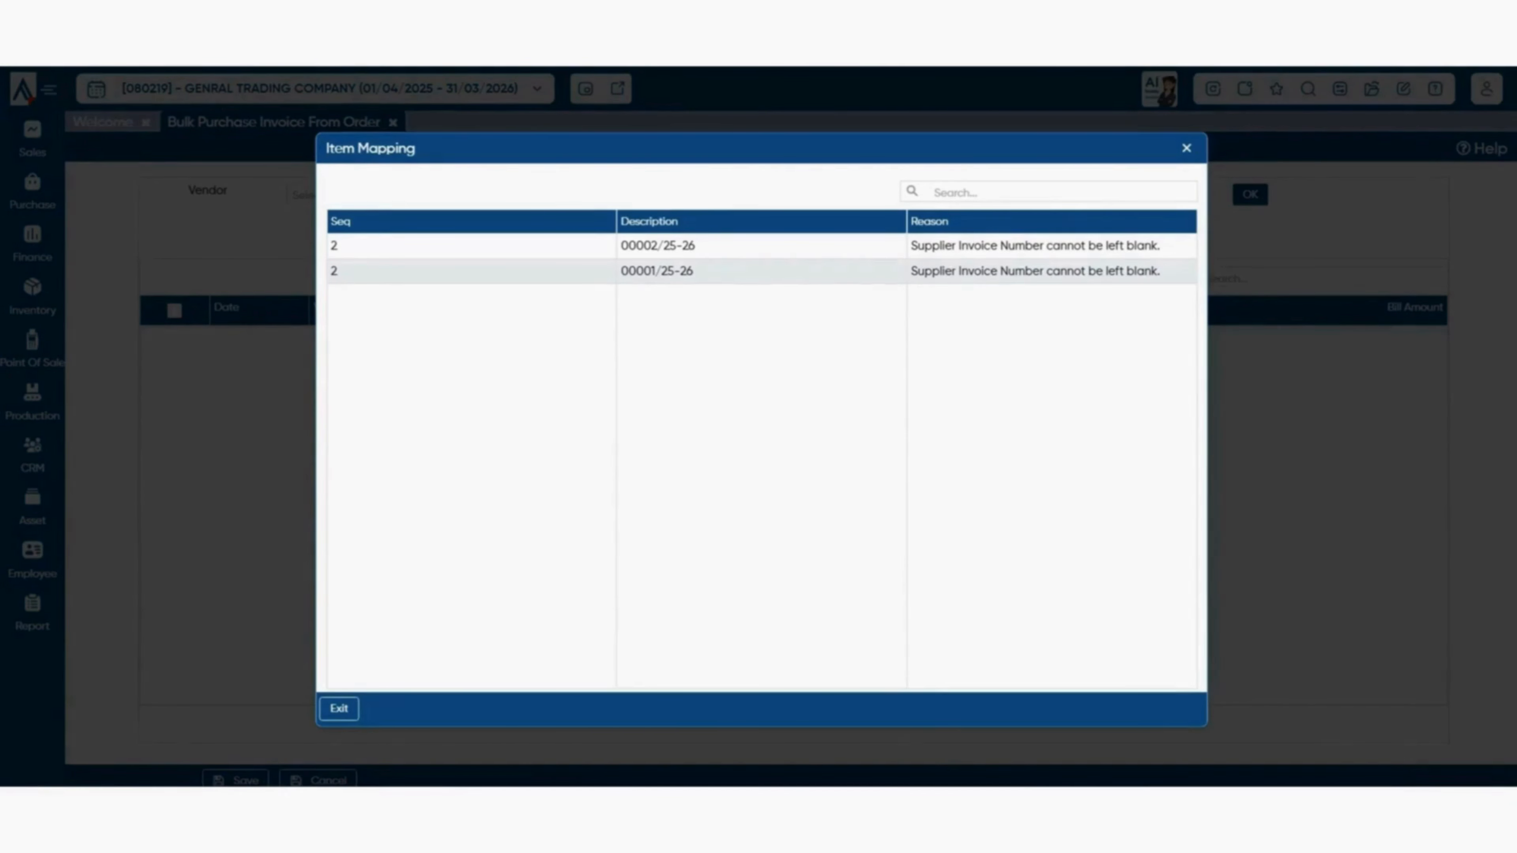
key(Escape)
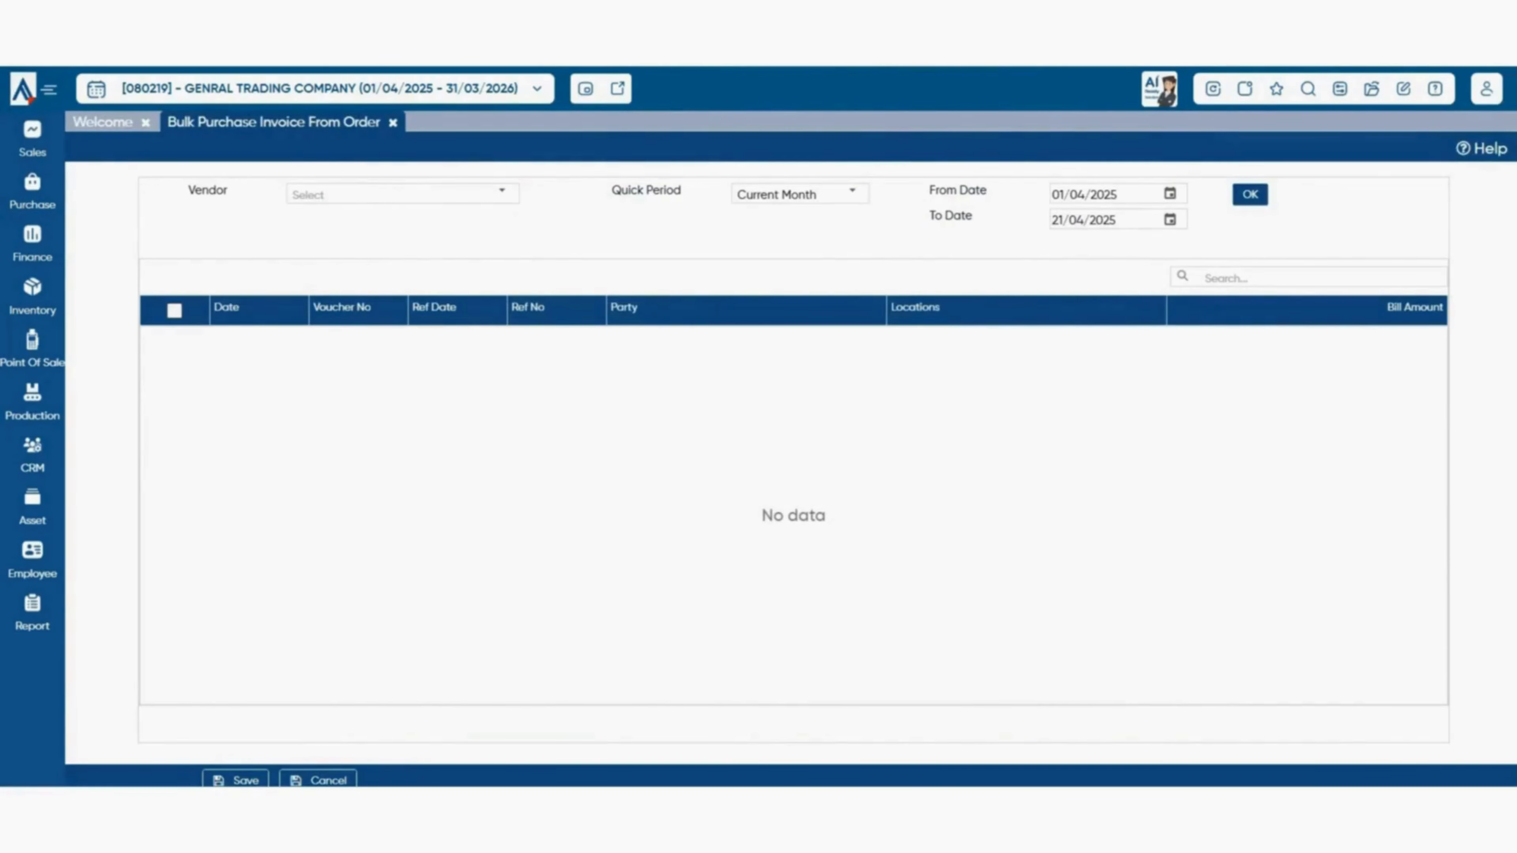
click(393, 122)
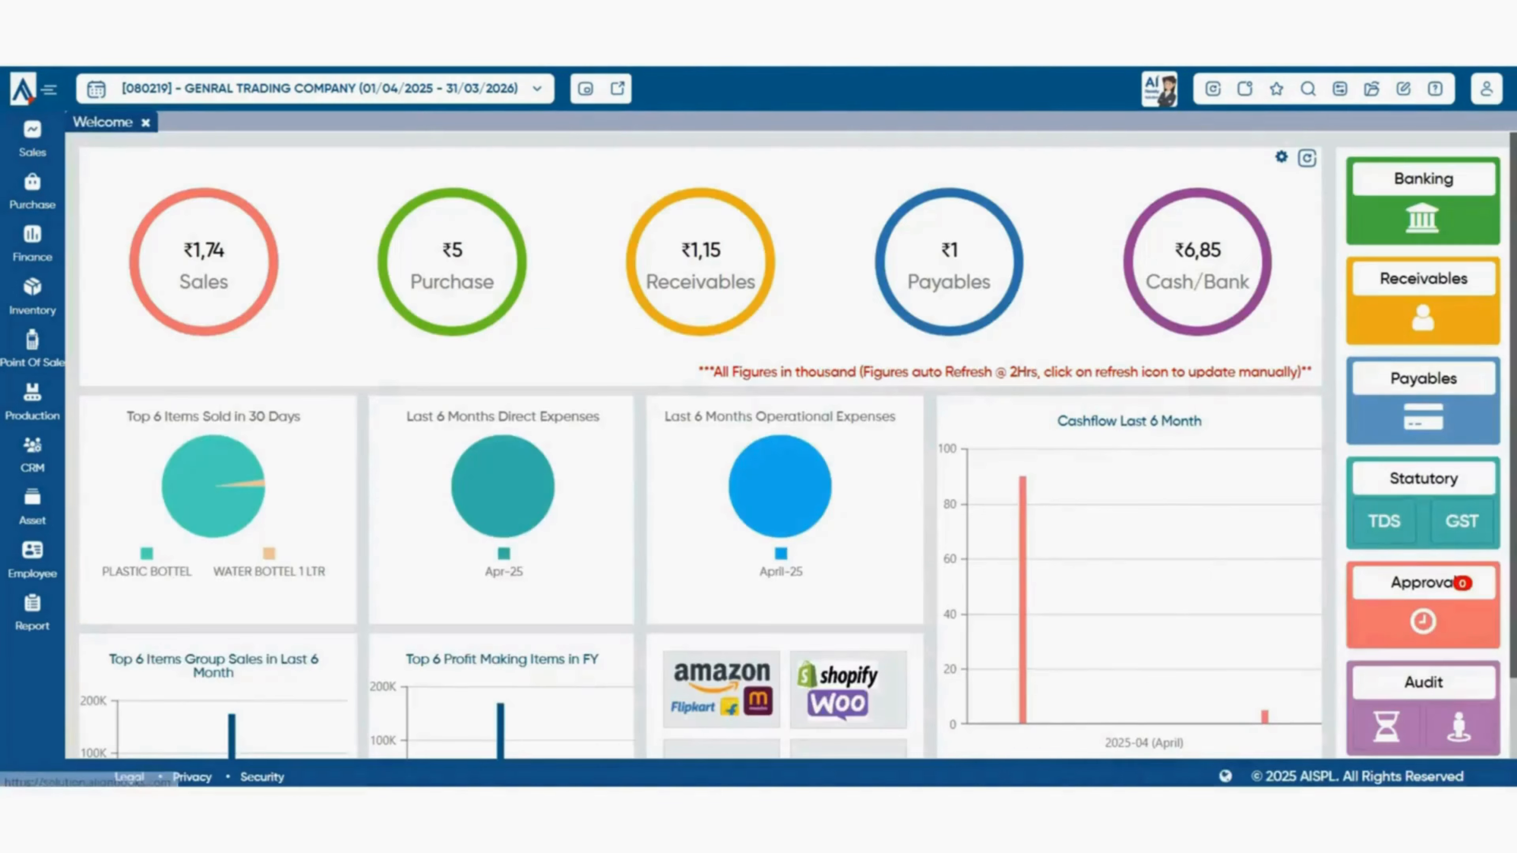
- In Bulk GRN From Order, load SHUBHAM ENTERPRISES' current-month orders and tick 00001/25-26 and 00003/25-26
mouse_move(157, 516)
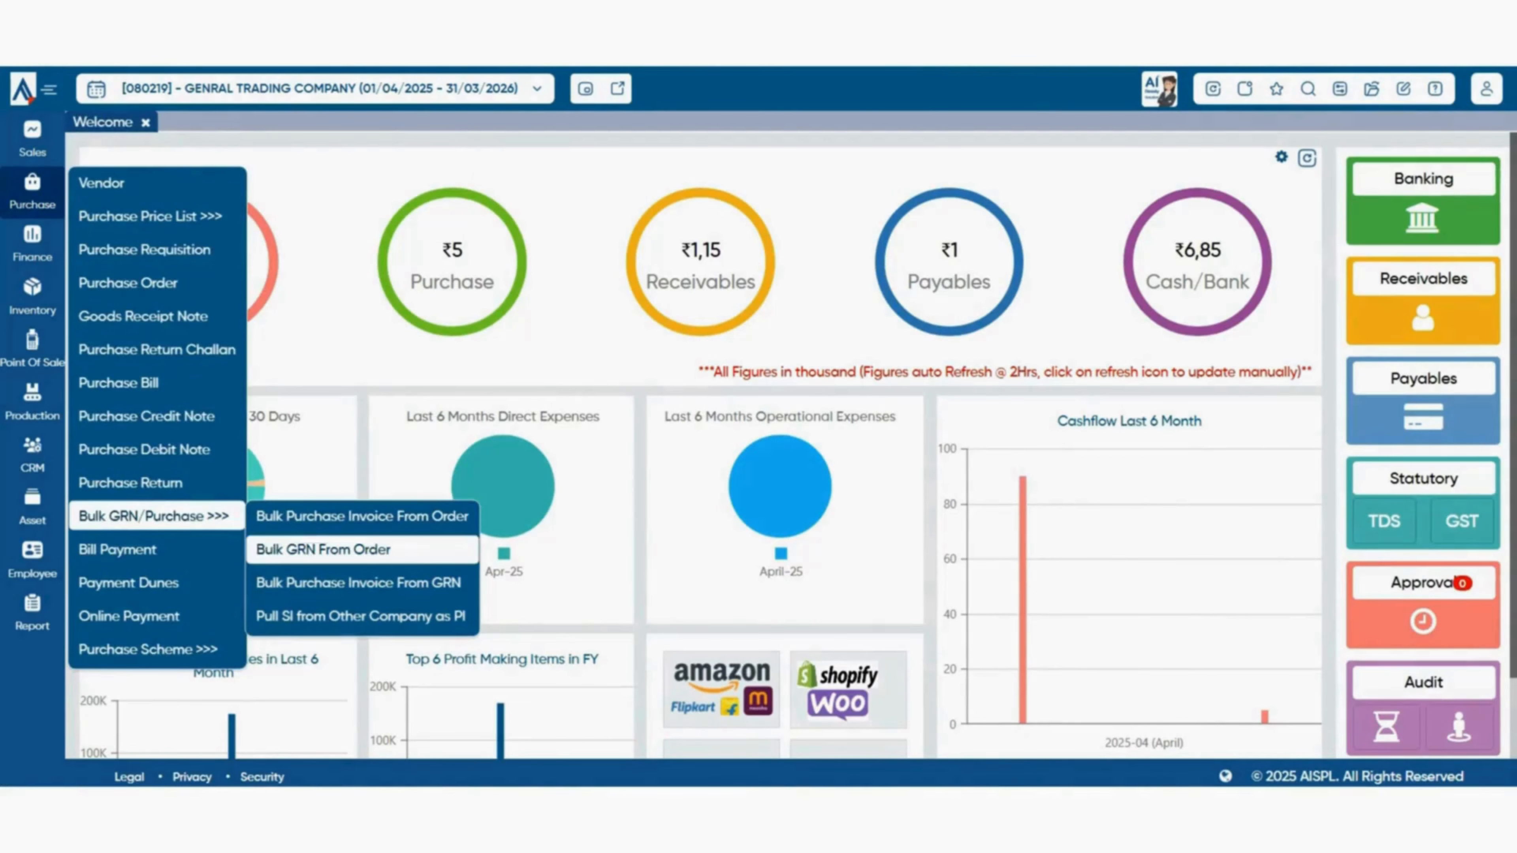
click(322, 549)
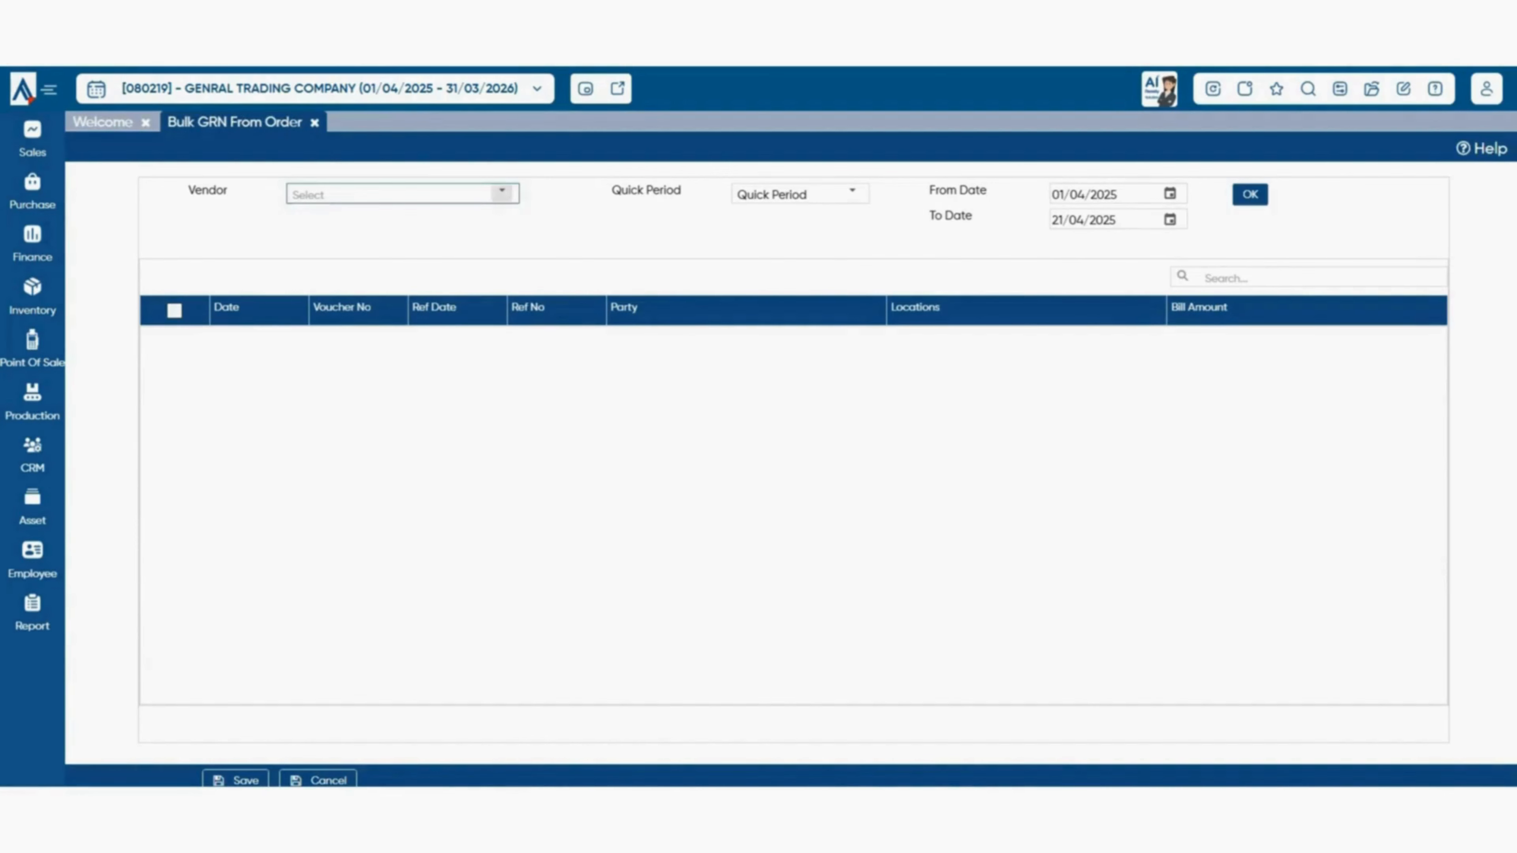
click(502, 192)
click(327, 308)
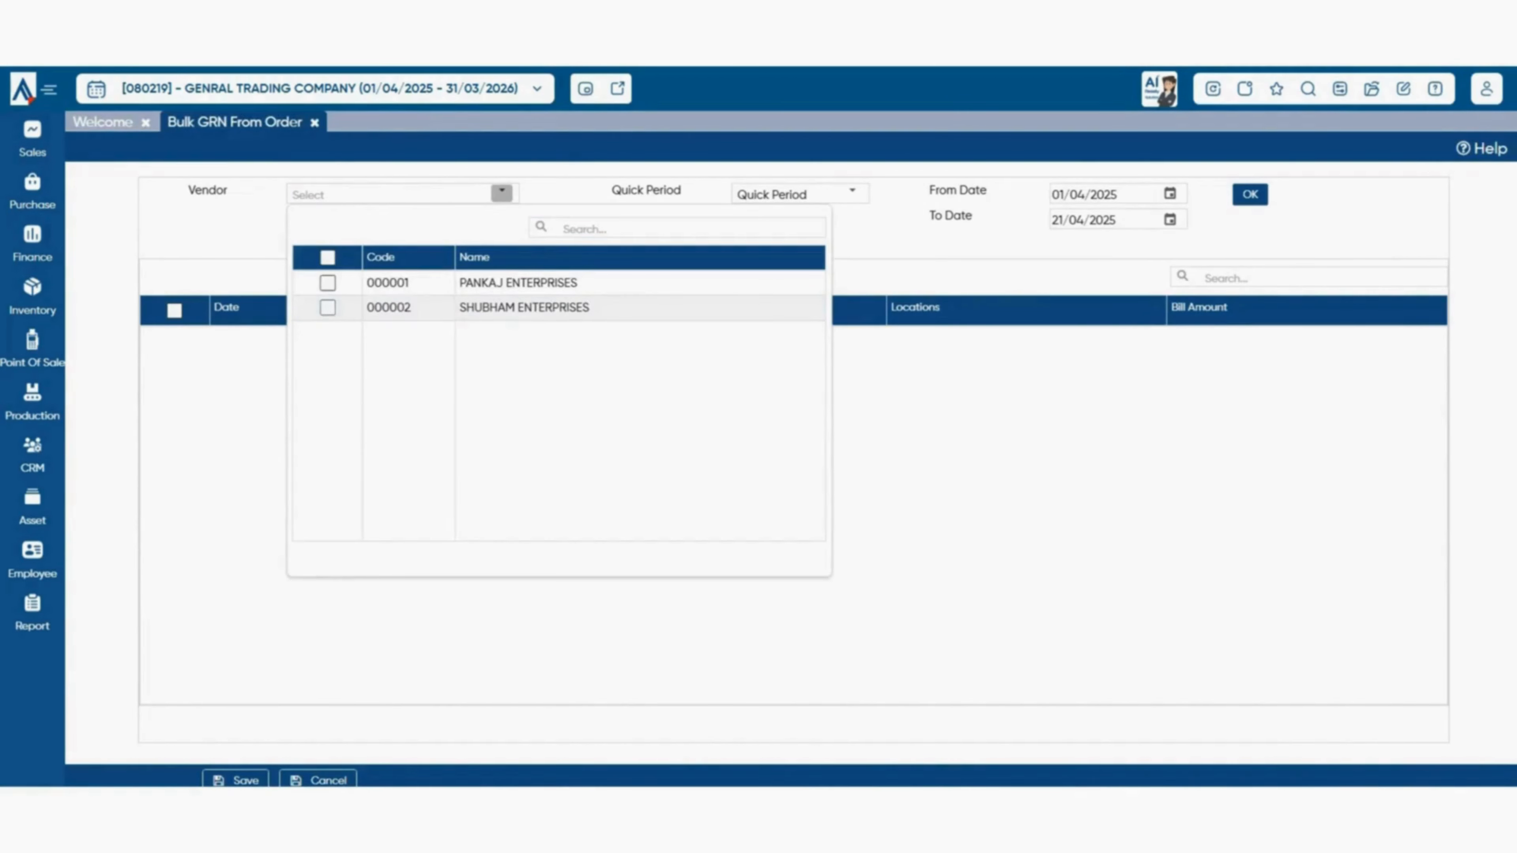
click(852, 193)
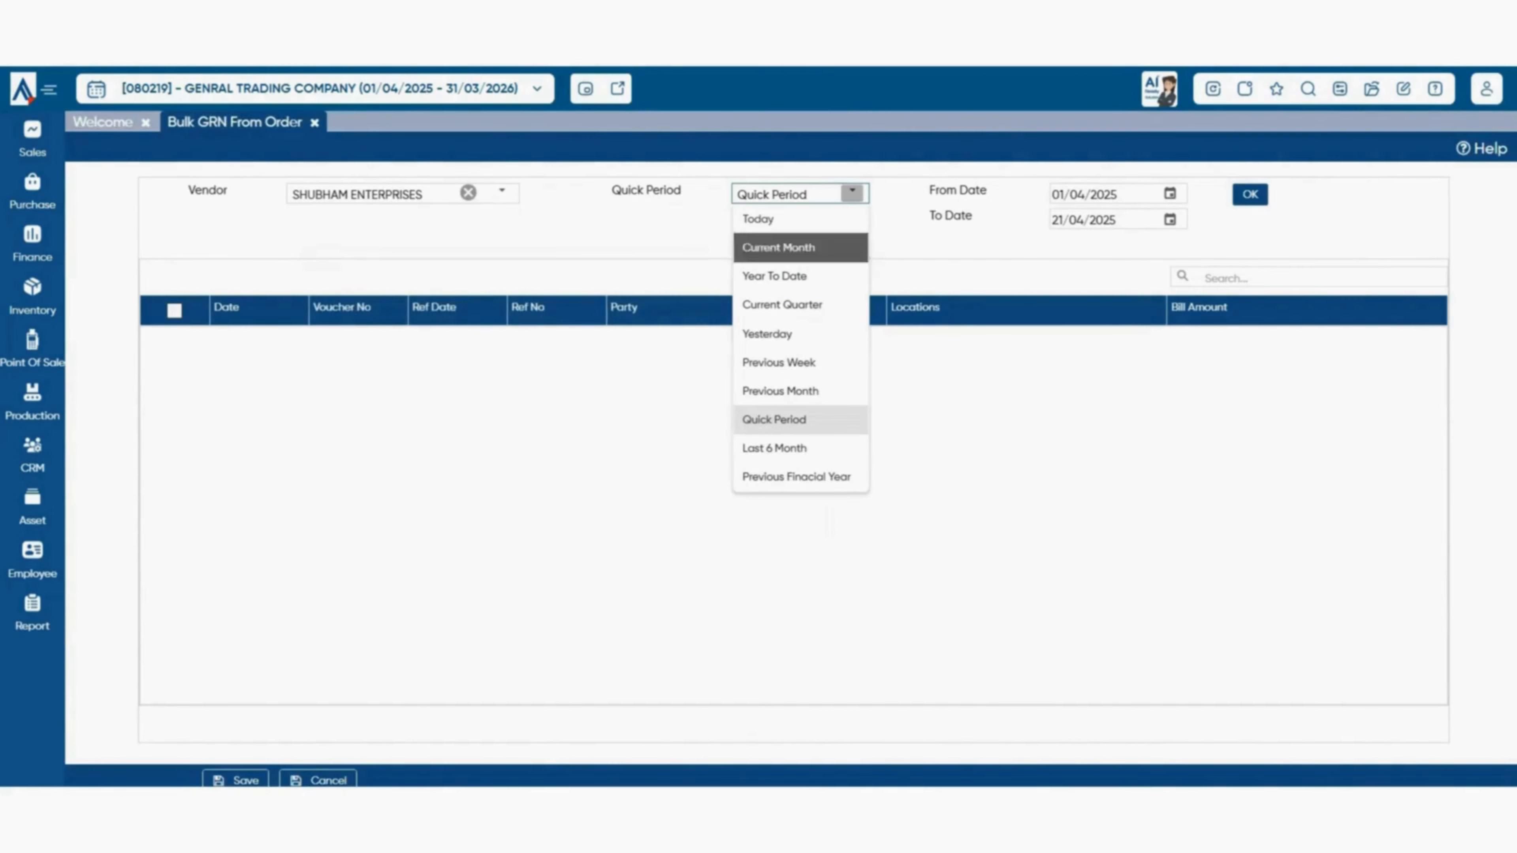
click(778, 247)
click(1250, 194)
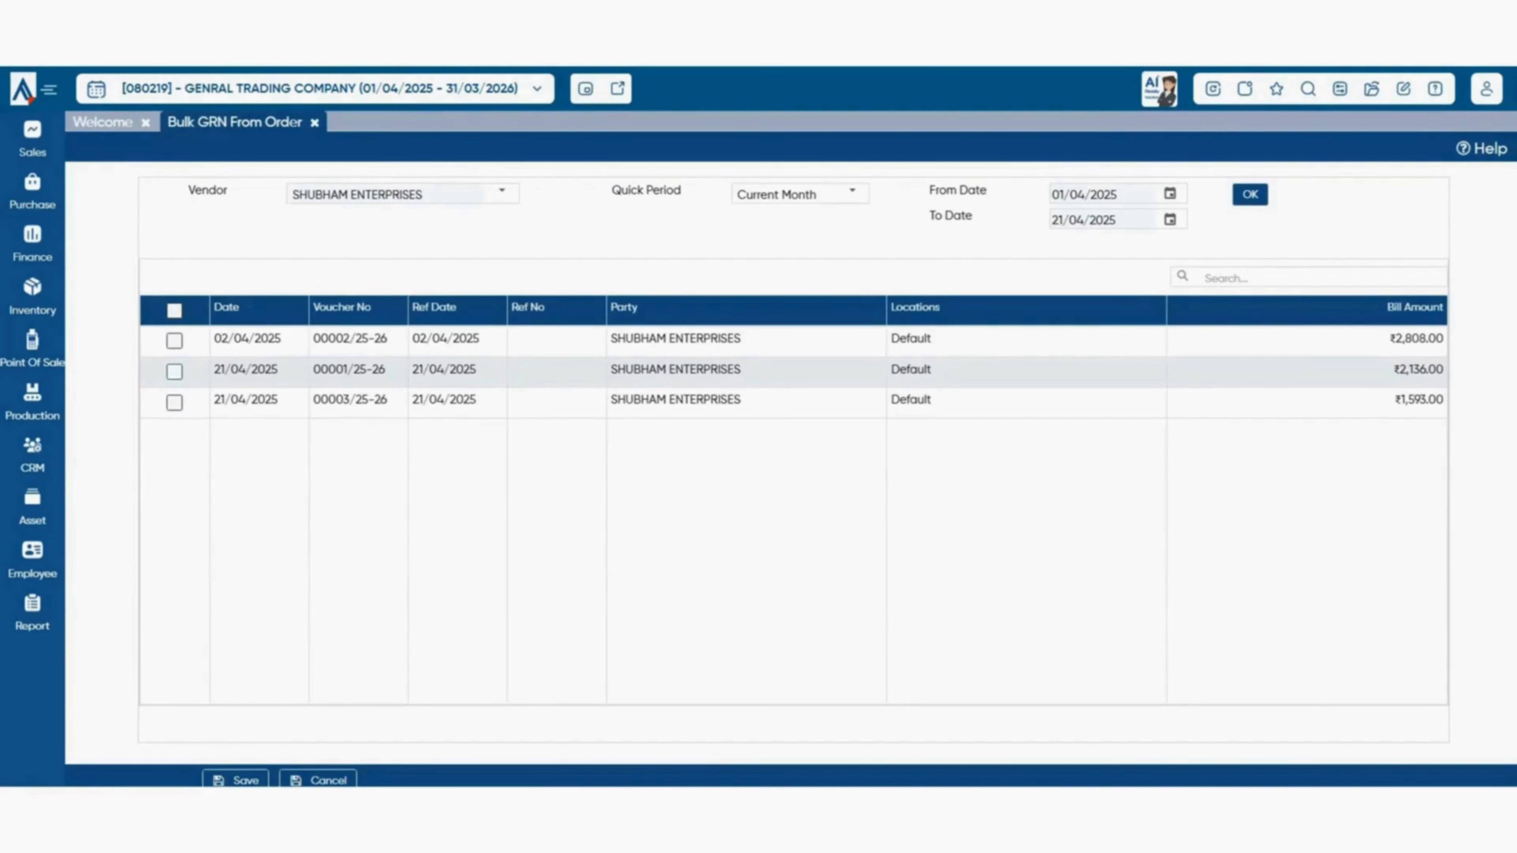
click(174, 372)
click(174, 402)
- Post the two ticked orders as goods receipt notes dated 22/04/2025
click(236, 780)
click(972, 294)
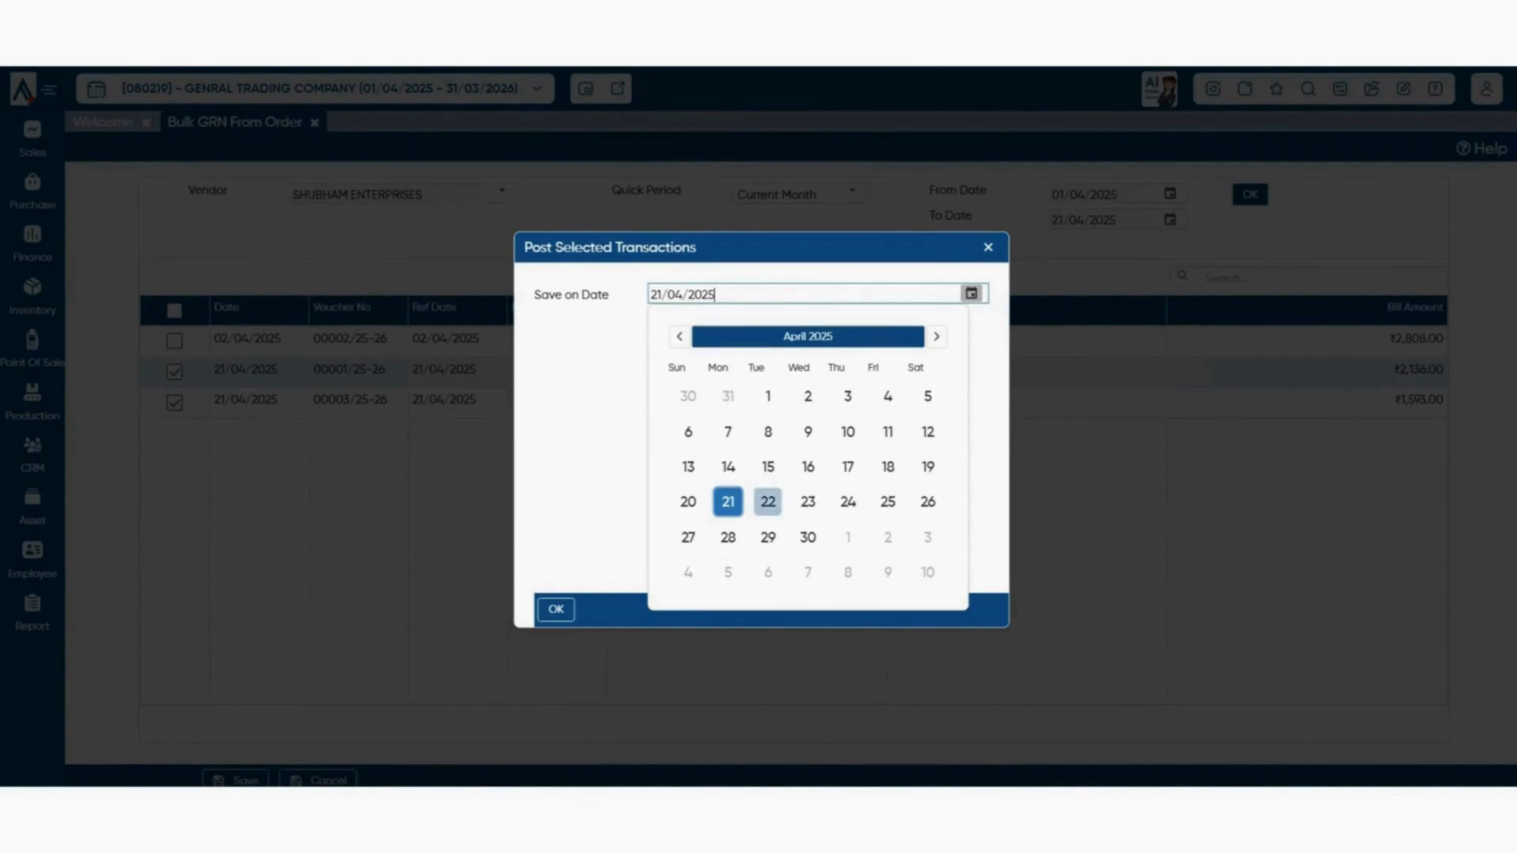
click(768, 501)
click(555, 609)
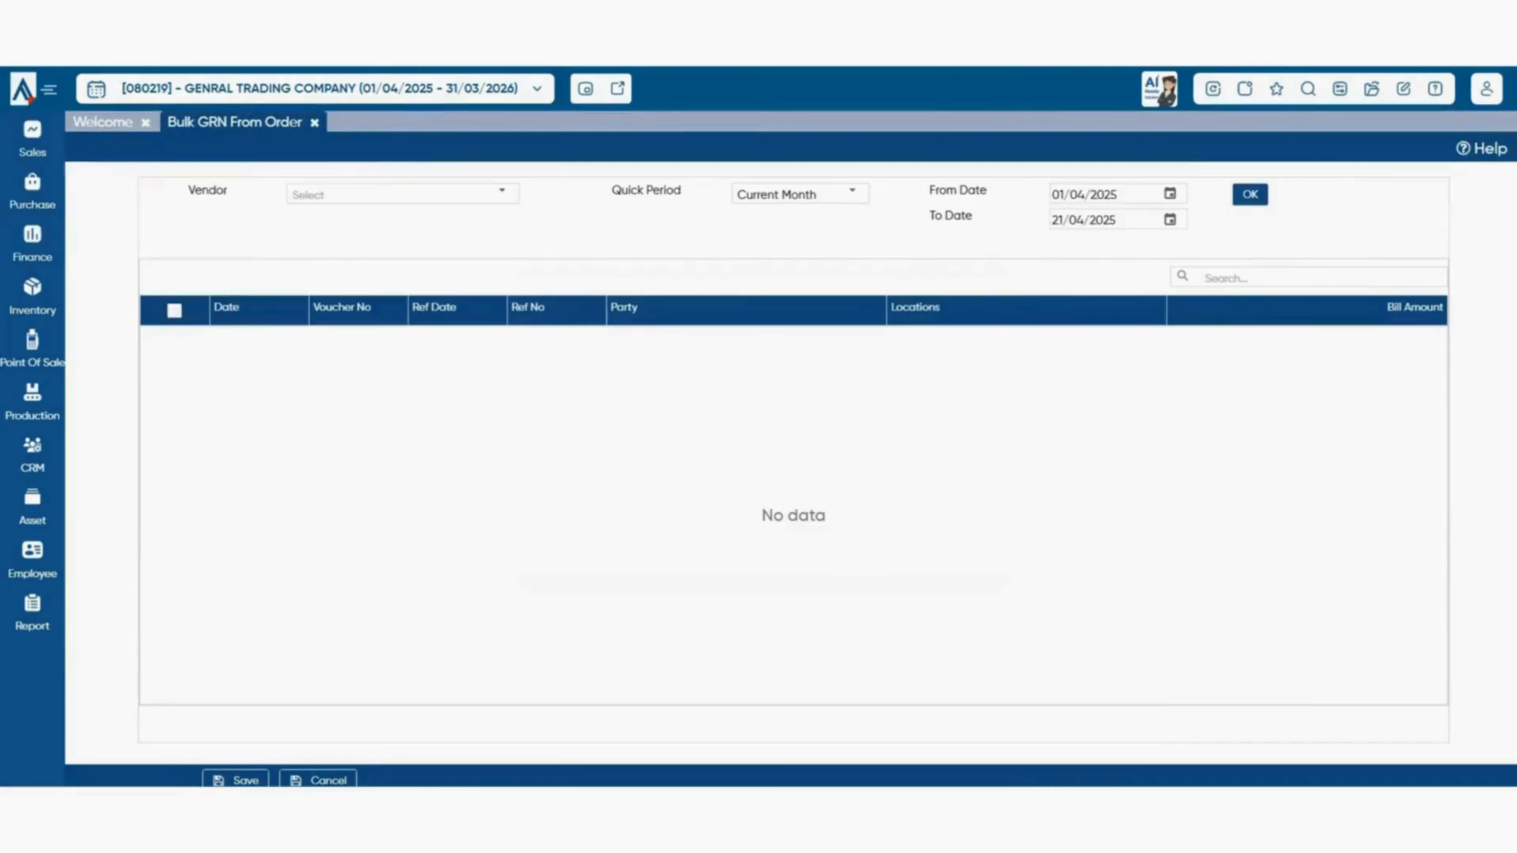
click(33, 191)
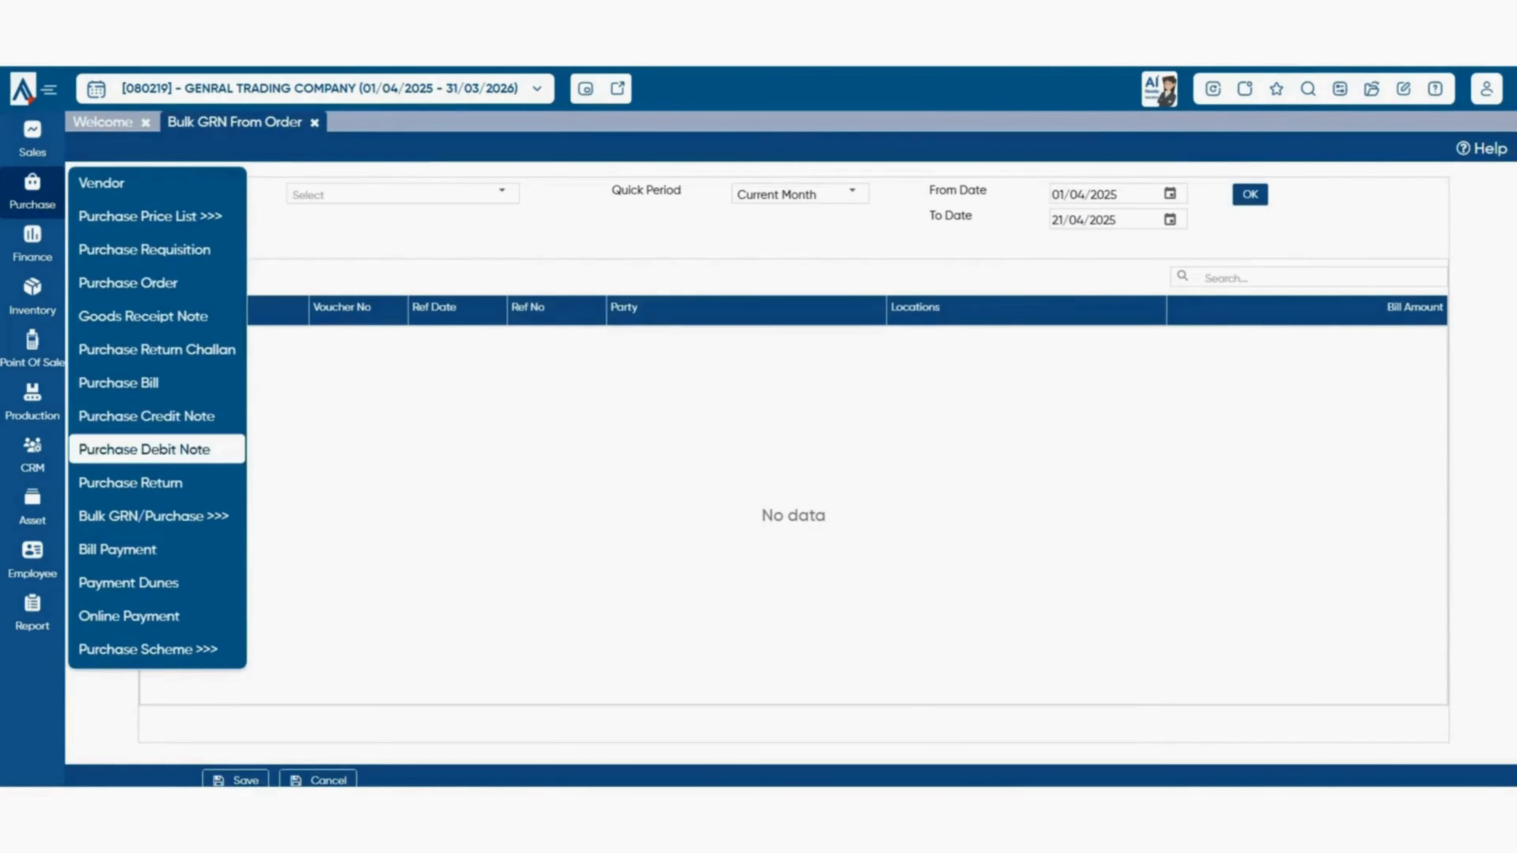
click(143, 316)
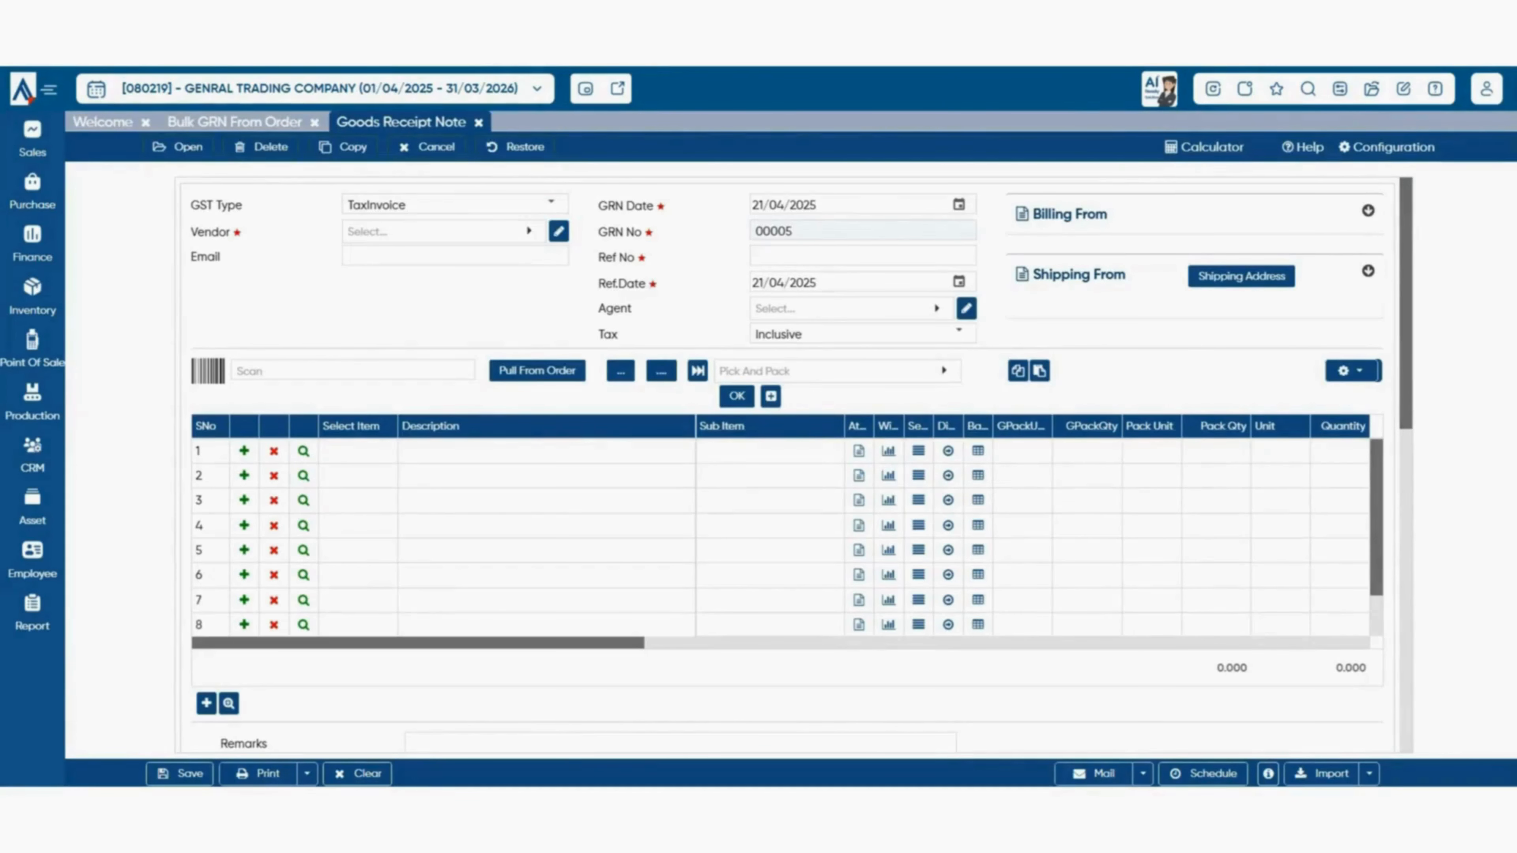
- Bring up the saved goods receipt note list, discarding the blank new note
click(179, 147)
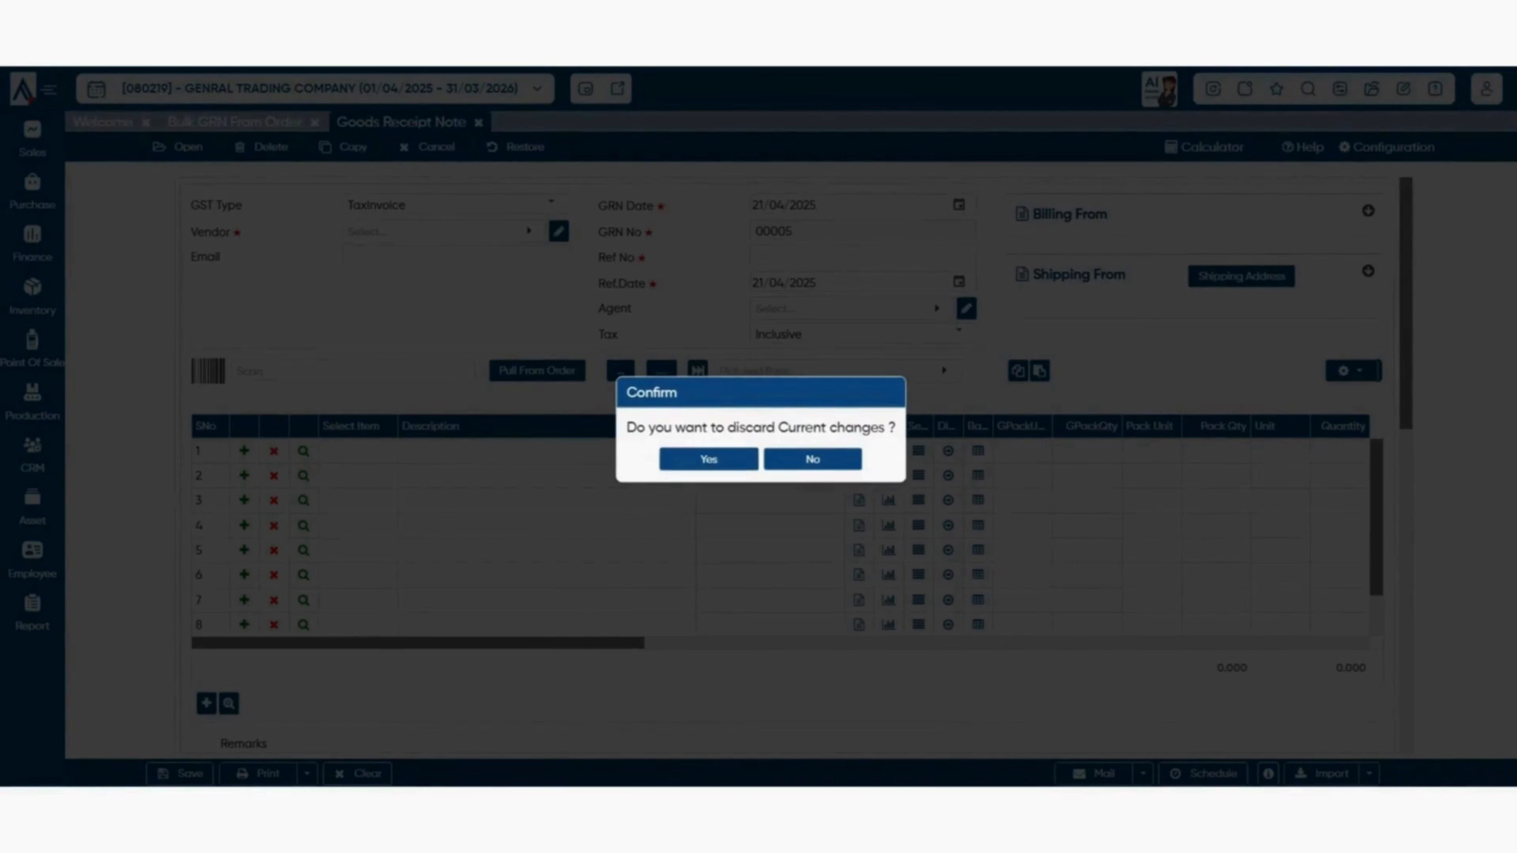
click(709, 459)
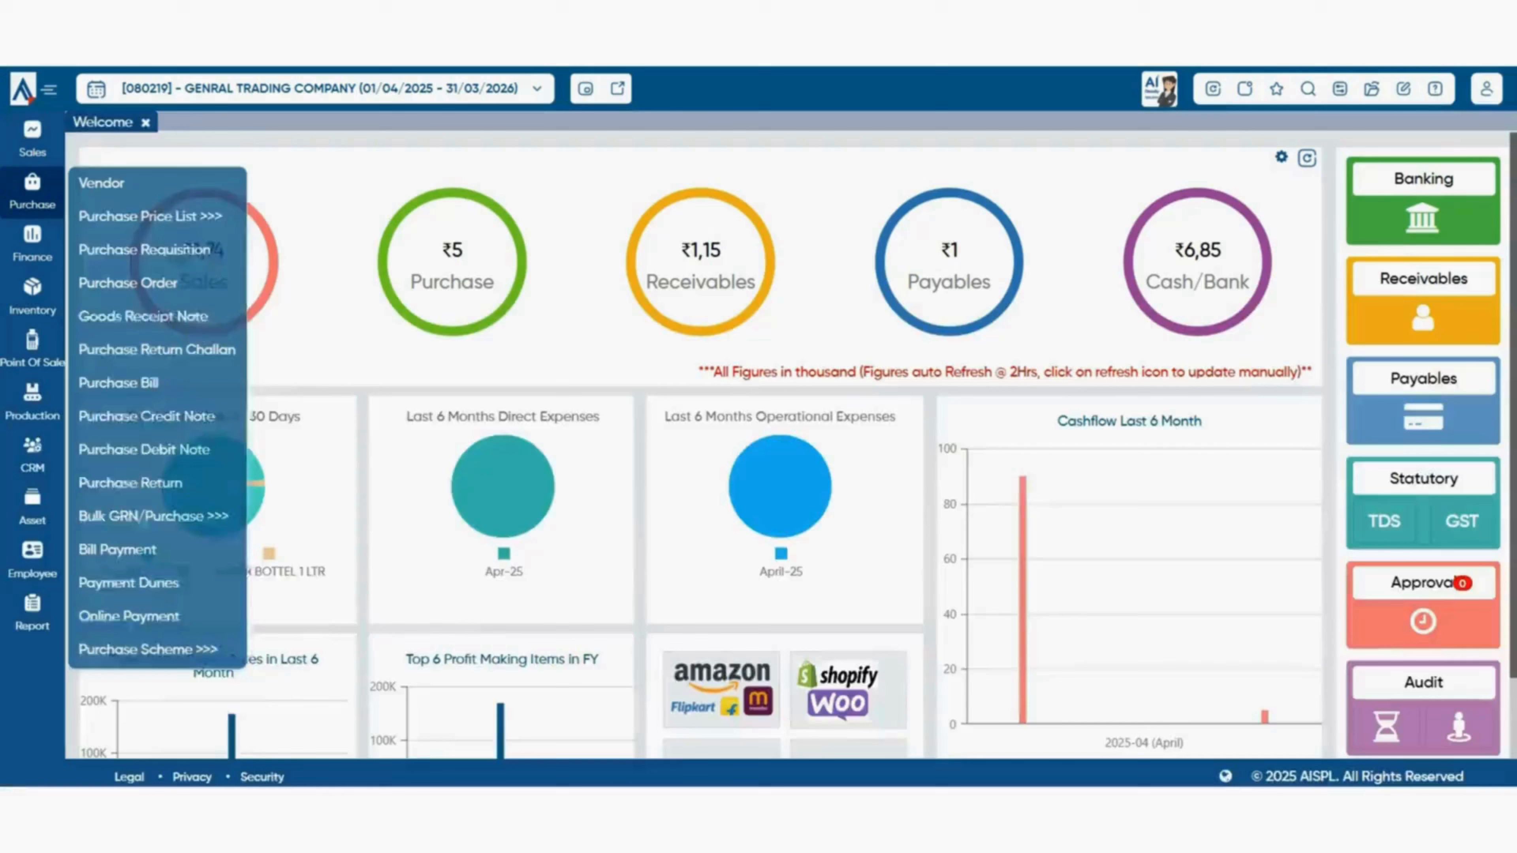
- In Bulk Purchase Invoice From GRN, load SHUBHAM ENTERPRISES' GRNs for the current month
mouse_move(154, 516)
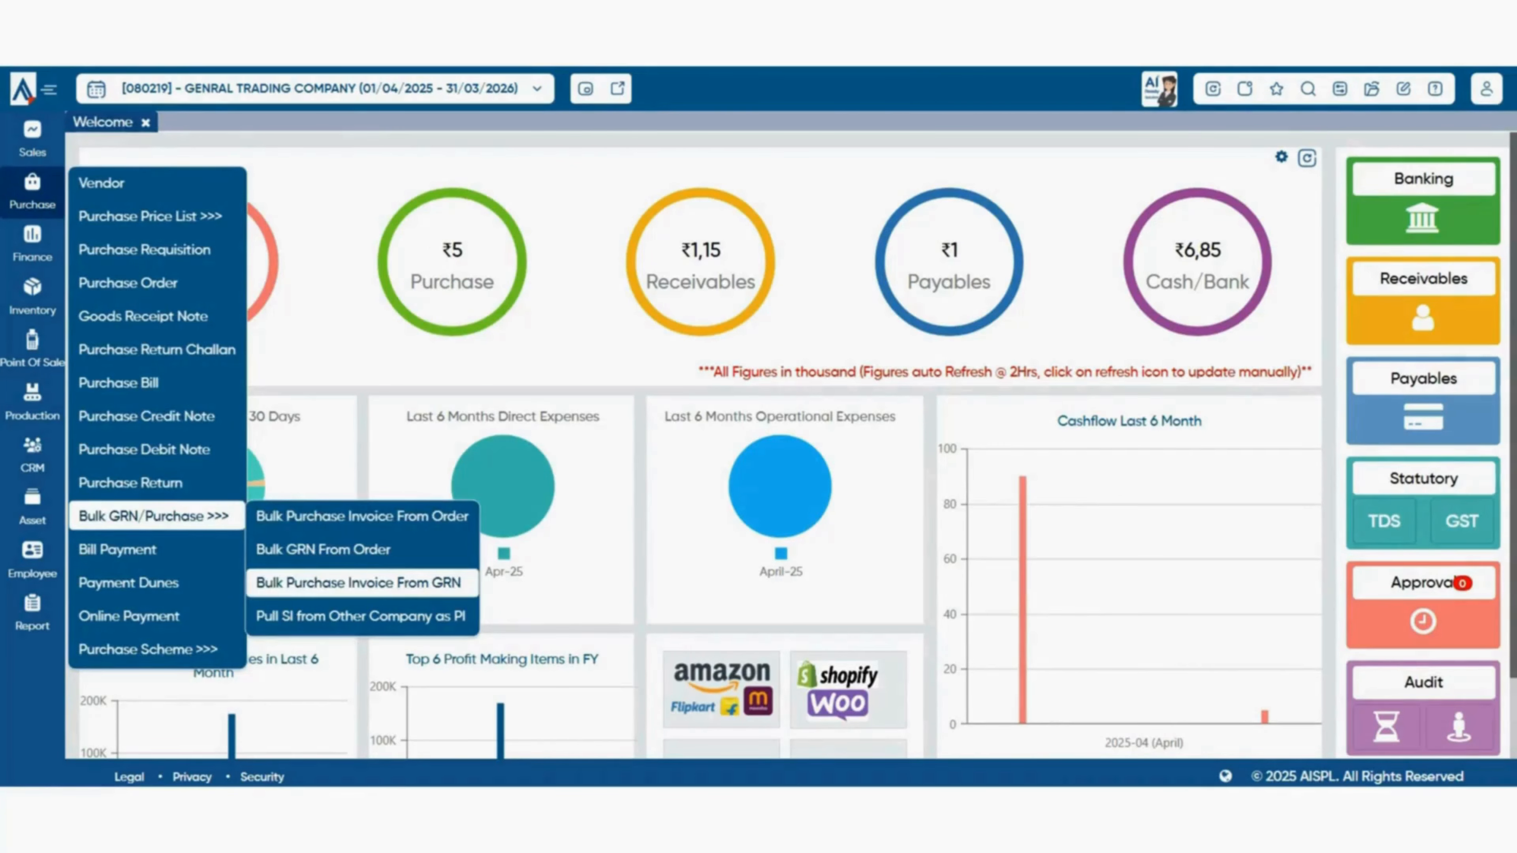
click(358, 582)
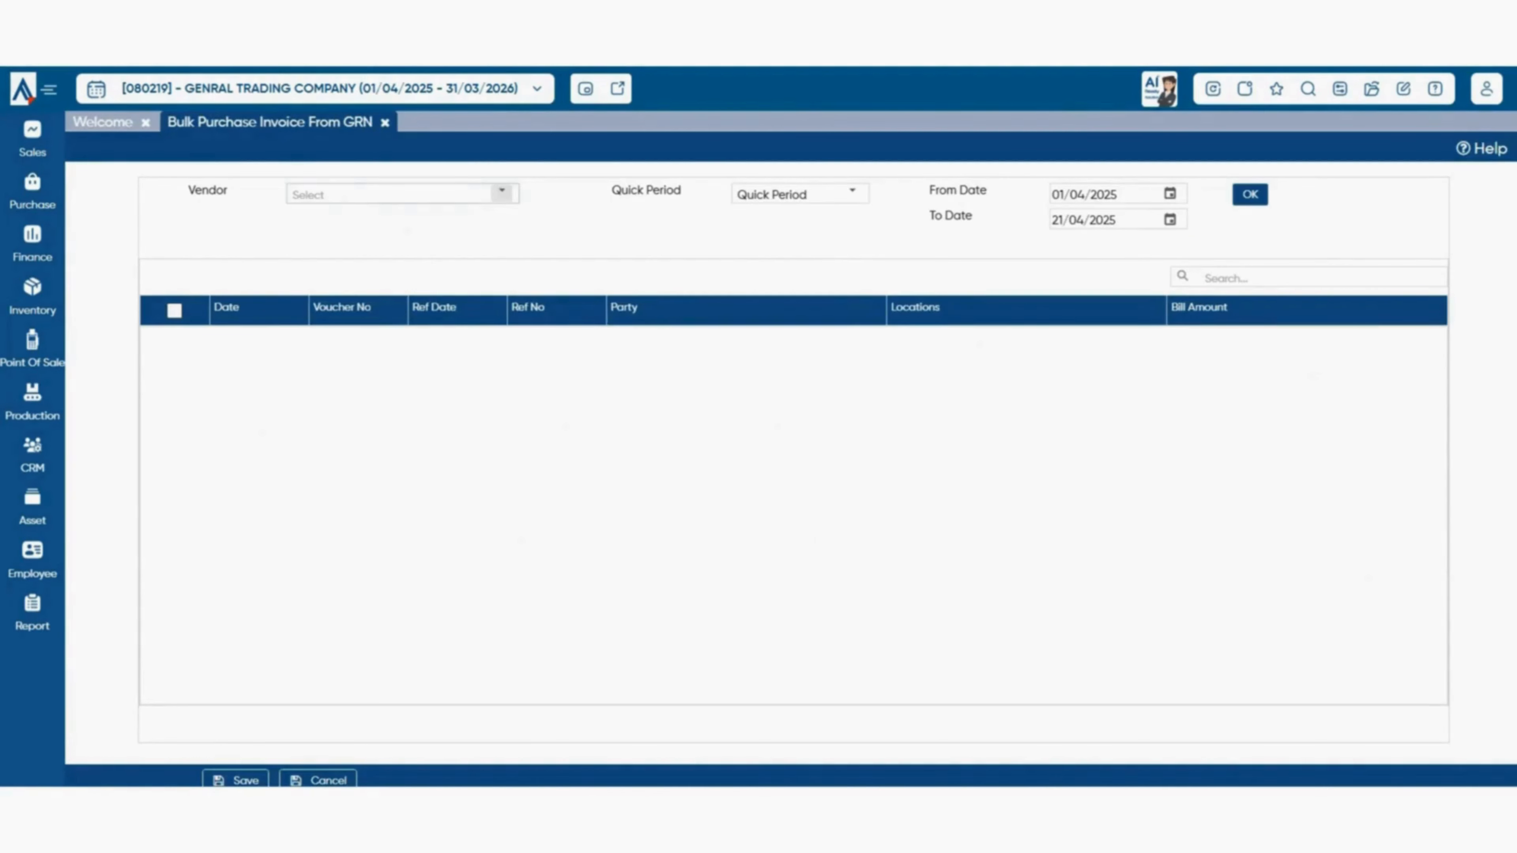
click(502, 192)
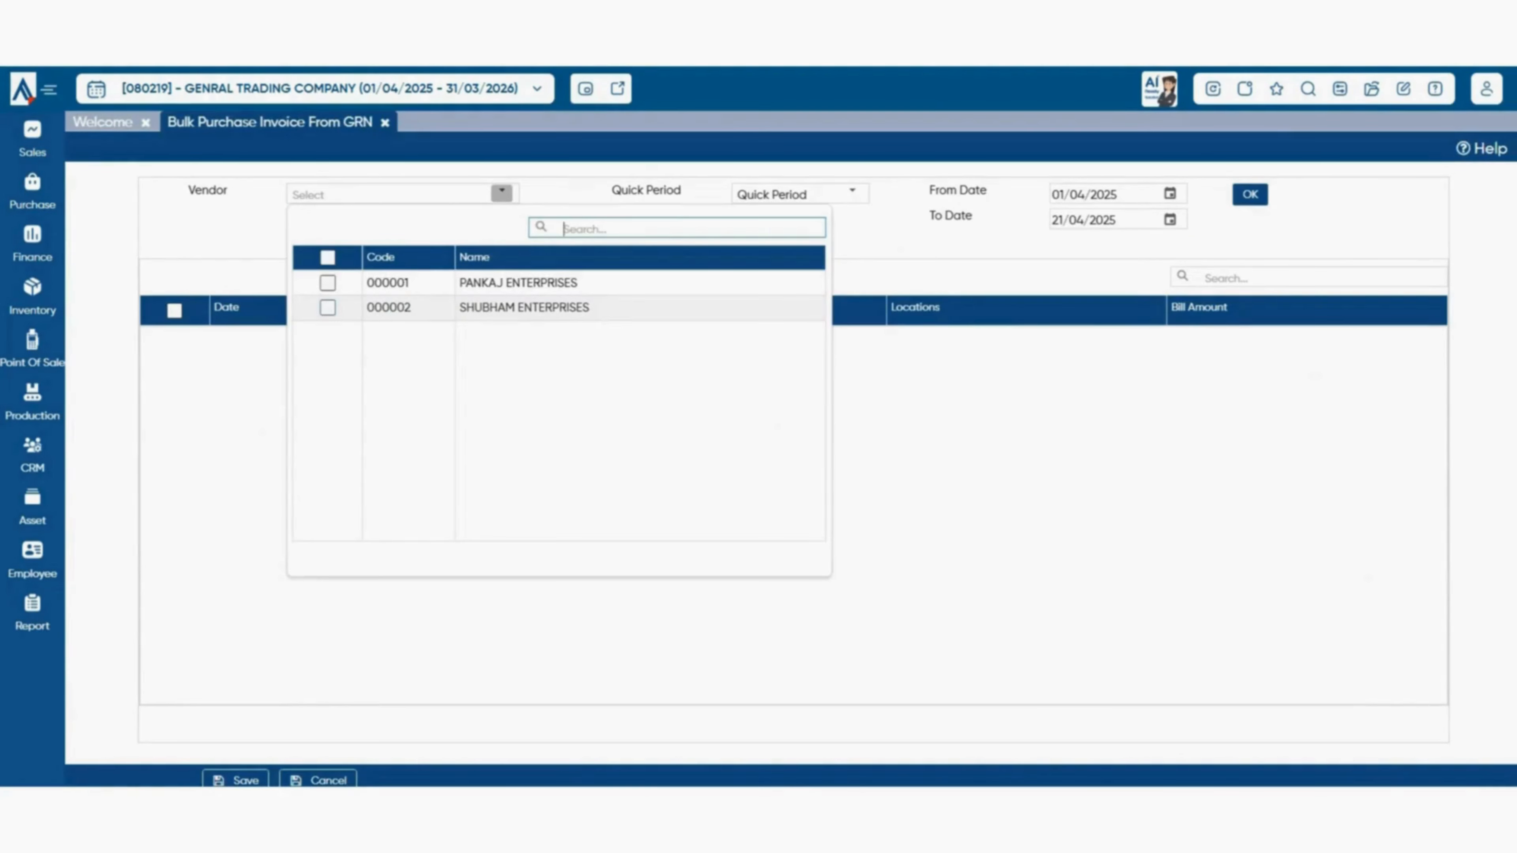
click(327, 308)
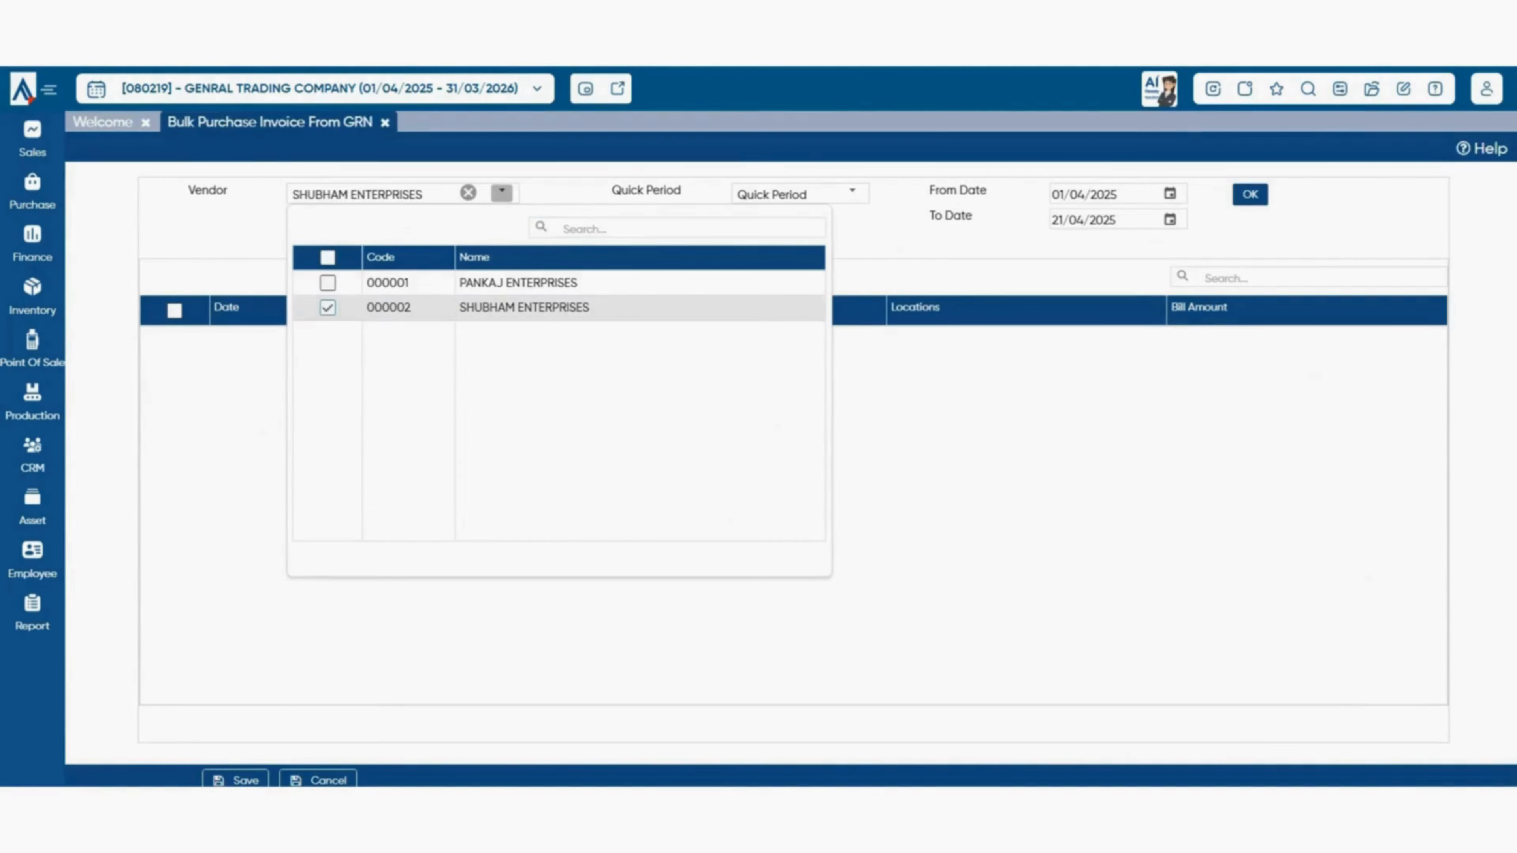
click(852, 192)
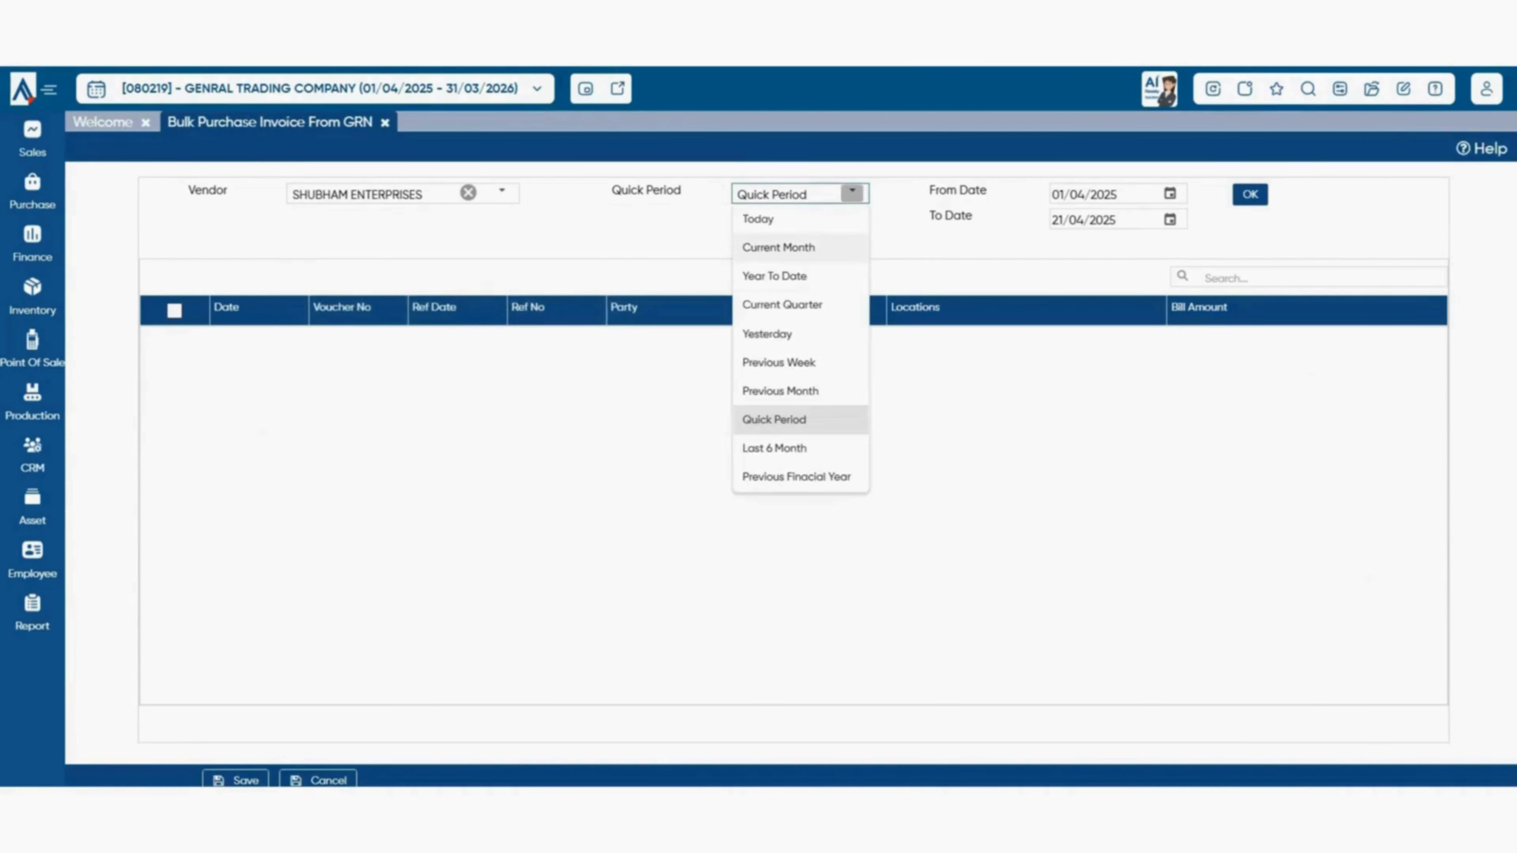
click(800, 248)
click(1250, 194)
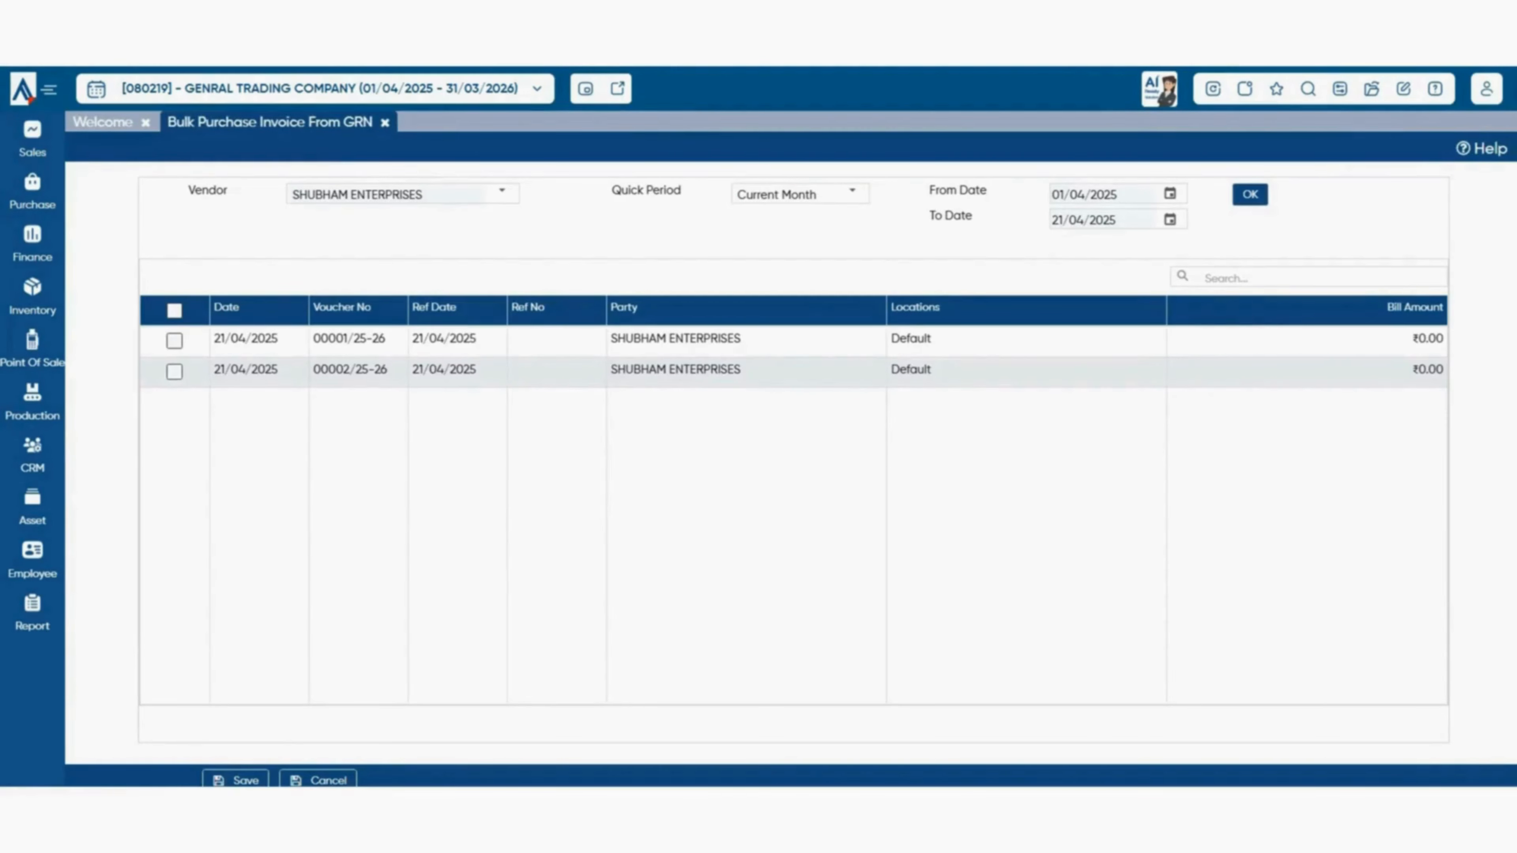
- Post GRN 00002/25-26 as a purchase invoice dated 21/04/2025
click(174, 371)
click(235, 779)
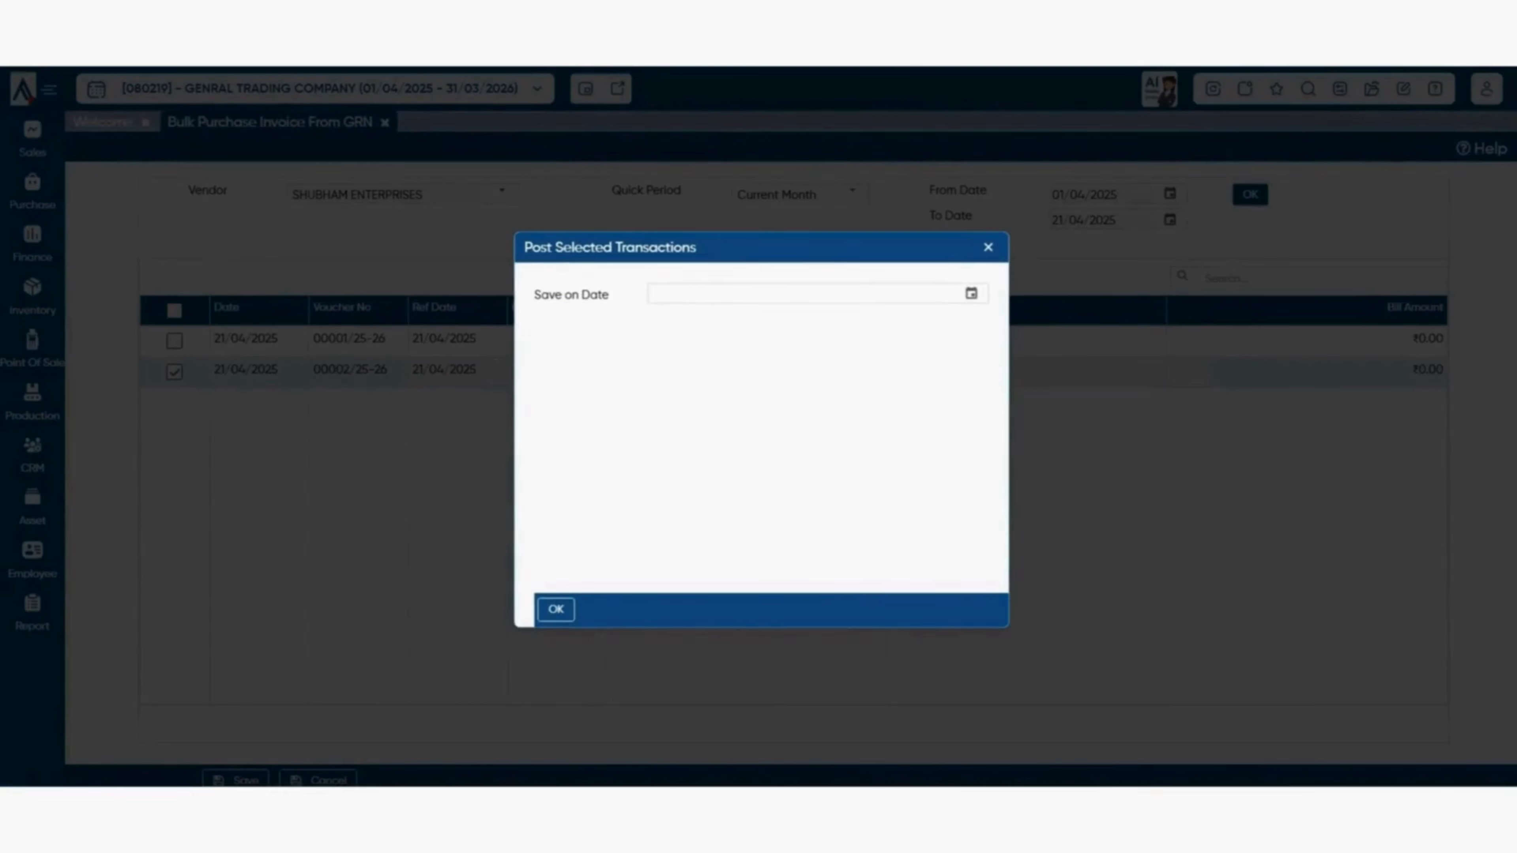
click(972, 293)
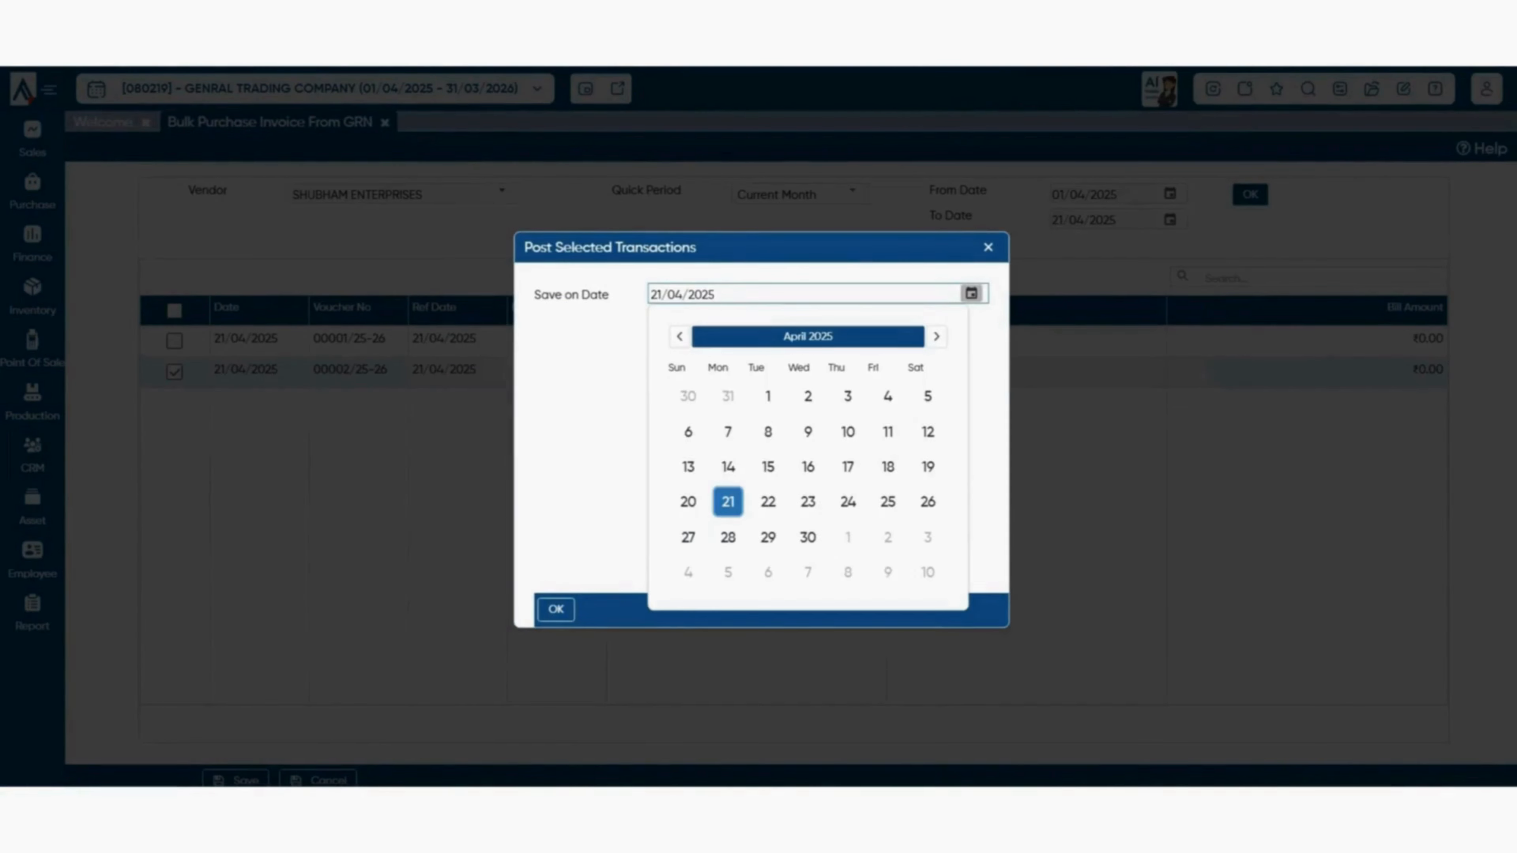
click(728, 502)
click(556, 609)
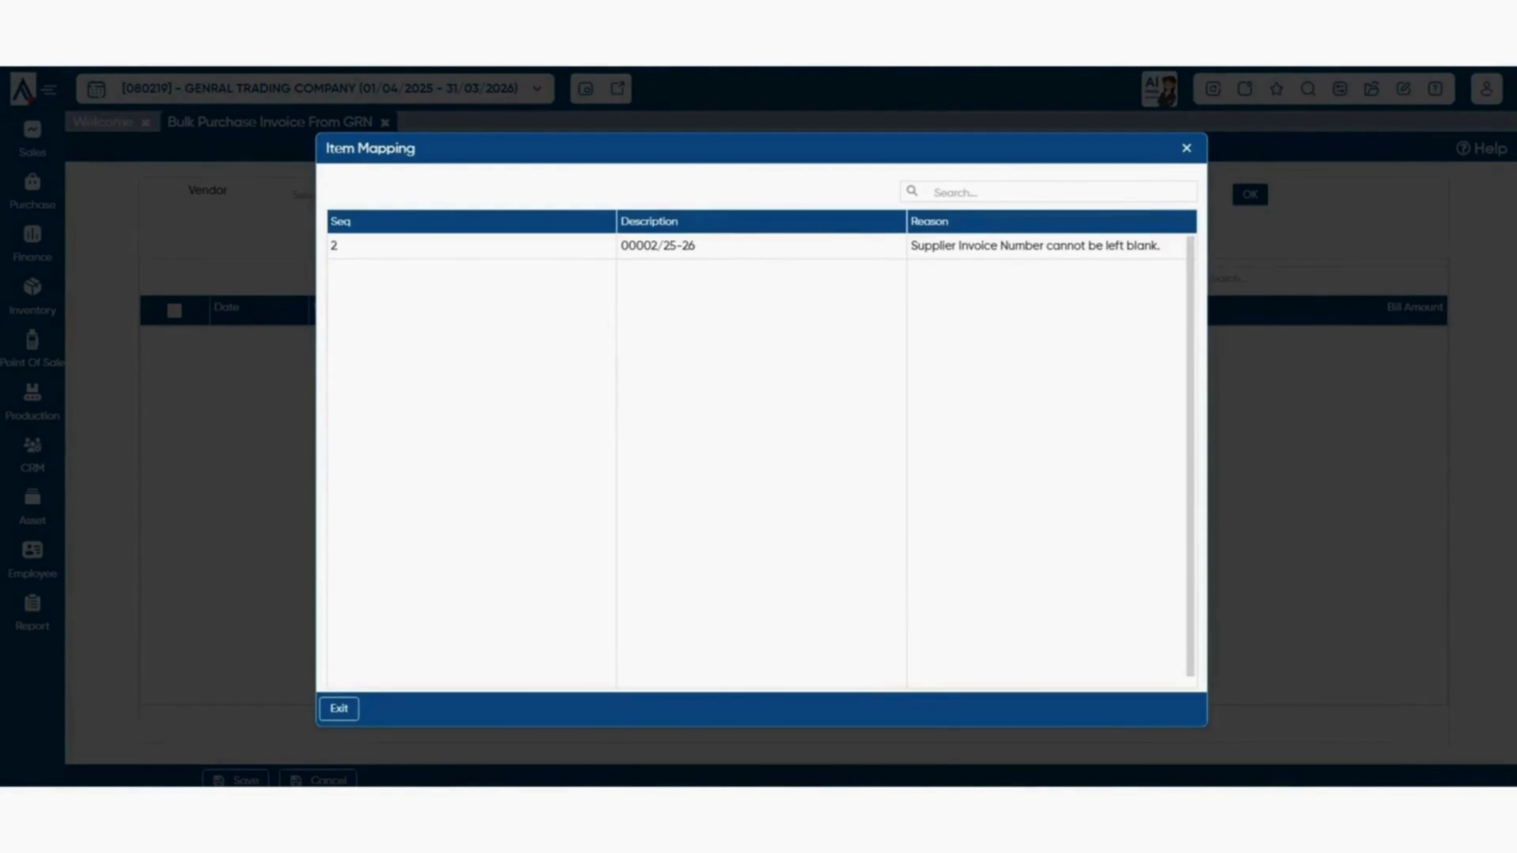
- Dismiss the item mapping errors and close the Pull SI and Bulk Purchase Invoice From GRN pages
key(Escape)
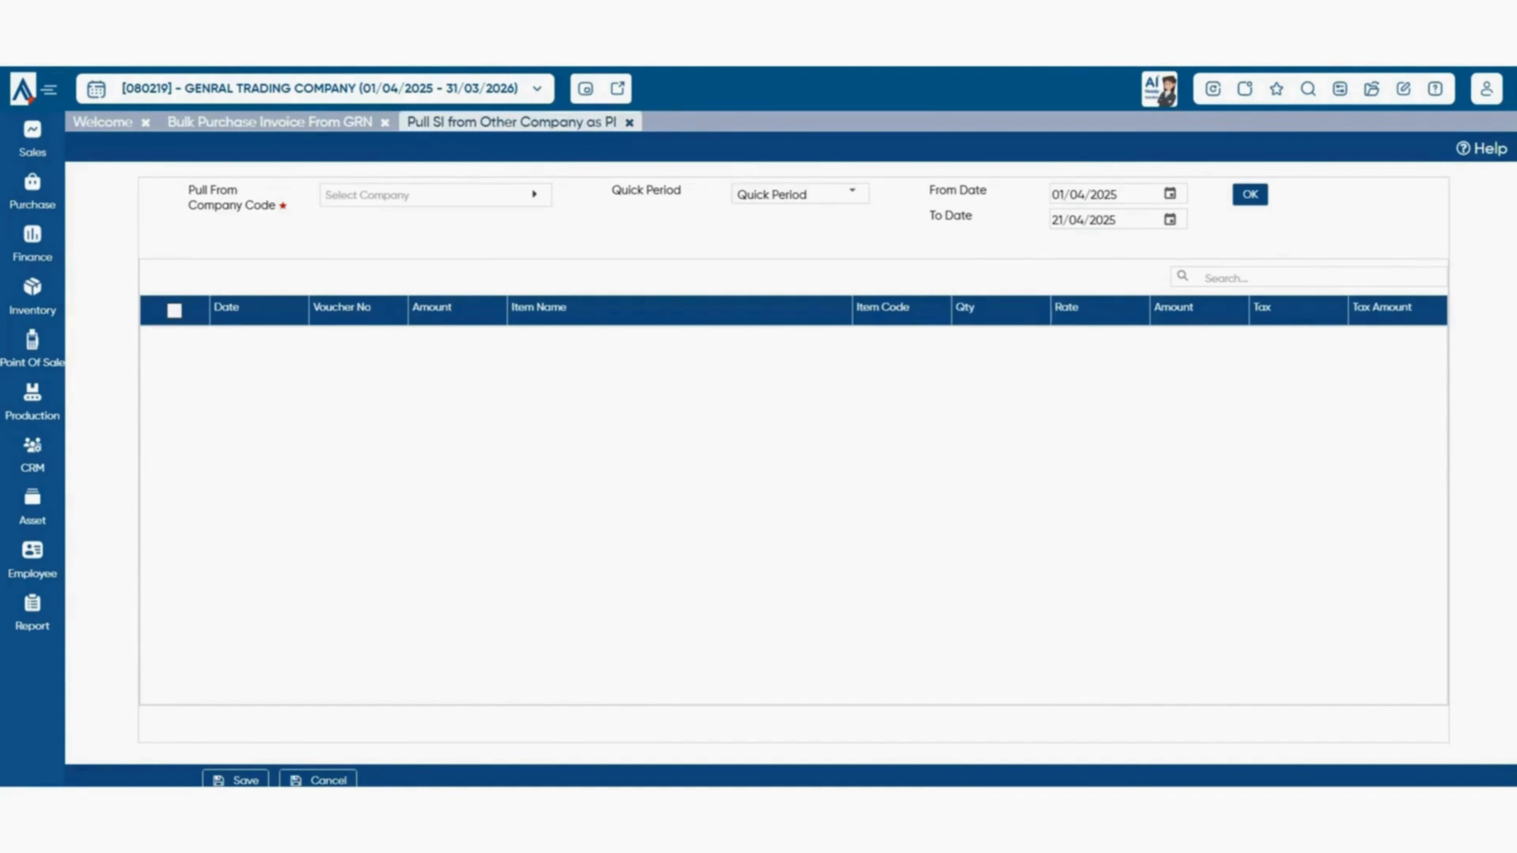
click(629, 122)
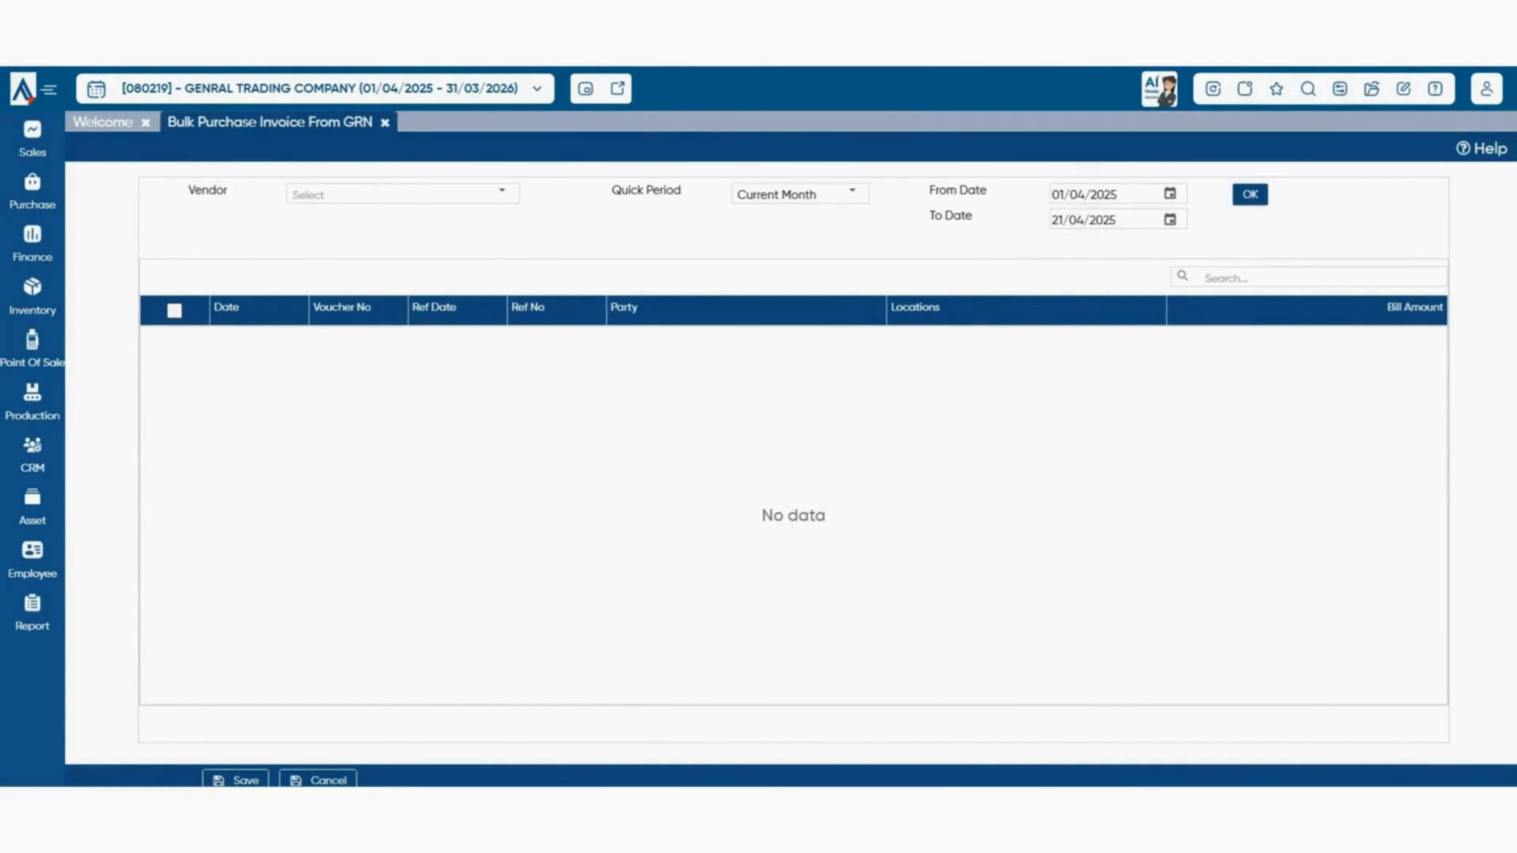
click(385, 123)
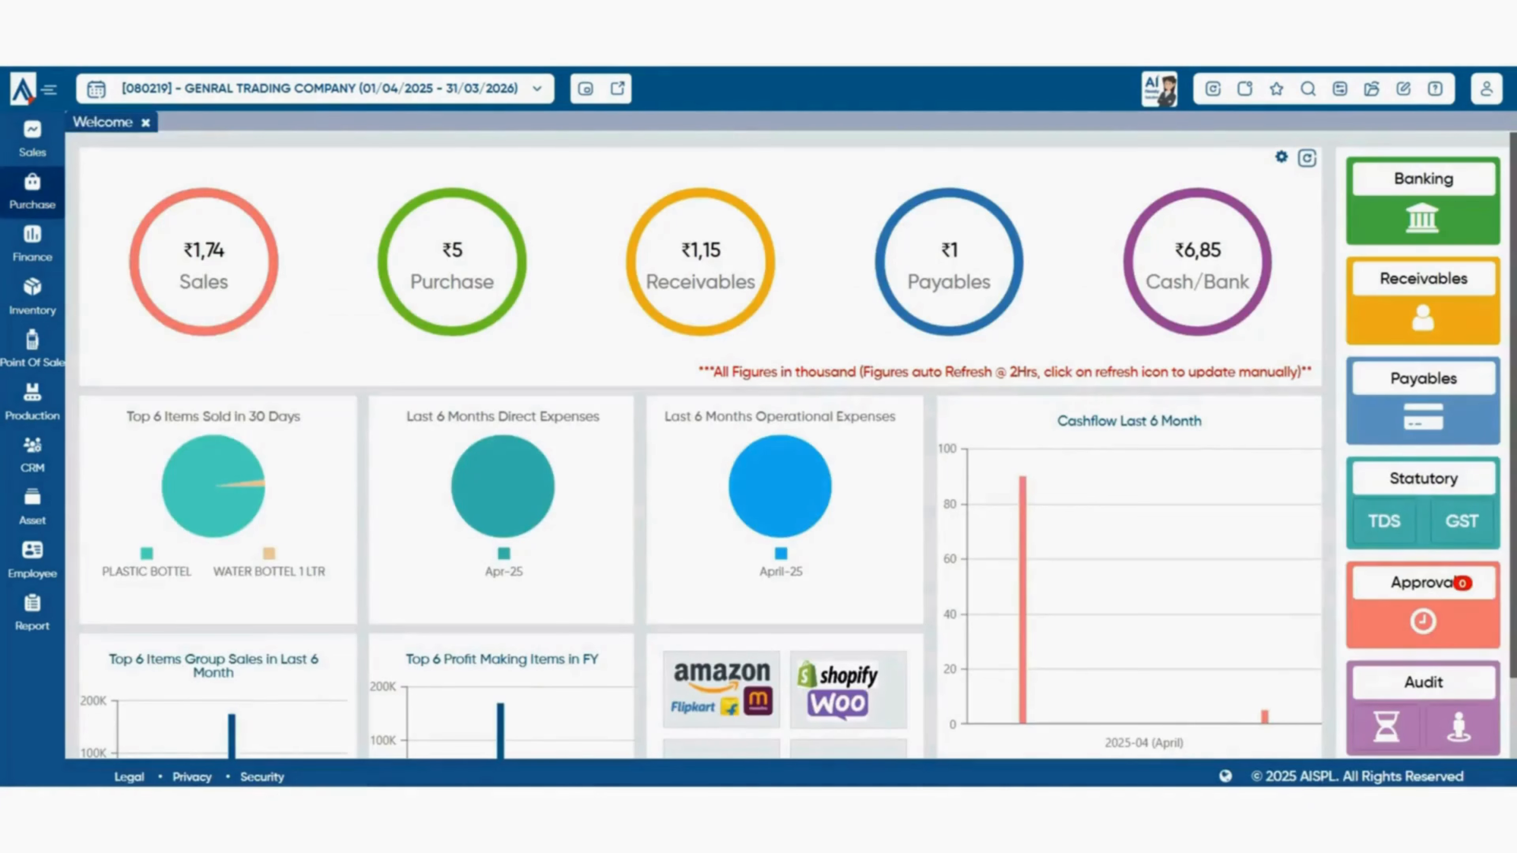
mouse_move(33, 192)
mouse_move(153, 516)
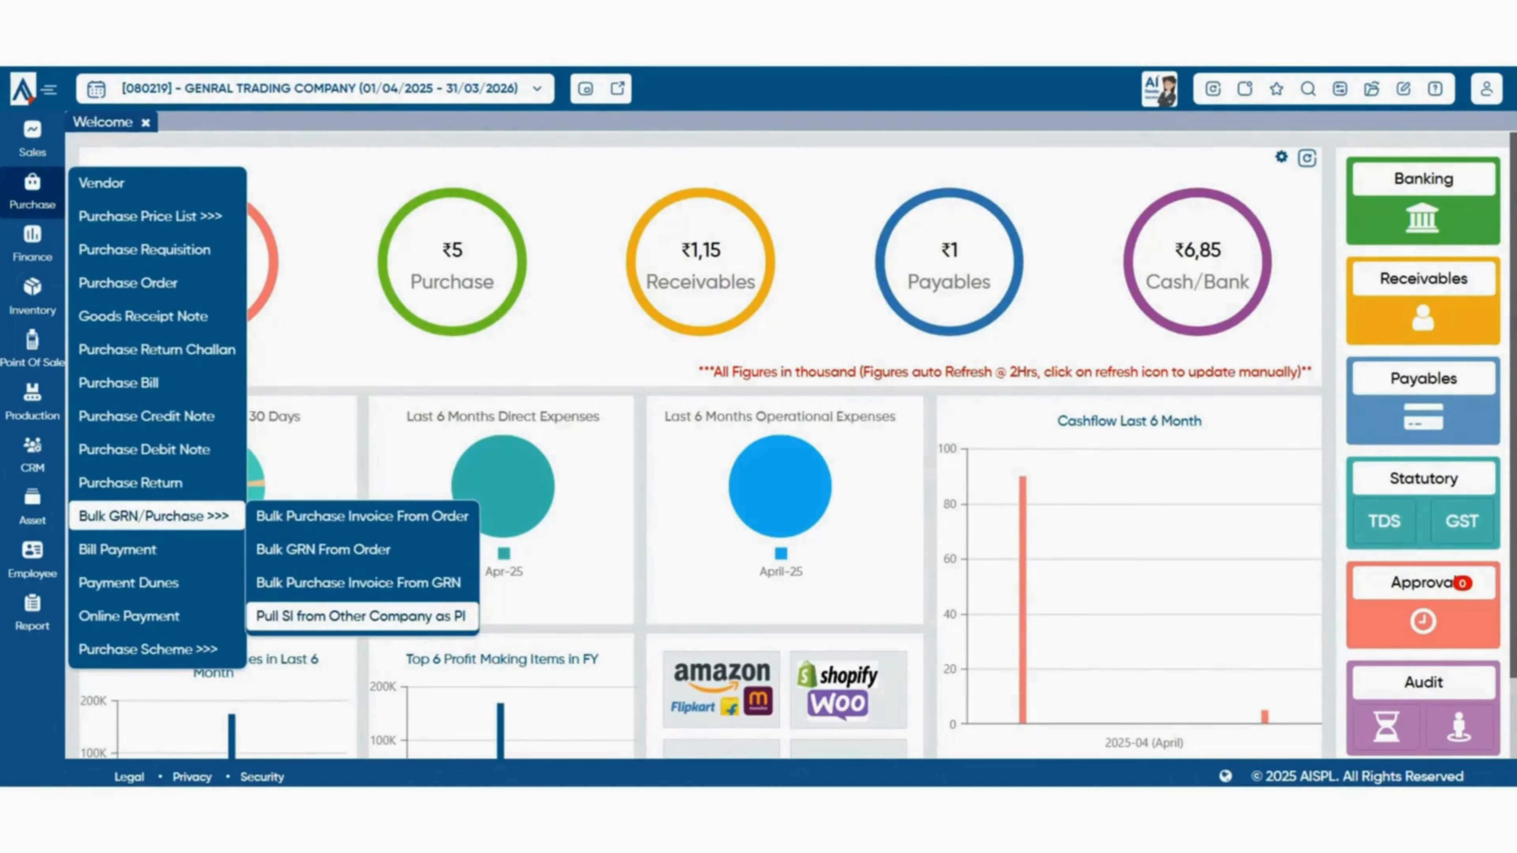
click(360, 616)
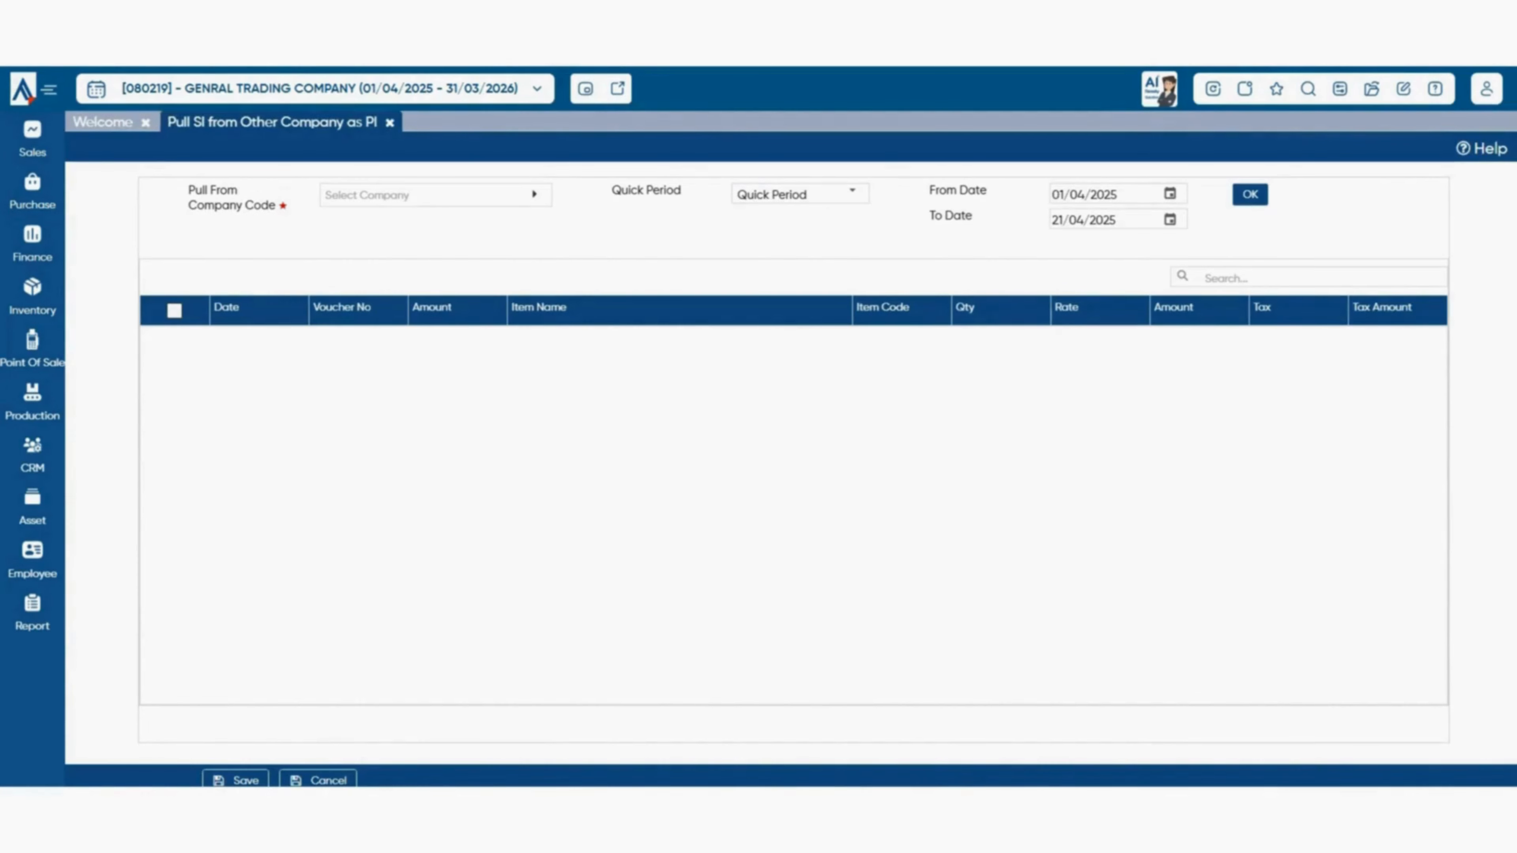
click(389, 122)
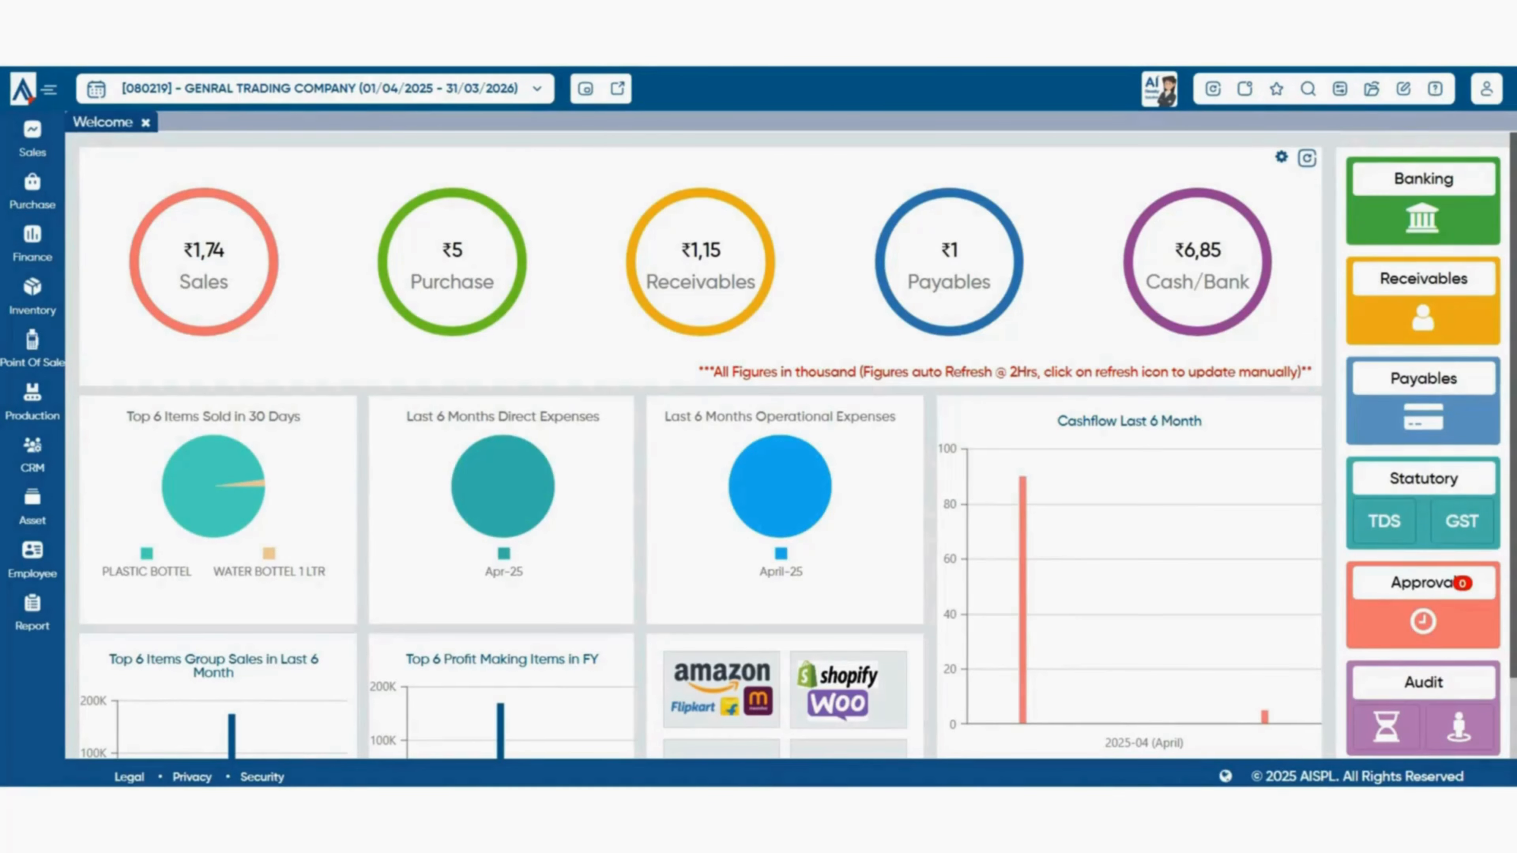
- Open the AlignBooks Register Now authorisation dialog under Company Setup's Integration settings
click(1339, 88)
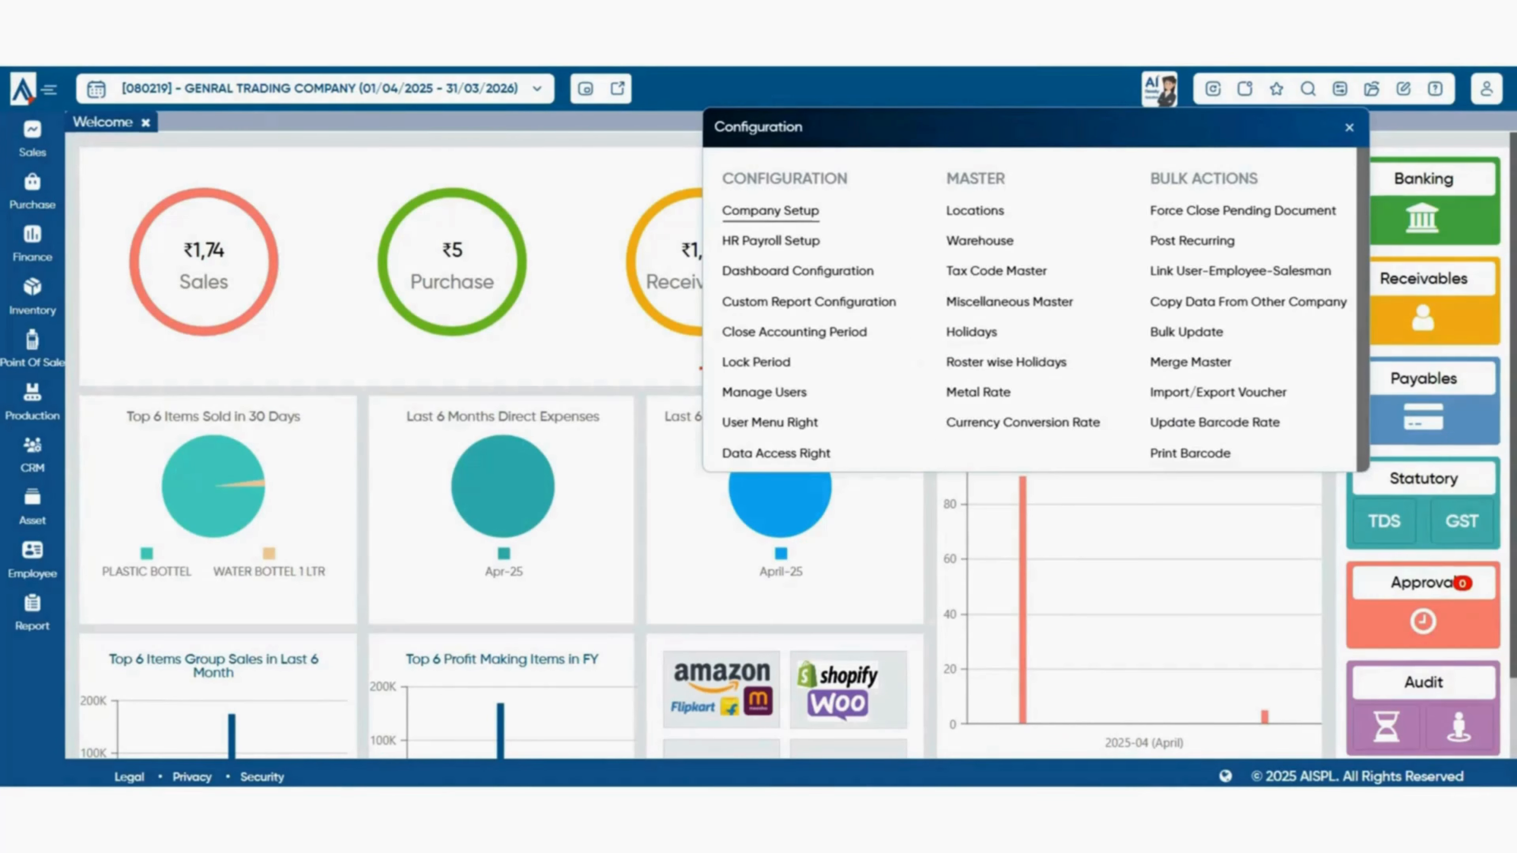
click(769, 210)
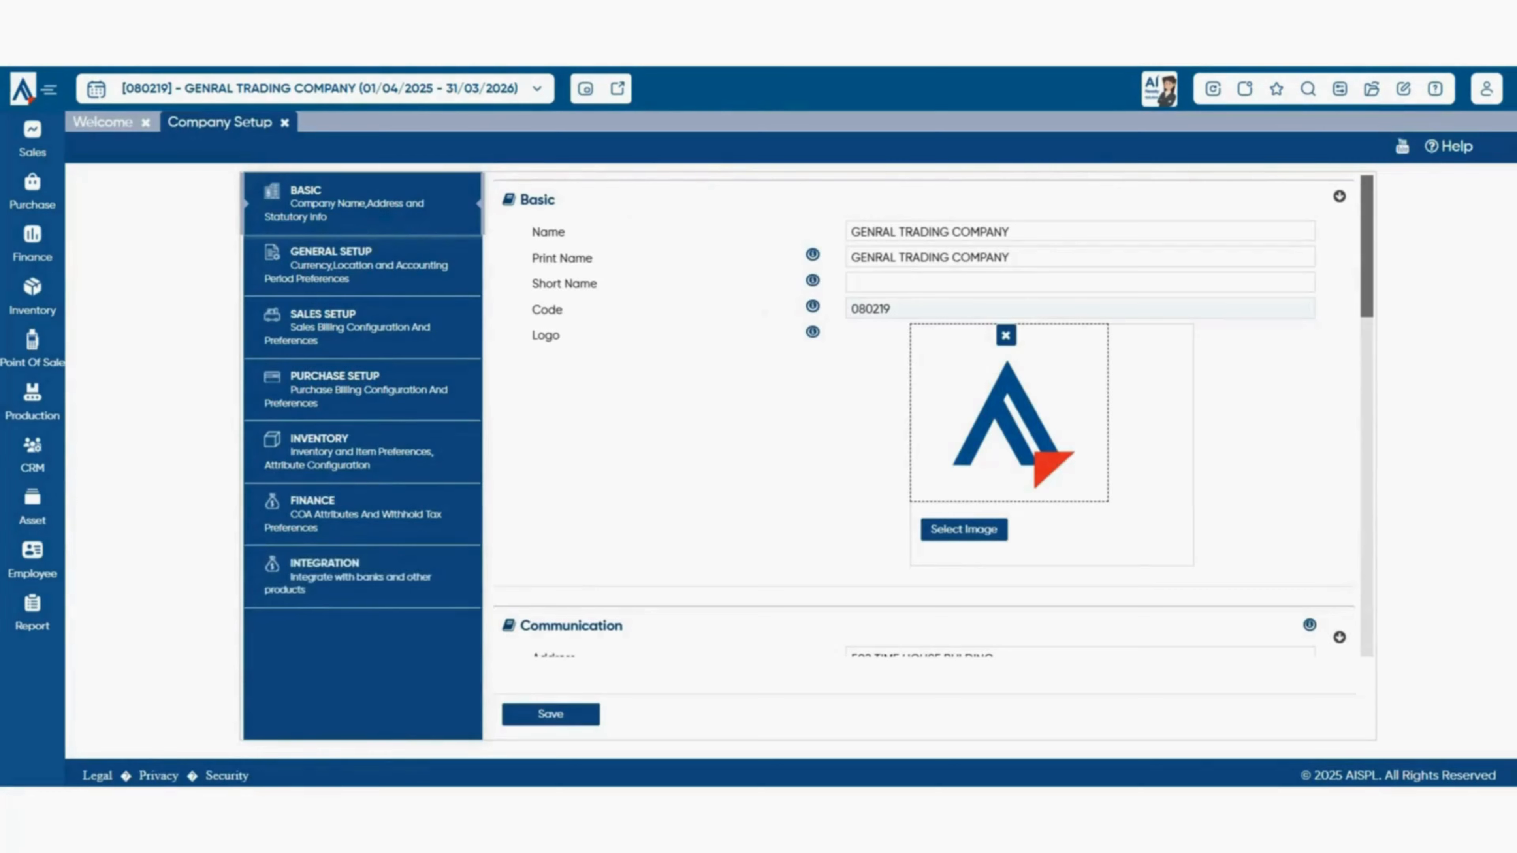
click(360, 576)
scroll(952, 417, down, 15)
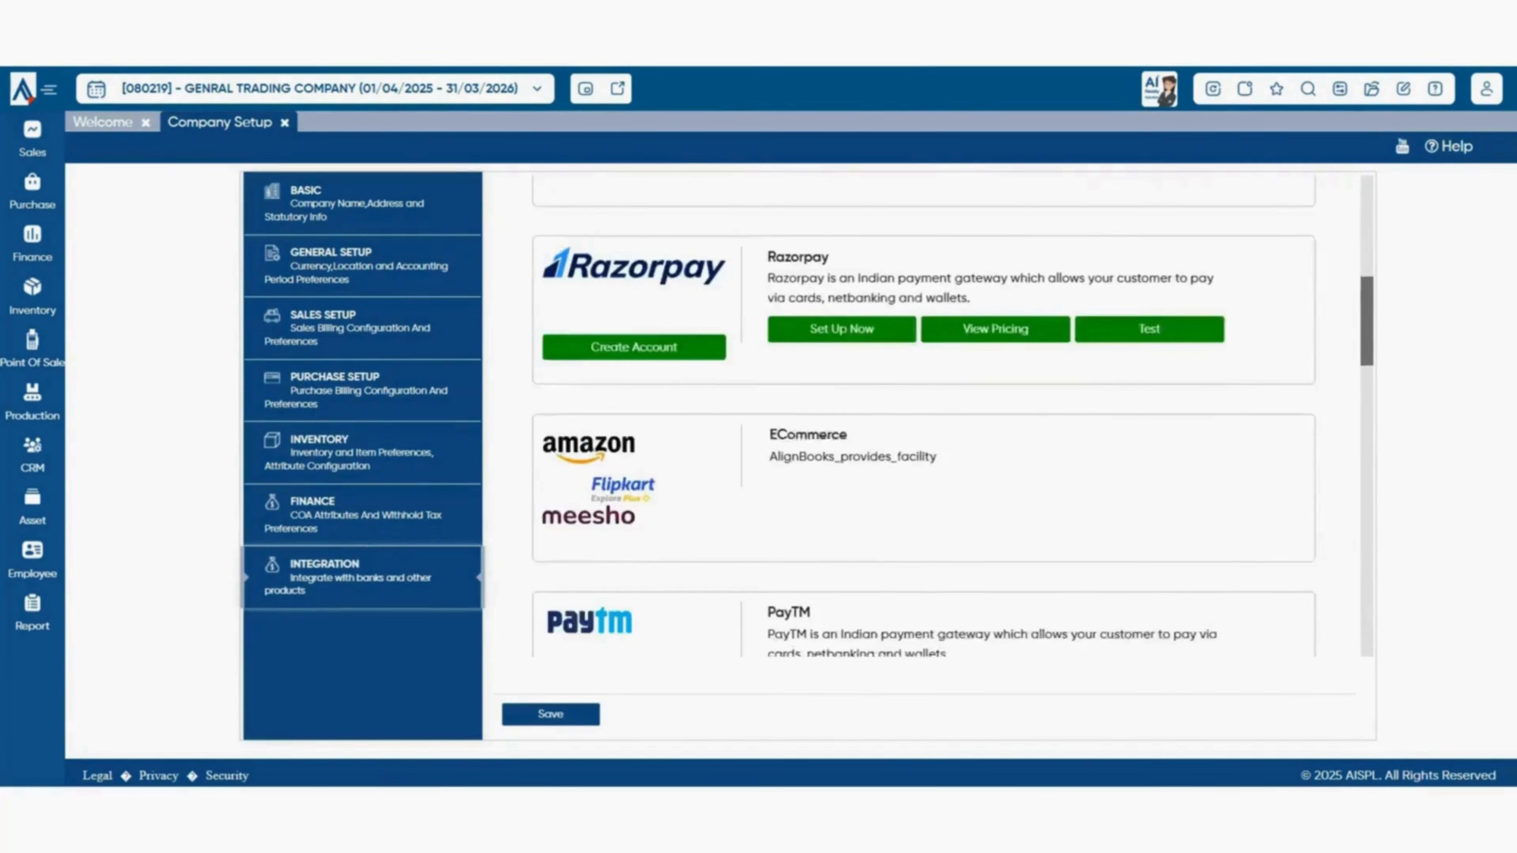
scroll(923, 417, down, 6)
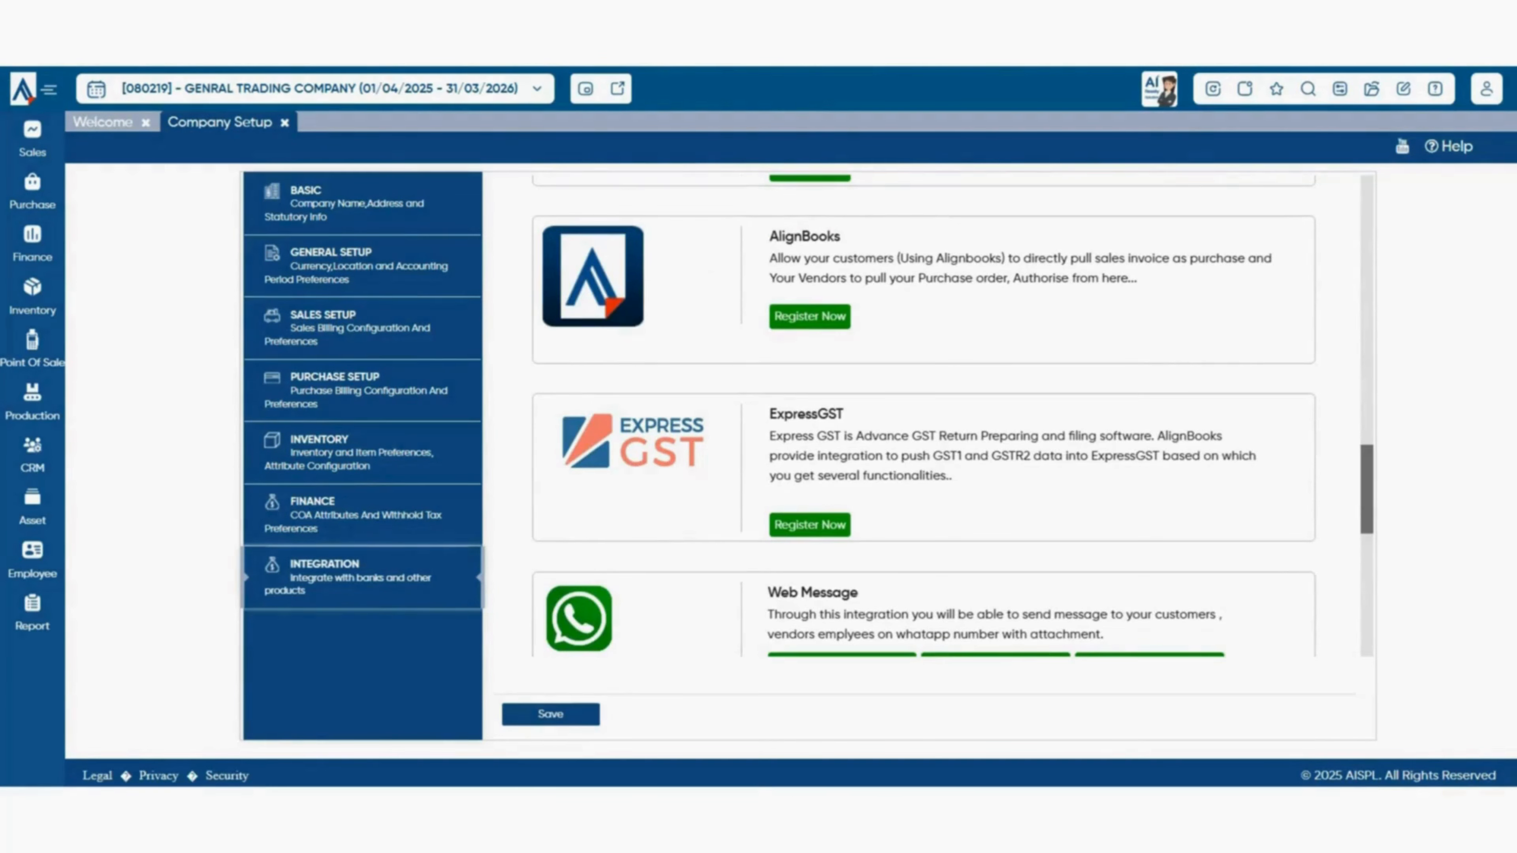
click(809, 317)
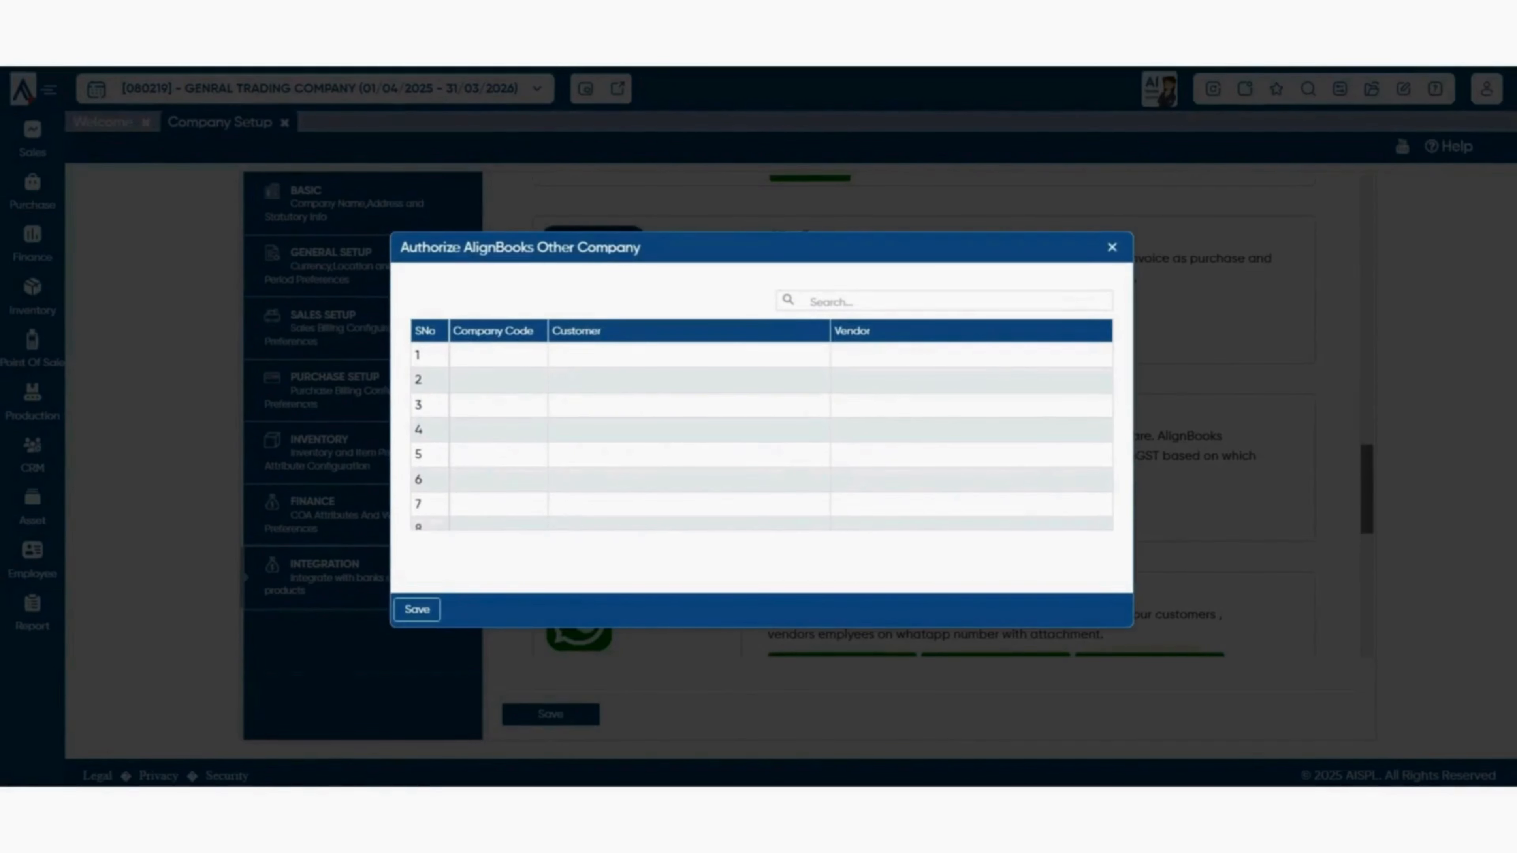
- Inspect row 1's Company Code and Customer cells, then close the Authorize dialog unsaved
click(498, 355)
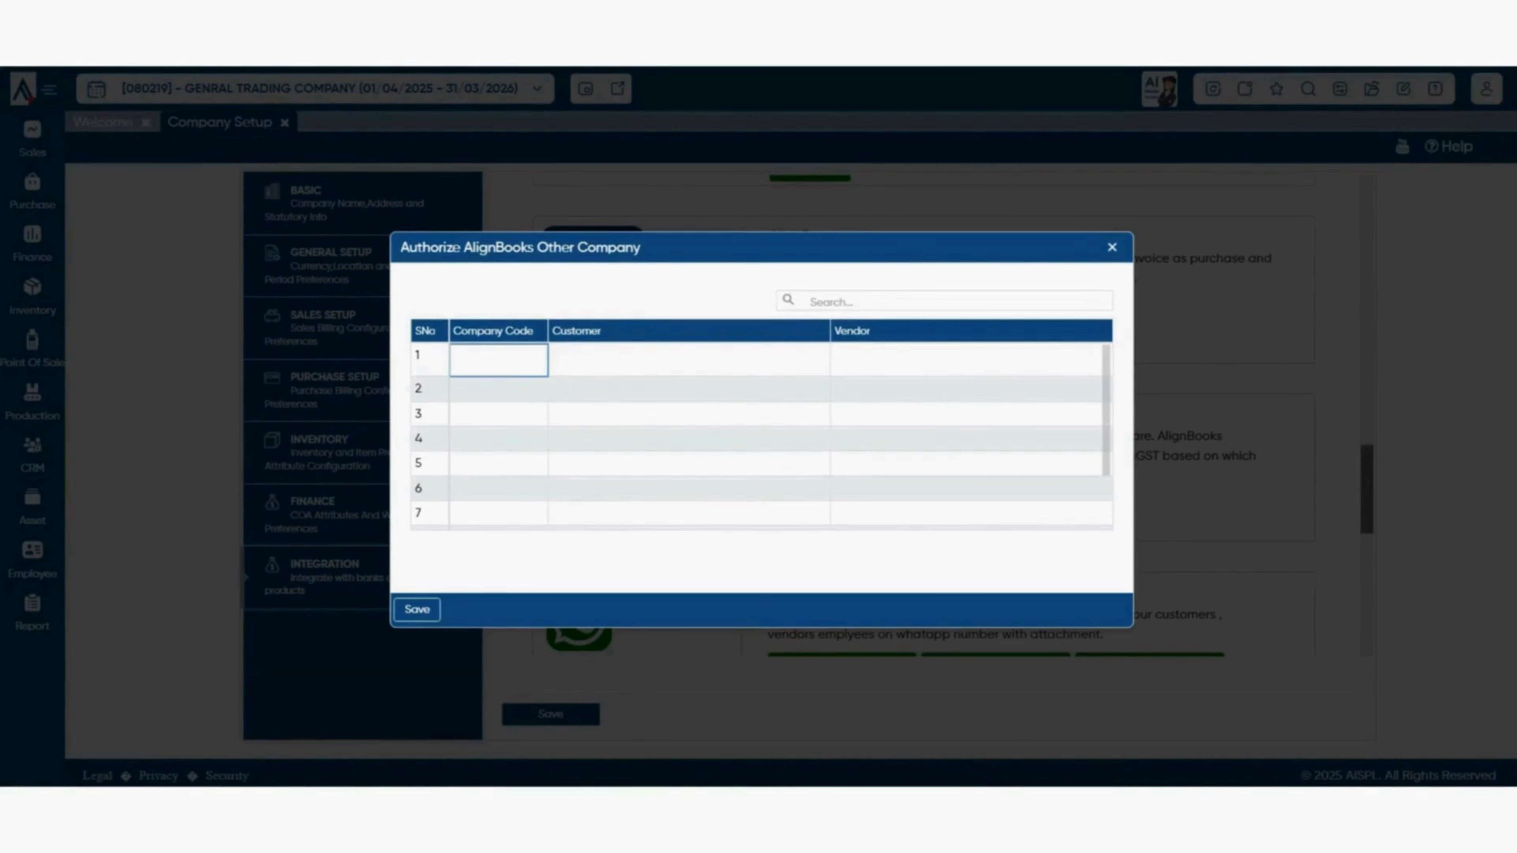
click(689, 358)
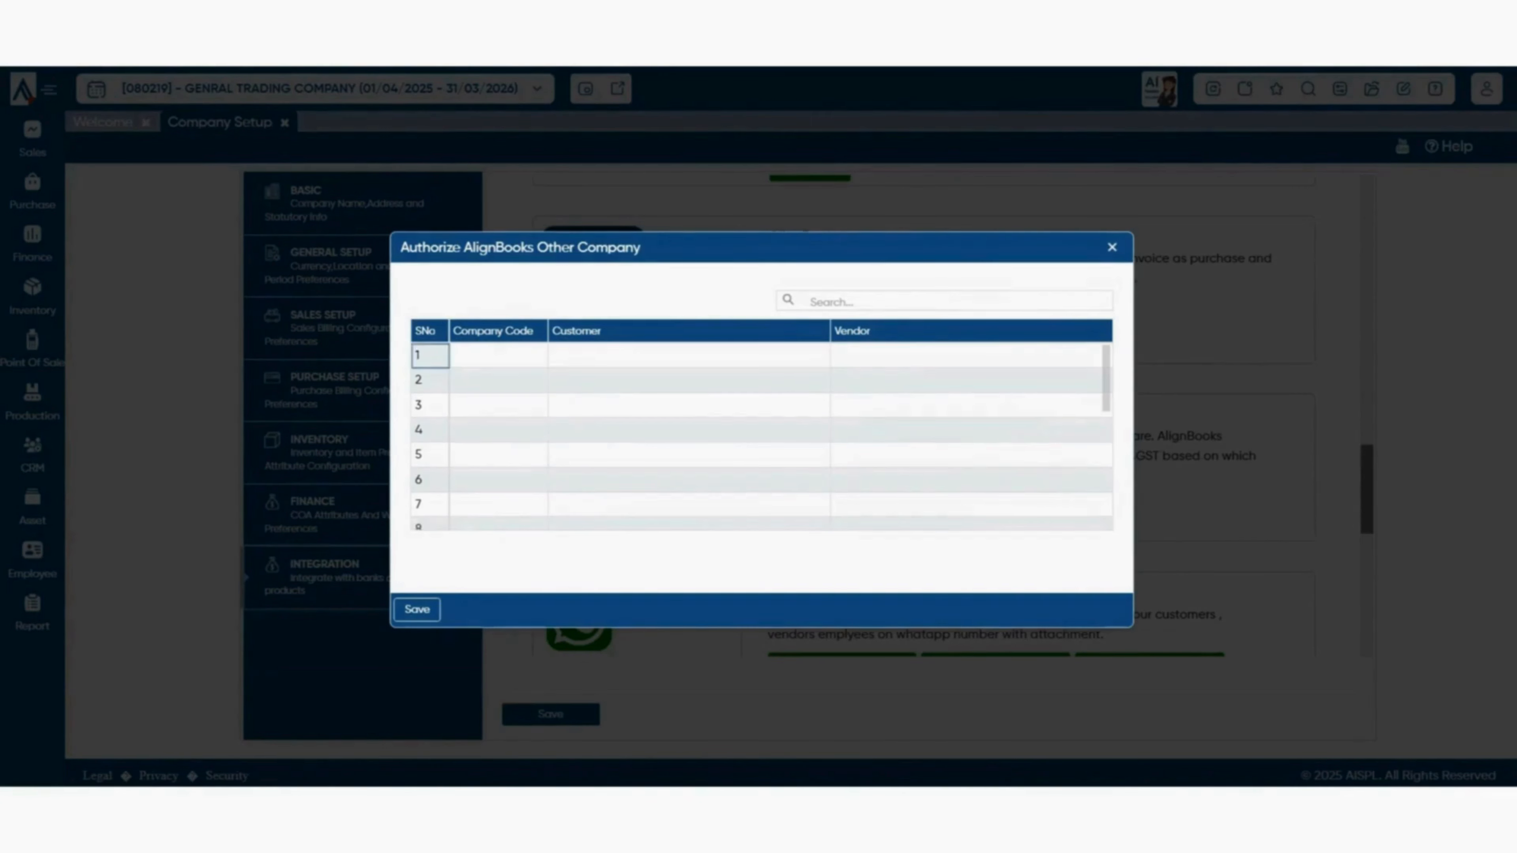
click(498, 359)
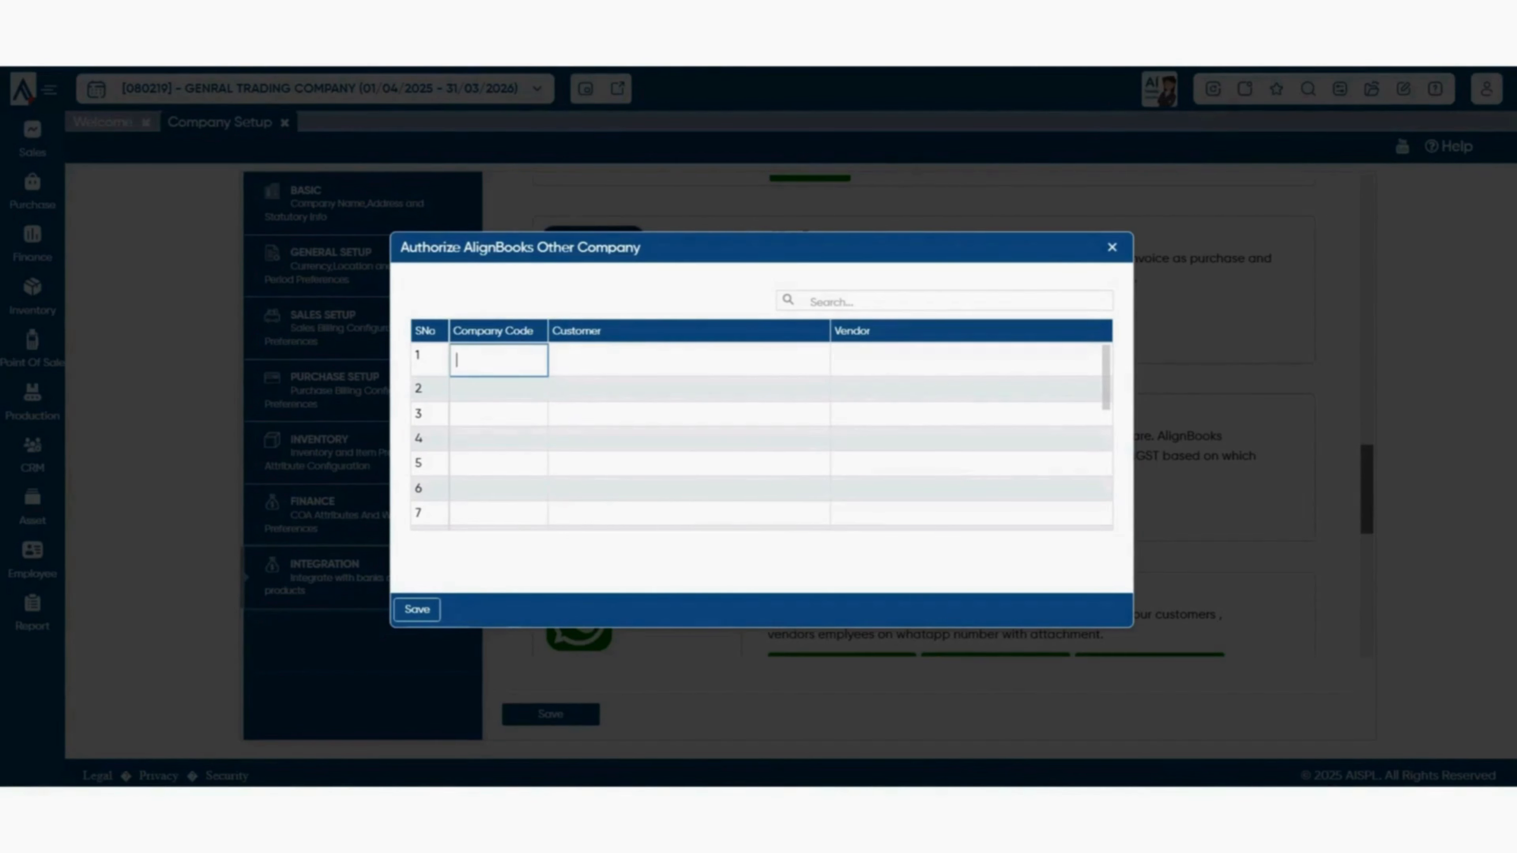
click(690, 358)
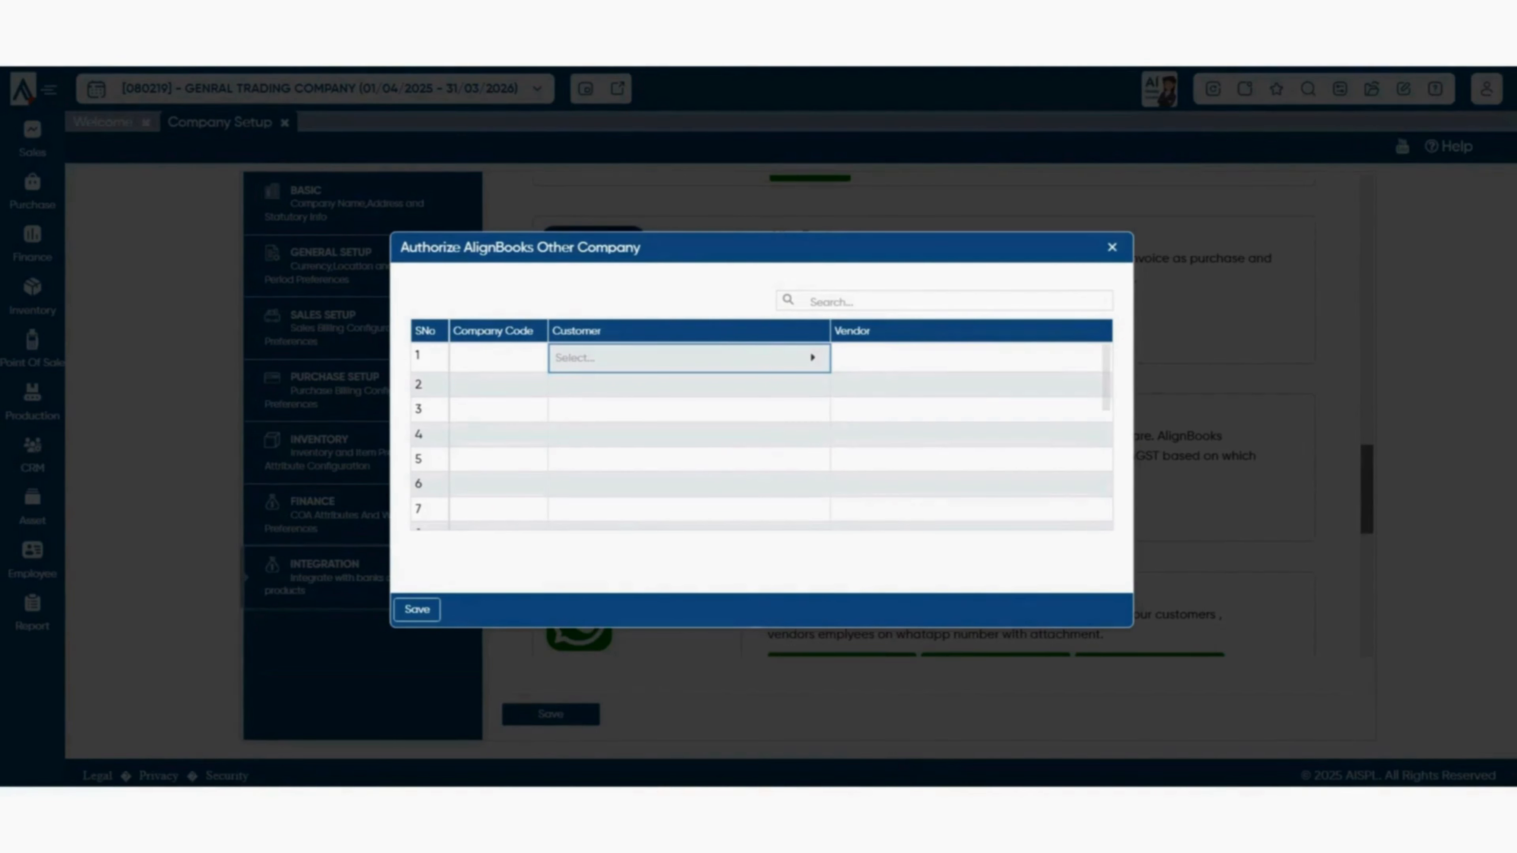
key(Escape)
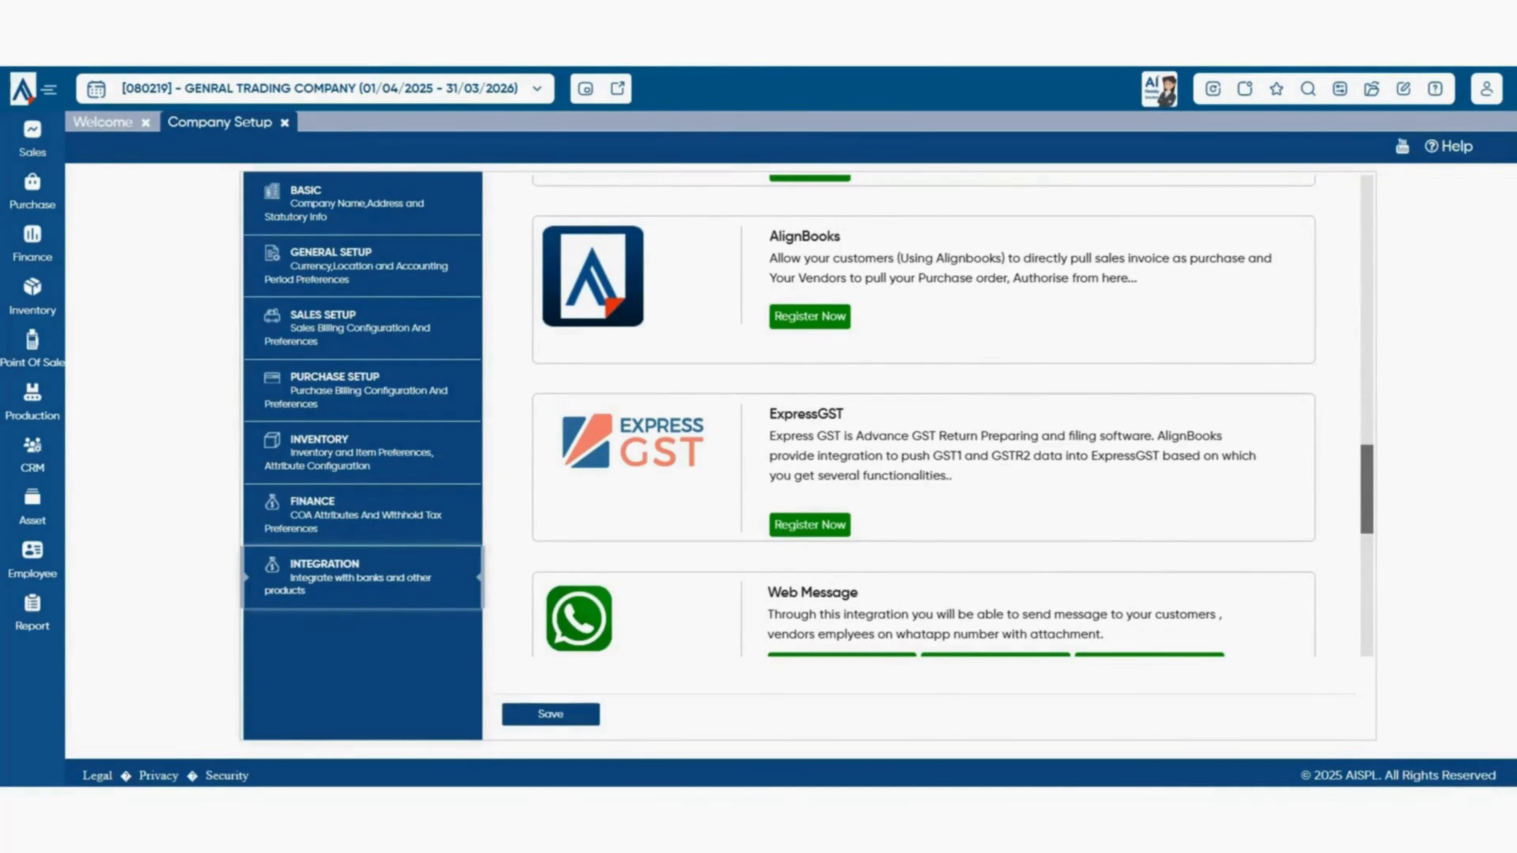
- Open Pull SI from Other Company as PI and check the empty Select Company list
click(33, 192)
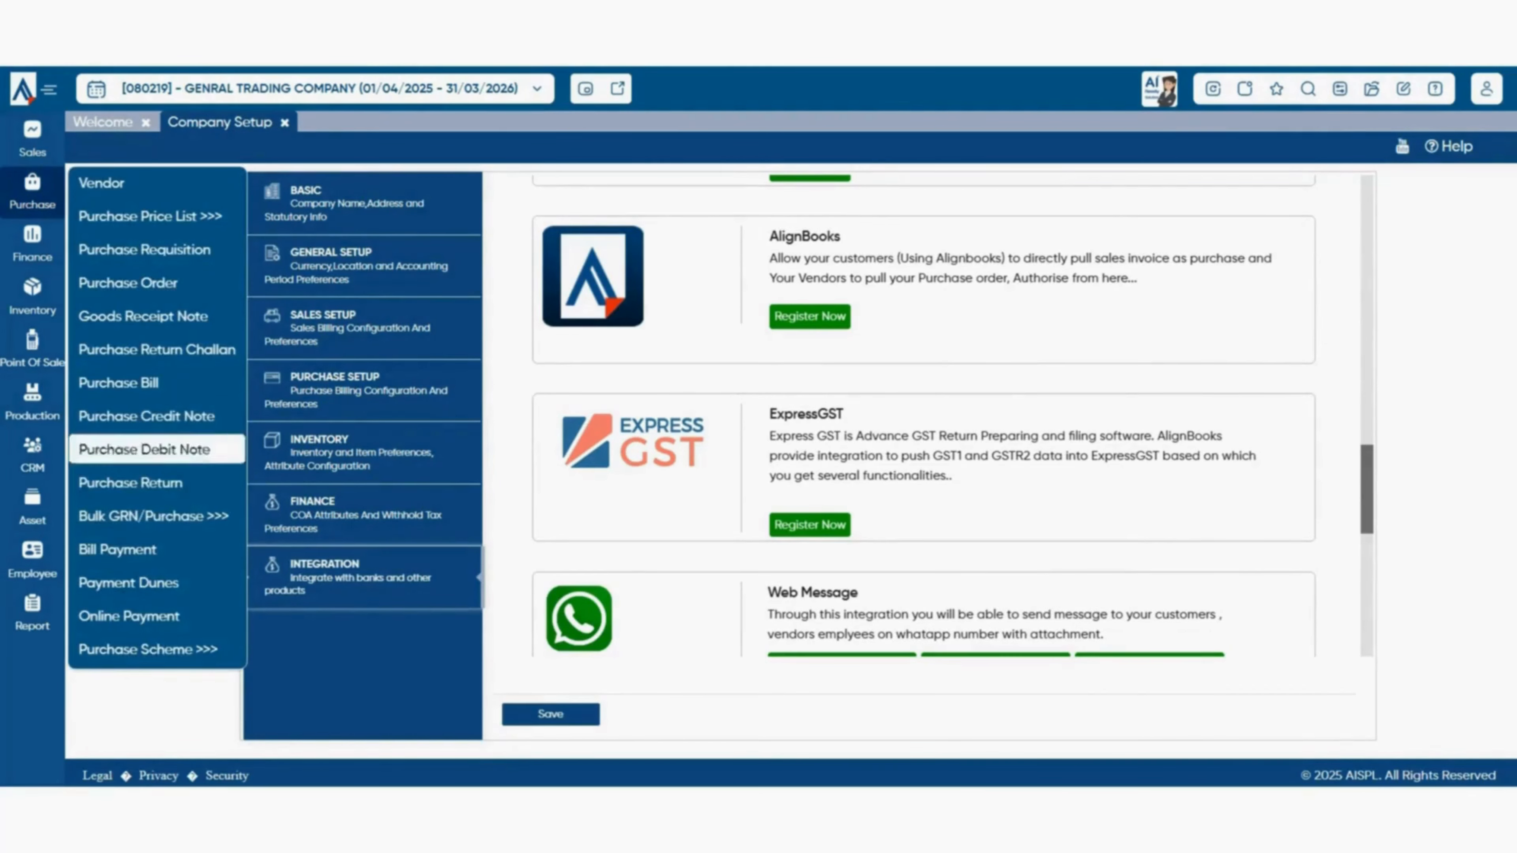
mouse_move(153, 515)
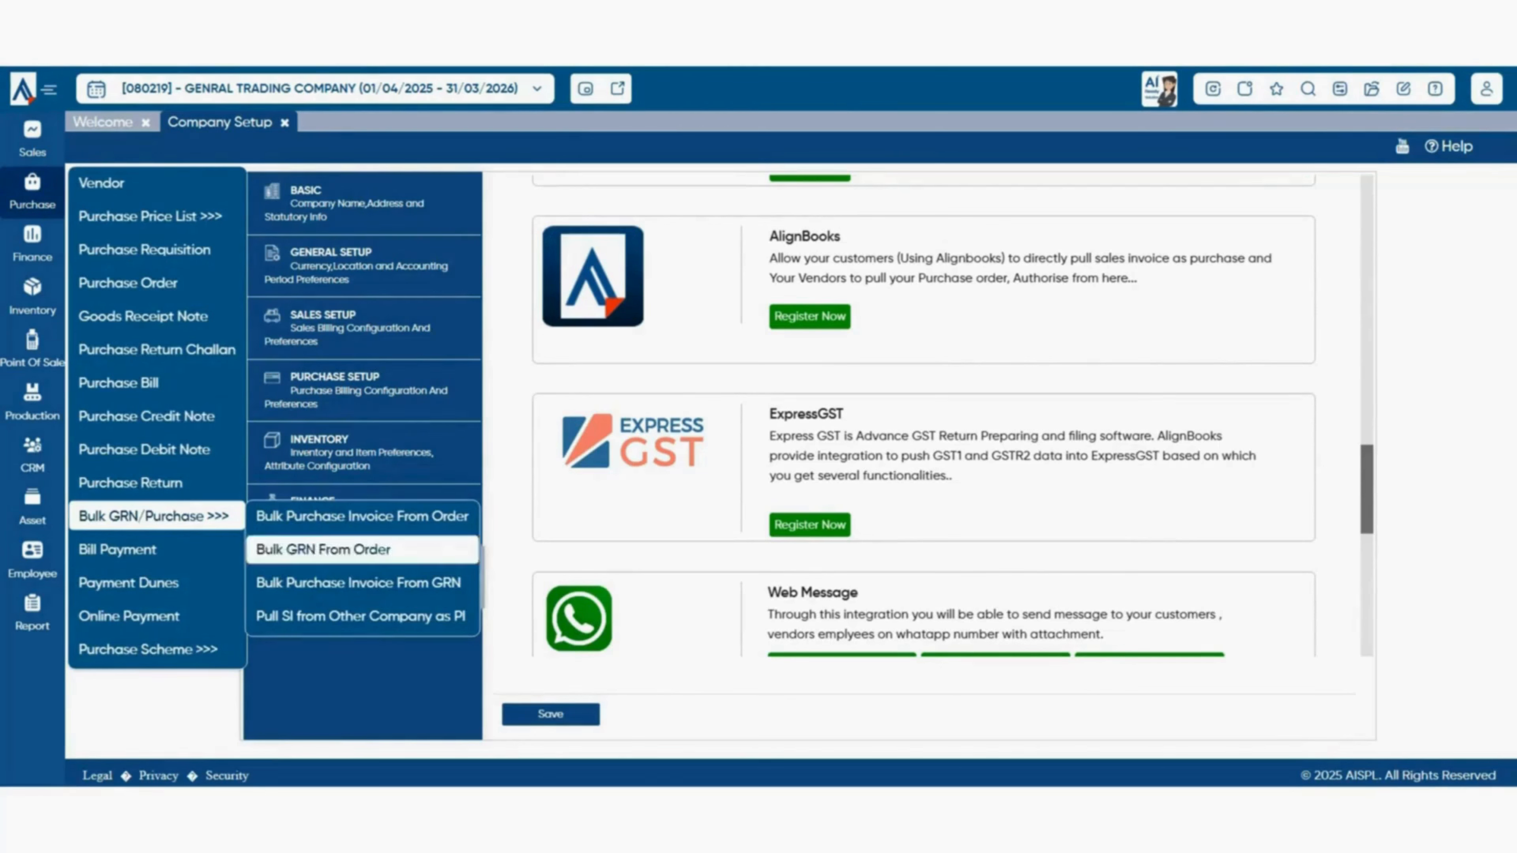
click(361, 616)
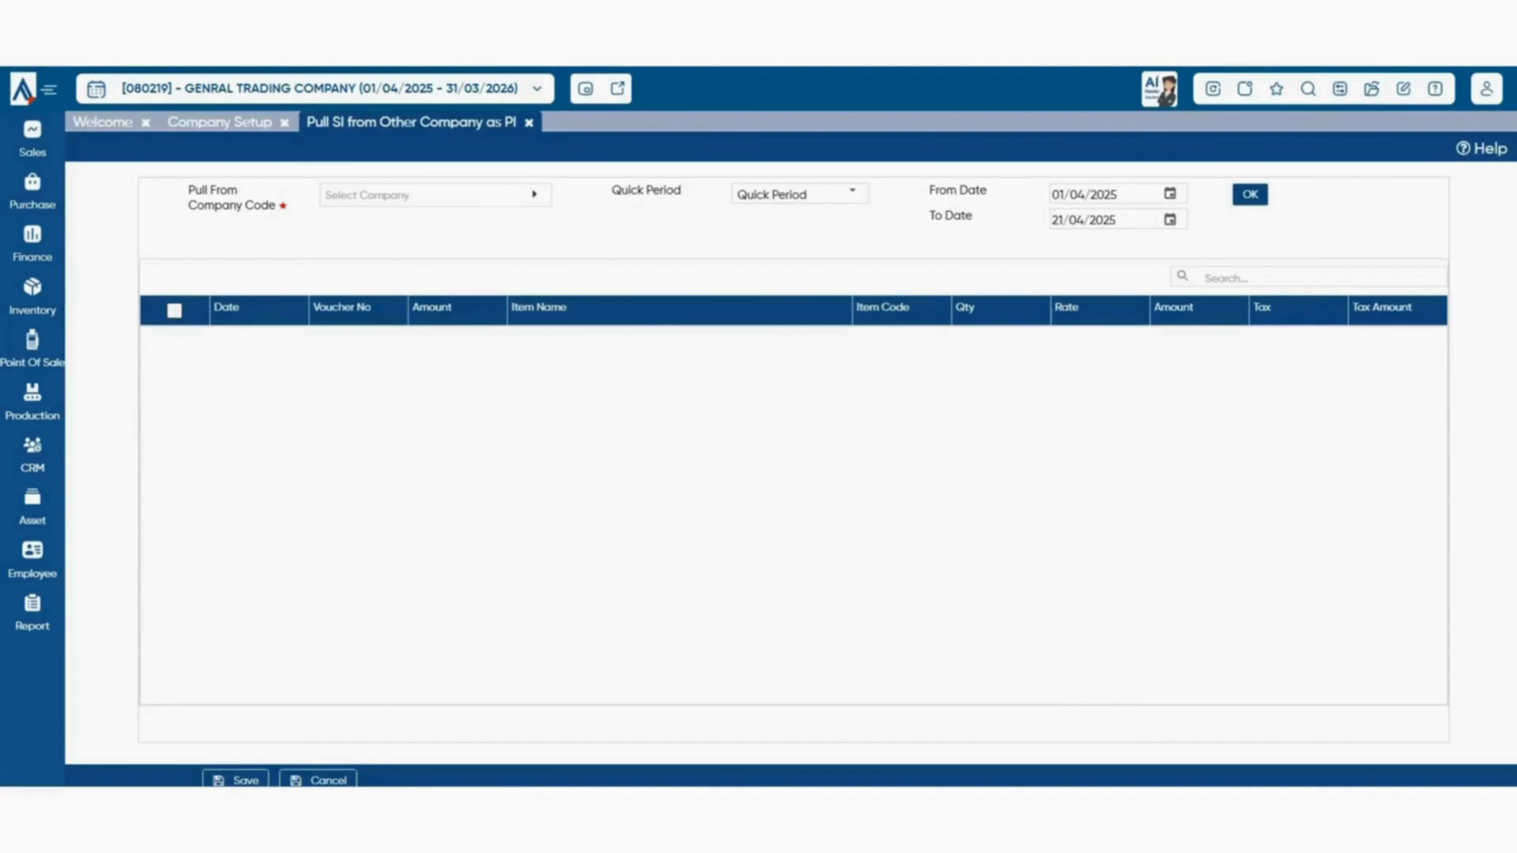
click(436, 195)
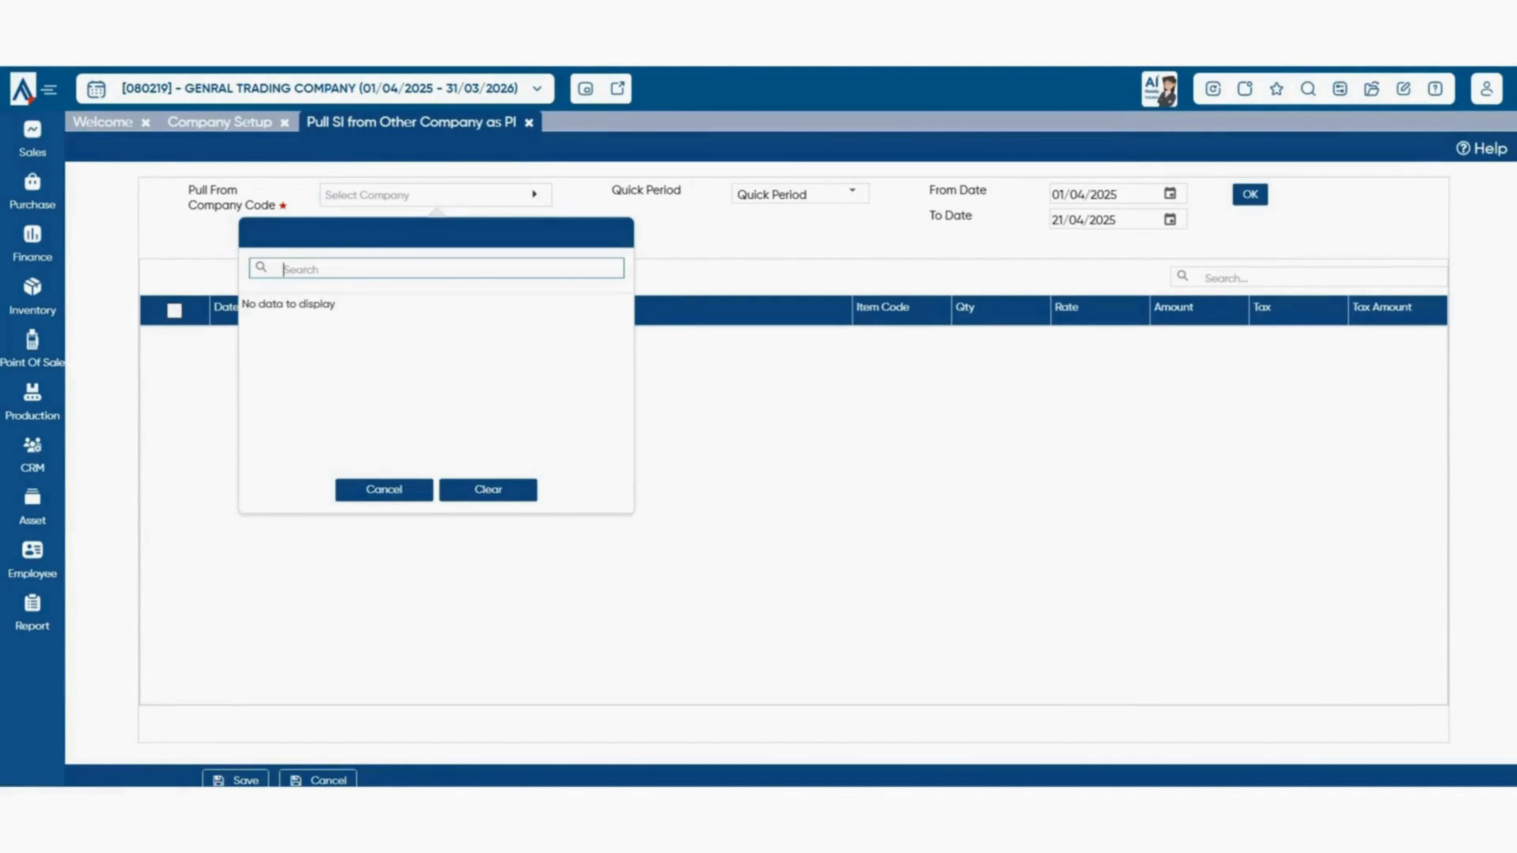
click(852, 193)
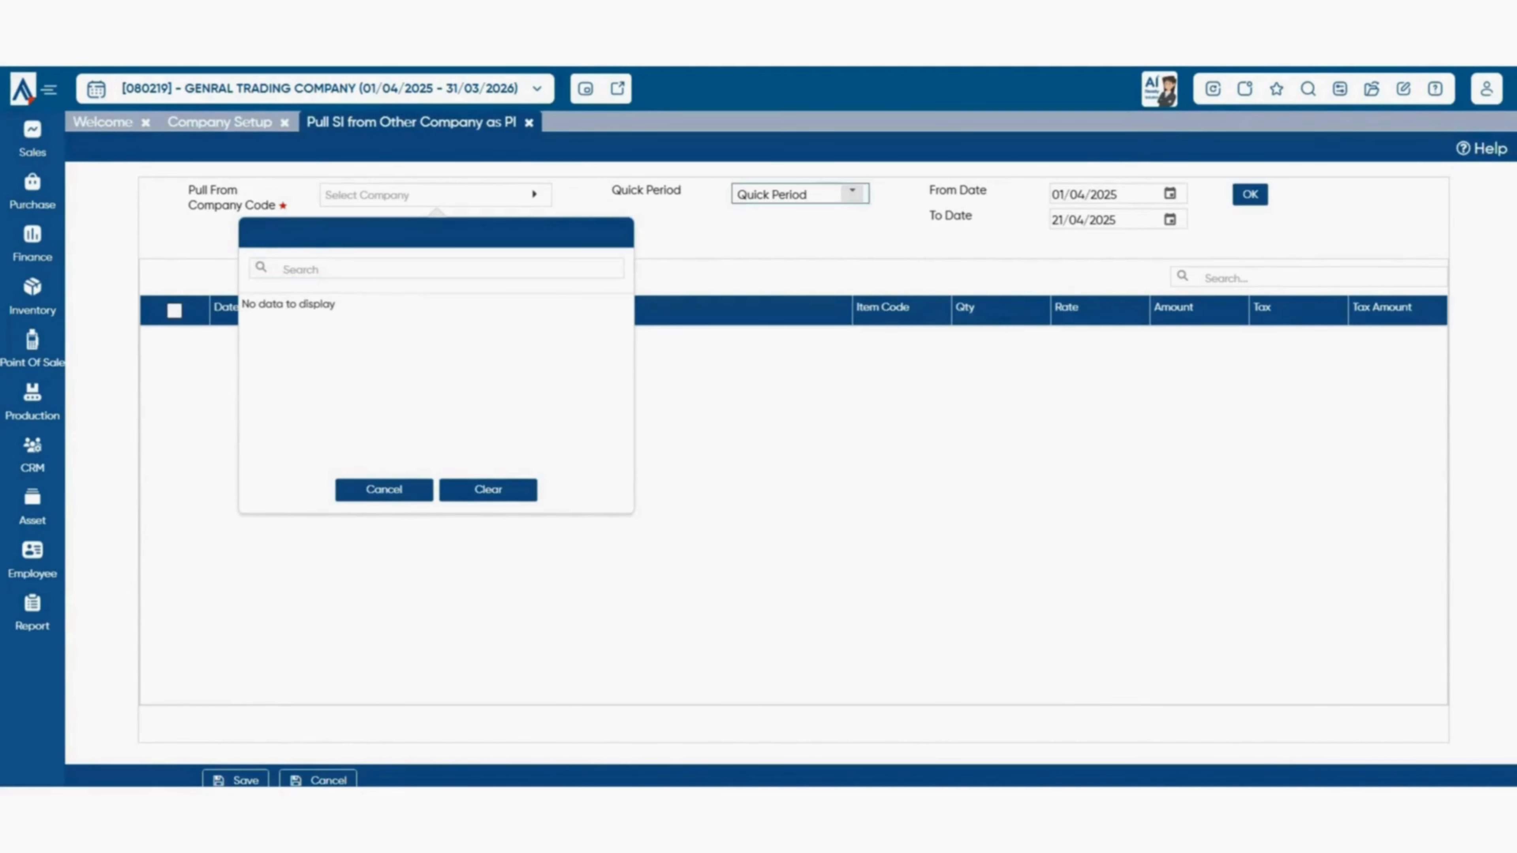
click(1250, 195)
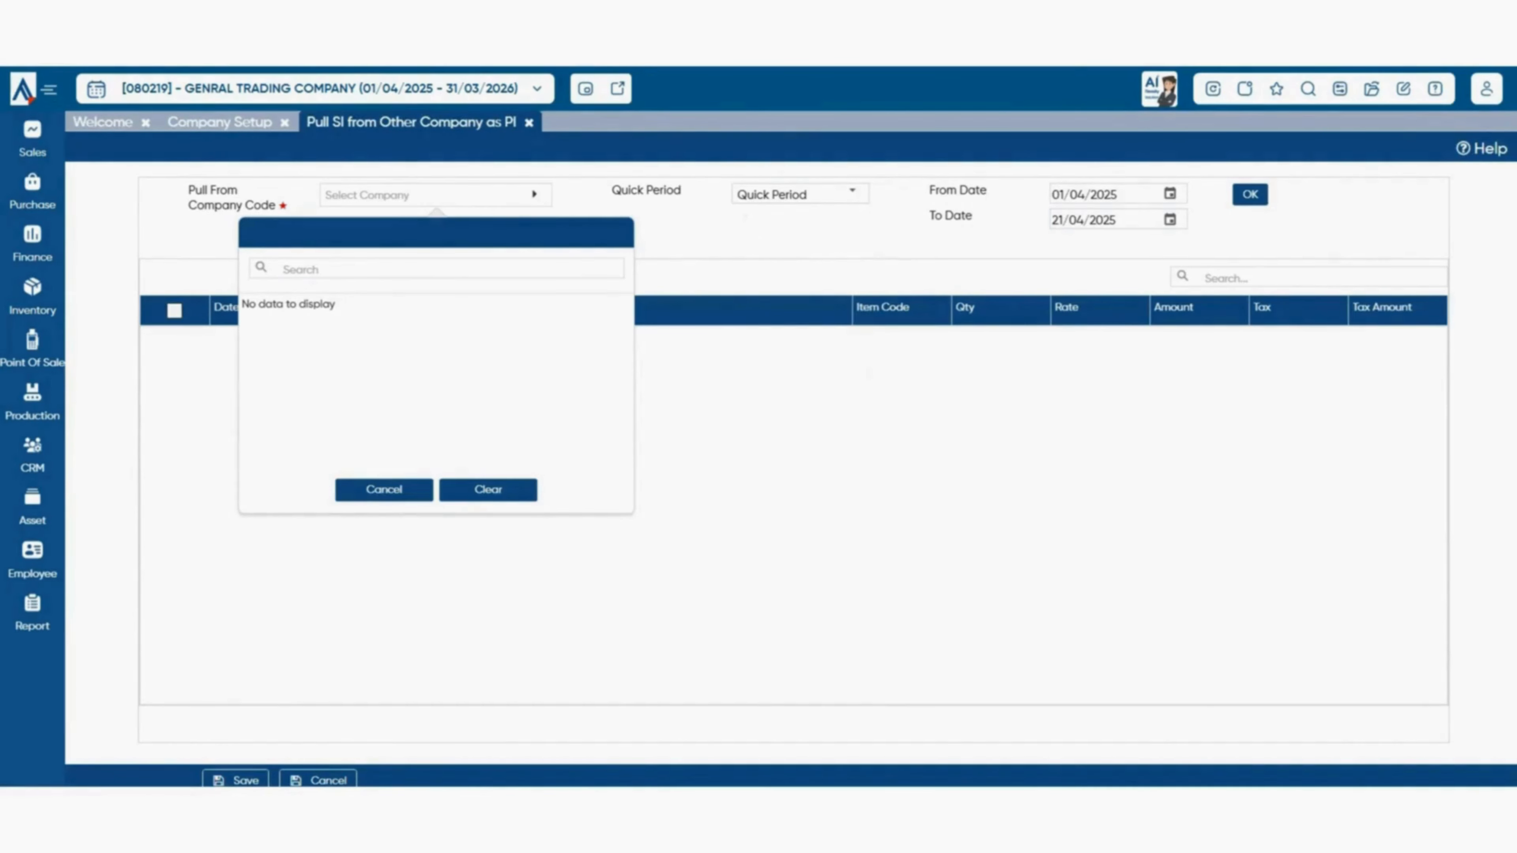
click(384, 490)
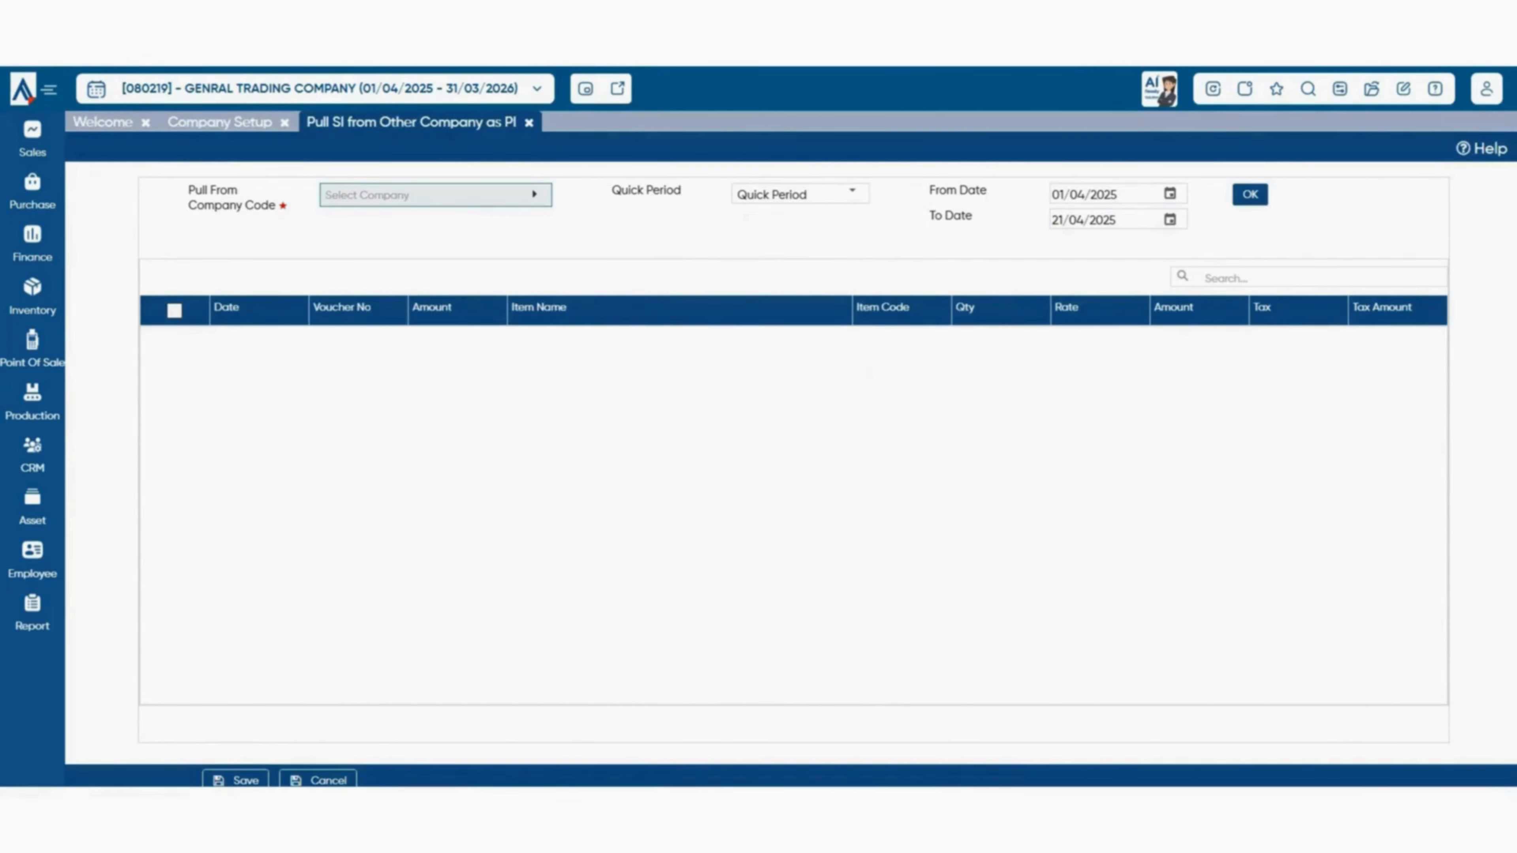
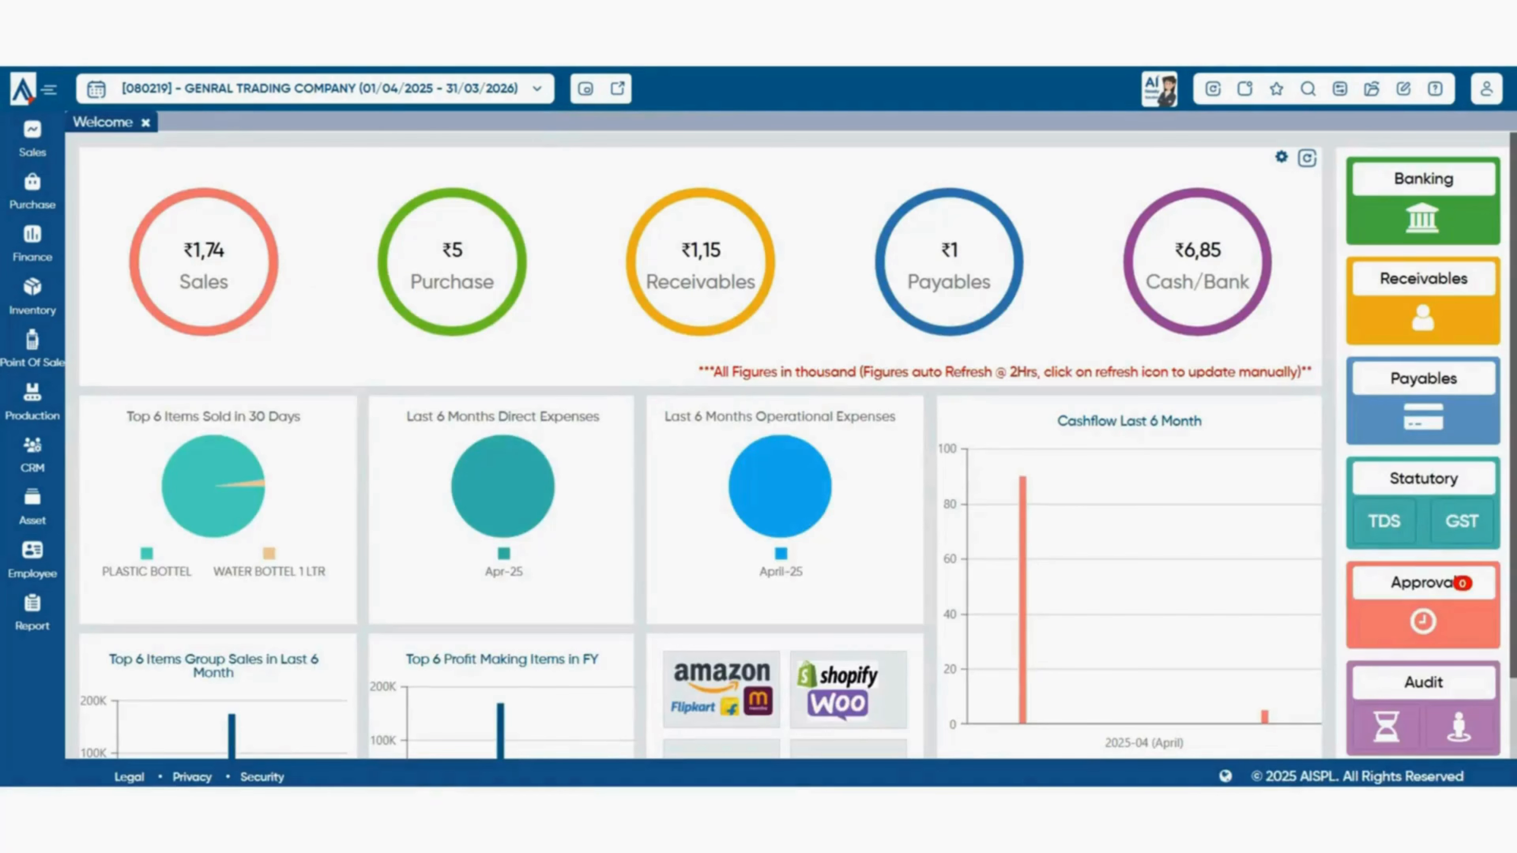
- Start a new bill payment to SHUBHAM ENTERPRISES, paid from Cash In Hand
click(33, 192)
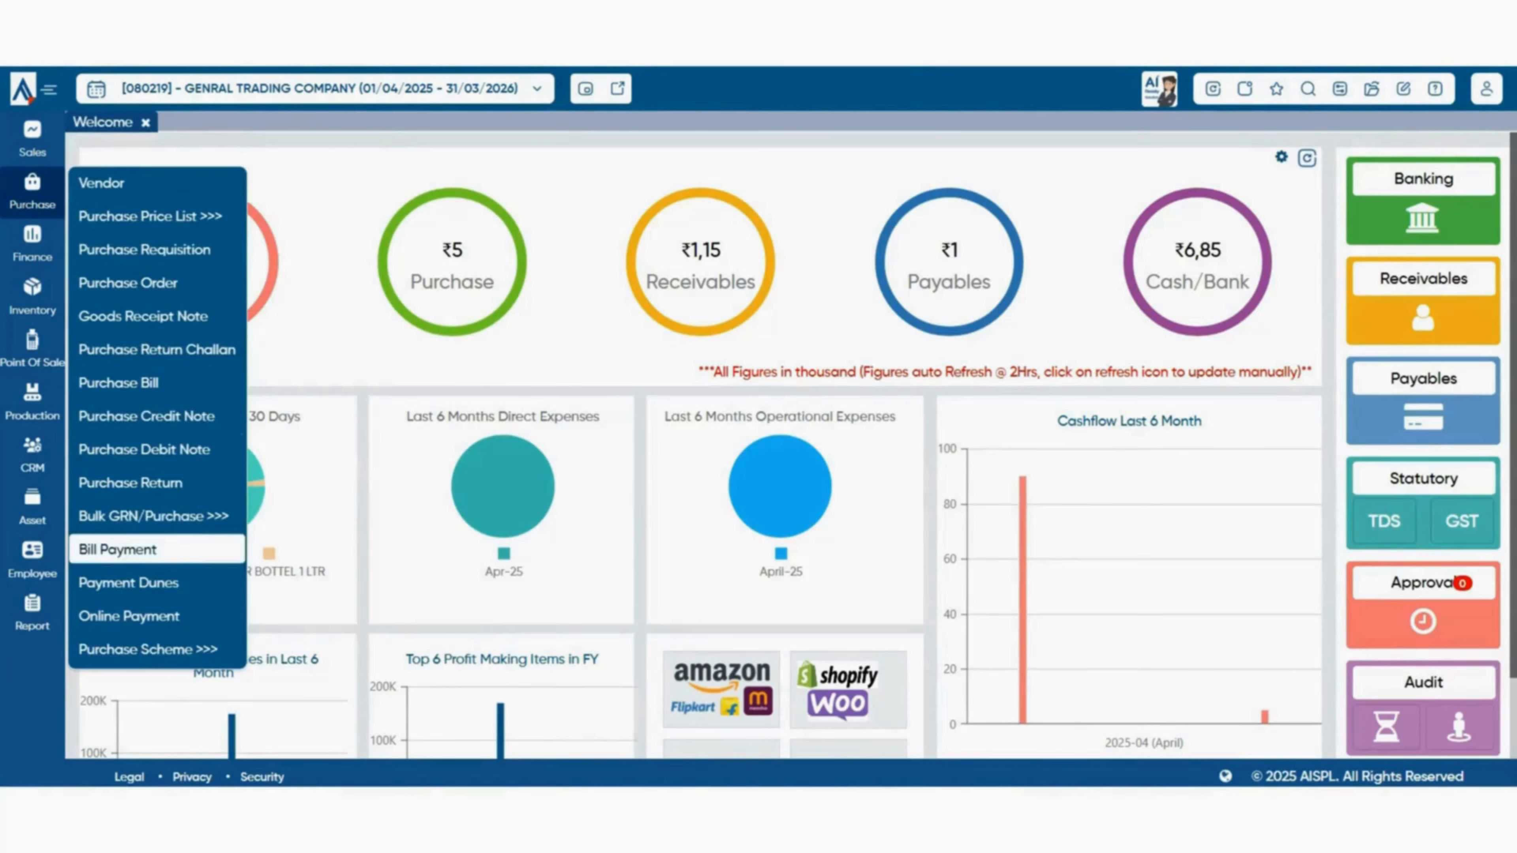
click(118, 550)
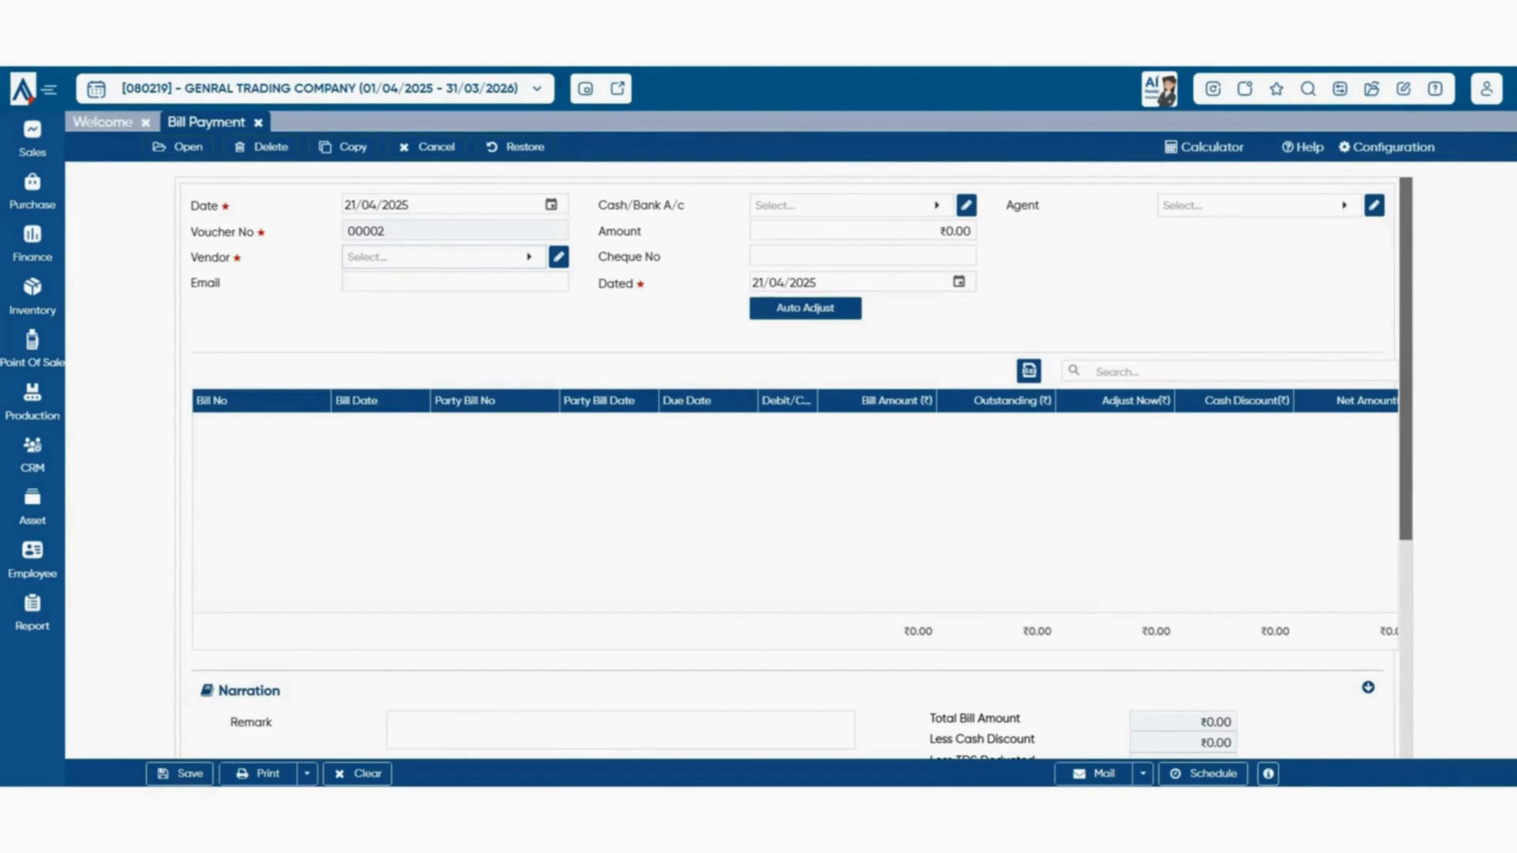
click(444, 257)
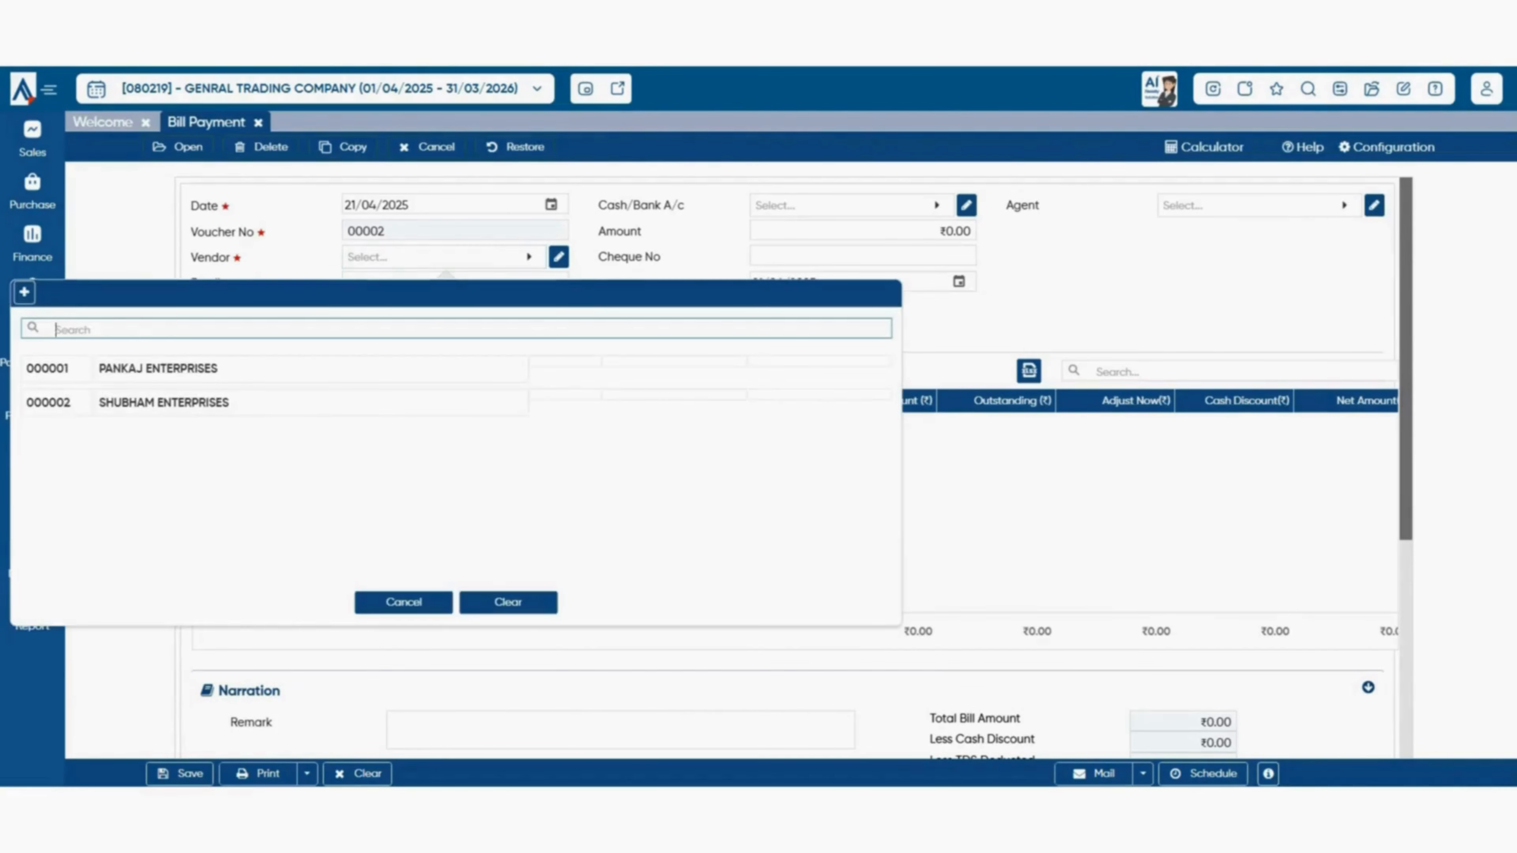
click(164, 402)
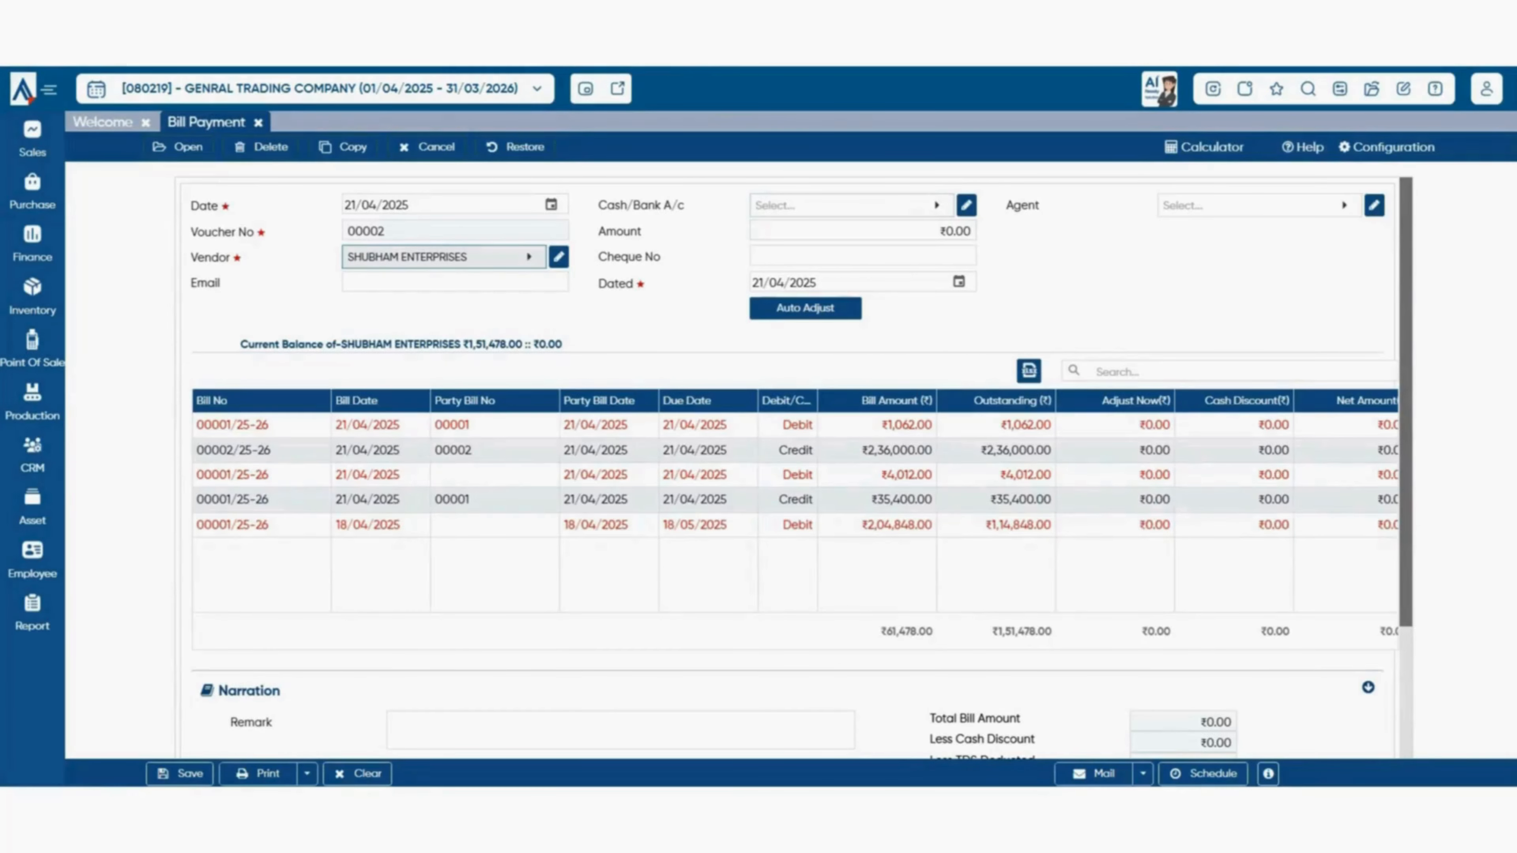
click(852, 205)
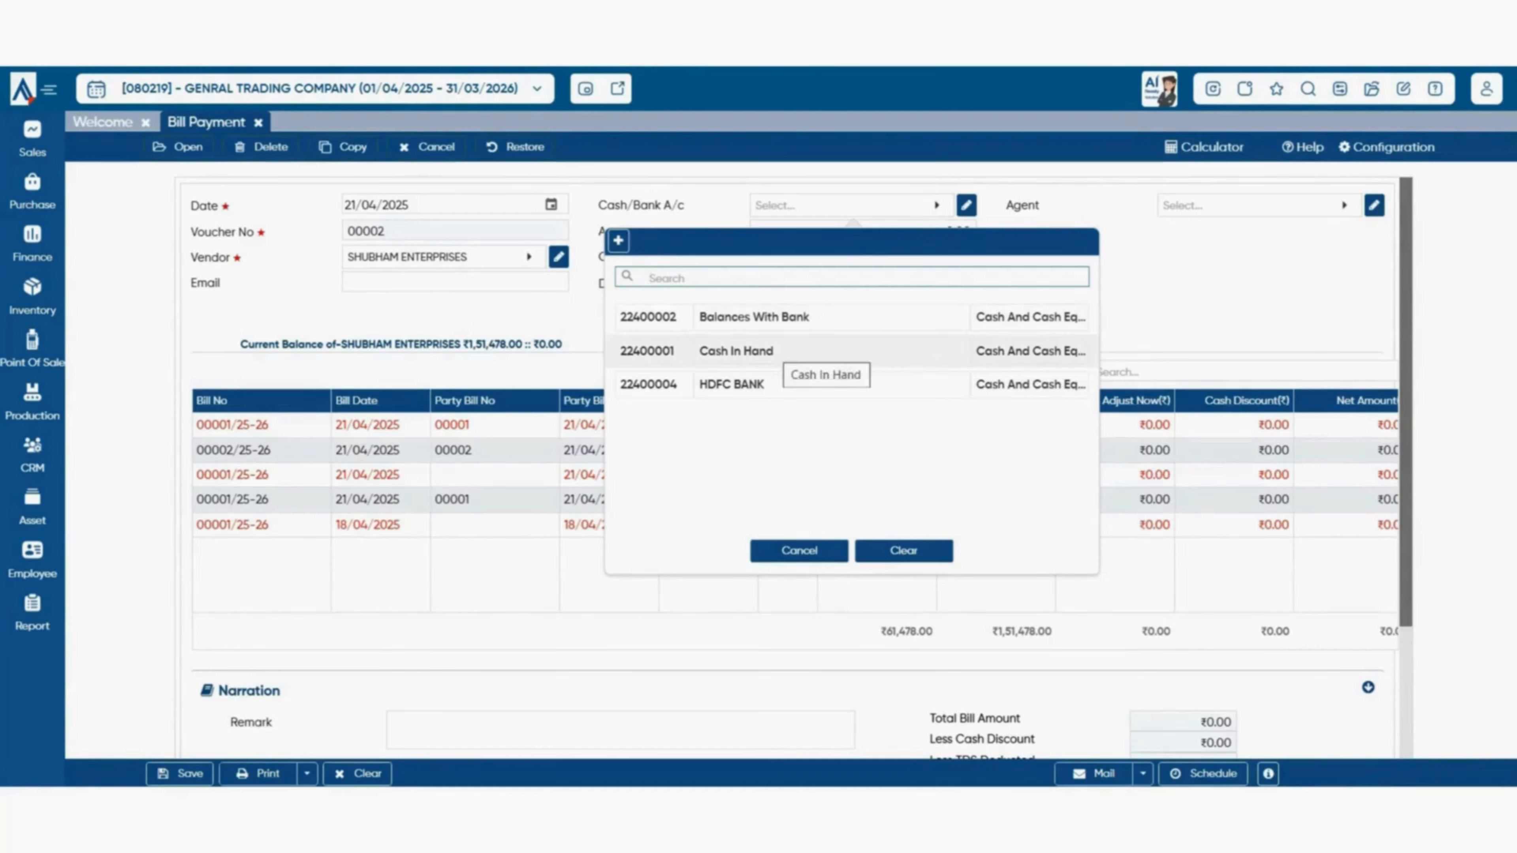
click(776, 351)
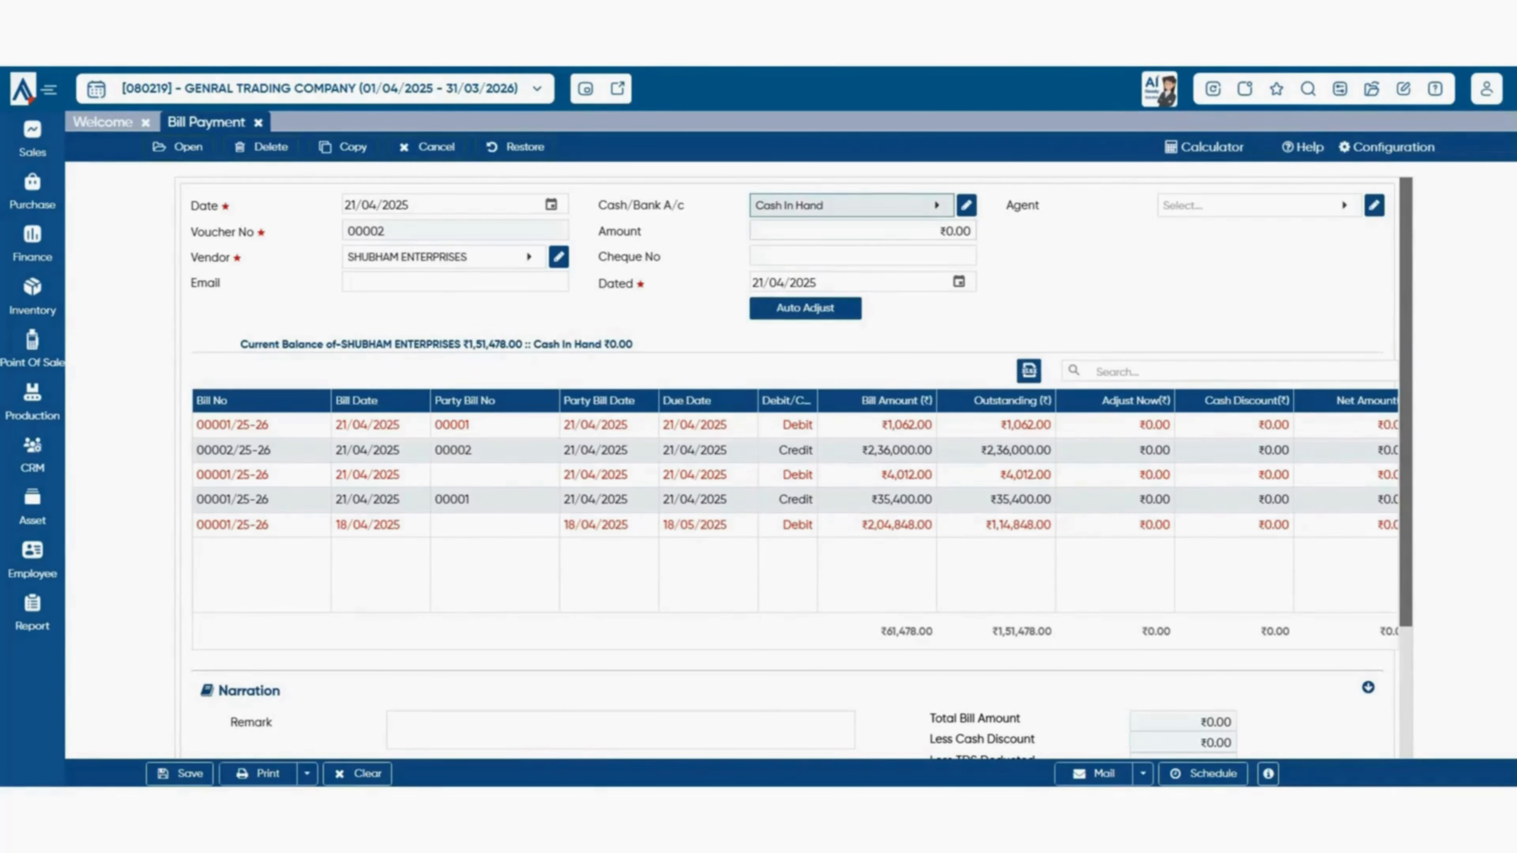
- Enter a payment amount of ₹6,700.00 and leave the cheque number blank
click(953, 231)
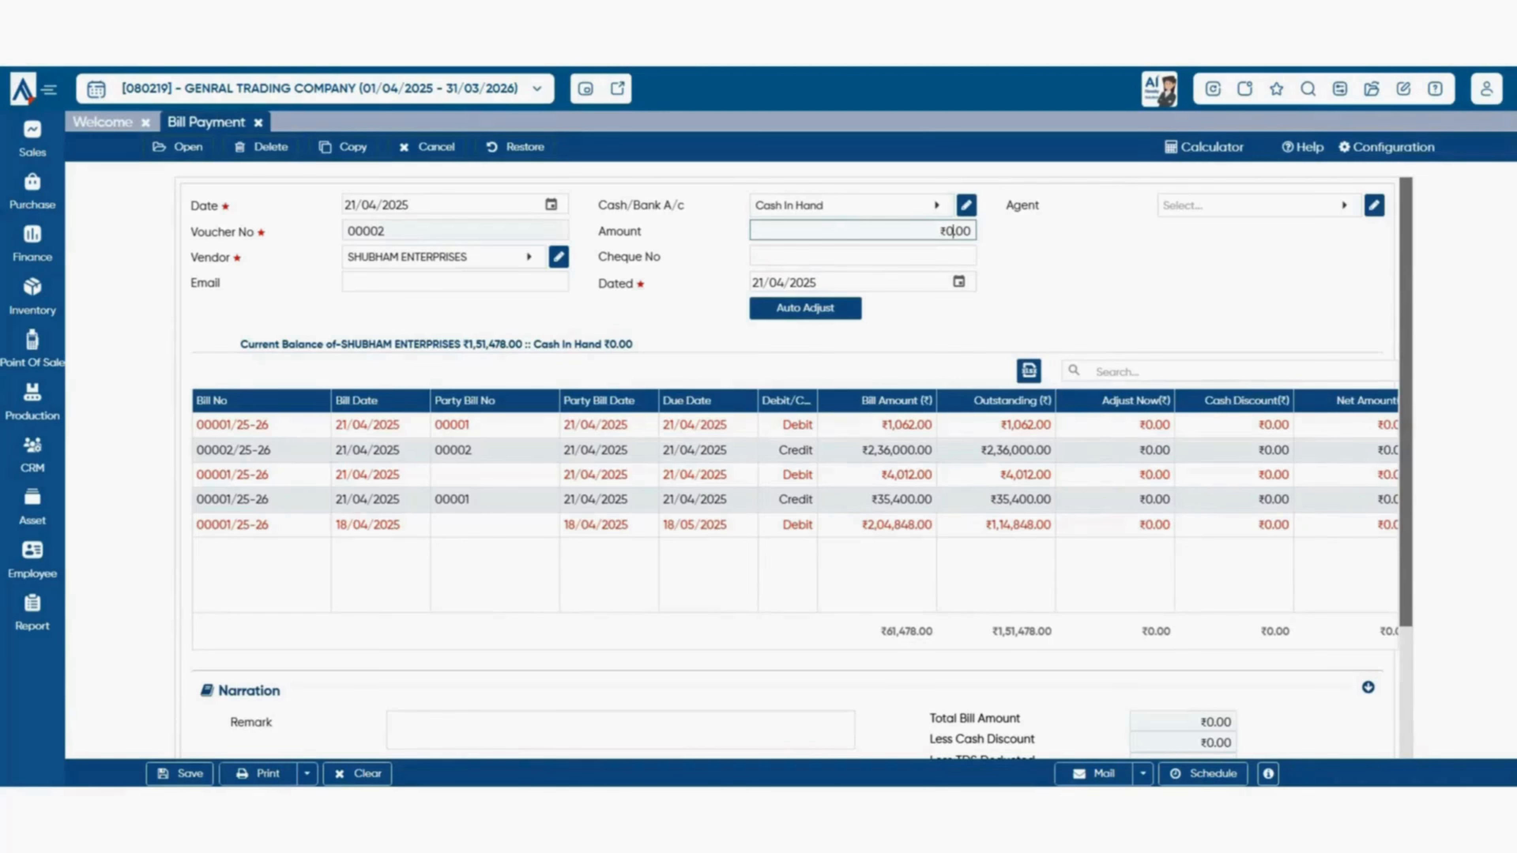
text(6,700)
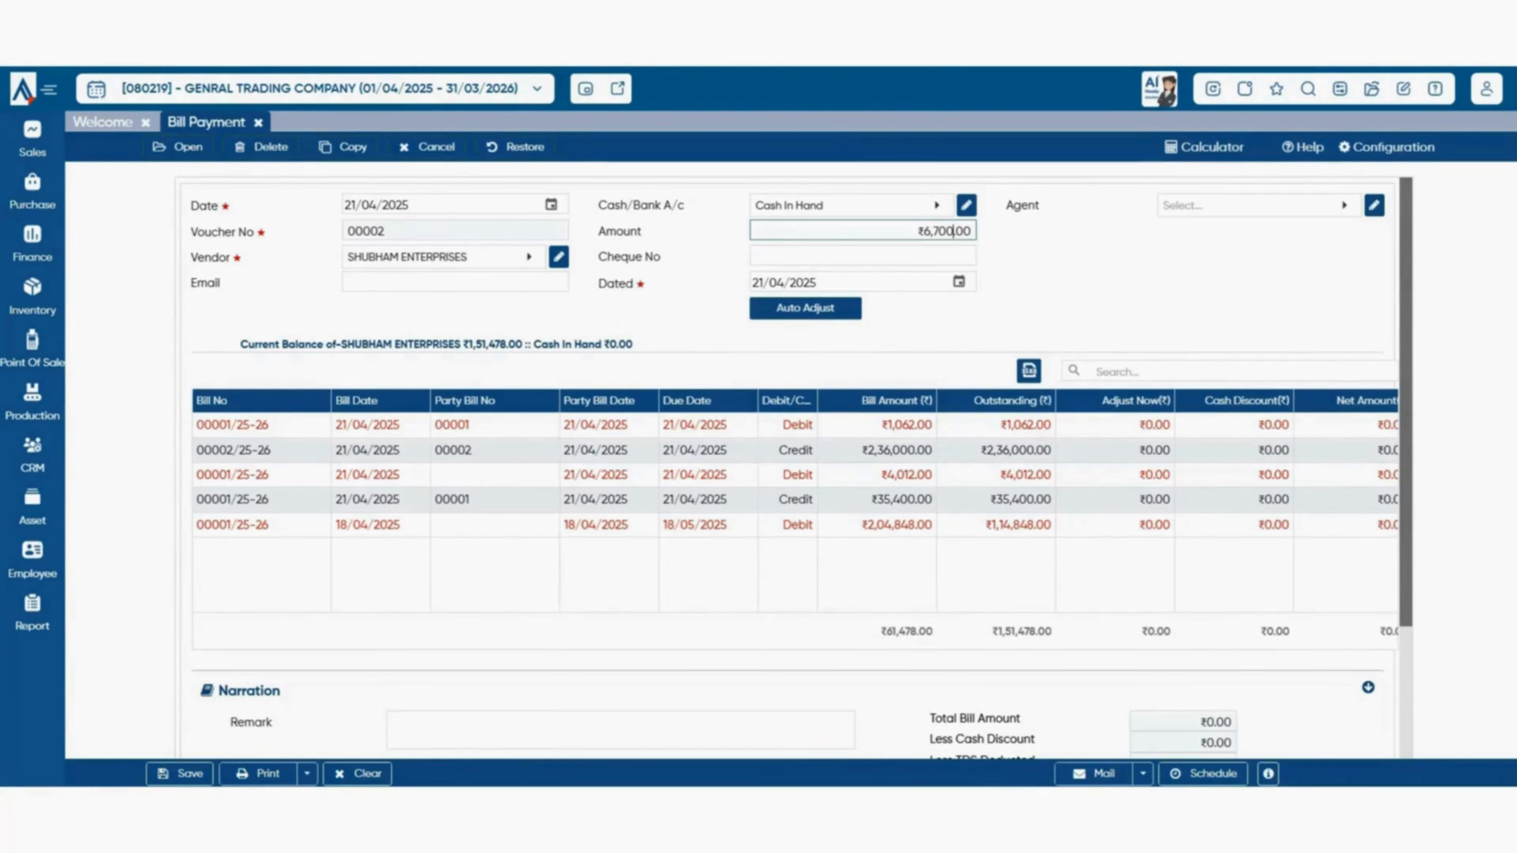
key(Tab)
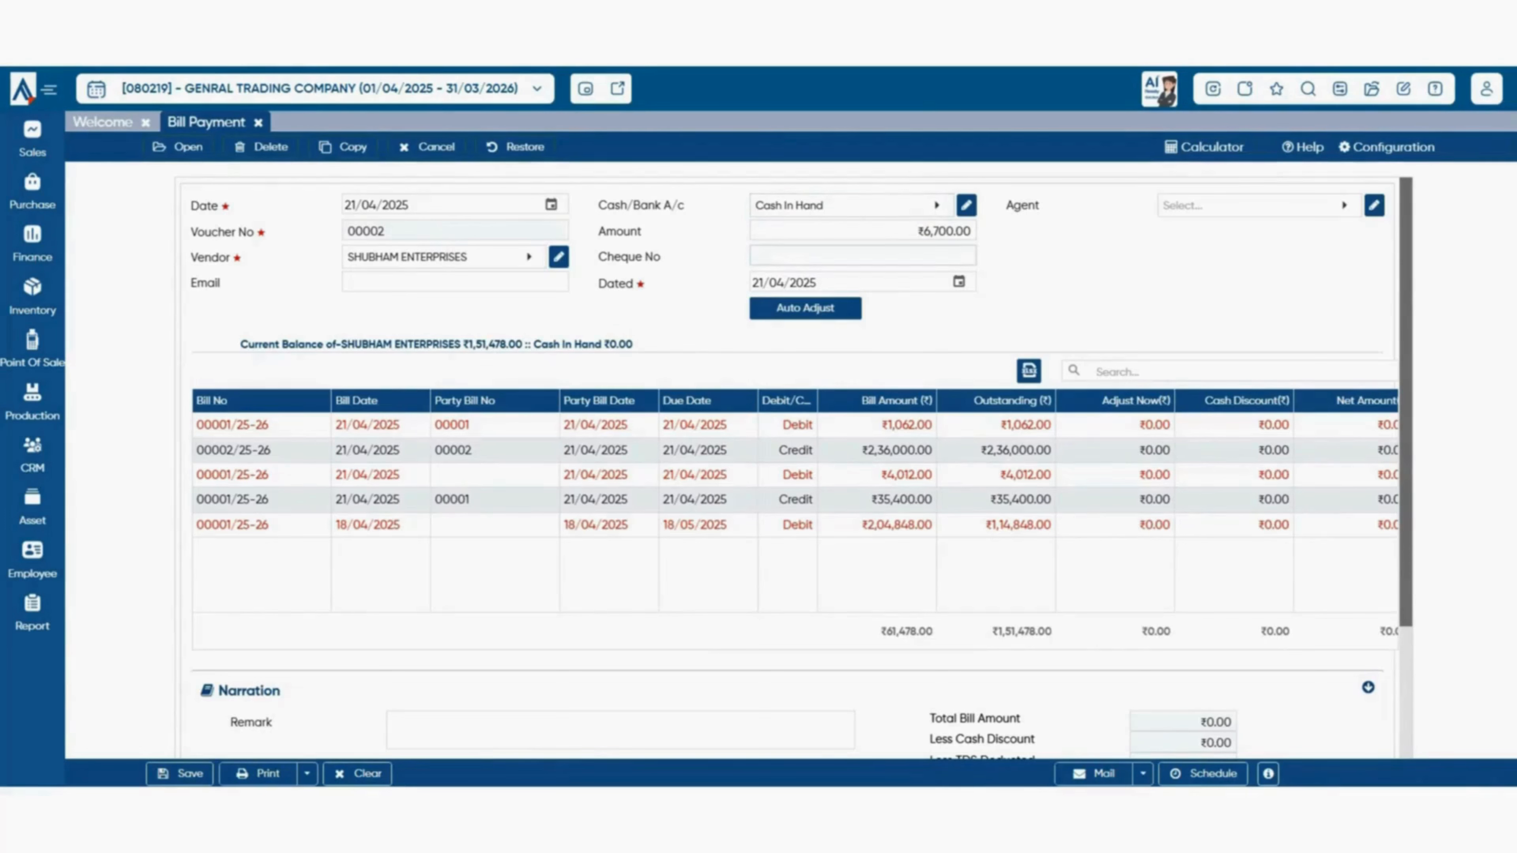
click(862, 256)
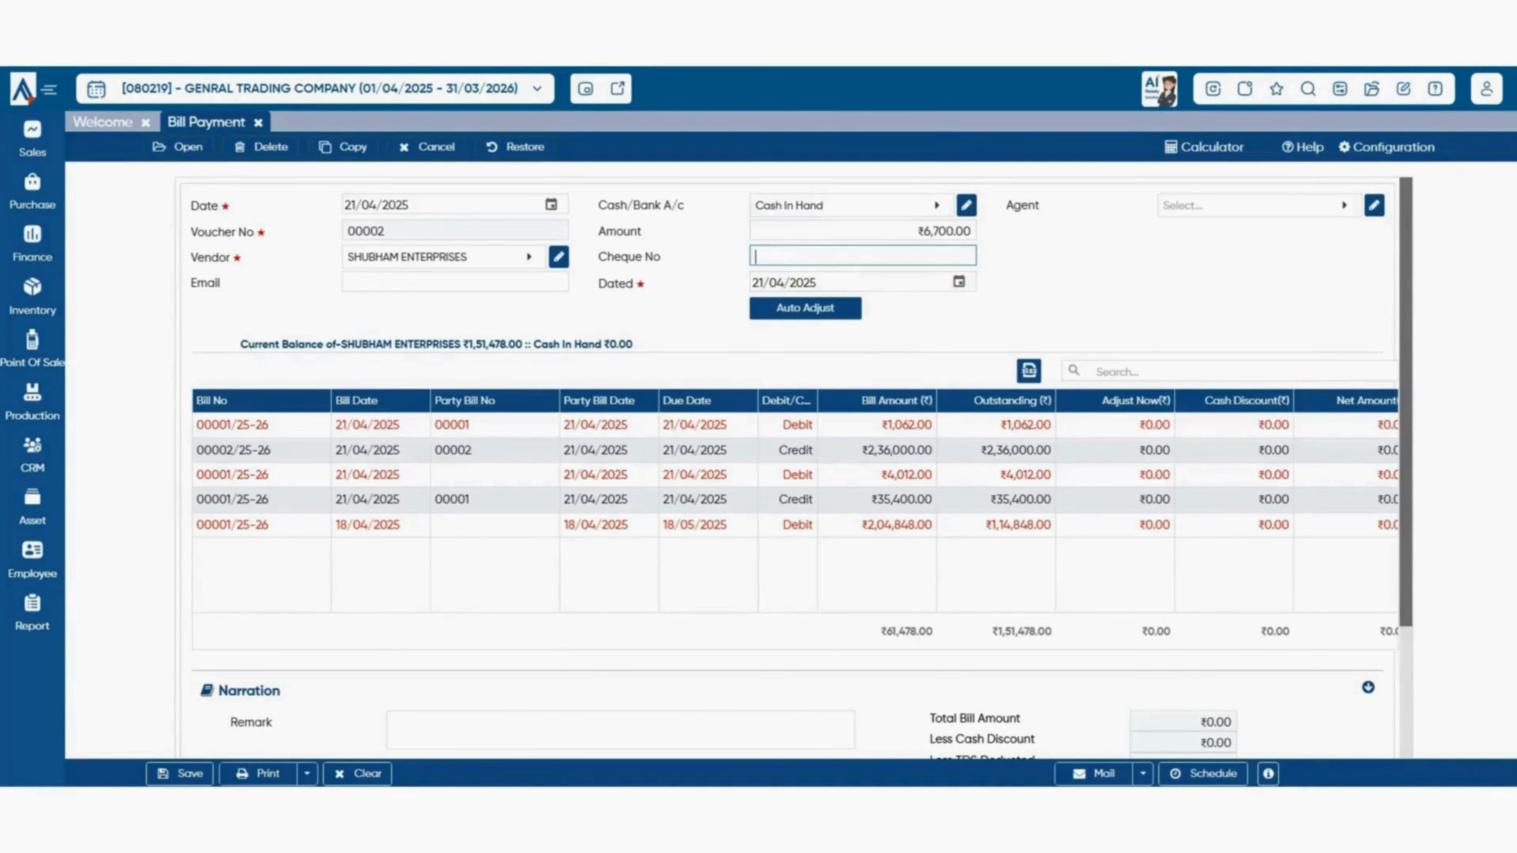
key(Tab)
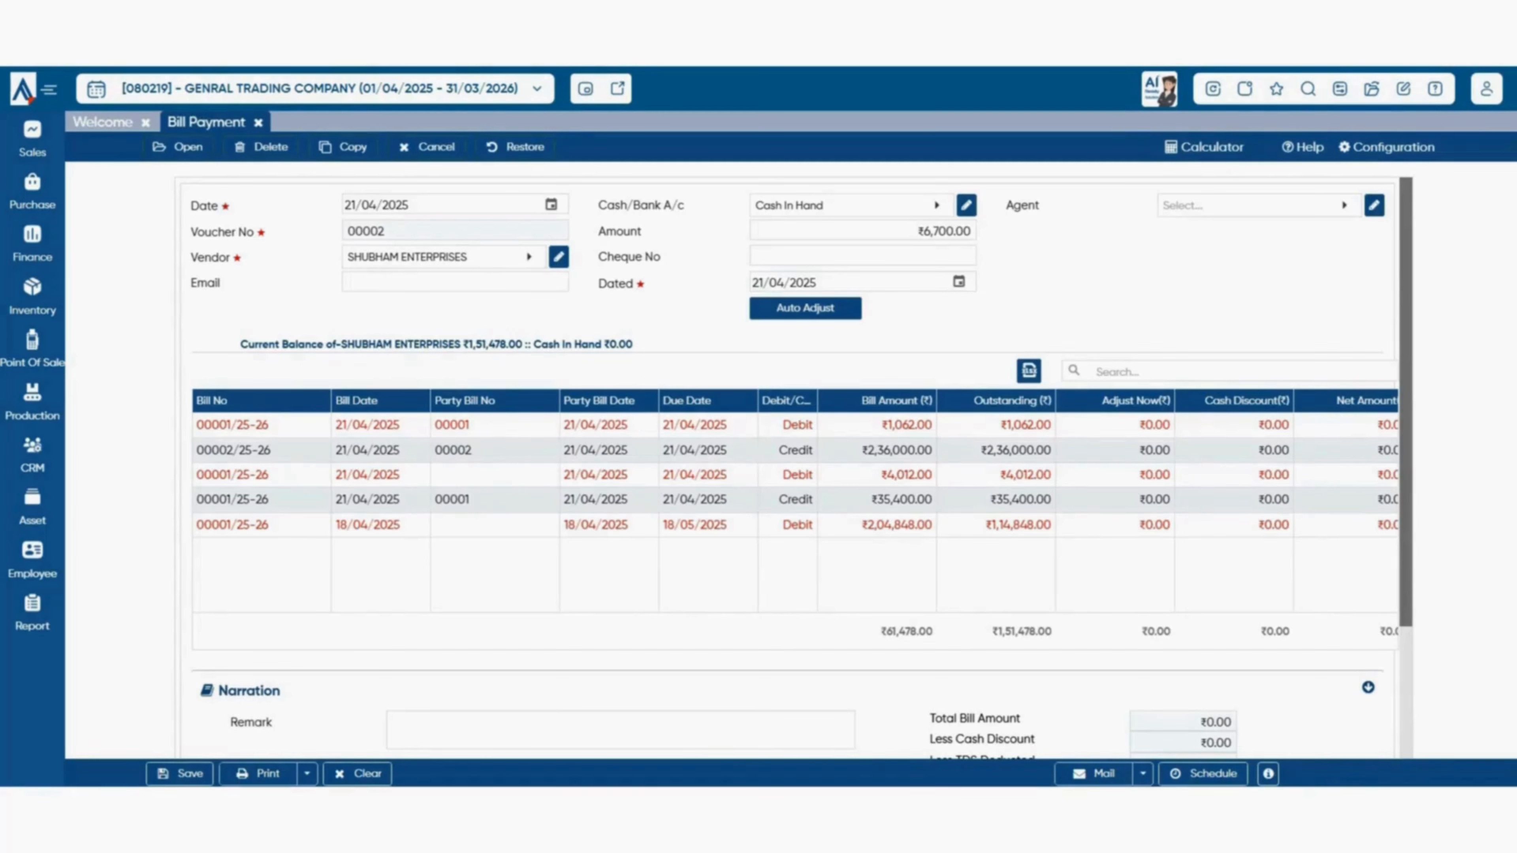
- Adjust ₹1,062 against the first bill and 7762 against the second bill
click(1115, 424)
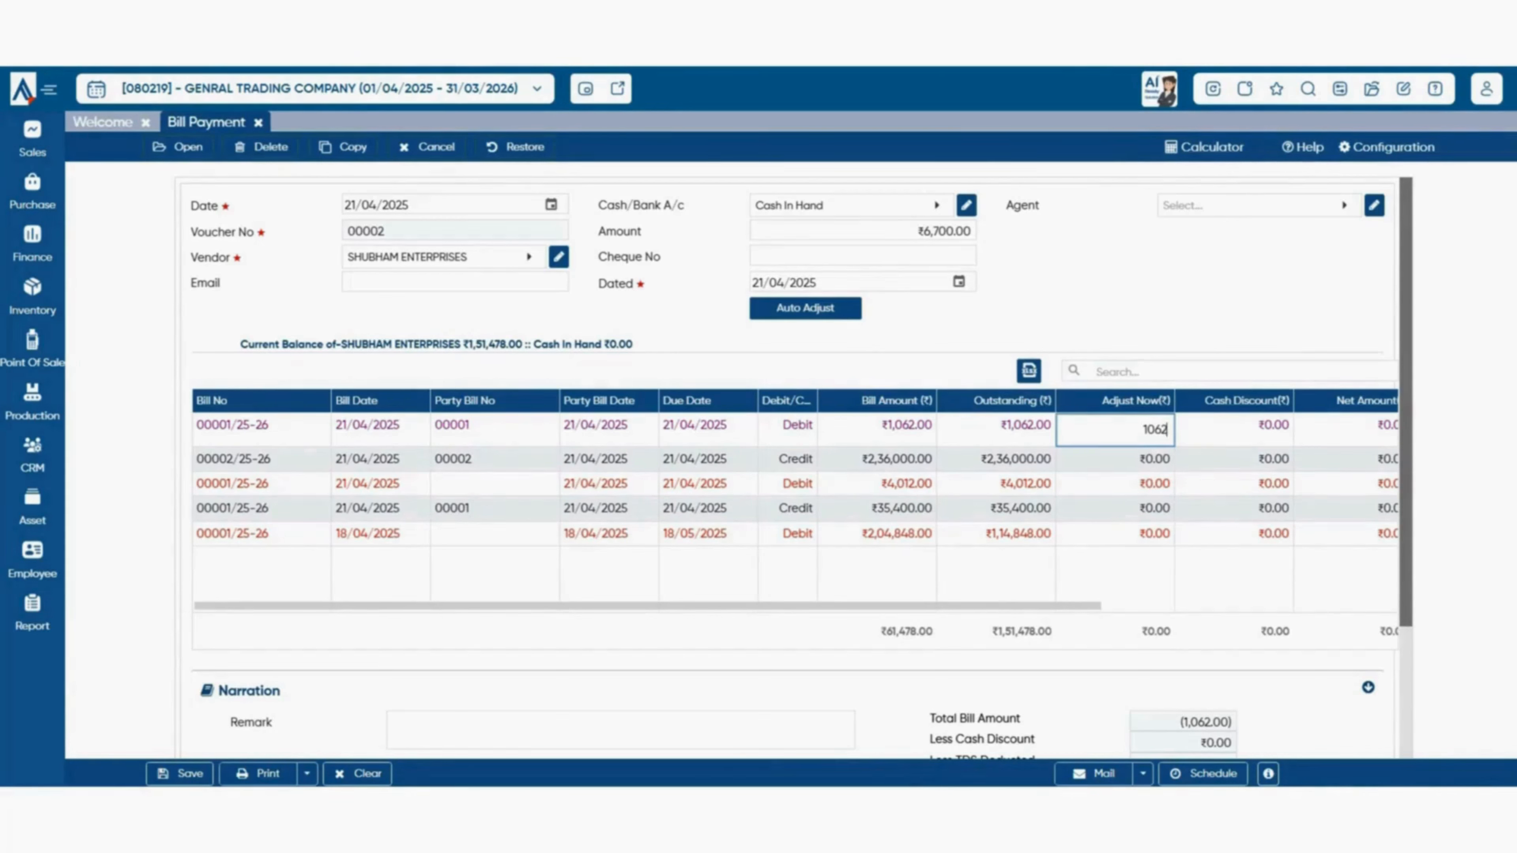
click(1115, 459)
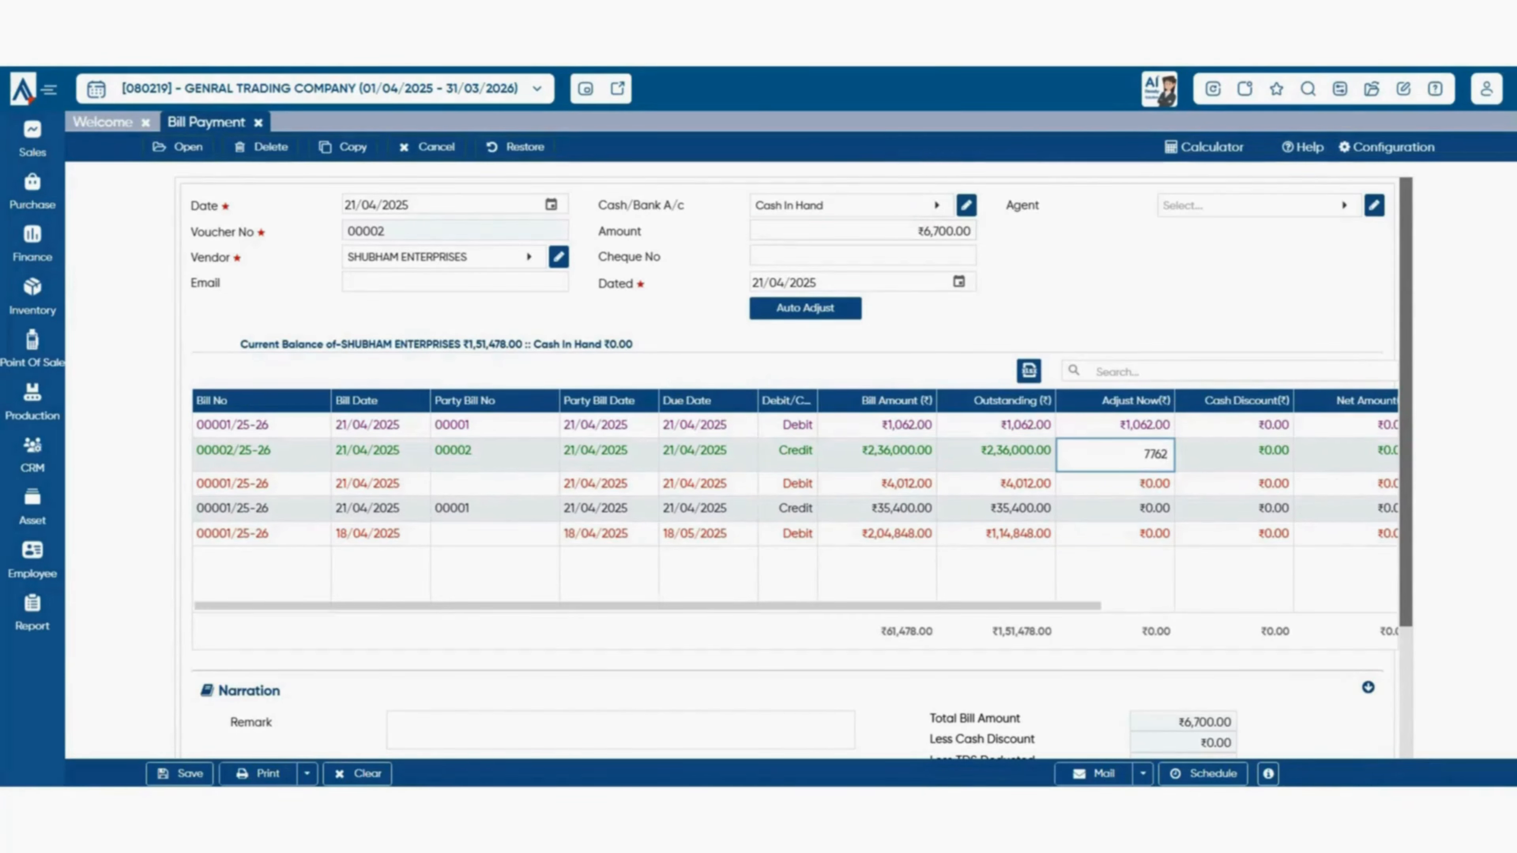
drag(648, 605, 944, 605)
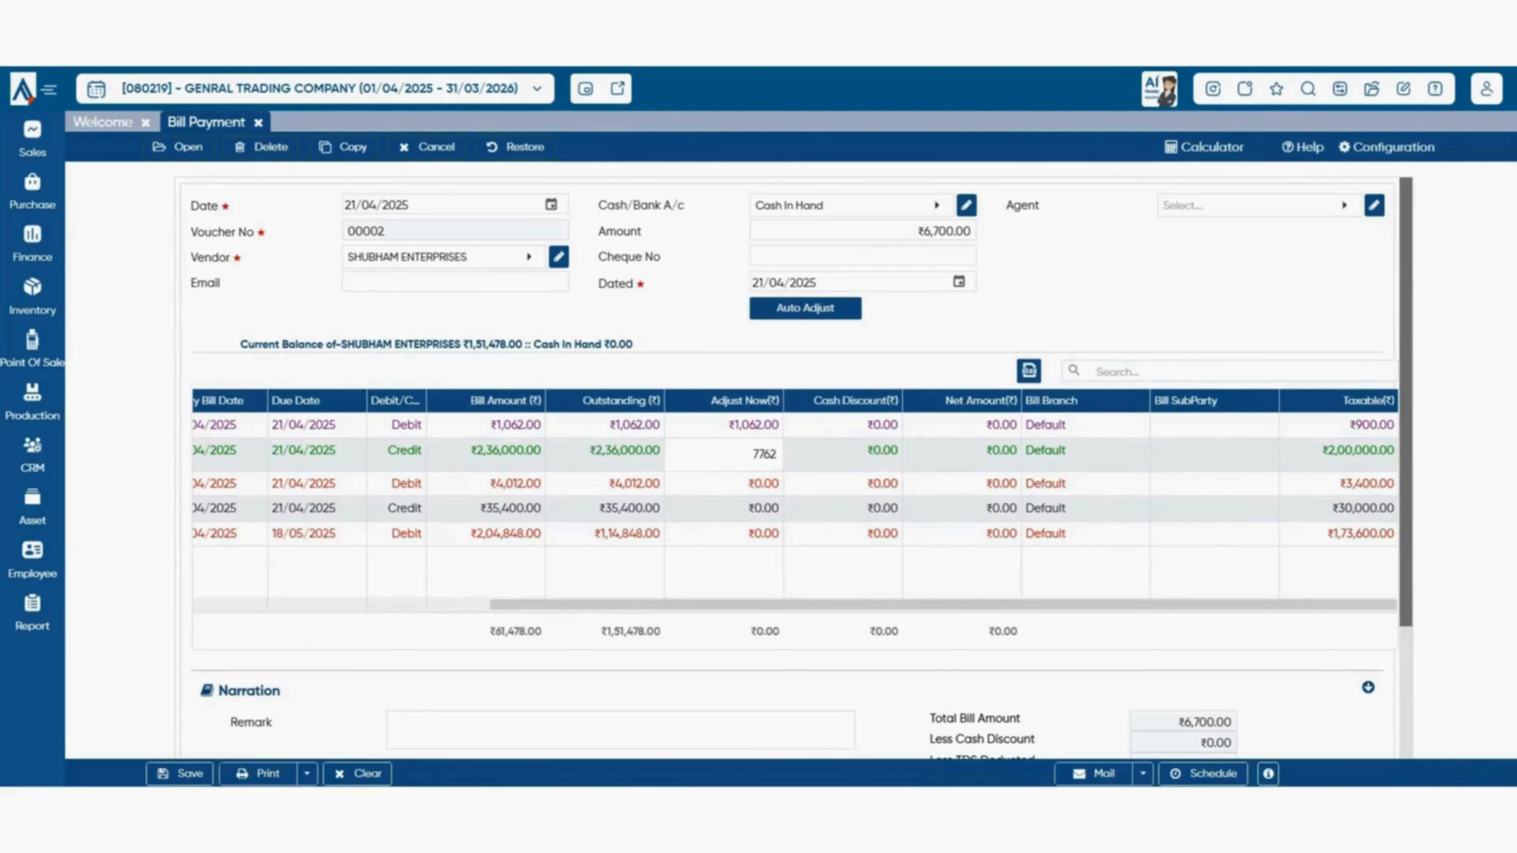
drag(943, 605, 652, 605)
scroll(794, 478, down, 1)
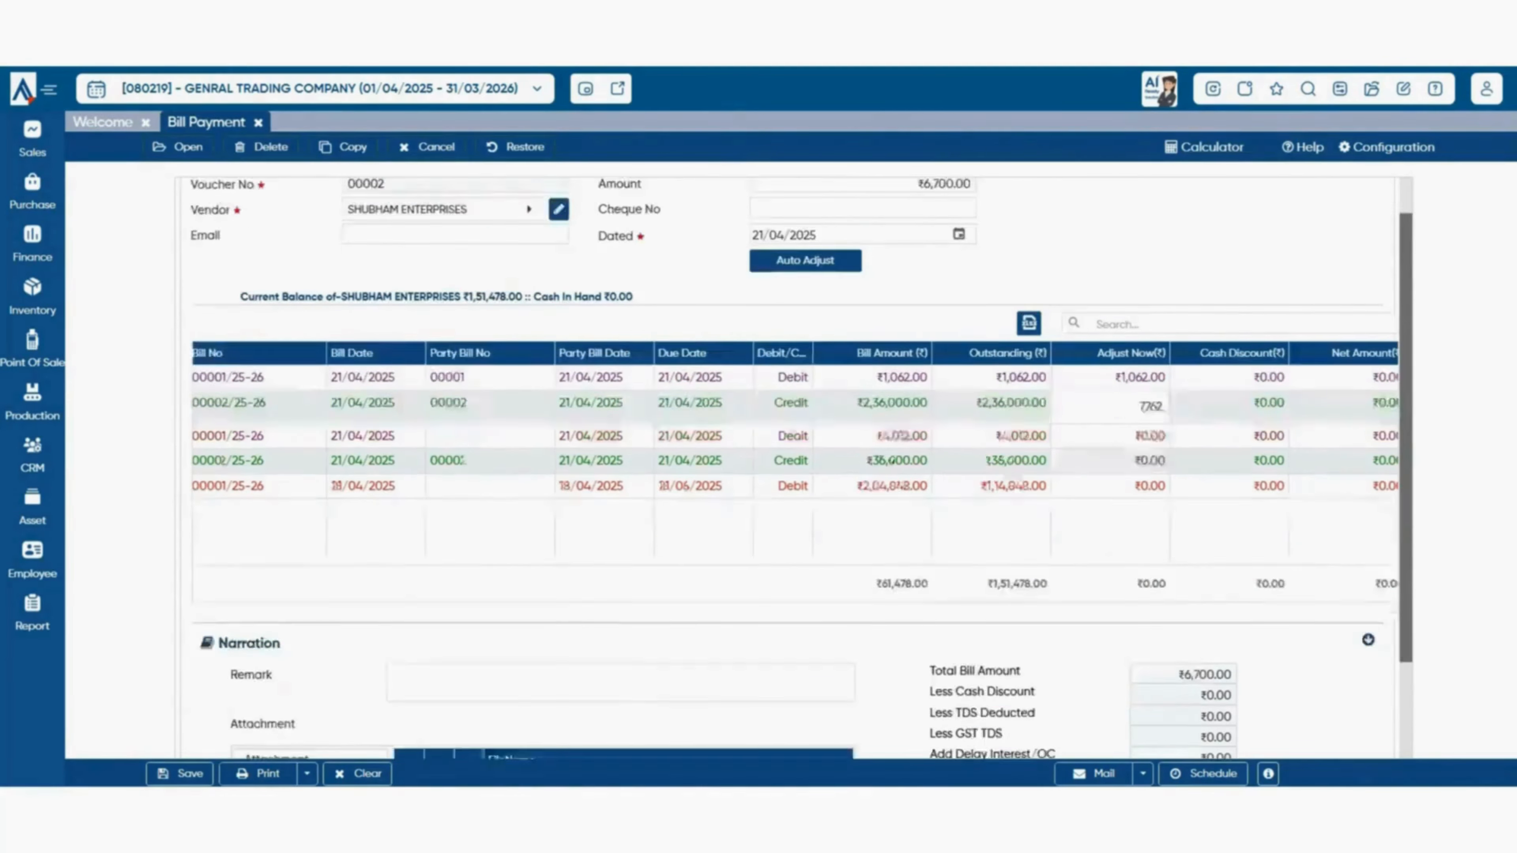
scroll(794, 466, down, 3)
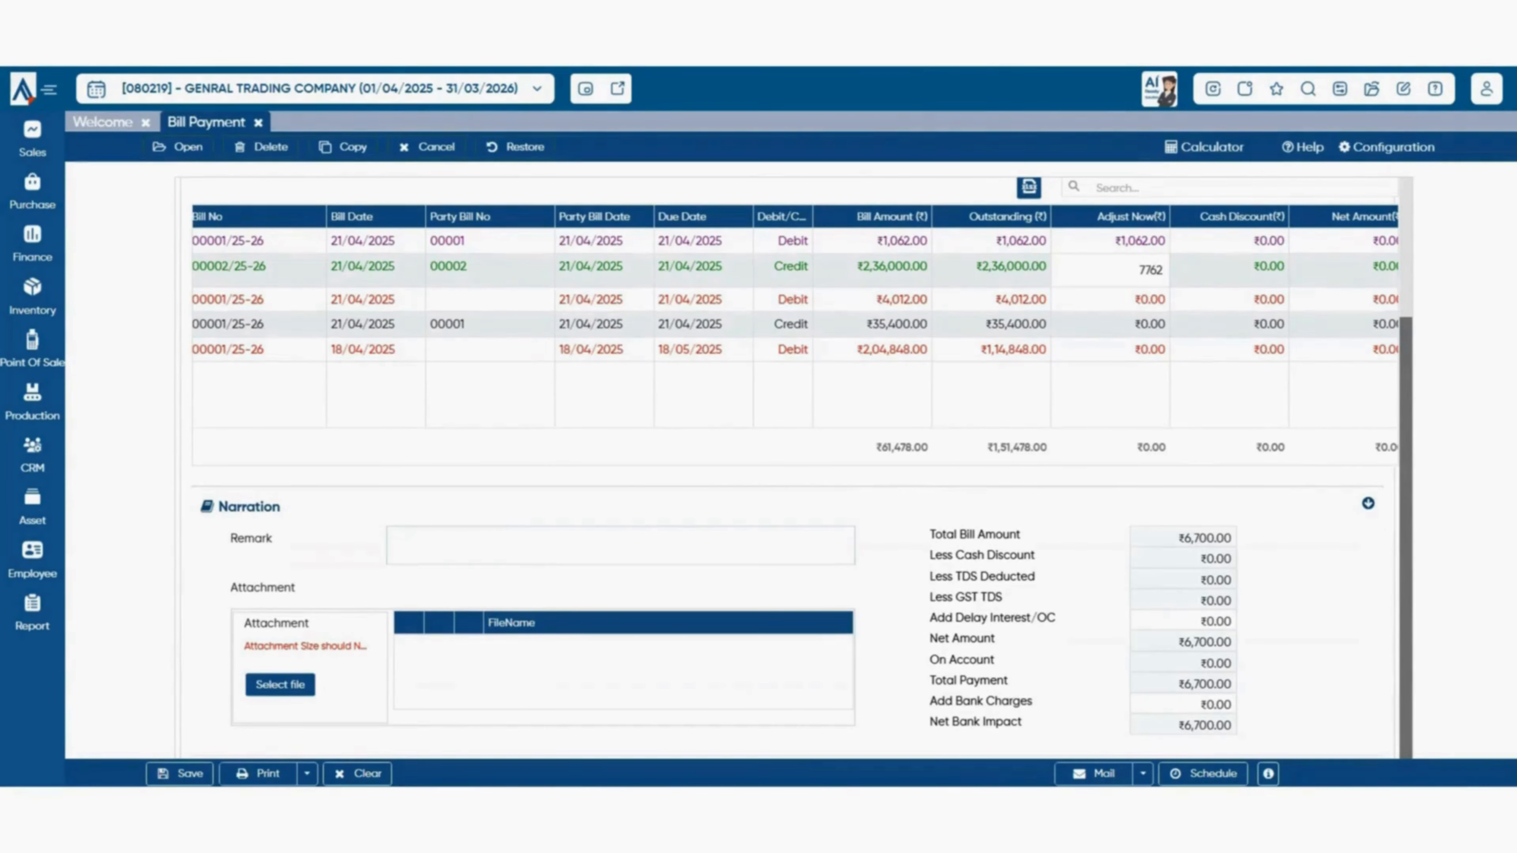
- Auto-fill the remark with narration for bills 00001/25-26 (₹1,062) and 00002/25-26 (₹7,762)
click(714, 540)
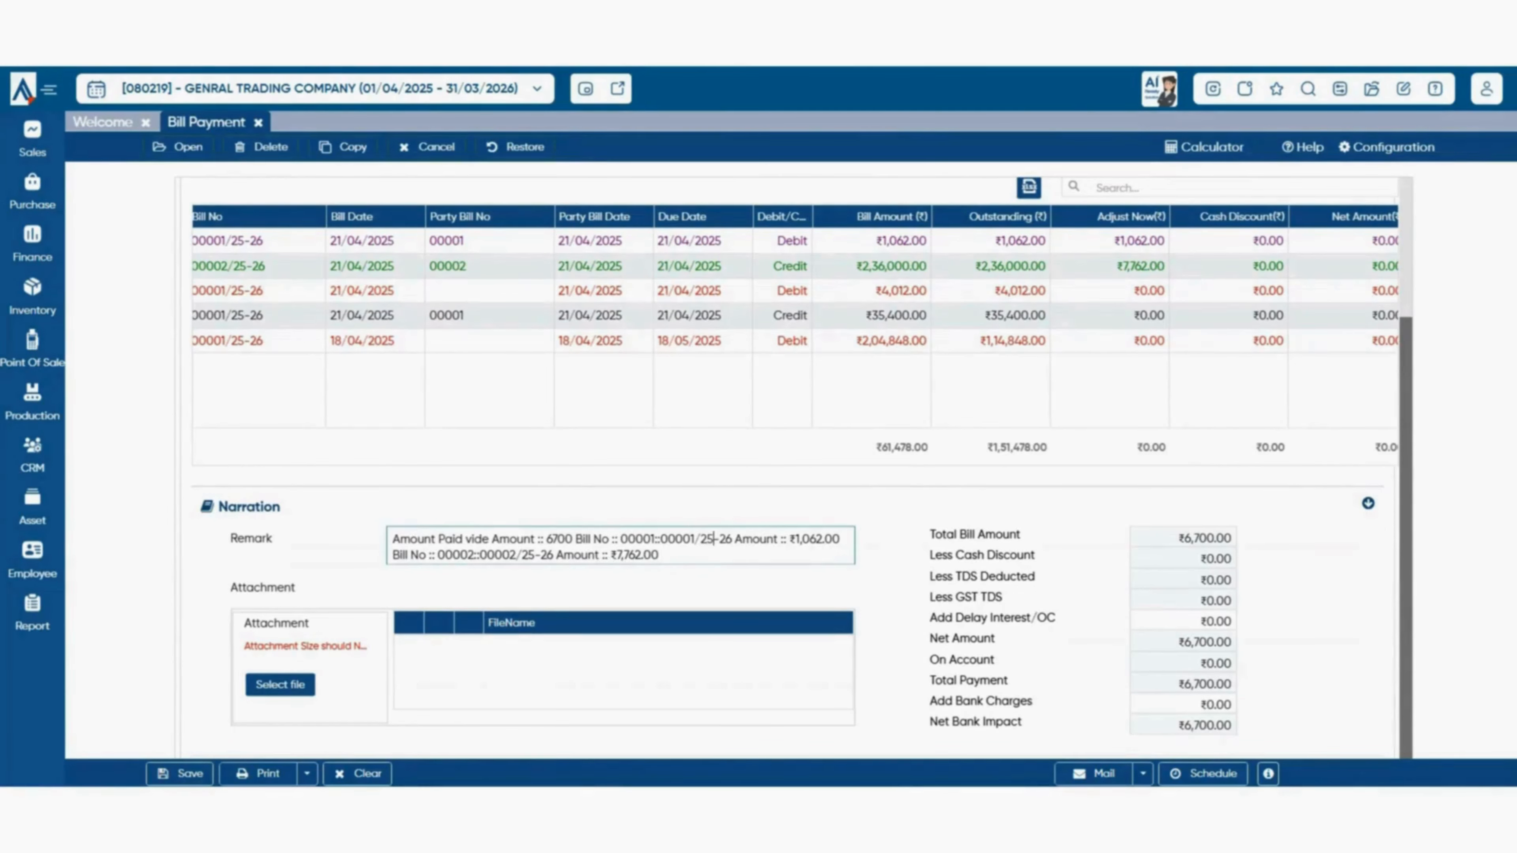
scroll(714, 540, down, 1)
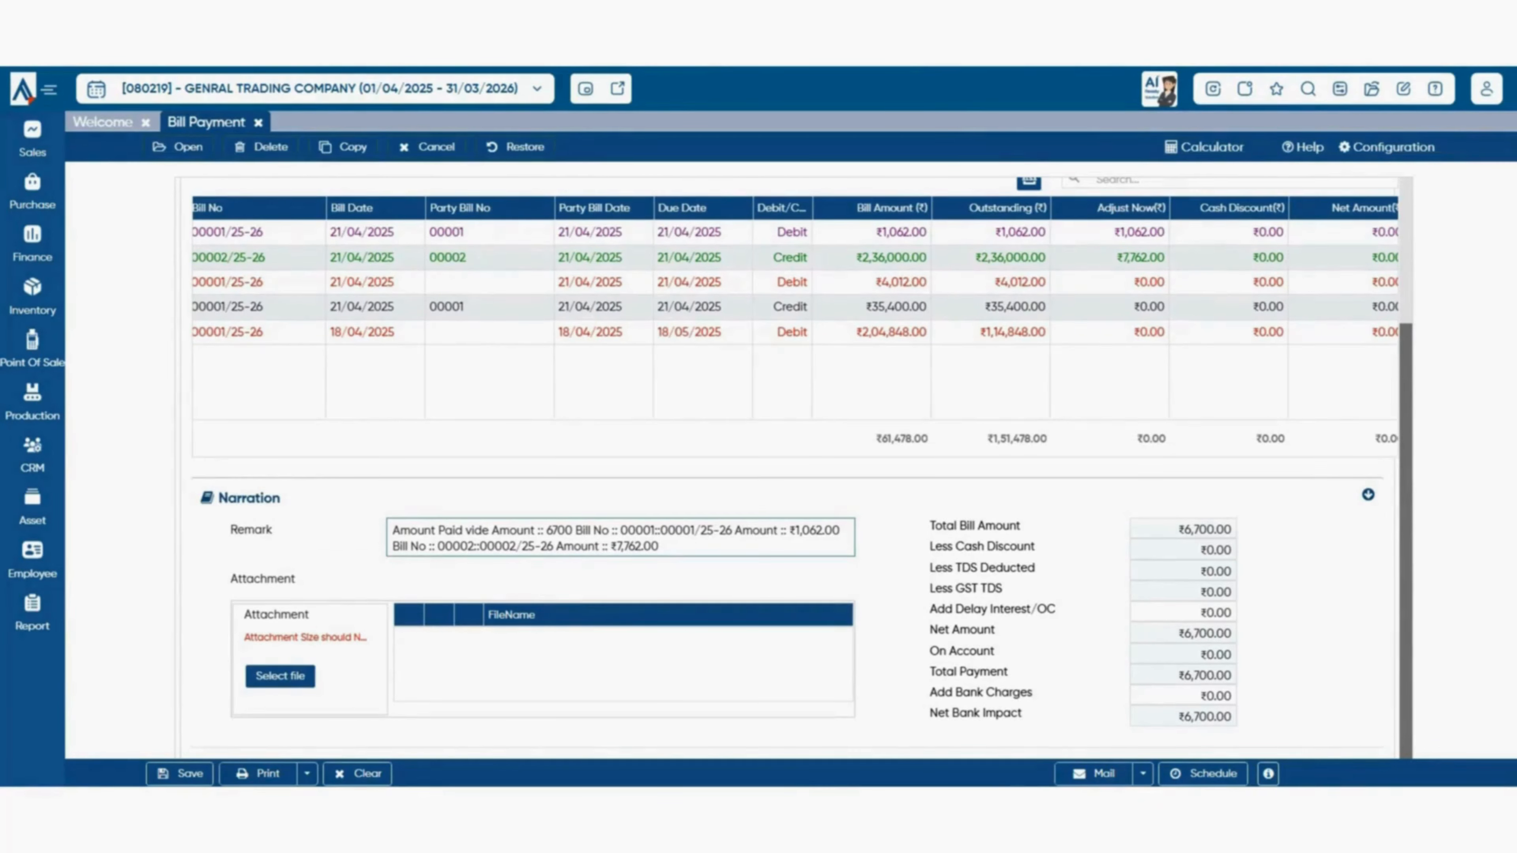
click(1015, 389)
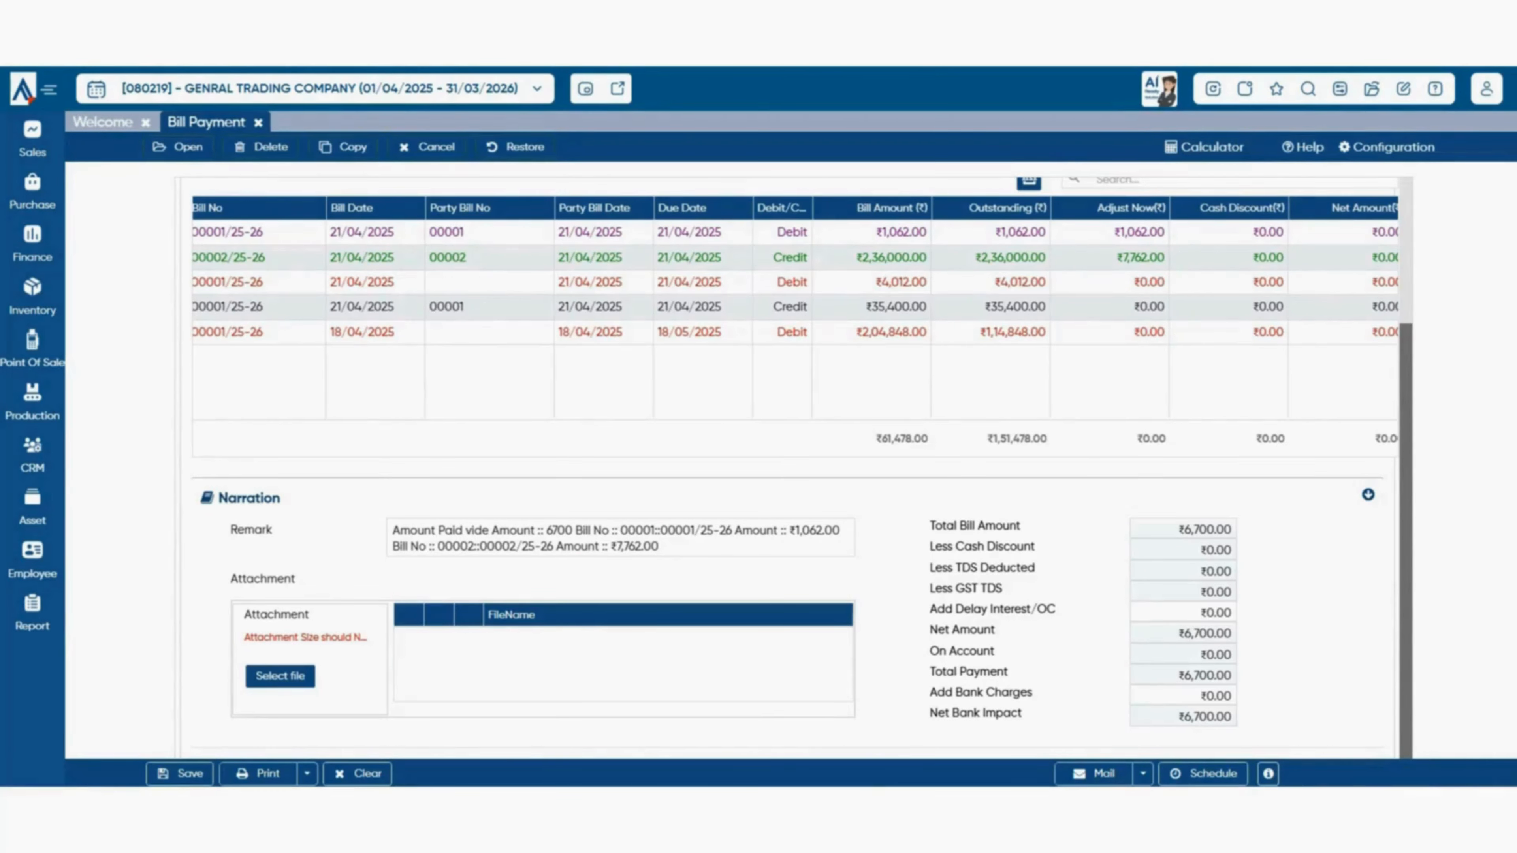
scroll(795, 467, up, 3)
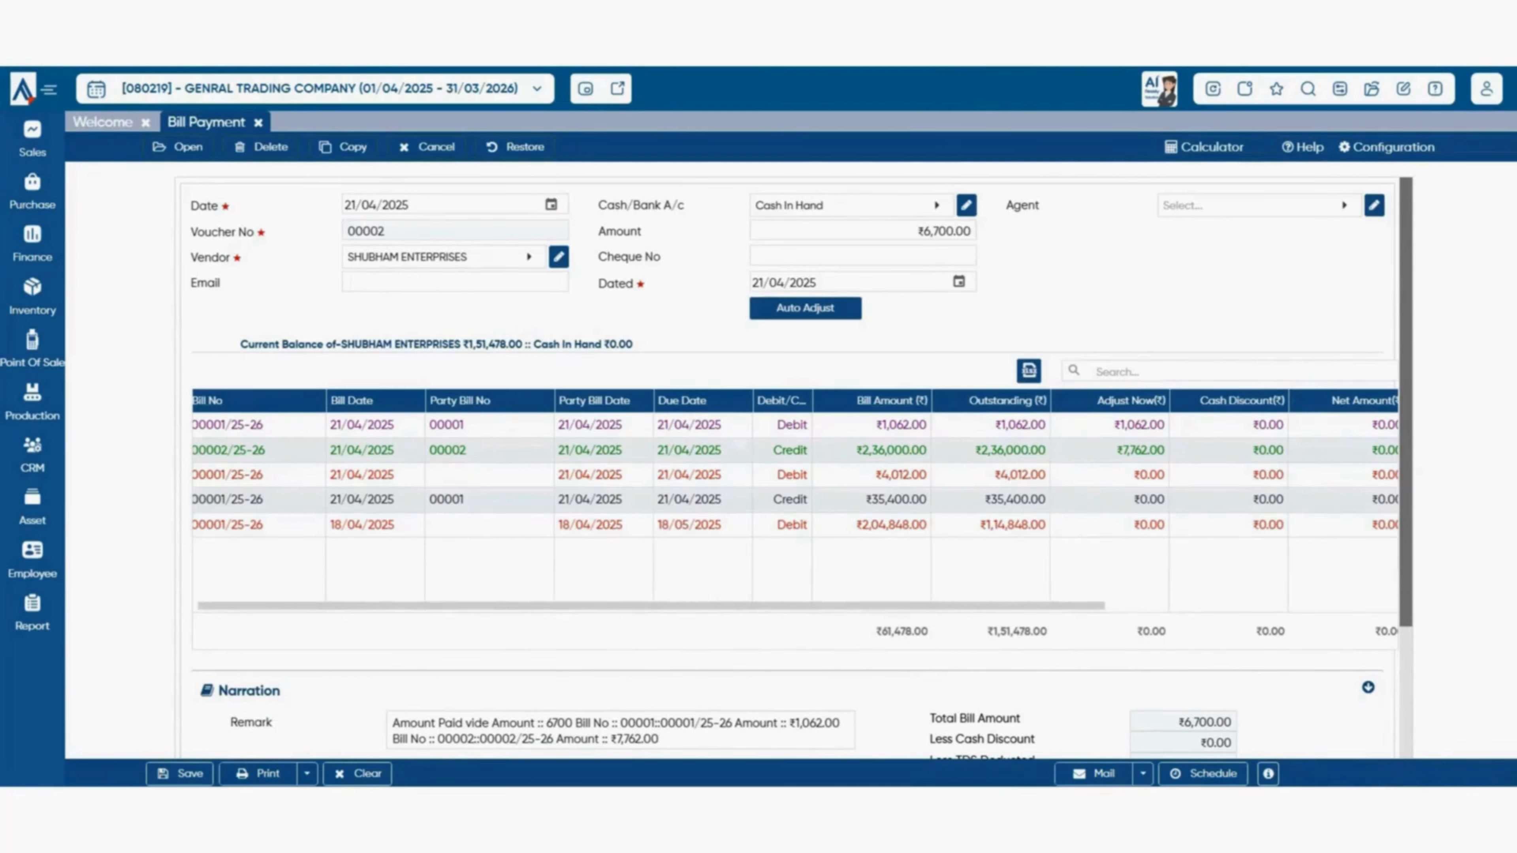
- Reopen this month's PANKAJ ENTERPRISES bill payment 00001/25-26 and save it
click(178, 147)
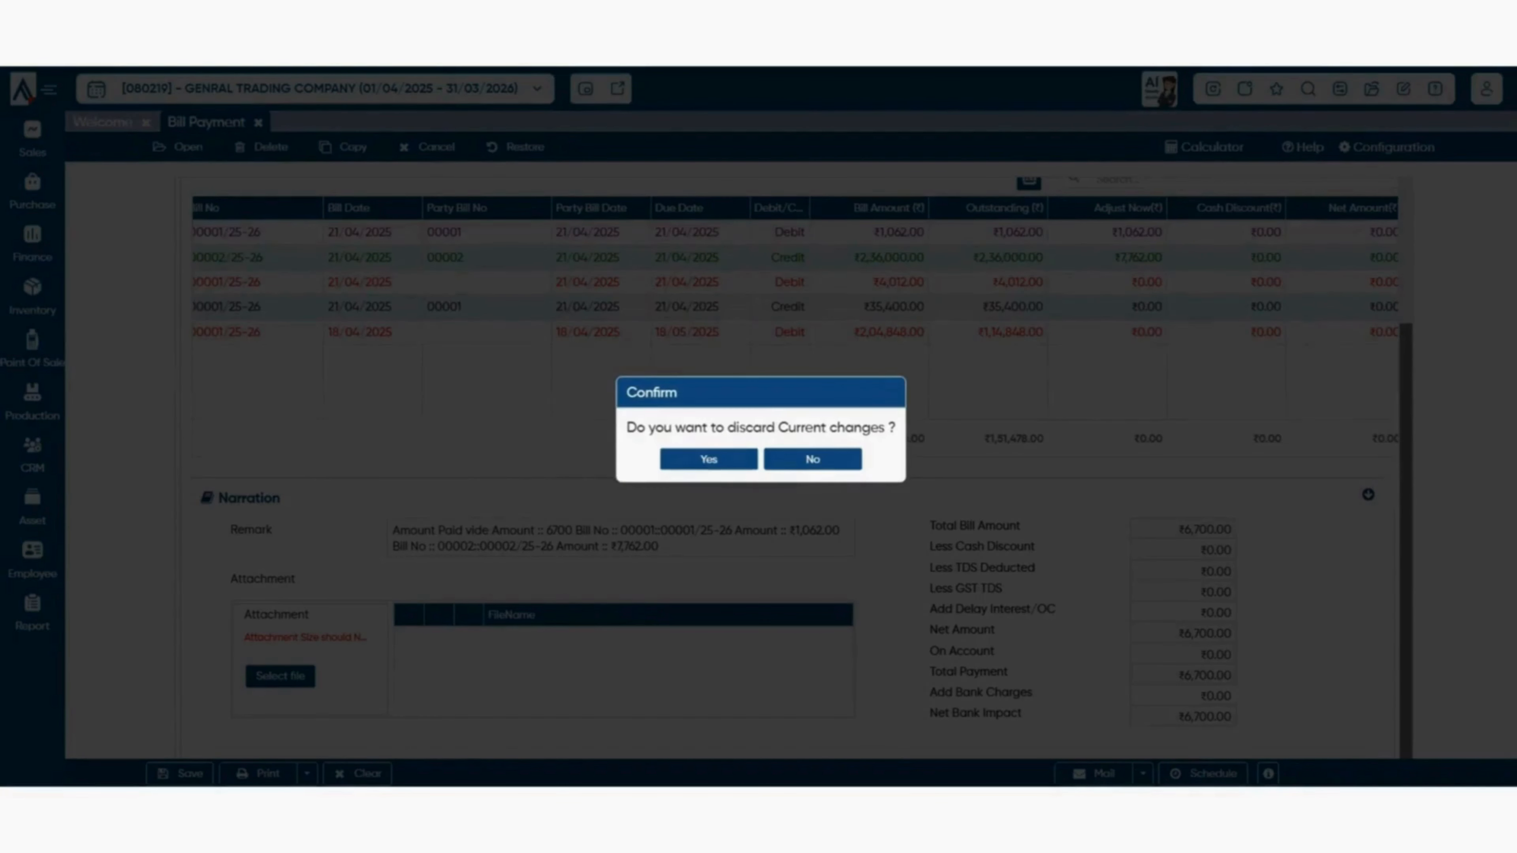
click(709, 459)
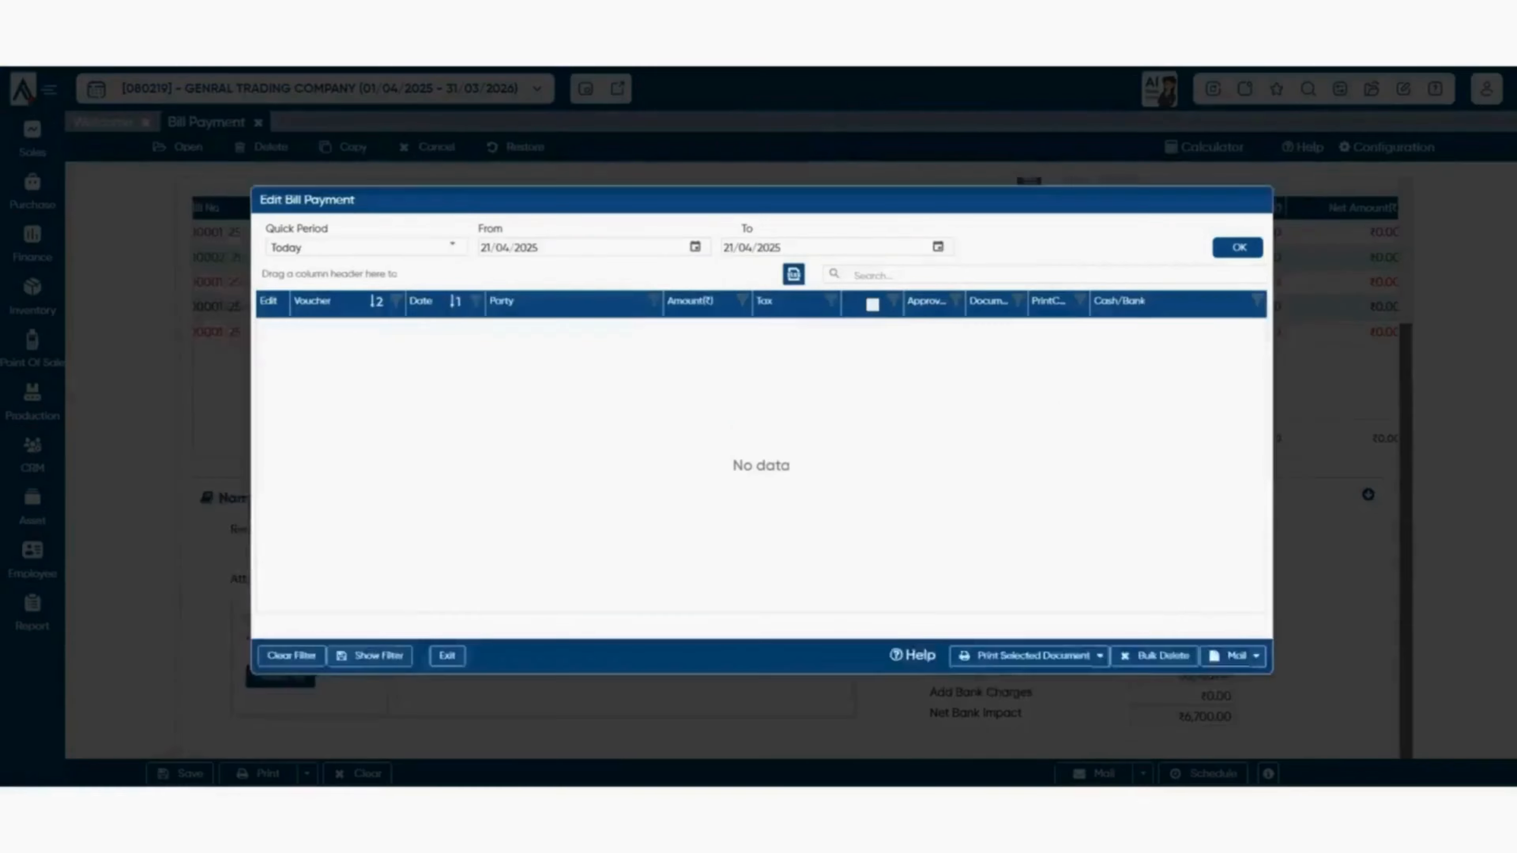
click(417, 225)
click(310, 279)
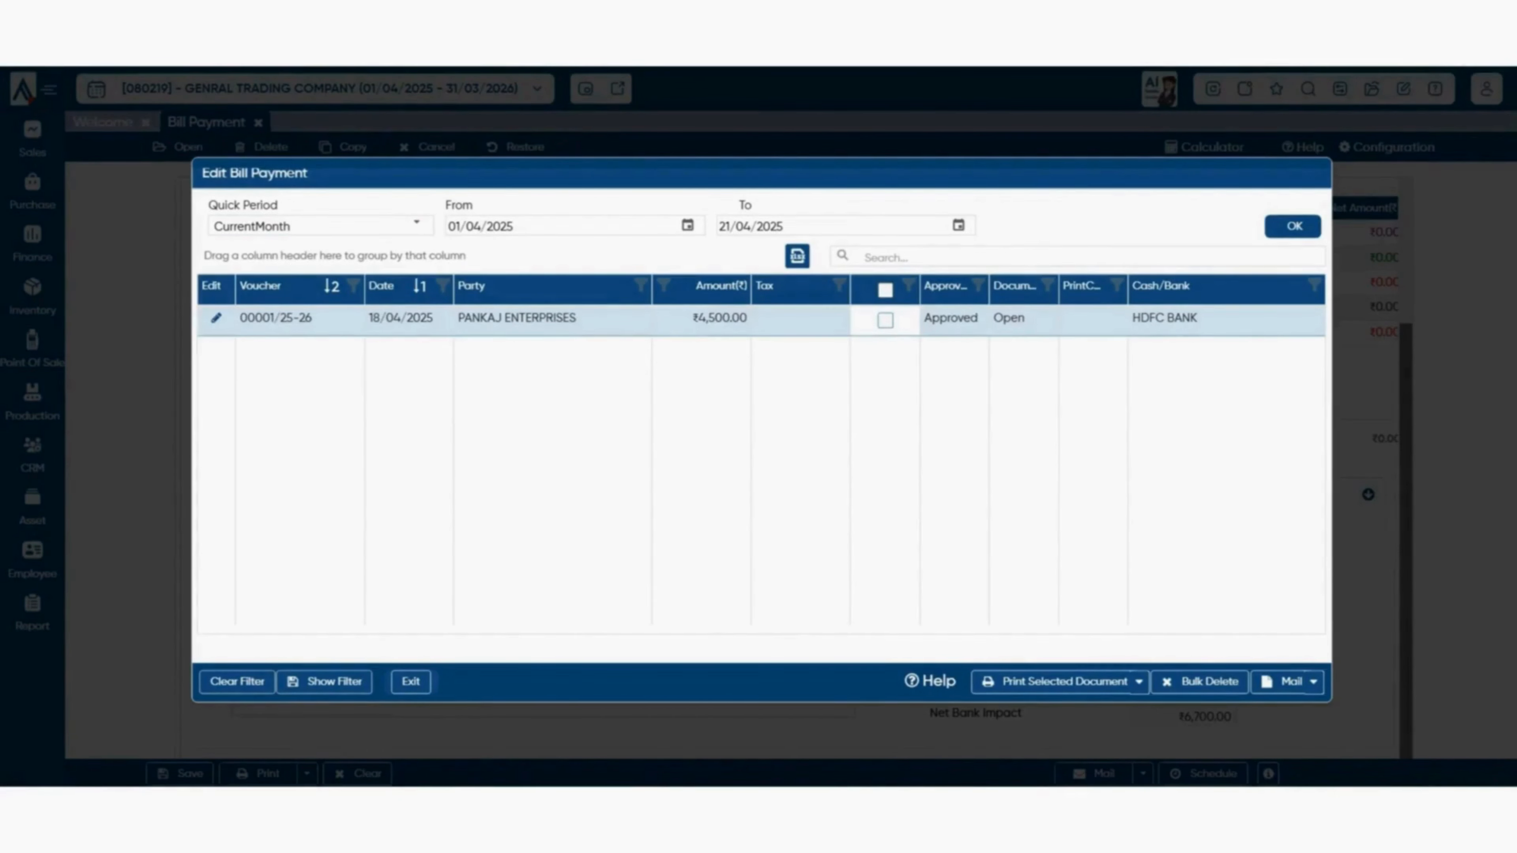
click(217, 318)
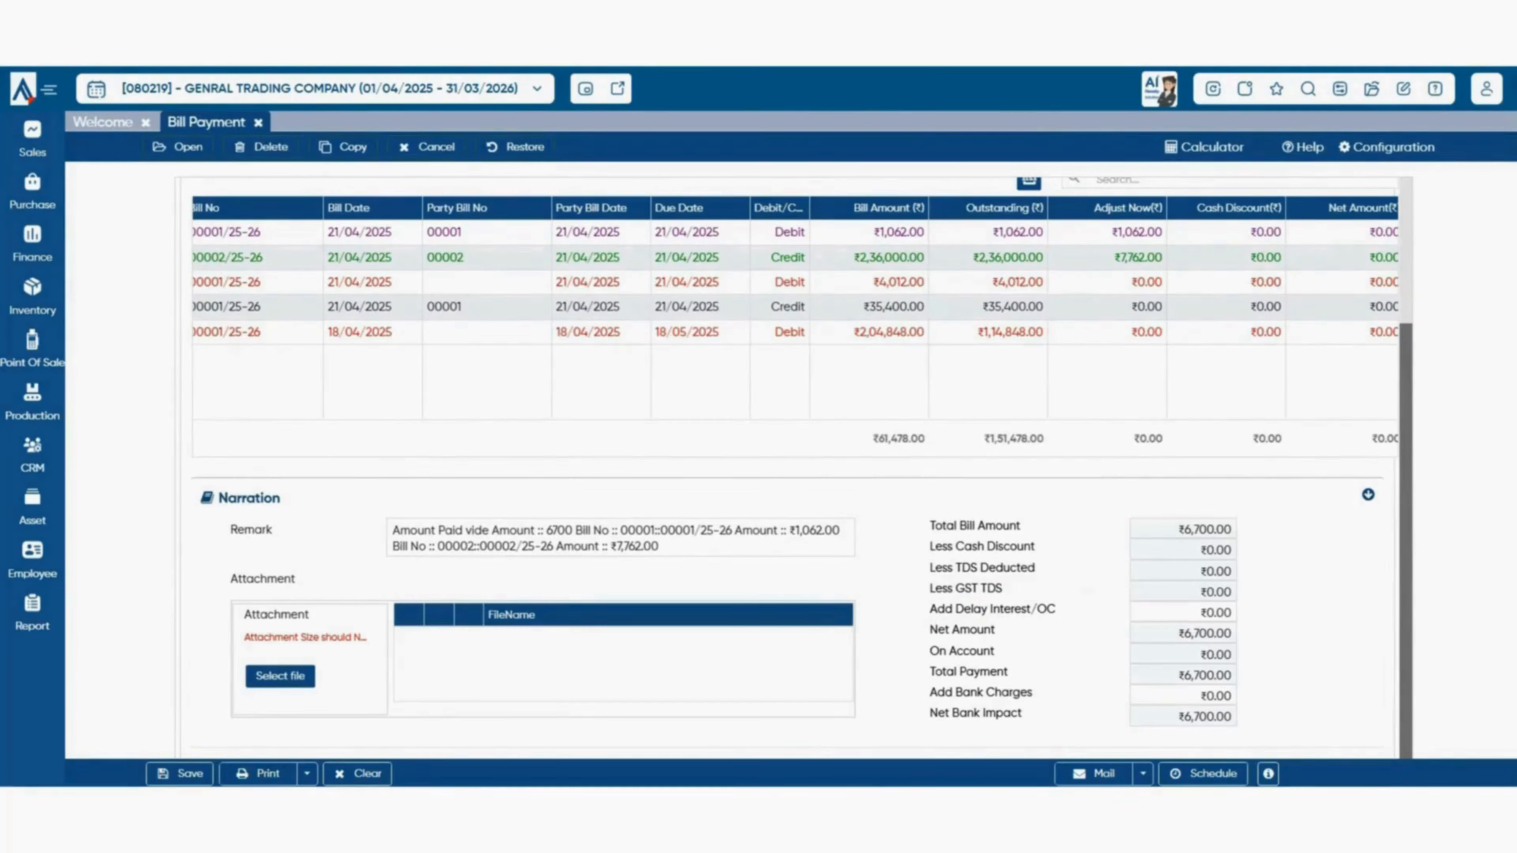
key(ctrl+s)
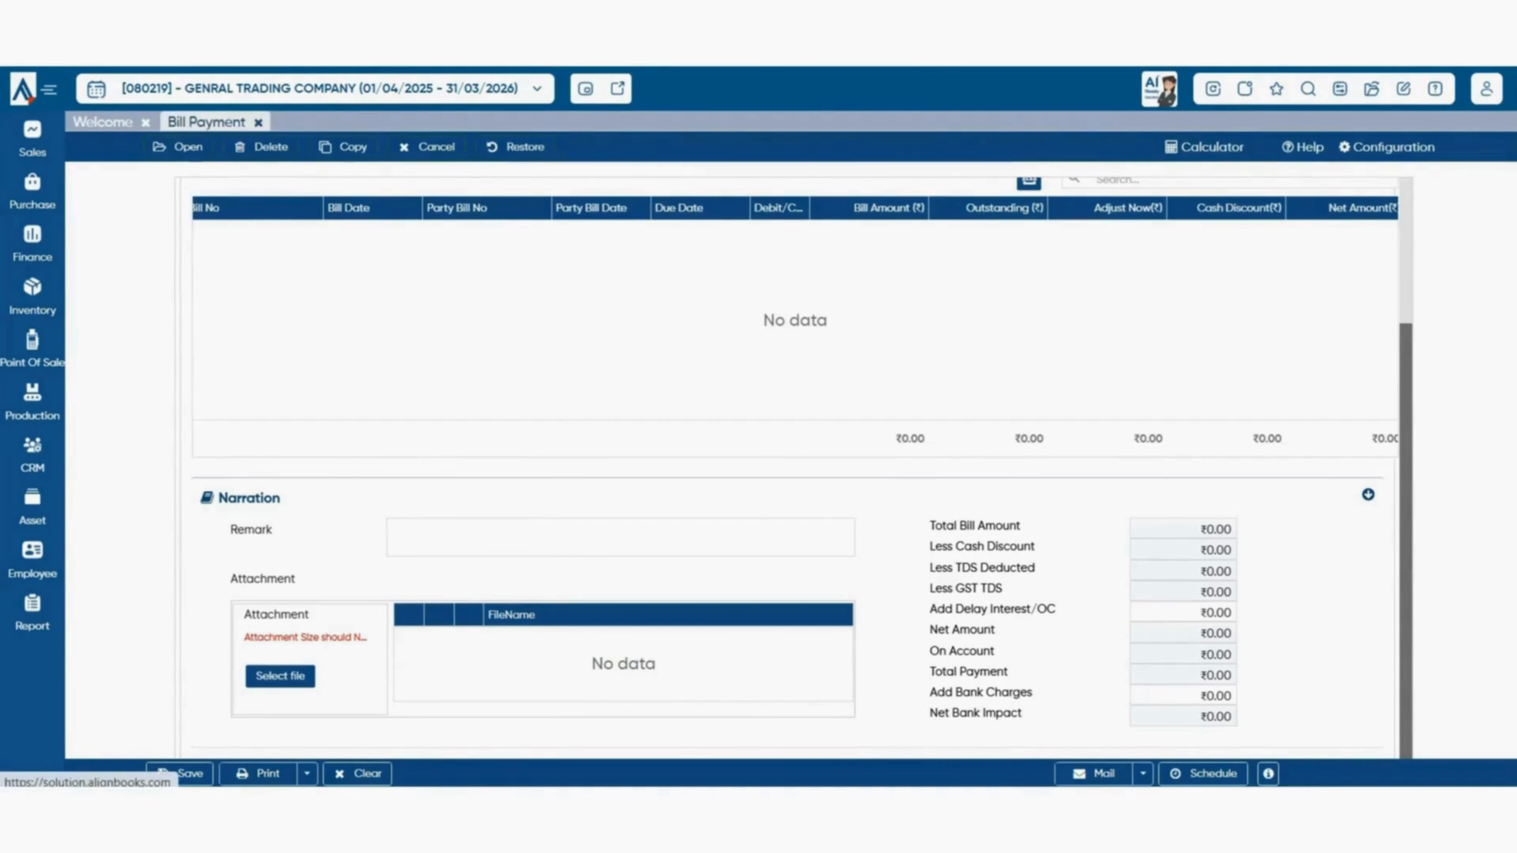
- Open Payment Dunes with bank Balances With Bank and party group Sundry Trade Creditors
click(258, 122)
click(33, 191)
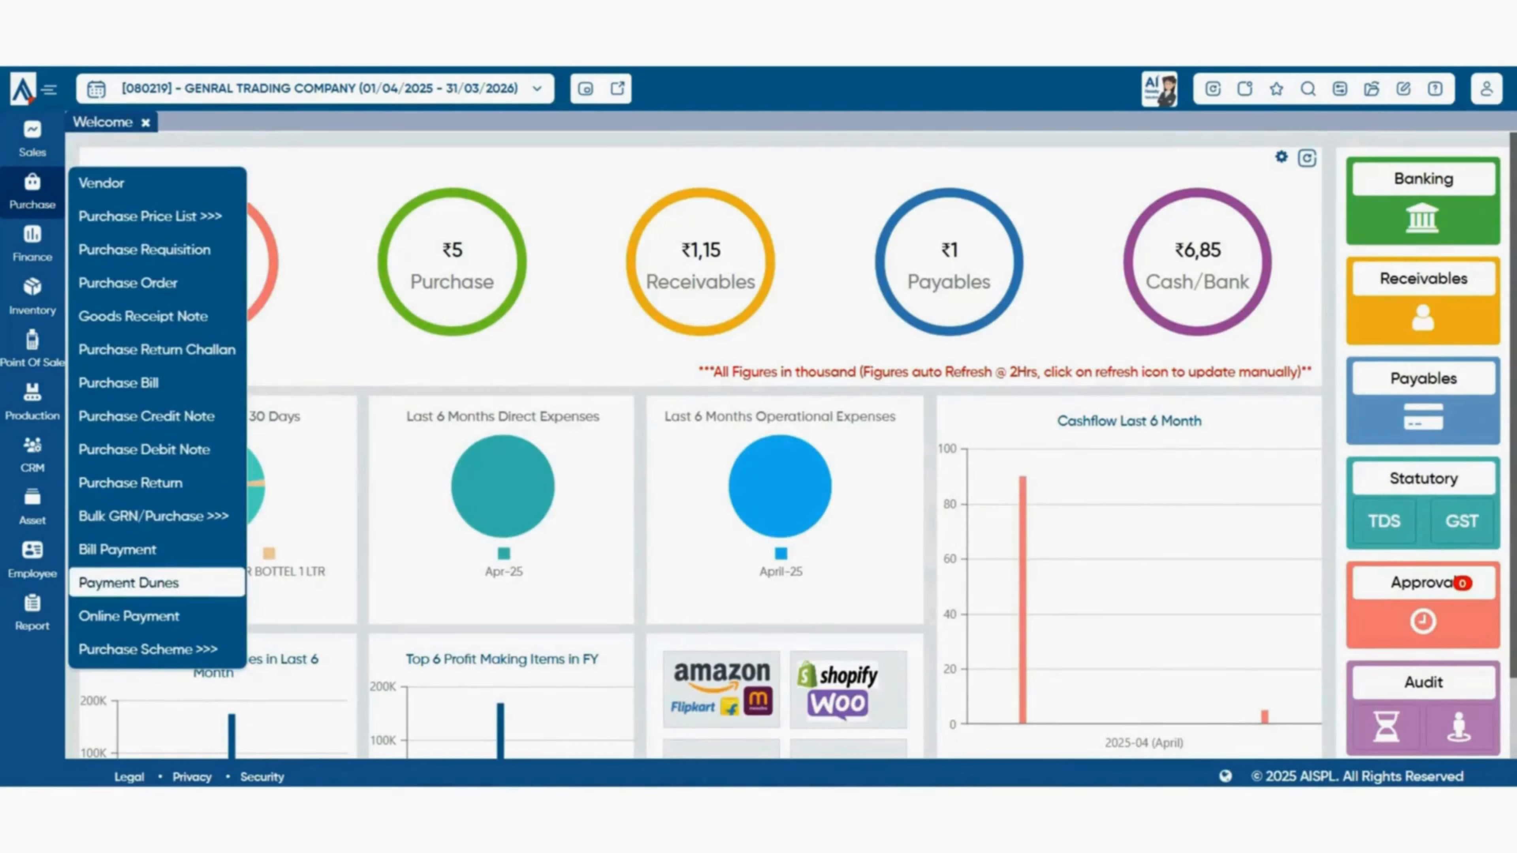
click(129, 583)
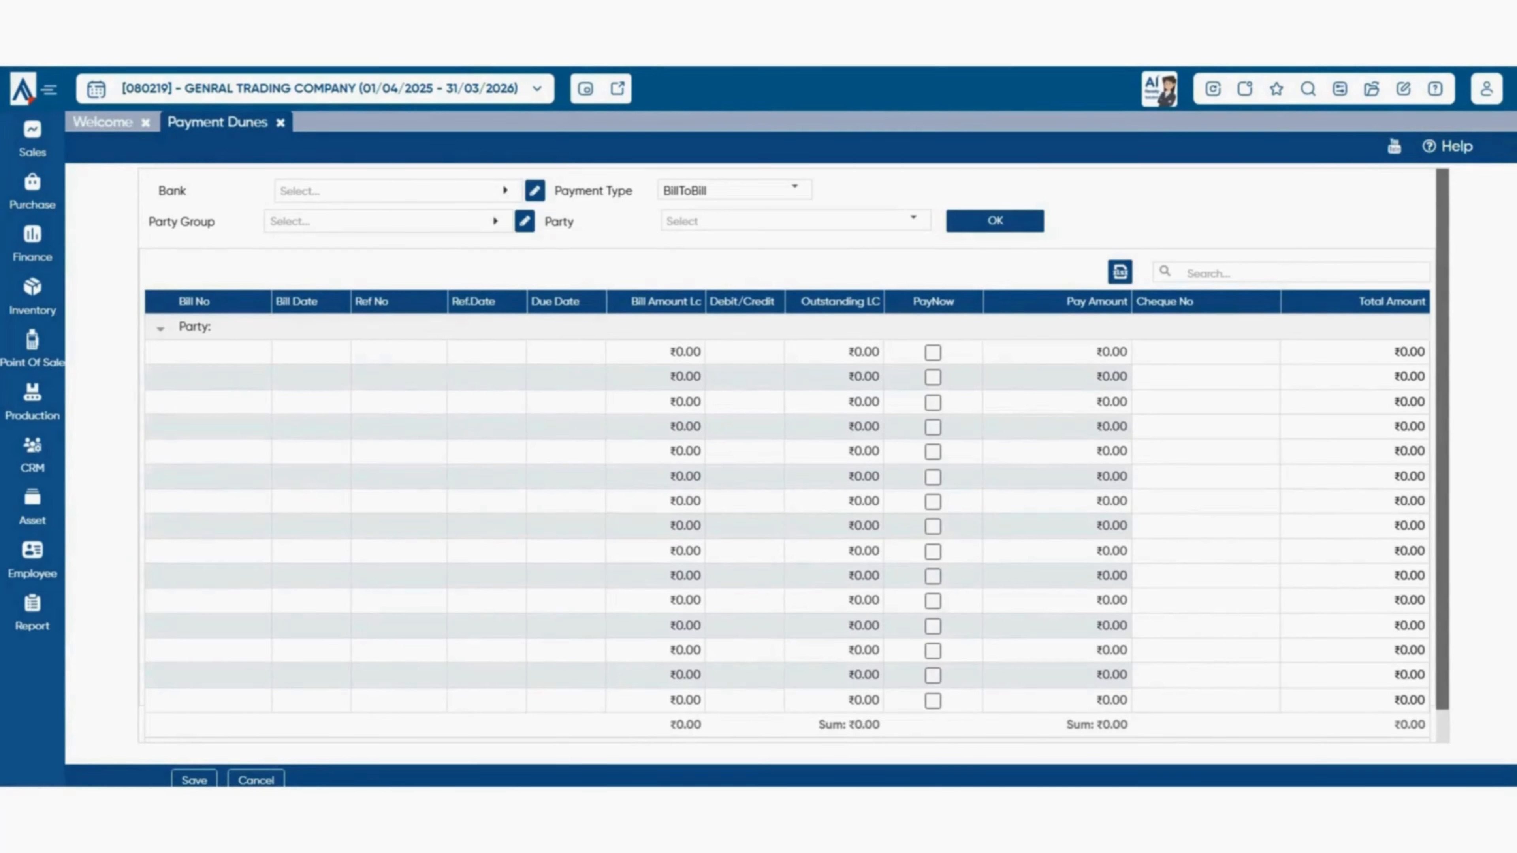
click(394, 190)
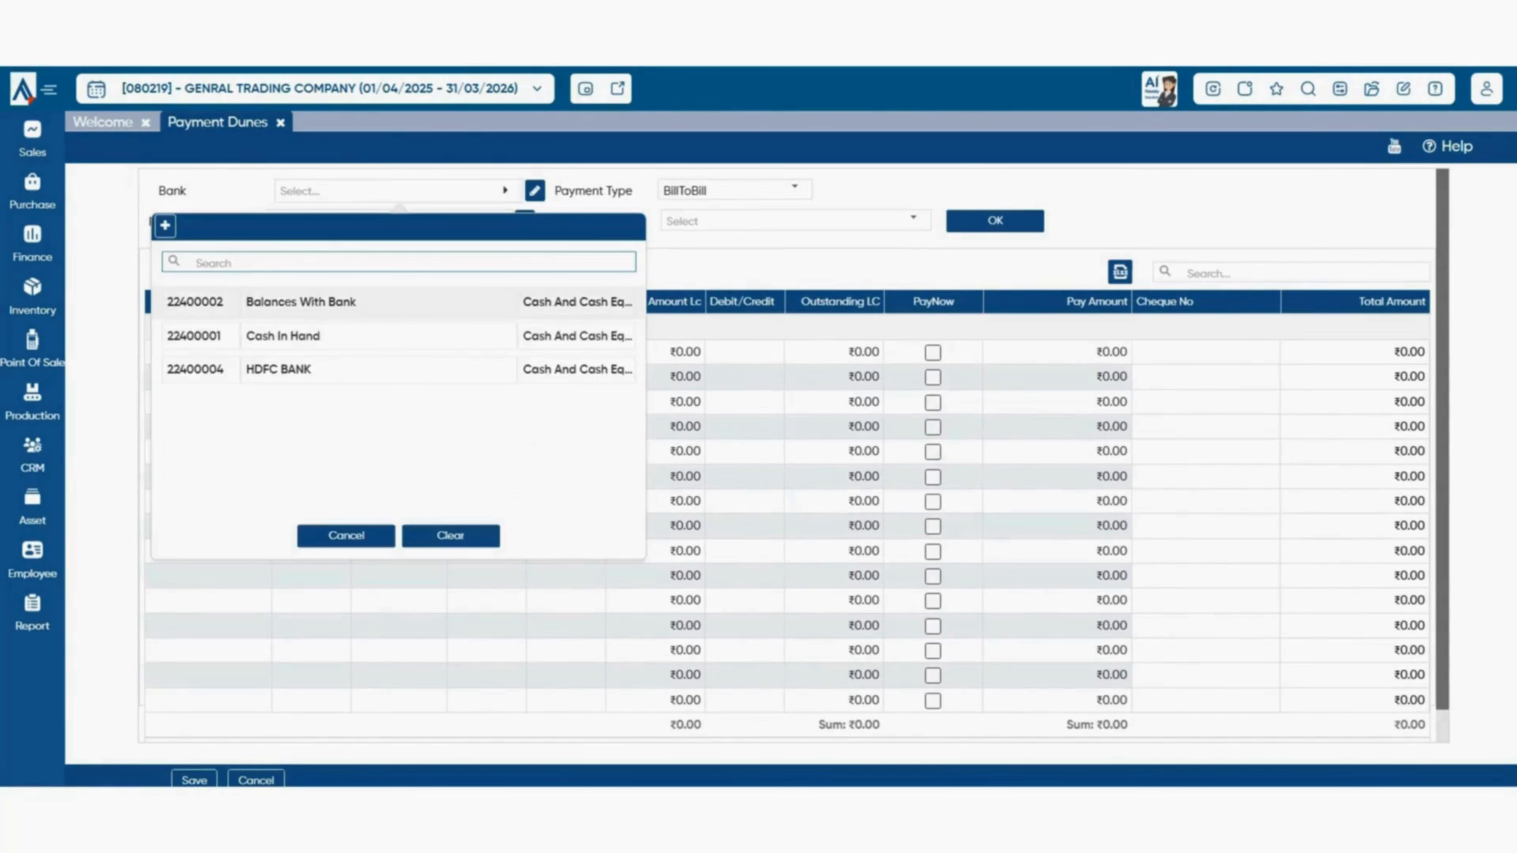
click(331, 303)
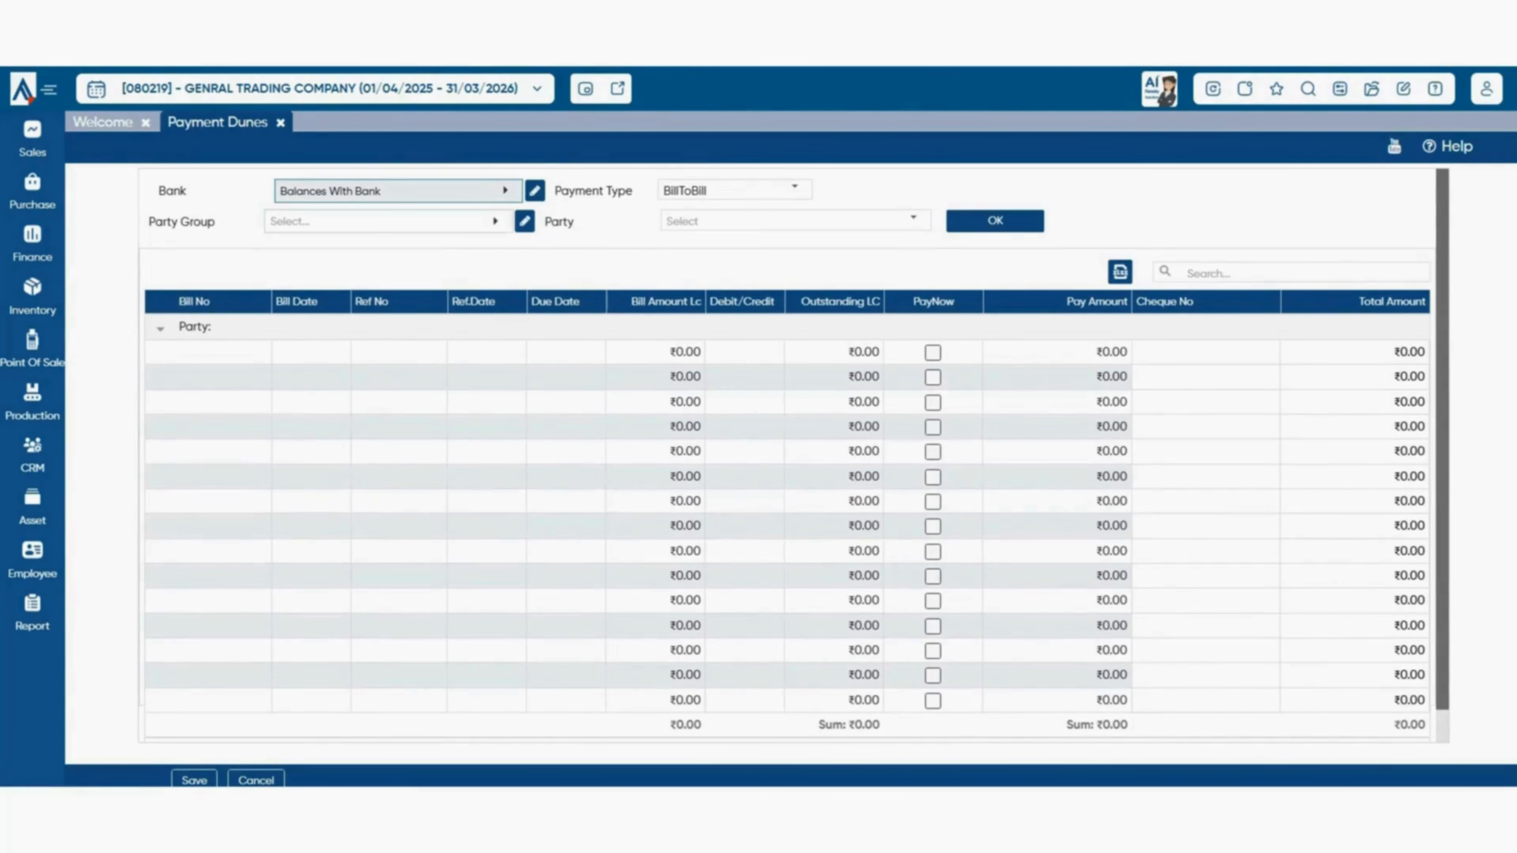
click(388, 221)
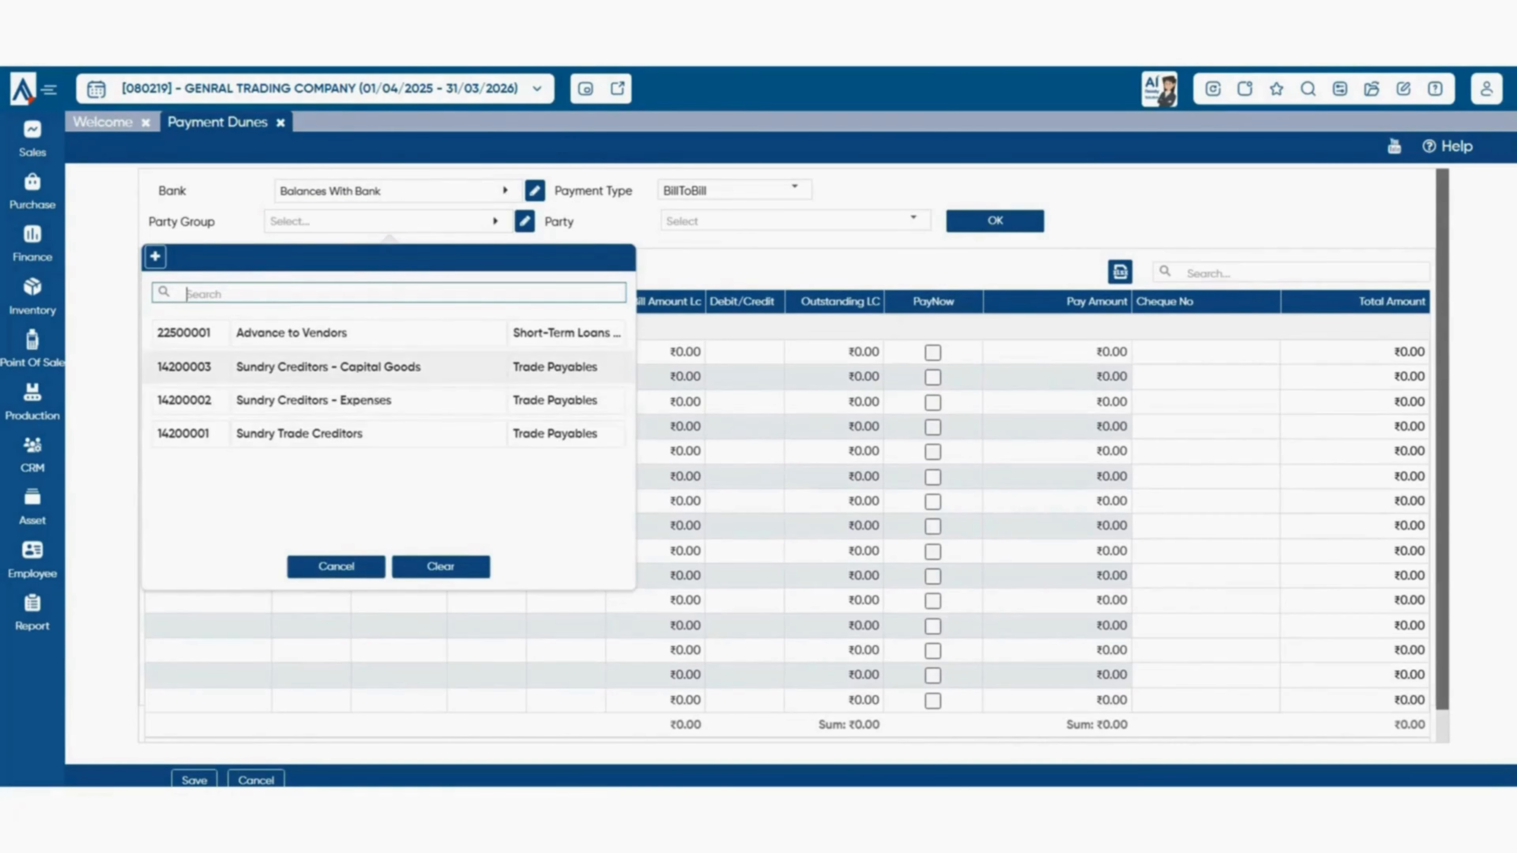
click(299, 433)
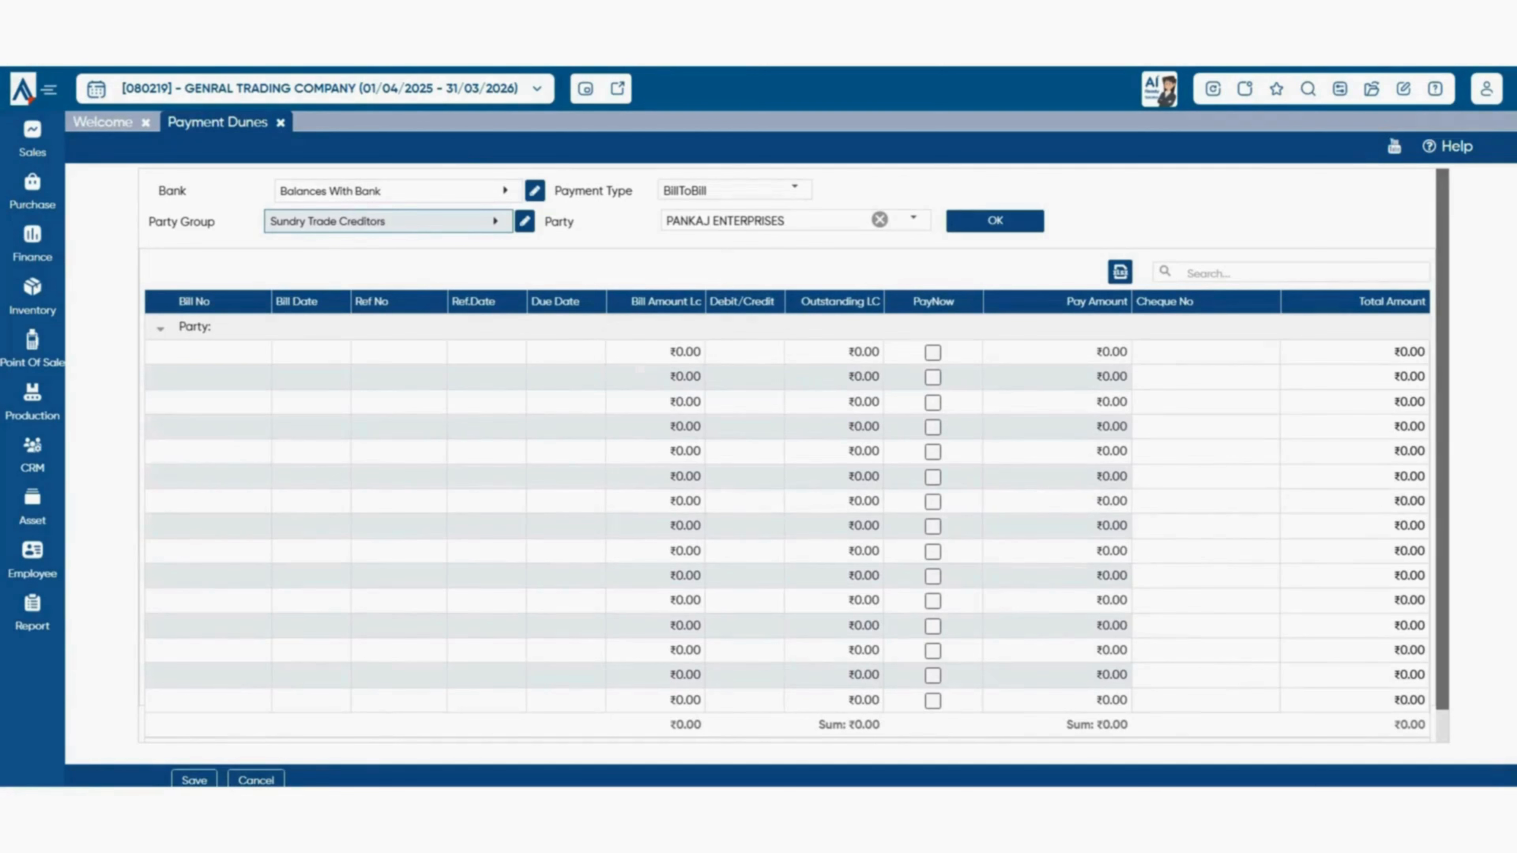
- Pay the ₹1,046.00 due on bill 00001/25-26 as BillToBill and save
click(794, 187)
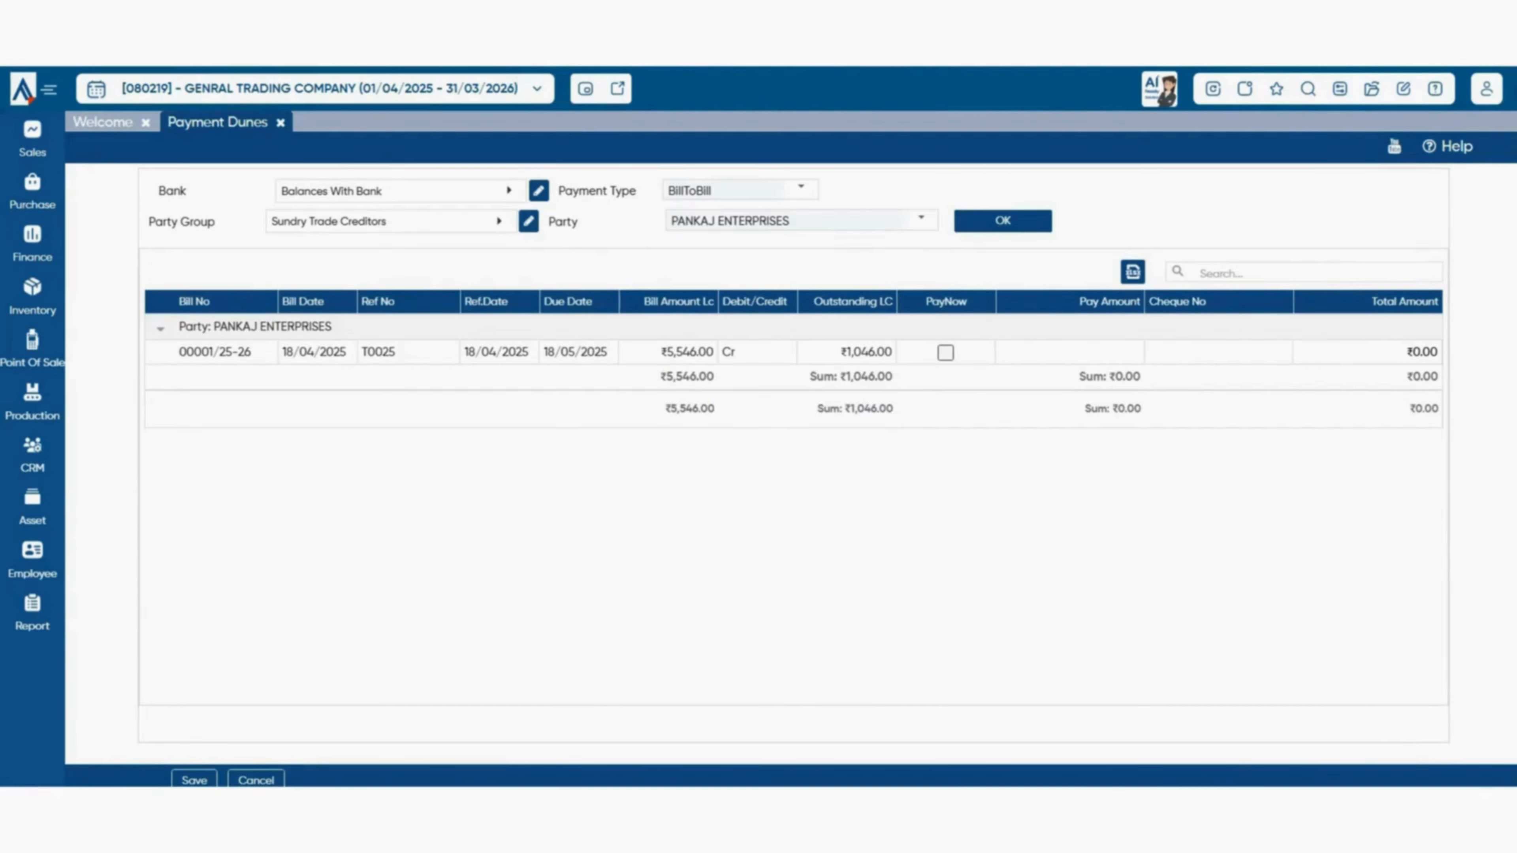
click(946, 352)
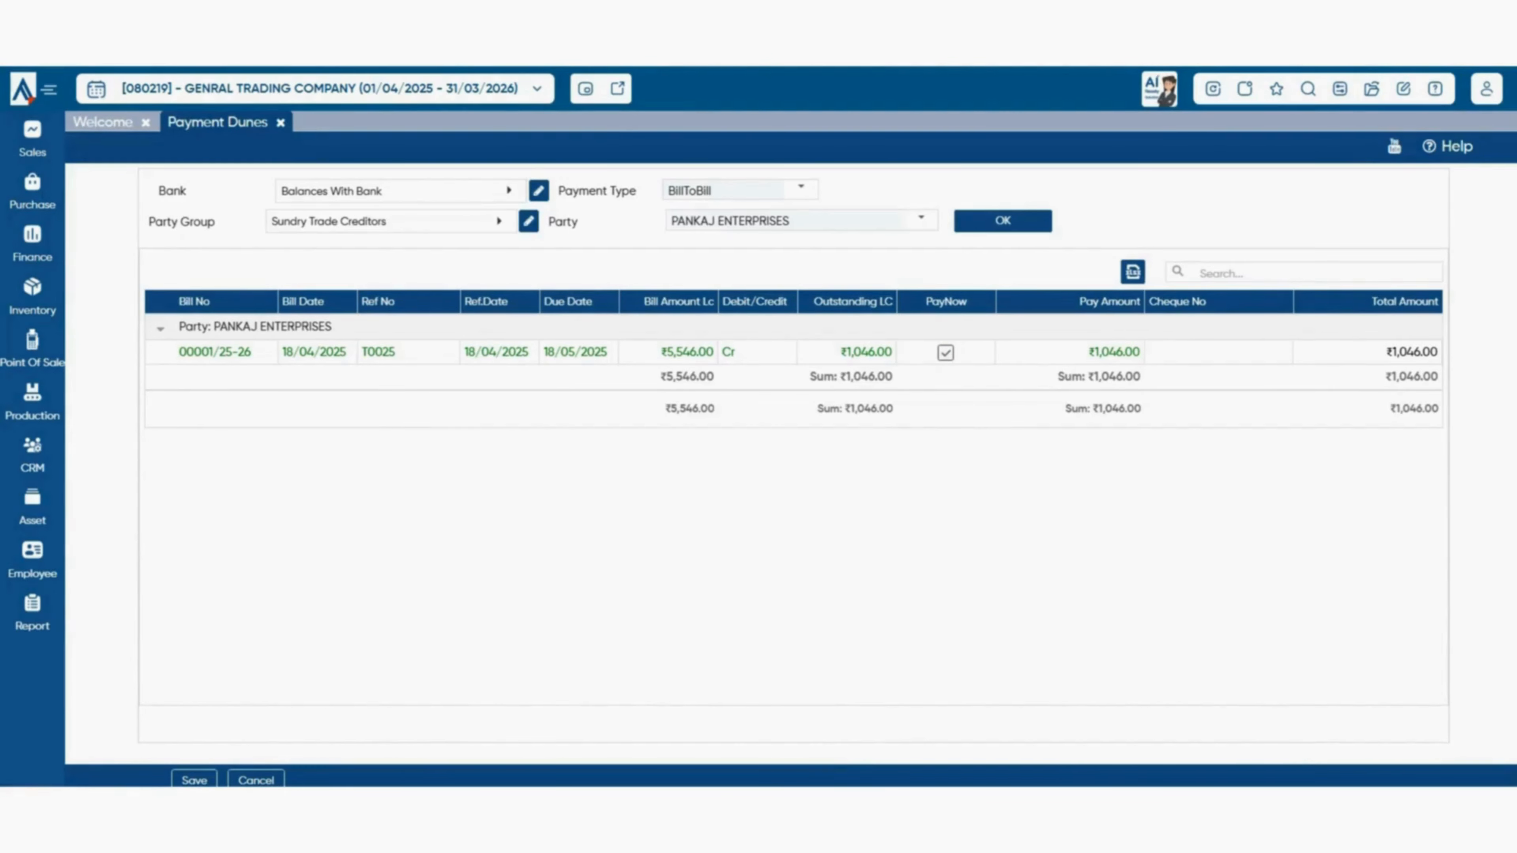
click(194, 780)
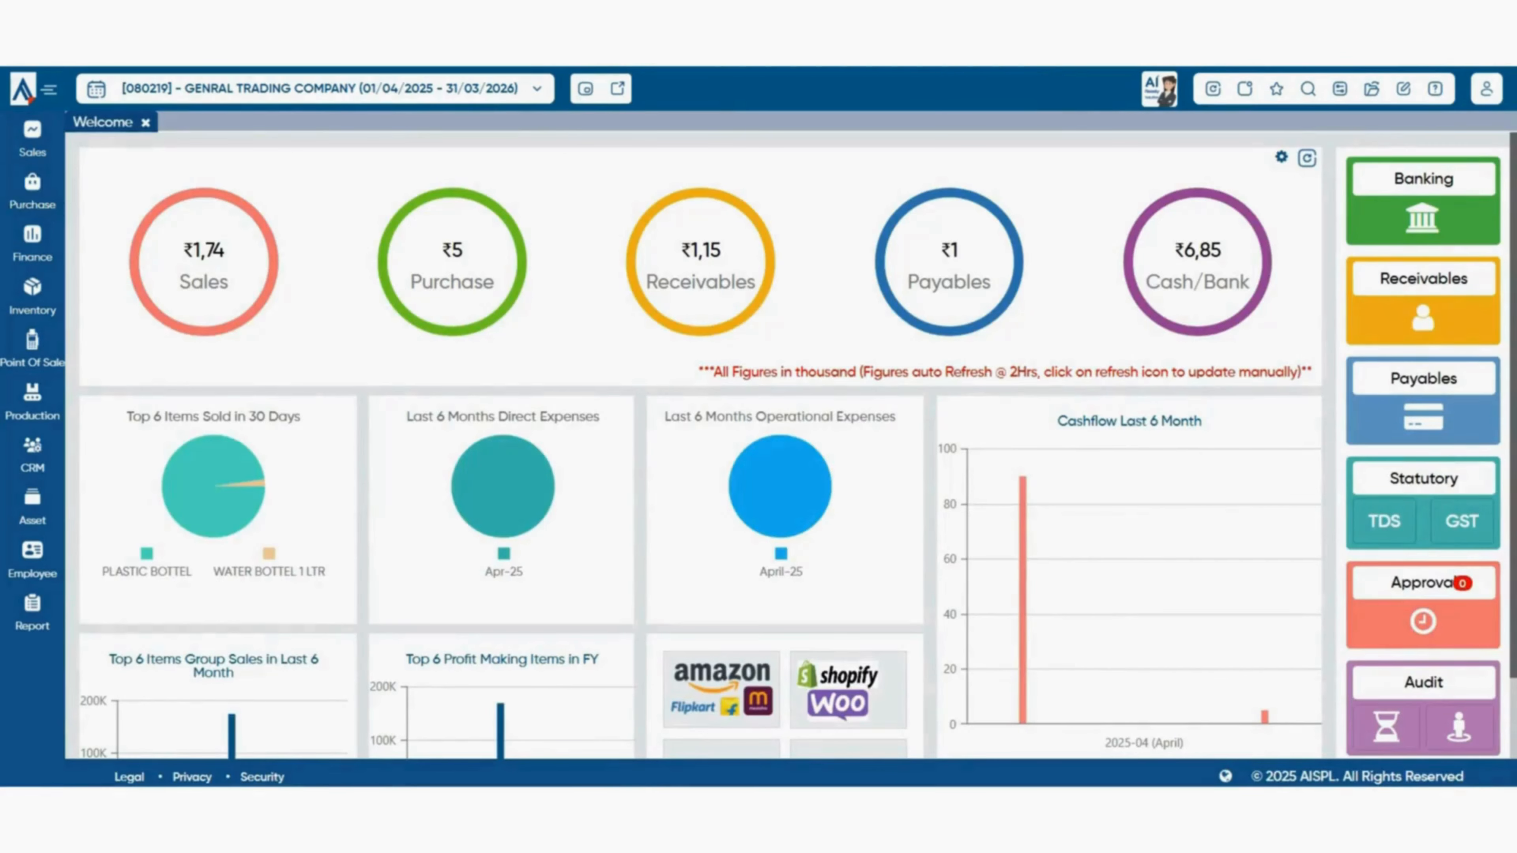
- Show the Purchase Scheme submenu listing Scheme Input and Scheme Evaluation
click(32, 192)
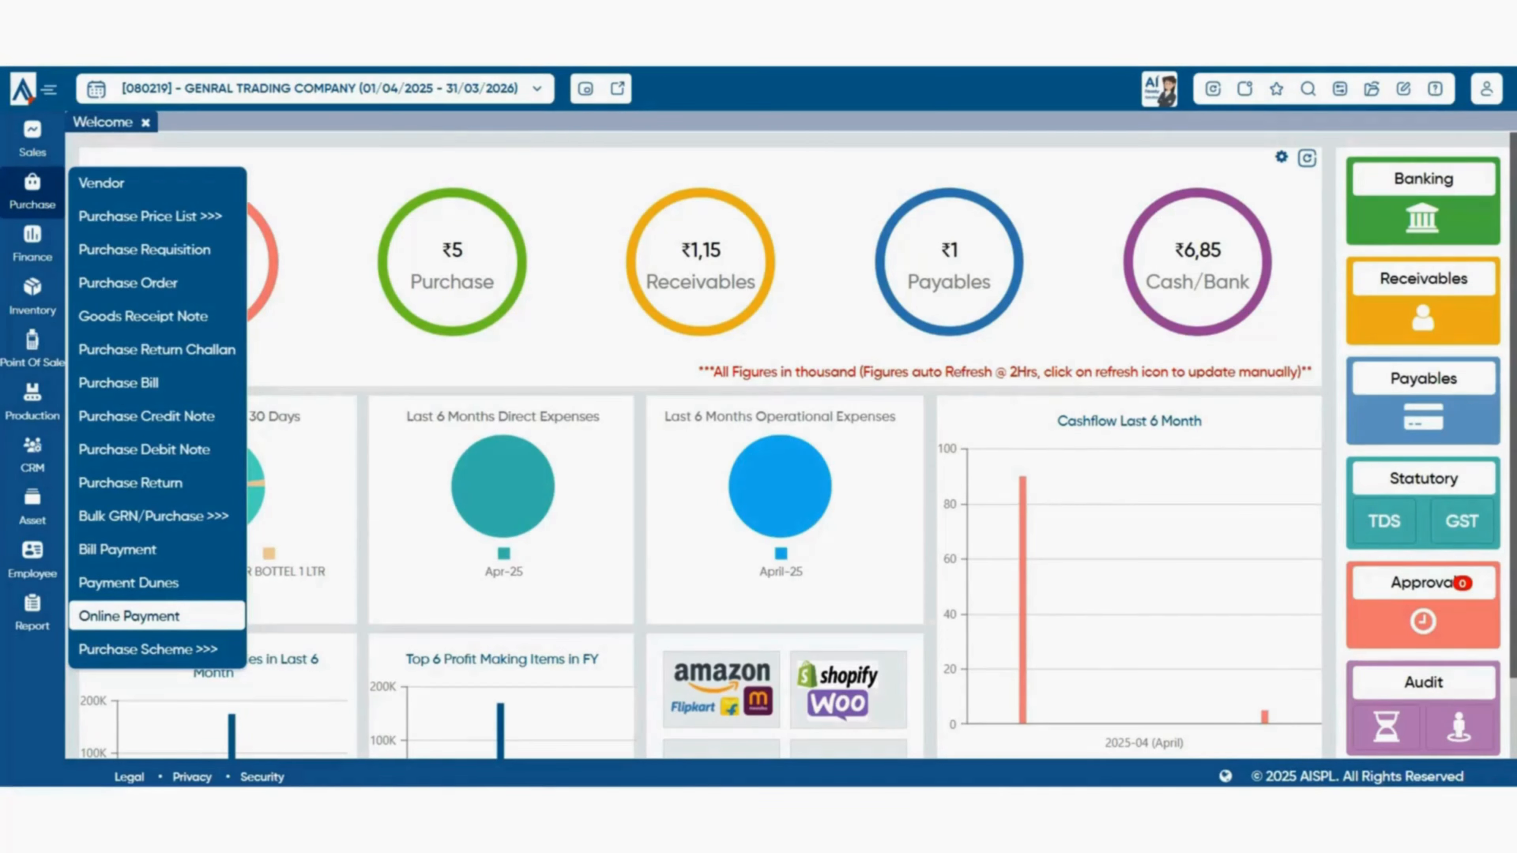
mouse_move(148, 649)
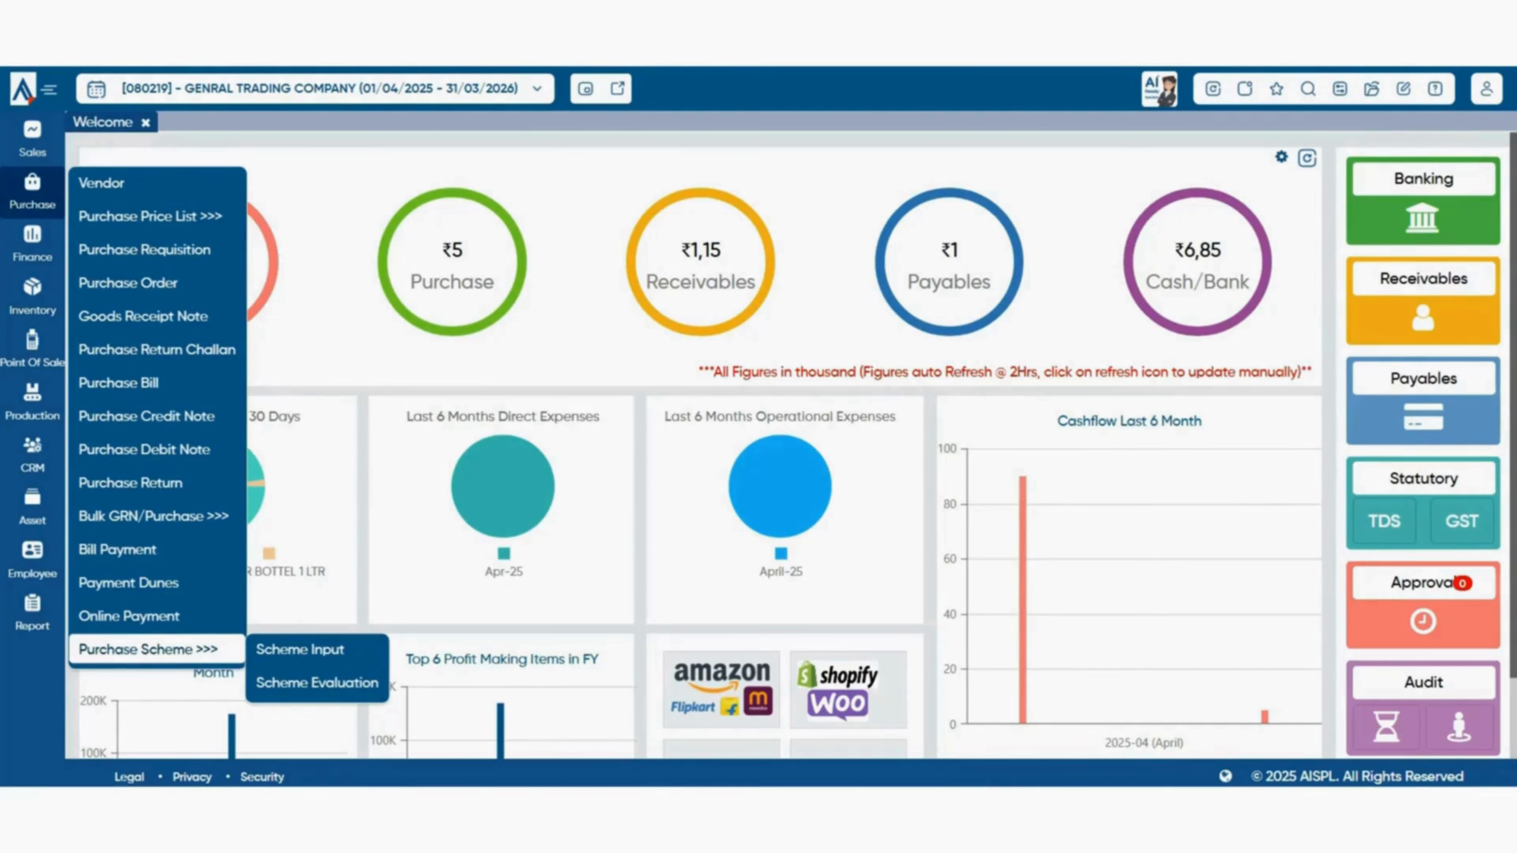
- Add a new Scheme Input target template named 'New Scheme' with code 0001
click(300, 650)
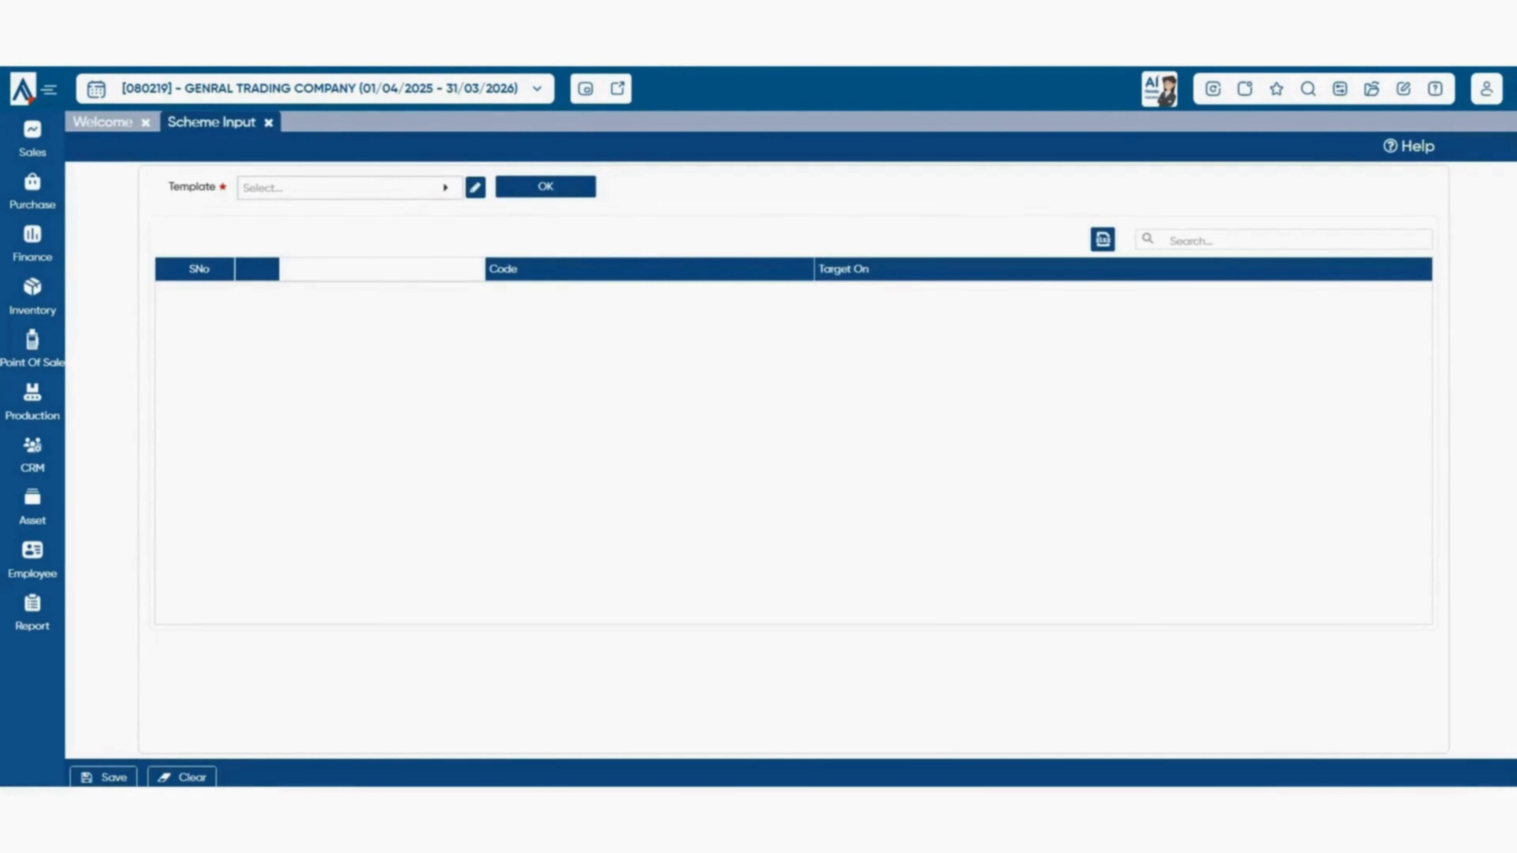
click(349, 188)
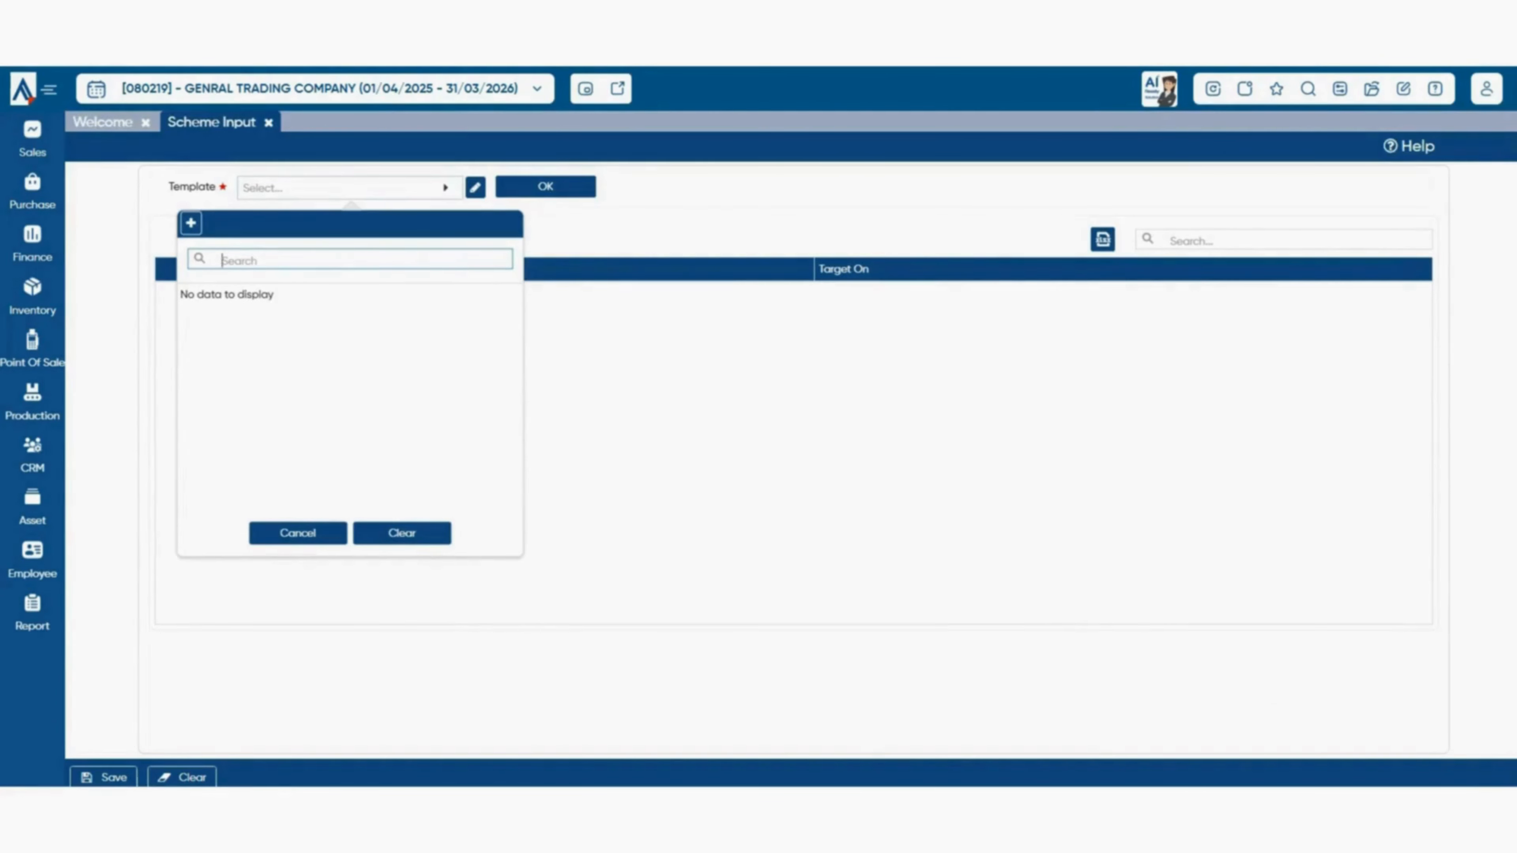
text(New Scheme)
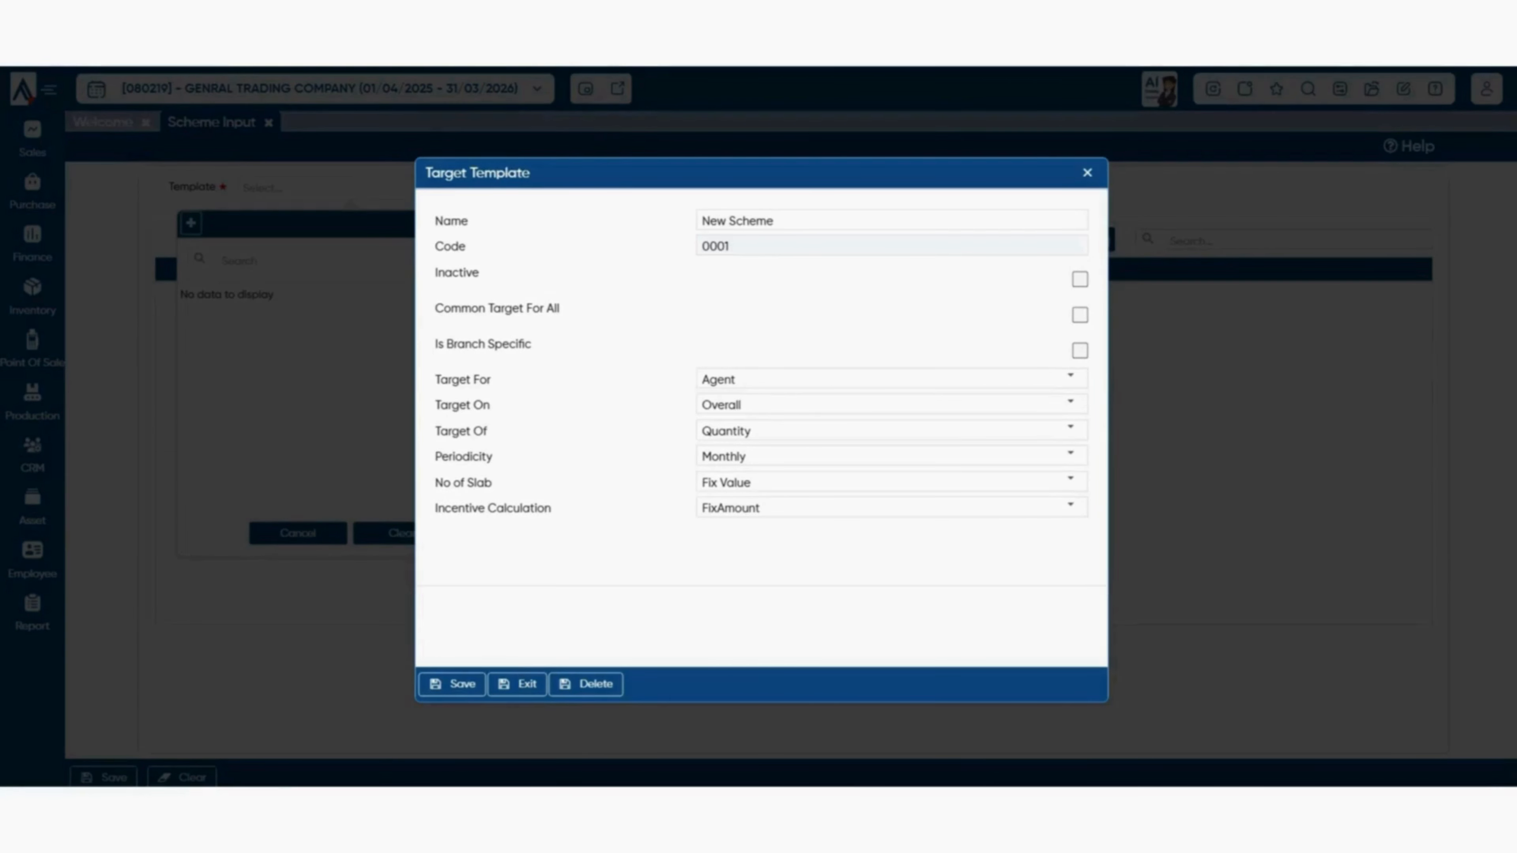
- Set New Scheme to Agent, Overall, Fix Value slabs and FixAmount incentive, then save and select it
click(1079, 351)
click(1070, 378)
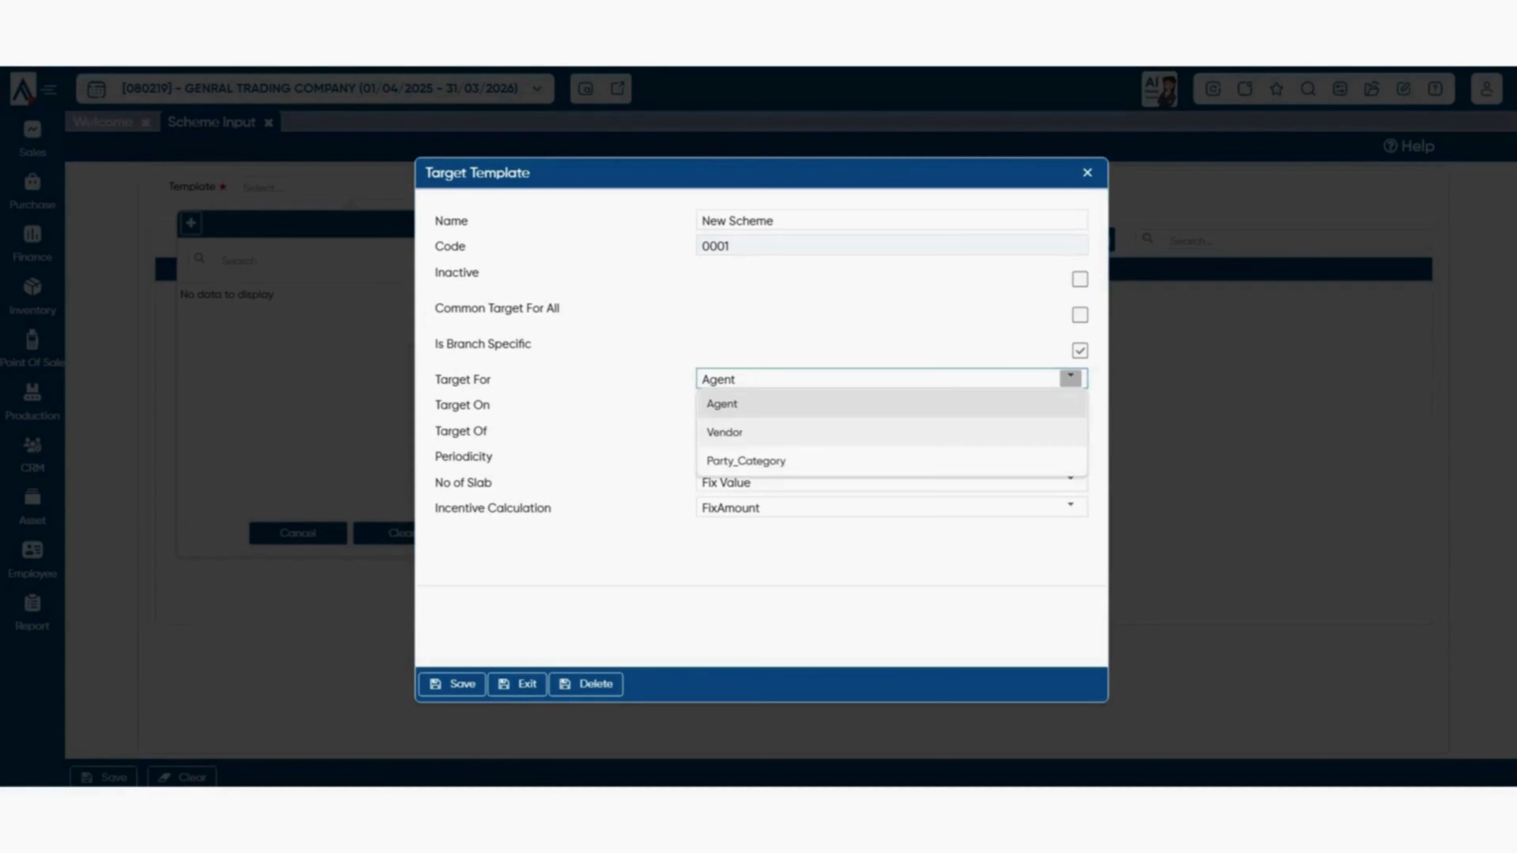
click(891, 404)
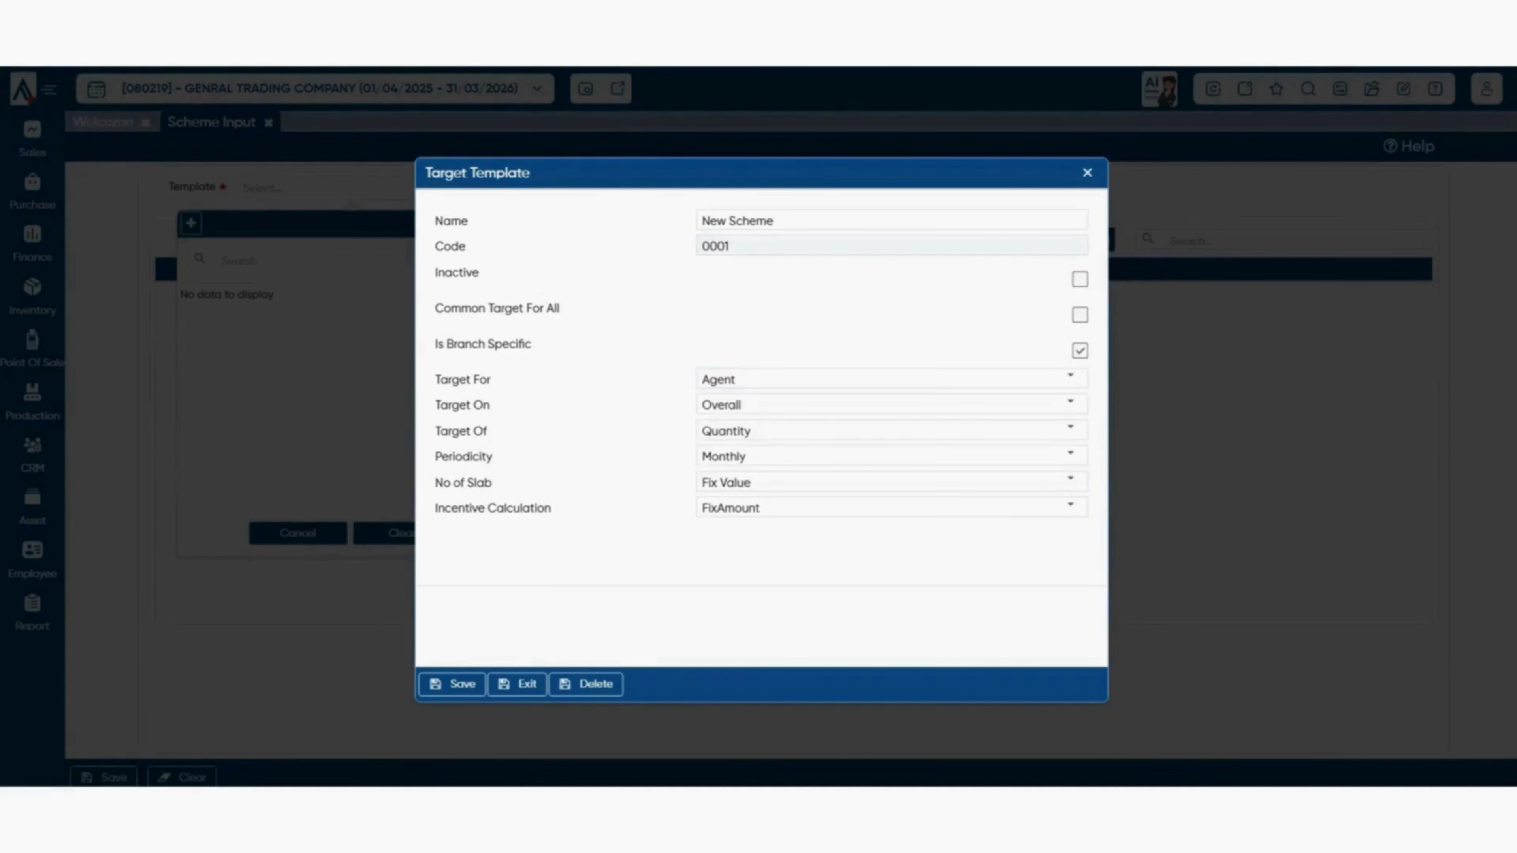
click(1071, 403)
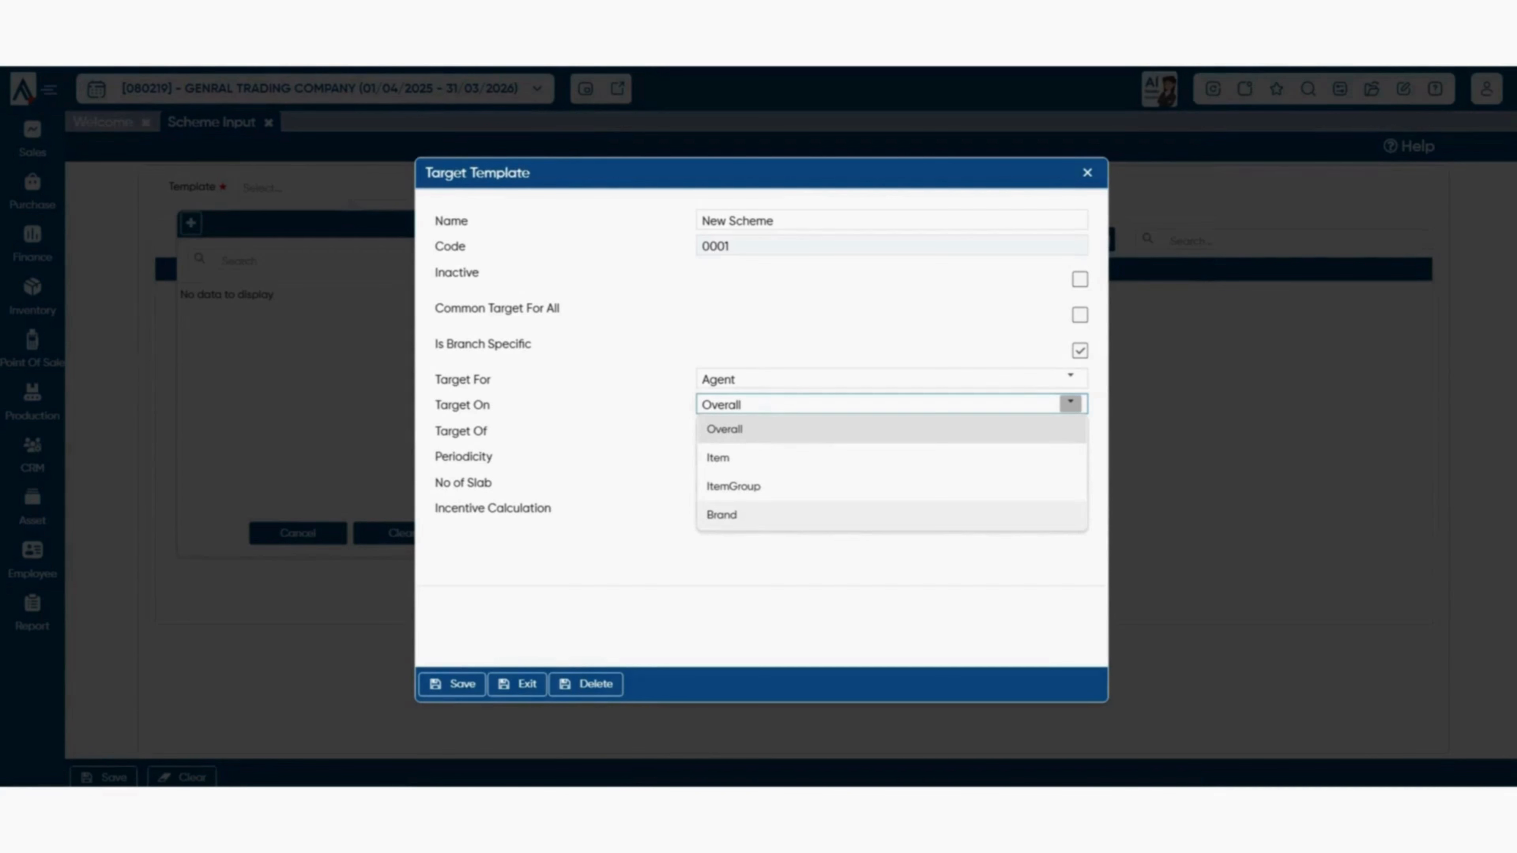
click(955, 559)
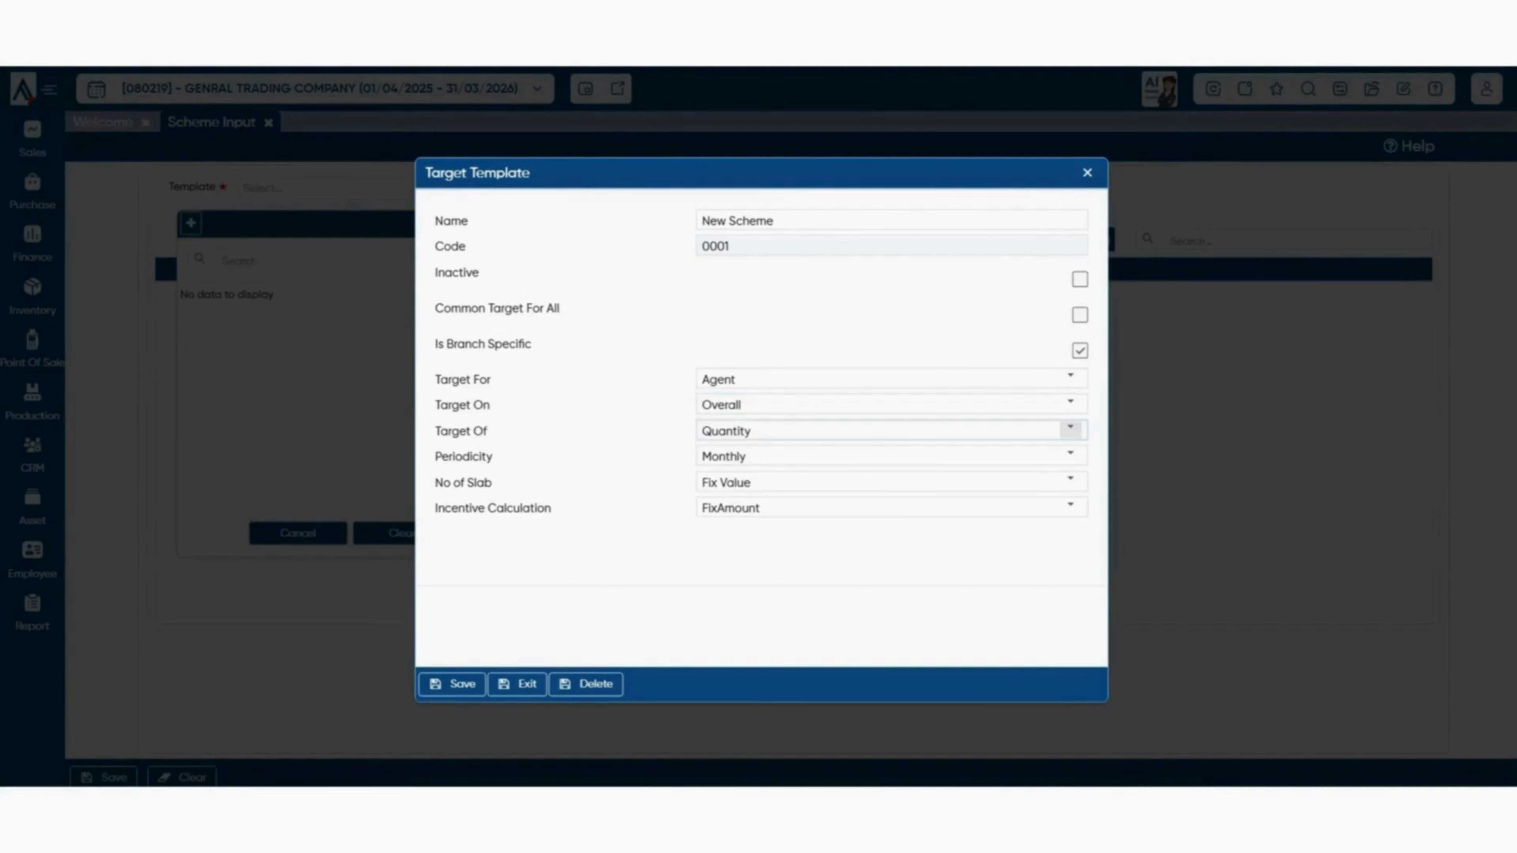
click(1070, 429)
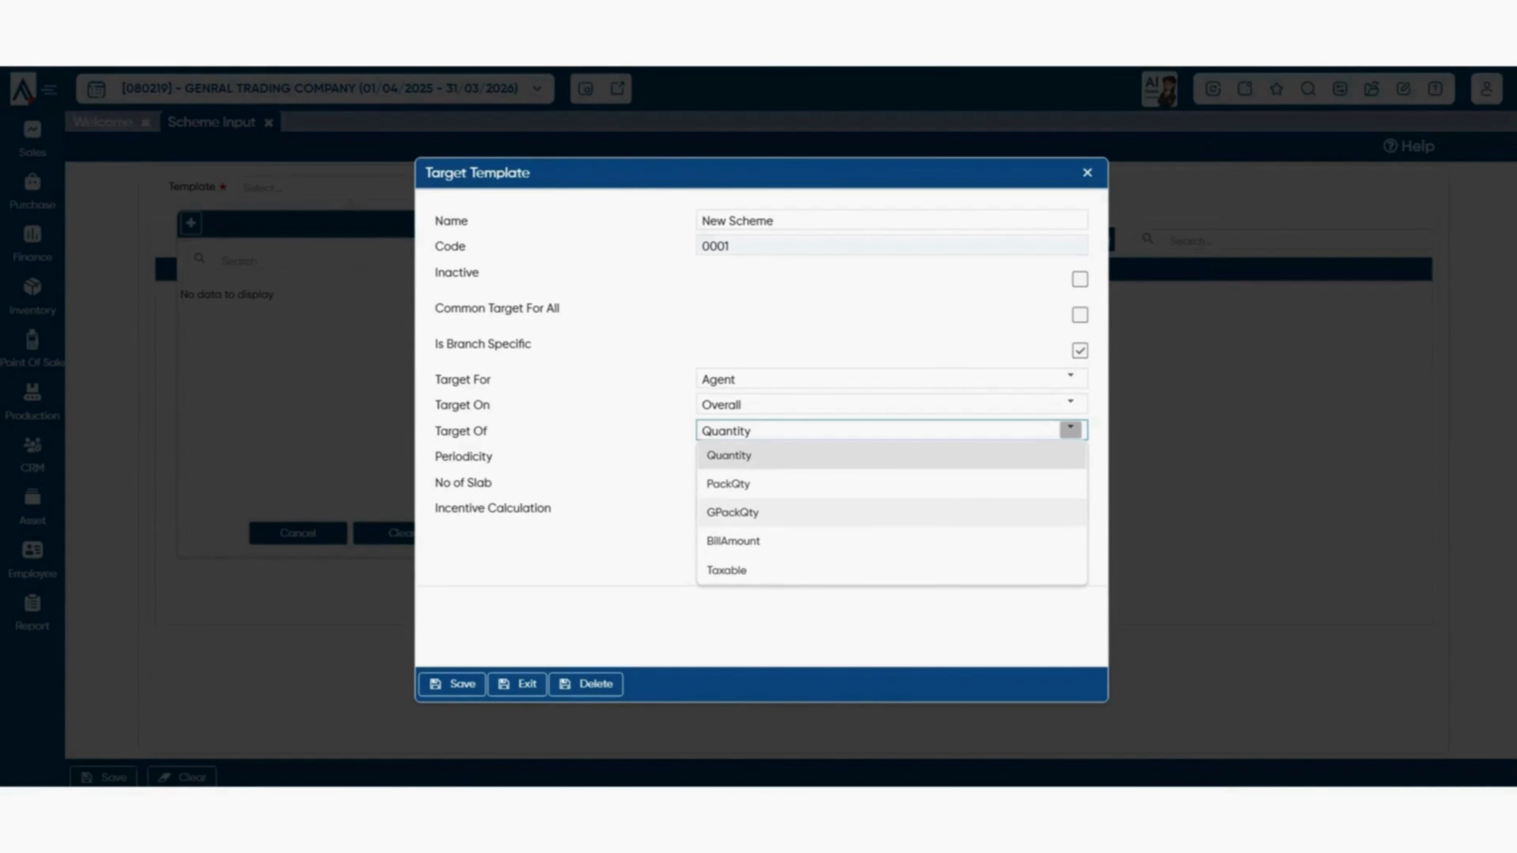
click(1070, 481)
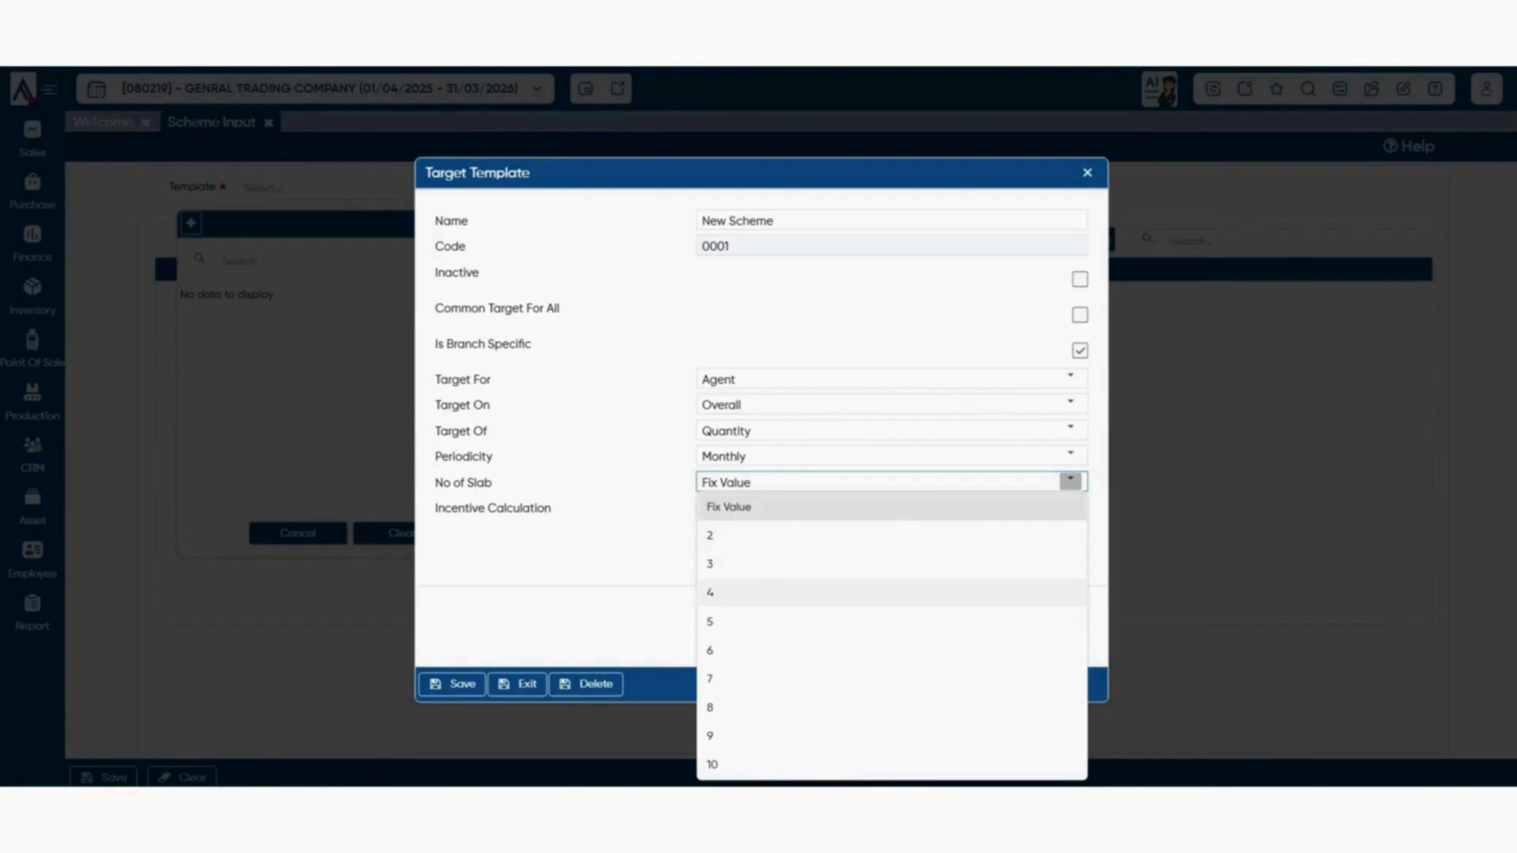
click(891, 507)
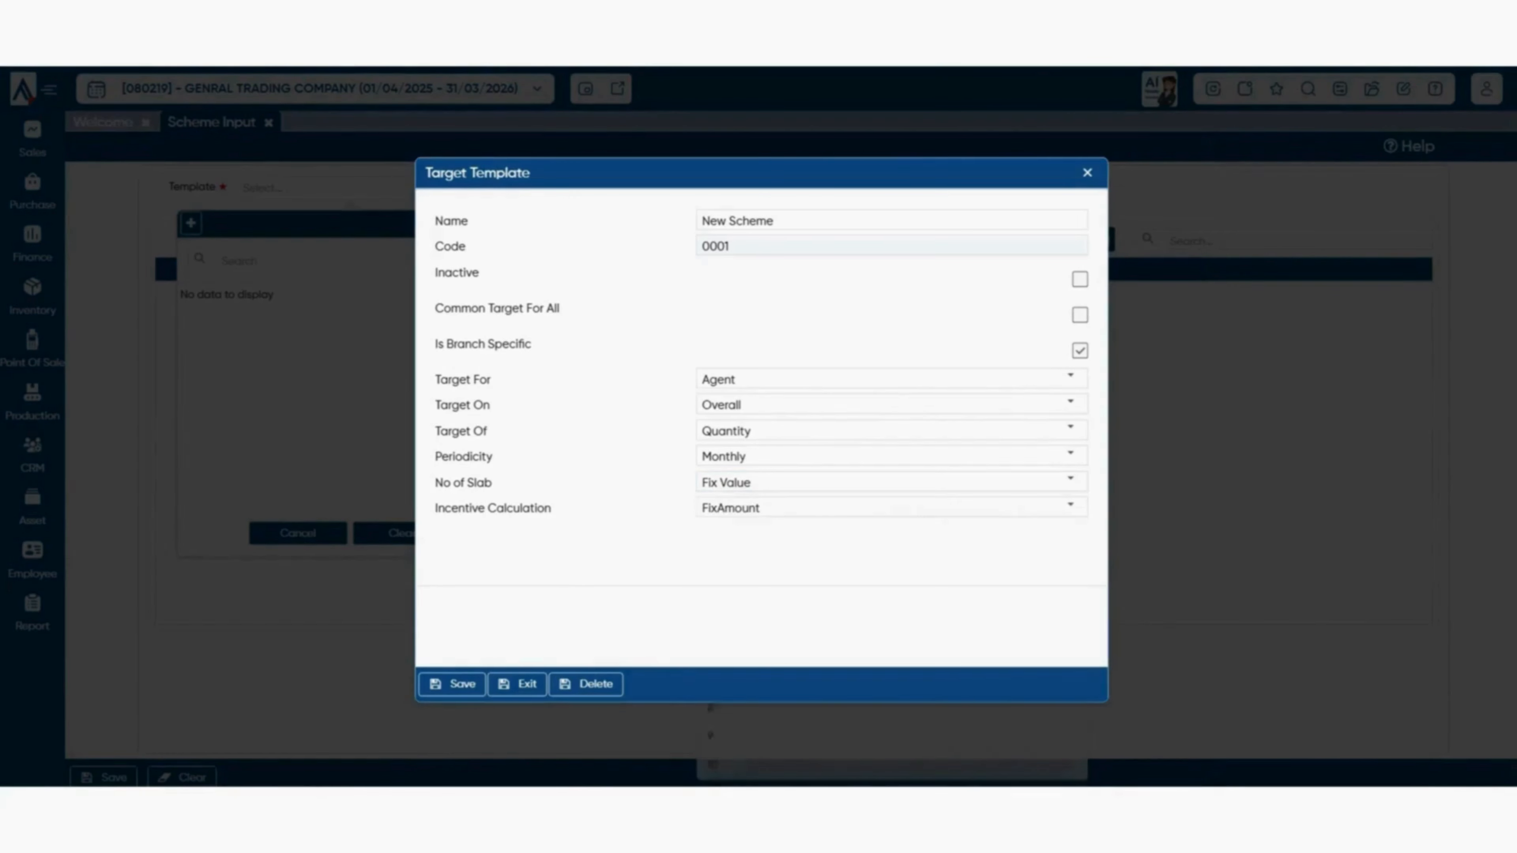
click(1070, 506)
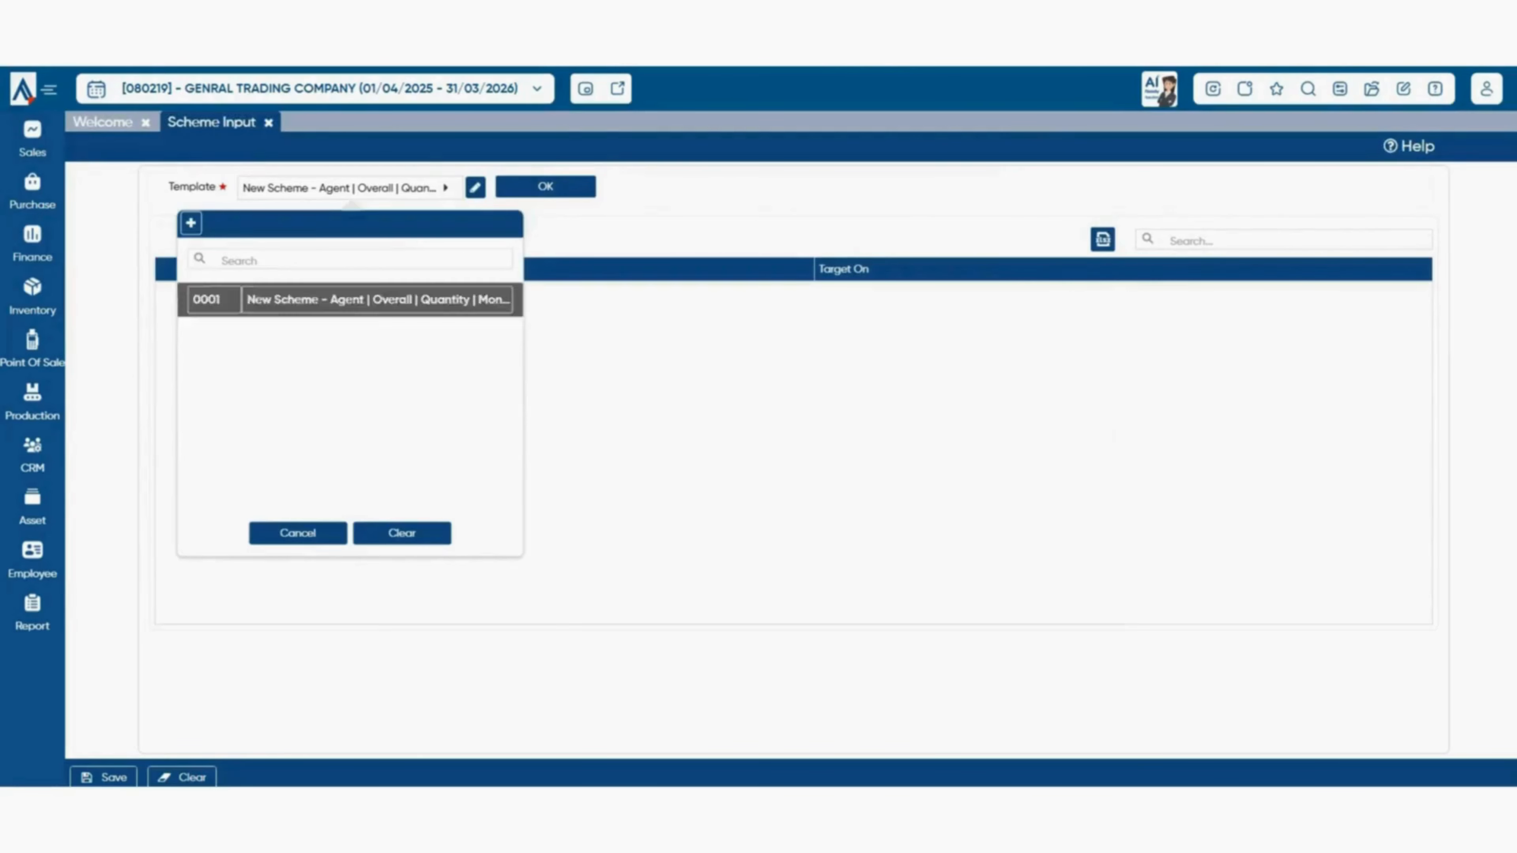
click(370, 299)
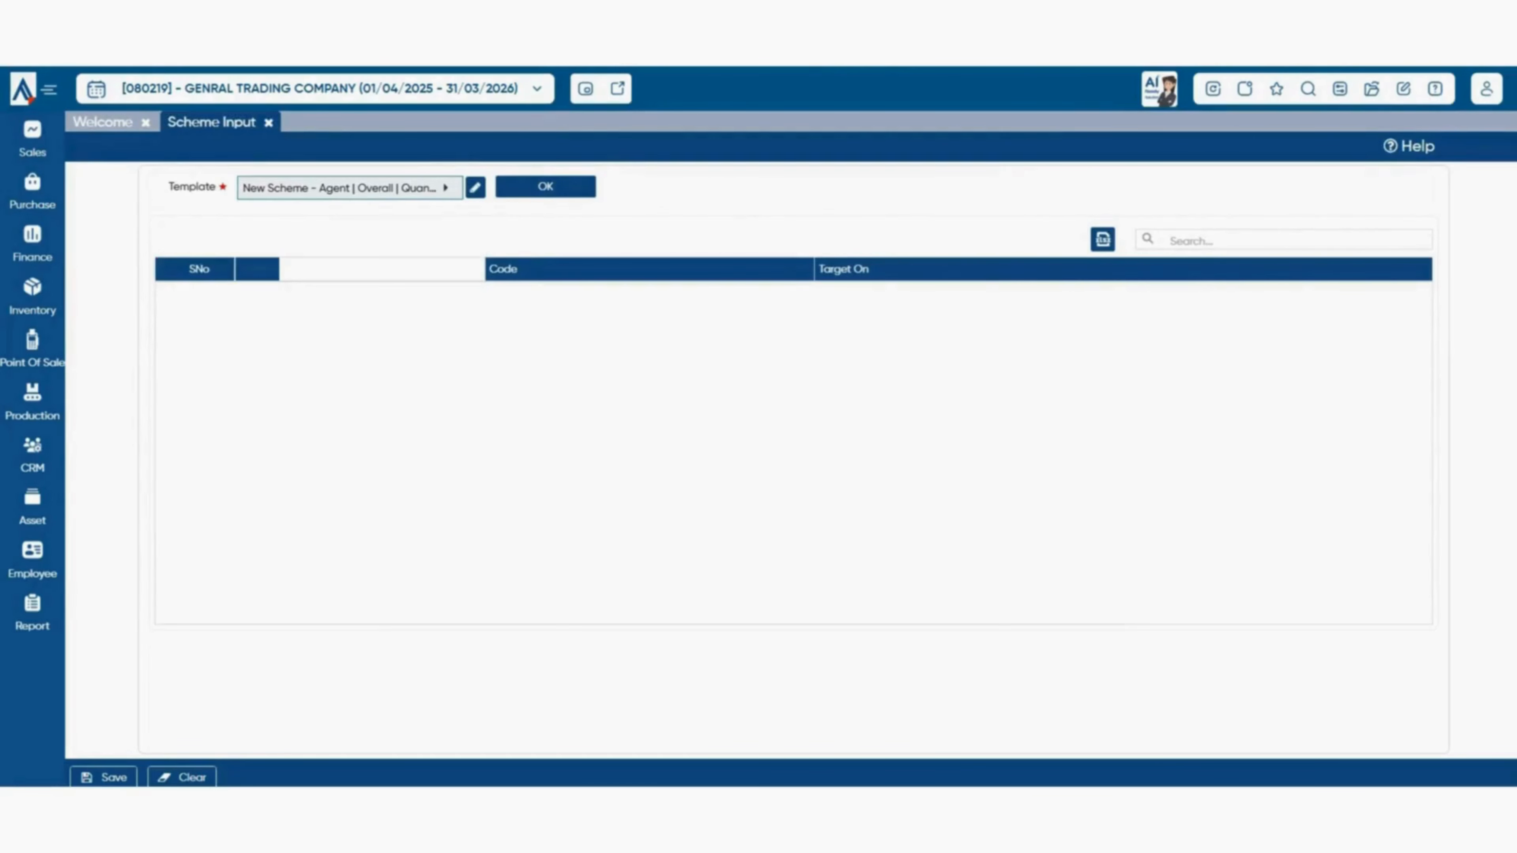
- Load the monthly target grid for agent KARAN in period 2025-26
click(555, 187)
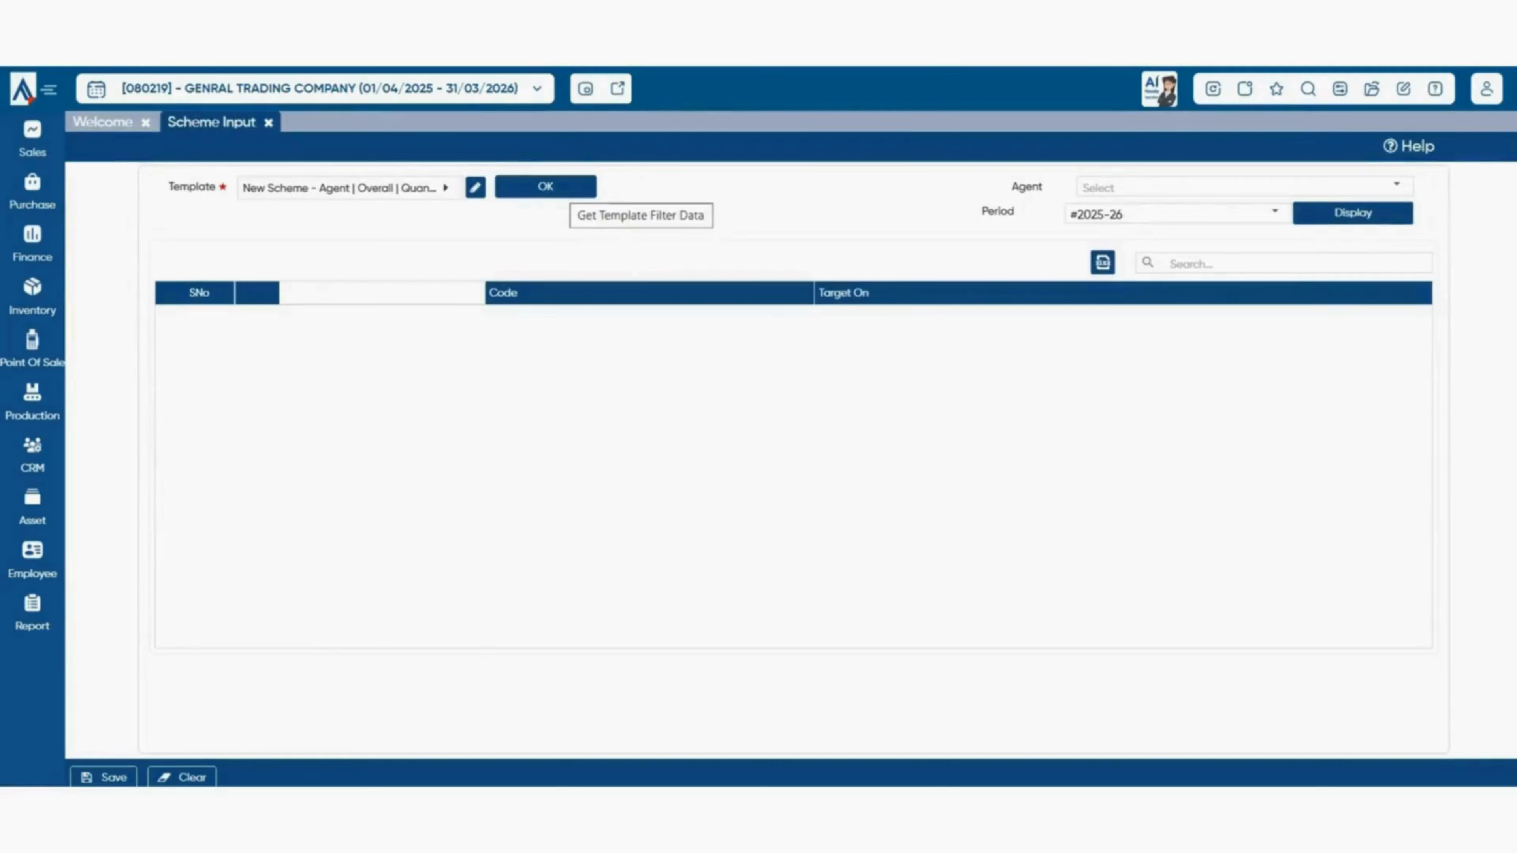
click(1397, 186)
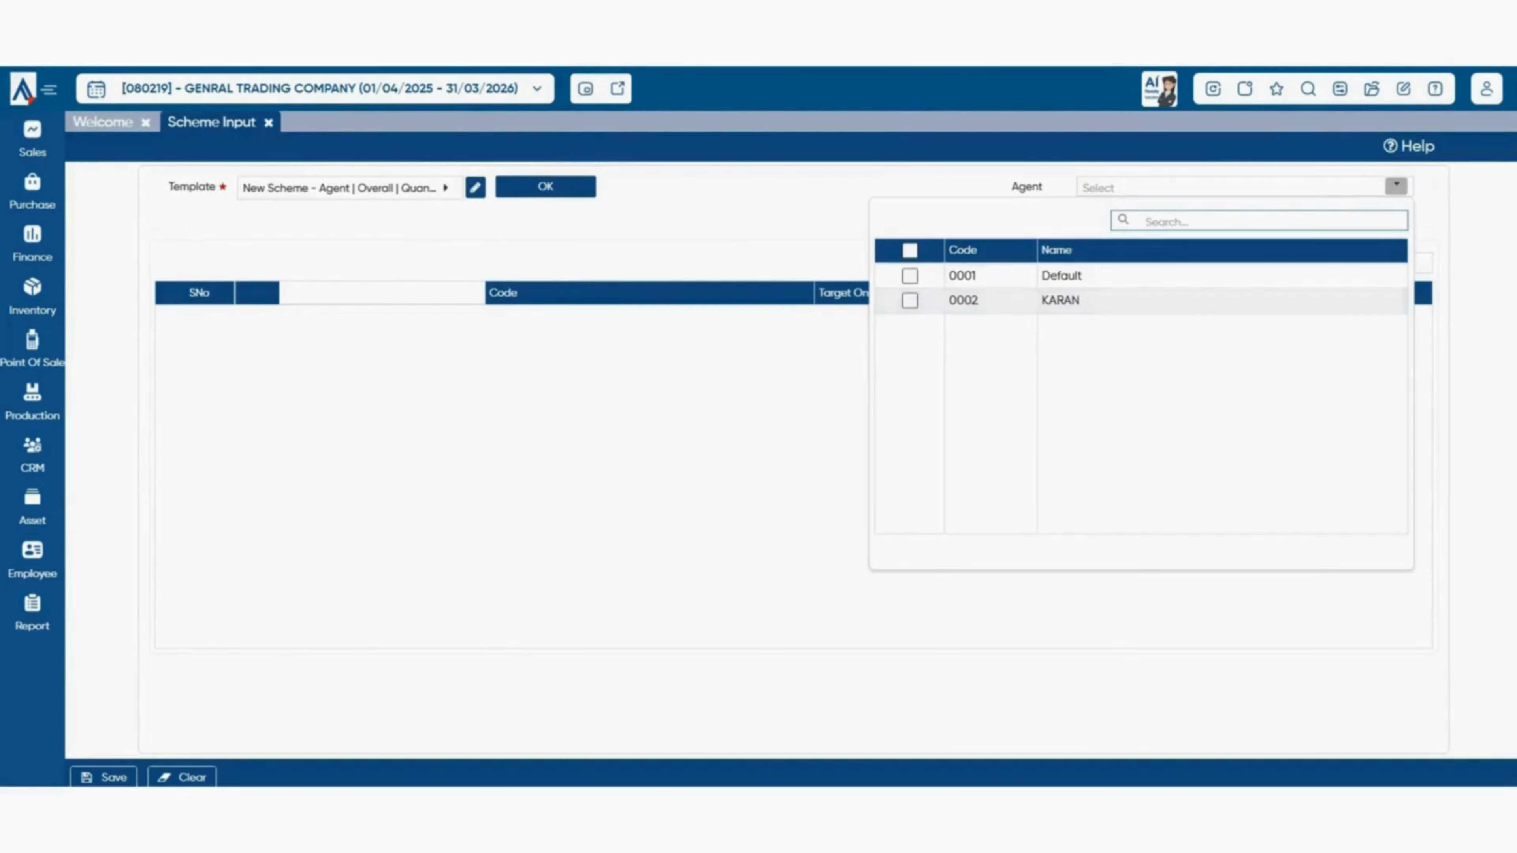
click(909, 276)
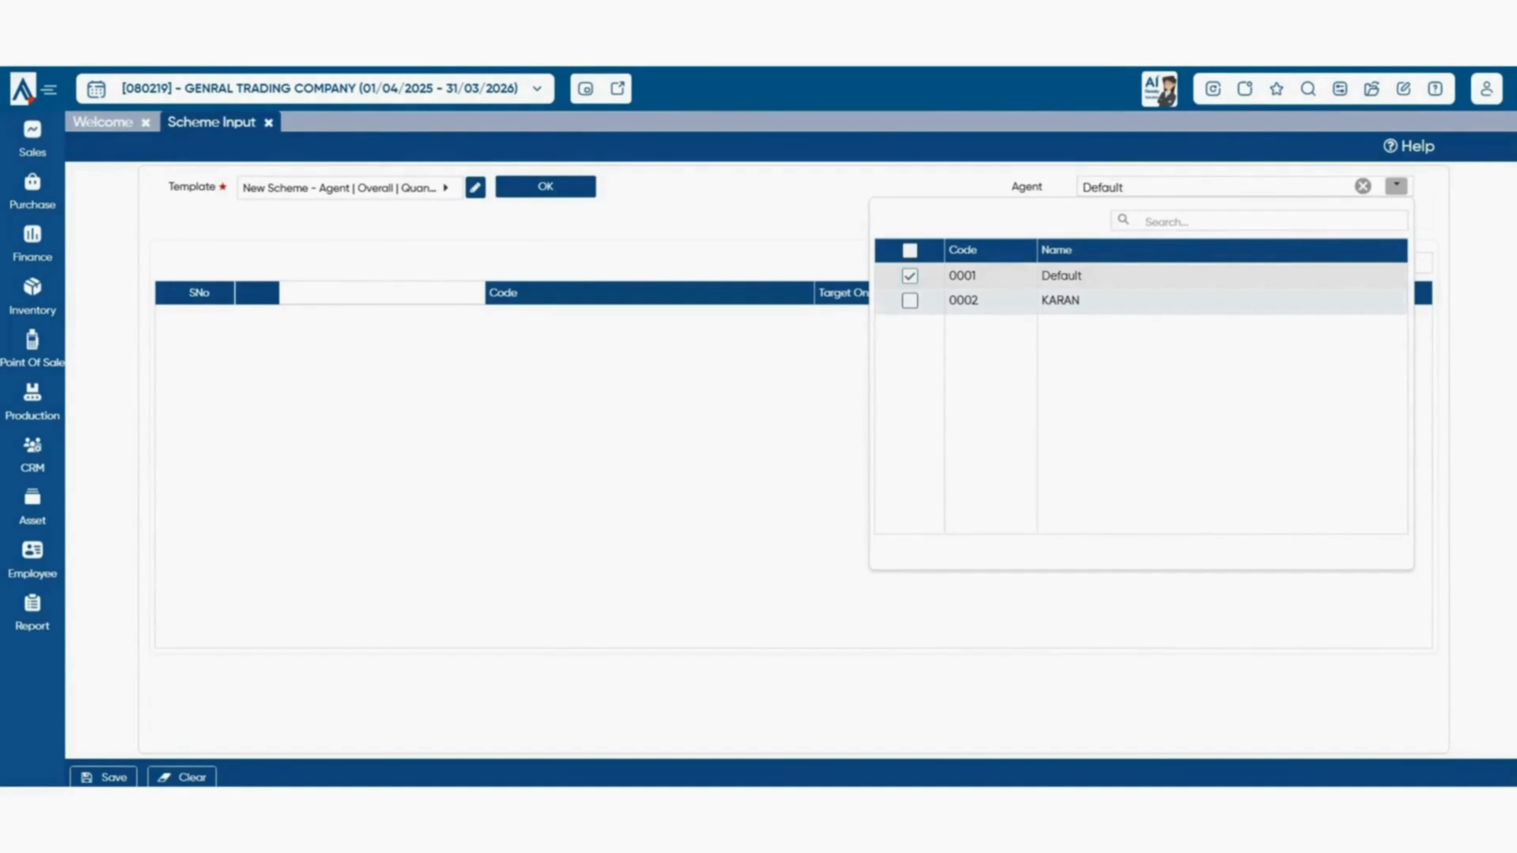
click(909, 276)
click(910, 301)
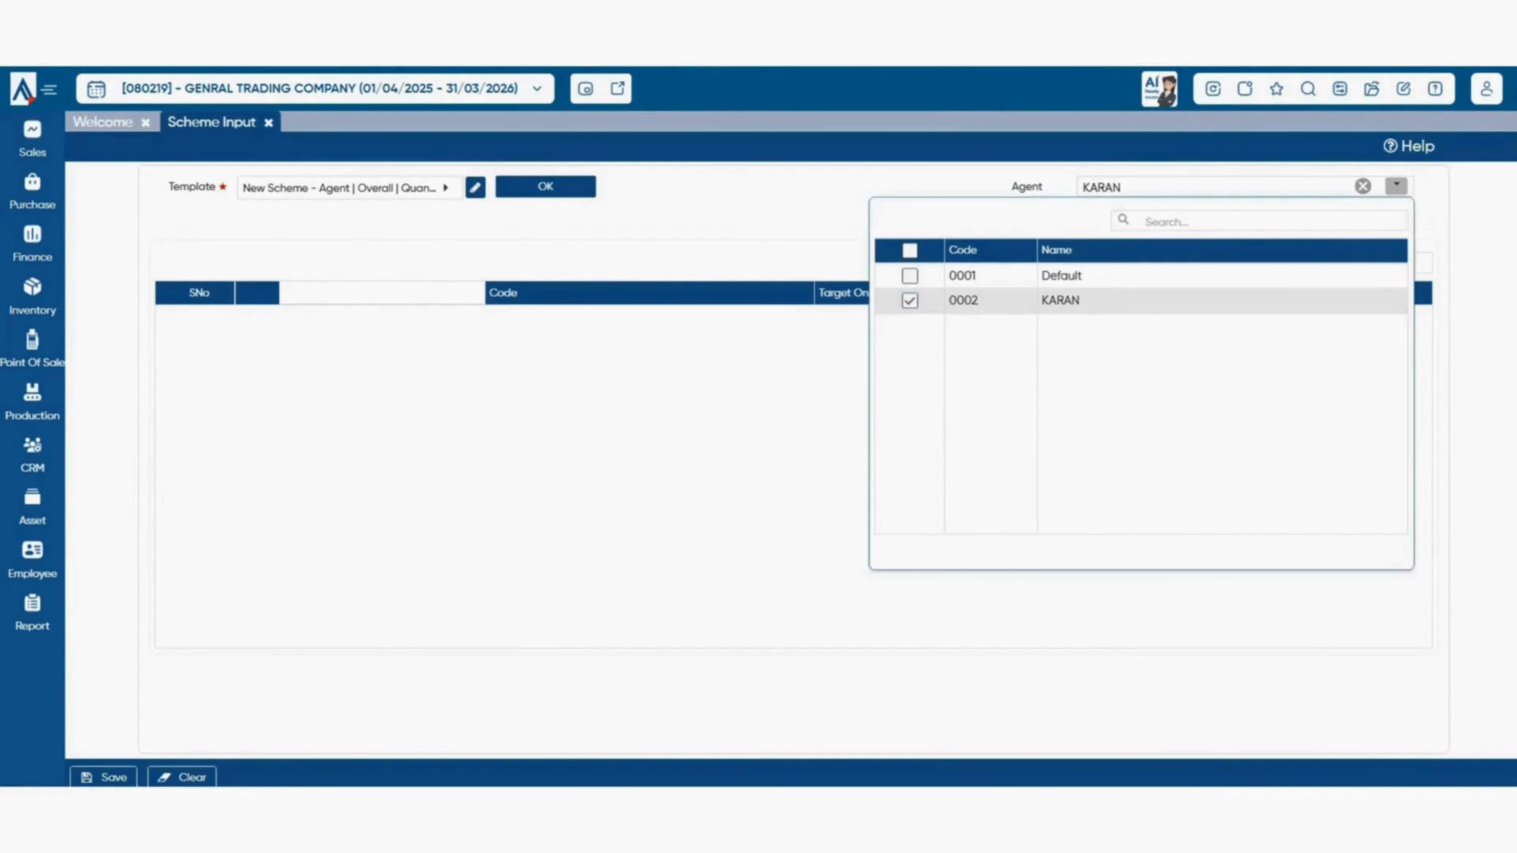
click(1396, 186)
click(1274, 212)
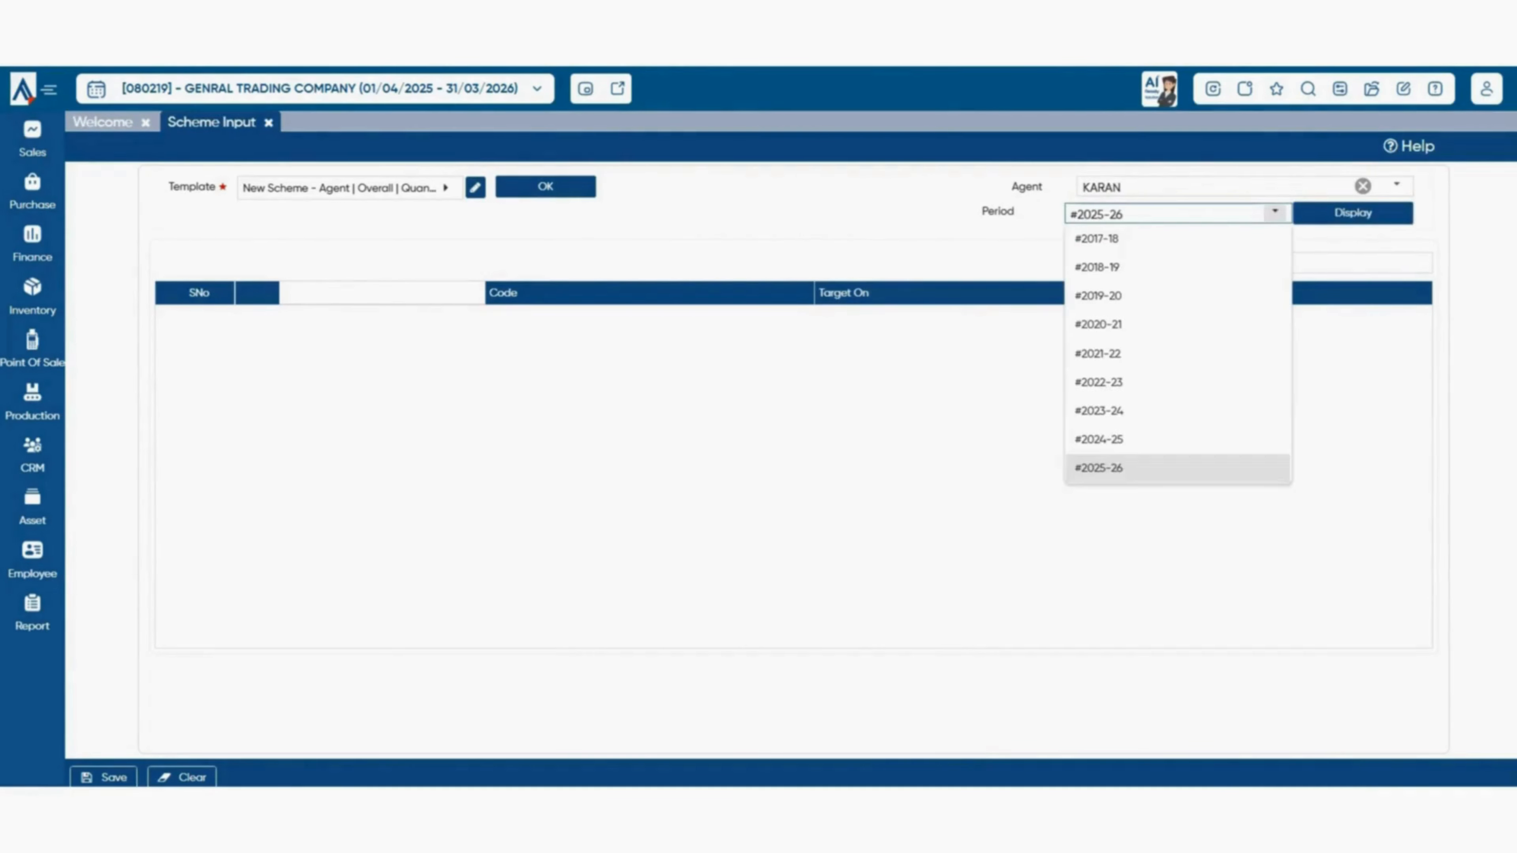
click(1134, 468)
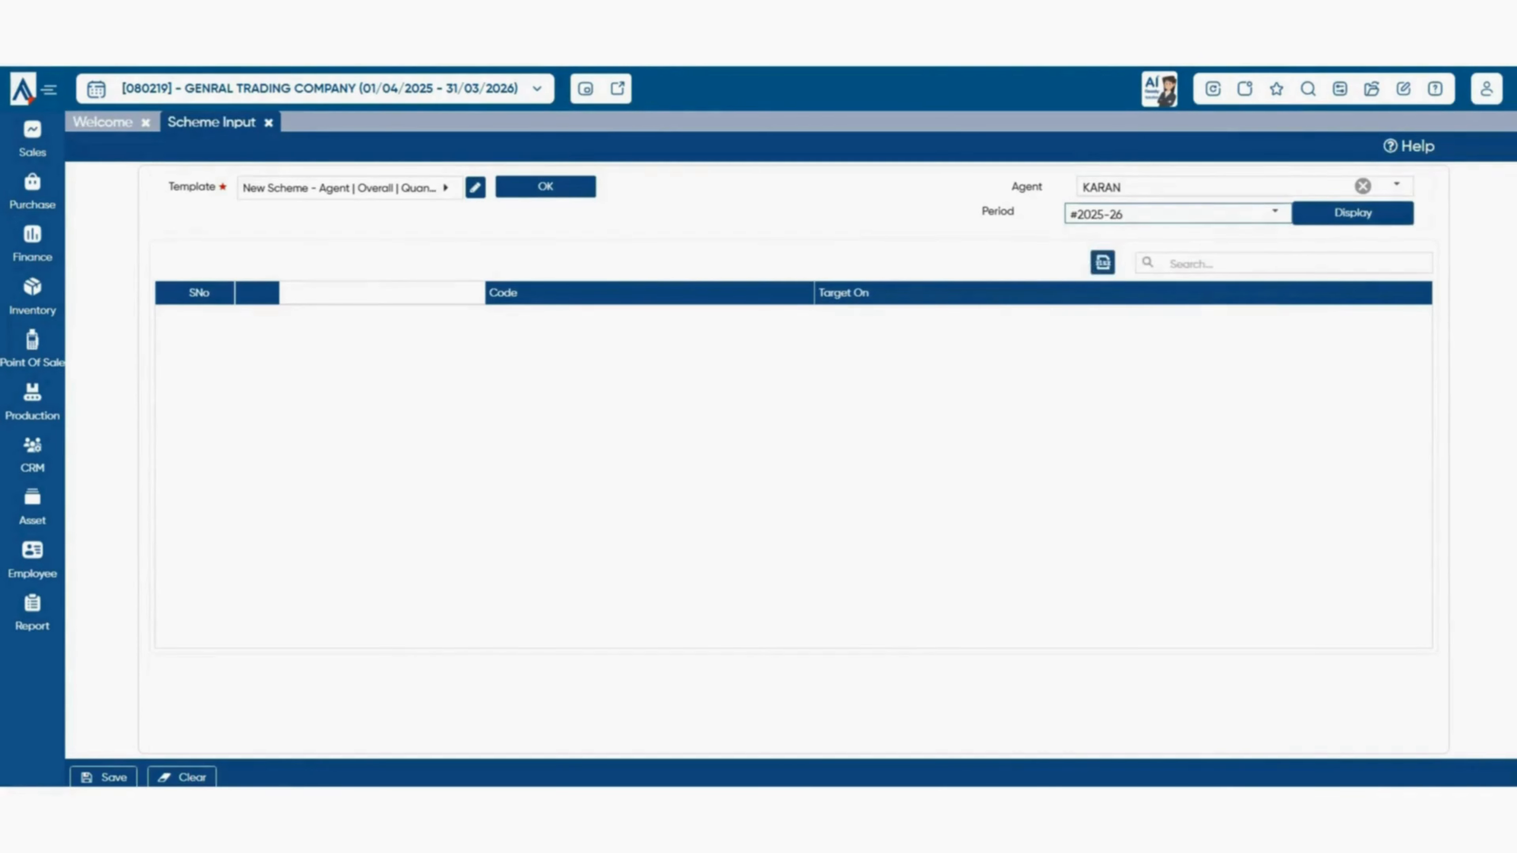
click(1352, 214)
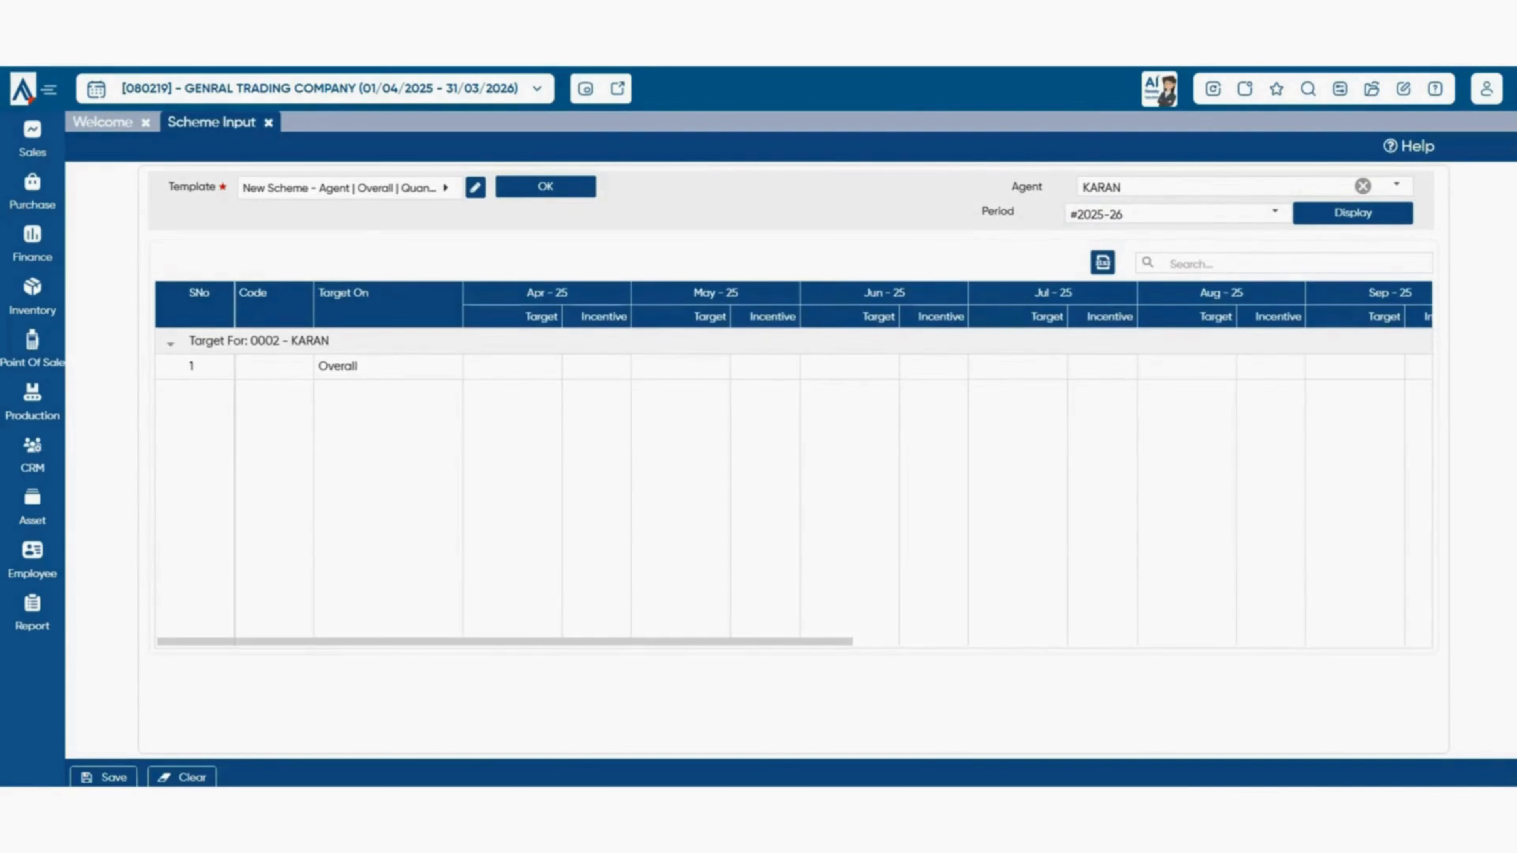
- Enter an Apr-25 target of 5000 with incentive 500
click(513, 367)
text(500)
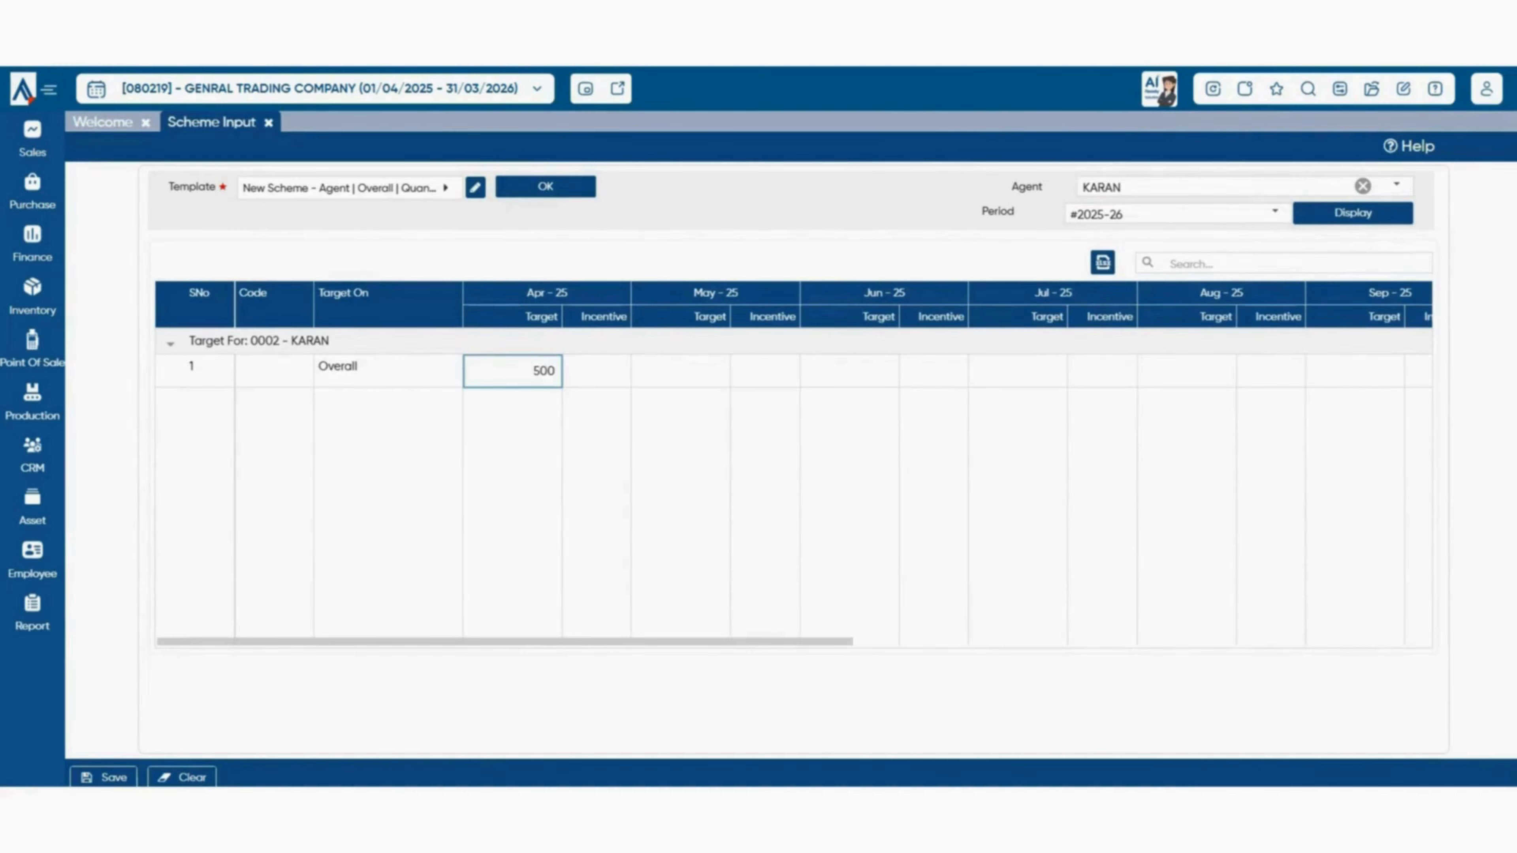
text(0)
click(597, 370)
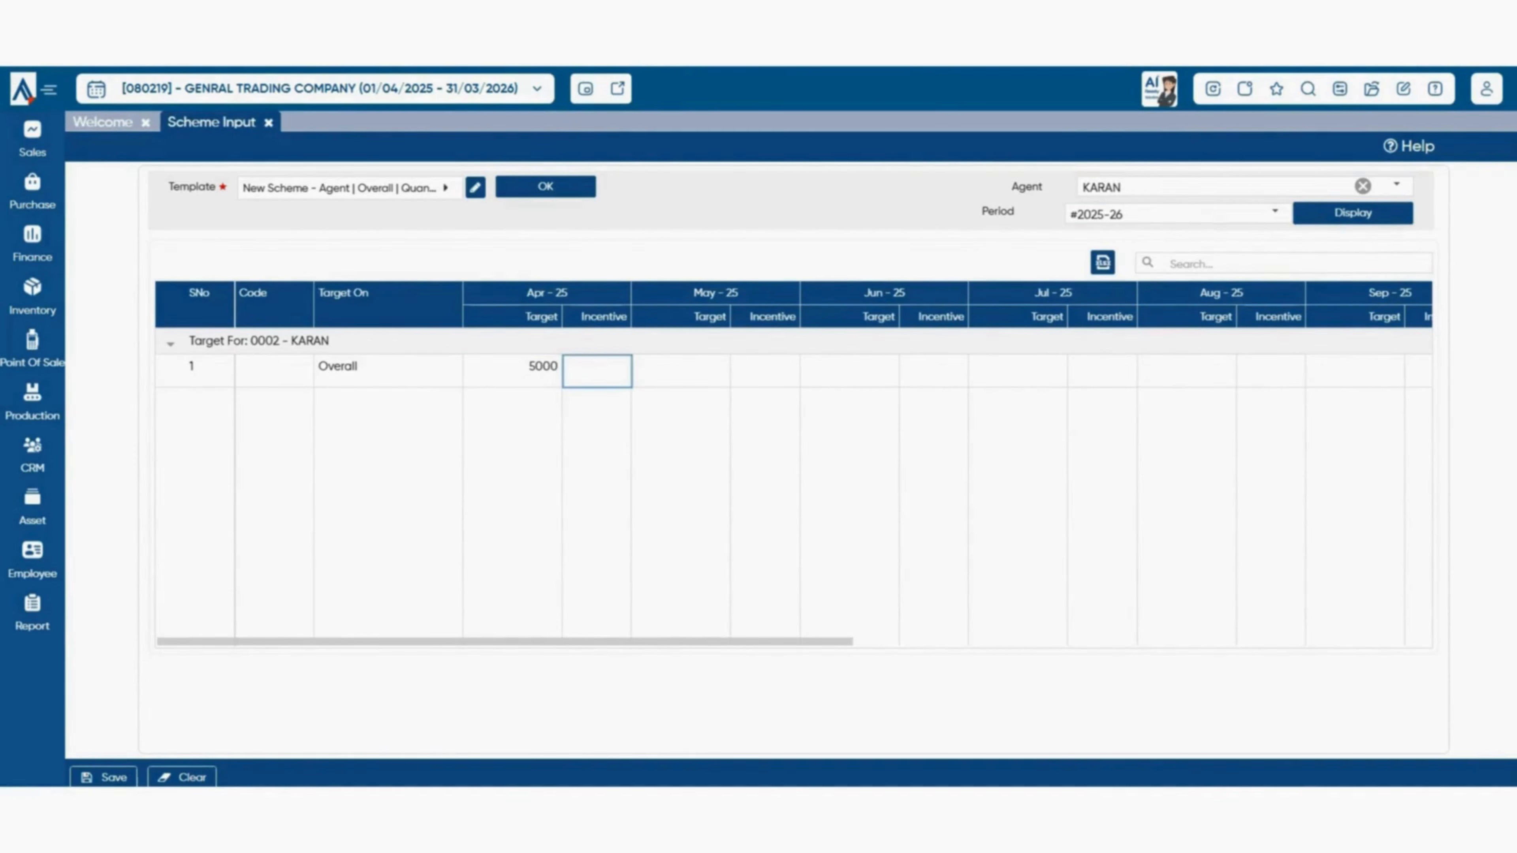
text(500)
key(Tab)
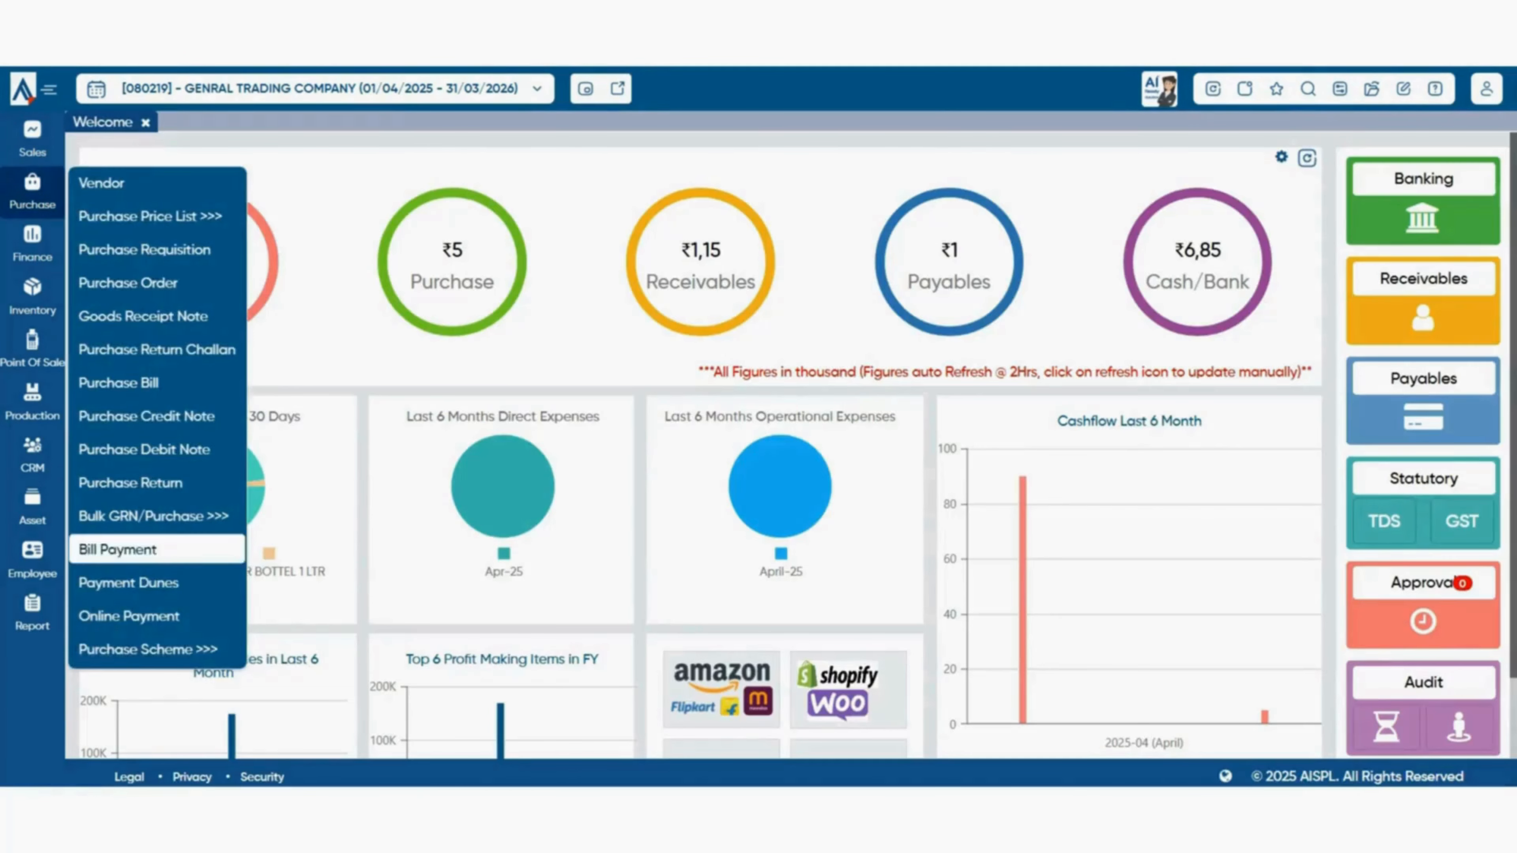
- Open Scheme Evaluation with the New Scheme template loaded
mouse_move(148, 649)
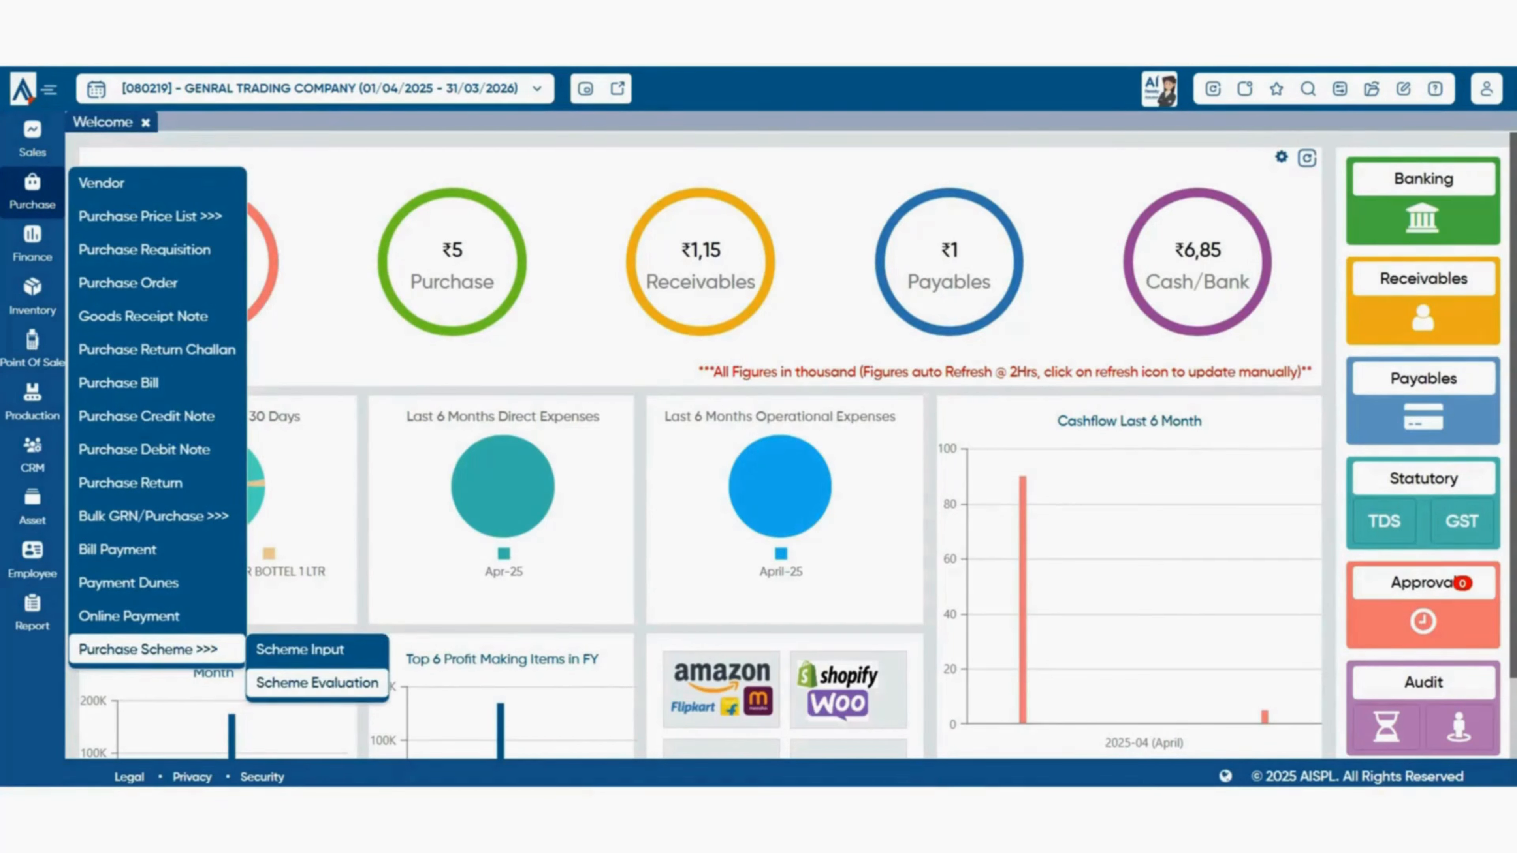
click(316, 682)
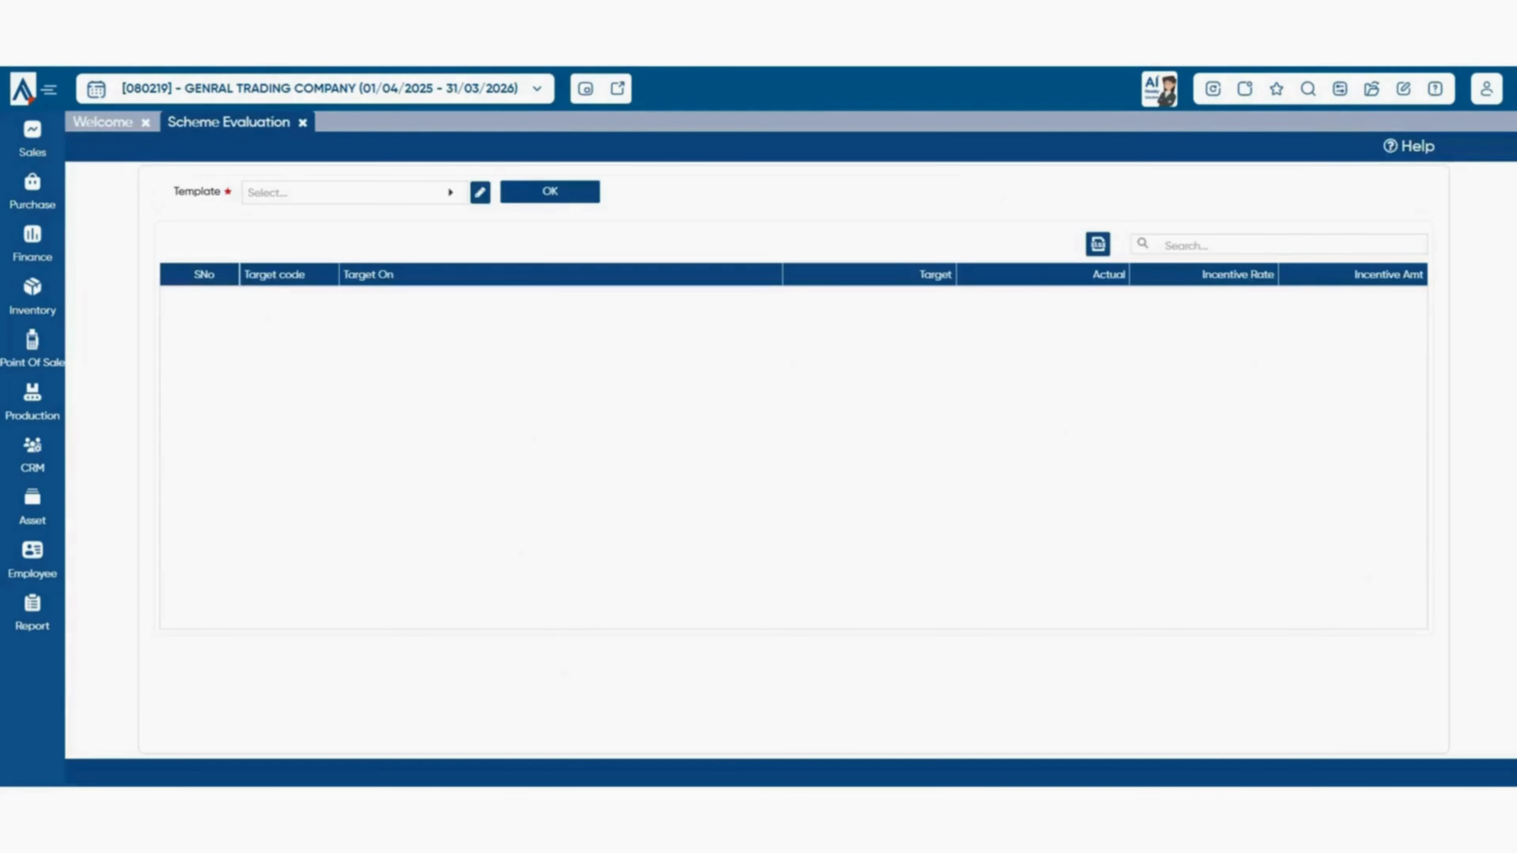
click(354, 192)
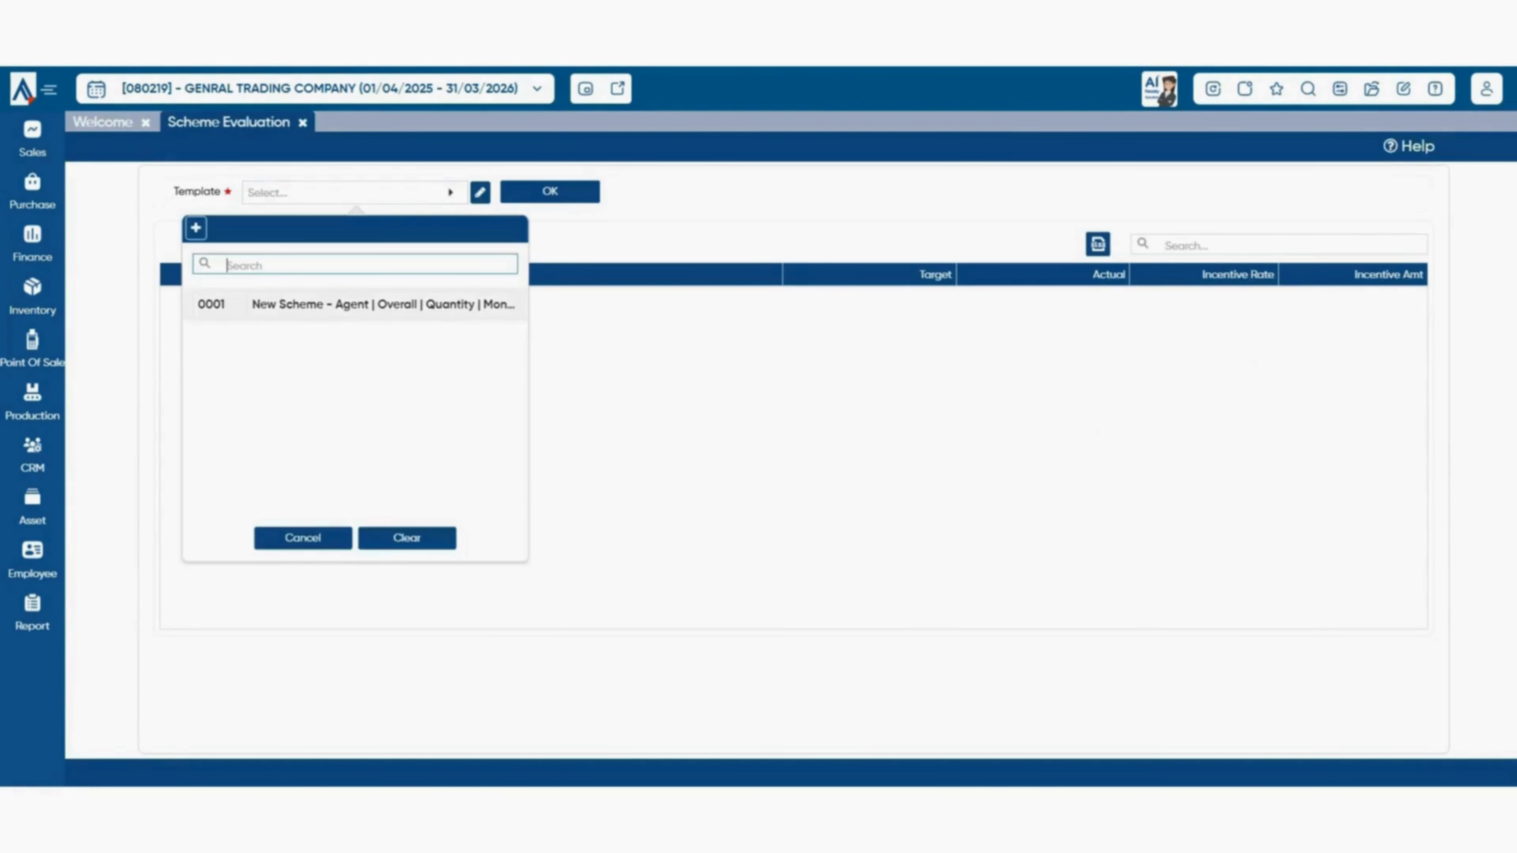
click(382, 304)
click(550, 191)
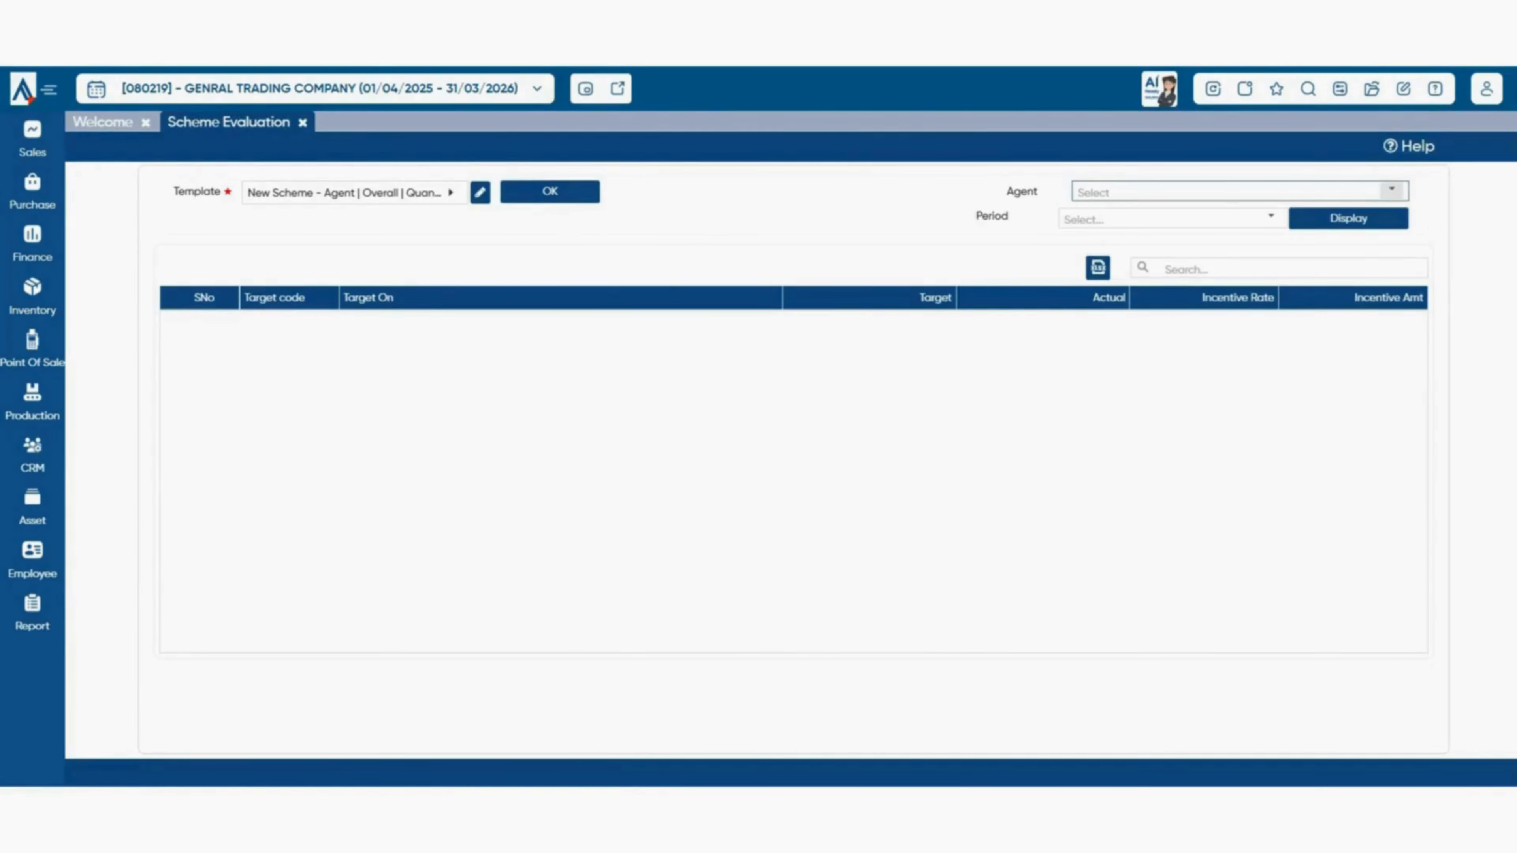
- Display the chosen agent's April 2025 evaluation, showing the 5000 target and 500 incentive rate
click(1390, 190)
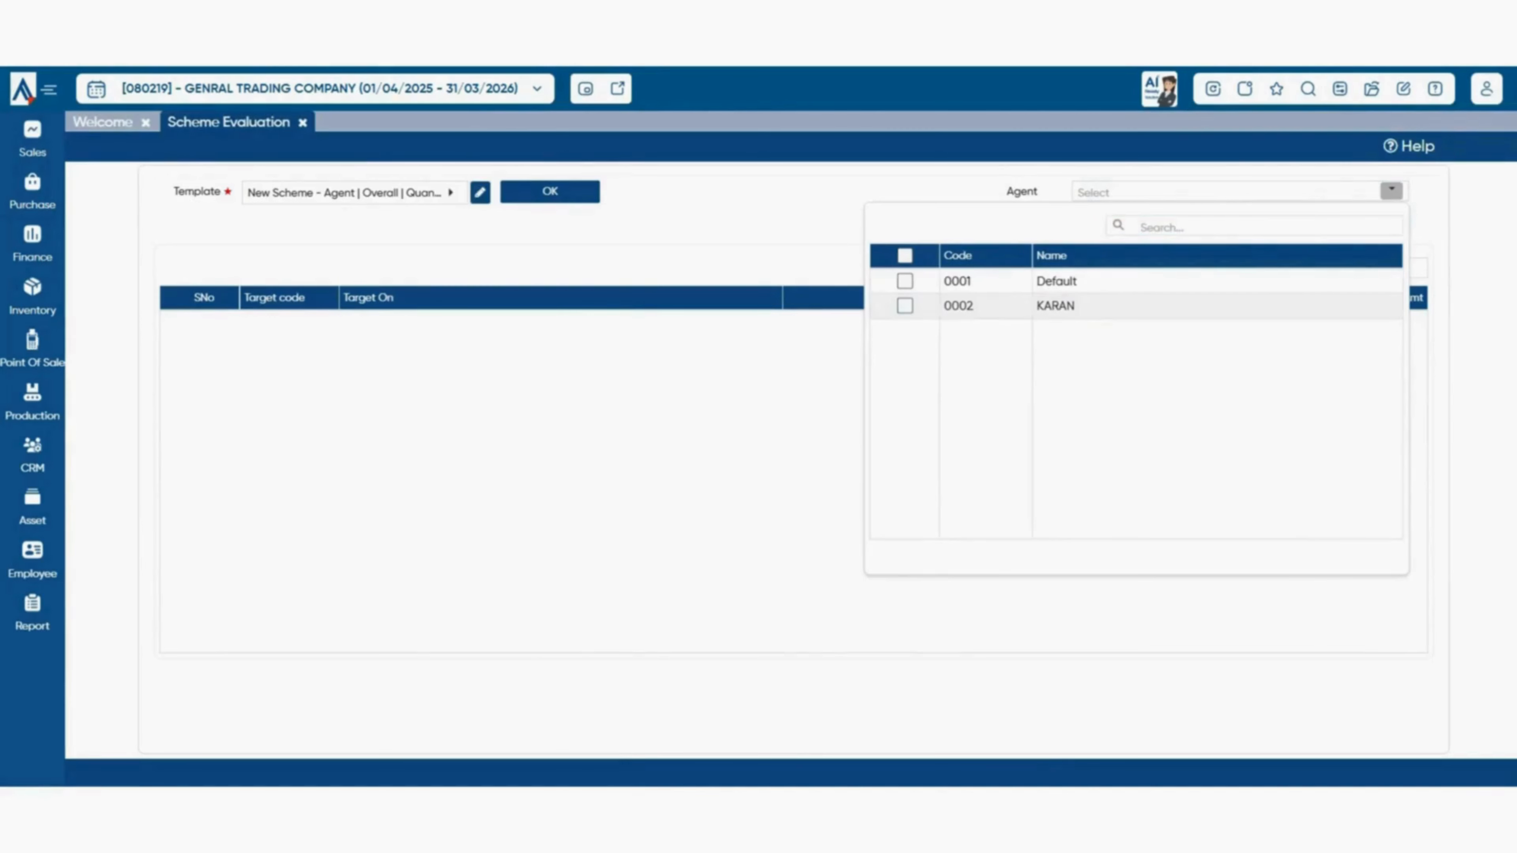
click(905, 305)
click(803, 239)
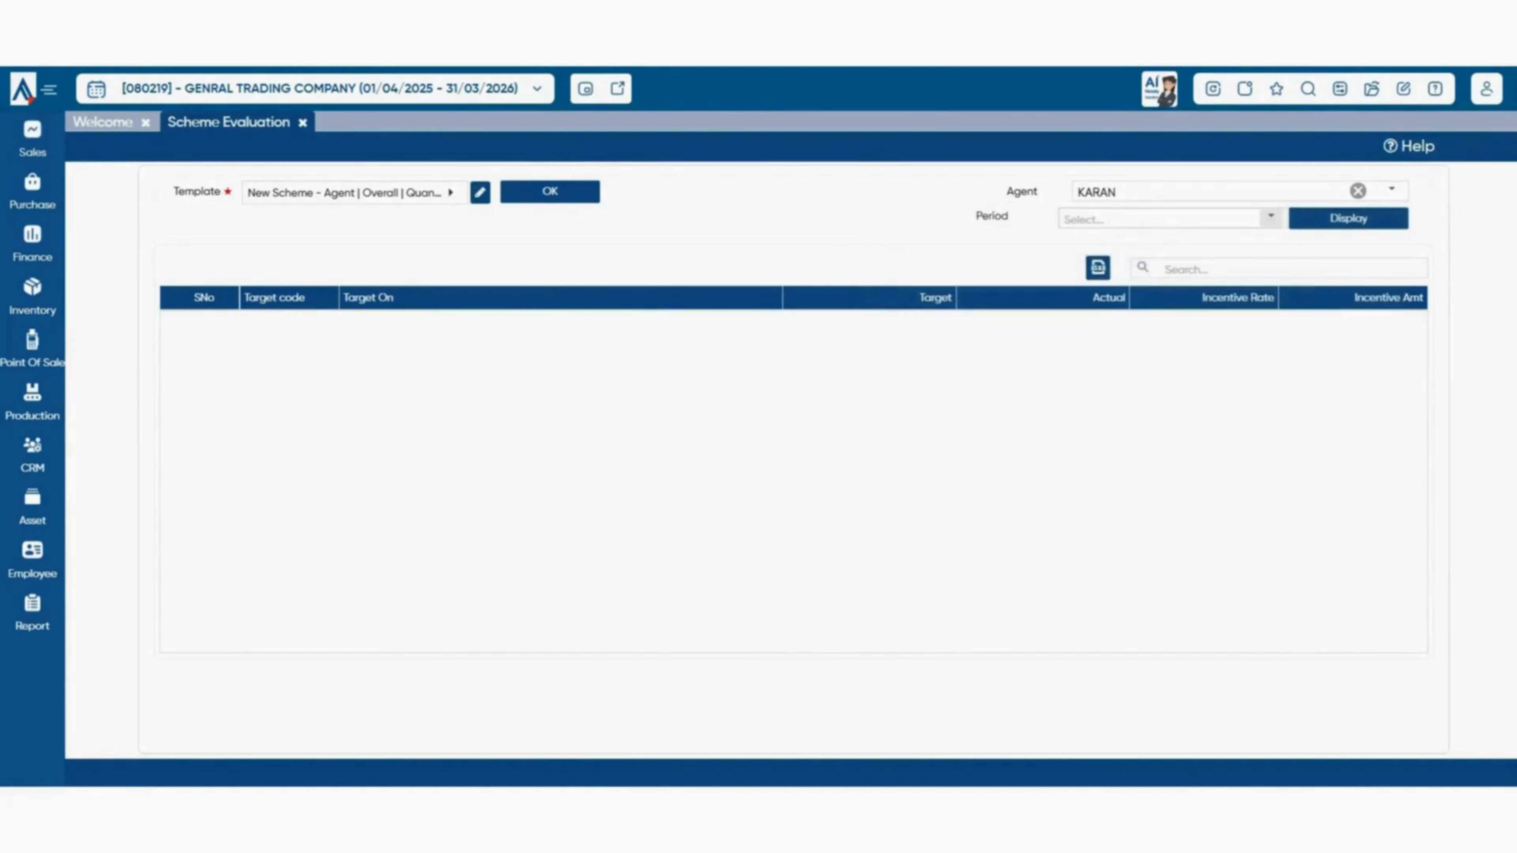
click(1271, 217)
click(1134, 244)
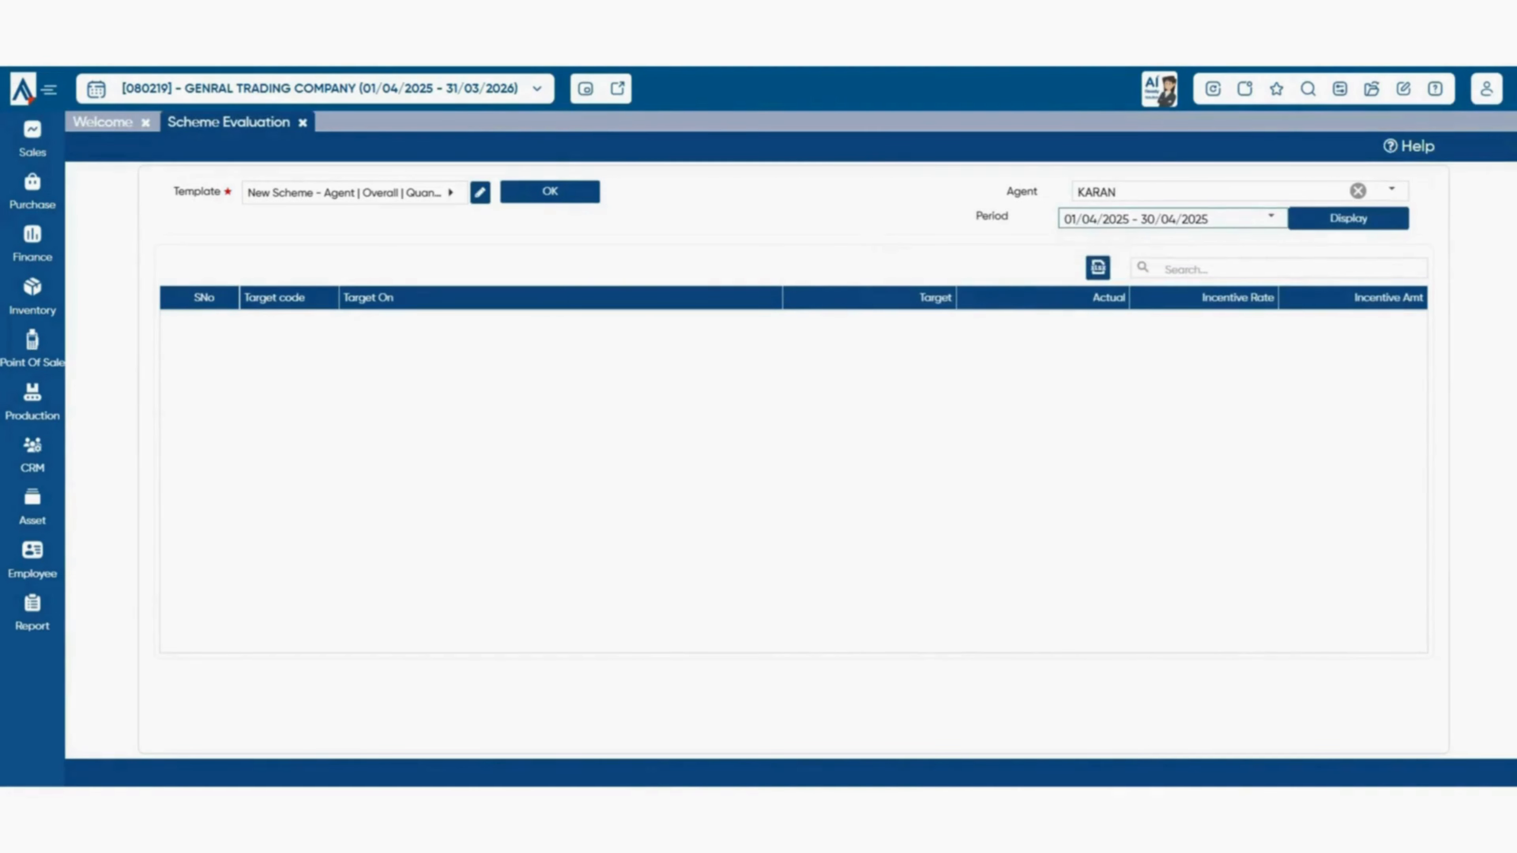
click(1348, 219)
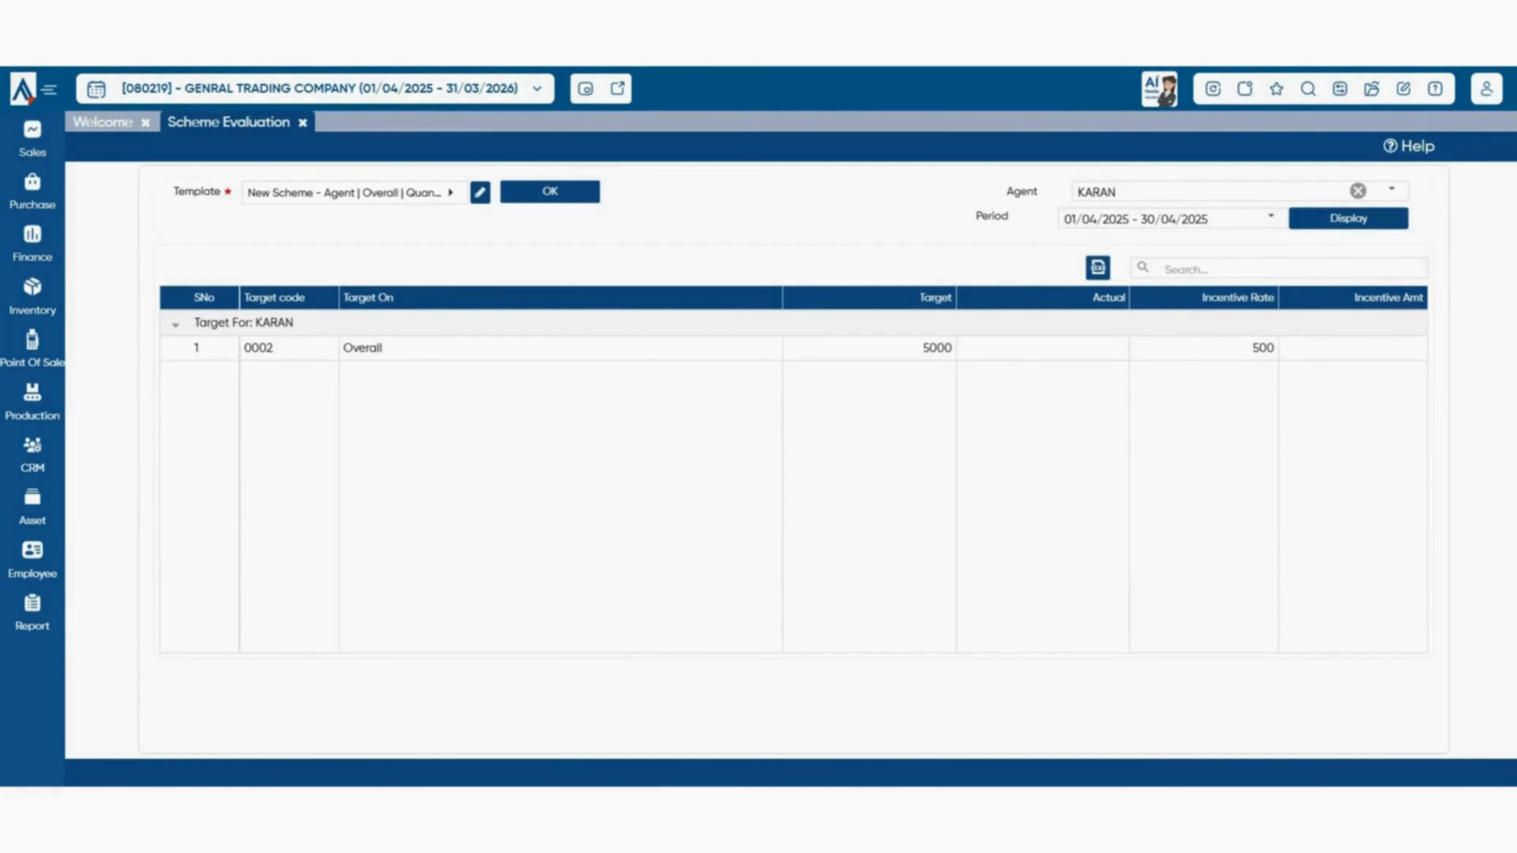